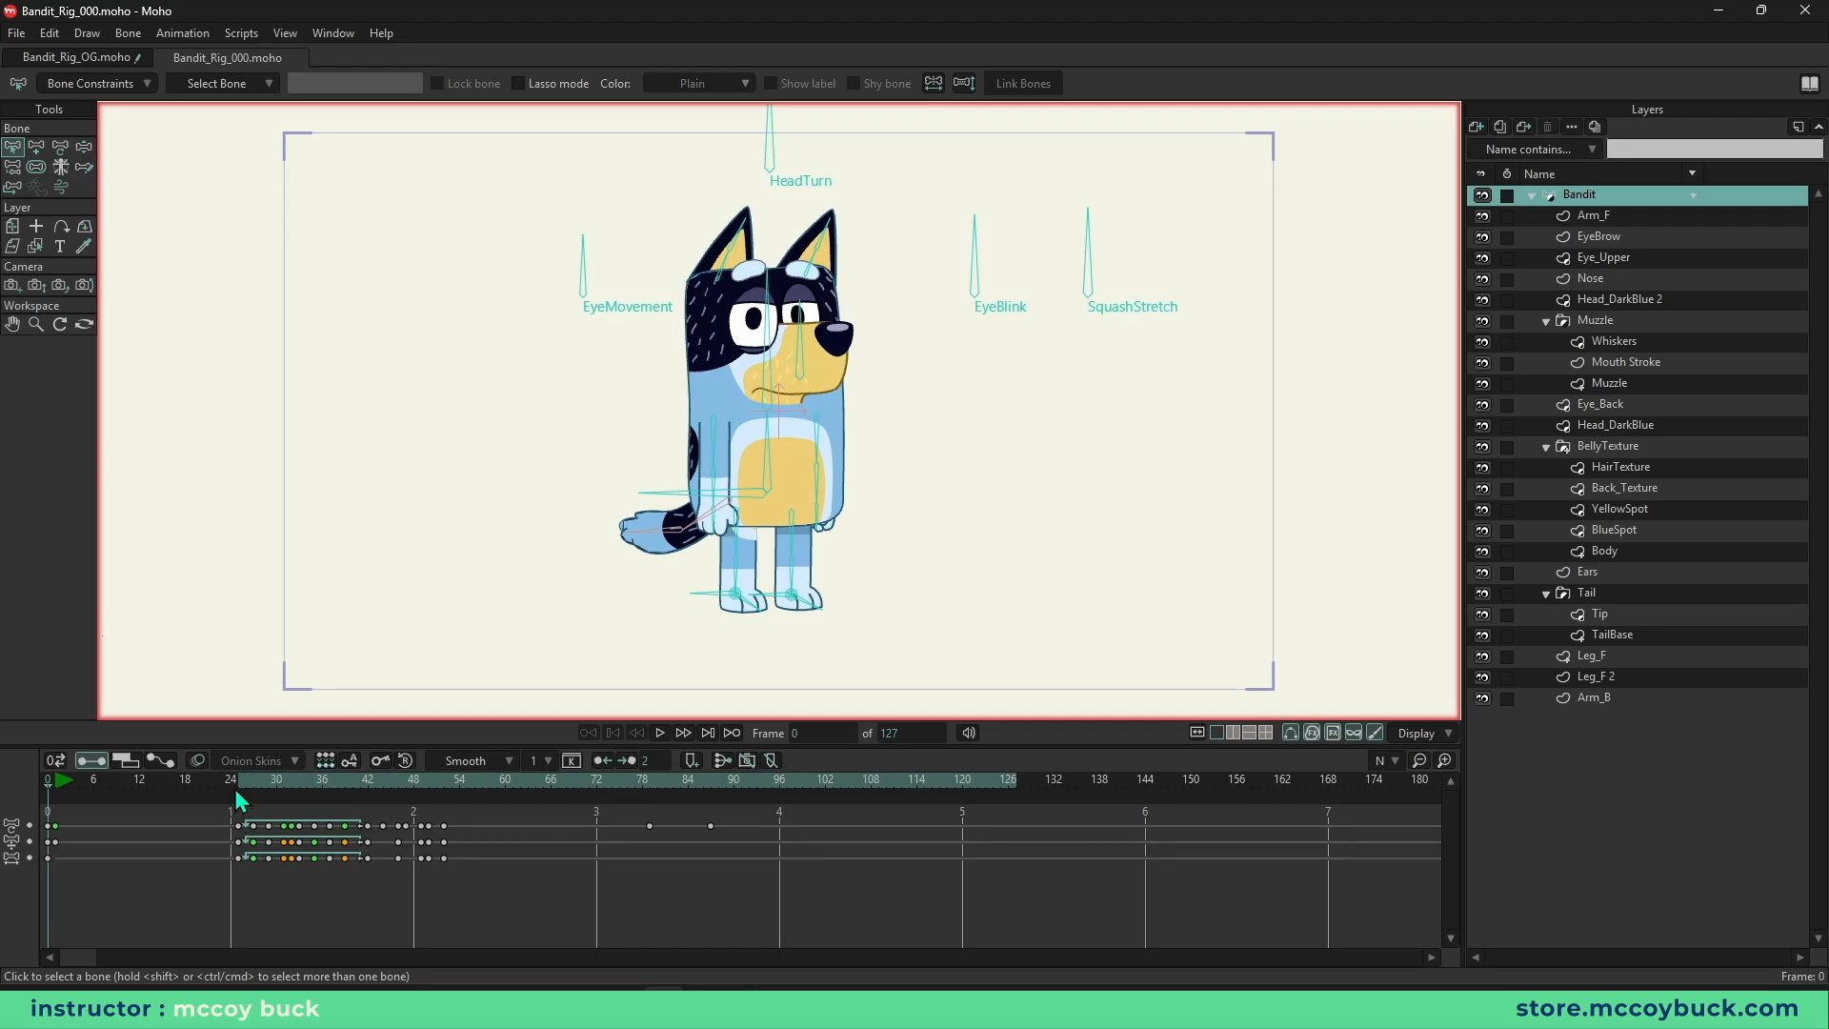
- Scrub through Bandit's walk animation on the timeline between roughly frames 25 and 97
left_click_drag(240, 800, 444, 796)
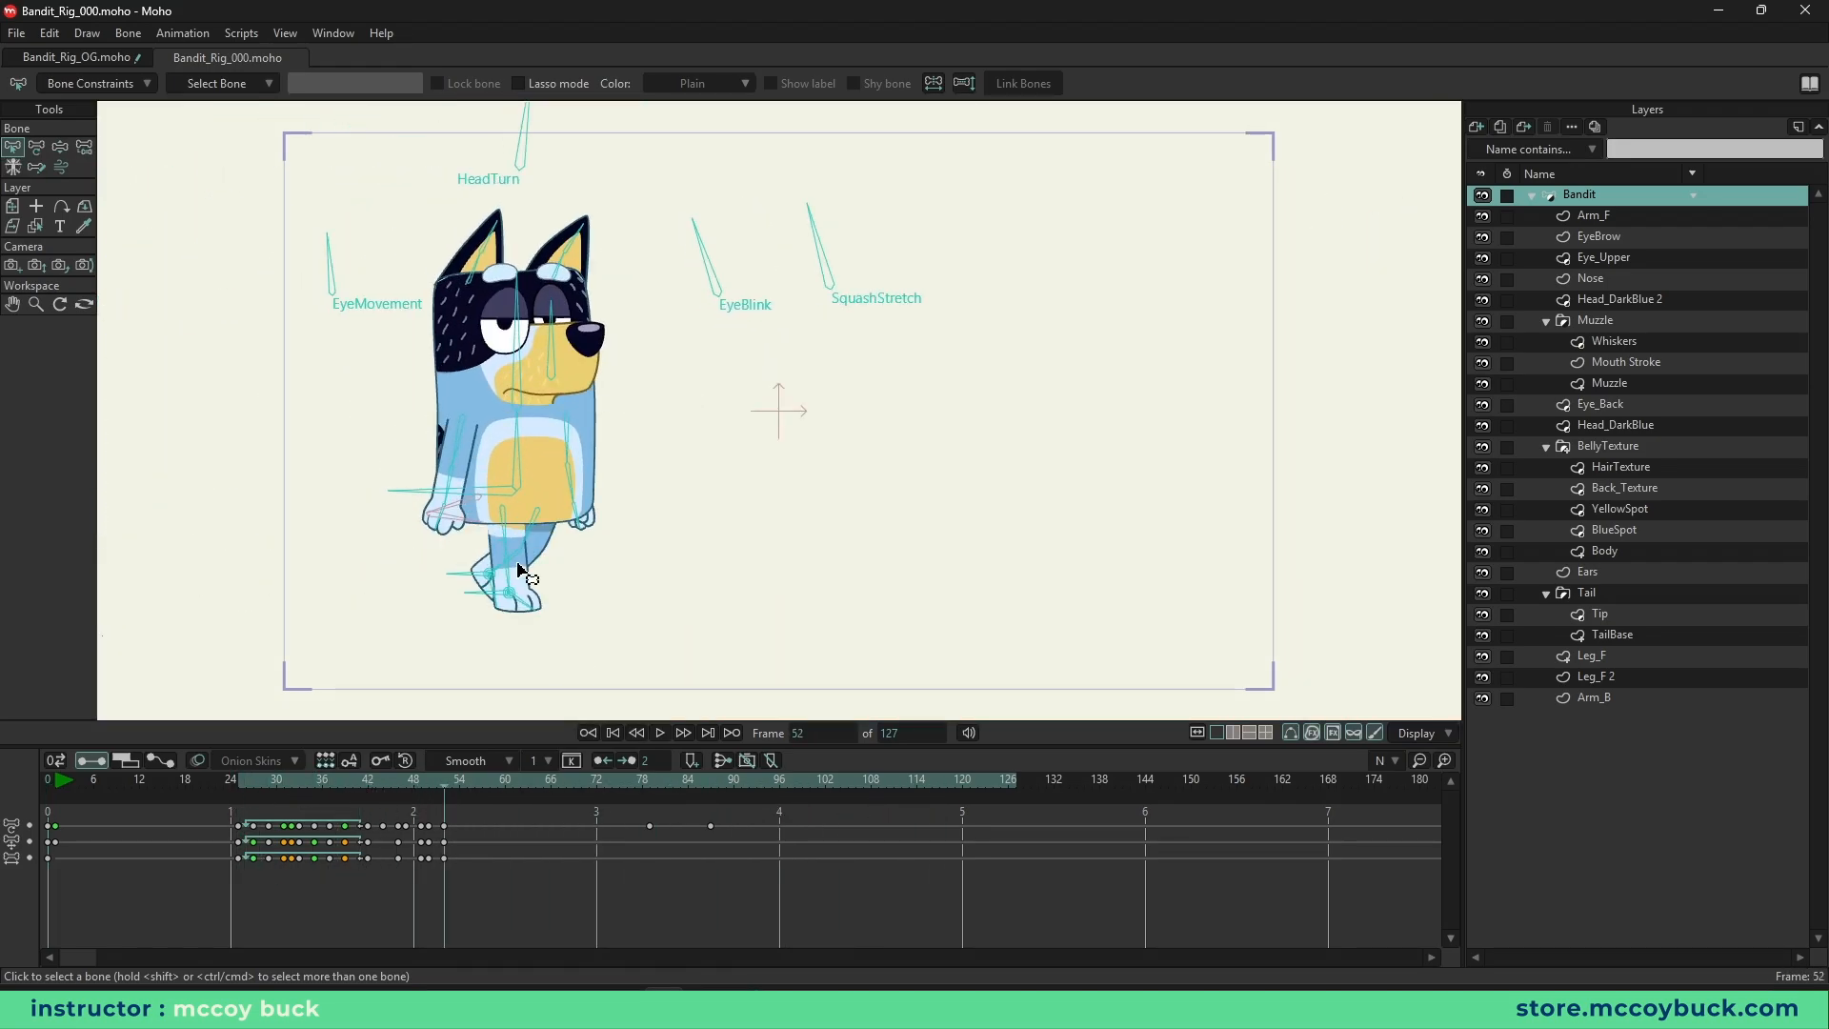
left_click_drag(282, 786, 787, 781)
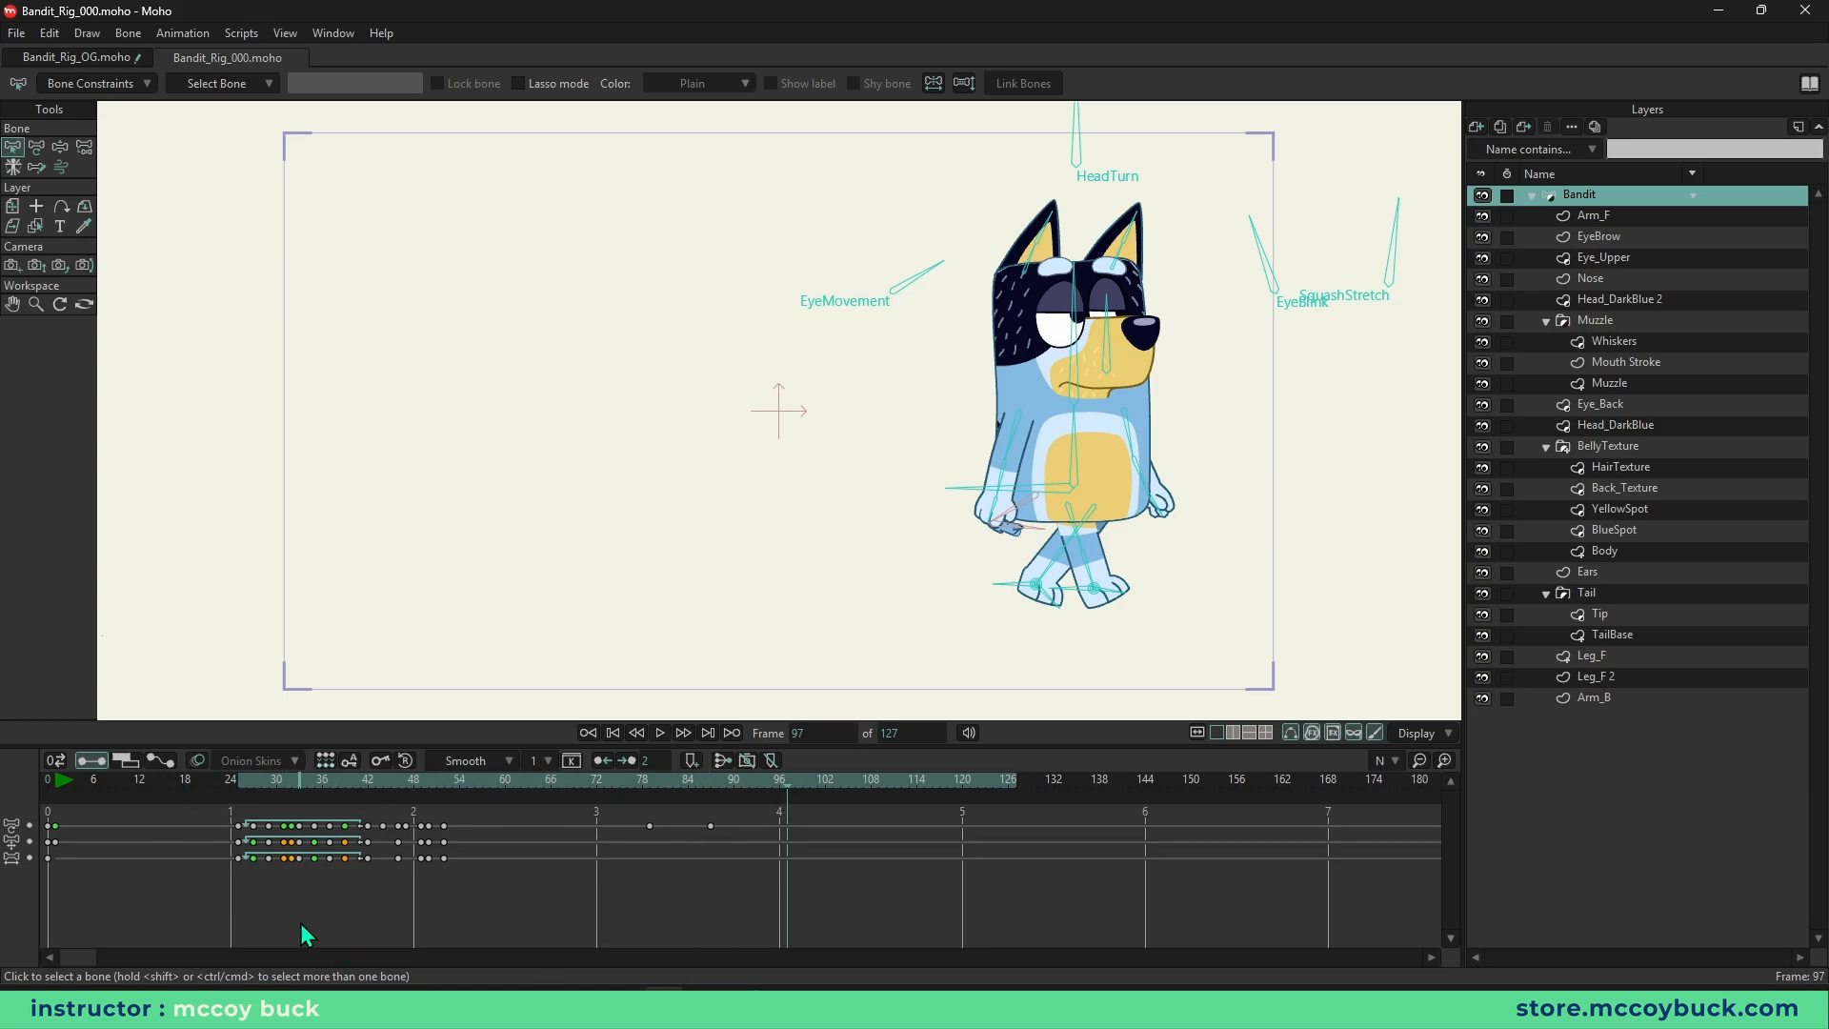
left_click_drag(785, 785, 592, 785)
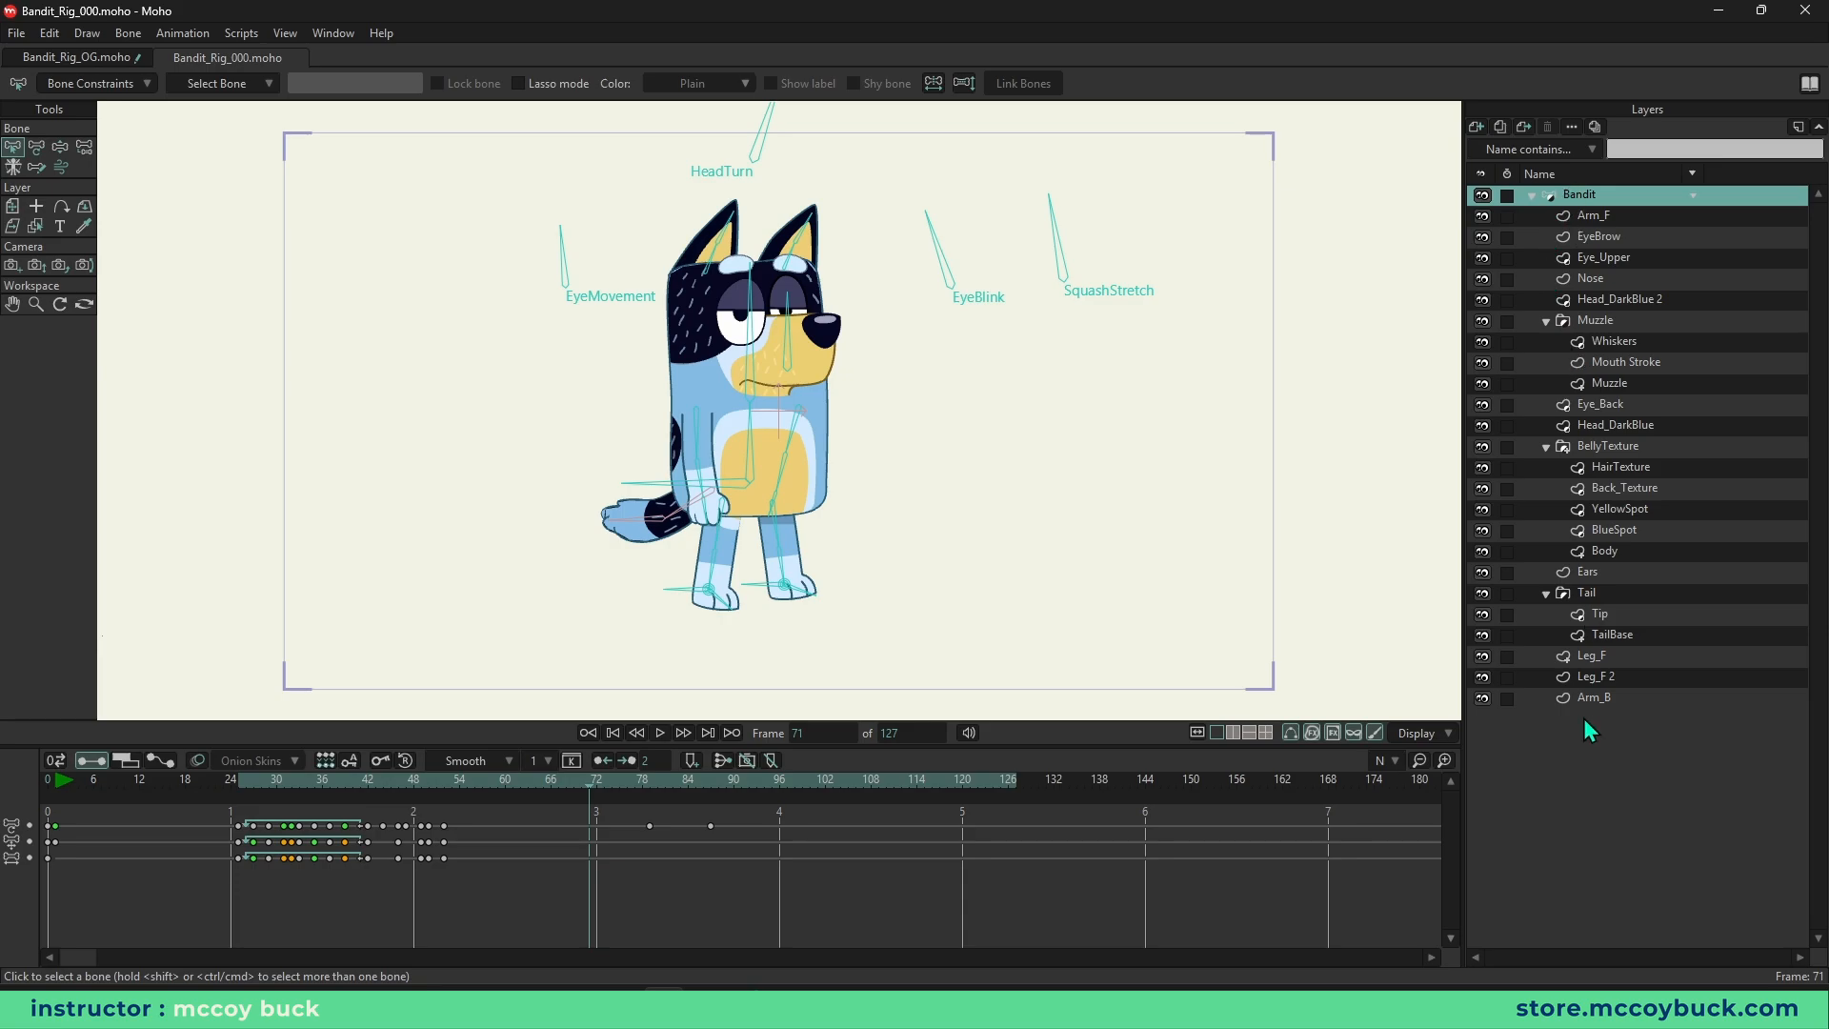
- Switch to the Bandit_Rig_OG document, show the YellowSpot 2 layer, and render a preview of the frame
left_click(77, 57)
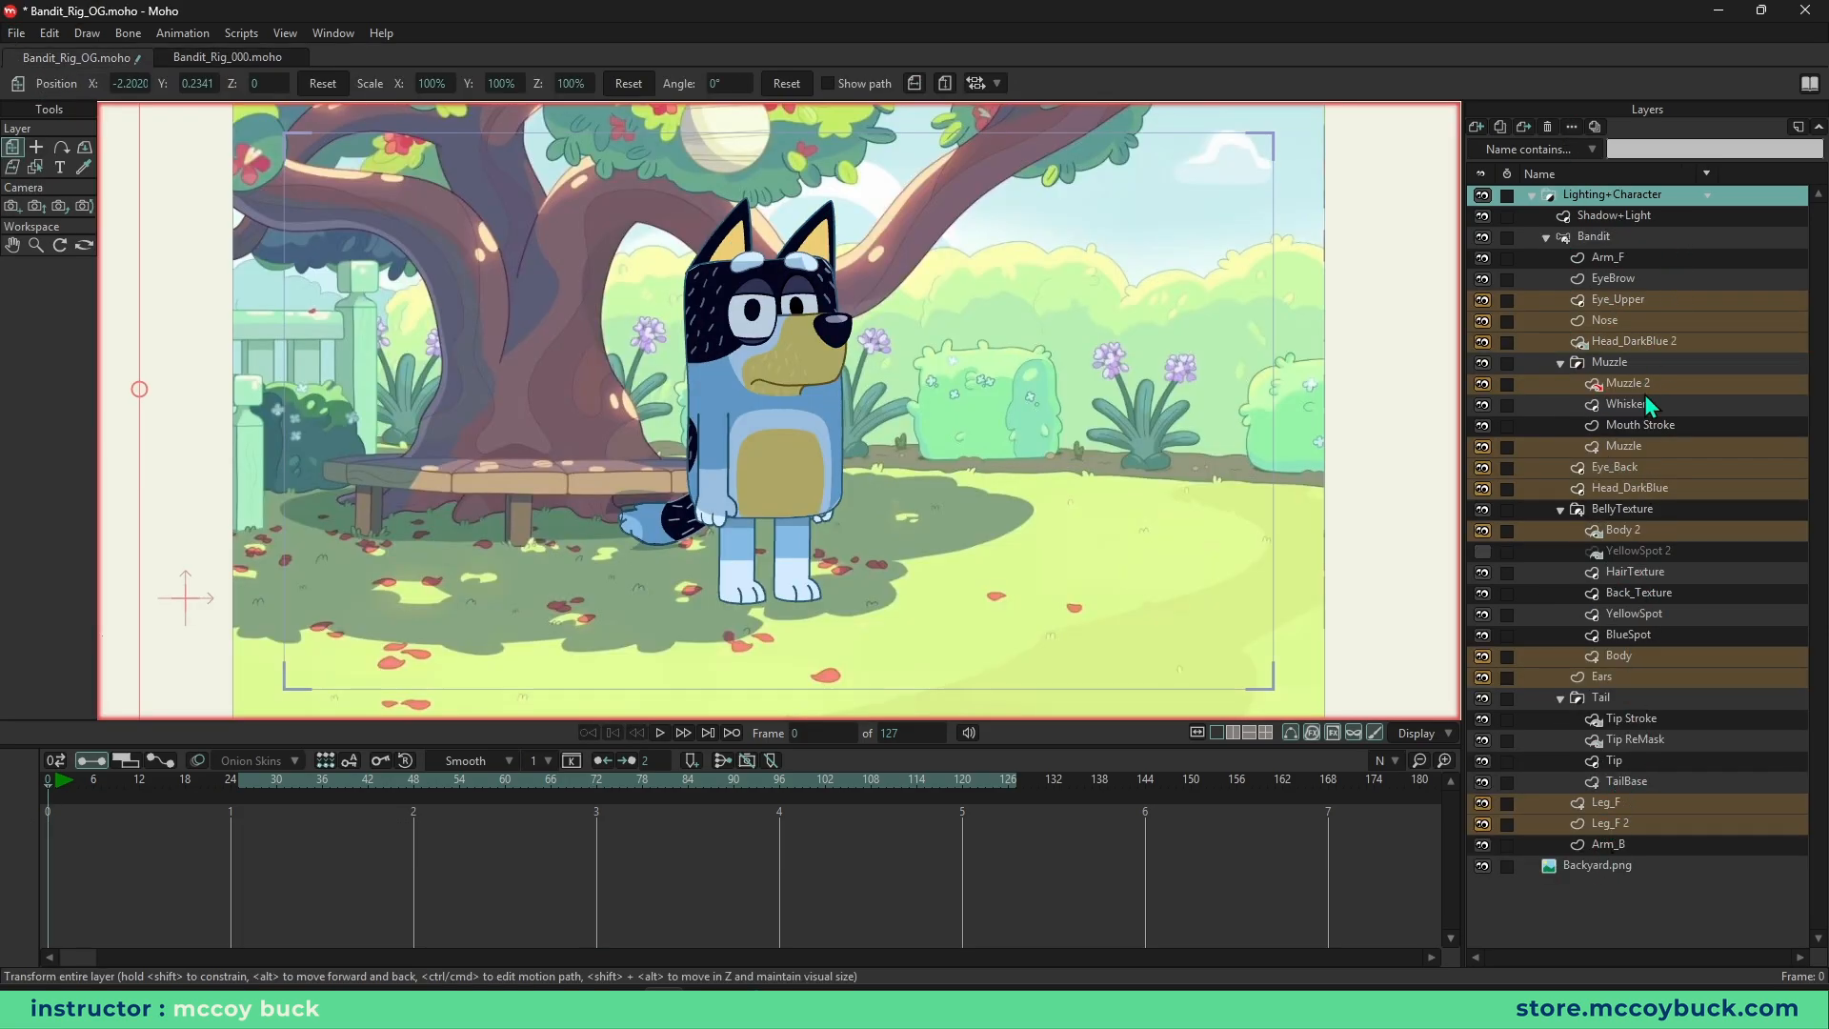
left_click(1484, 552)
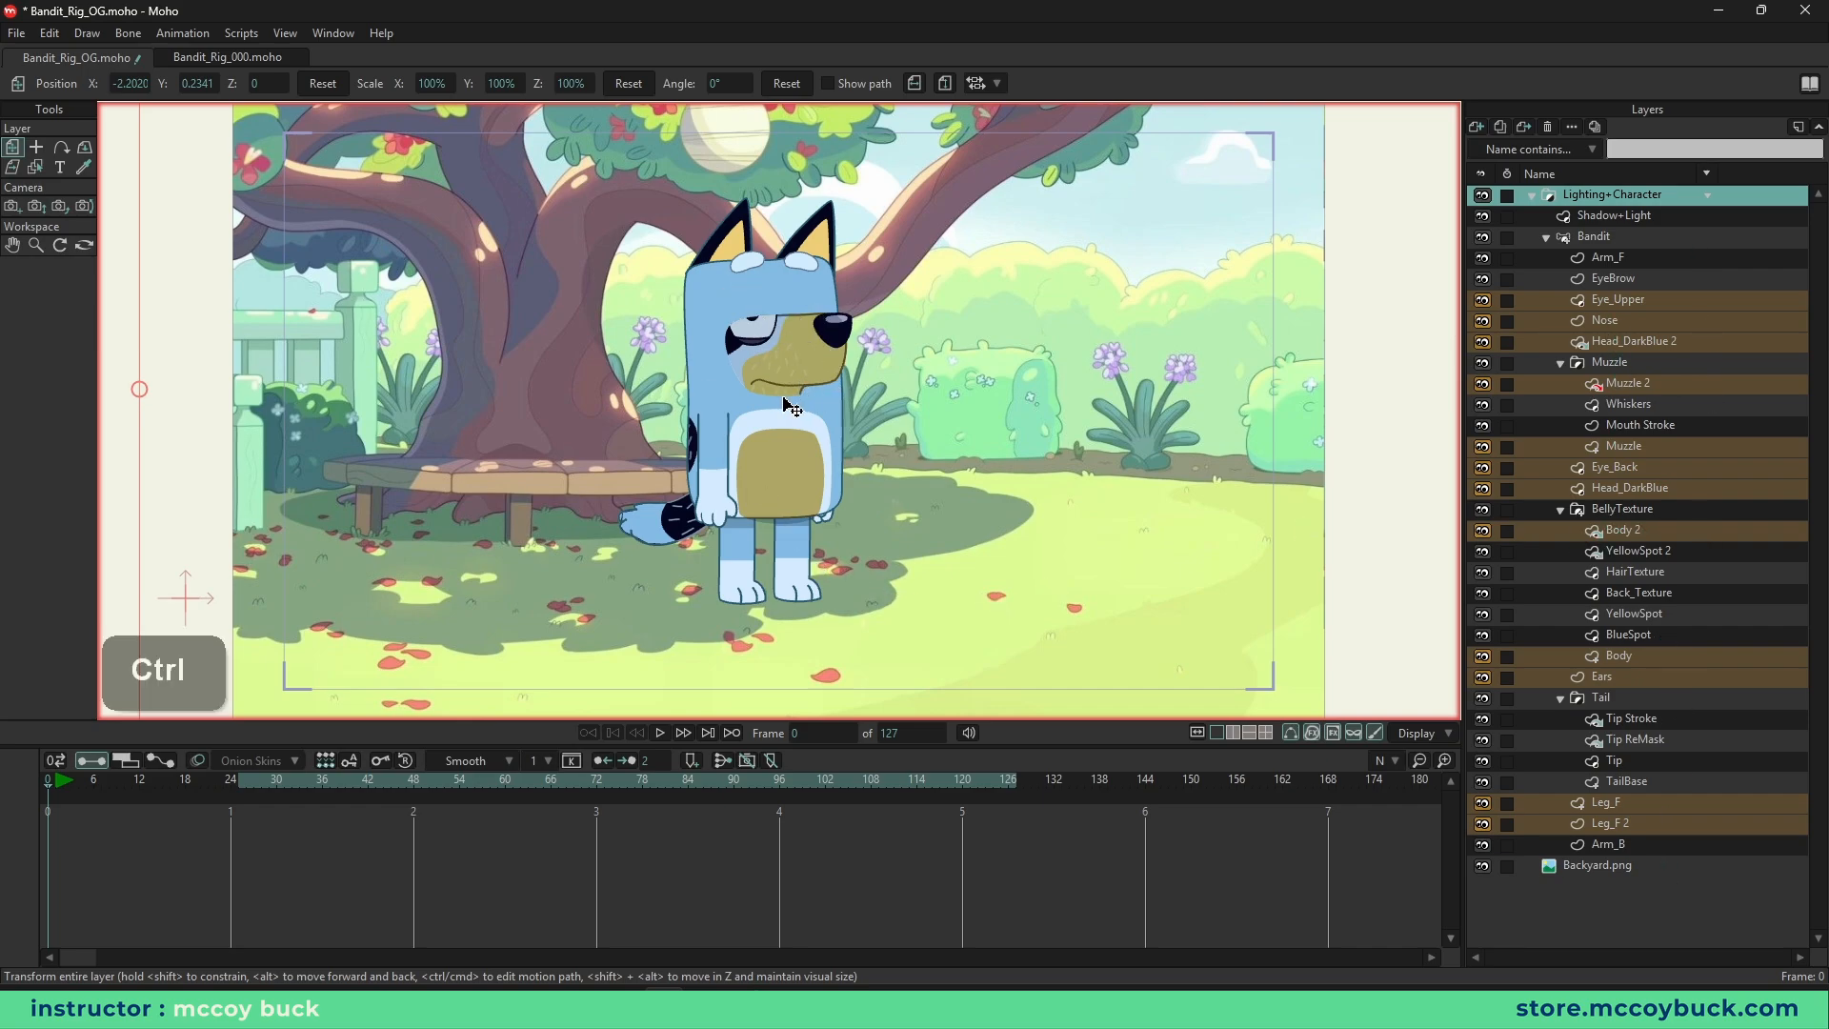
key("ctrl+r")
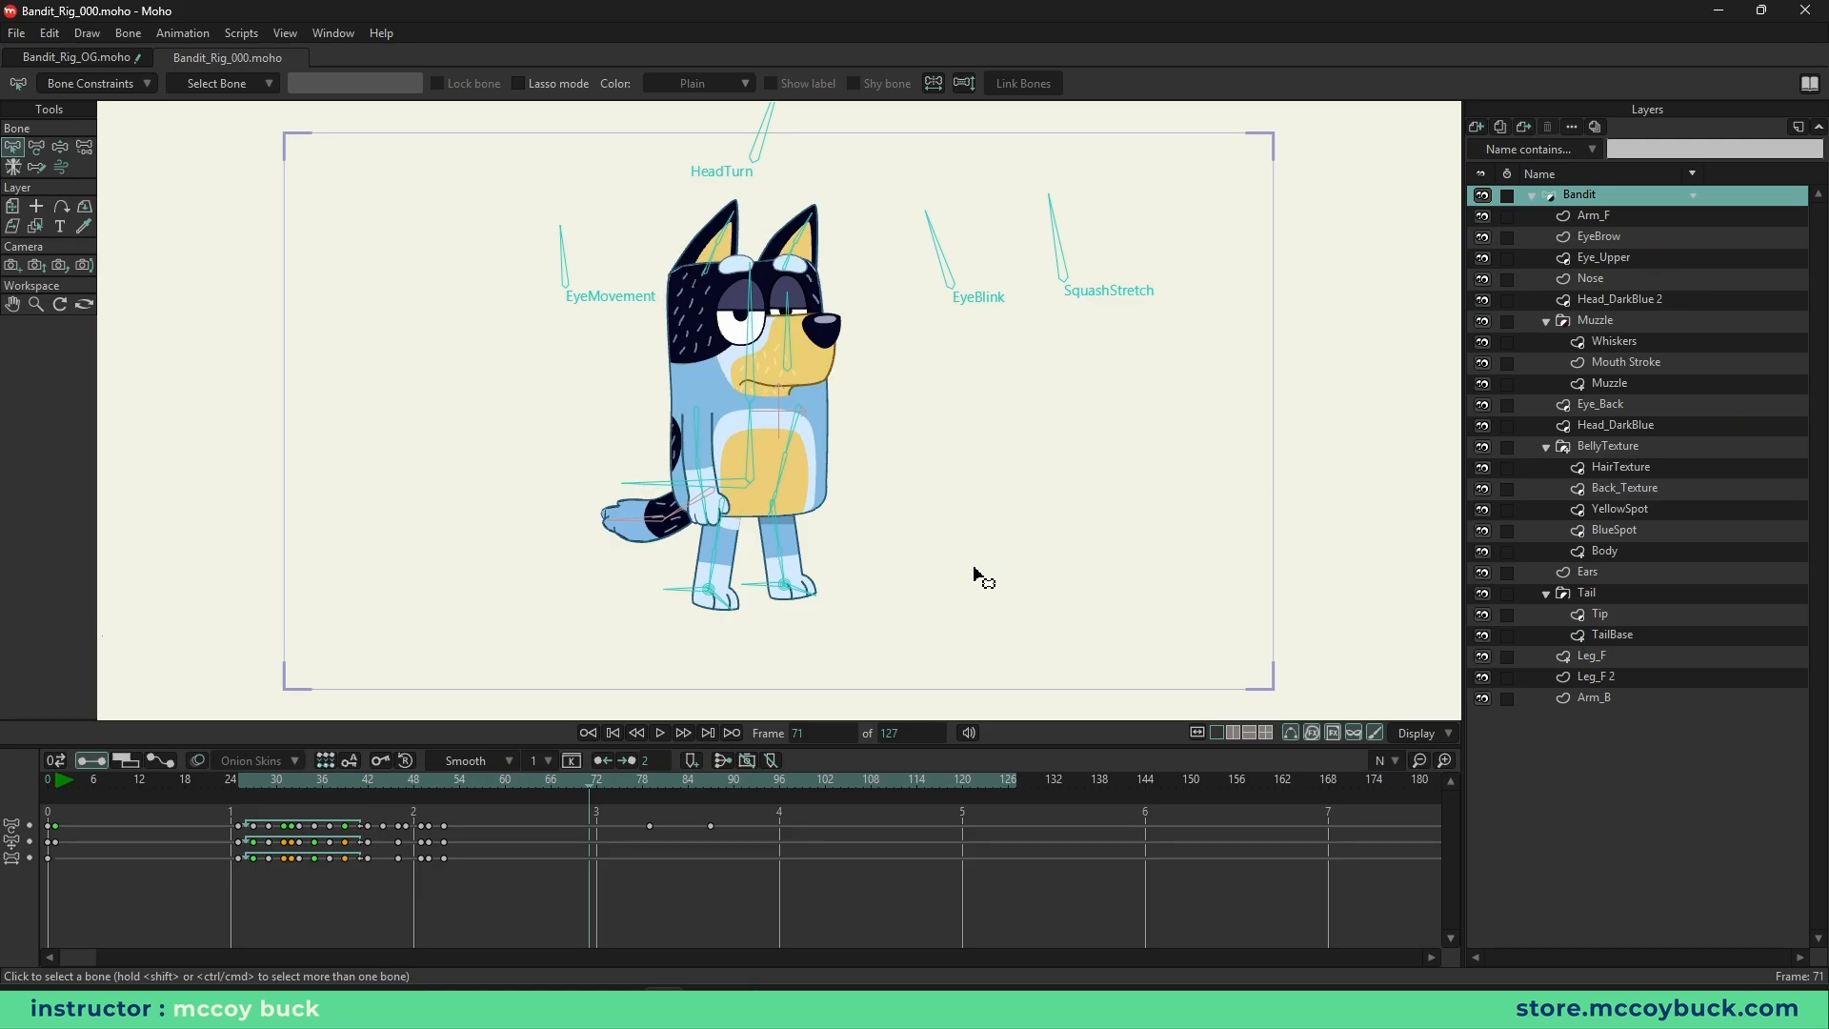
- In Bandit_Rig_000 at frame 0, test the EyeMovement and HeadTurn smart bones by rotating them with Manipulate Bones
key("Escape")
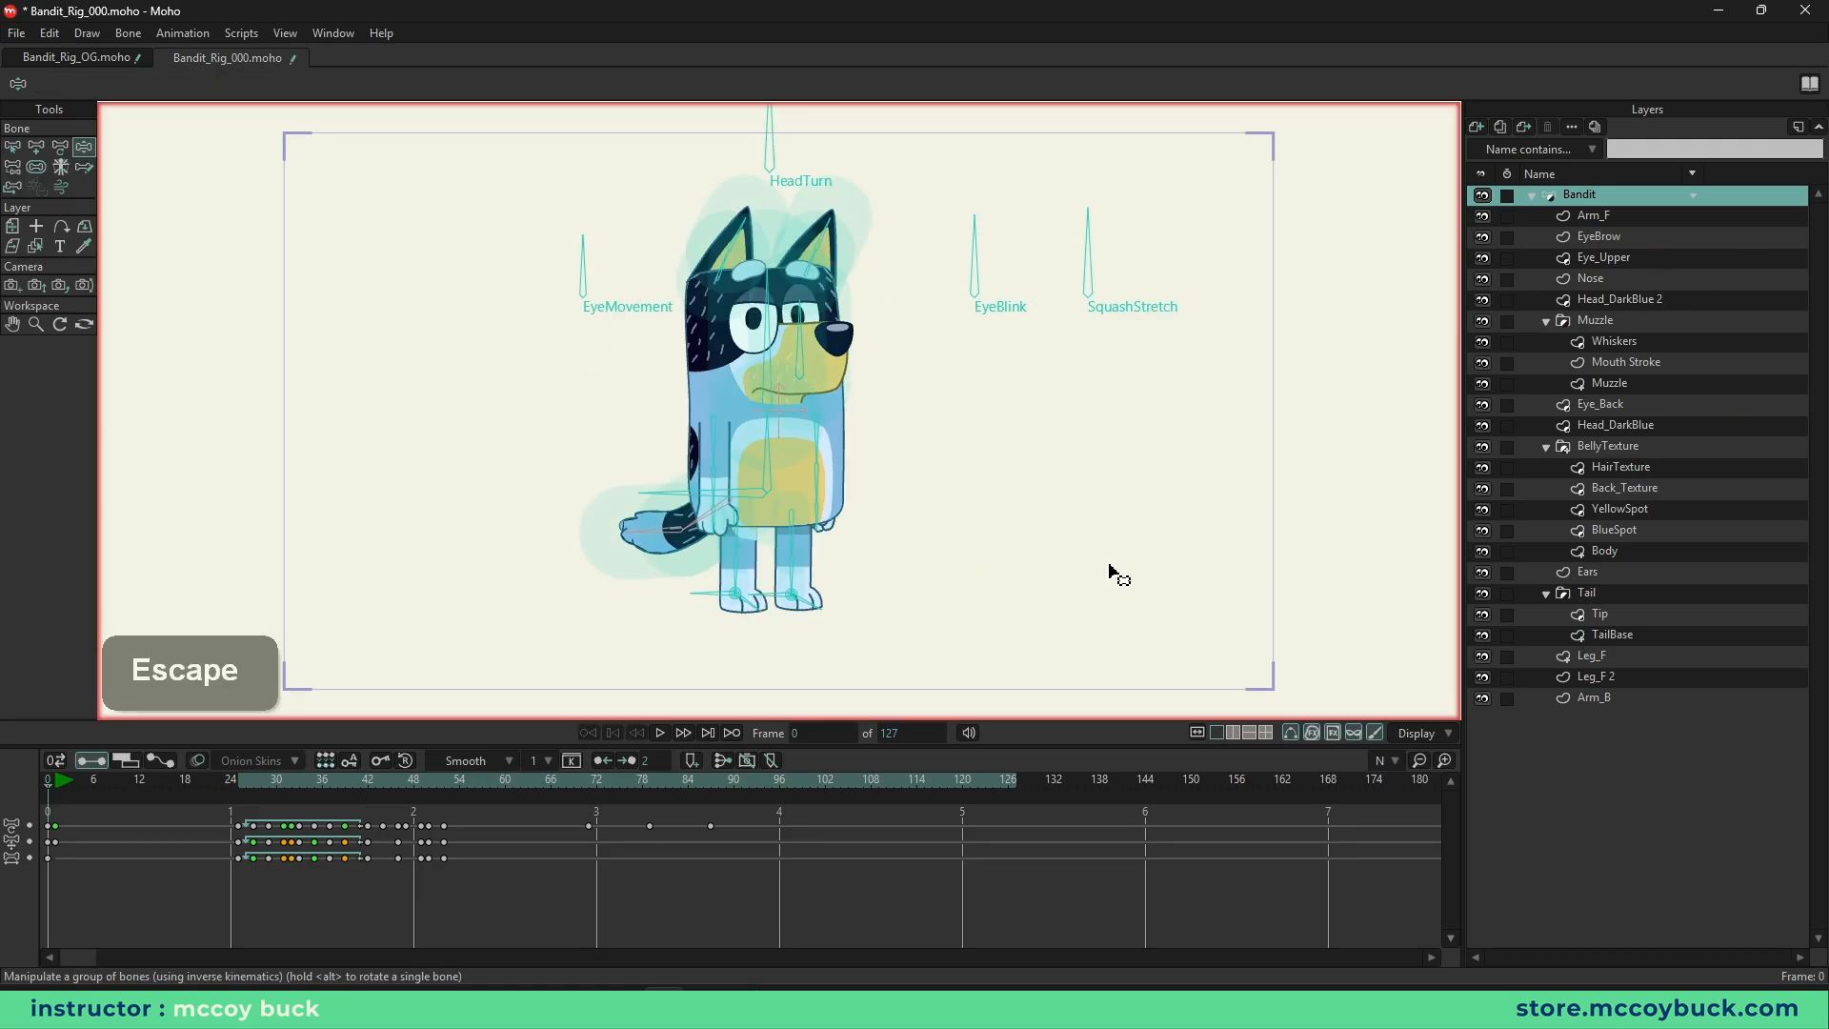
left_click_drag(995, 446, 1015, 497)
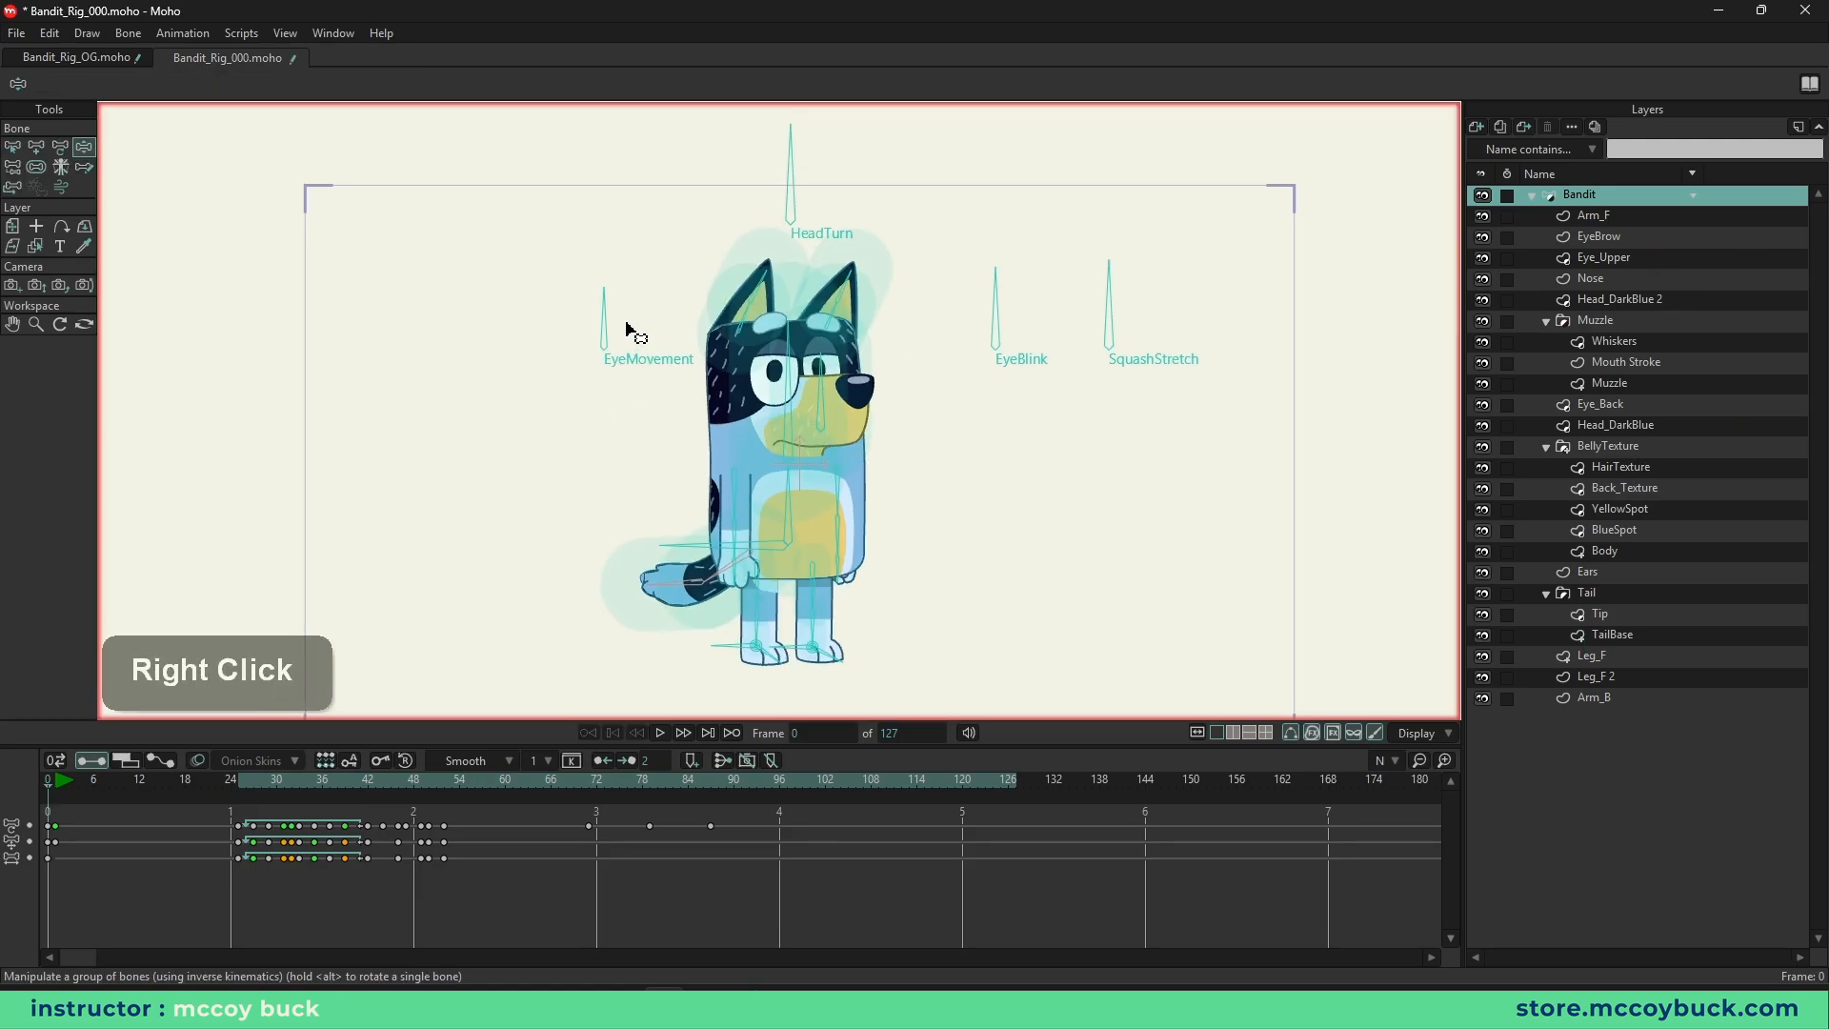
key("z")
left_click_drag(600, 314, 563, 306)
key("b")
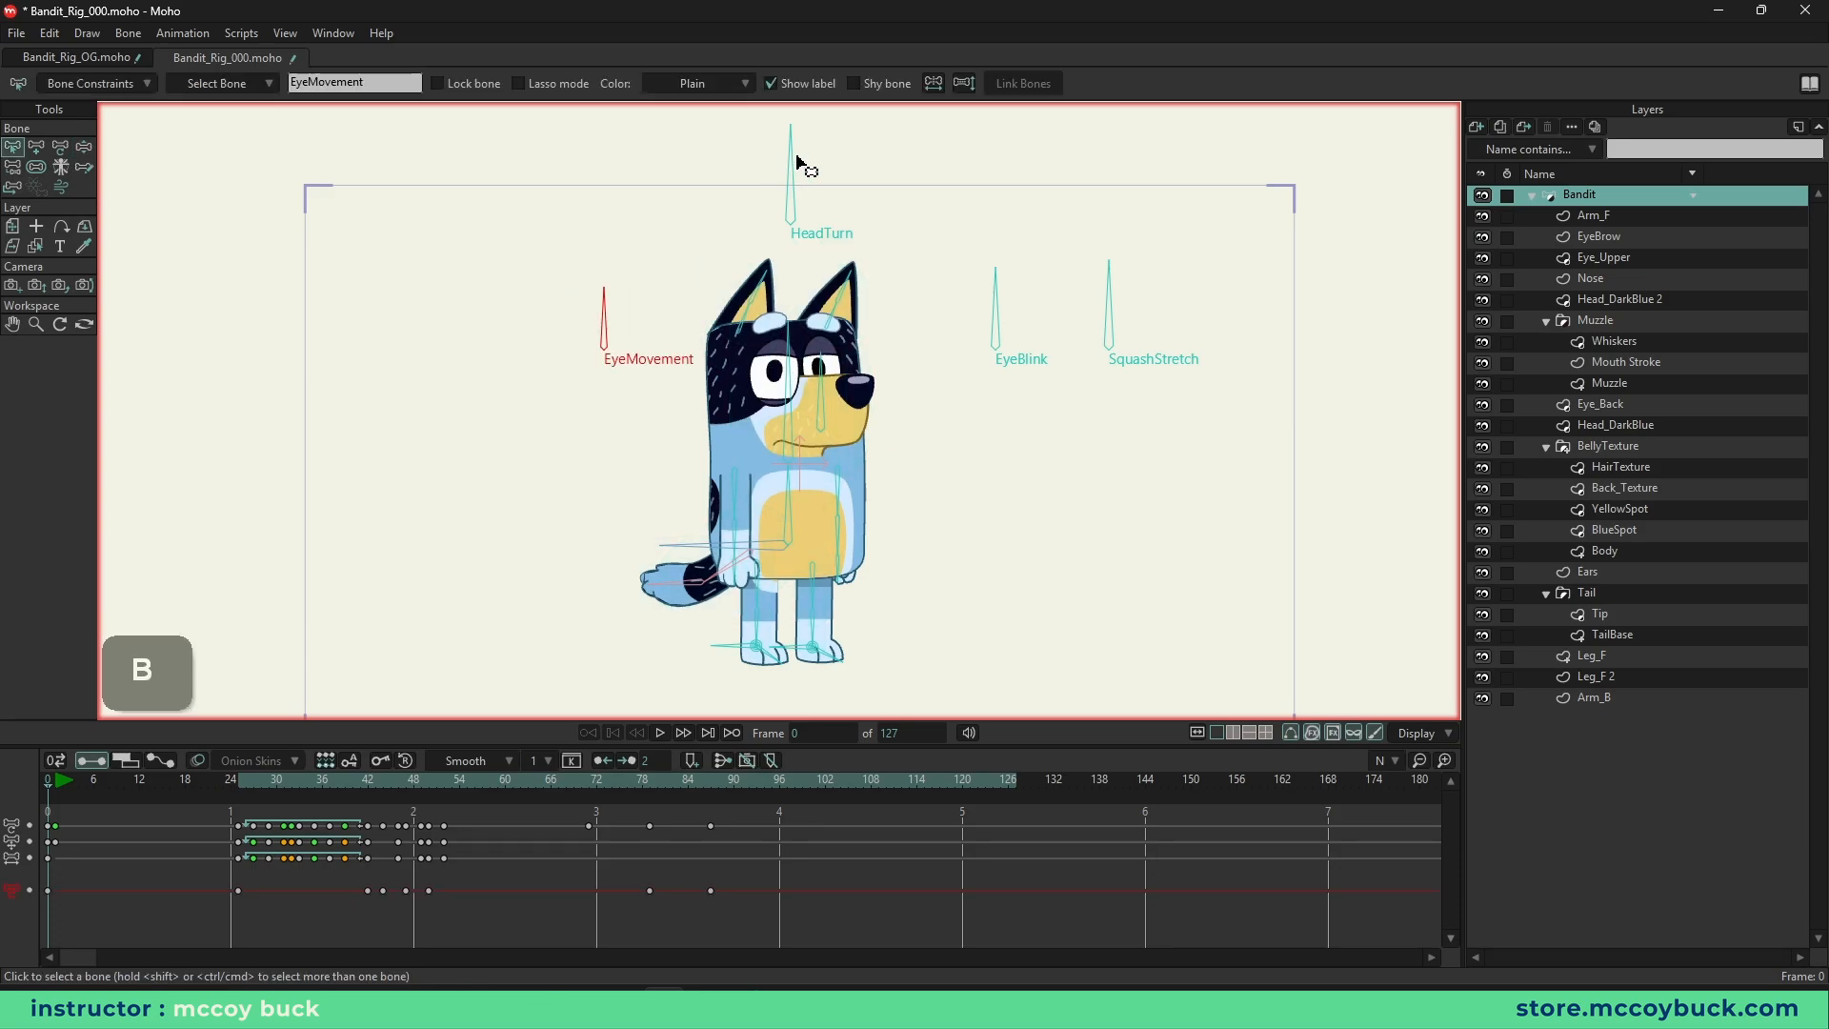
key("z")
left_click(787, 160)
left_click_drag(787, 160, 915, 200)
- Test the EyeBlink and SquashStretch smart bones by rotating each one
key("b")
left_click(994, 296)
key("z")
left_click_drag(997, 297, 867, 298)
key("b")
left_click_drag(1095, 294, 1181, 316)
- Test the rig's range with Manipulate Bones by bending Bandit's arms and tail, spreading the legs, and tilting the head forward
key("z")
left_click_drag(735, 506, 678, 482)
mouse_move(662, 515)
left_mouse_down()
mouse_move(698, 506)
mouse_move(648, 499)
left_mouse_up()
left_click_drag(838, 503, 873, 438)
left_click_drag(664, 489, 696, 479)
left_click_drag(688, 546, 684, 572)
left_click_drag(663, 606, 662, 550)
left_click_drag(735, 650, 869, 673)
left_click_drag(797, 393, 874, 431)
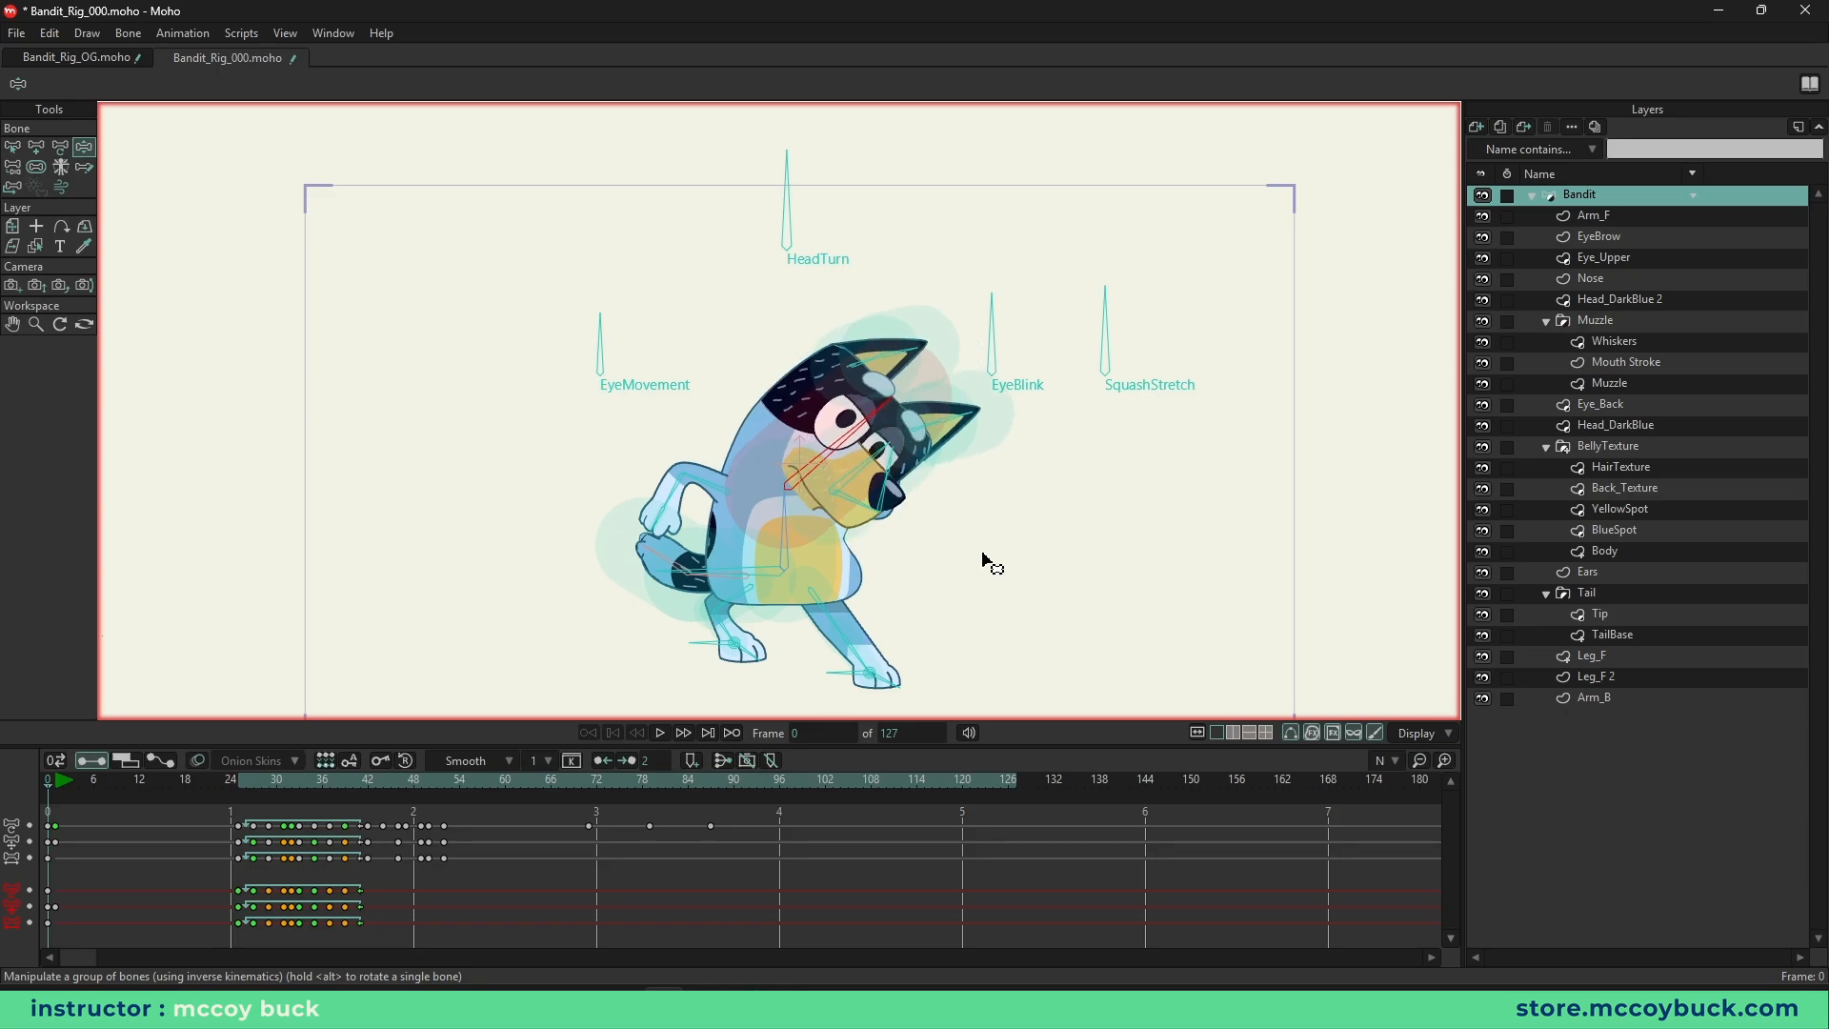
scroll(836, 429, "up", 2)
right_click(837, 428)
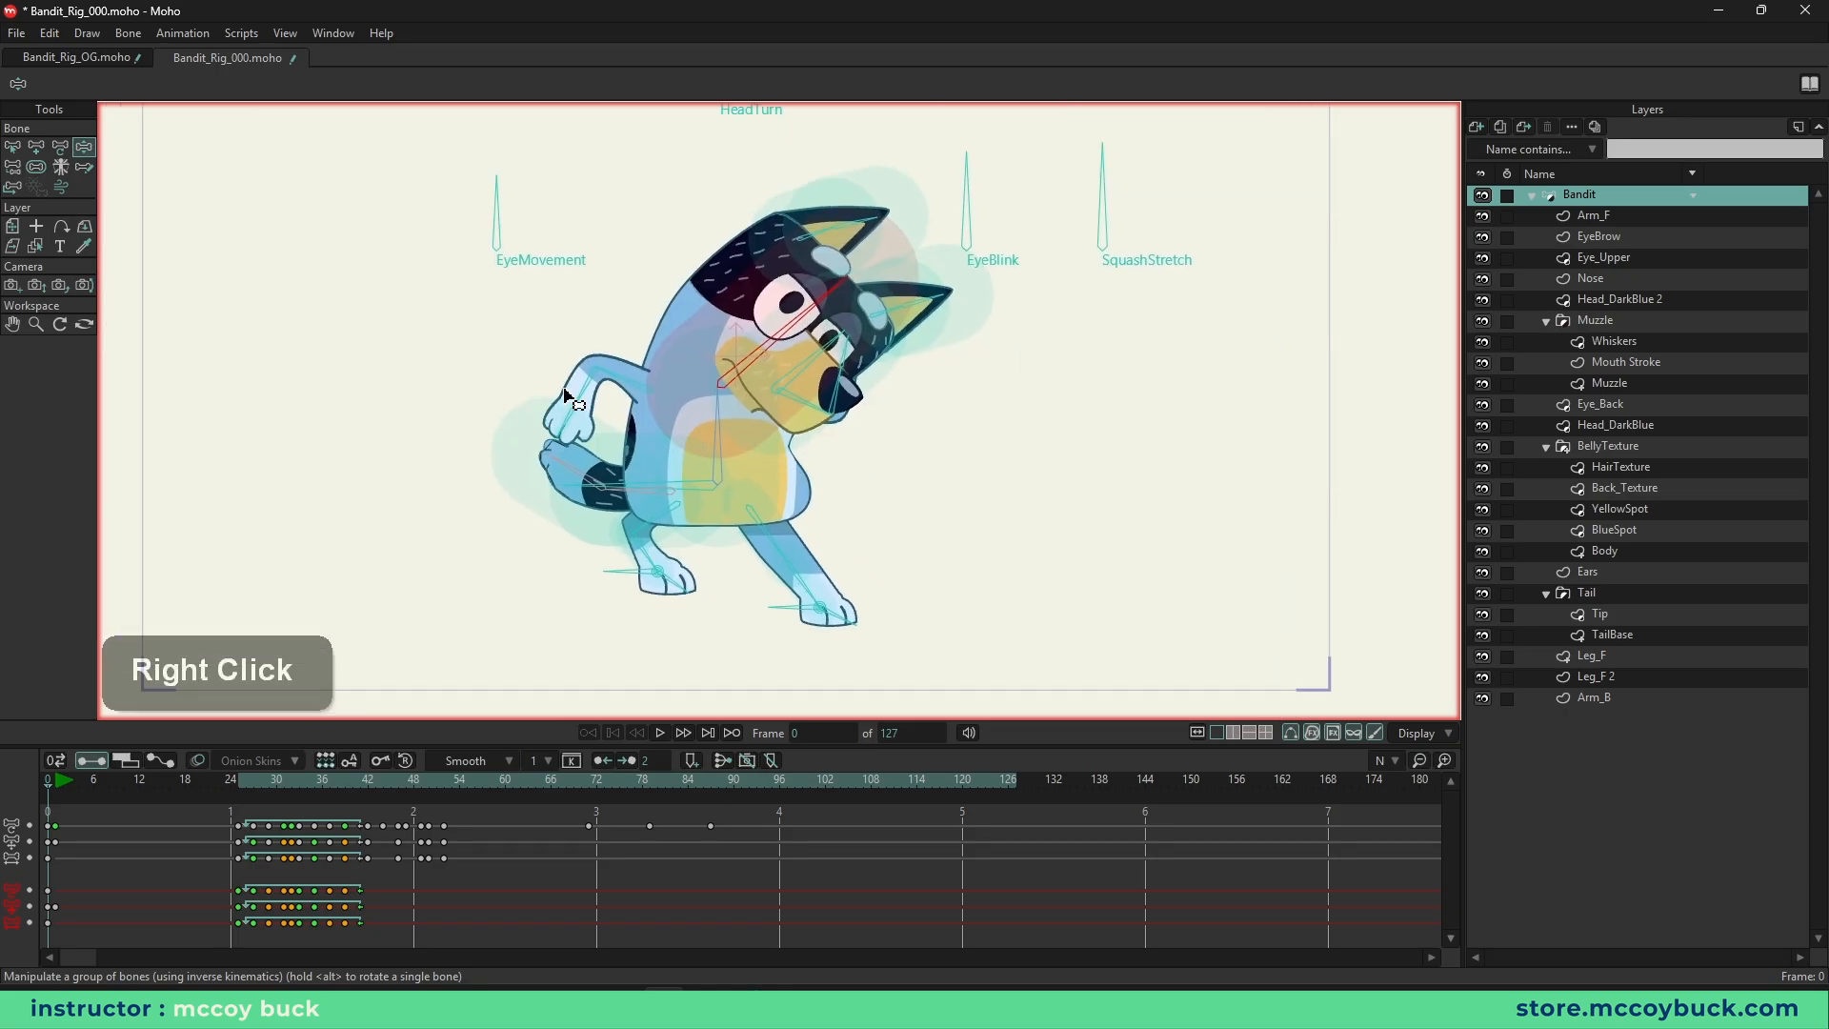
right_click(1025, 485)
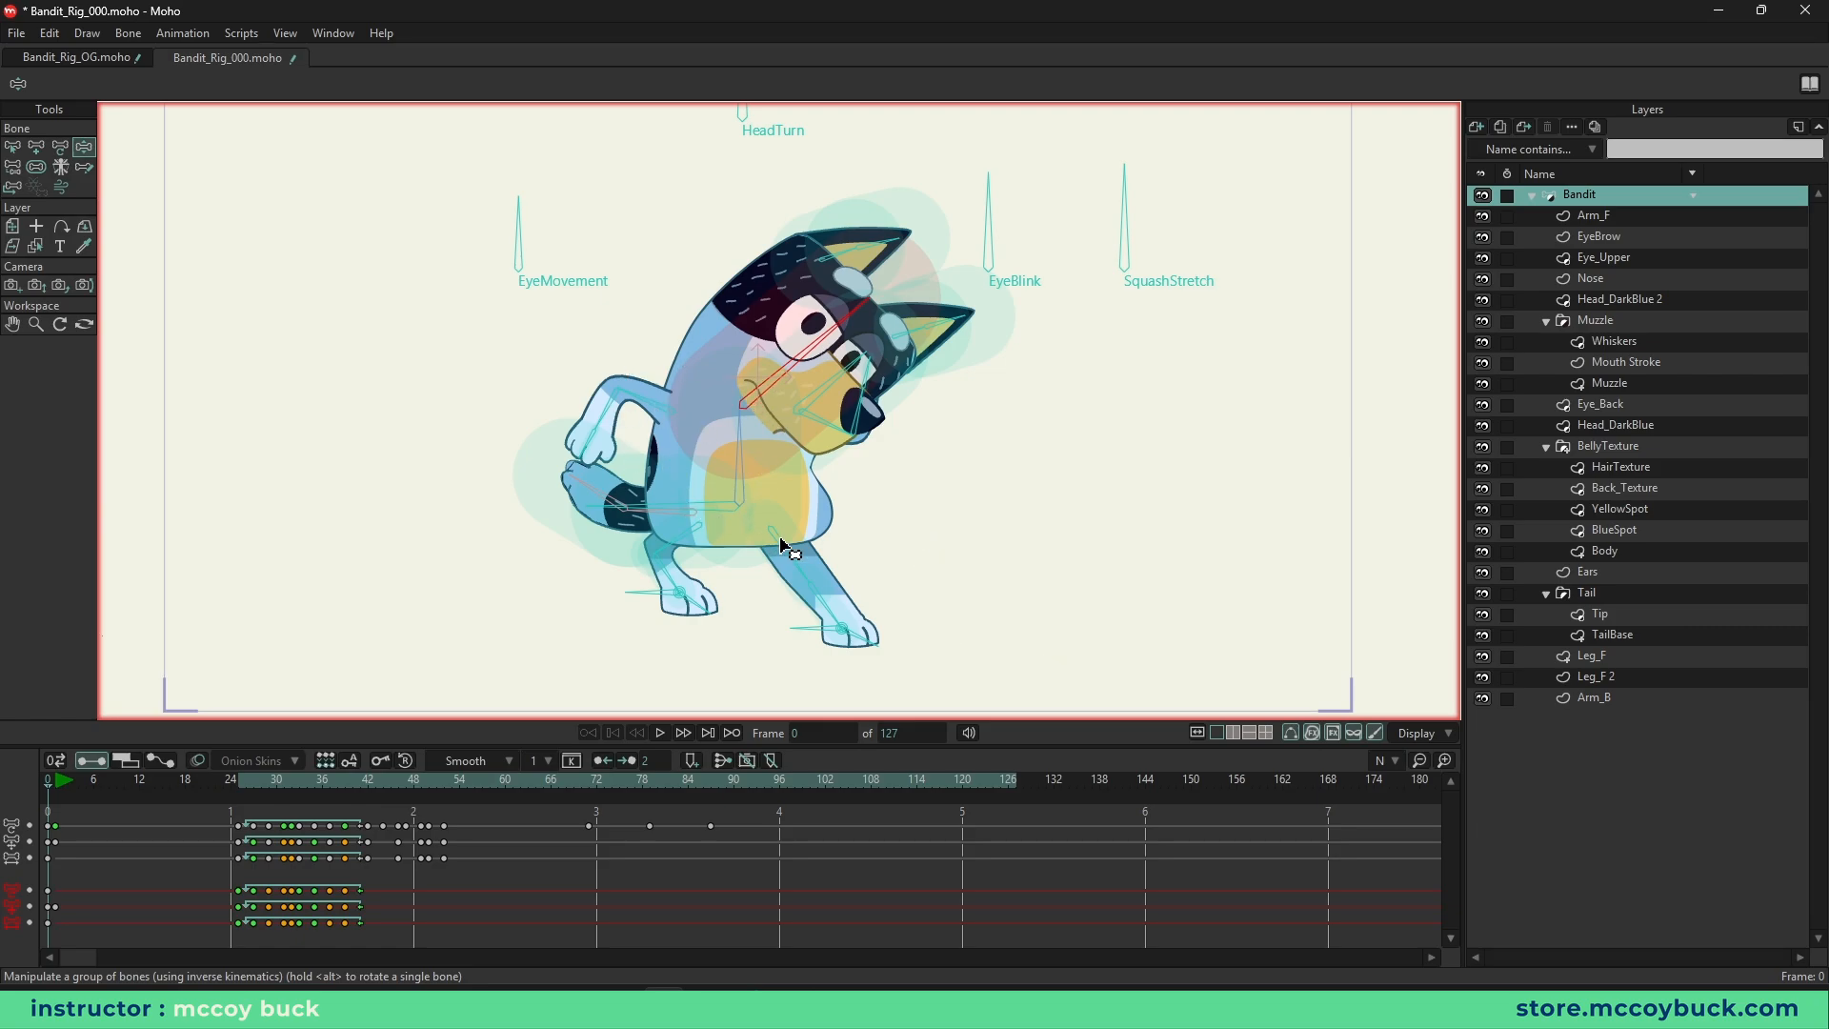
- Switch to Bandit_Rig_OG, hide the YellowSpot 2 layer, and play the backyard animation
left_click(72, 57)
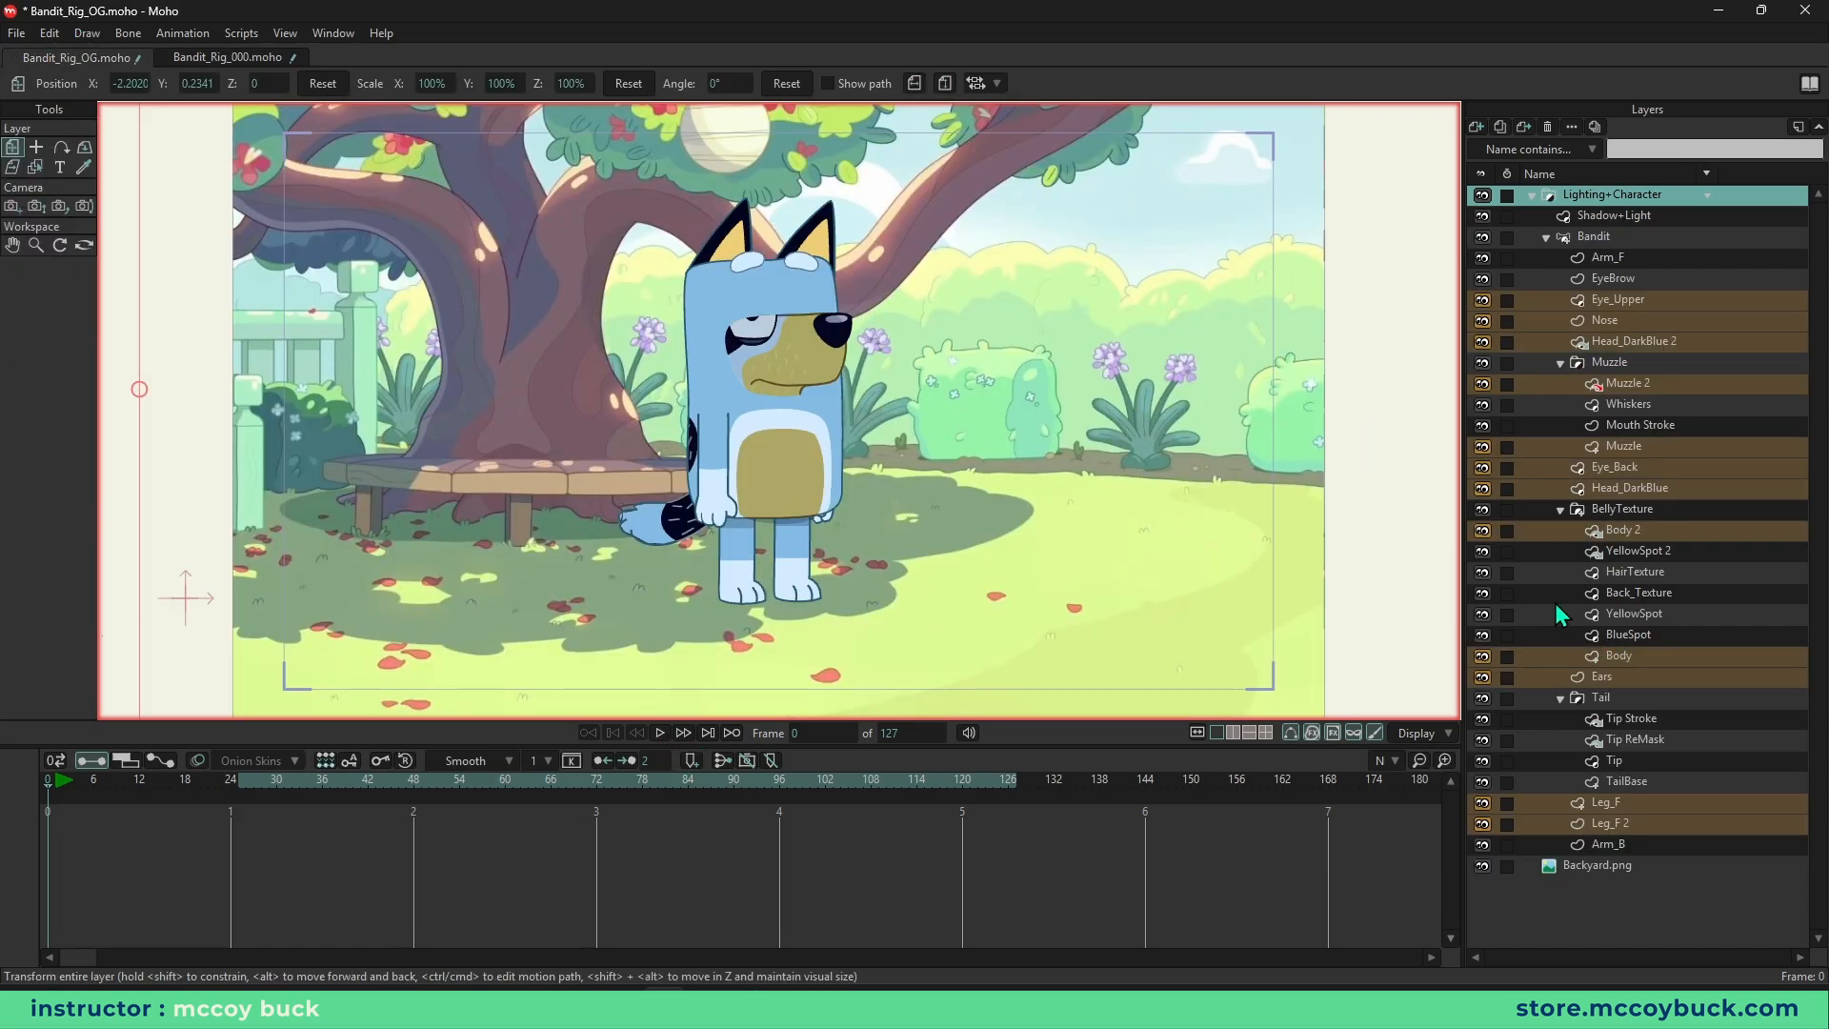
left_click(1484, 551)
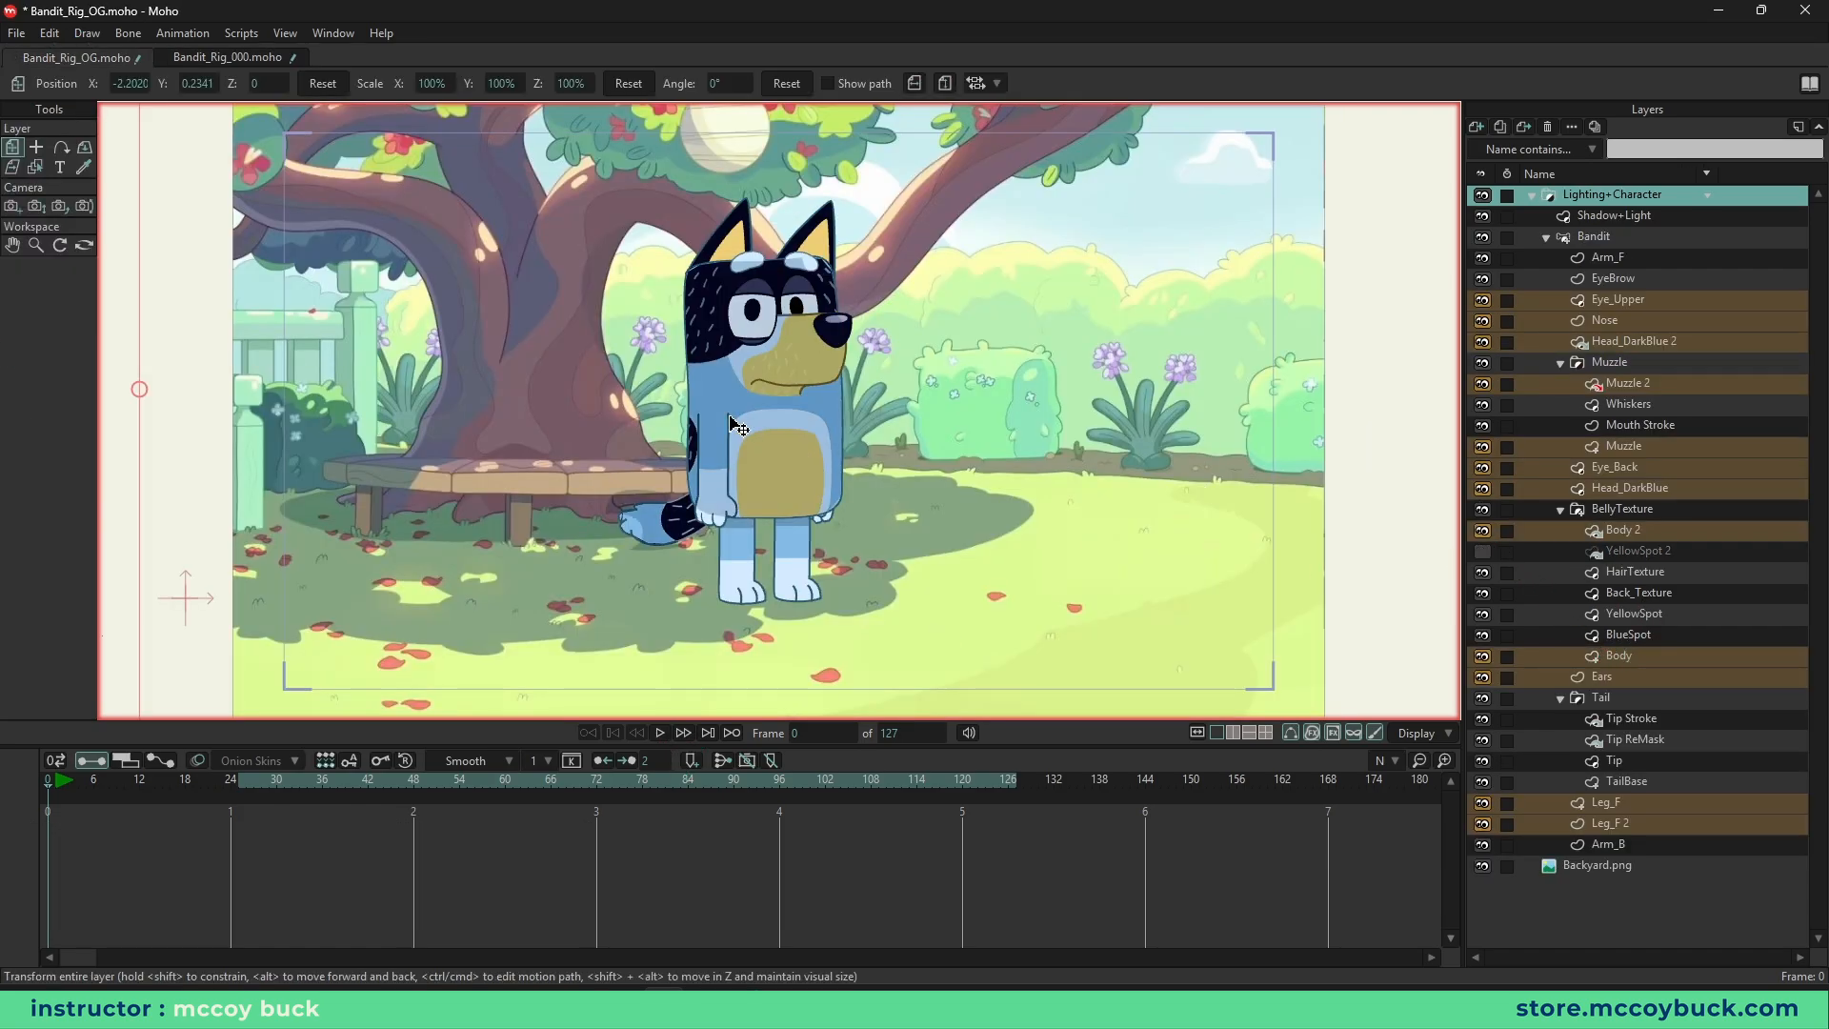
left_click(659, 732)
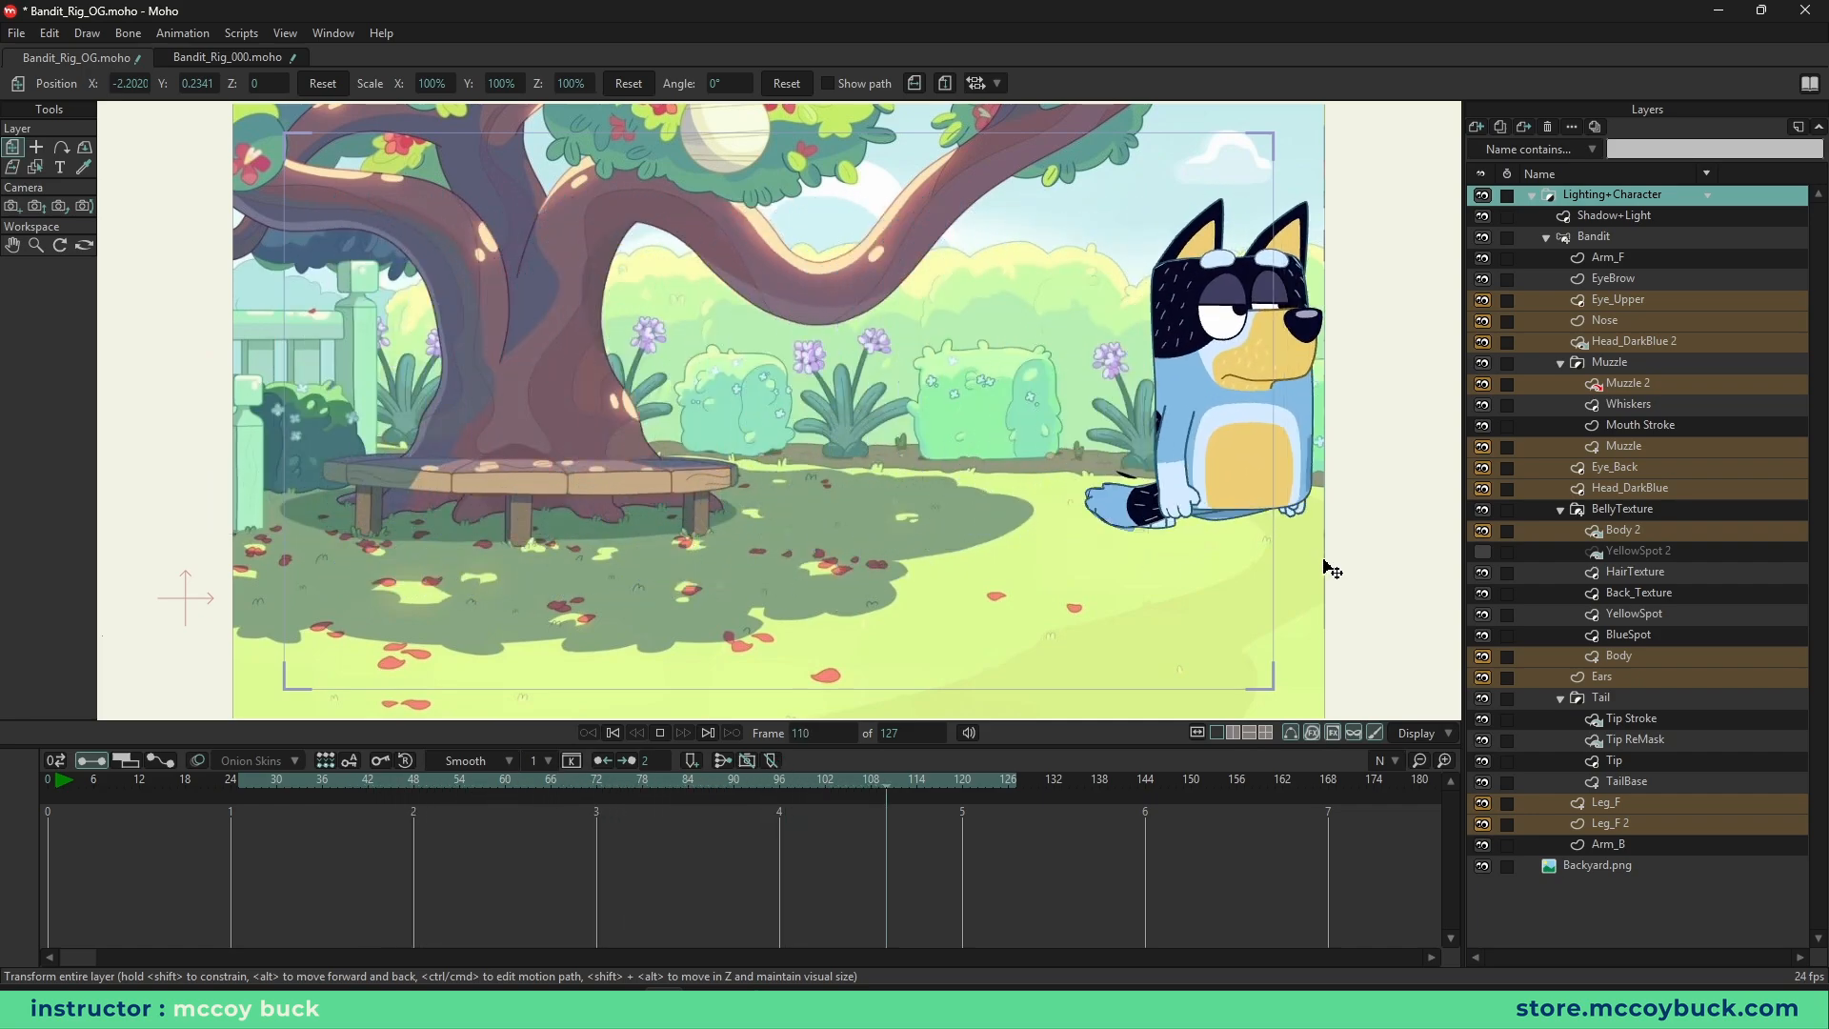
- Stop playback, delete the selected stray keyframe near frame 74 on the Bandit layer, and replay the animation
left_click(659, 732)
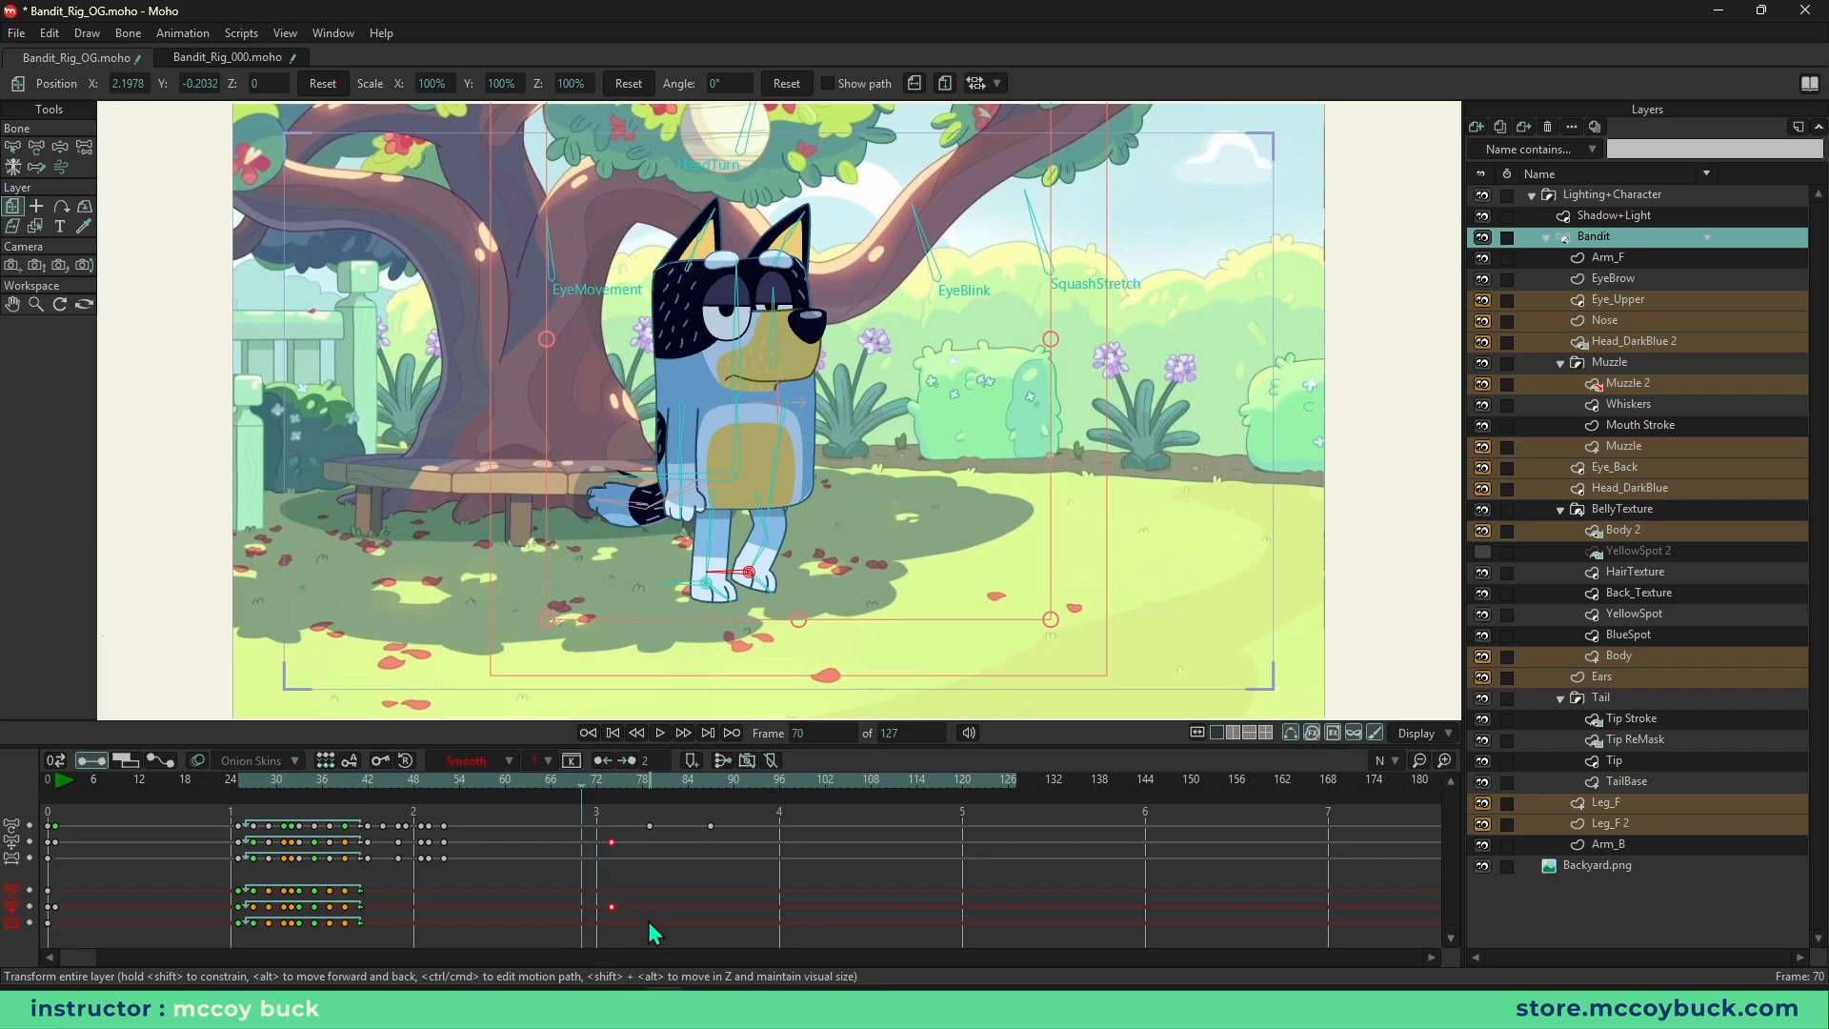
key("Delete")
left_click(659, 733)
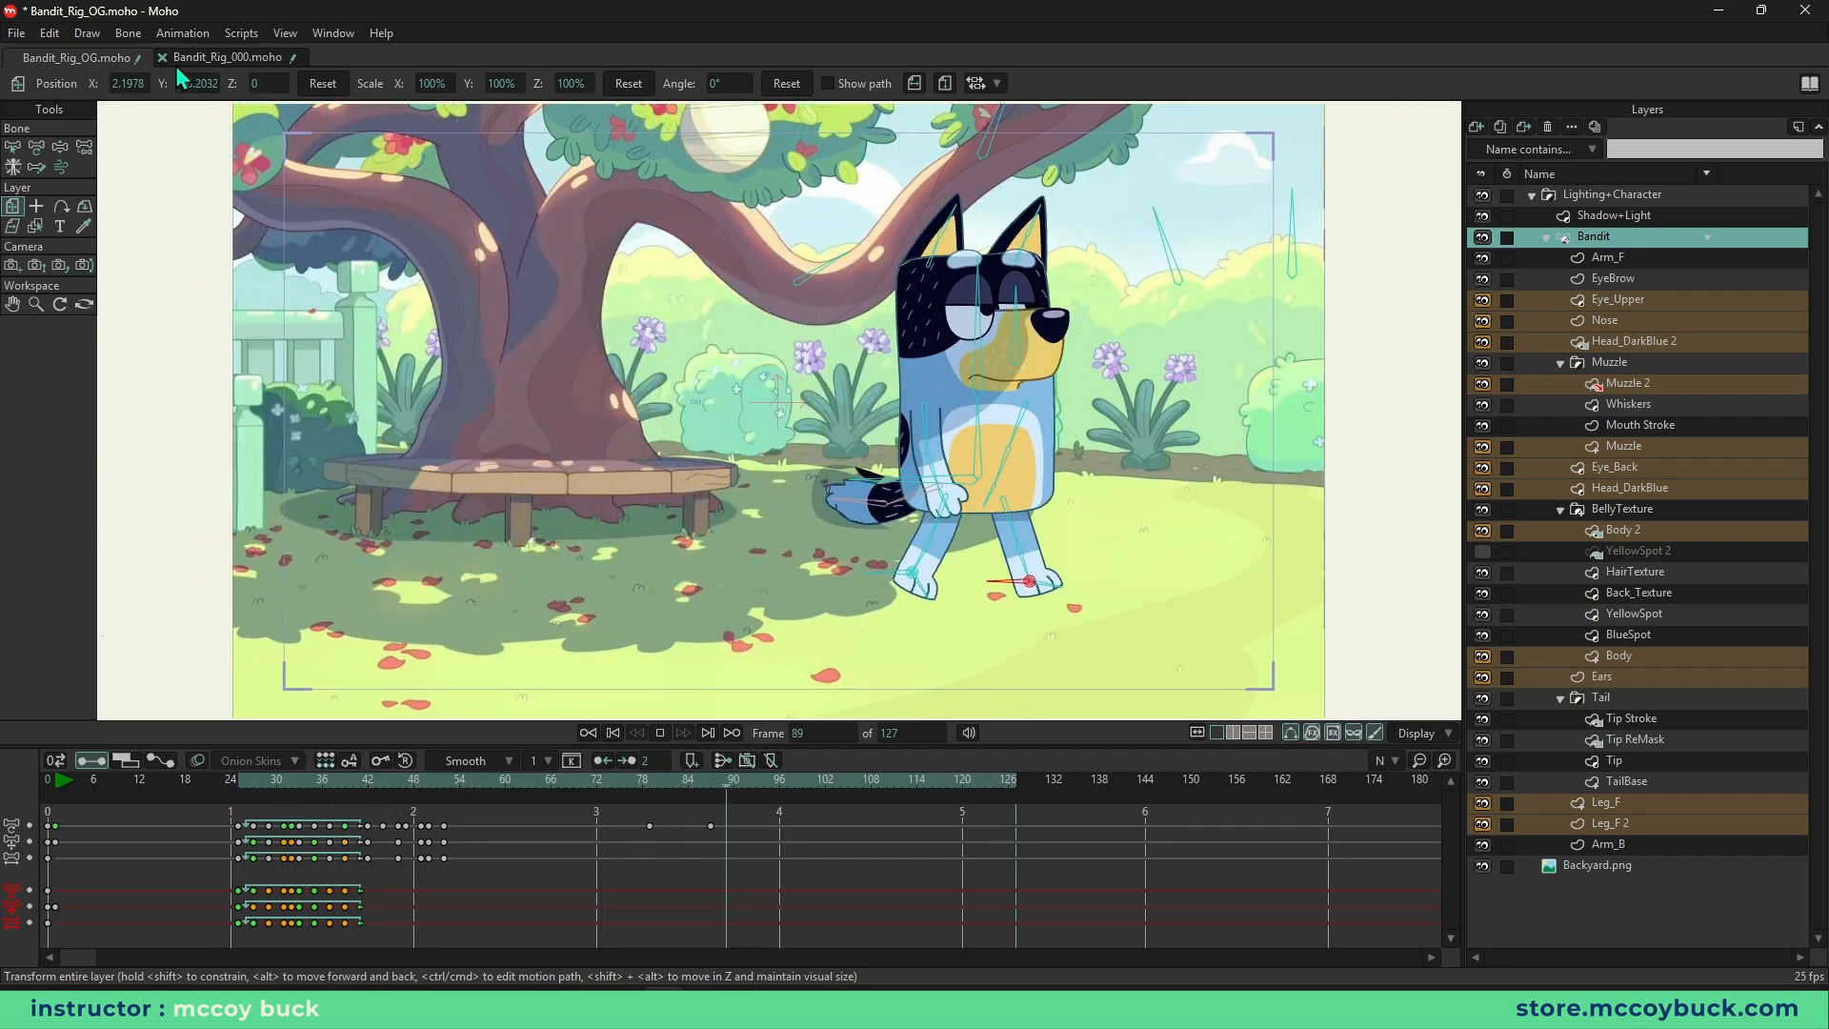
- Switch to Bandit_Rig_000, try bending the front arm outward with Manipulate Bones, and go back to the Select Bone tool
left_click(221, 57)
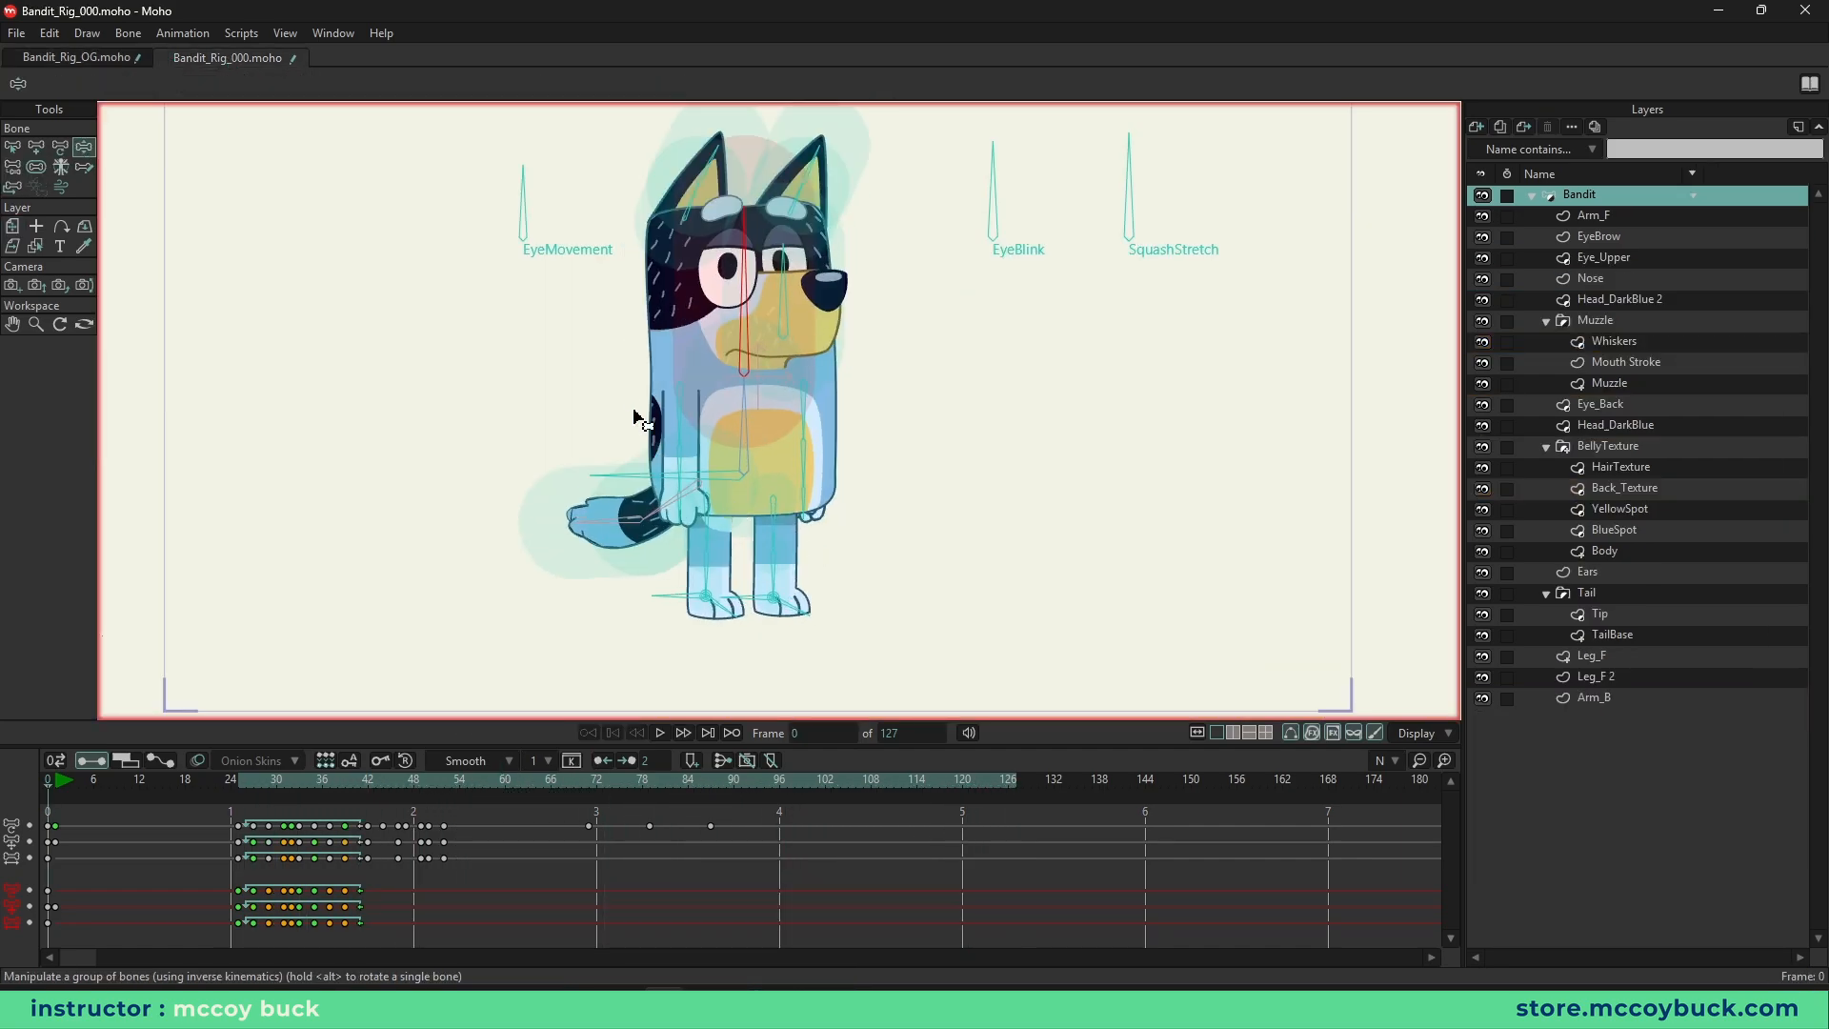
key("z")
left_click_drag(633, 416, 601, 462)
key("ctrl+z")
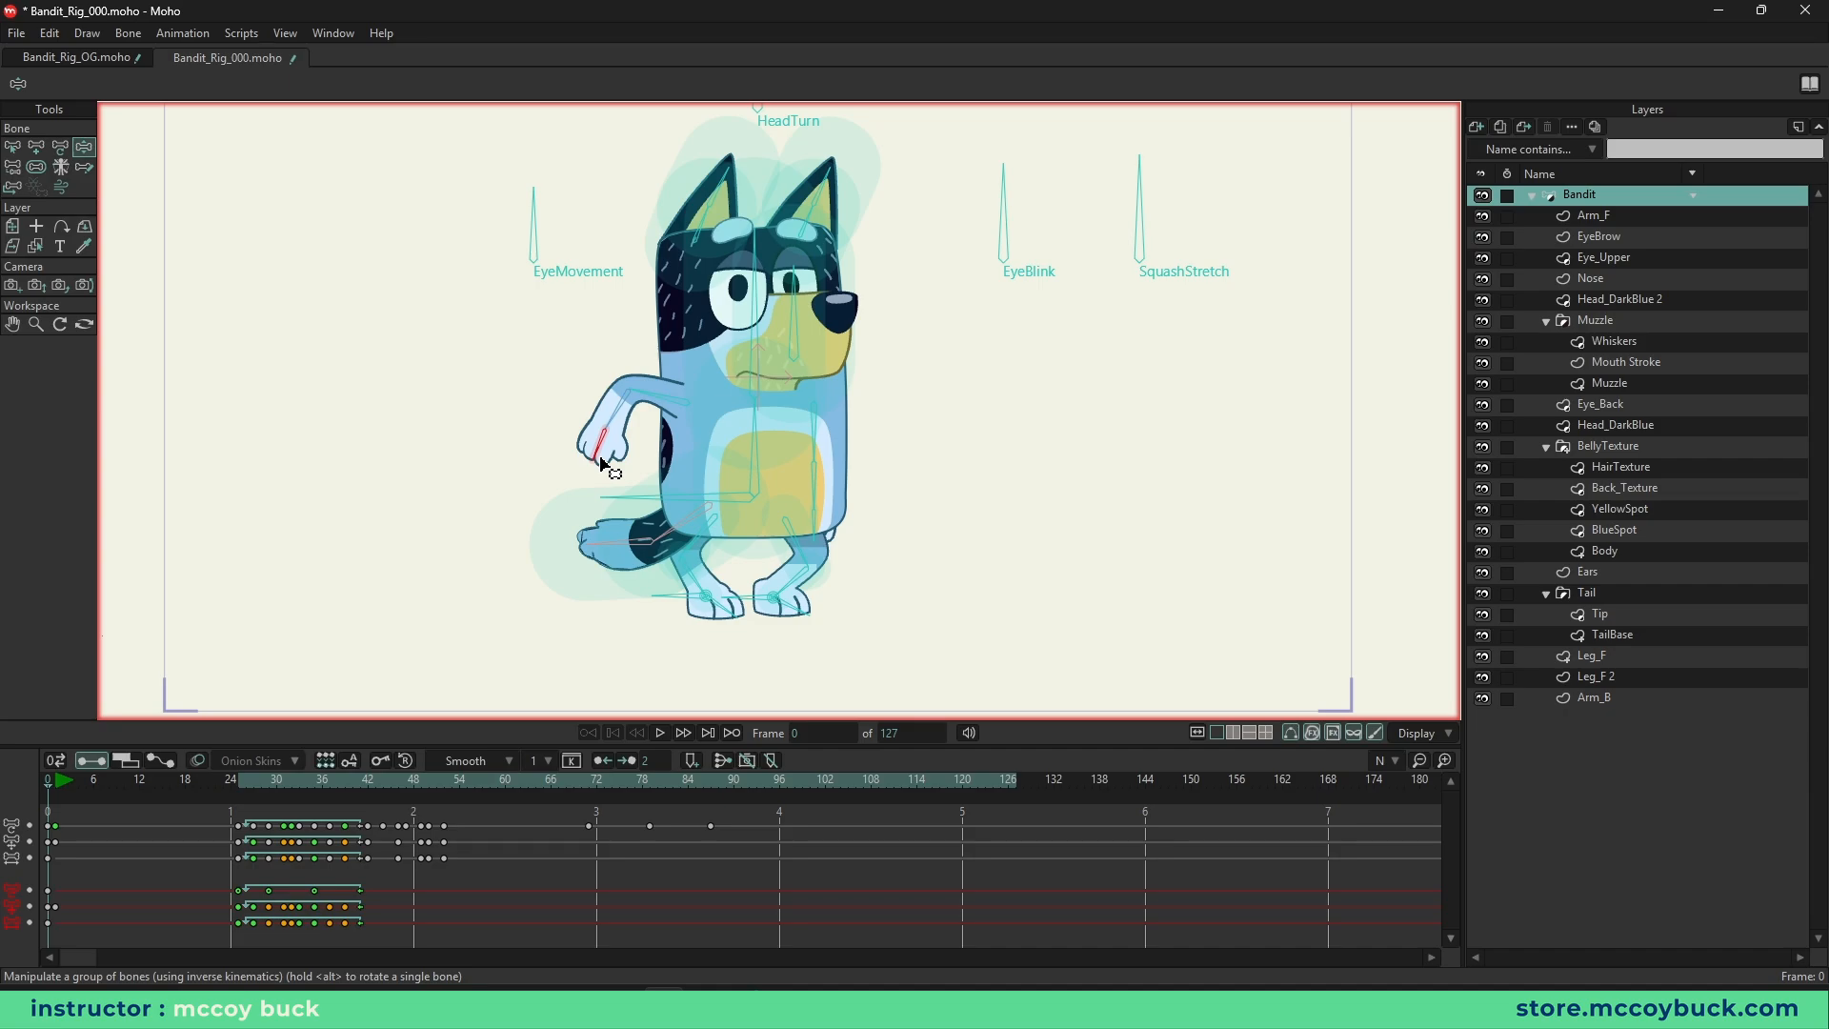
key("b")
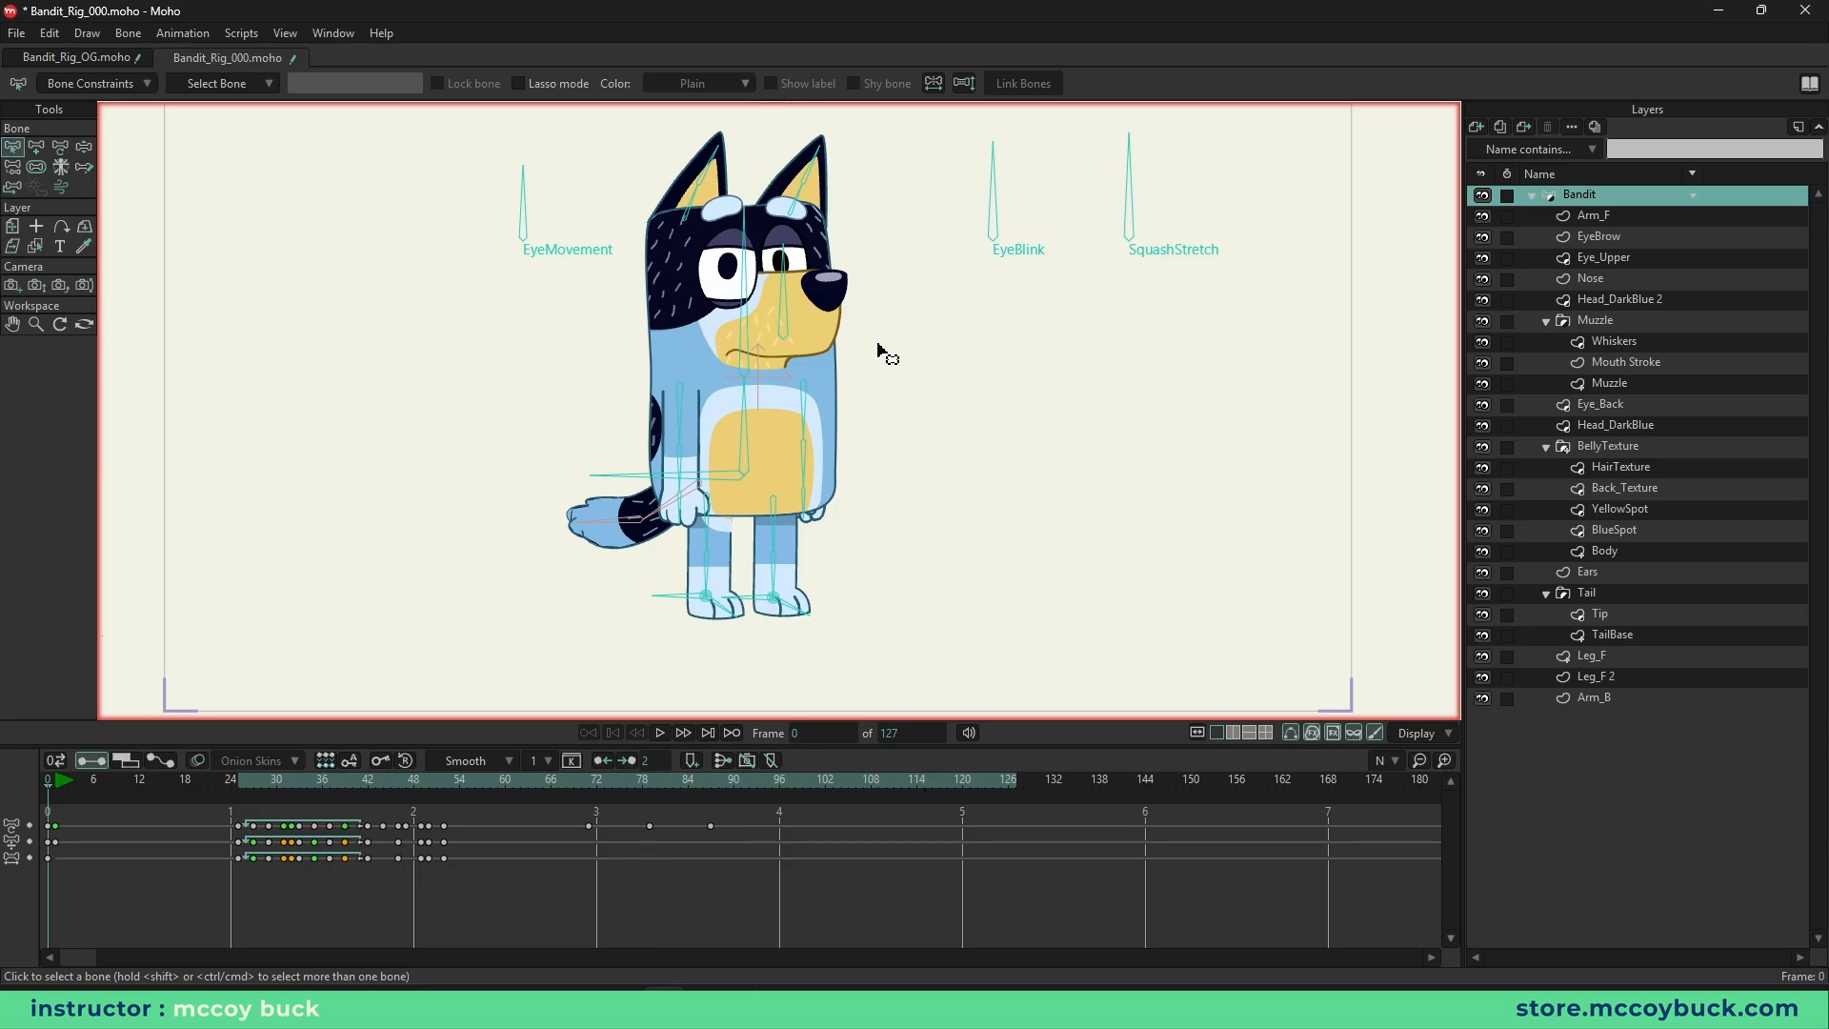
- Open the Actions window, move it clear of the smart bone dials, and create a new action named Walk
left_click(343, 32)
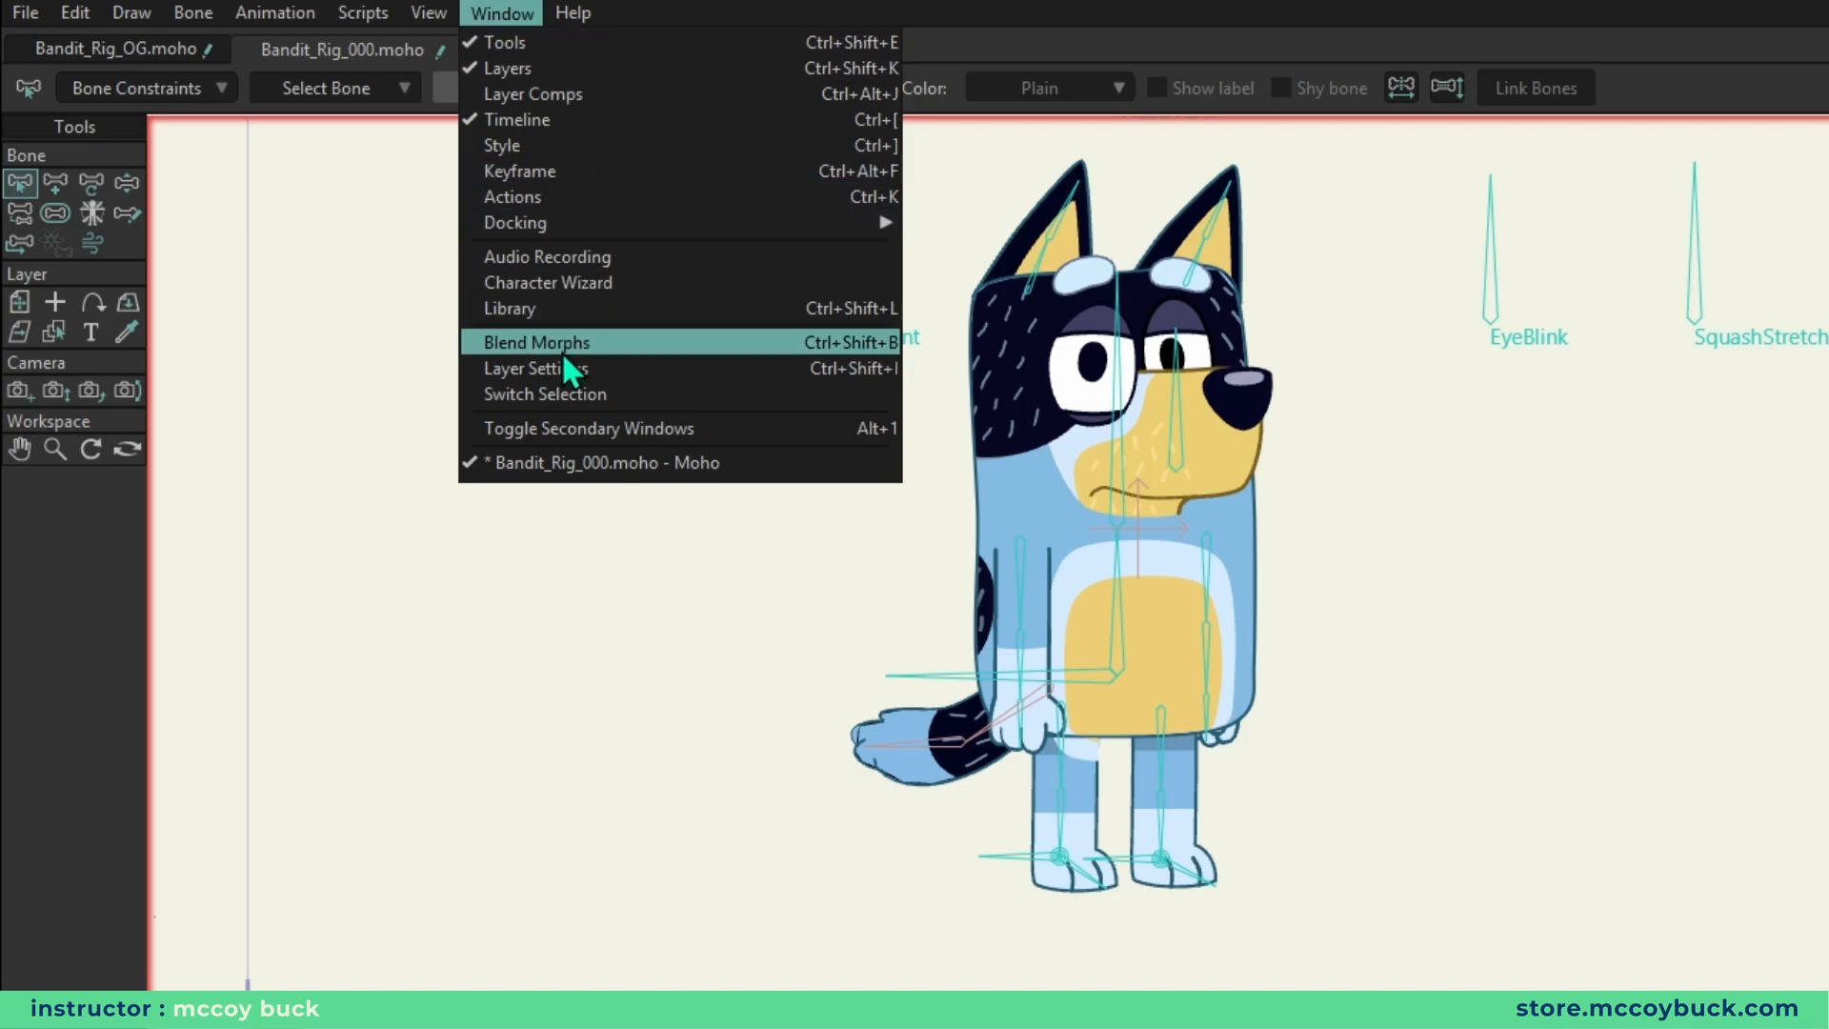
left_click(563, 196)
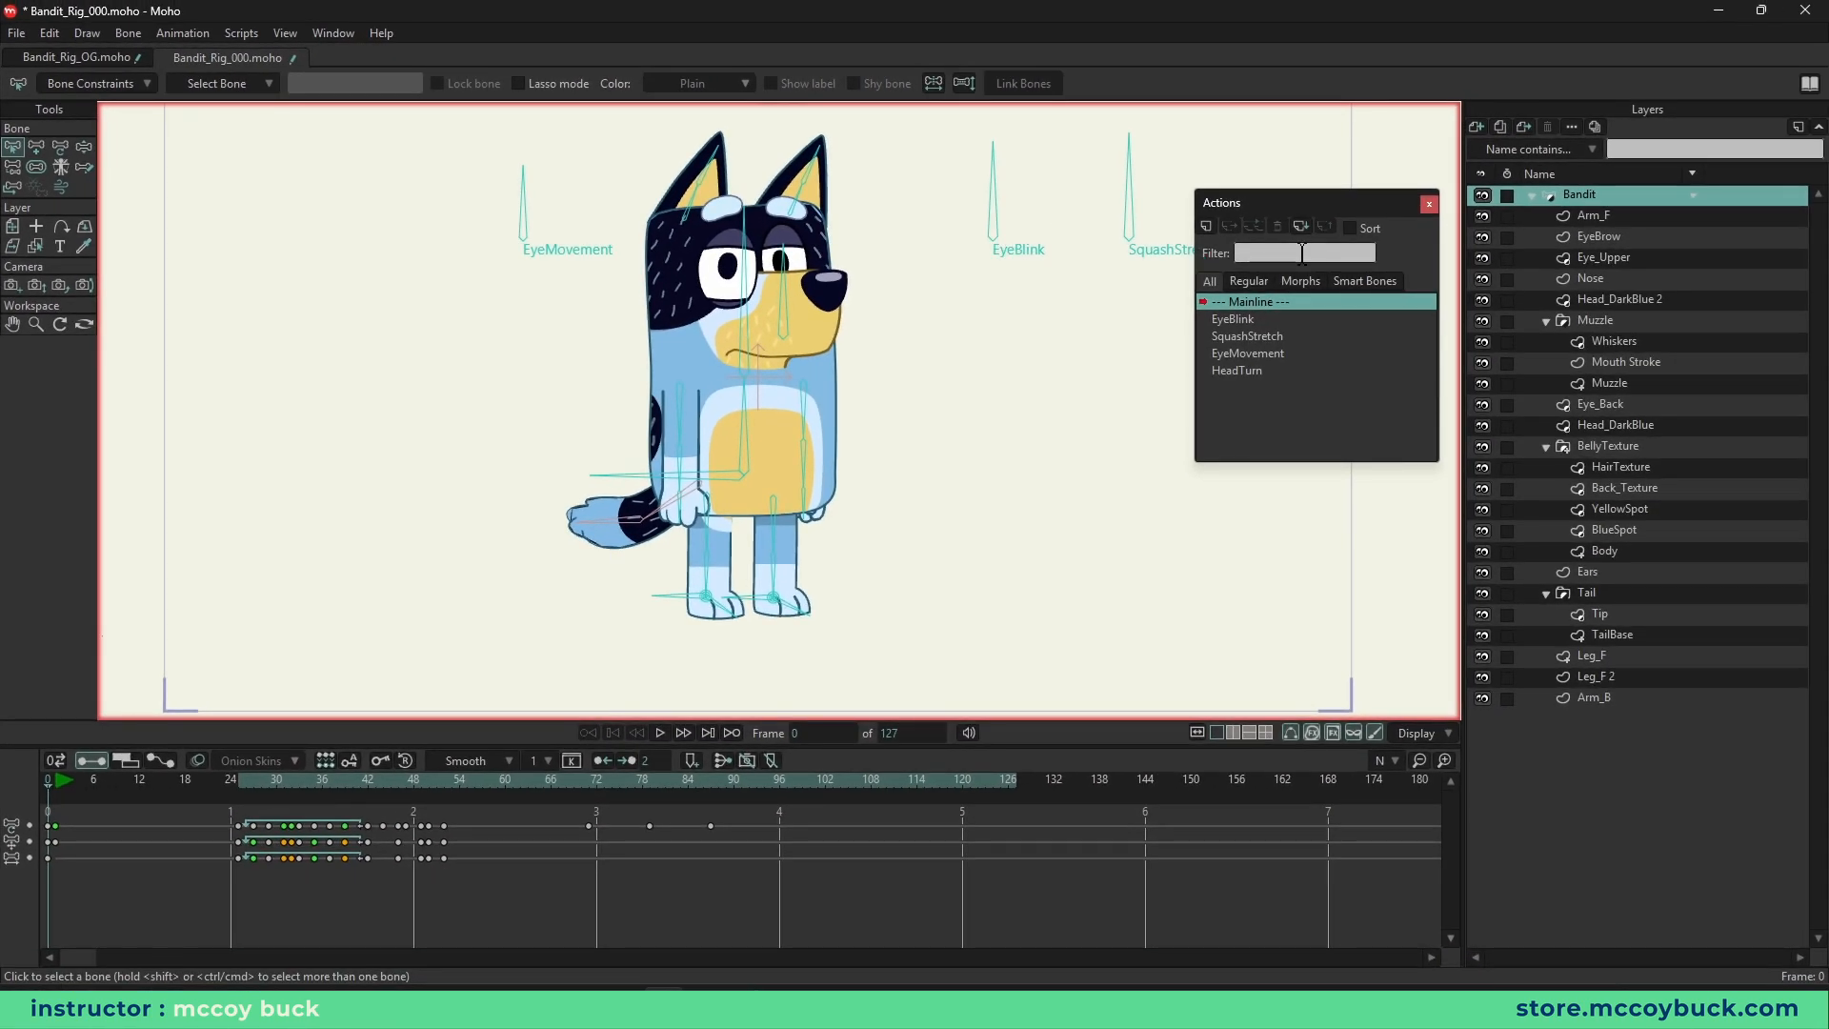
left_click_drag(1303, 202, 1306, 297)
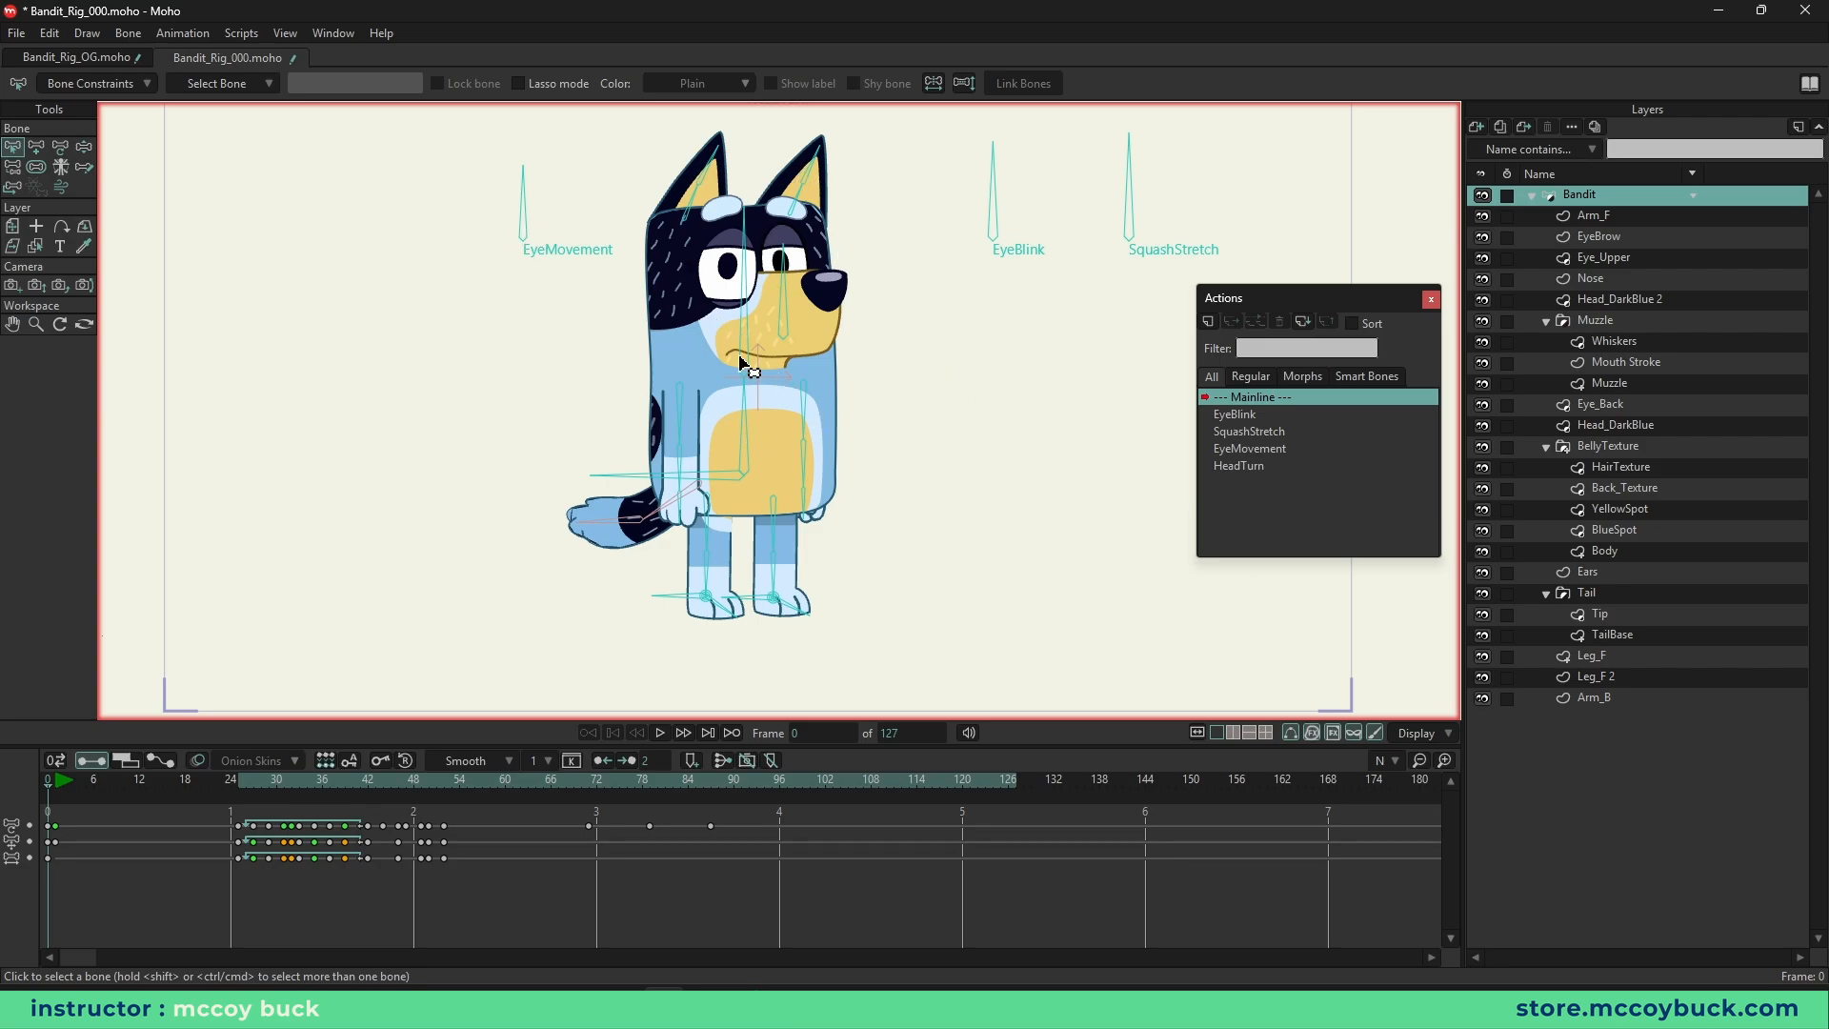
left_click(1207, 322)
type("Walk")
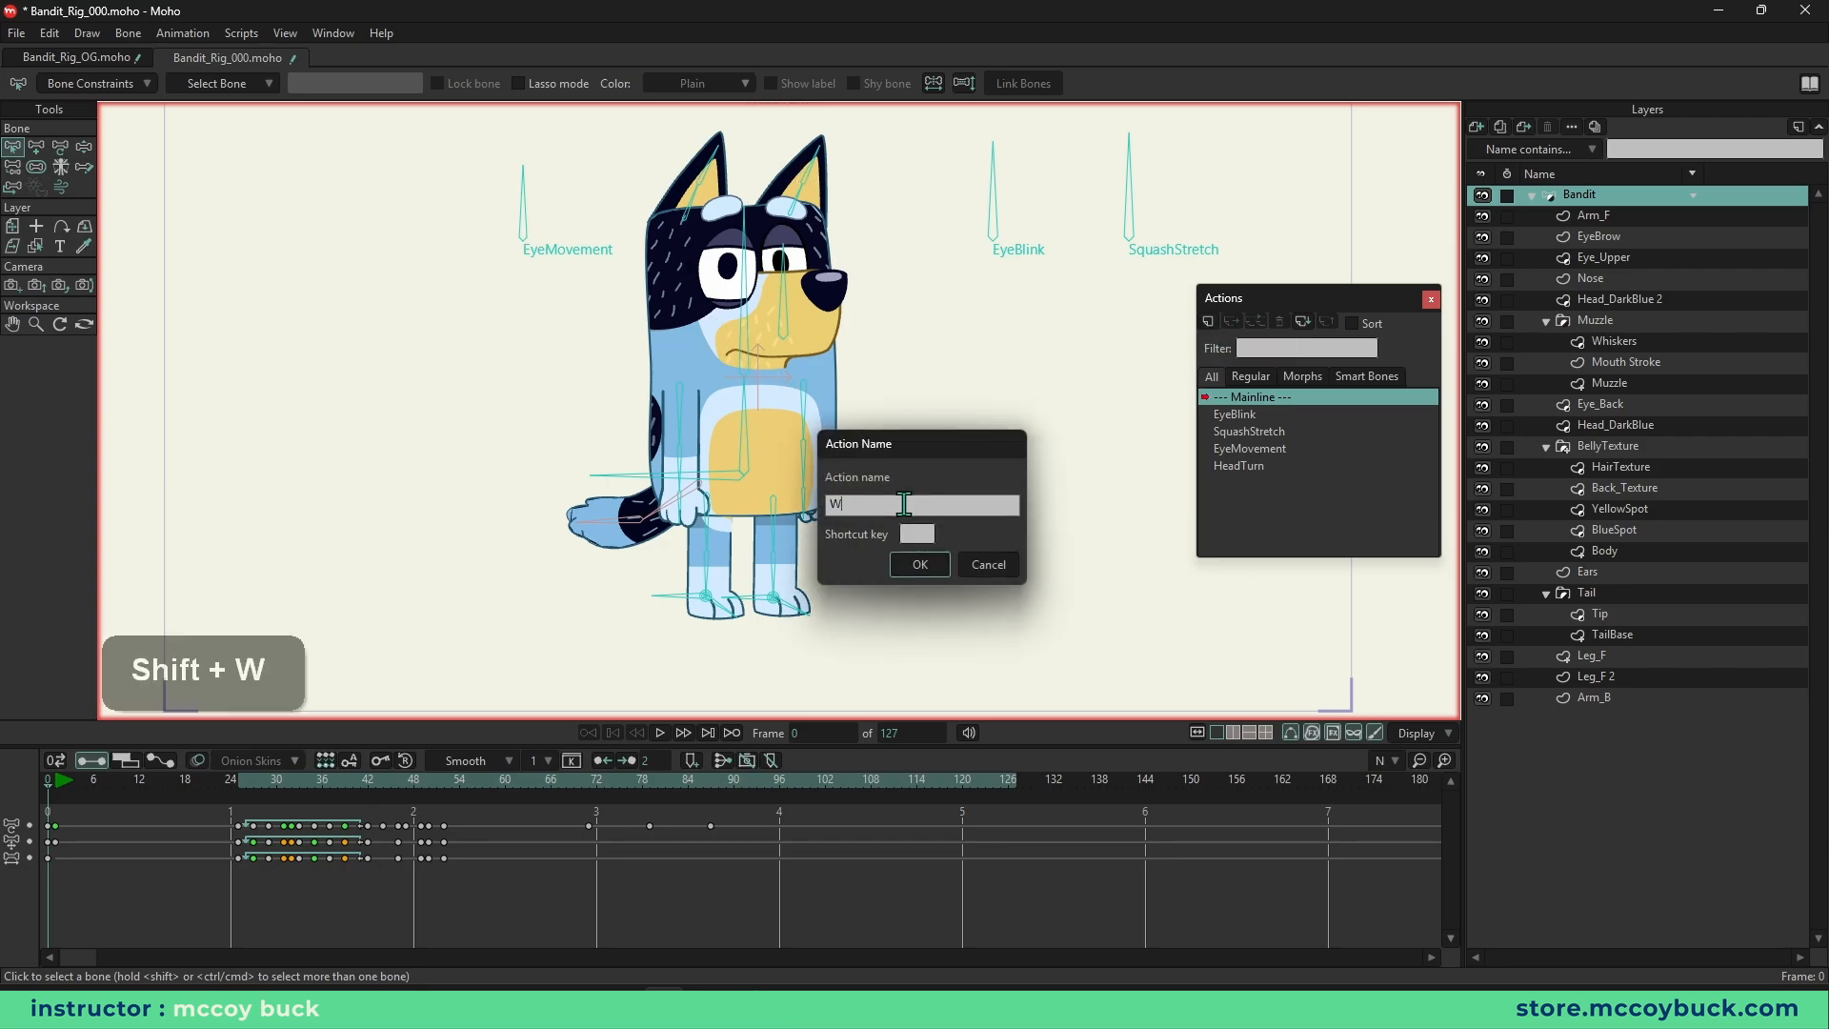
key("Return")
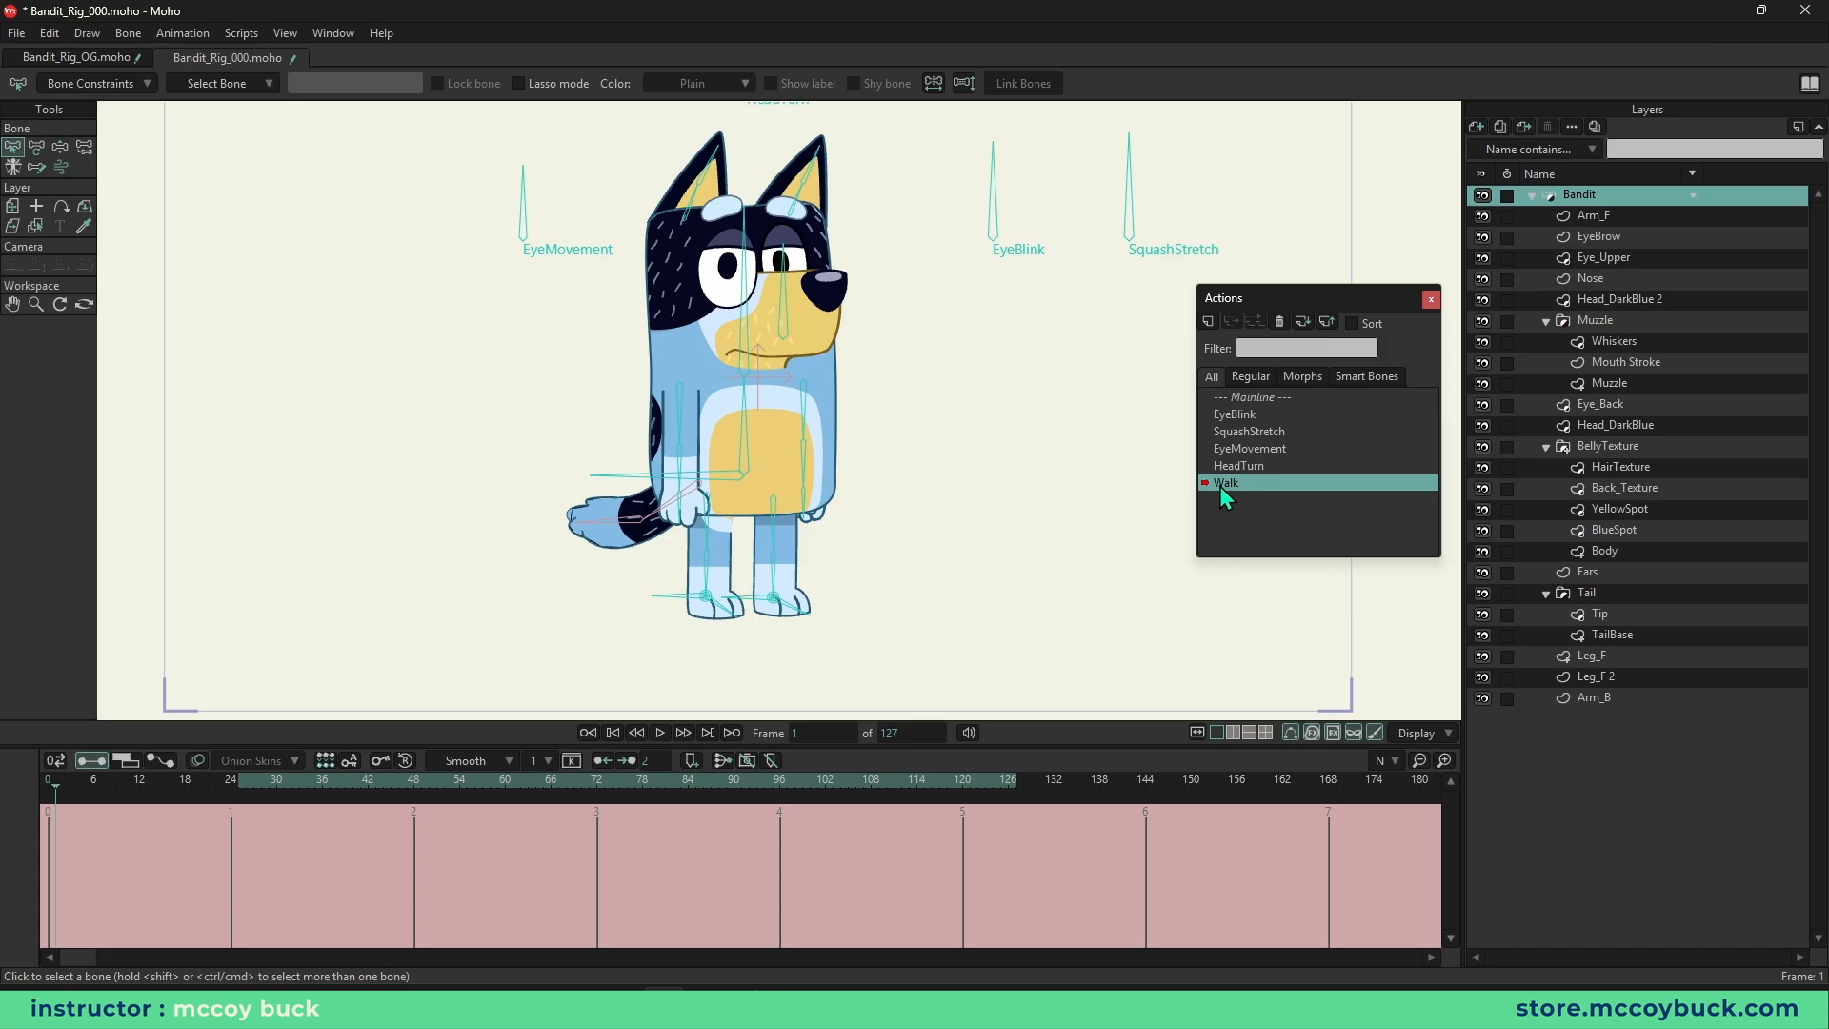
- Insert a copy of the Mainline animation into the Walk action
left_click(1260, 399)
right_click(1256, 400)
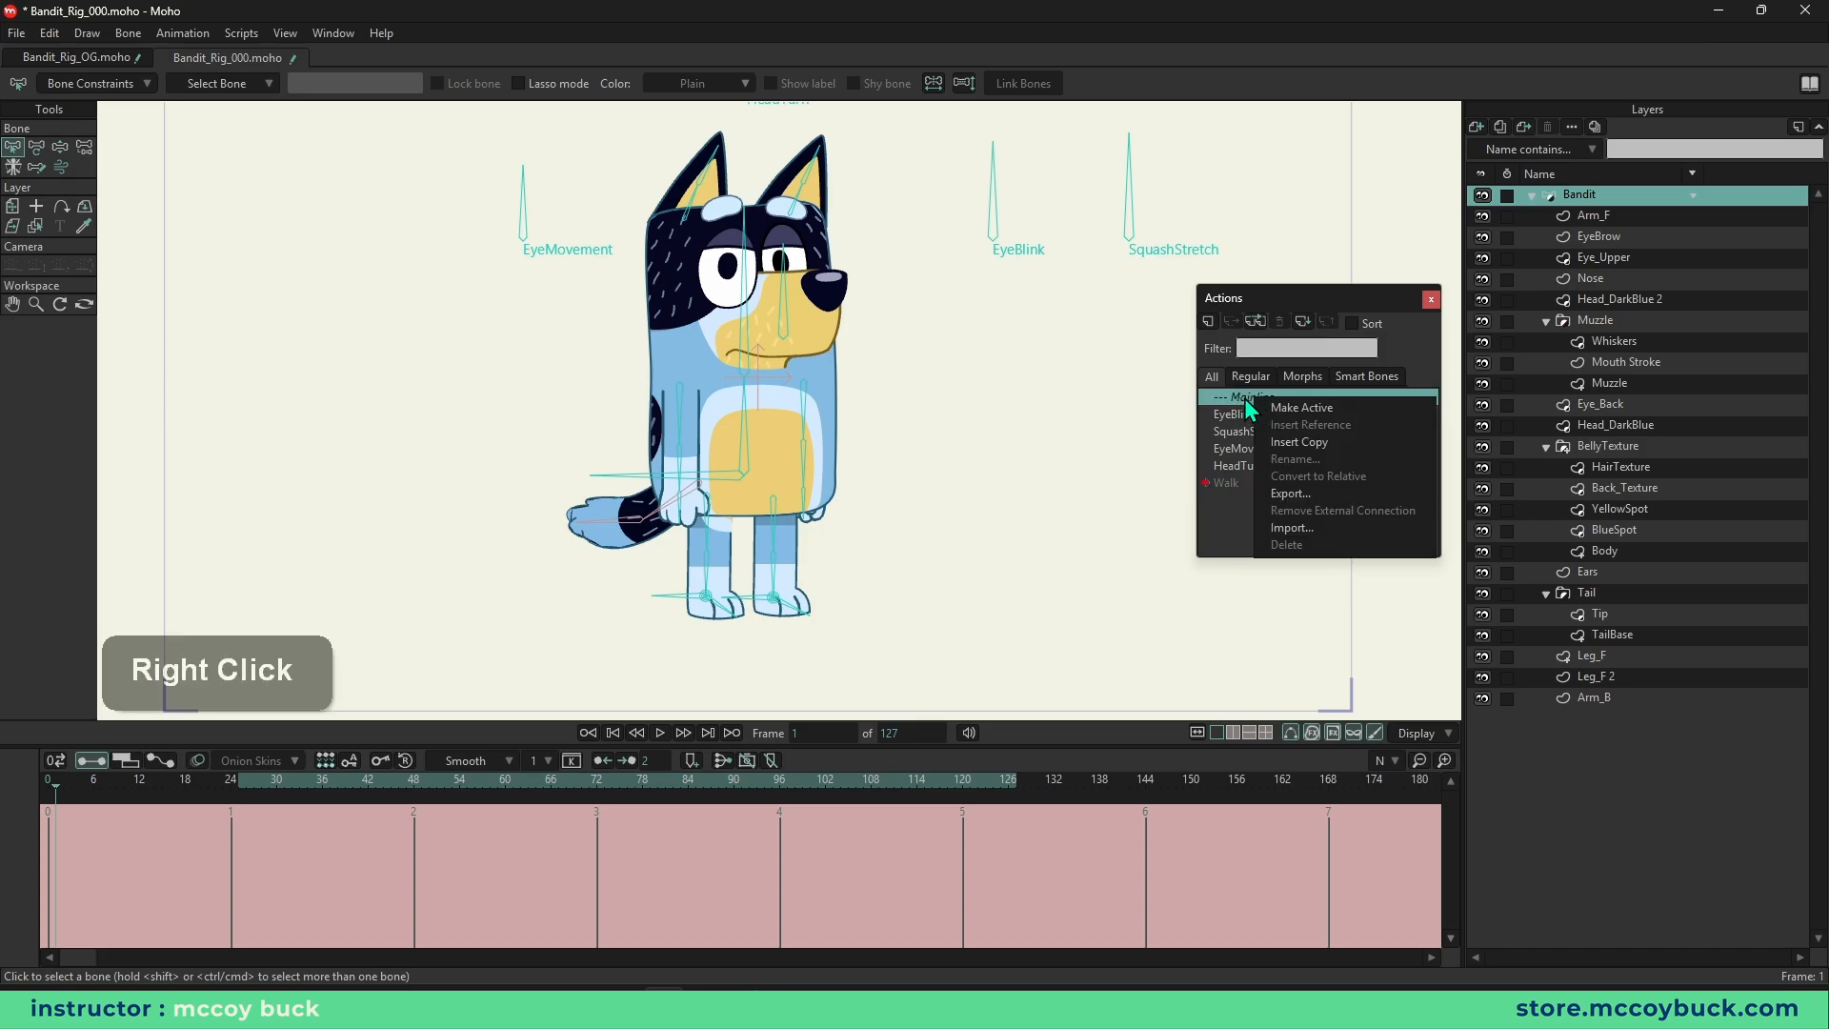
left_click(1301, 444)
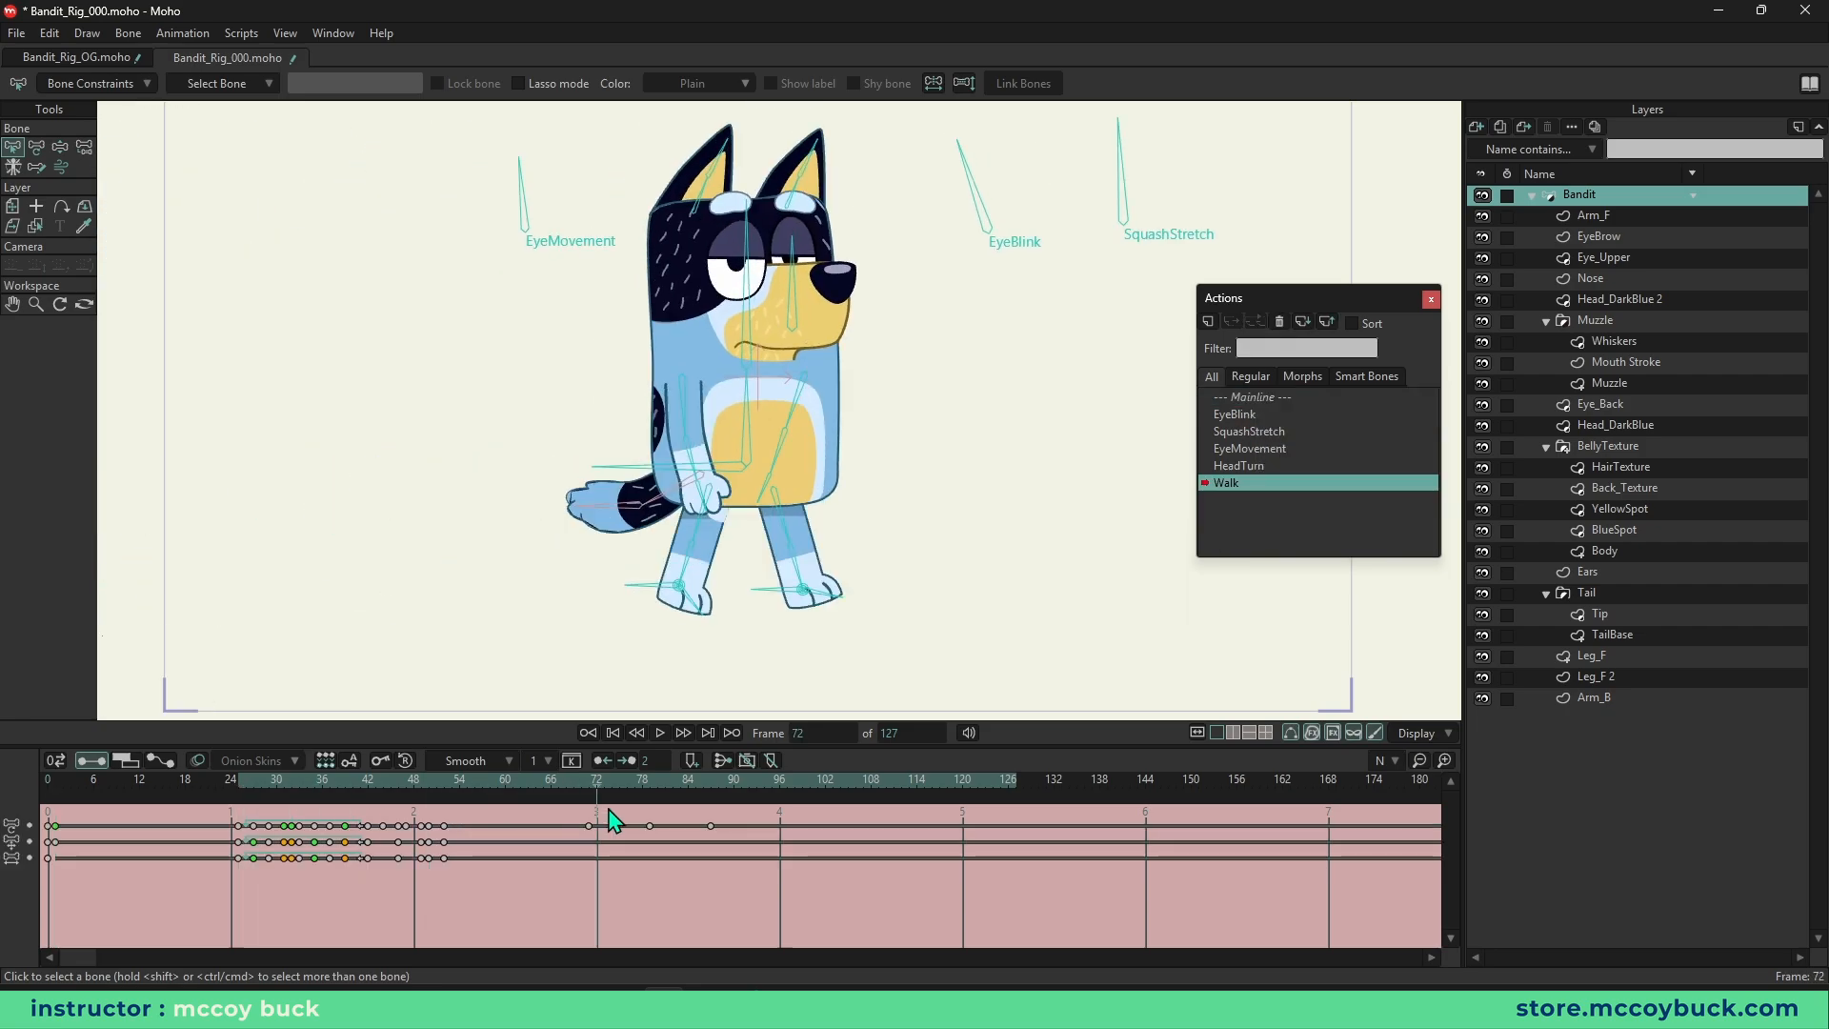
- Scrub through the Walk action's timeline to check the copied walk keyframes
left_click_drag(876, 825, 462, 837)
left_click_drag(462, 837, 673, 838)
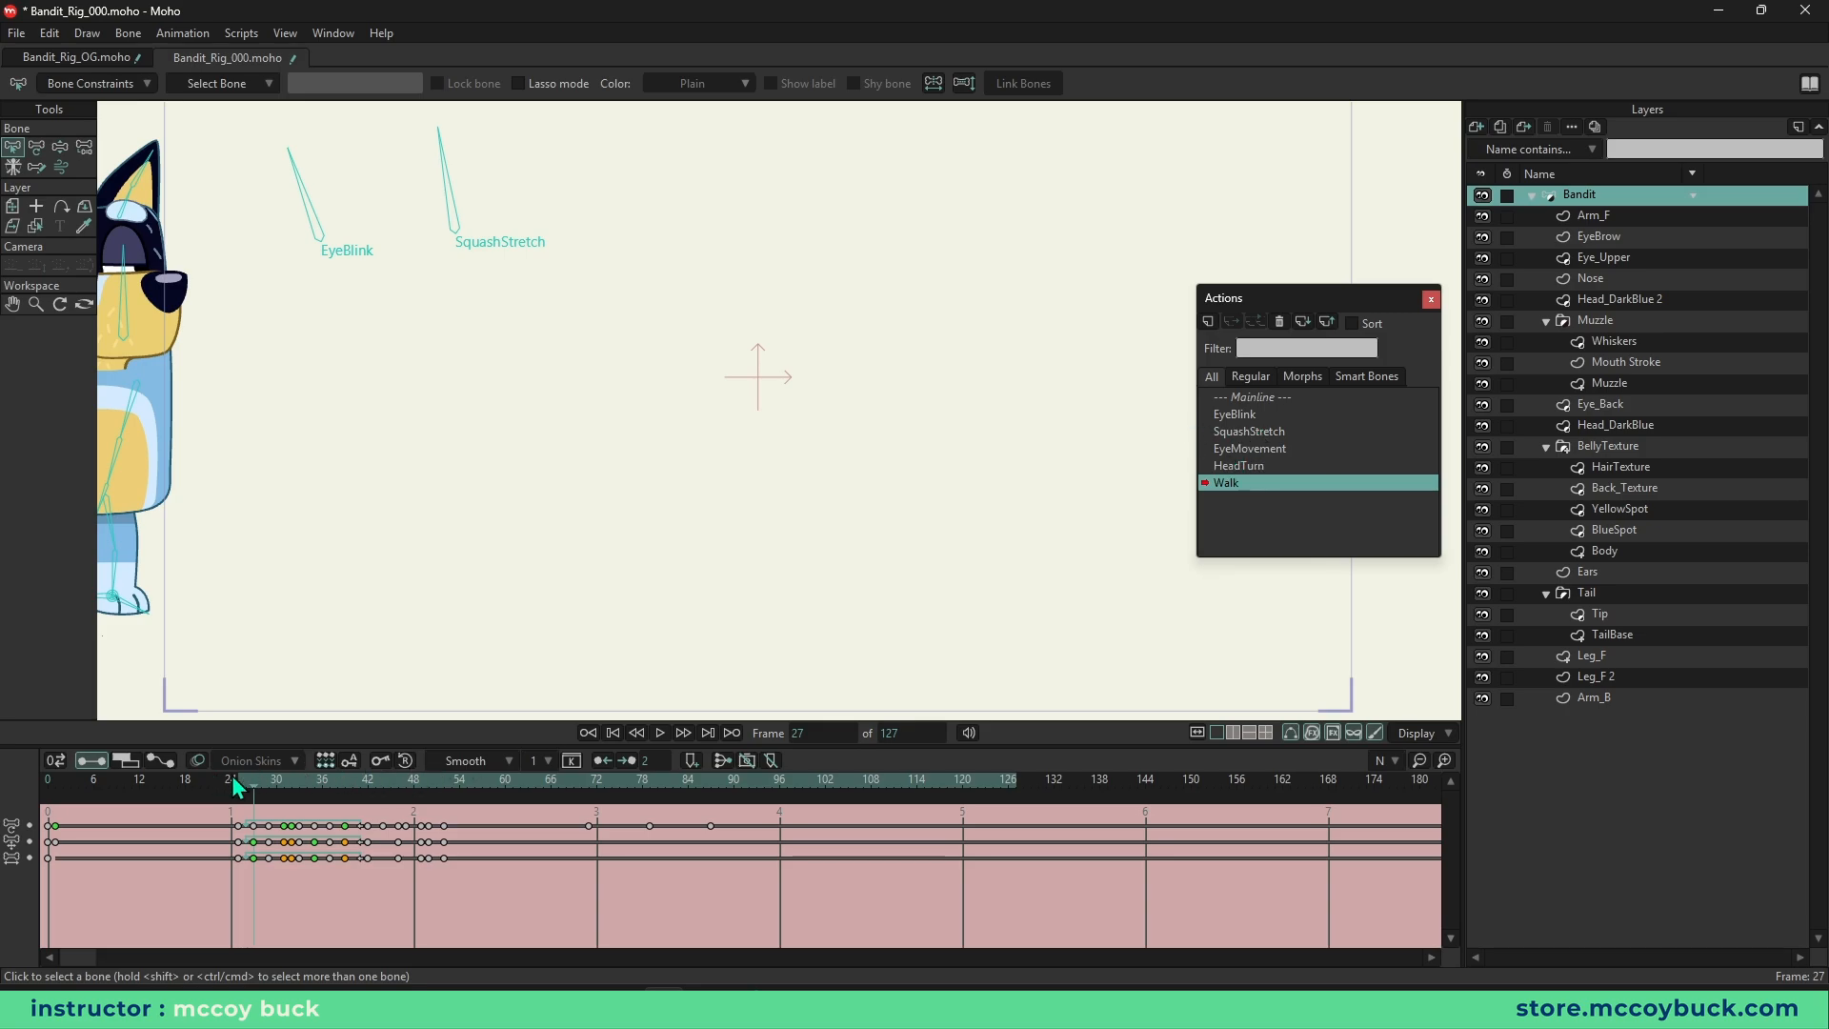
left_click_drag(235, 787, 726, 817)
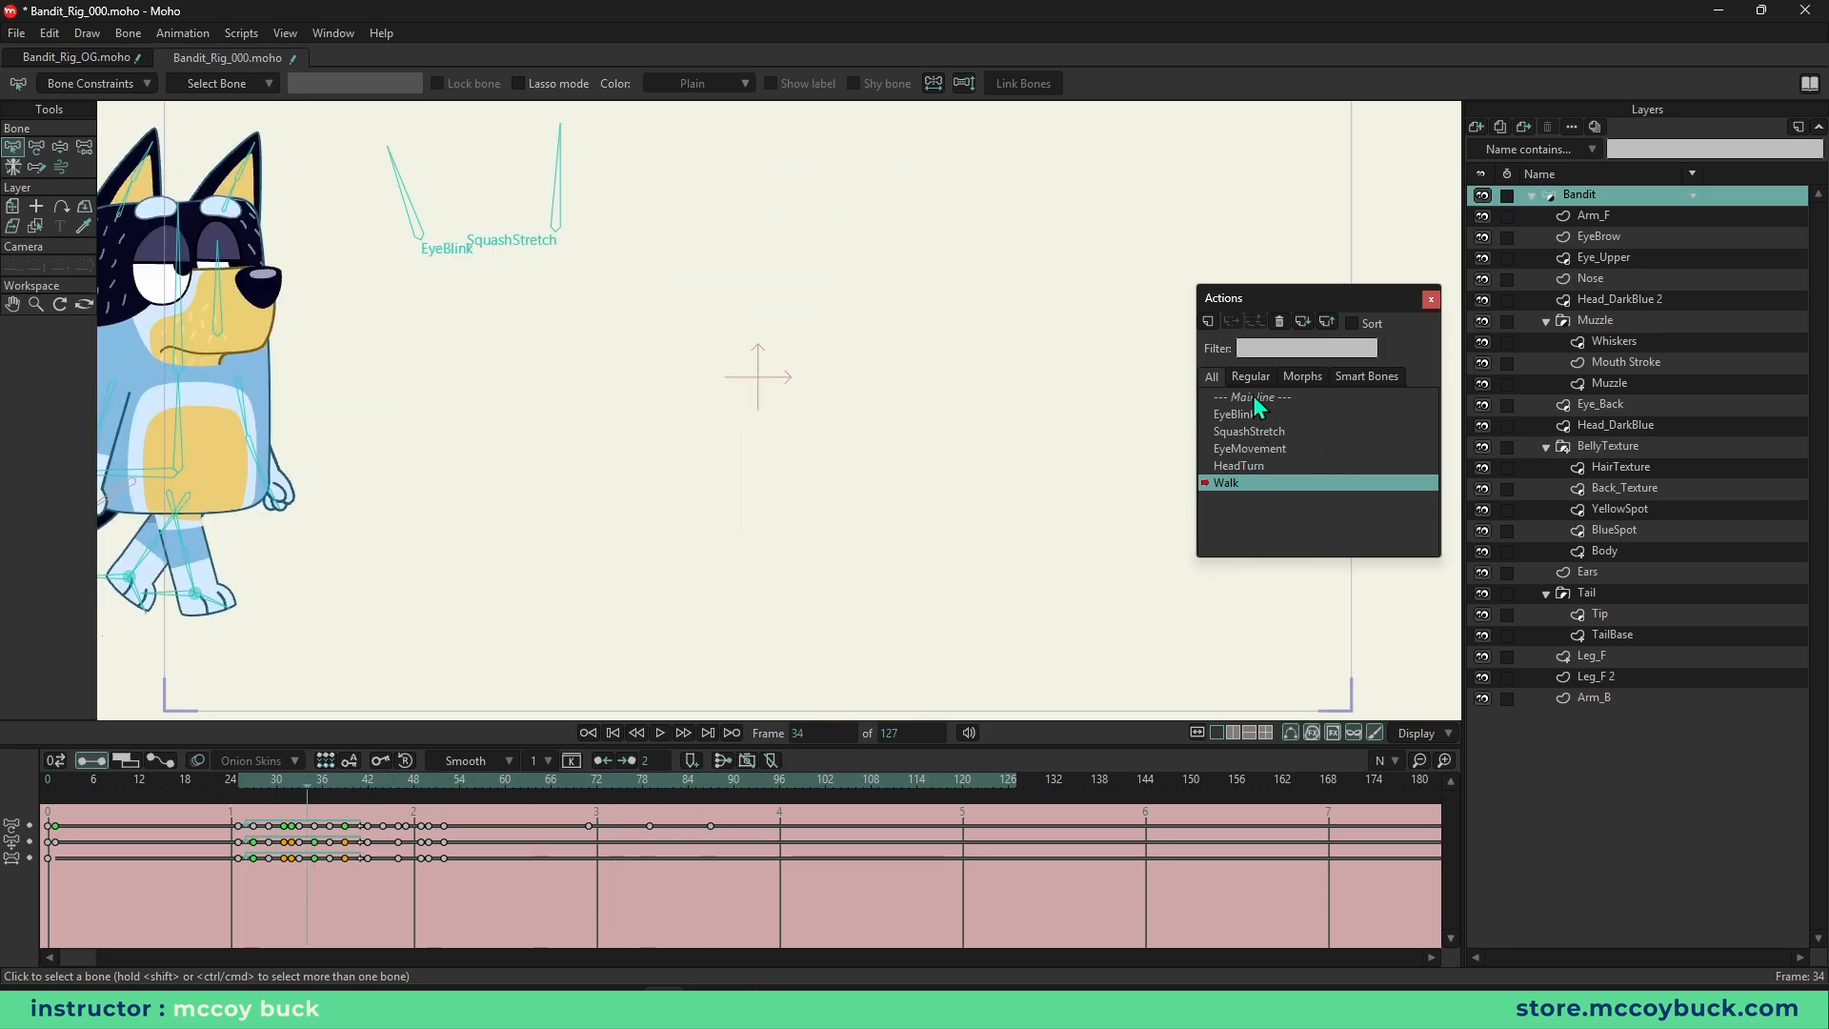
- Make Mainline the active timeline and close the Actions window
double_click(1276, 396)
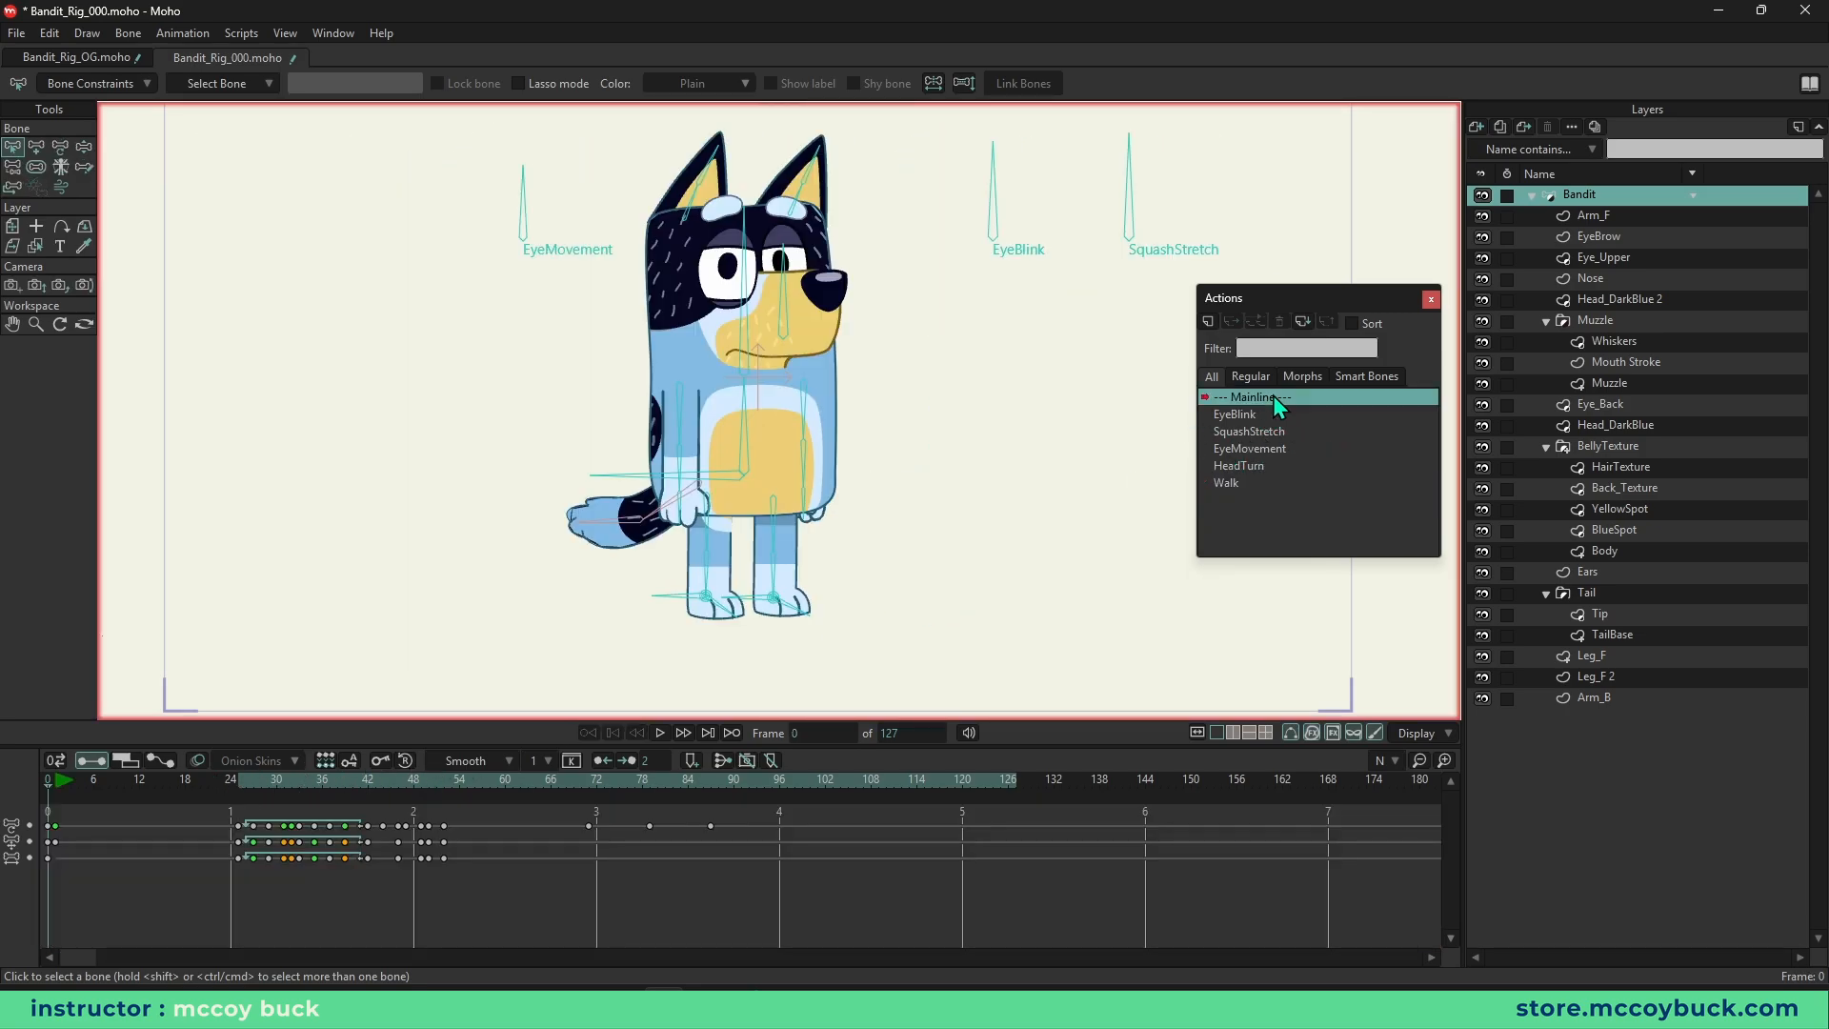
left_click(1430, 301)
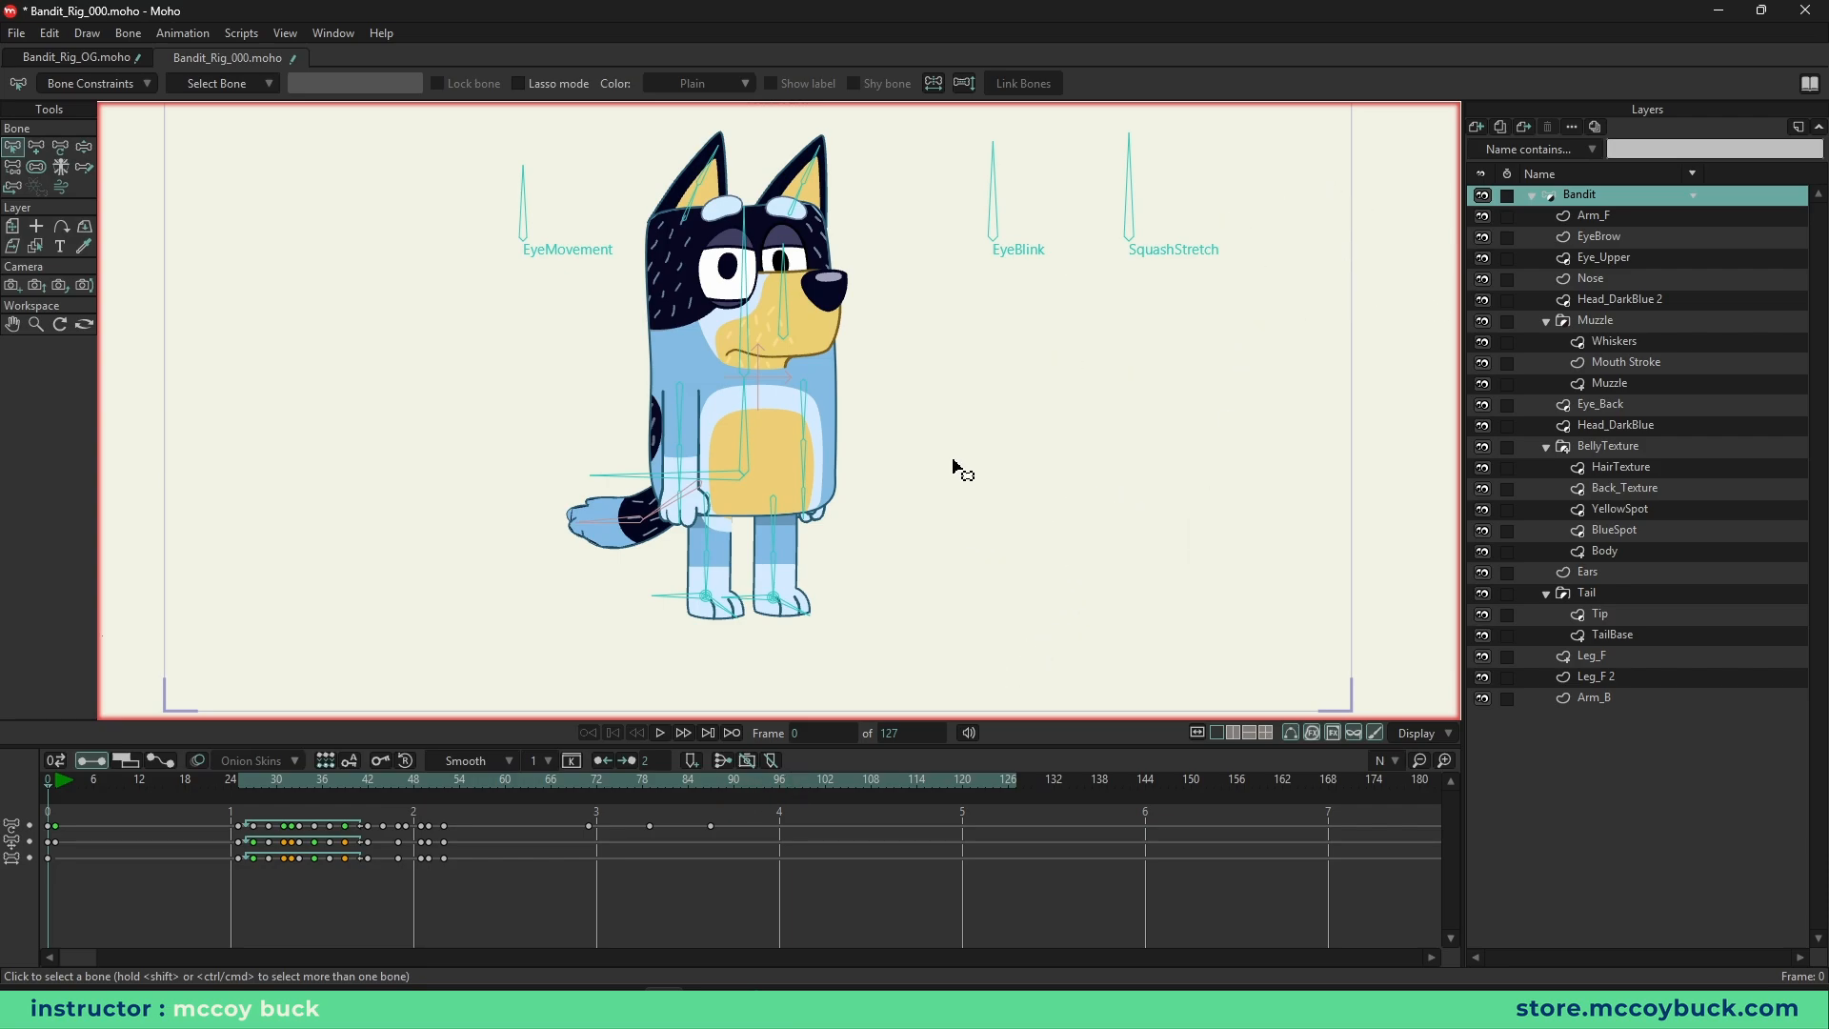
- Play Bandit's Mainline walk animation and rewind it to frame 0
scroll(954, 467, "down", 2)
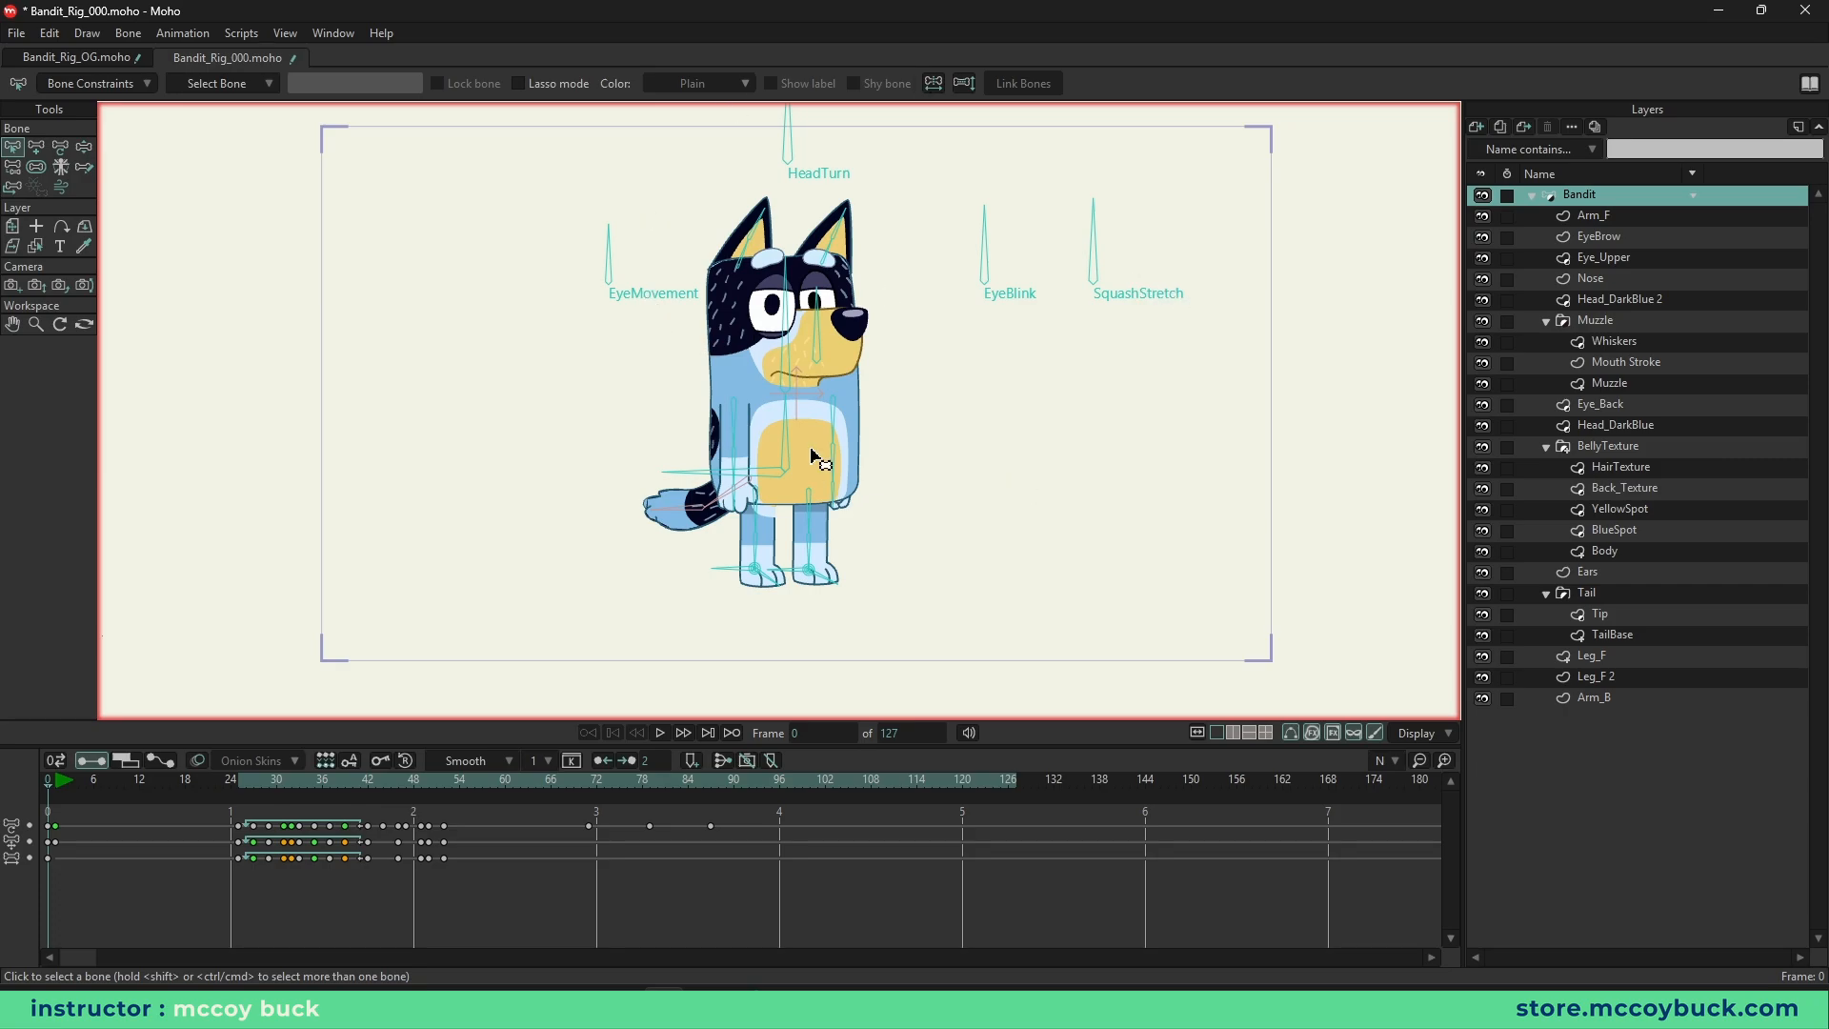
left_click_drag(599, 657, 576, 689)
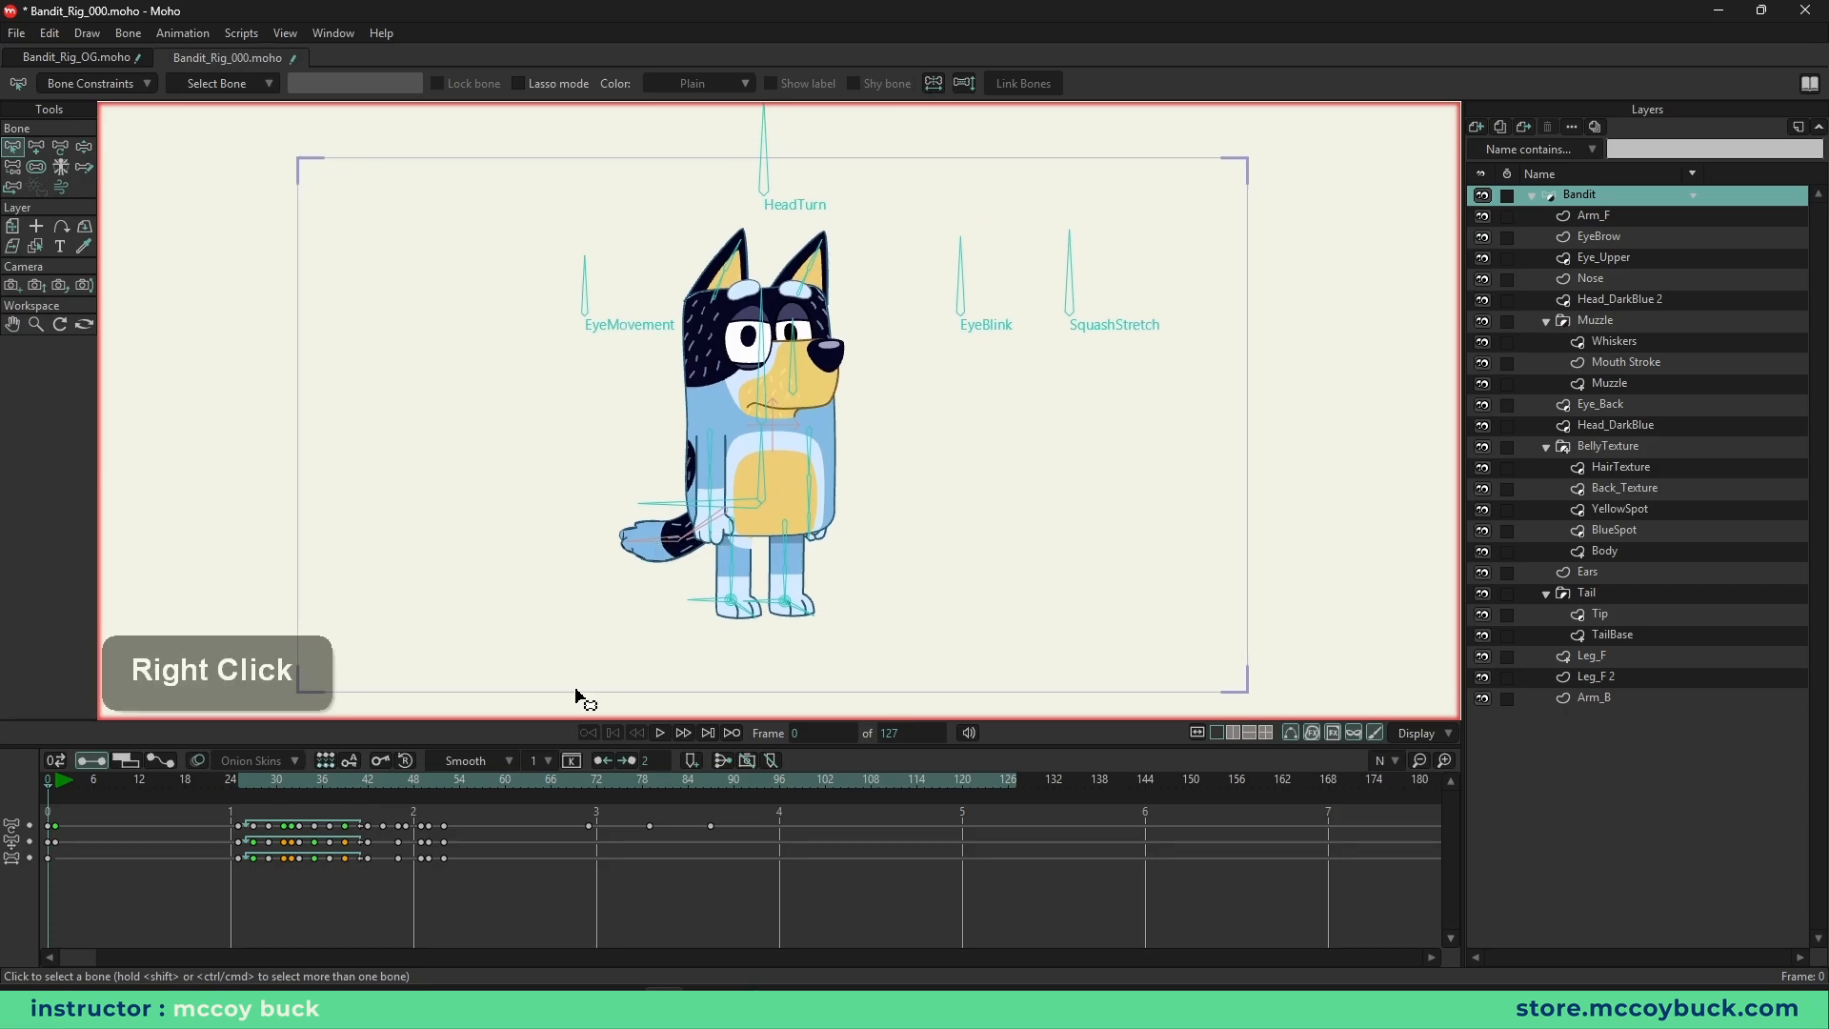
left_click(659, 732)
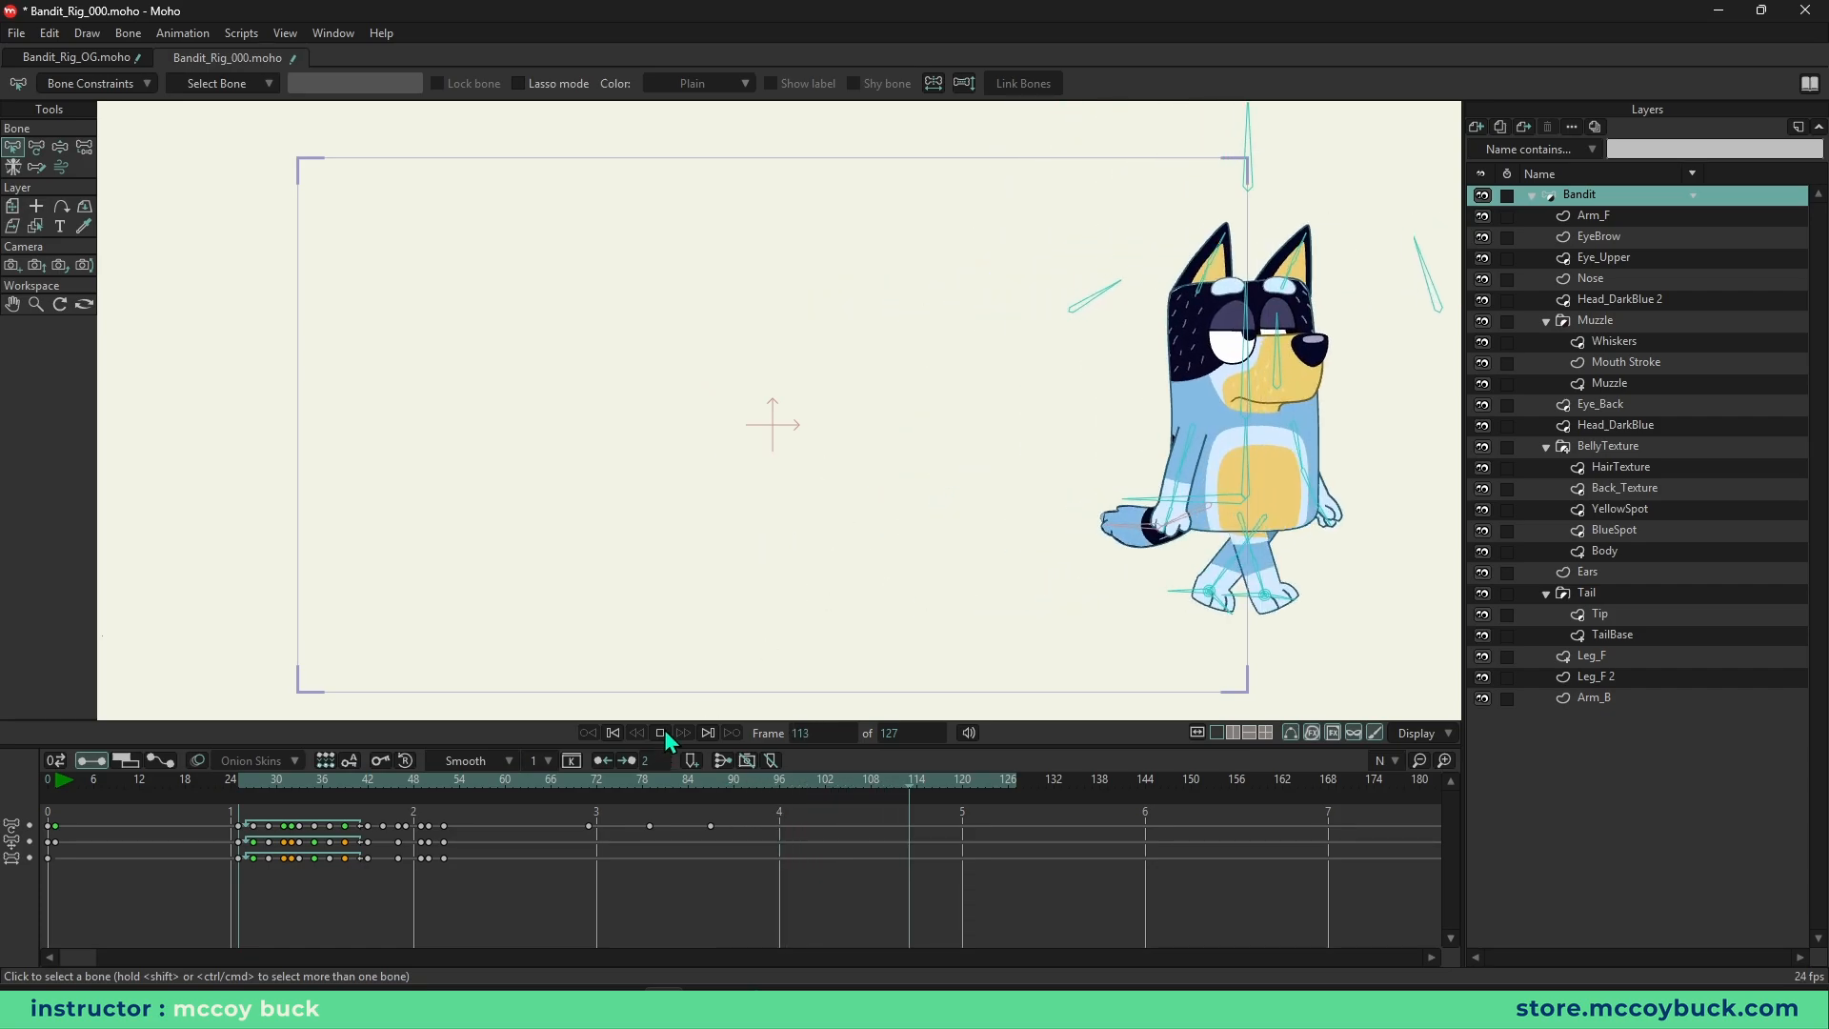
left_click(613, 732)
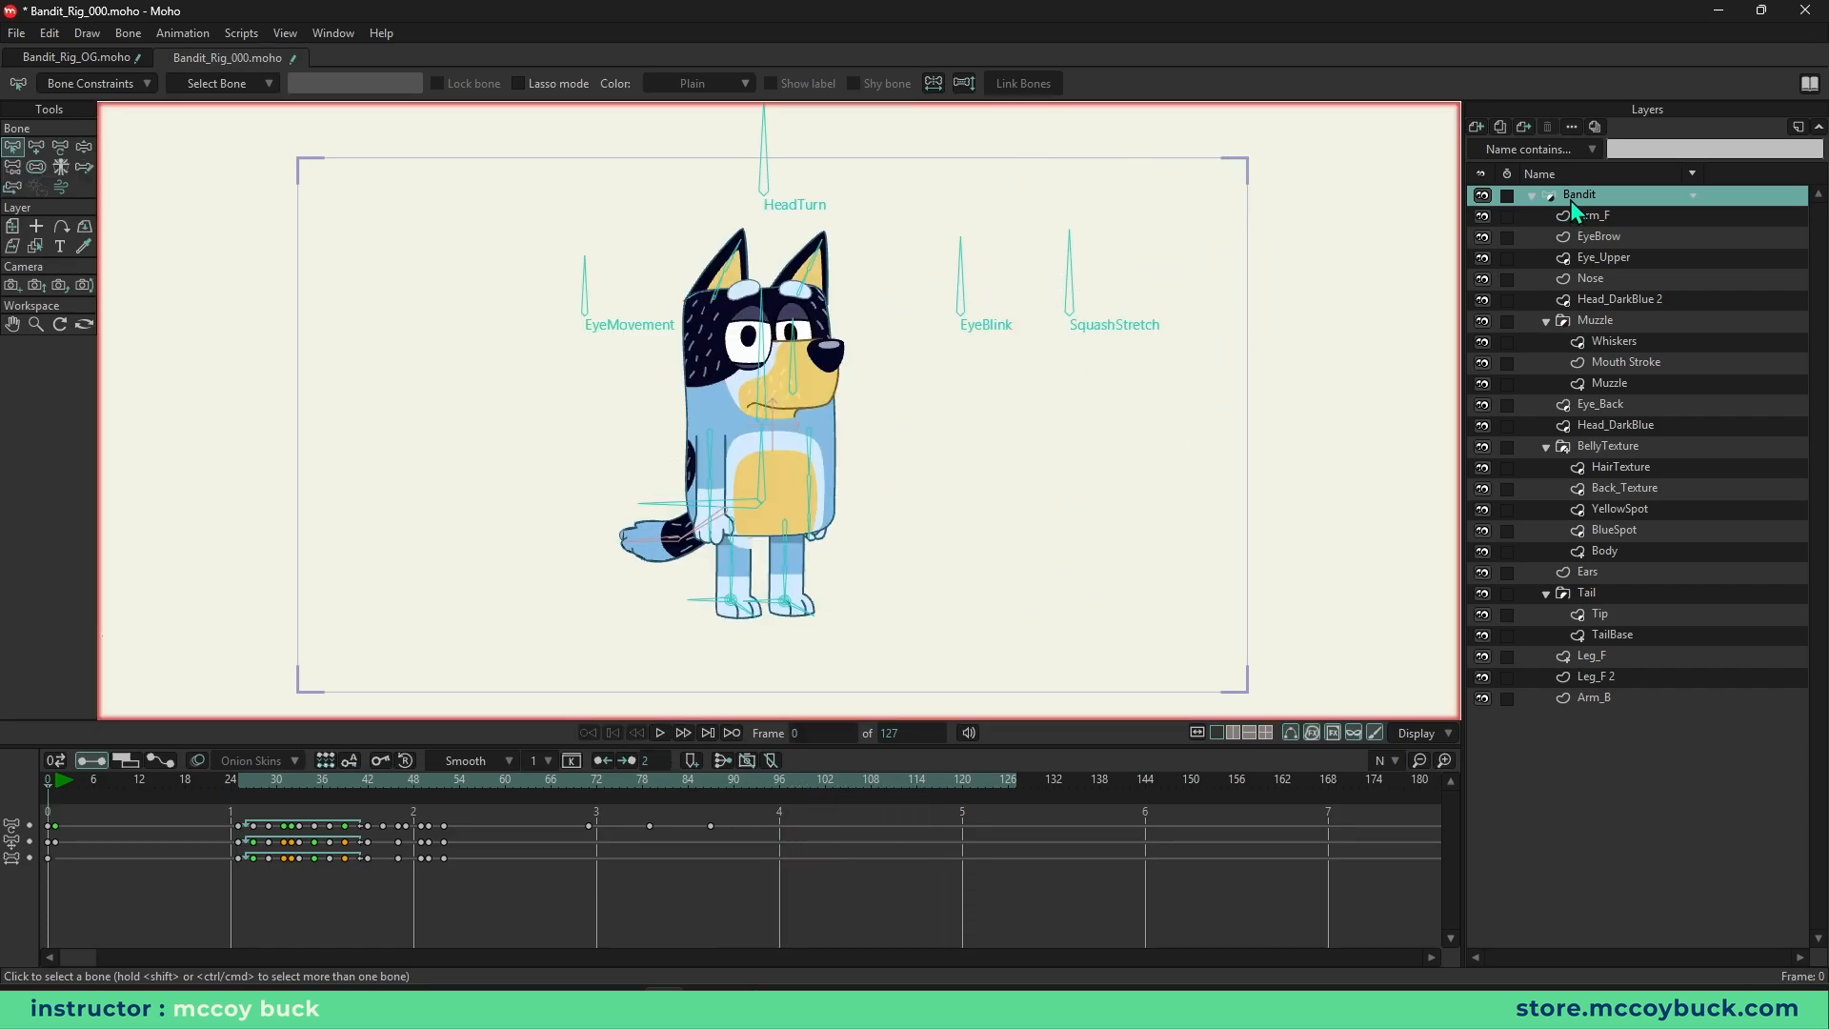
- Play Bandit's Mainline walk animation again
left_click(130, 38)
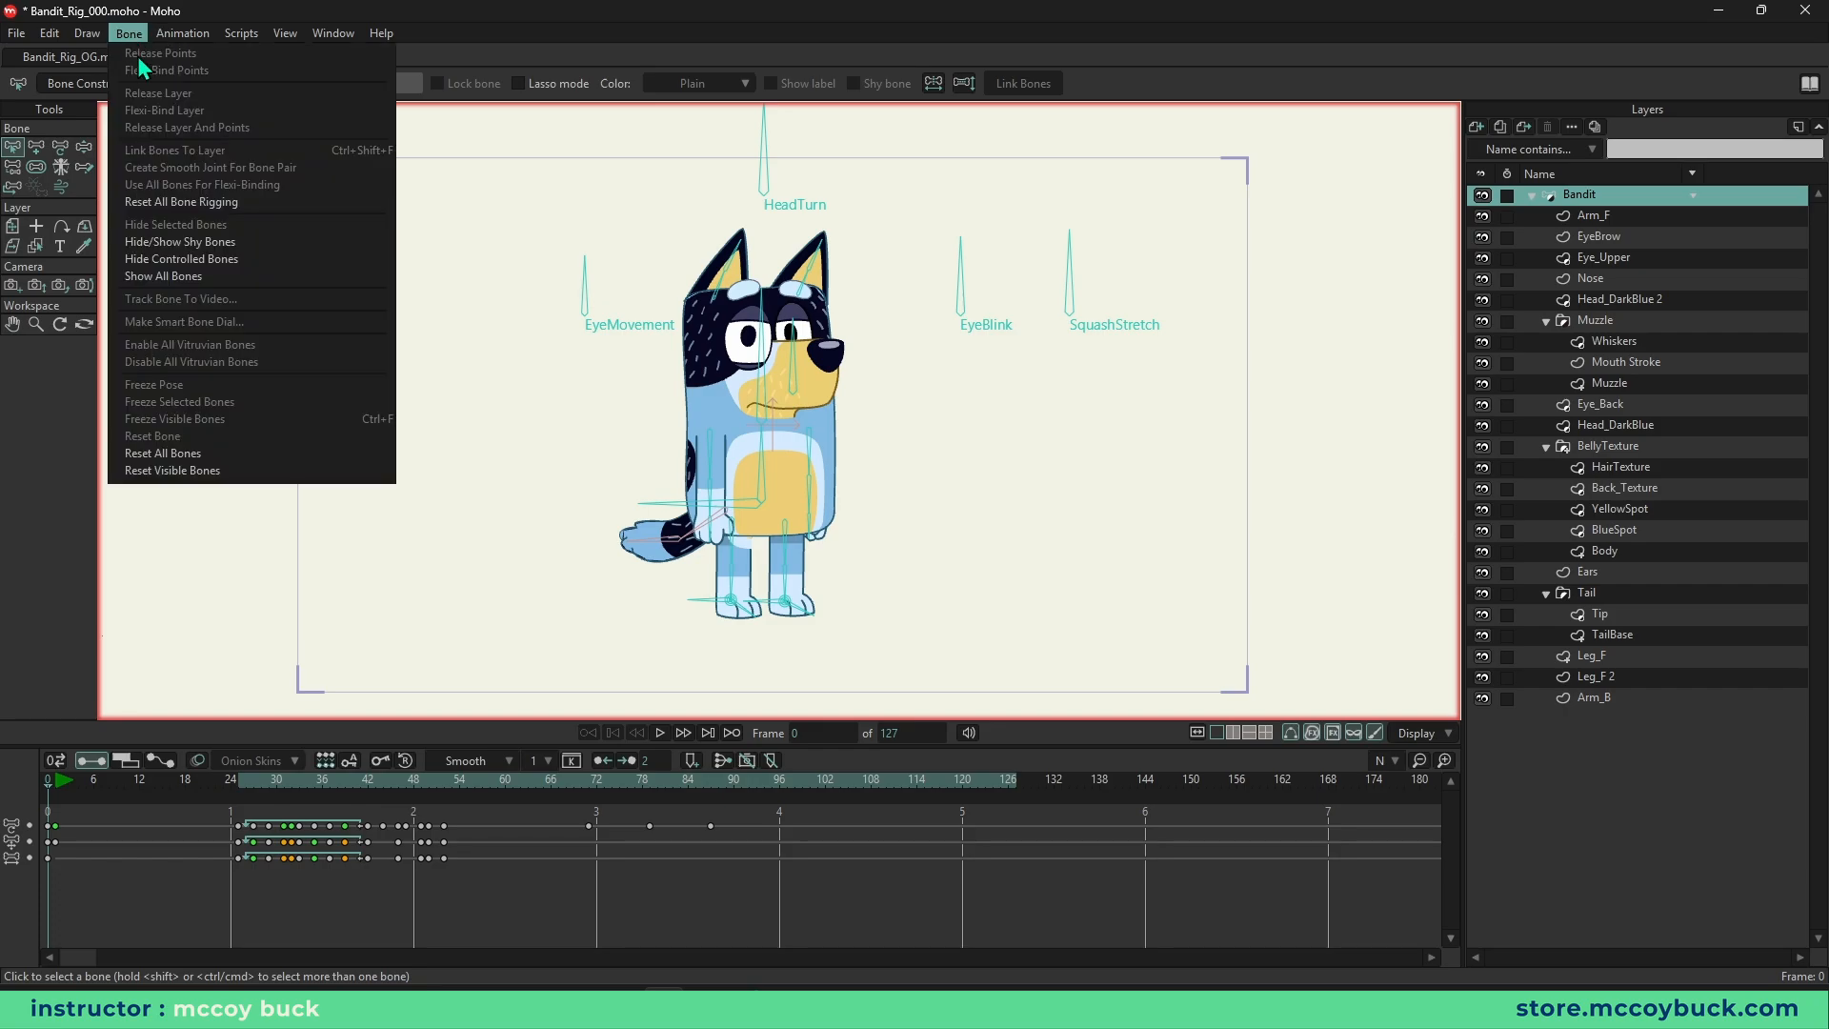
left_click(867, 565)
left_click(659, 732)
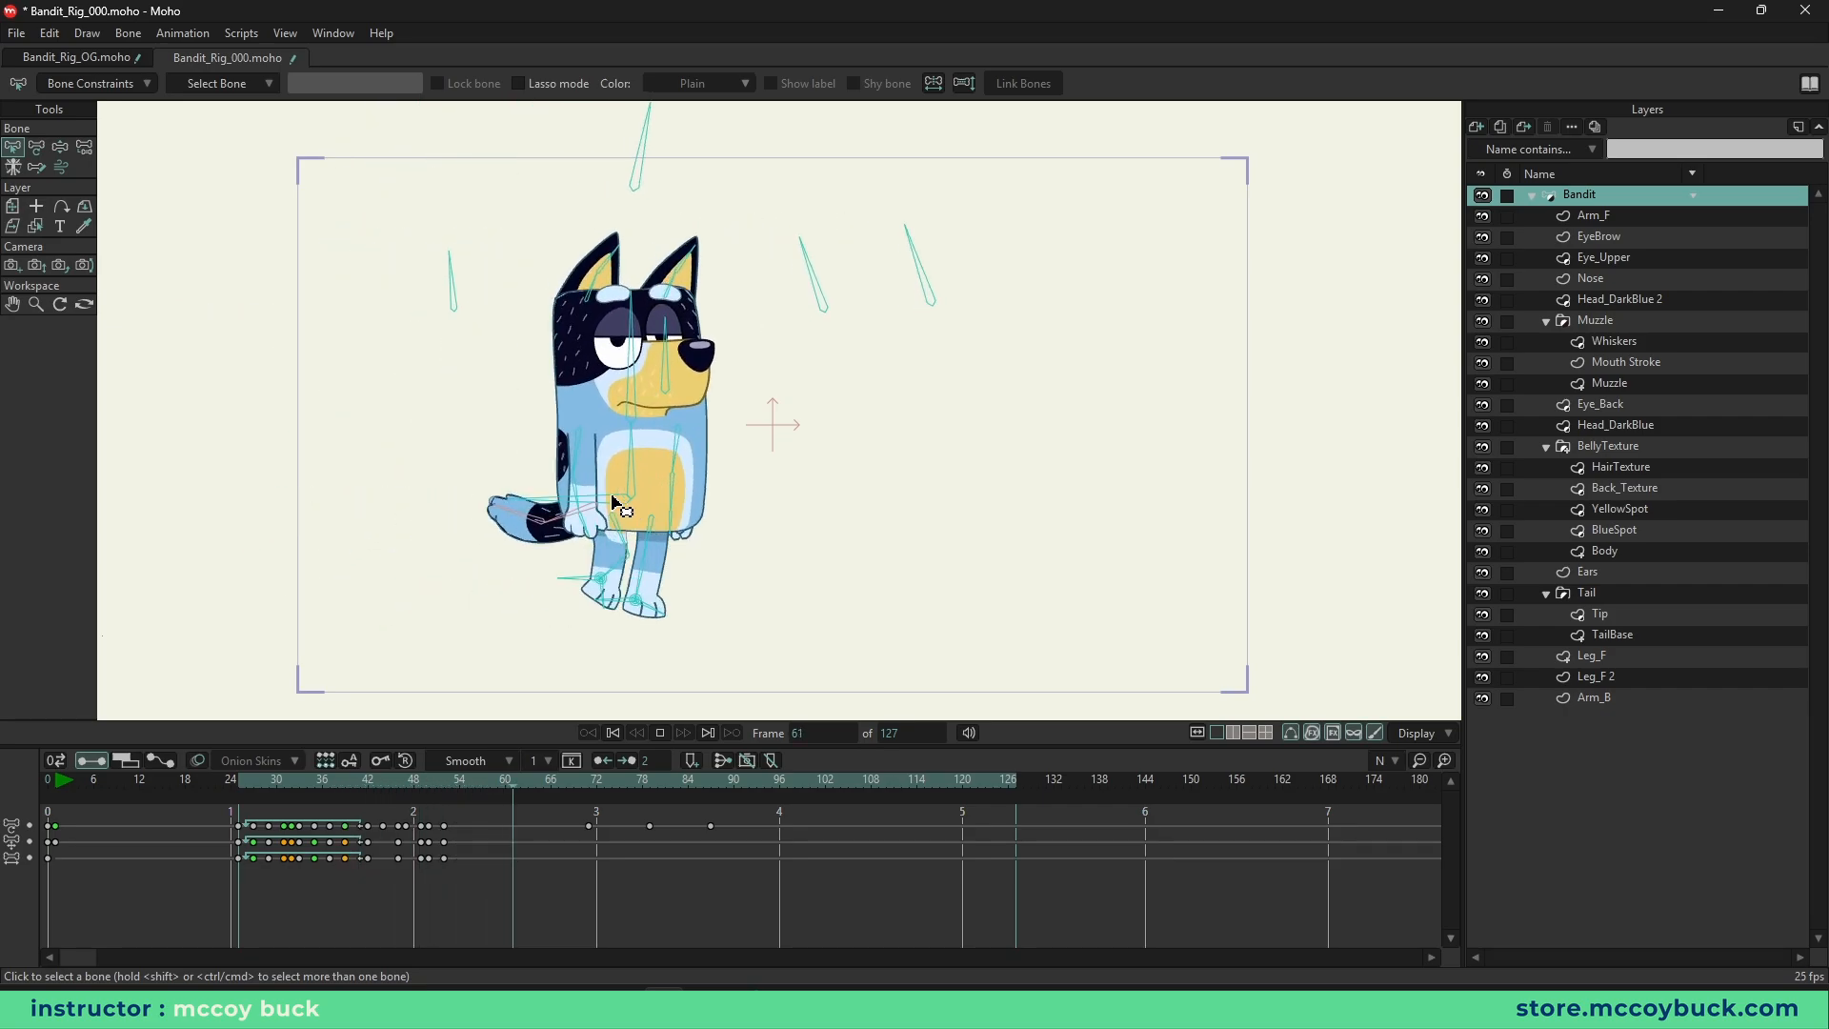
- Rewind to frame 0 and test the head turn by swinging the HeadTurn control bone sideways with Manipulate Bones
scroll(758, 157, "up", 3)
key("z")
left_click_drag(752, 124, 848, 141)
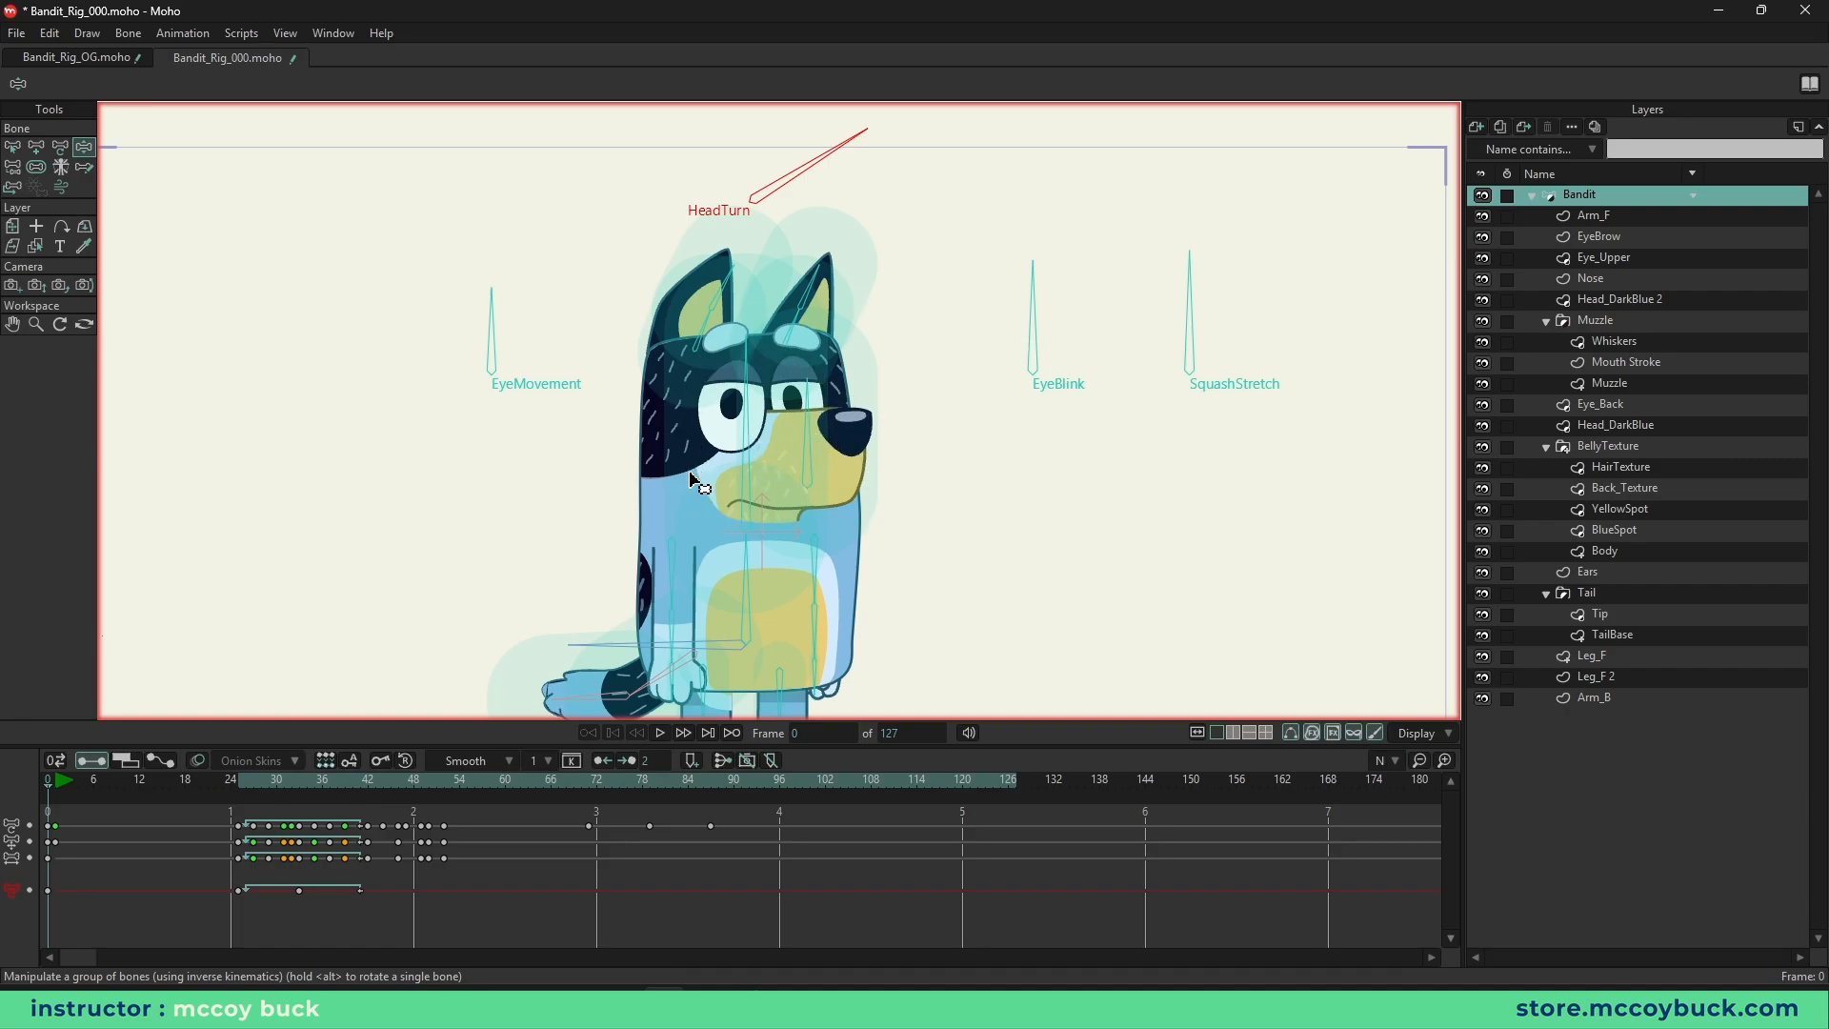
left_click_drag(817, 164, 862, 162)
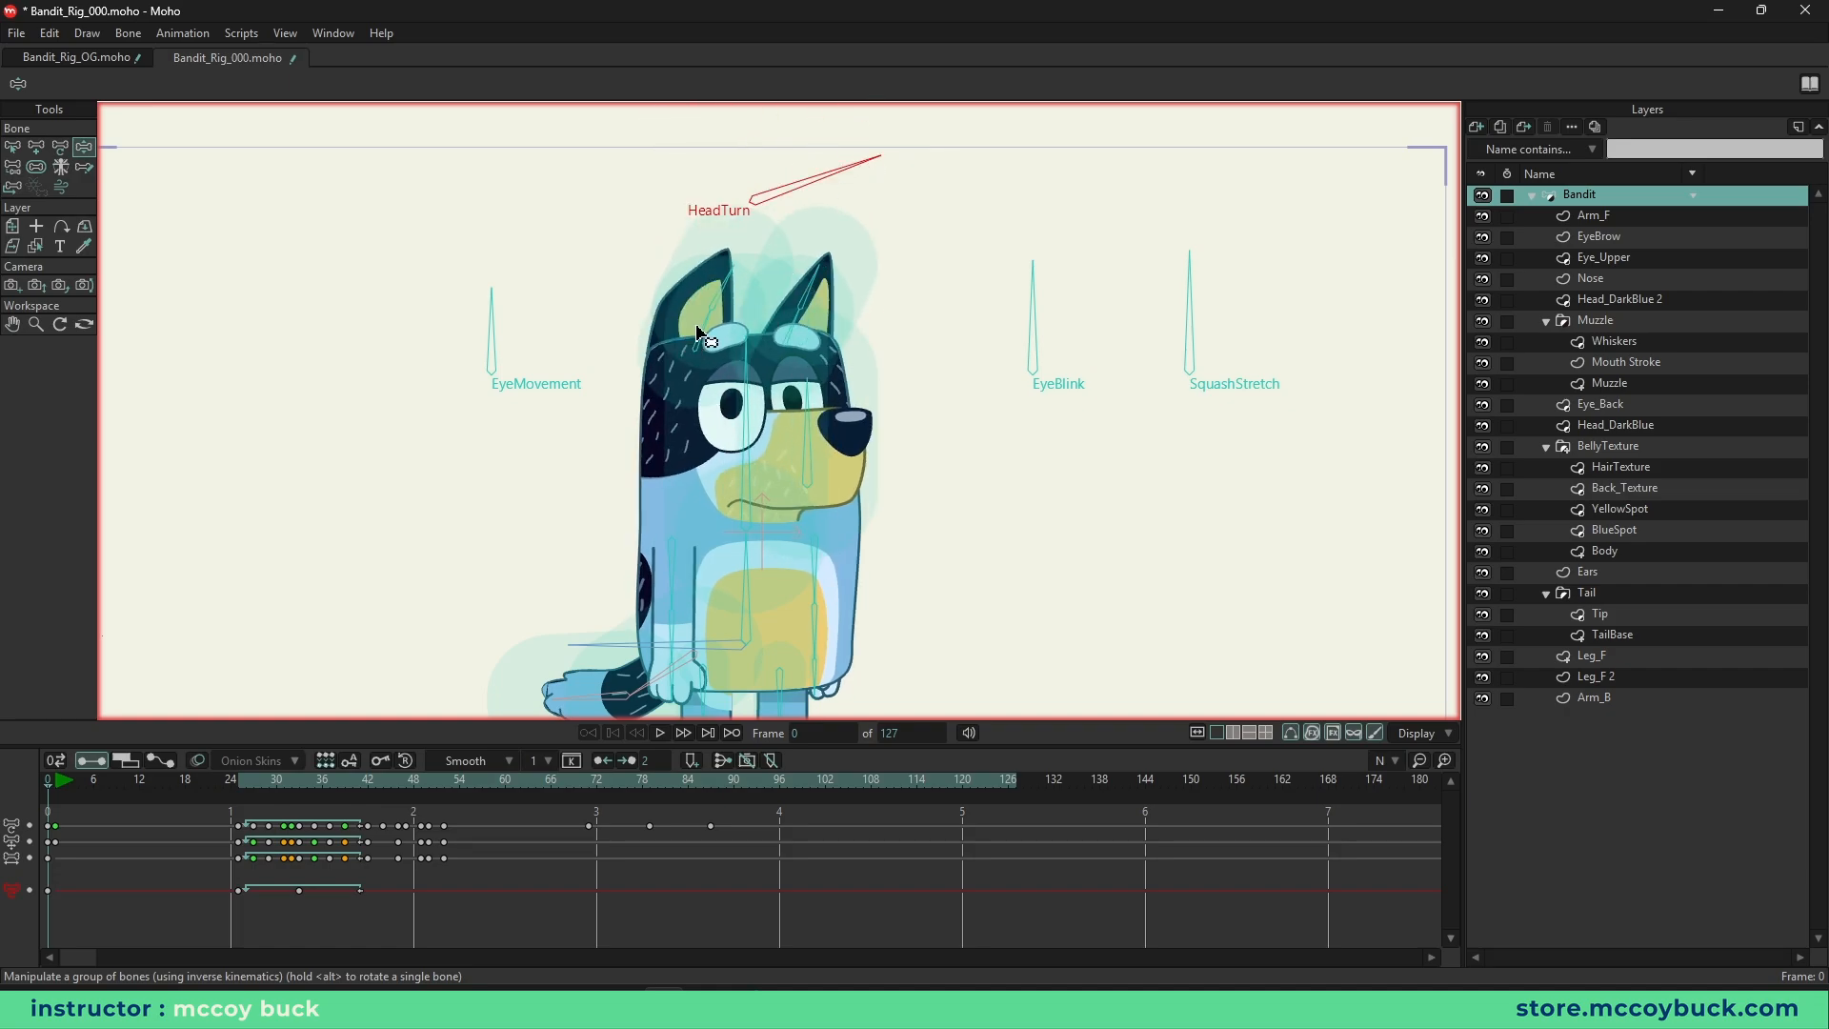
key("ctrl+z")
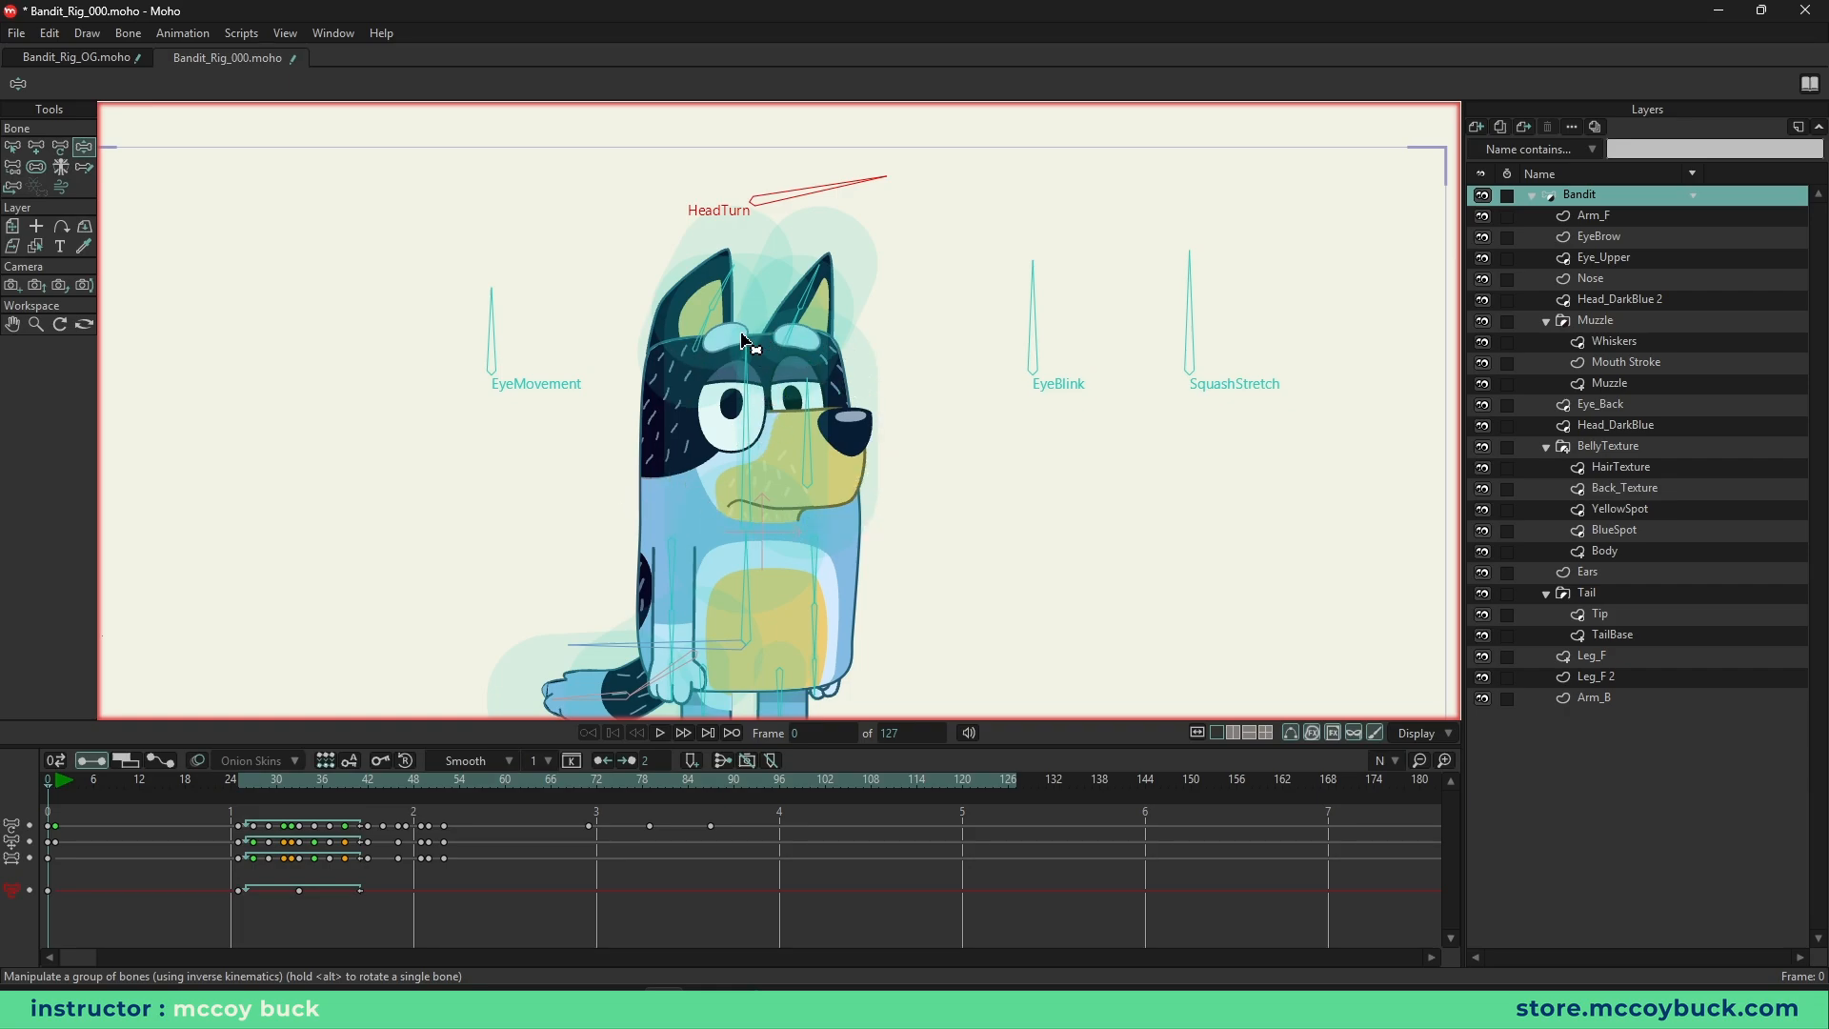
left_click_drag(820, 190, 862, 146)
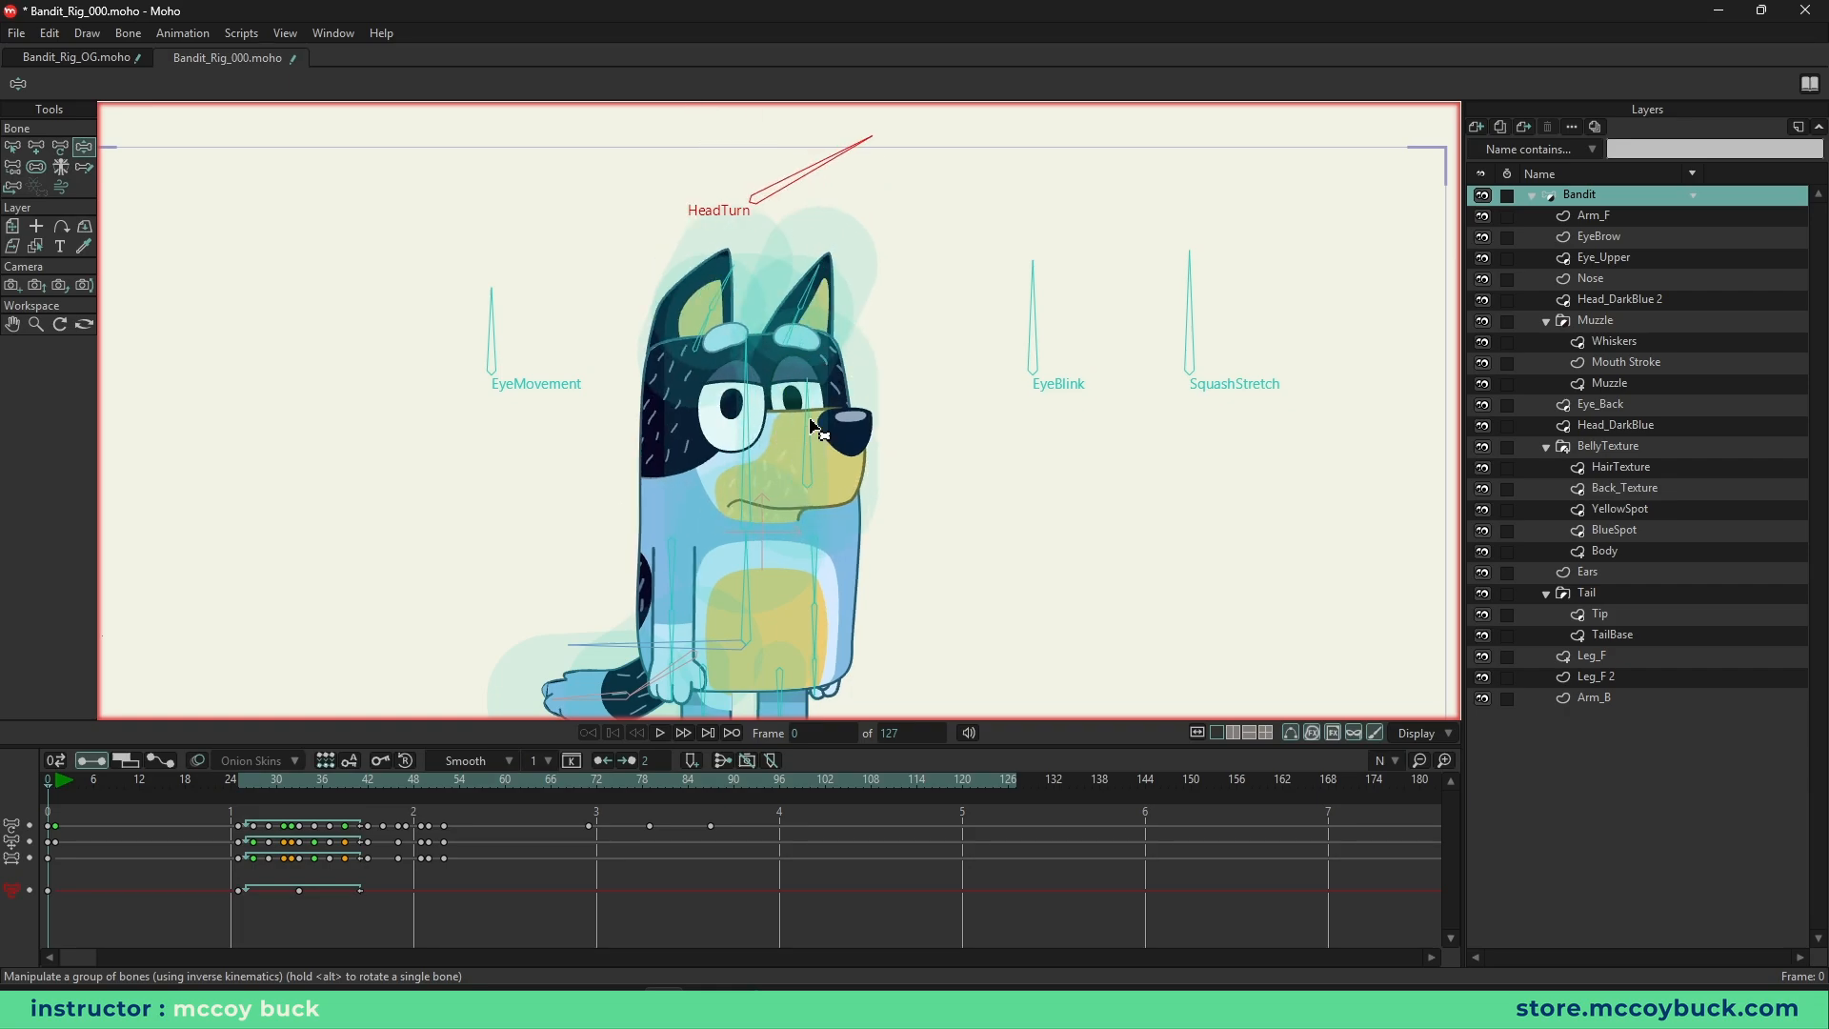
- Select the EyeBlink bone and use Reparent Bone to examine the parent links of the control and face bones
left_click(992, 441)
key("b")
scroll(979, 613, "down", 2)
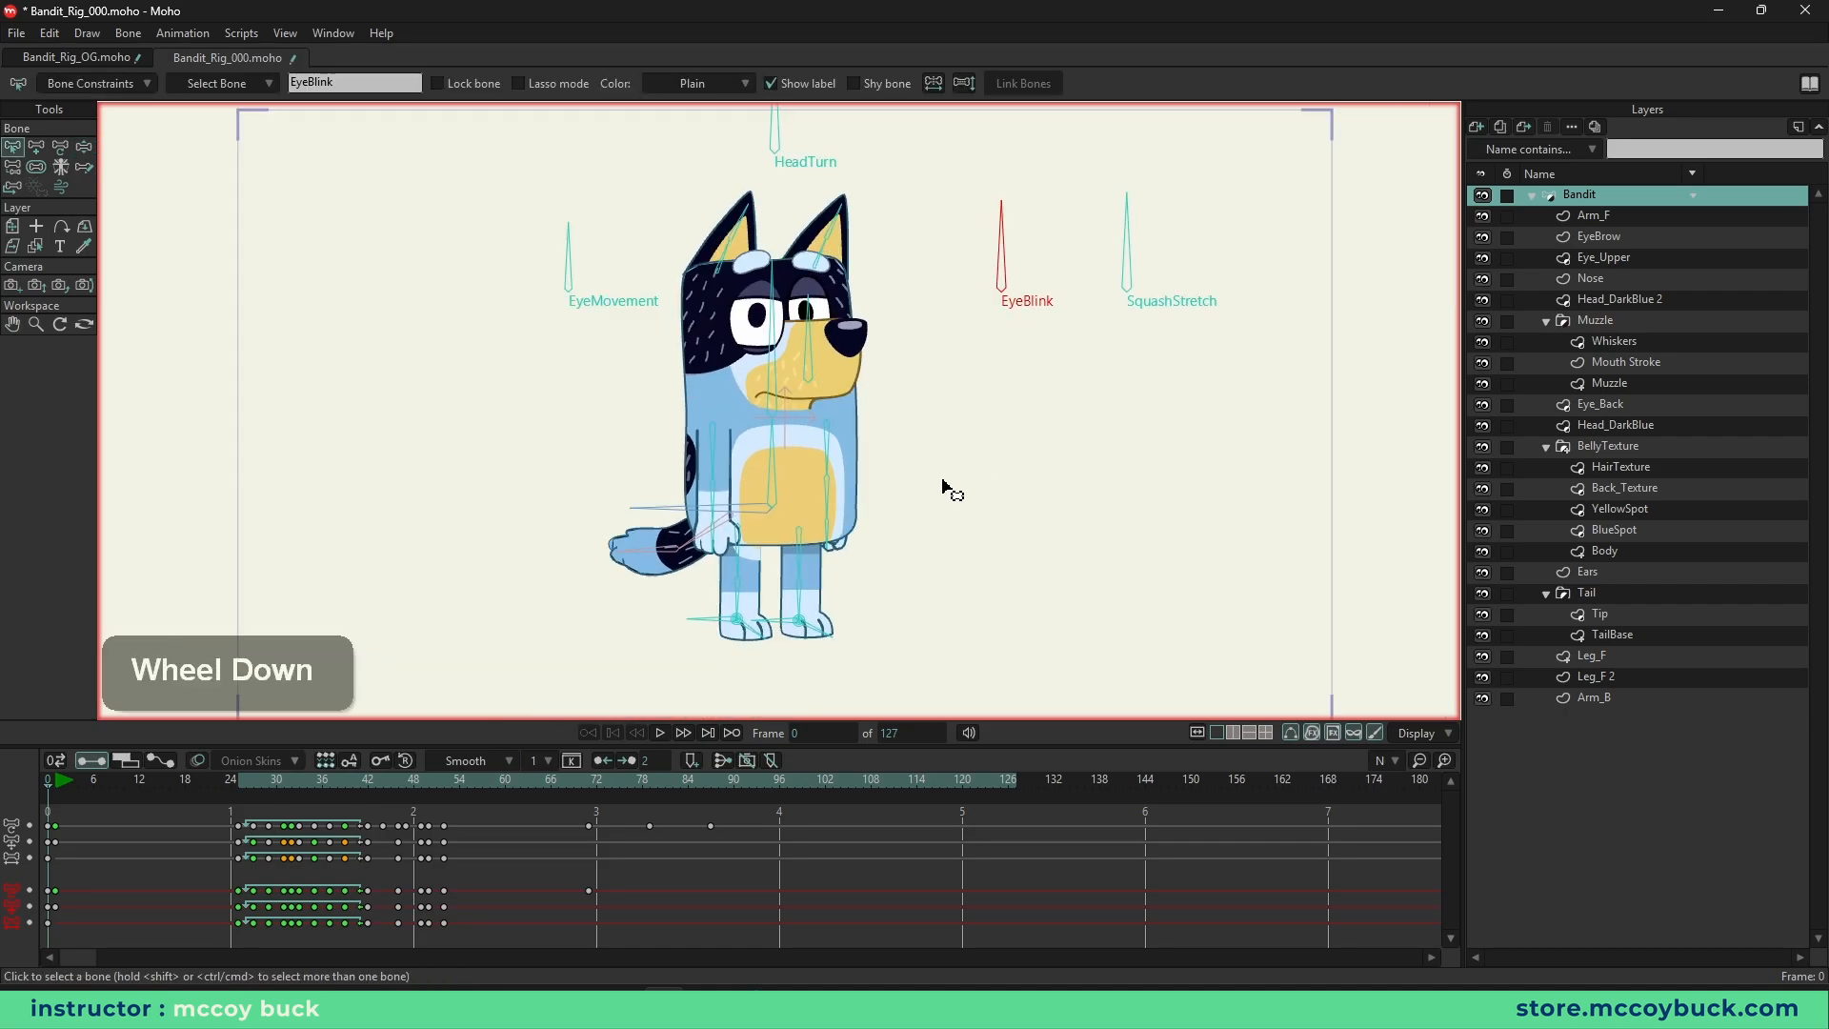
left_click(14, 168)
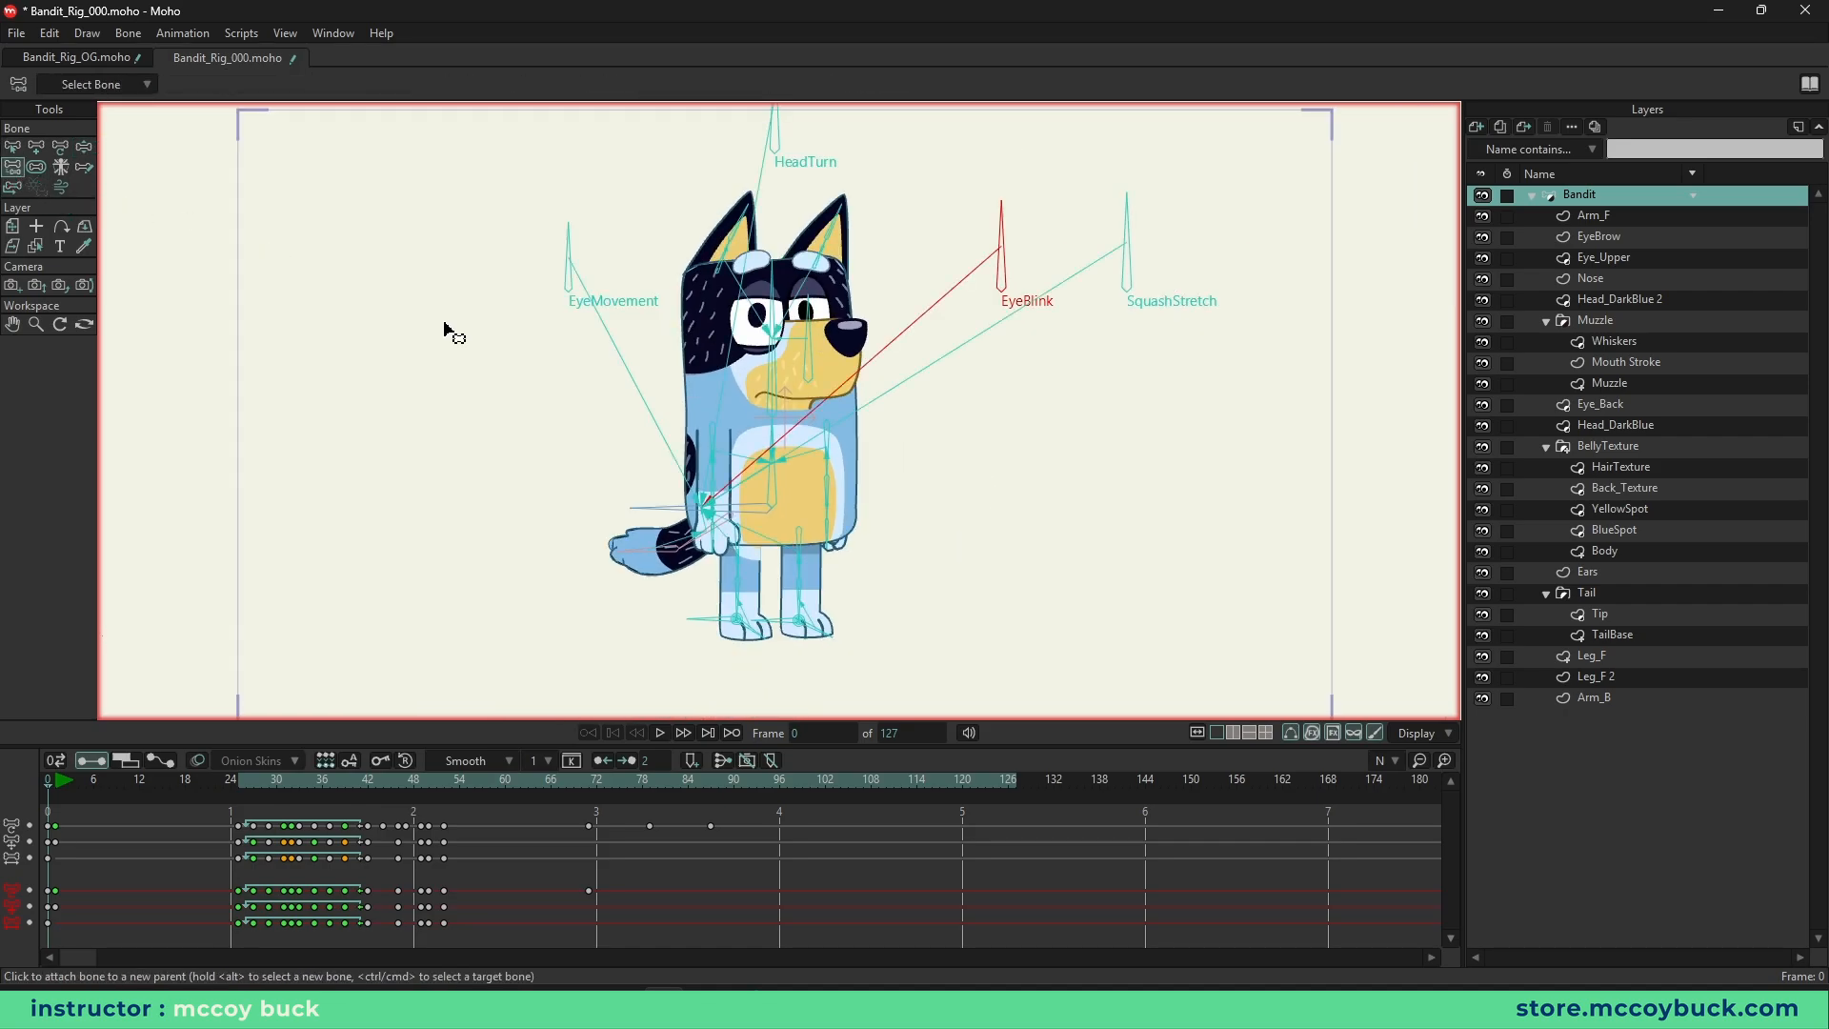
scroll(493, 344, "up", 1)
right_click(986, 429)
scroll(862, 334, "up", 2)
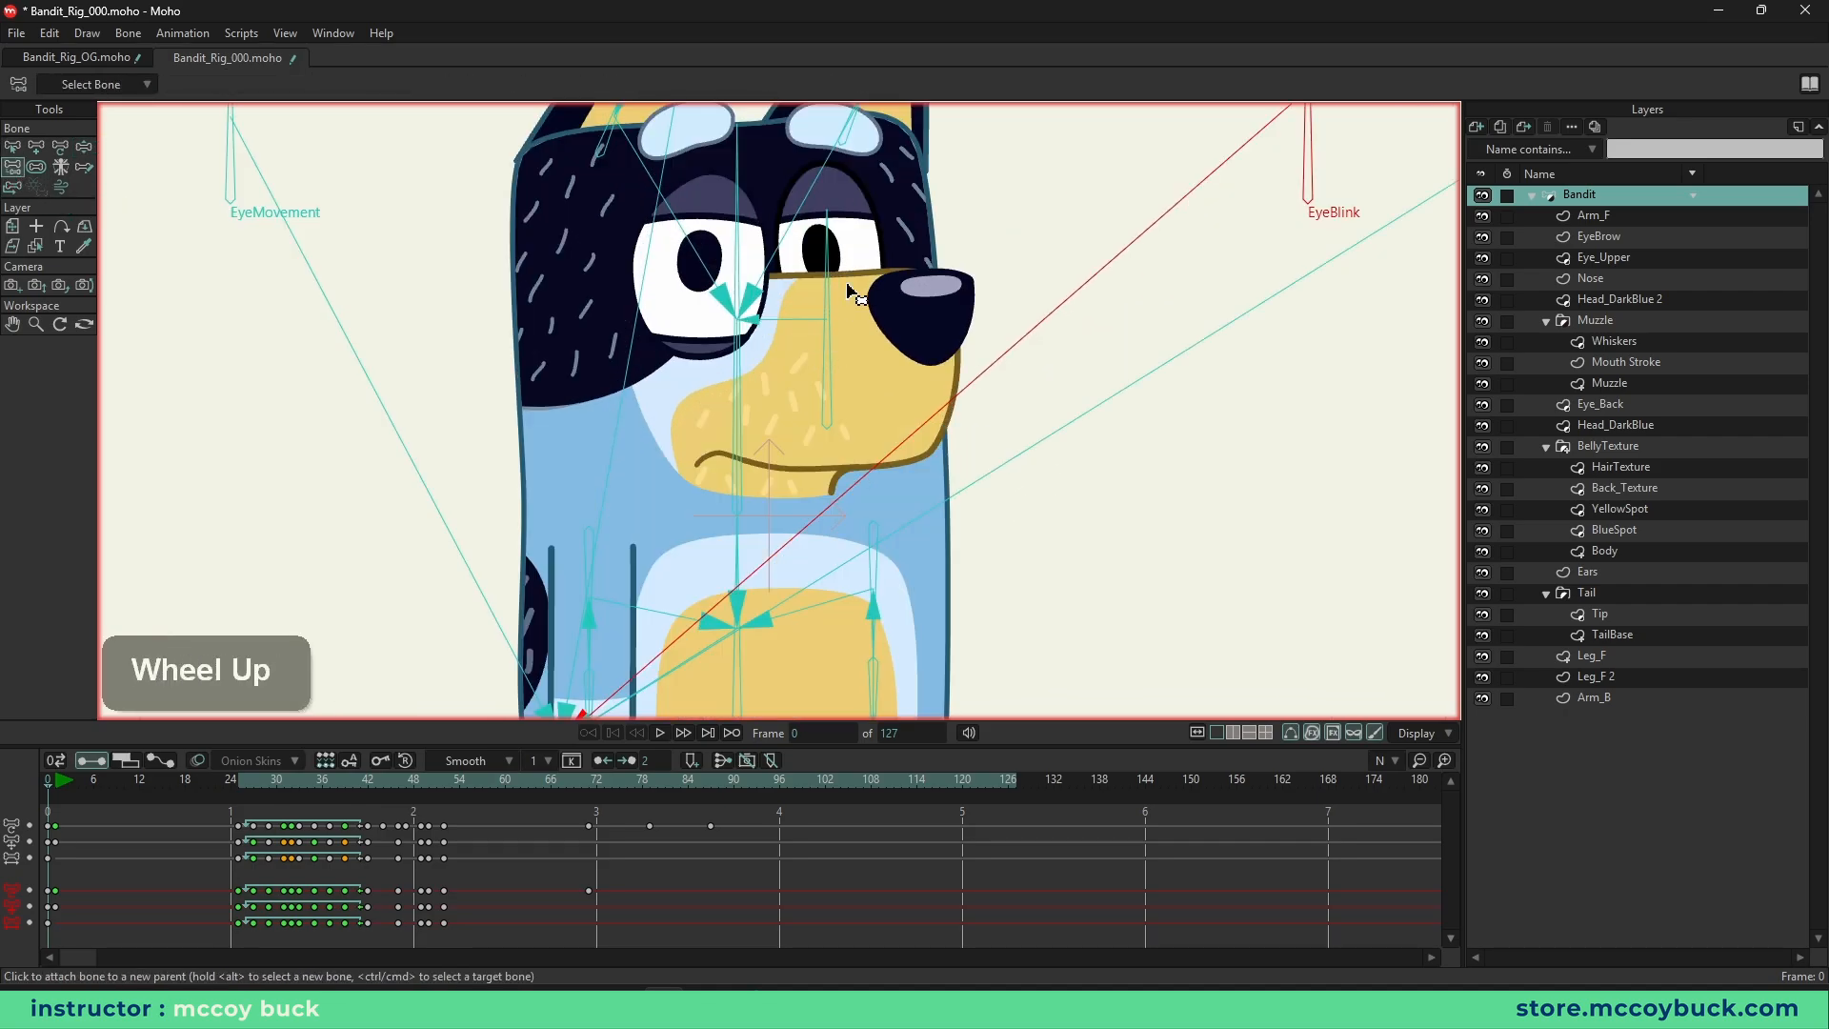
scroll(744, 381, "down", 1)
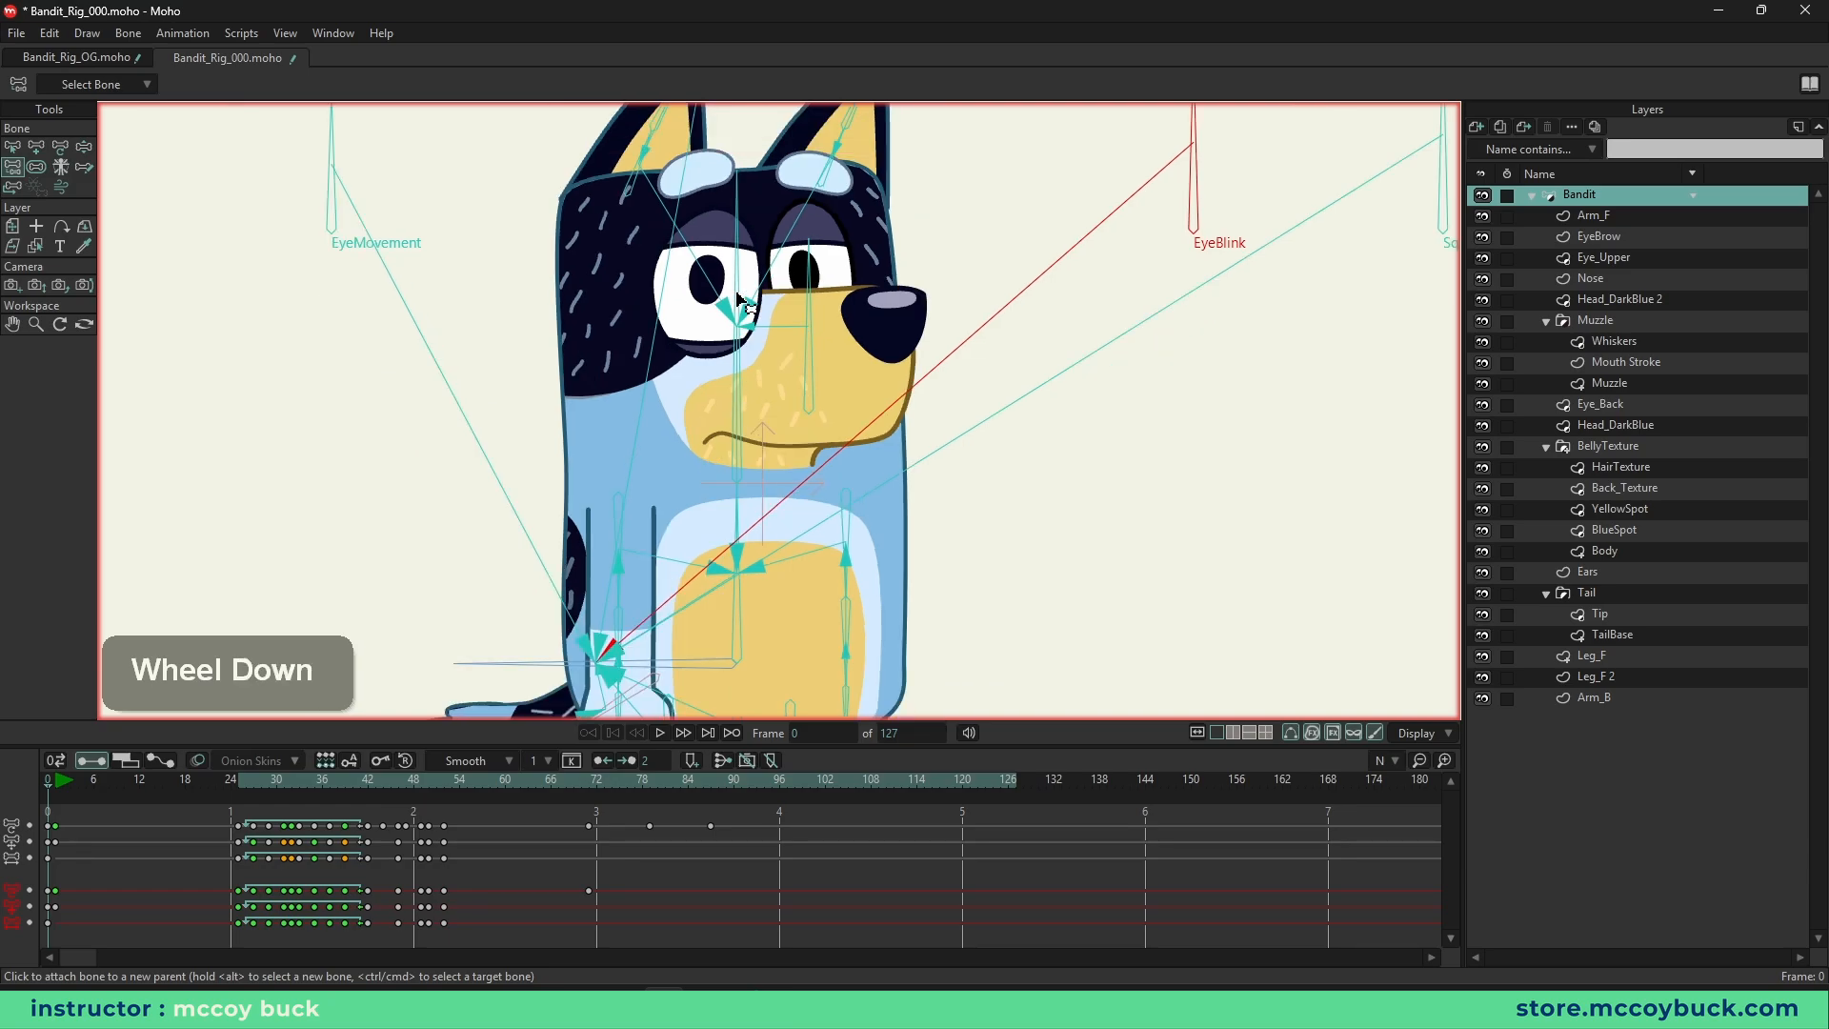
- Test the muzzle bone with Manipulate Bones, shift it with Transform Bone, and undo the shift
key("z")
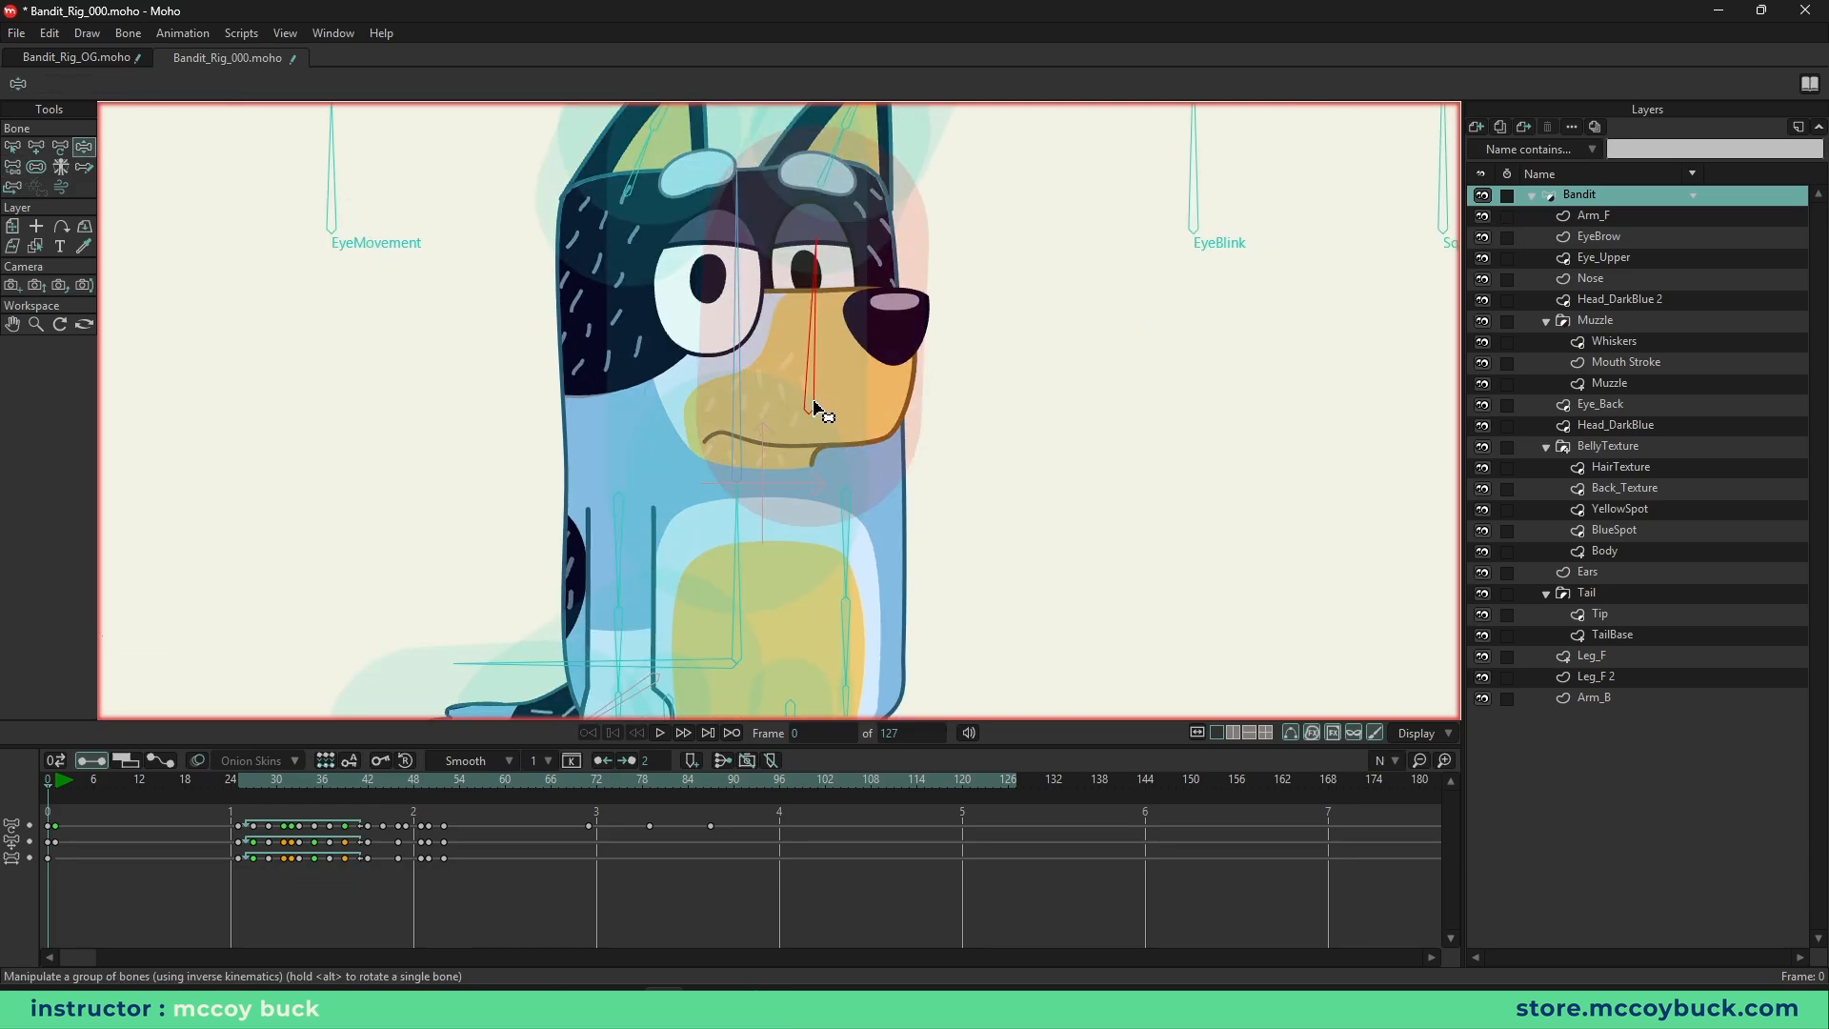
key("t")
left_click_drag(857, 398, 858, 401)
key("ctrl+z")
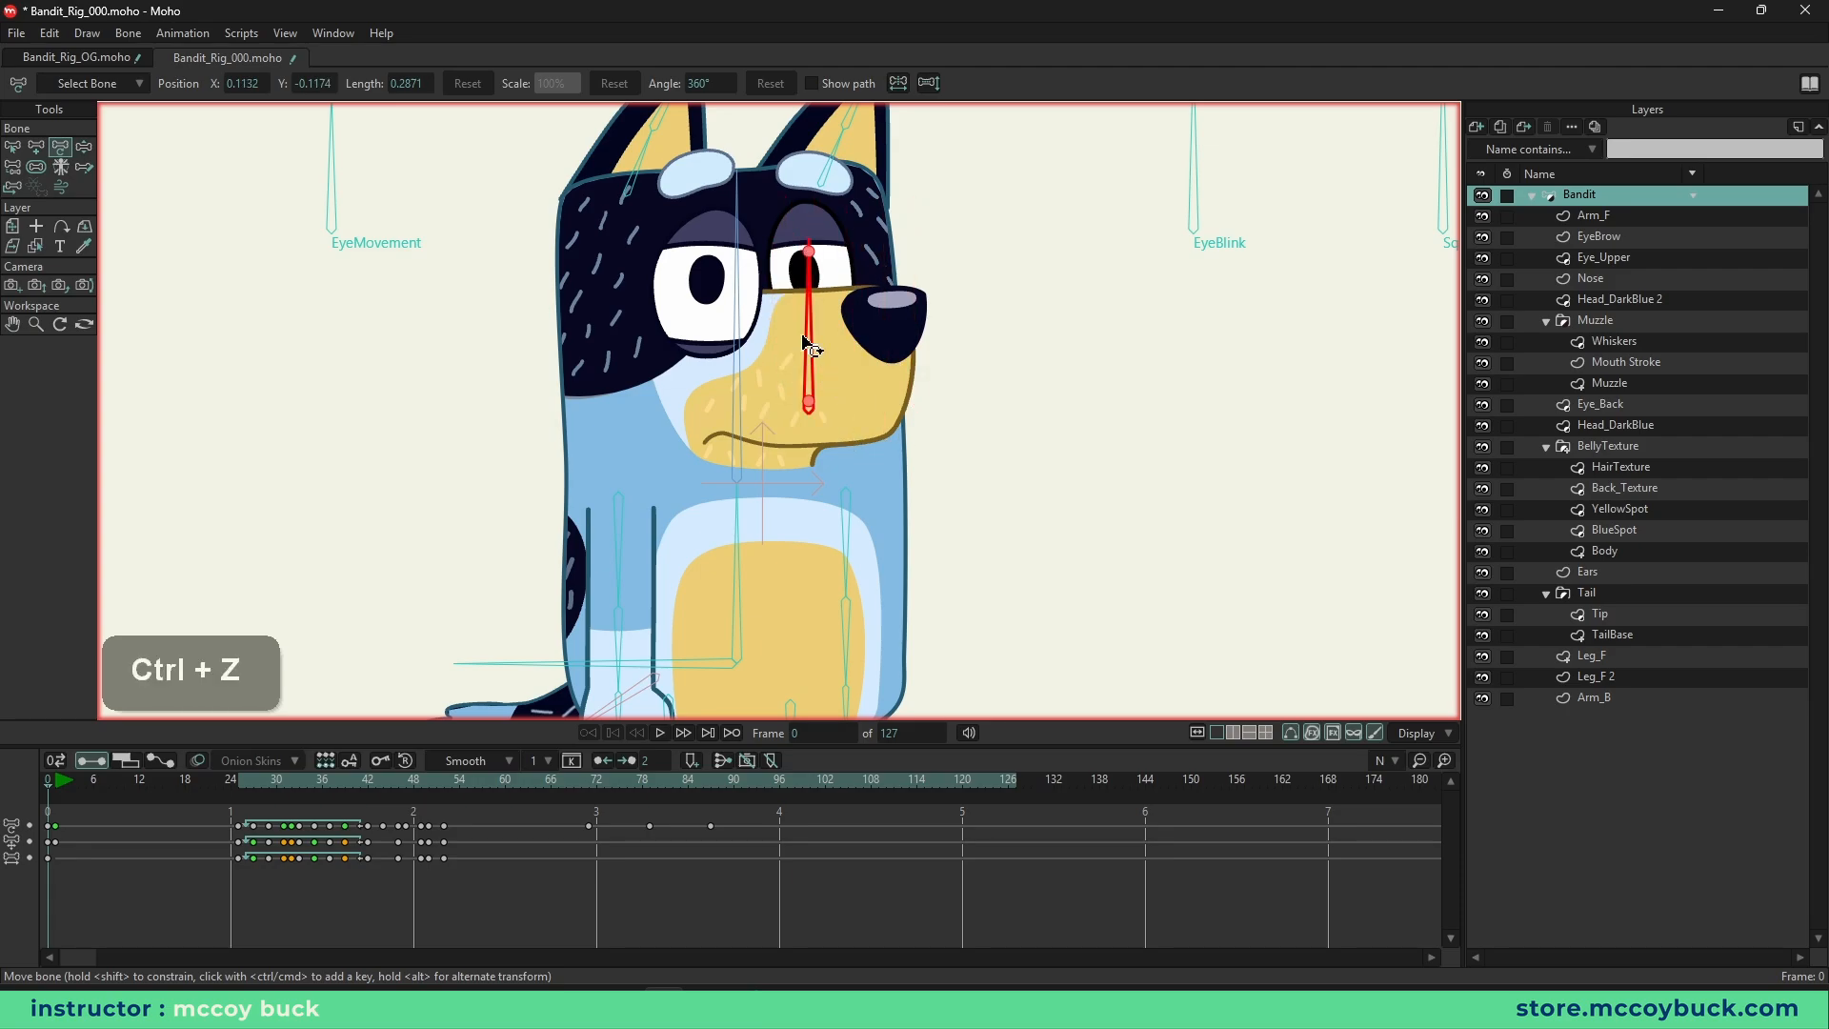
- Tilt the head bone with Manipulate Bones, try moving it with Transform Bone, undo the move, and return to Select Bone
key("z")
left_click_drag(744, 289, 886, 305)
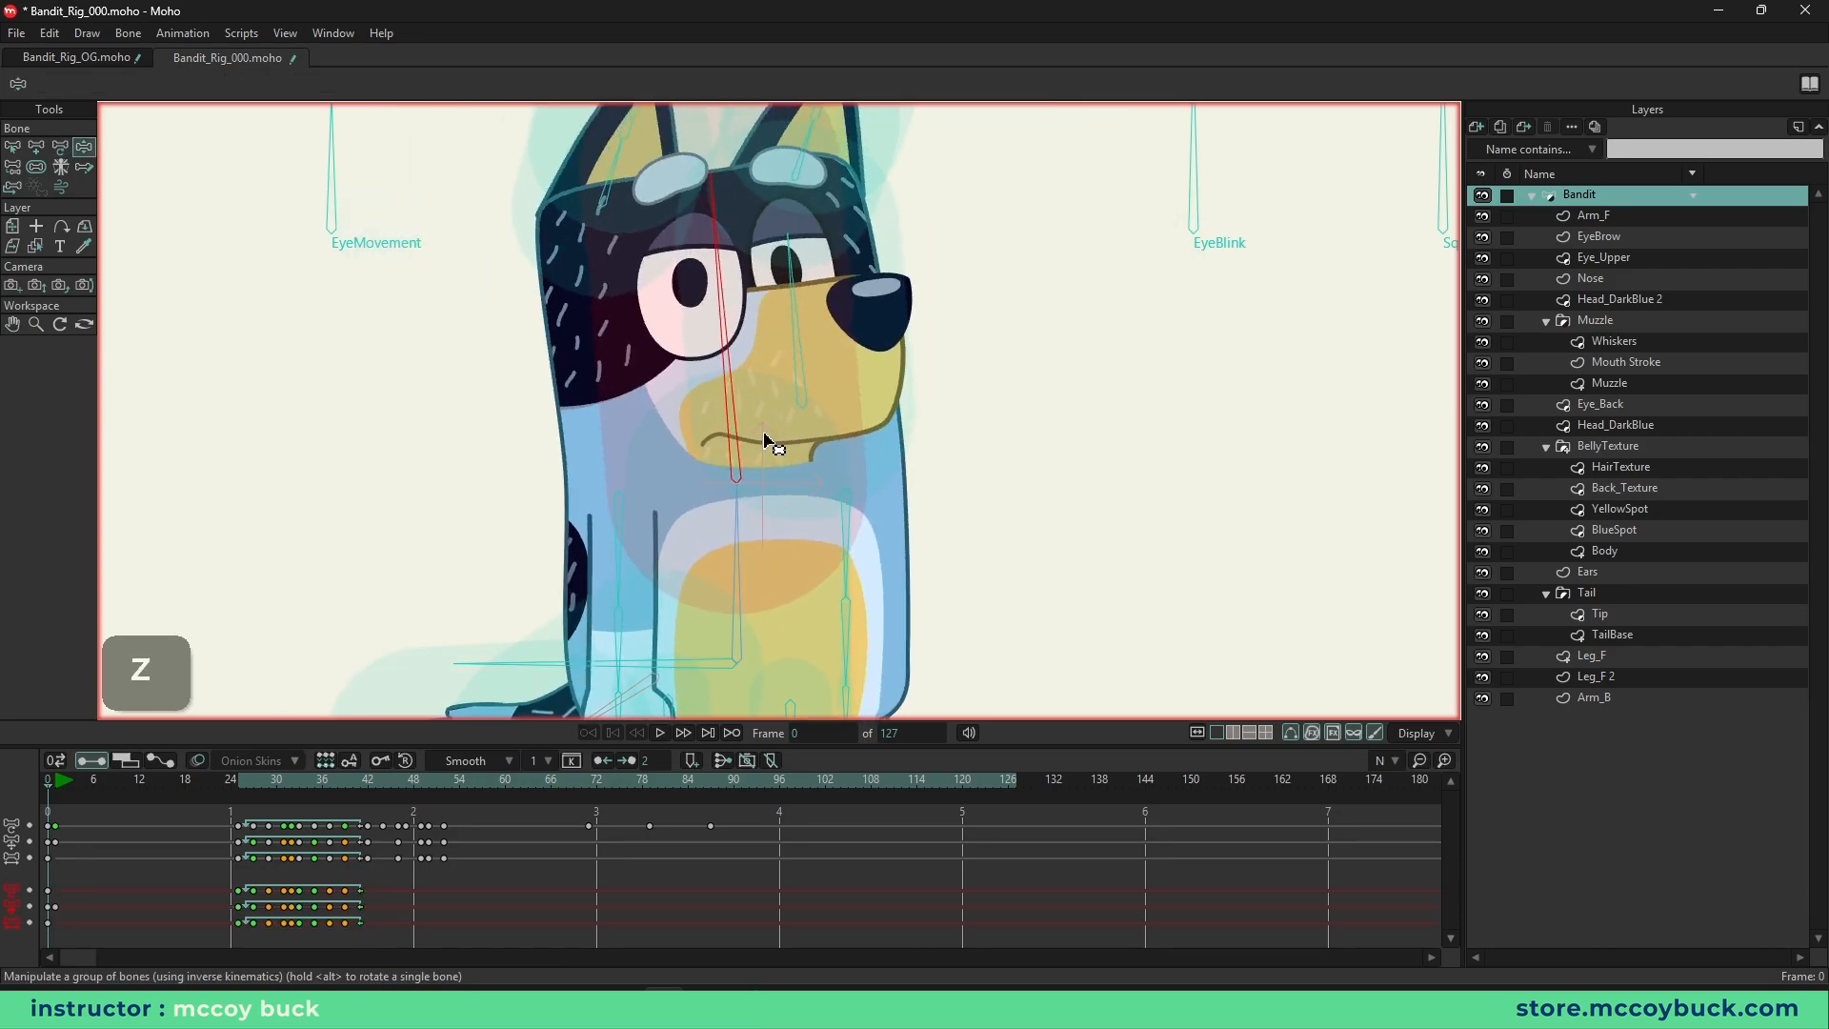
key("t")
mouse_move(734, 429)
left_mouse_down()
mouse_move(710, 433)
mouse_move(740, 453)
left_mouse_up()
key("ctrl+z")
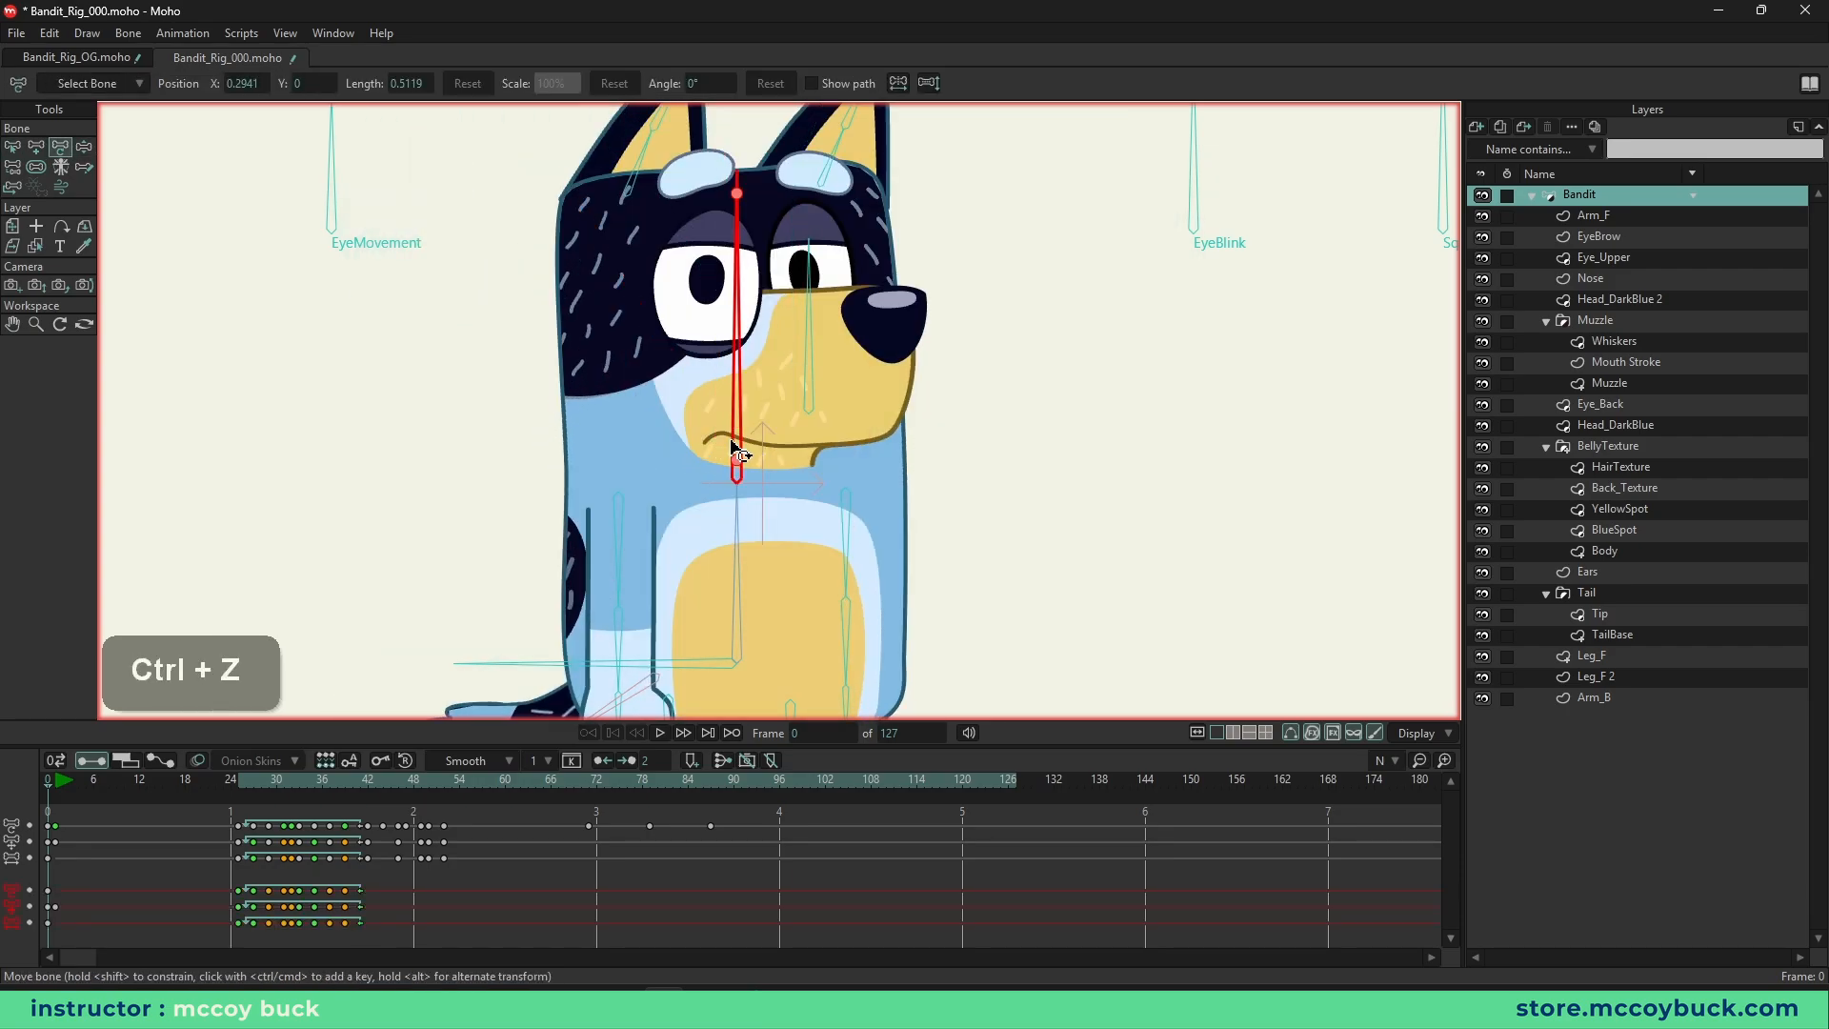
key("z")
mouse_move(746, 297)
left_mouse_down()
mouse_move(864, 319)
mouse_move(745, 319)
left_mouse_up()
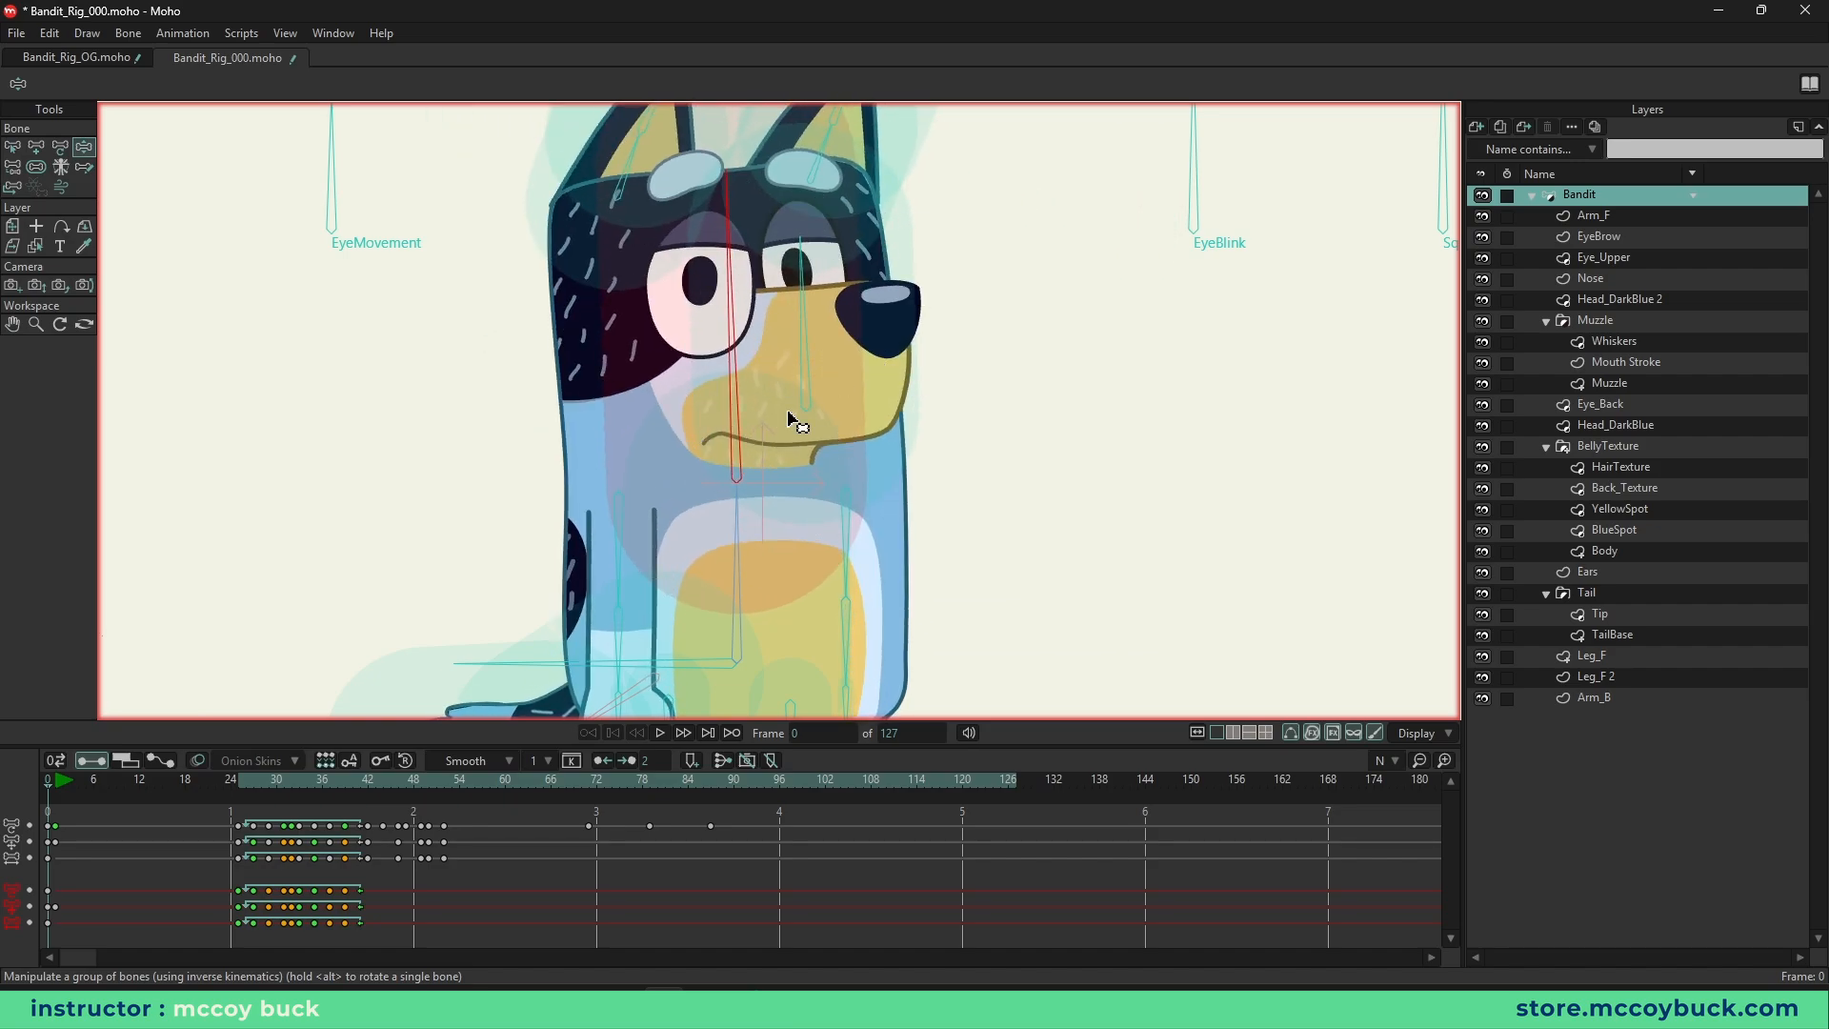
key("b")
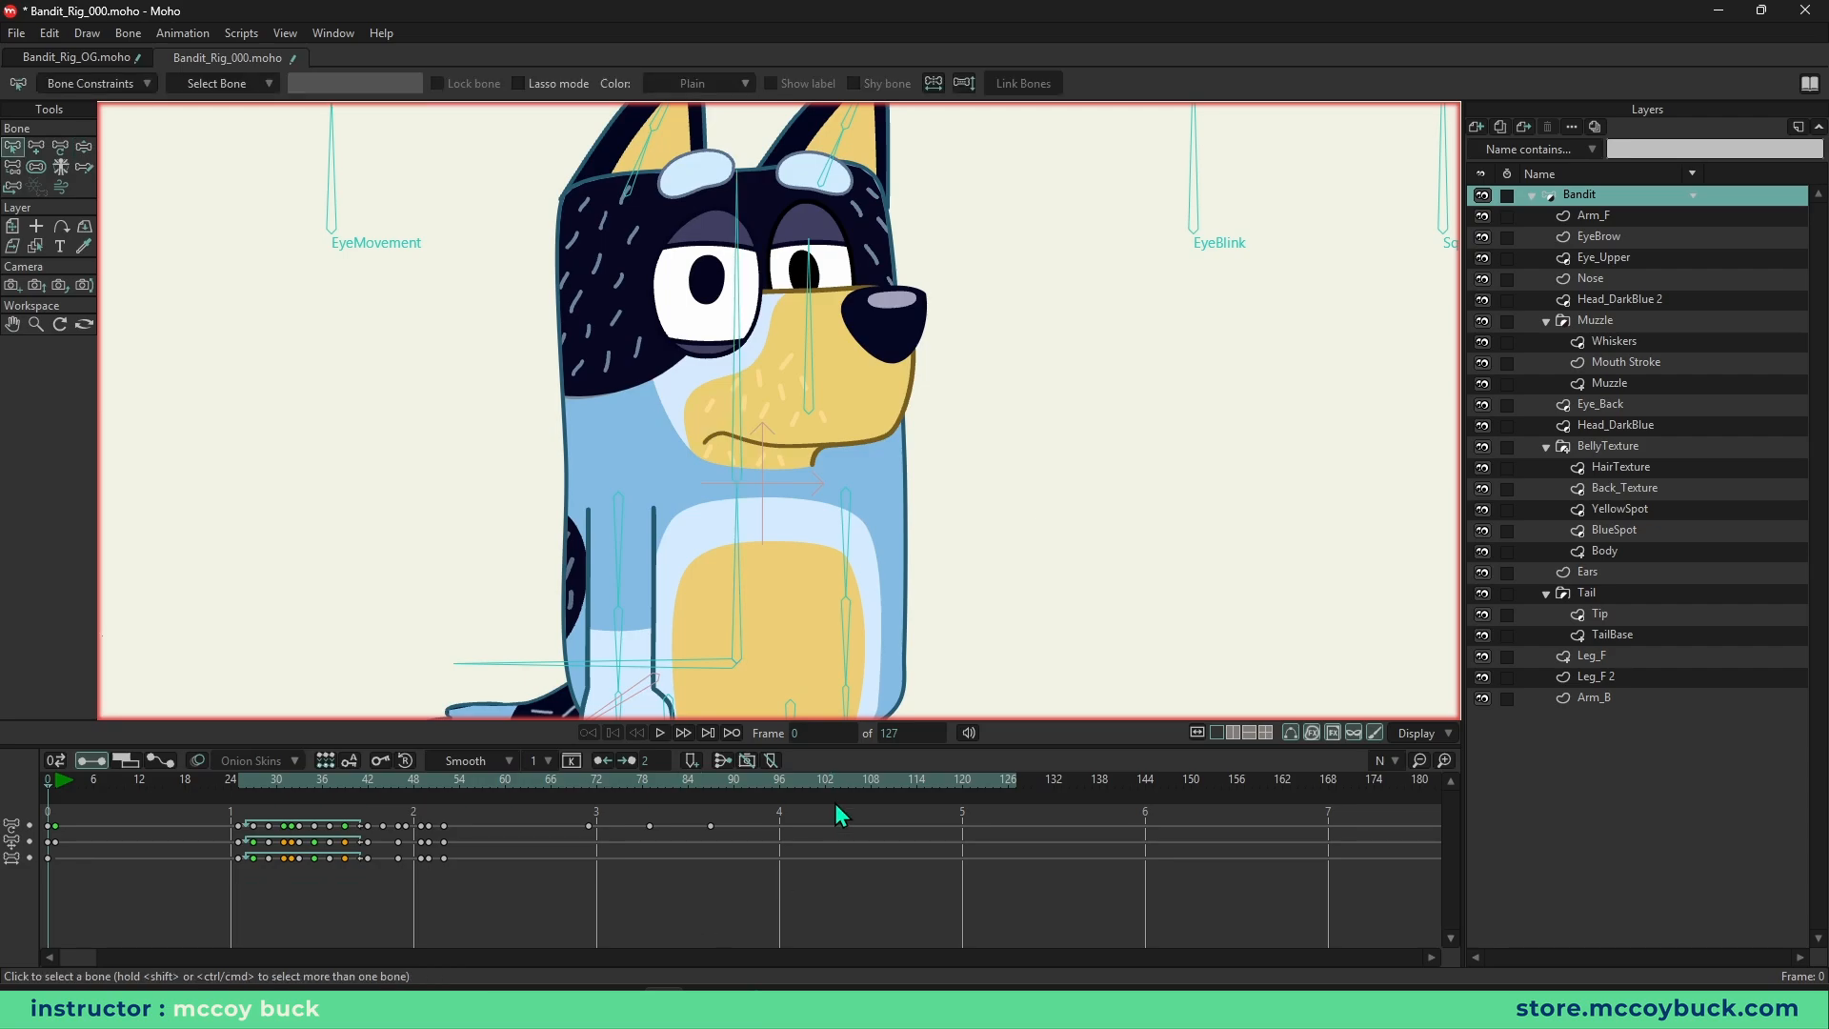
- Delete all of the Bandit layer's keyframes from the Mainline timeline
left_click(183, 34)
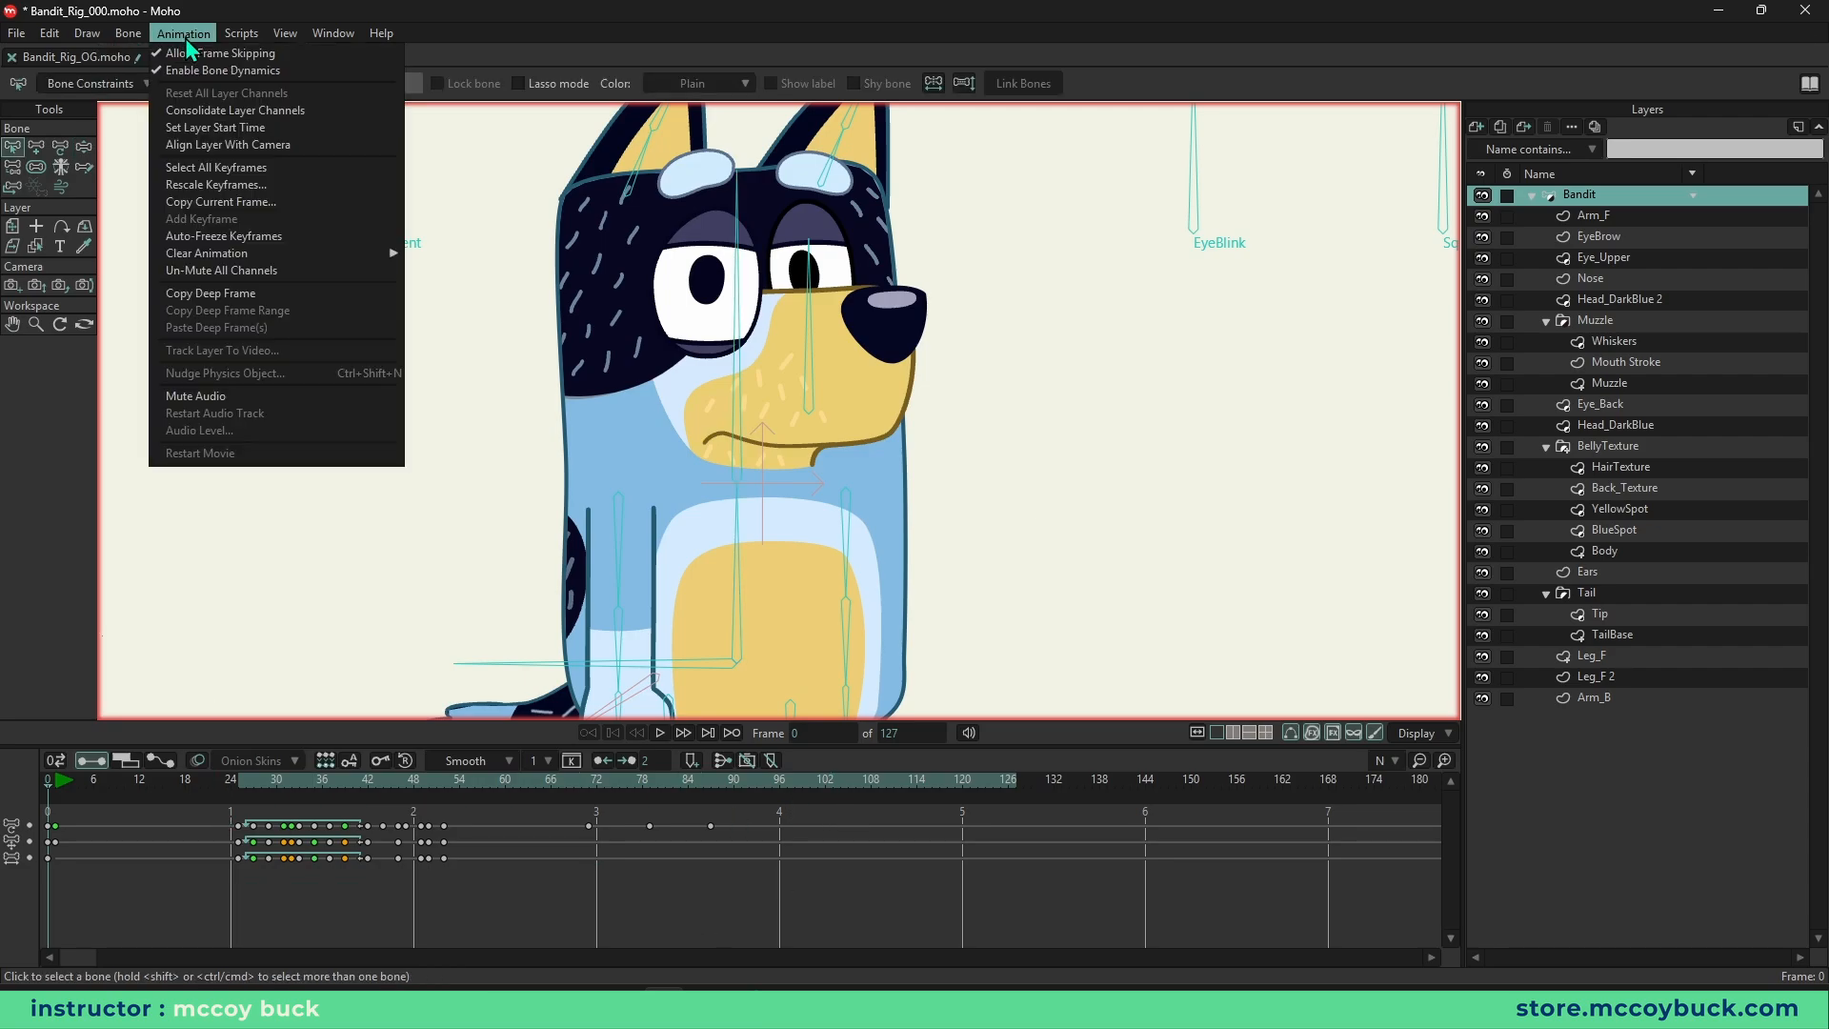
mouse_move(371, 254)
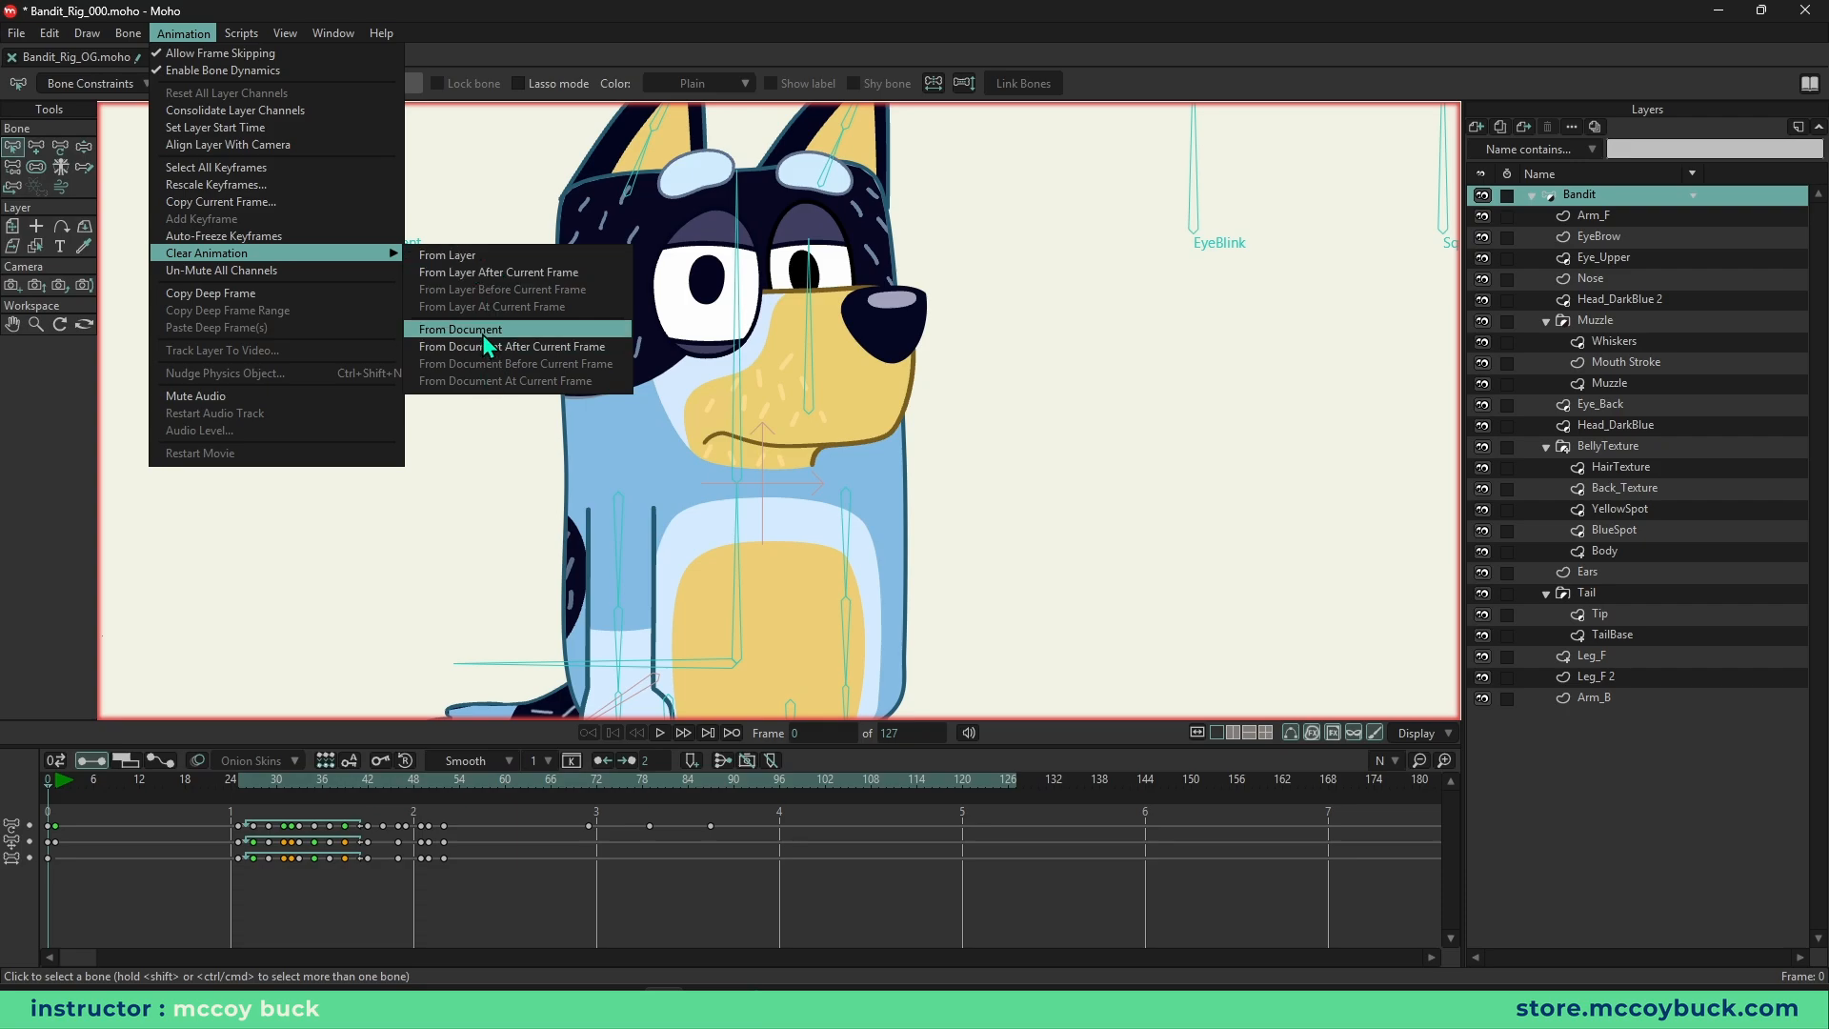
left_click_drag(475, 817, 37, 881)
key("Delete")
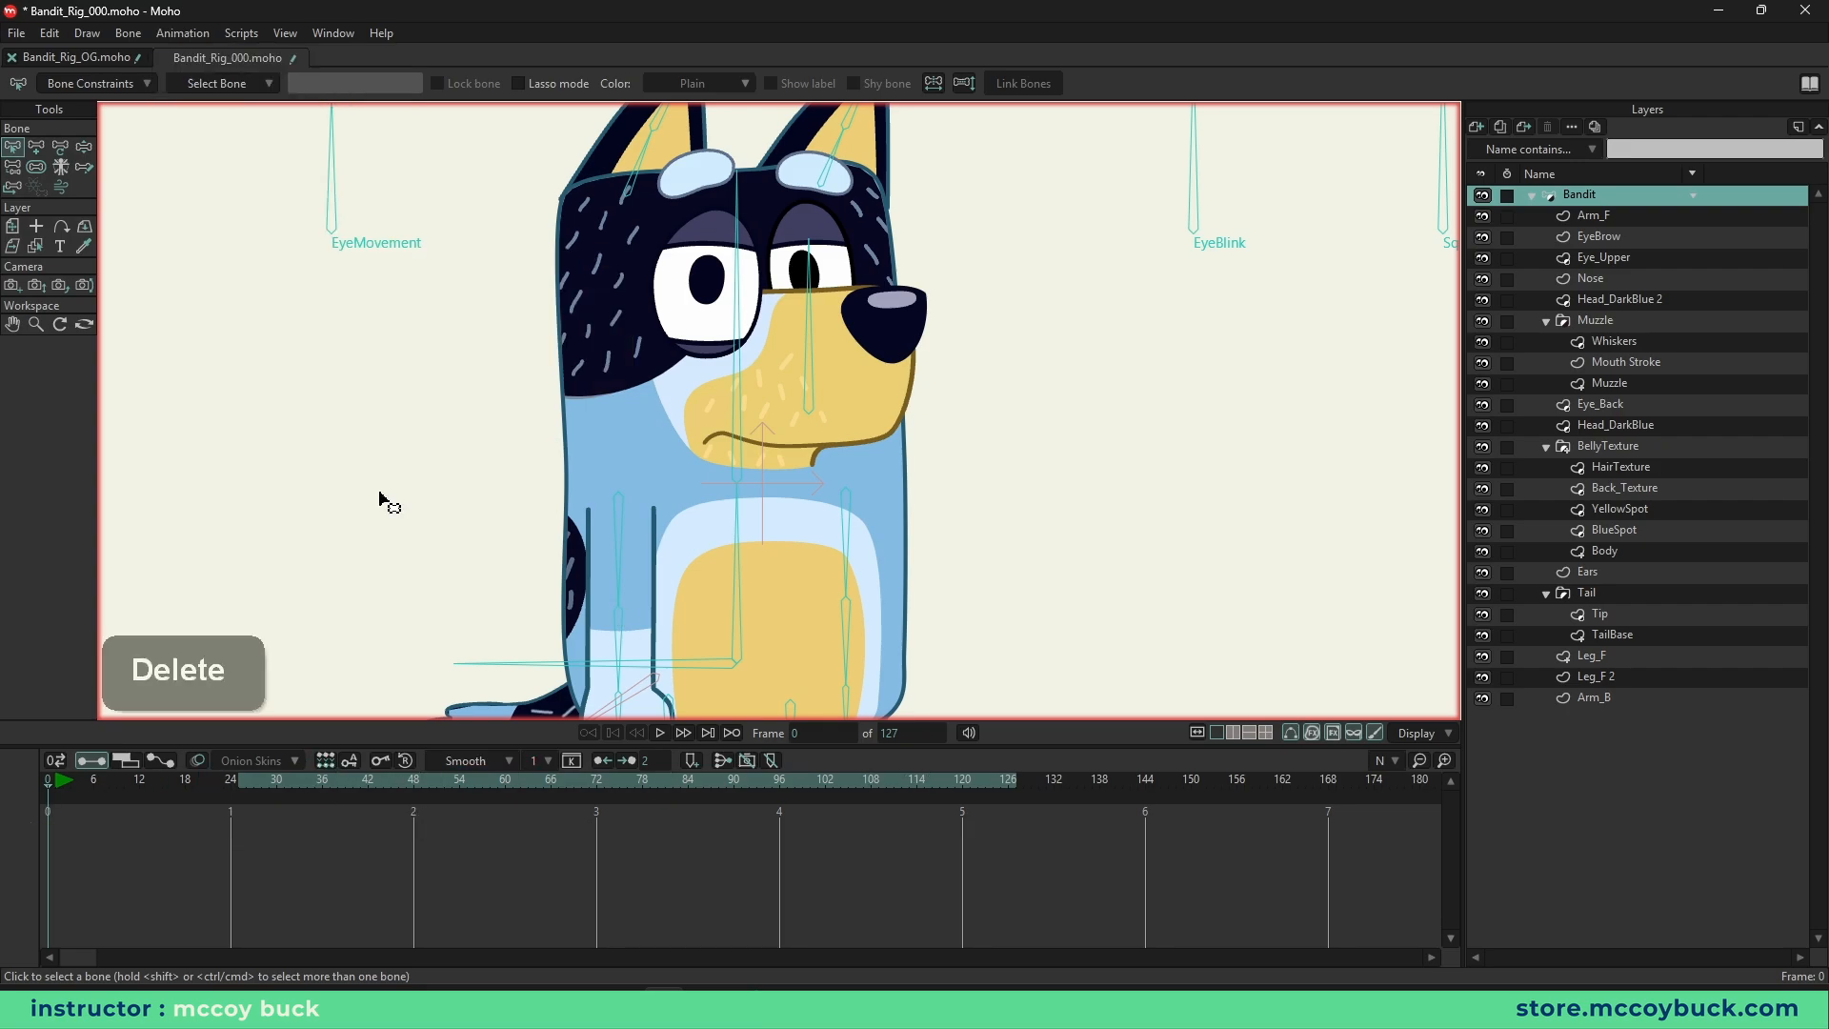
scroll(384, 502, "down", 1)
key("Home")
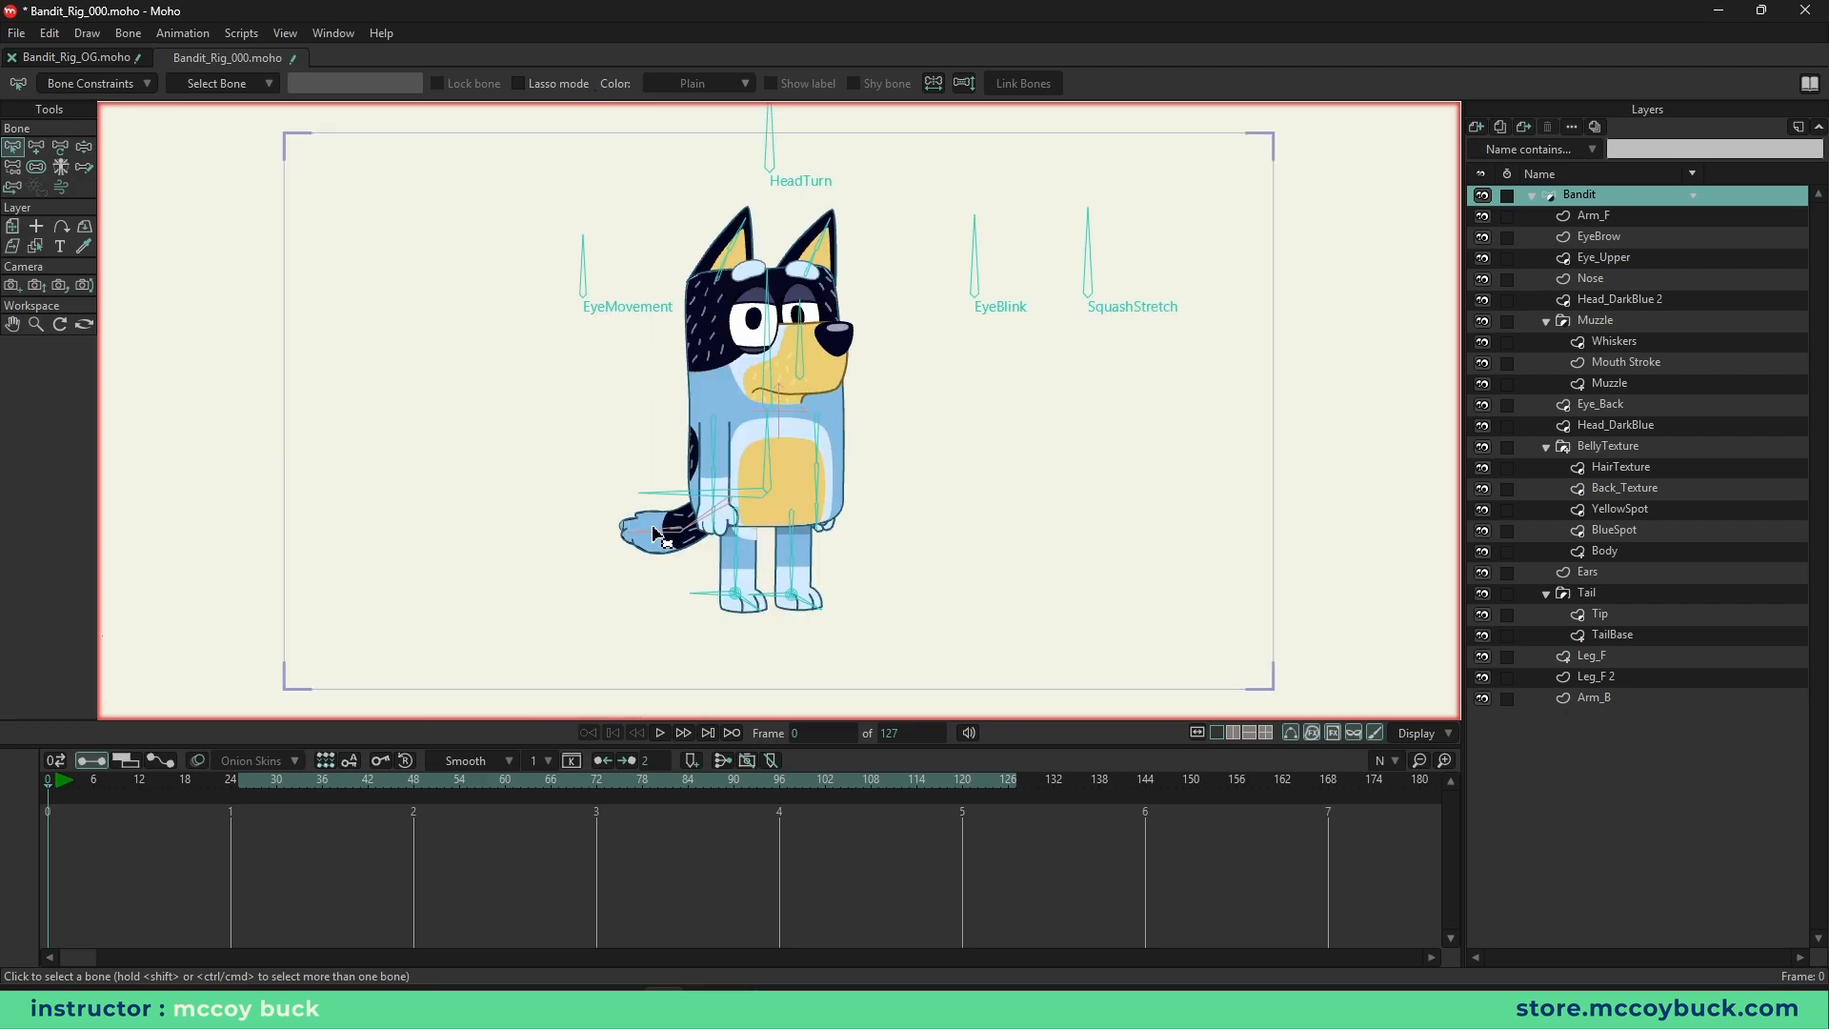
- Select the Arm_F vector layer and frame the front arm up close
left_click(1615, 217)
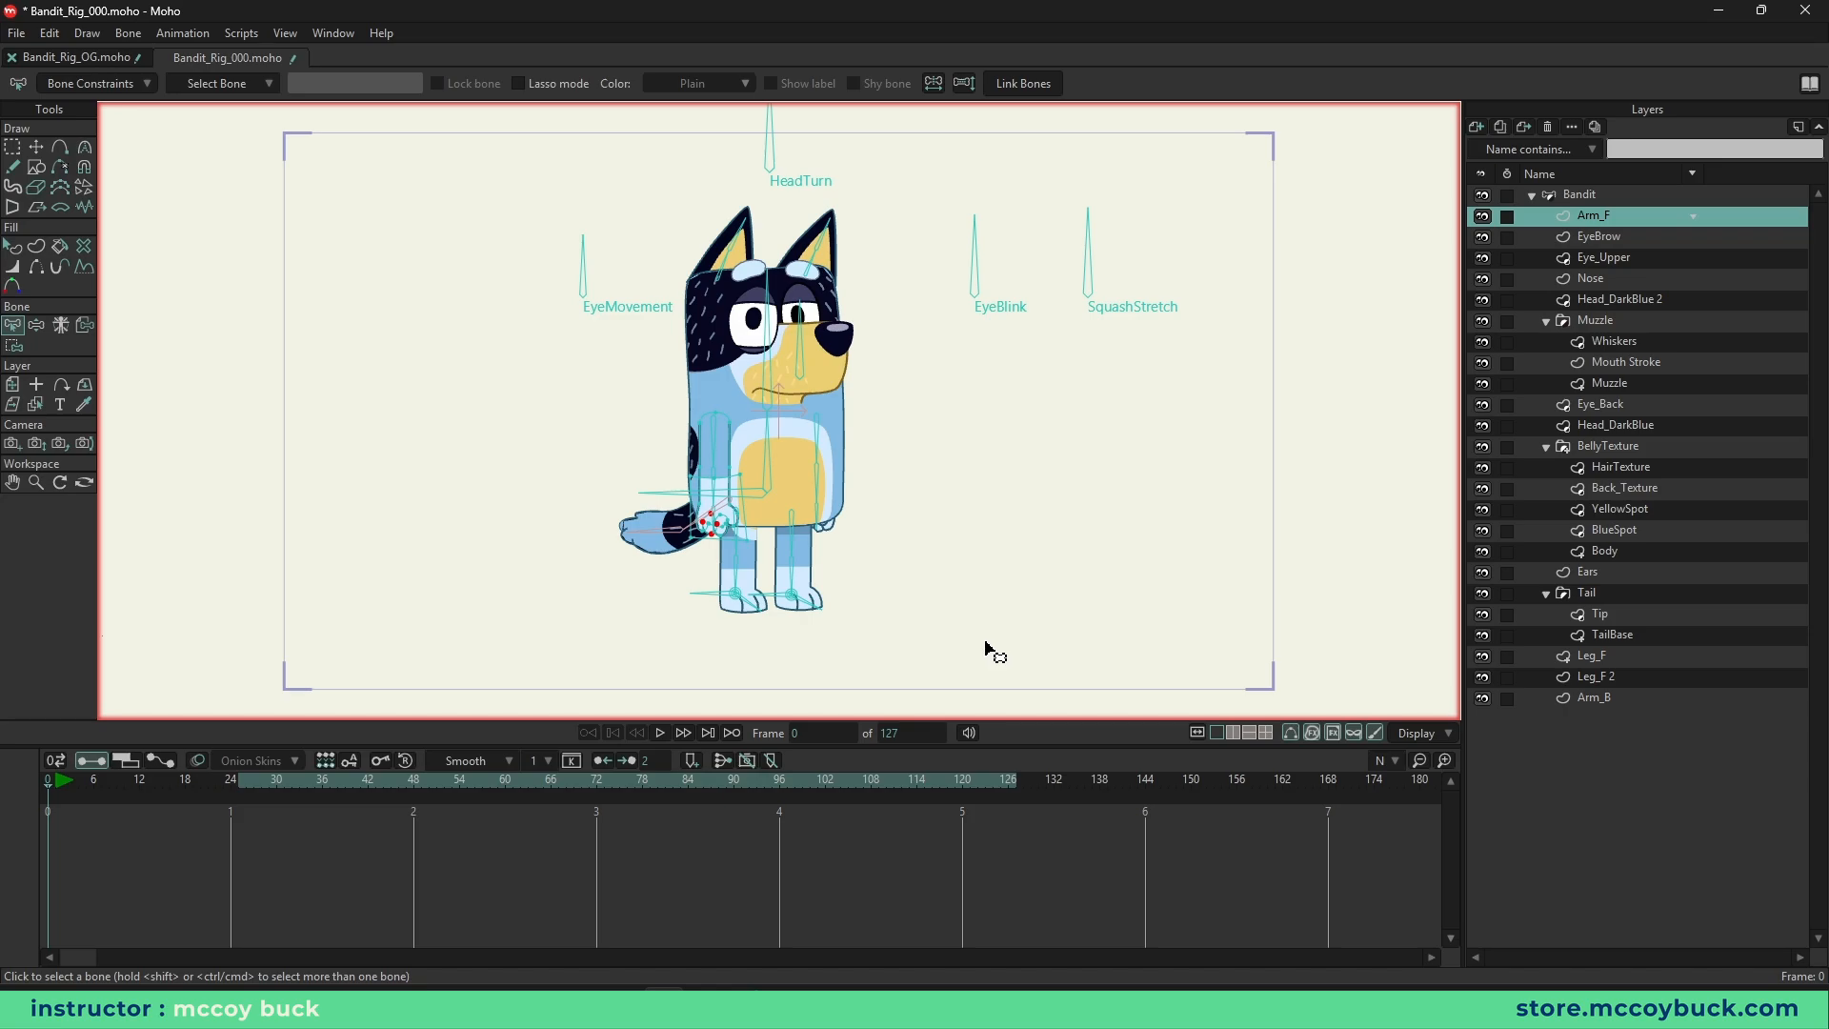
key("shift+Home")
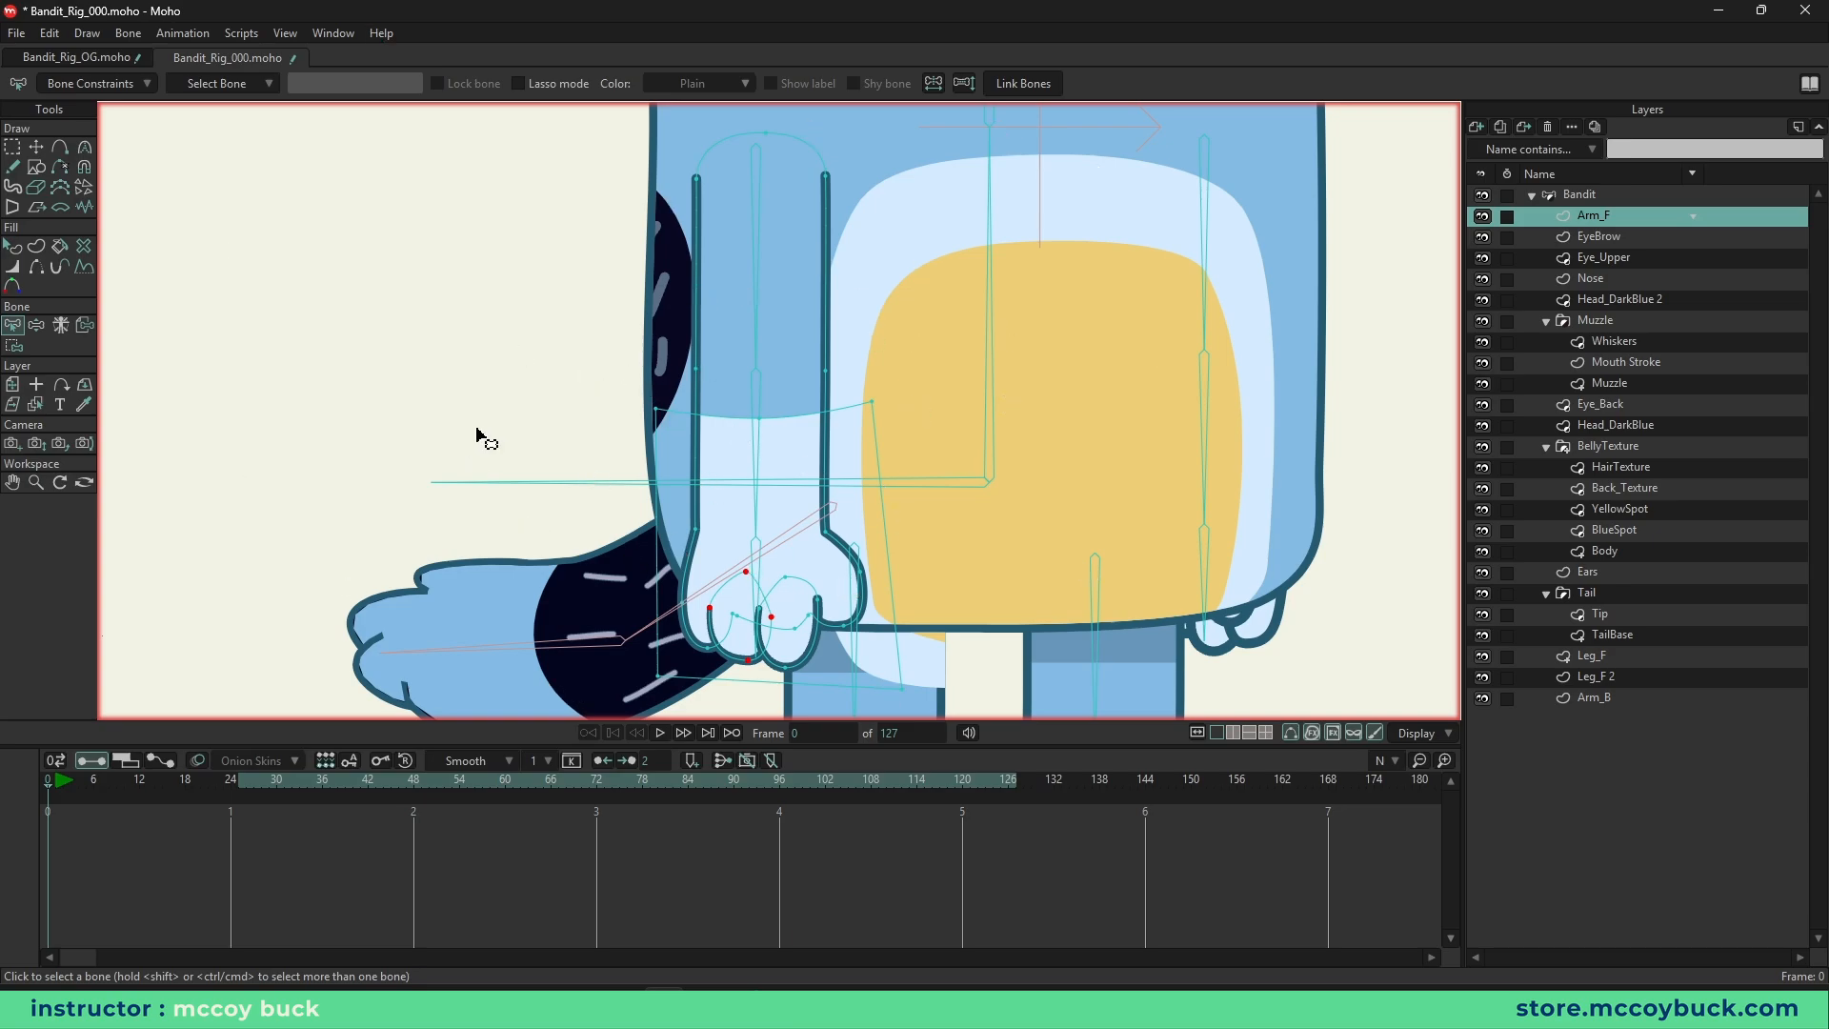
key("alt+Home")
- Pull the front arm's outline, finger shapes and light paw patch apart beside the body, and undo the moves
key("g")
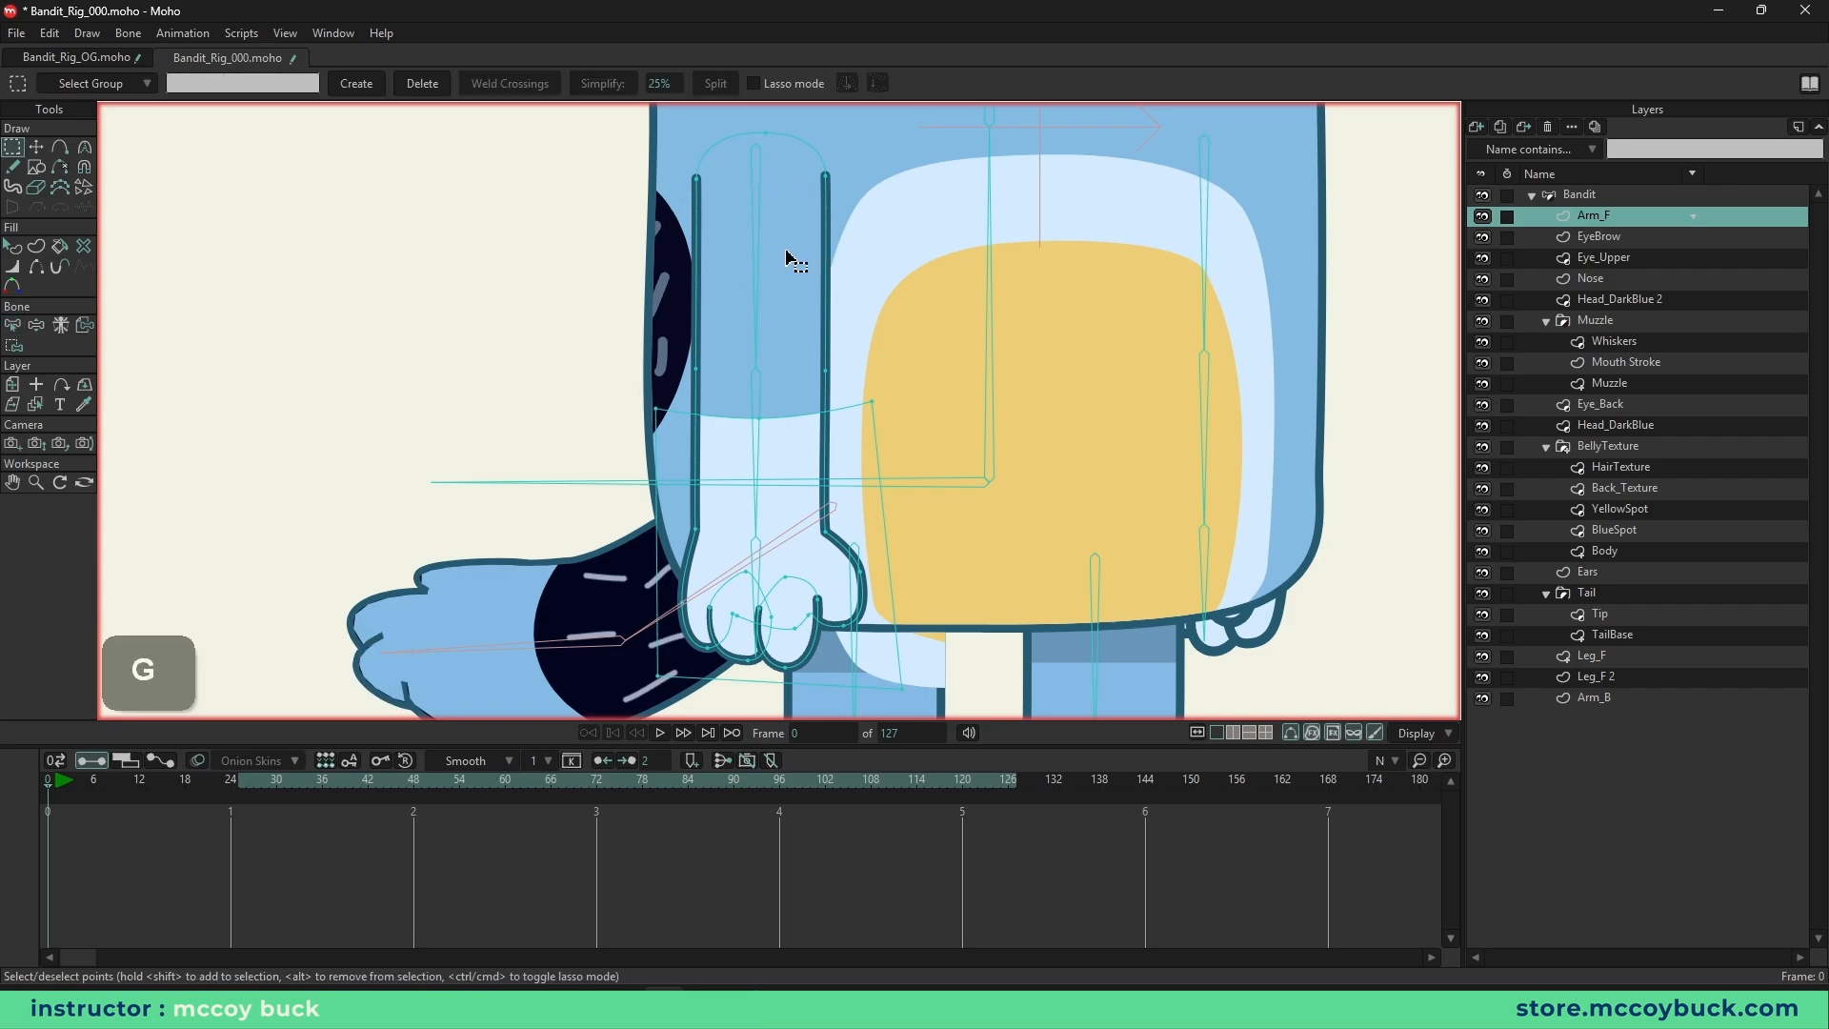
key("t")
left_click_drag(793, 259, 424, 262)
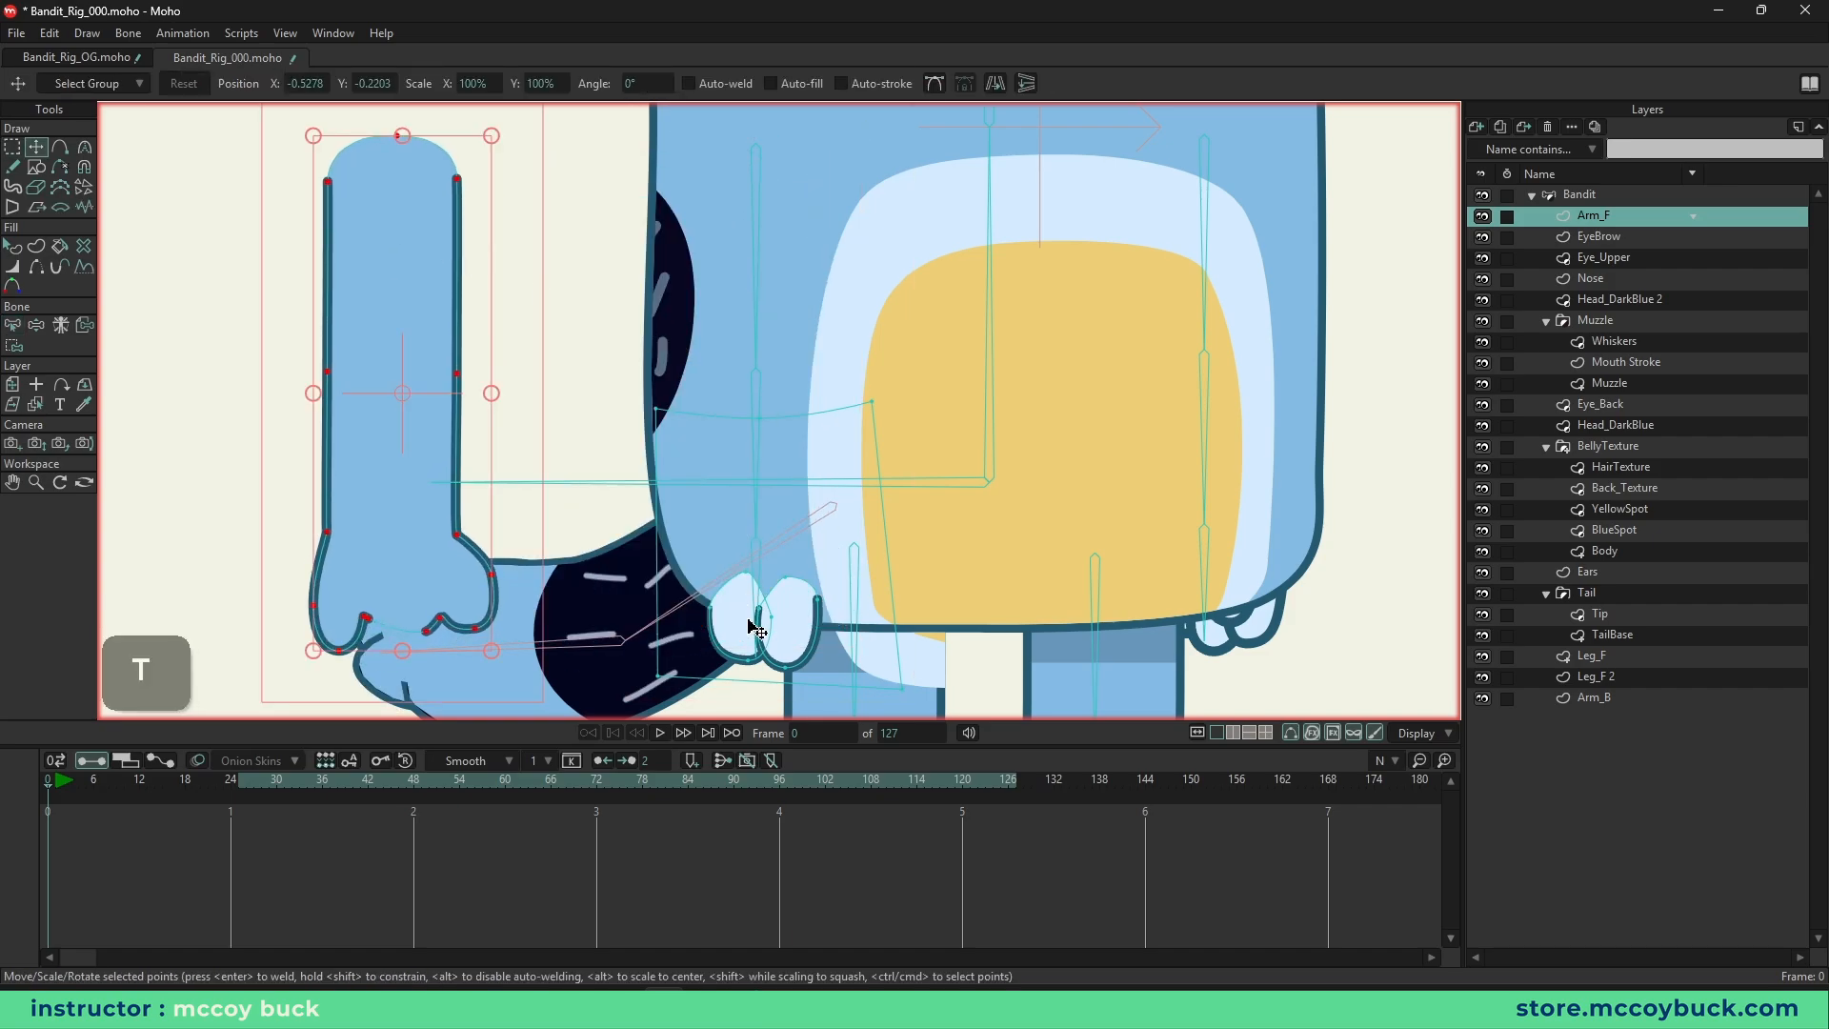
key("g")
left_click_drag(666, 543, 578, 444)
key("t")
key("g")
left_click(721, 417)
key("t")
left_click_drag(713, 411, 368, 404)
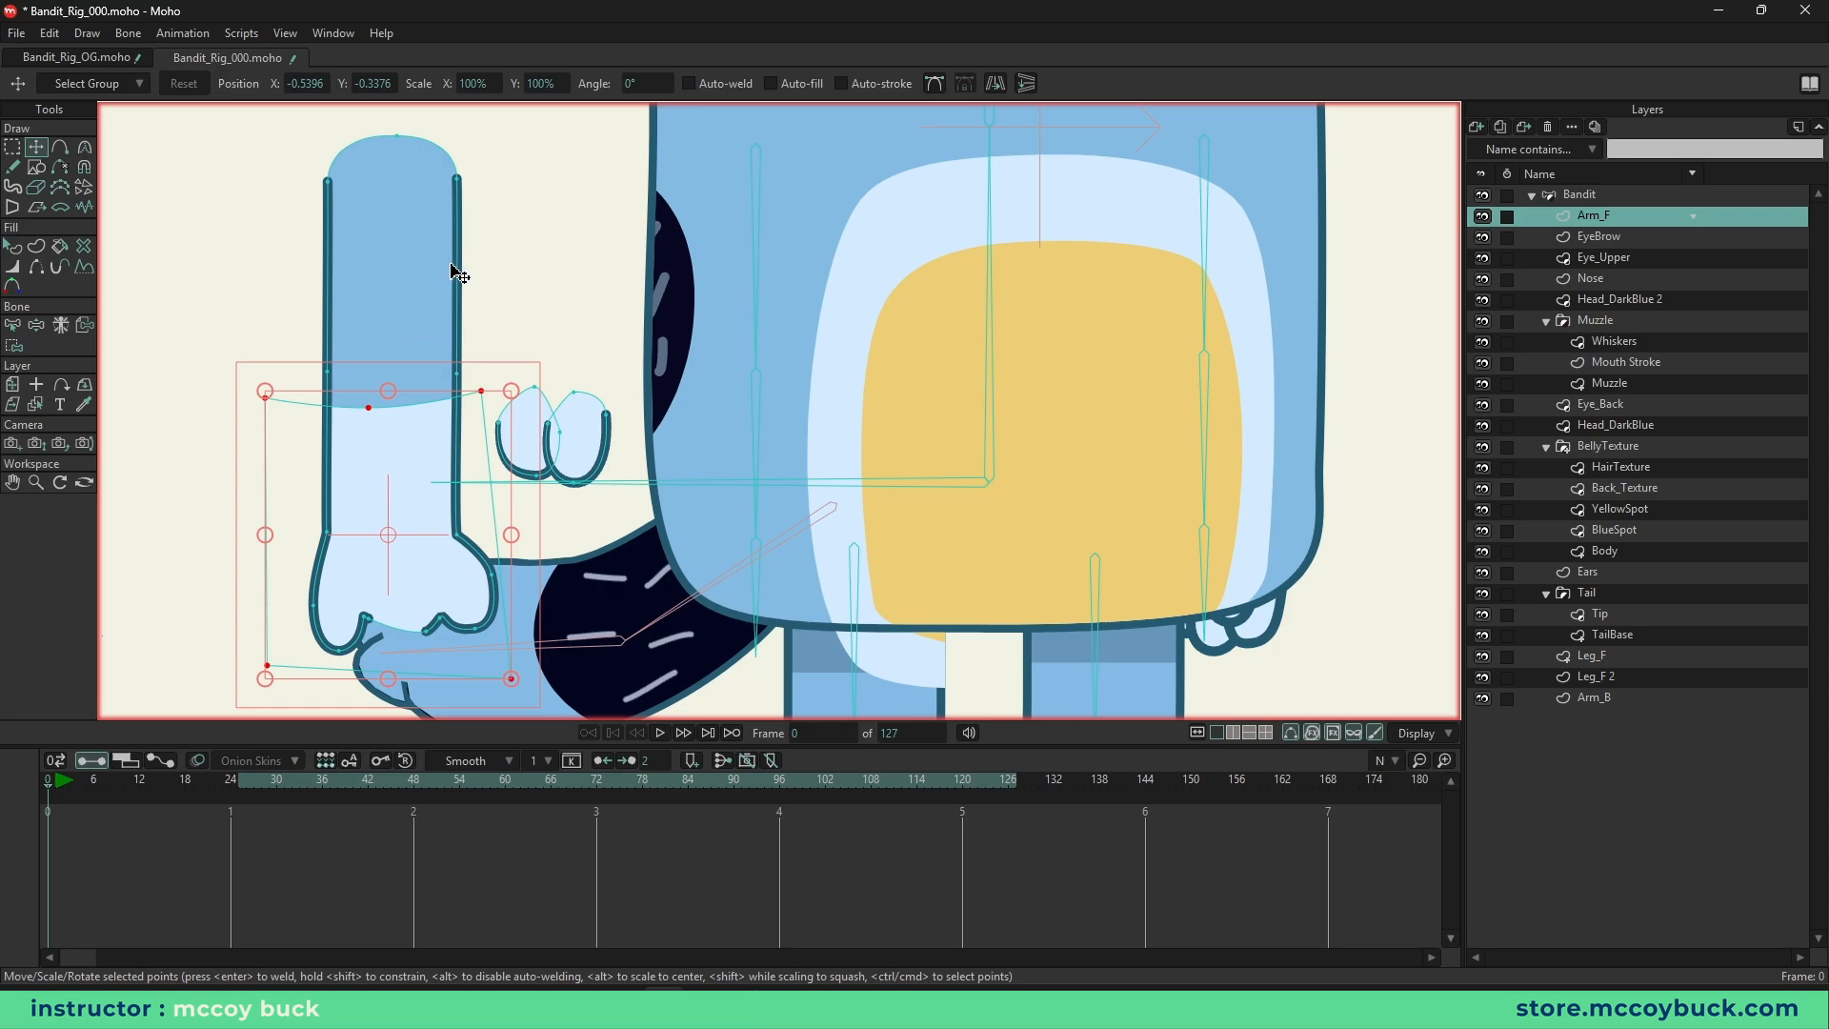
key("ctrl+z")
key("ctrl+z")
- Select the light paw patch over the arm shape and try its subtract, add and normal combine modes
key("q")
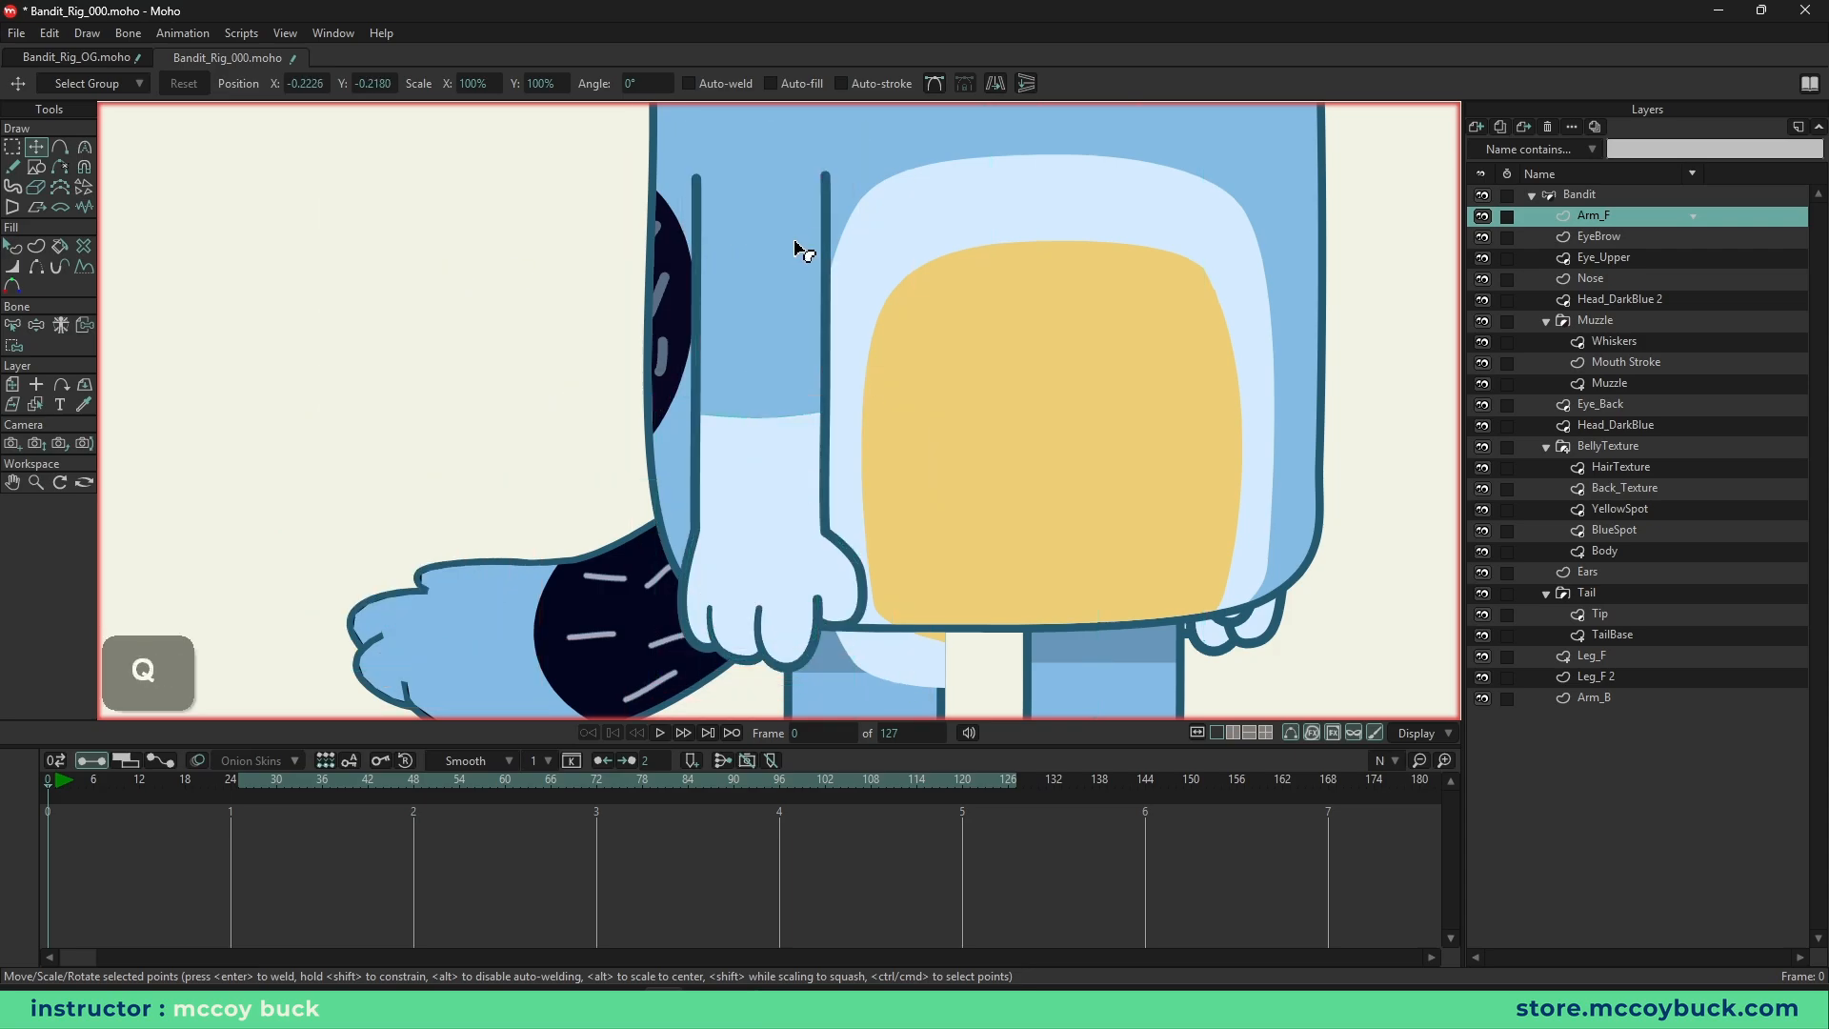
left_click(797, 250)
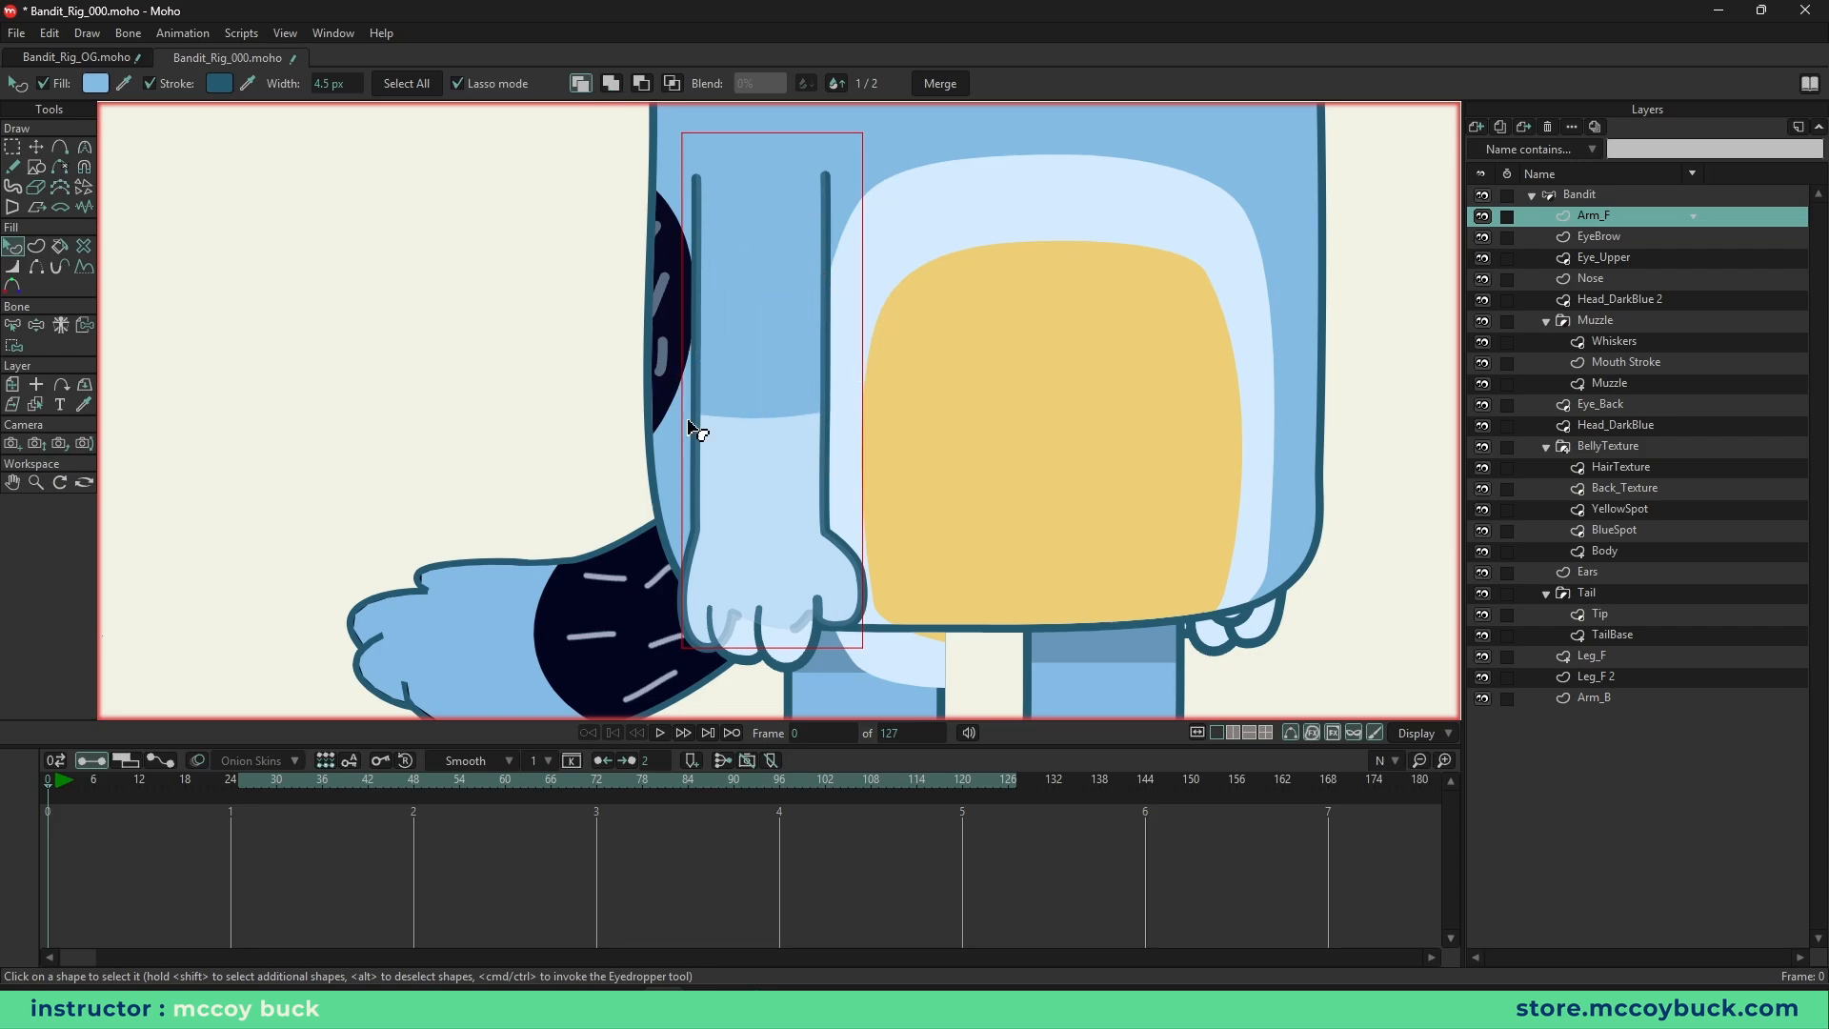
left_click(789, 470)
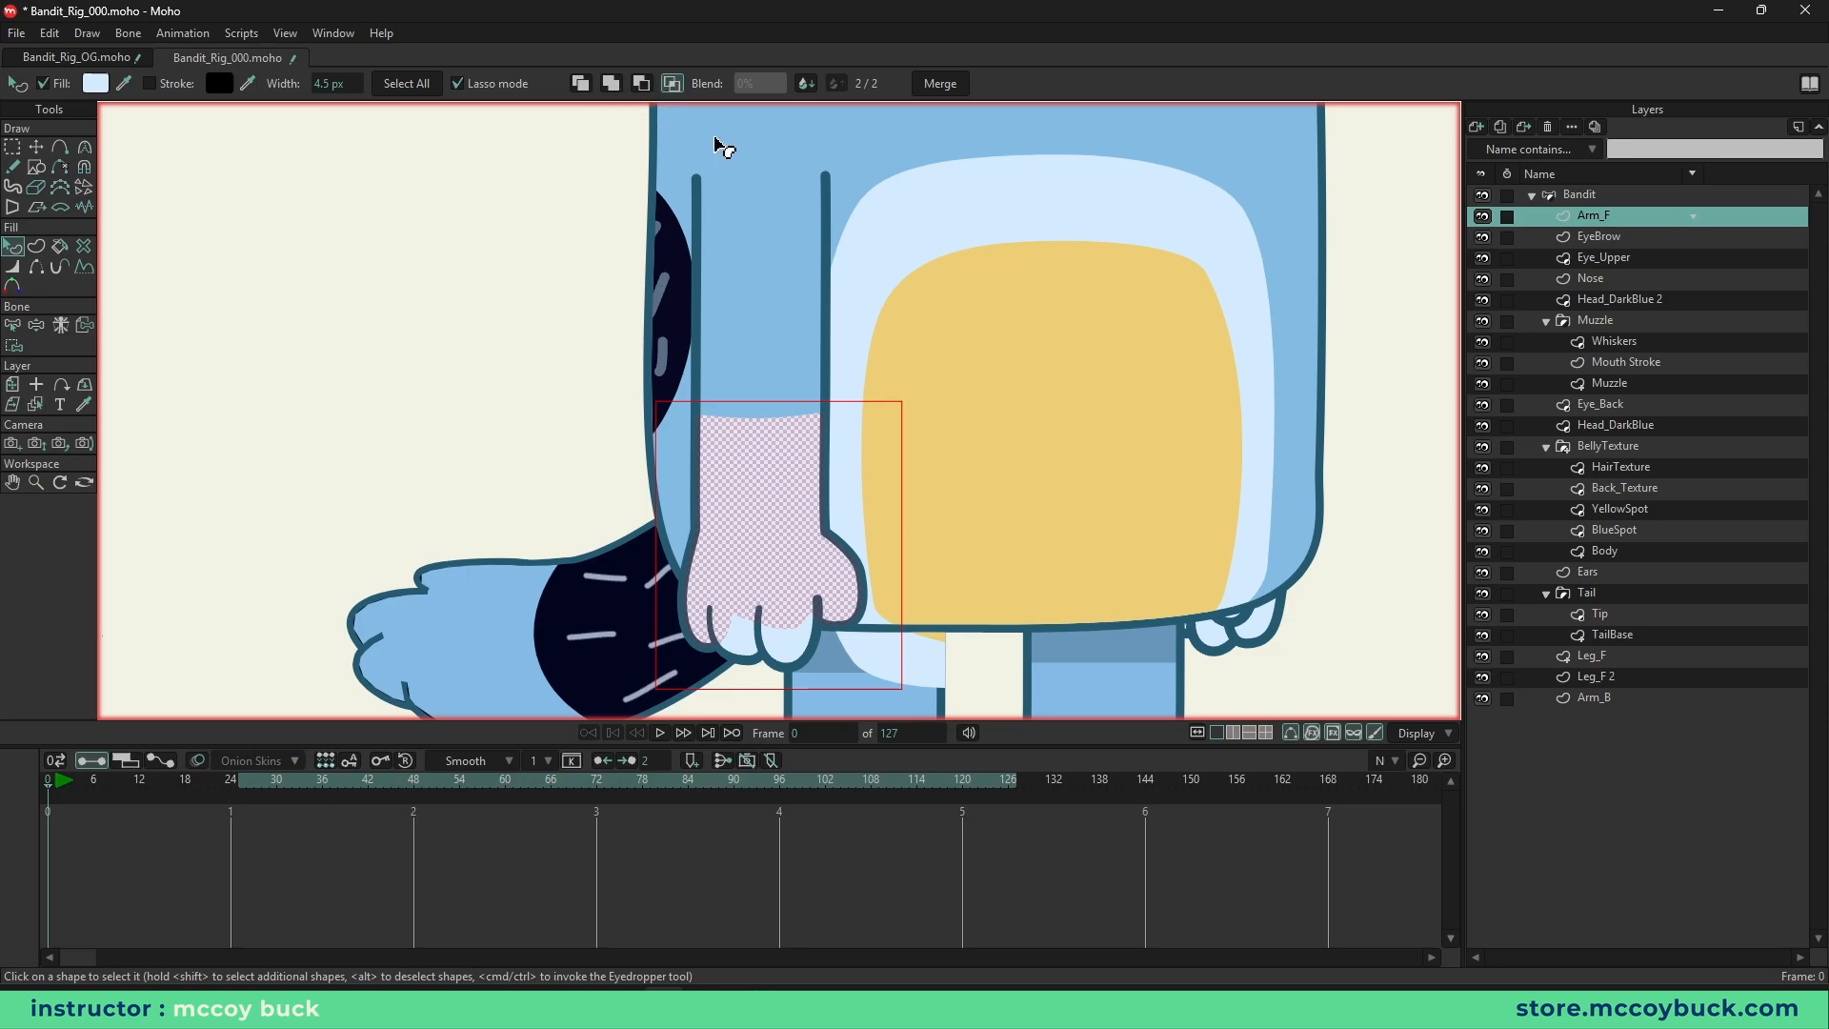
left_click(642, 86)
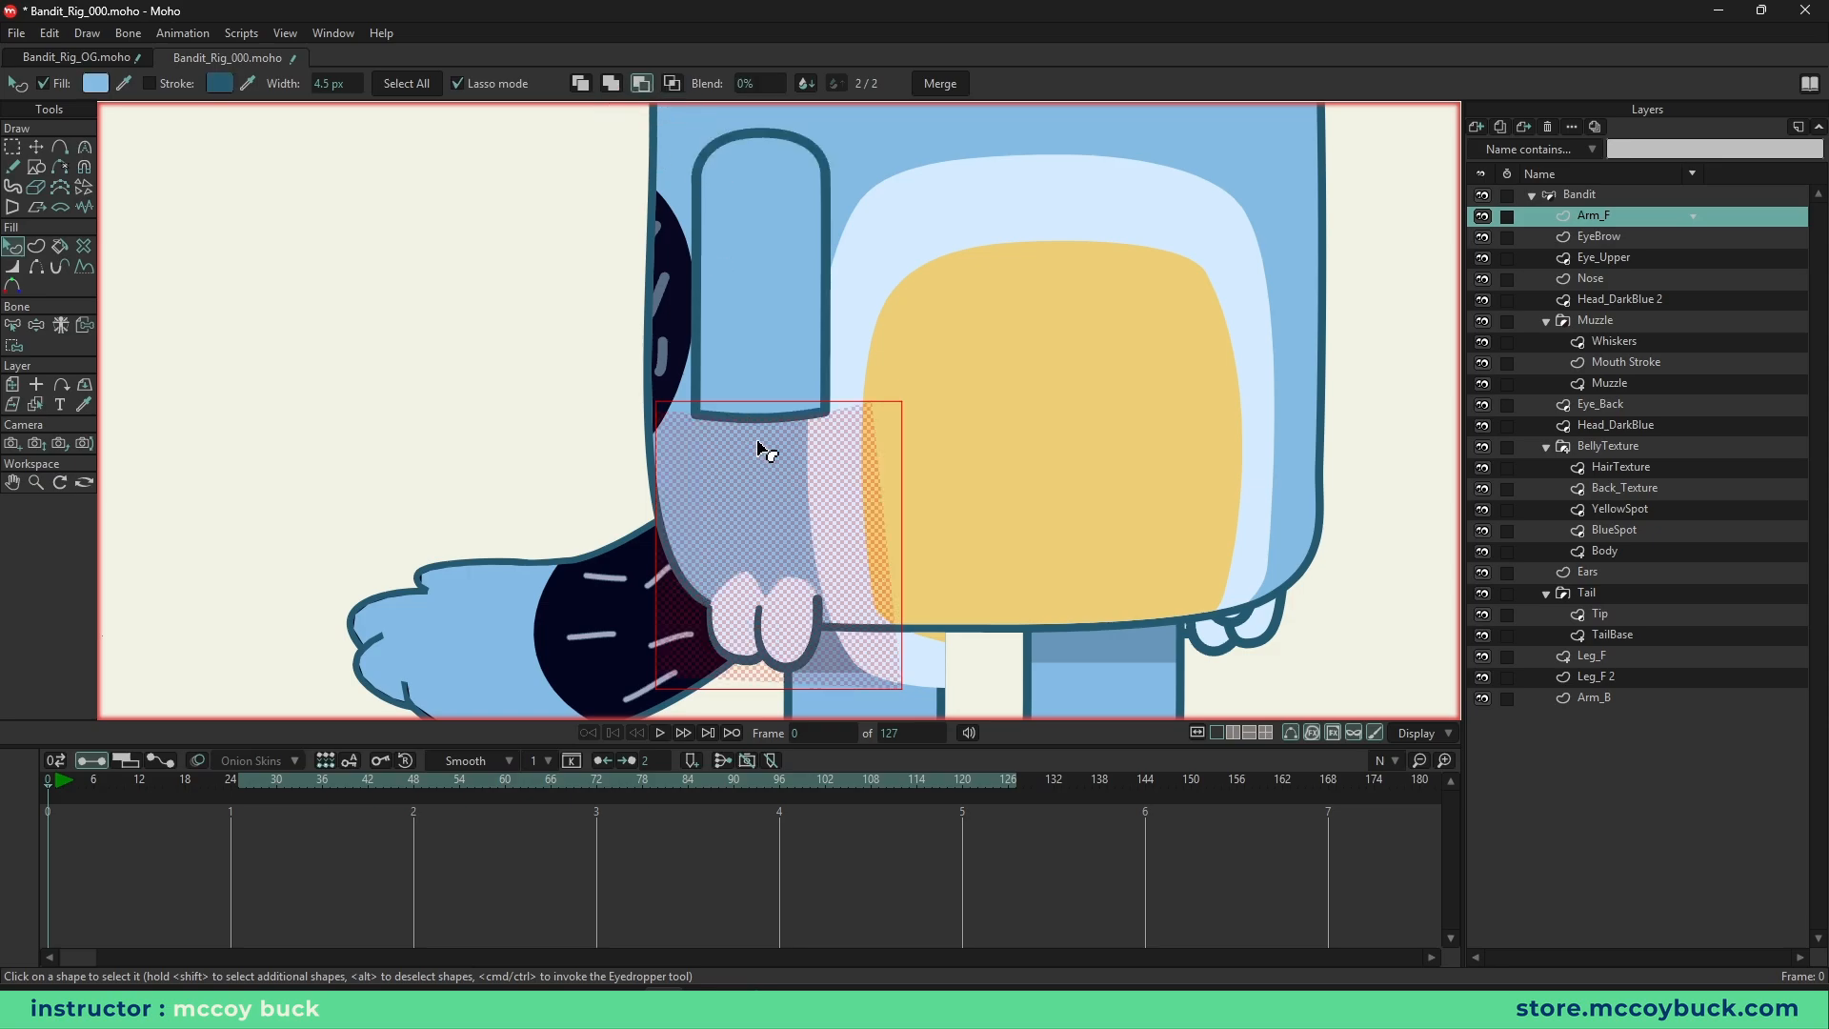
left_click(611, 83)
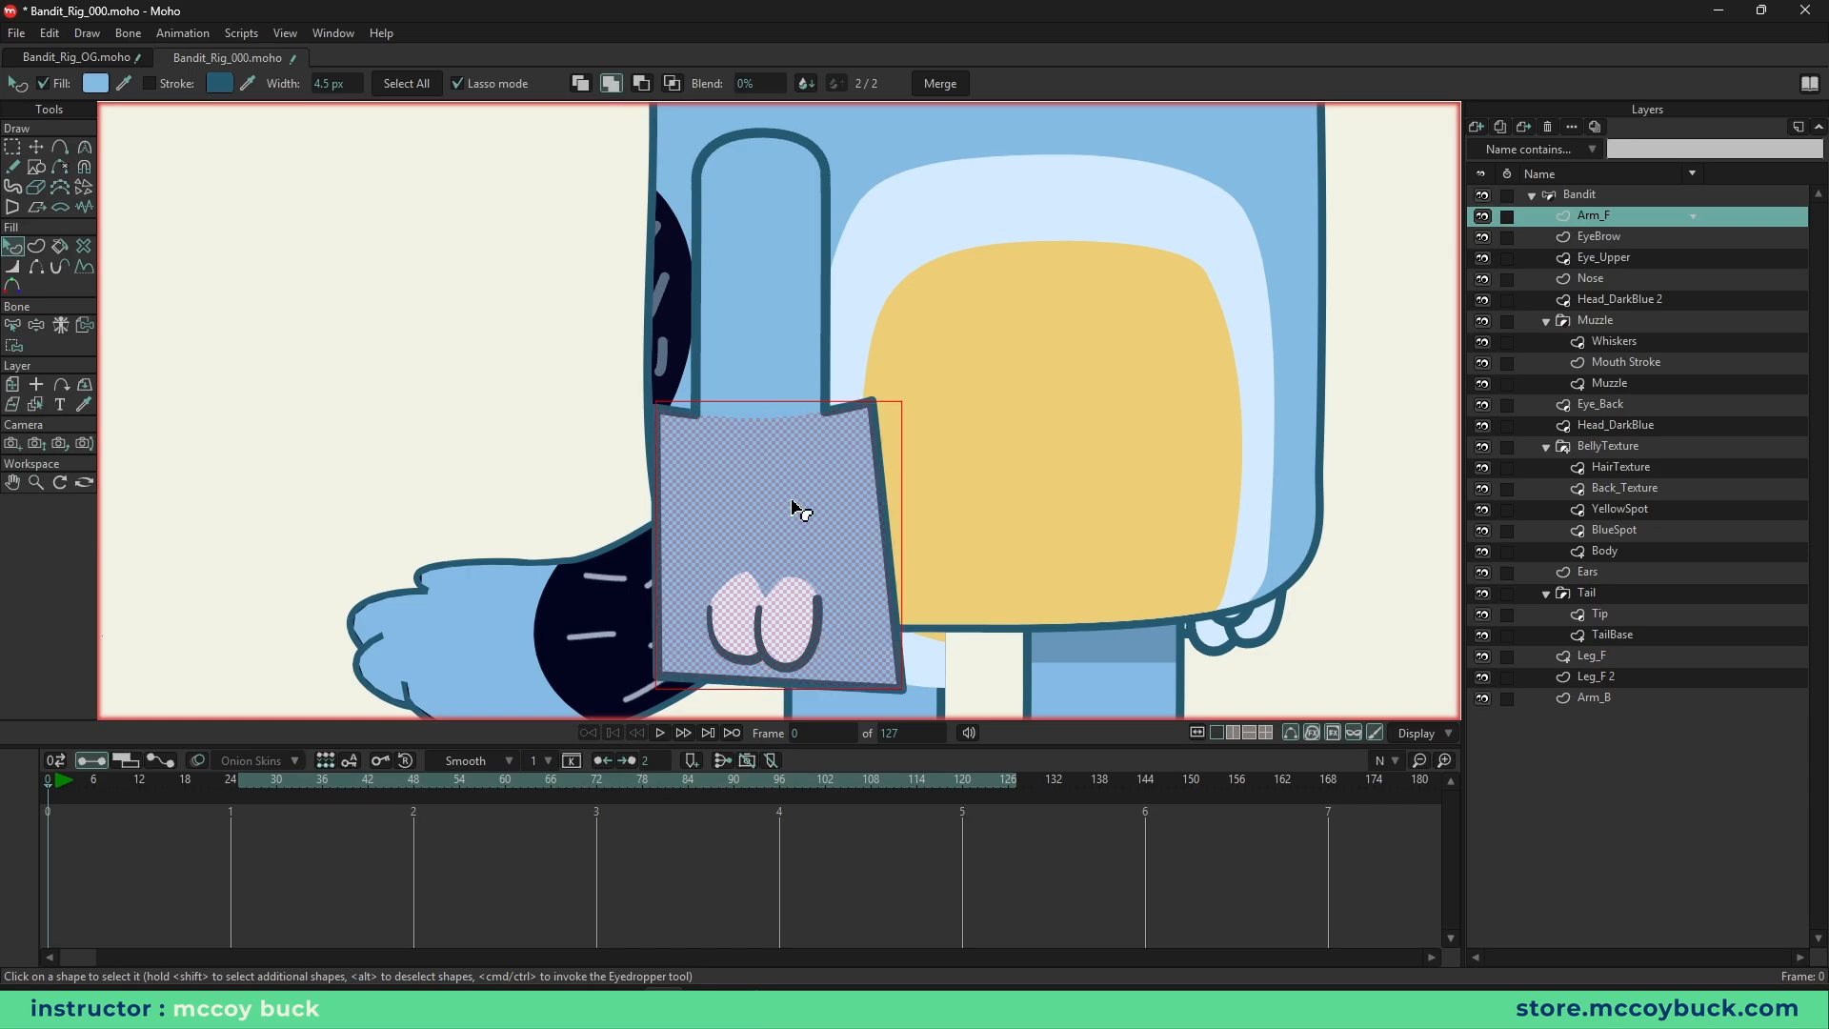
left_click(580, 84)
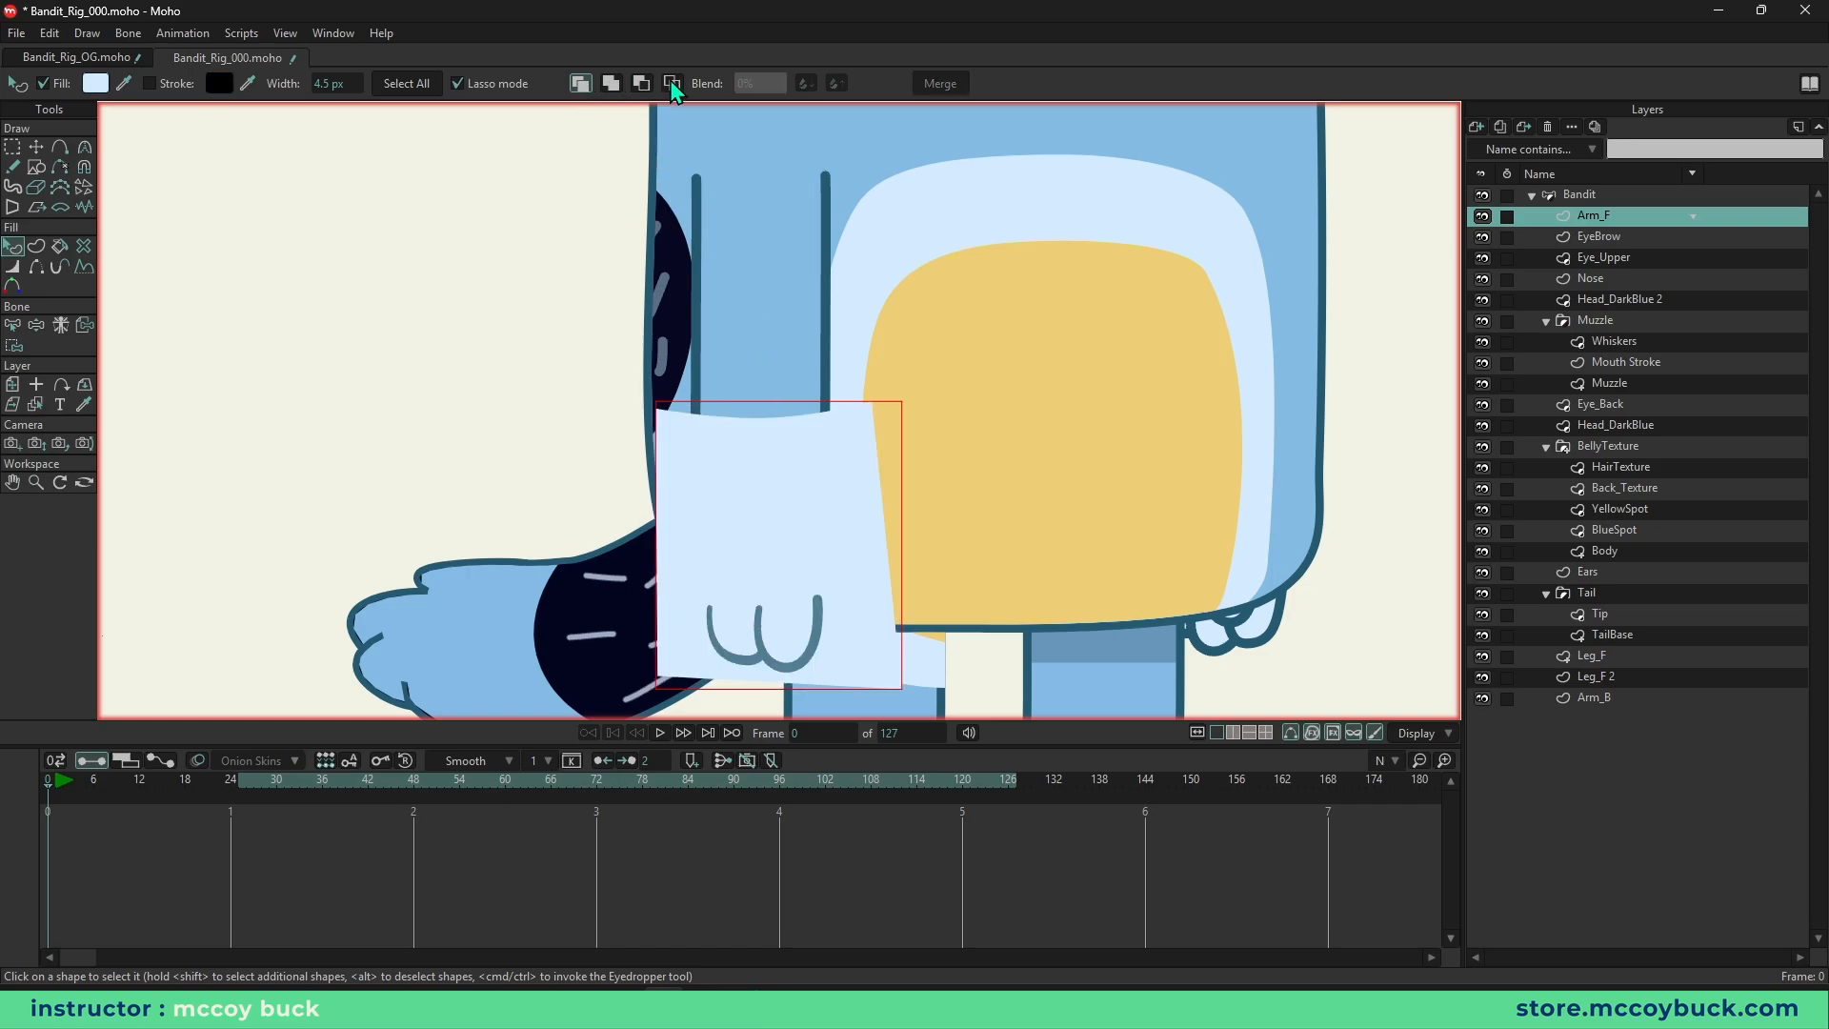
- Restore the paw patch's intersect mode, try shifting its points across the arm, and put them back
key("g")
key("t")
left_click_drag(798, 475, 858, 382)
key("g")
key("q")
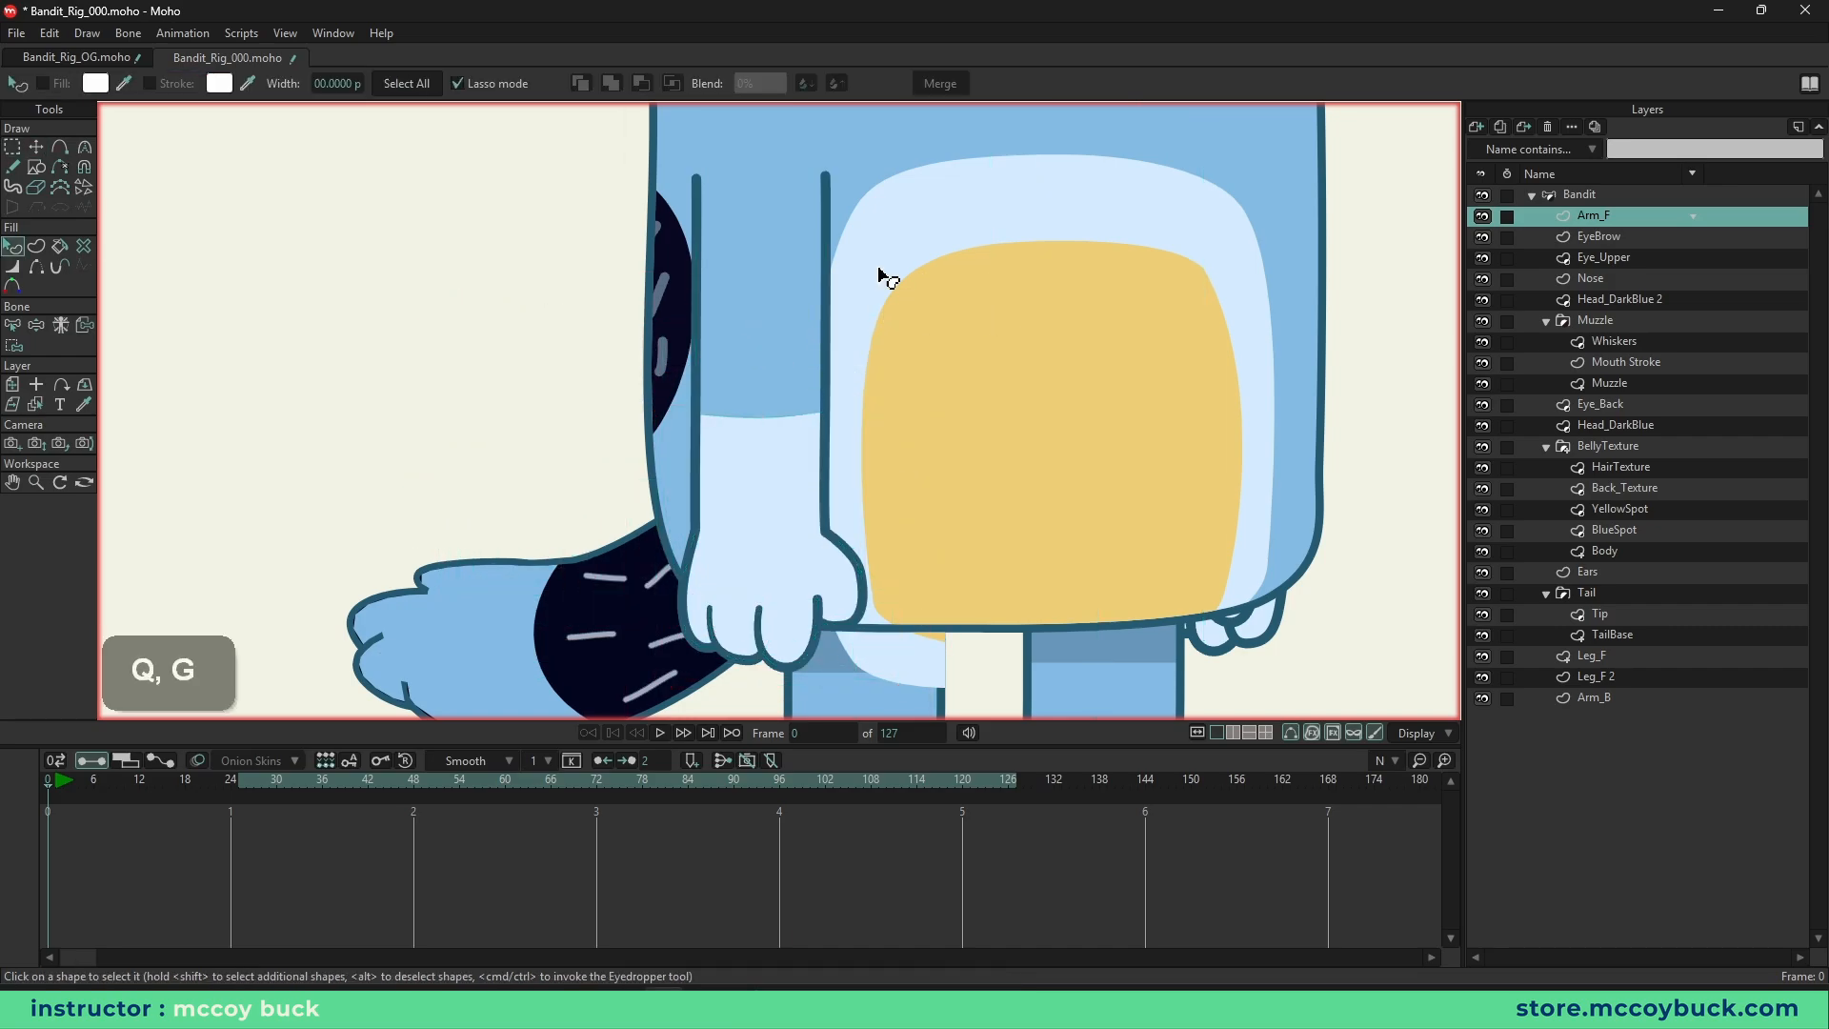
- Isolate the Arm_B layer to show the back arm on its own
scroll(943, 265, "down", 2)
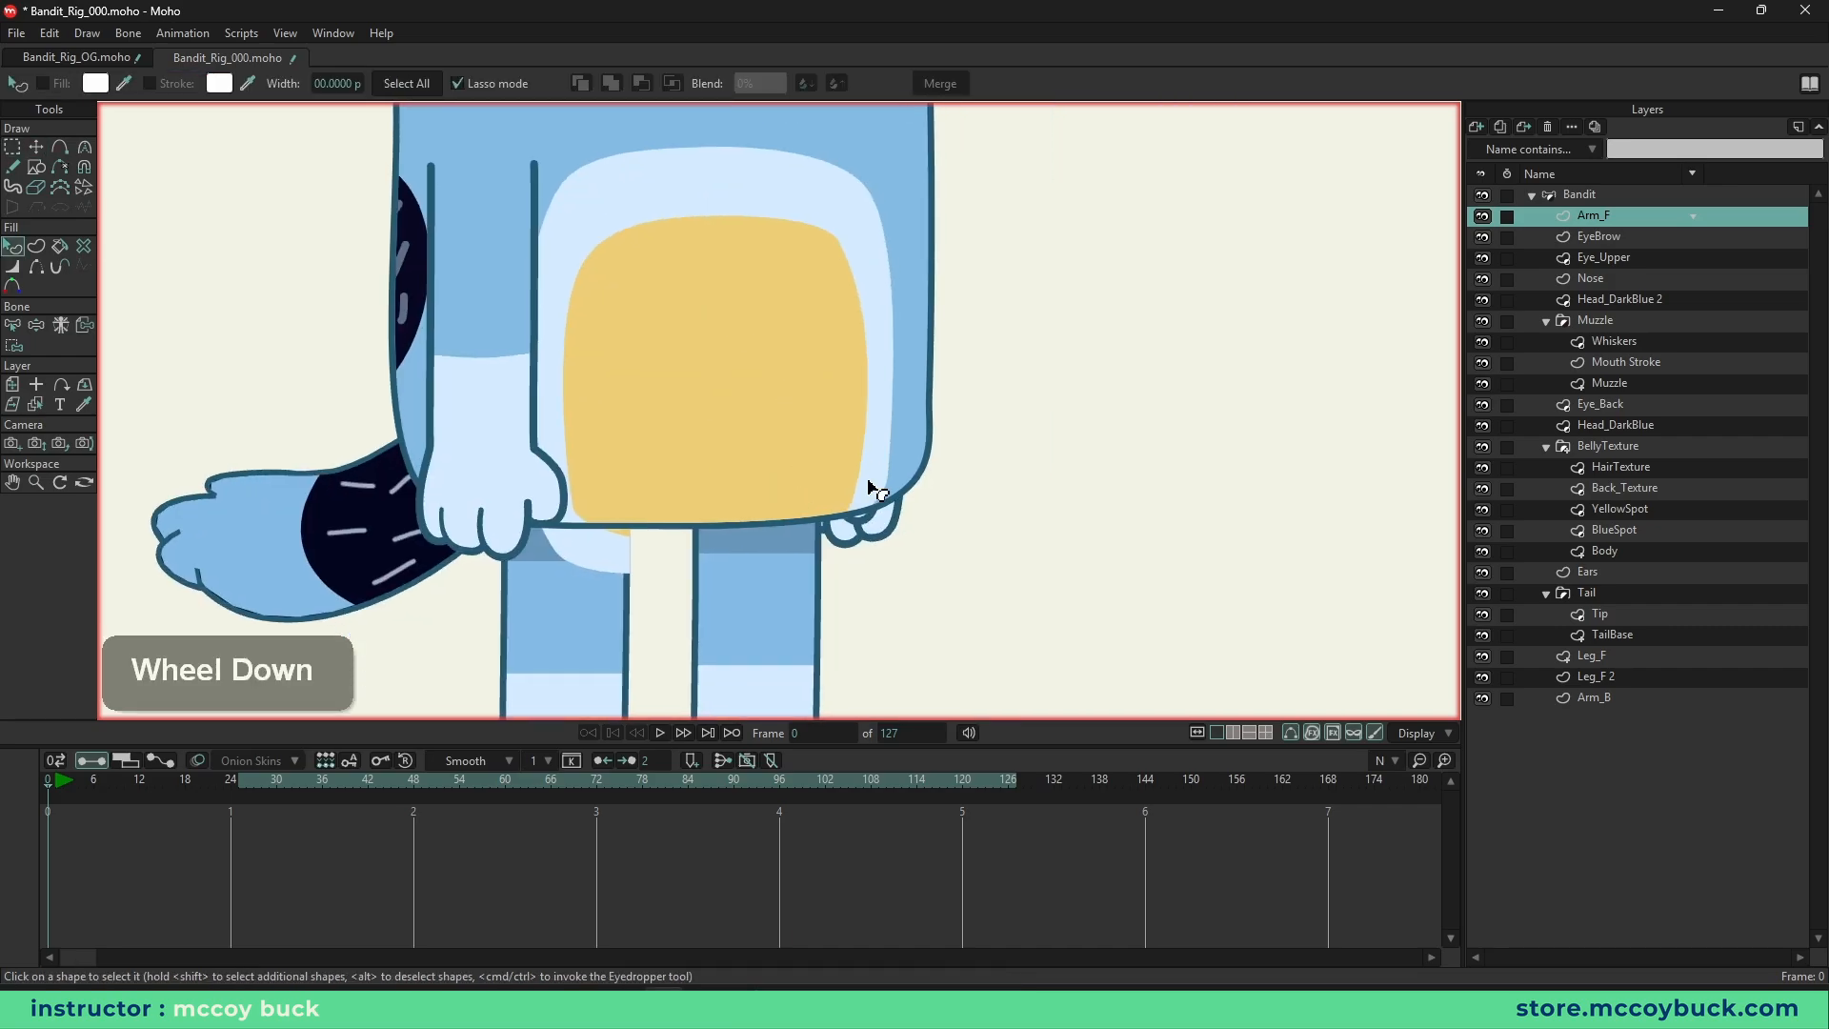
right_click(886, 533, "alt")
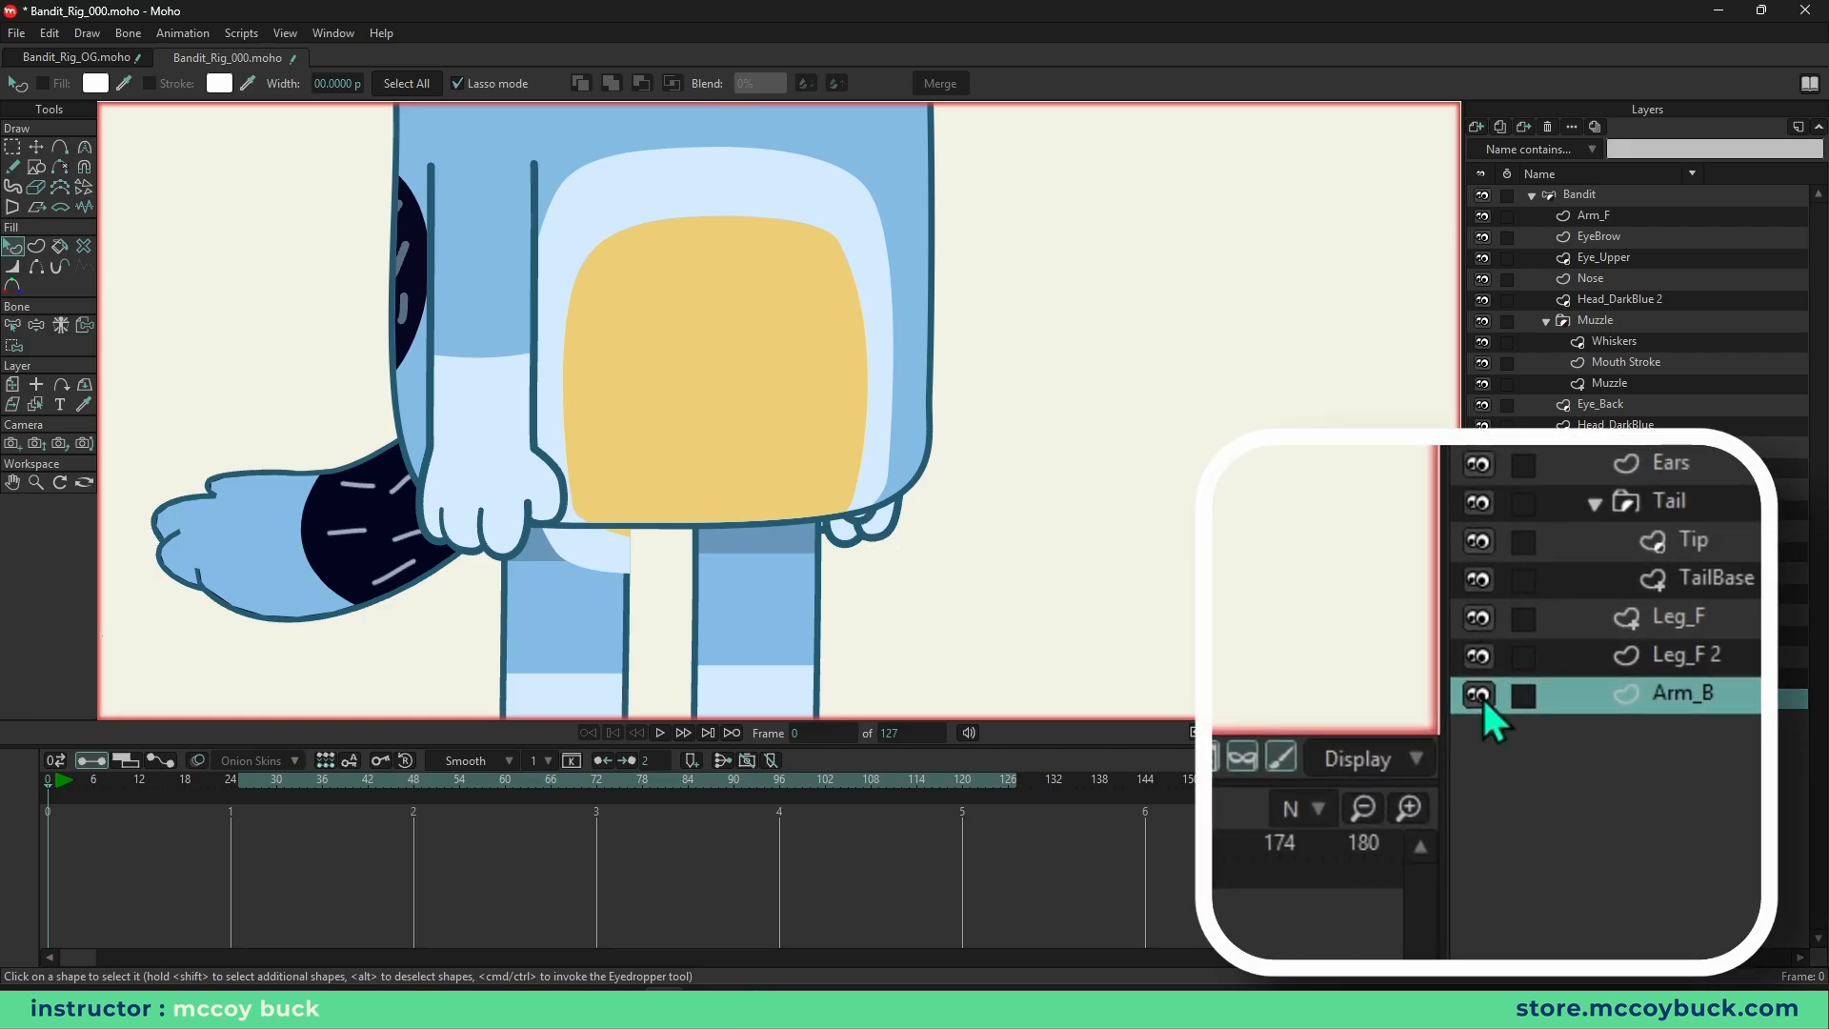
left_click(1482, 695, "alt")
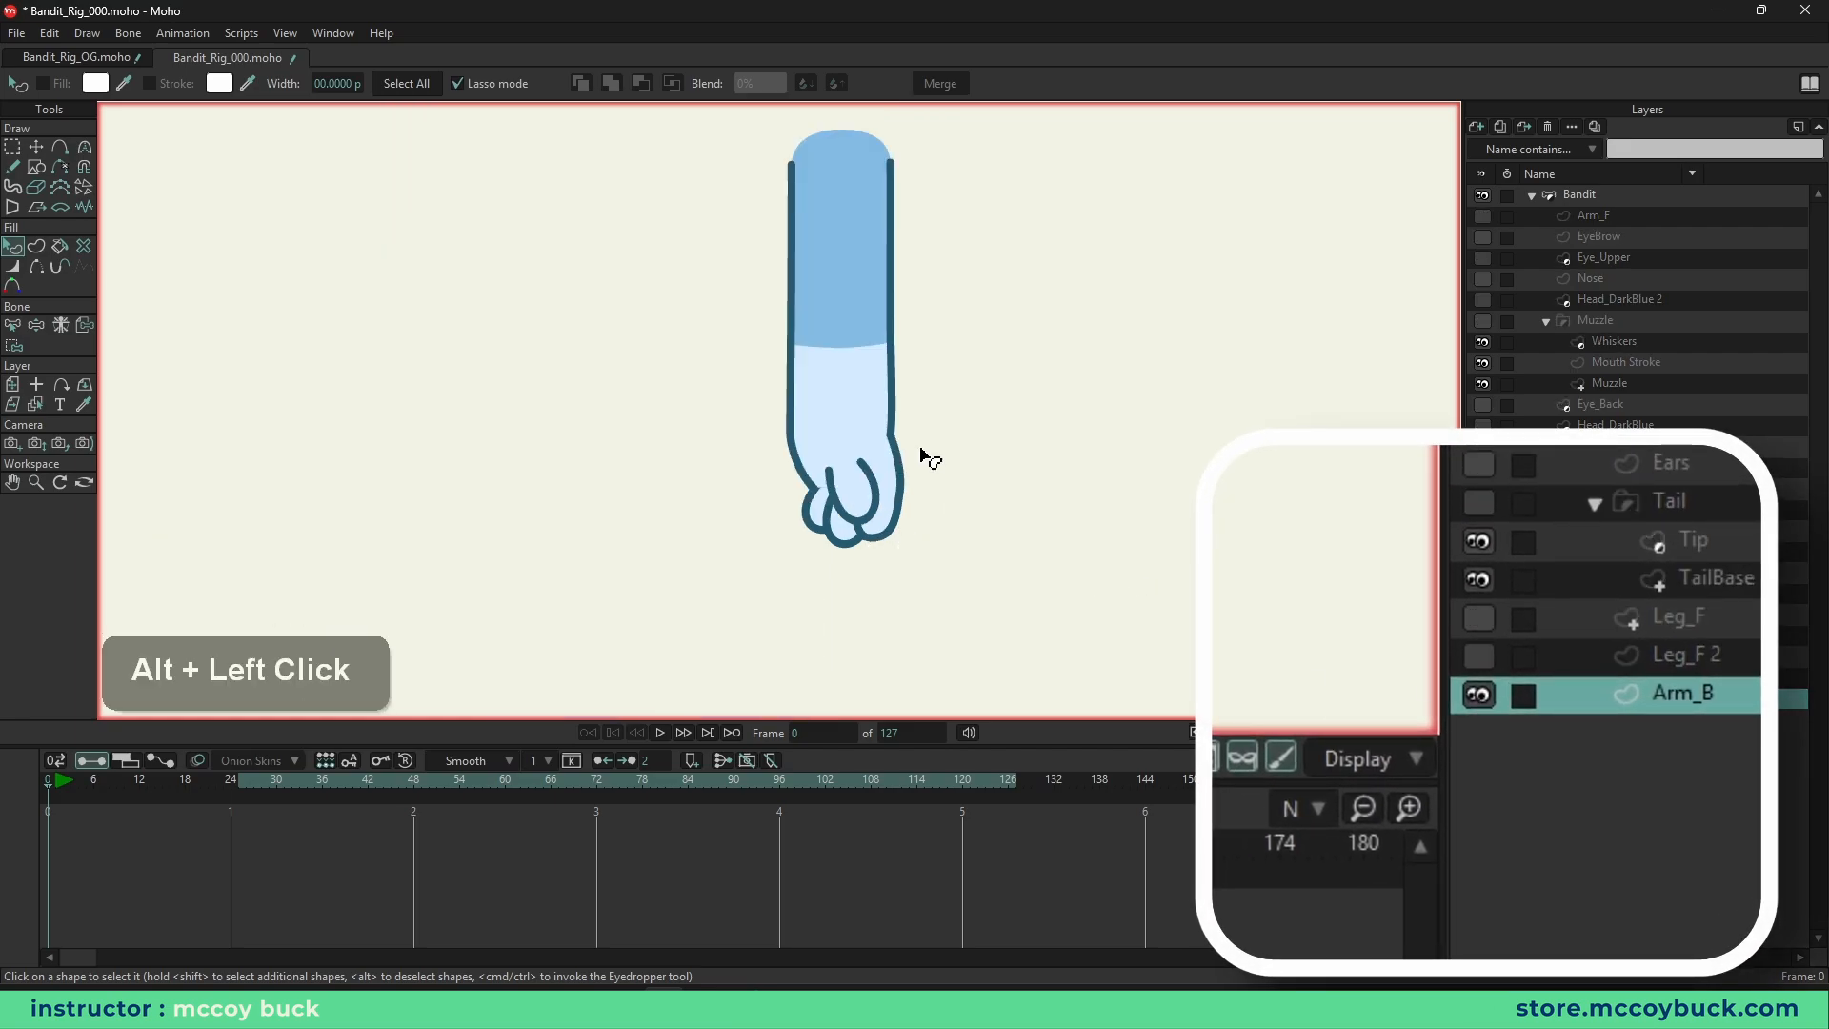
- Try moving the isolated back arm's points in the Arm_B layer, and undo the move
scroll(1123, 359, "down", 1)
left_click_drag(981, 440, 987, 525)
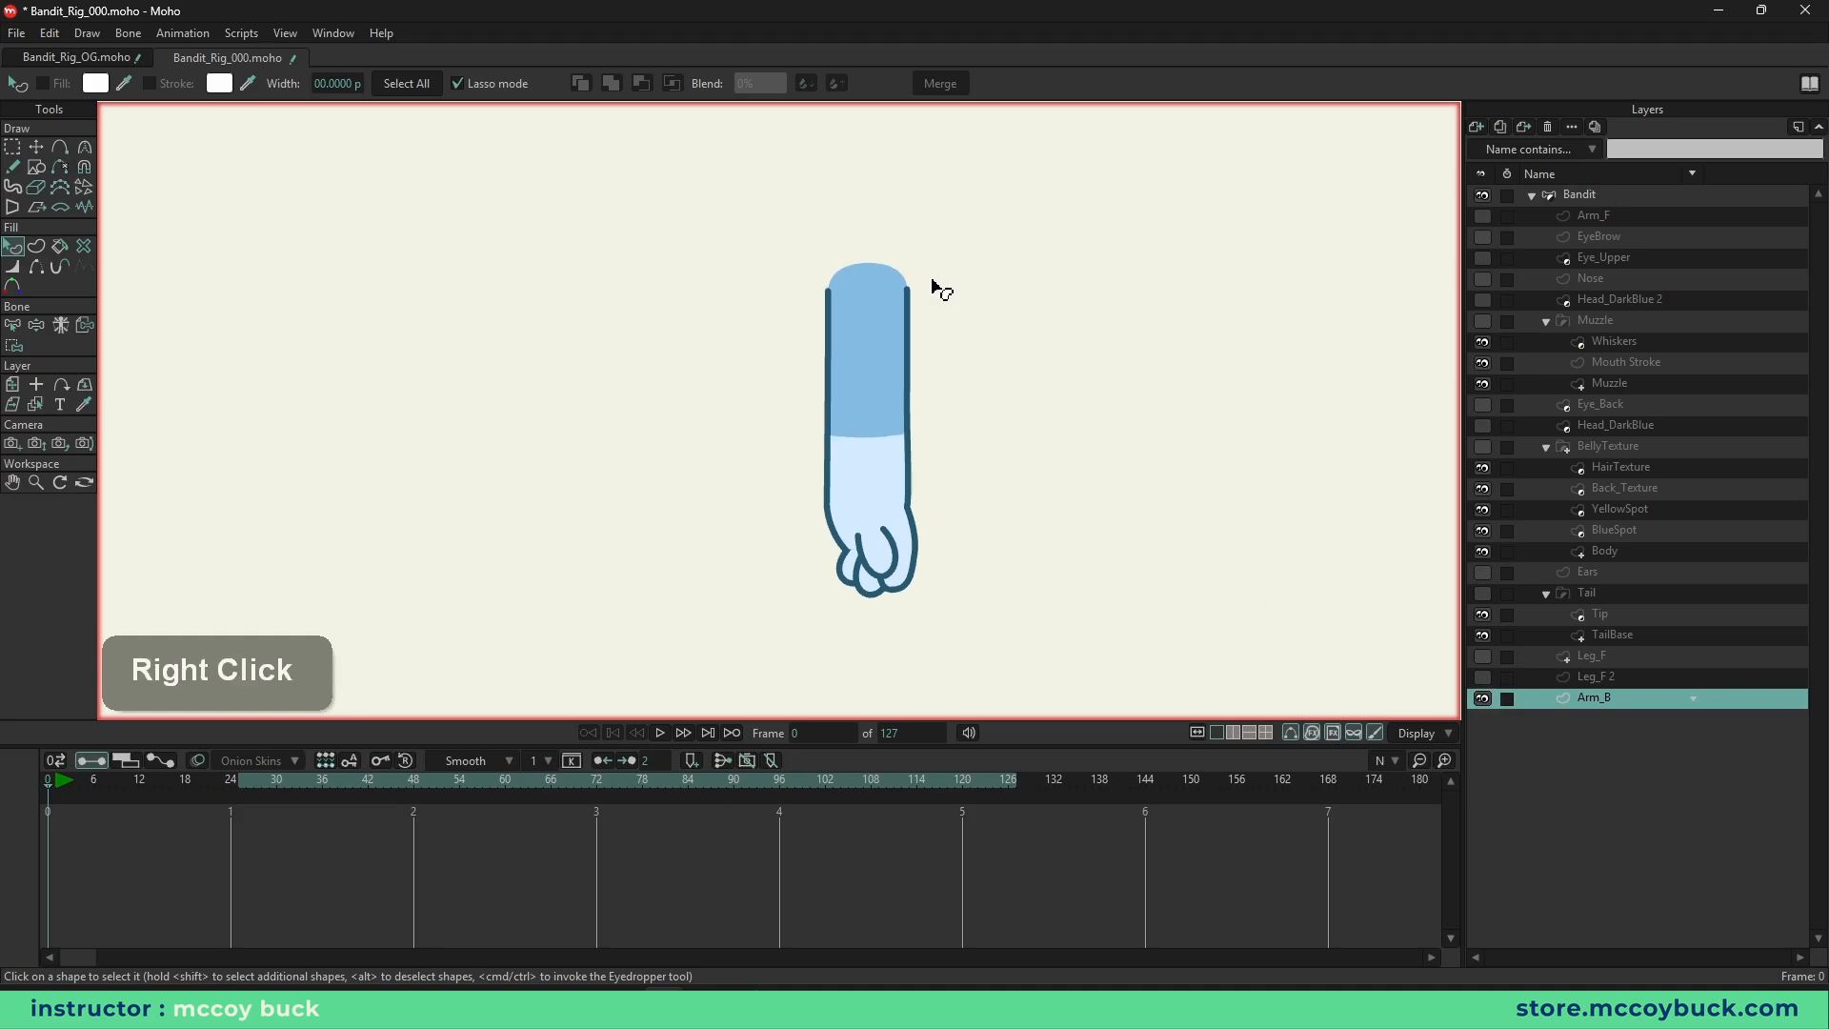
scroll(867, 486, "up", 2)
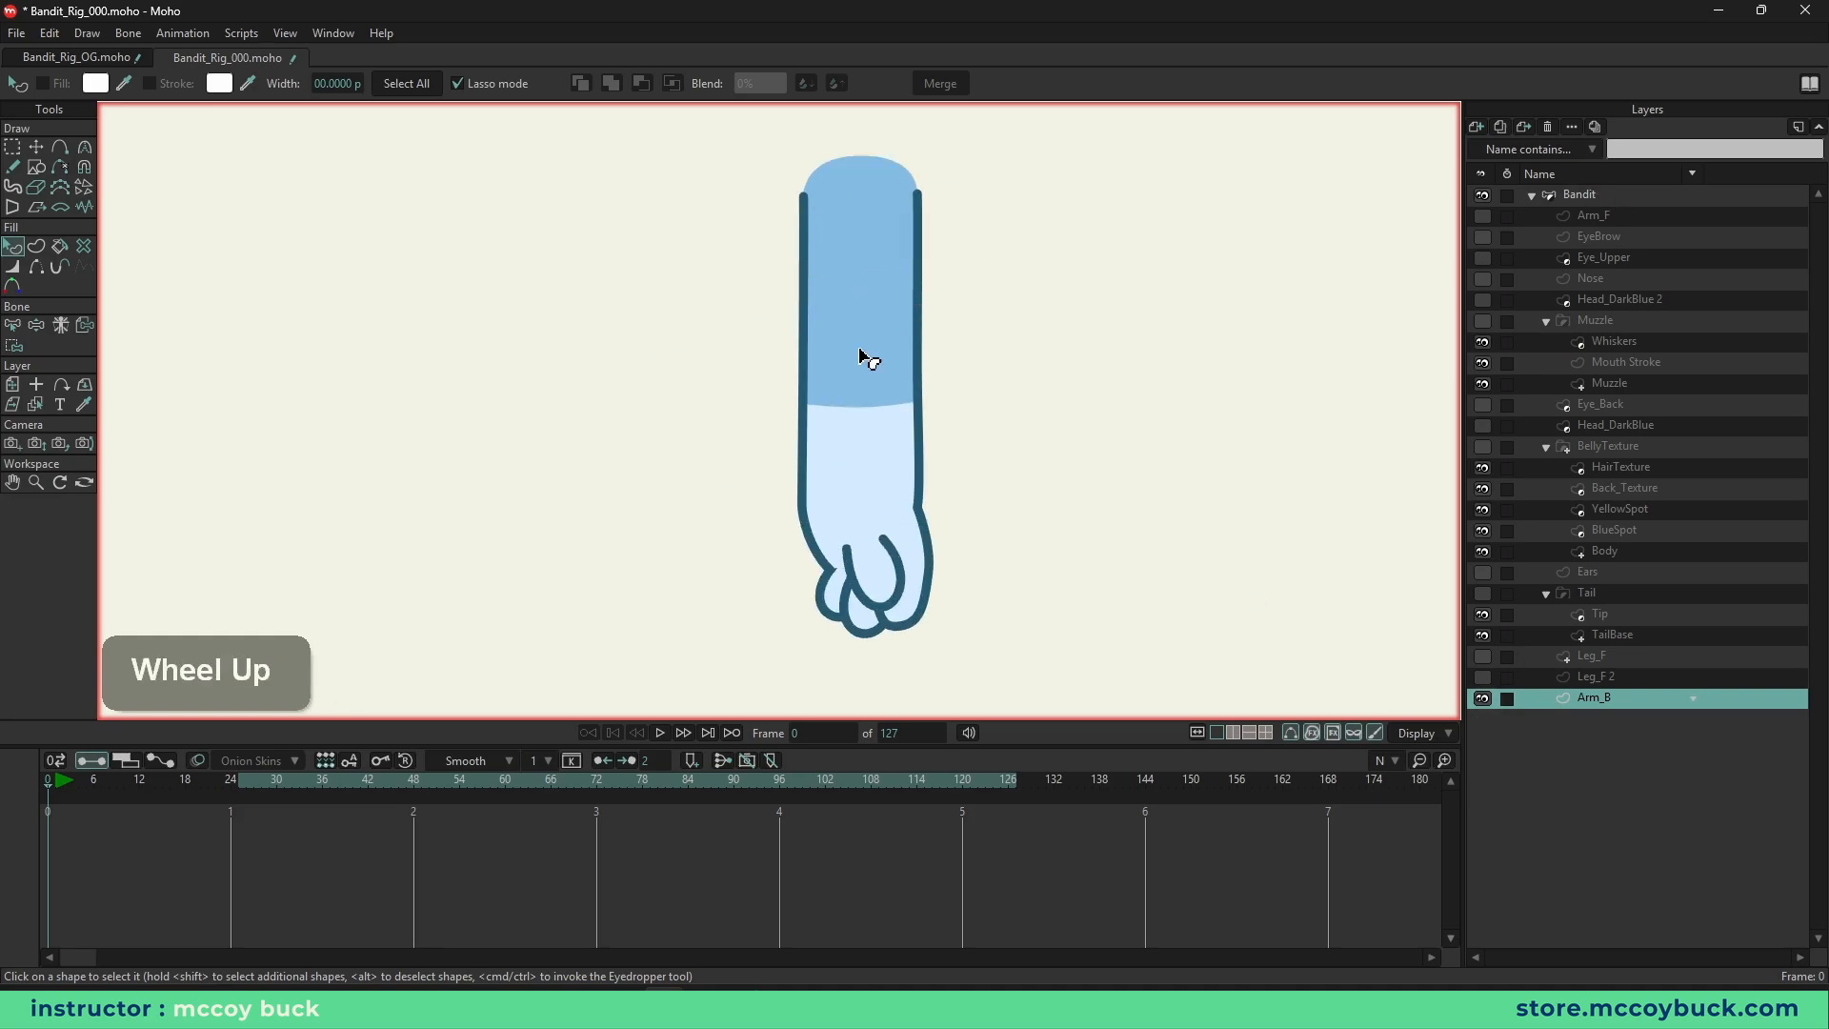
right_click(854, 310, "alt")
key("g")
key("t")
left_click_drag(882, 306, 956, 248)
key("ctrl+z")
key("g")
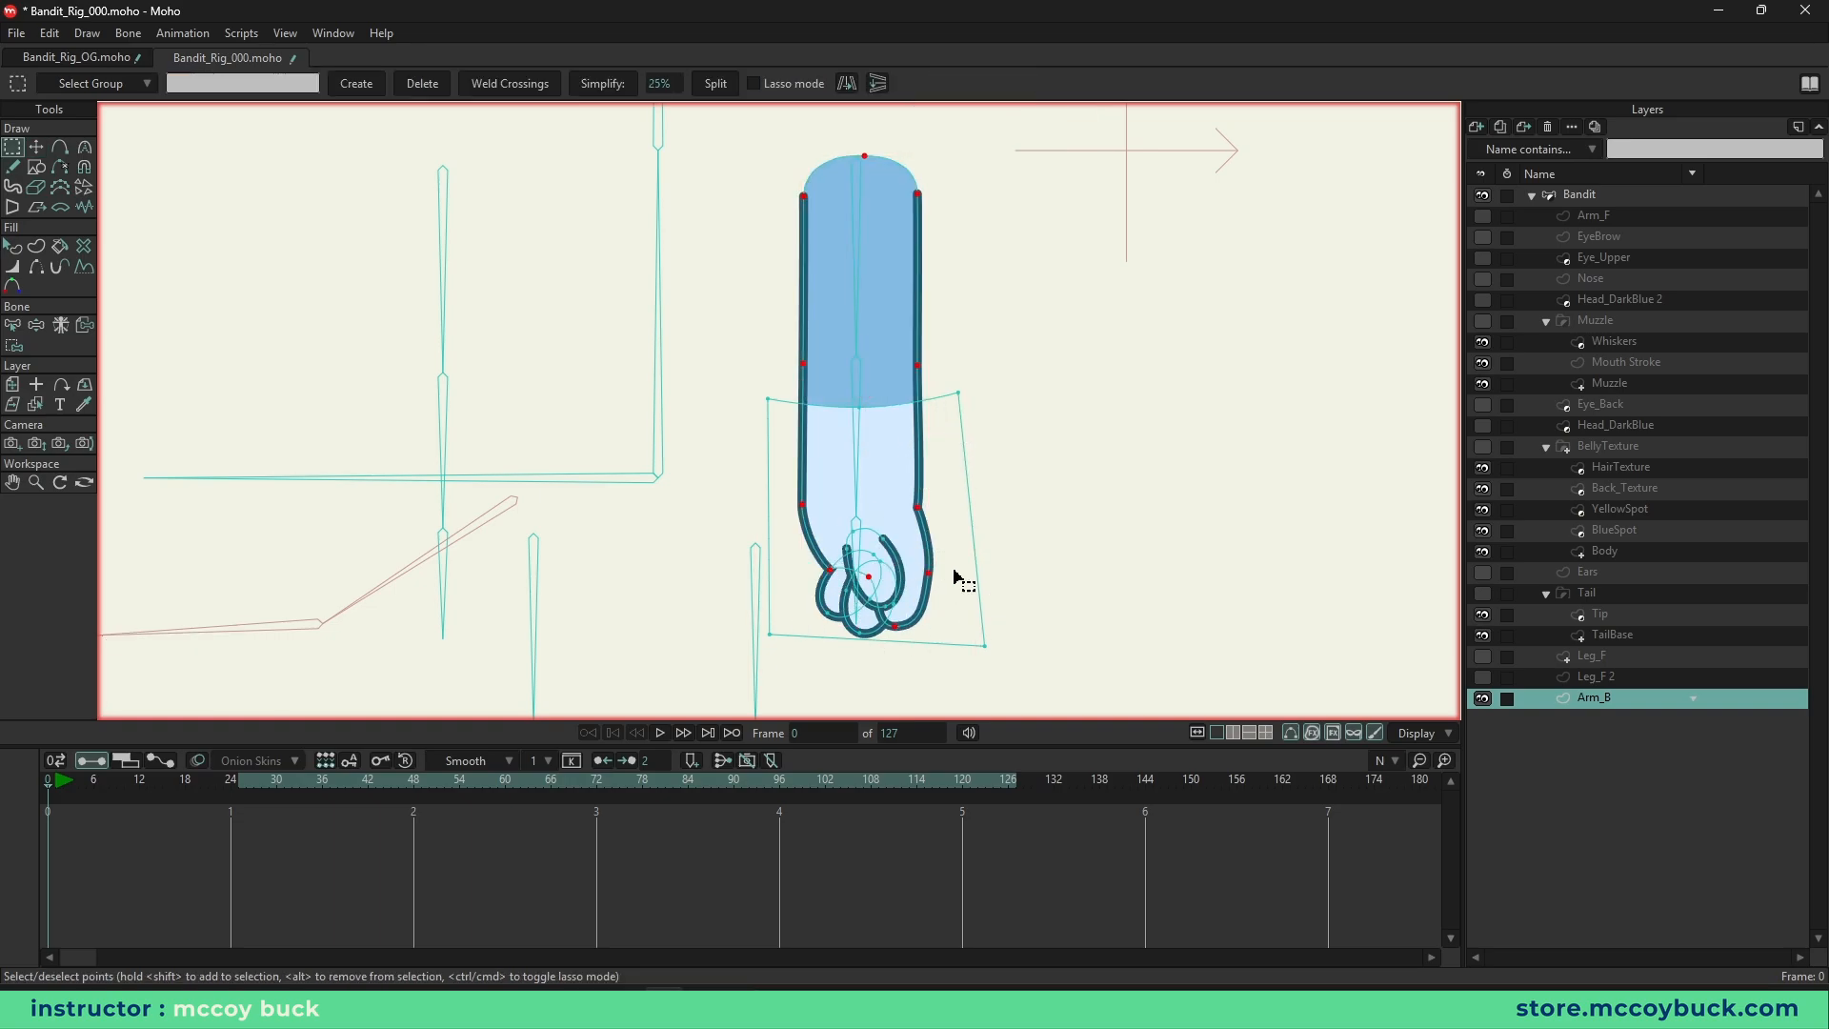
- Turn off the Arm_B isolation to show all of the Bandit layers, and bring the whole character into view
left_click(1483, 698, "alt")
scroll(907, 419, "down", 2)
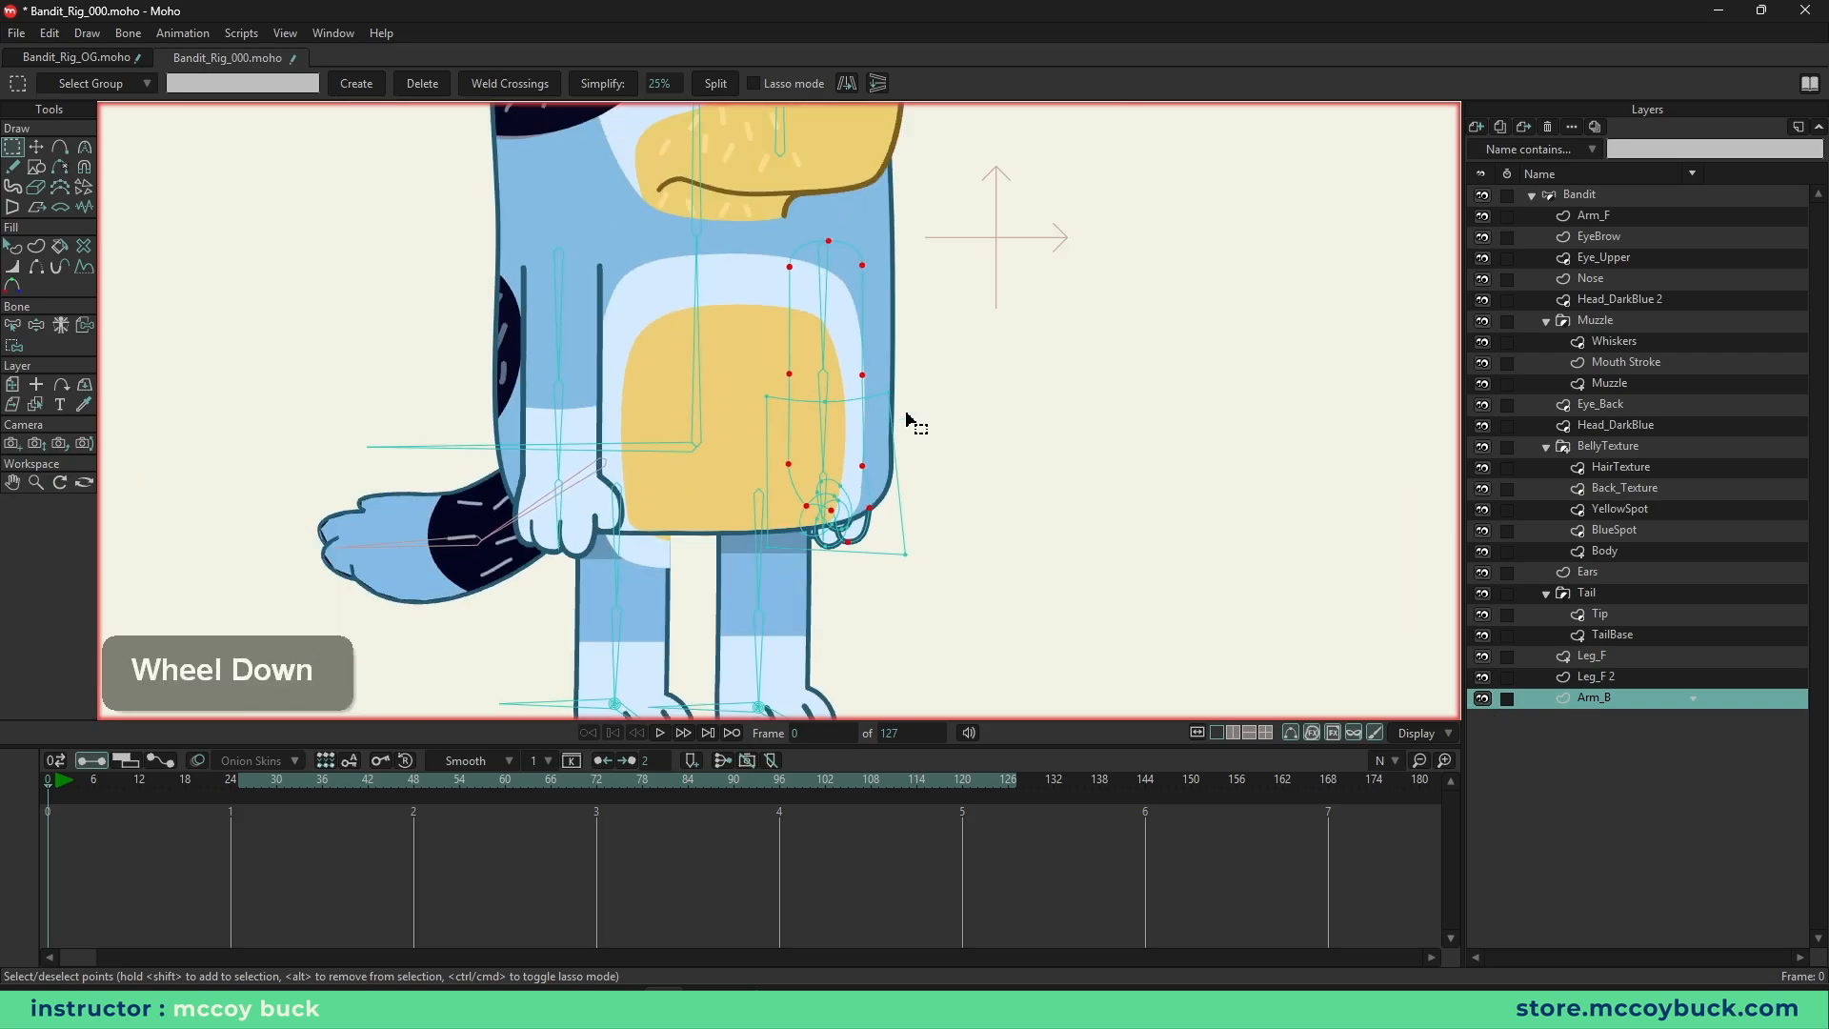
key("q")
right_click(903, 412)
scroll(883, 467, "down", 3)
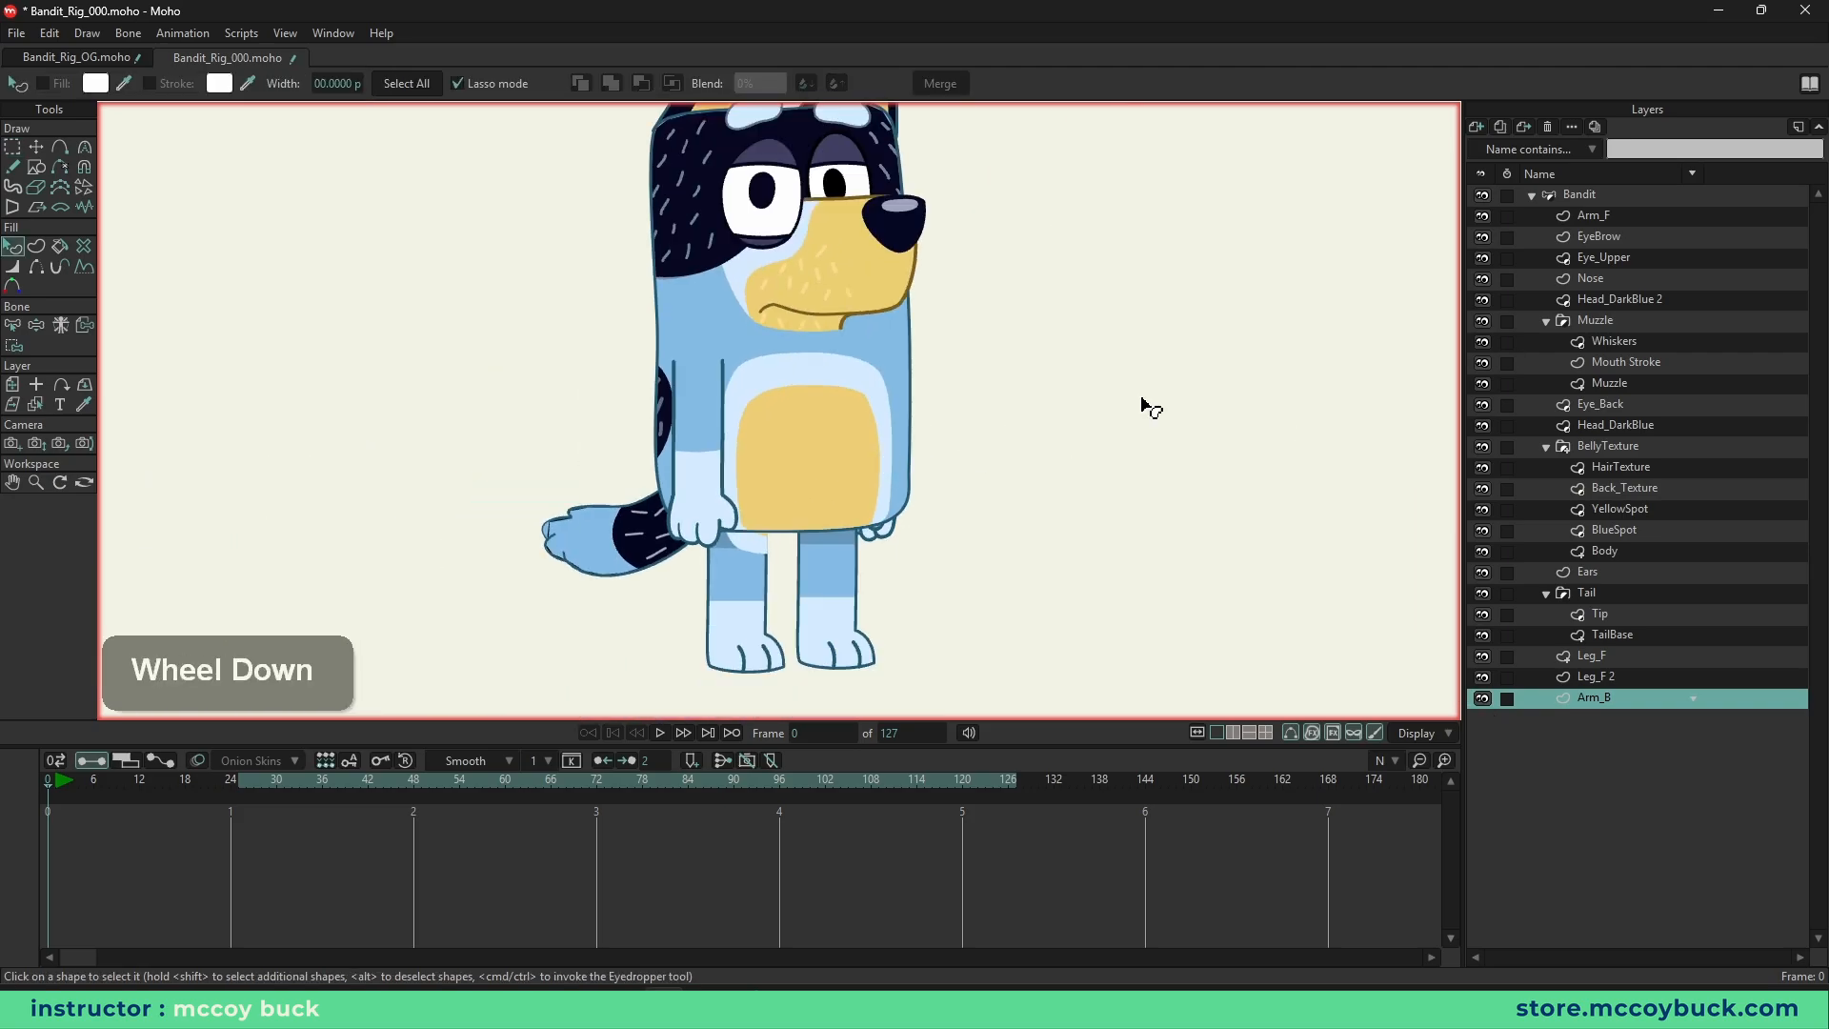
- Link the Arm_F layer to the front arm's three bones only, leaving the tail bone out of the selection
left_click(1649, 217)
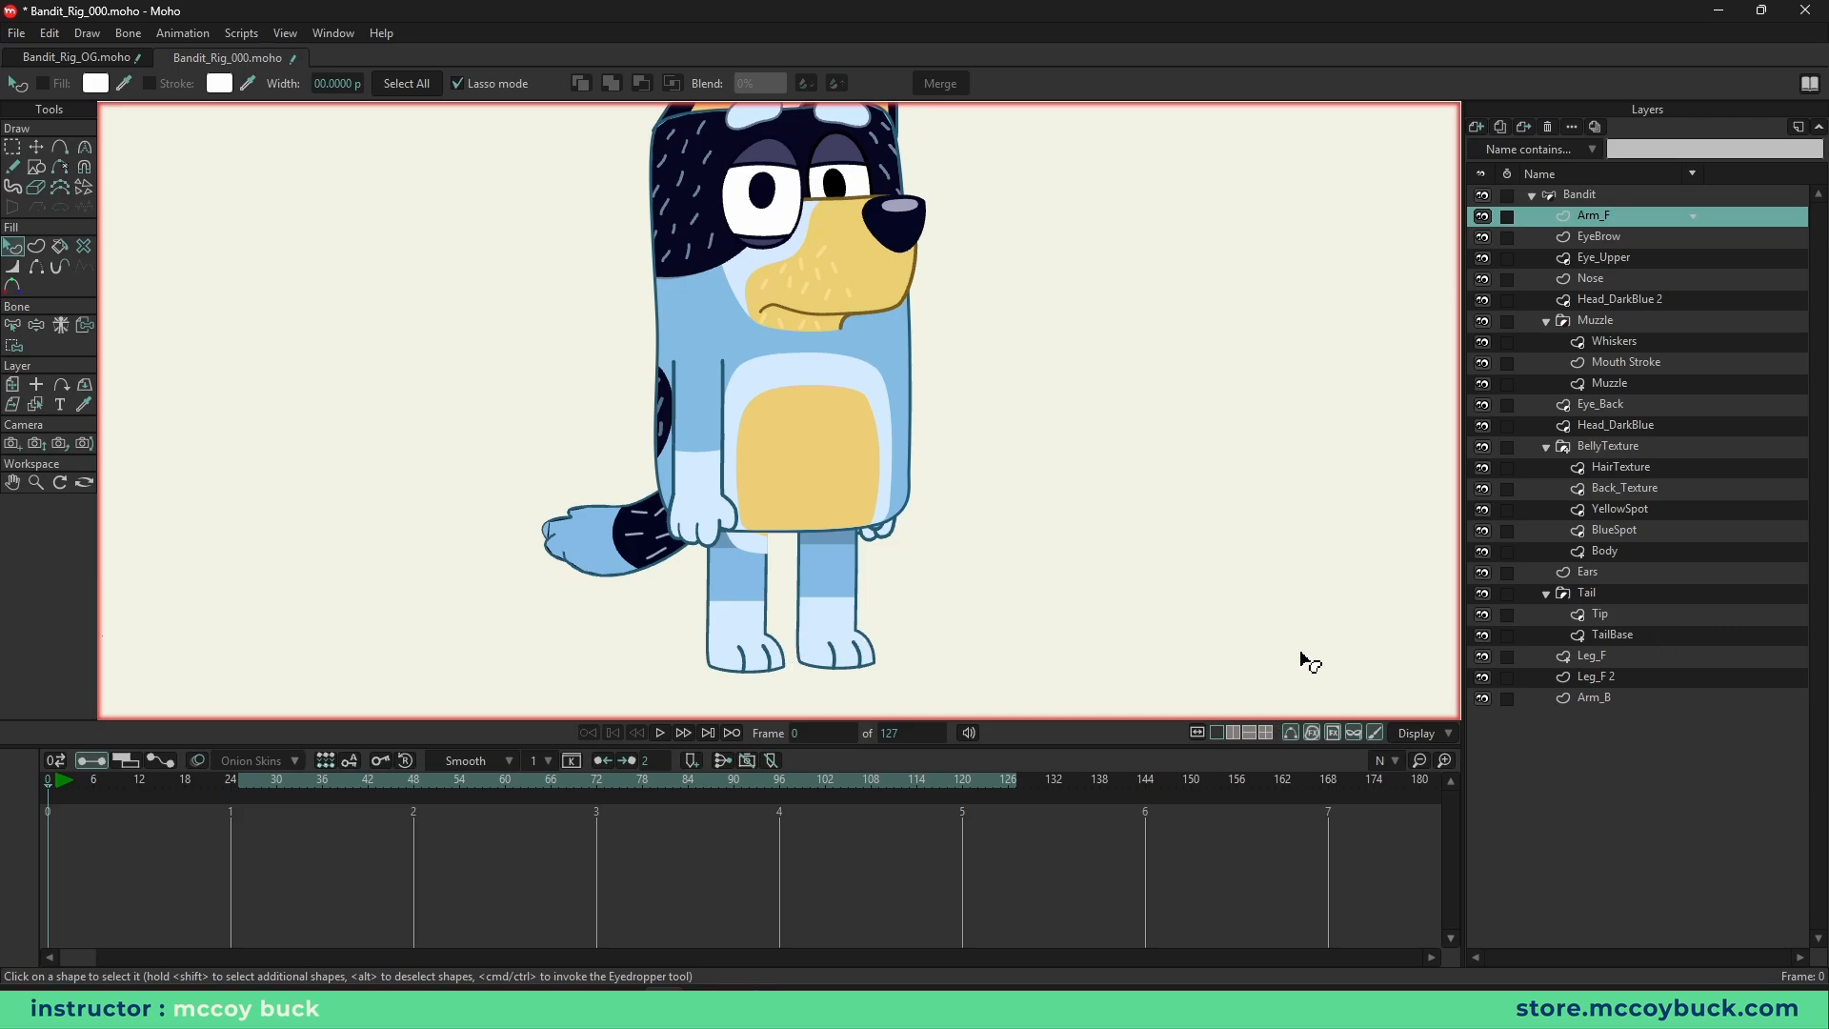
scroll(740, 520, "up", 3)
key("z")
scroll(836, 445, "up", 1)
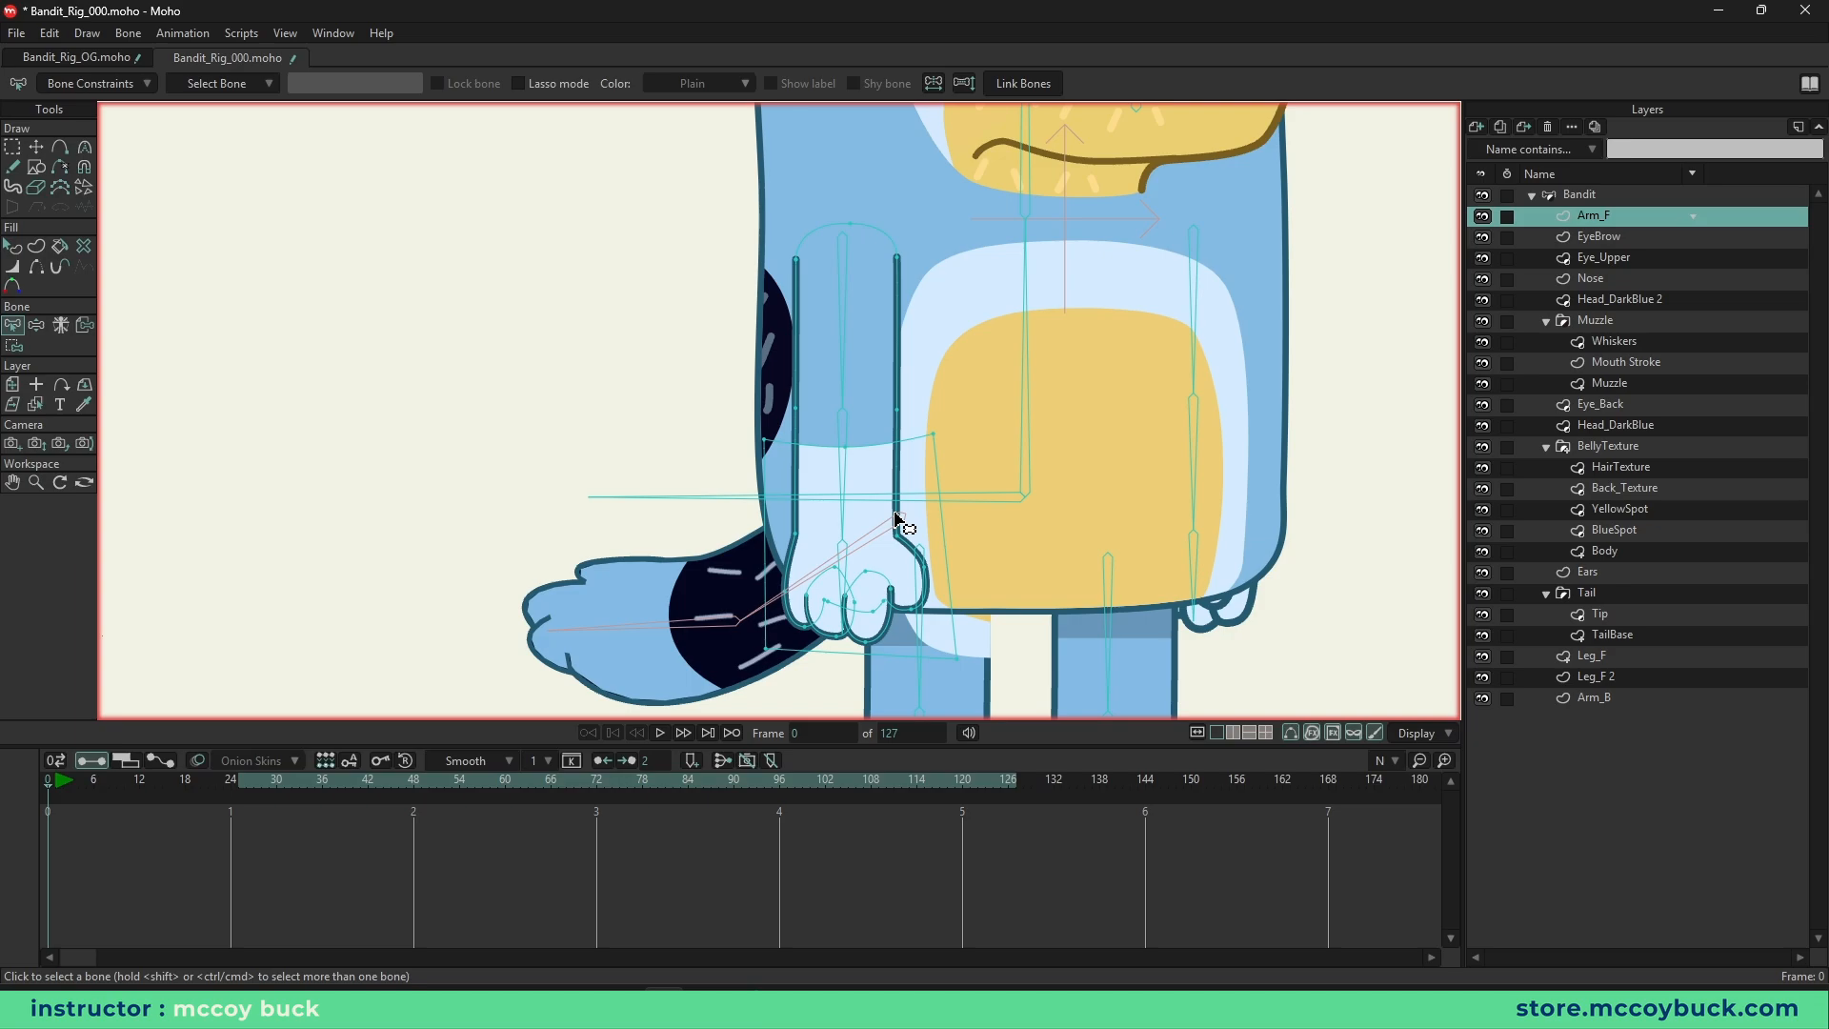
scroll(896, 519, "down", 3)
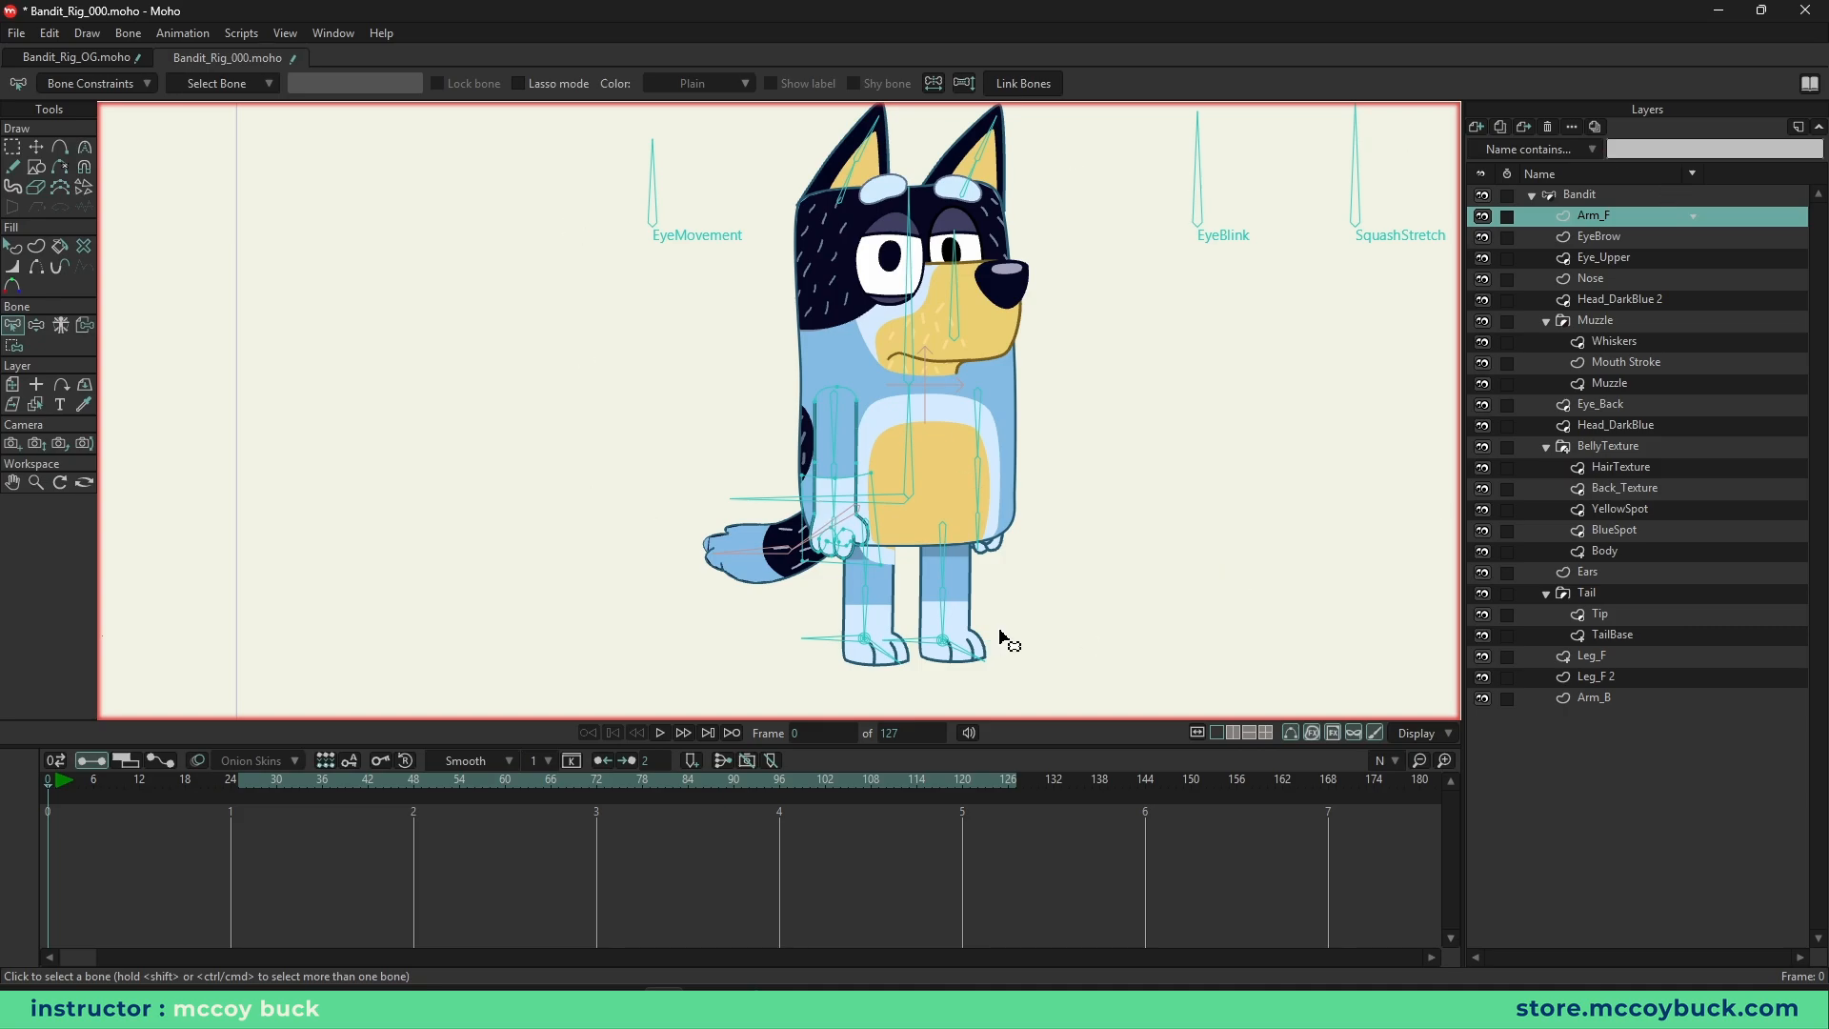
scroll(991, 619, "up", 2)
key("b")
left_click(759, 305)
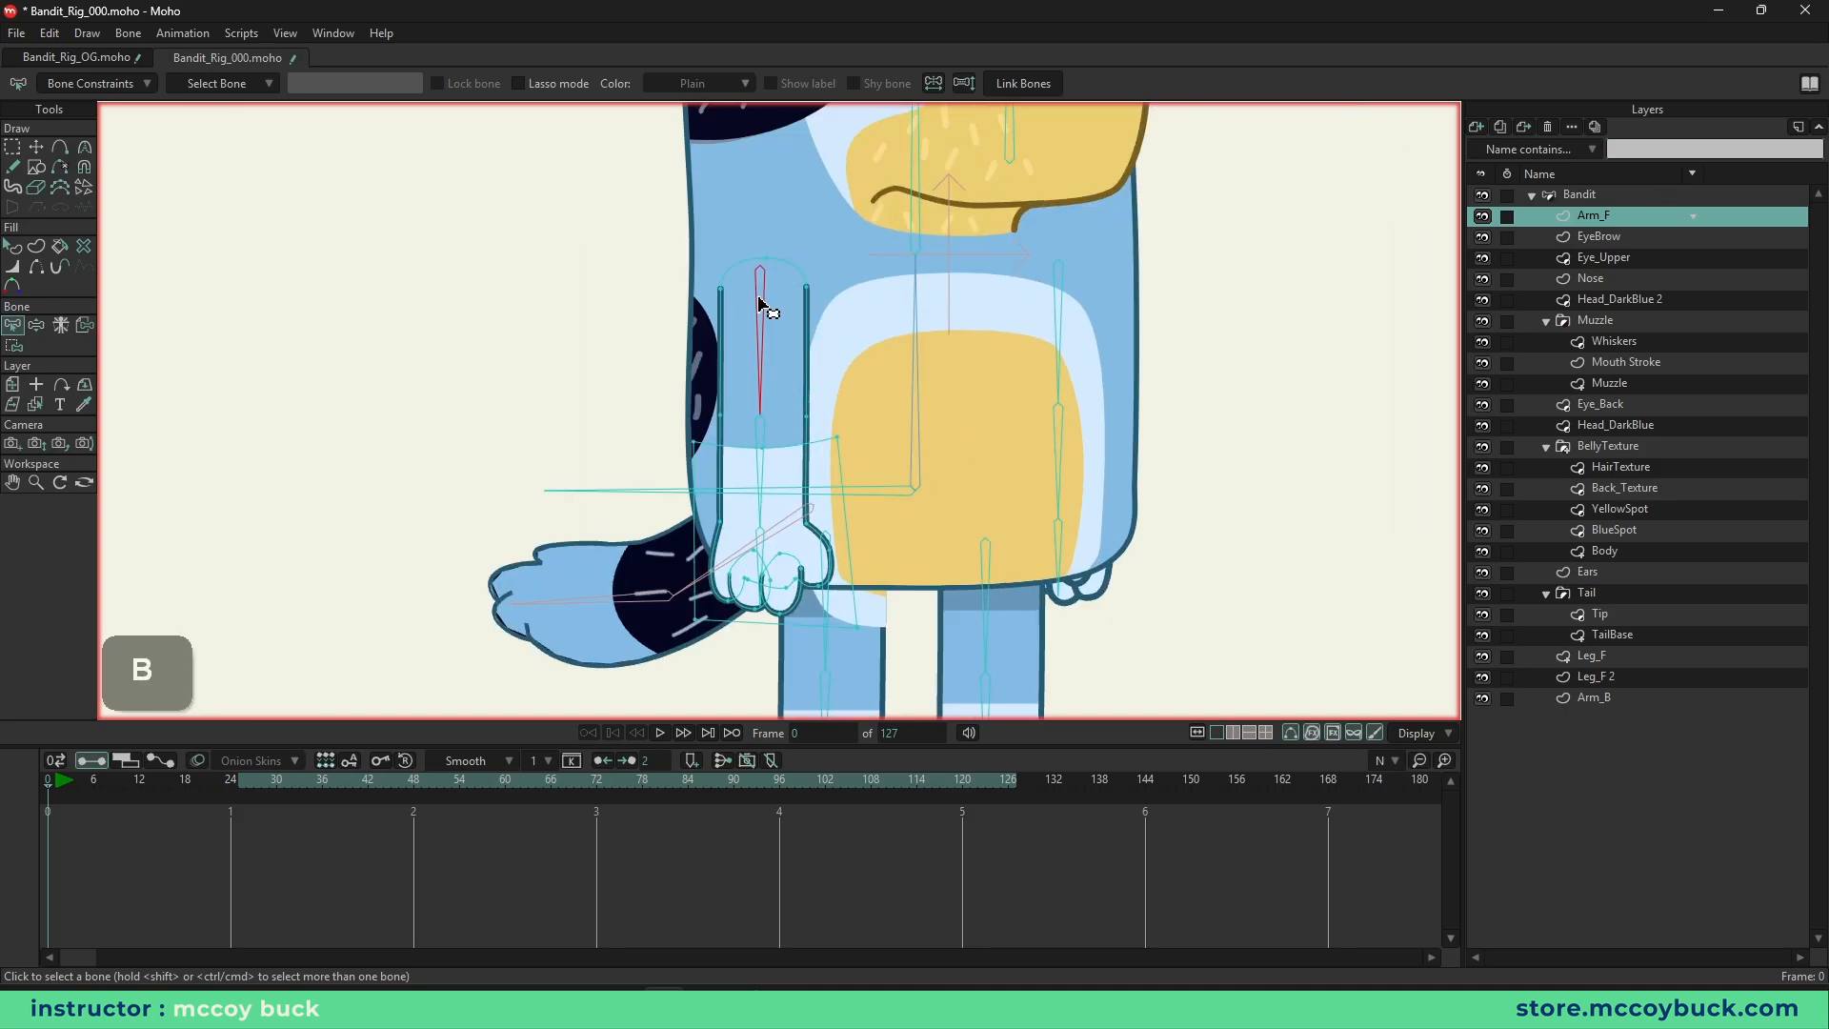
left_click(759, 553, "shift")
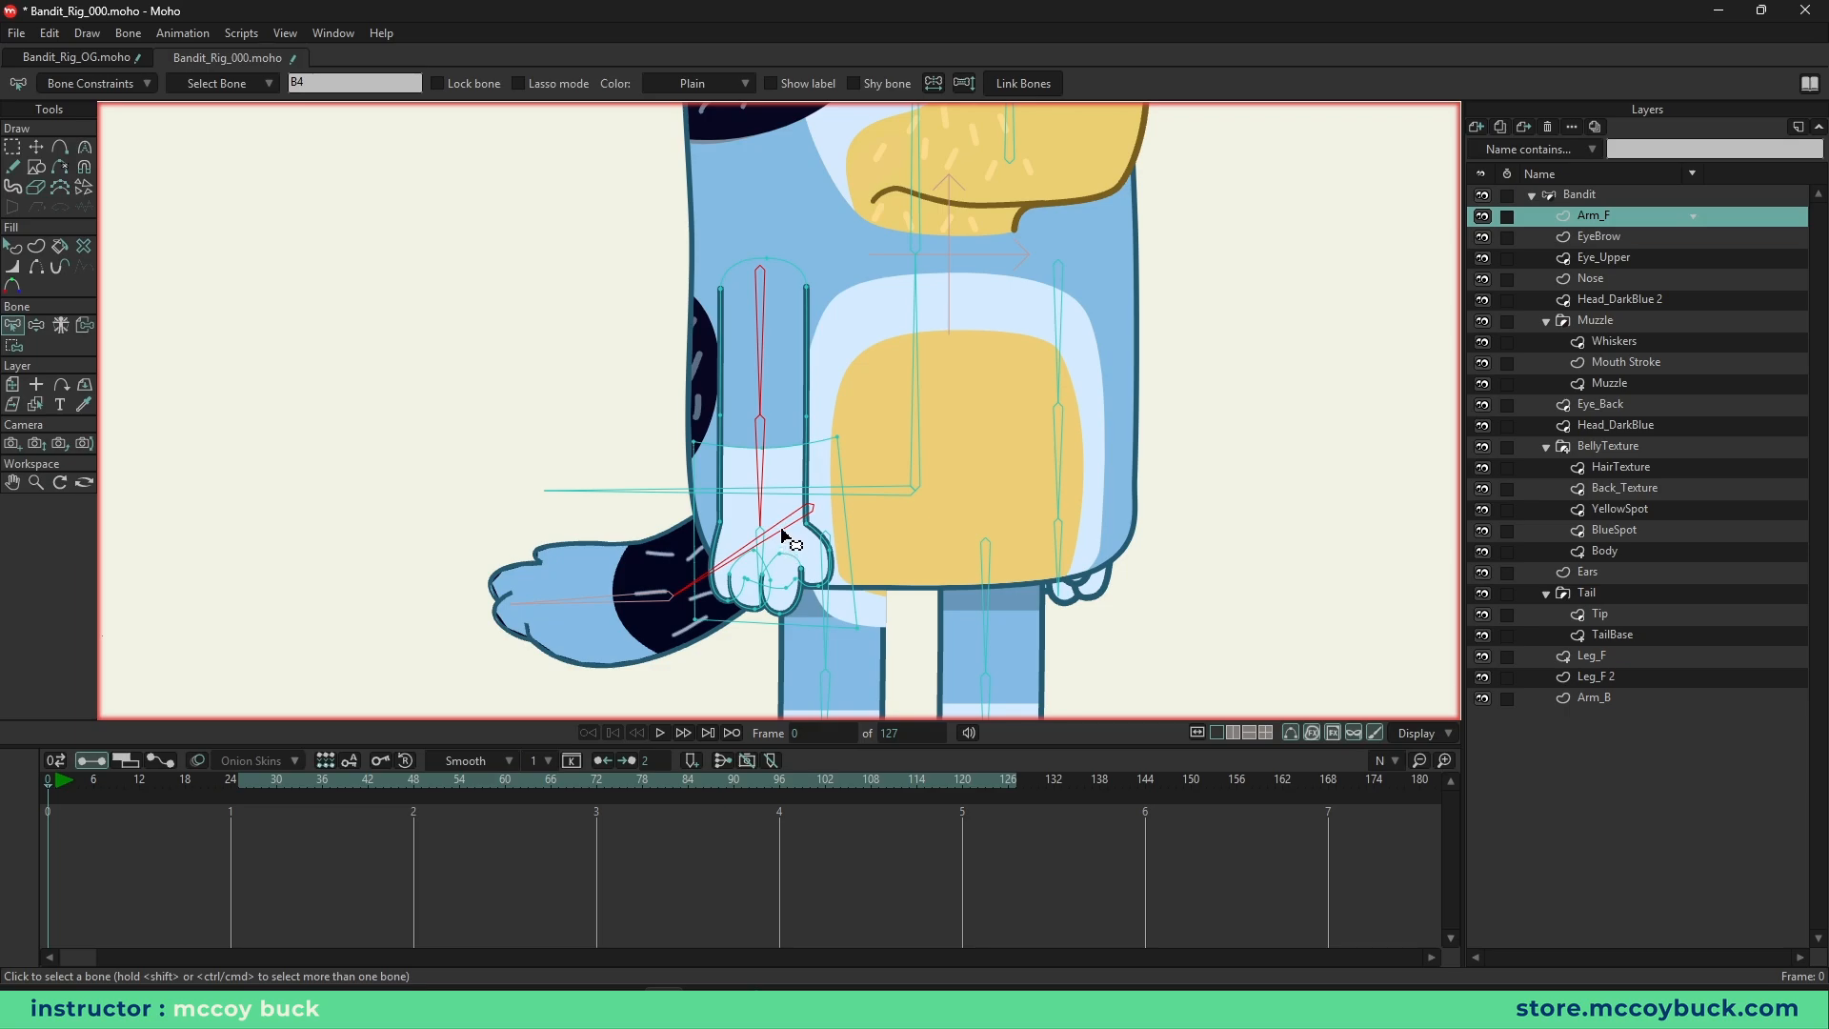
left_click(785, 538, "ctrl")
left_click(774, 558, "shift")
left_click(1032, 88)
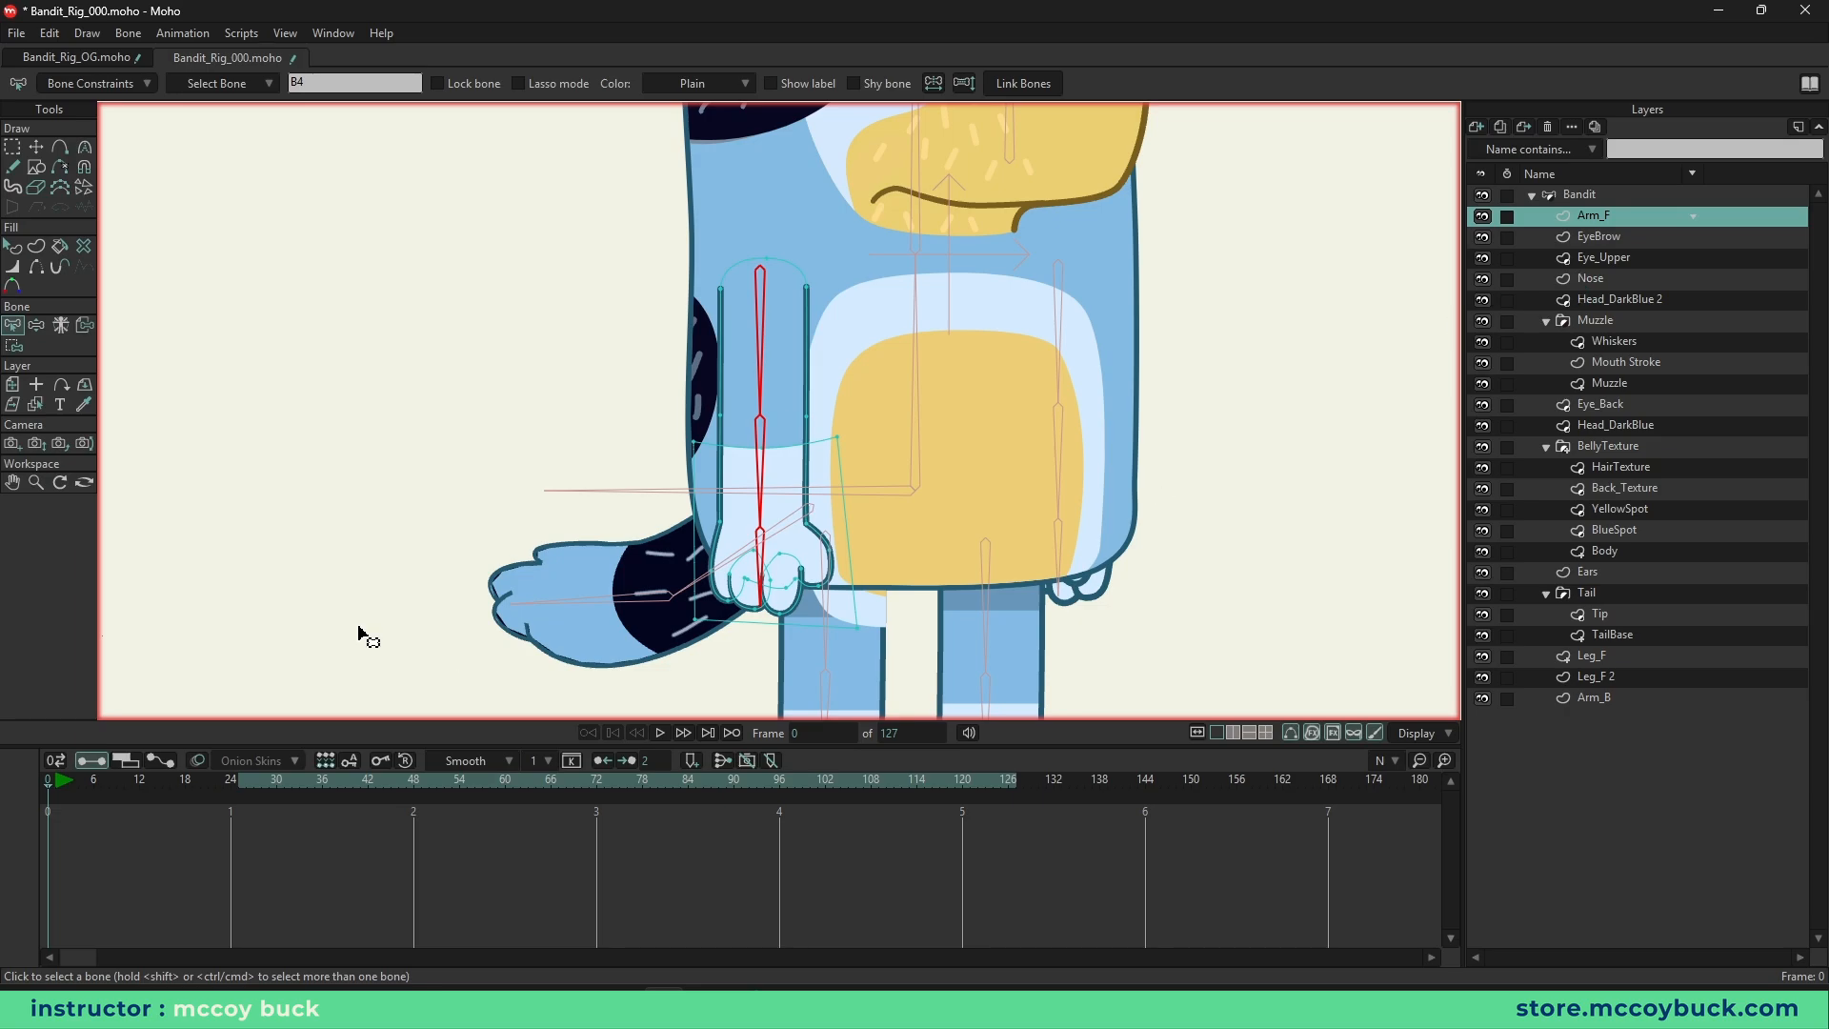
- Go to frame 12 and select the Bandit bone layer
left_click(139, 785)
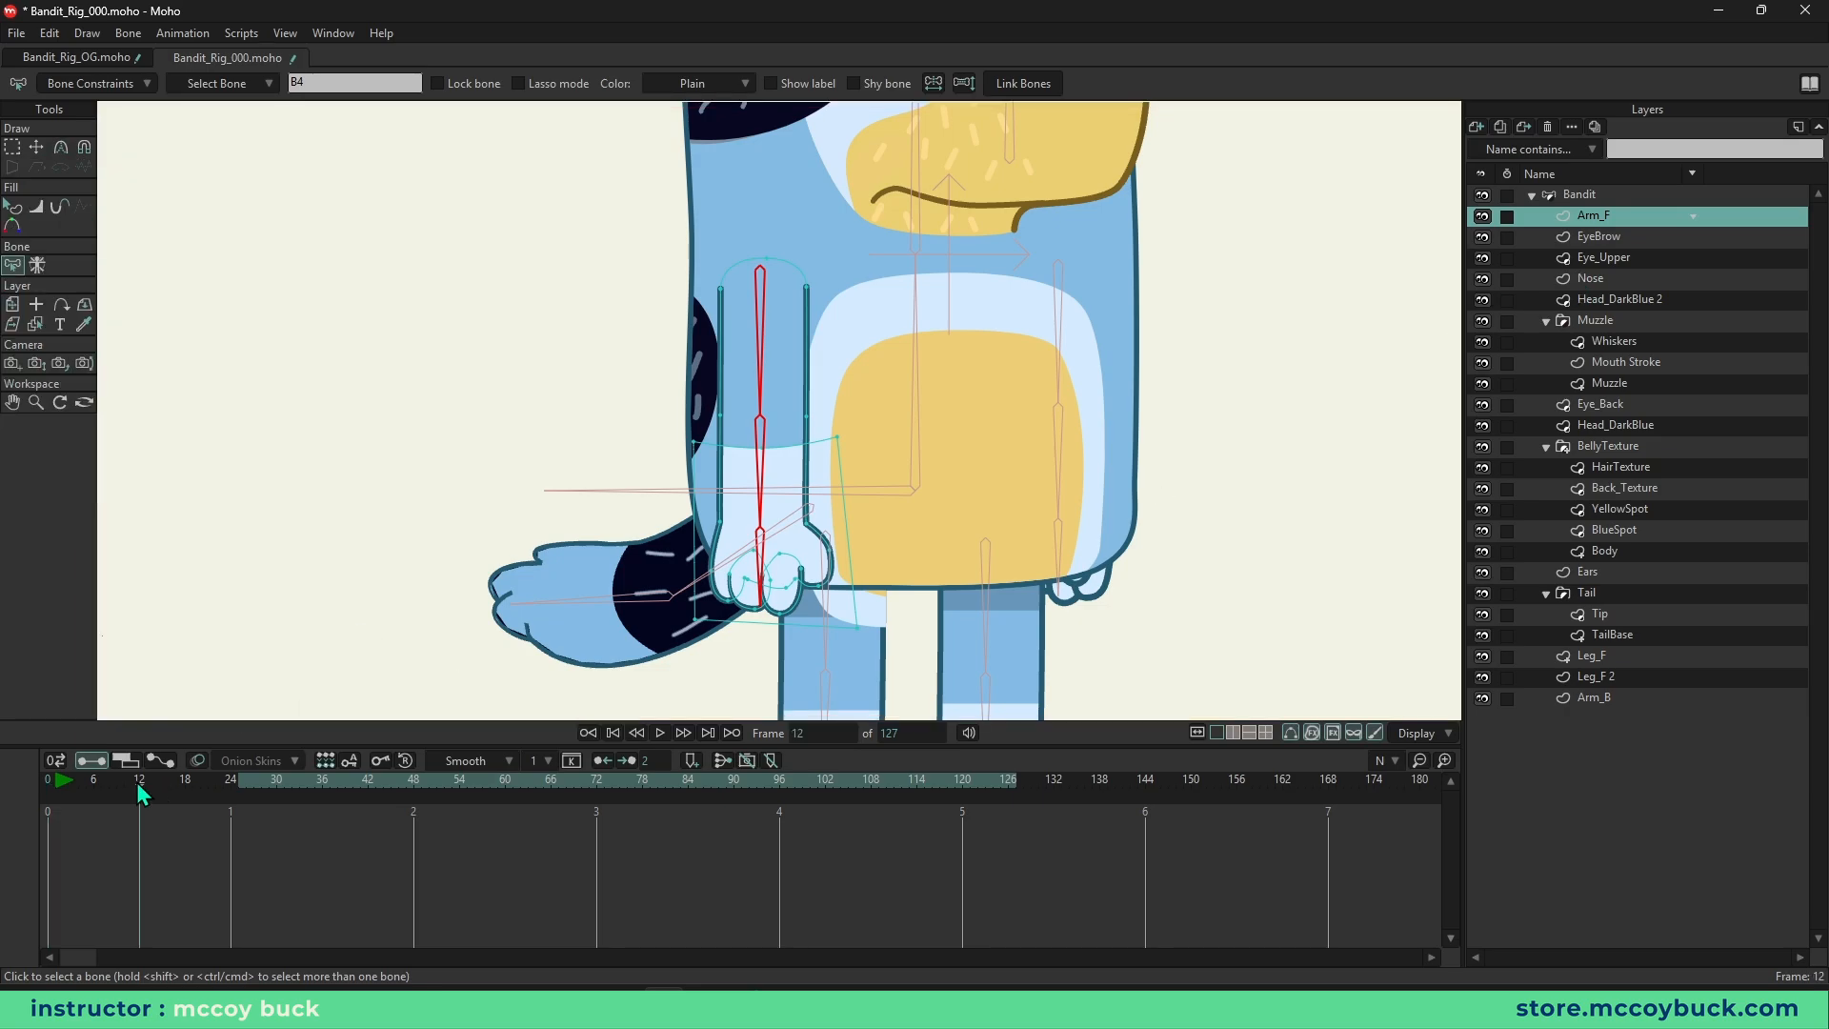
left_click(1625, 194)
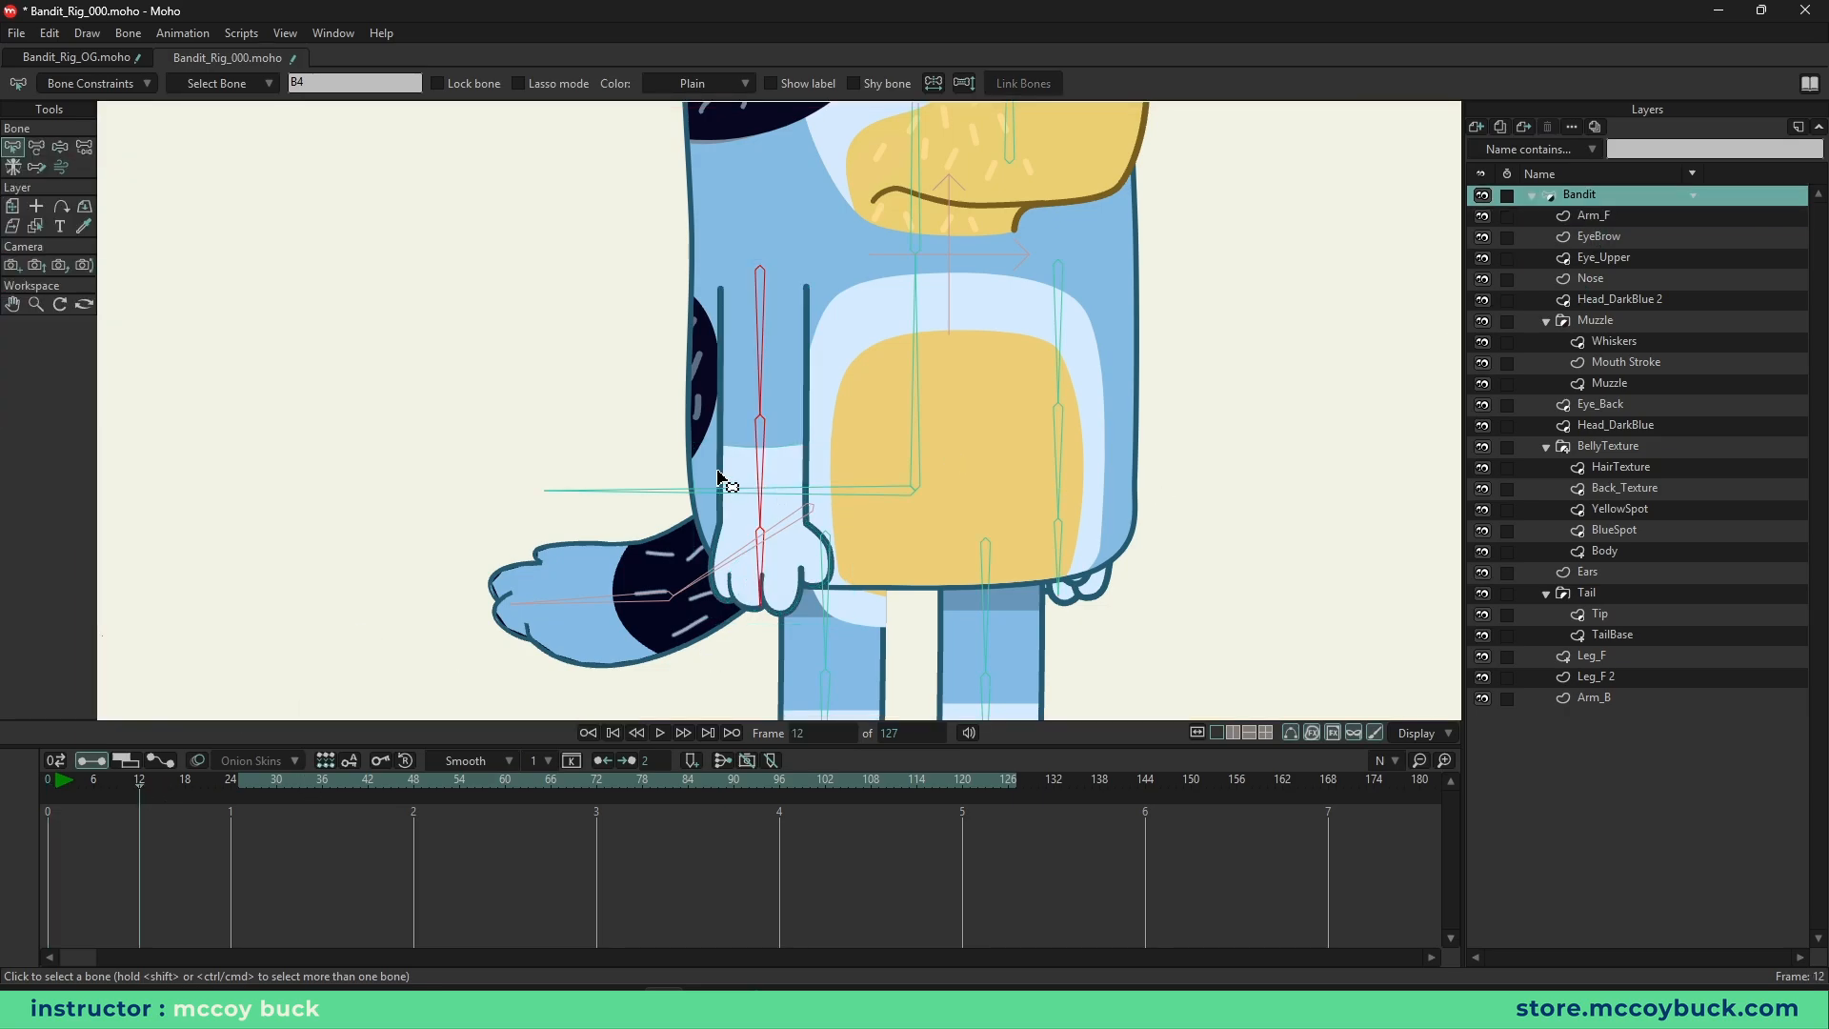
scroll(695, 386, "down", 3)
scroll(696, 386, "up", 2)
scroll(694, 379, "down", 1)
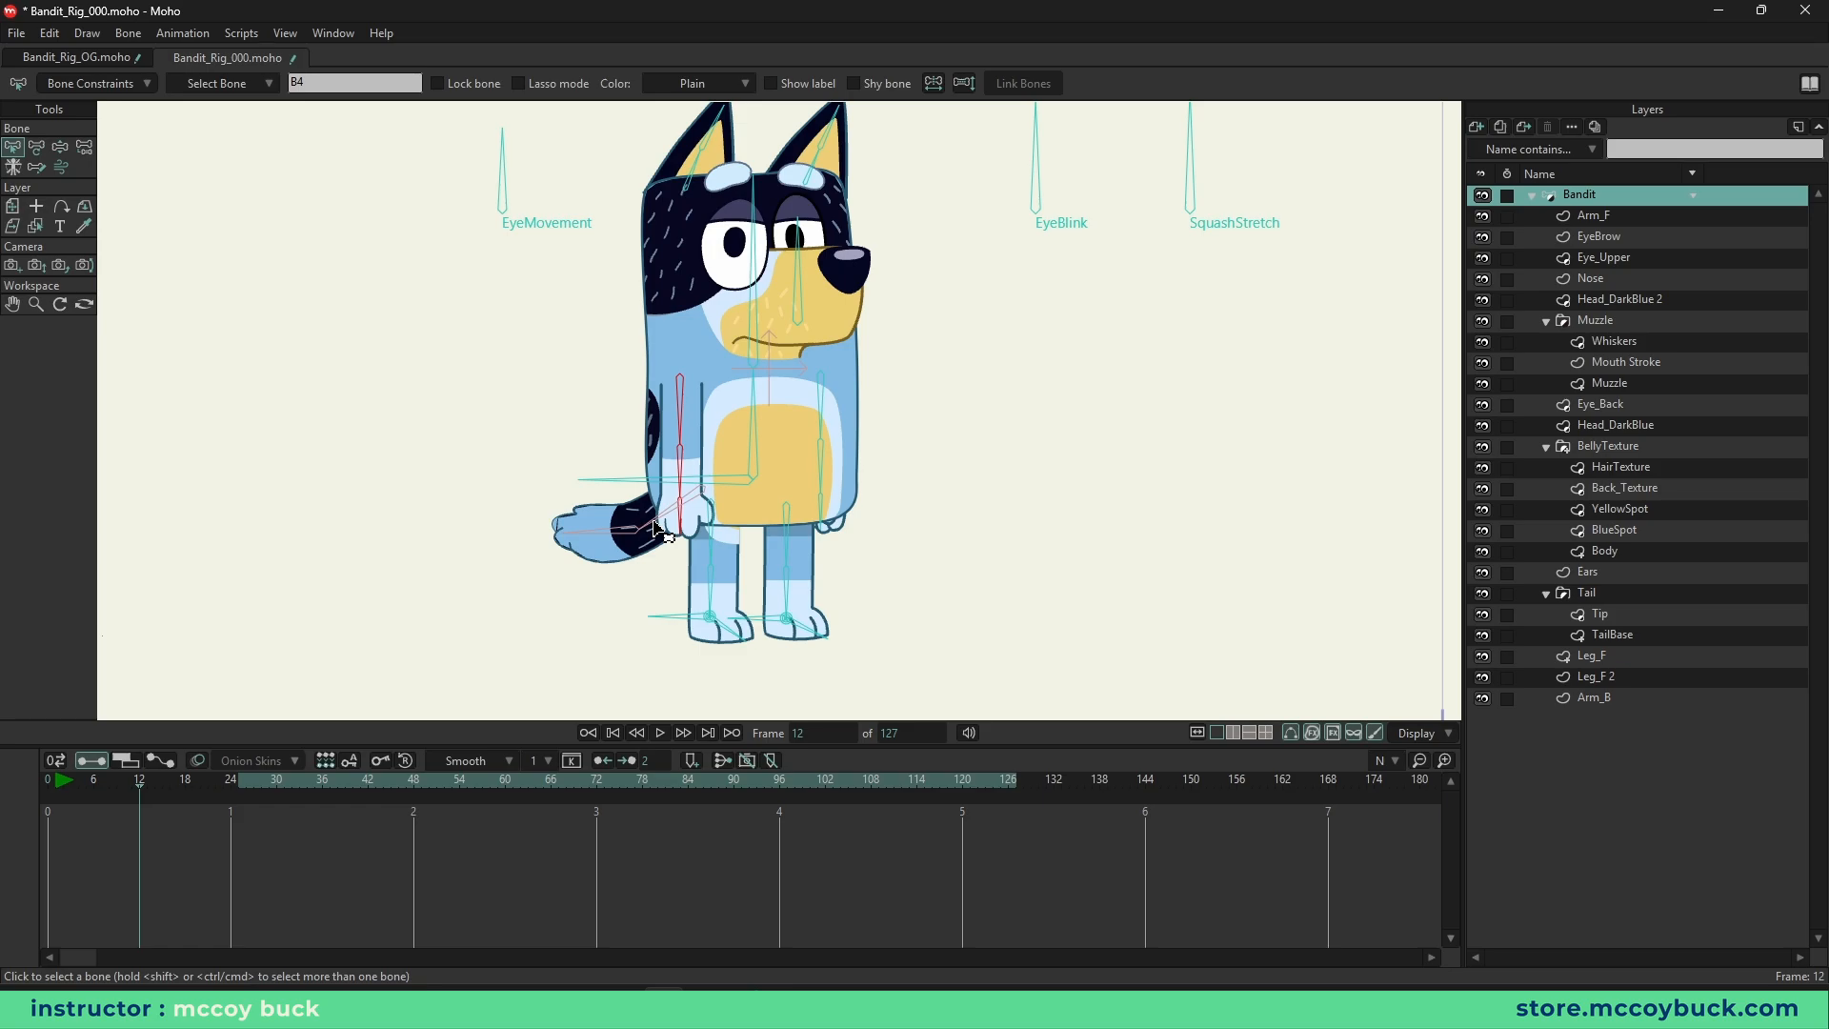
- Open the Bandit_Rig_OG document, scrub to frame 66, examine the finished rig's arms mid-walk, and return to Bandit_Rig_000
left_click(61, 57)
left_click_drag(462, 783, 553, 786)
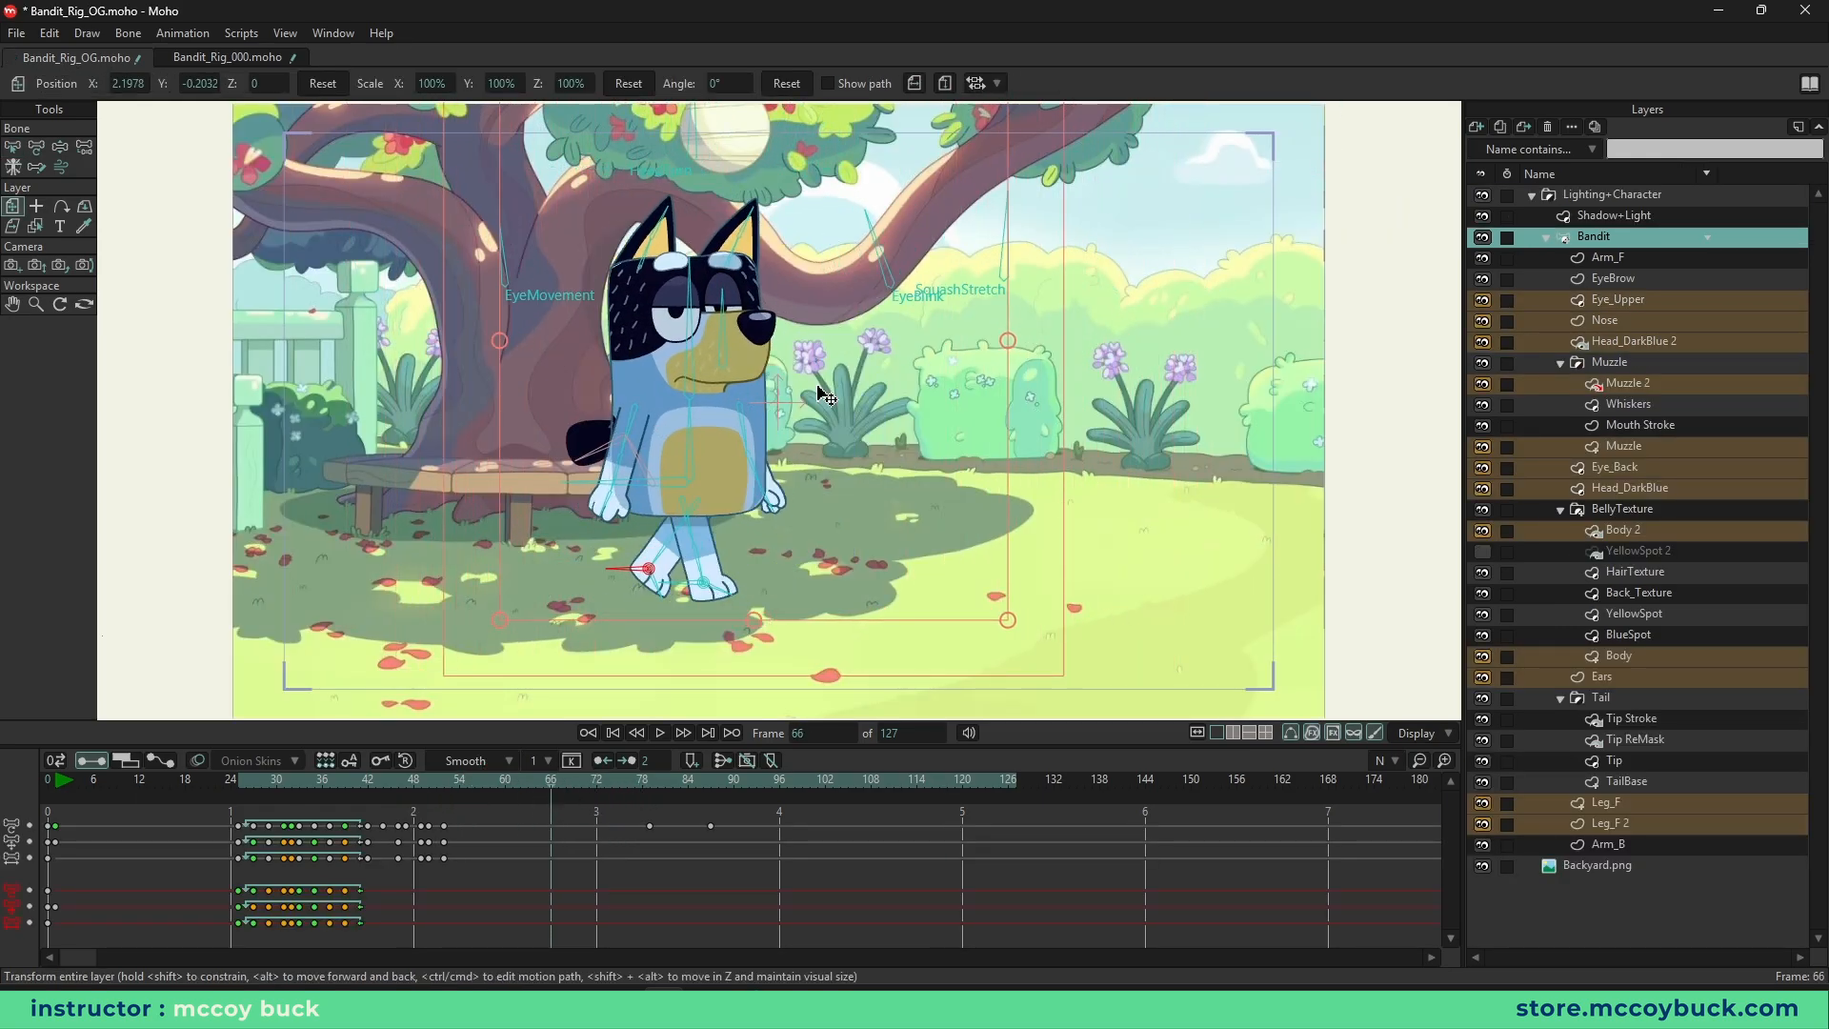
scroll(736, 430, "up", 3)
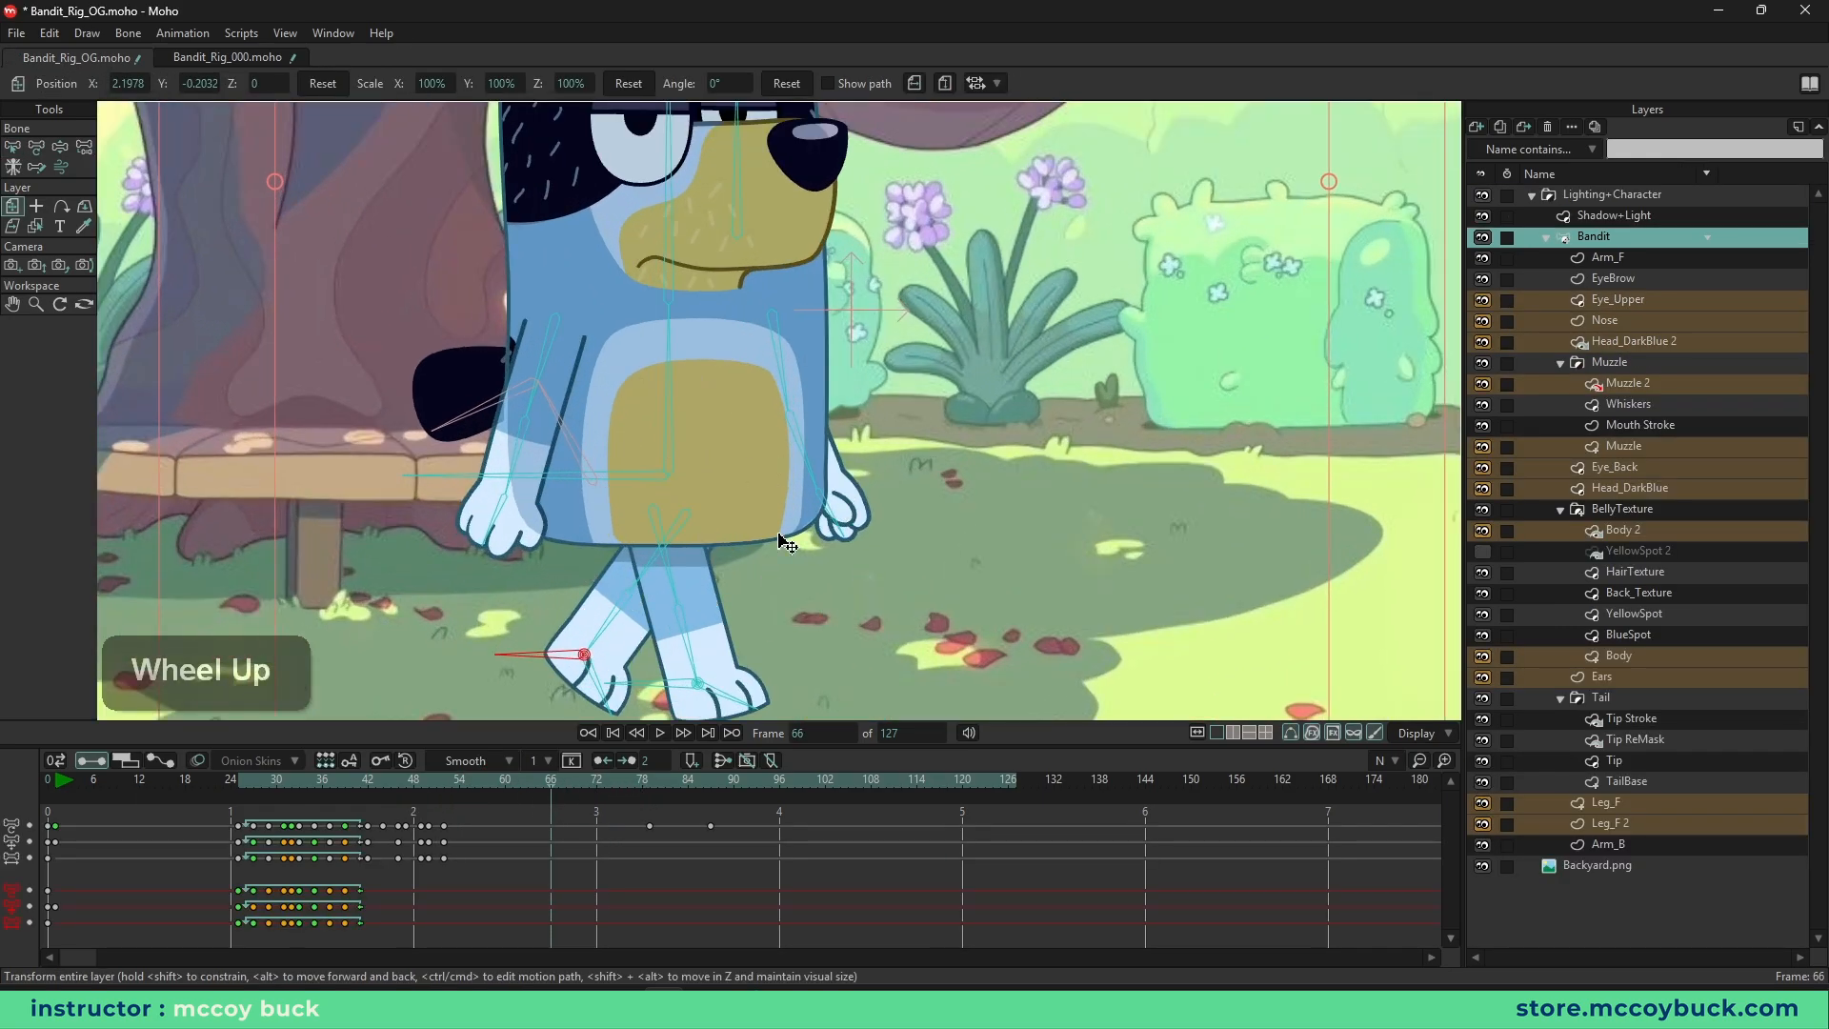
scroll(600, 536, "down", 1)
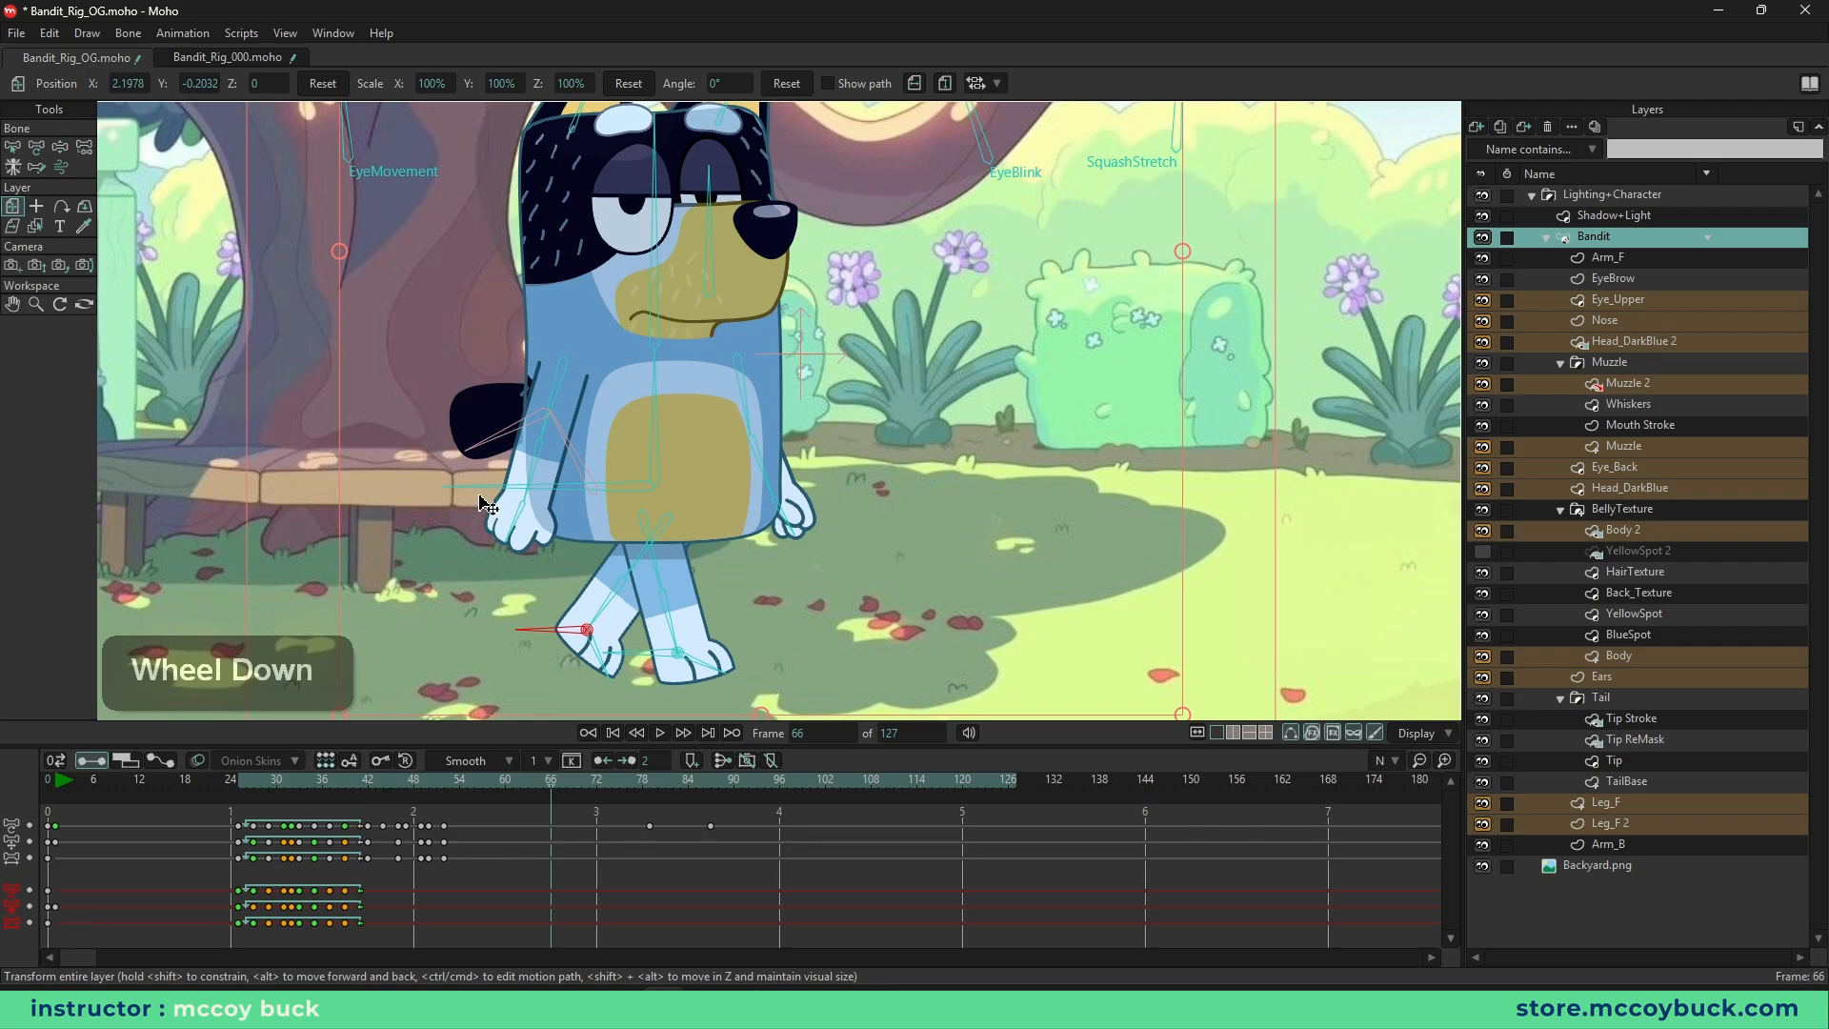
left_click(234, 64)
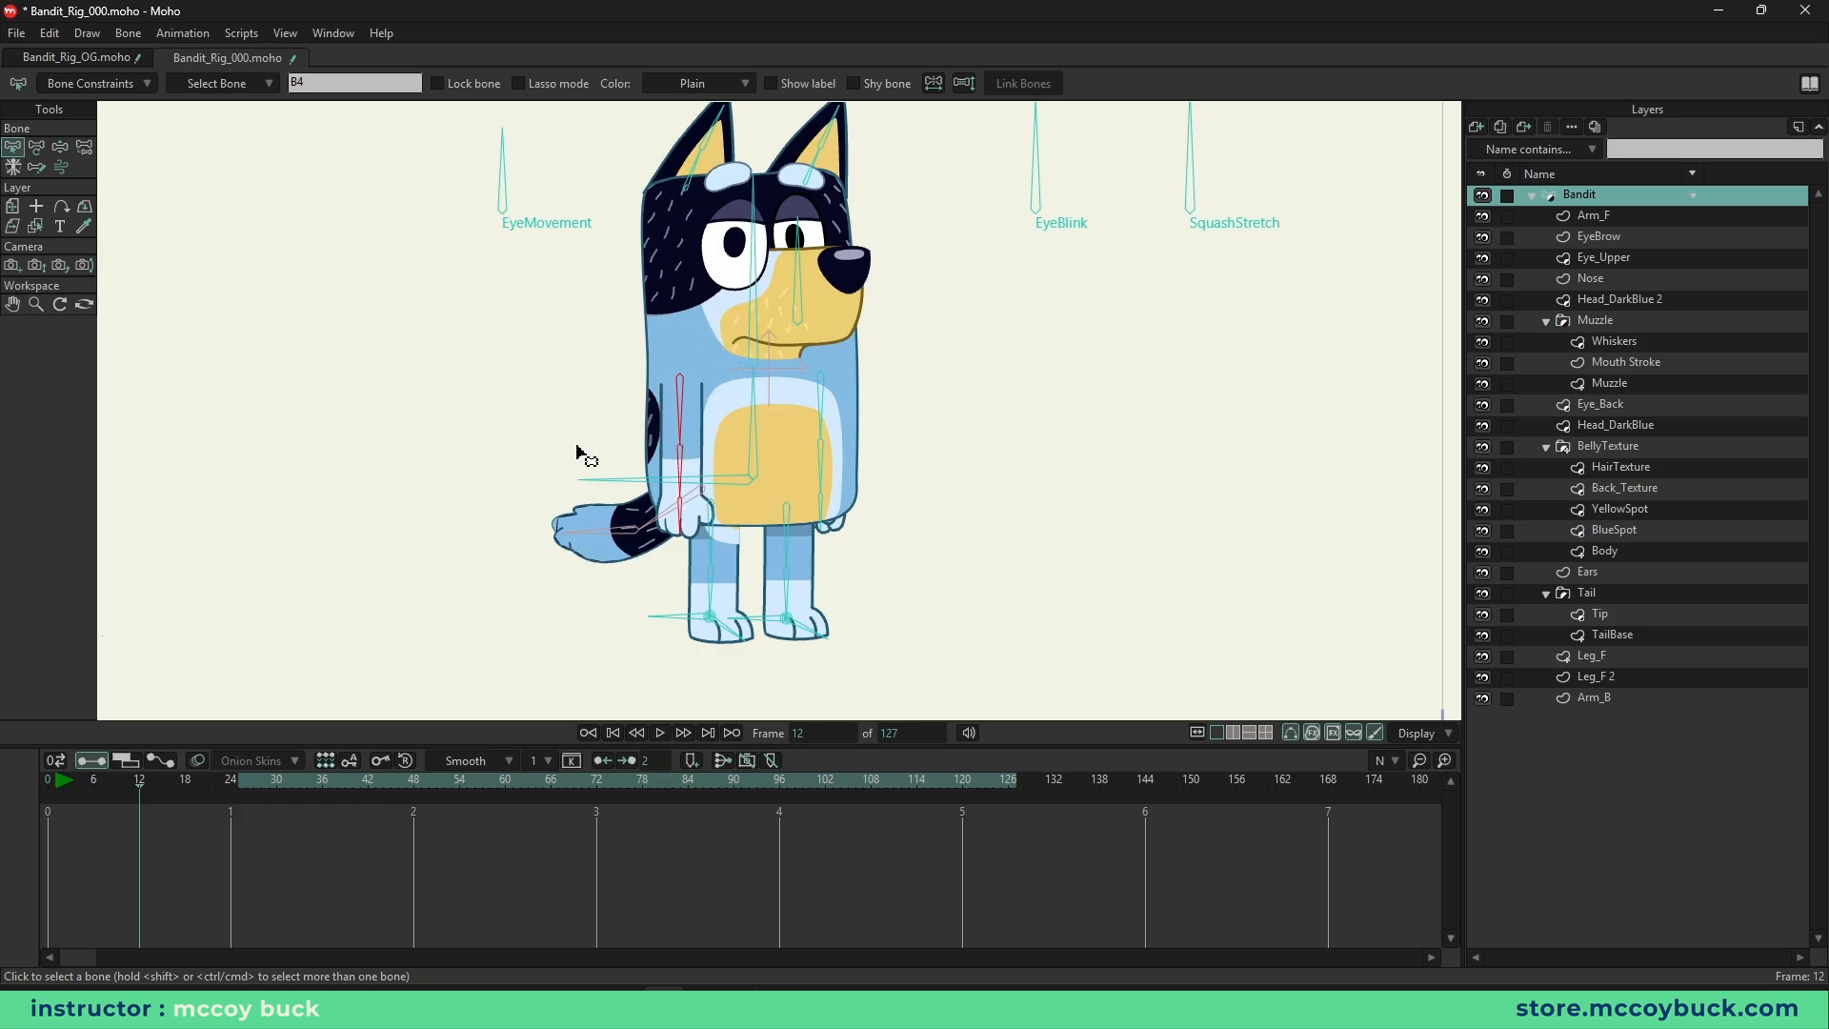
- Swing the front and back upper arm bones outward from the body at frame 12 with Manipulate Bones
scroll(667, 490, "up", 3)
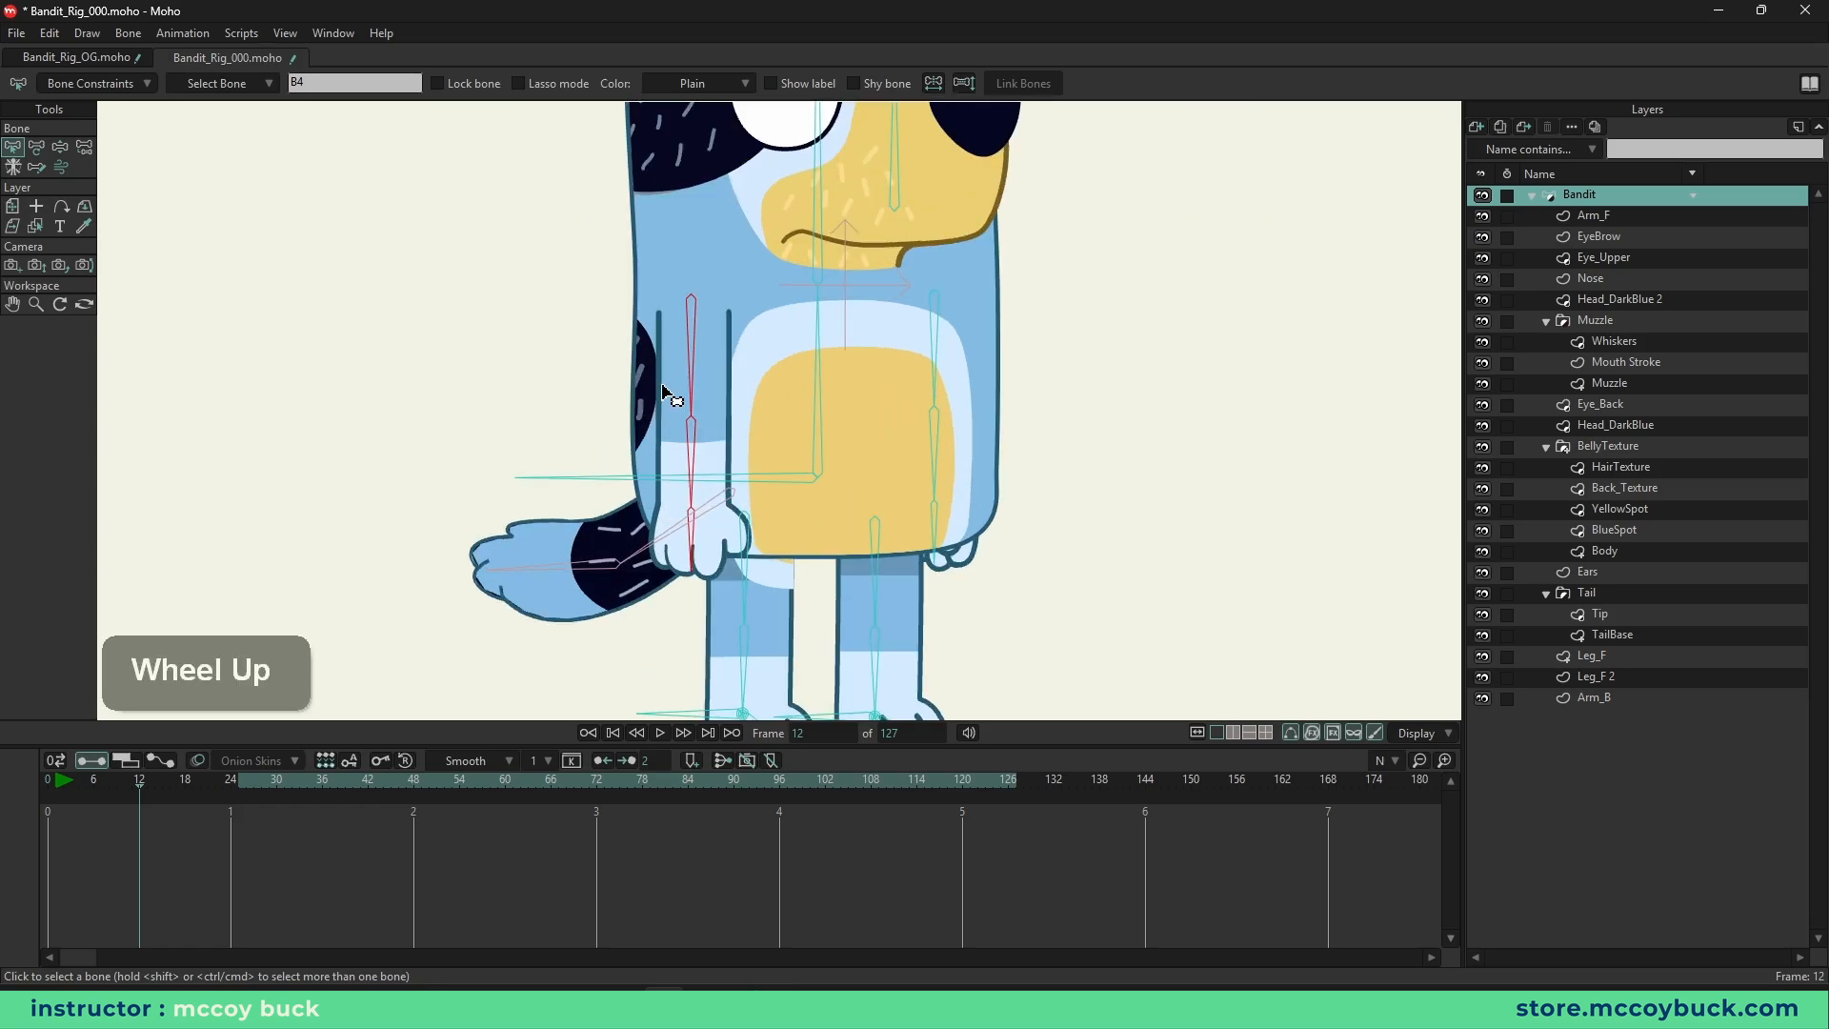
key("z")
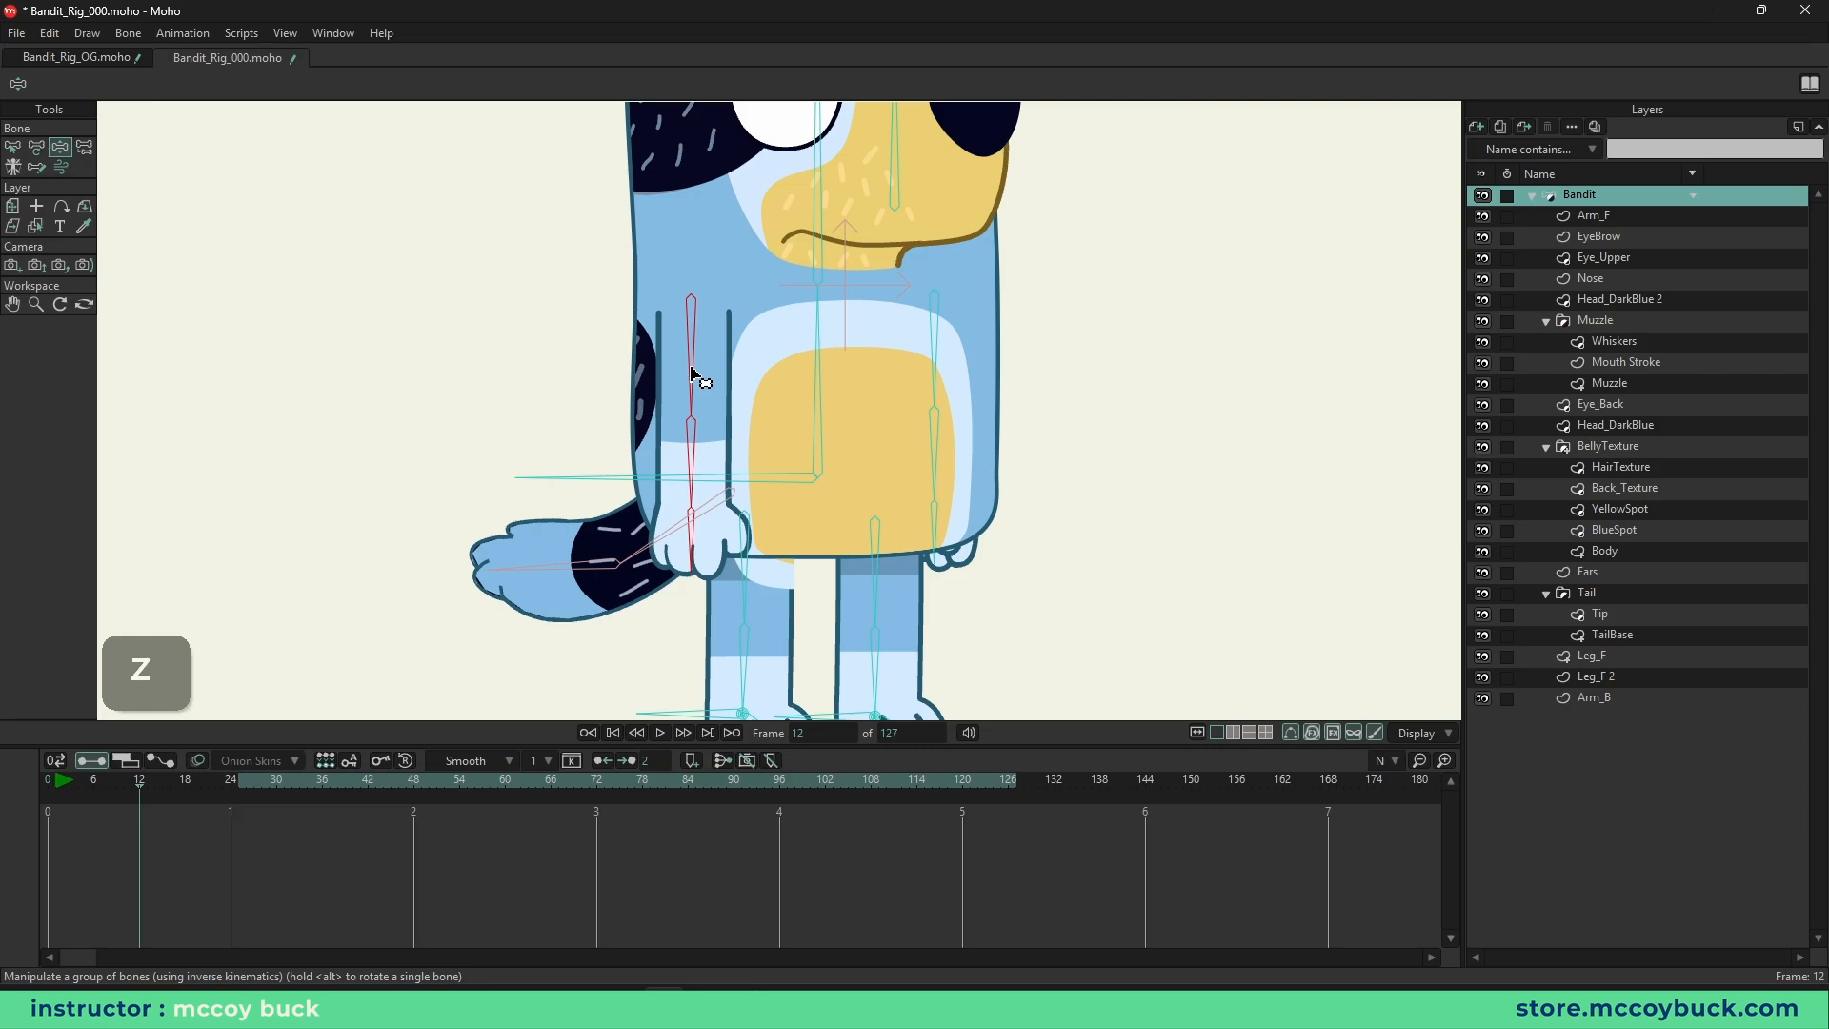
left_click_drag(694, 375, 644, 374)
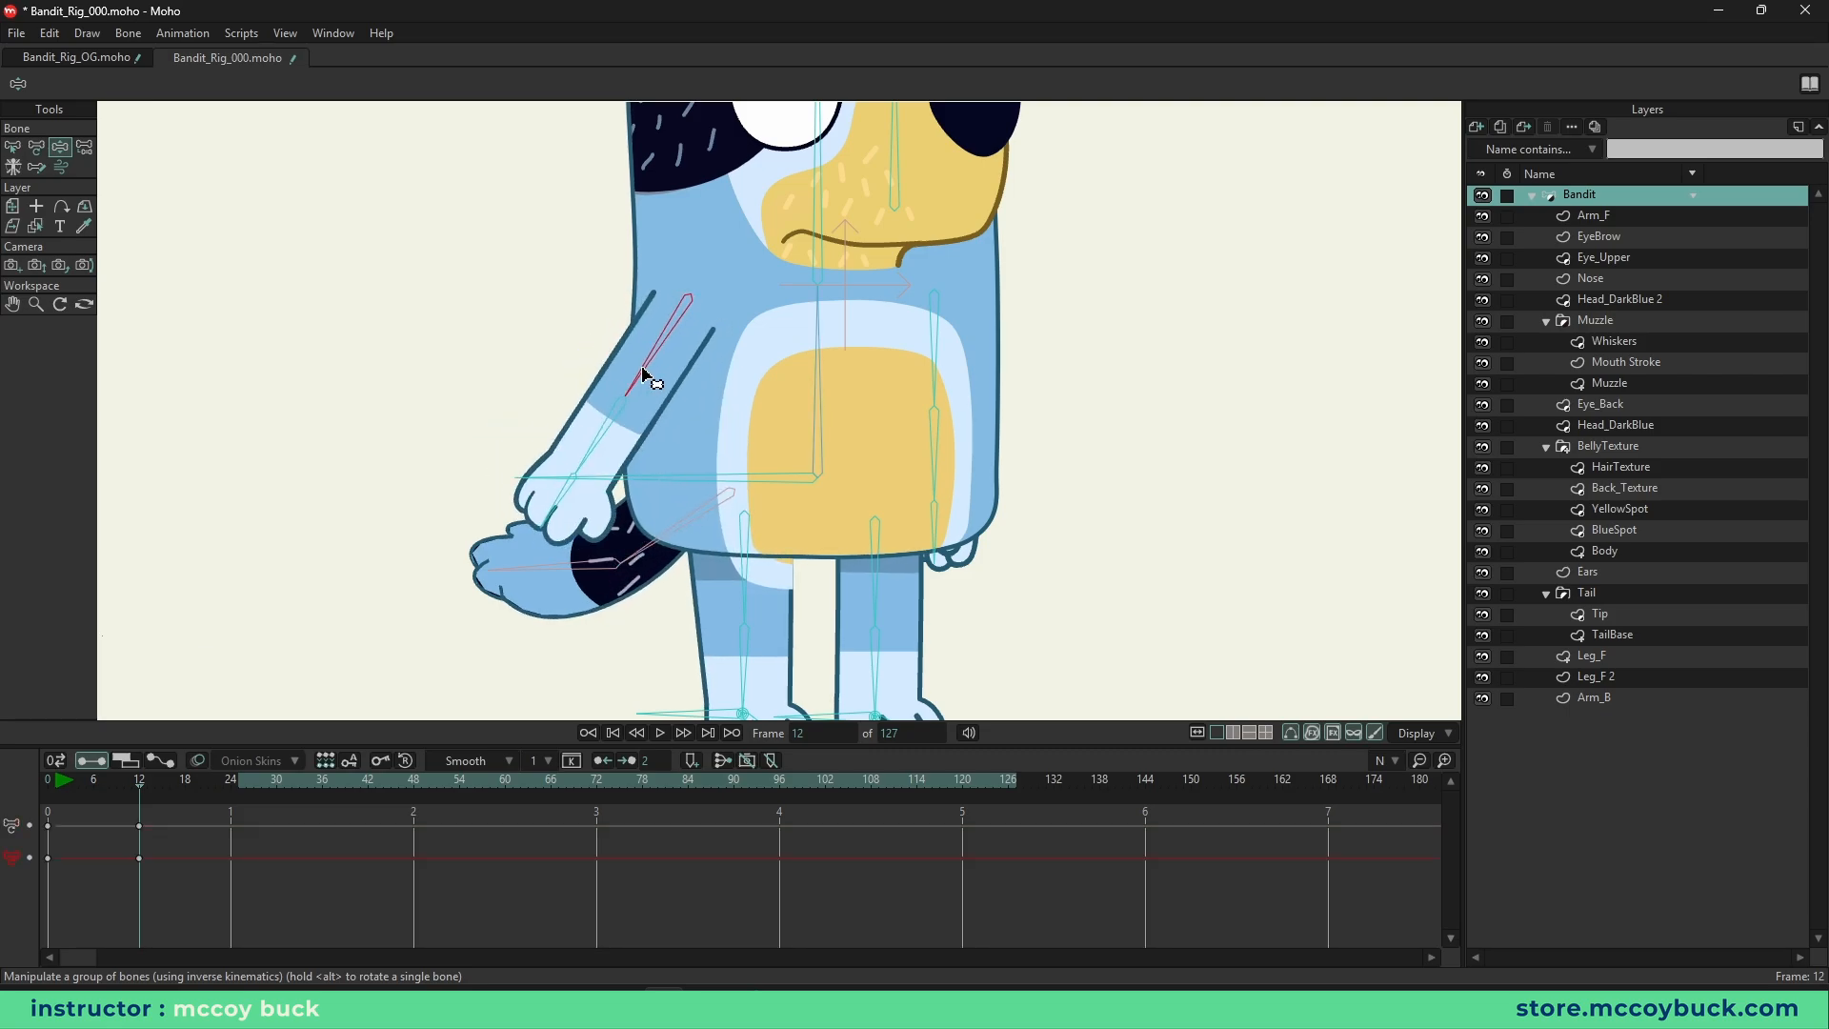
left_click_drag(915, 356, 969, 352)
left_click_drag(957, 531, 925, 336)
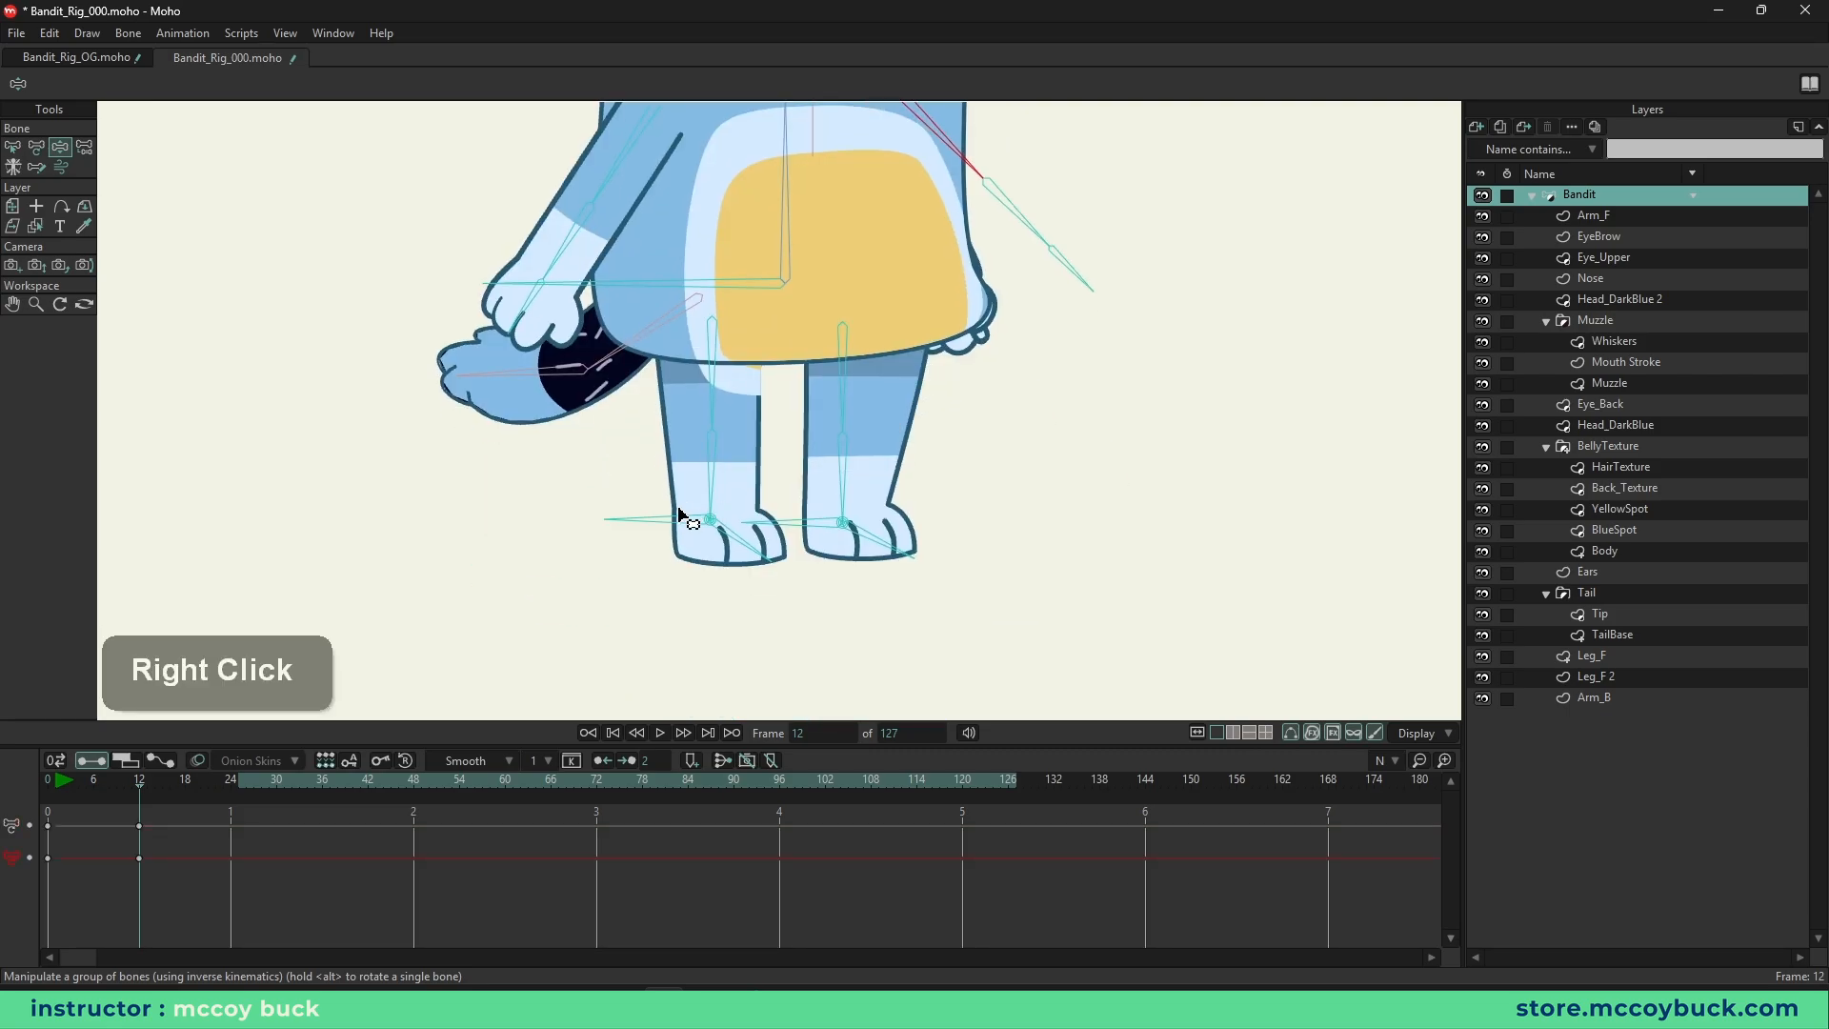
- Cross the legs at frame 12 by moving both foot control bones past each other, angling a toe bone upward
left_click_drag(680, 516, 815, 518)
left_click_drag(903, 559, 912, 474)
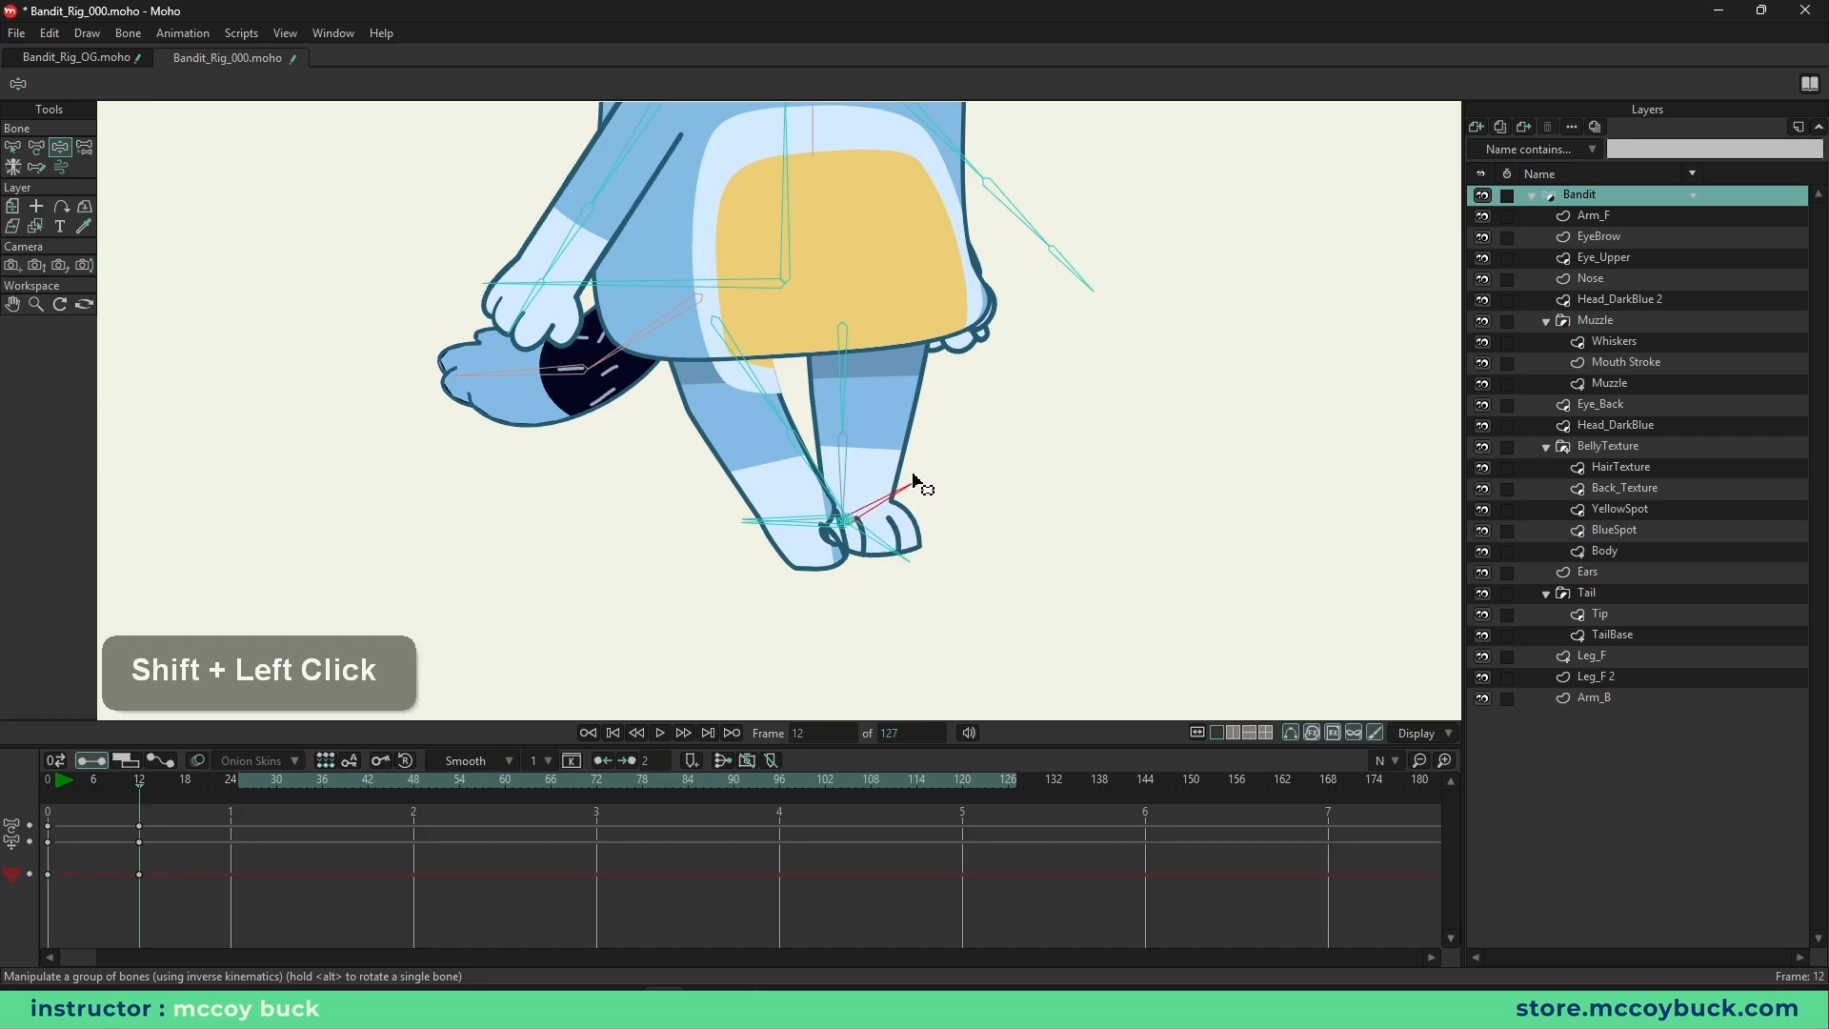
left_click(814, 524, "shift")
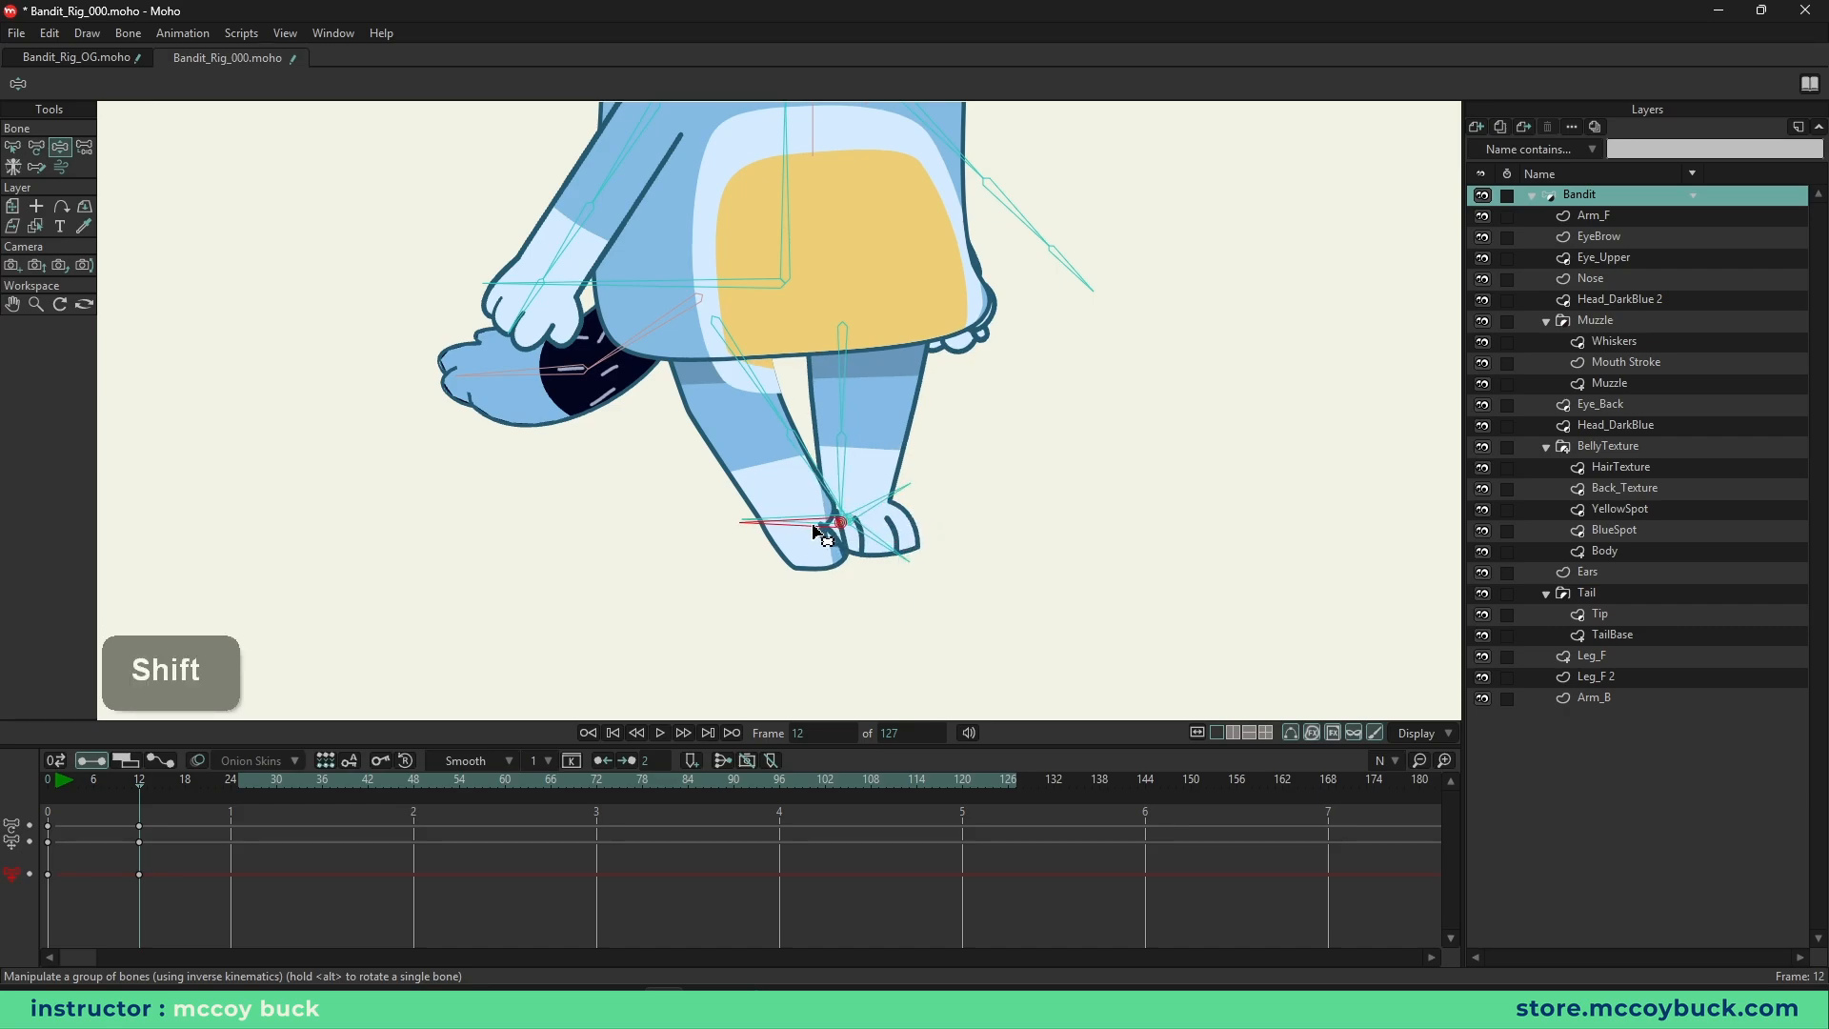
left_click_drag(817, 532, 753, 519)
left_click_drag(892, 544, 897, 476)
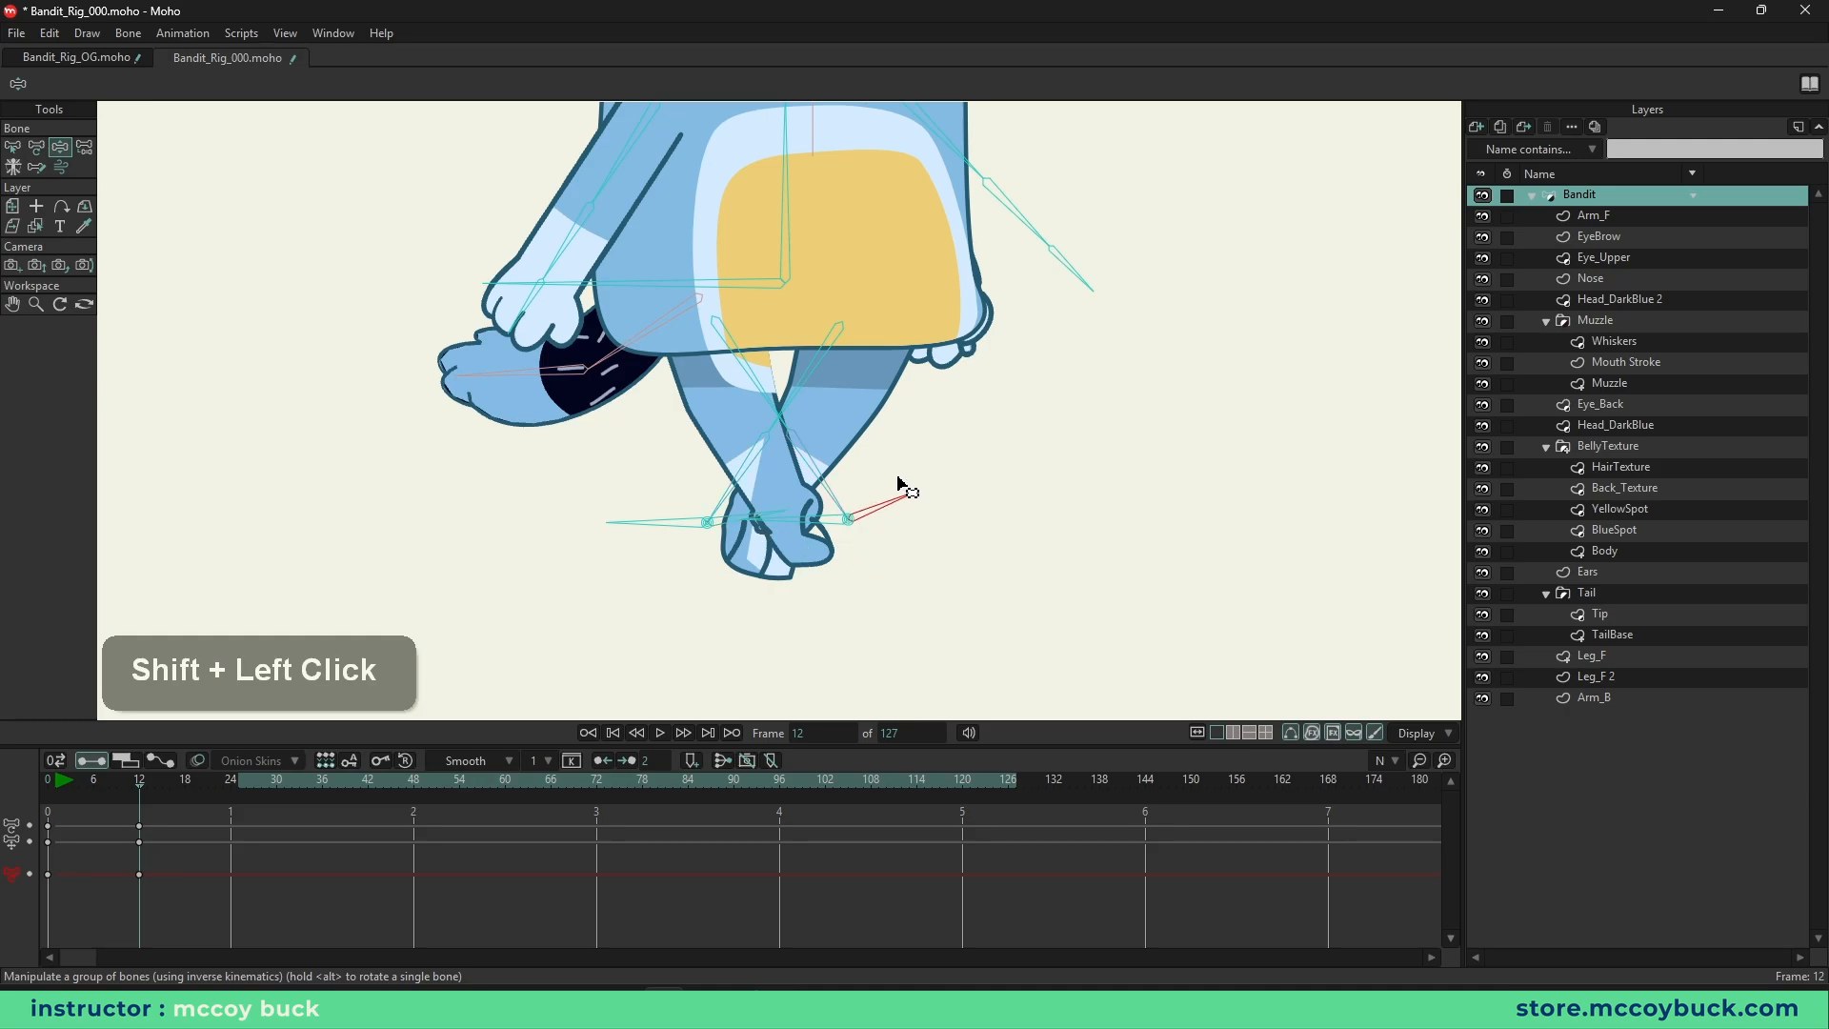
key("ctrl+z")
- Deselect all bones and compare the posed limbs at frame 12 with the rest pose at frame 0
scroll(962, 508, "down", 4)
key("b")
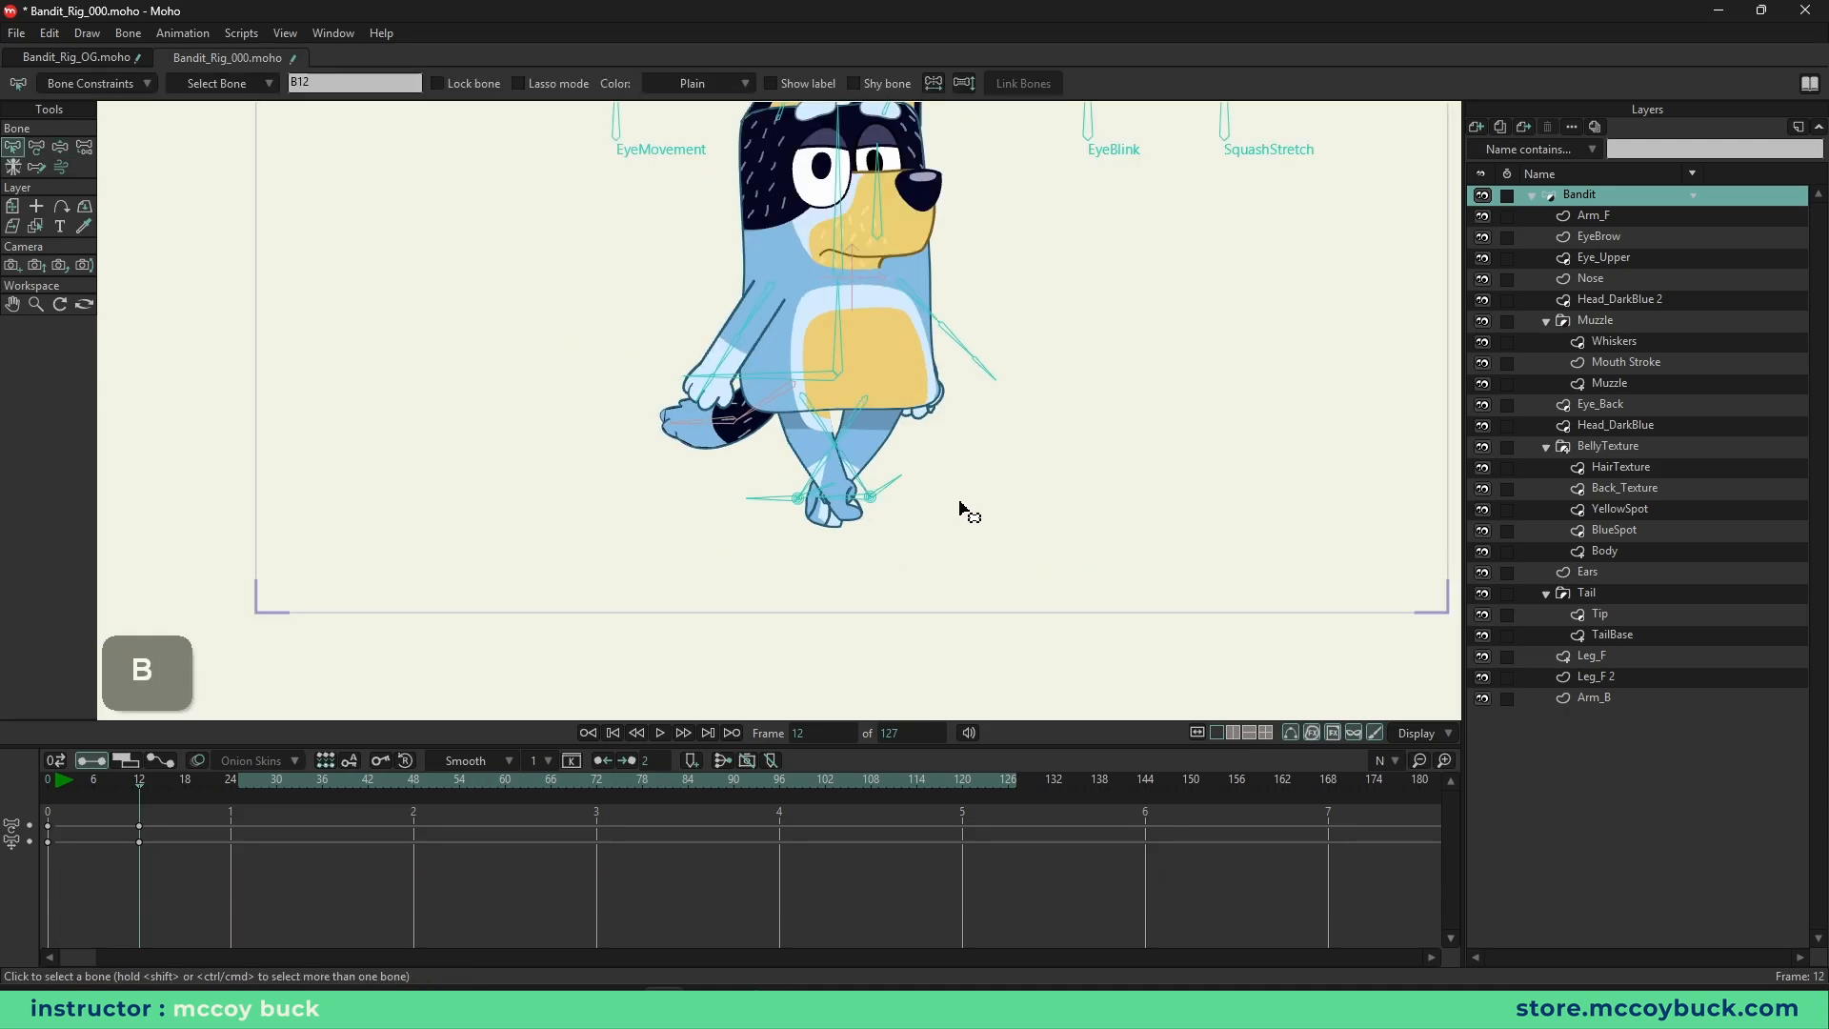
left_click(960, 508)
scroll(838, 559, "up", 2)
scroll(798, 455, "up", 2)
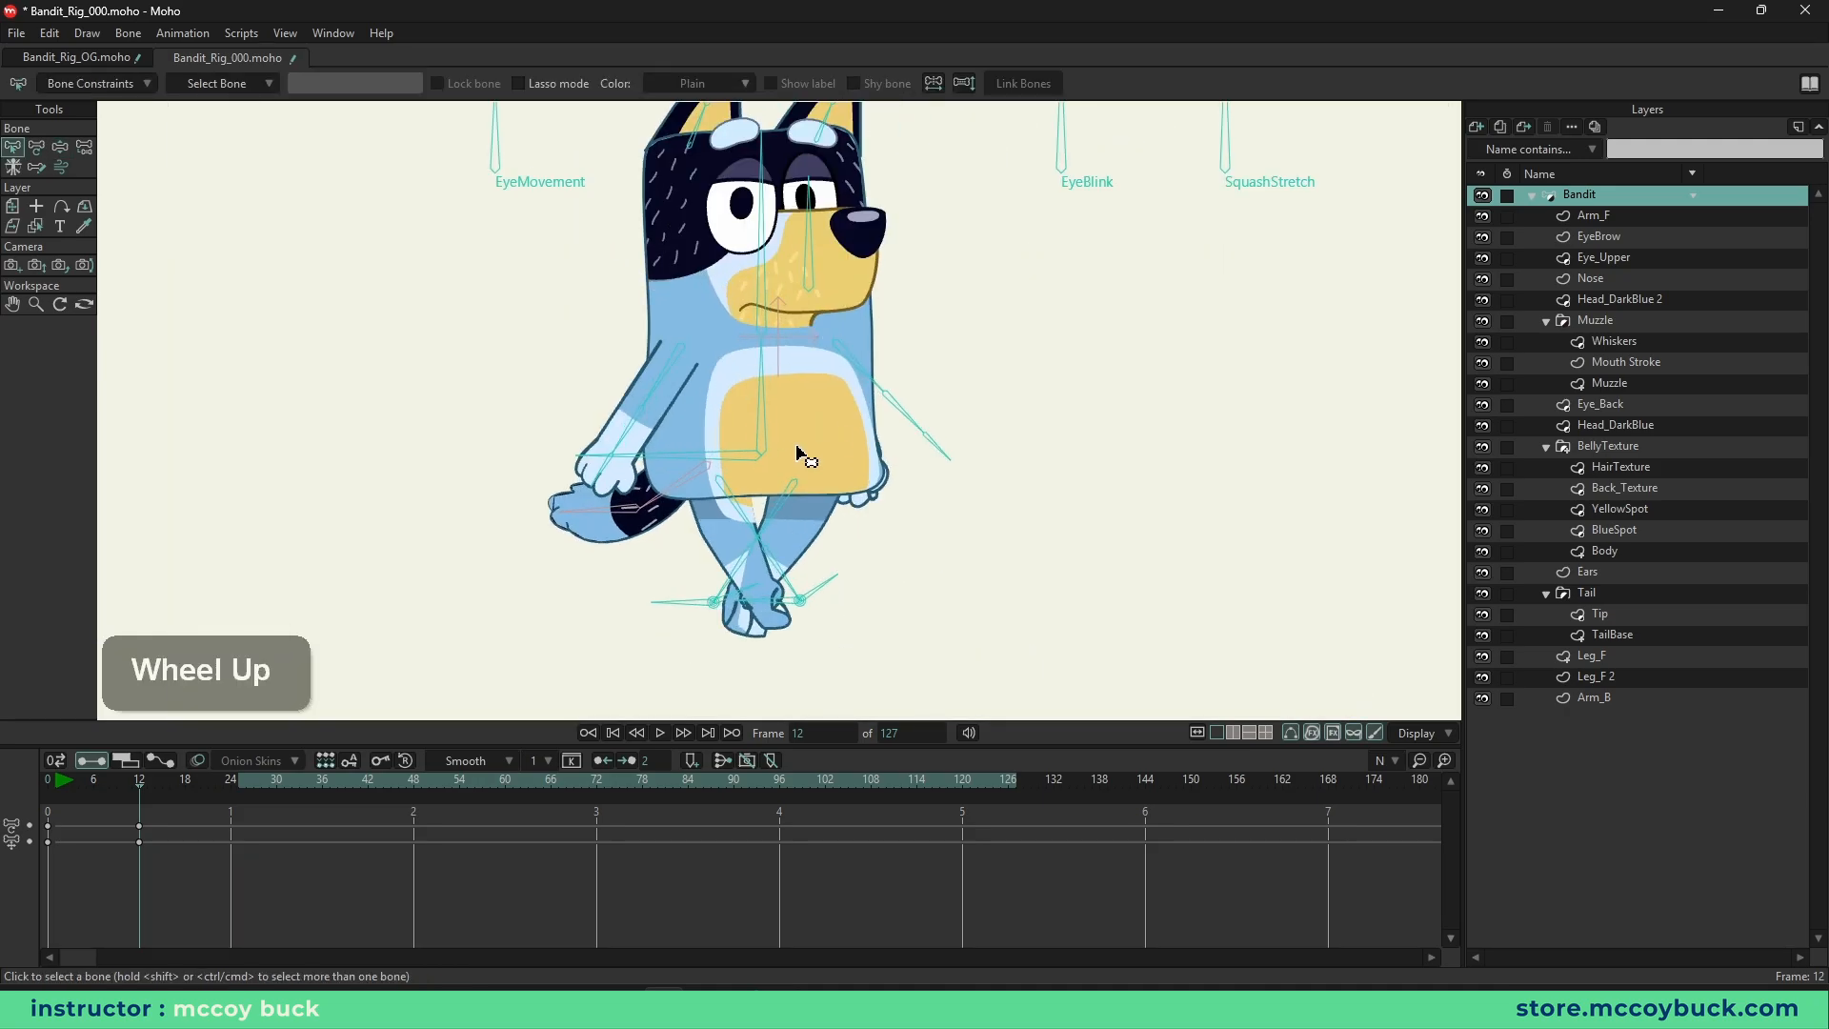
left_click_drag(787, 484, 719, 519)
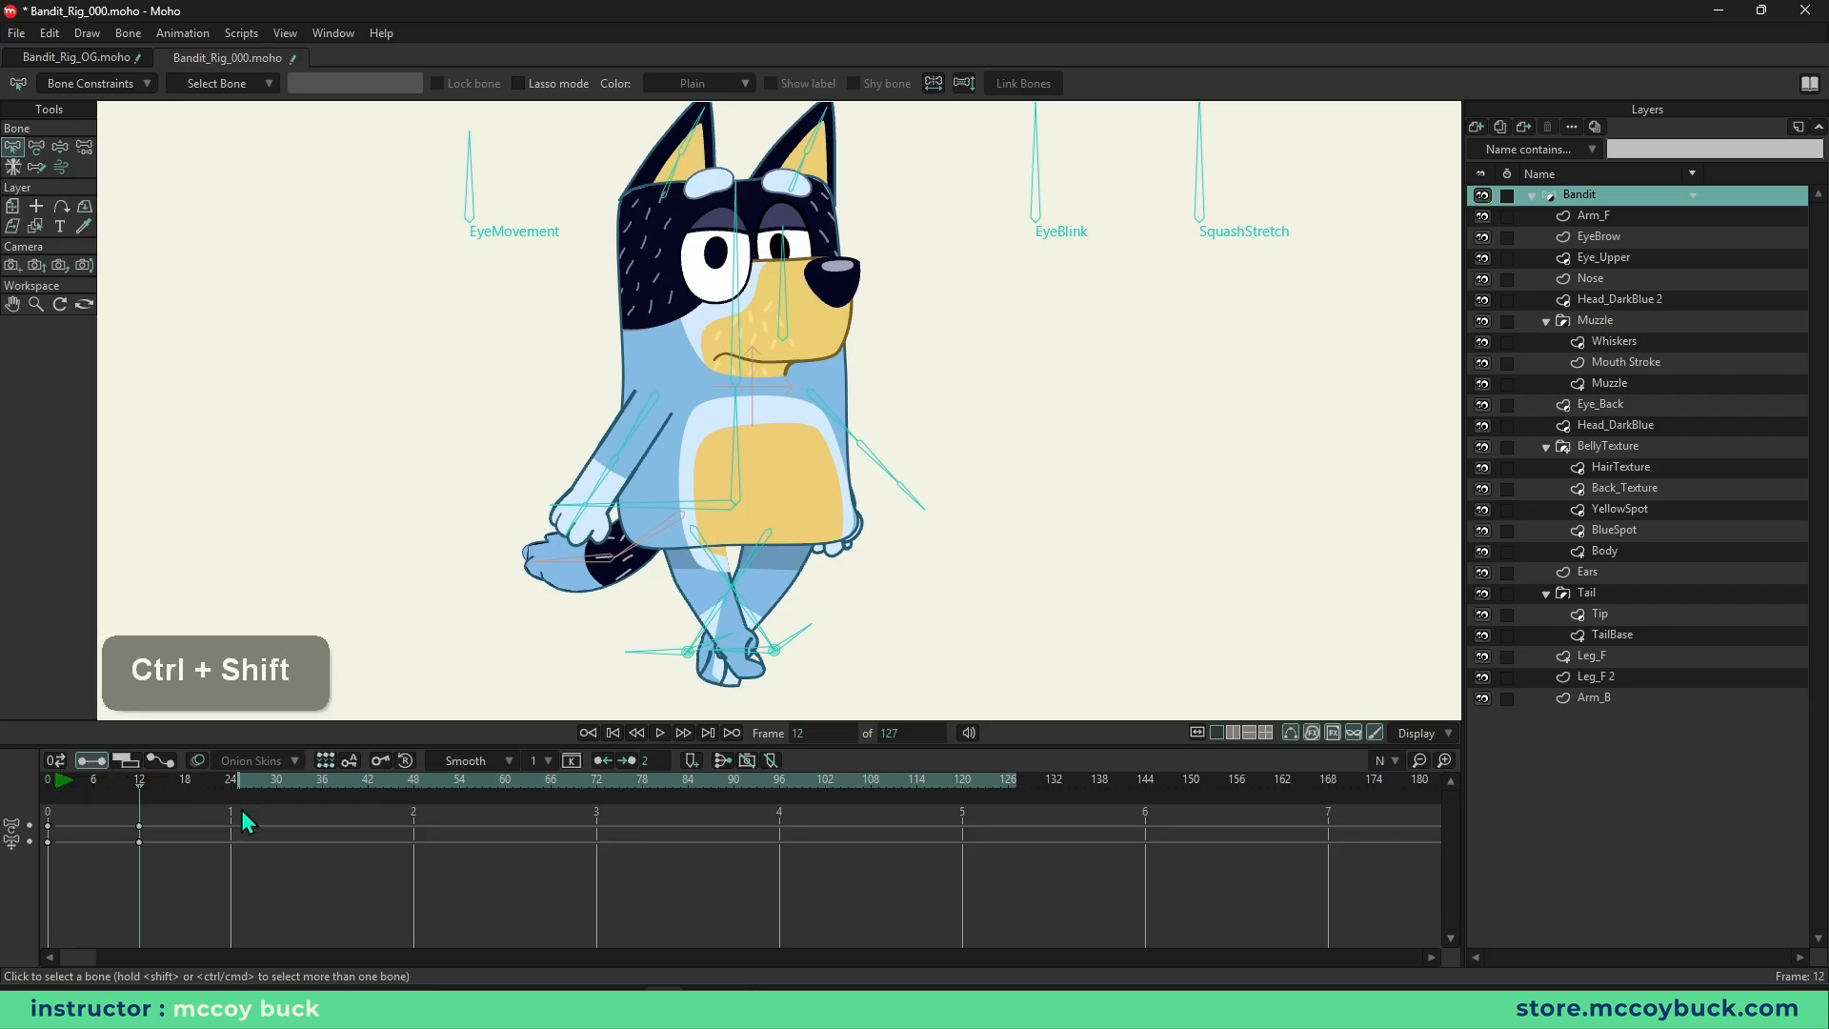
key("ctrl+shift+d")
key("ctrl+shift+d")
key("ctrl+shift+d")
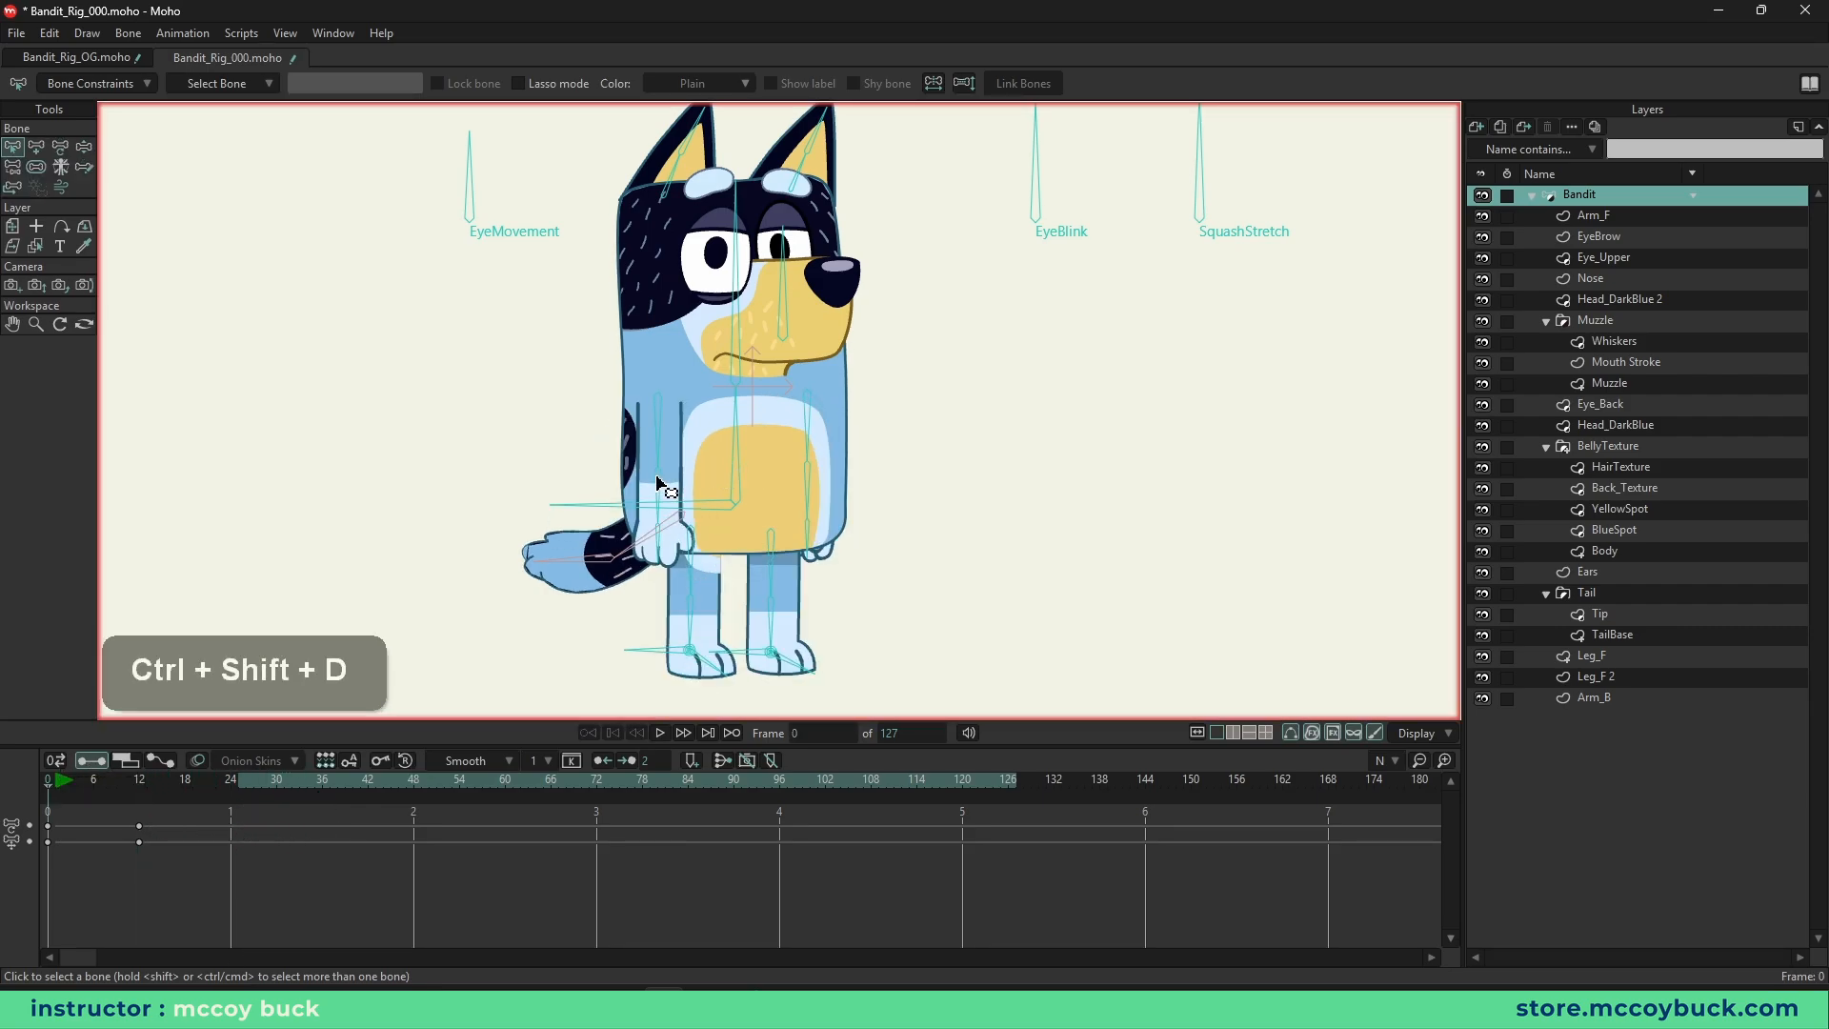
key("ctrl+shift+d")
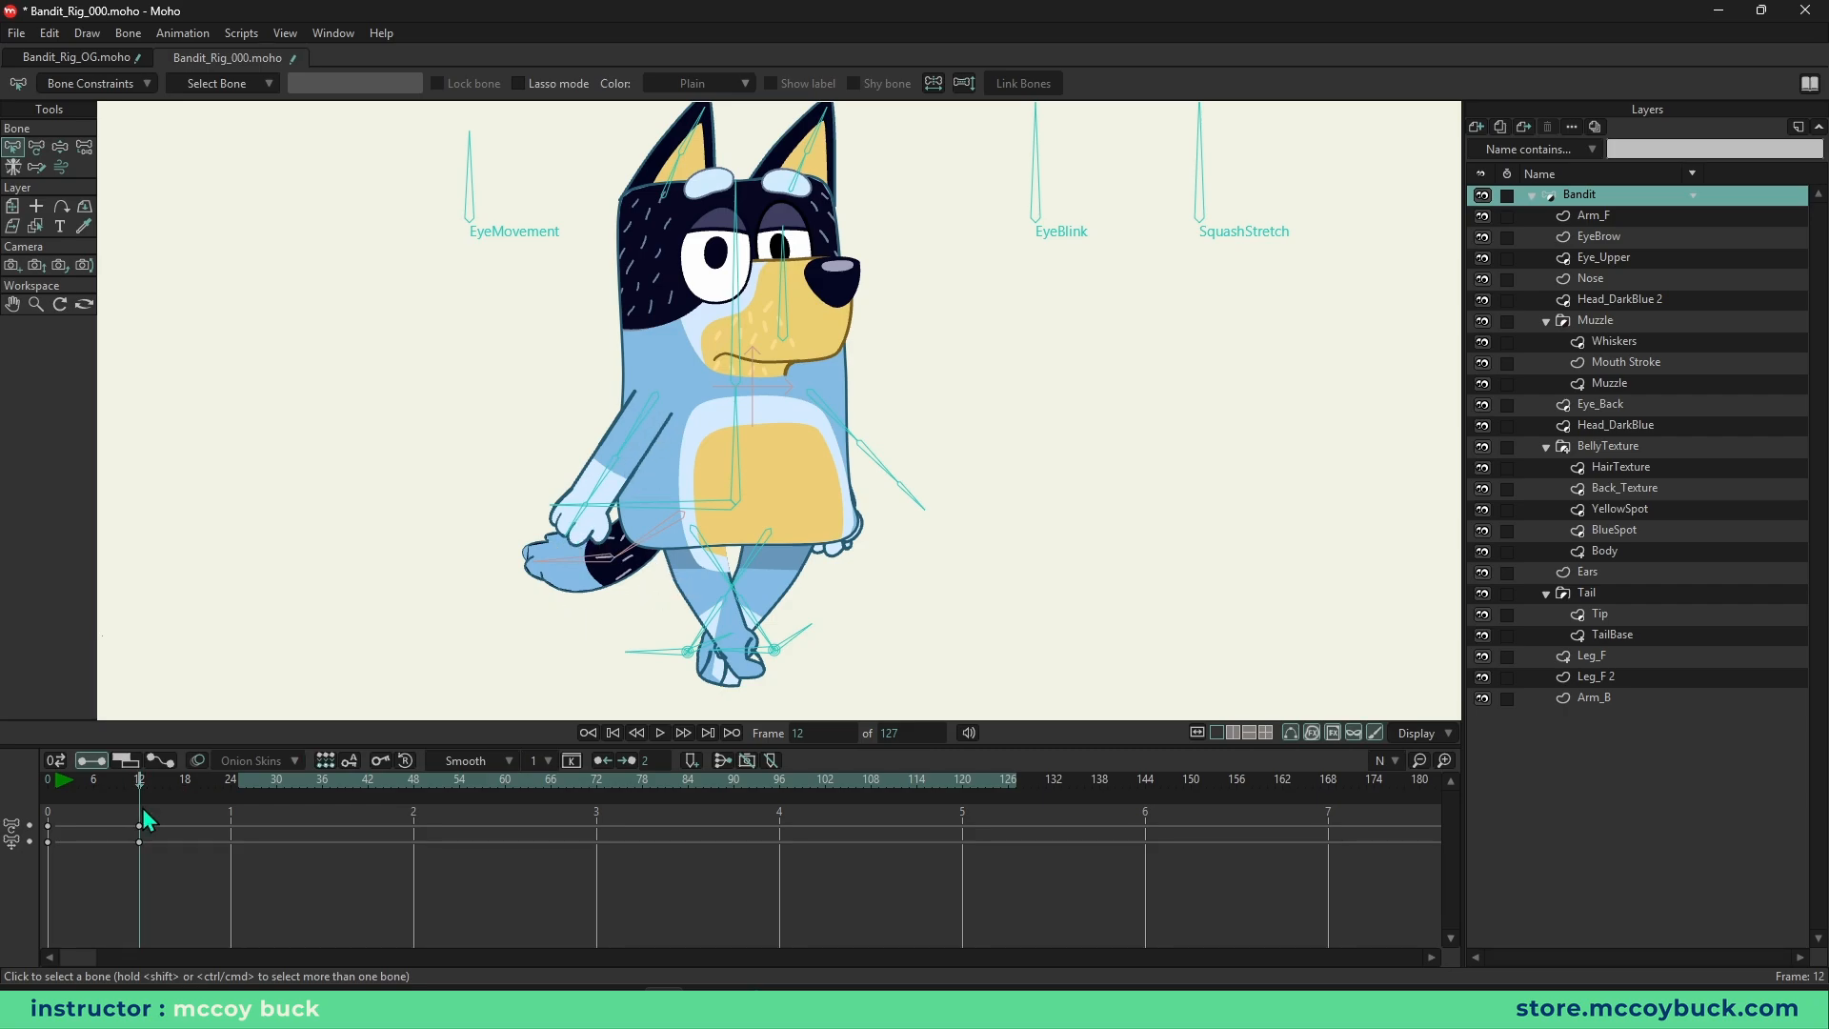
key("ctrl+shift+d")
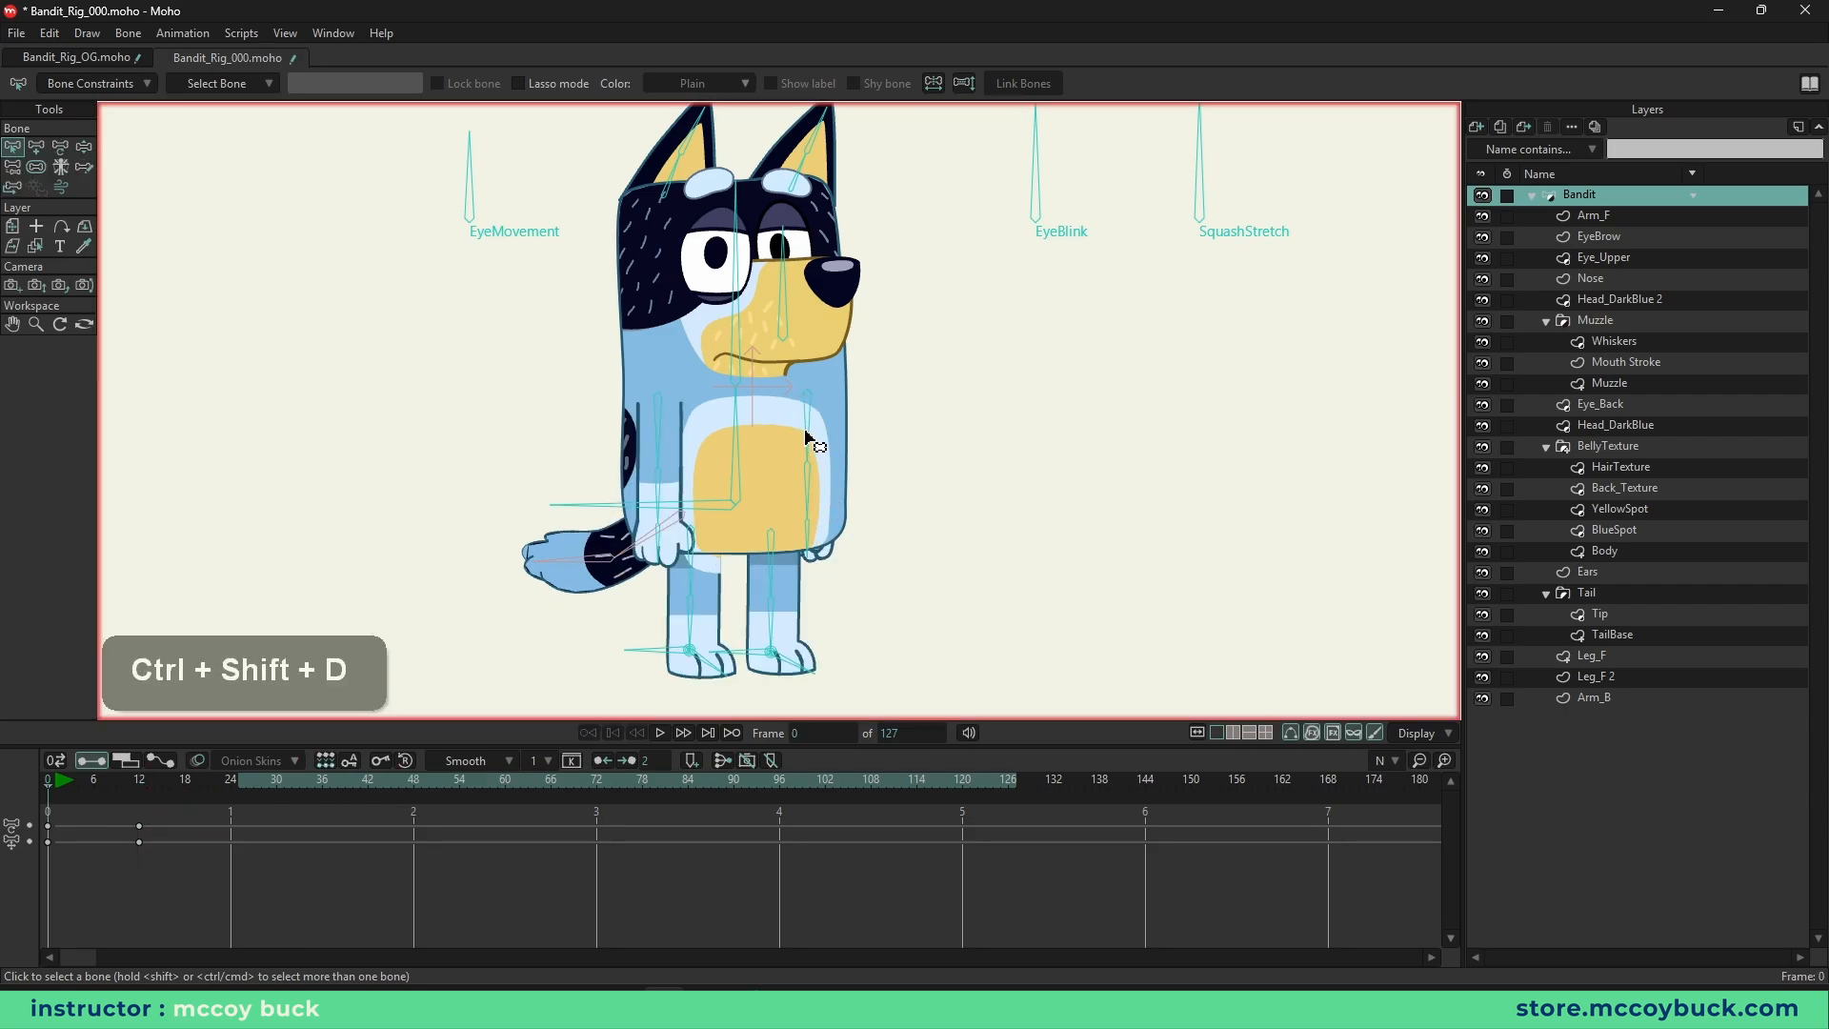
key("ctrl+shift+d")
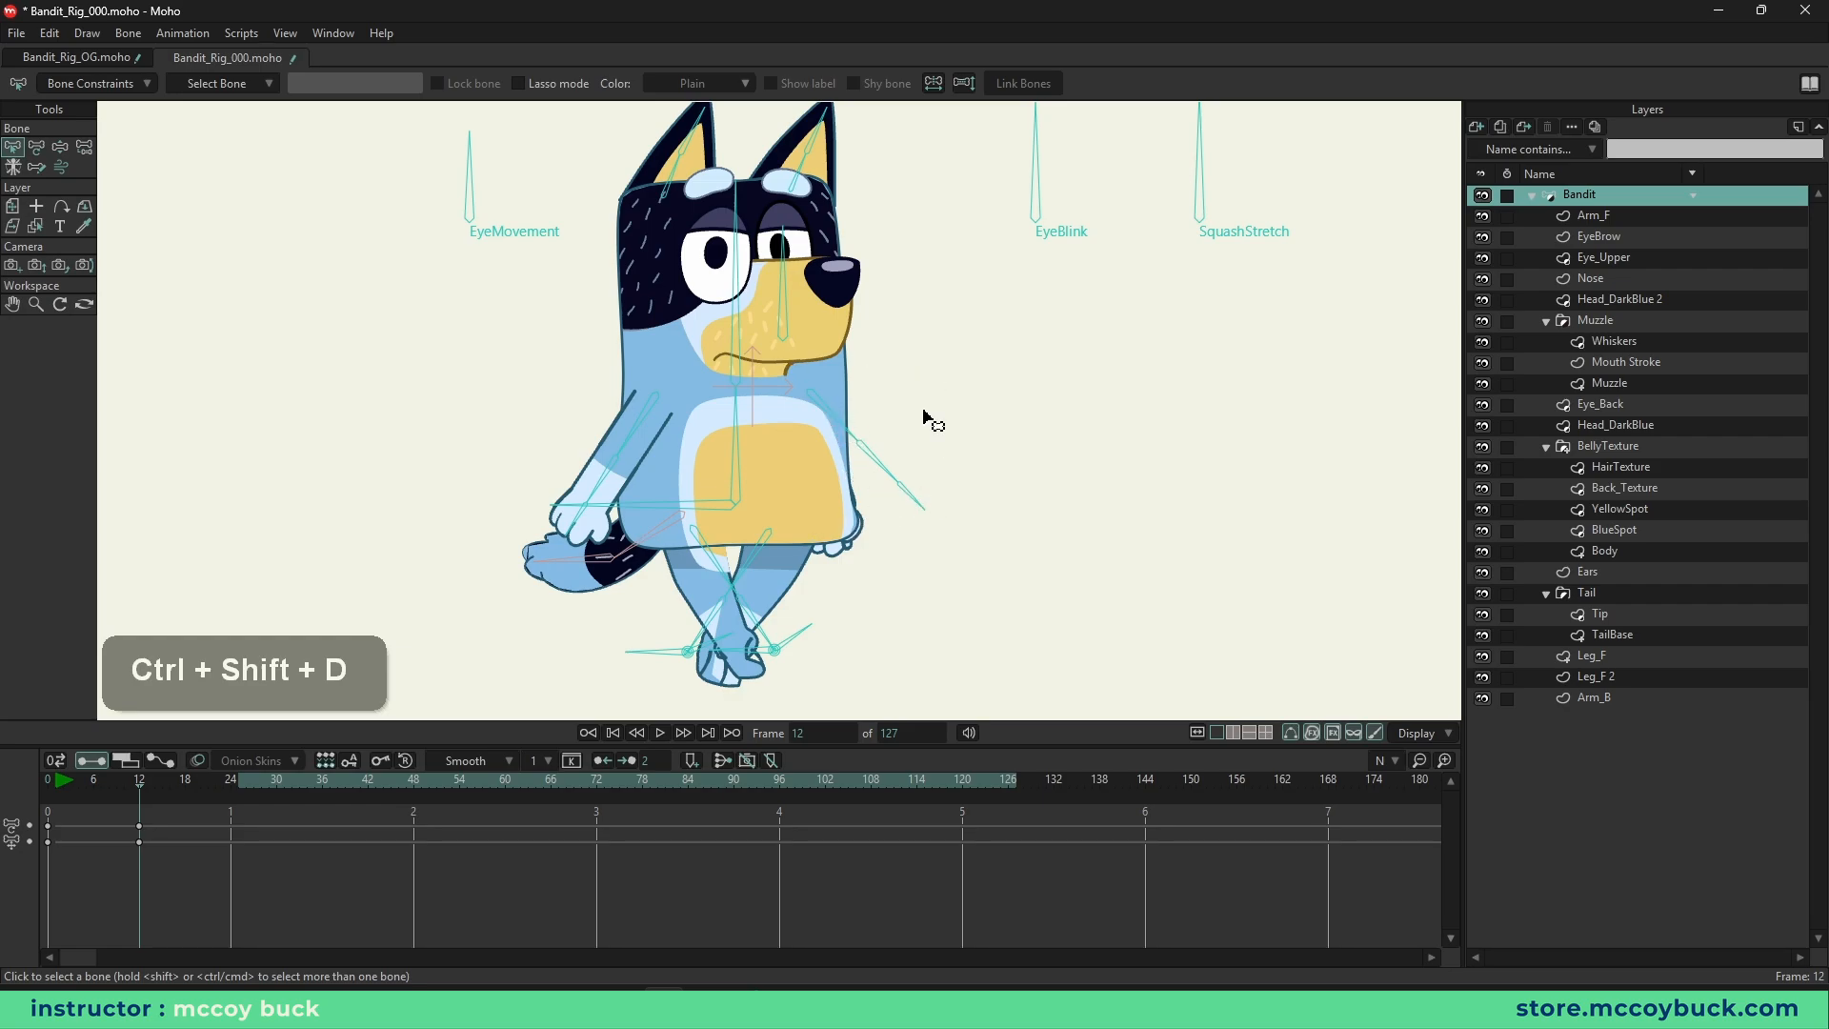
key("ctrl+shift+d")
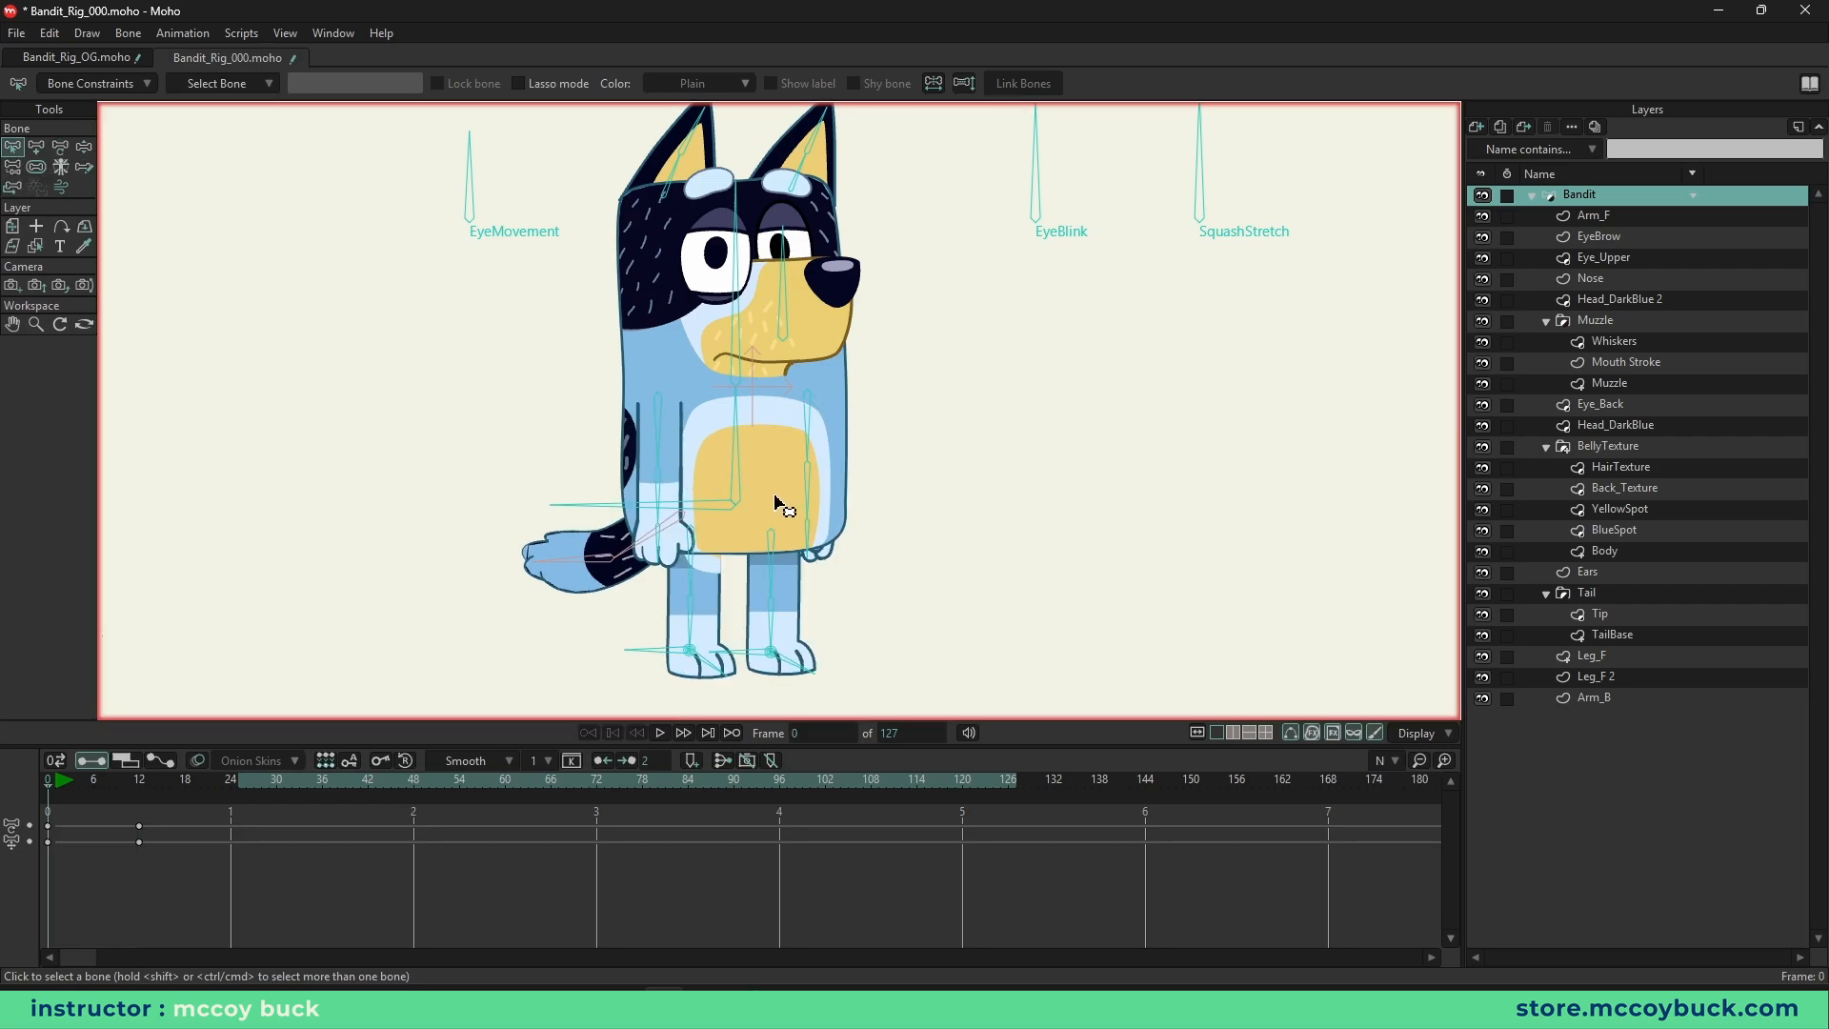
- Link the Arm_B layer to its own upper arm, forearm and hand bones
left_click(1597, 701)
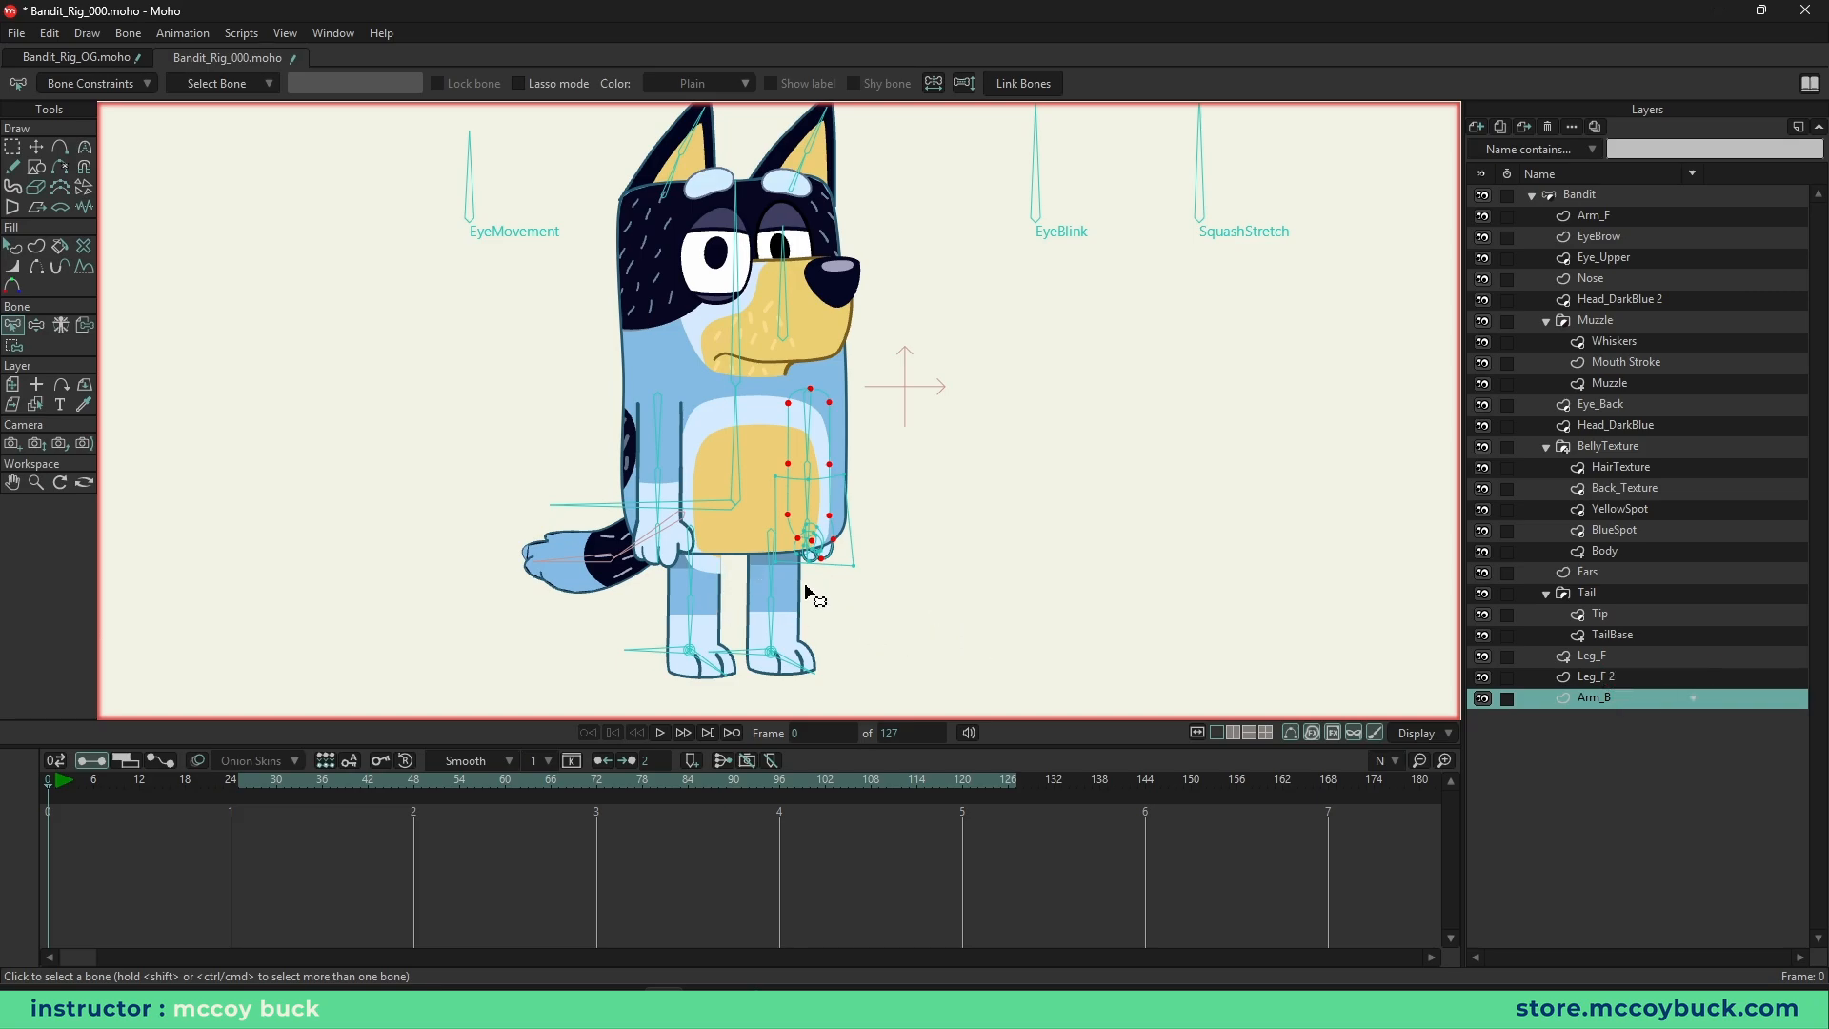
scroll(816, 591, "up", 5)
key("b")
left_click(814, 367)
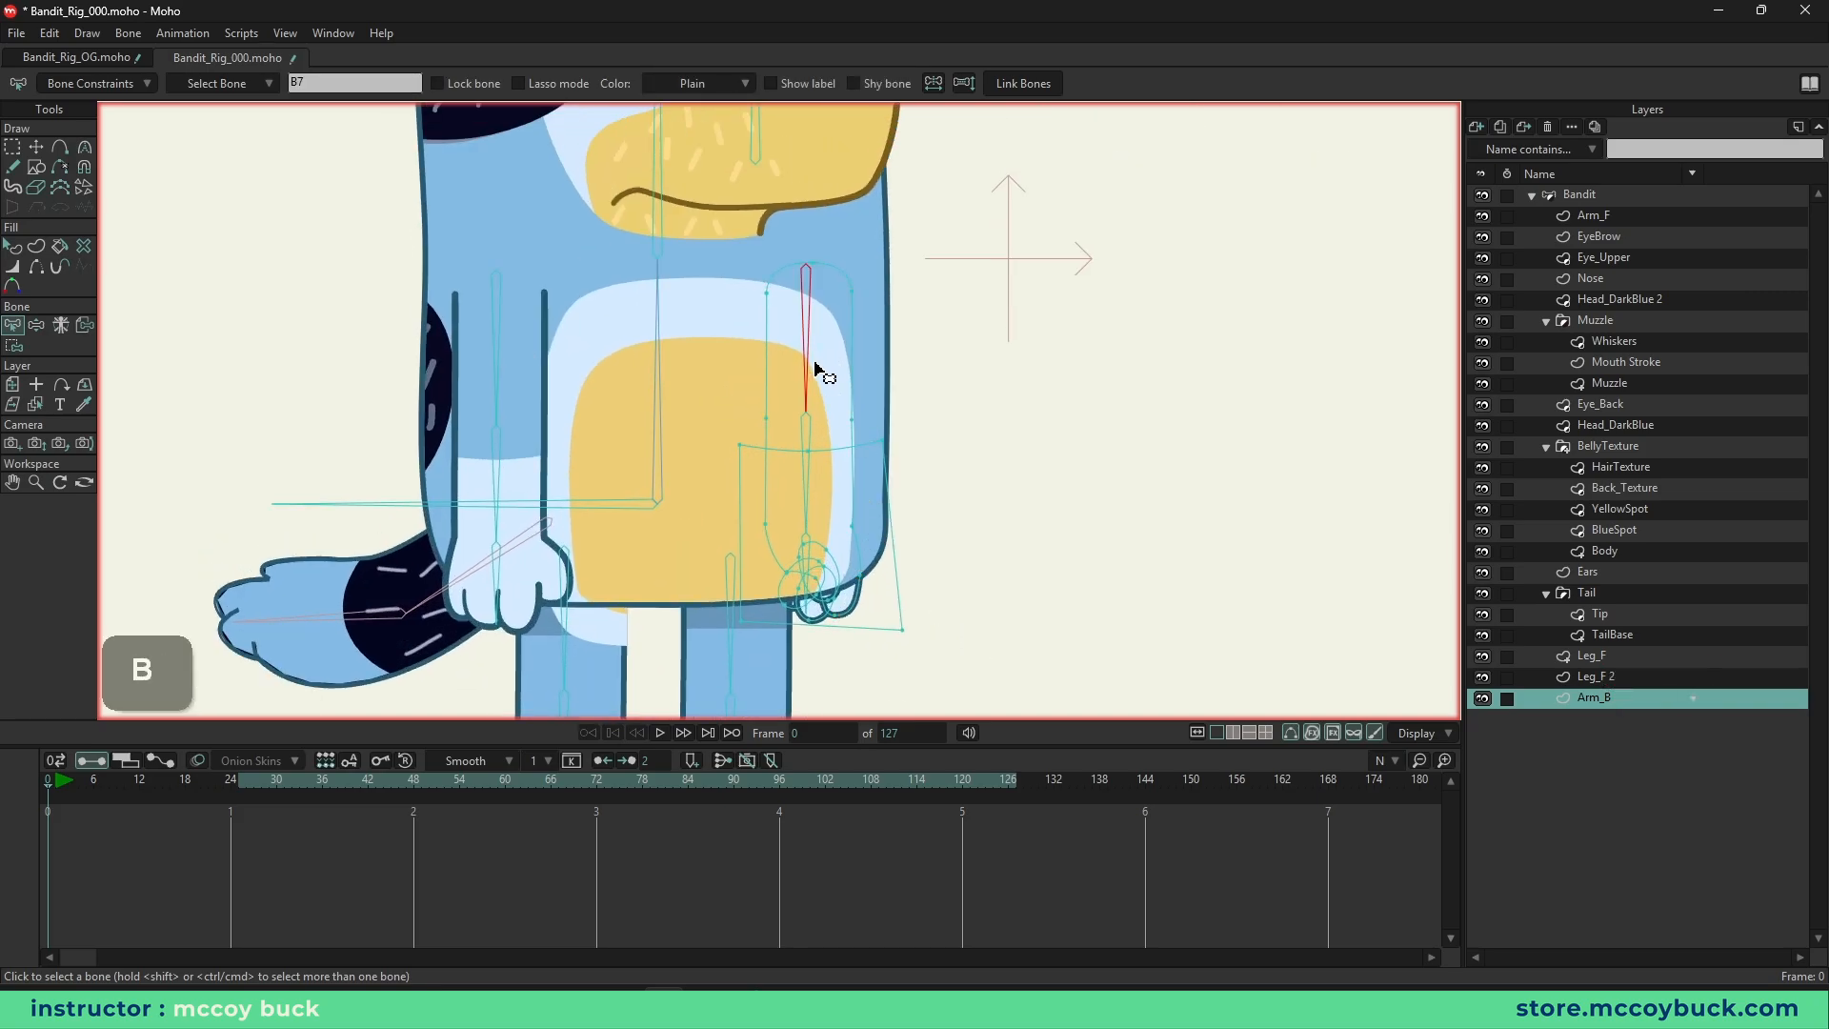
left_click(810, 500, "shift")
left_click(806, 572, "shift")
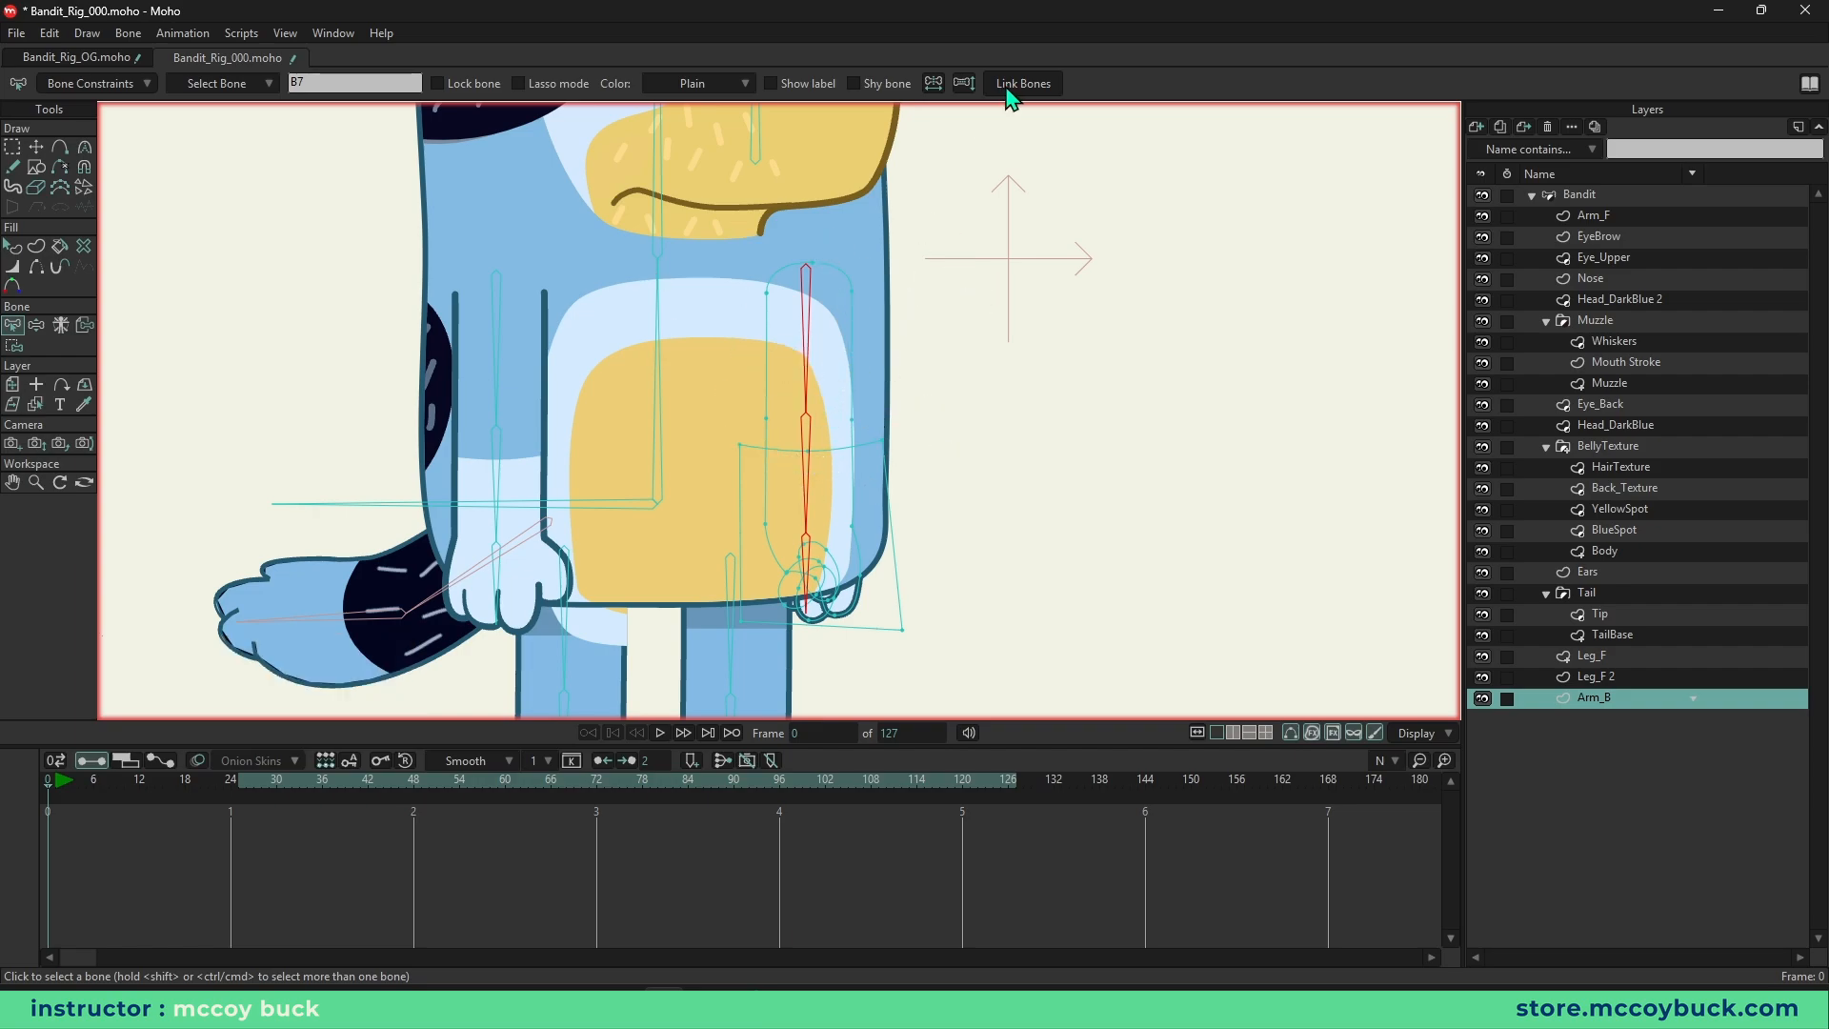
- Pick the Leg_F layer on the canvas and try moving its shape near the top of the leg
scroll(947, 462, "down", 3)
scroll(760, 580, "up", 3)
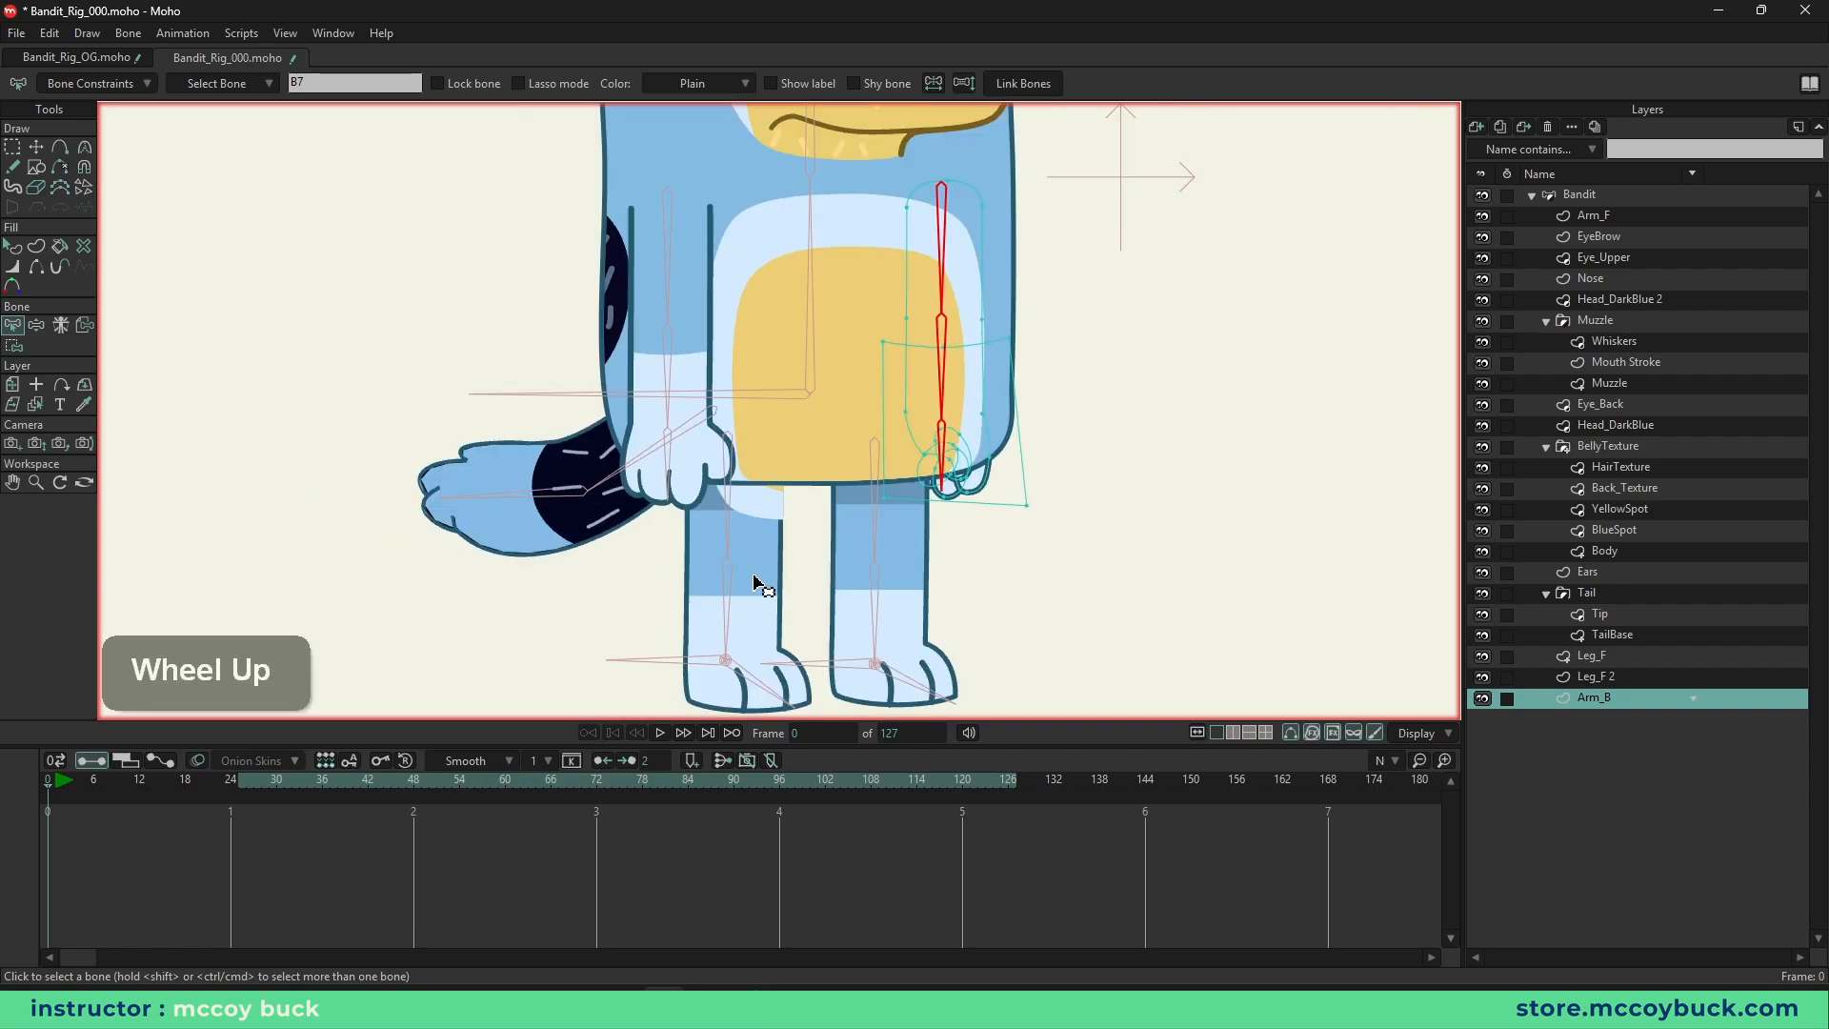
right_click(752, 564, "alt")
left_click_drag(779, 593, 753, 430)
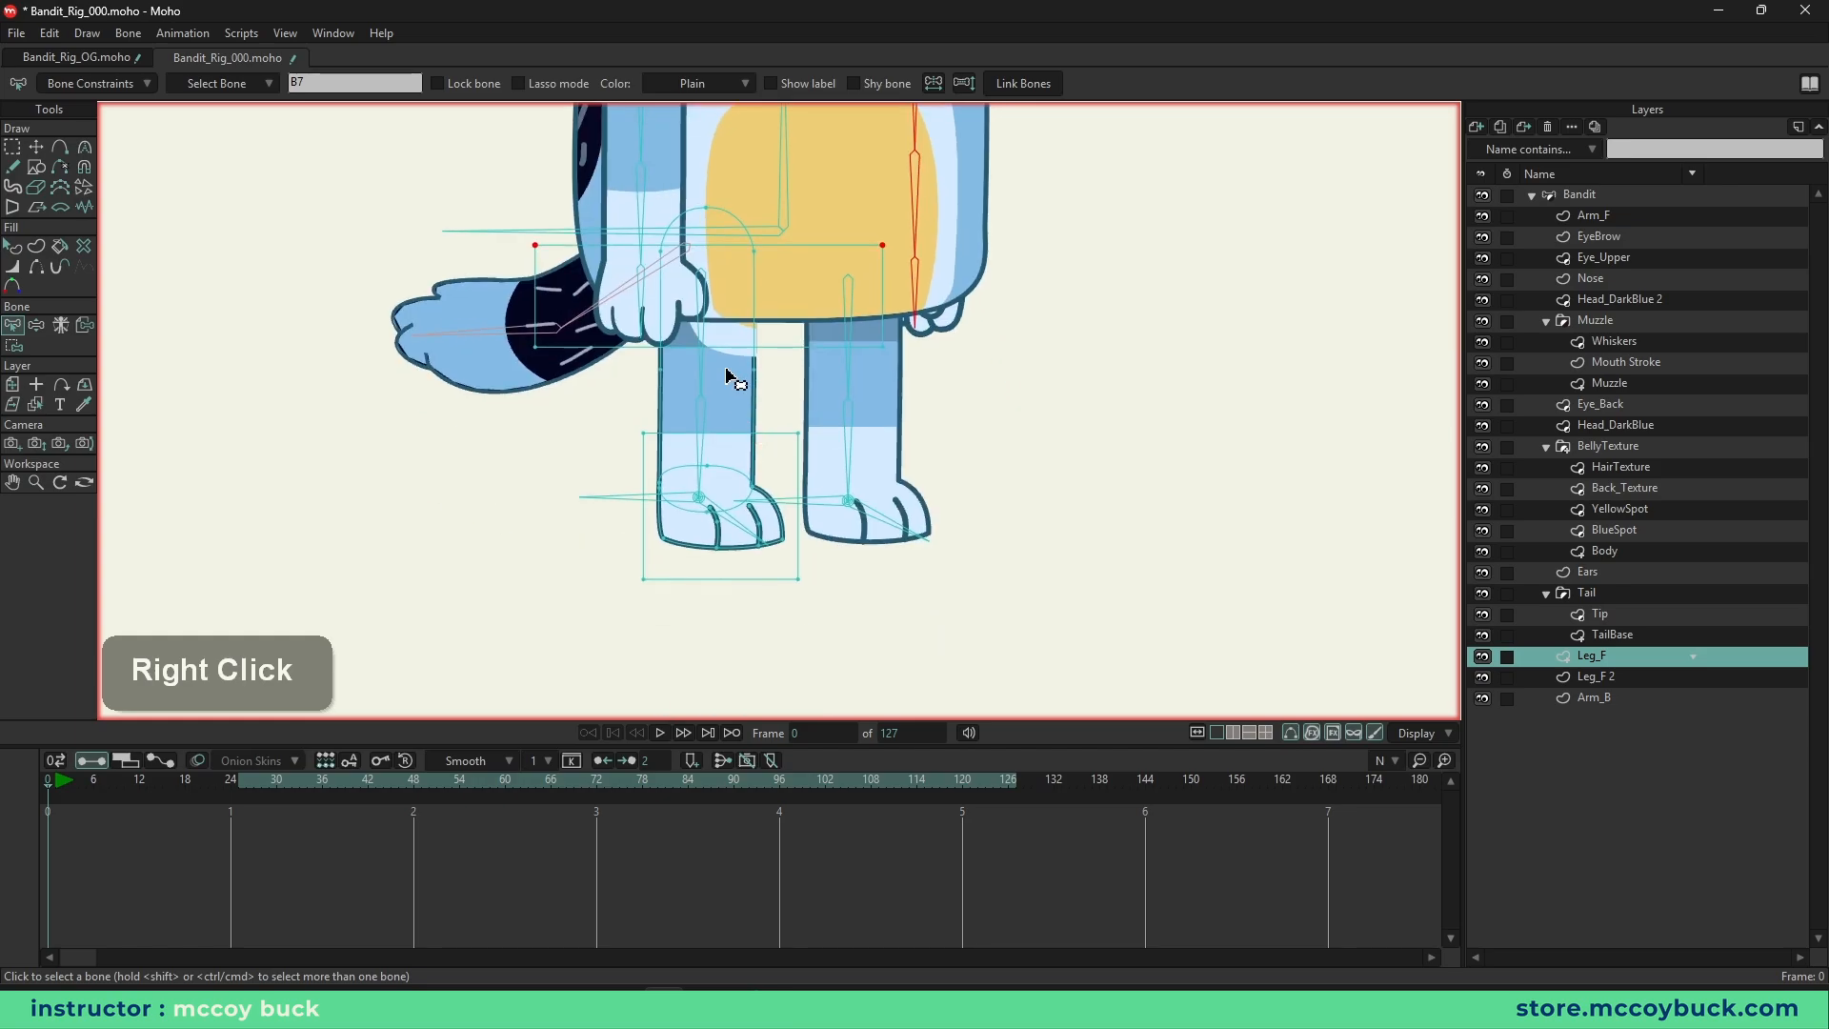
scroll(748, 389, "up", 1)
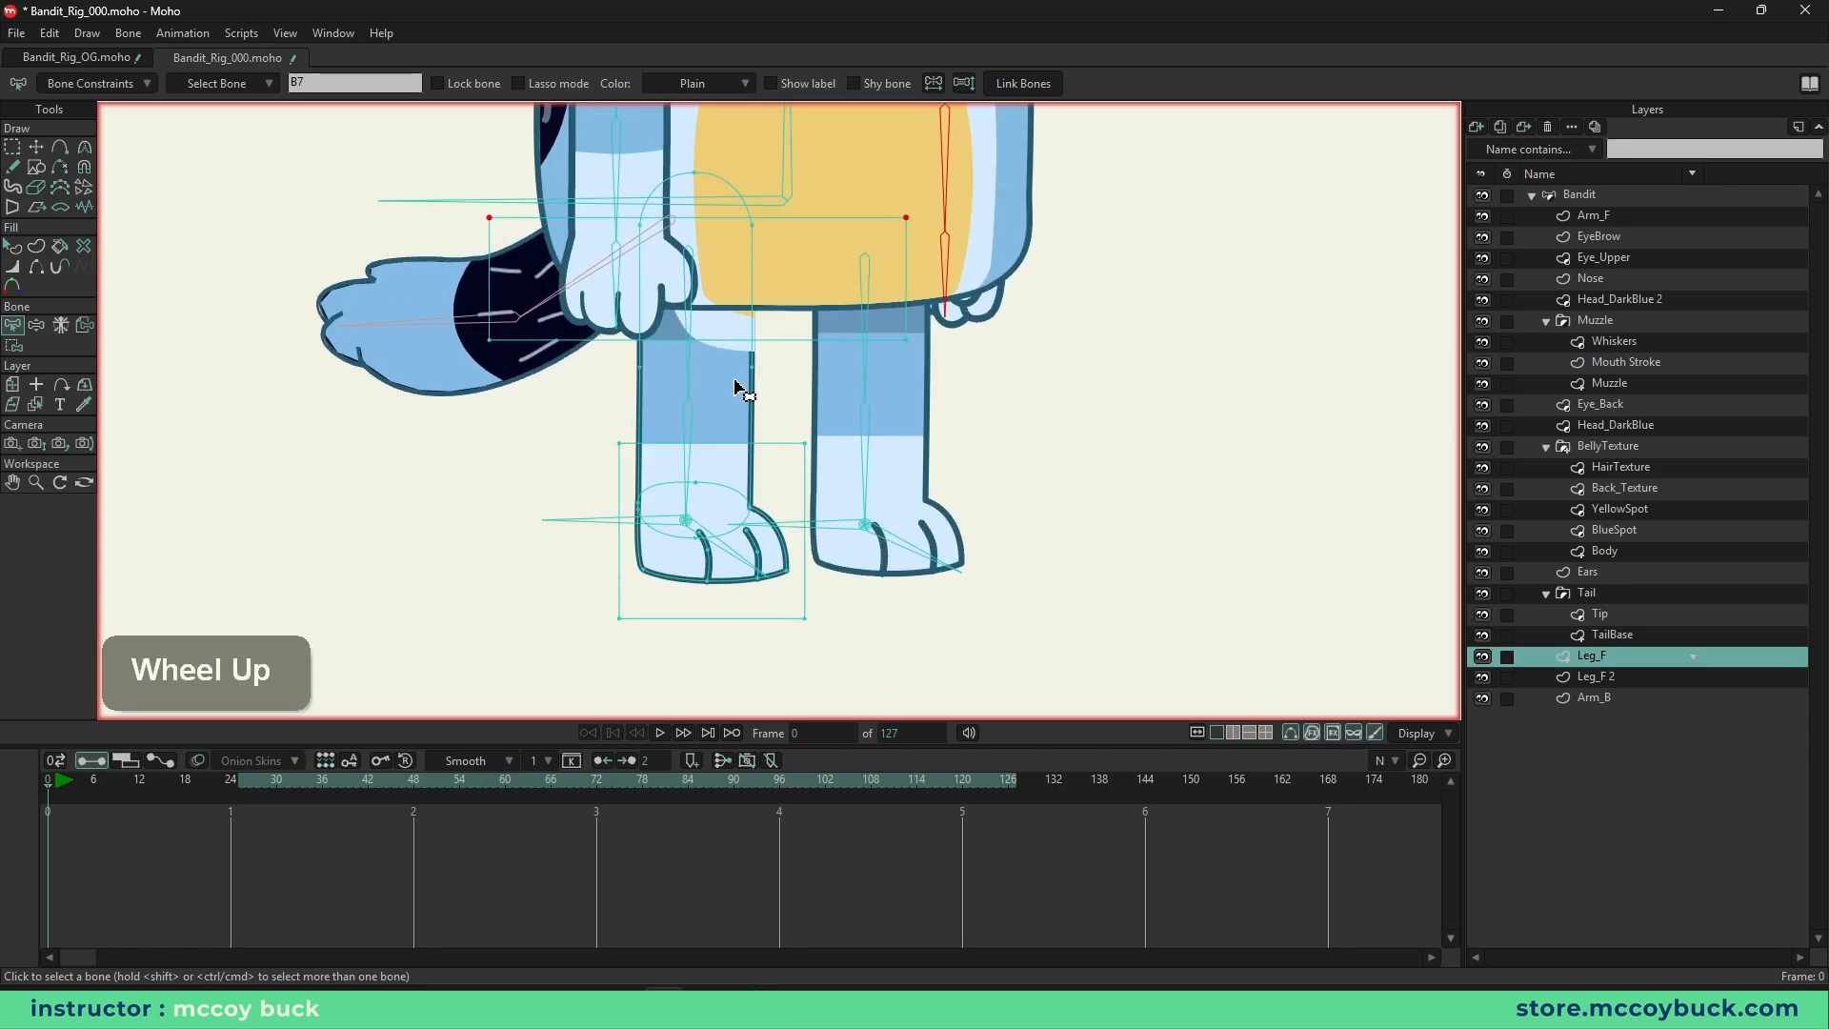
key("g")
key("t")
left_click_drag(726, 387, 709, 420)
key("ctrl+z")
key("g")
- Reselect the Leg_F layer and try moving its rectangular shadow shape across the upper leg
right_click(667, 335, "alt")
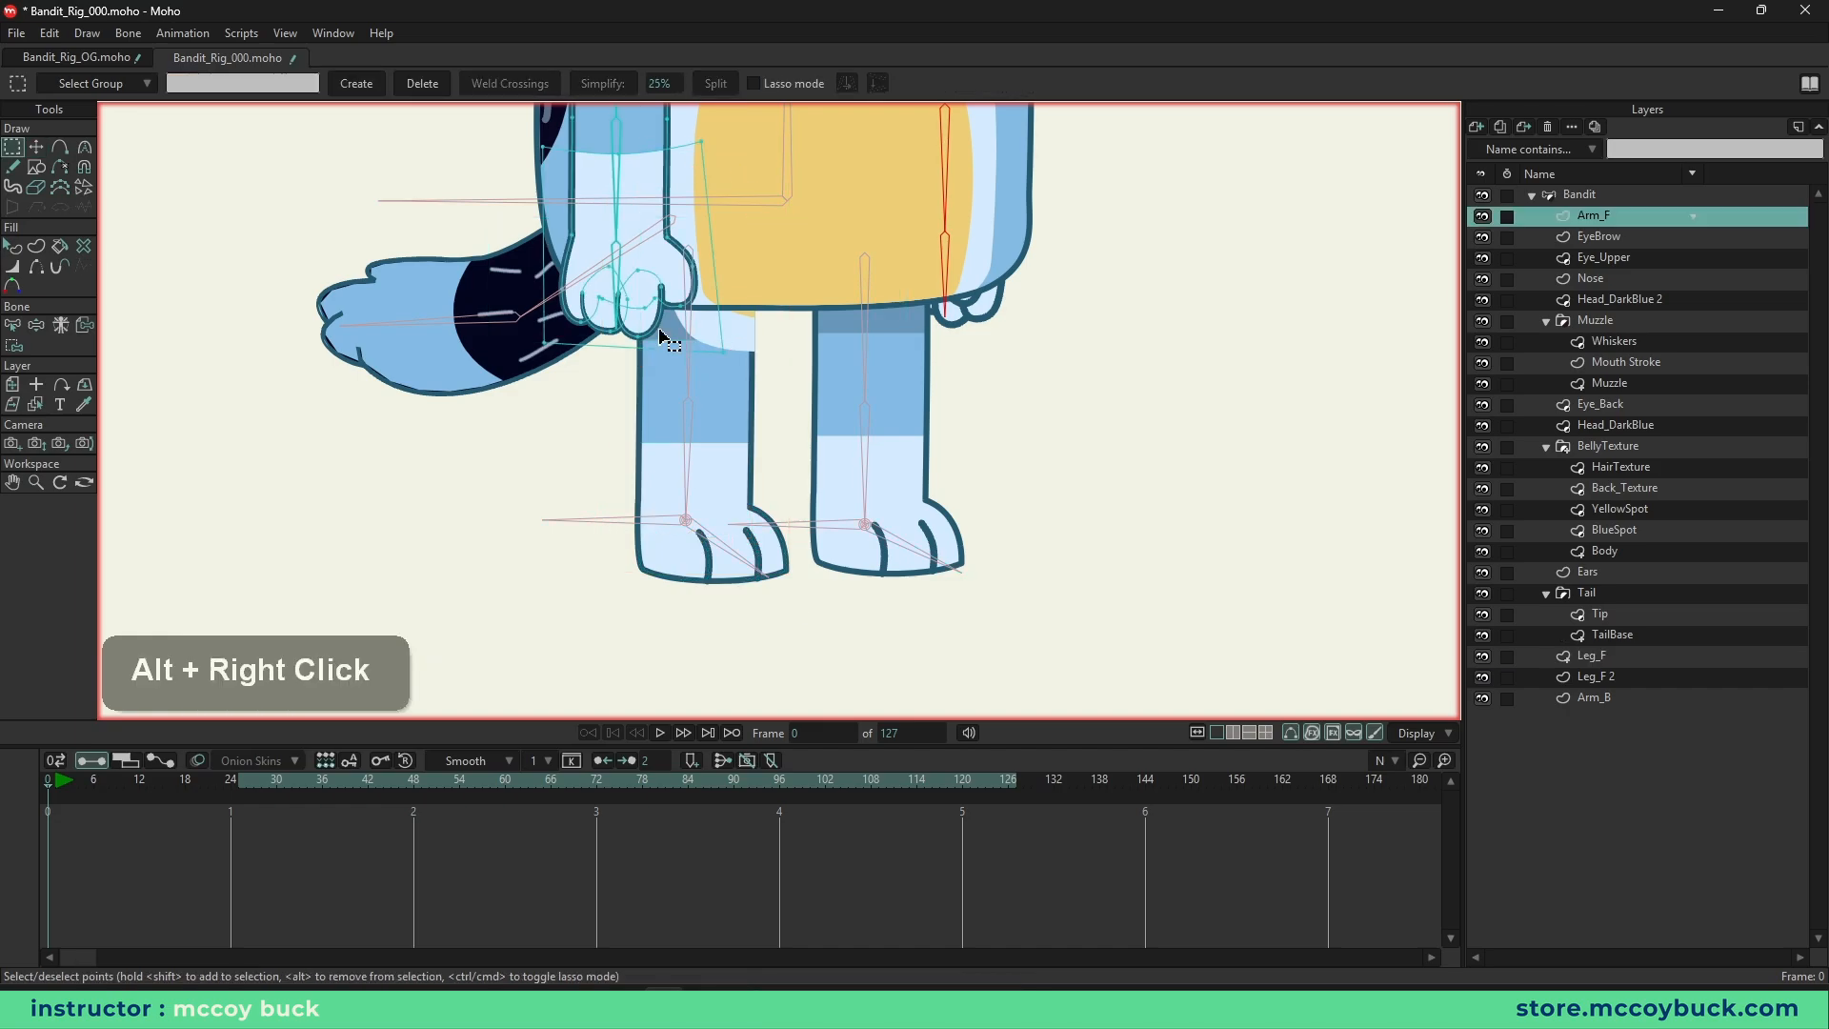
key("g")
right_click(759, 356, "alt")
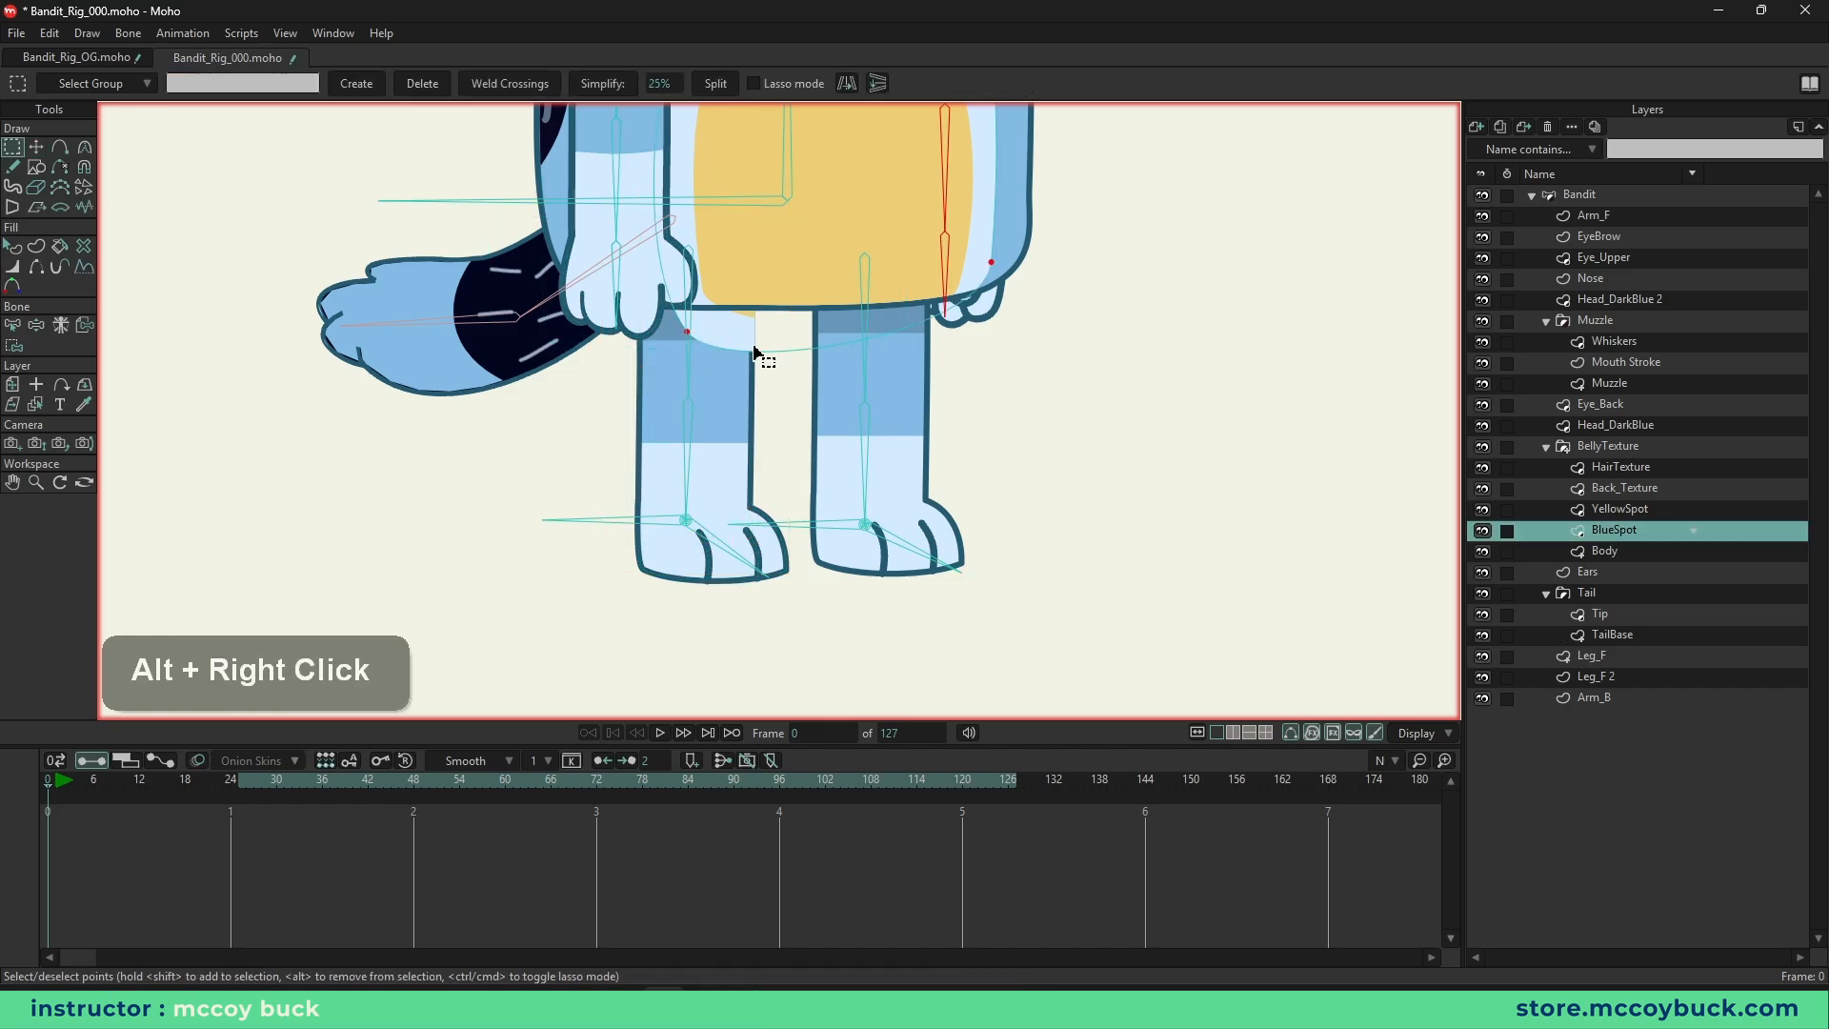
right_click(674, 340, "alt")
scroll(672, 339, "up", 1)
key("g")
key("t")
left_click_drag(675, 339, 555, 380)
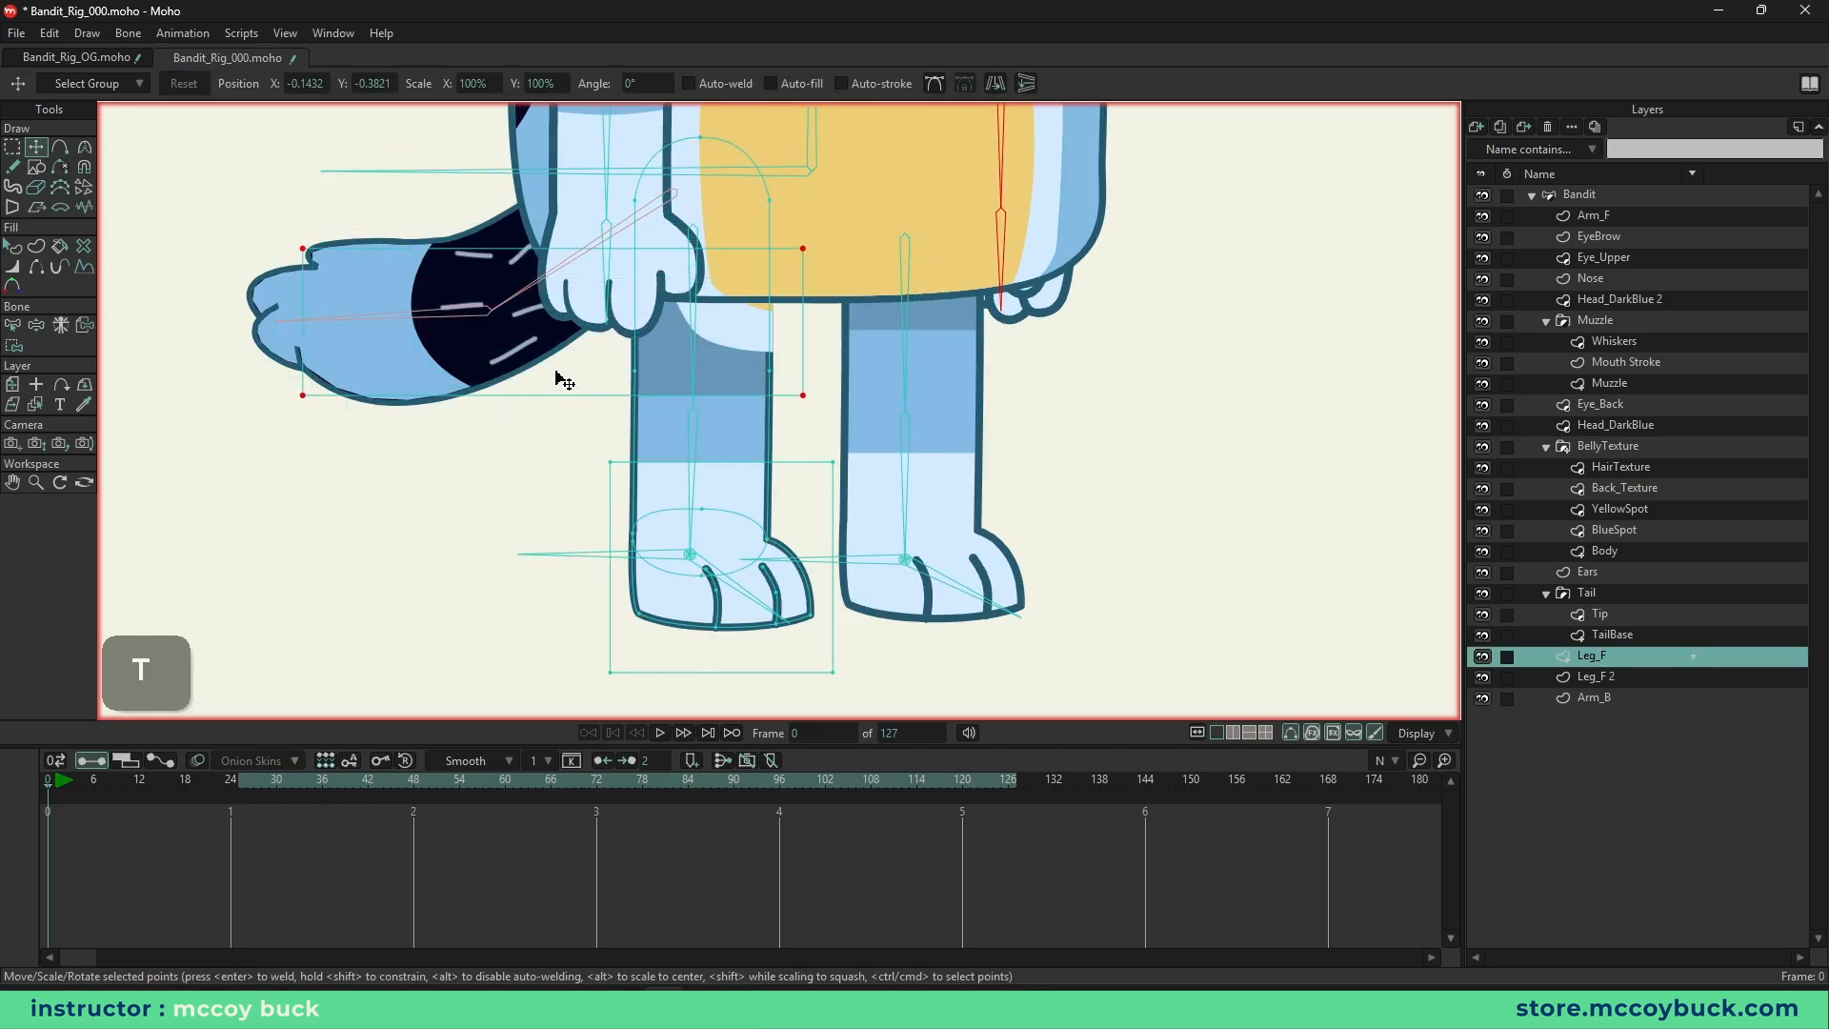
key("ctrl+z")
- Try moving Leg_F's lower rectangular shape and its foot outline to show how the leg is layered
key("t")
left_click_drag(666, 494, 604, 511)
key("ctrl+z")
key("g")
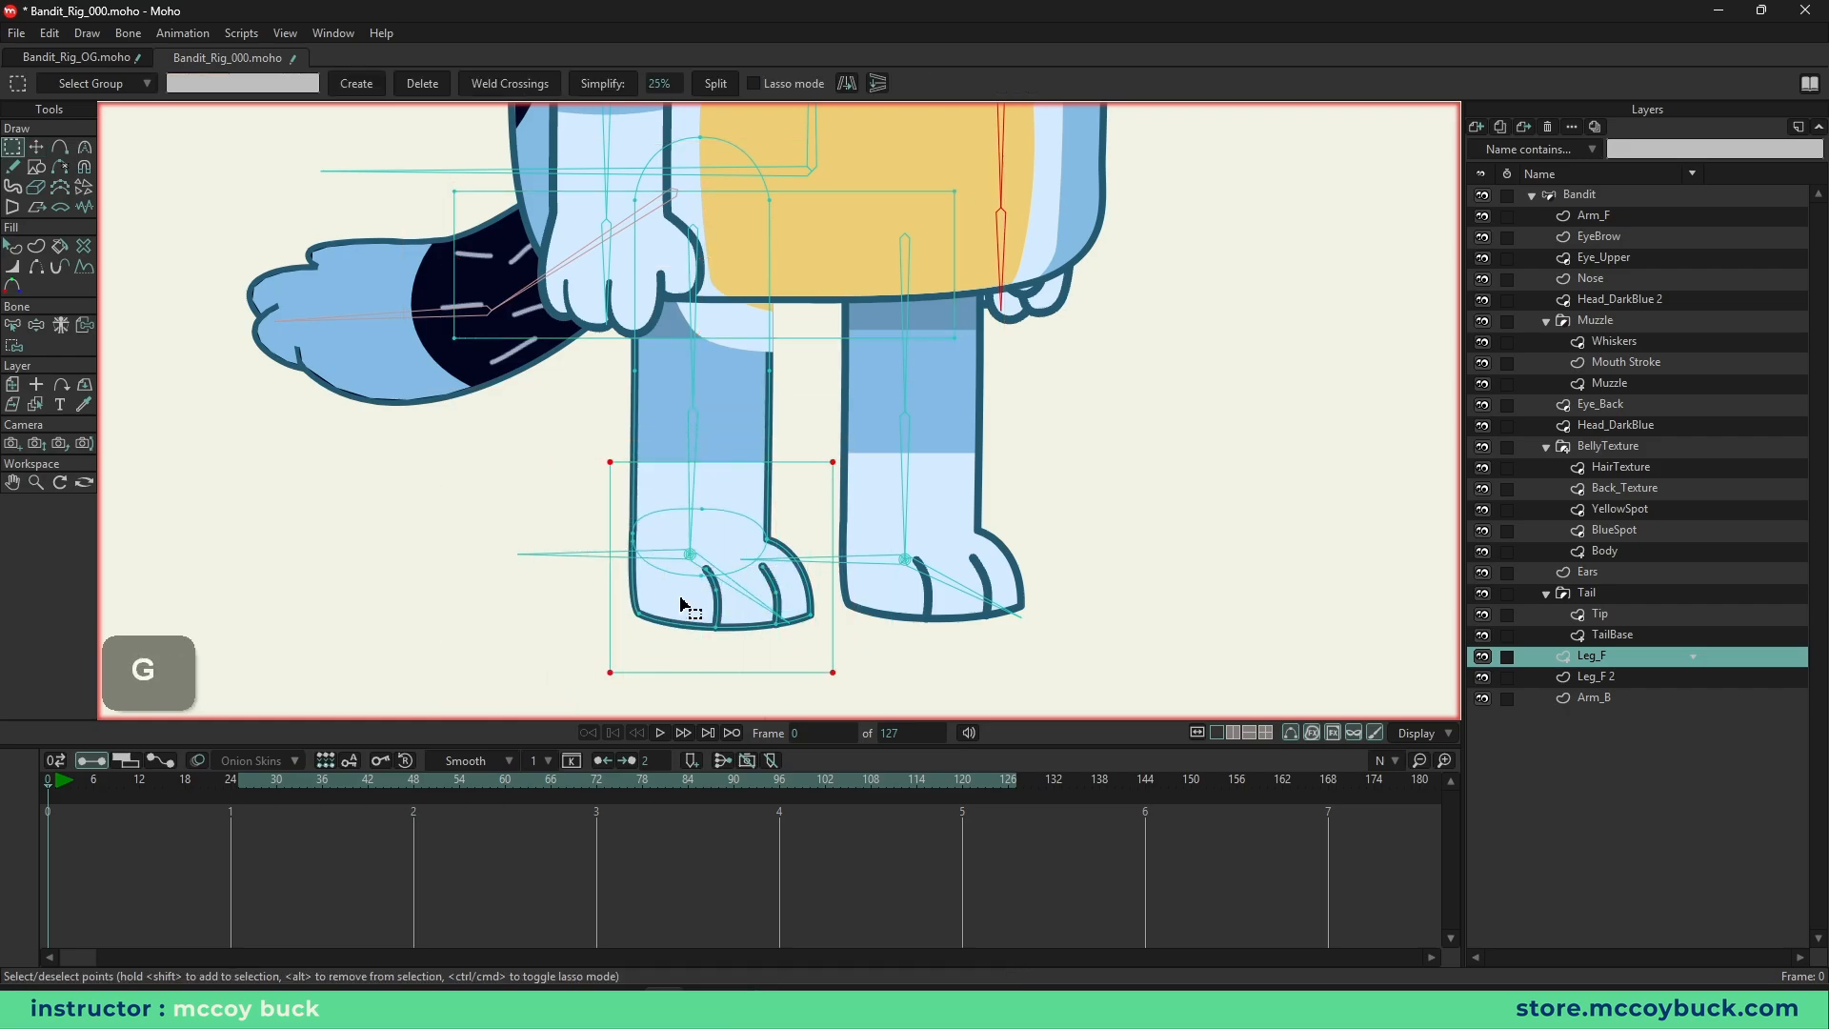
key("Tab")
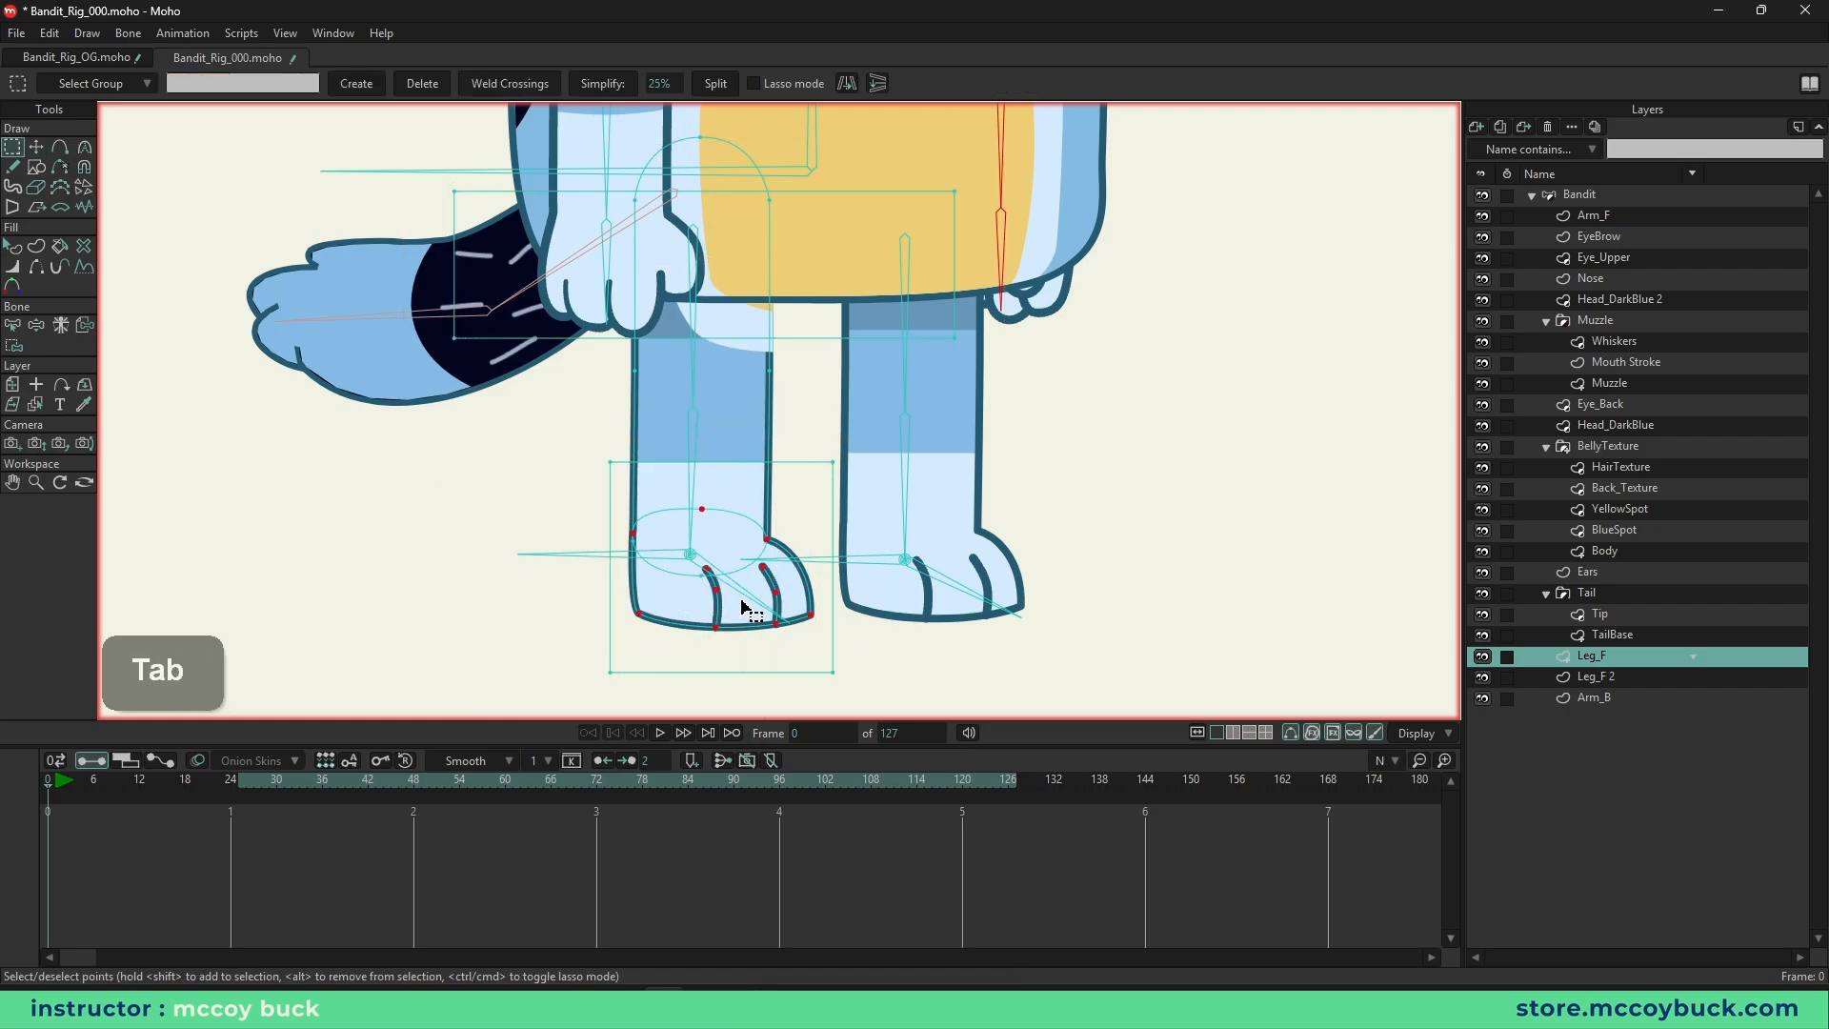
key("t")
mouse_move(743, 602)
left_mouse_down()
mouse_move(429, 665)
mouse_move(727, 384)
mouse_move(729, 660)
mouse_move(745, 620)
left_mouse_up()
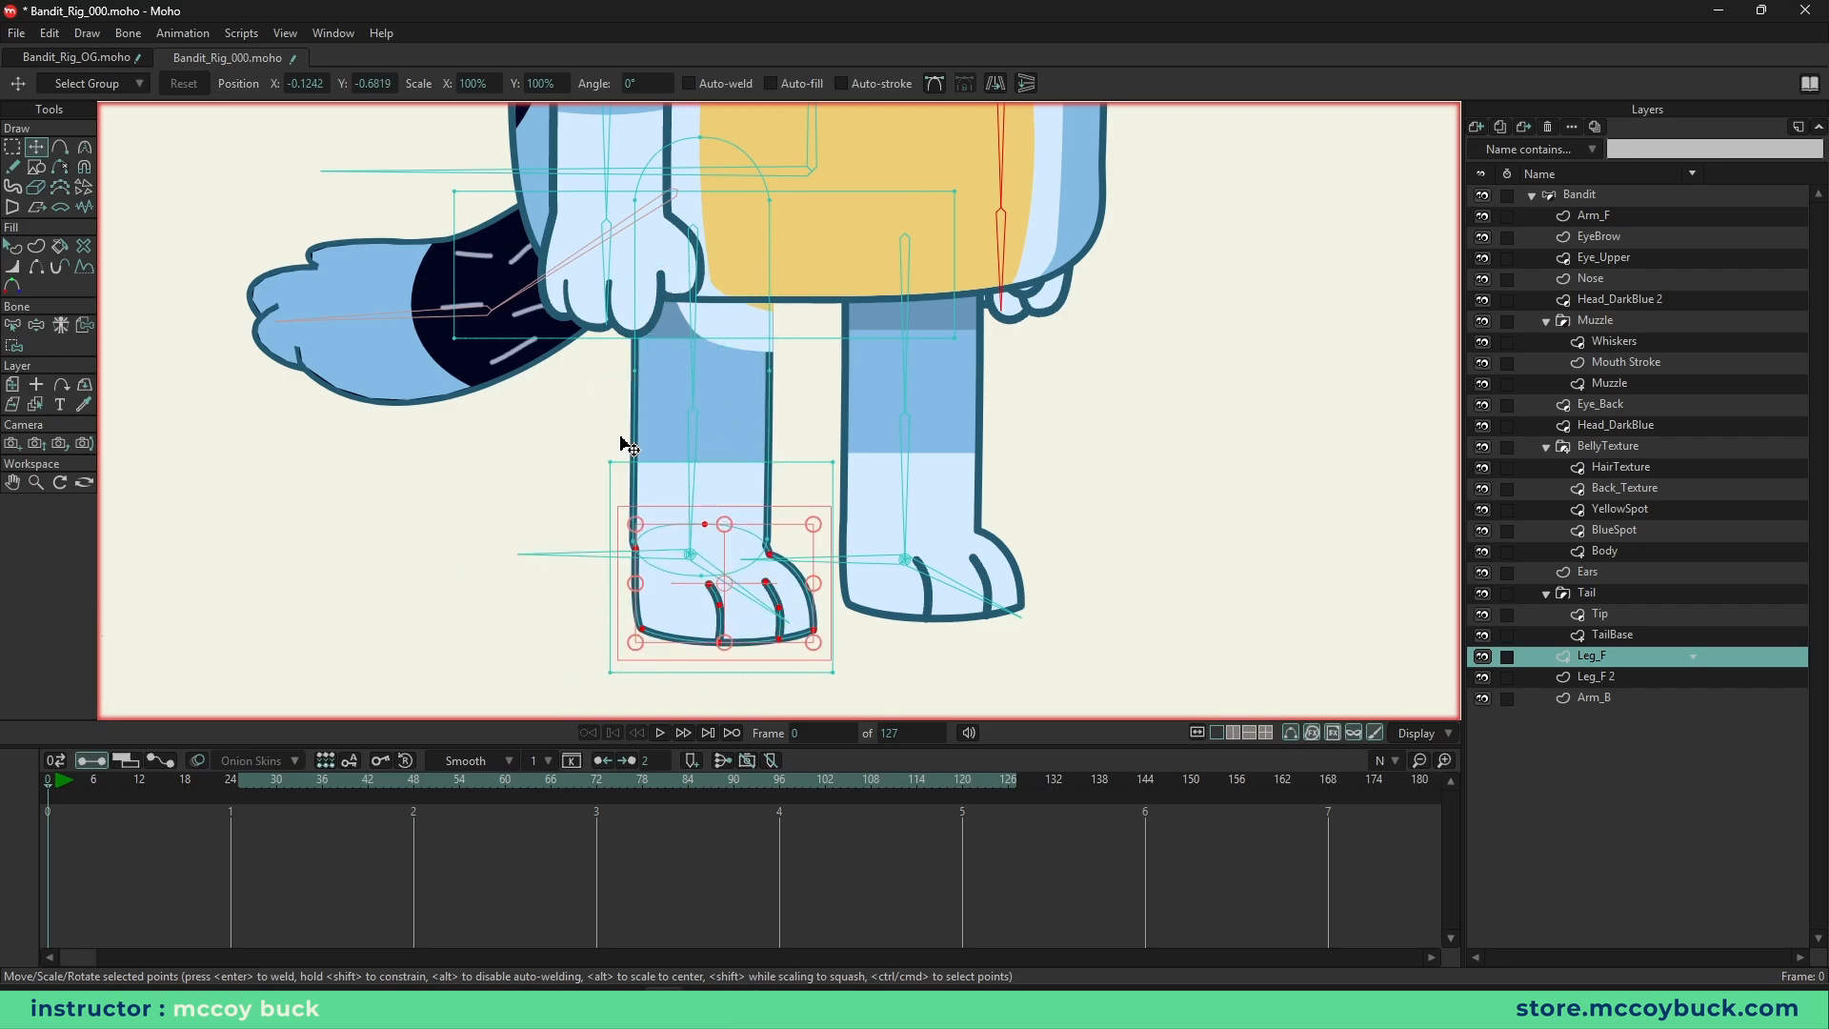
key("ctrl+z")
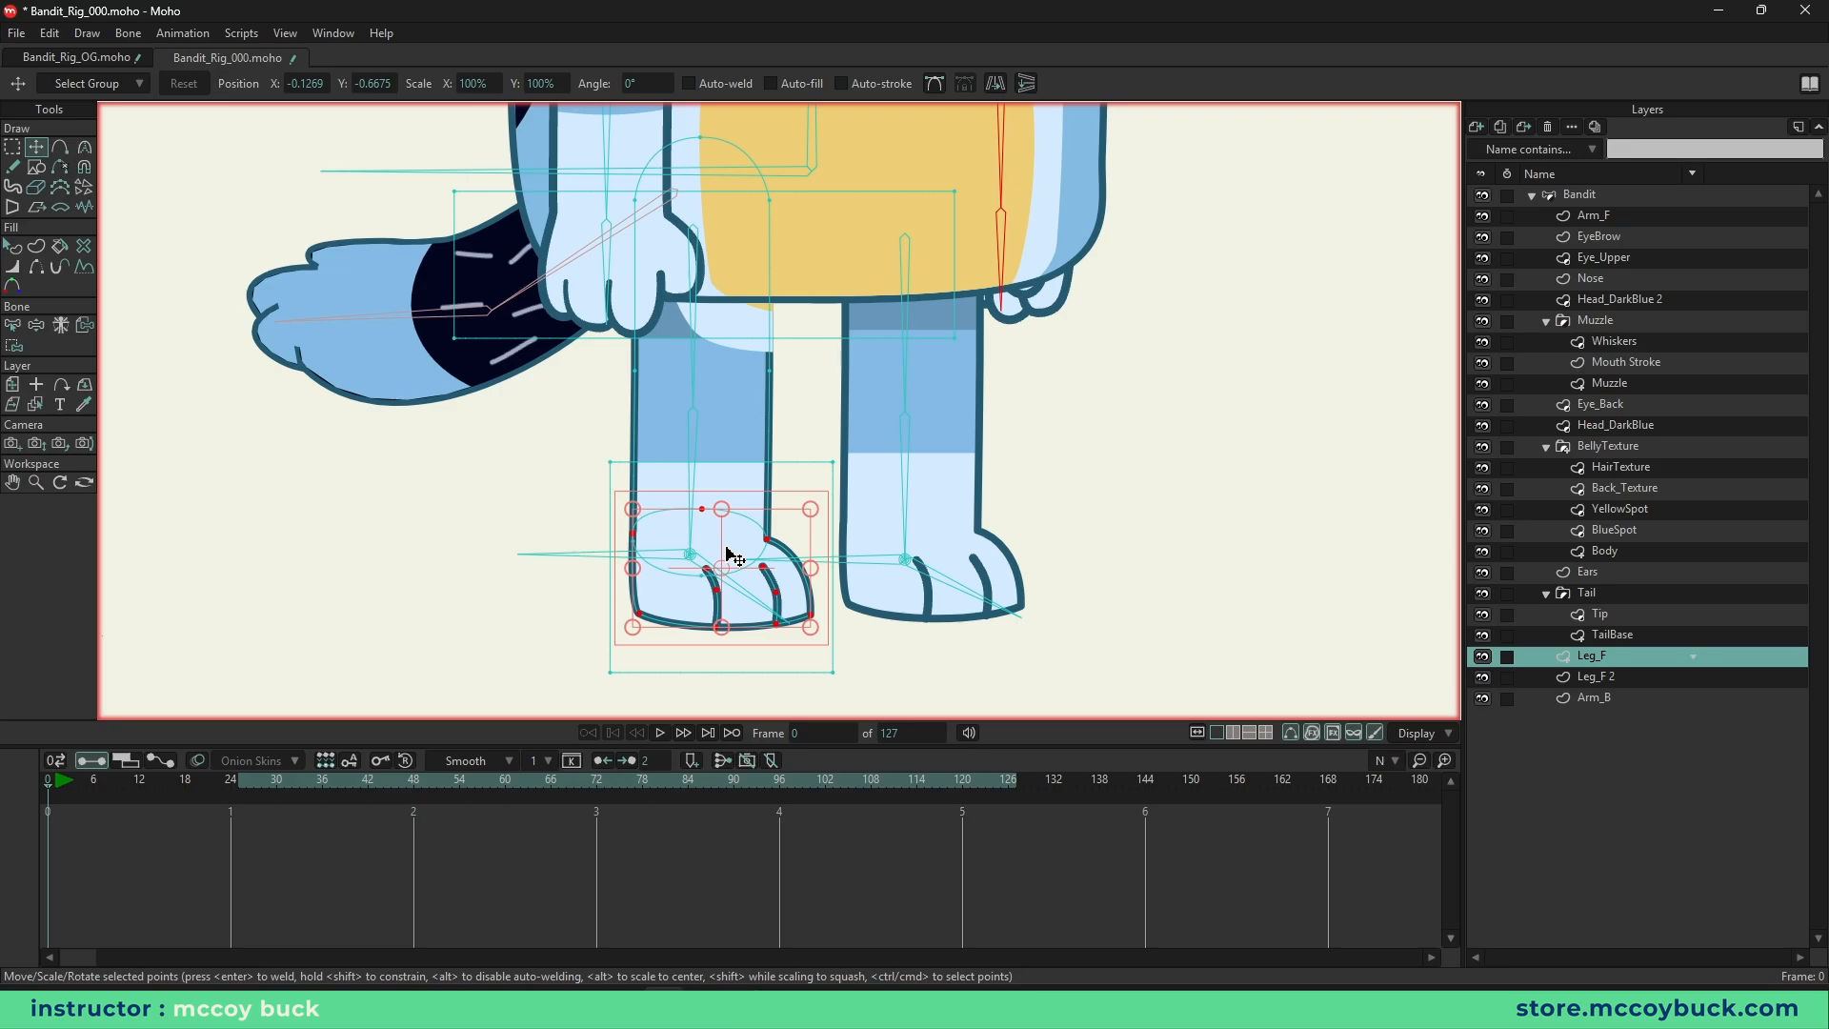
key("g")
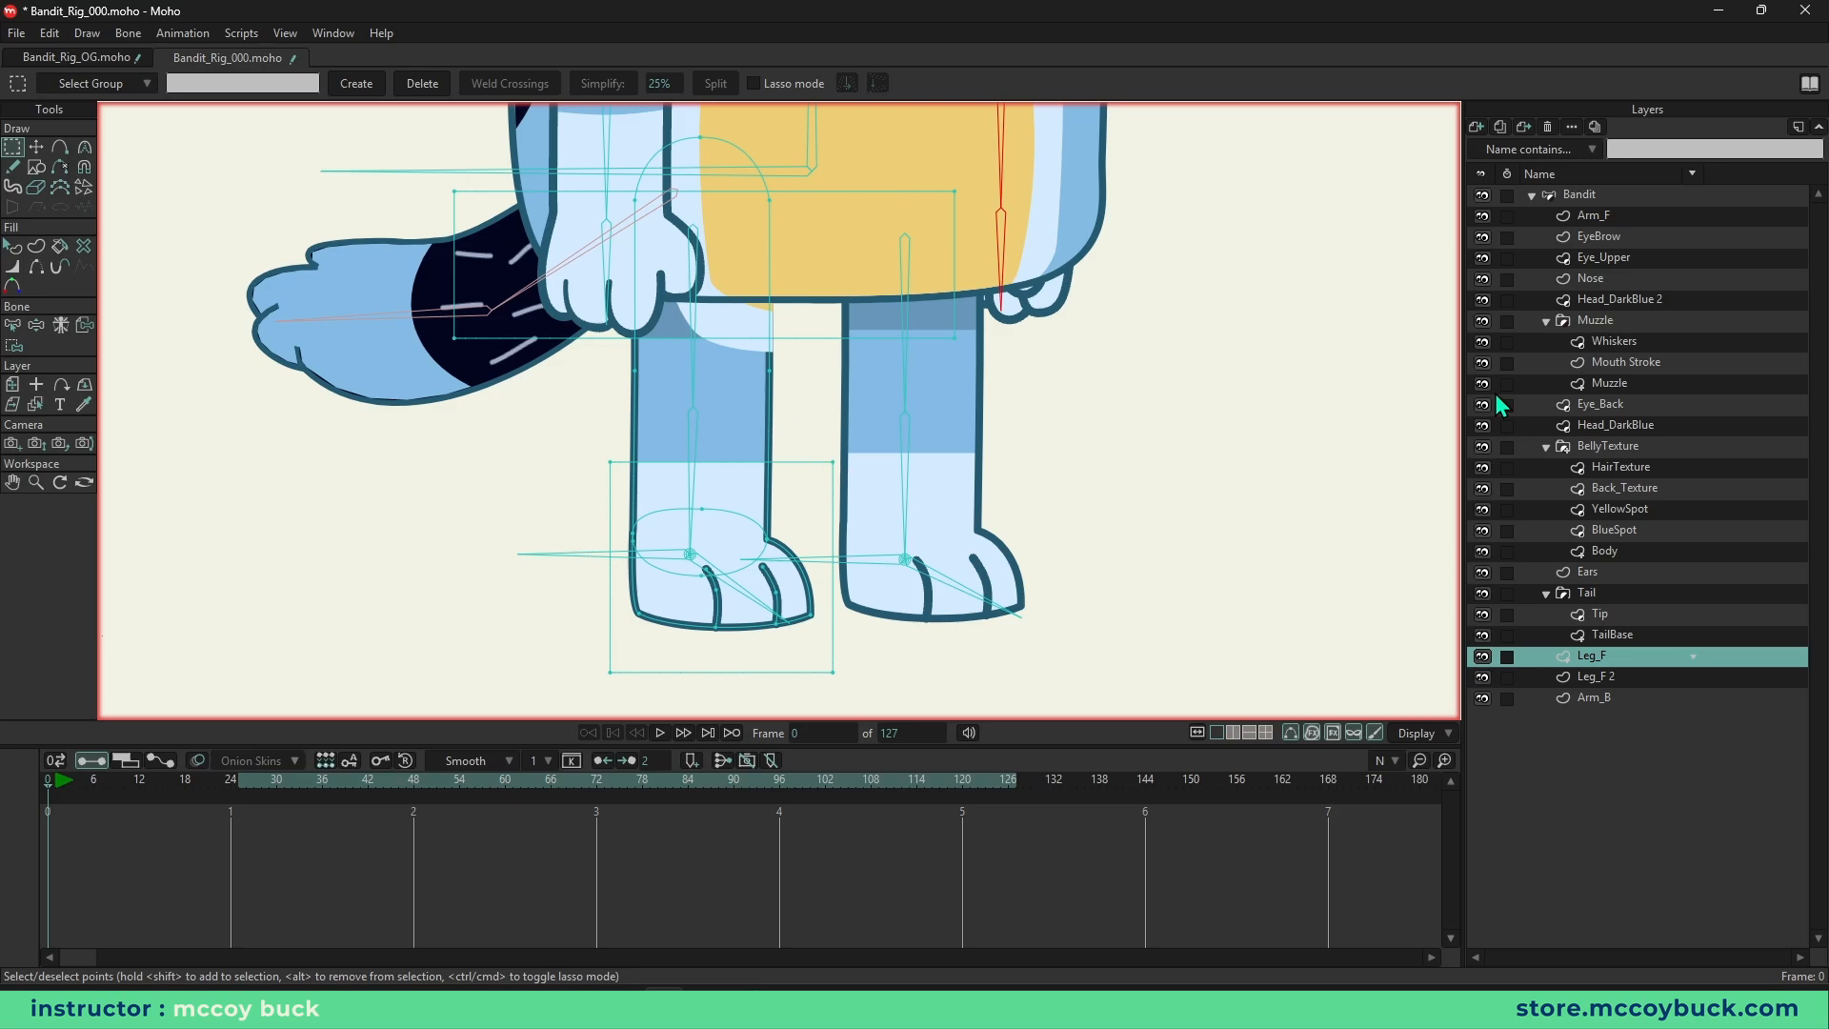
- Try moving the front foot's control bone with Manipulate Bones on the Bandit layer
left_click(1657, 193)
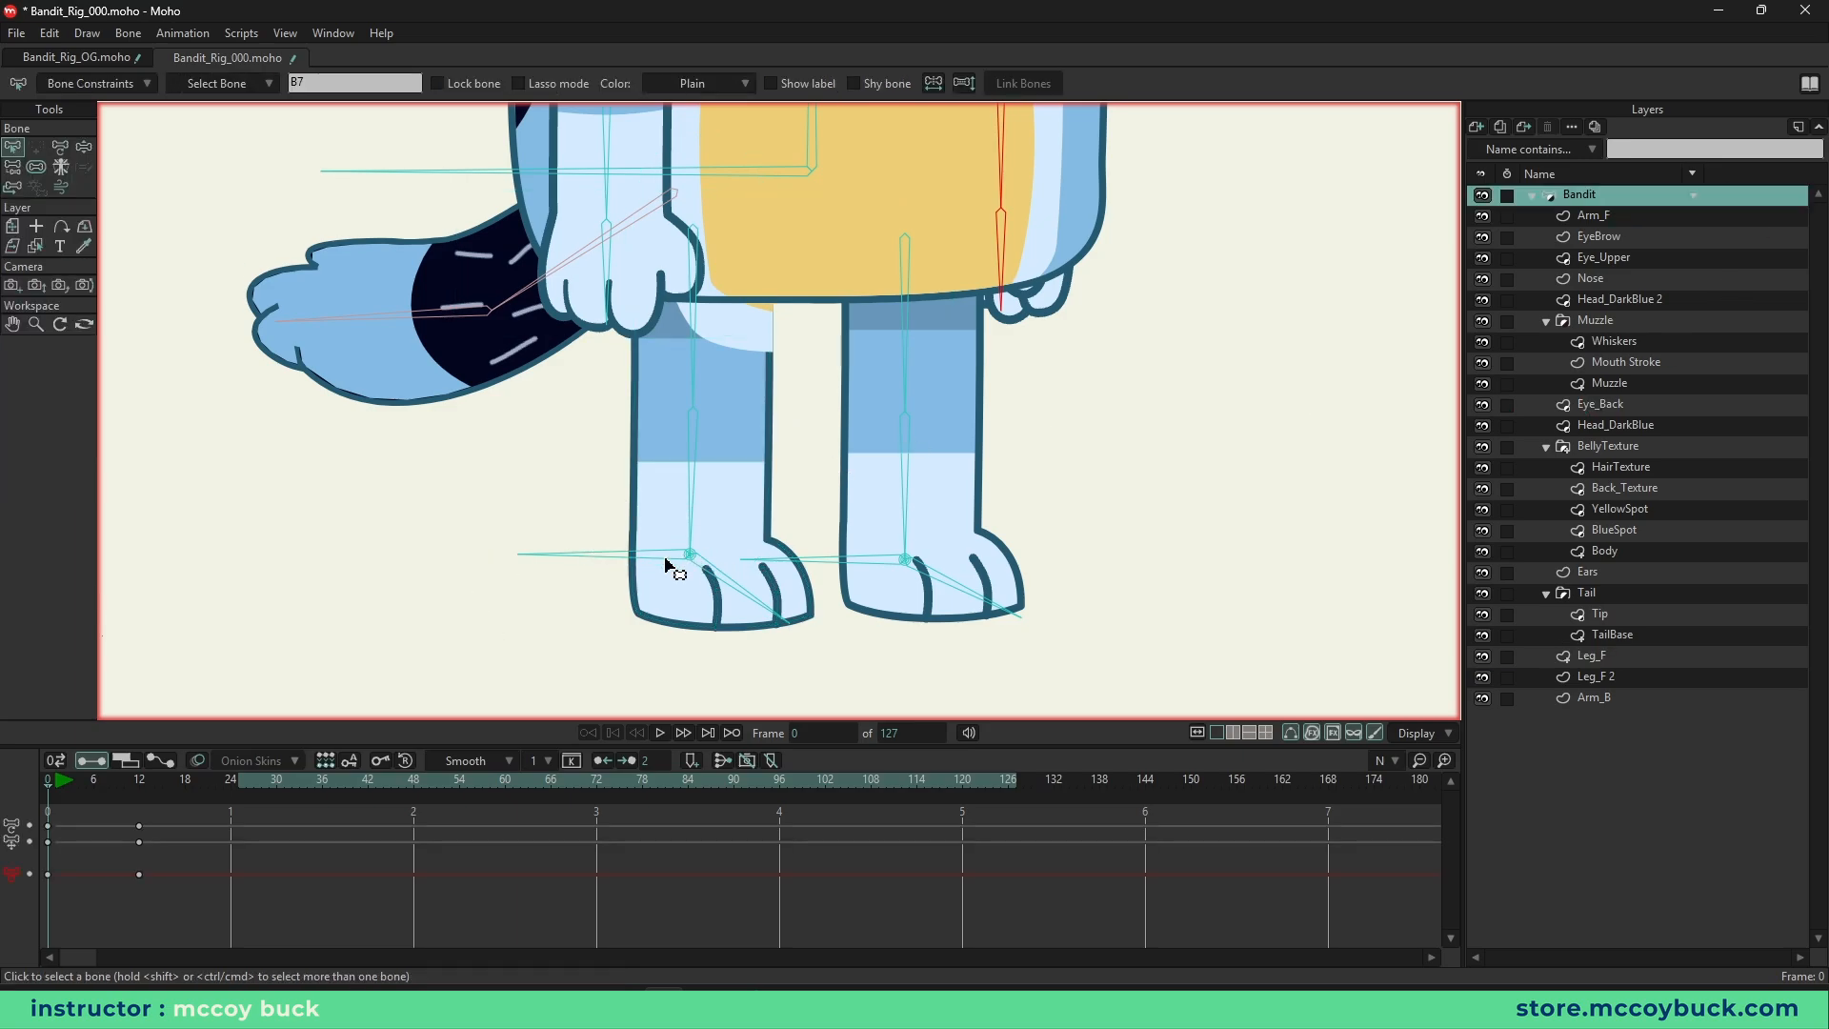
key("z")
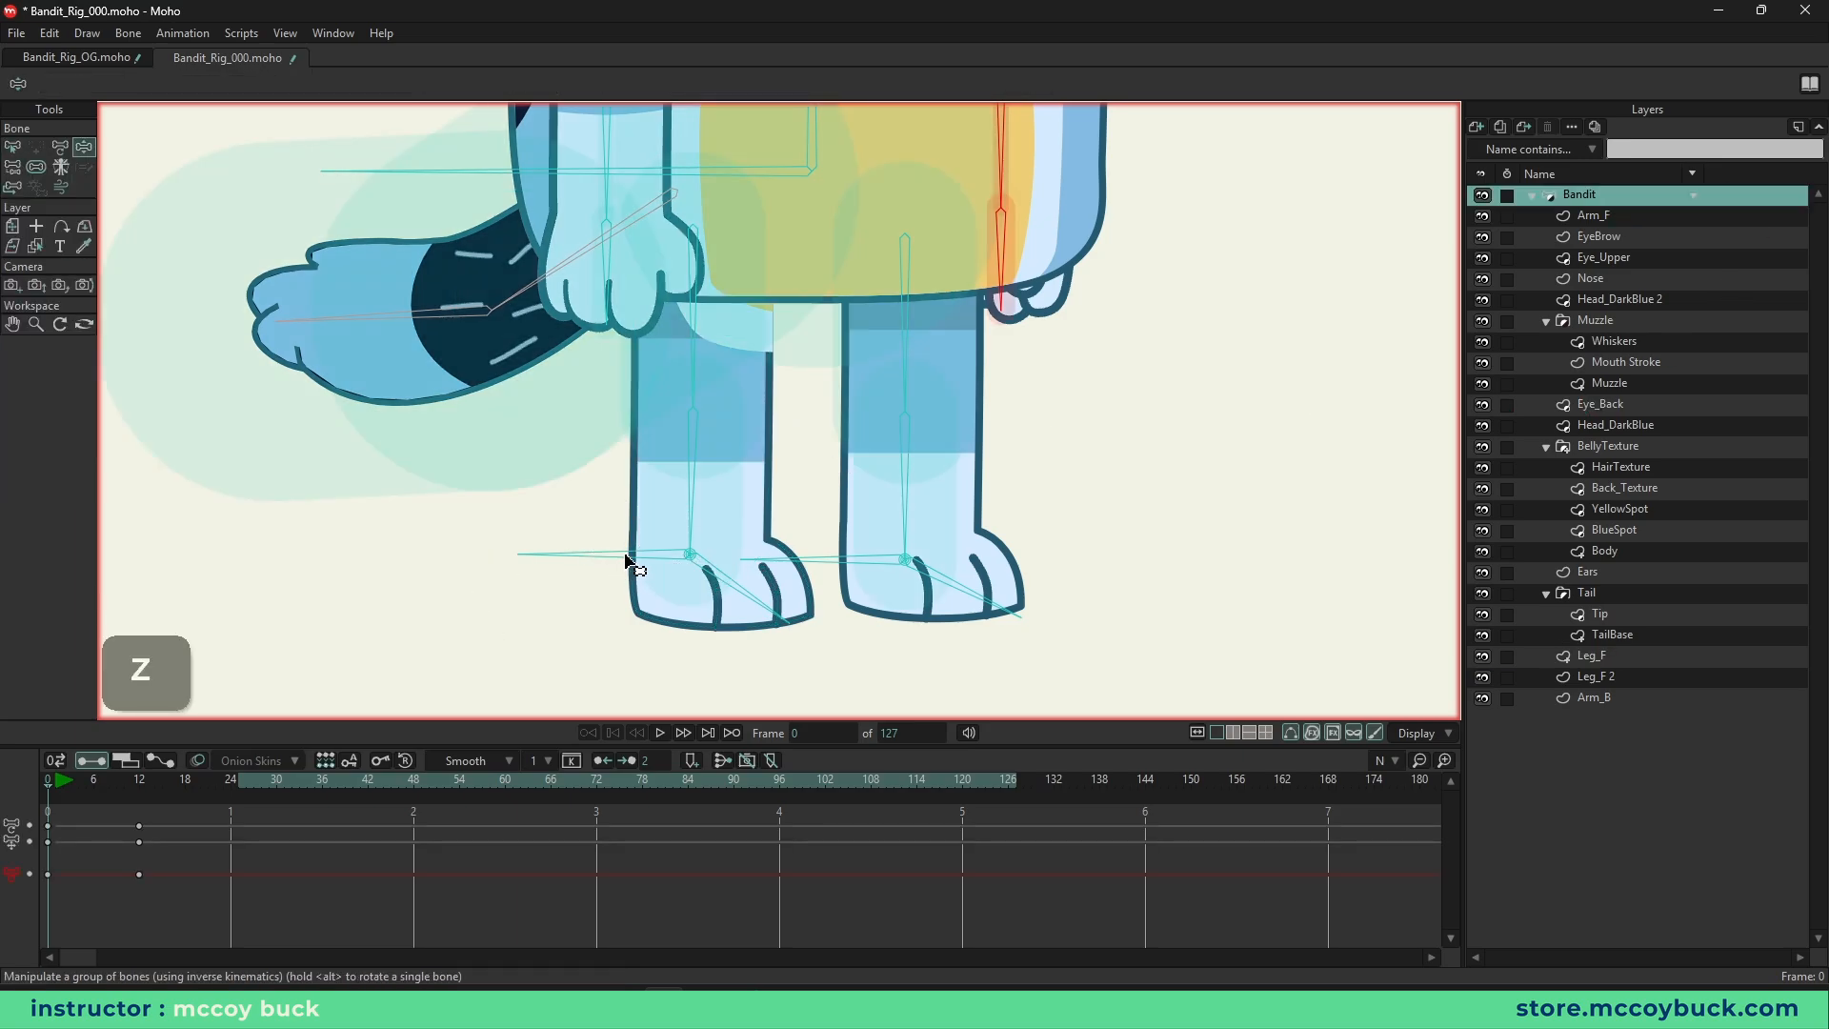
left_click_drag(627, 562, 584, 494)
key("ctrl+z")
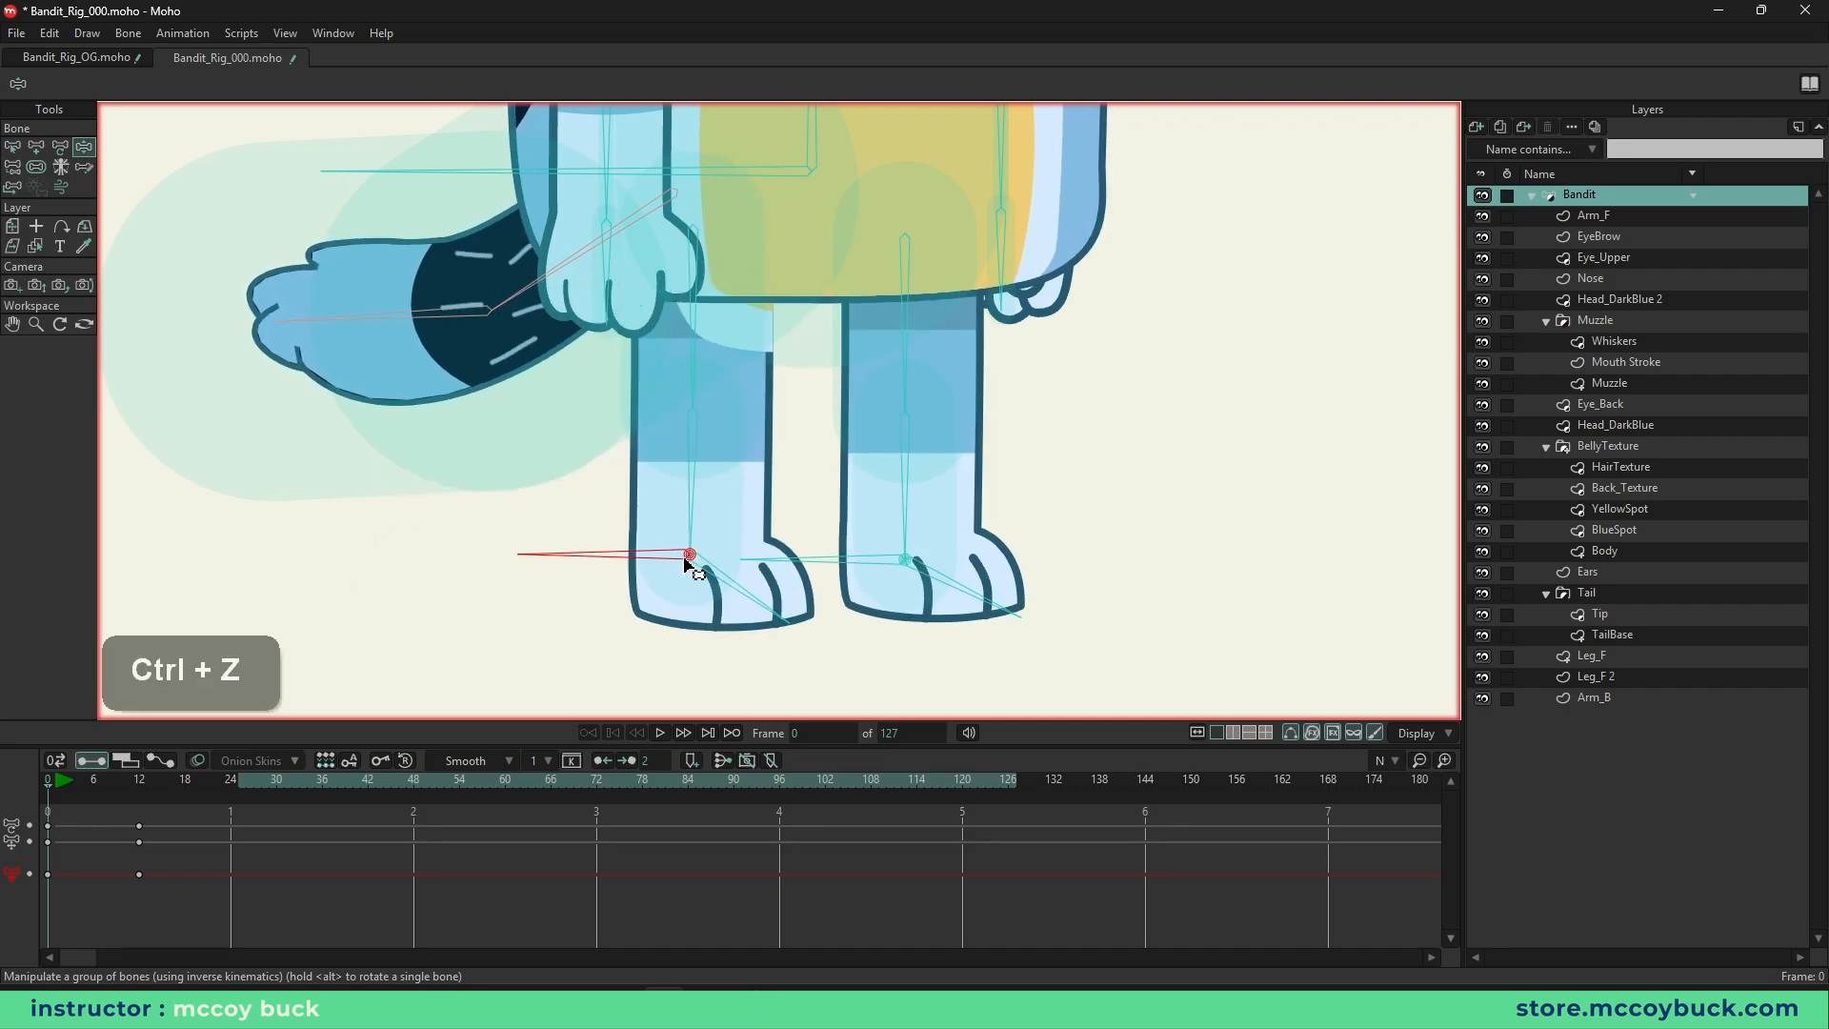
- Link the Leg_F layer to the front leg's upper, lower and toe bones
key("b")
left_click(688, 362)
left_click(693, 424, "shift")
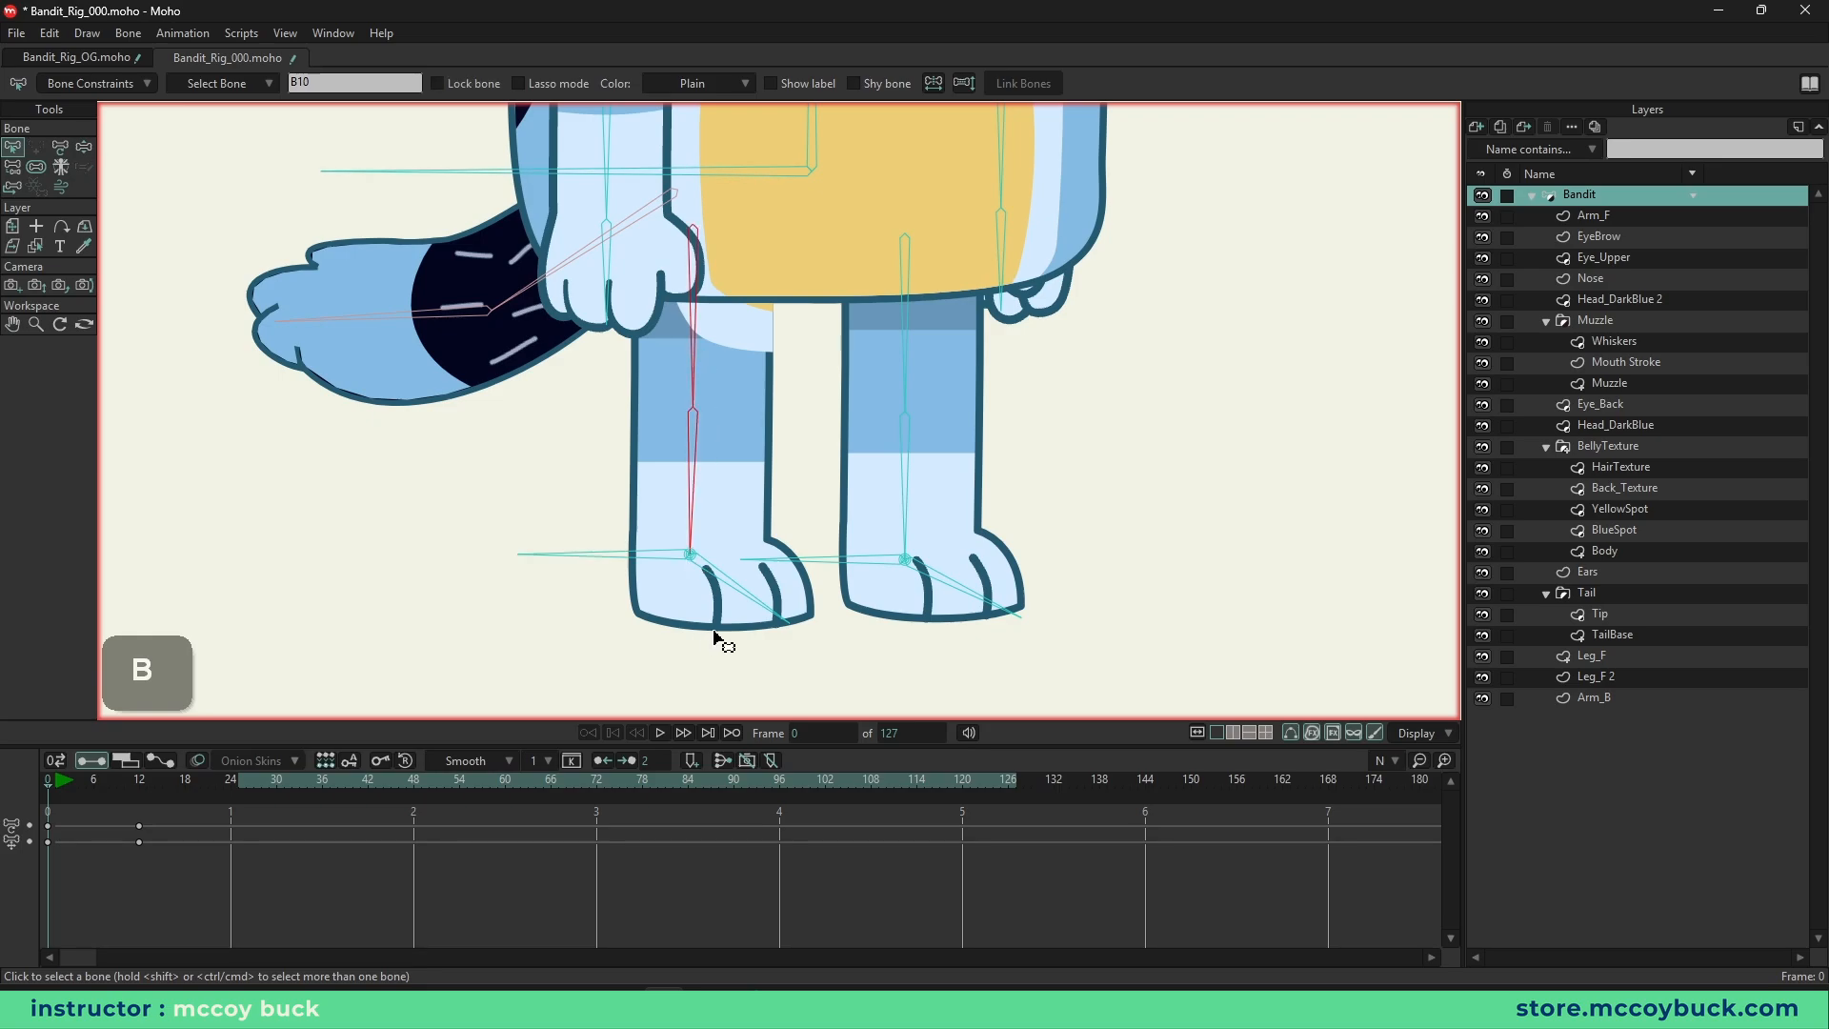
left_click(743, 595, "shift")
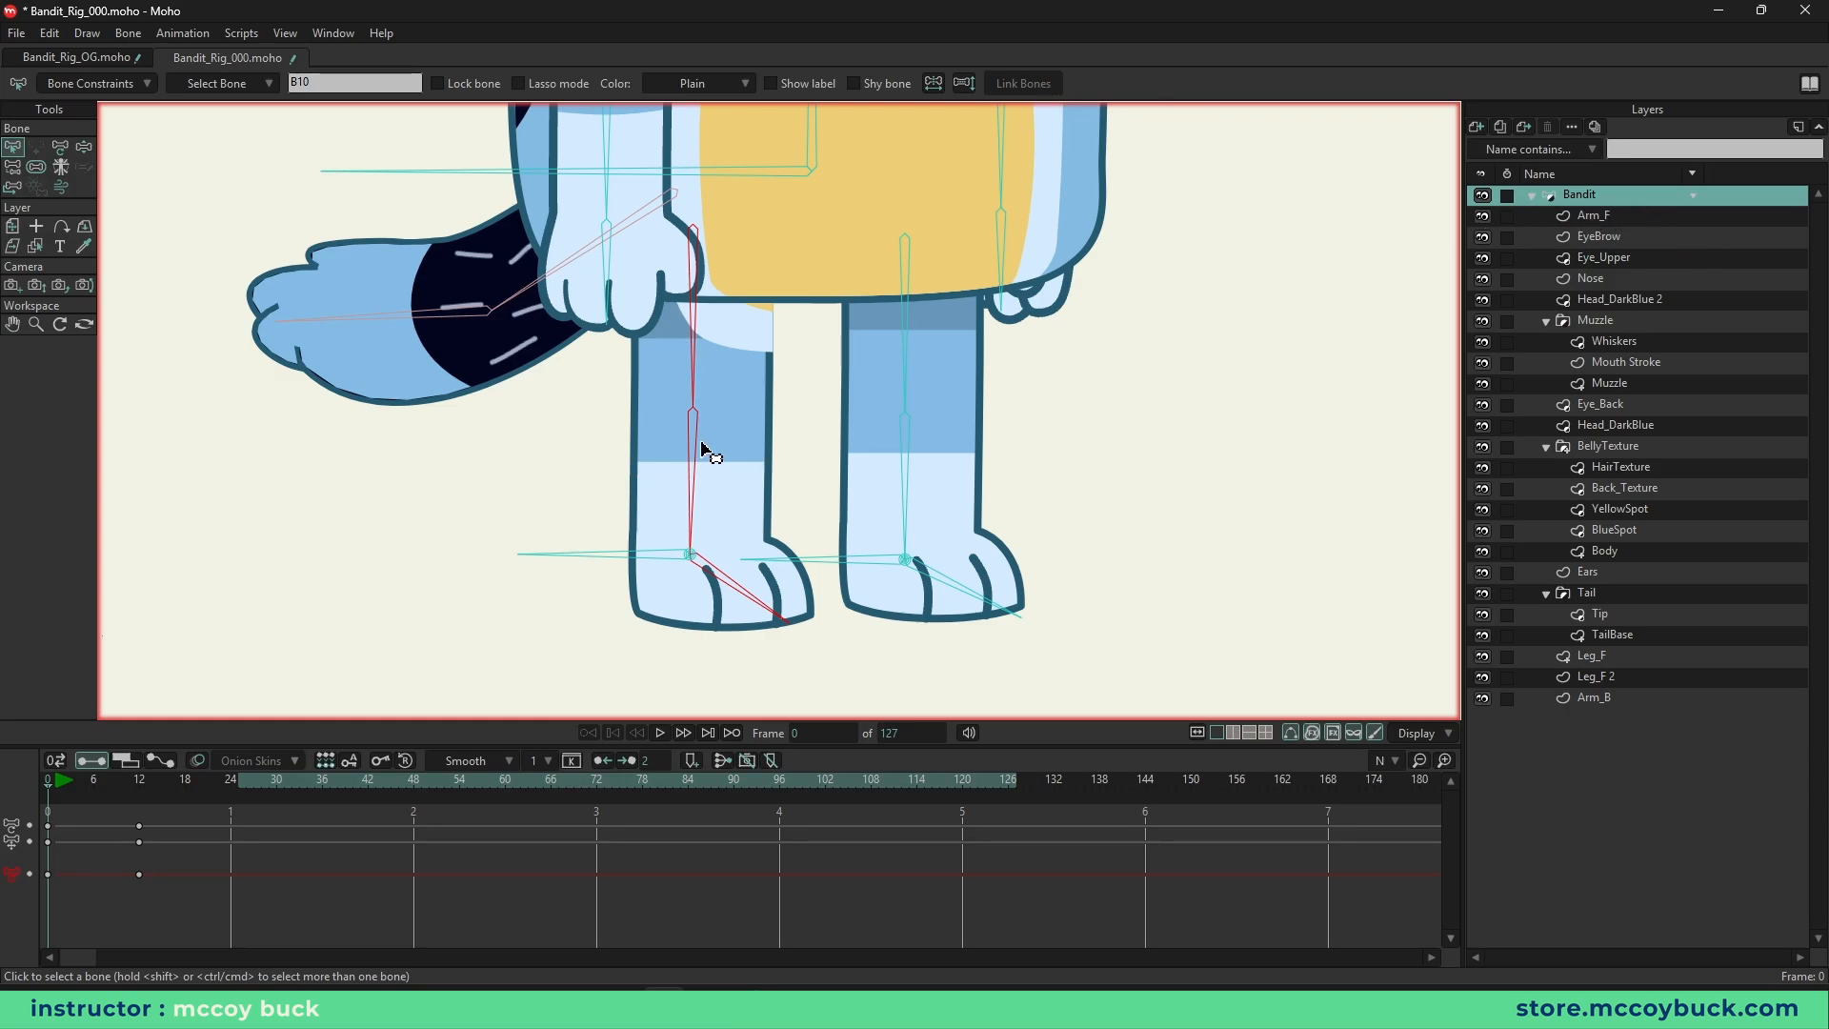
right_click(735, 440, "alt")
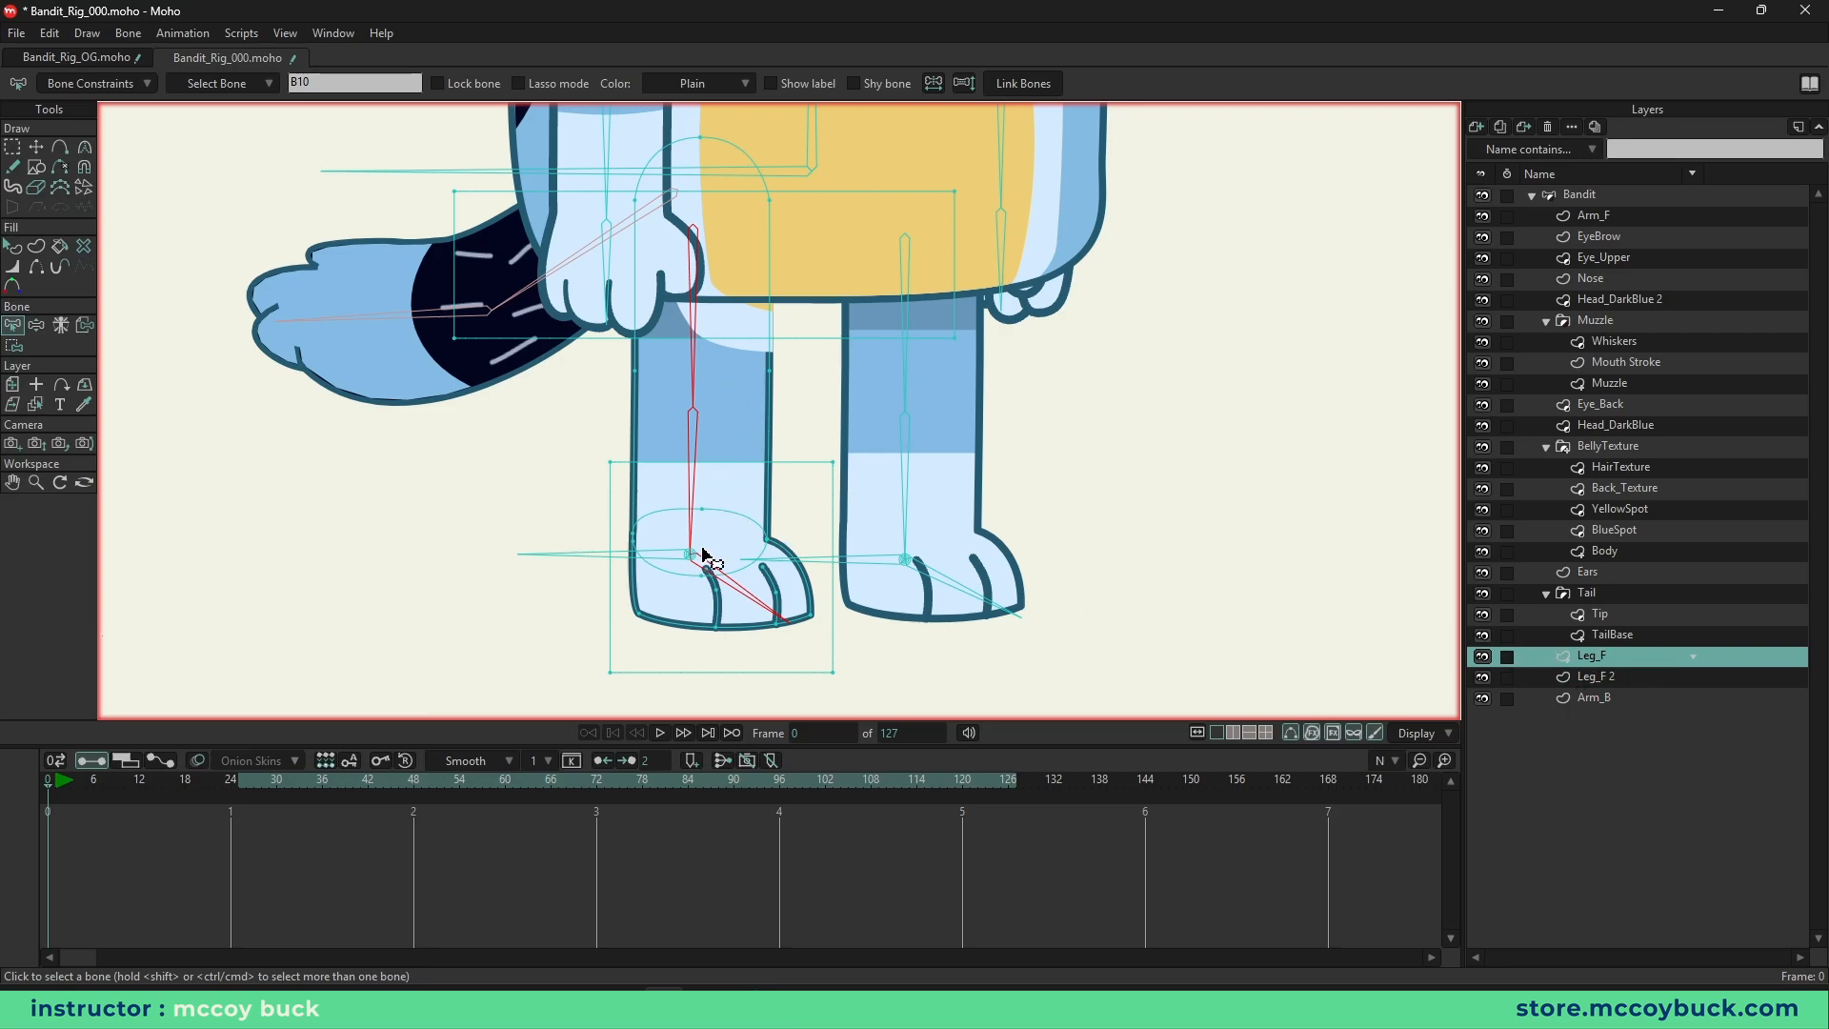
left_click(1013, 84)
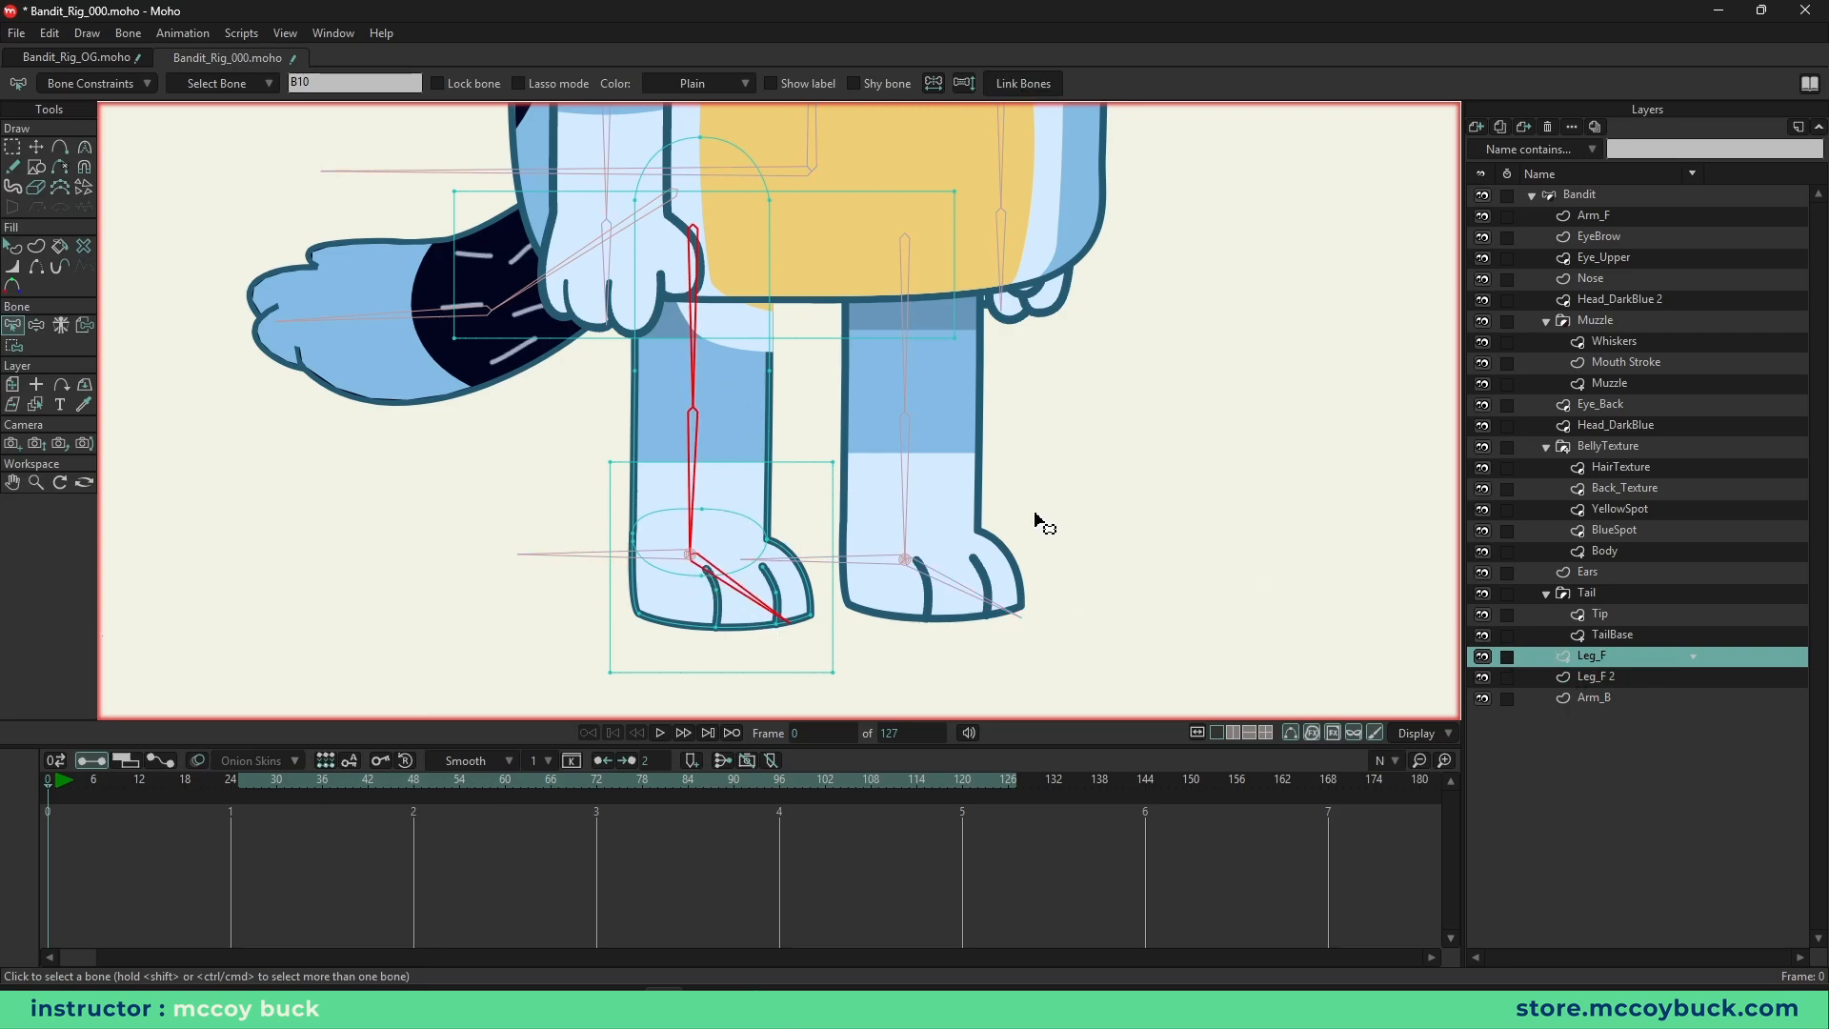
- Link the Leg_F 2 layer to the other leg's upper, lower and toe bones, and deselect the bones
key("alt")
right_click(954, 409, "alt")
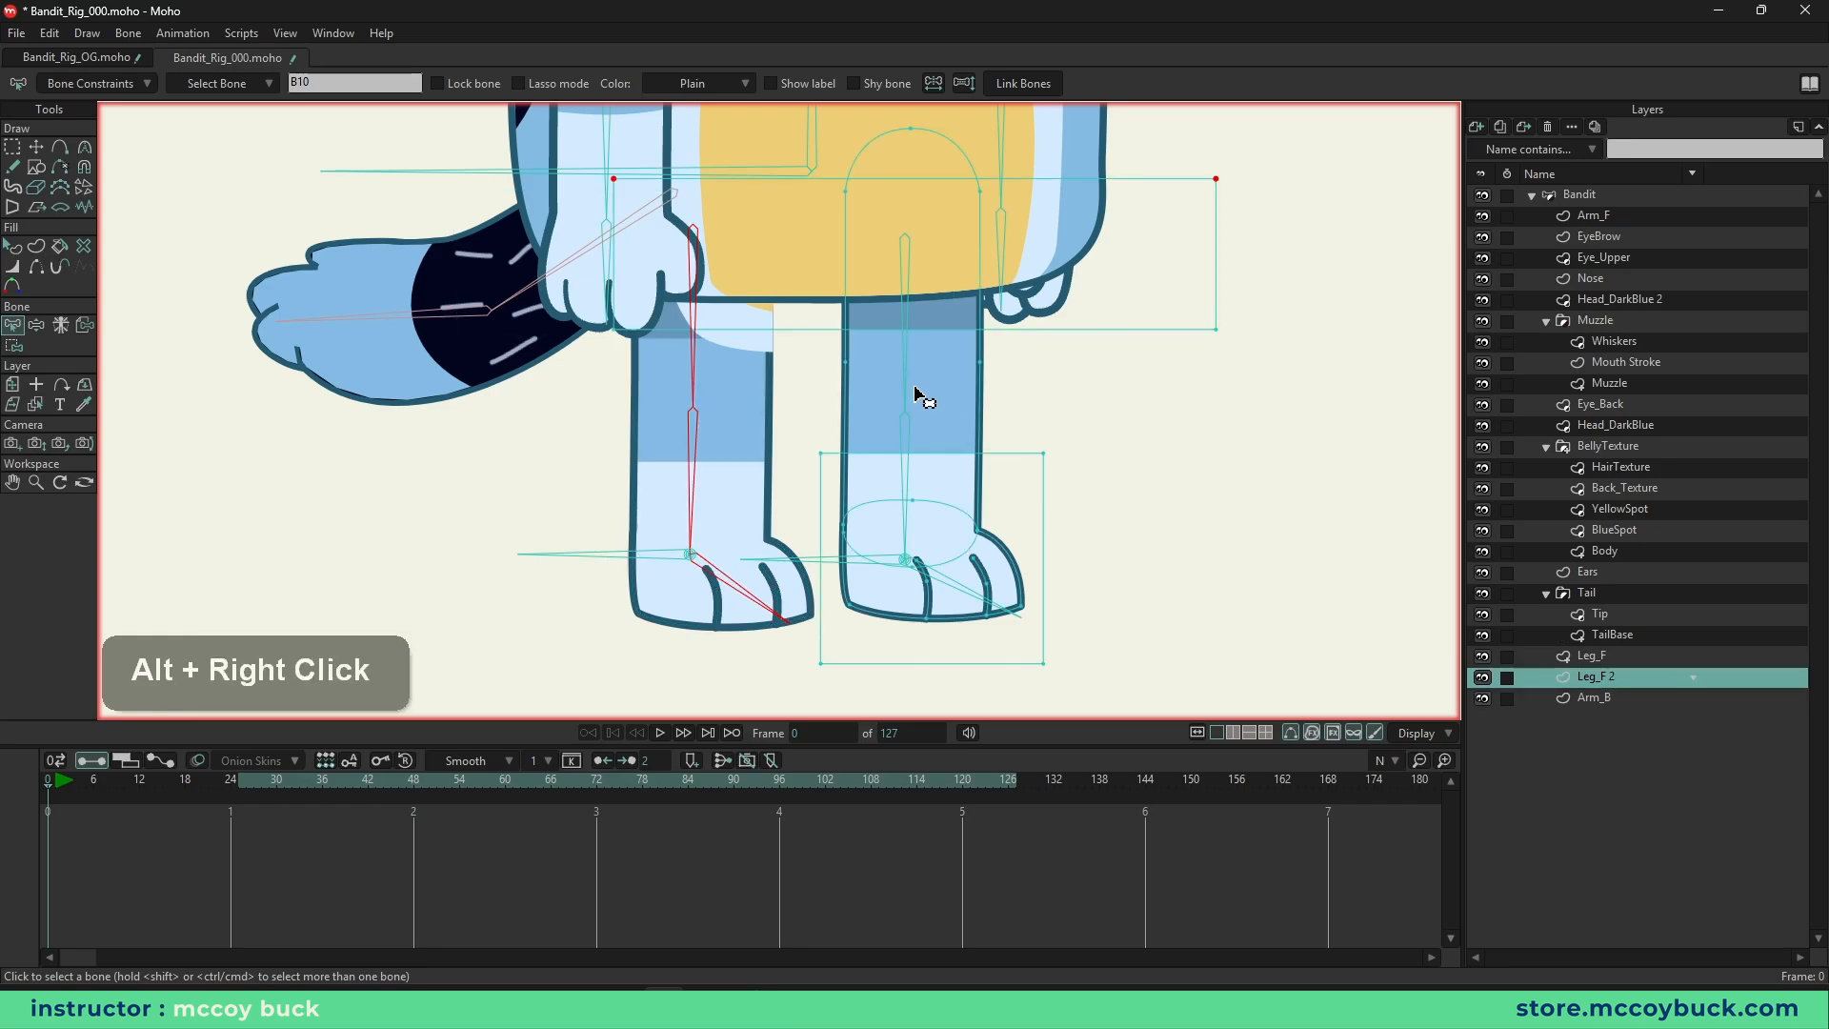
key("b")
left_click(905, 359)
left_click(907, 457, "shift")
left_click(933, 572, "shift")
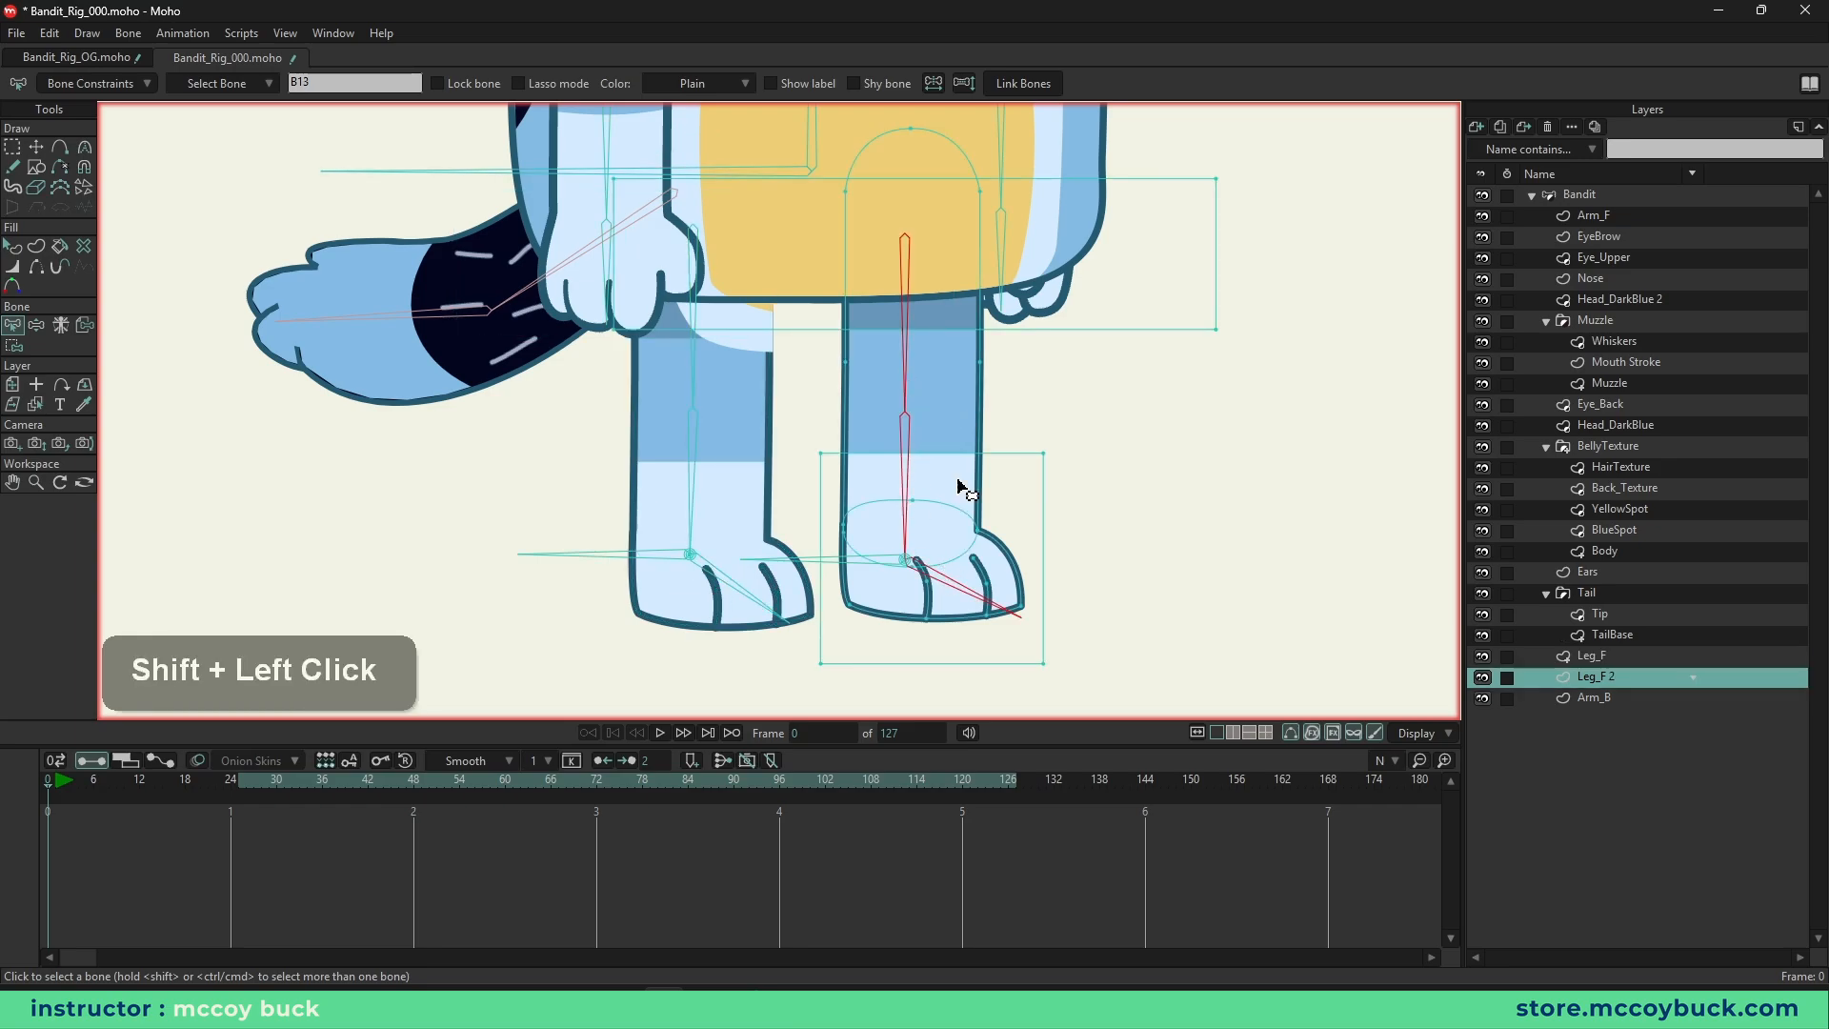
left_click(1031, 84)
left_click(1213, 448)
- Jump to frame 12 and examine how the posed arms and legs deform with their linked bones
scroll(1037, 551, "down", 5)
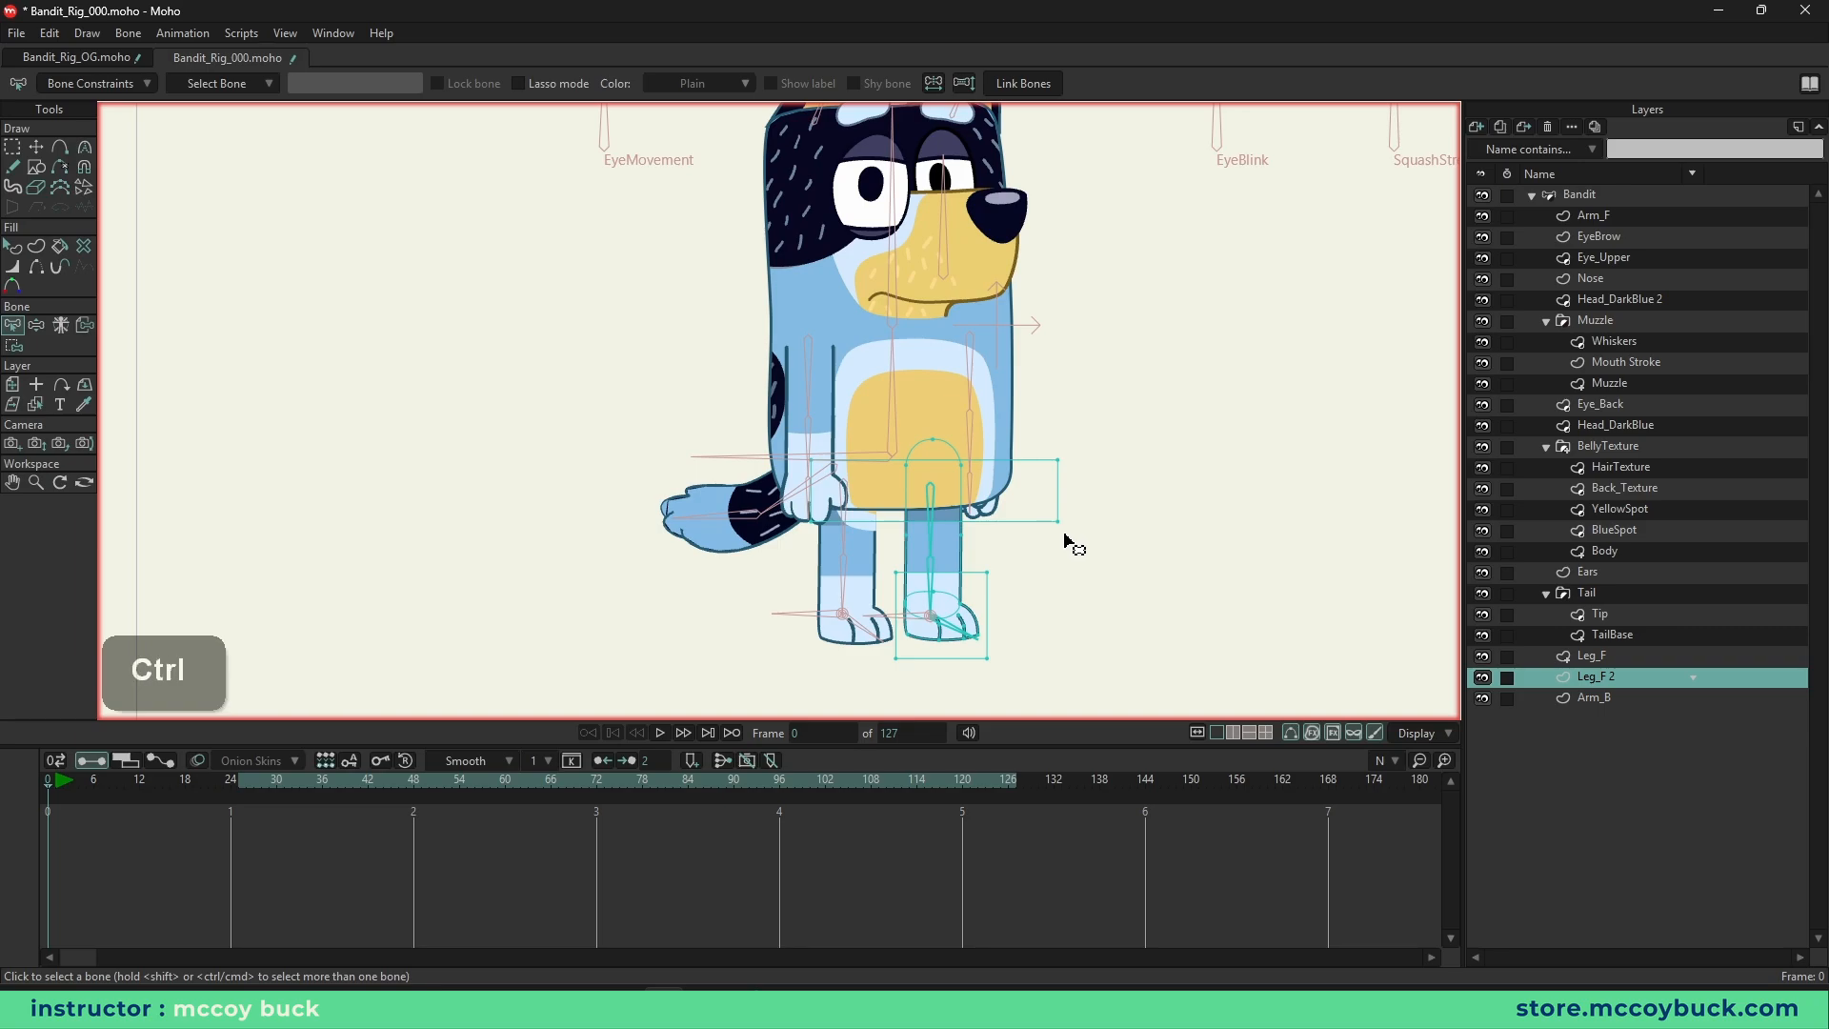
key("ctrl+shift+d")
scroll(1045, 544, "up", 3)
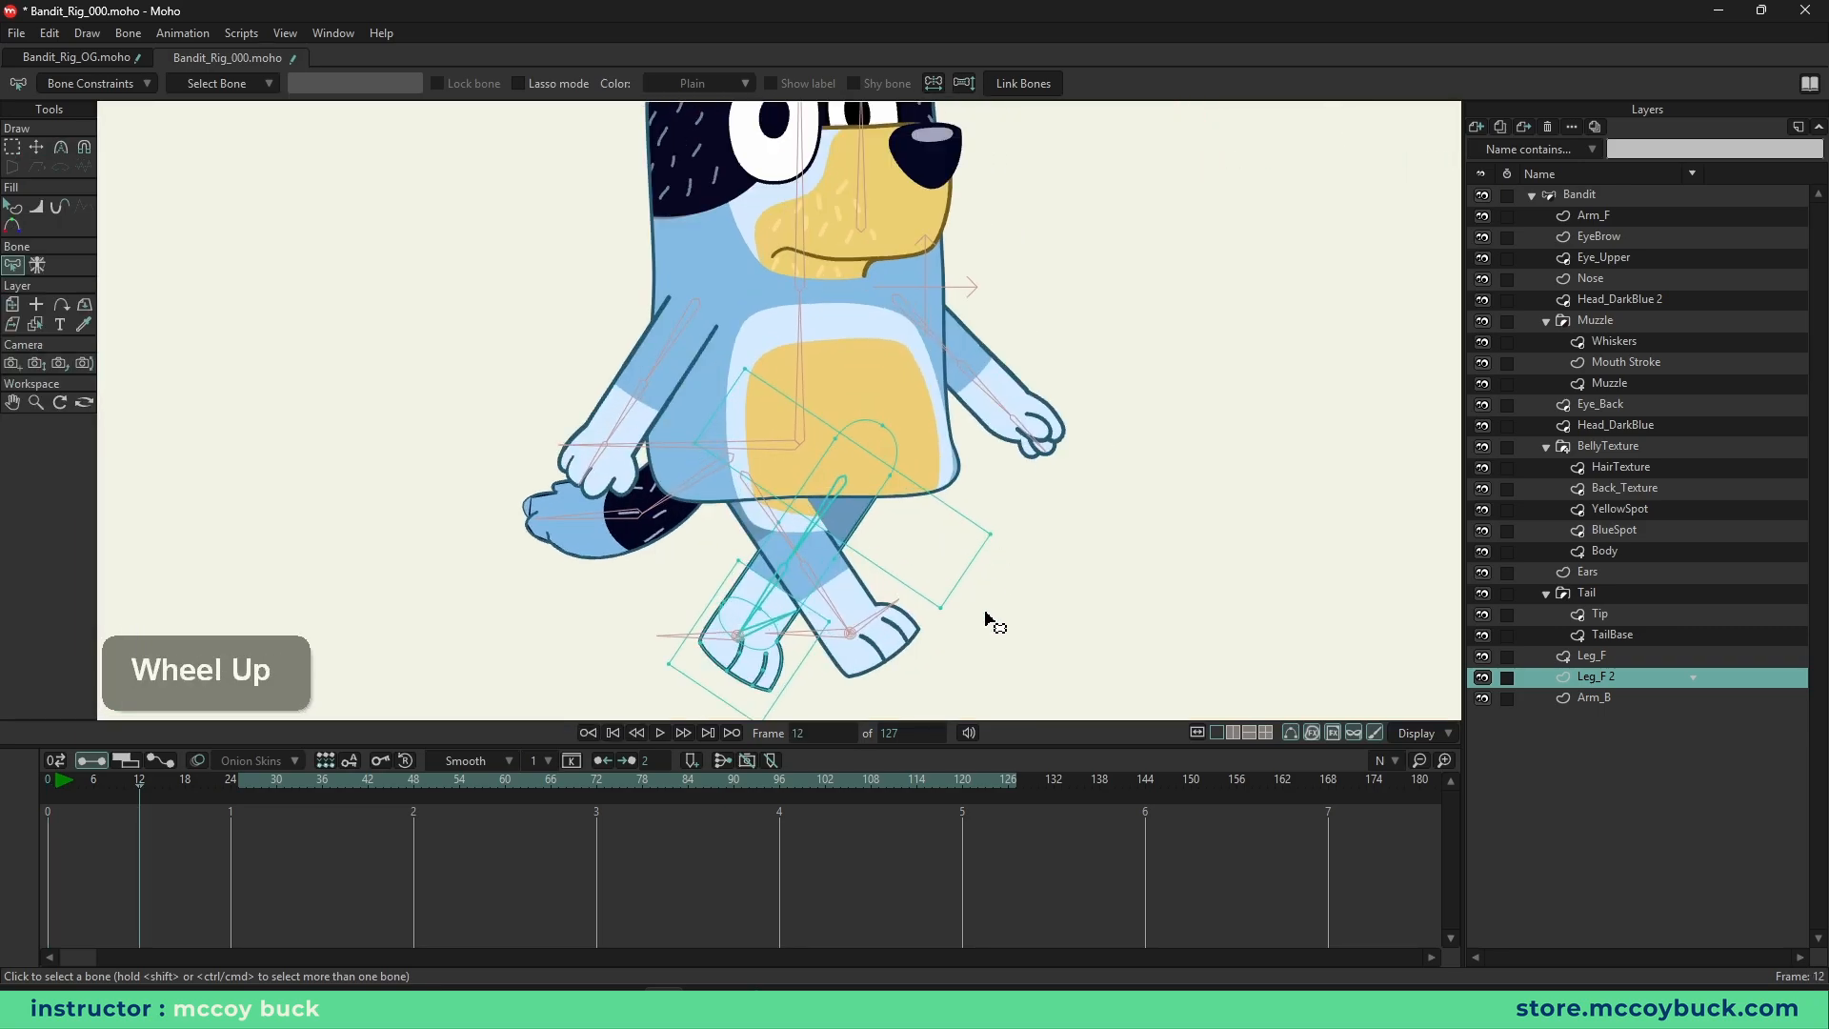
scroll(831, 541, "down", 1)
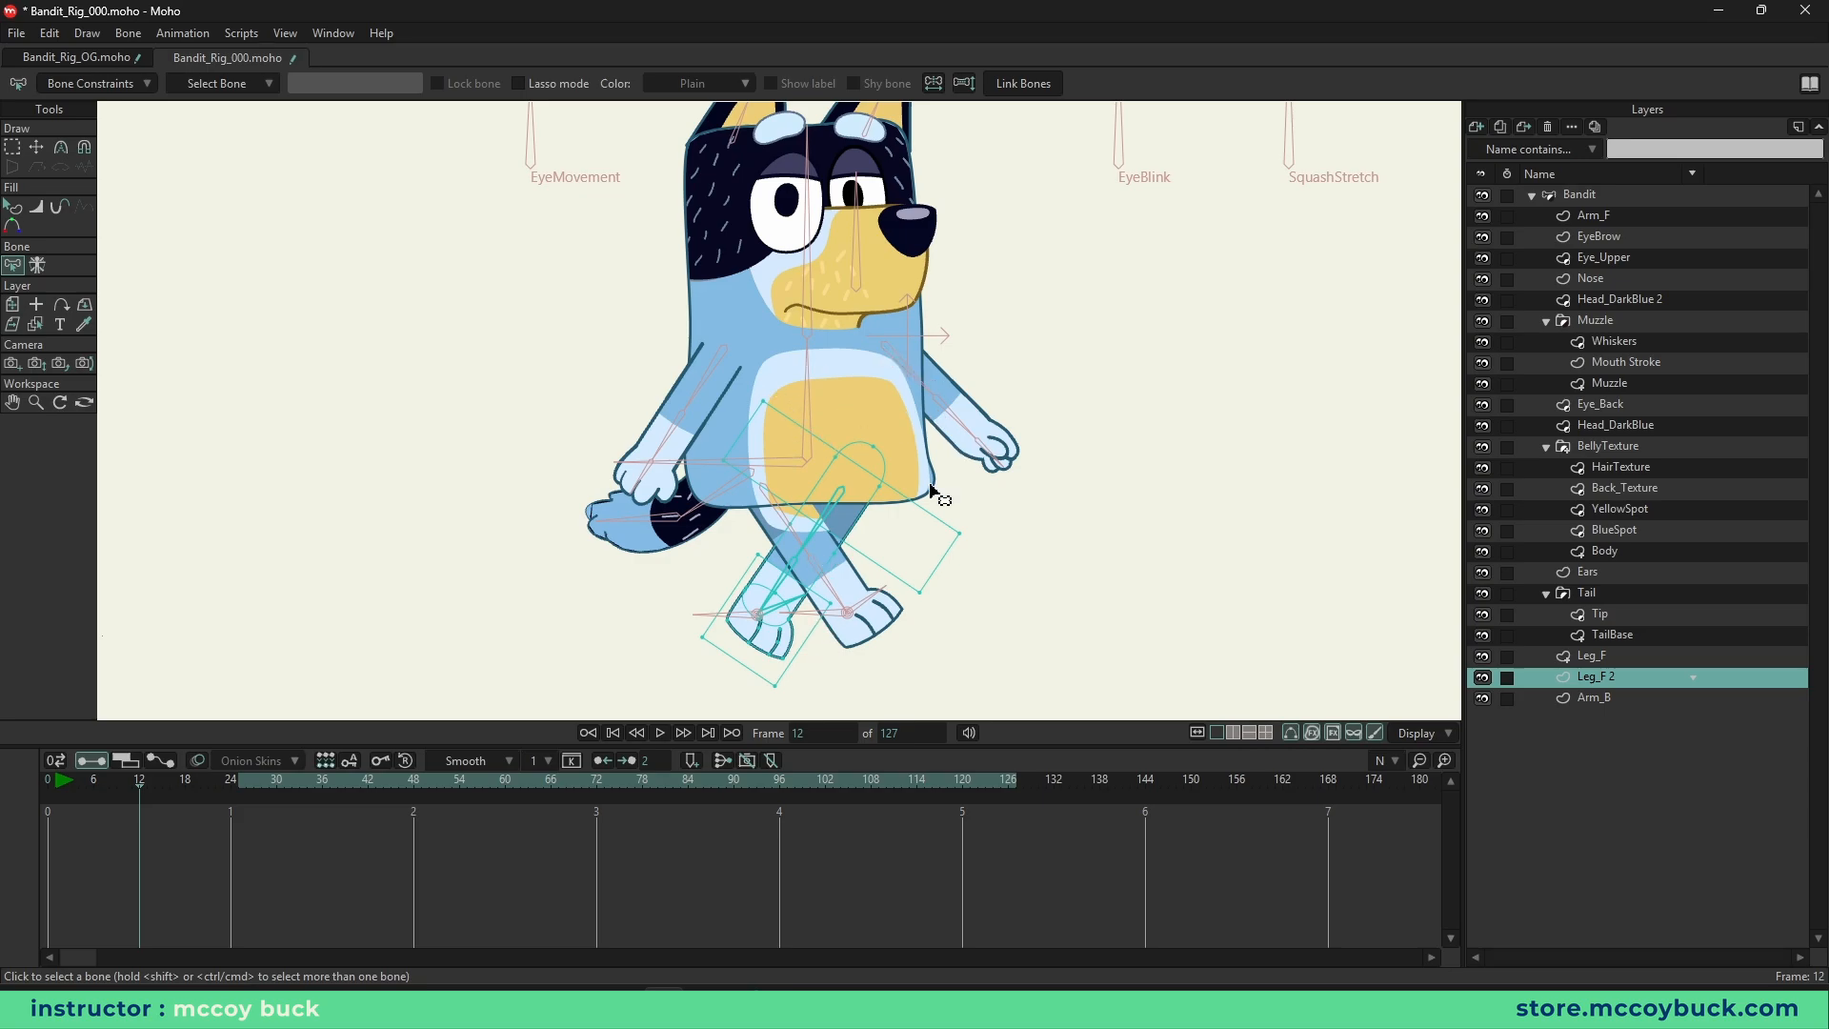
scroll(810, 585, "up", 3)
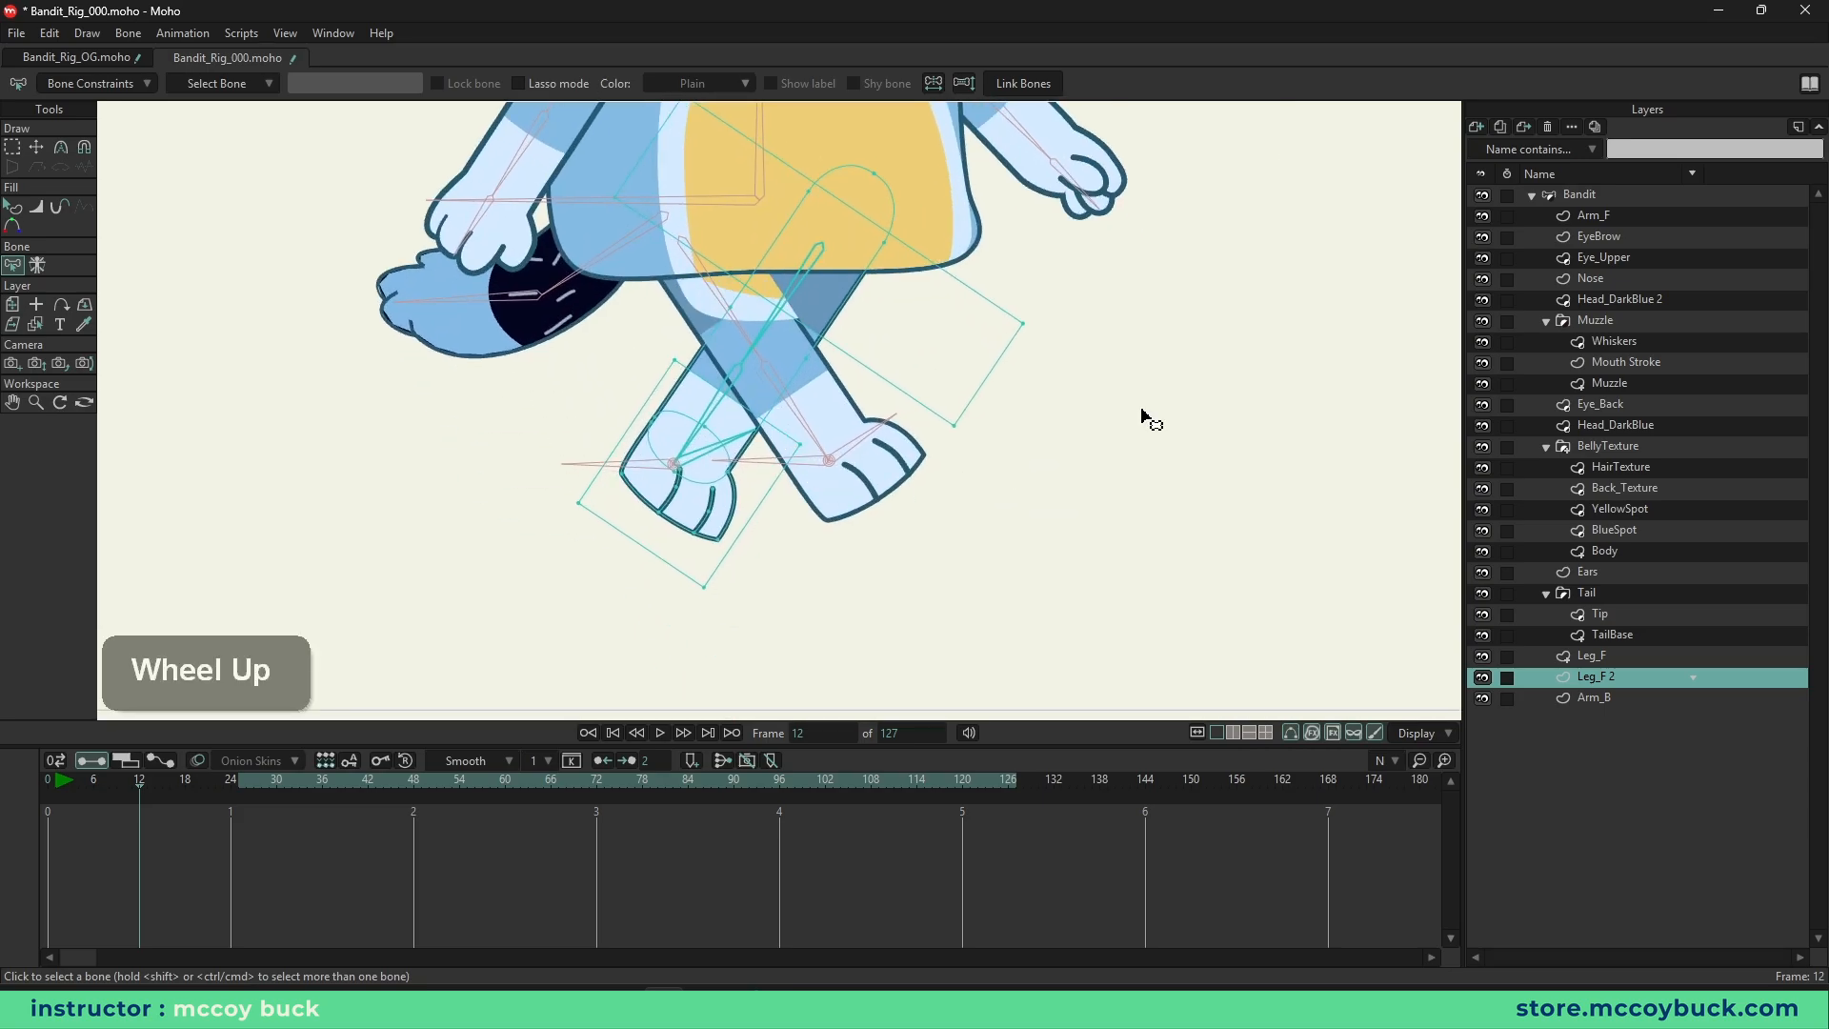
- Angle both feet's toe bones downward at frame 12 with Transform Bone on the Bandit layer
left_click(1609, 193)
key("b")
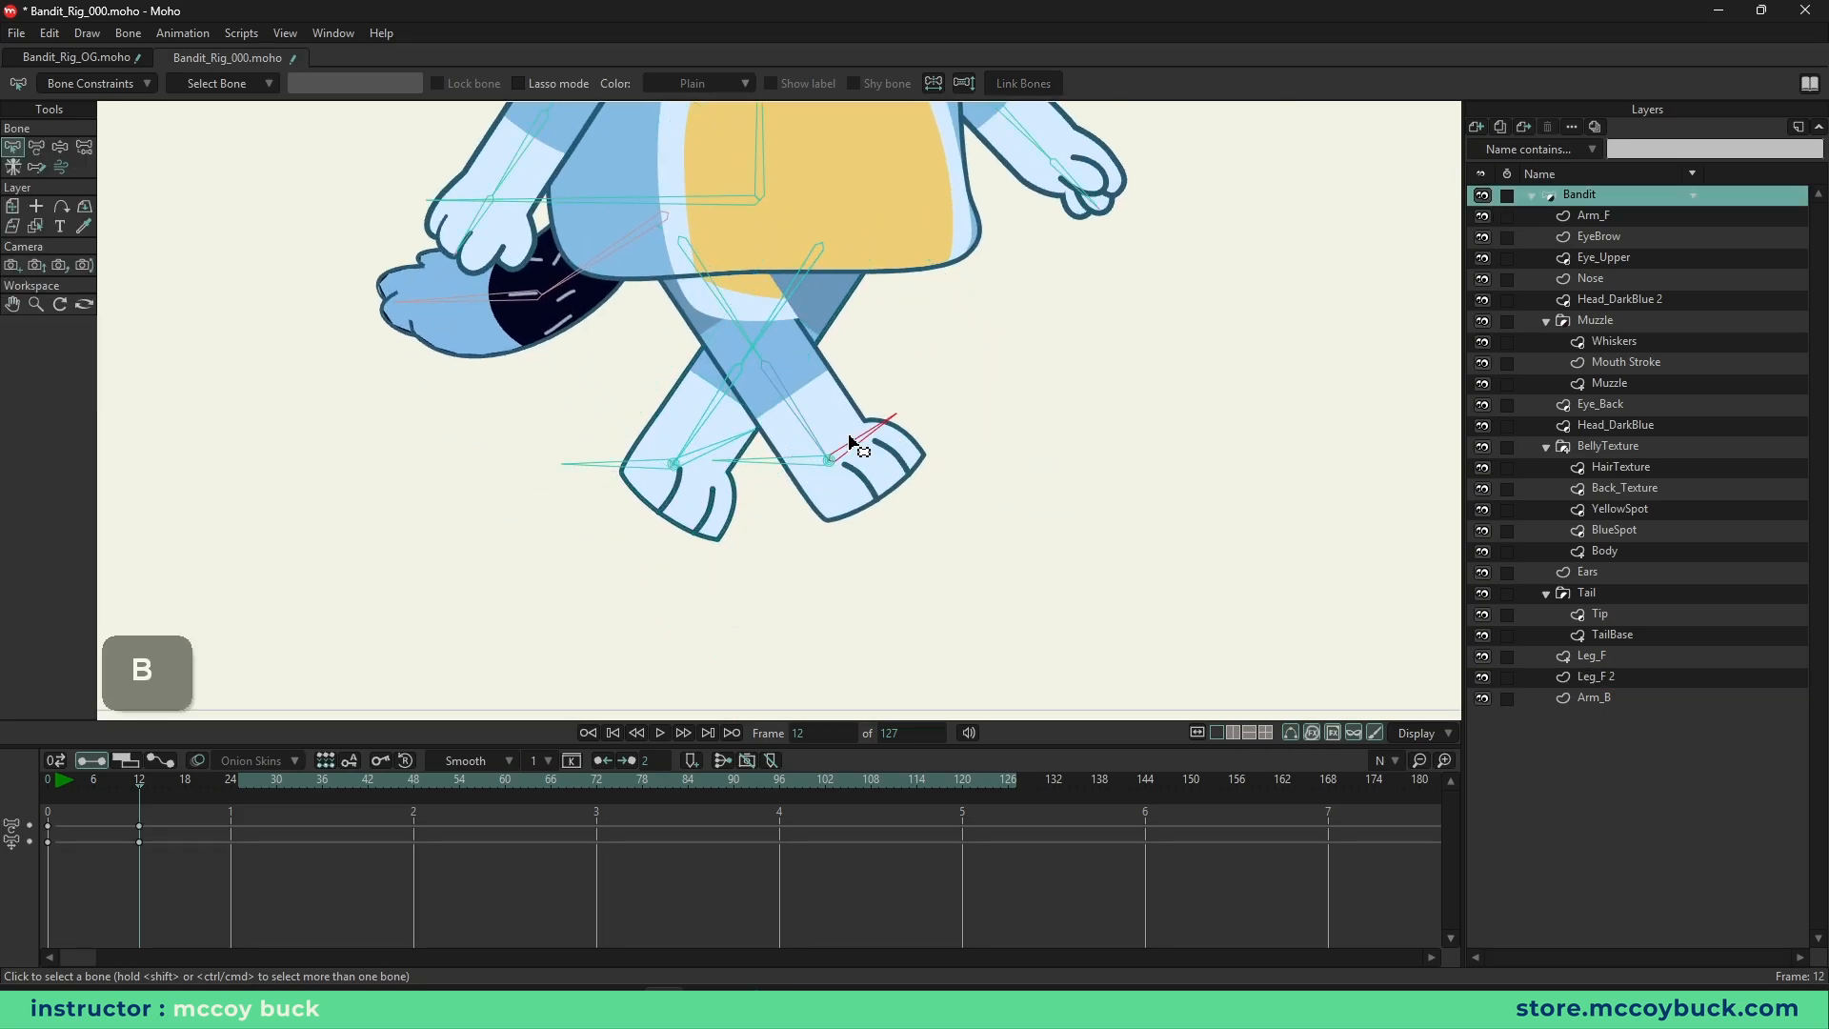
key("t")
left_click_drag(862, 443, 857, 393)
mouse_move(727, 444)
left_mouse_down()
mouse_move(706, 498)
mouse_move(726, 474)
left_mouse_up()
left_click_drag(844, 426, 882, 468)
mouse_move(722, 467)
left_mouse_down()
mouse_move(695, 503)
mouse_move(719, 490)
left_mouse_up()
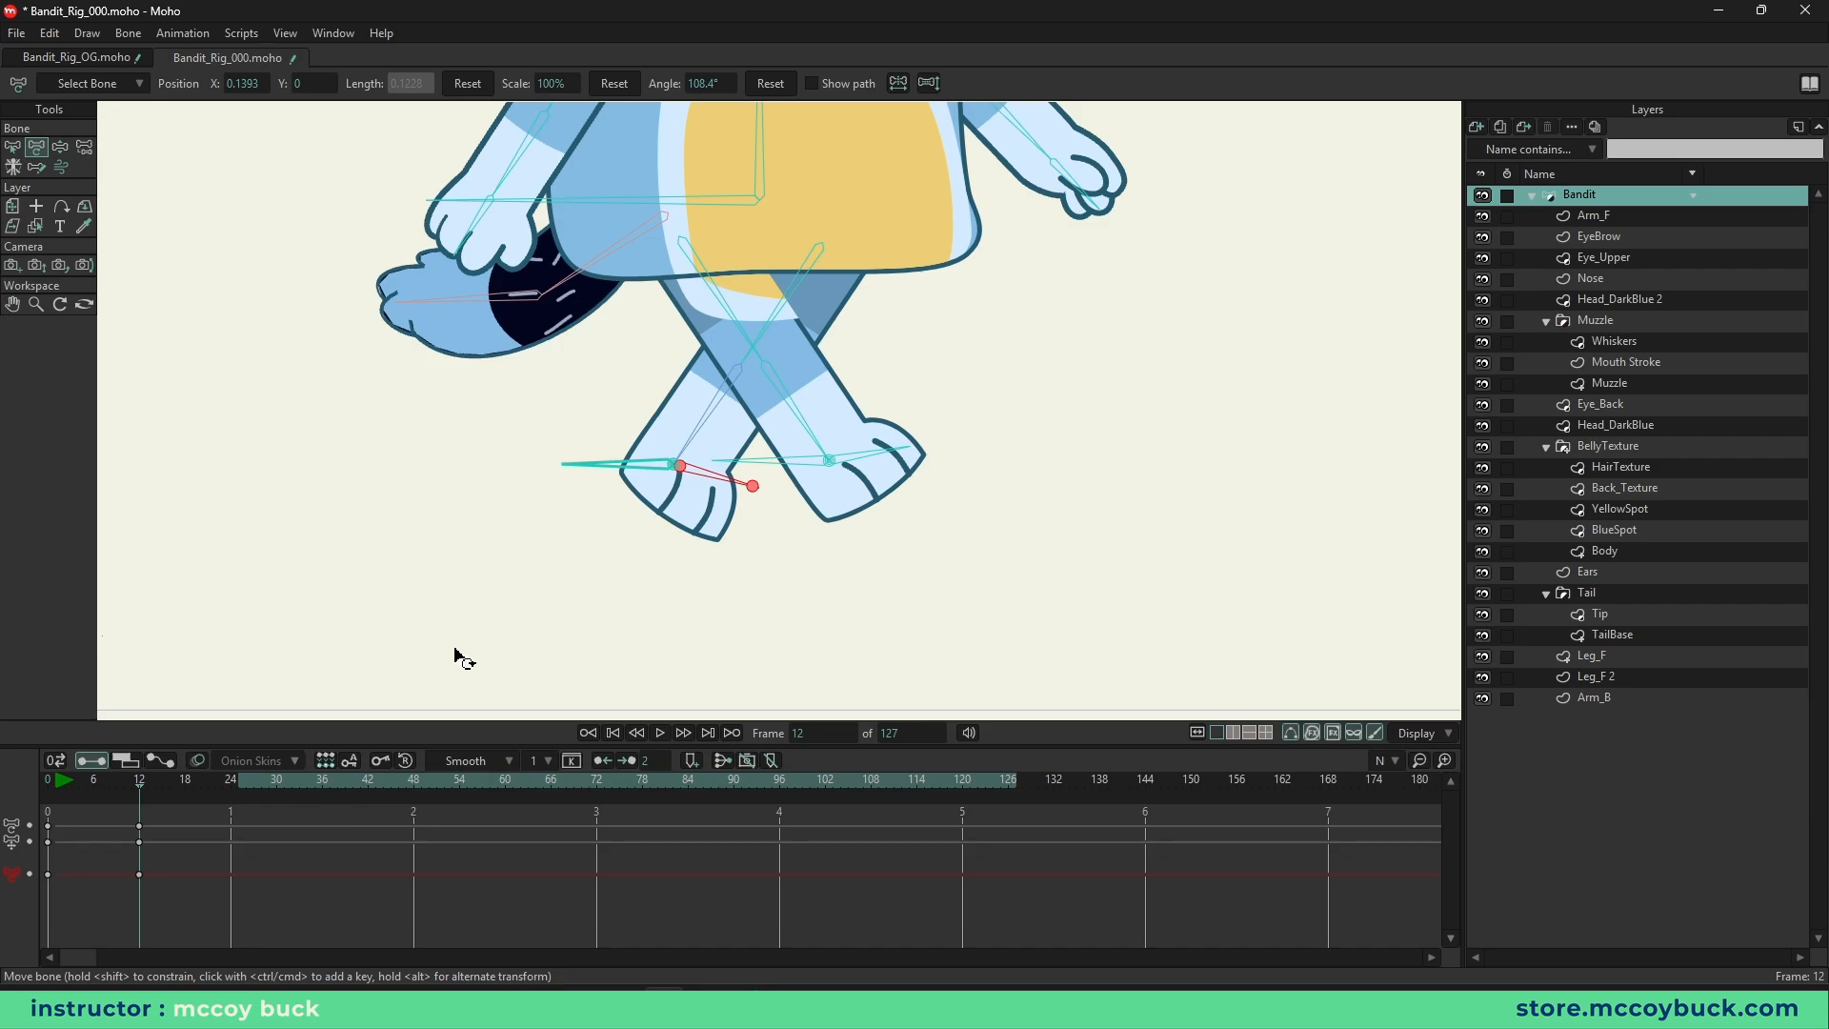
- Raise the bone strength of both feet's toe bones together to about 0.36 at frame 0
key("ctrl+shift+d")
key("b")
key("s")
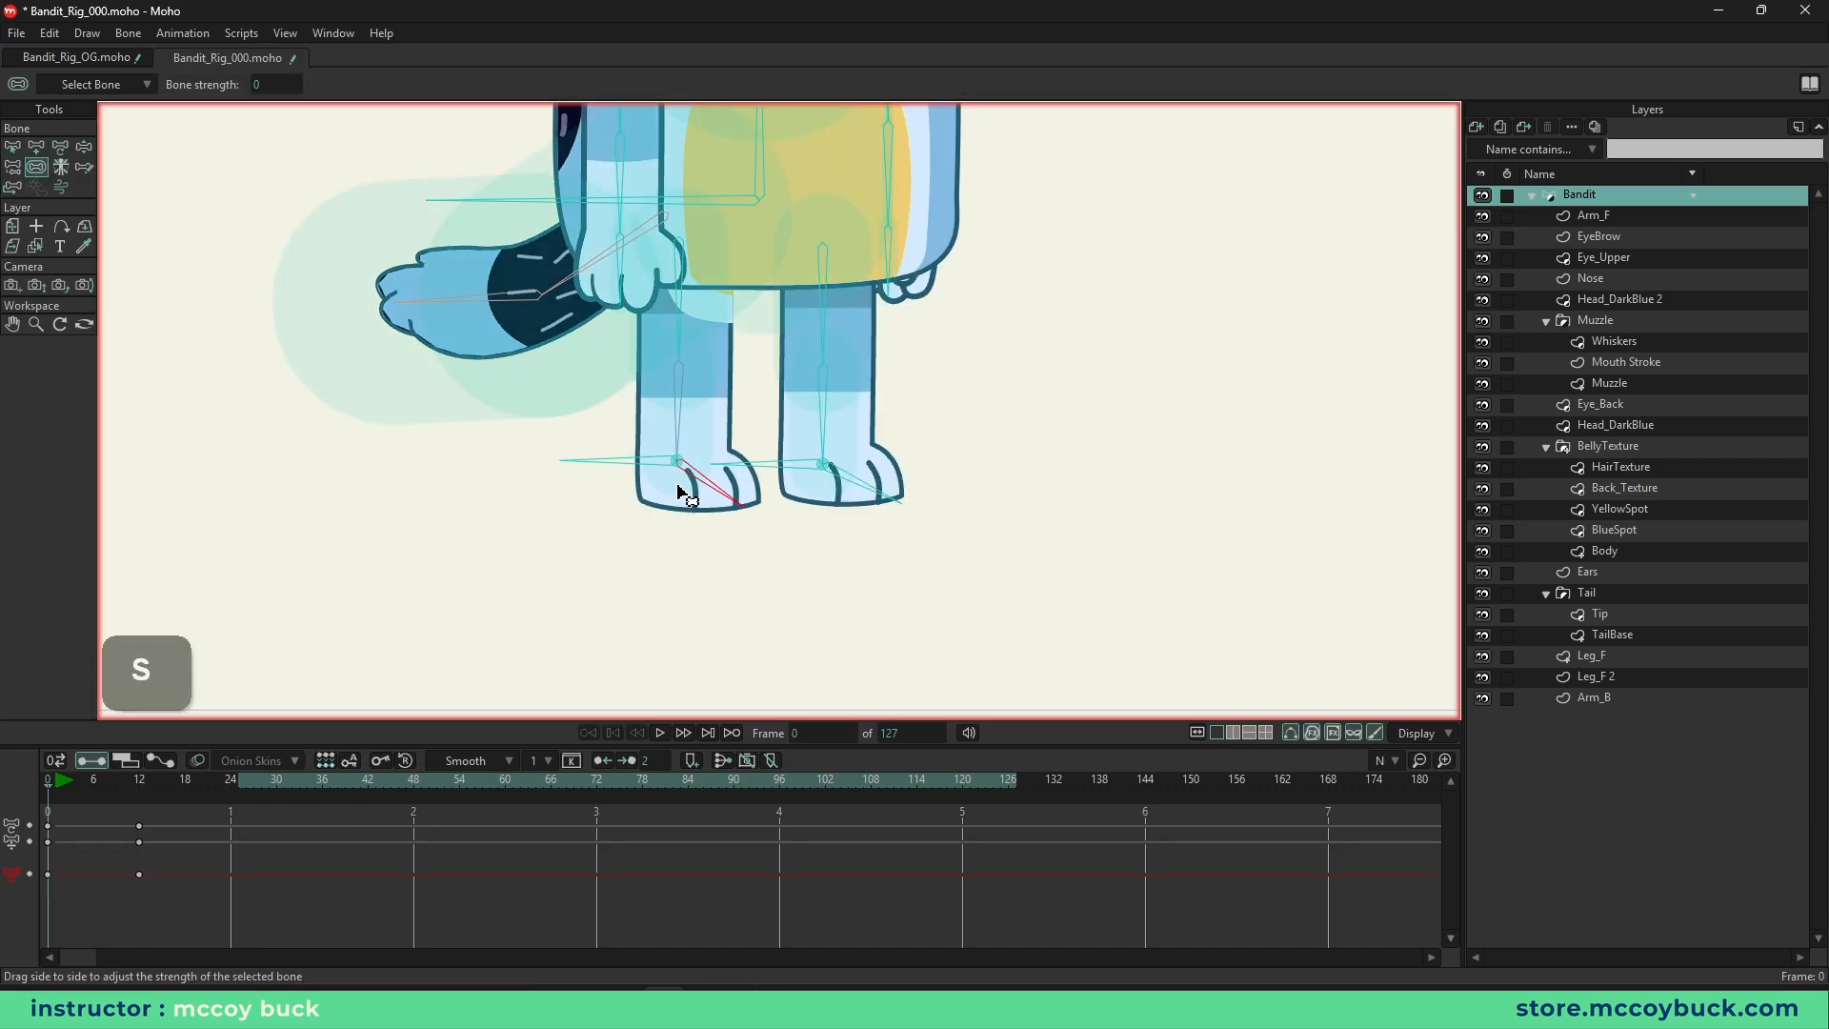
scroll(617, 354, "up", 2)
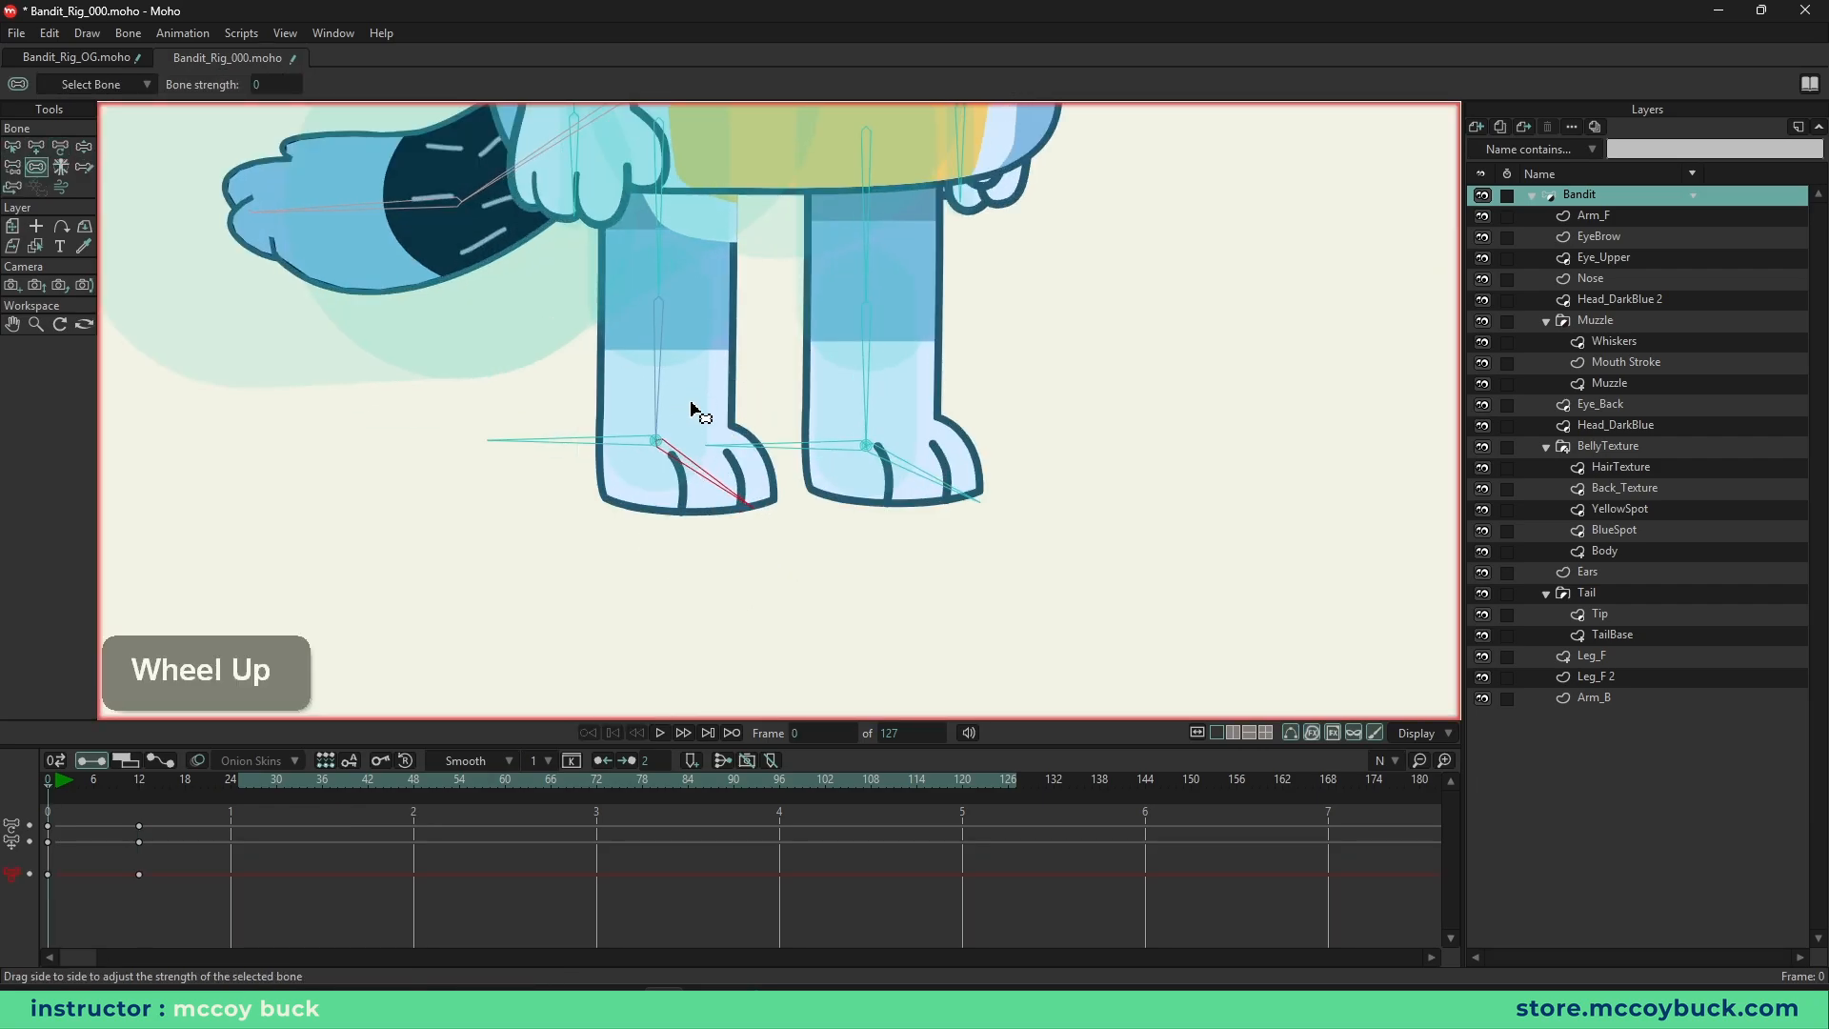
left_click_drag(692, 407, 729, 477)
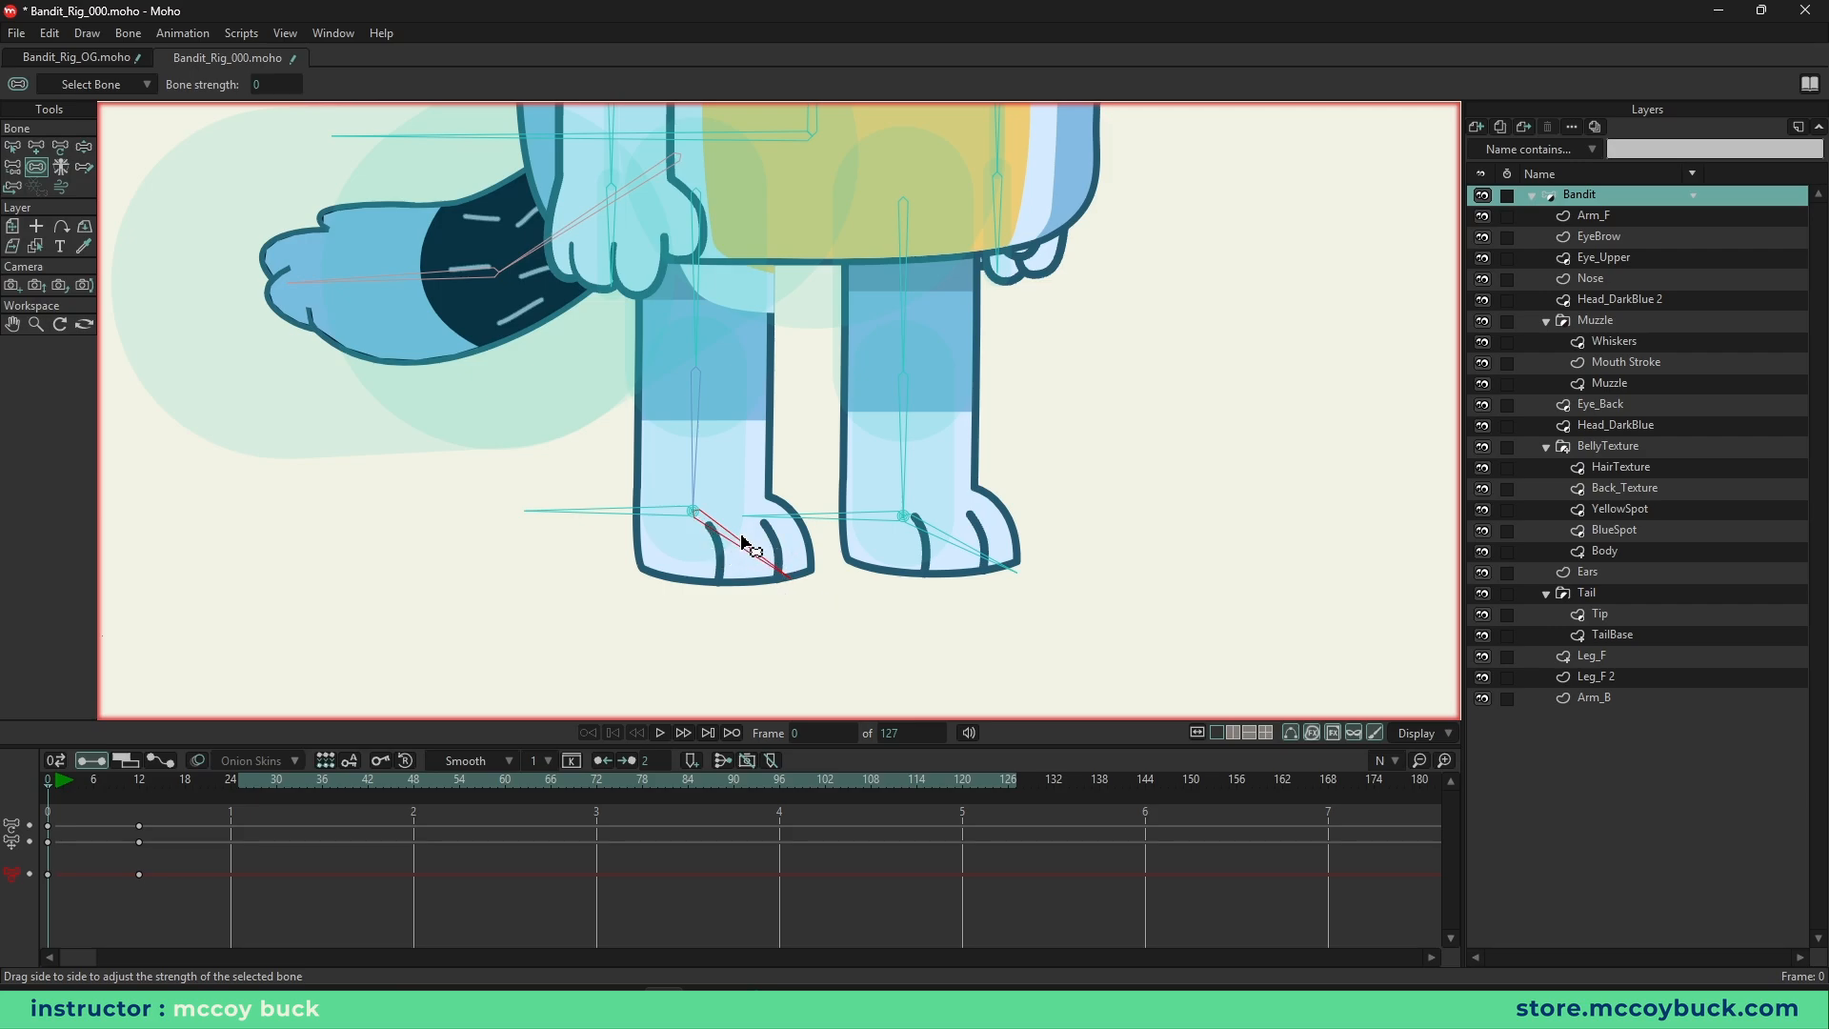
left_click(984, 556, "shift")
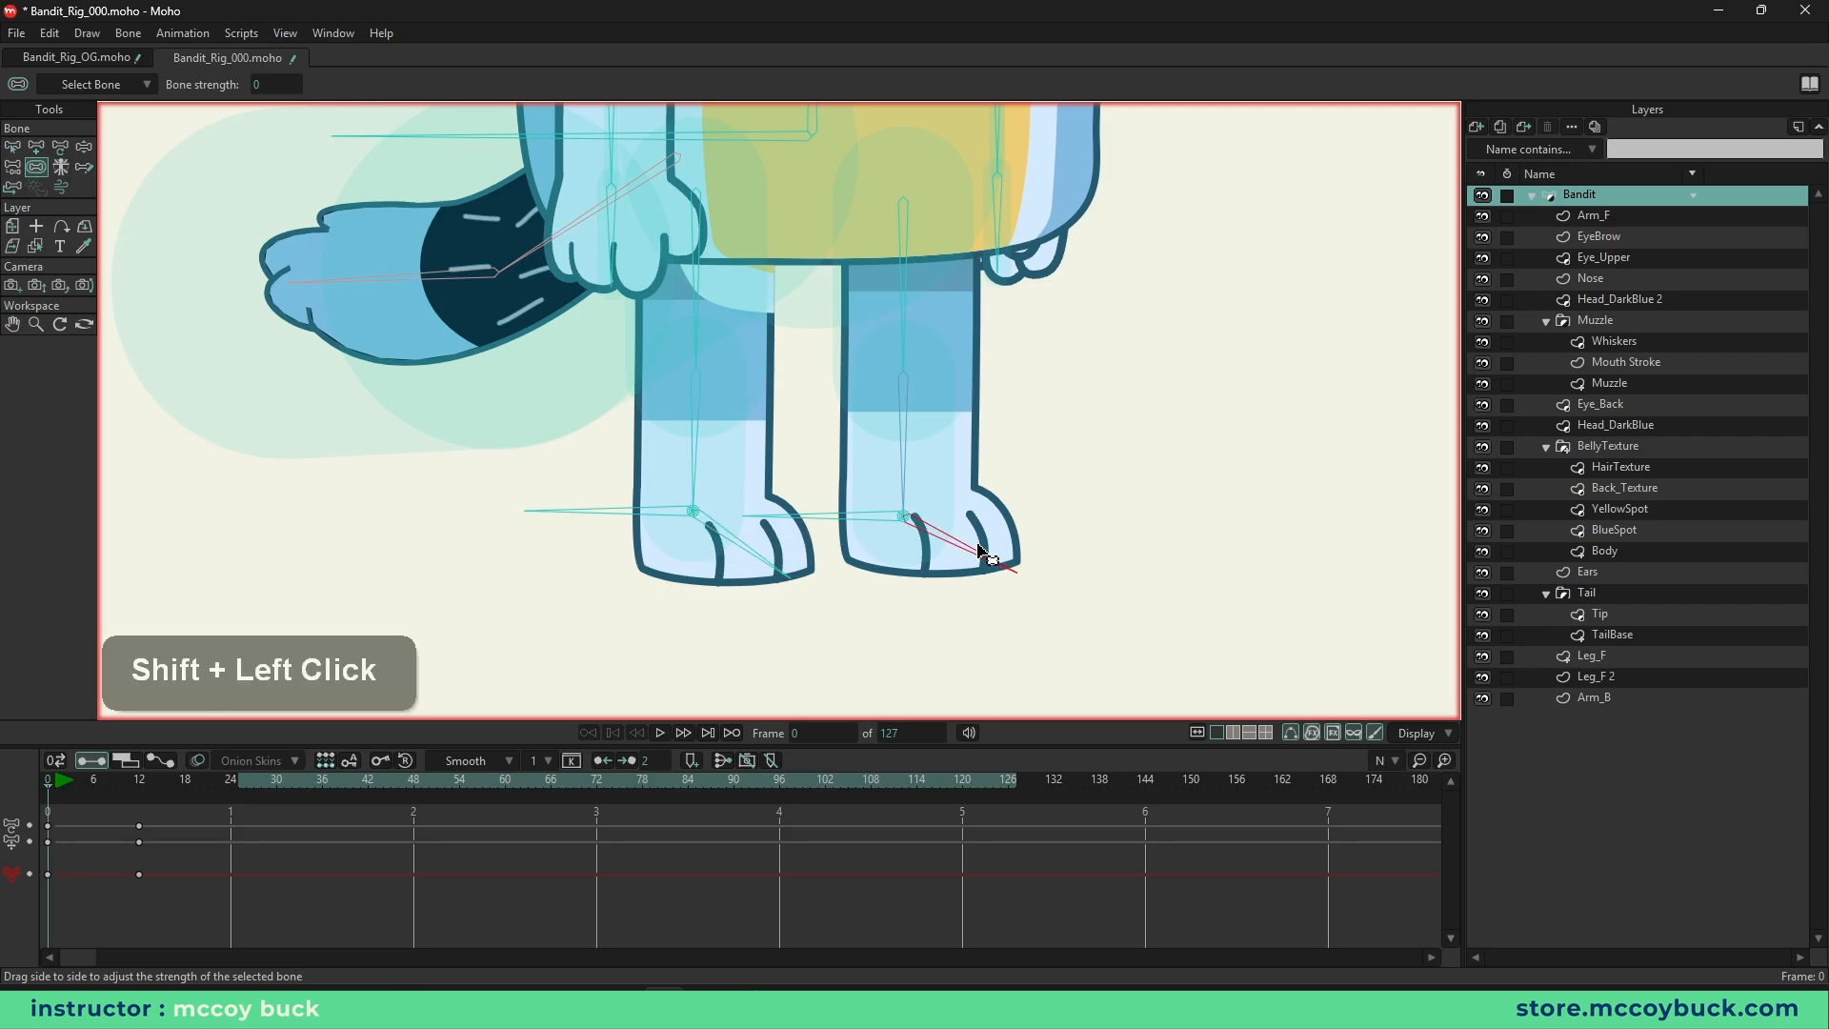
key("b")
left_click(749, 553, "shift")
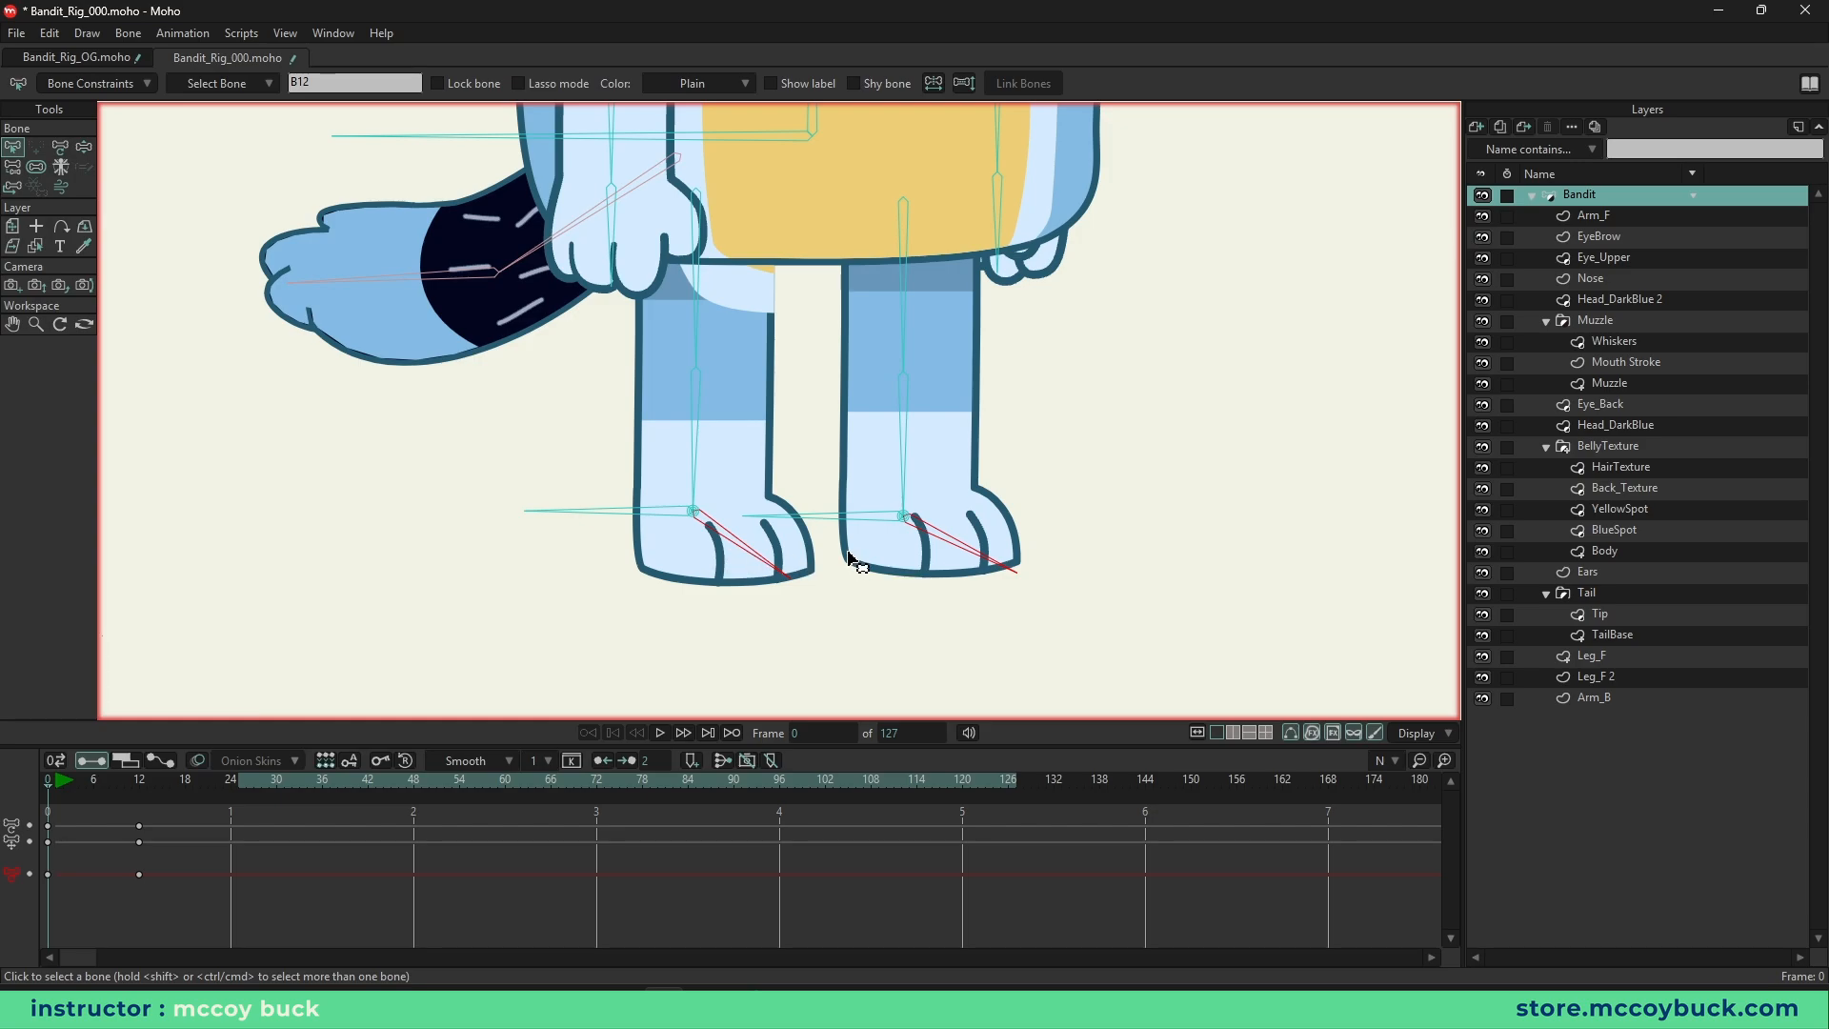
key("s")
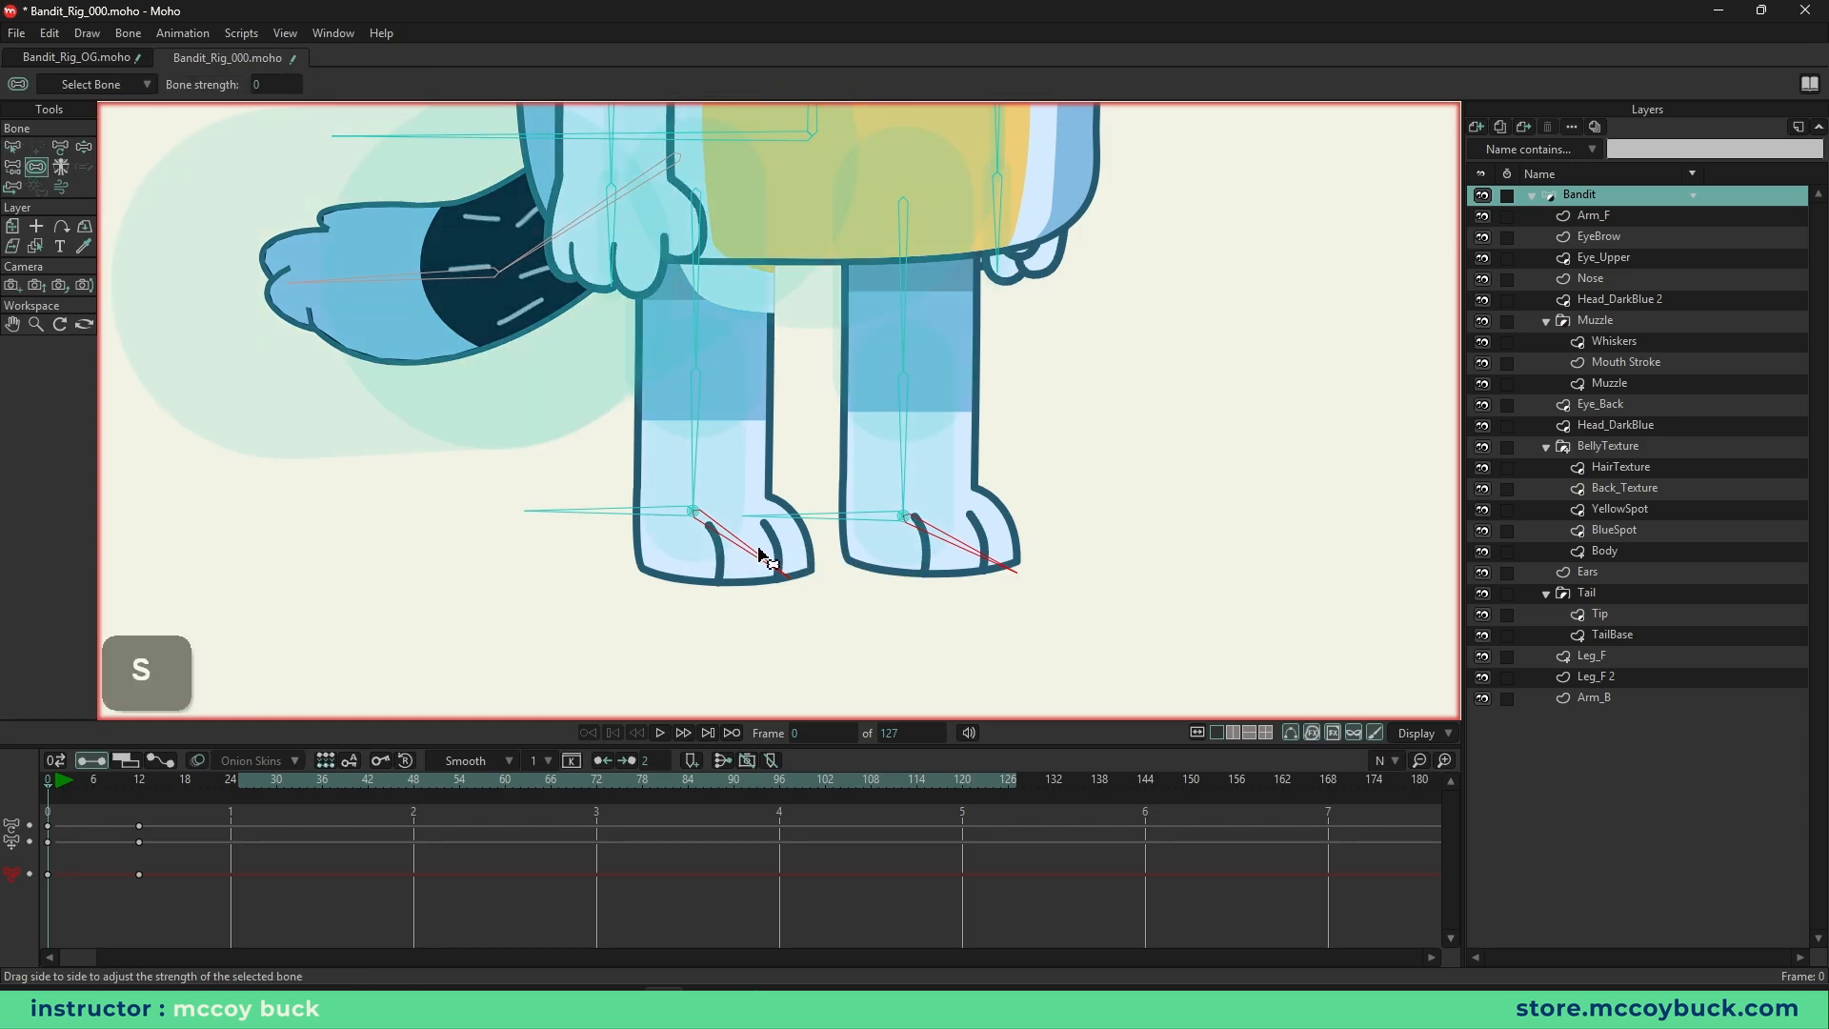
left_click_drag(760, 548, 801, 557)
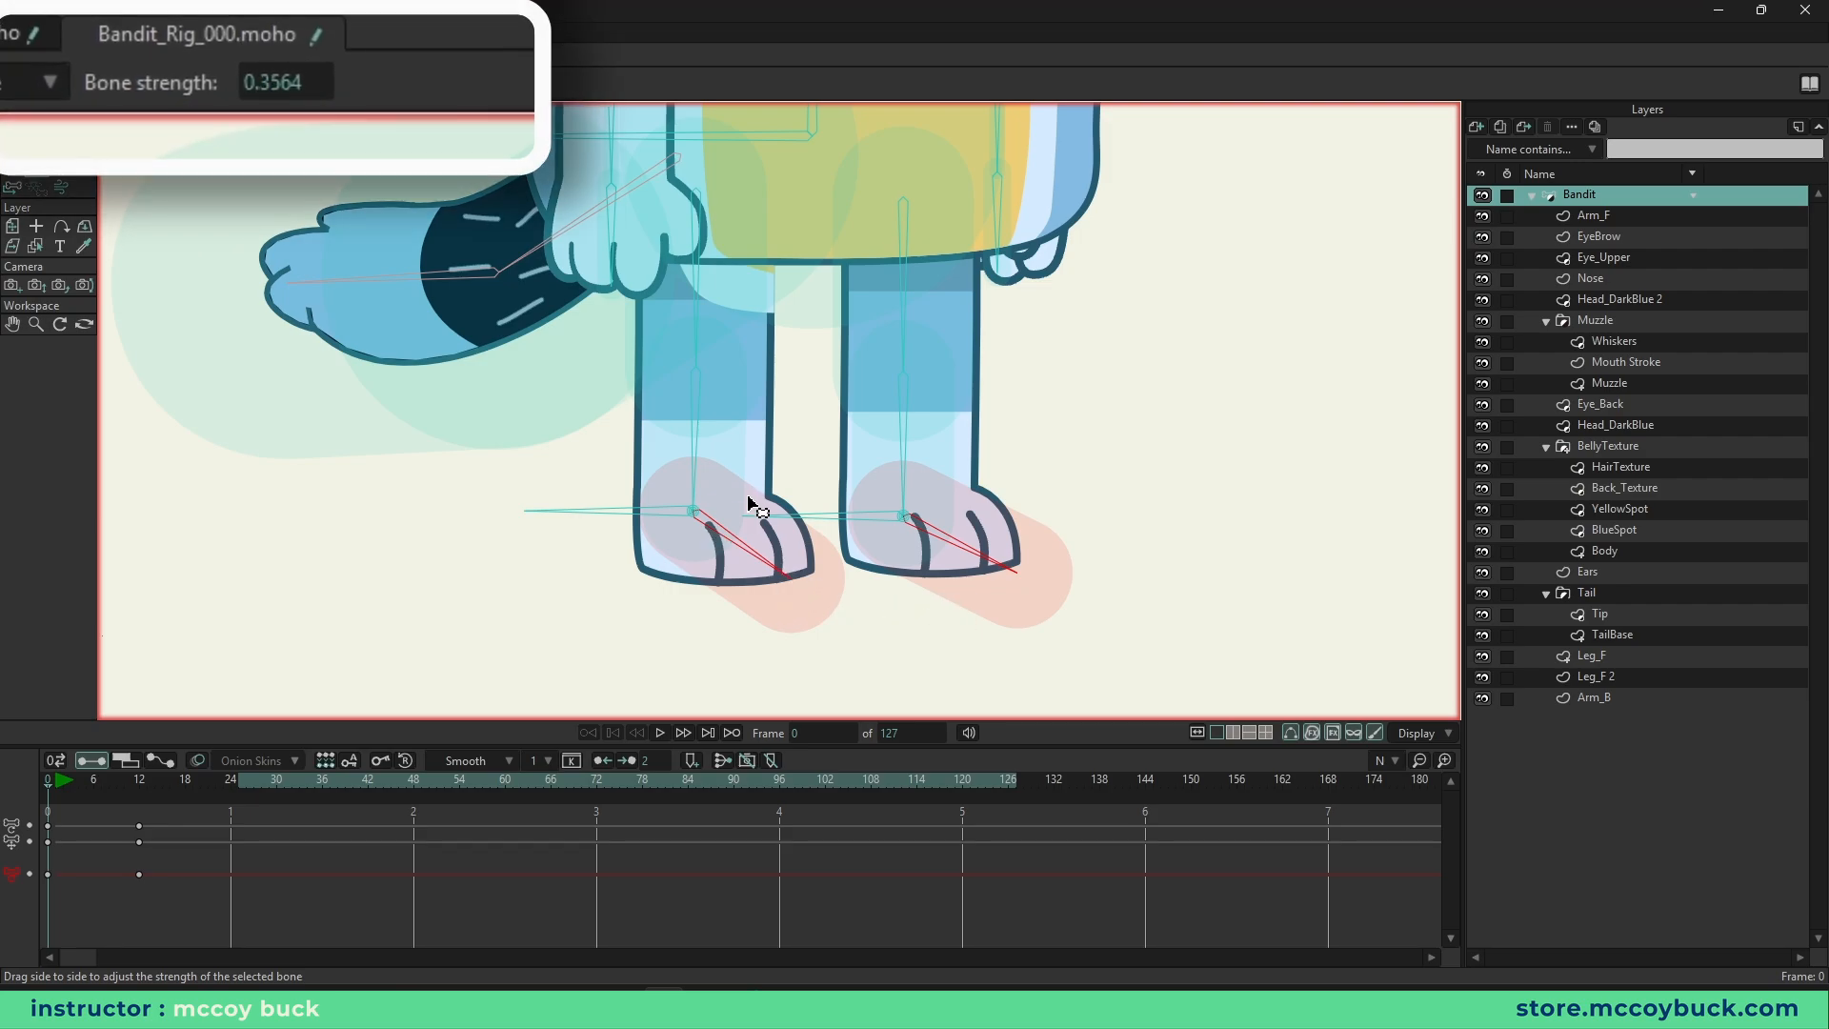
- Swing both feet's toe bones at frame 12 with Manipulate Bones to test the bend, ending with Leg_F's toes pointing down
key("b")
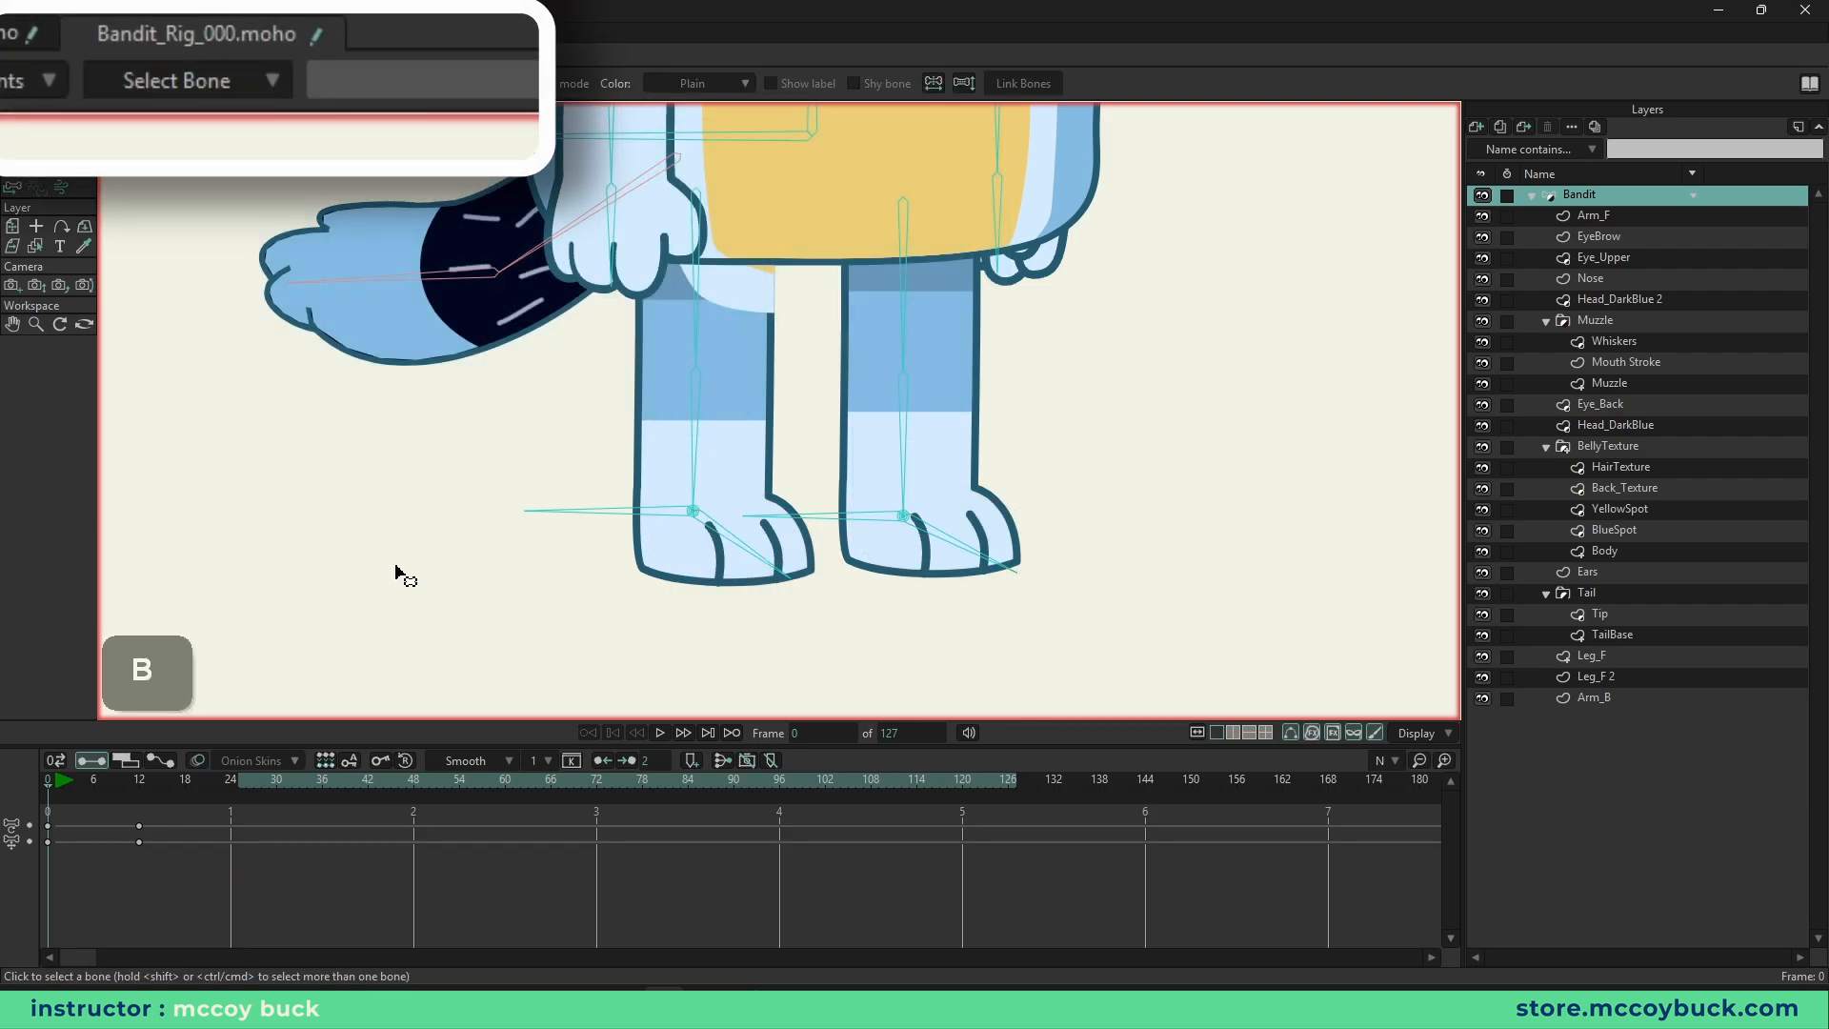
left_click(140, 784)
key("z")
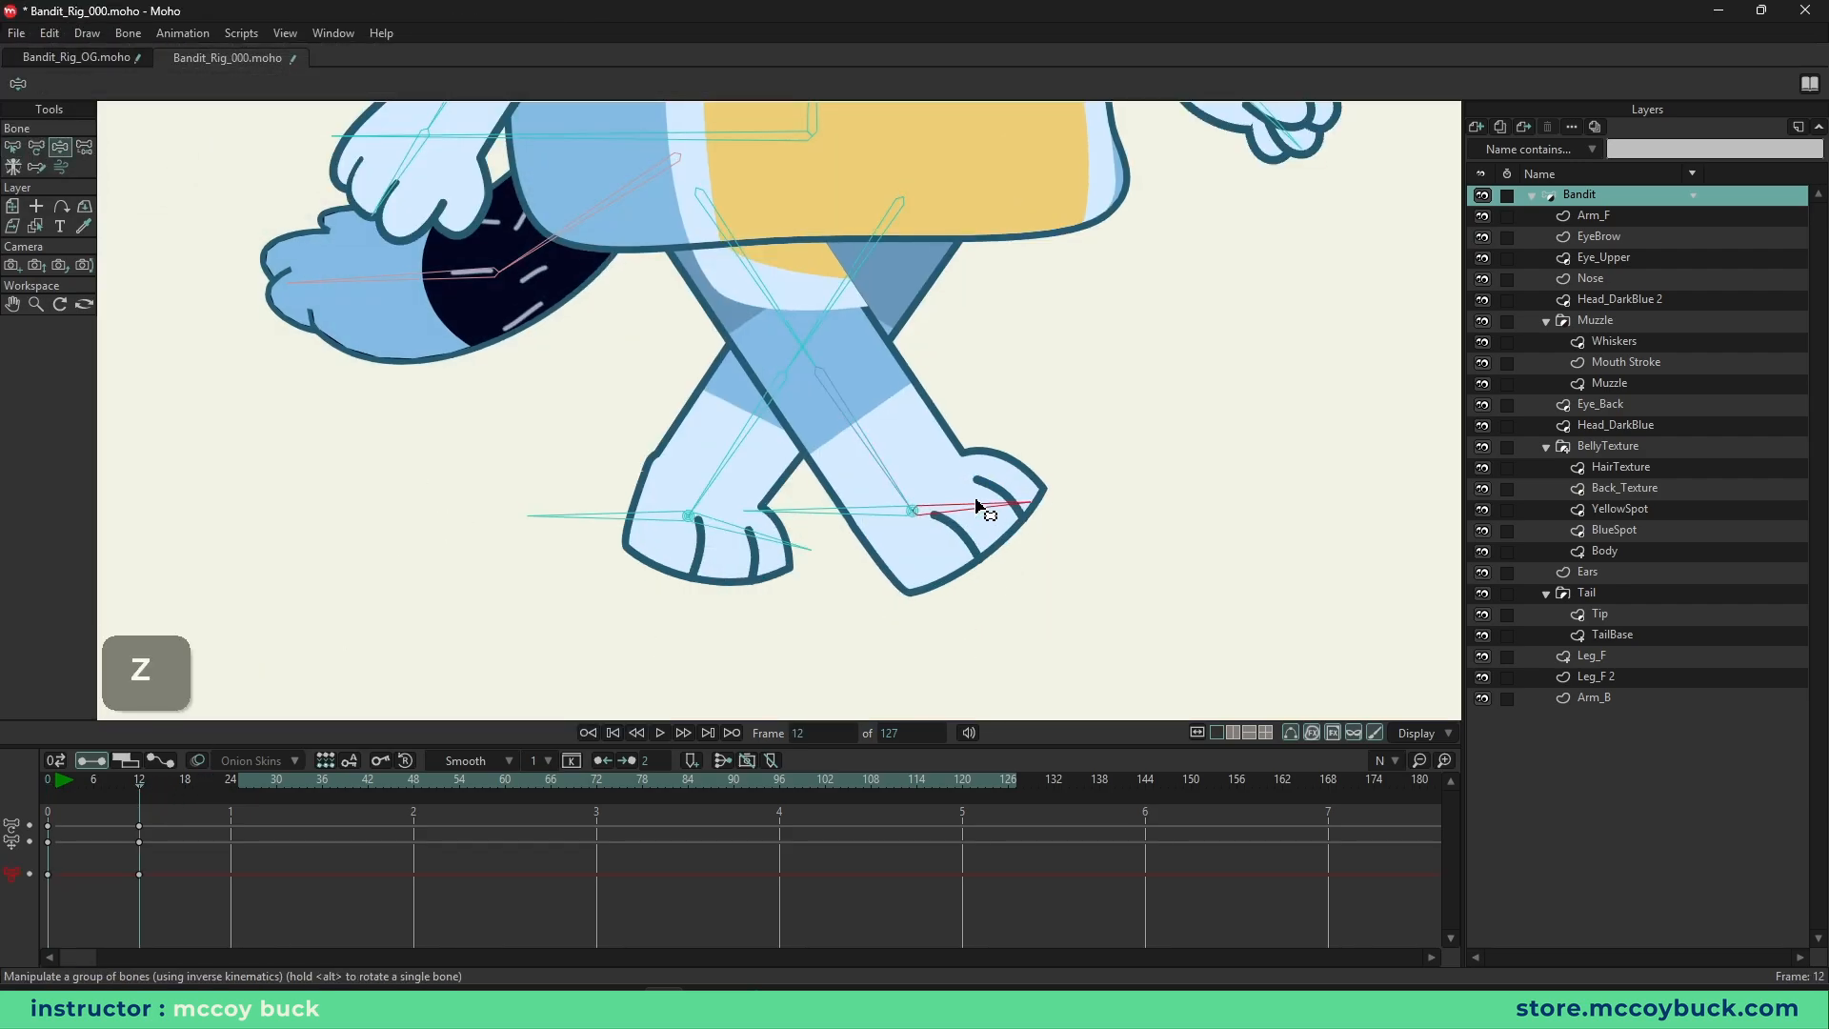
left_click_drag(980, 506, 998, 439)
mouse_move(750, 535)
left_mouse_down()
mouse_move(740, 549)
mouse_move(773, 547)
left_mouse_up()
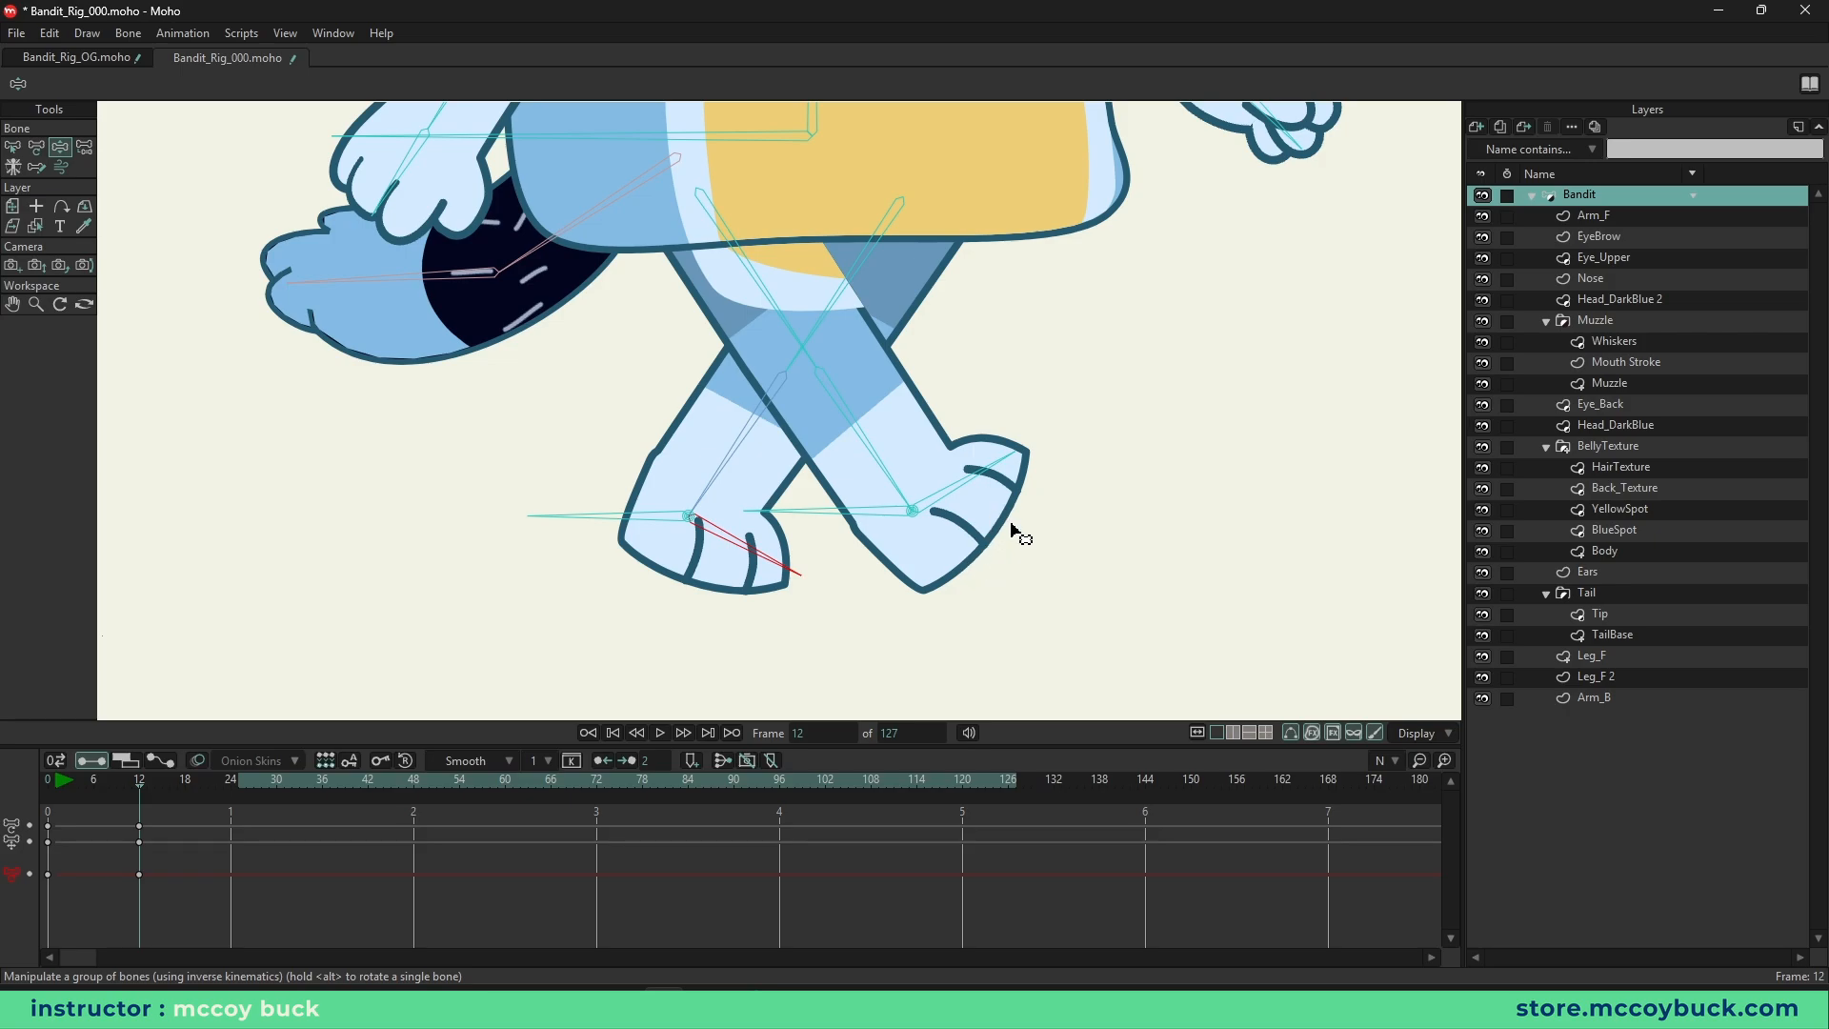
left_click_drag(977, 486, 943, 610)
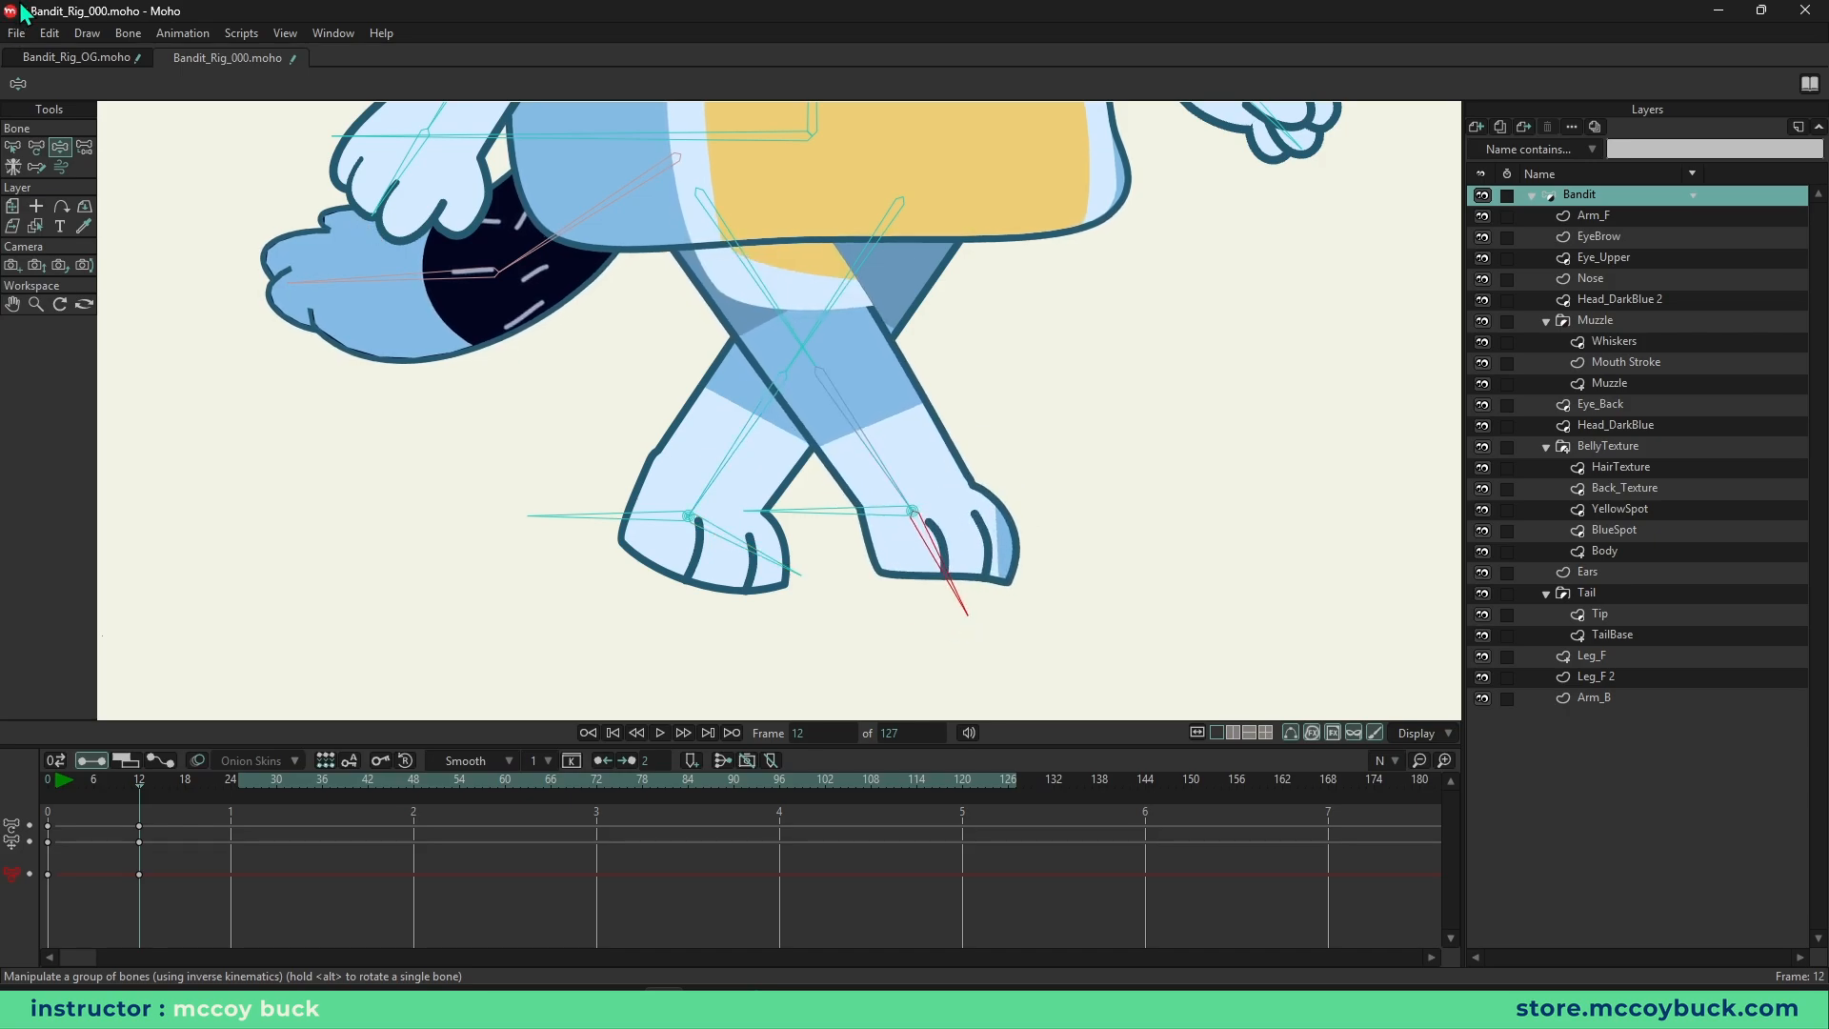
- Switch to the Bandit_Rig_OG document and scrub the walk animation to frame 72 to examine the legs and feet
left_click(77, 57)
left_click_drag(370, 791, 597, 796)
scroll(564, 679, "up", 2)
- Try turning off Angle dynamics for the two tail bones, check a few frames ahead, and undo the change
key("b")
left_click(775, 540)
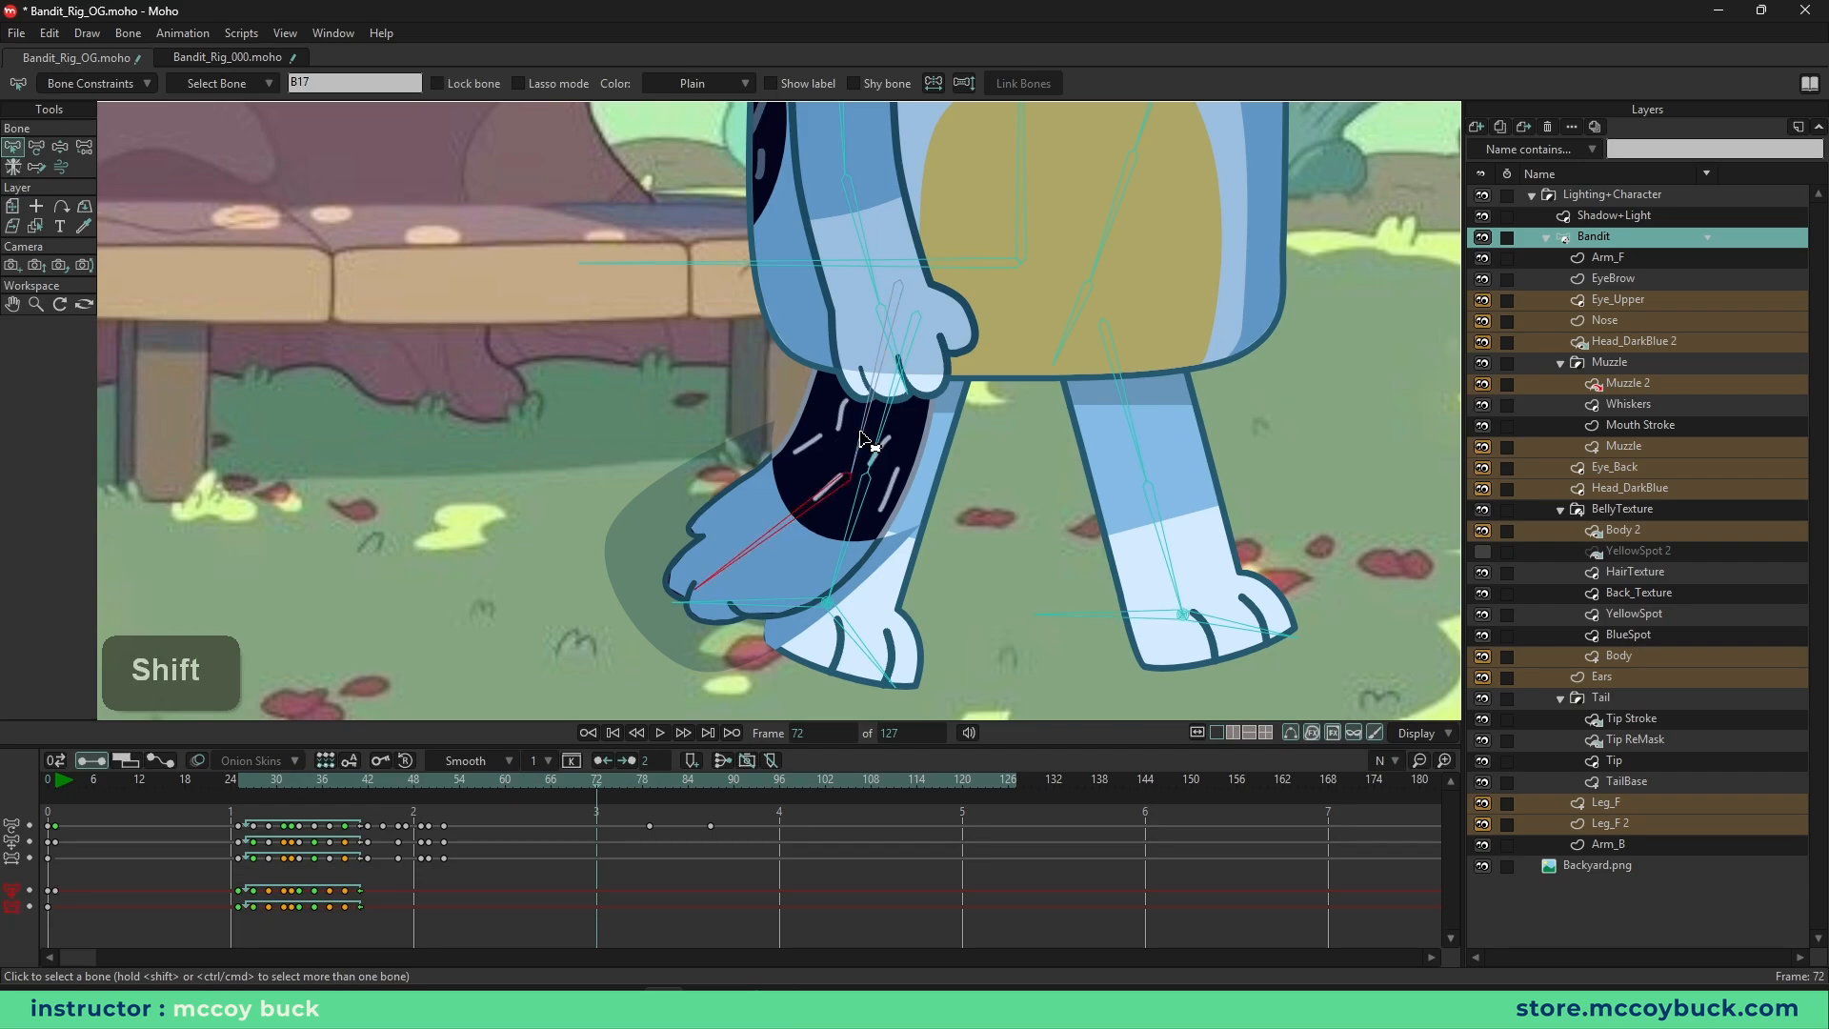
left_click(855, 444, "shift")
left_click(95, 86)
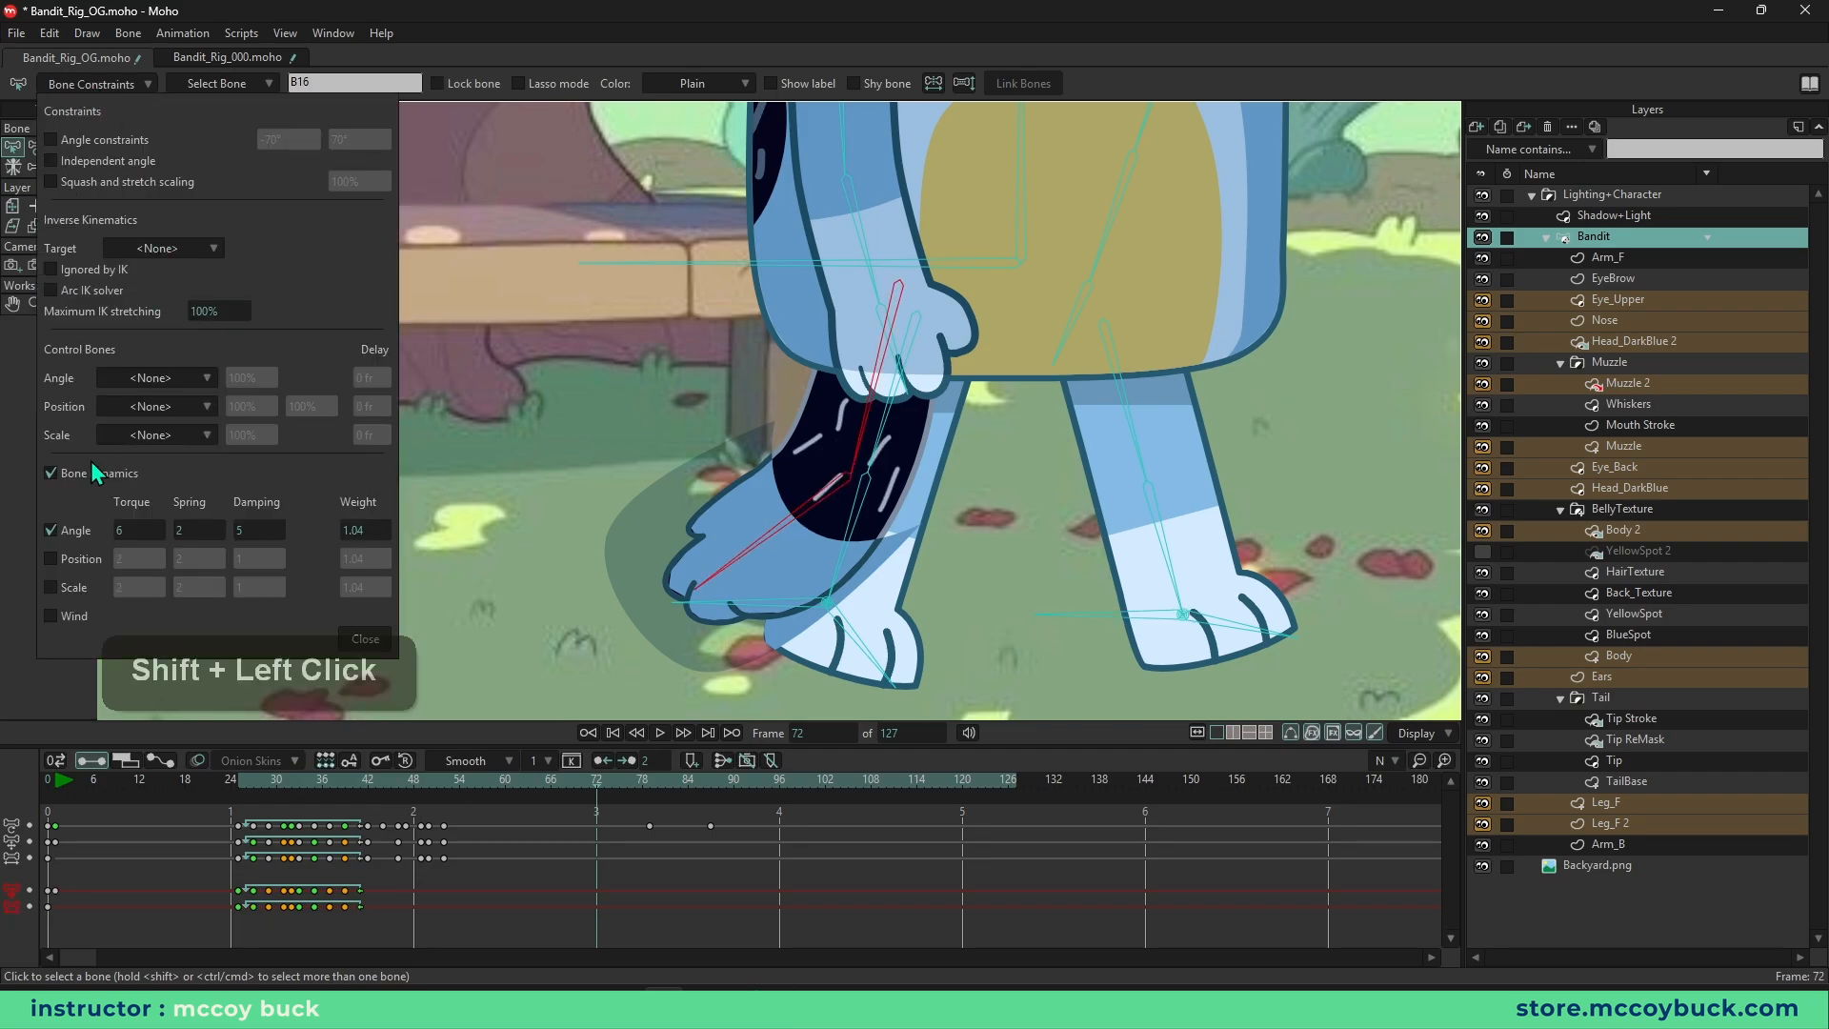
left_click(51, 531)
mouse_move(614, 786)
left_mouse_down()
mouse_move(574, 783)
mouse_move(617, 785)
left_mouse_up()
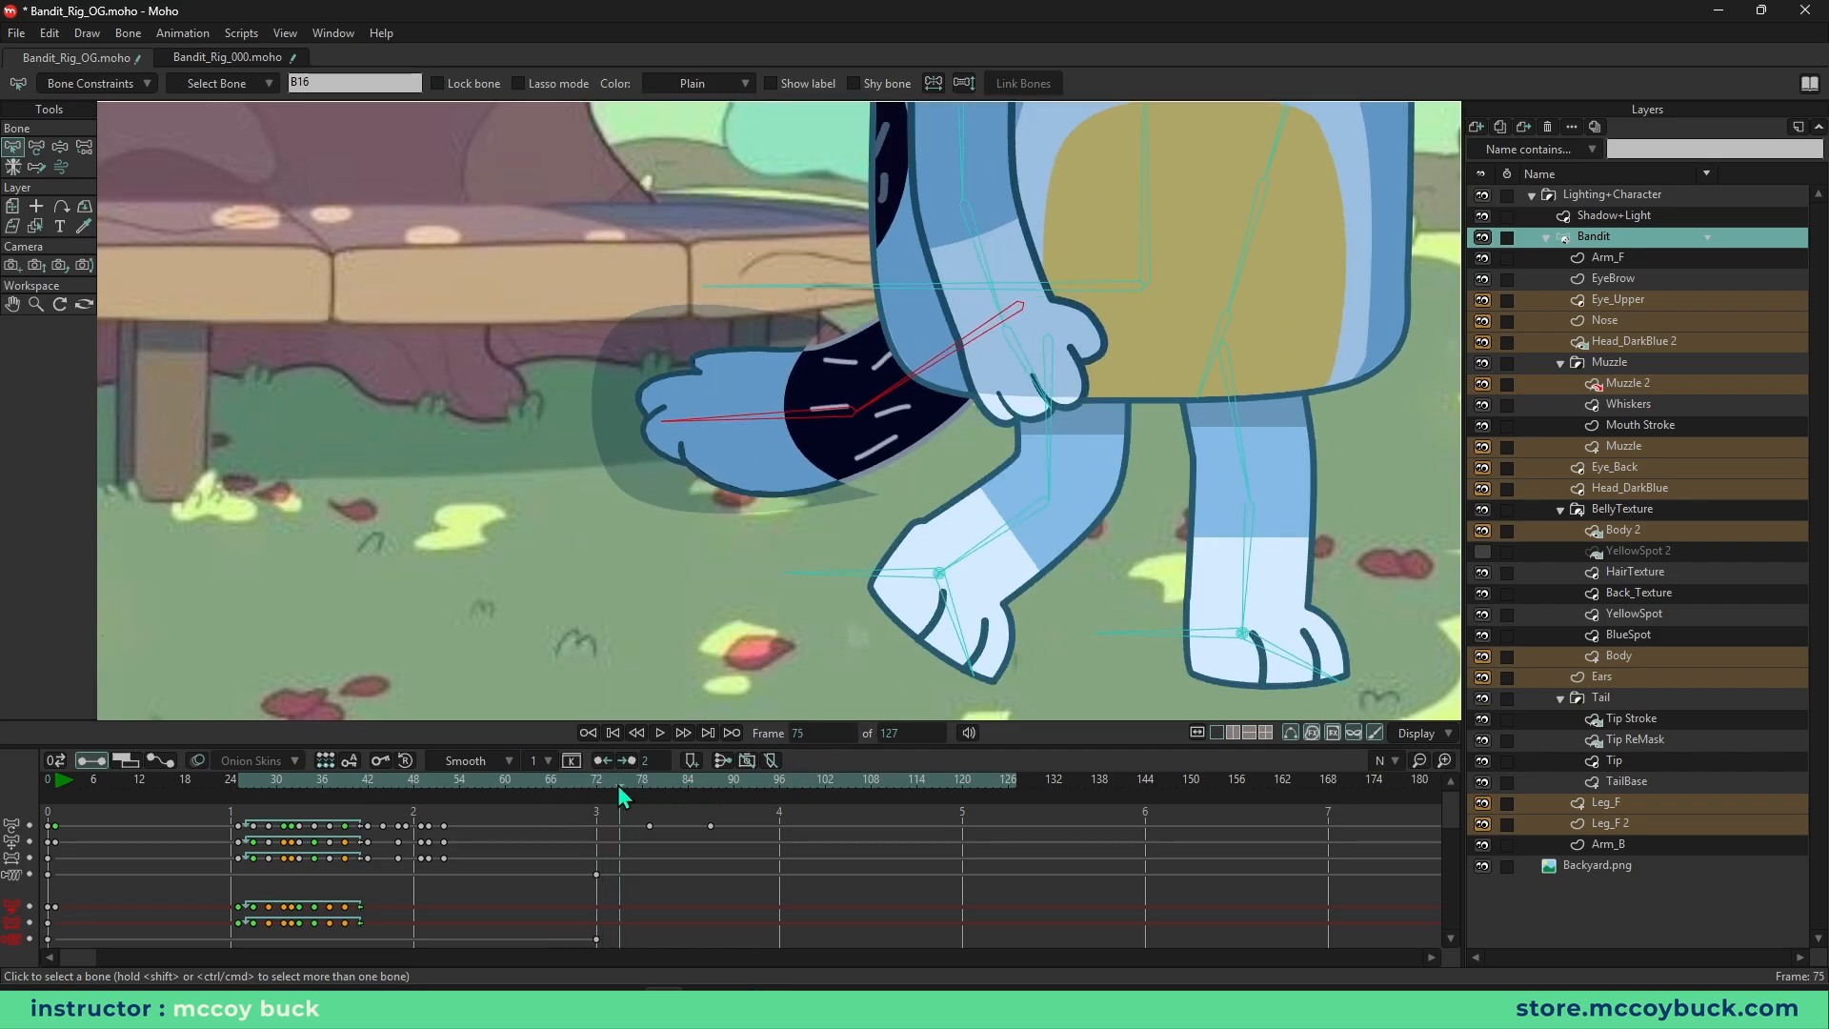
key("ctrl+z")
- Return to the Bandit_Rig_000 document and test-bend both feet's toe bones at frame 12, leaving them angled downward
left_click(226, 58)
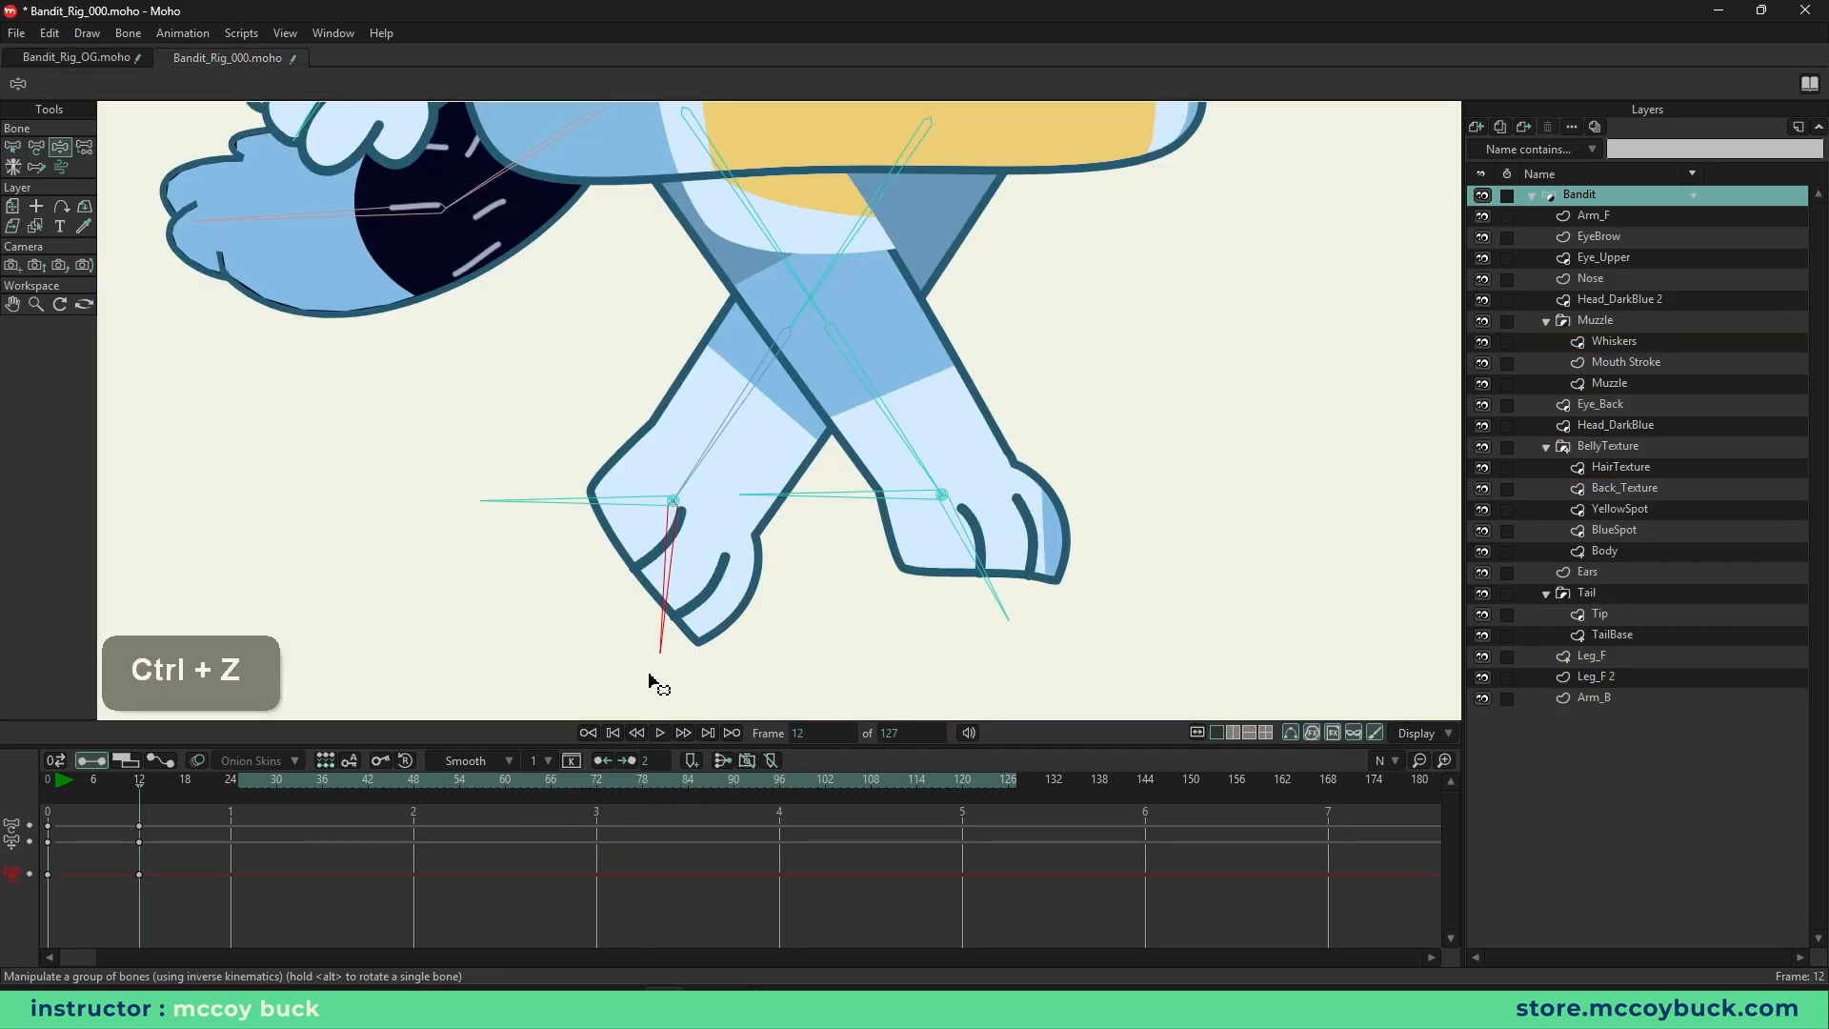
left_click_drag(651, 678, 777, 539)
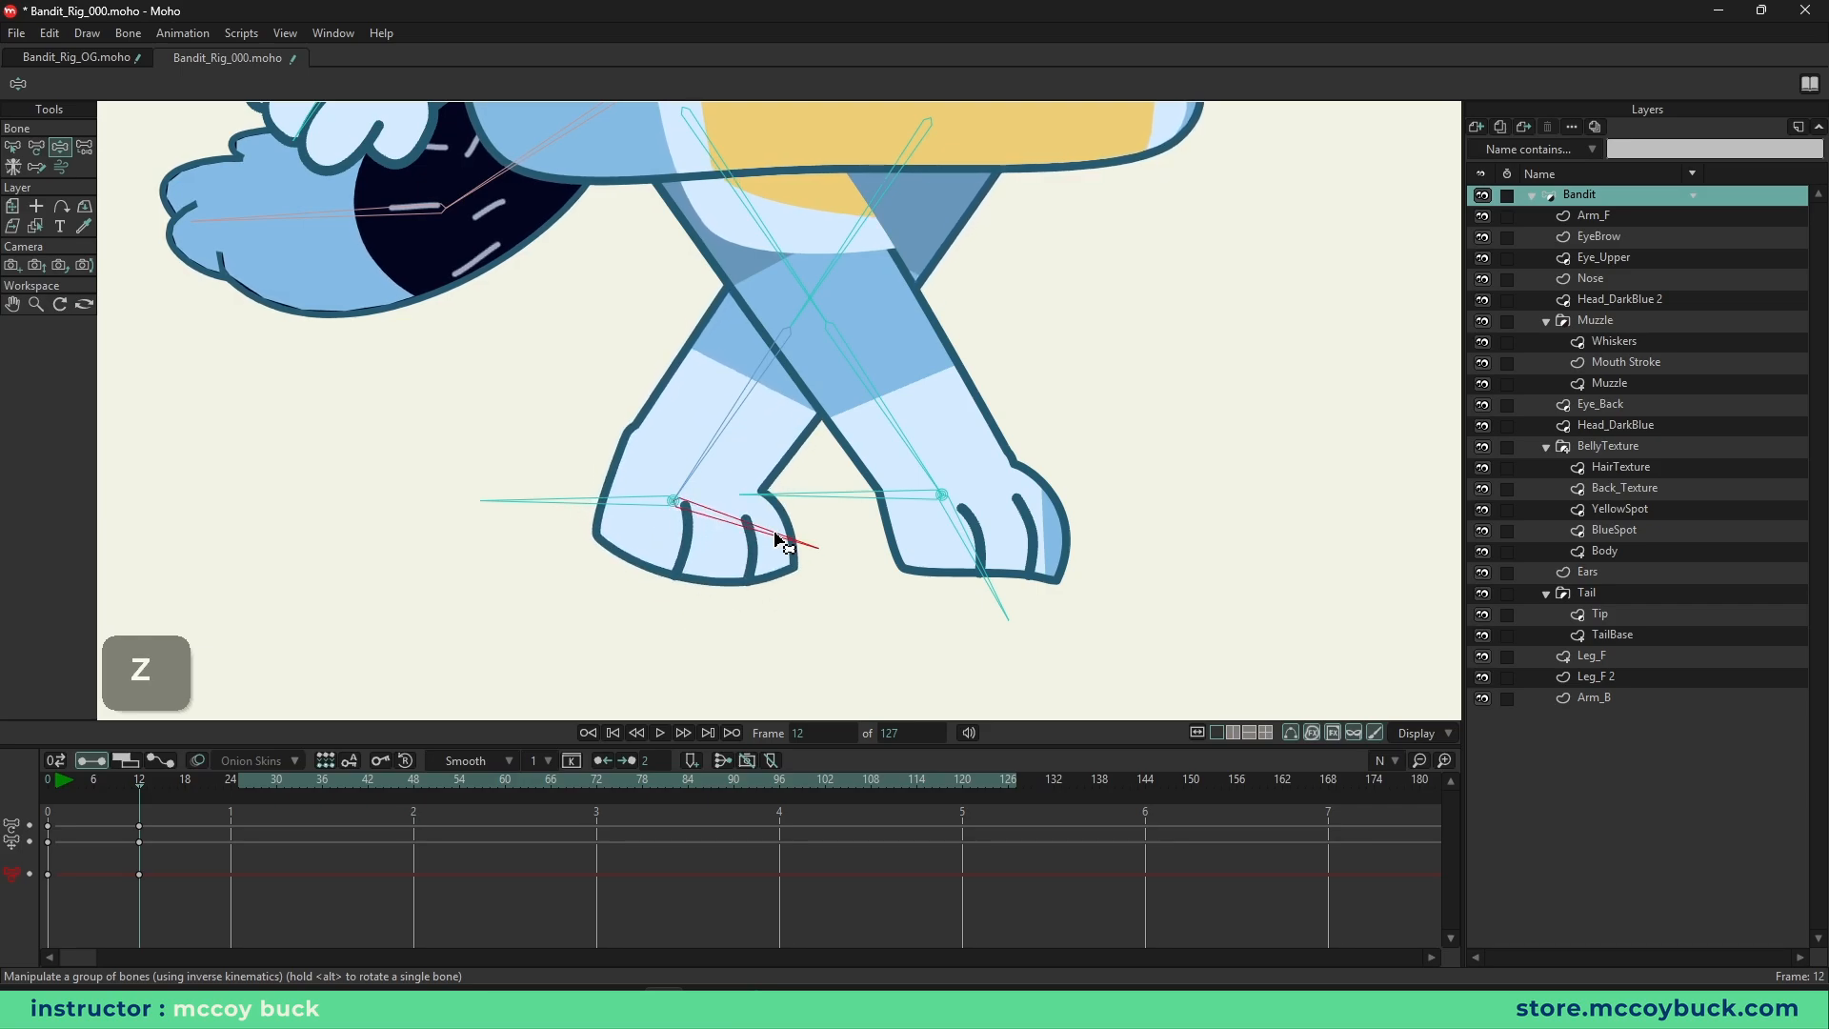
key("ctrl+z")
key("b")
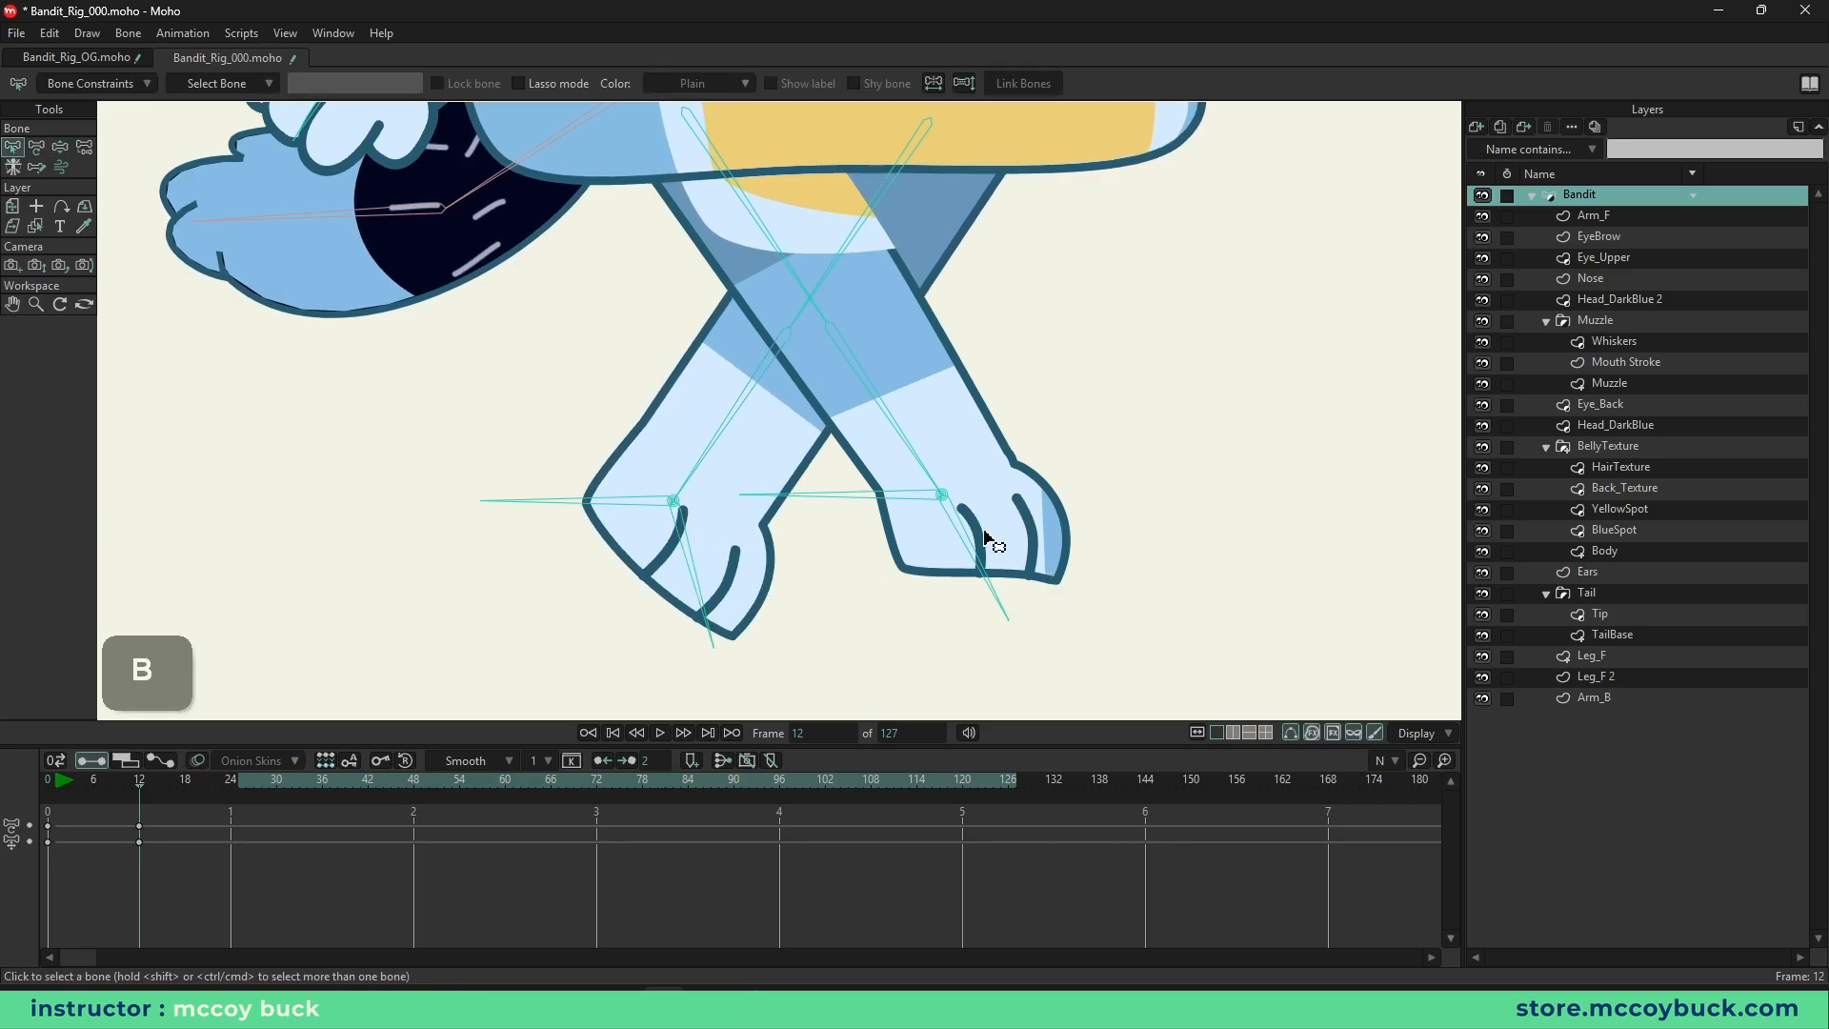
key("z")
left_click(993, 592)
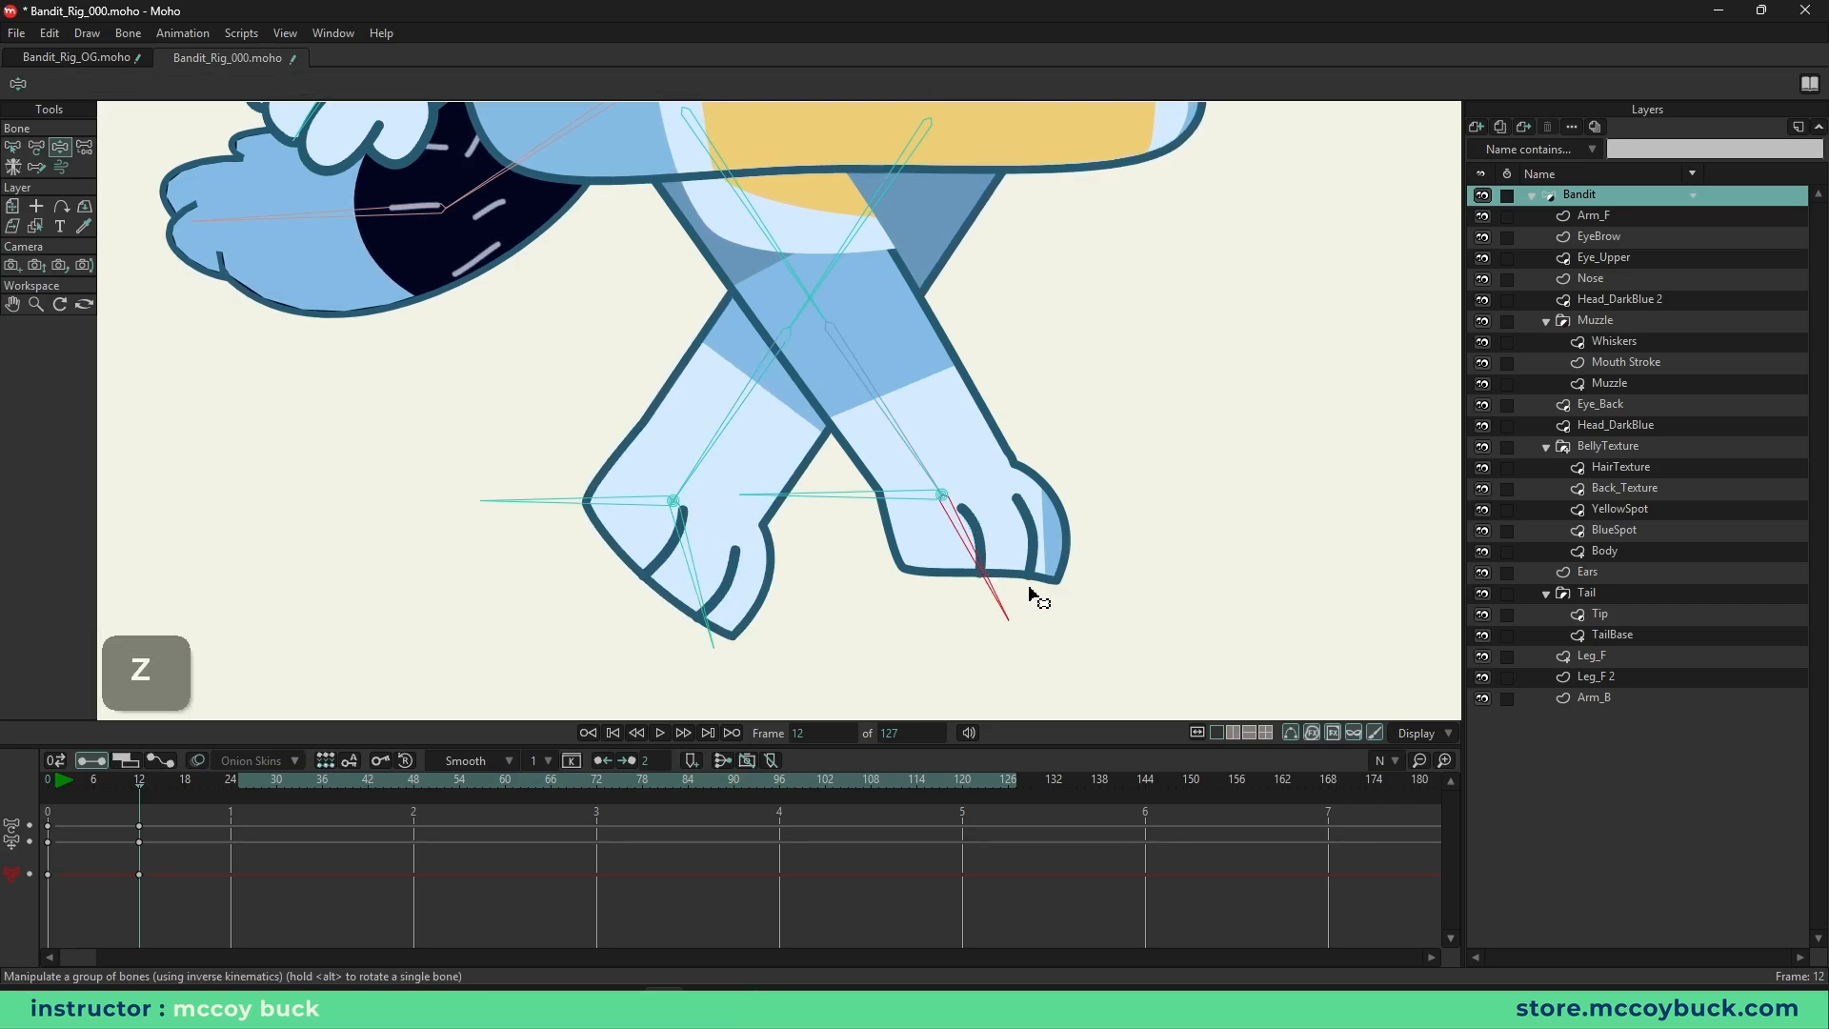
mouse_move(1030, 592)
left_mouse_down()
mouse_move(1054, 429)
mouse_move(1023, 378)
mouse_move(1009, 613)
left_mouse_up()
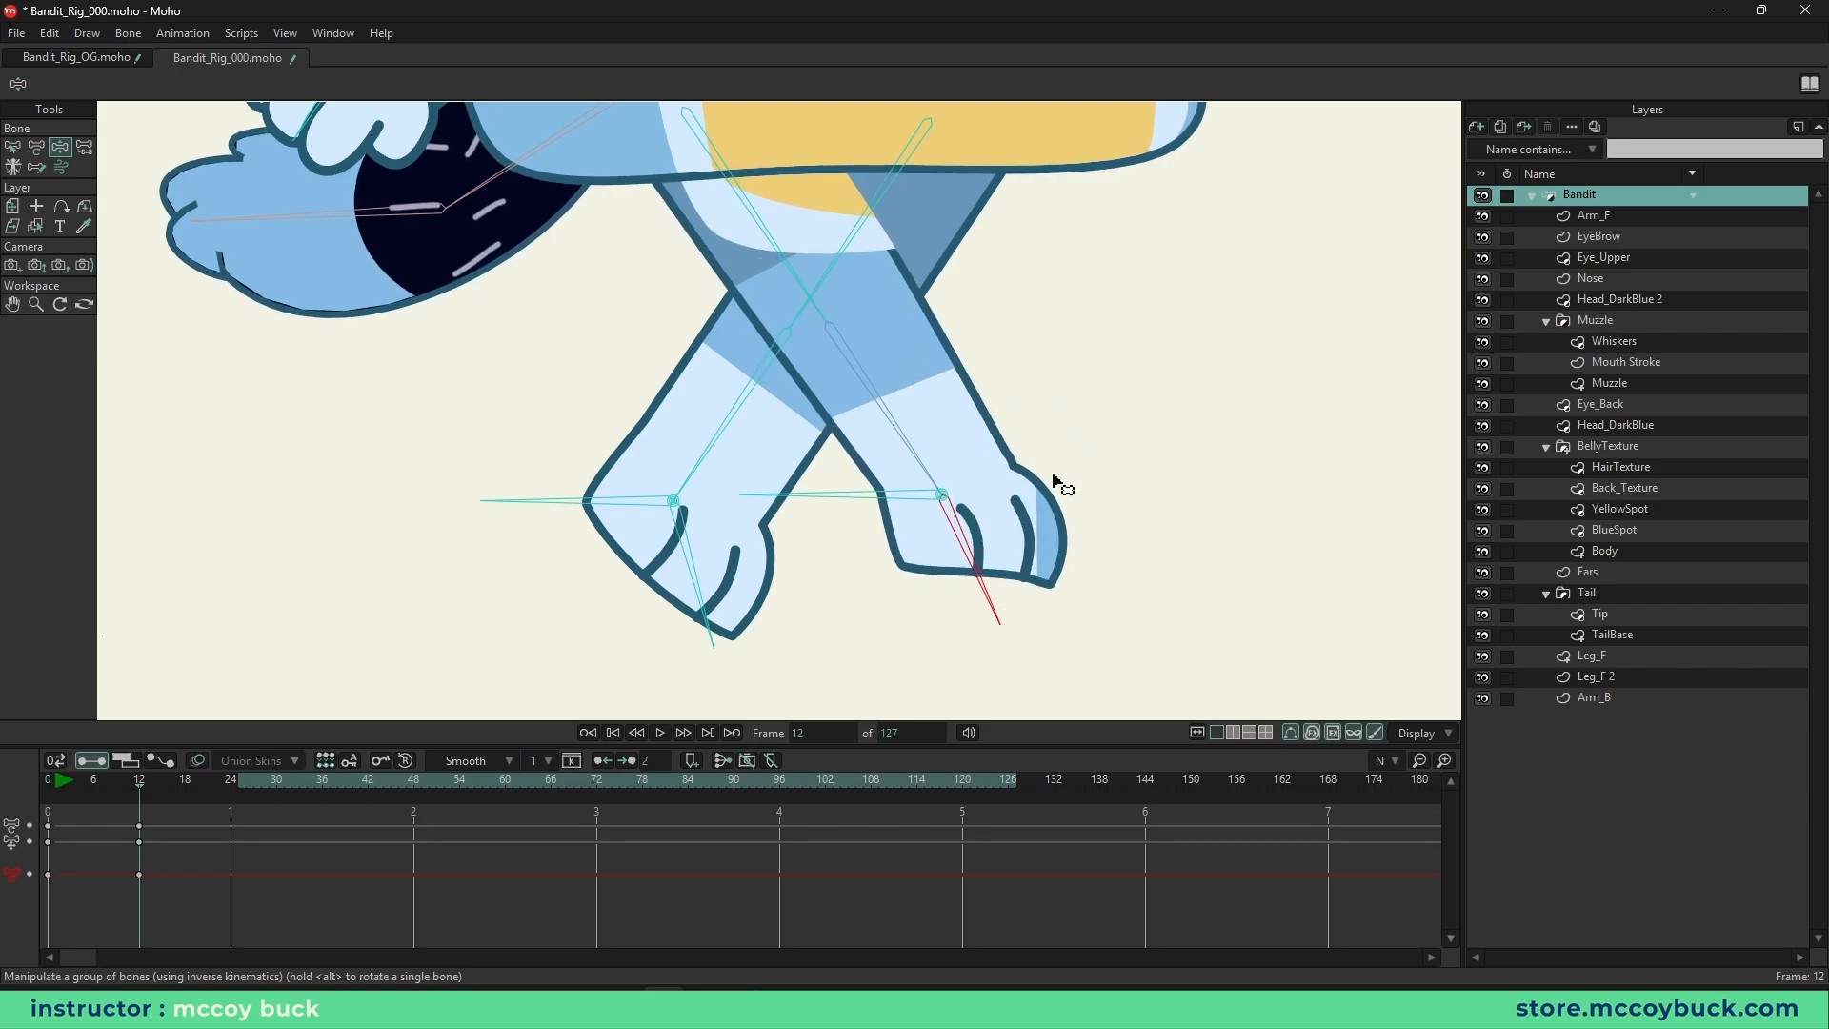
- Bind Leg_F's toe-line points and the sole's front and heel corner points to its toe bone at frame 0
right_click(1037, 503, "alt")
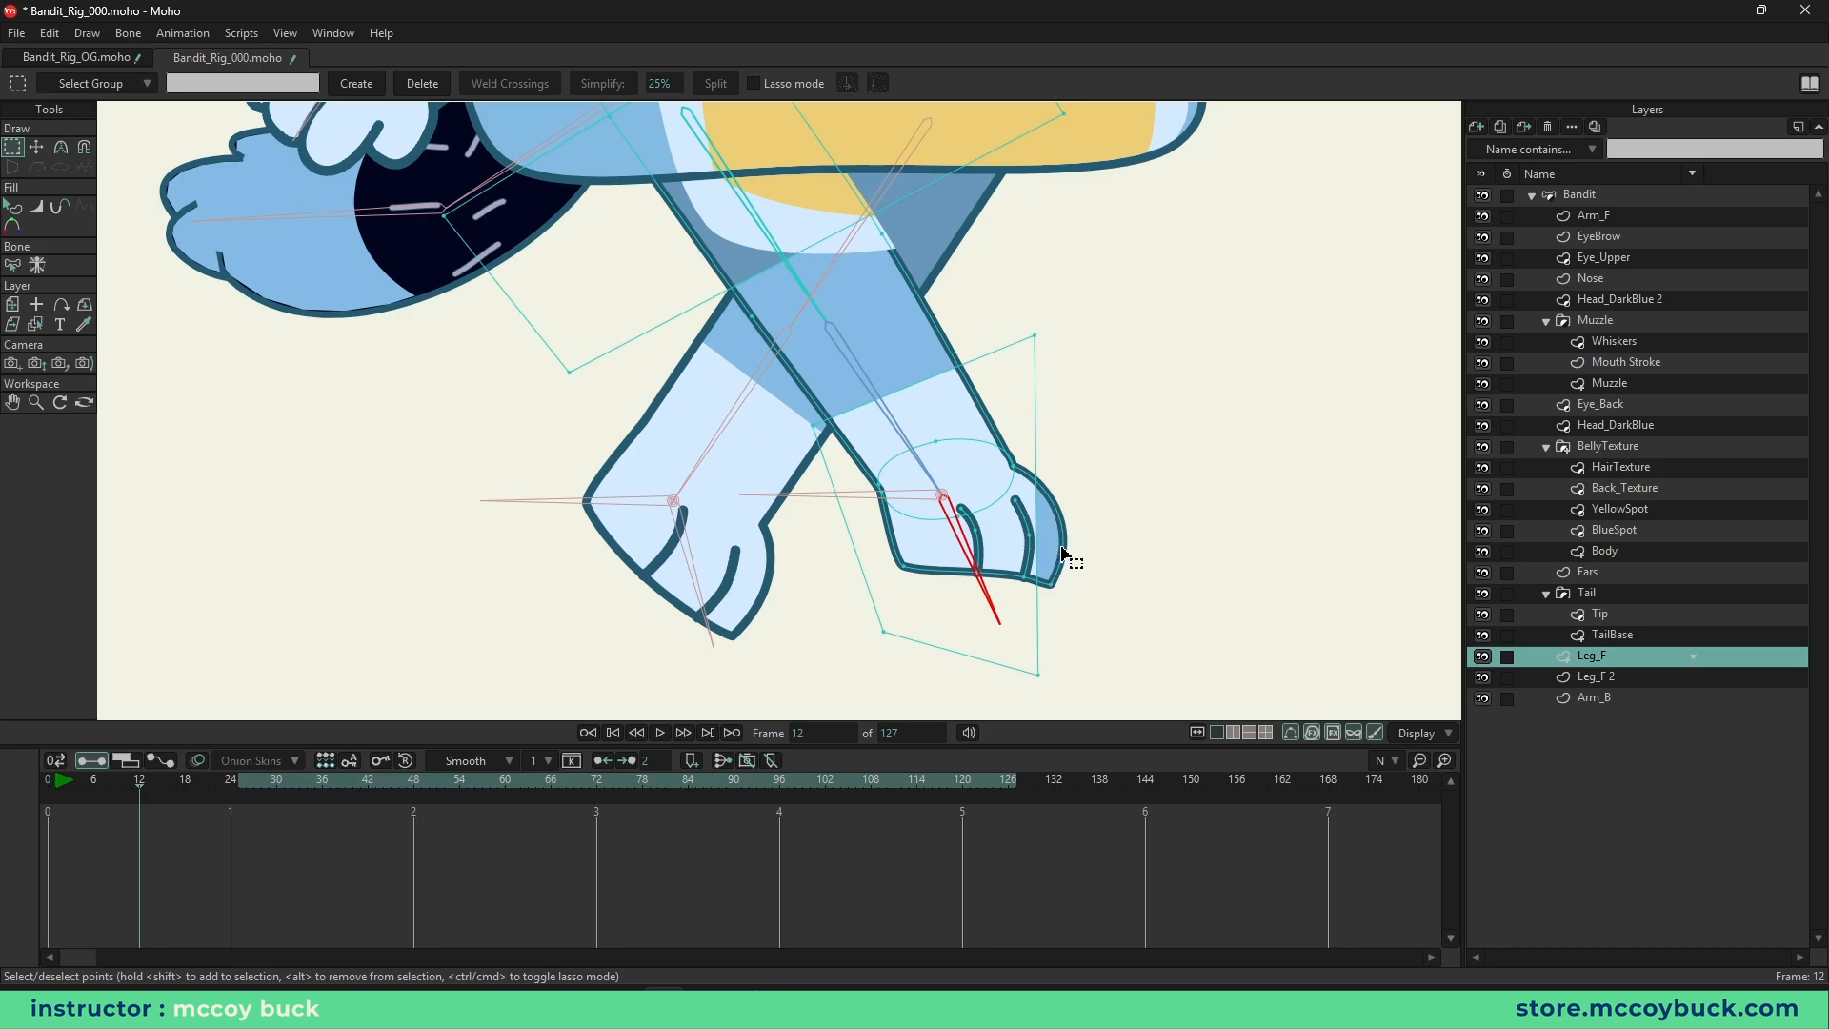
key("g")
left_click_drag(1127, 499, 938, 634)
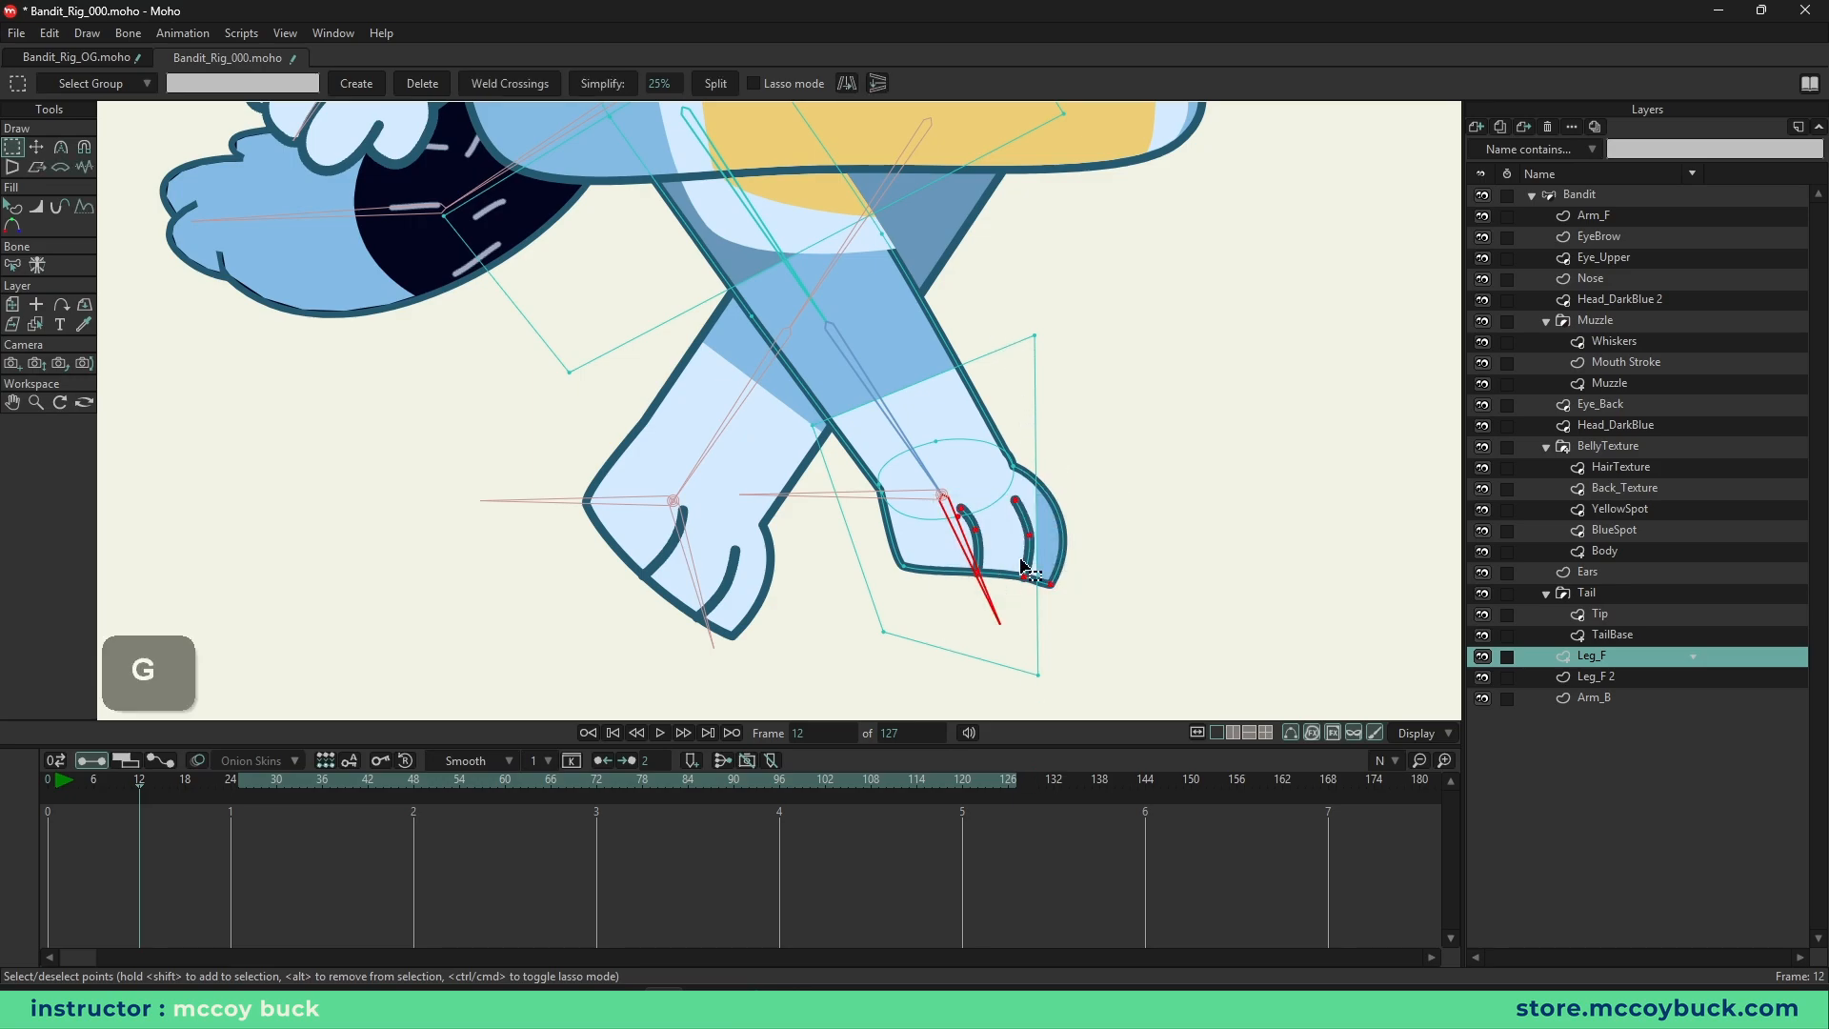
left_click(900, 572, "shift")
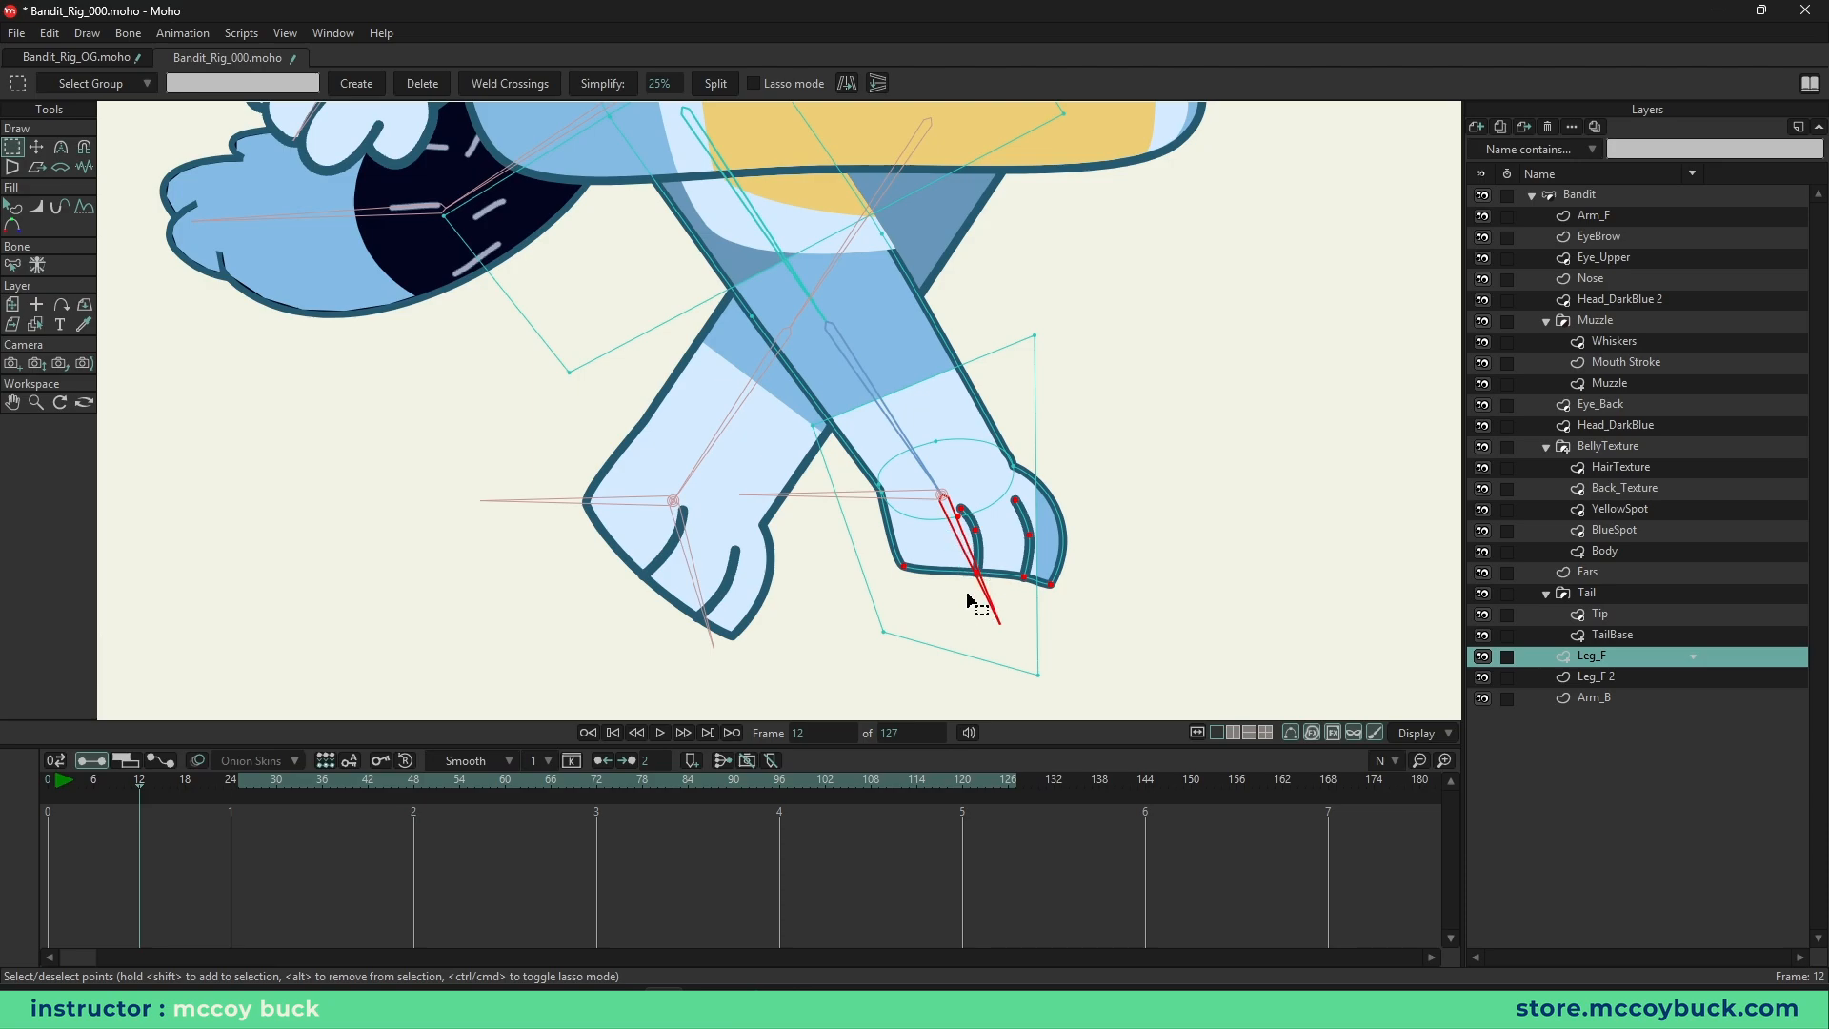
key("ctrl+shift+d")
scroll(724, 597, "up", 2)
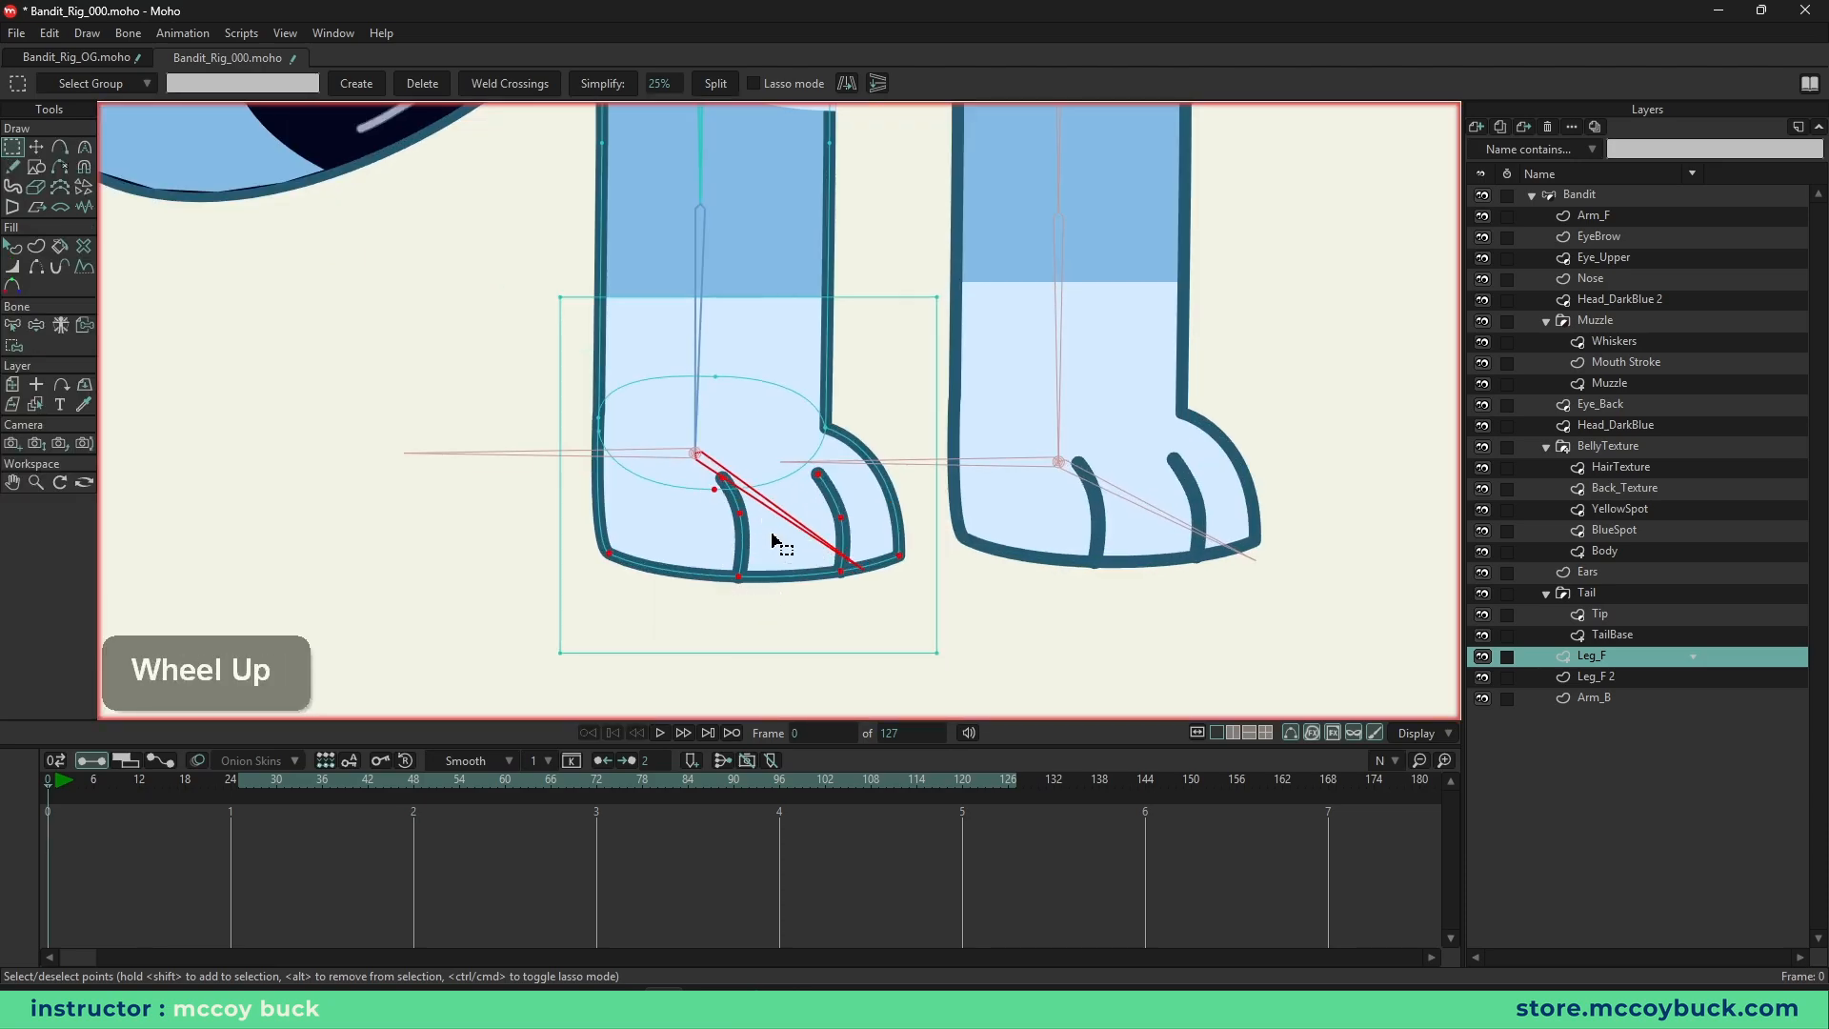
left_click(14, 349)
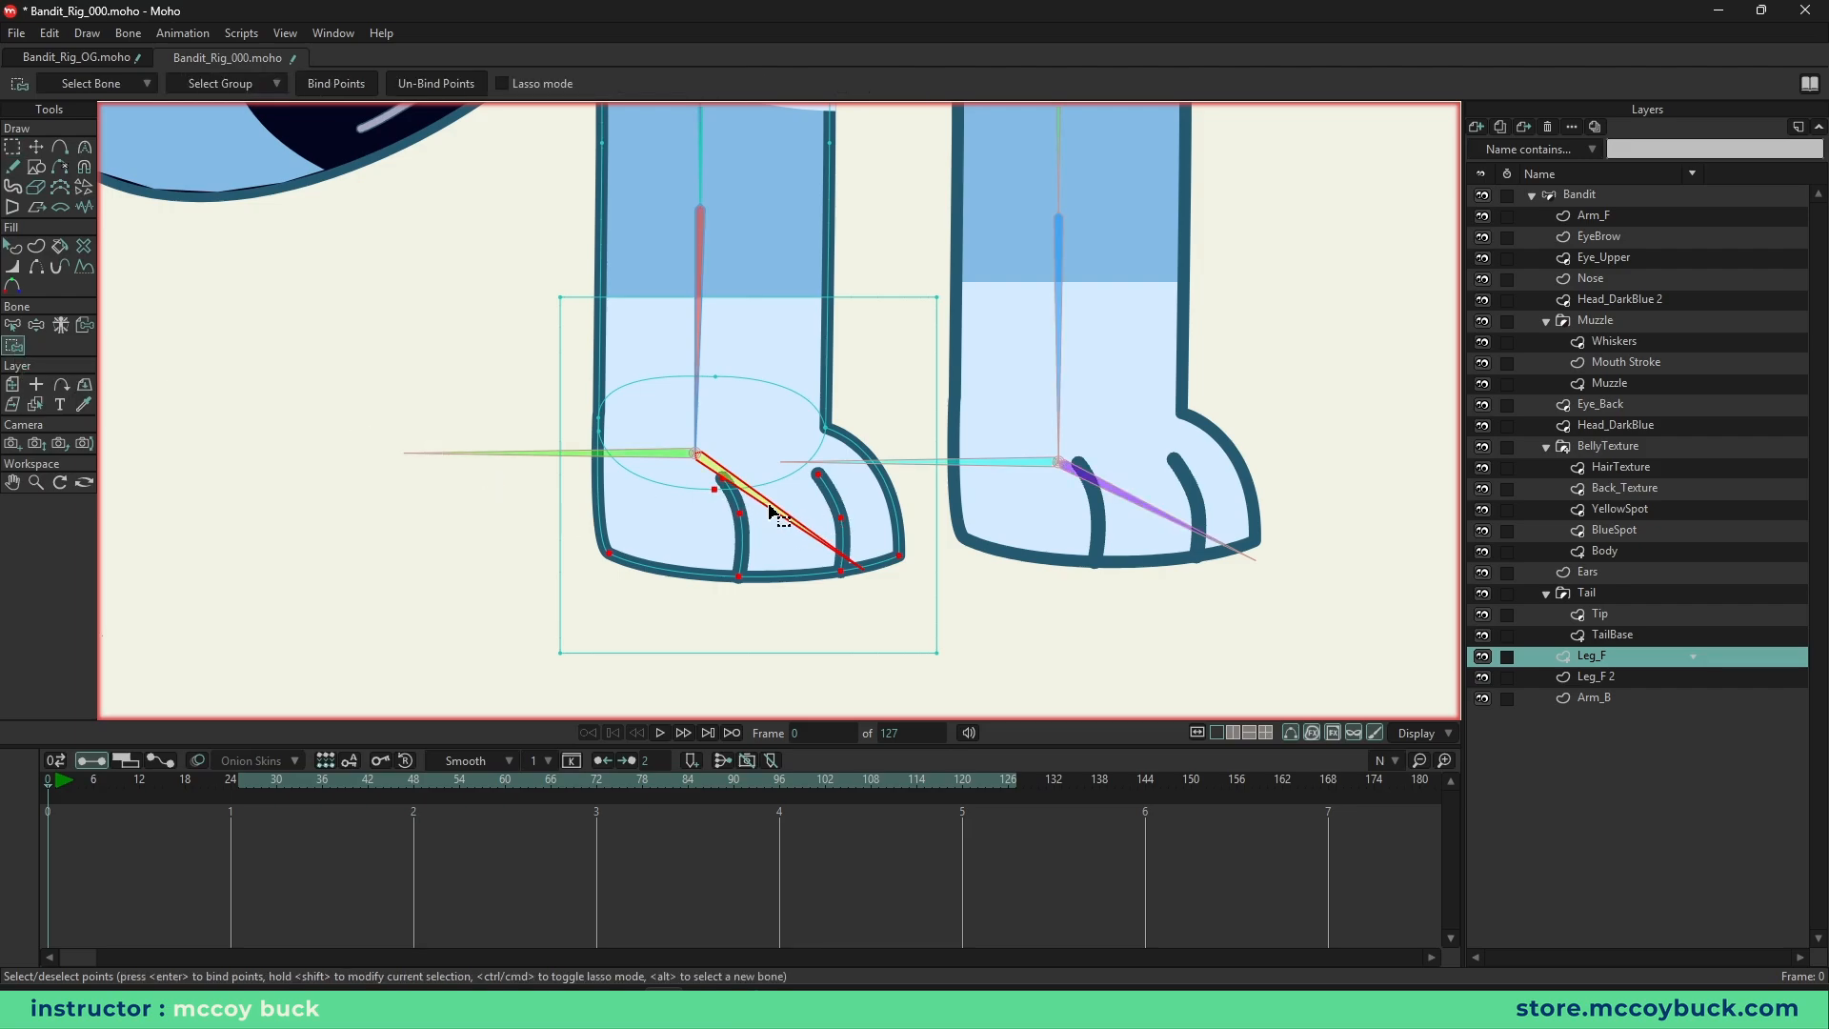
left_click(338, 85)
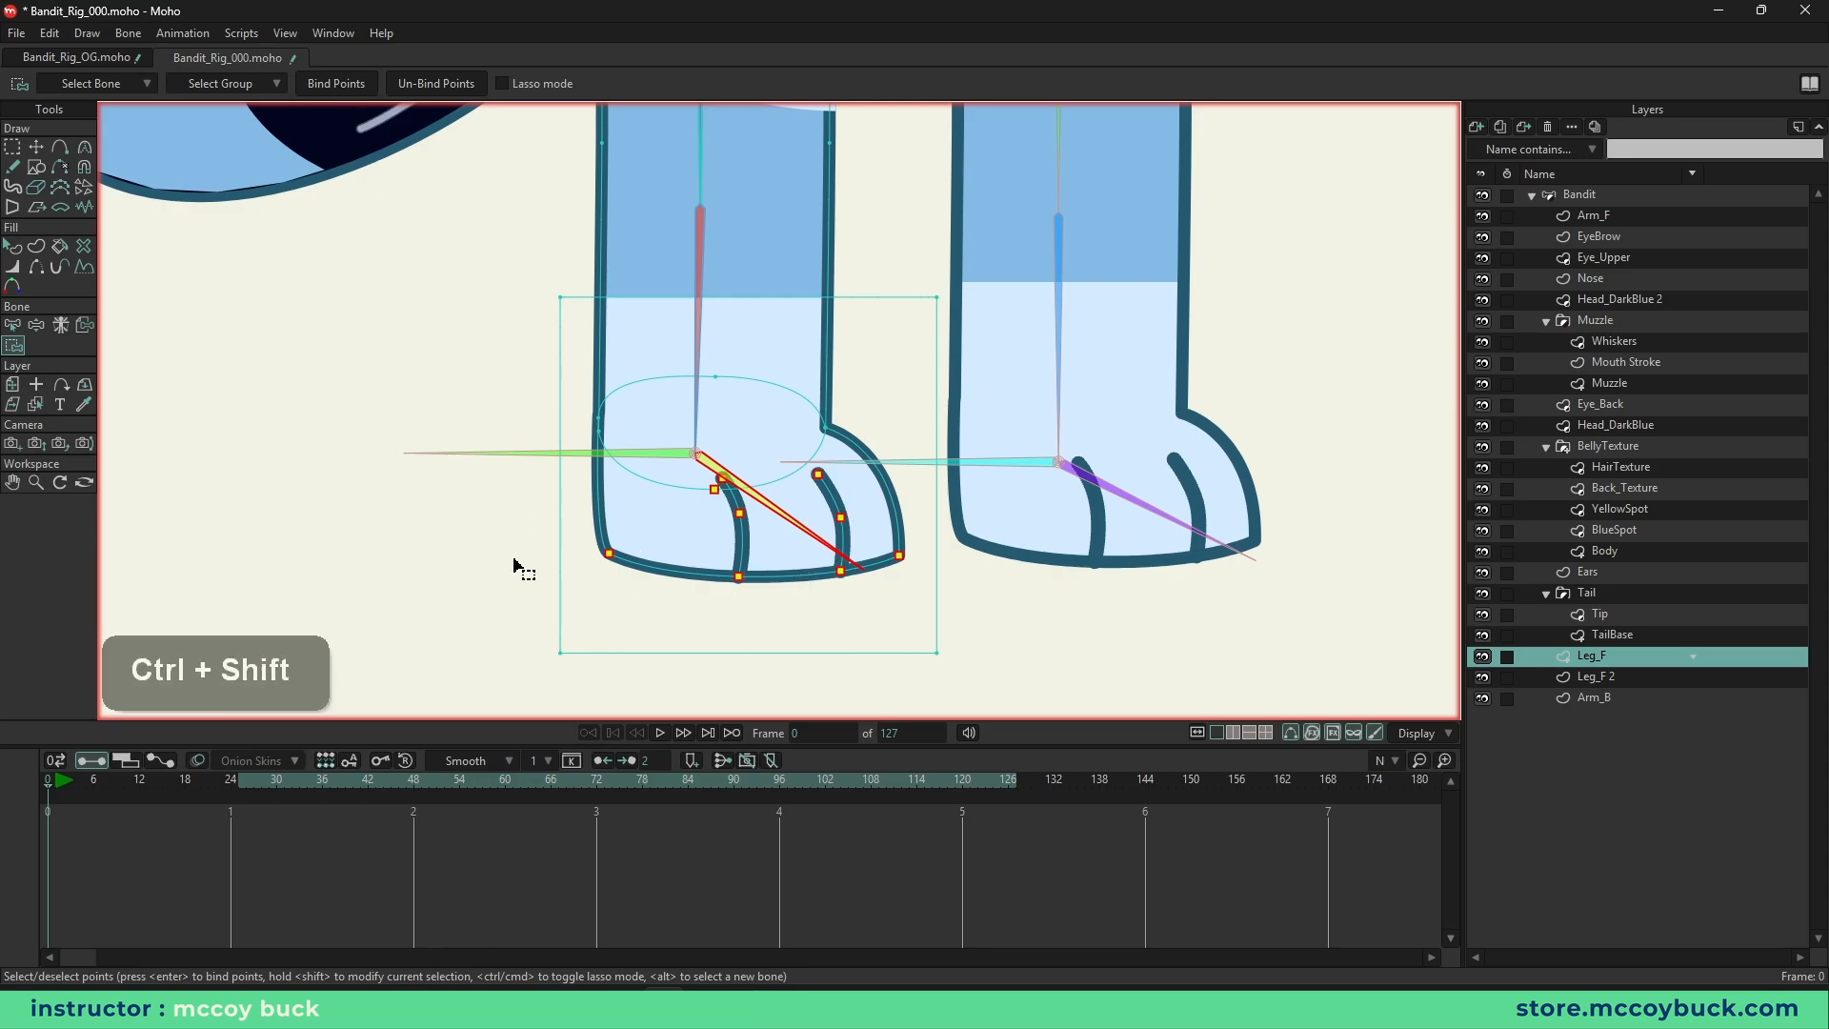
- Rotate the toe bones of both feet at frame 12 to compare Leg_F's bound toes with the other foot
key("ctrl+shift+d")
scroll(729, 583, "down", 2)
key("b")
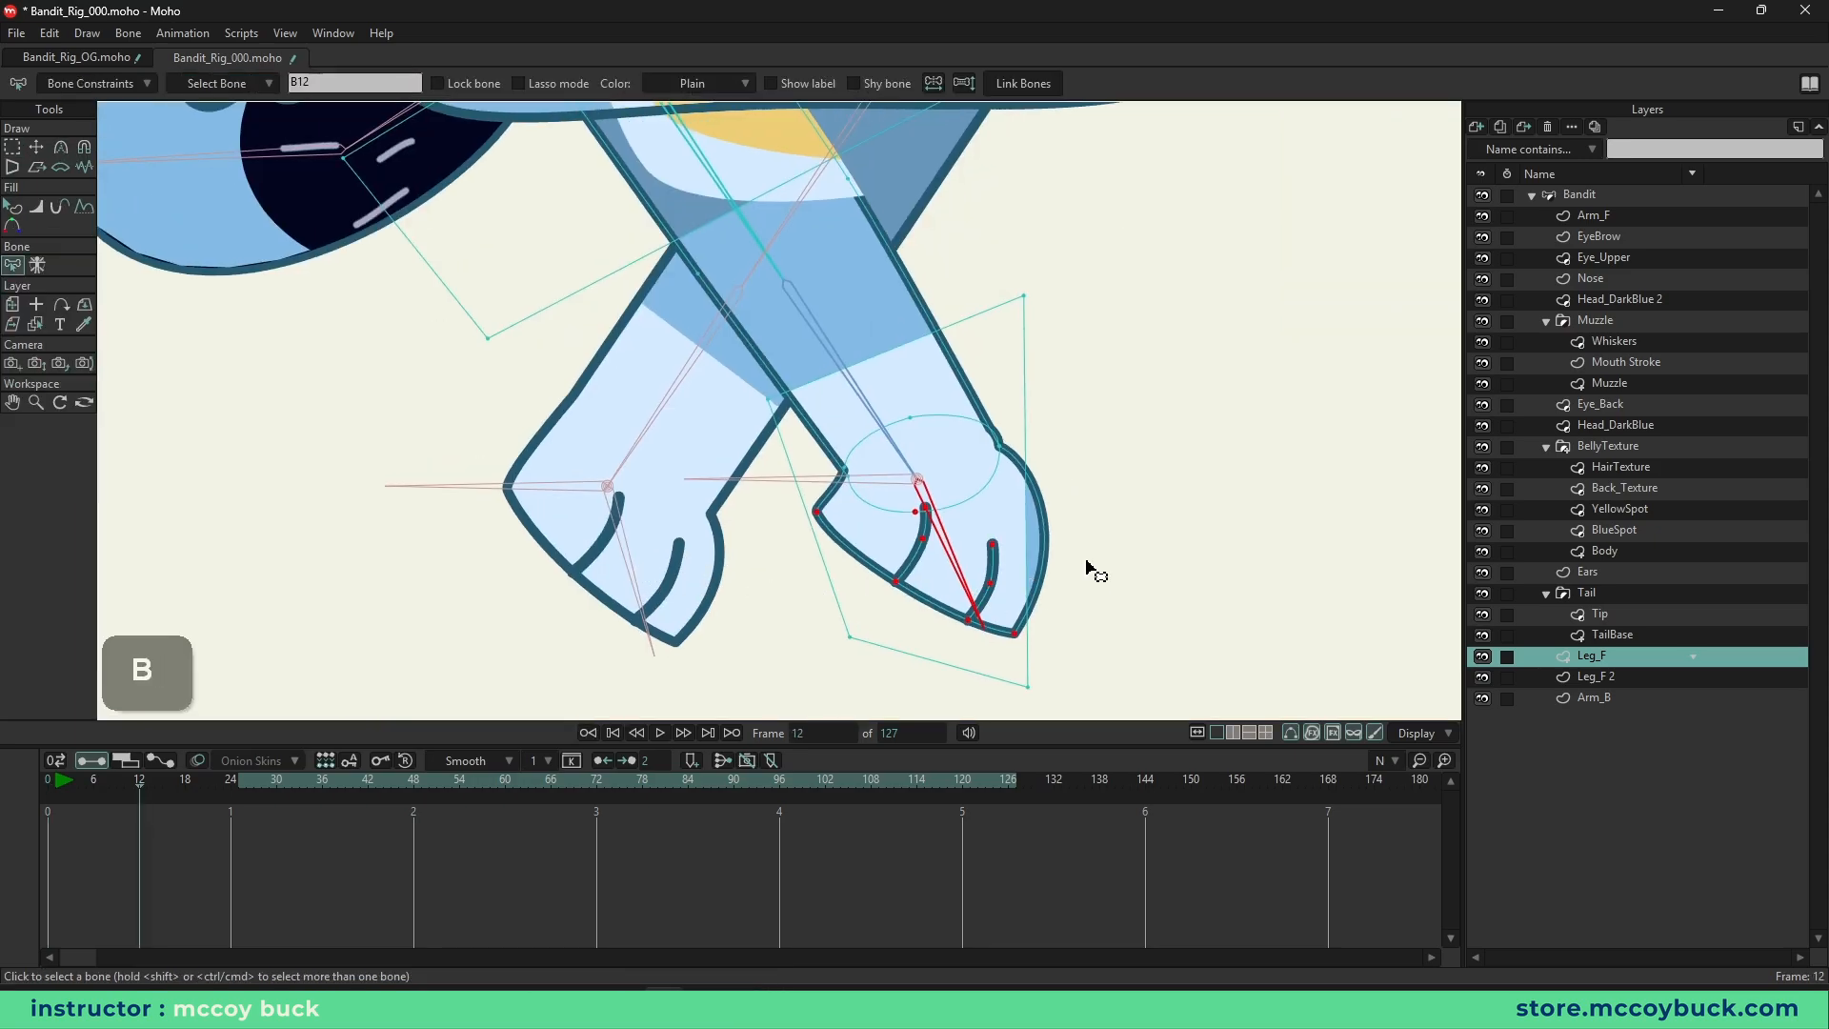
key("z")
left_click_drag(1016, 523, 1019, 598)
left_click_drag(686, 604, 541, 517)
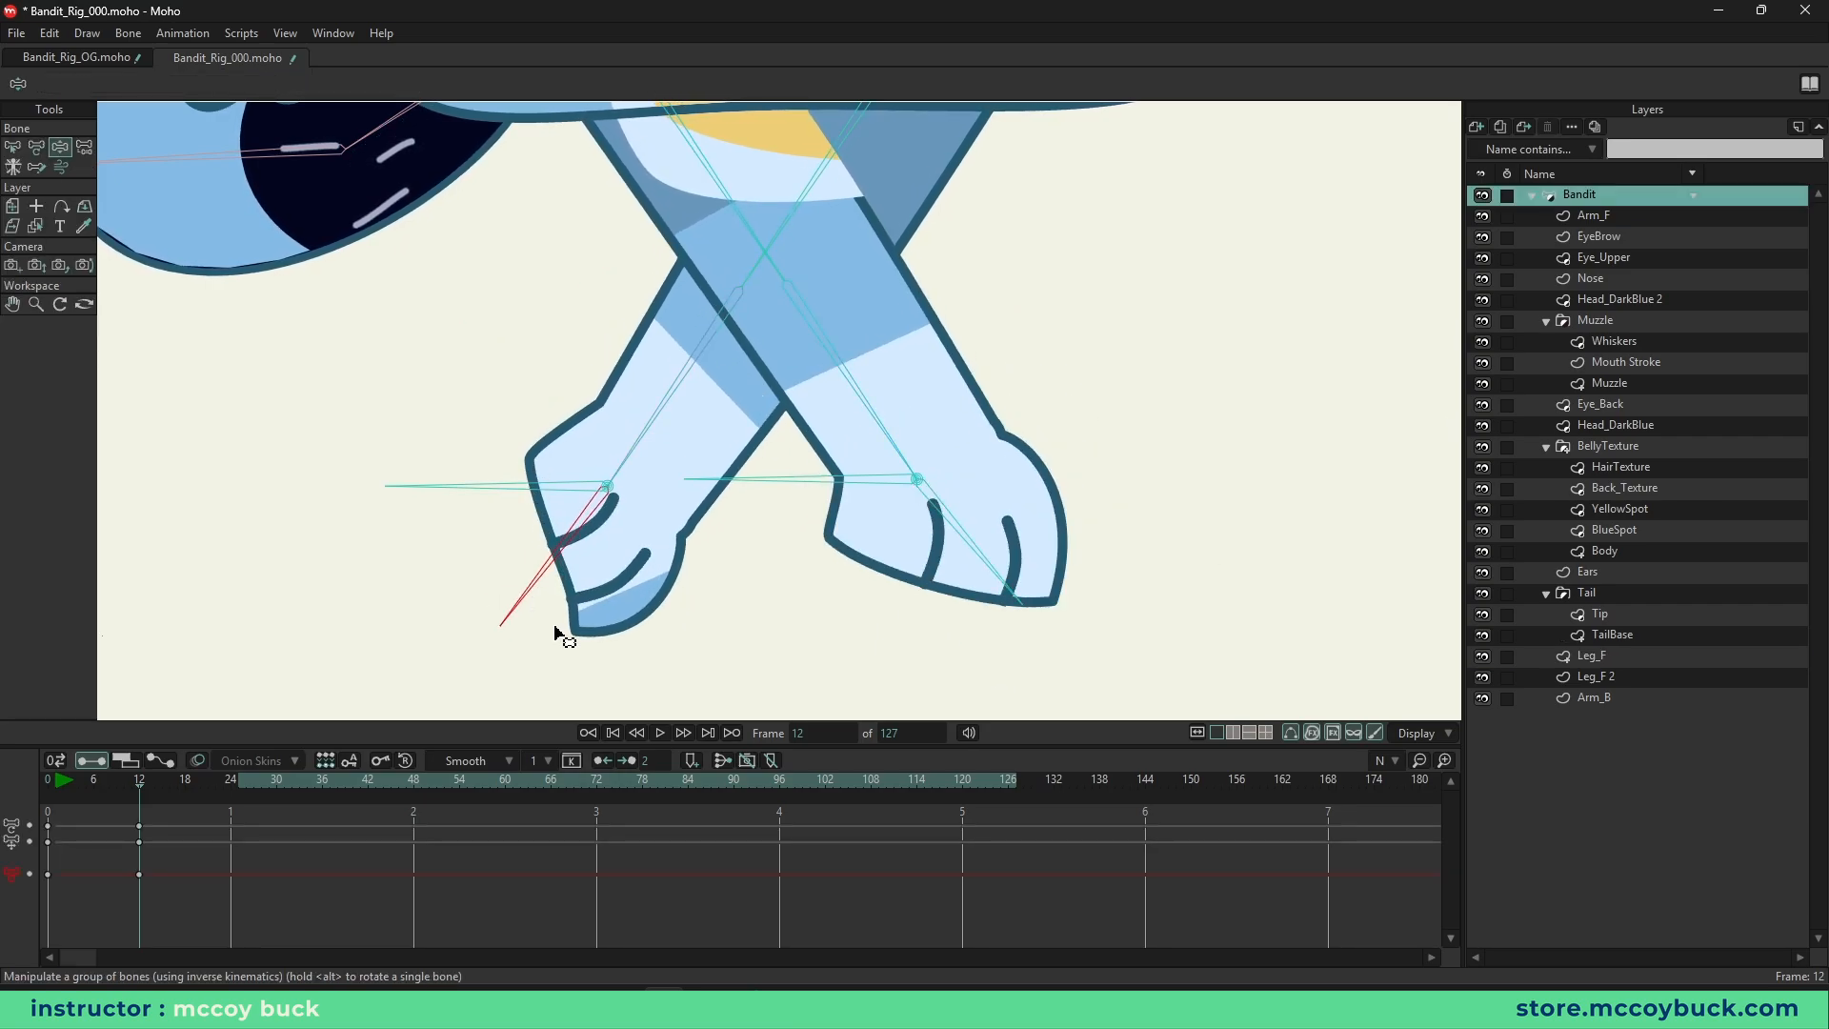
mouse_move(963, 551)
left_mouse_down()
mouse_move(979, 592)
mouse_move(1000, 584)
mouse_move(921, 607)
mouse_move(1062, 425)
mouse_move(964, 604)
mouse_move(862, 624)
mouse_move(933, 604)
mouse_move(1031, 375)
mouse_move(950, 614)
mouse_move(977, 612)
mouse_move(1054, 397)
mouse_move(941, 646)
mouse_move(1080, 395)
mouse_move(967, 541)
left_mouse_up()
- Activate the Leg_F layer and return to frame 0 with the foot in view
right_click(1025, 497, "alt")
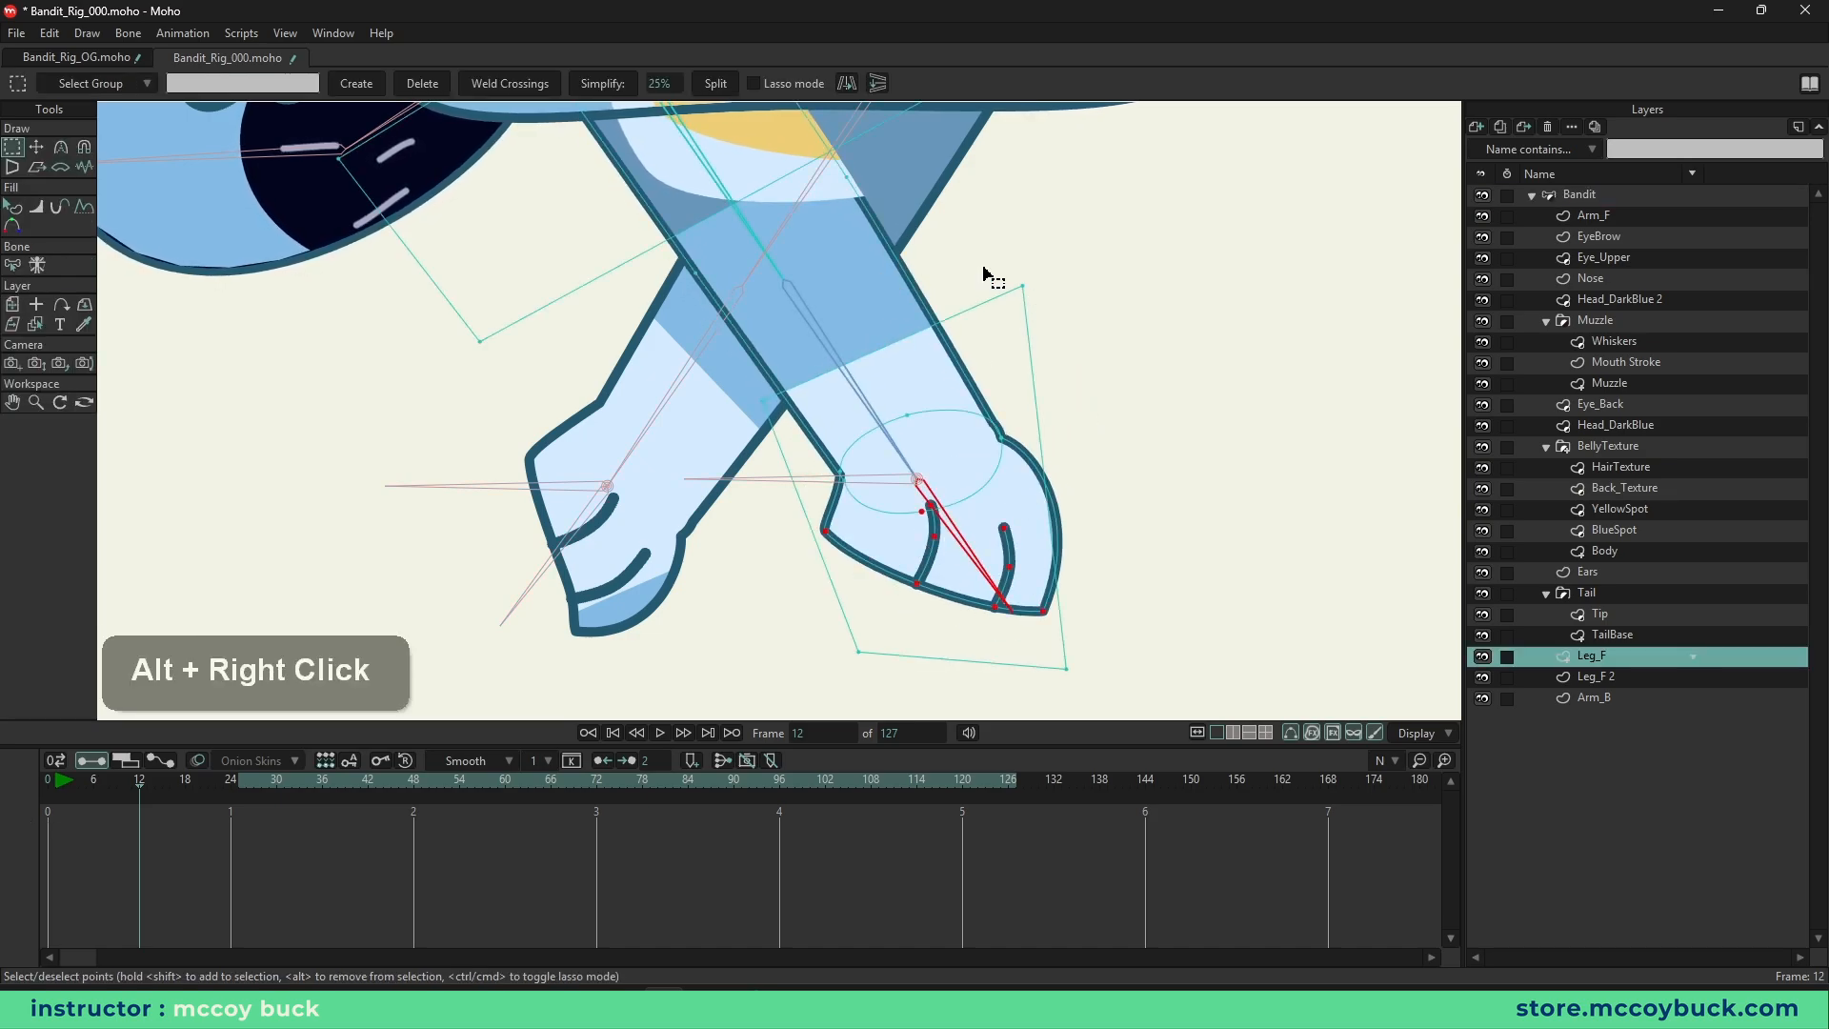
scroll(110, 795, "up", 12)
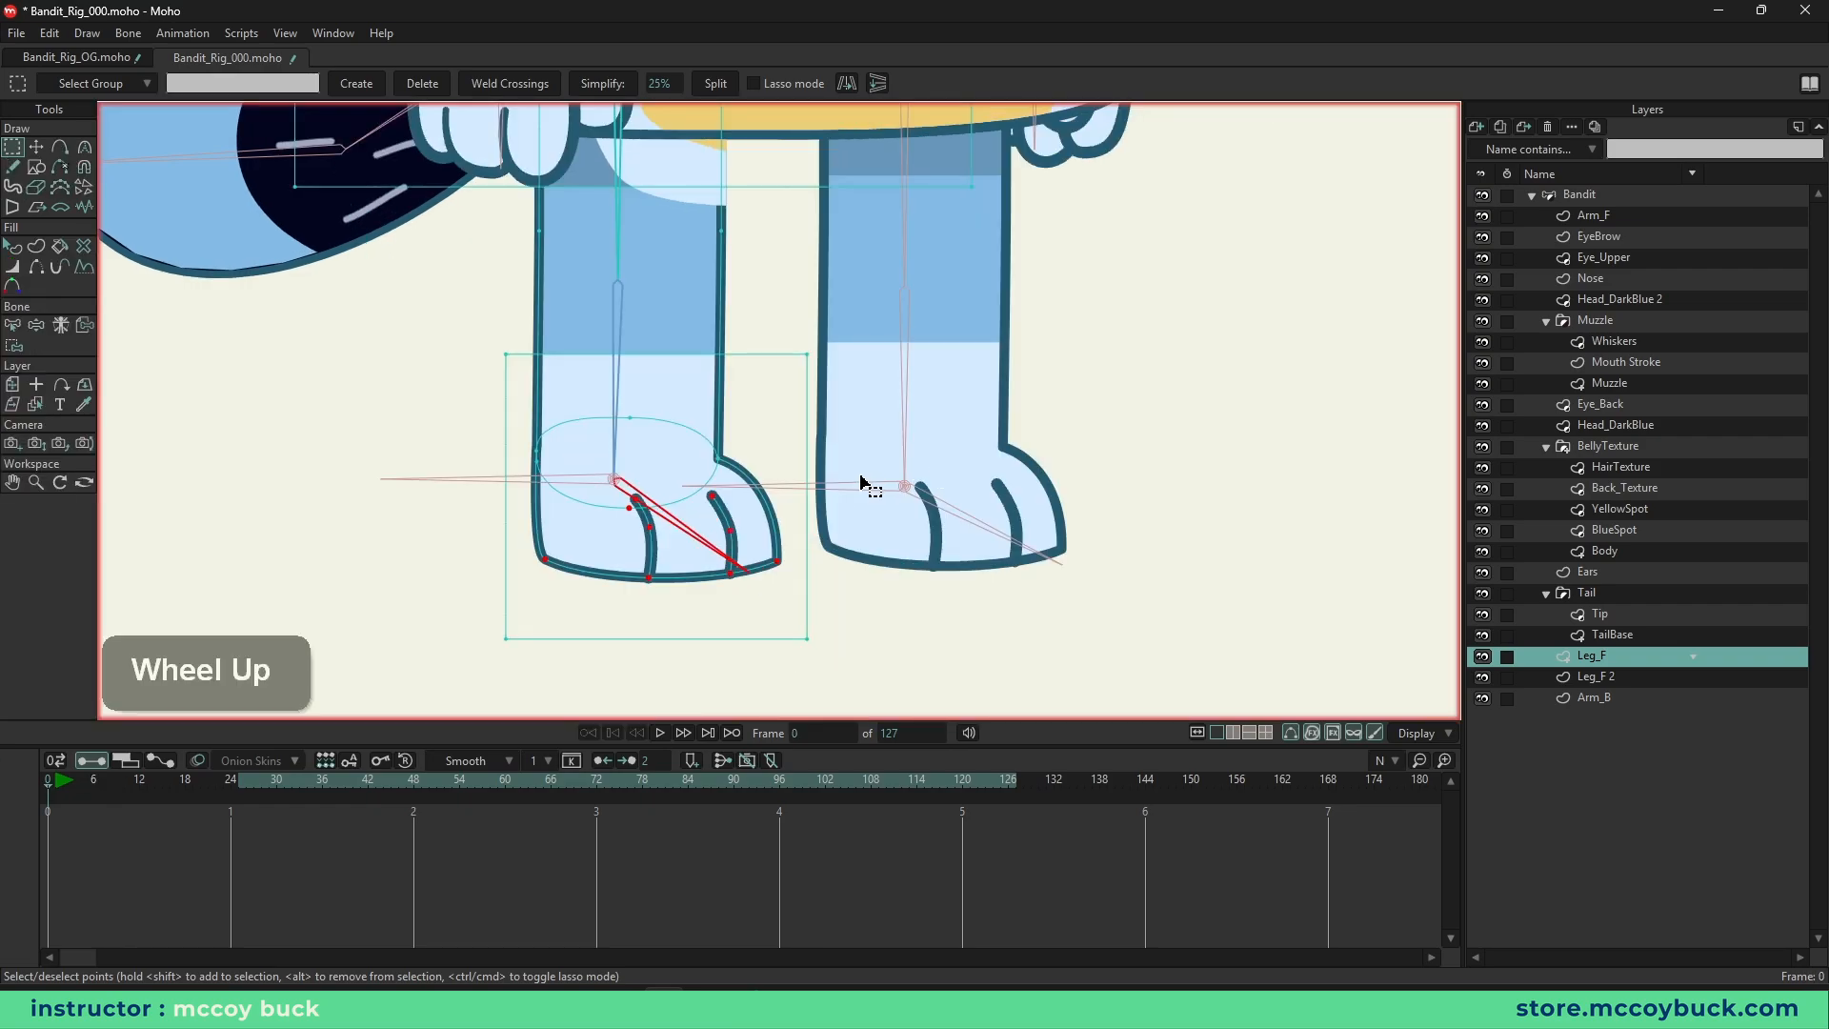
scroll(862, 483, "down", 2)
- Try widening the rectangular shape around Leg_F's foot from its centre, and undo the scaling
key("g")
key("t")
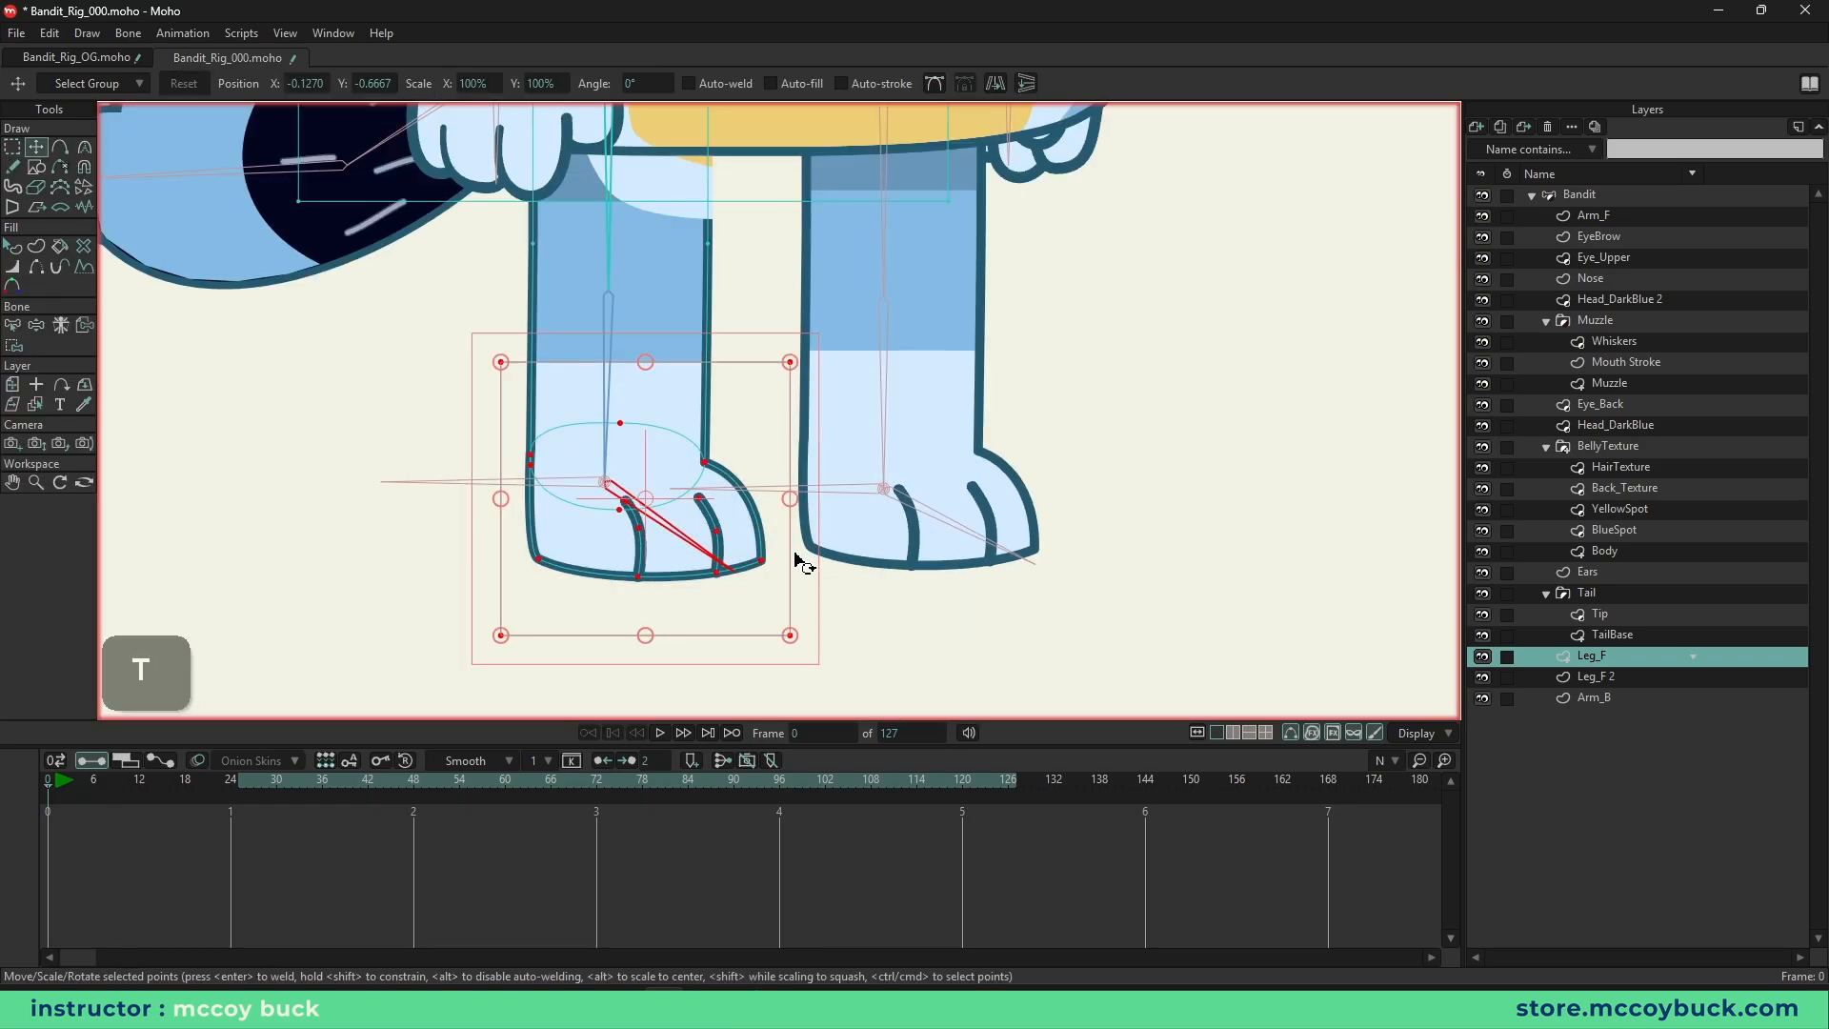
key("g")
key("t")
left_click_drag(790, 498, 969, 501)
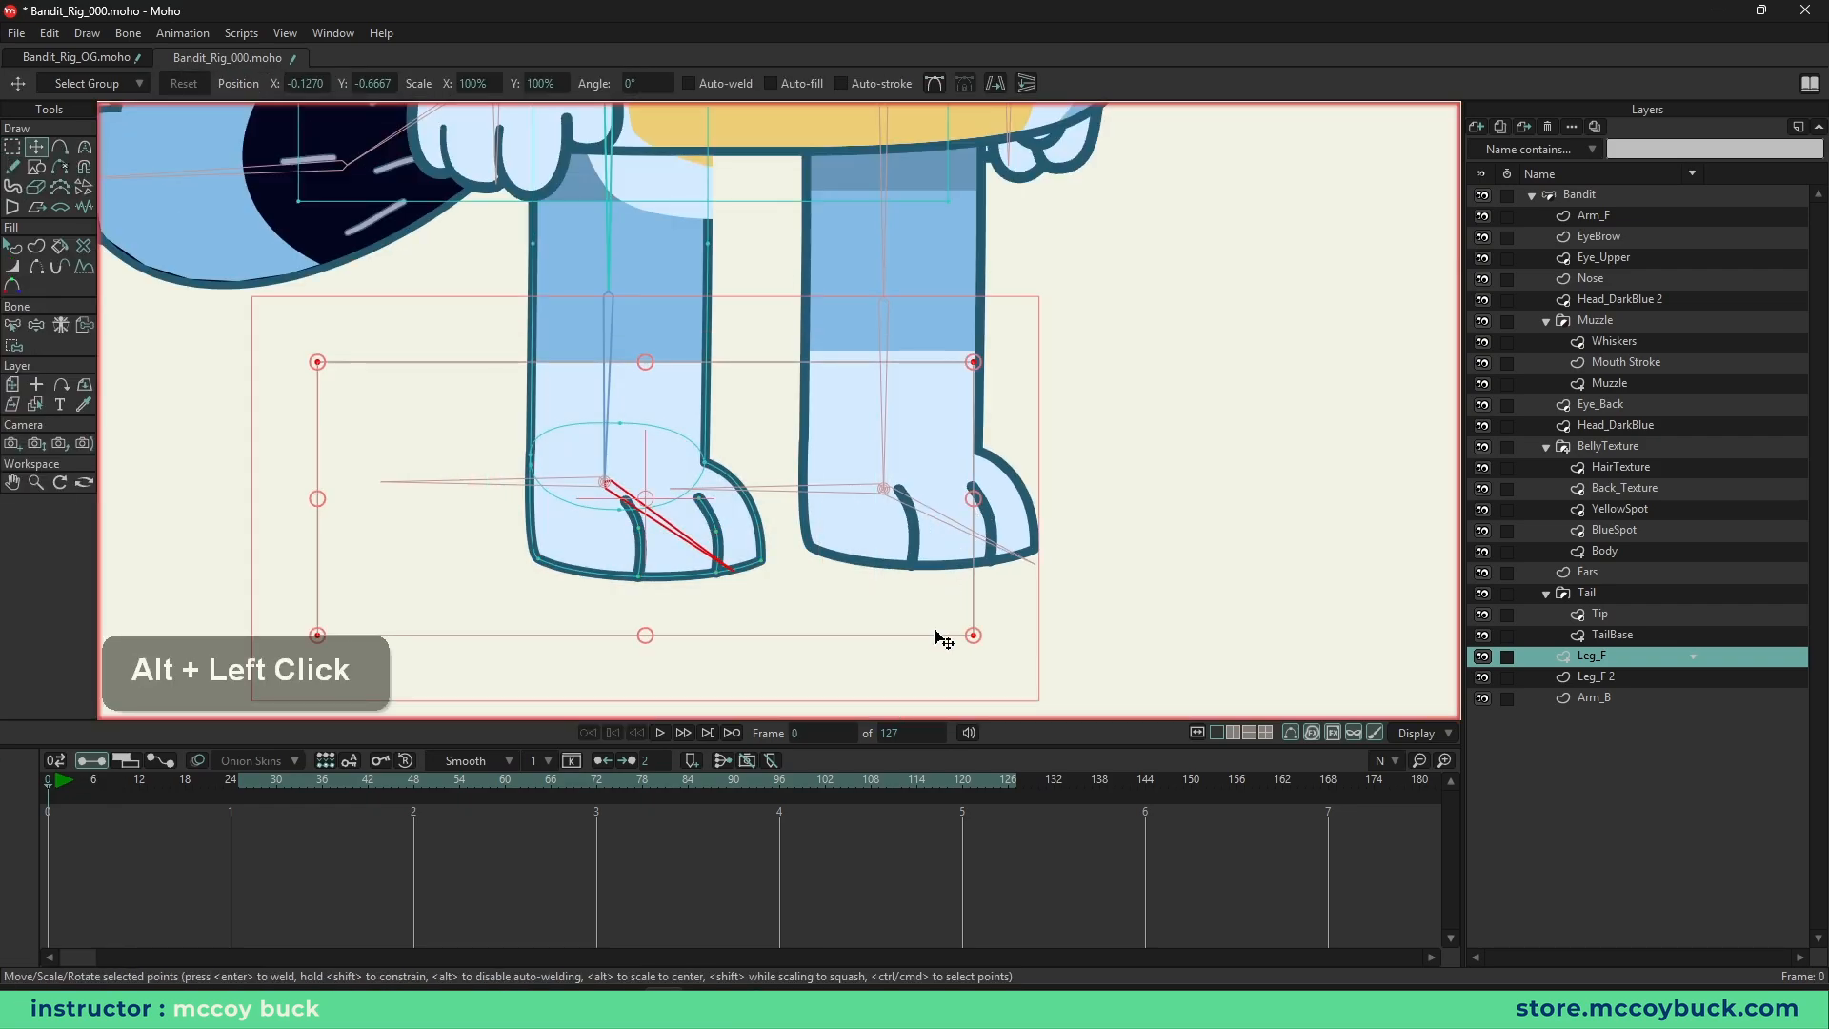
key("ctrl+z")
- Split the toe-side edge of Leg_F's foot rectangle with a midpoint, check it at frame 11, and return to frame 0
key("g")
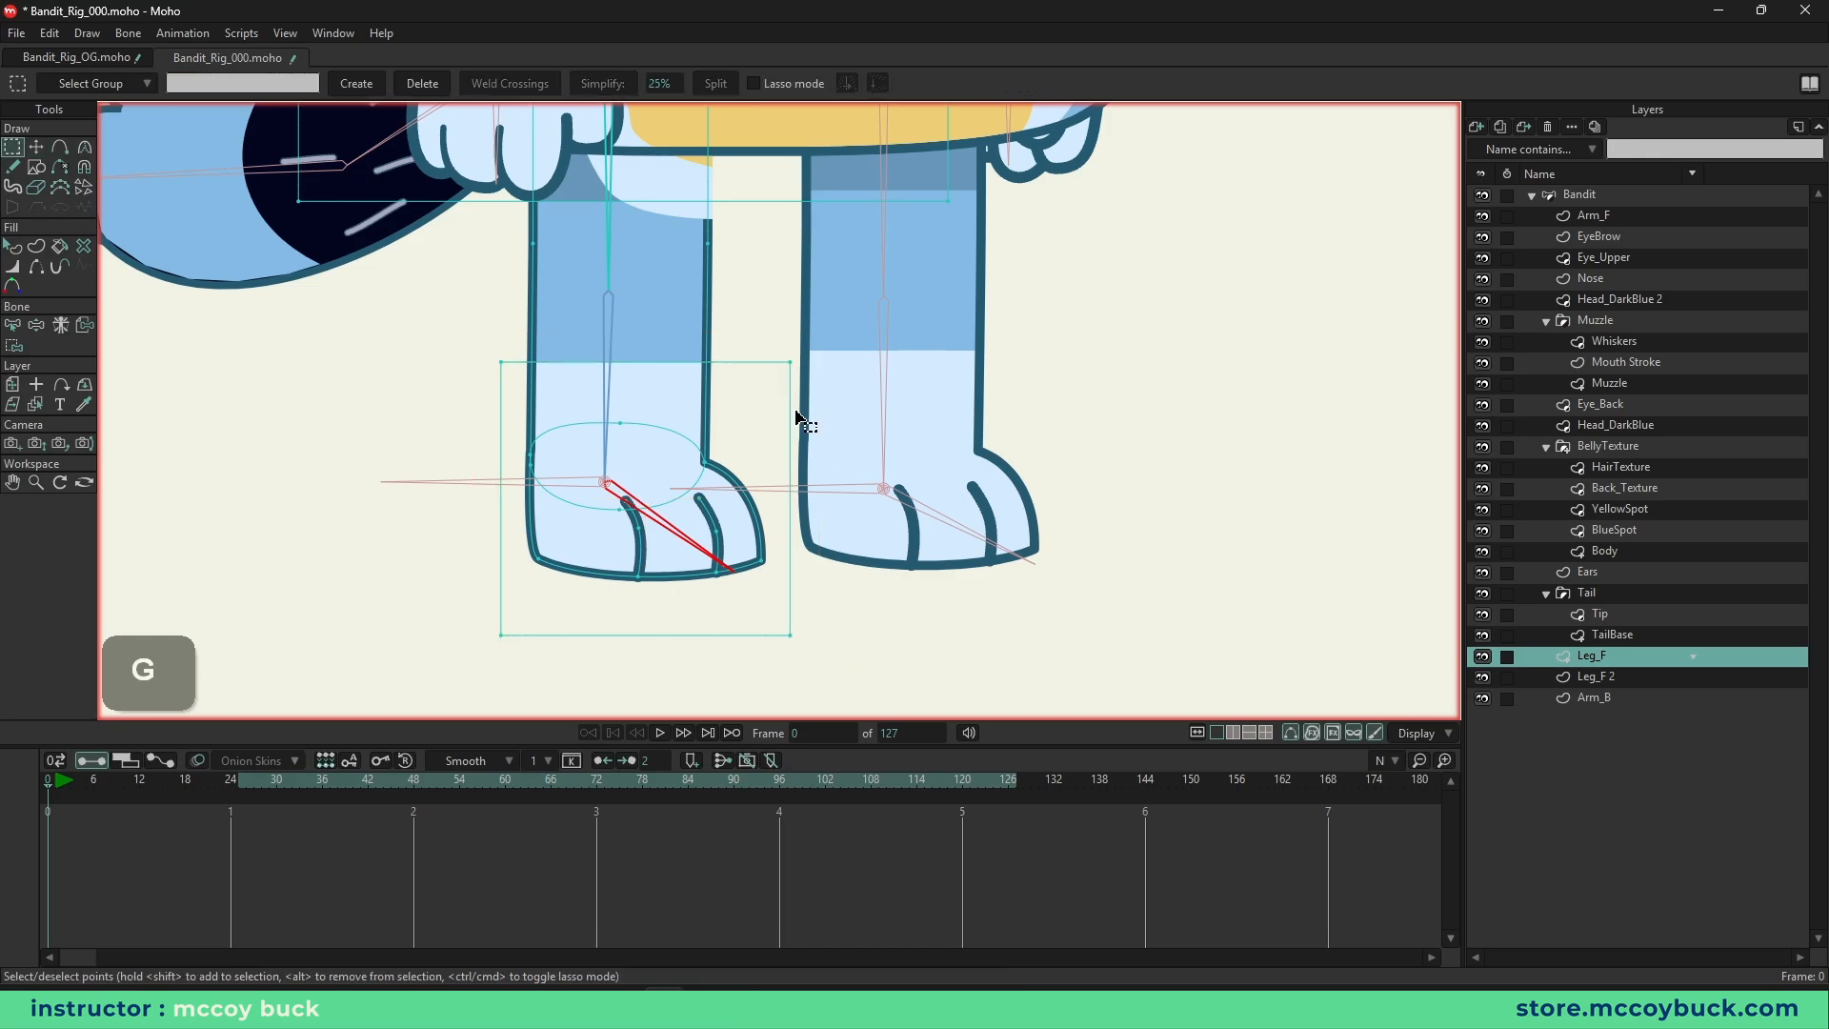
left_click_drag(775, 333, 822, 688)
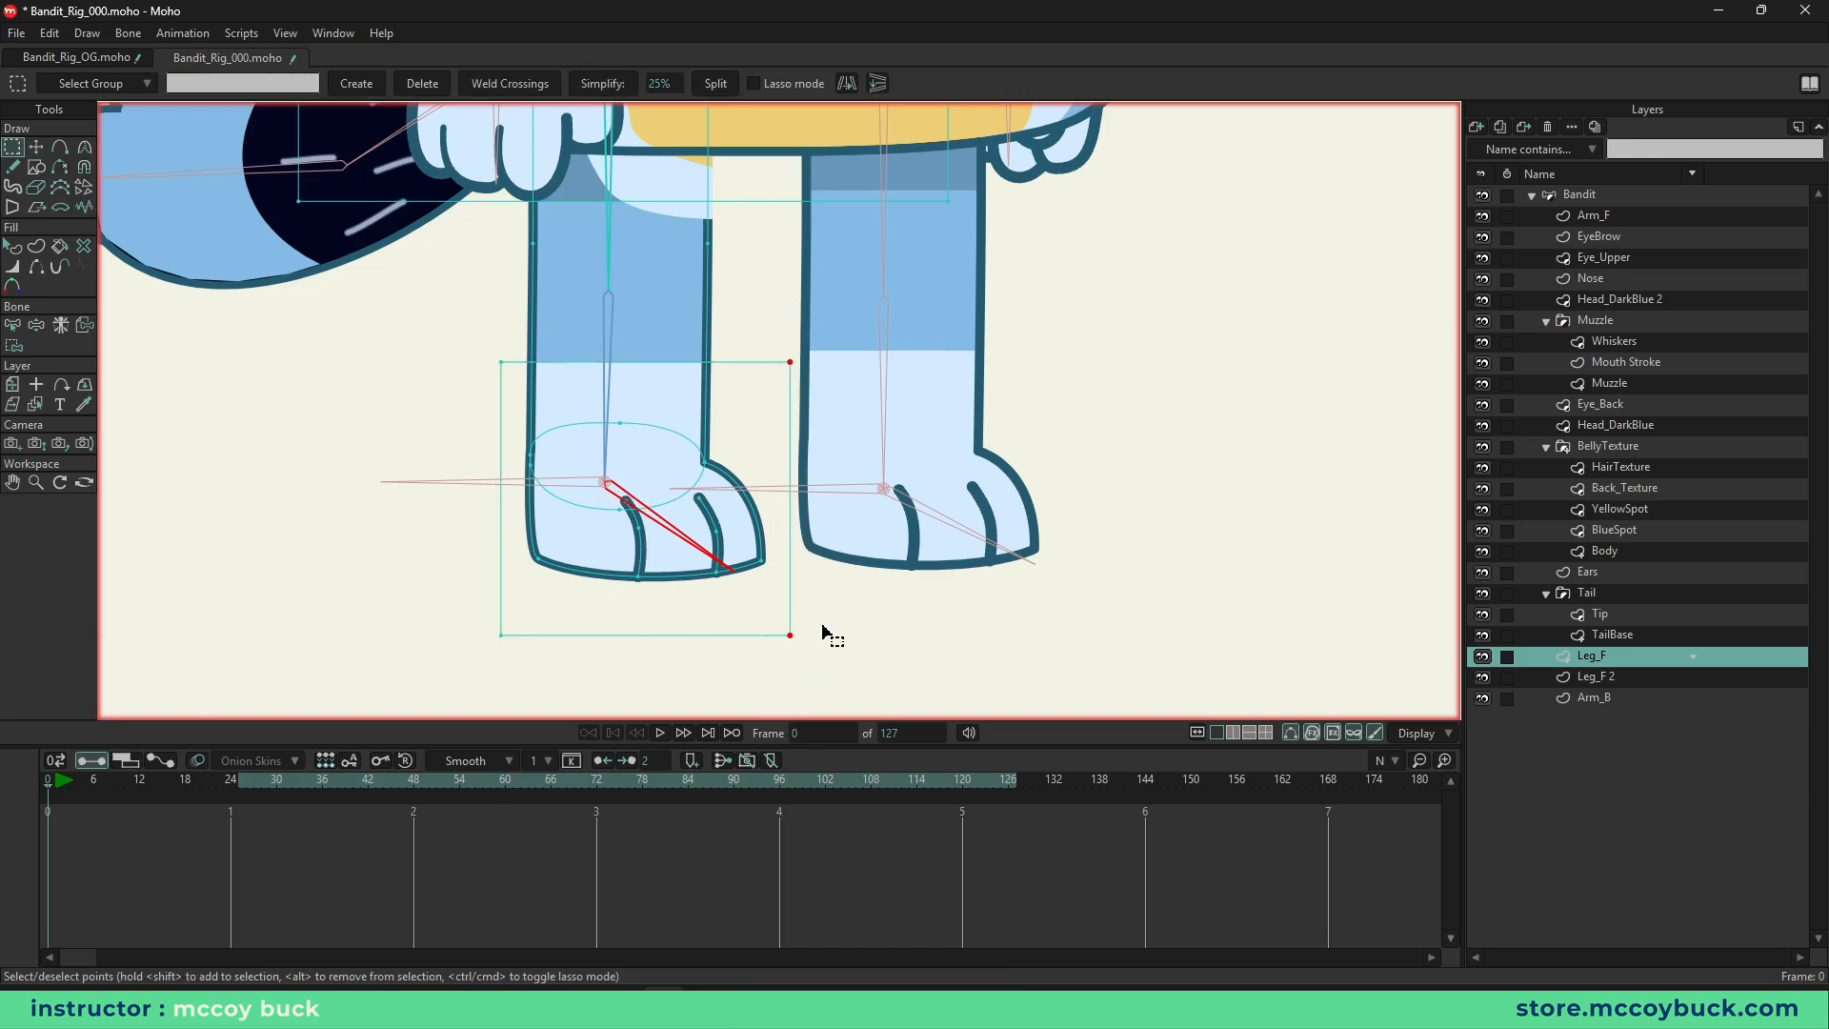
left_click(716, 83)
left_click(133, 784)
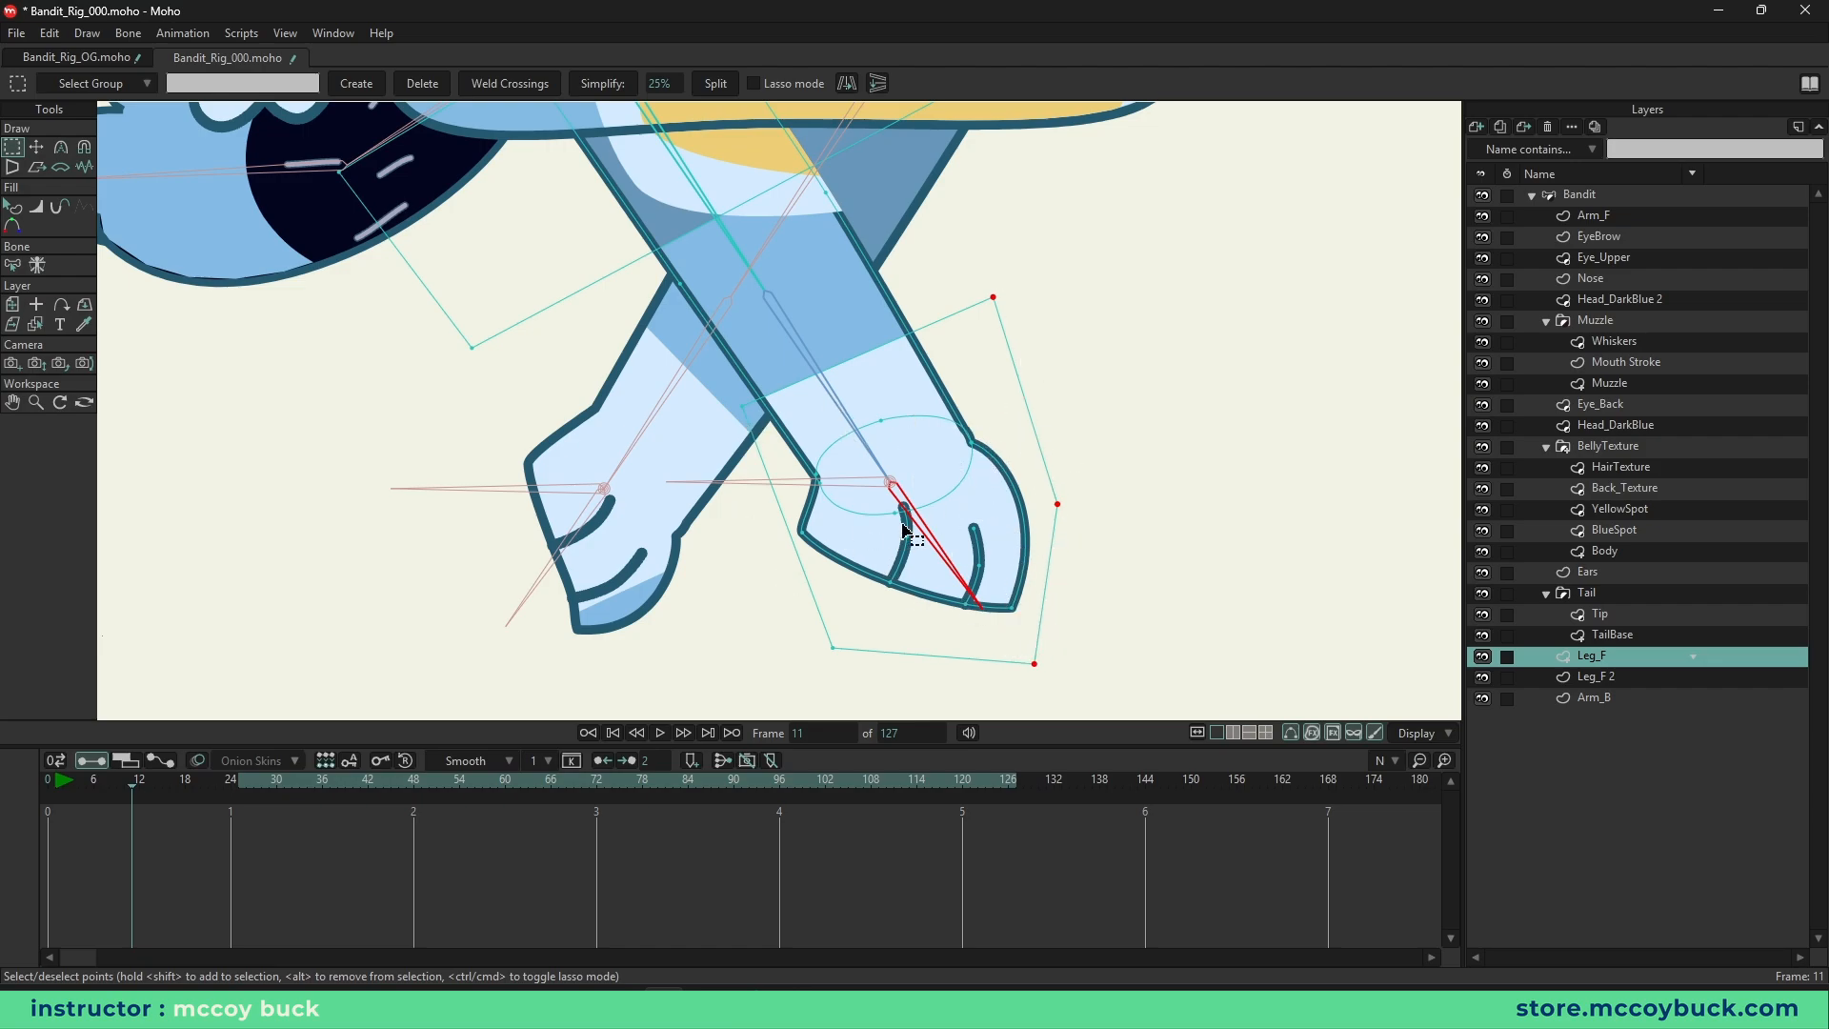
left_click_drag(109, 785, 46, 783)
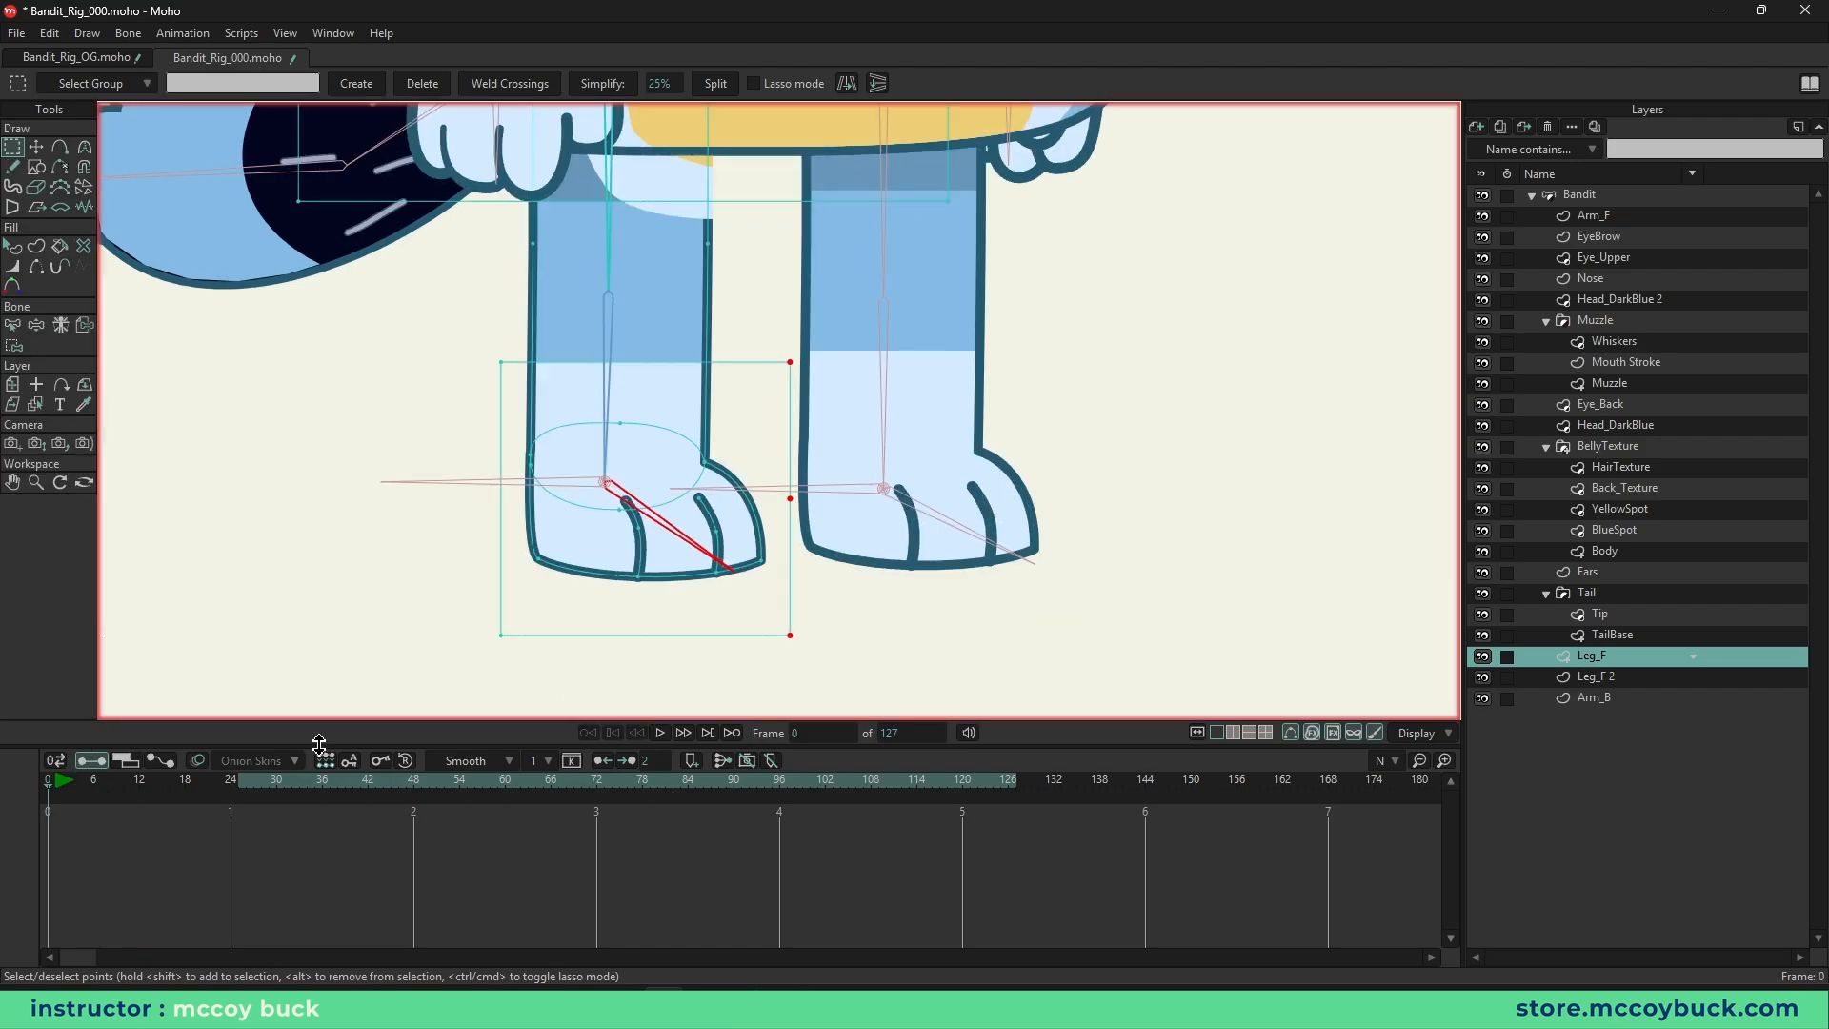
- Bind the lower foot and toe points of Leg_F 2 to its toe bone, leaving out the surrounding rectangle's corner points
right_click(953, 550, "alt")
key("g")
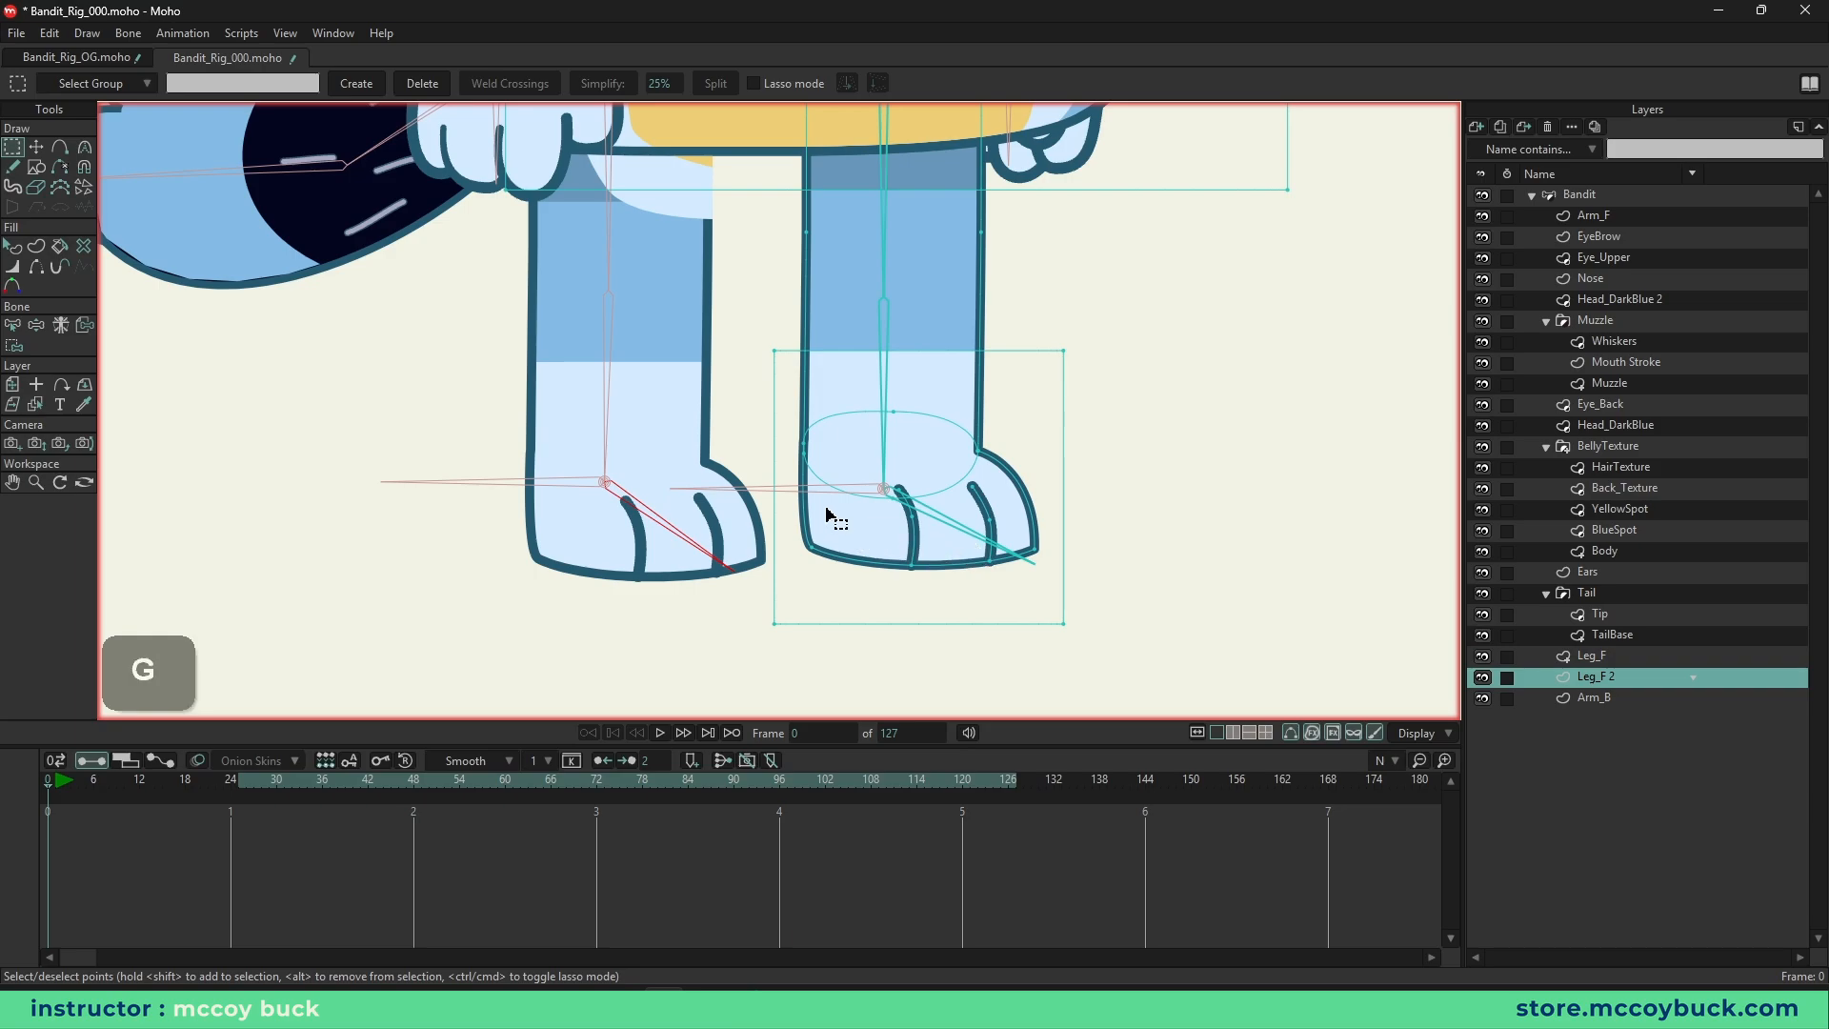
scroll(955, 595, "up", 2)
left_click_drag(1058, 599, 1167, 705, "alt")
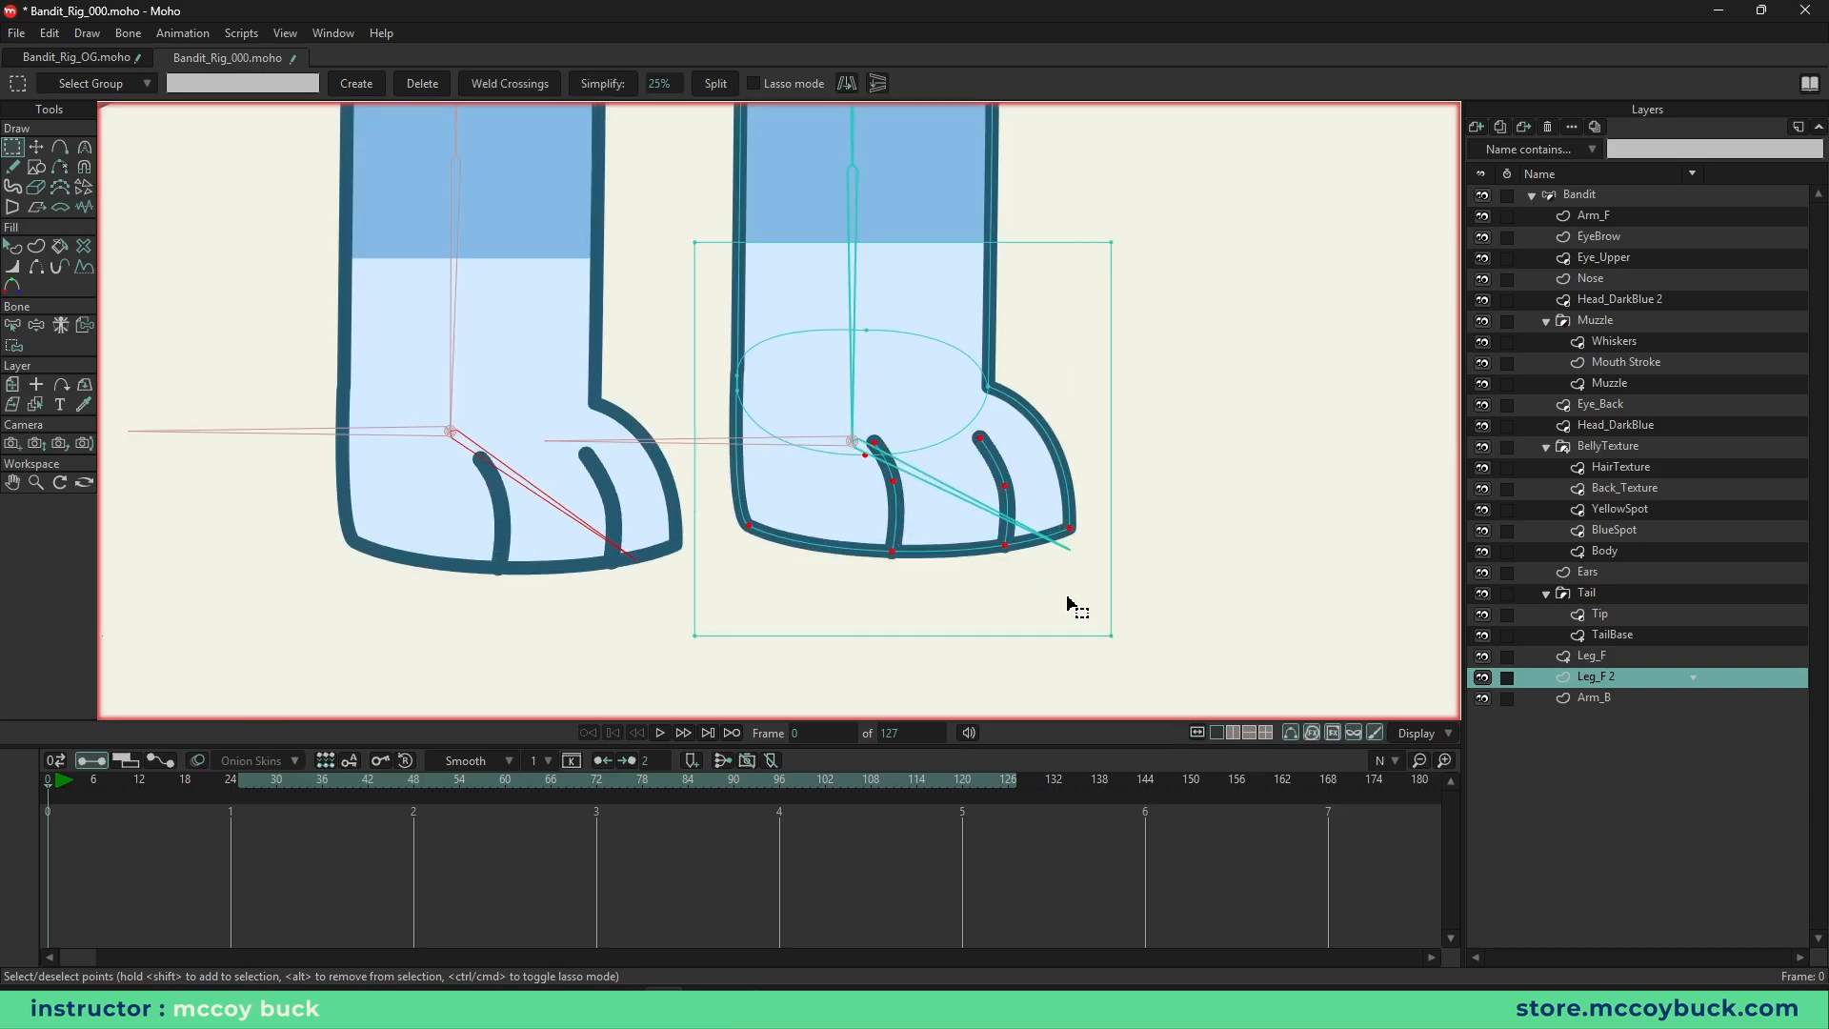
left_click_drag(1077, 602, 1148, 678, "shift")
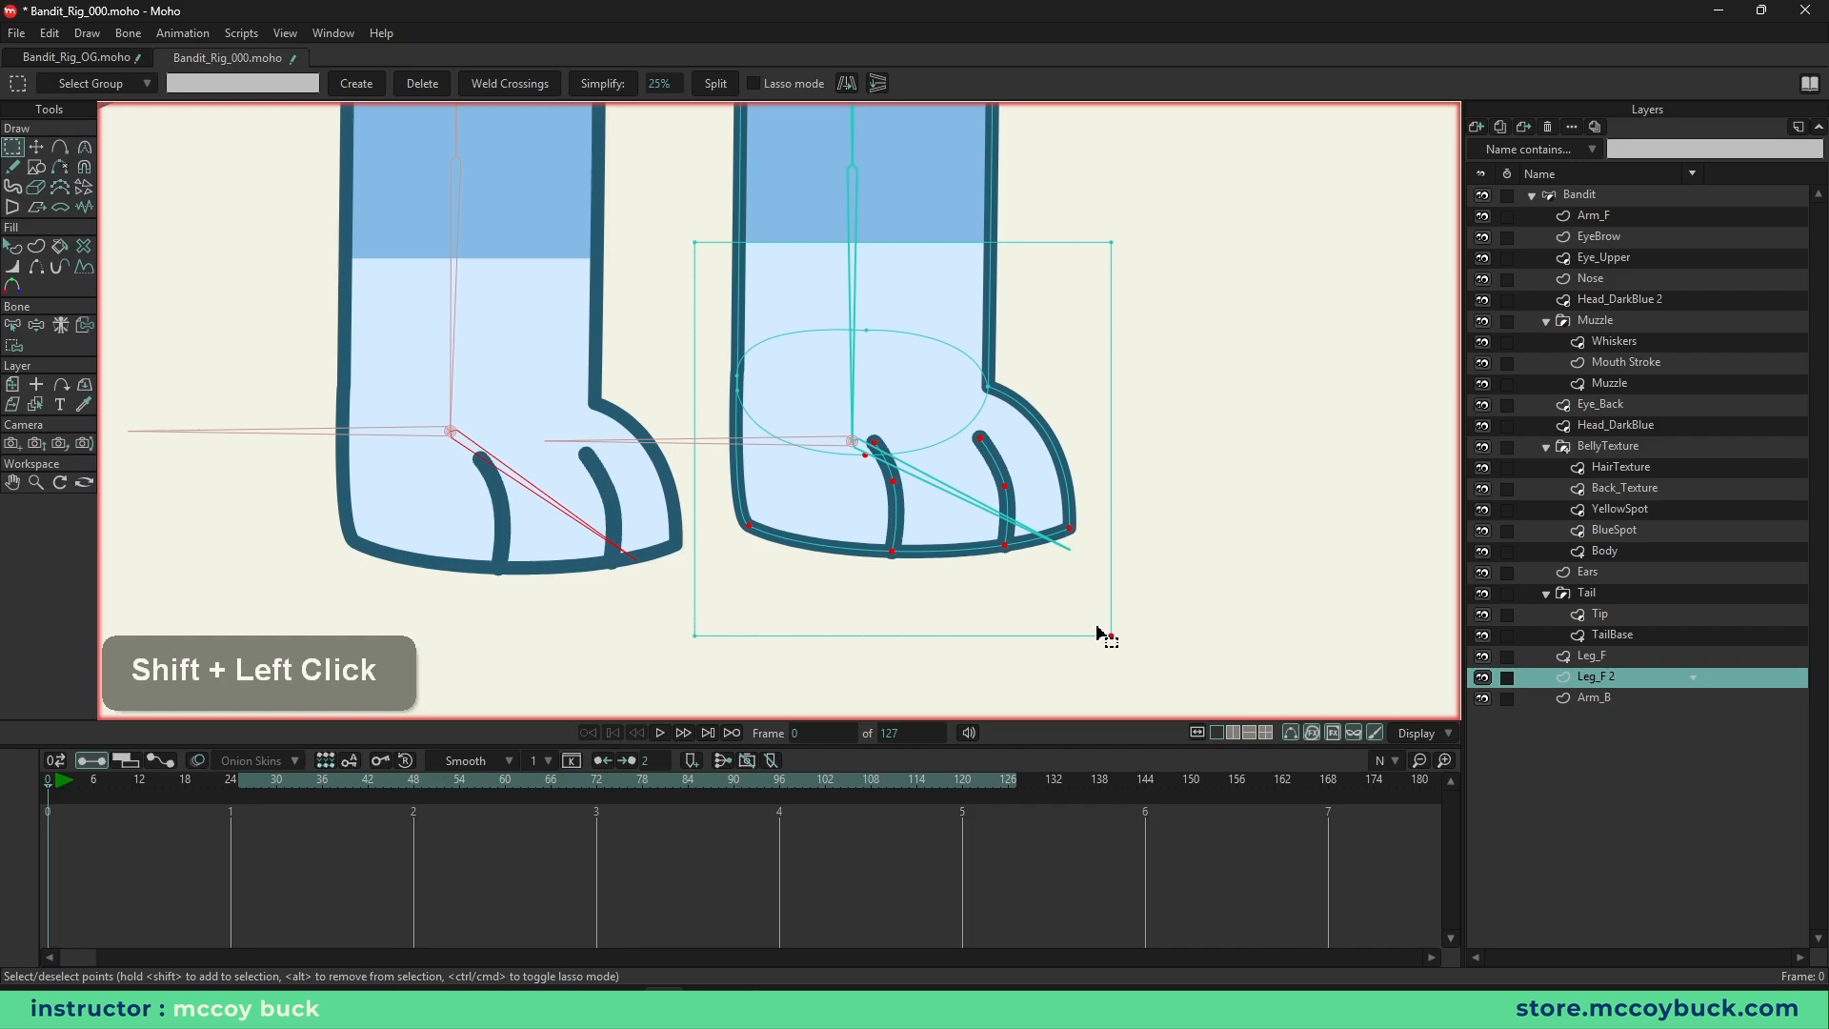
left_click_drag(1078, 613, 1119, 670, "alt")
scroll(952, 615, "down", 2)
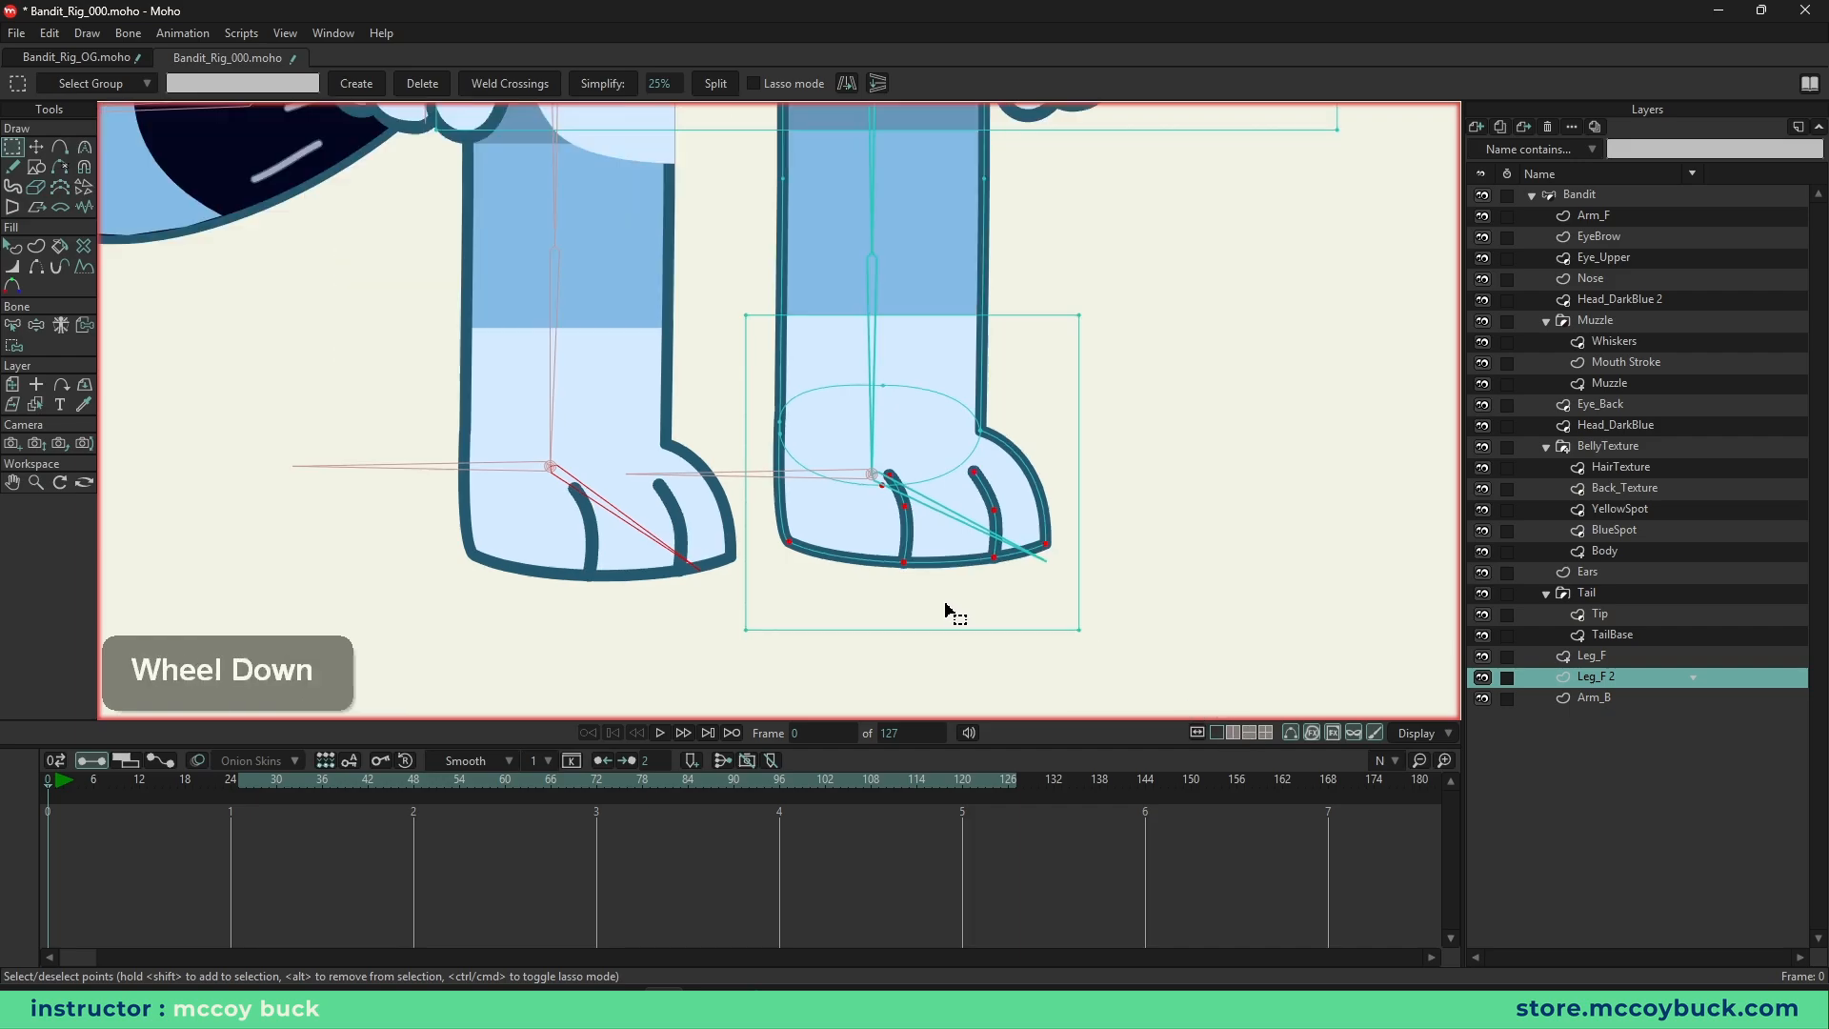
key("i")
left_click(929, 503, "alt")
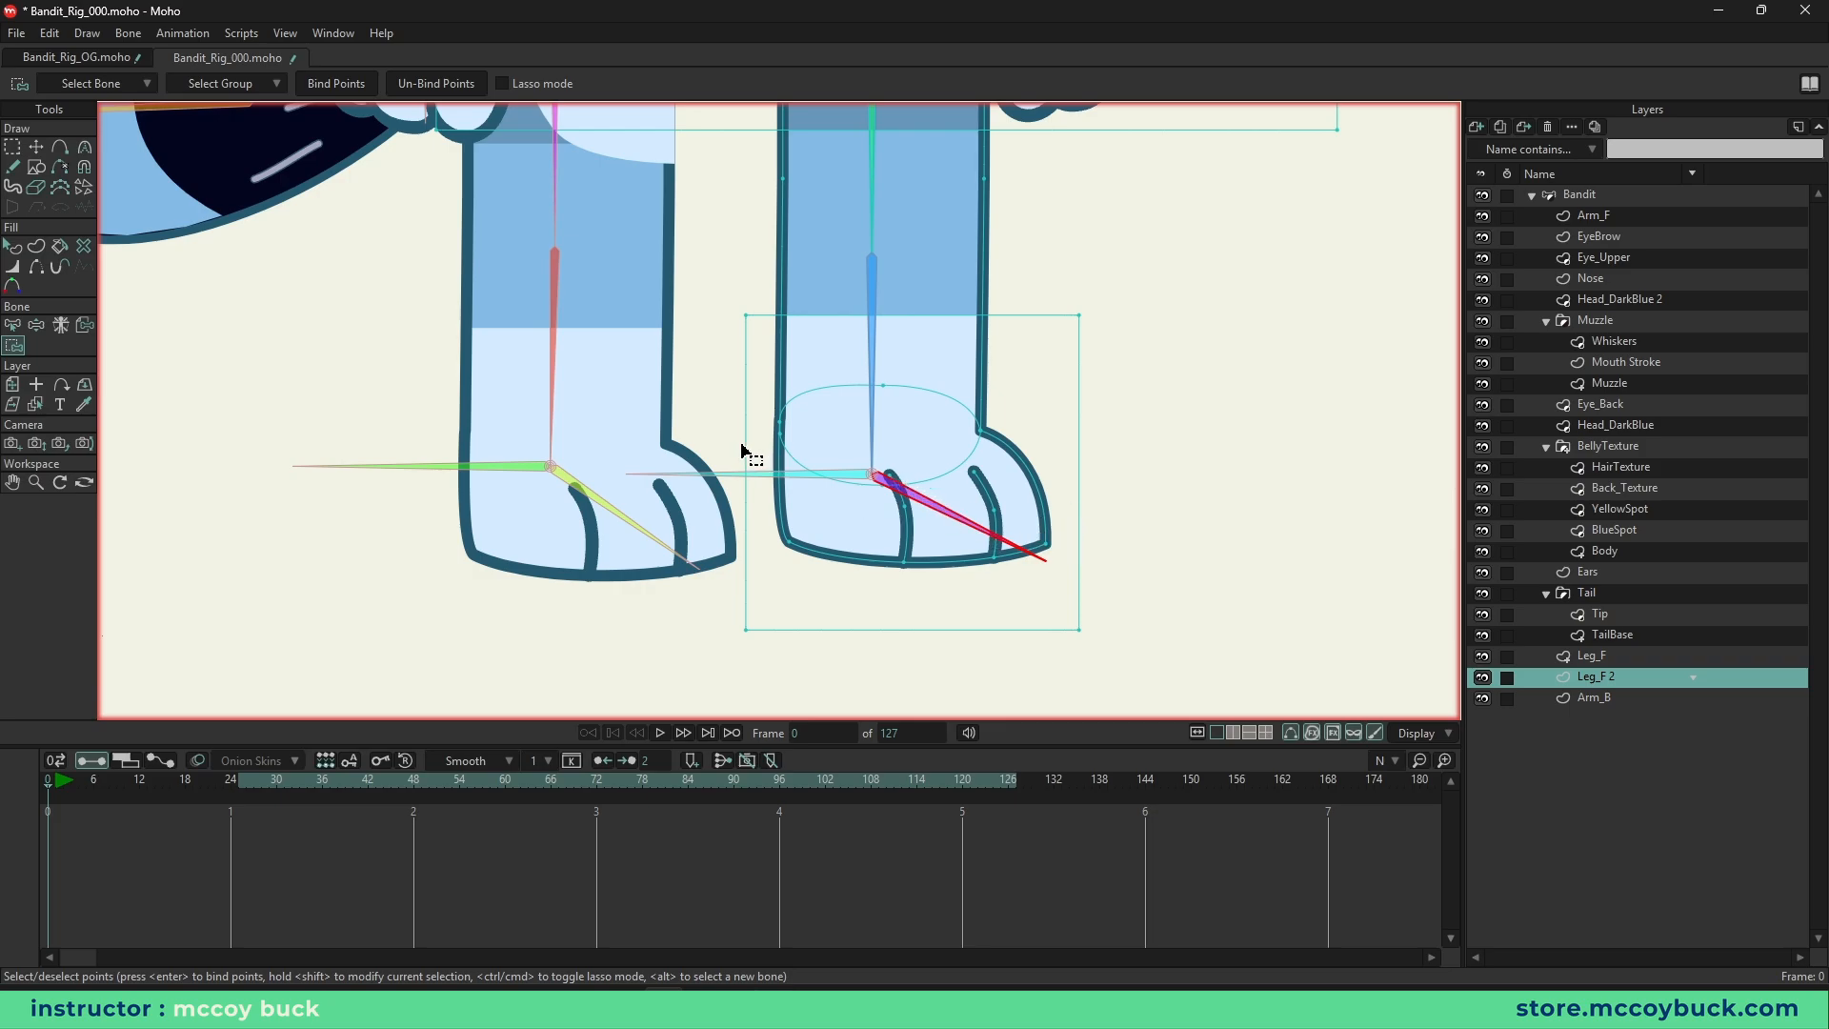
left_click_drag(742, 448, 1221, 621)
- Split the toe-side edge of Leg_F 2's foot rectangle with a midpoint, checking the bent foot at frame 12 and returning to frame 0
left_click(137, 782)
key("g")
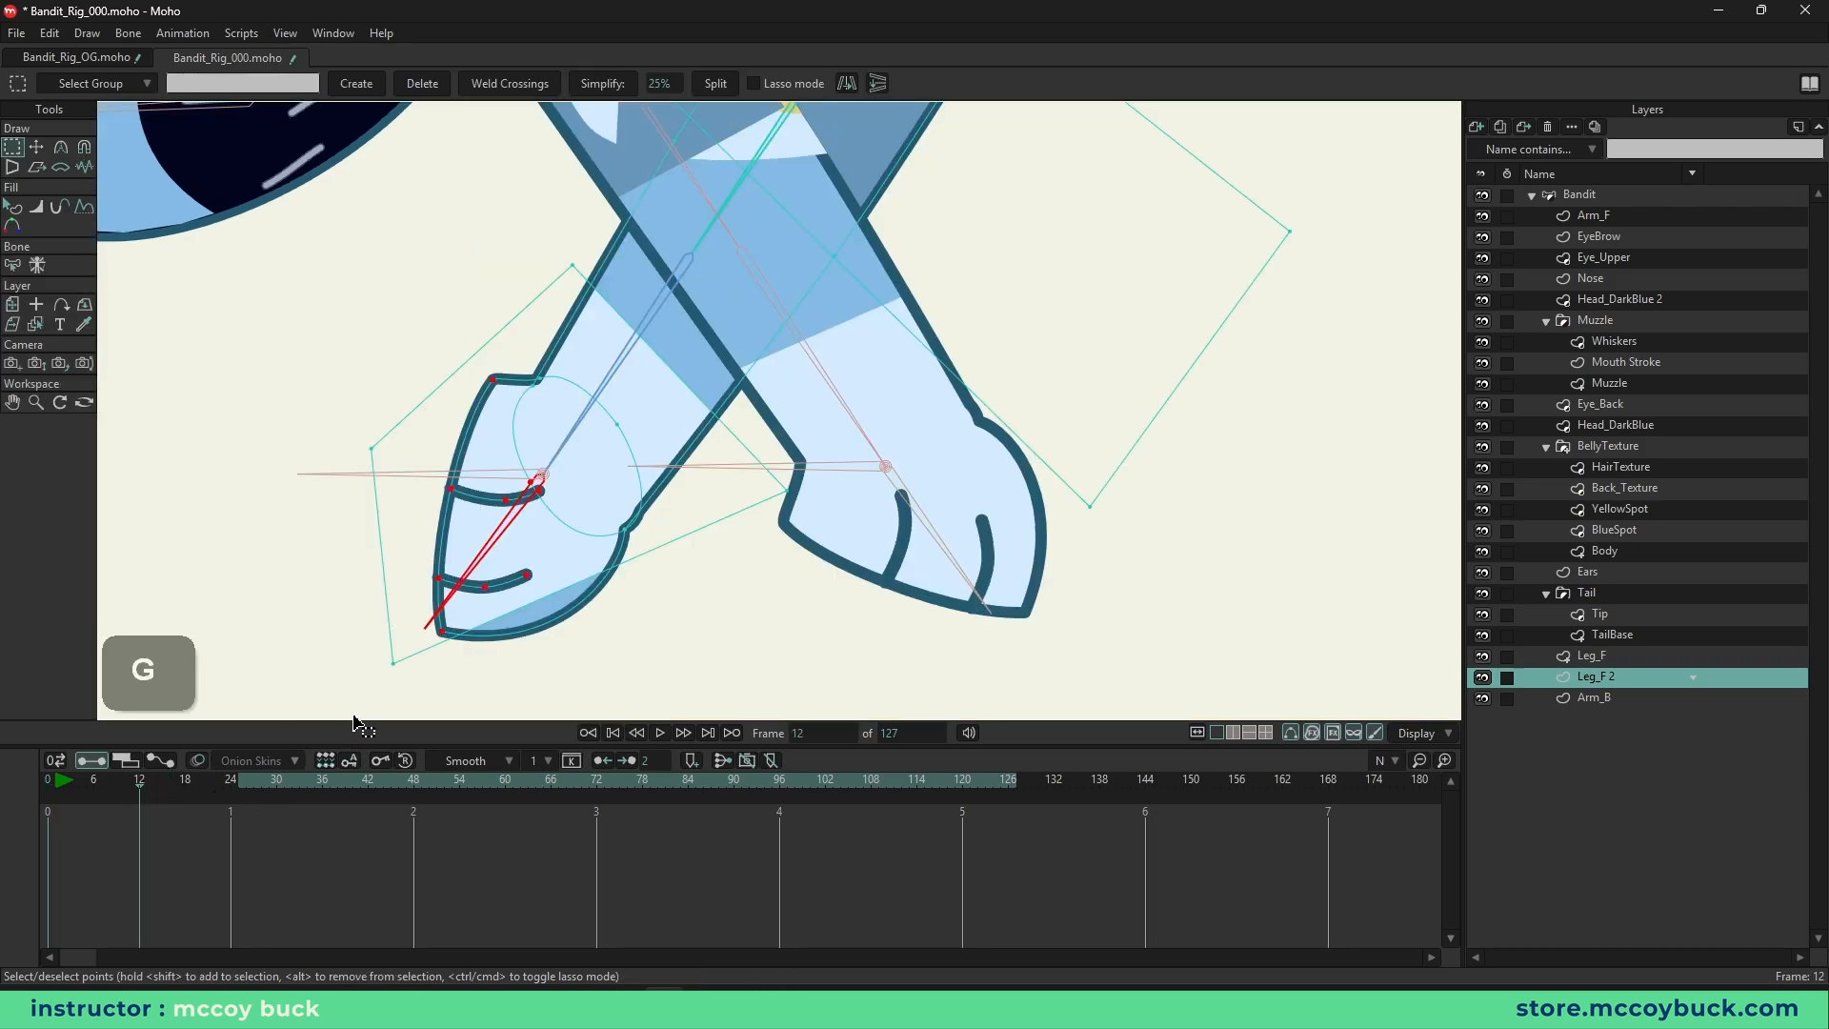
left_click_drag(354, 627, 438, 718)
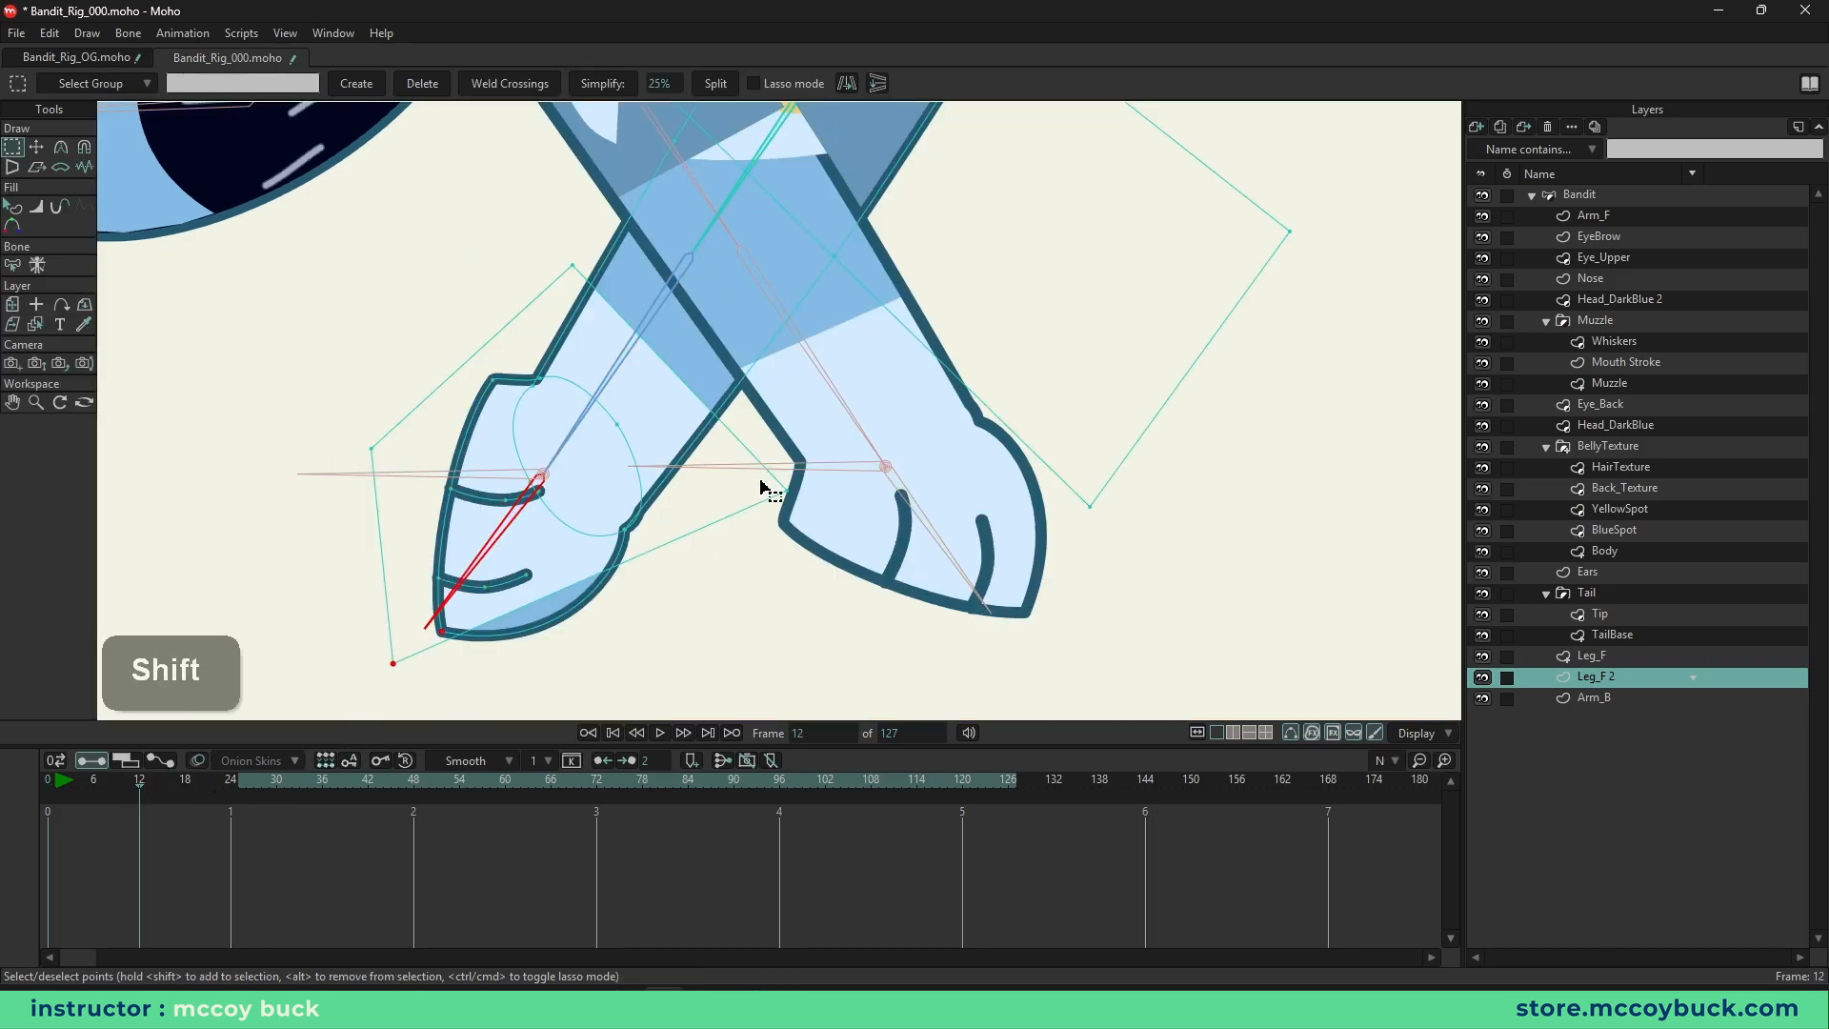
left_click(787, 490, "shift")
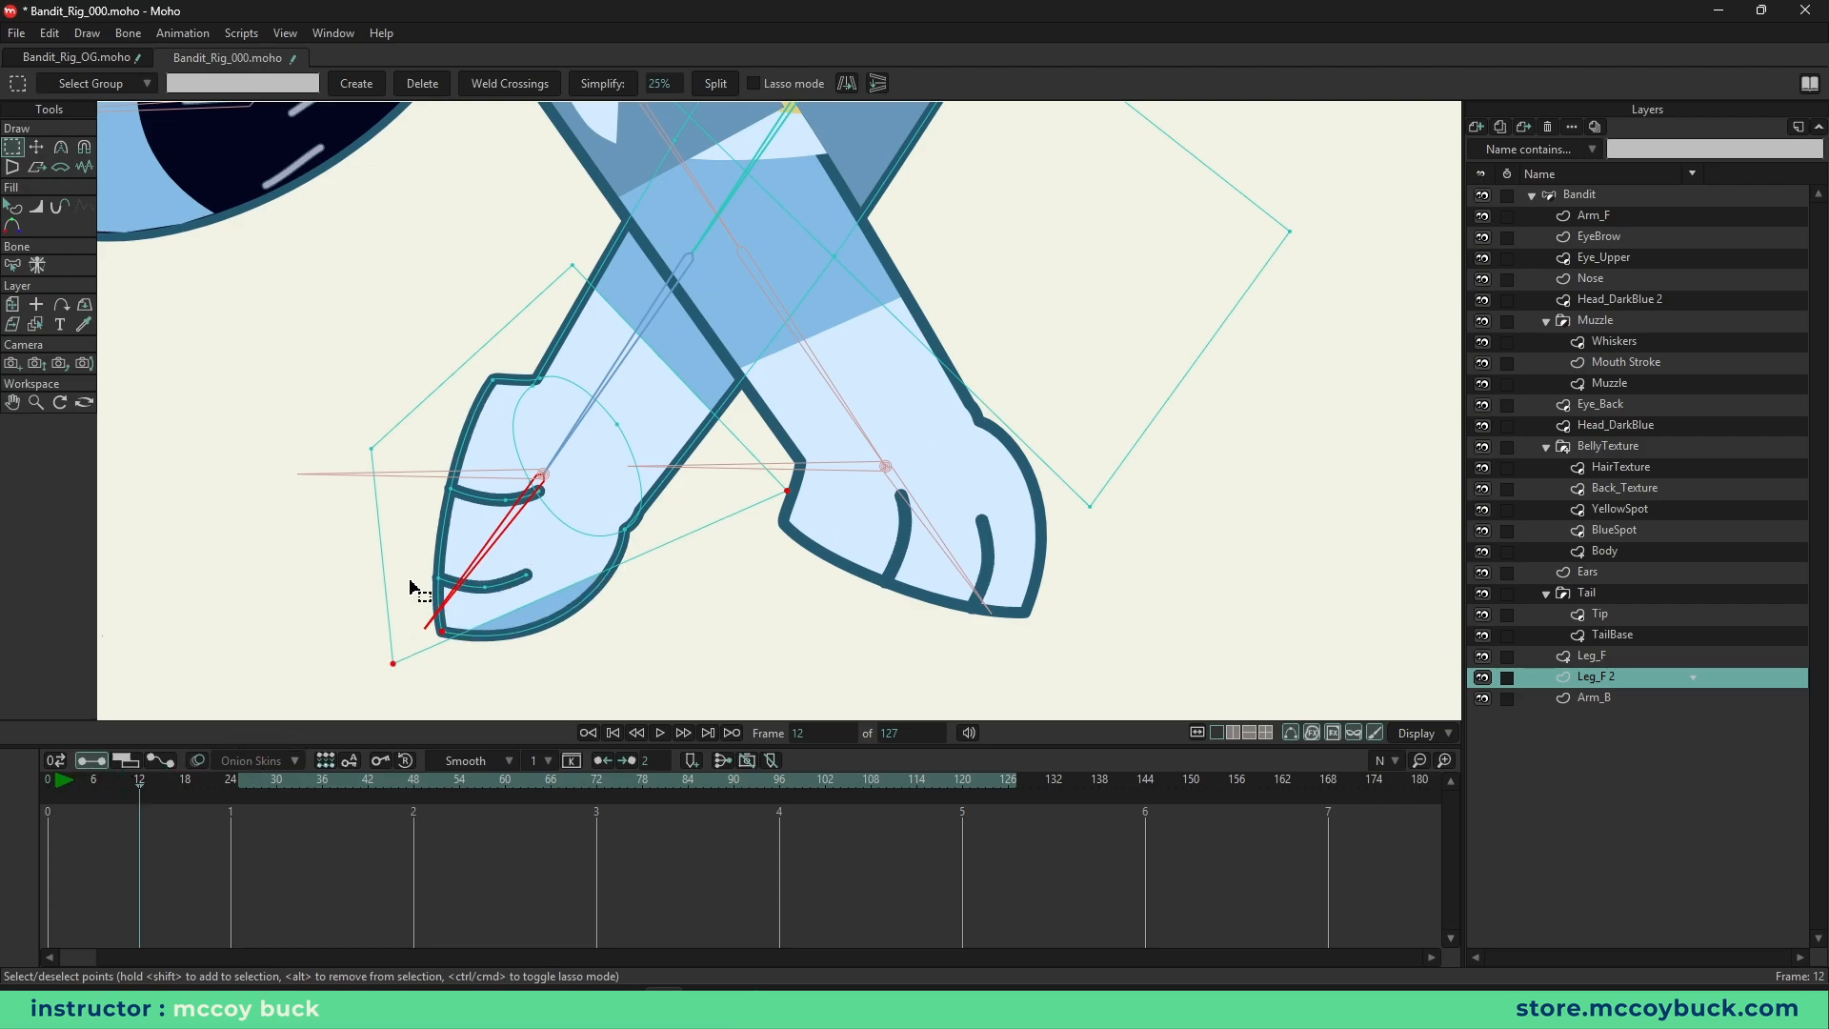
left_click_drag(140, 784, 14, 795)
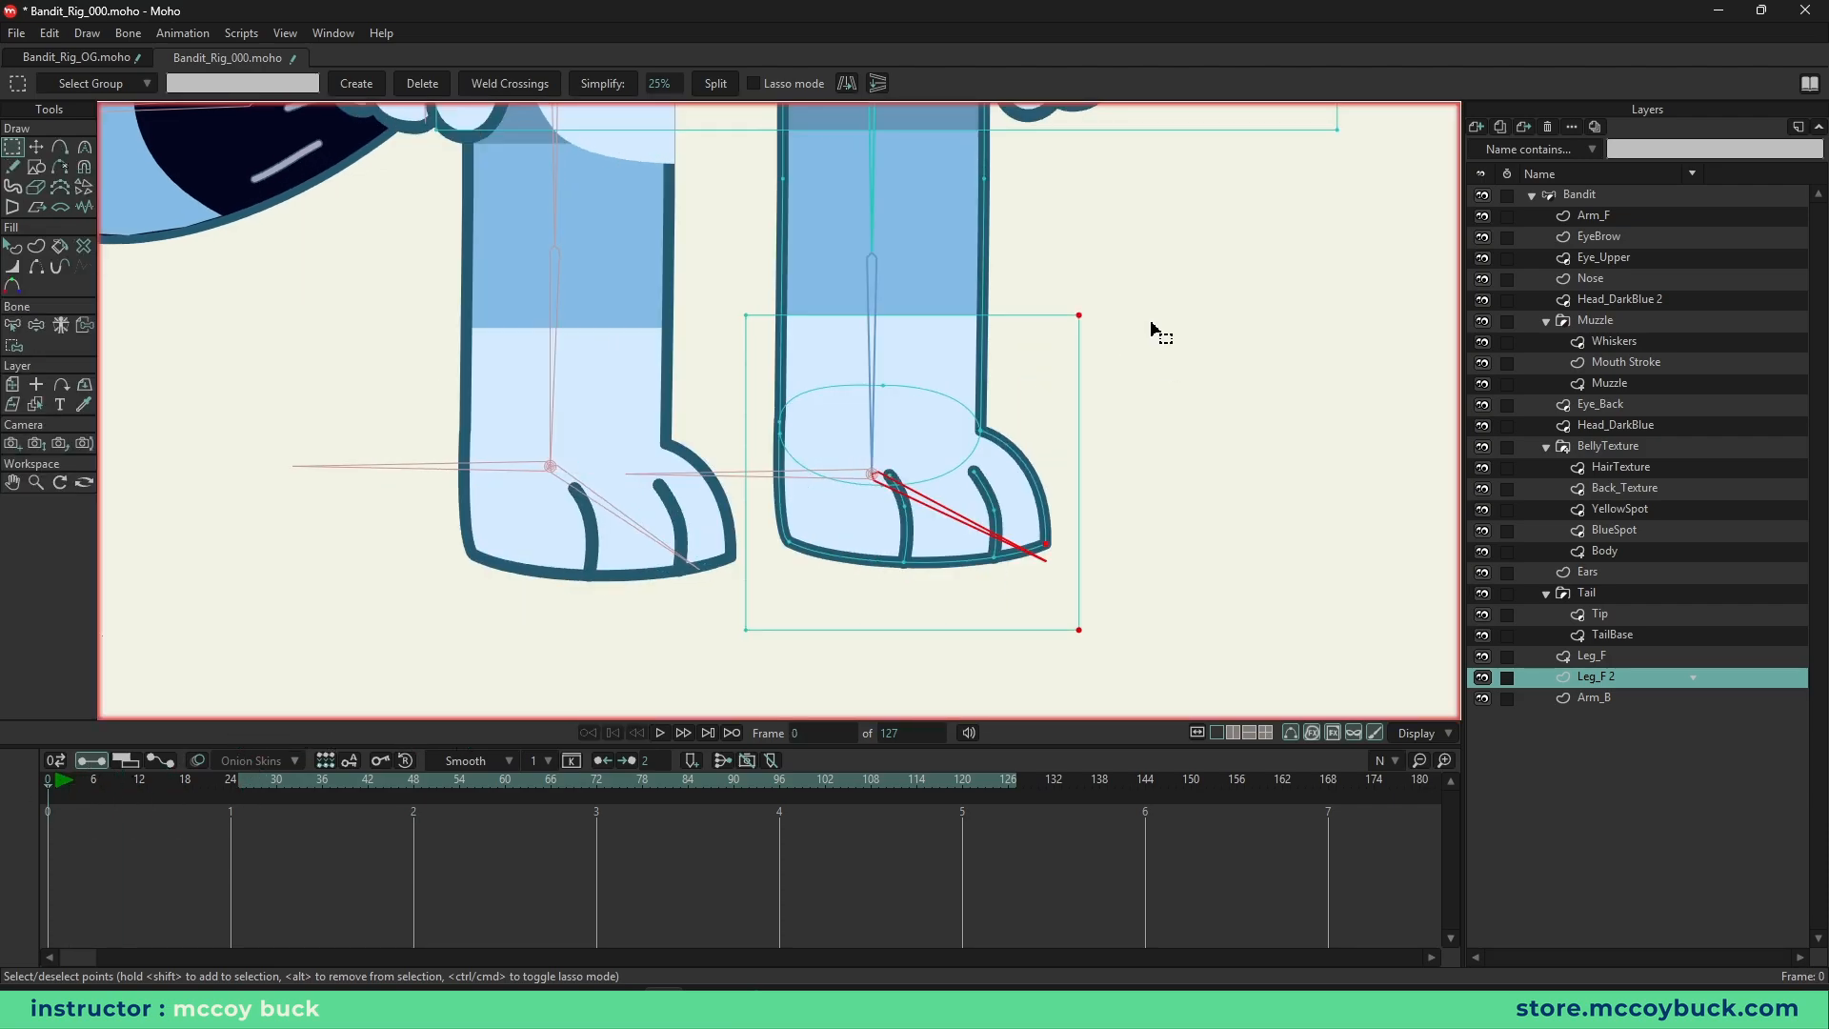
left_click(711, 88)
left_click(1171, 485)
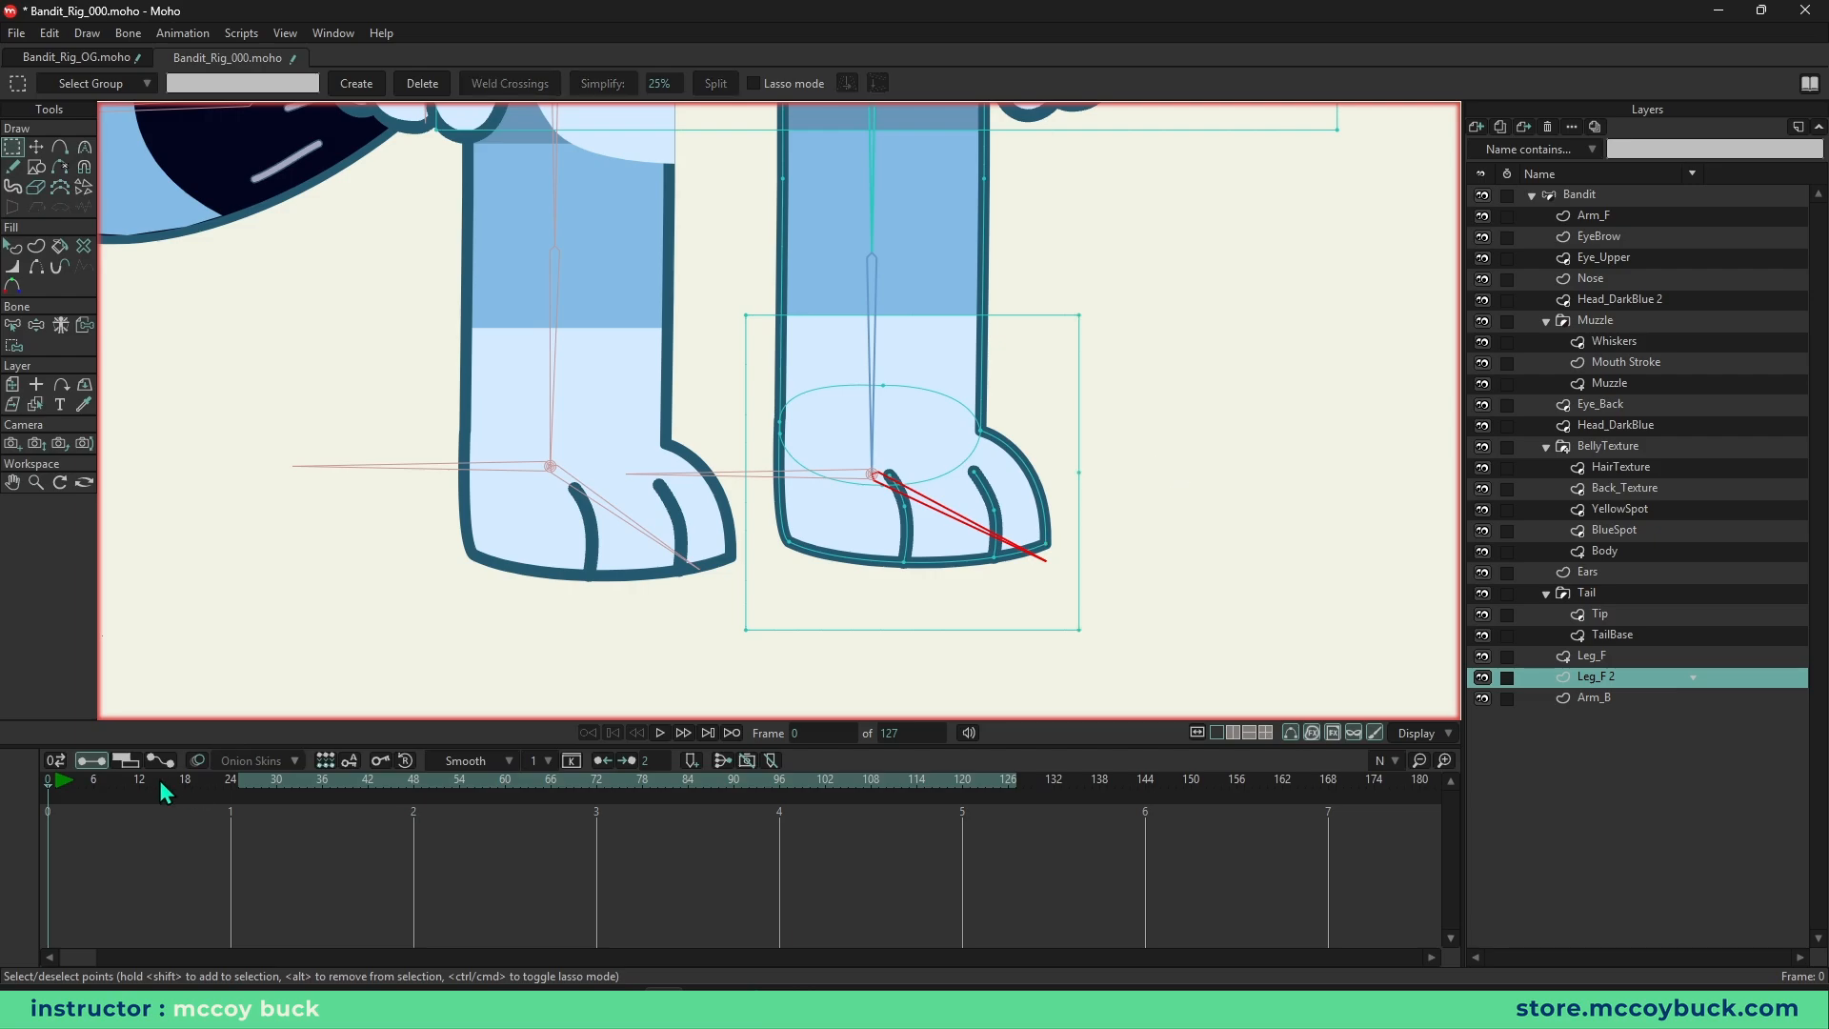
left_click_drag(138, 782, 2, 772)
- Hide the Leg_F 2, Leg_F, Arm_F and Arm_B layers to leave only the body, head and tail showing
scroll(827, 383, "down", 5)
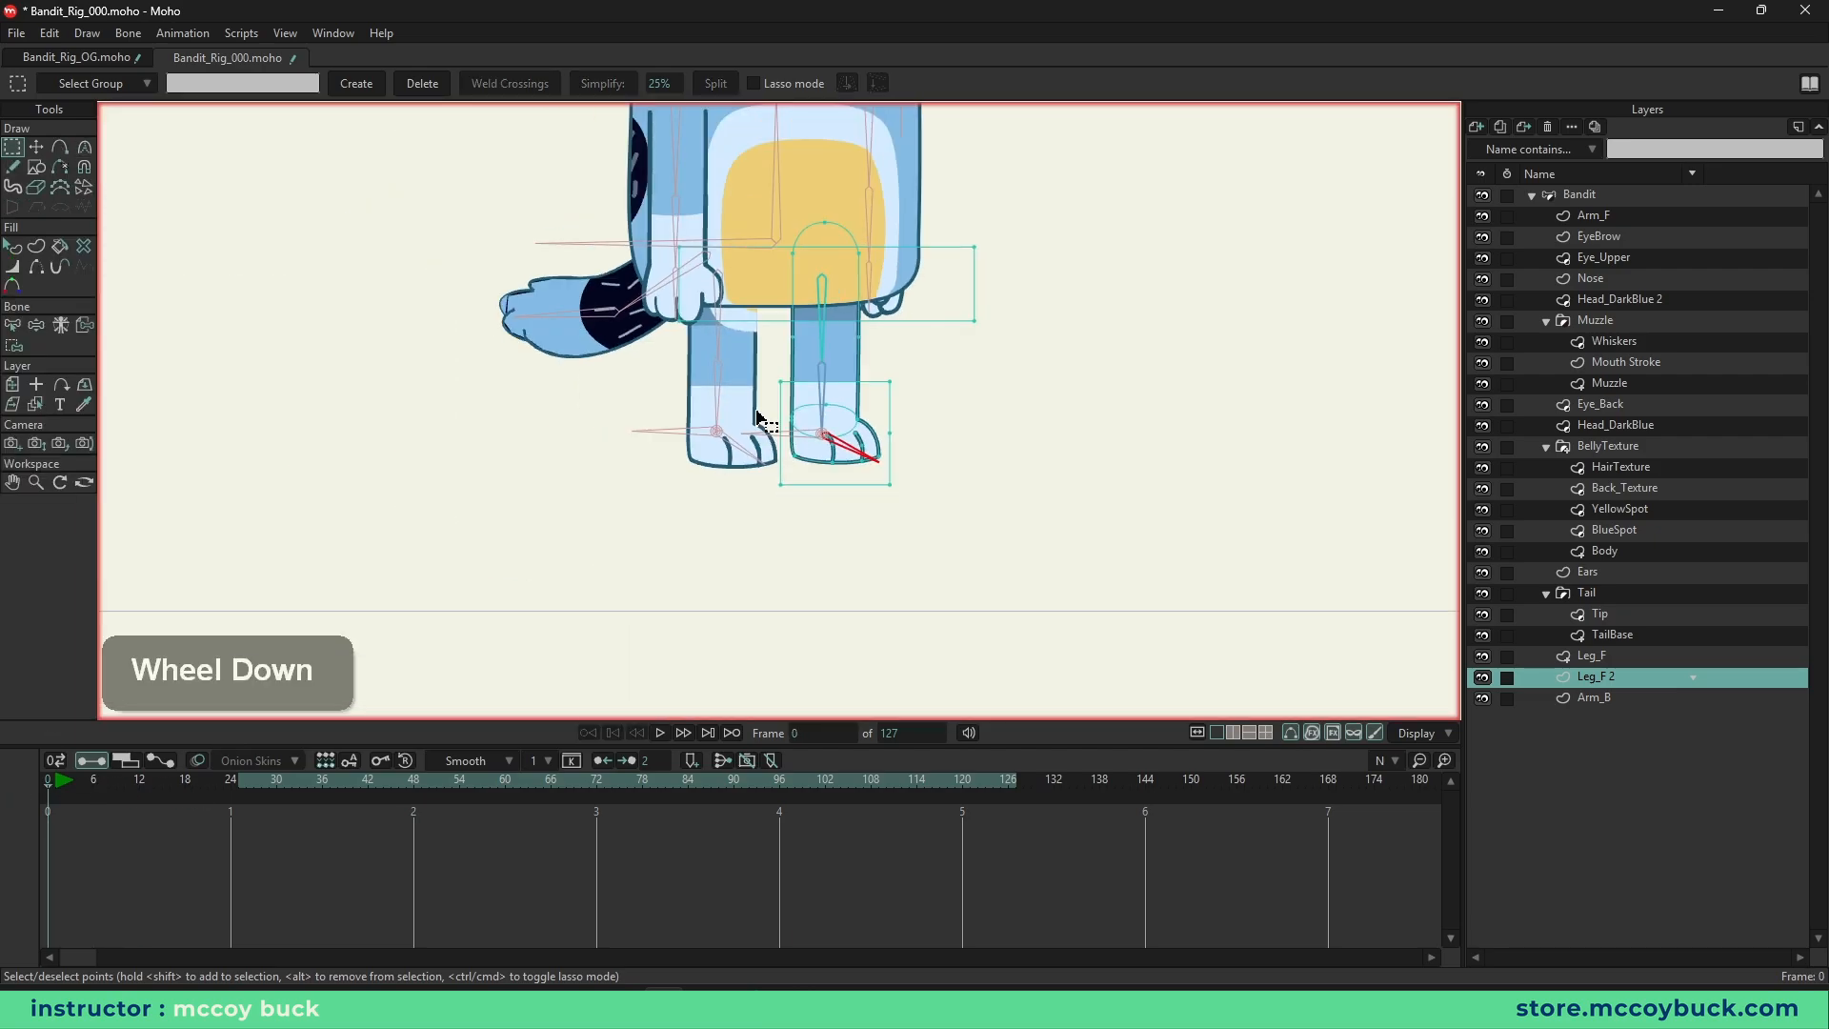
scroll(759, 419, "down", 3)
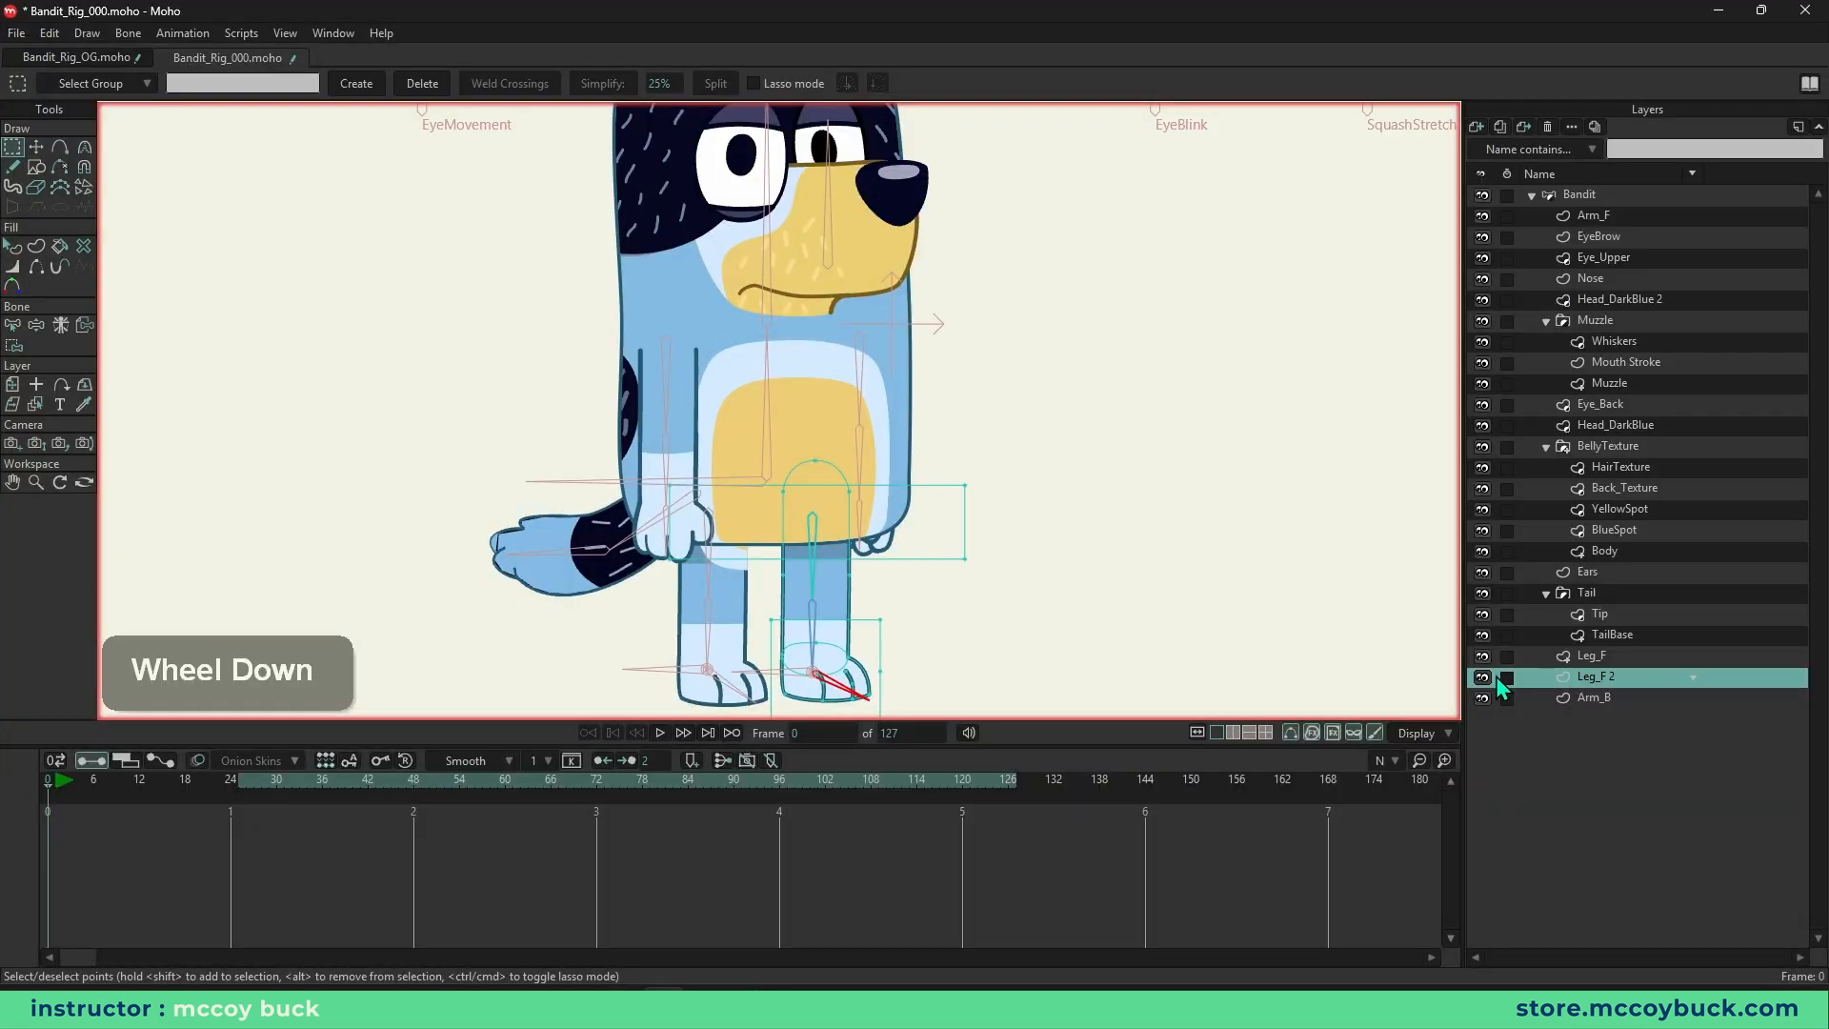
left_click(1483, 677)
left_click(1482, 655)
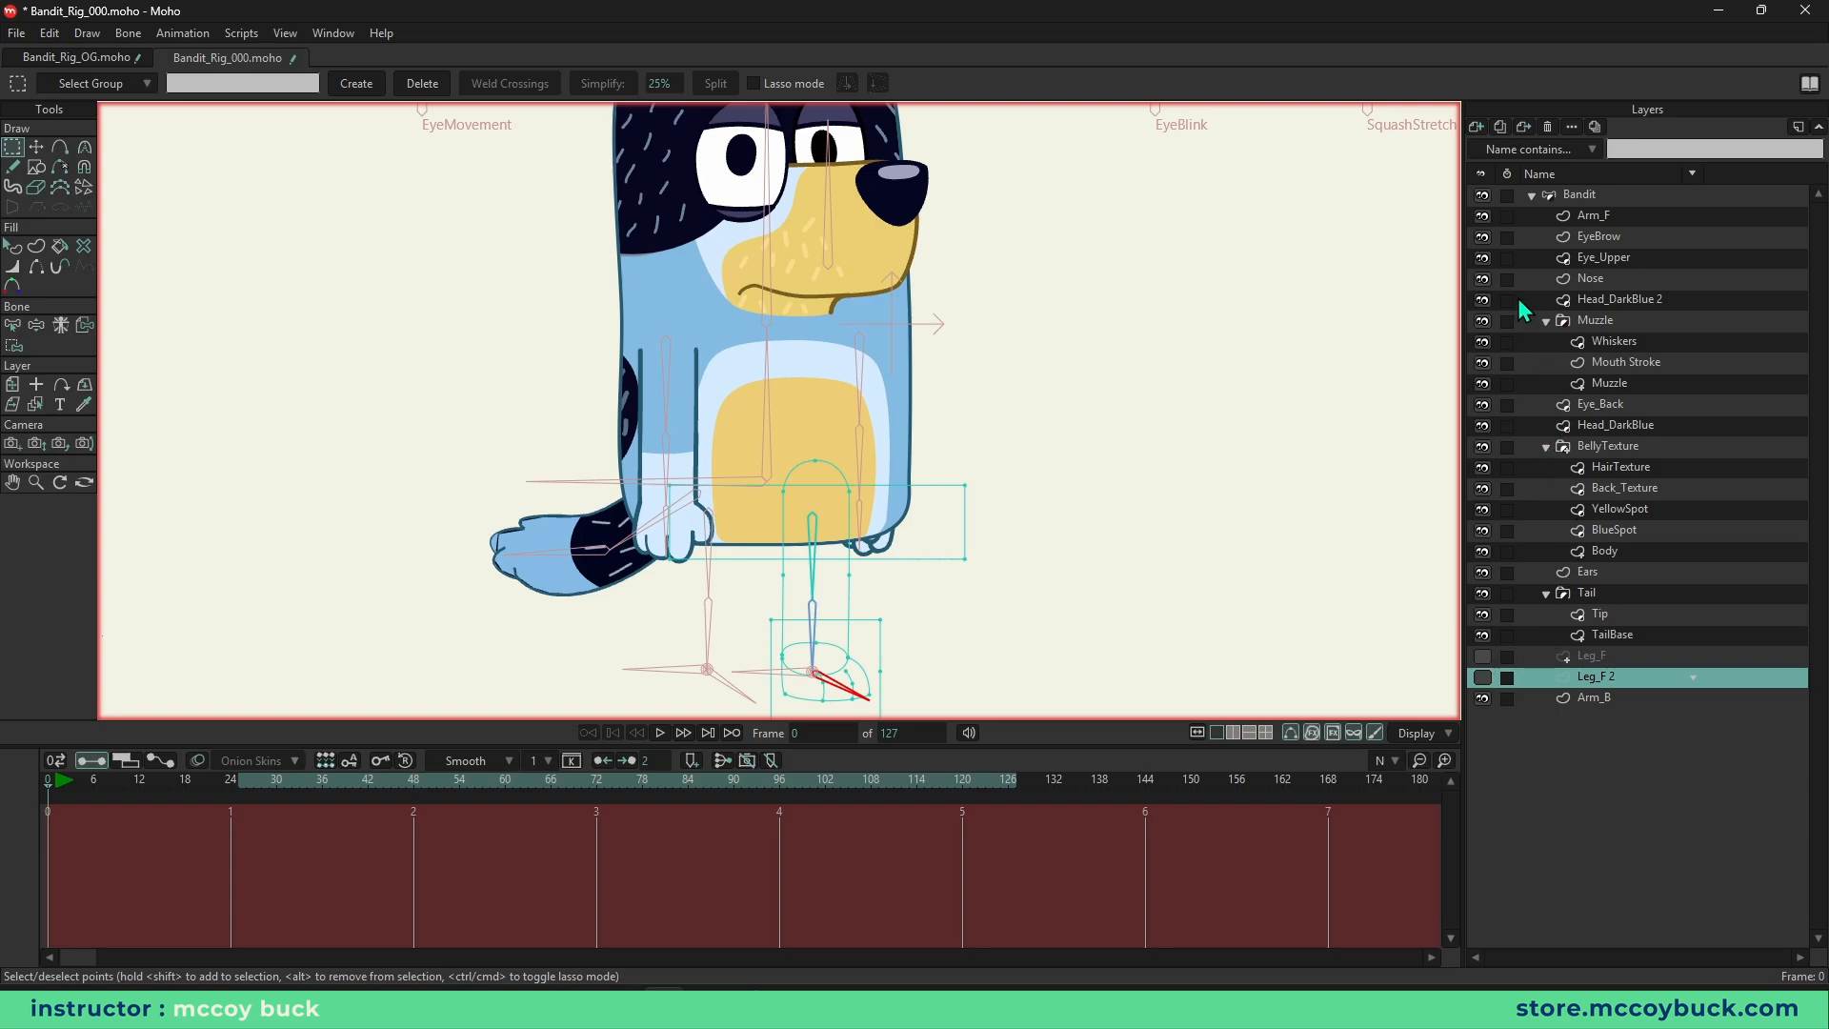
right_click(676, 416, "alt")
left_click(1483, 217)
left_click(1482, 697)
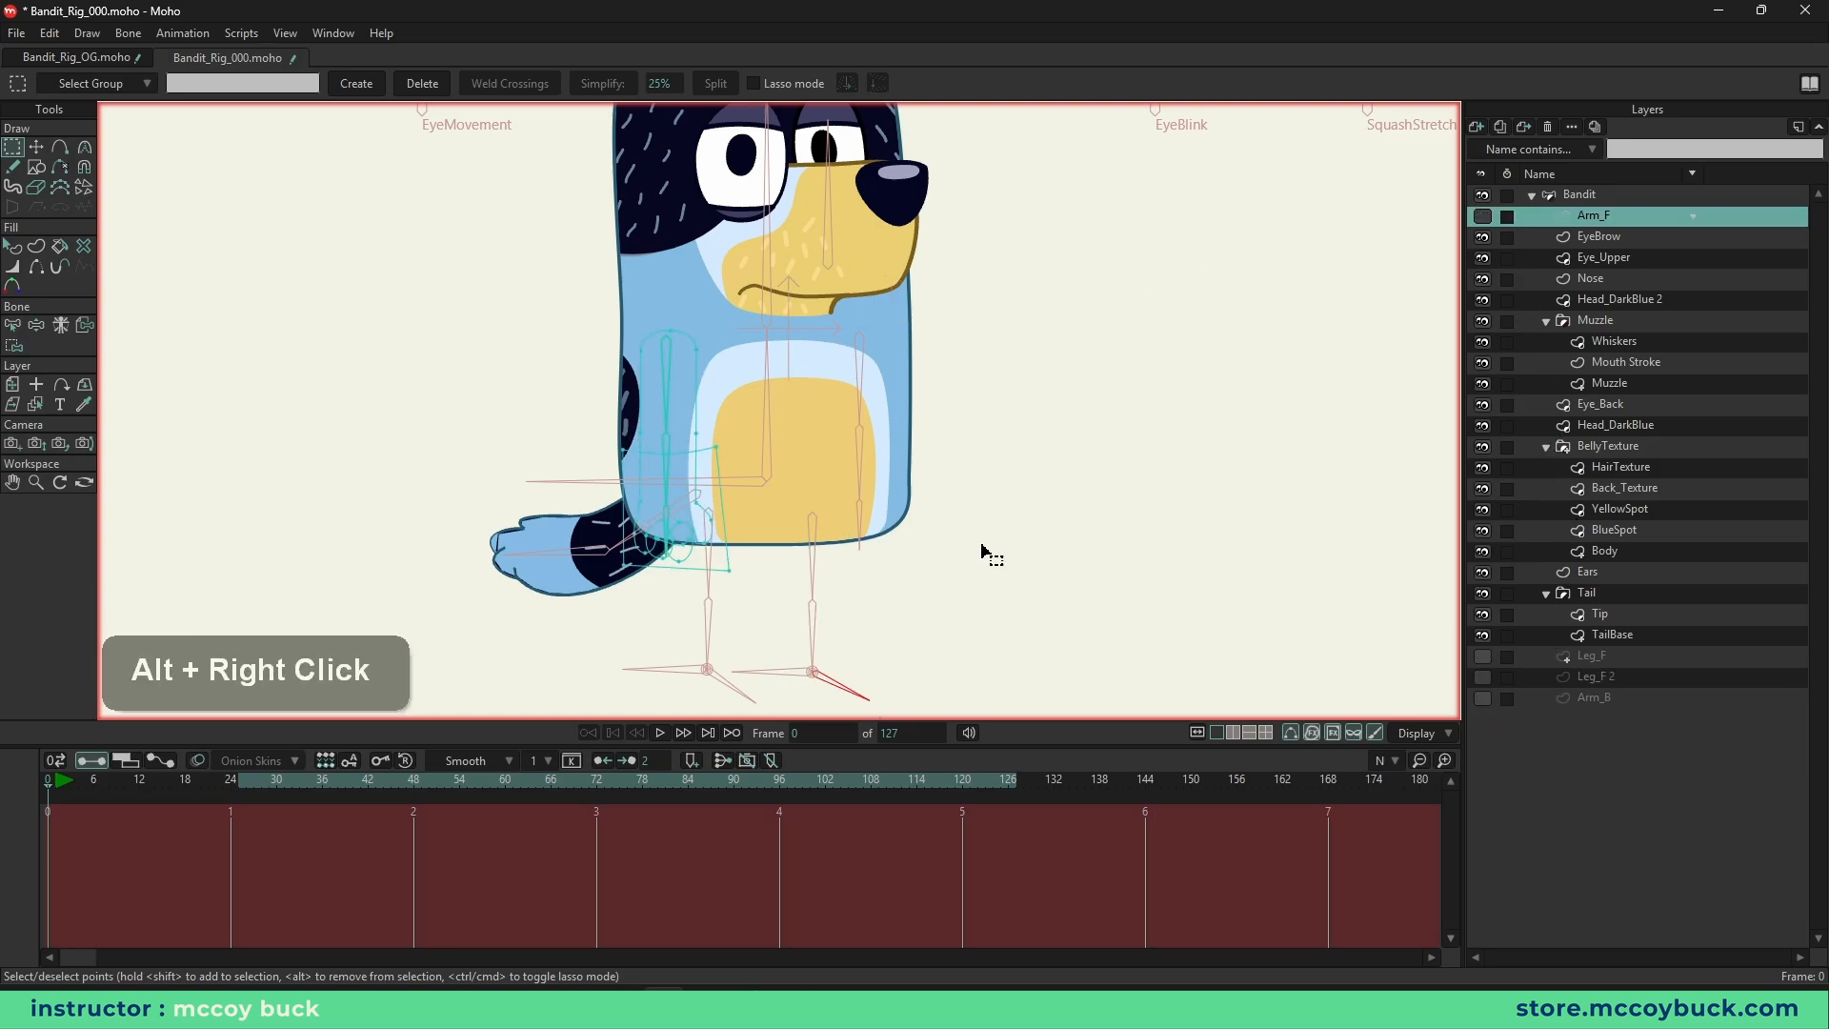
- Examine the head and body bones together with the control bones around the character
key("b")
scroll(982, 496, "down", 2)
left_click_drag(981, 490, 959, 550)
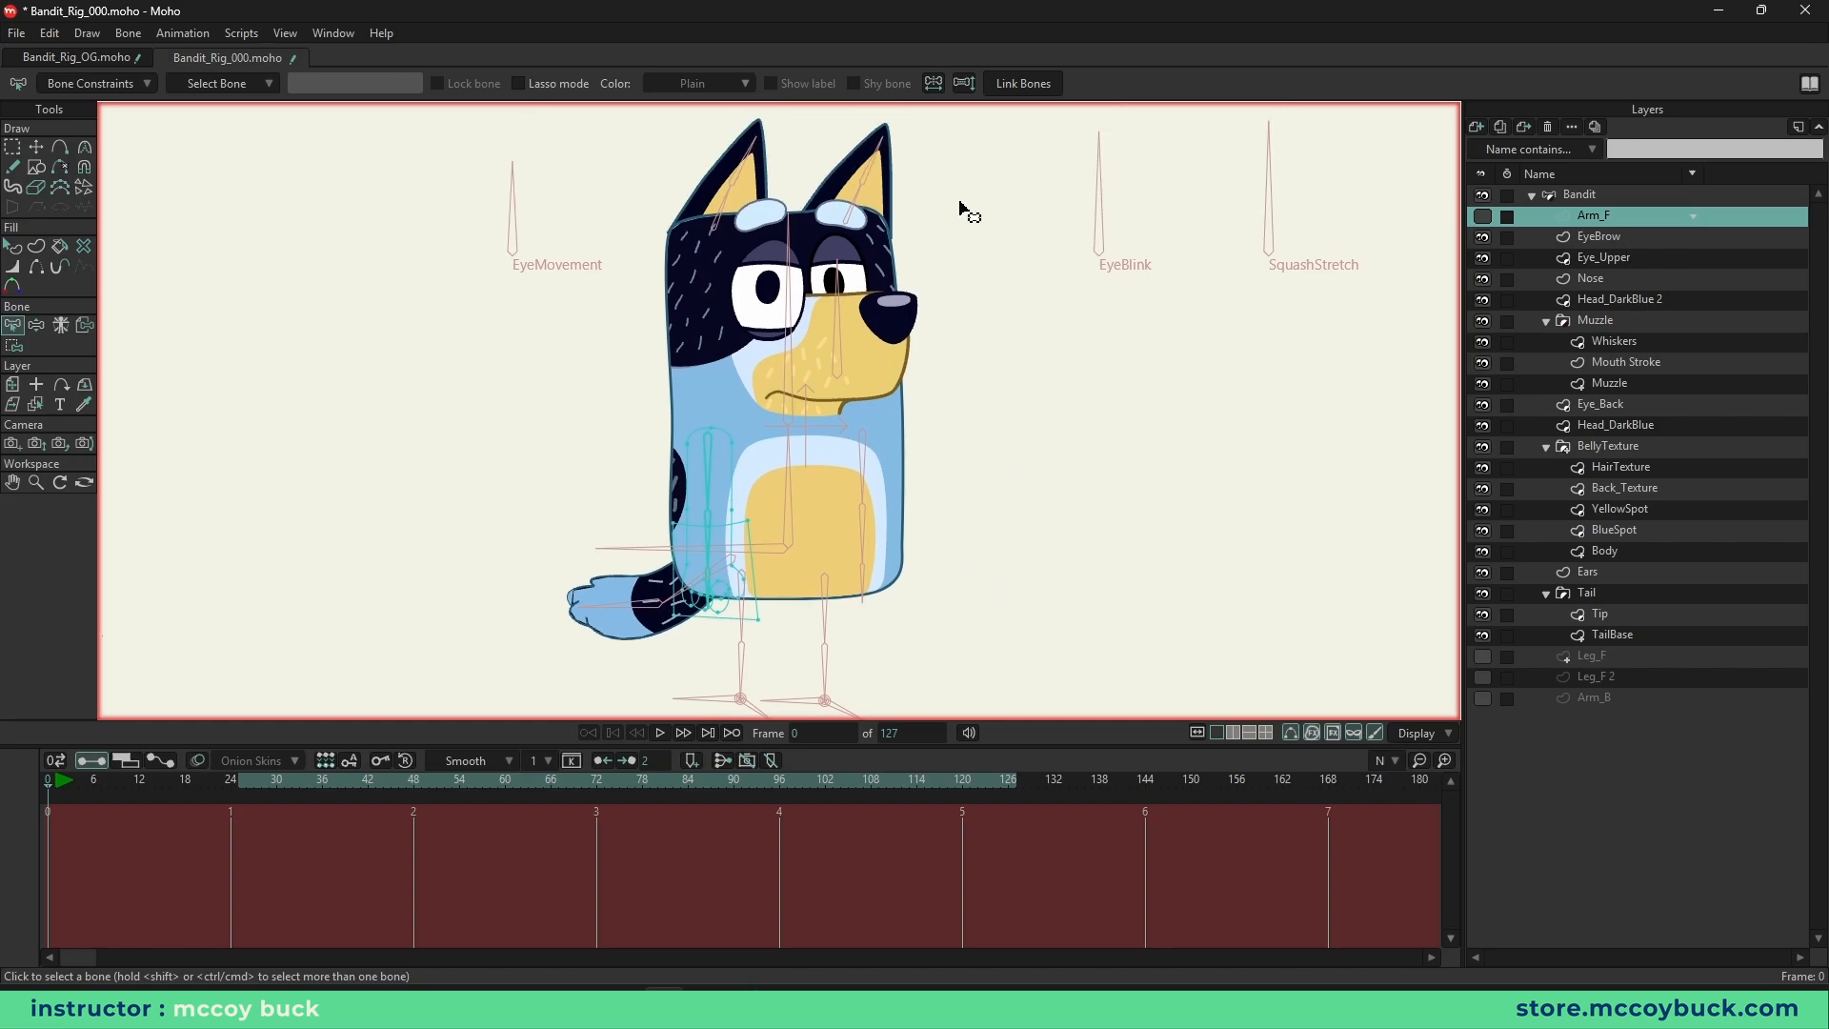
scroll(833, 317, "down", 2)
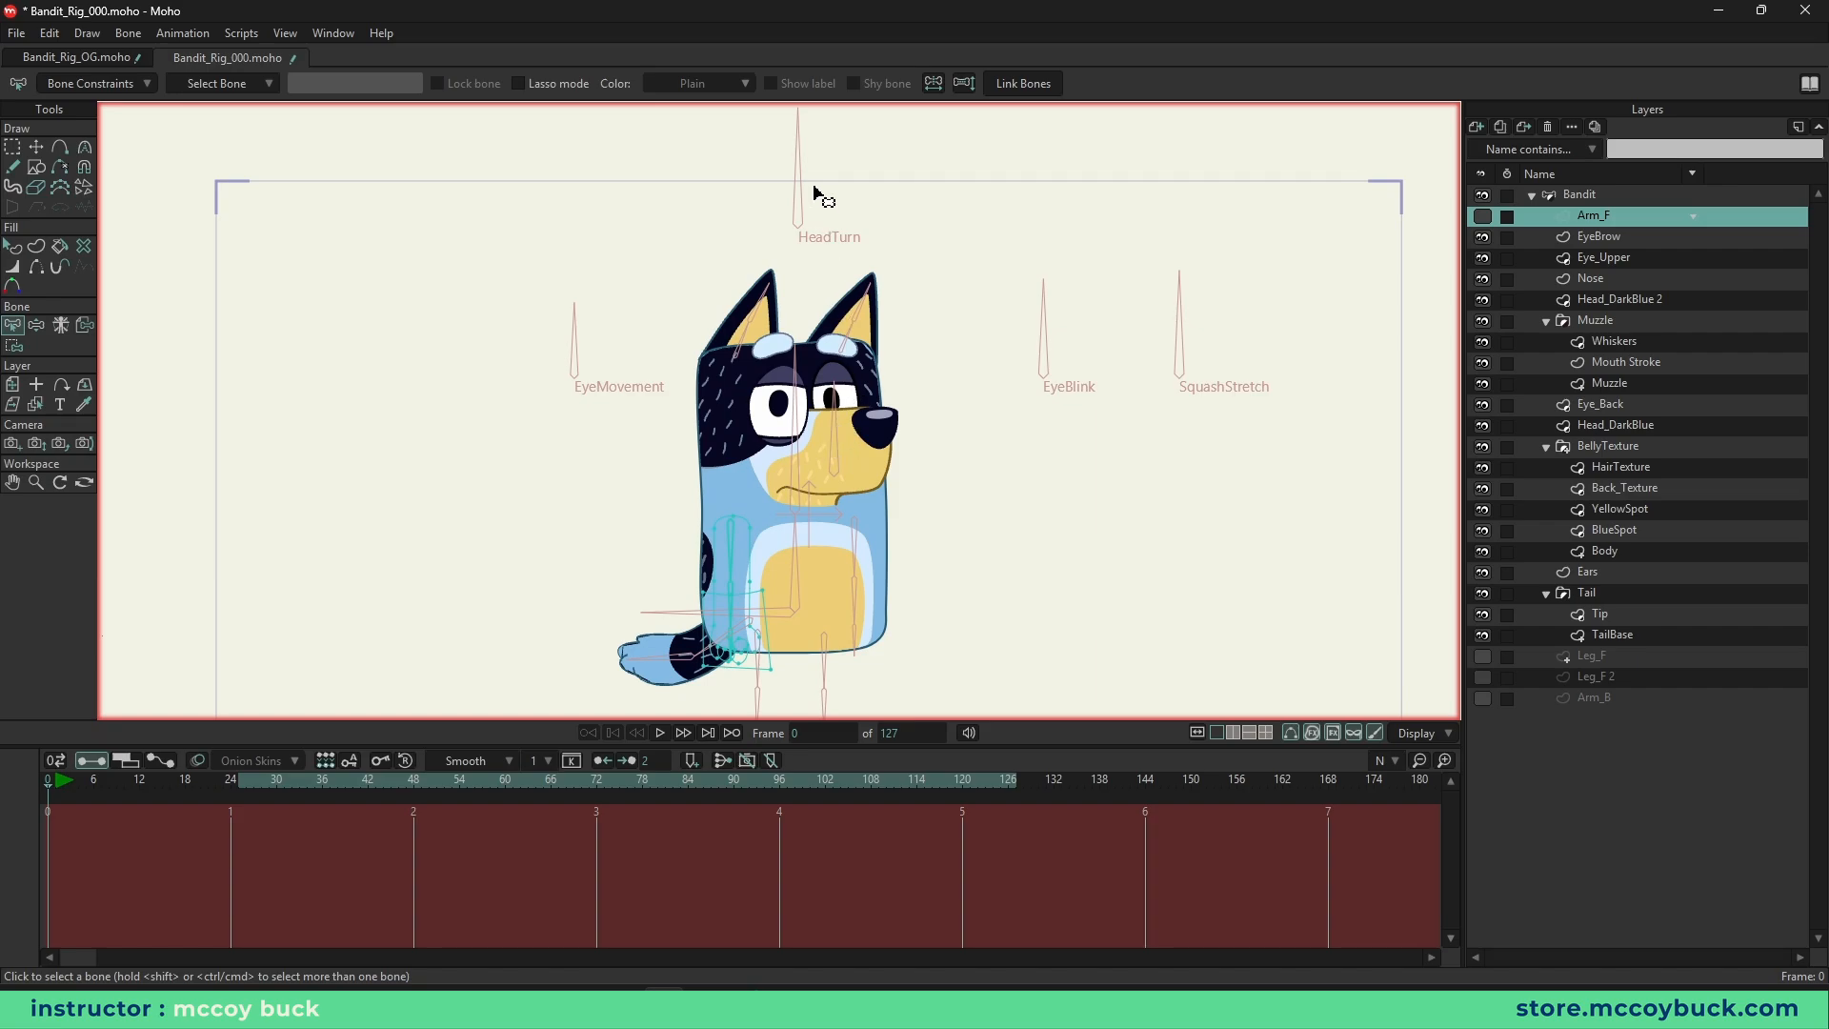
scroll(927, 425, "up", 3)
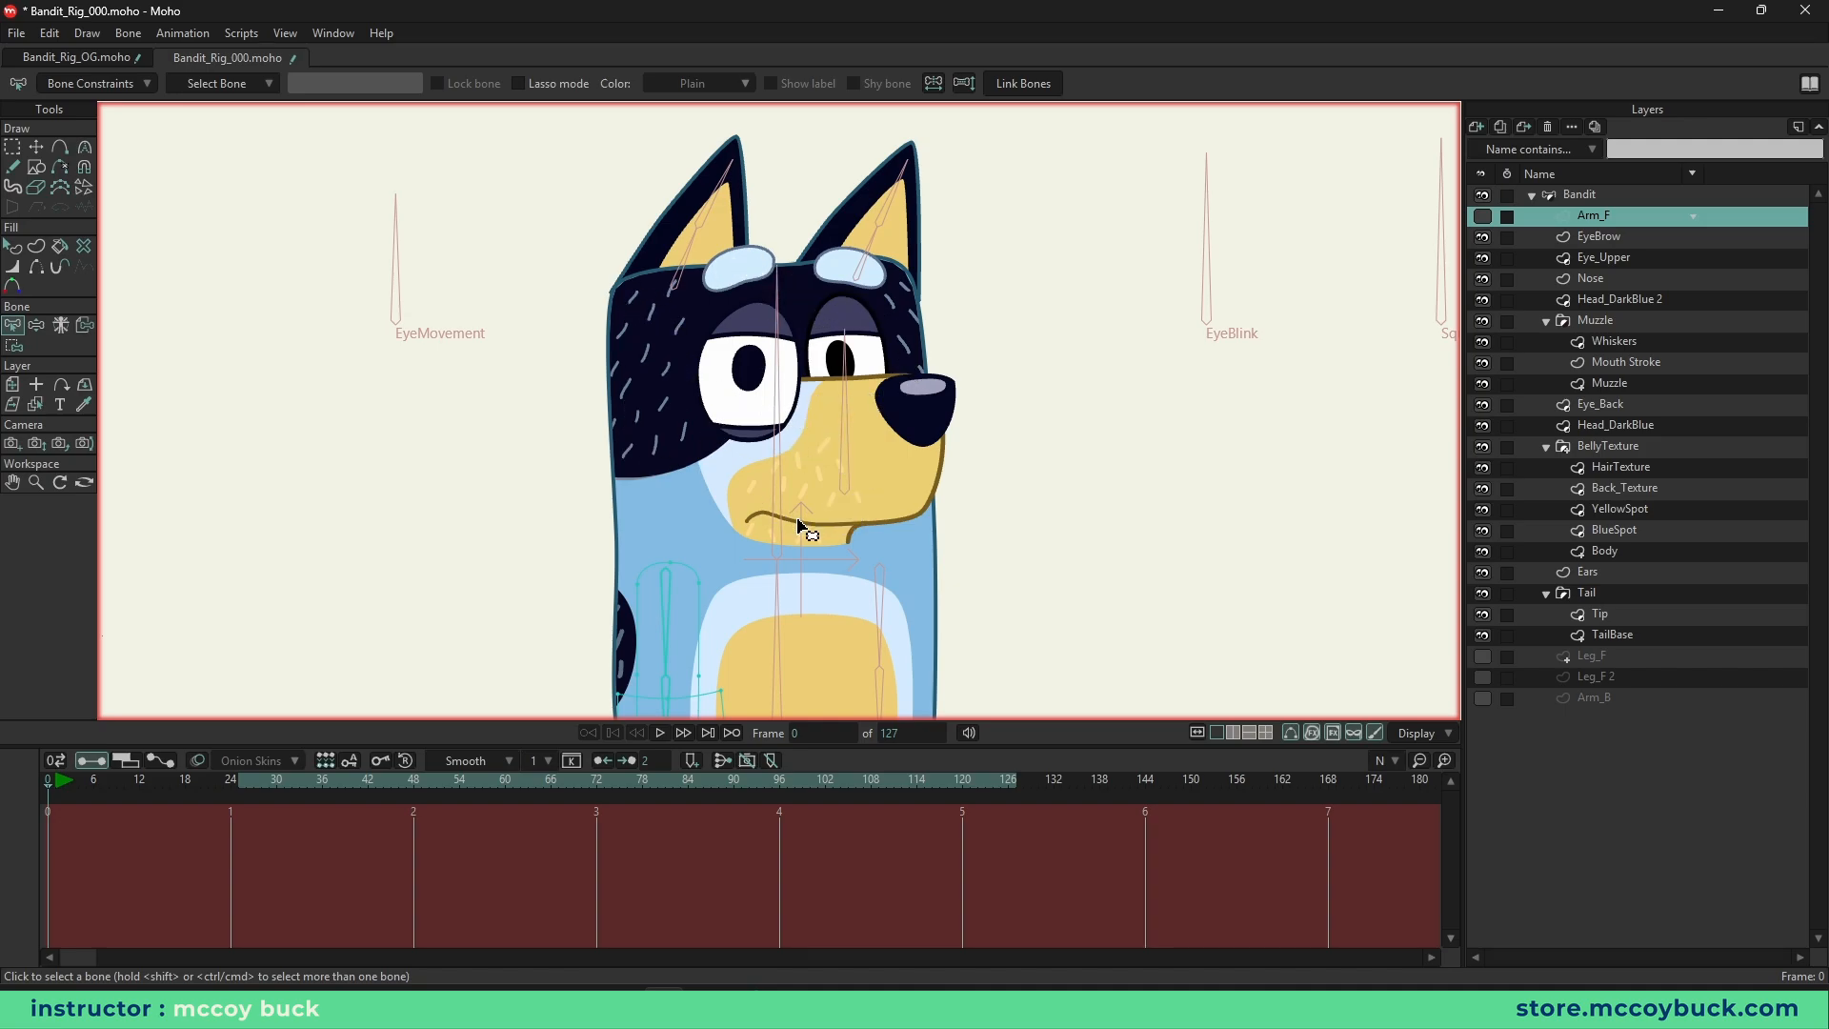
scroll(908, 511, "down", 1)
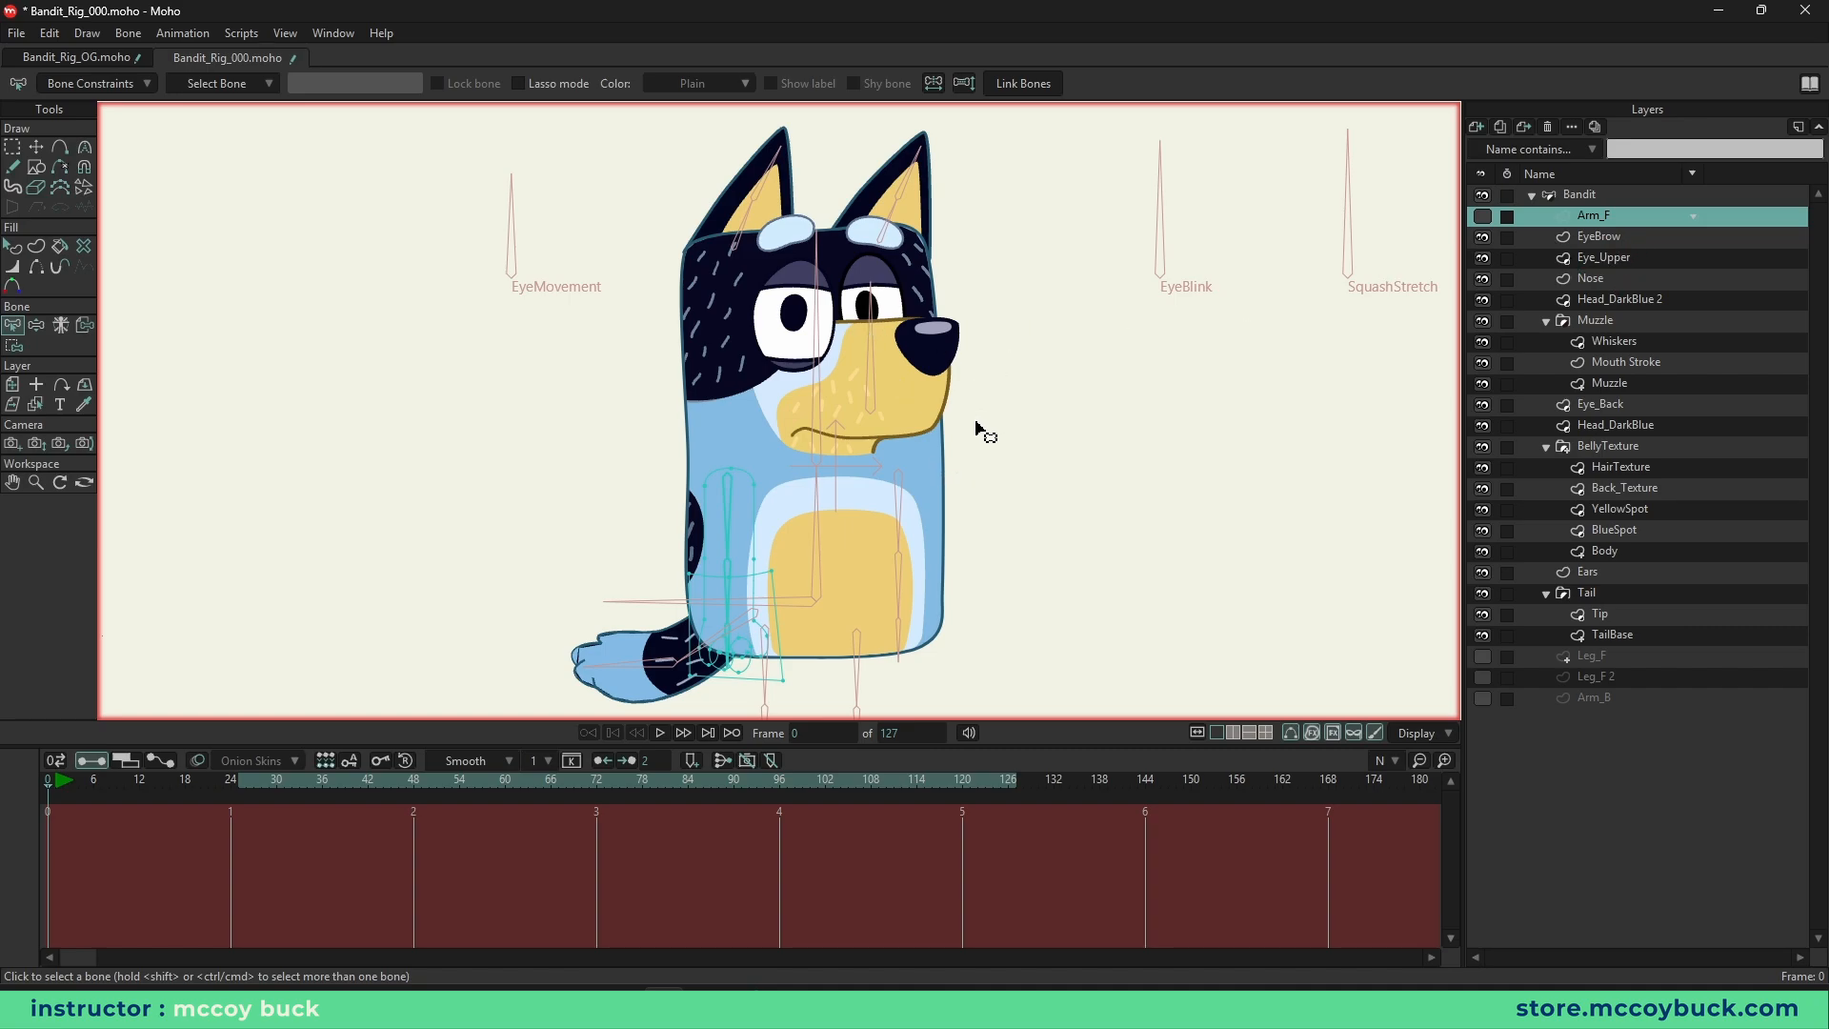
- Toggle the visibility of the Muzzle and Head_DarkBlue 2 layers to check which part of the face each one draws
left_click(1631, 326)
left_click(1625, 362)
left_click(1490, 383)
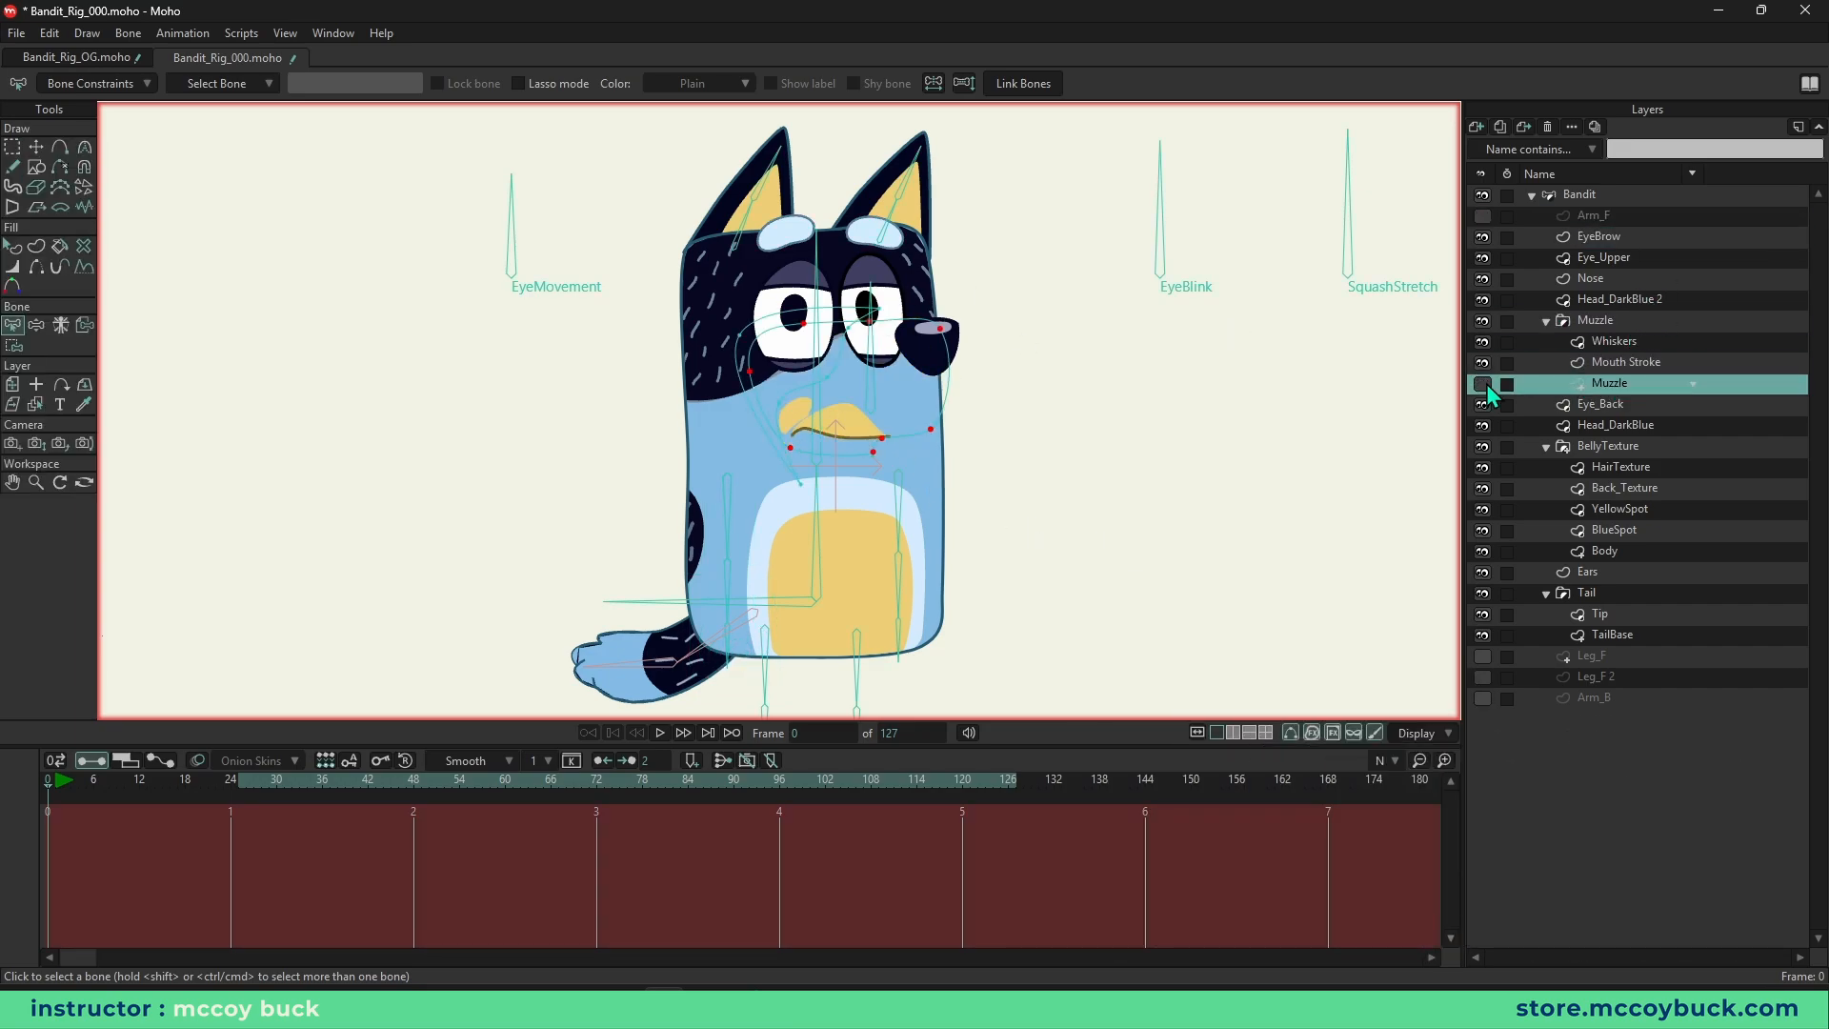
left_click(1481, 300)
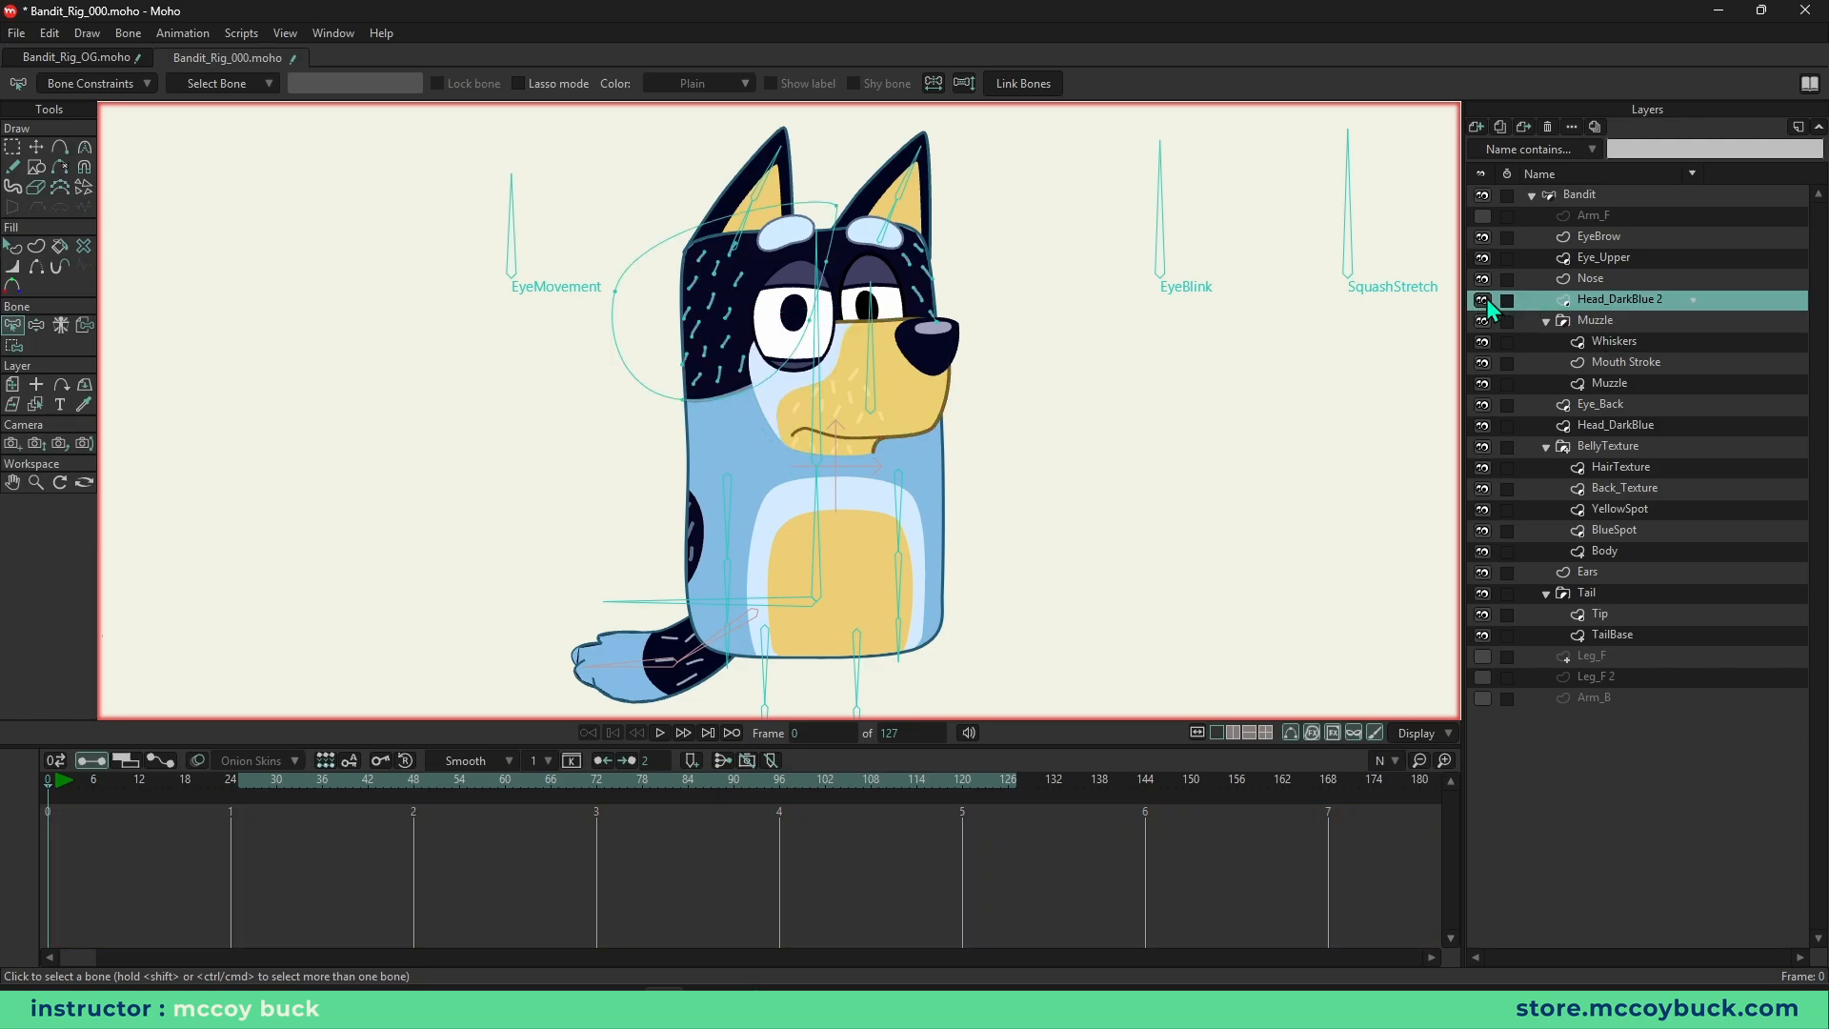
left_click(1483, 300)
scroll(834, 324, "up", 2)
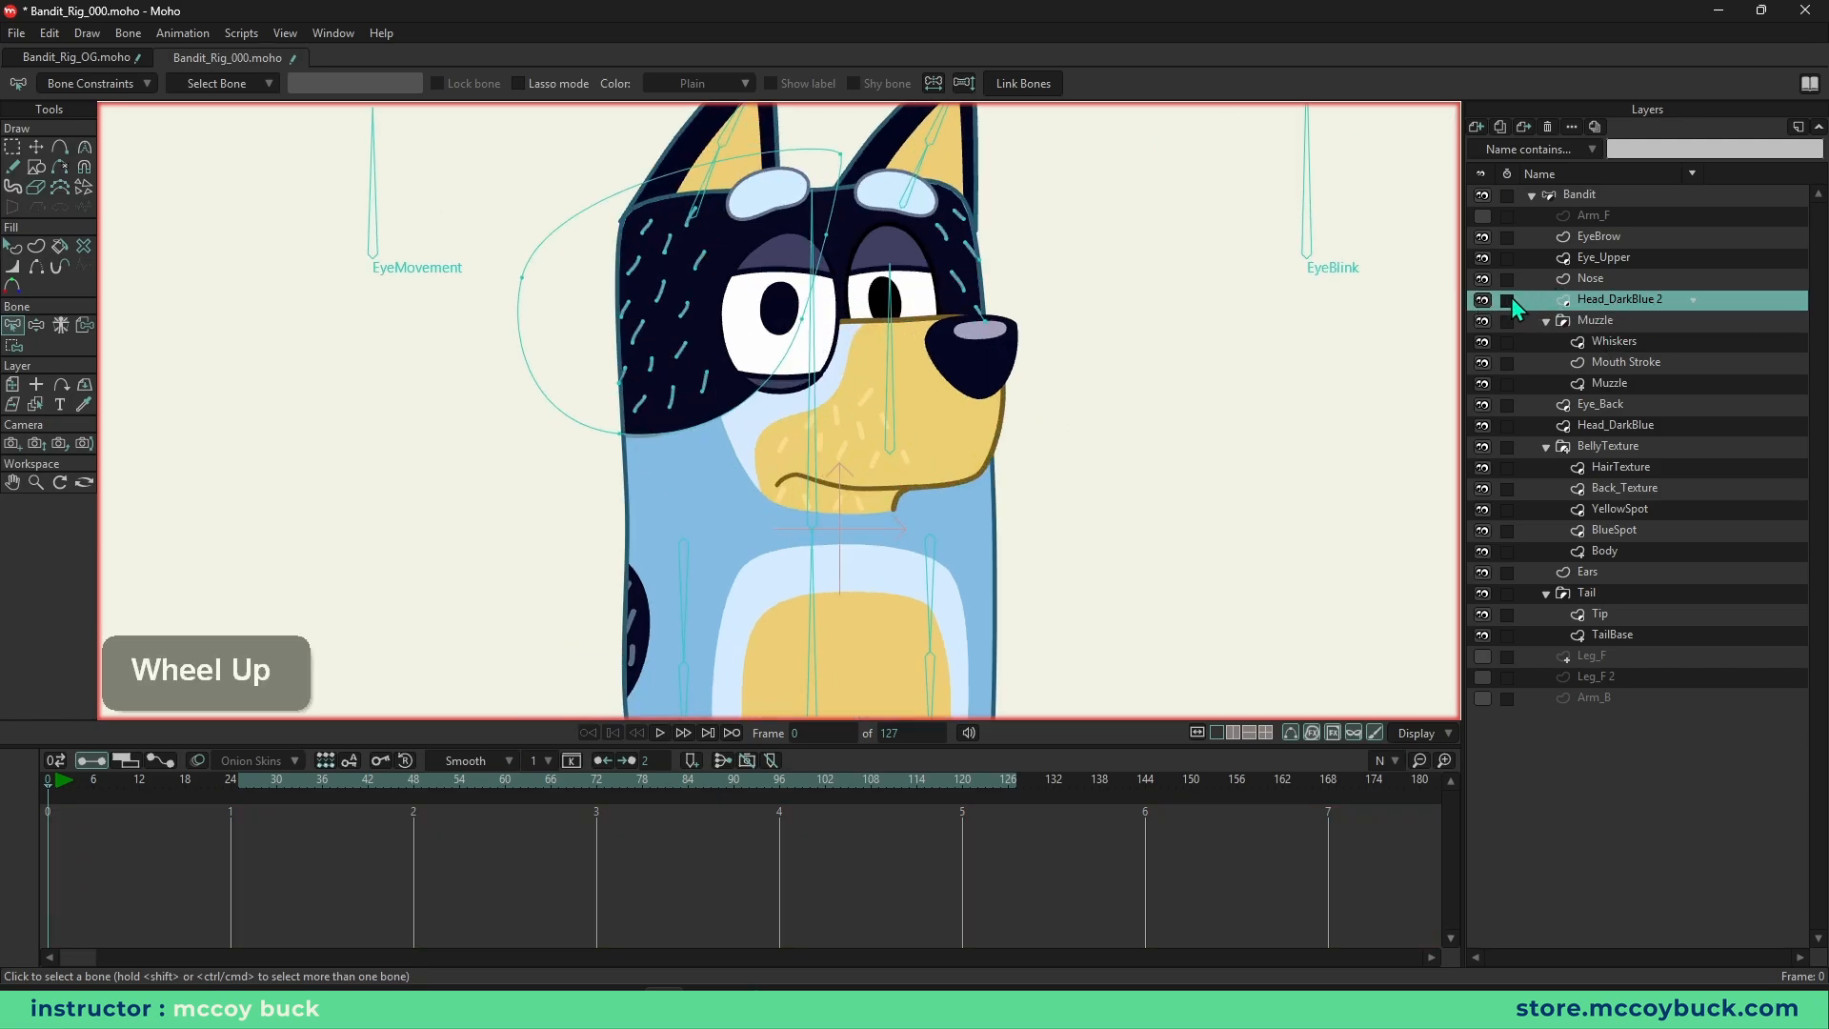
left_click(1483, 301)
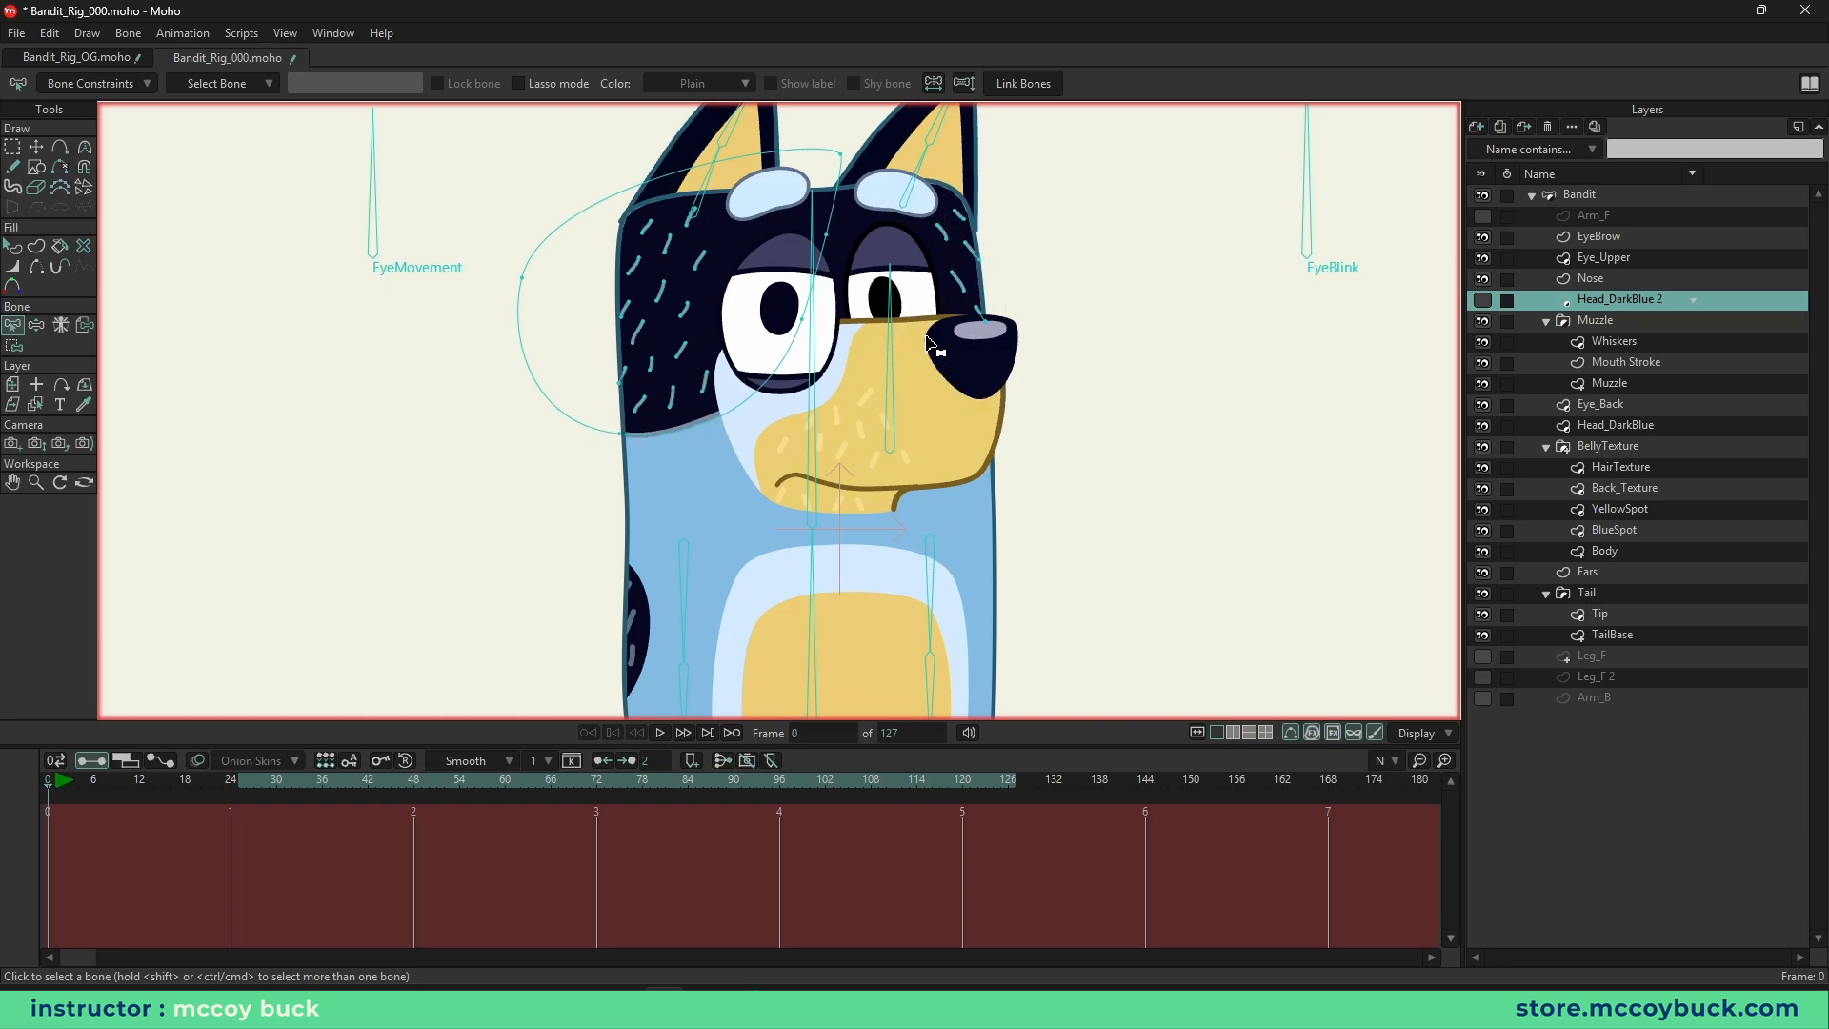
left_click(1482, 300)
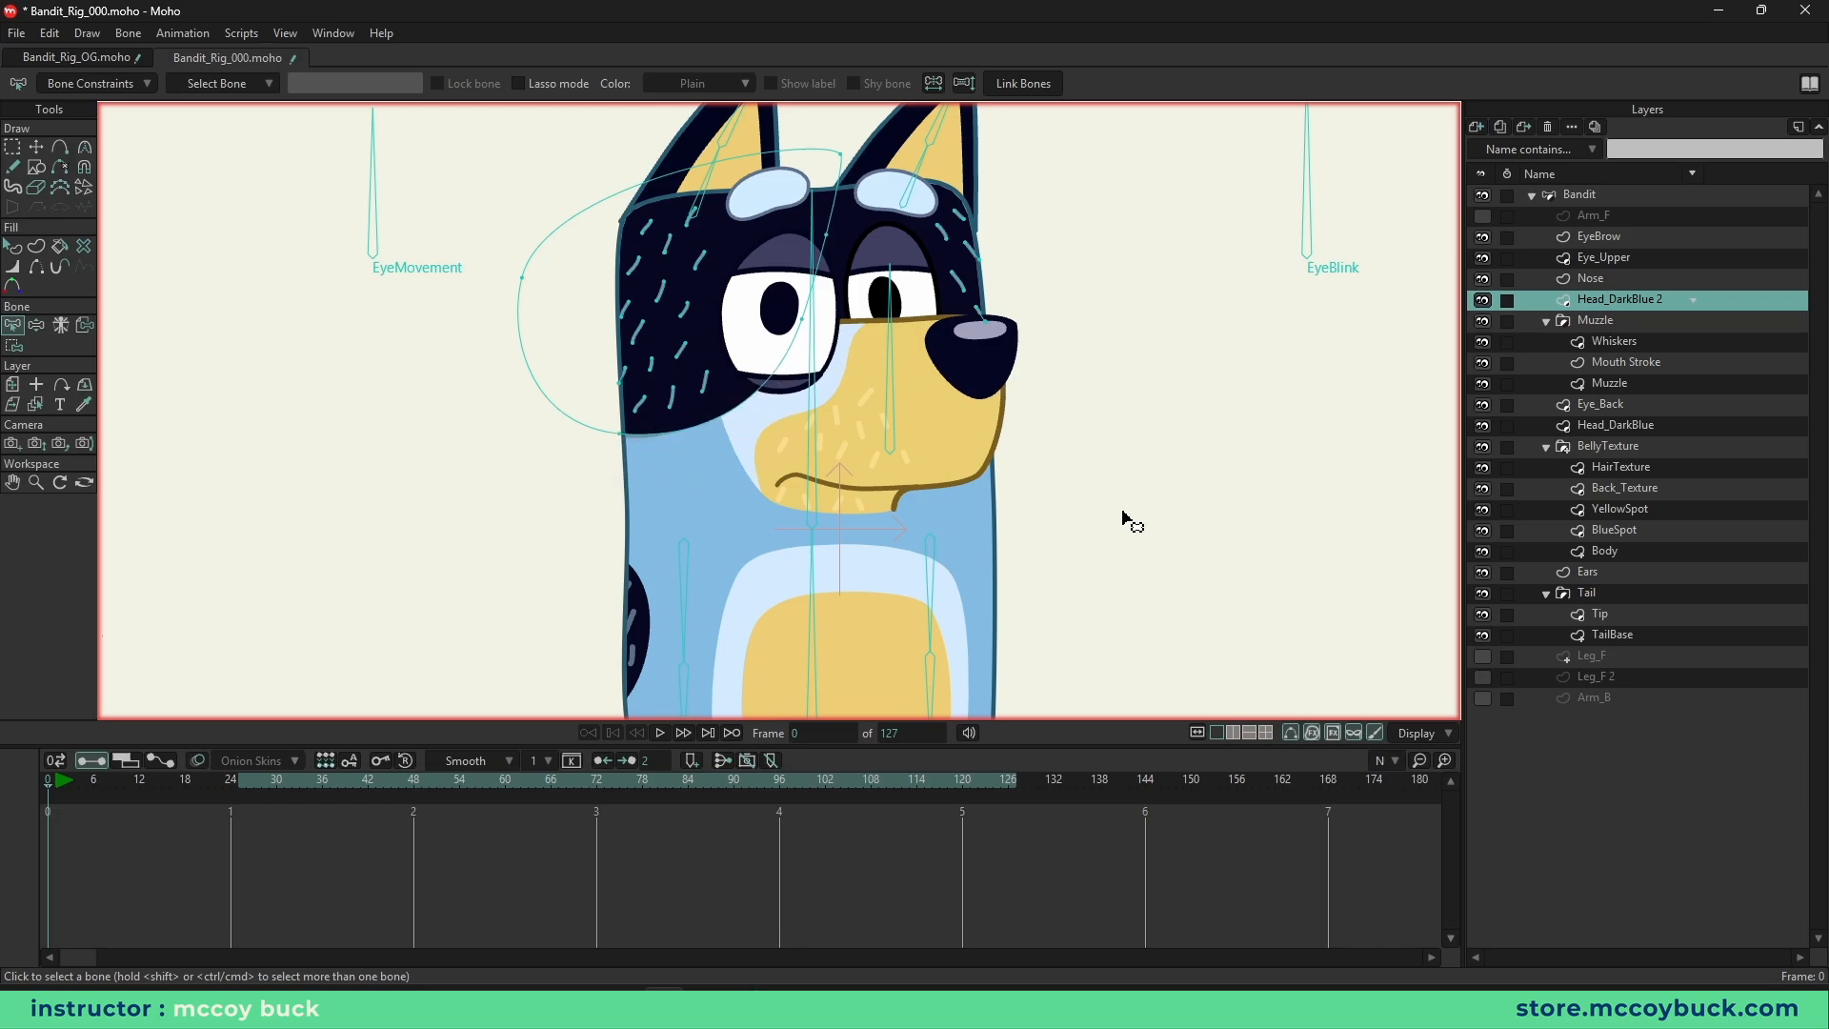
- Inspect the Nose and Eye_Upper layers, toggling Eye_Upper's visibility to check which eye parts it contains
left_click(1589, 276)
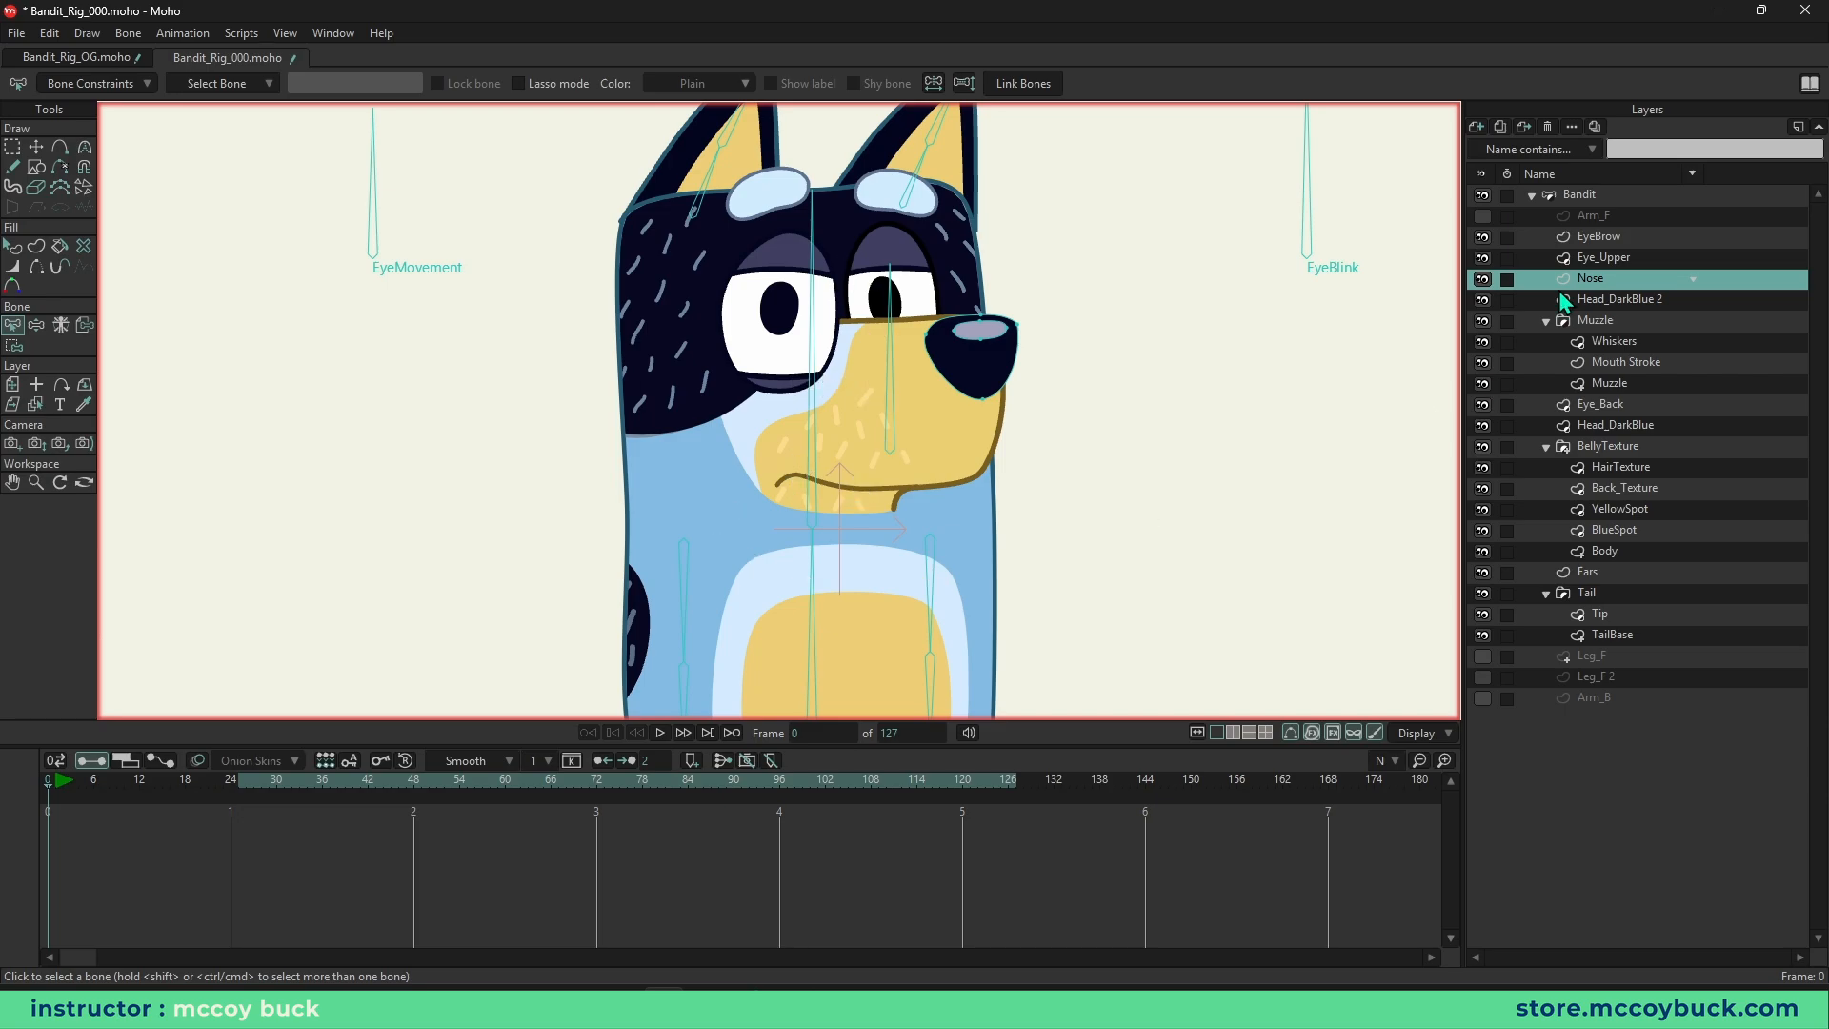
left_click(1635, 259)
scroll(718, 310, "up", 3)
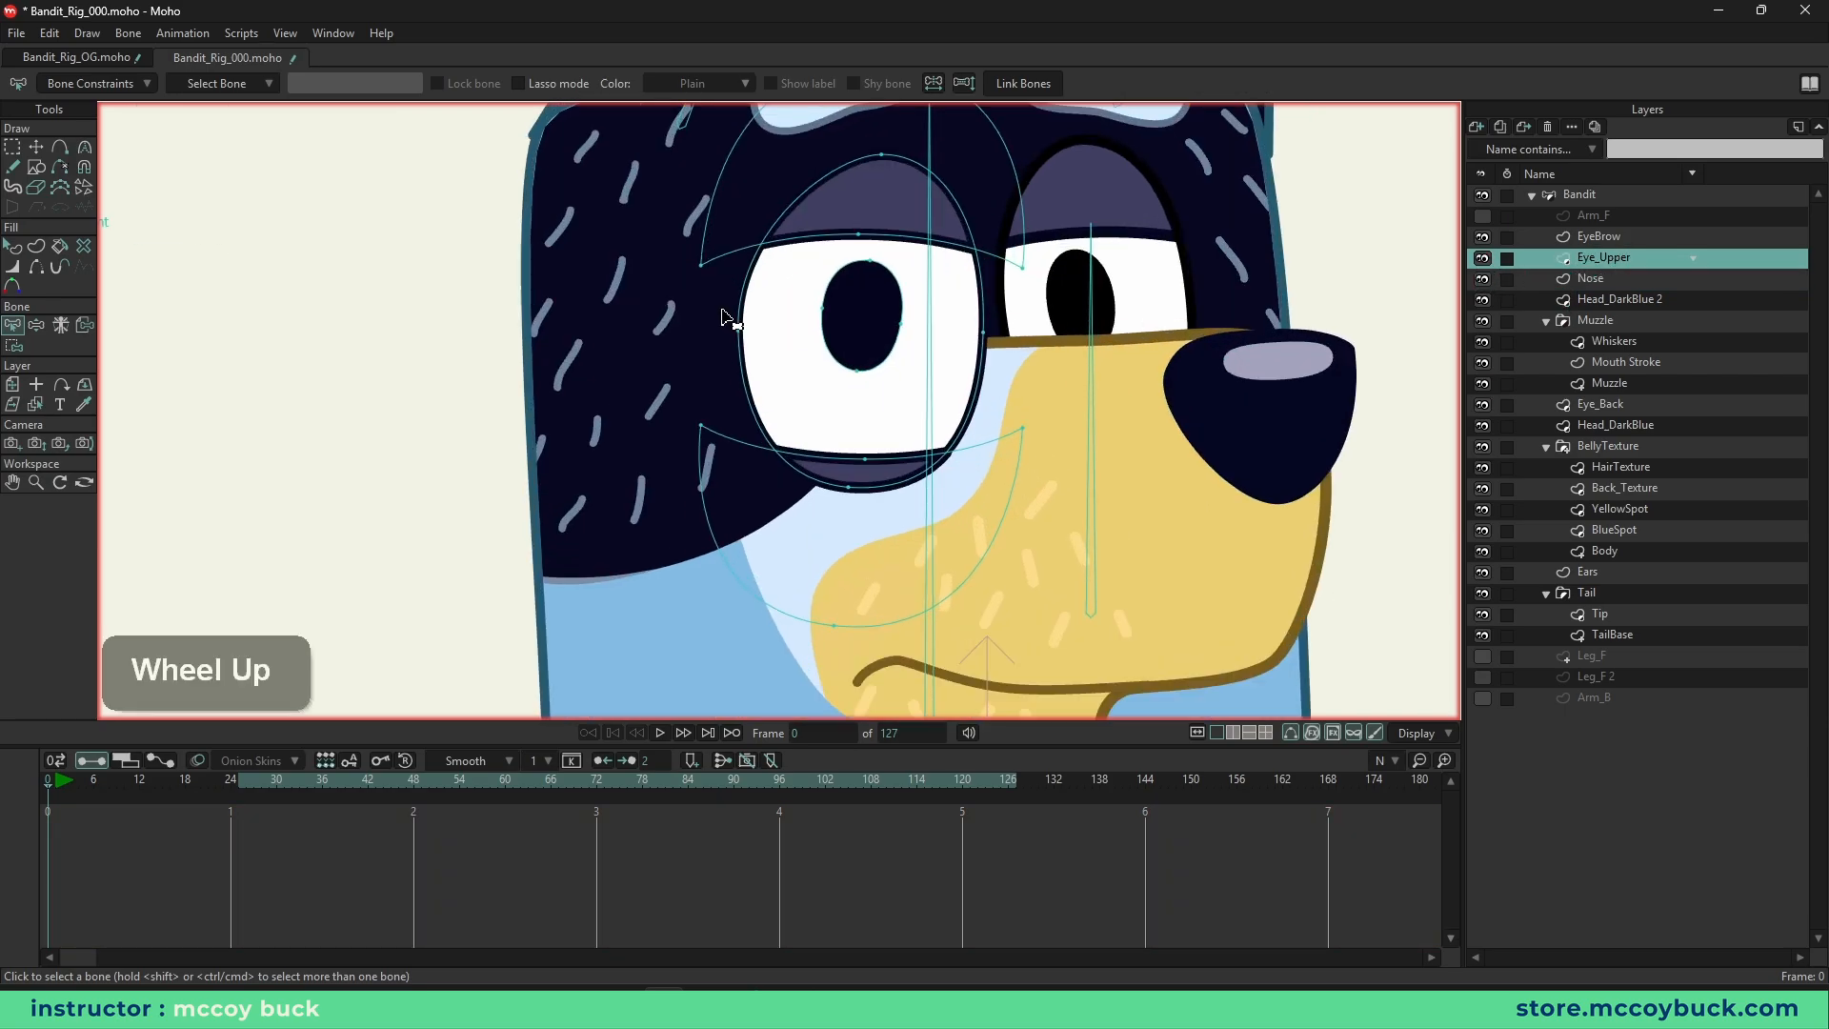
key("q")
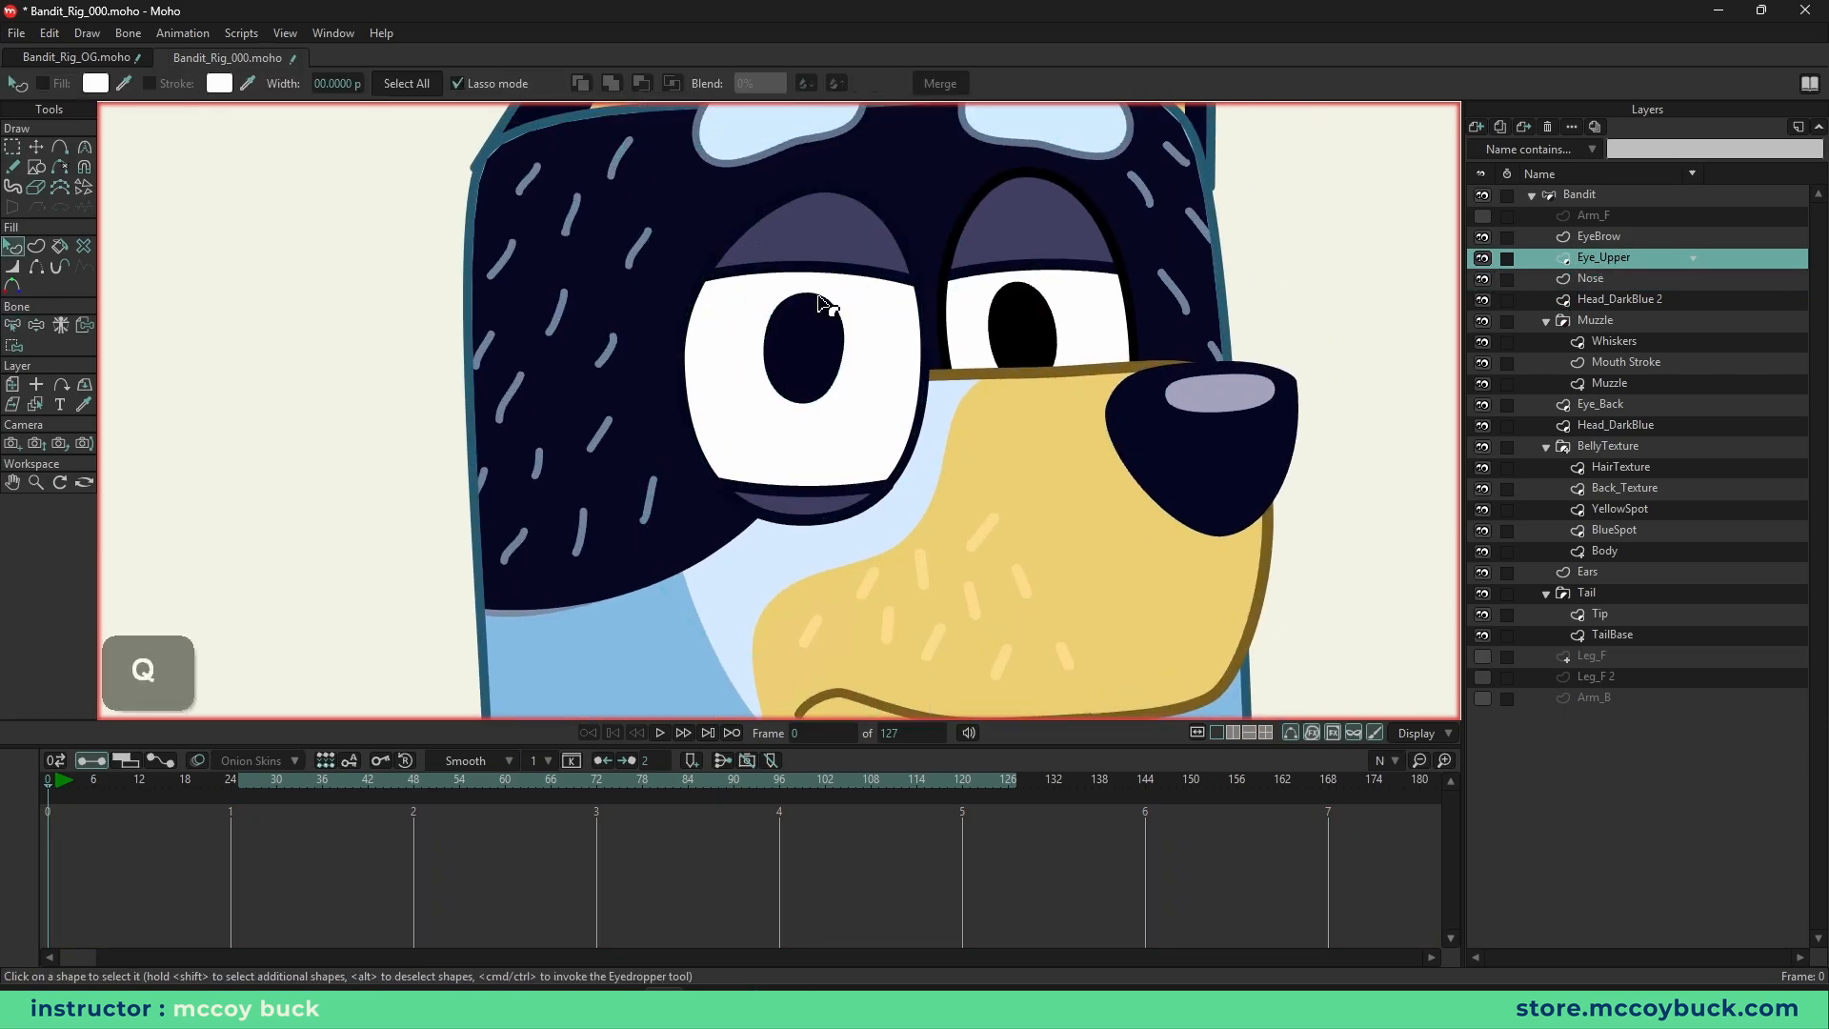
right_click(812, 347, "alt")
key("g")
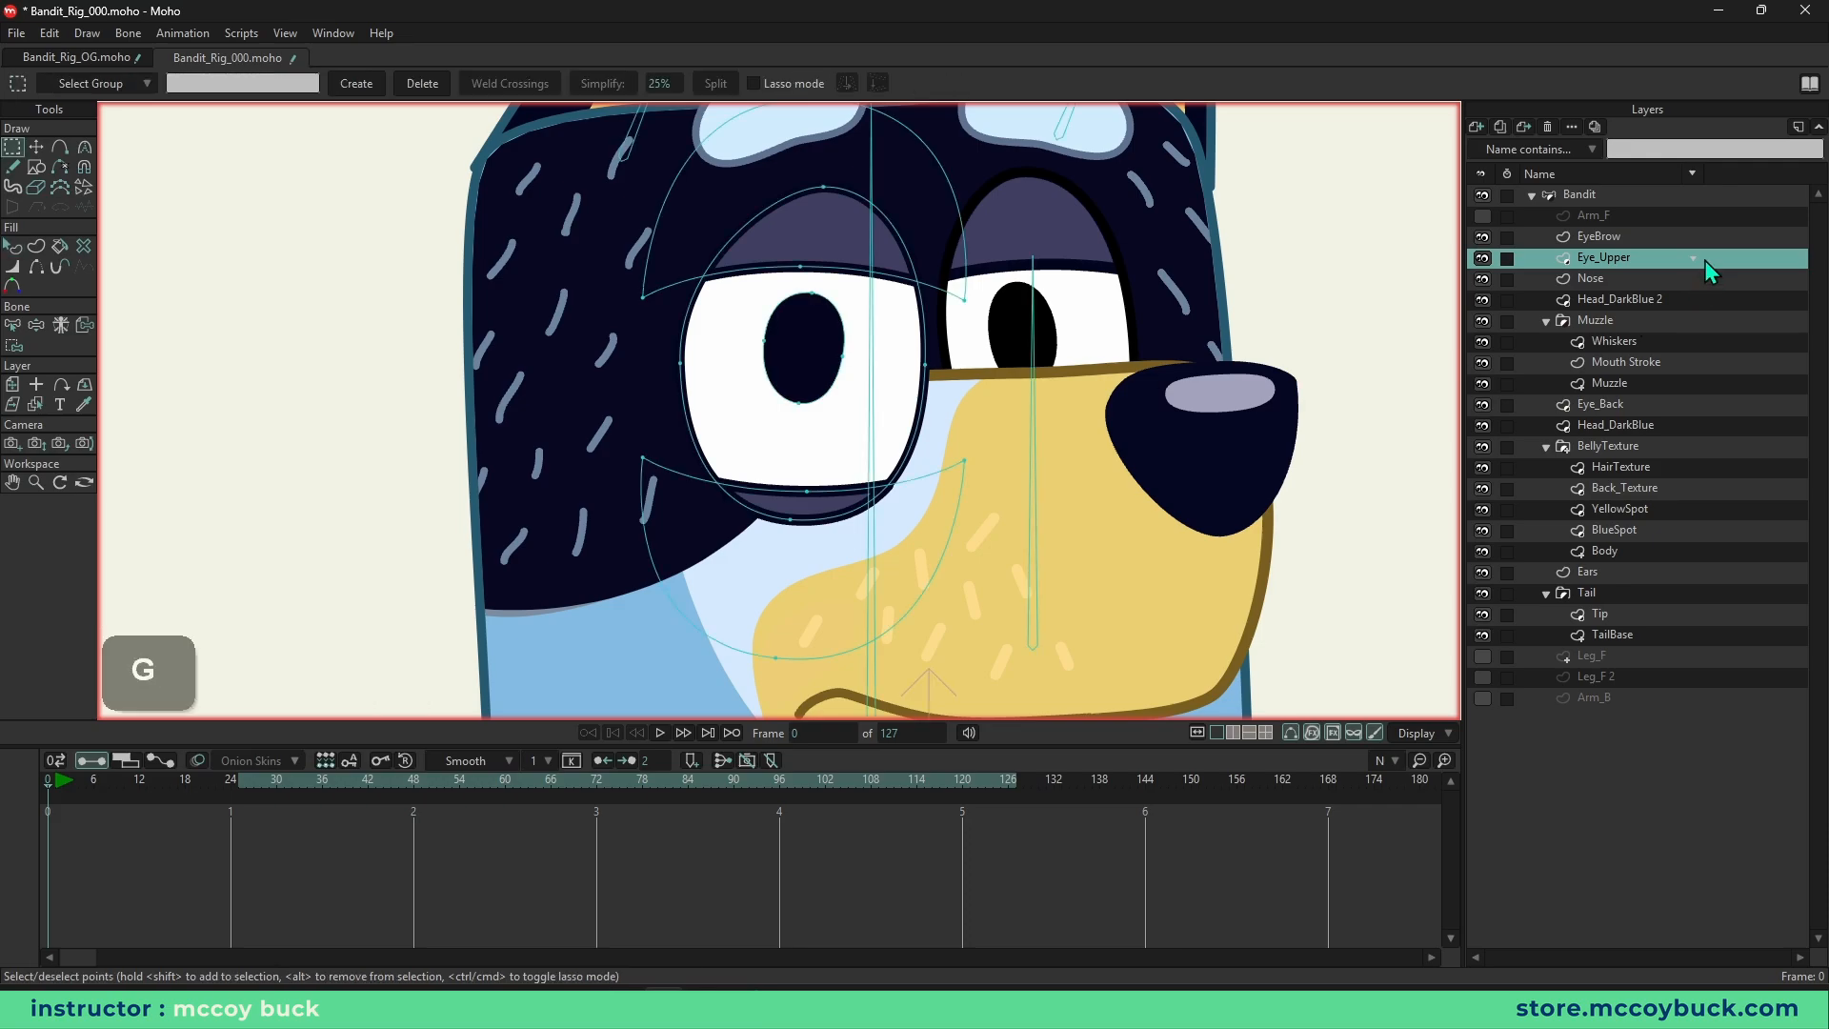
left_click(1483, 260)
left_click(1483, 261)
left_click(1483, 260)
left_click(1483, 260)
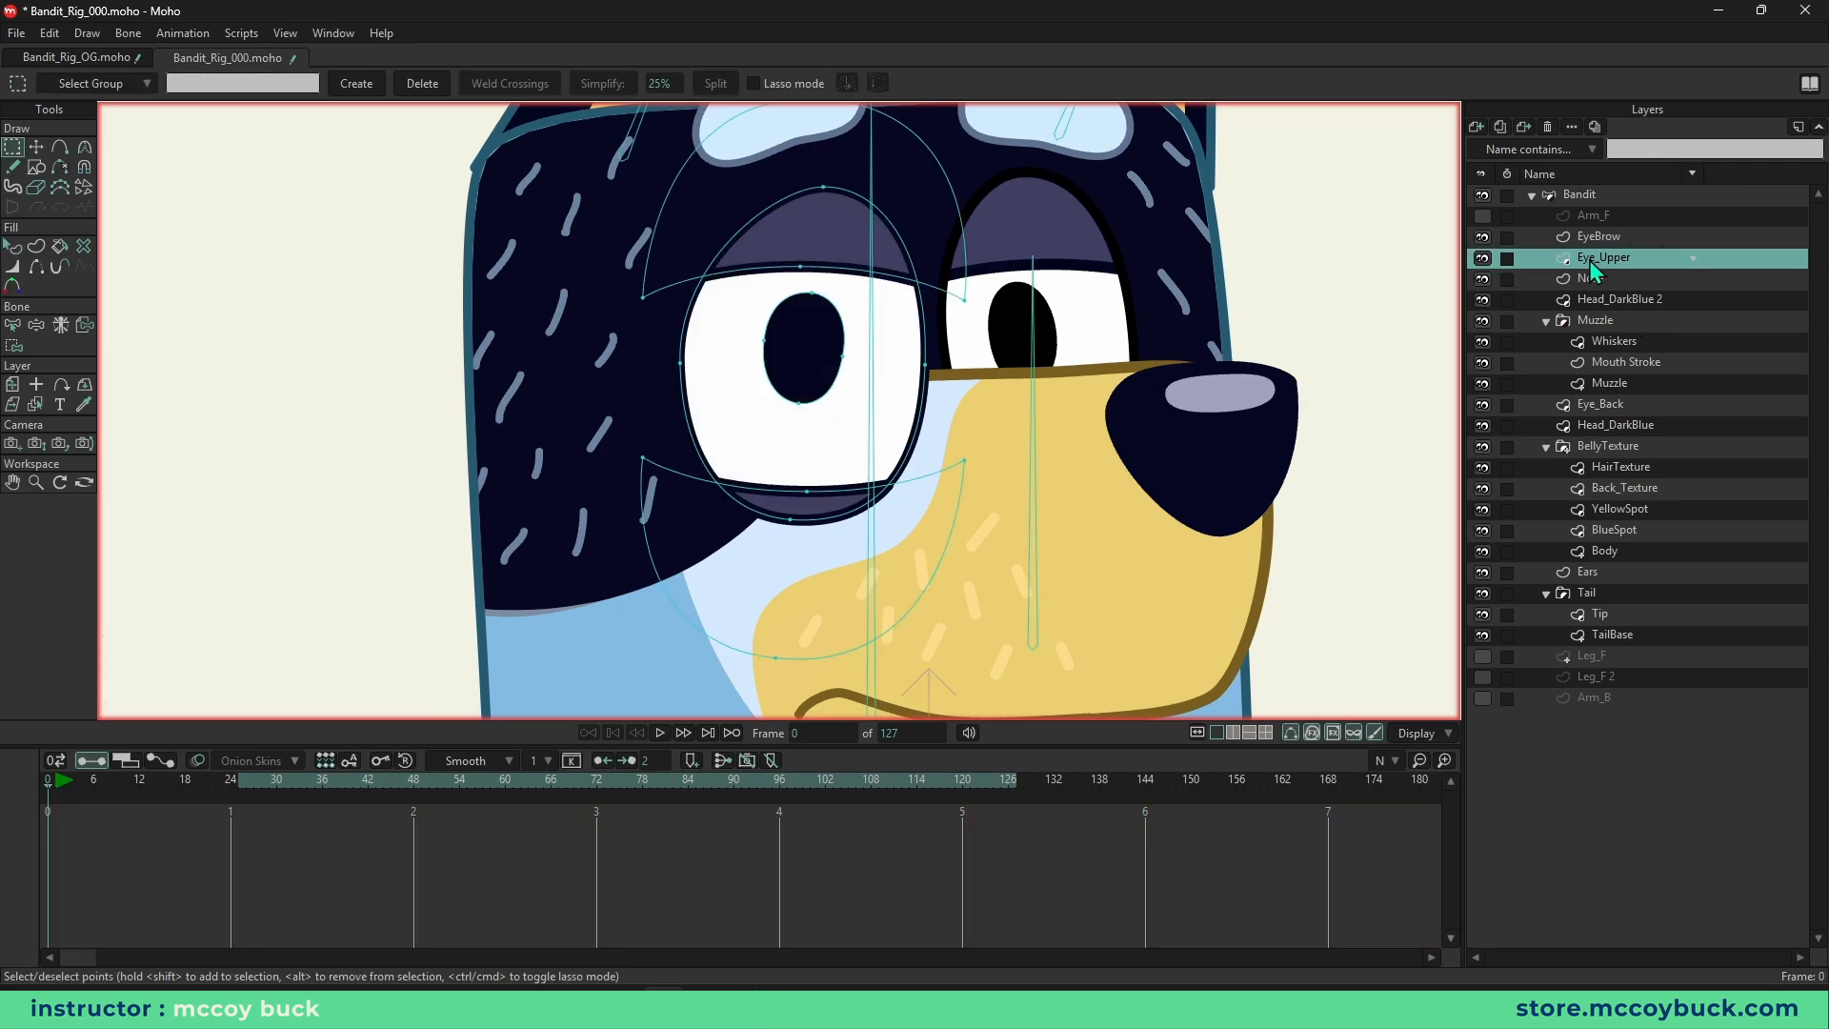
- Try moving the pupil inside the Eye_Upper layer's white eye shape, and undo the move
key("g")
left_click(809, 354)
key("t")
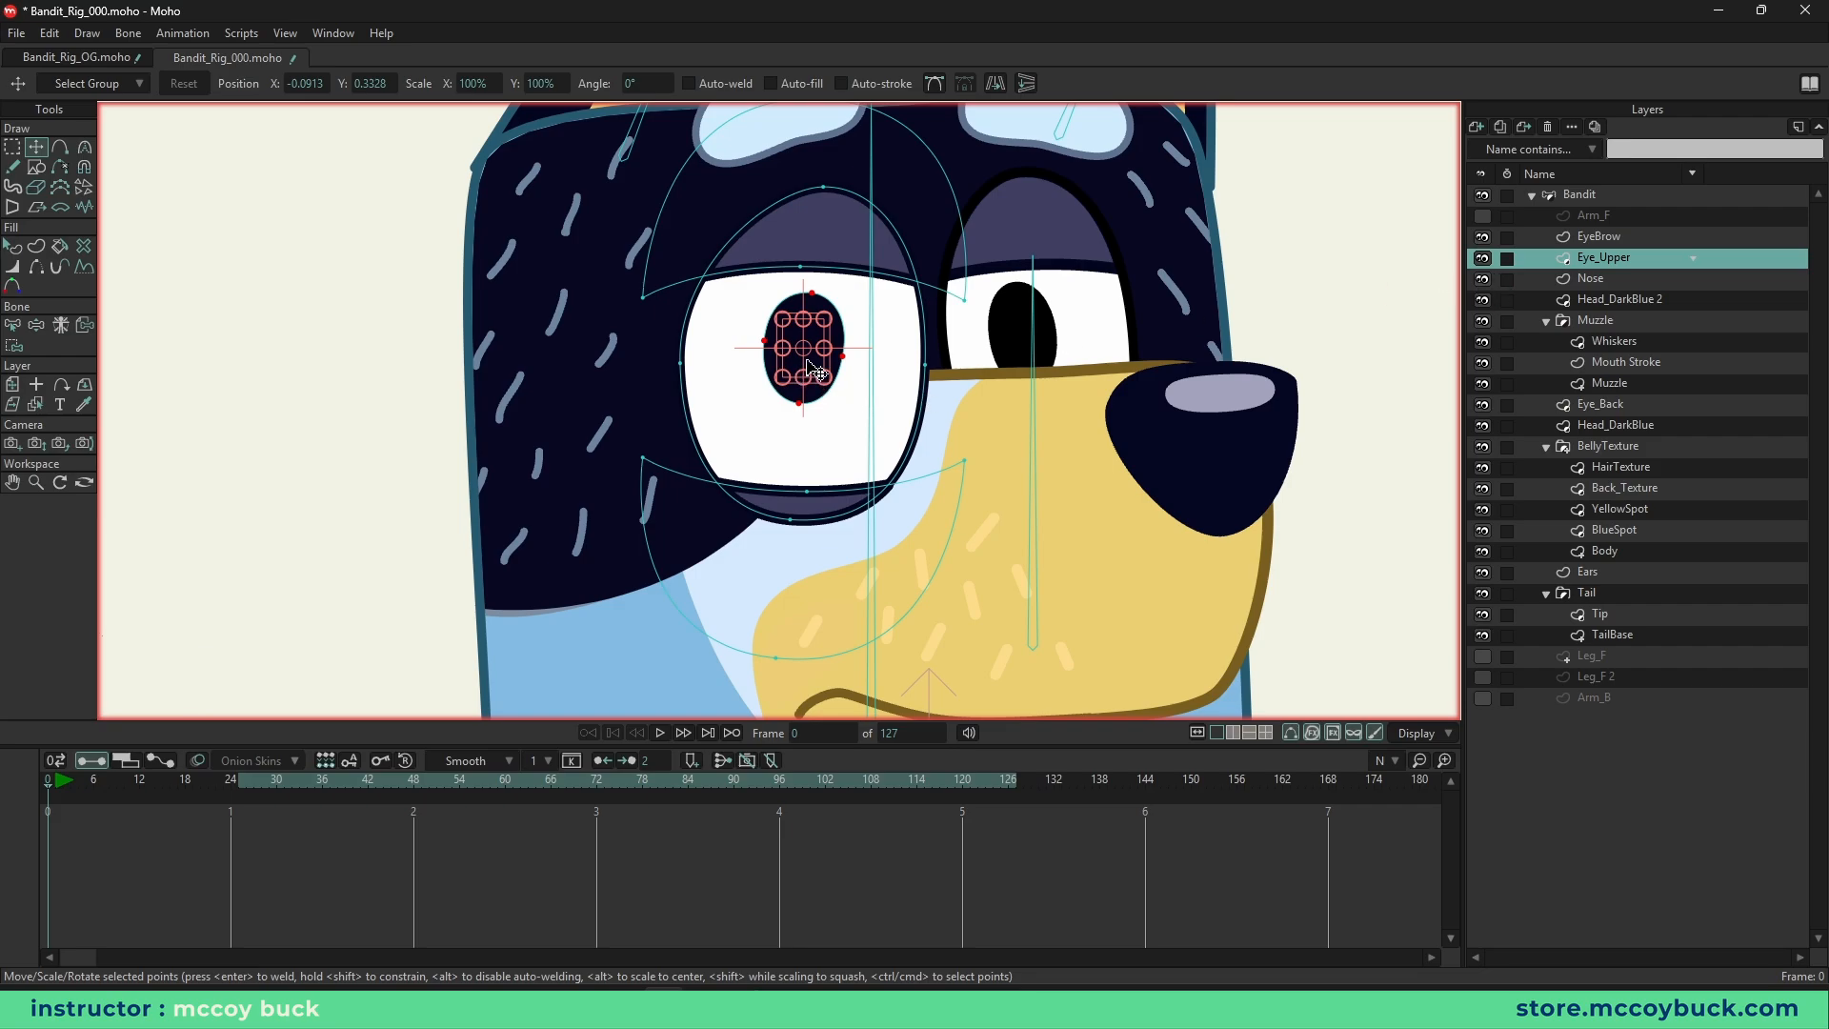
mouse_move(810, 370)
left_mouse_down()
mouse_move(919, 428)
mouse_move(943, 417)
mouse_move(572, 429)
mouse_move(947, 415)
mouse_move(753, 352)
mouse_move(826, 385)
left_mouse_up()
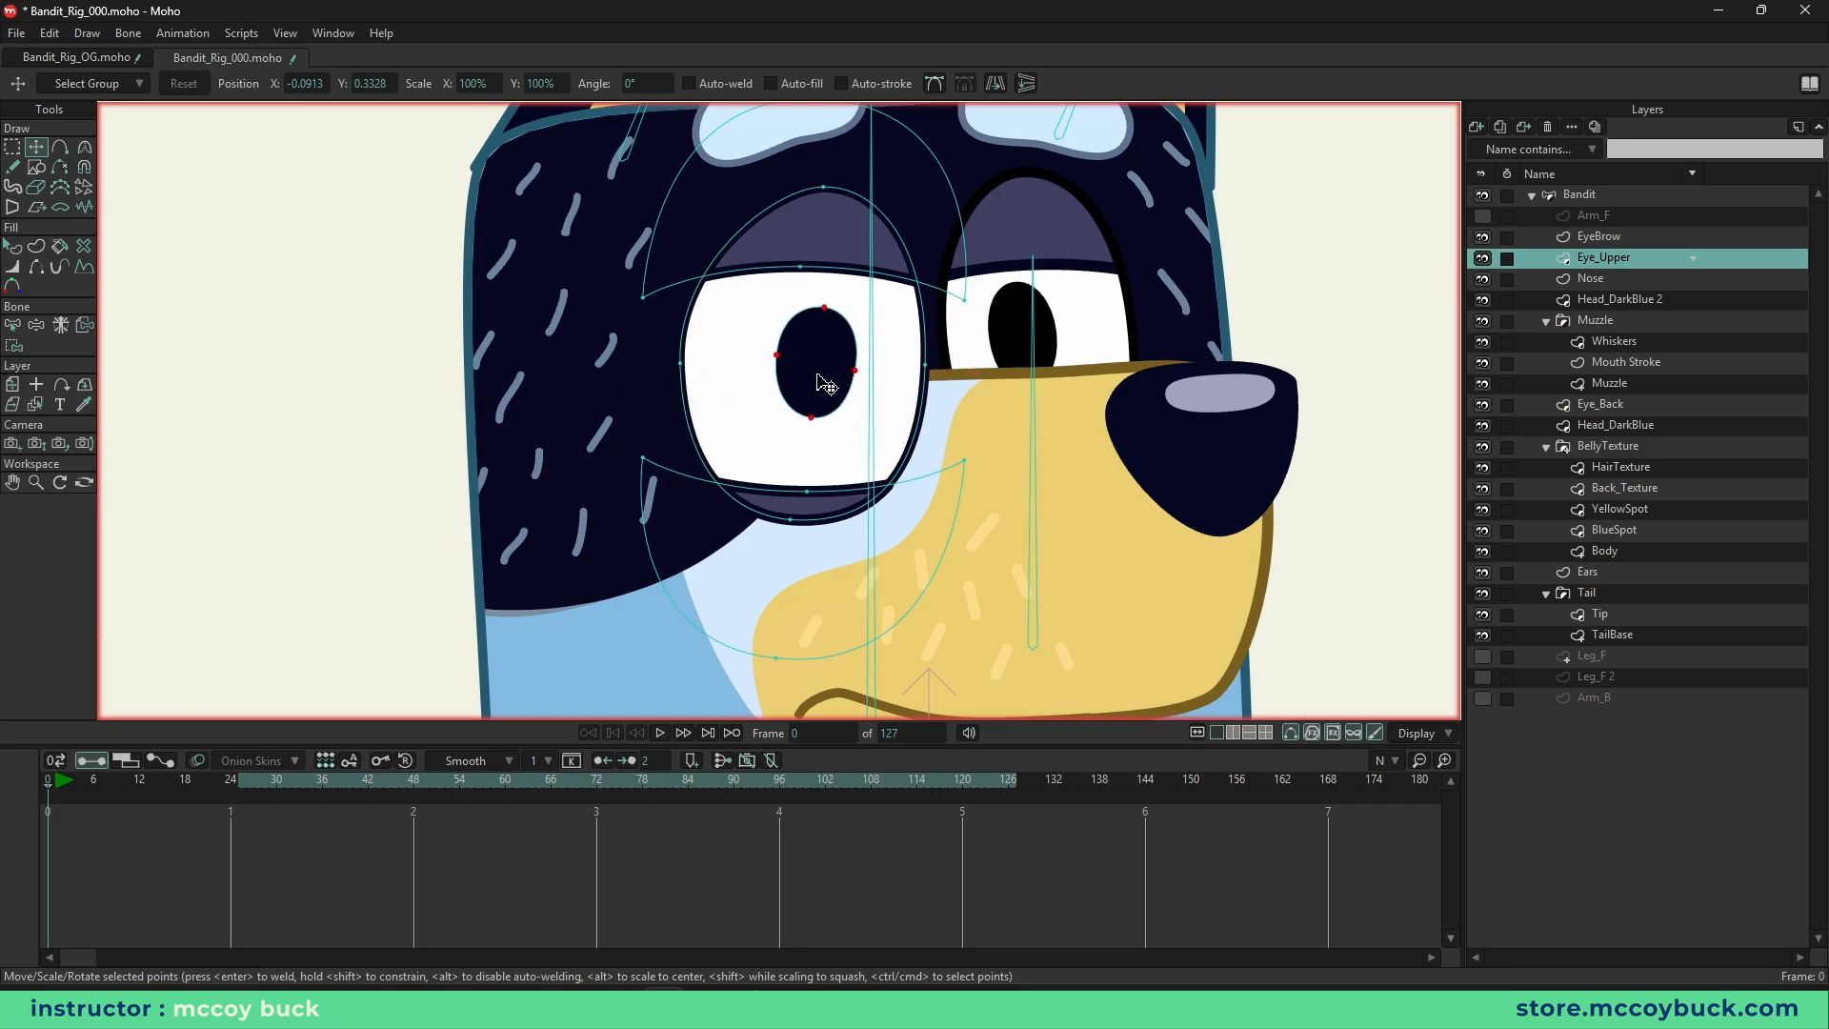
key("ctrl+z")
key("q")
scroll(991, 415, "down", 1)
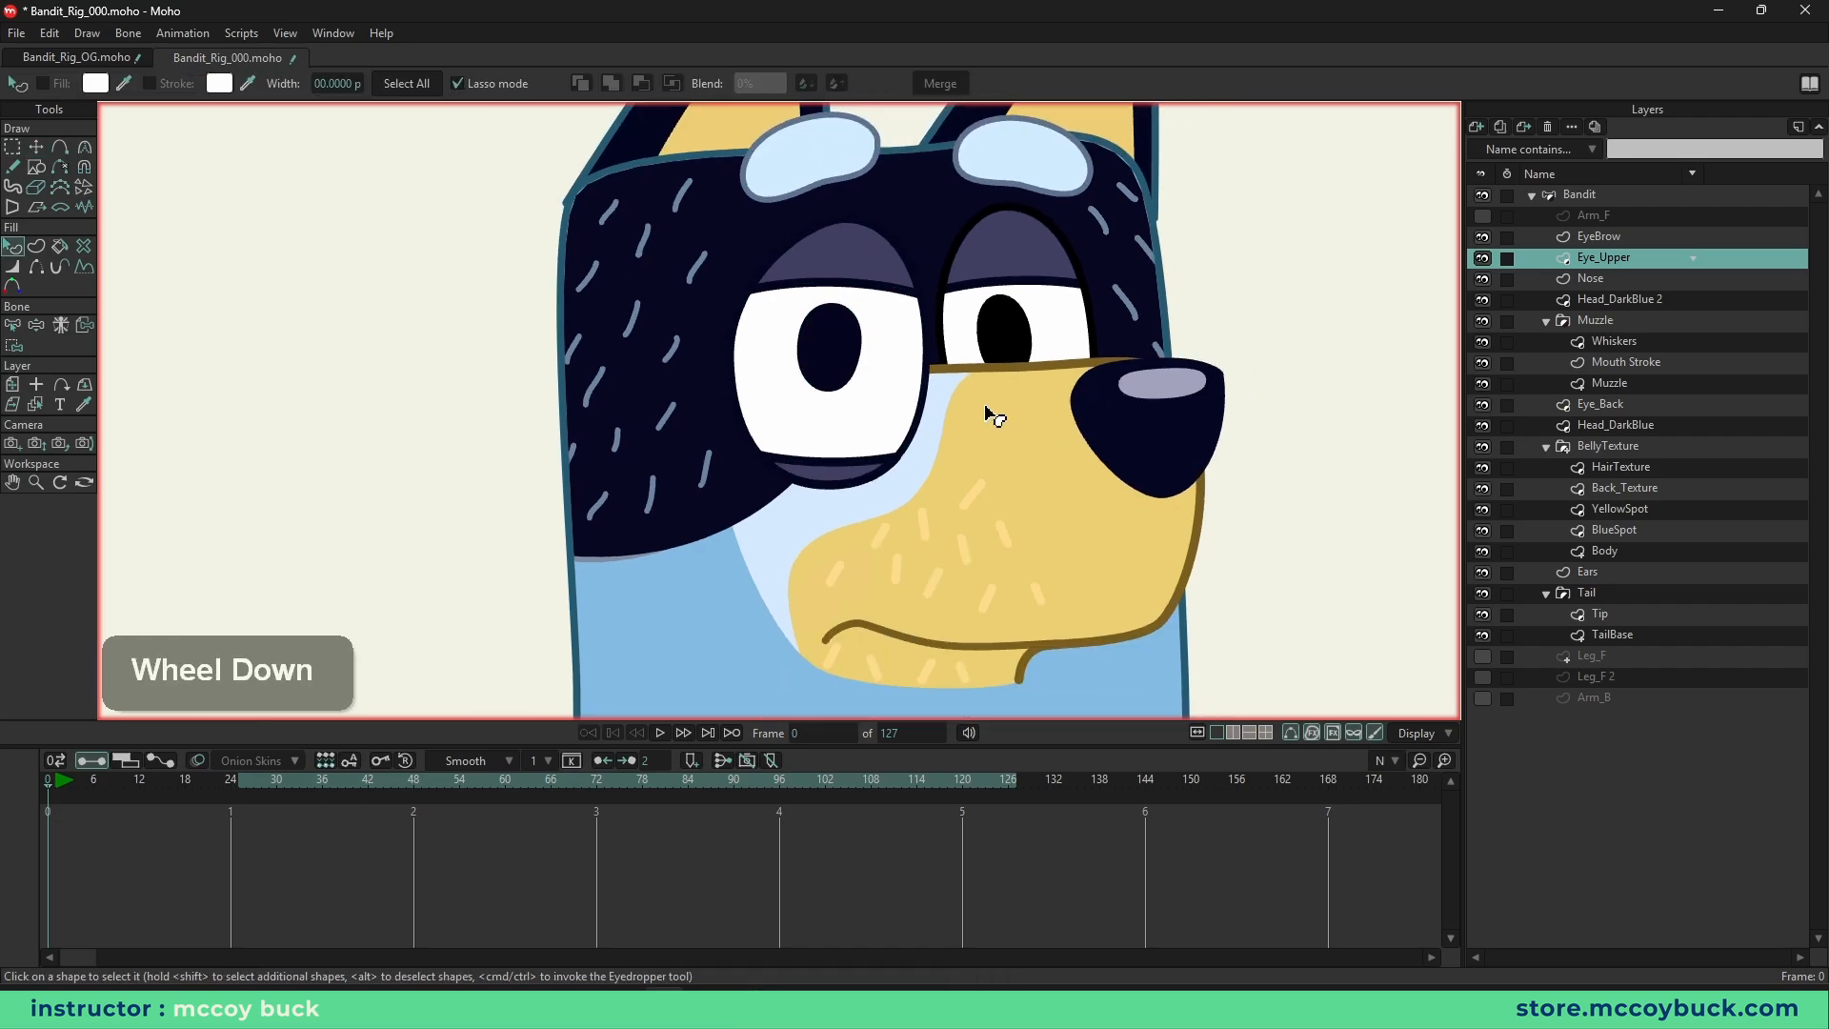
- Bind the EyeBrow layer to the vertical bone in the muzzle with Bind Layer, and activate the Eye_Upper layer
scroll(772, 396, "down", 2)
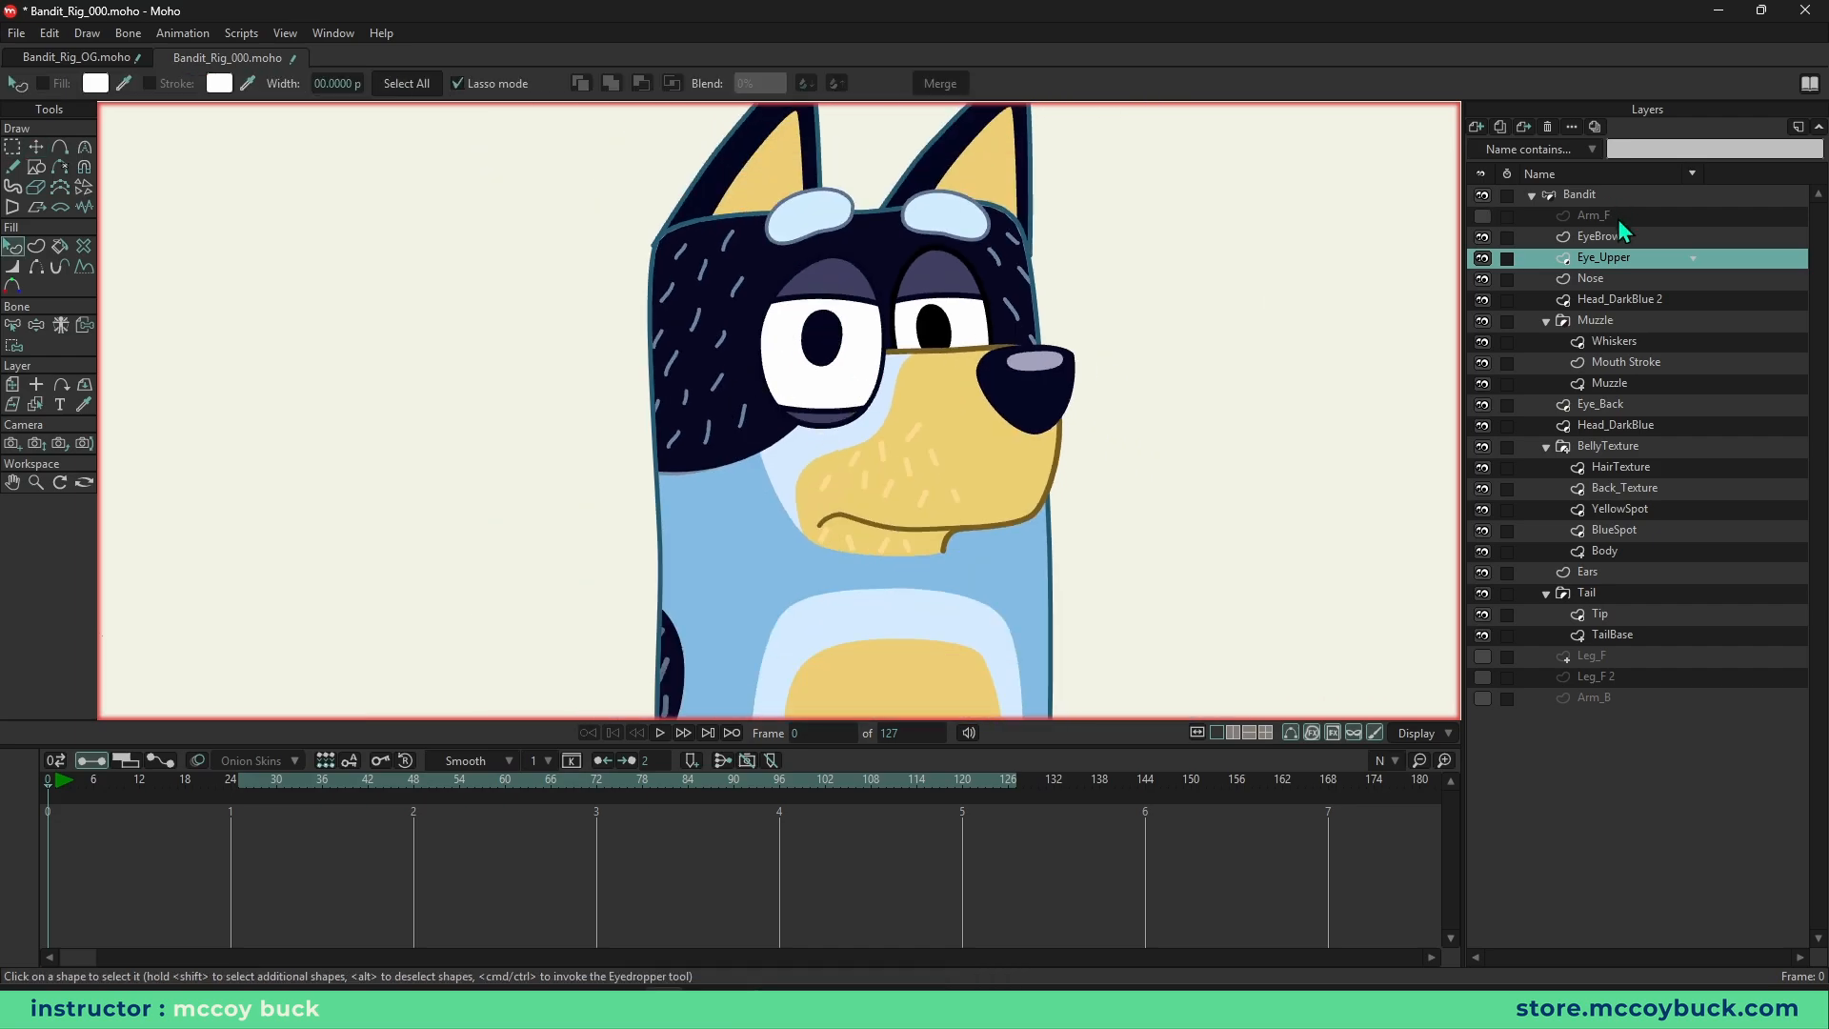
left_click(1600, 238)
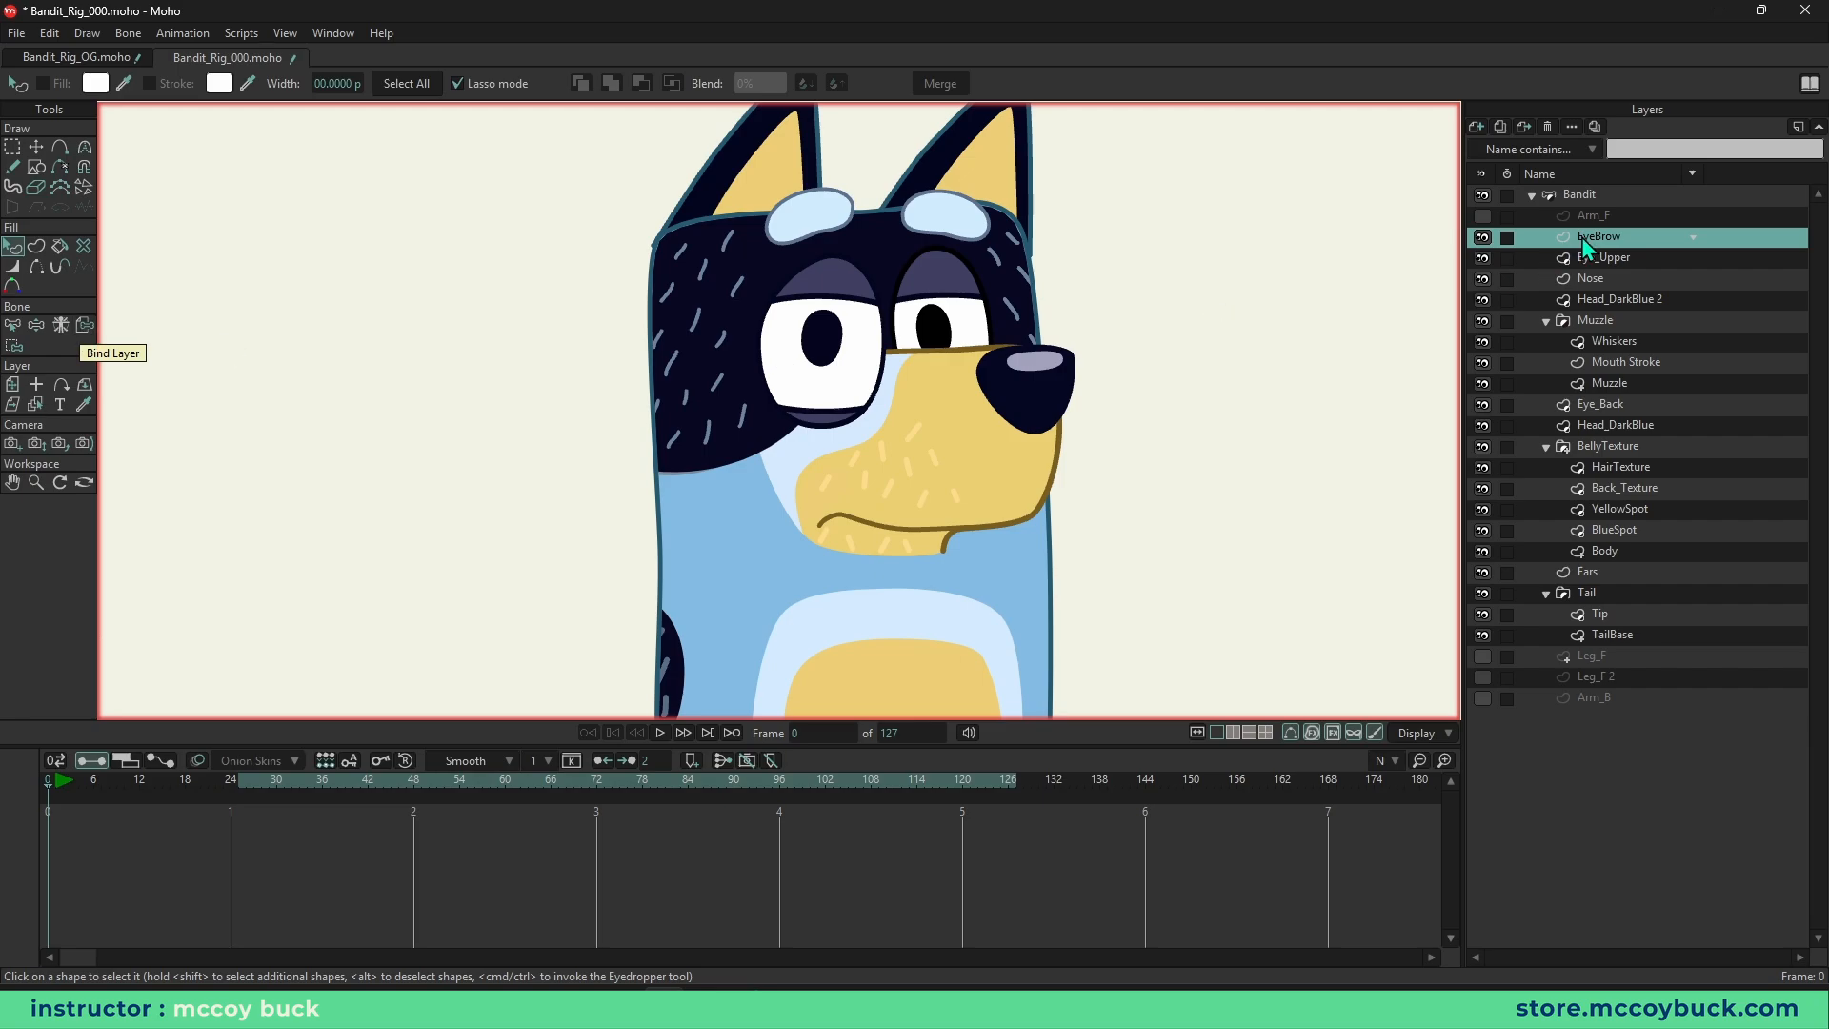
left_click(84, 325)
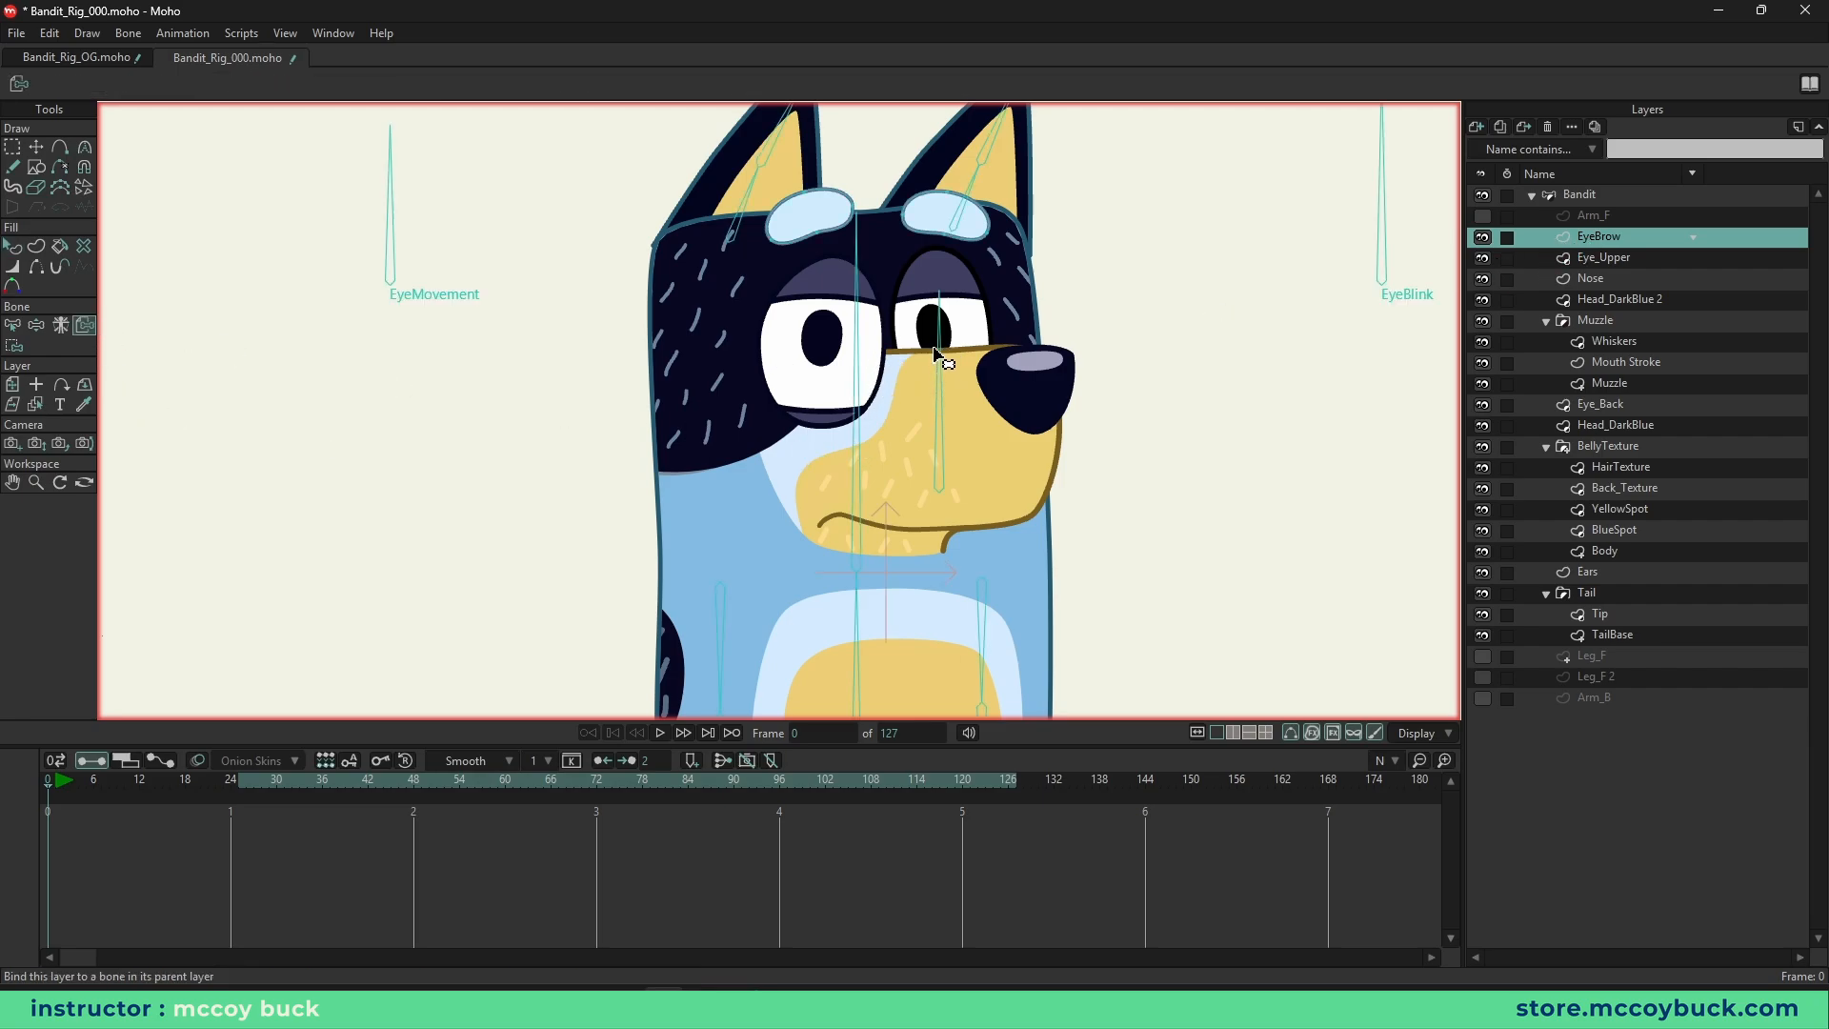
left_click(950, 393)
left_click(1603, 257)
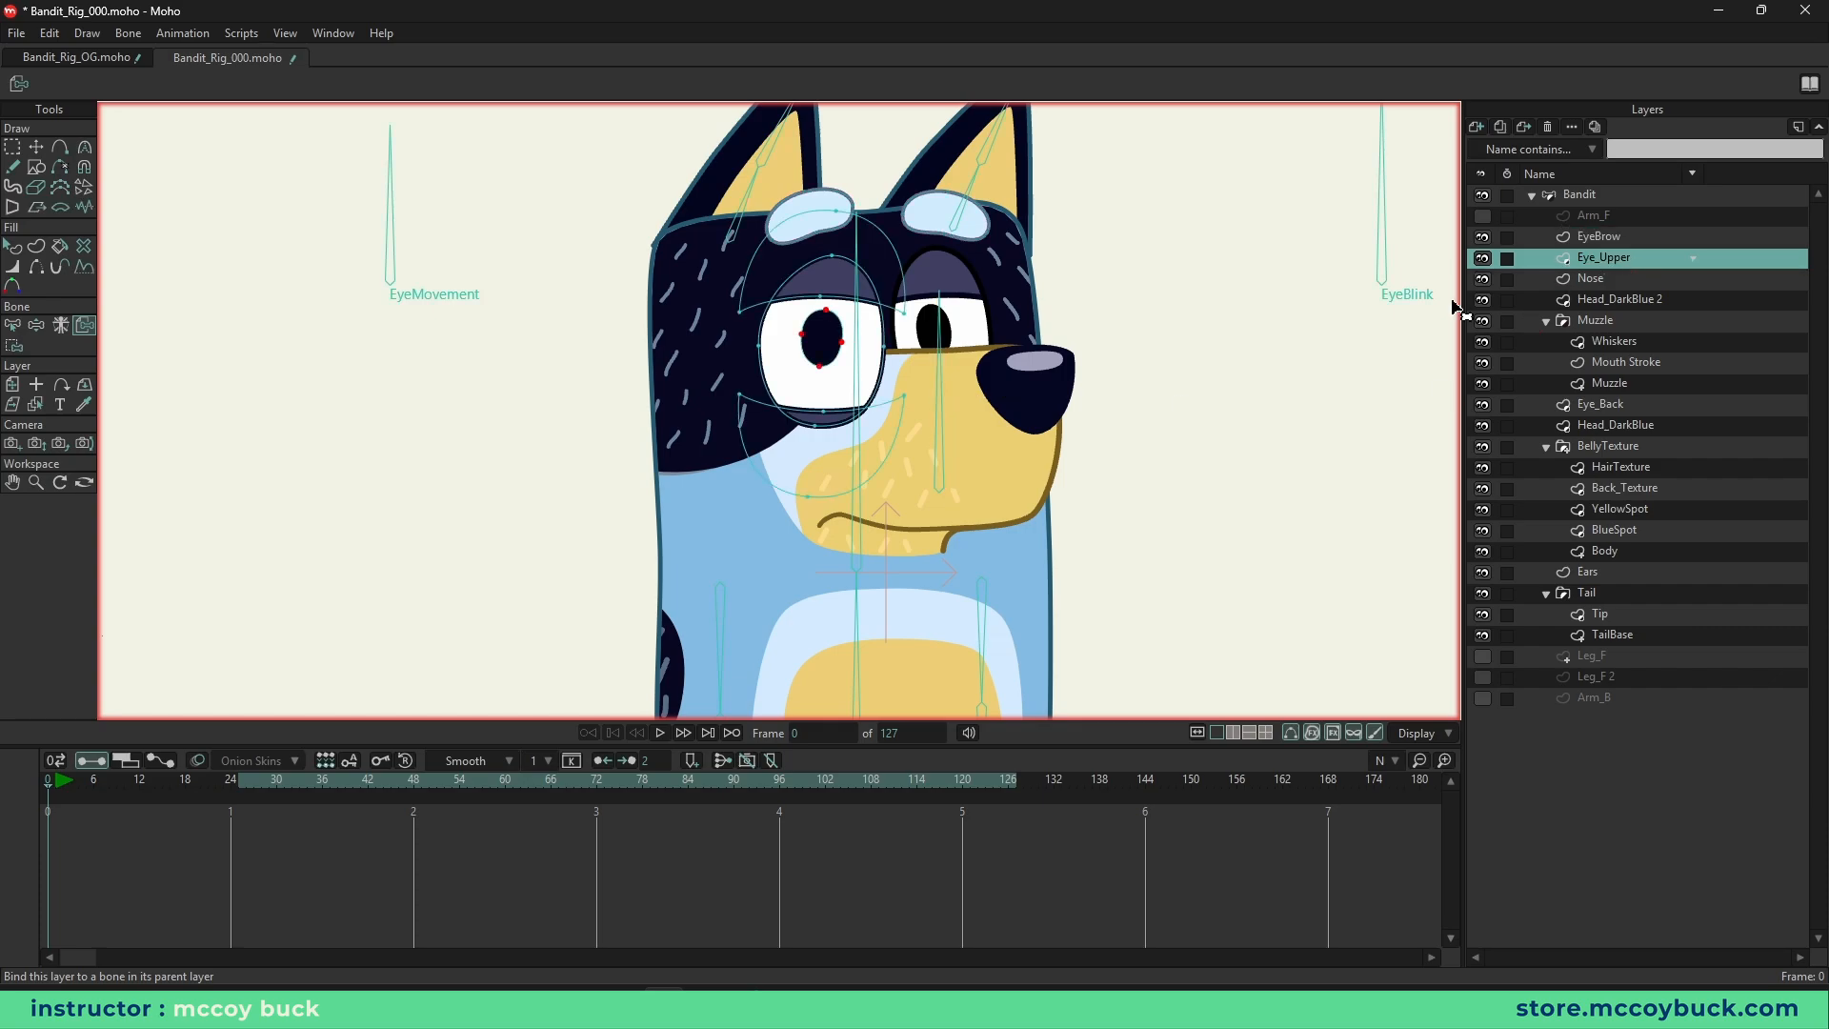
- Bind the Eye_Upper, Nose and Head_DarkBlue 2 layers to the vertical bone in the muzzle with Bind Layer
left_click(934, 407)
left_click(1609, 278)
left_click(937, 420)
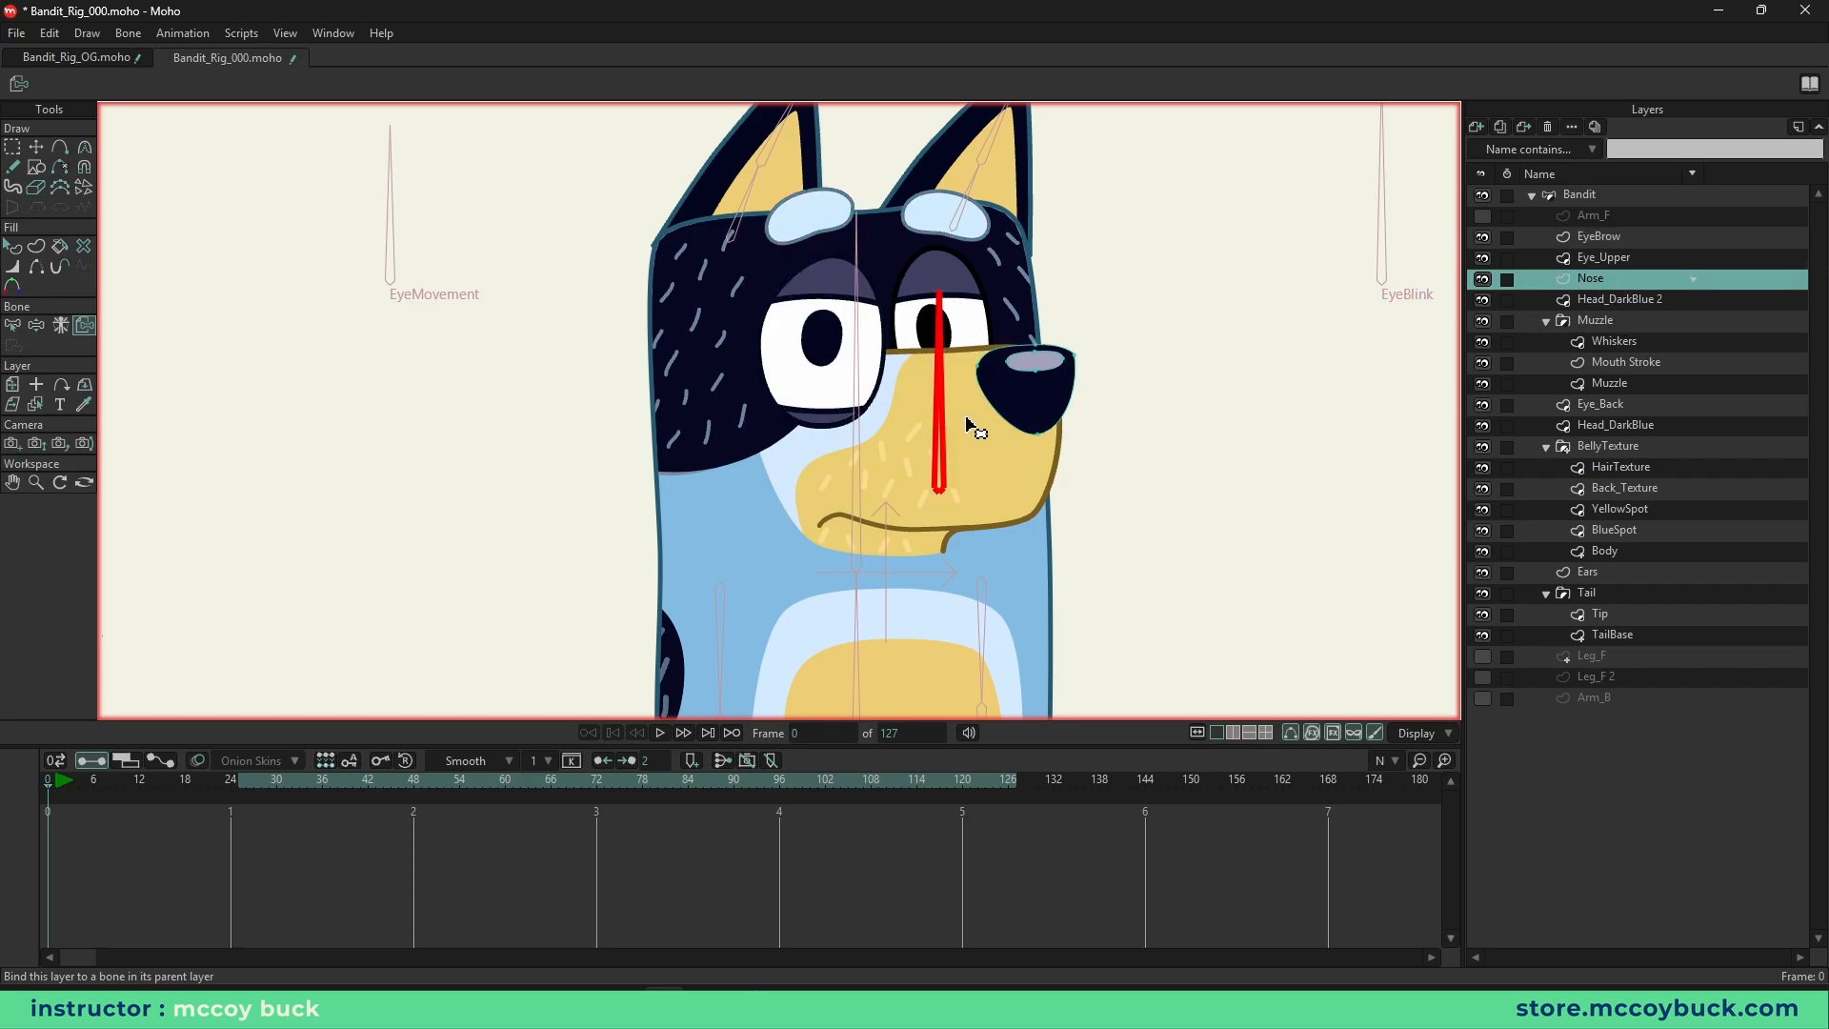
left_click(1586, 301)
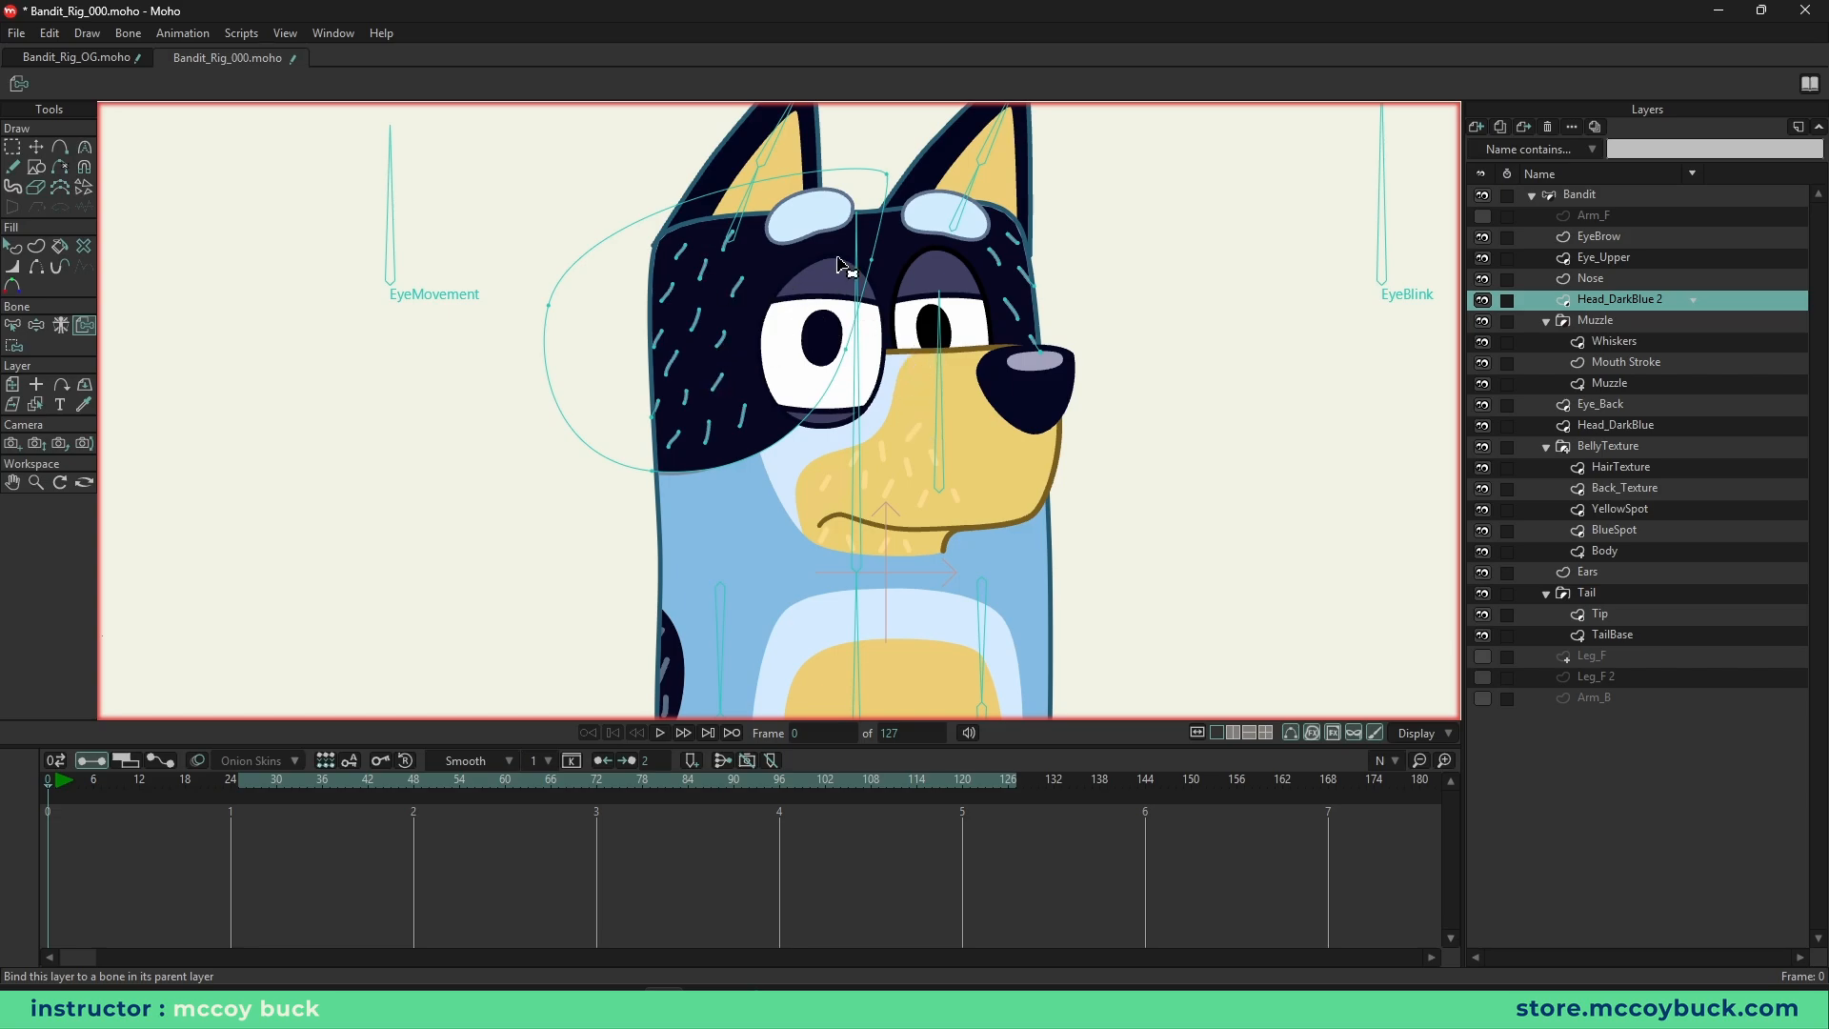
left_click(942, 469)
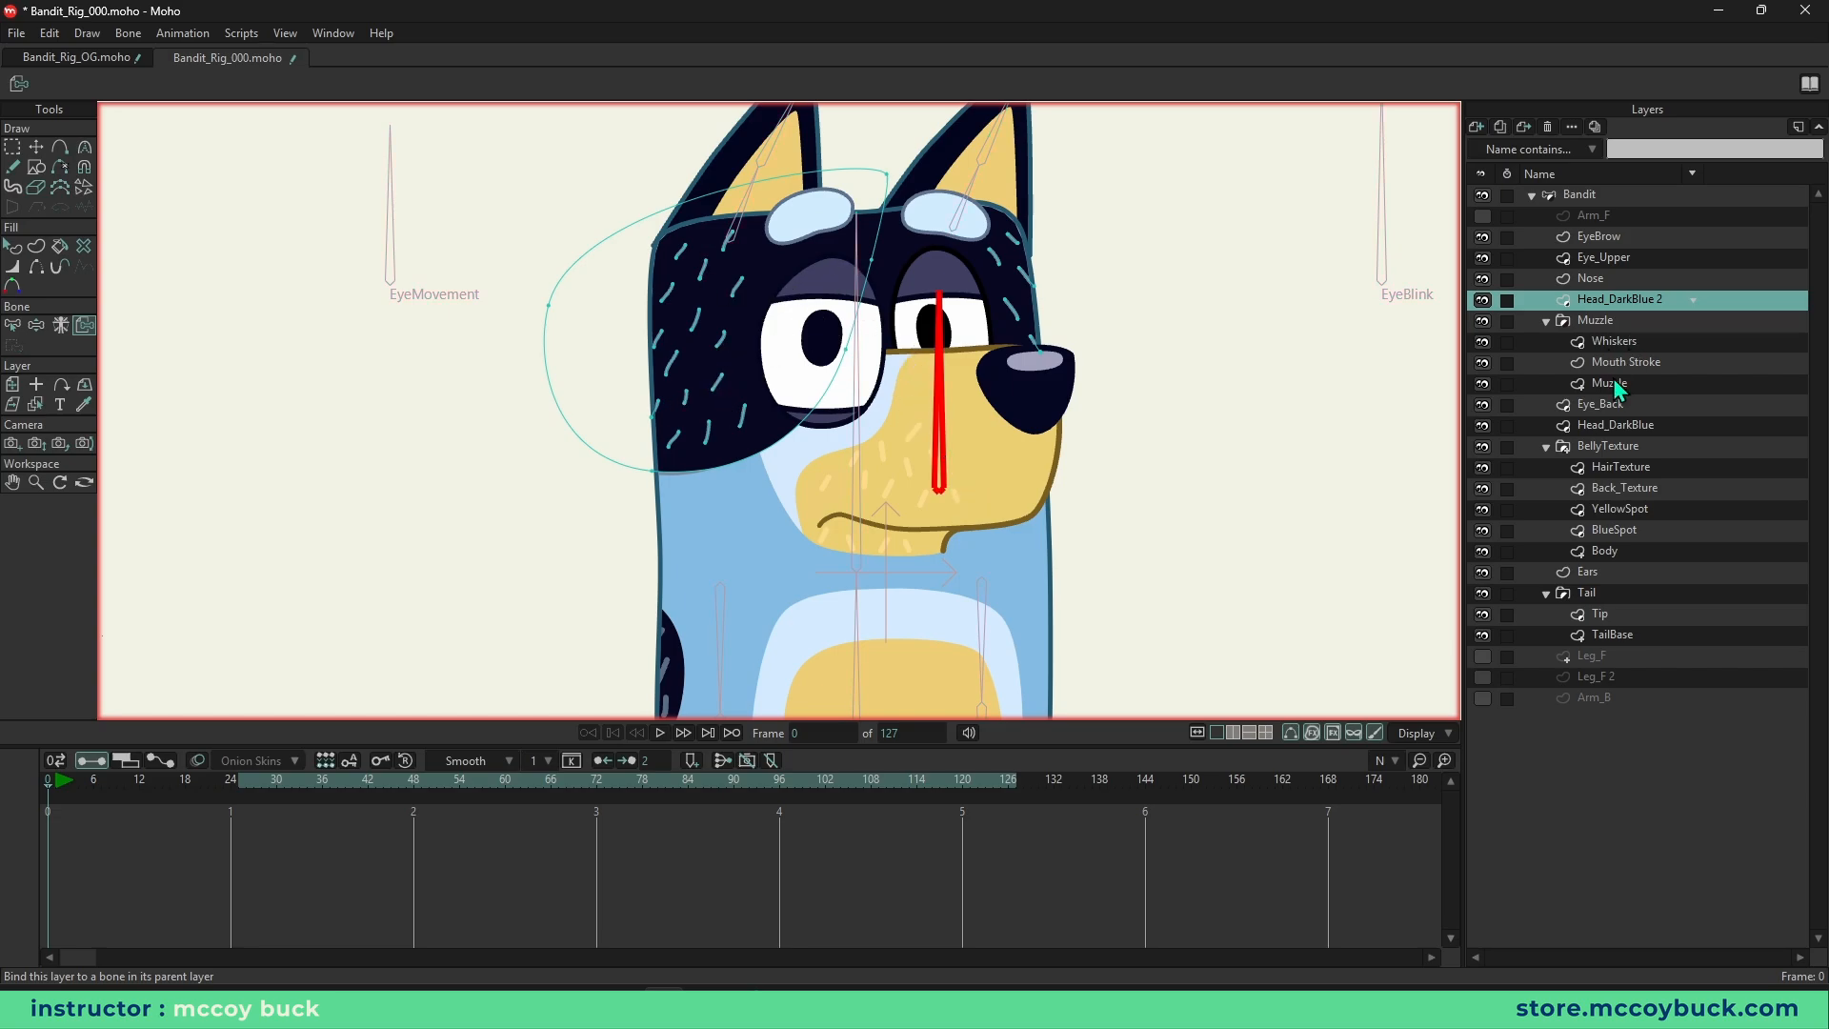
- Bind the Muzzle group to the vertical muzzle bone, checking its Whiskers, Mouth Stroke and Muzzle sublayers
left_click(1620, 320)
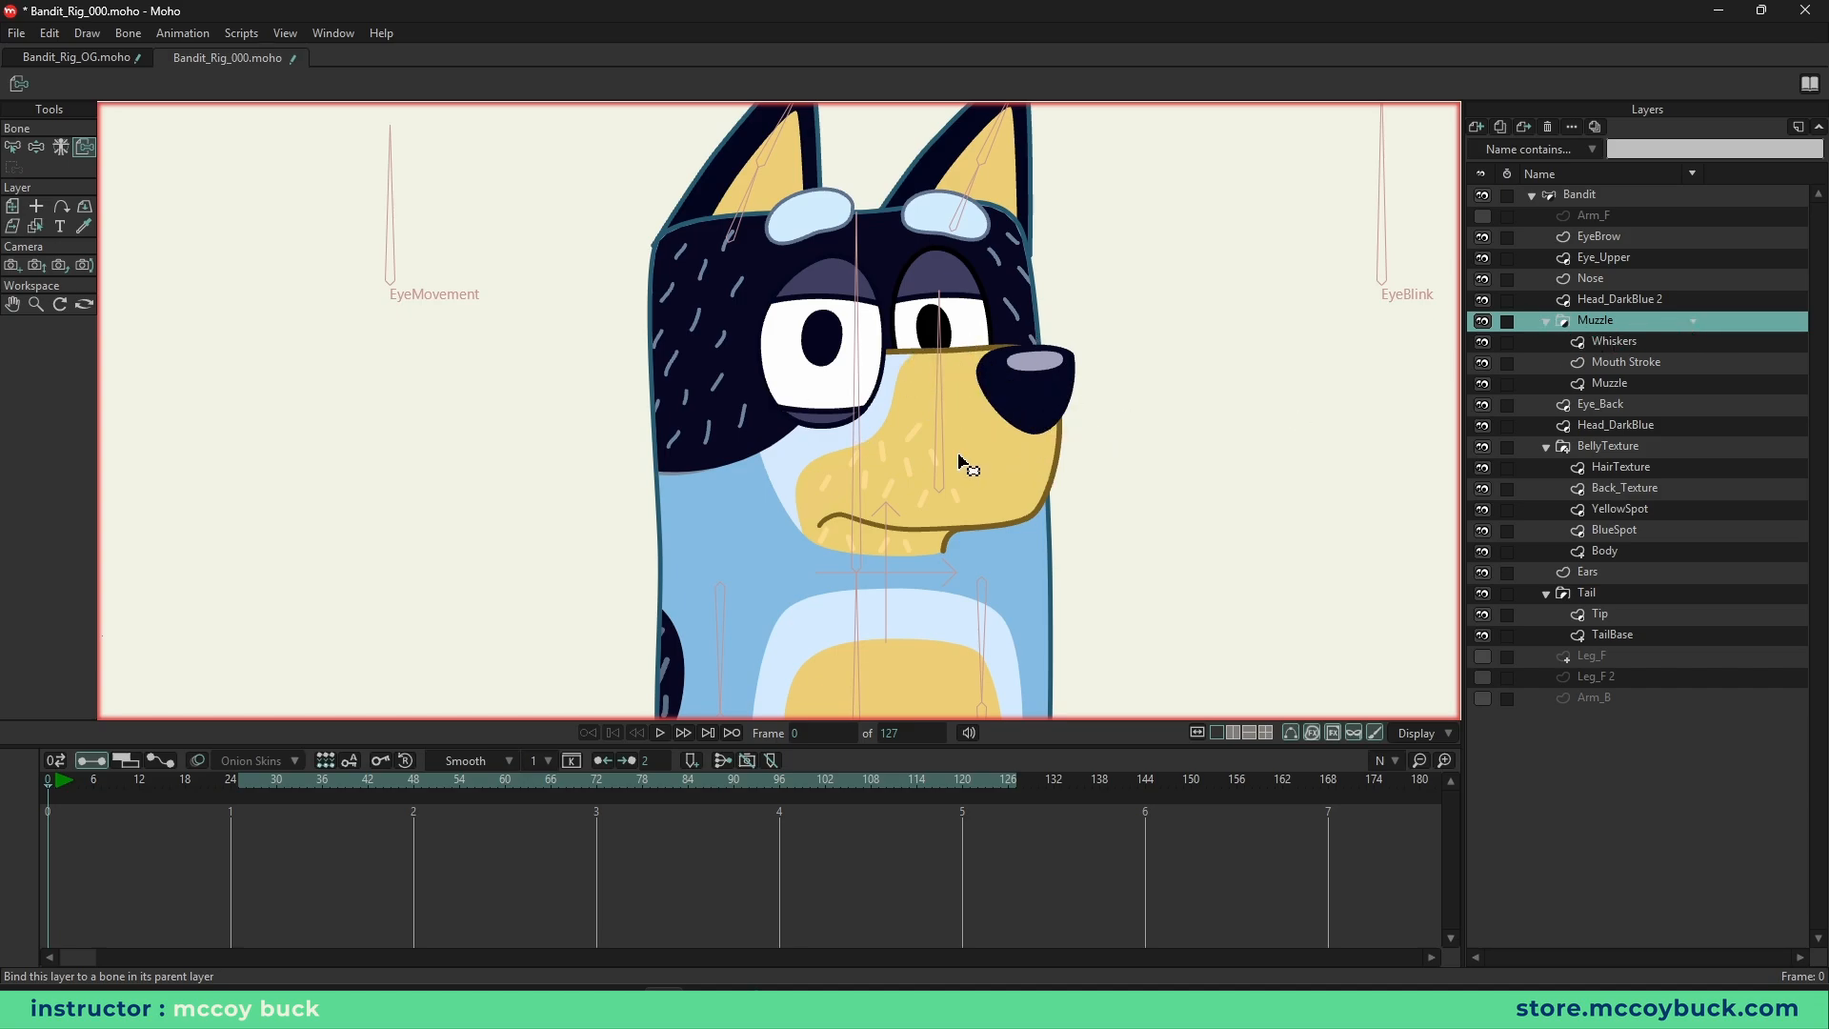
left_click(1637, 342)
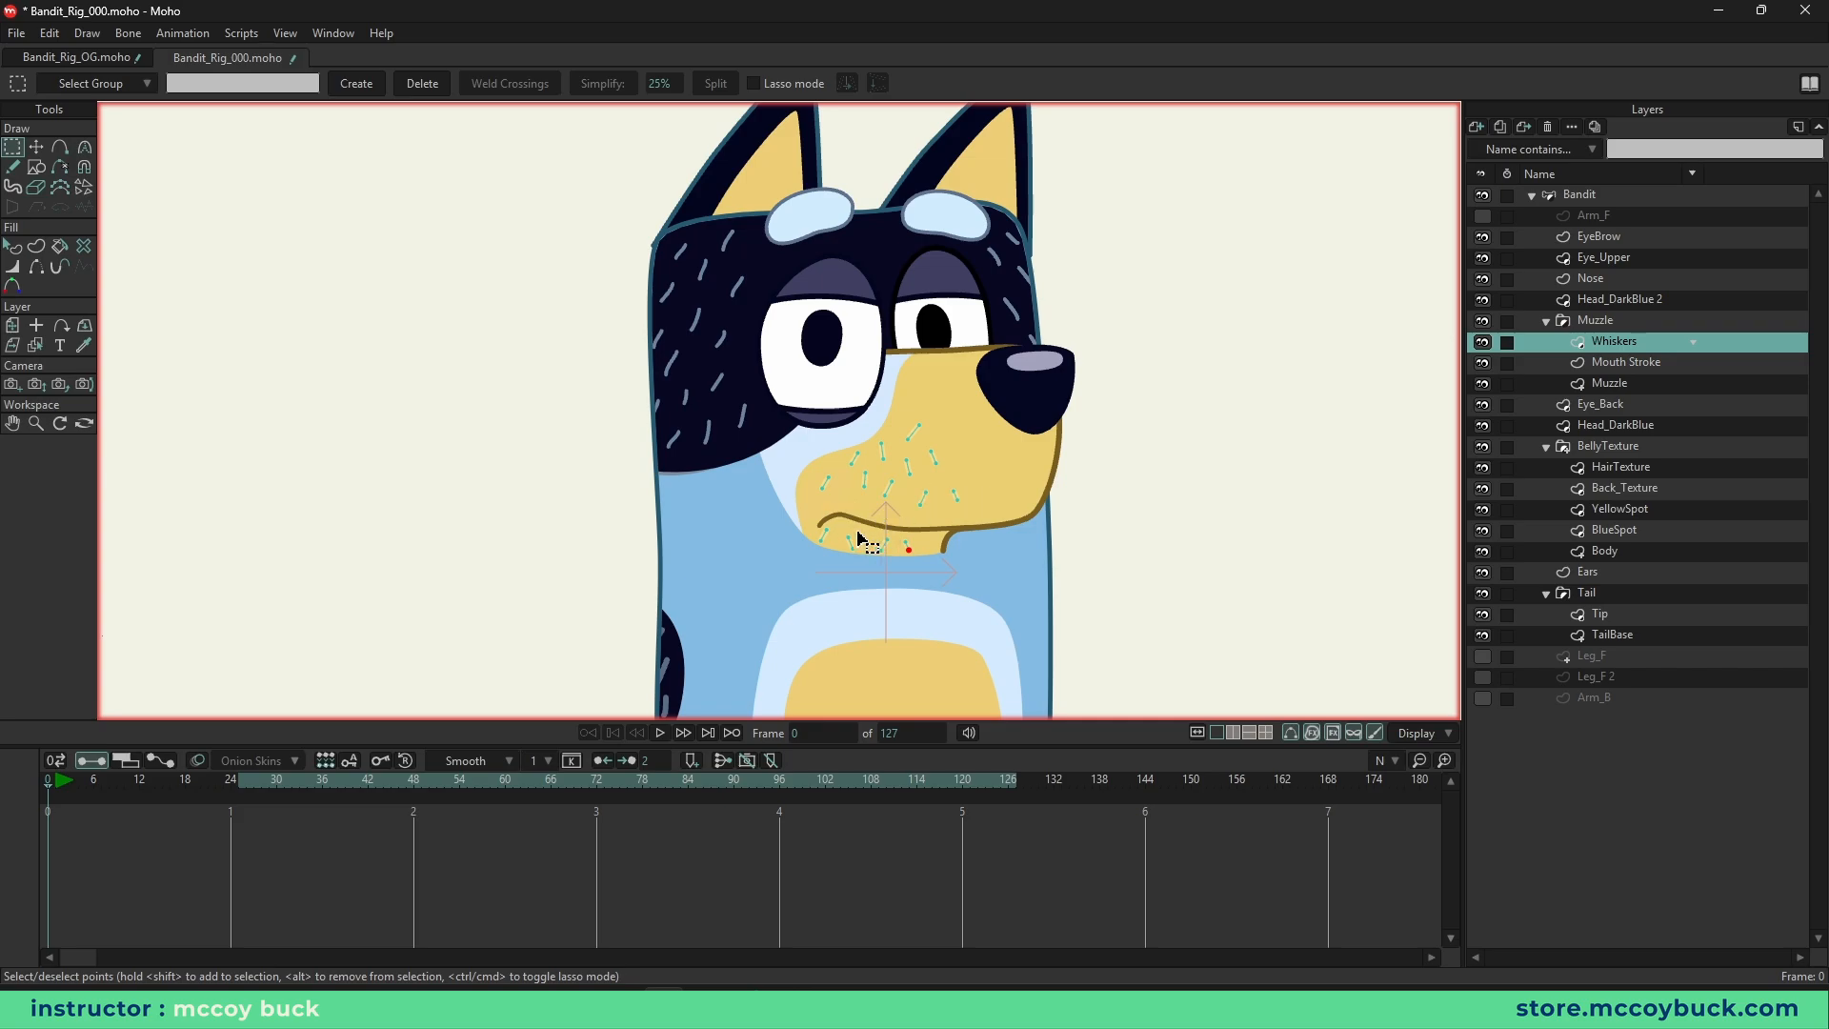
left_click(1611, 383)
left_click(1616, 364)
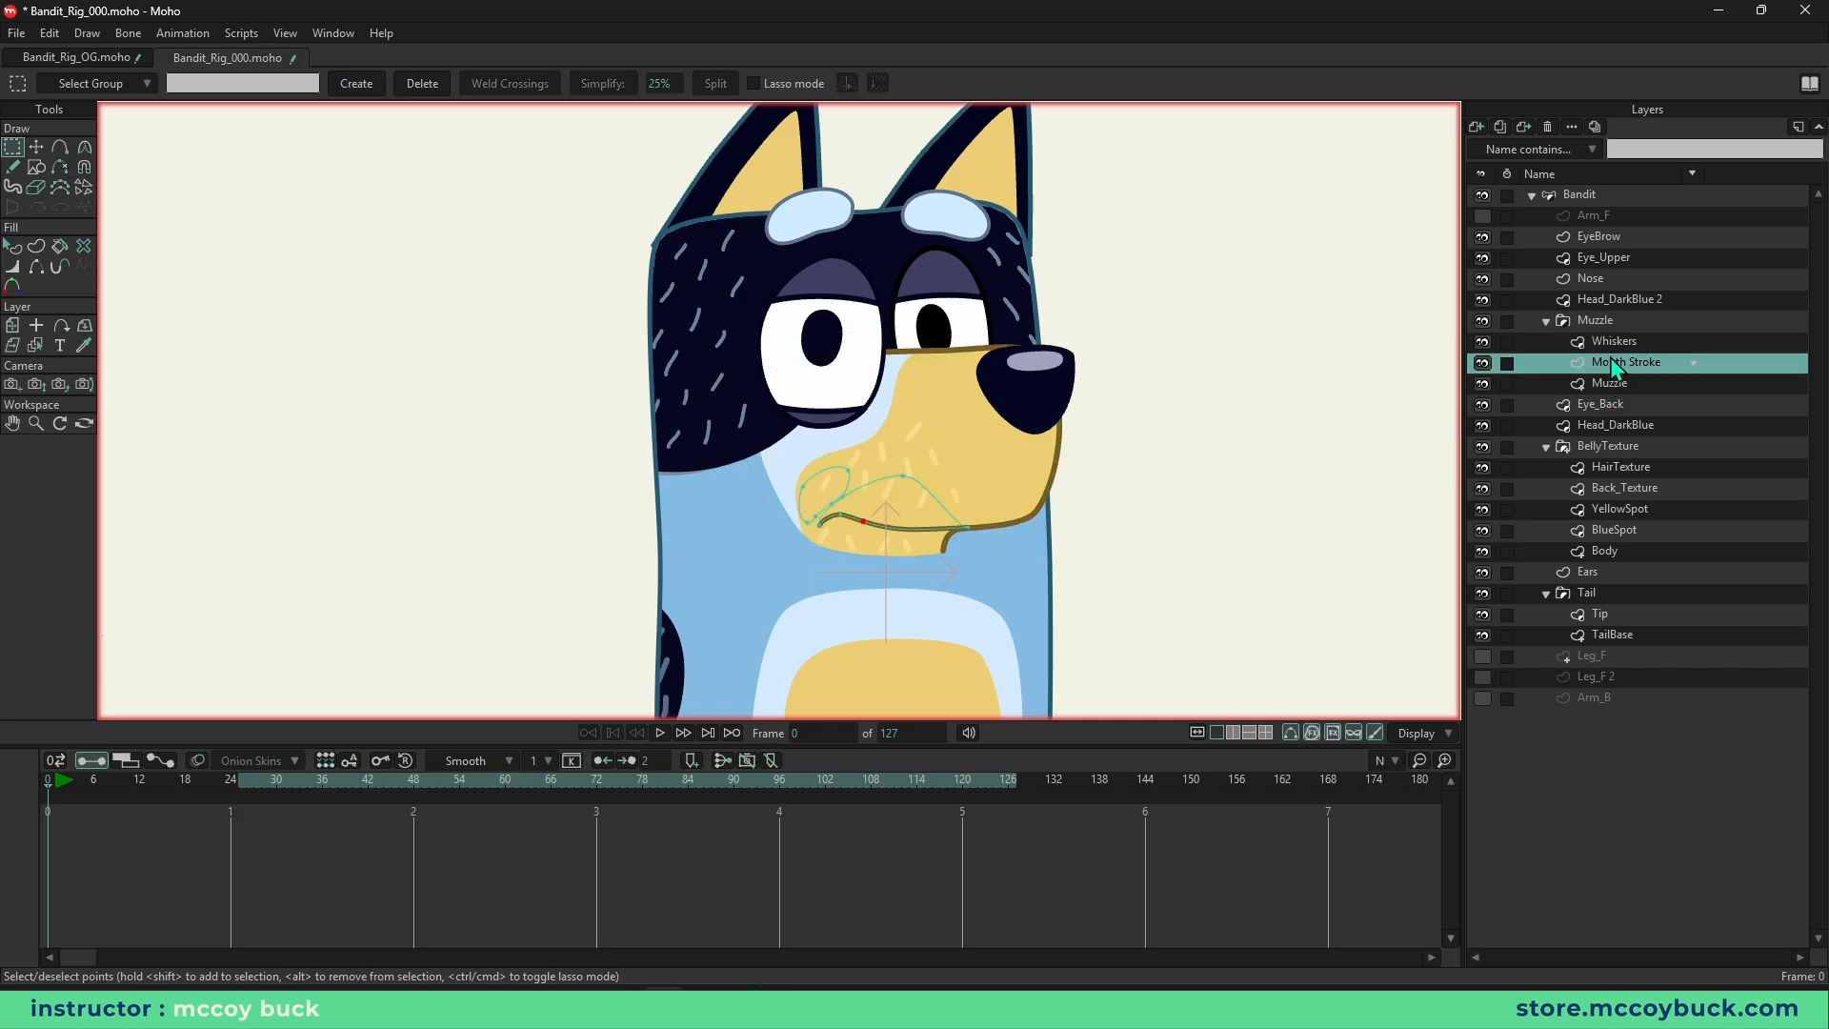
left_click(1616, 343)
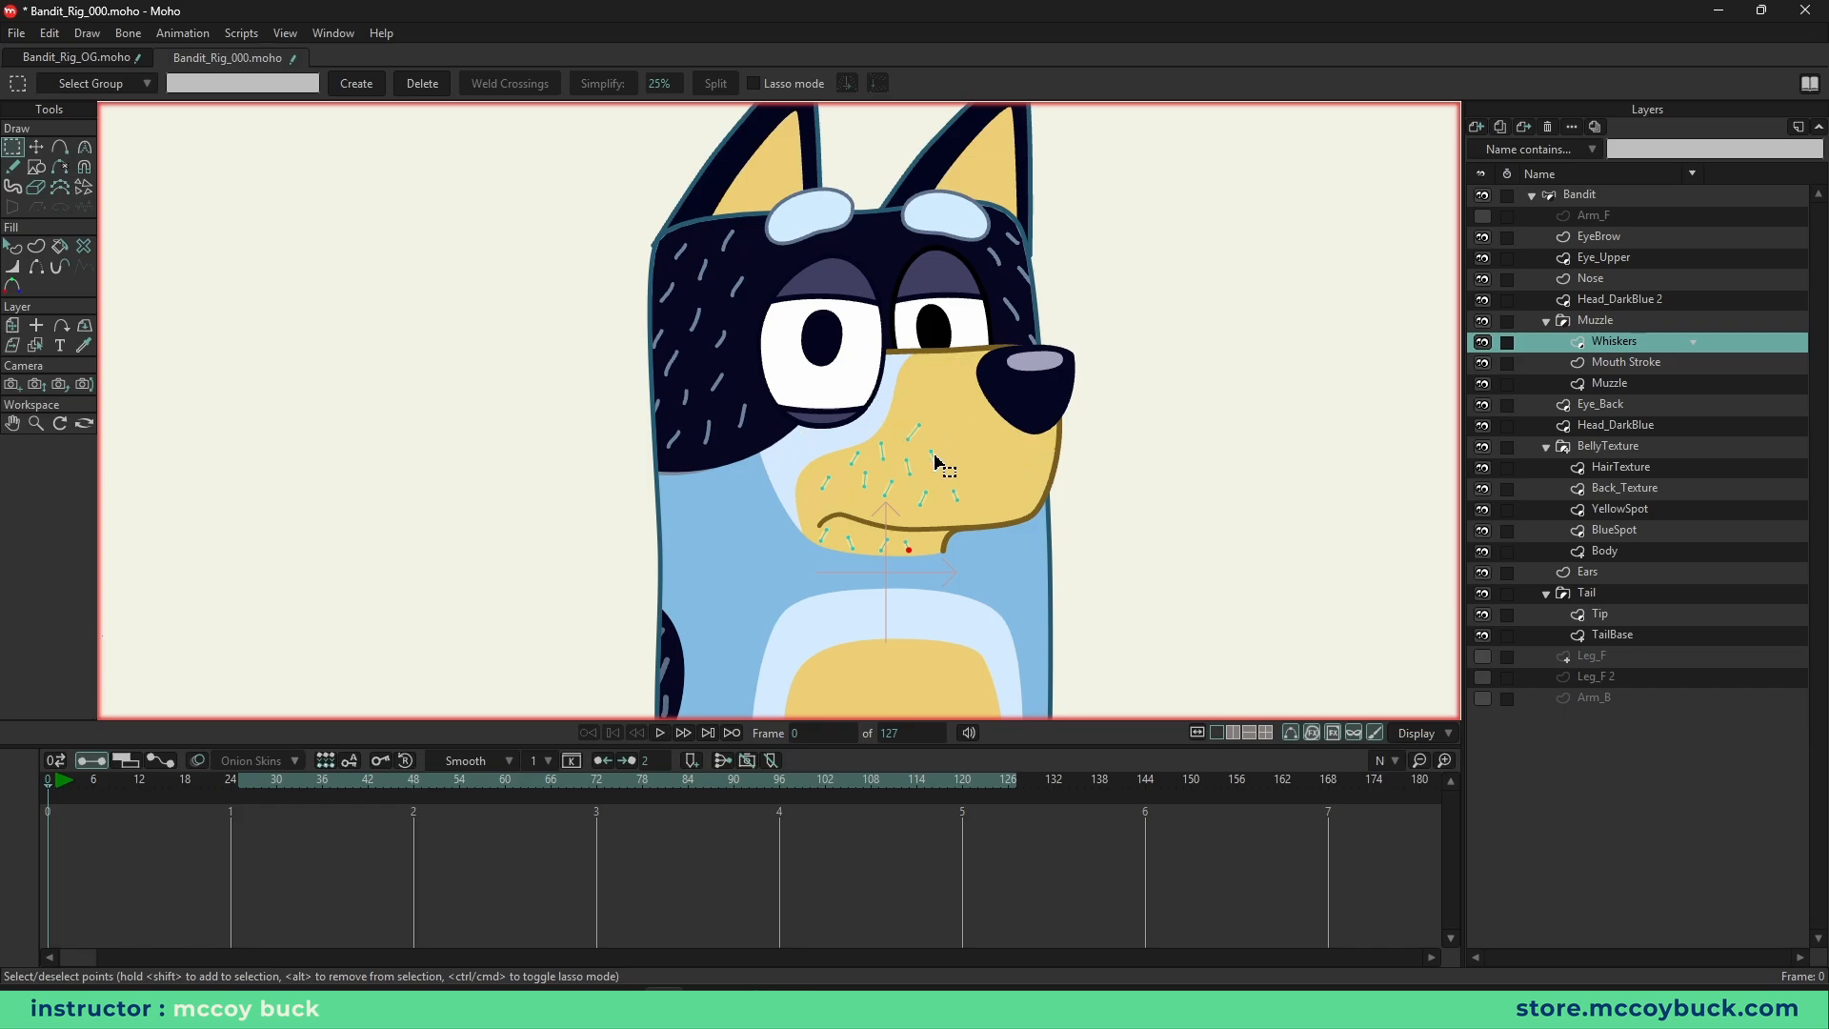
left_click(1631, 322)
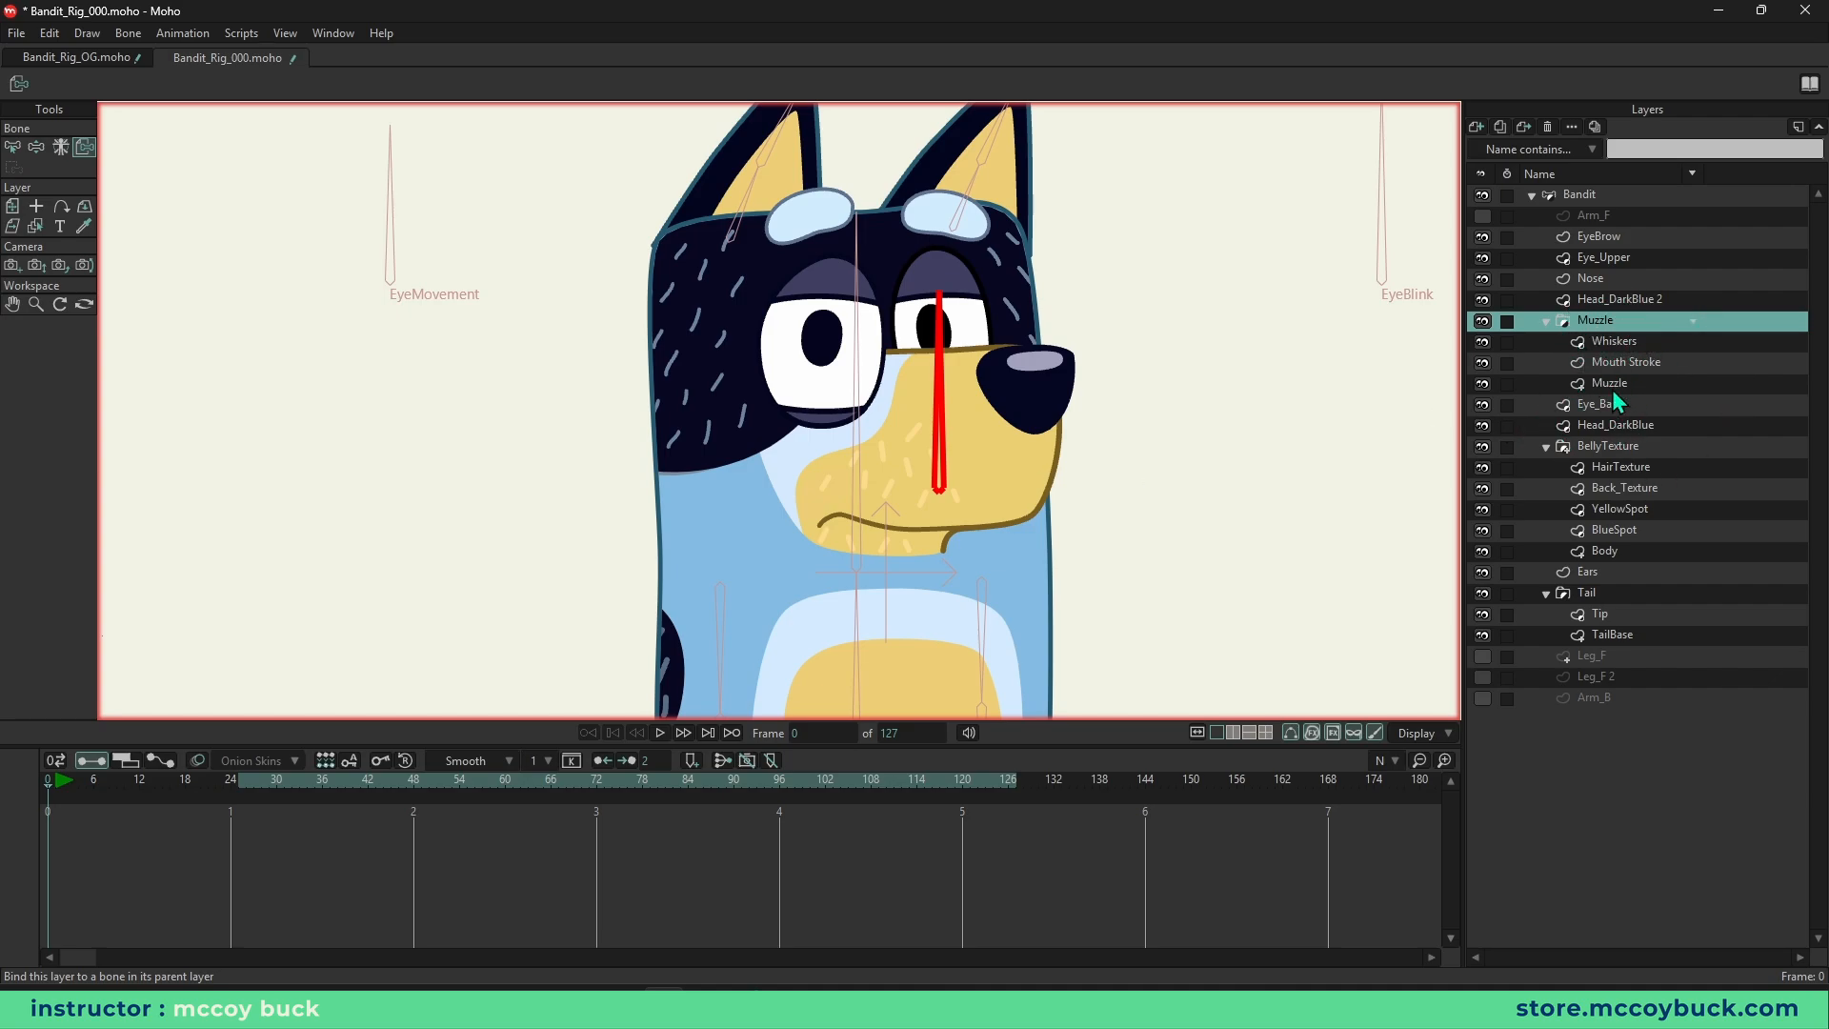
- Inspect the Muzzle group's Whiskers and Mouth Stroke sublayers and compare them with the parent group's bone binding
left_click(1606, 343)
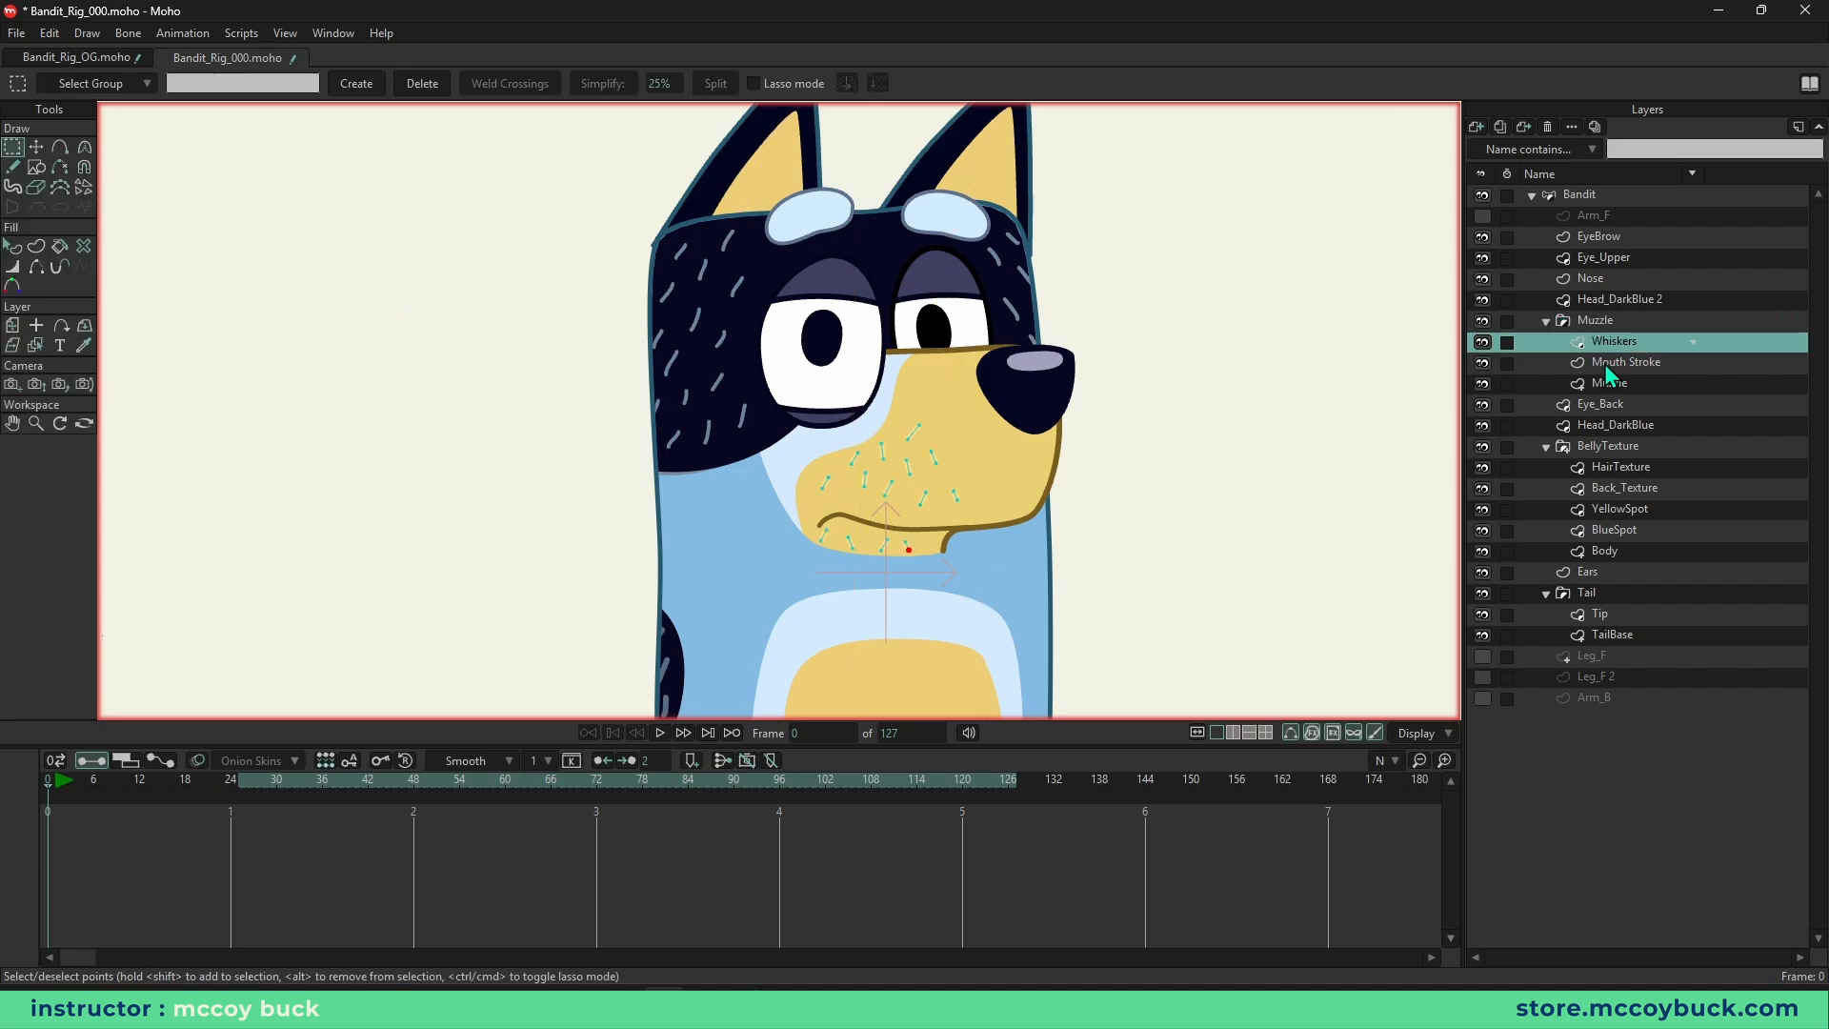
left_click(1610, 363)
left_click(1618, 338)
left_click(1616, 323)
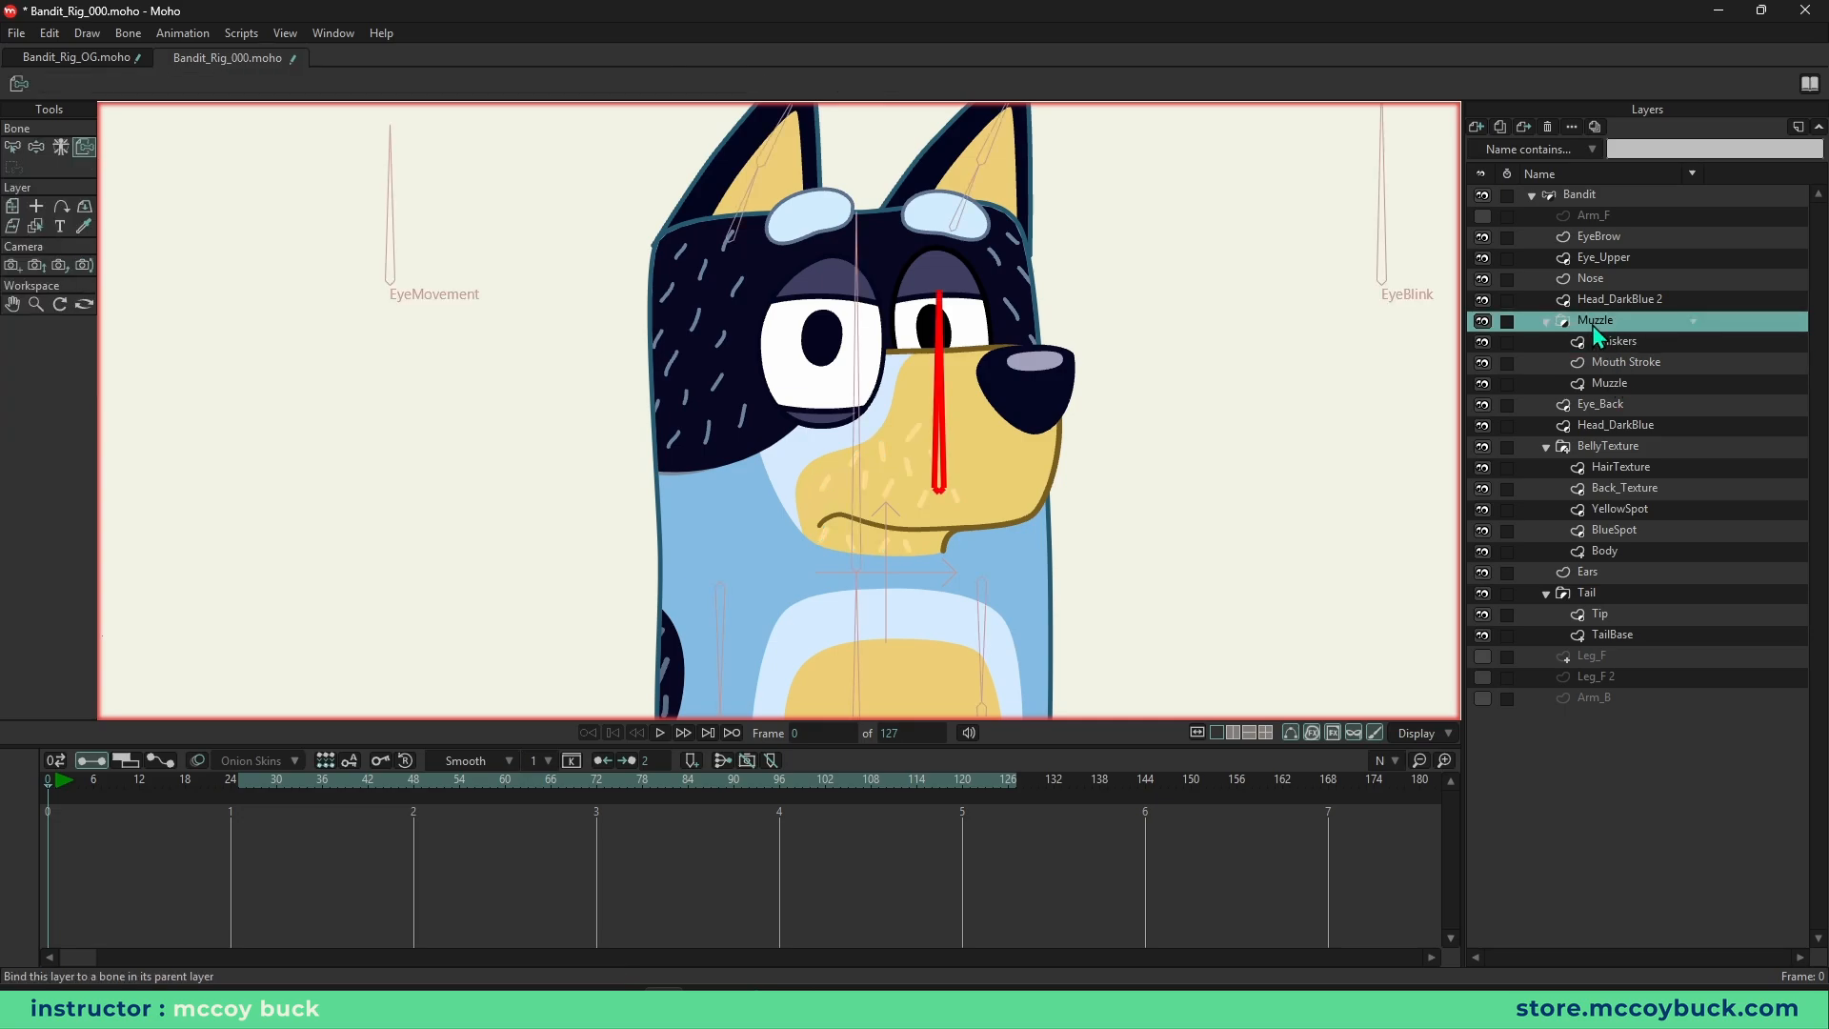
left_click(1599, 338)
left_click(1620, 362)
scroll(888, 372, "down", 5)
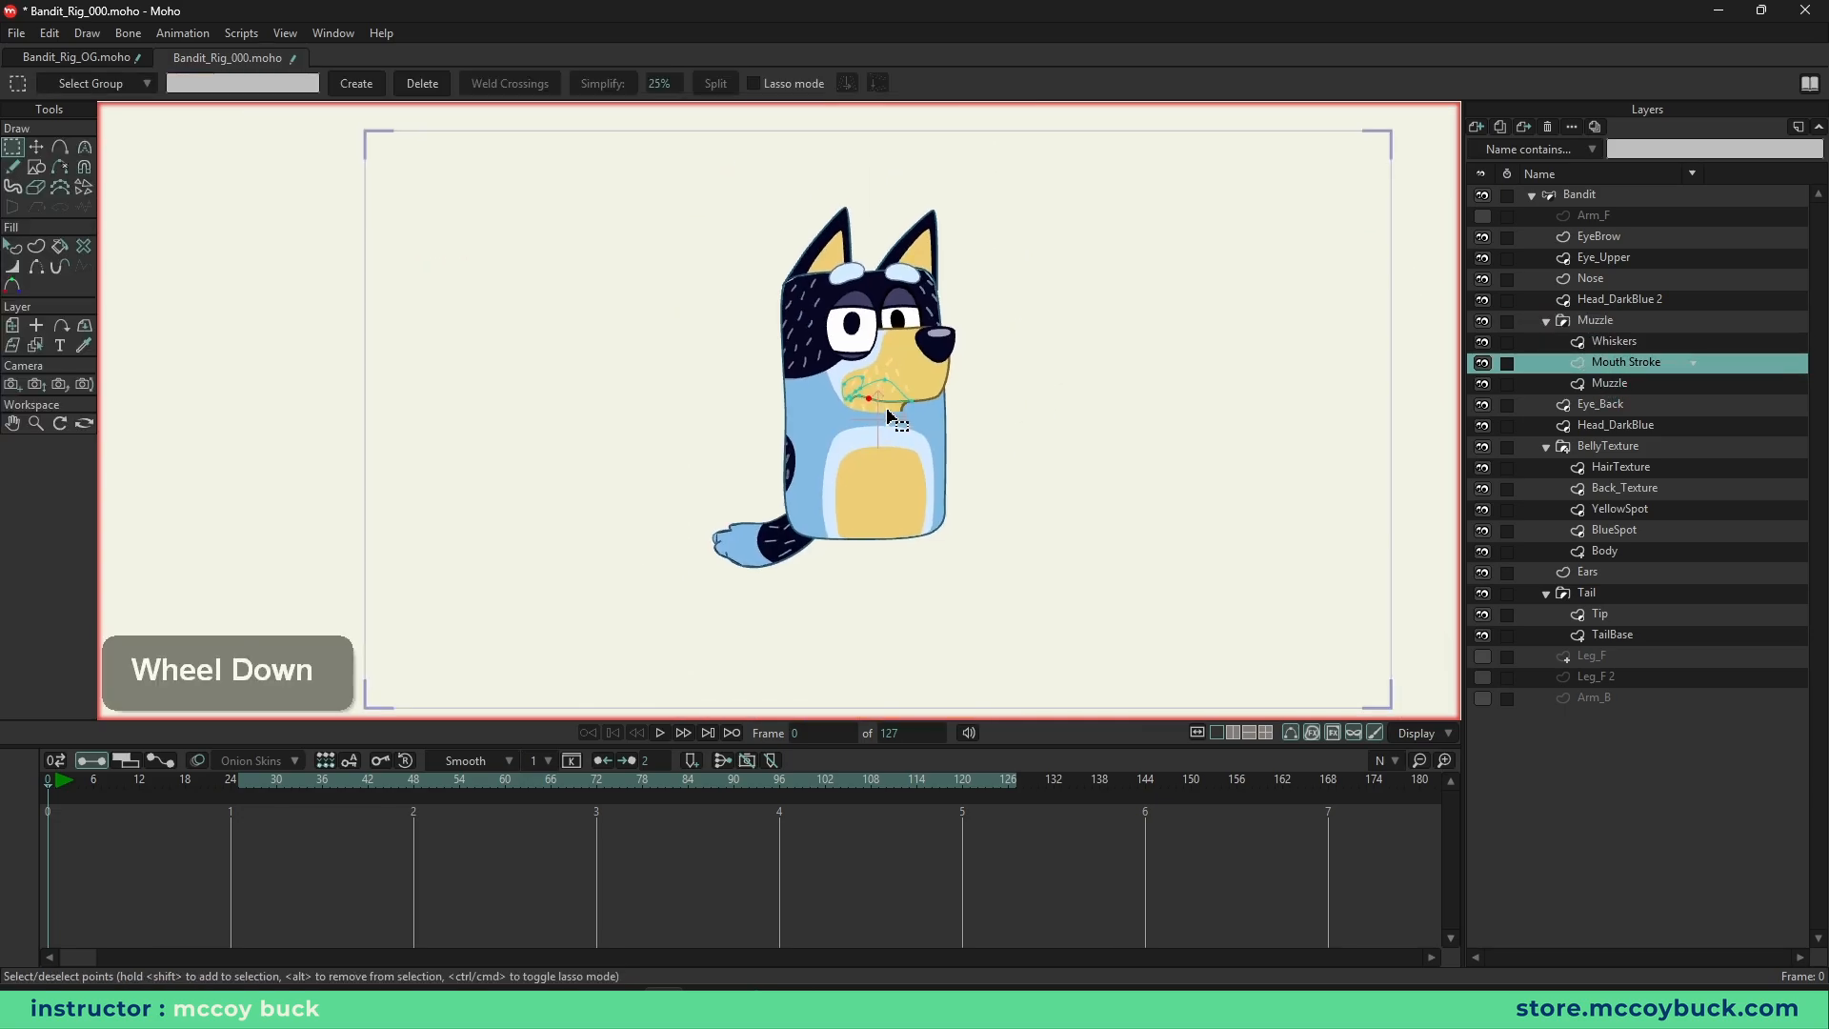
scroll(1095, 405, "up", 3)
left_click(1614, 320)
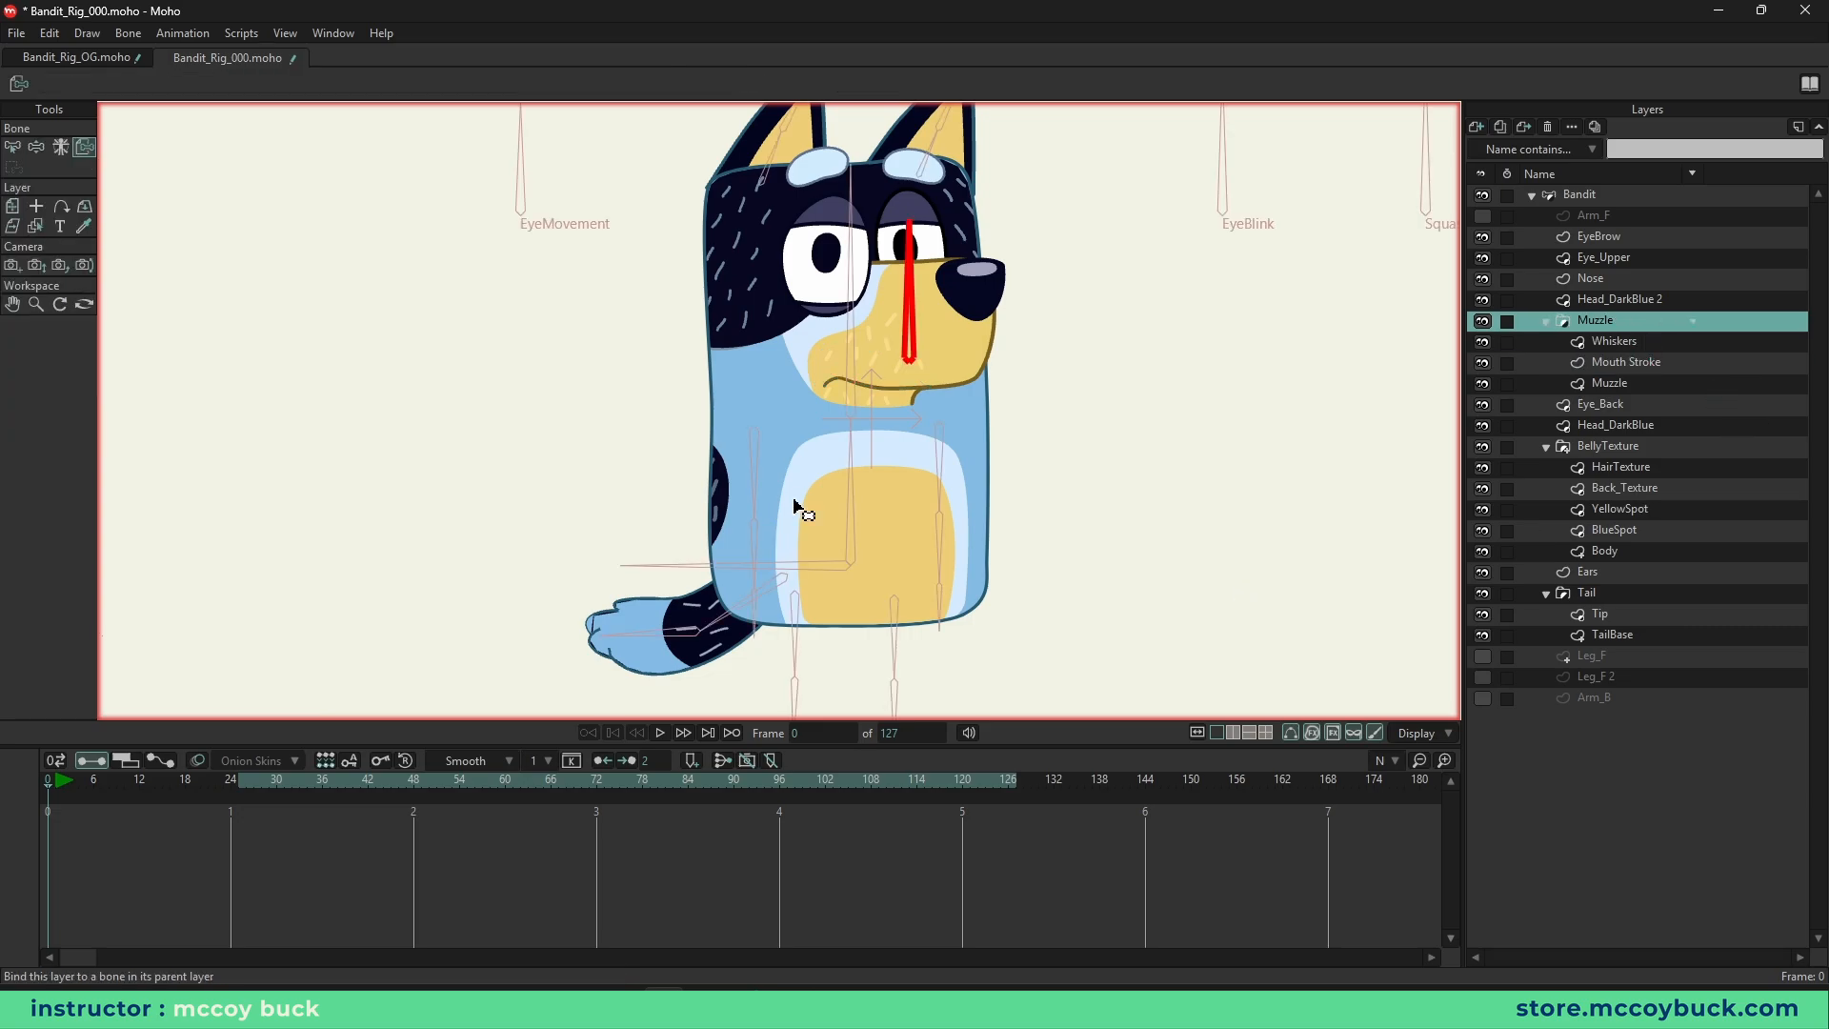
right_click(1086, 473)
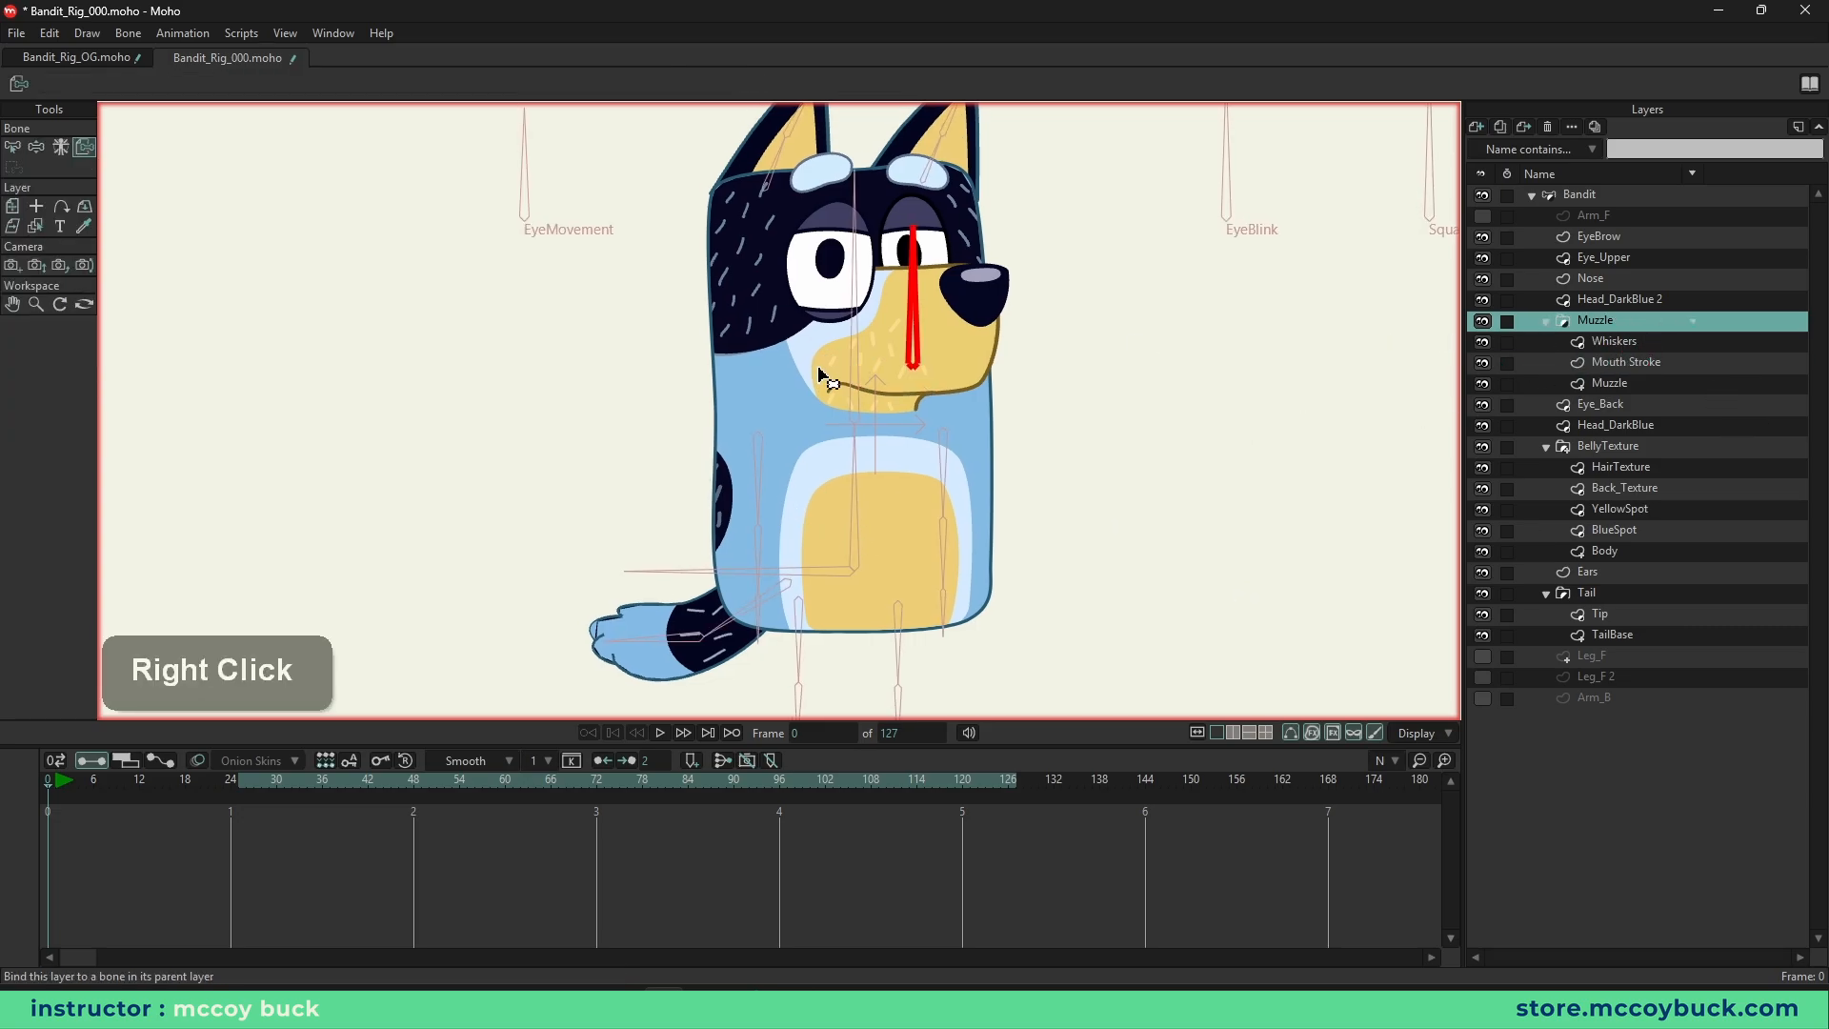
scroll(884, 320, "down", 2)
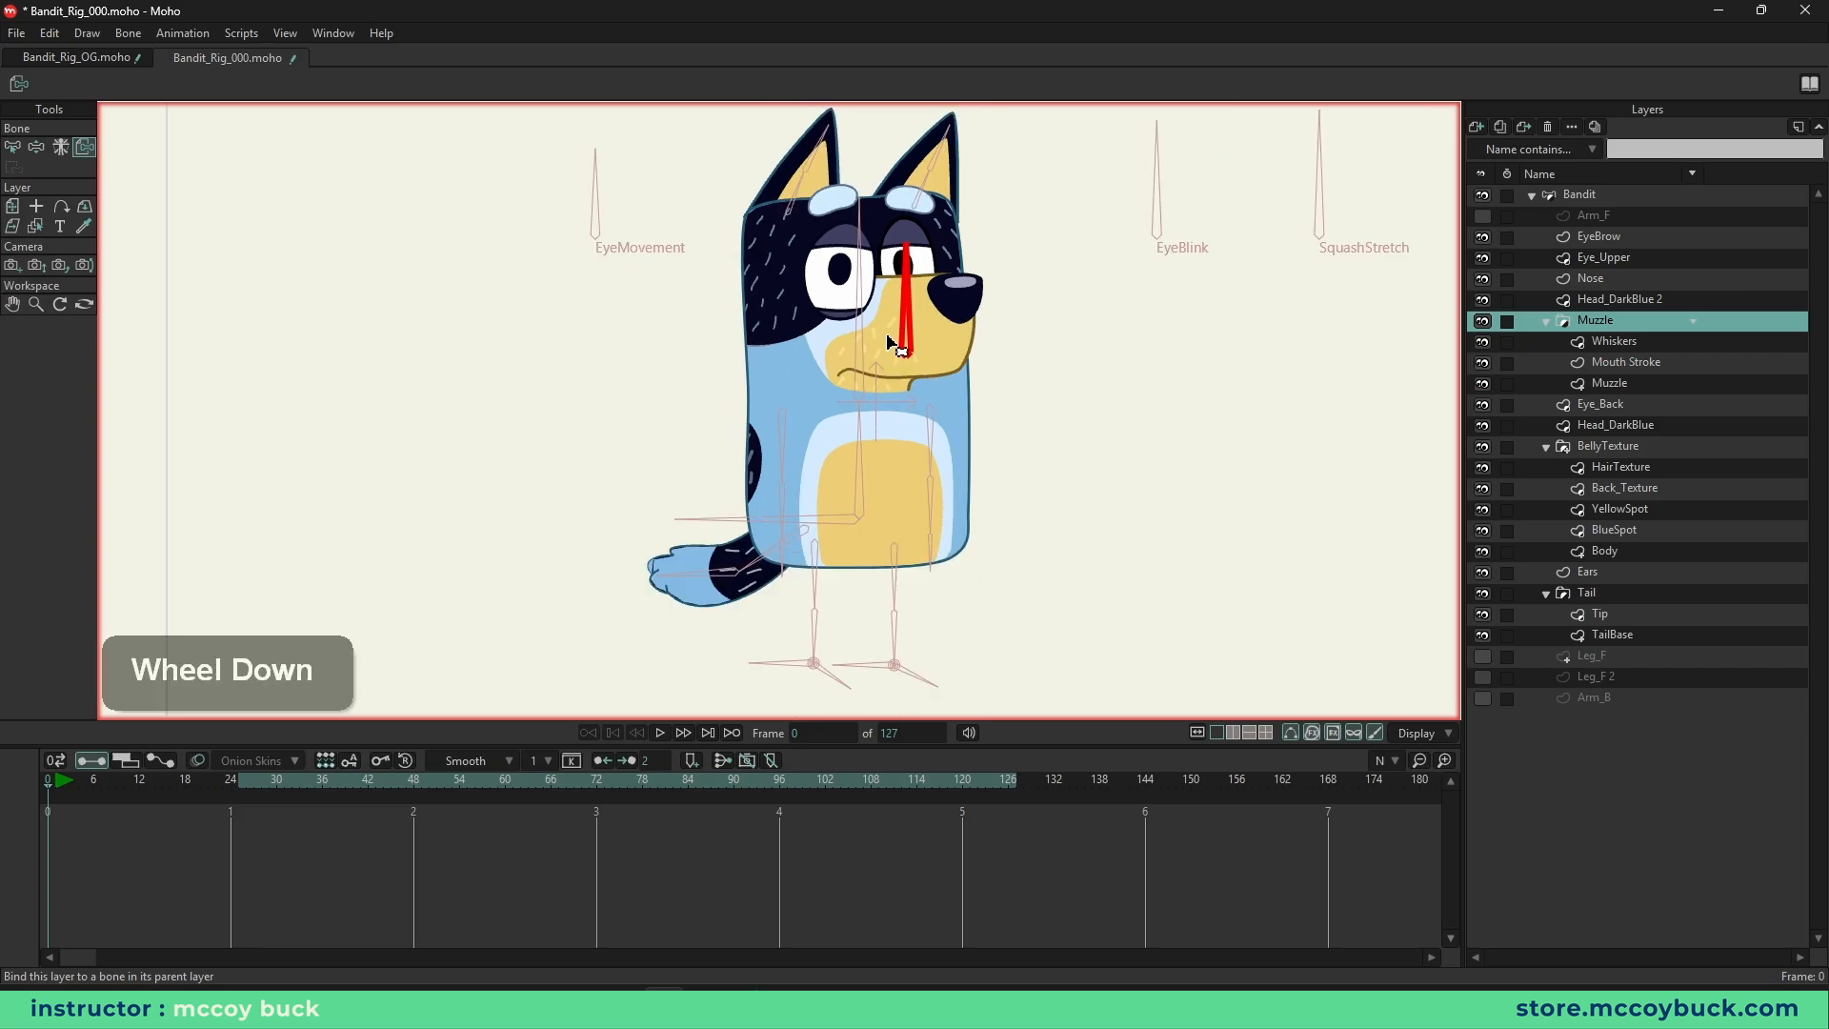
- Examine the Whiskers, Mouth Stroke and Muzzle sublayers and the bone binding of their parent Muzzle group
left_click(1618, 343)
scroll(881, 367, "up", 2)
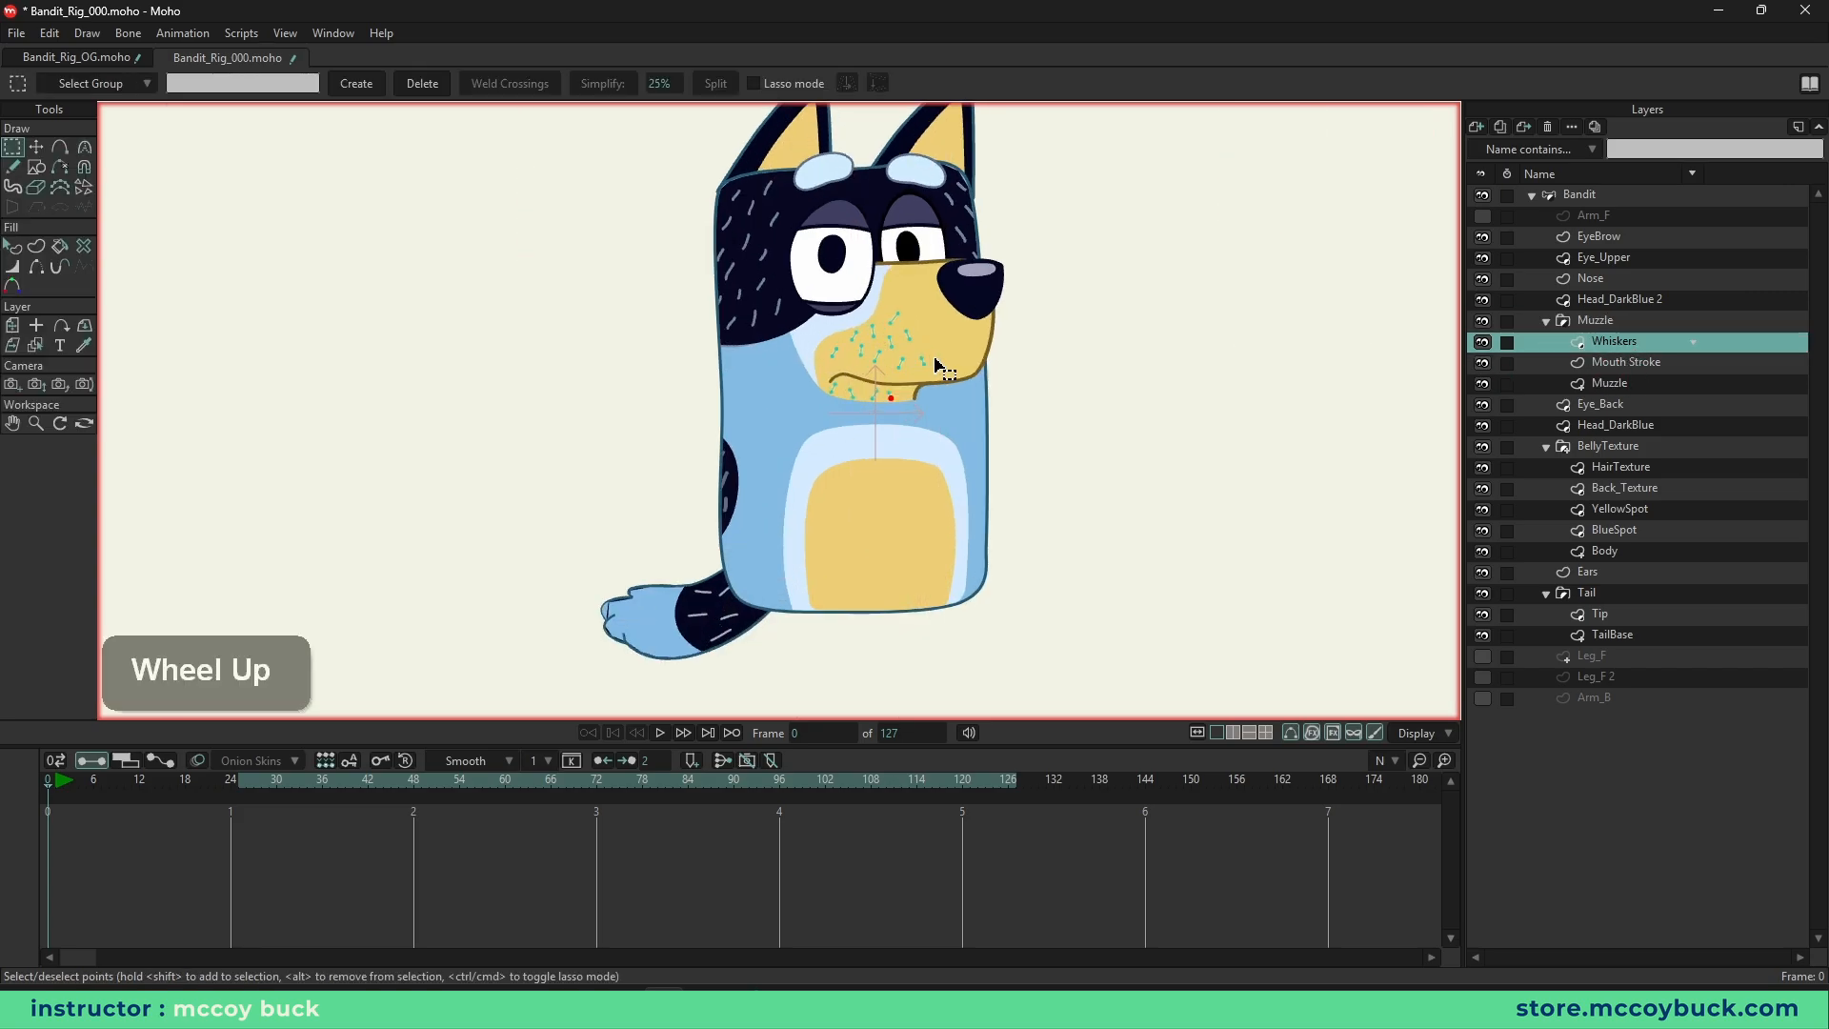
left_click(1644, 363)
left_click(1631, 381)
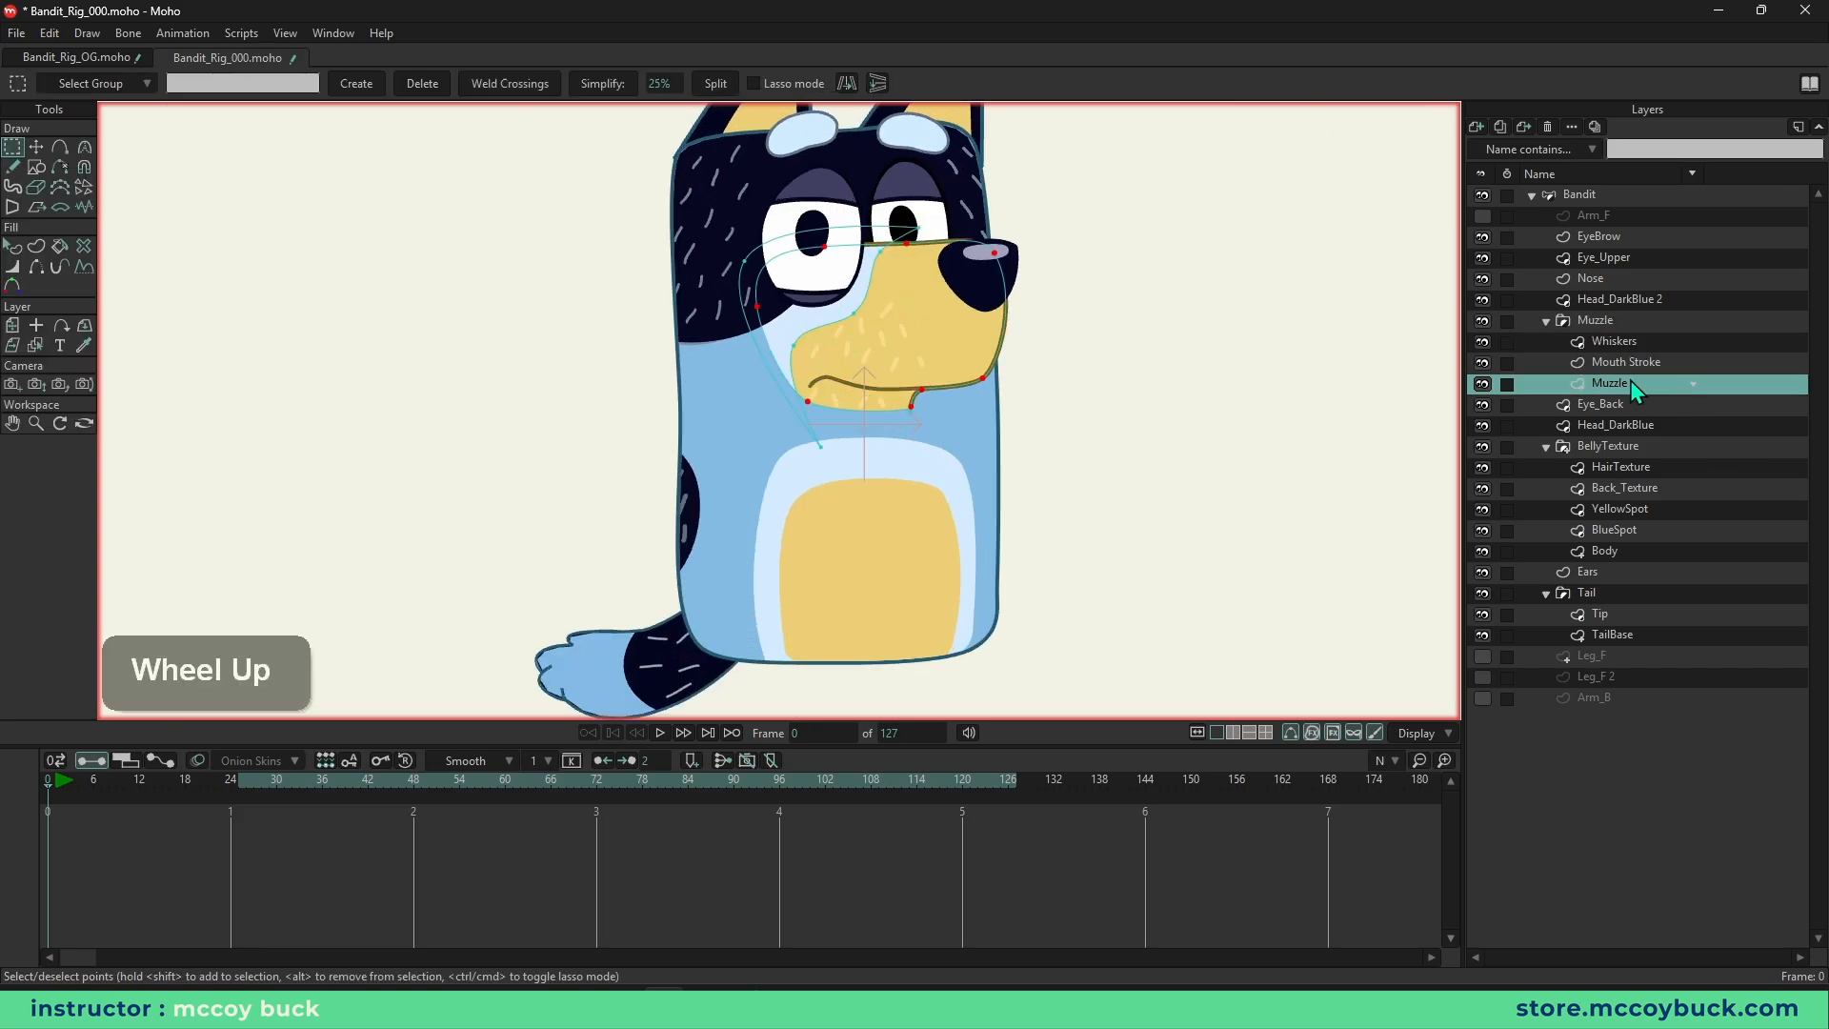
left_click(1628, 362)
left_click(1622, 338)
left_click(1615, 320)
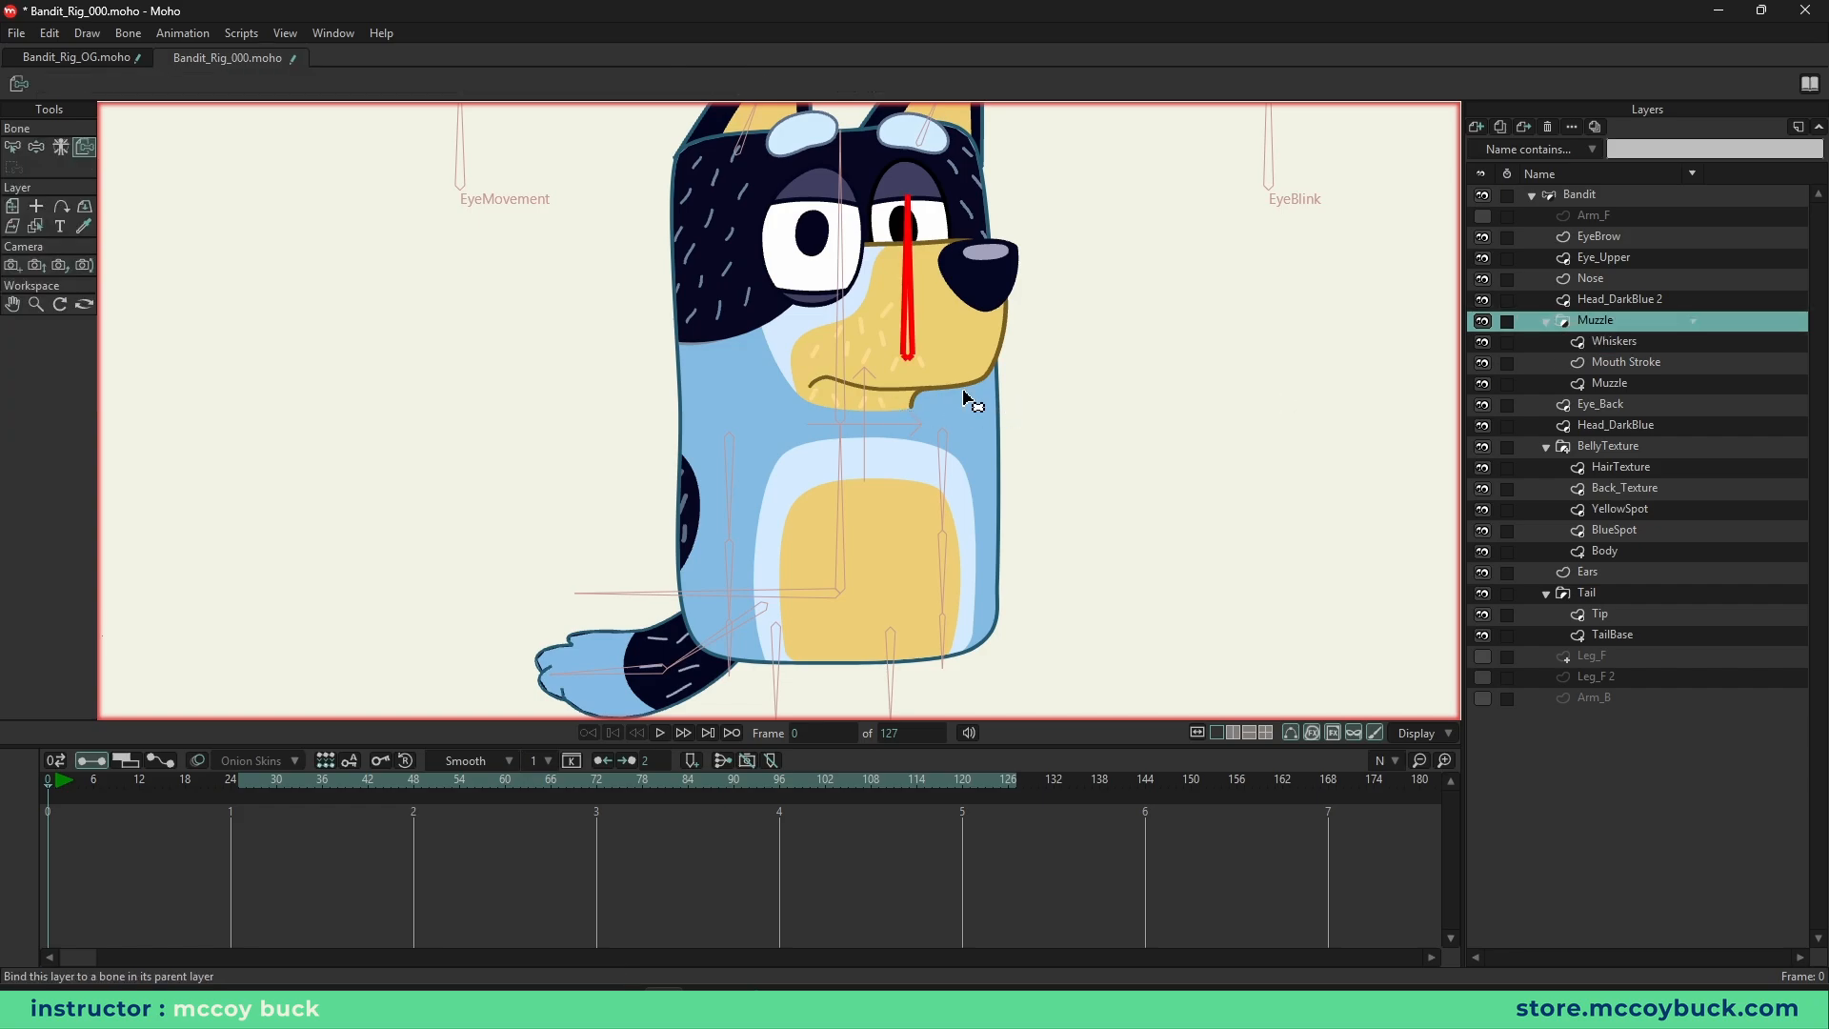
- Bind the Eye_Back layer to the vertical face bone between the eye and the muzzle
scroll(968, 396, "down", 1)
left_click(1608, 405)
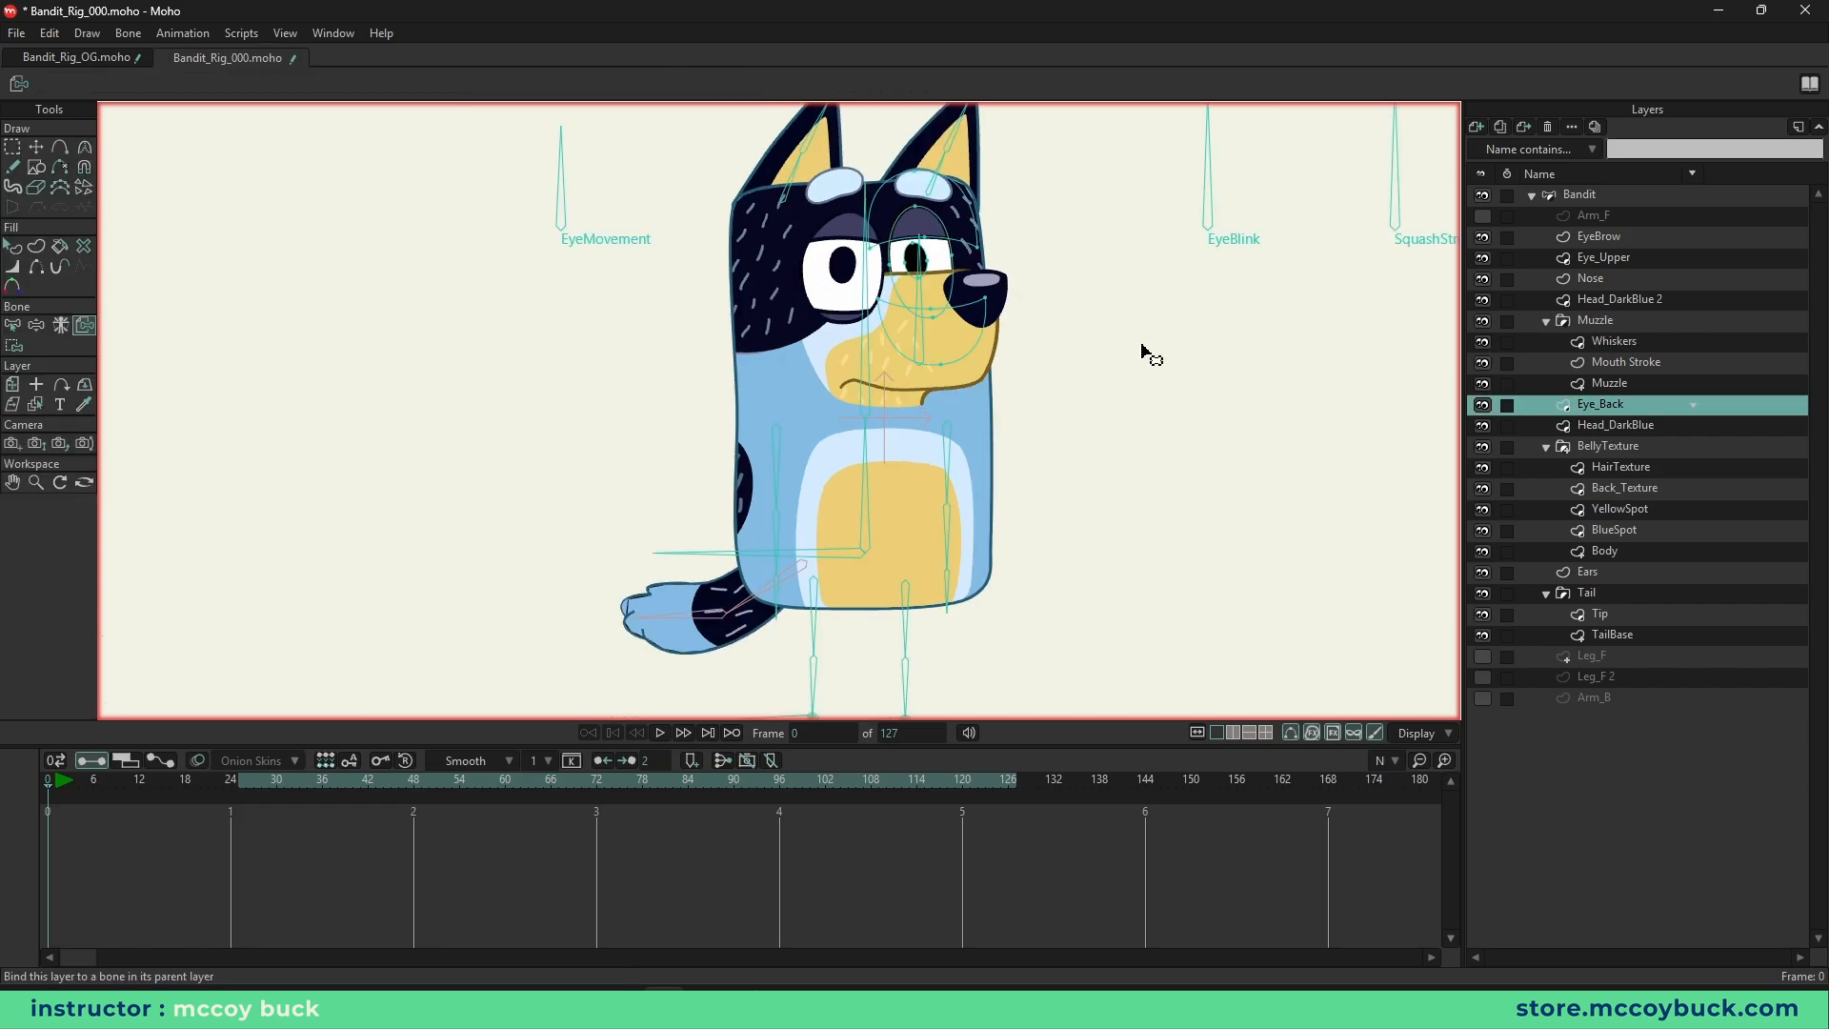
scroll(924, 255, "up", 2)
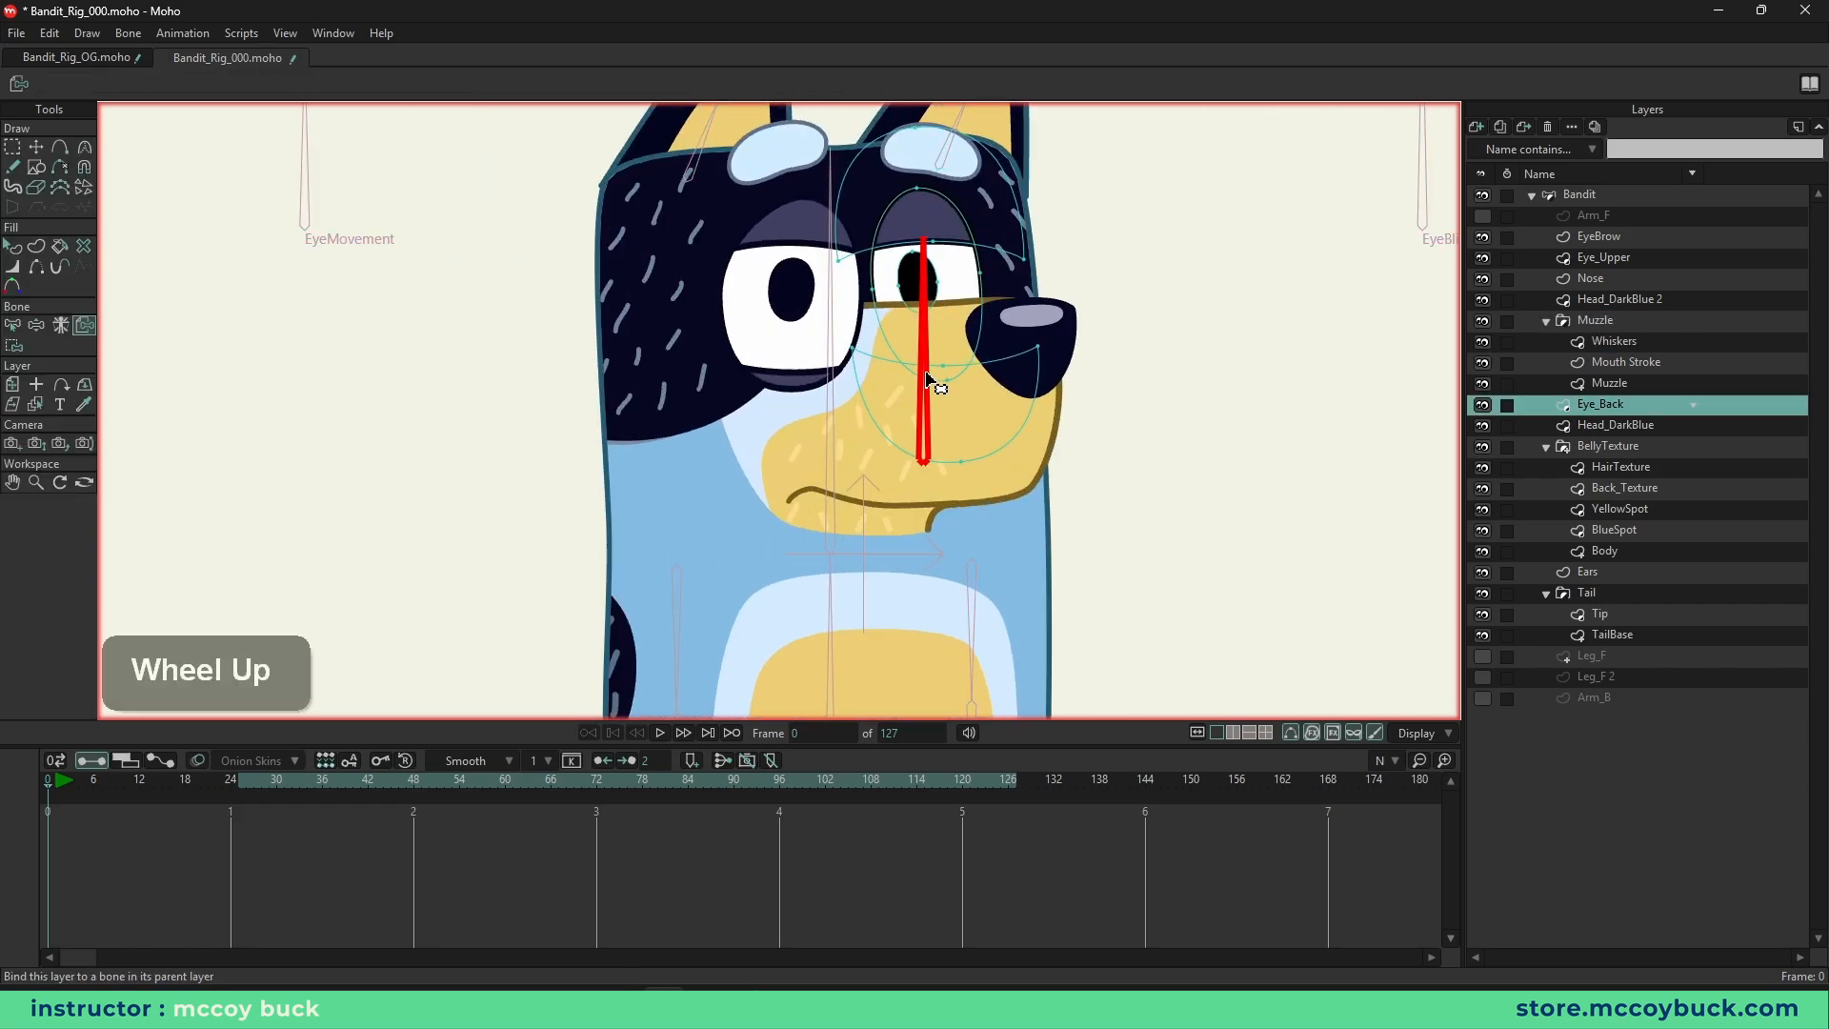
- Check what the Head_DarkBlue layer covers by toggling its visibility, and bind it to the vertical face bone
left_click(1631, 429)
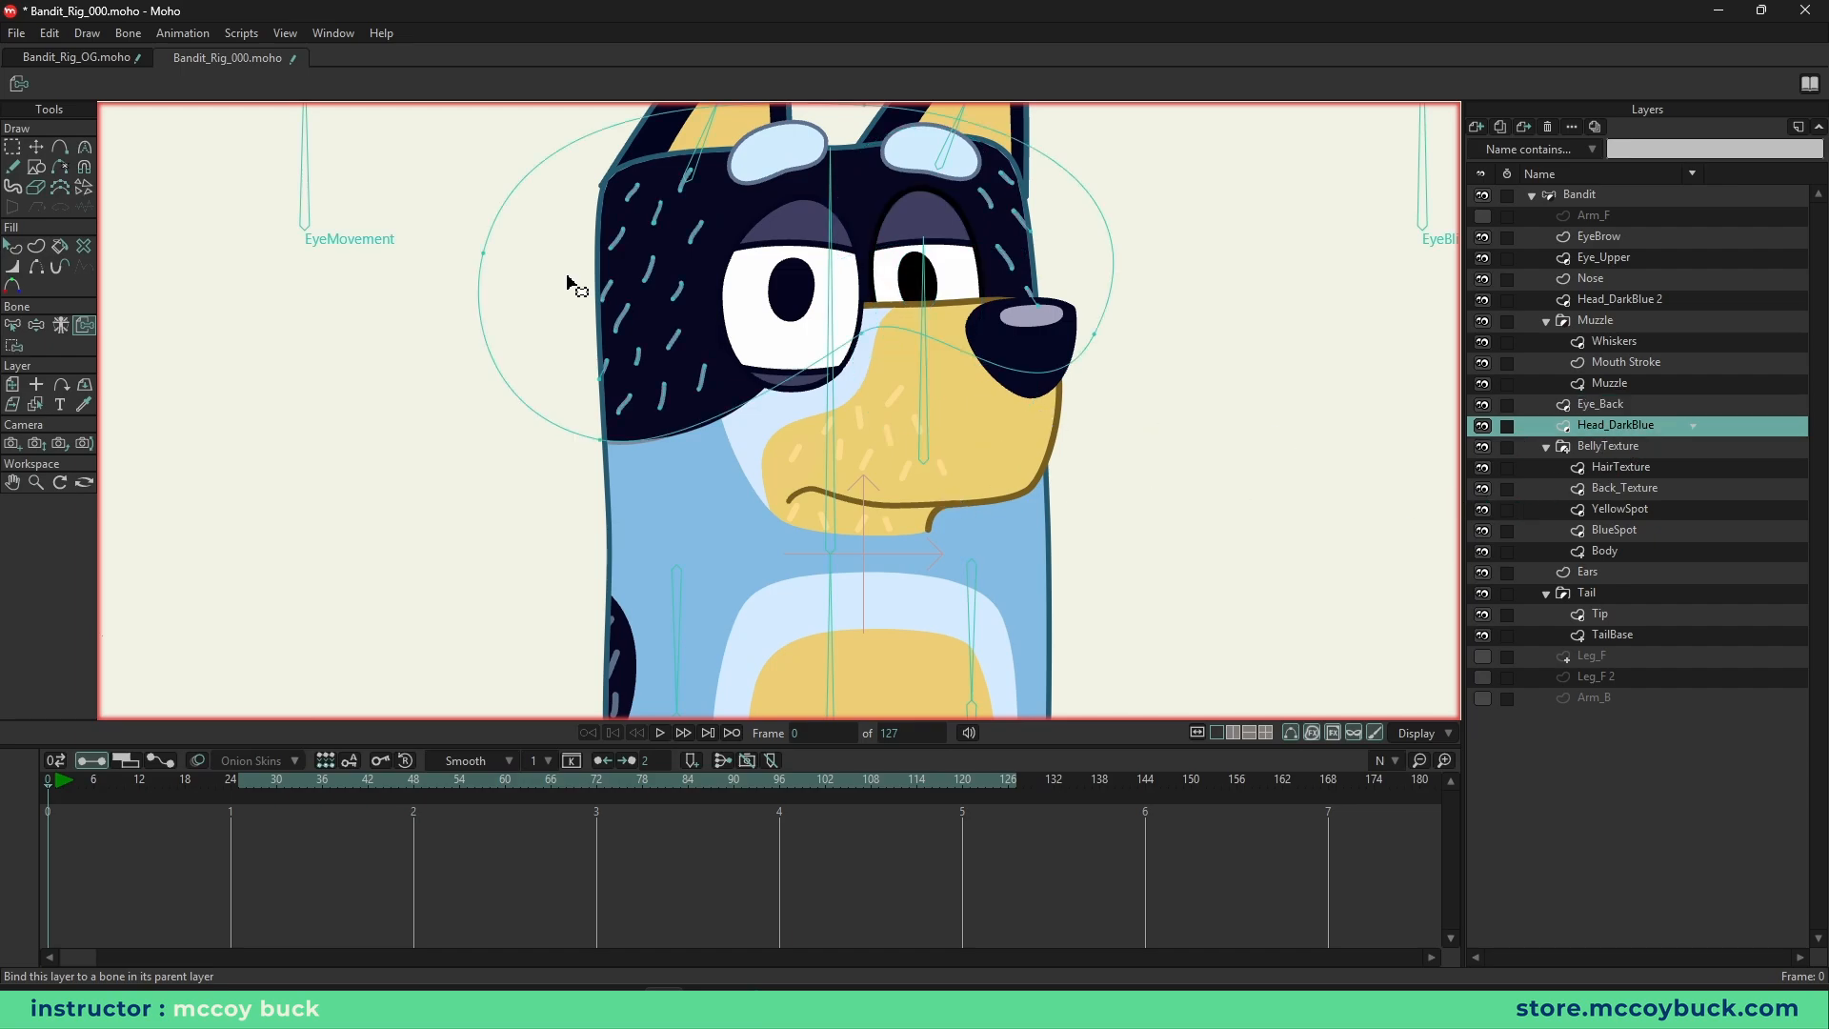
left_click(1483, 428)
left_click(1482, 428)
left_click(1483, 428)
left_click(1482, 428)
left_click(929, 395)
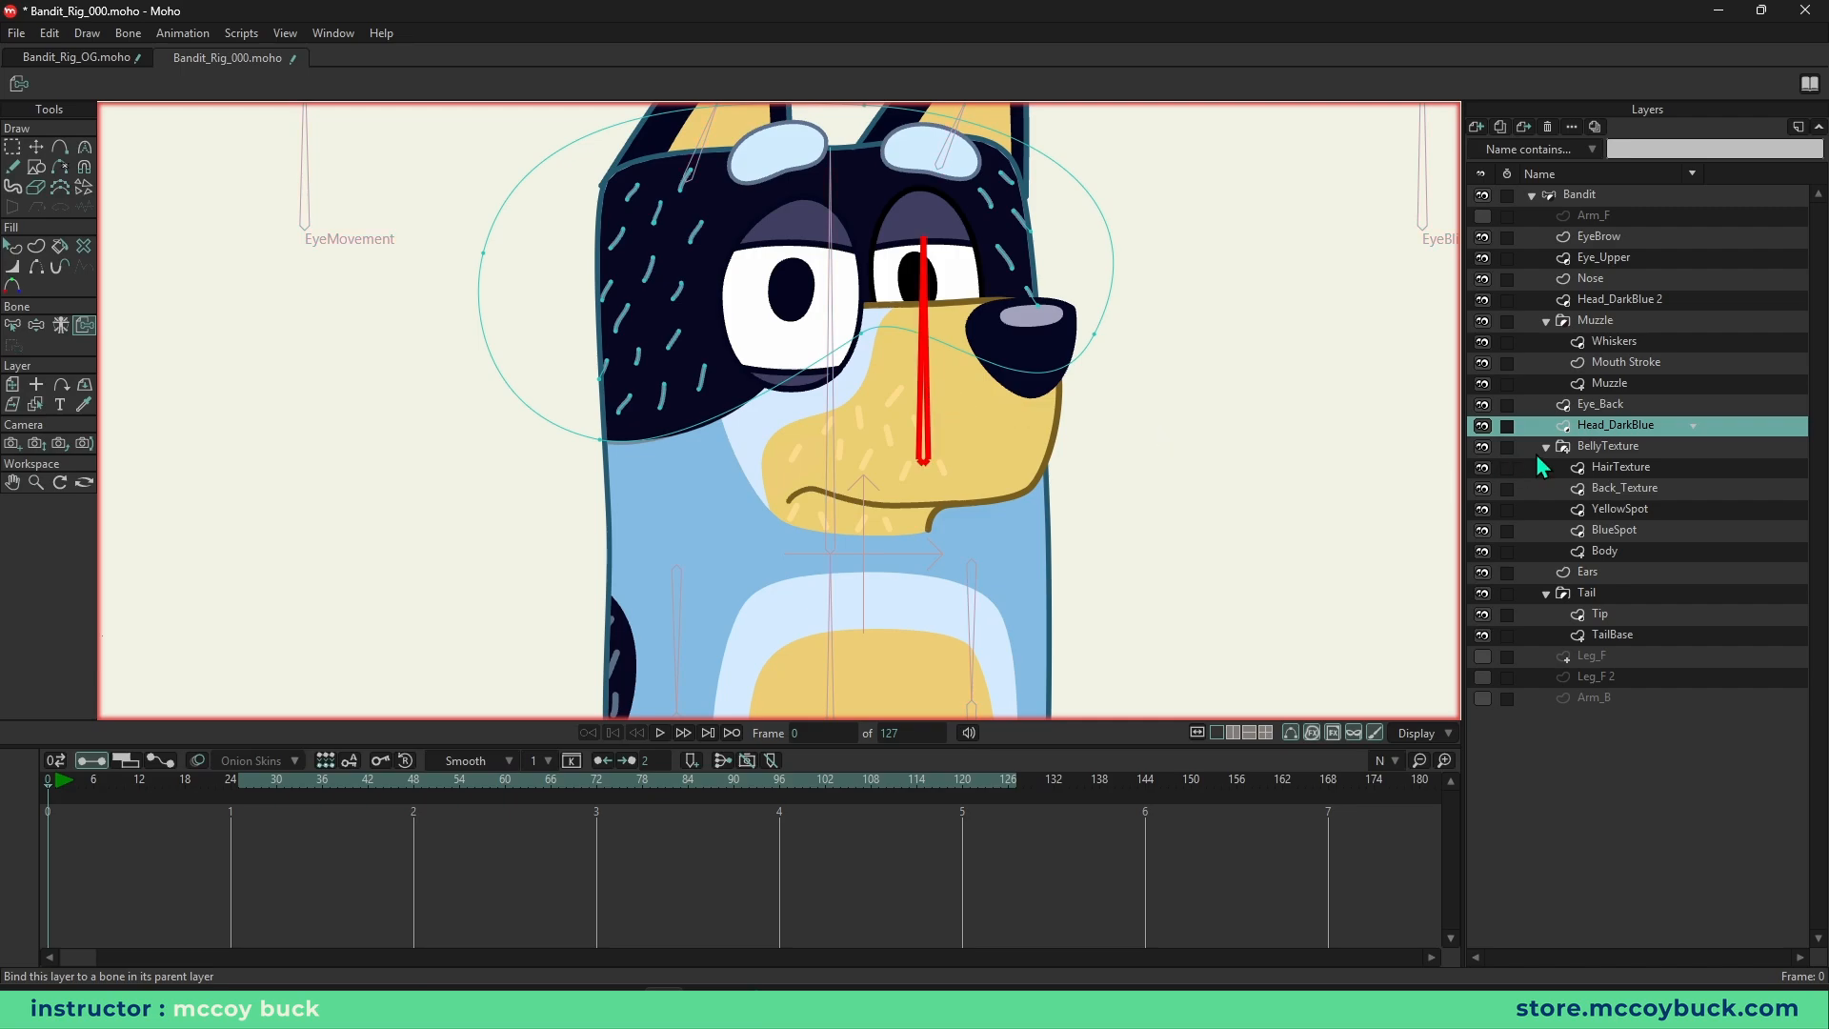
- Collapse the BellyTexture and Tail layer groups
left_click(1546, 448)
left_click(1547, 489)
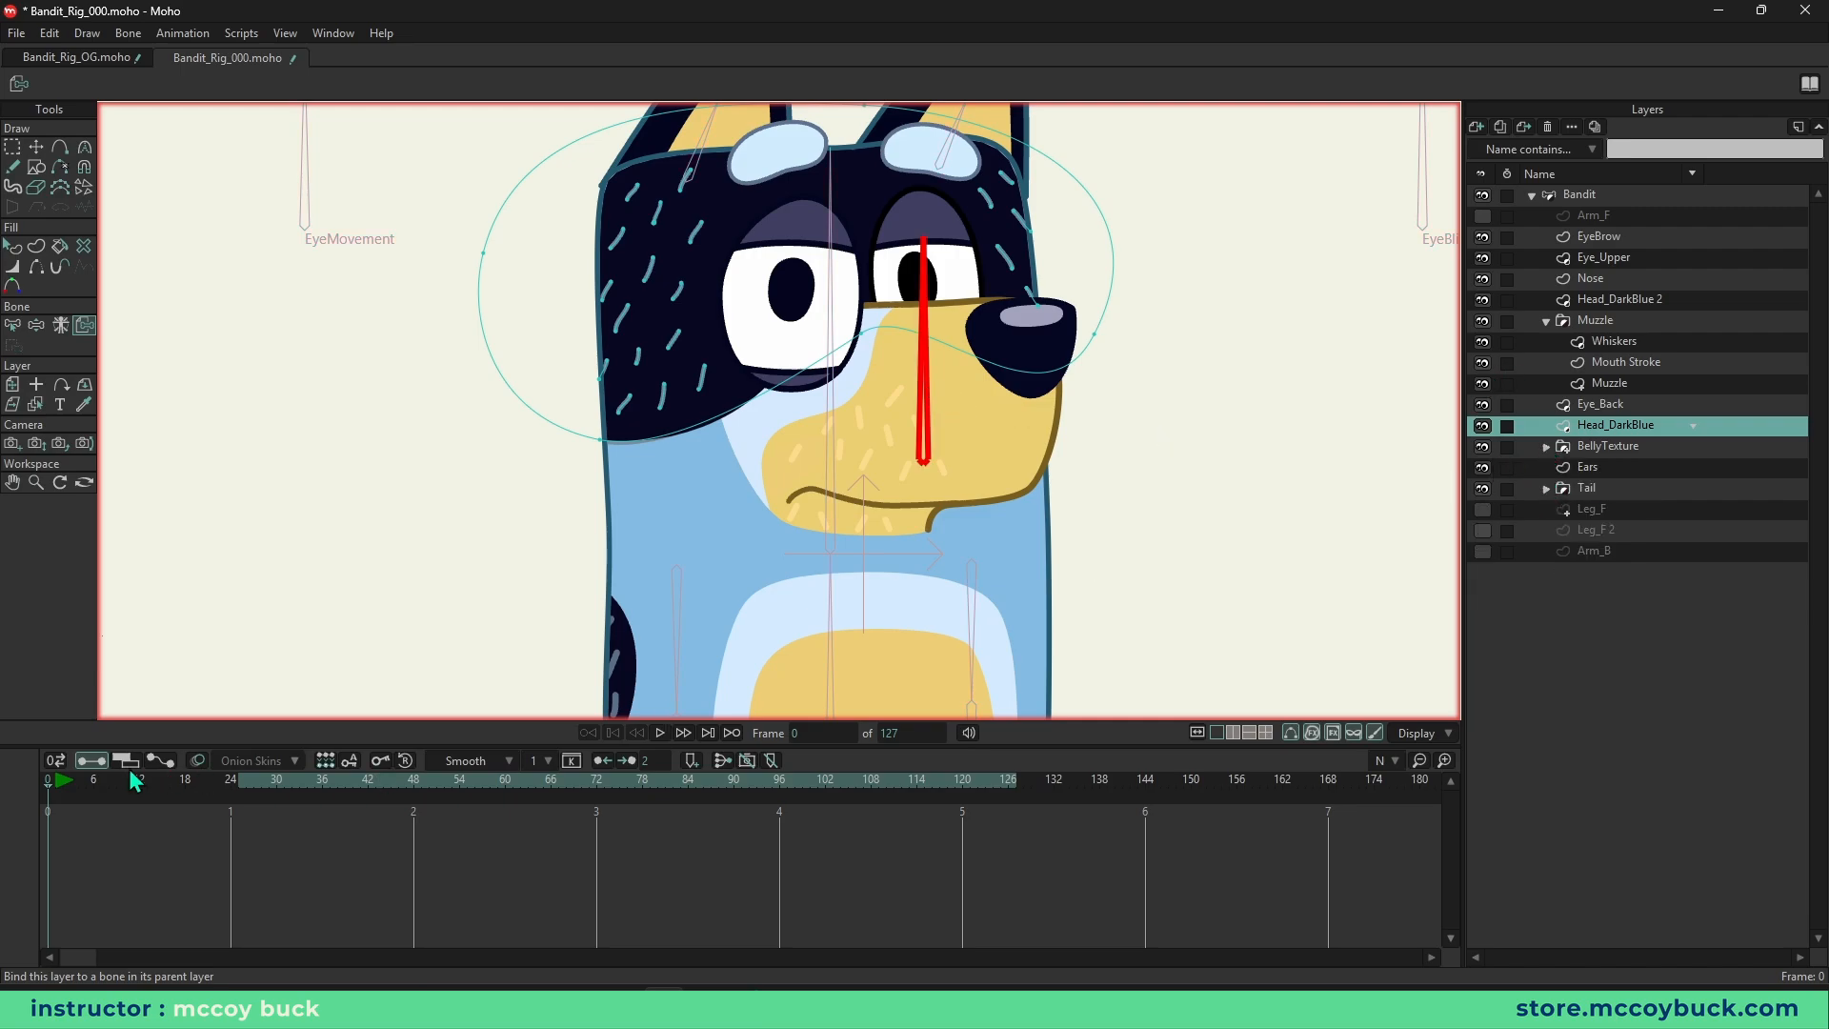
- Rotate the HeadTurn control bone of the Bandit rig clockwise at frame 12 to test the head turn
scroll(798, 520, "down", 3)
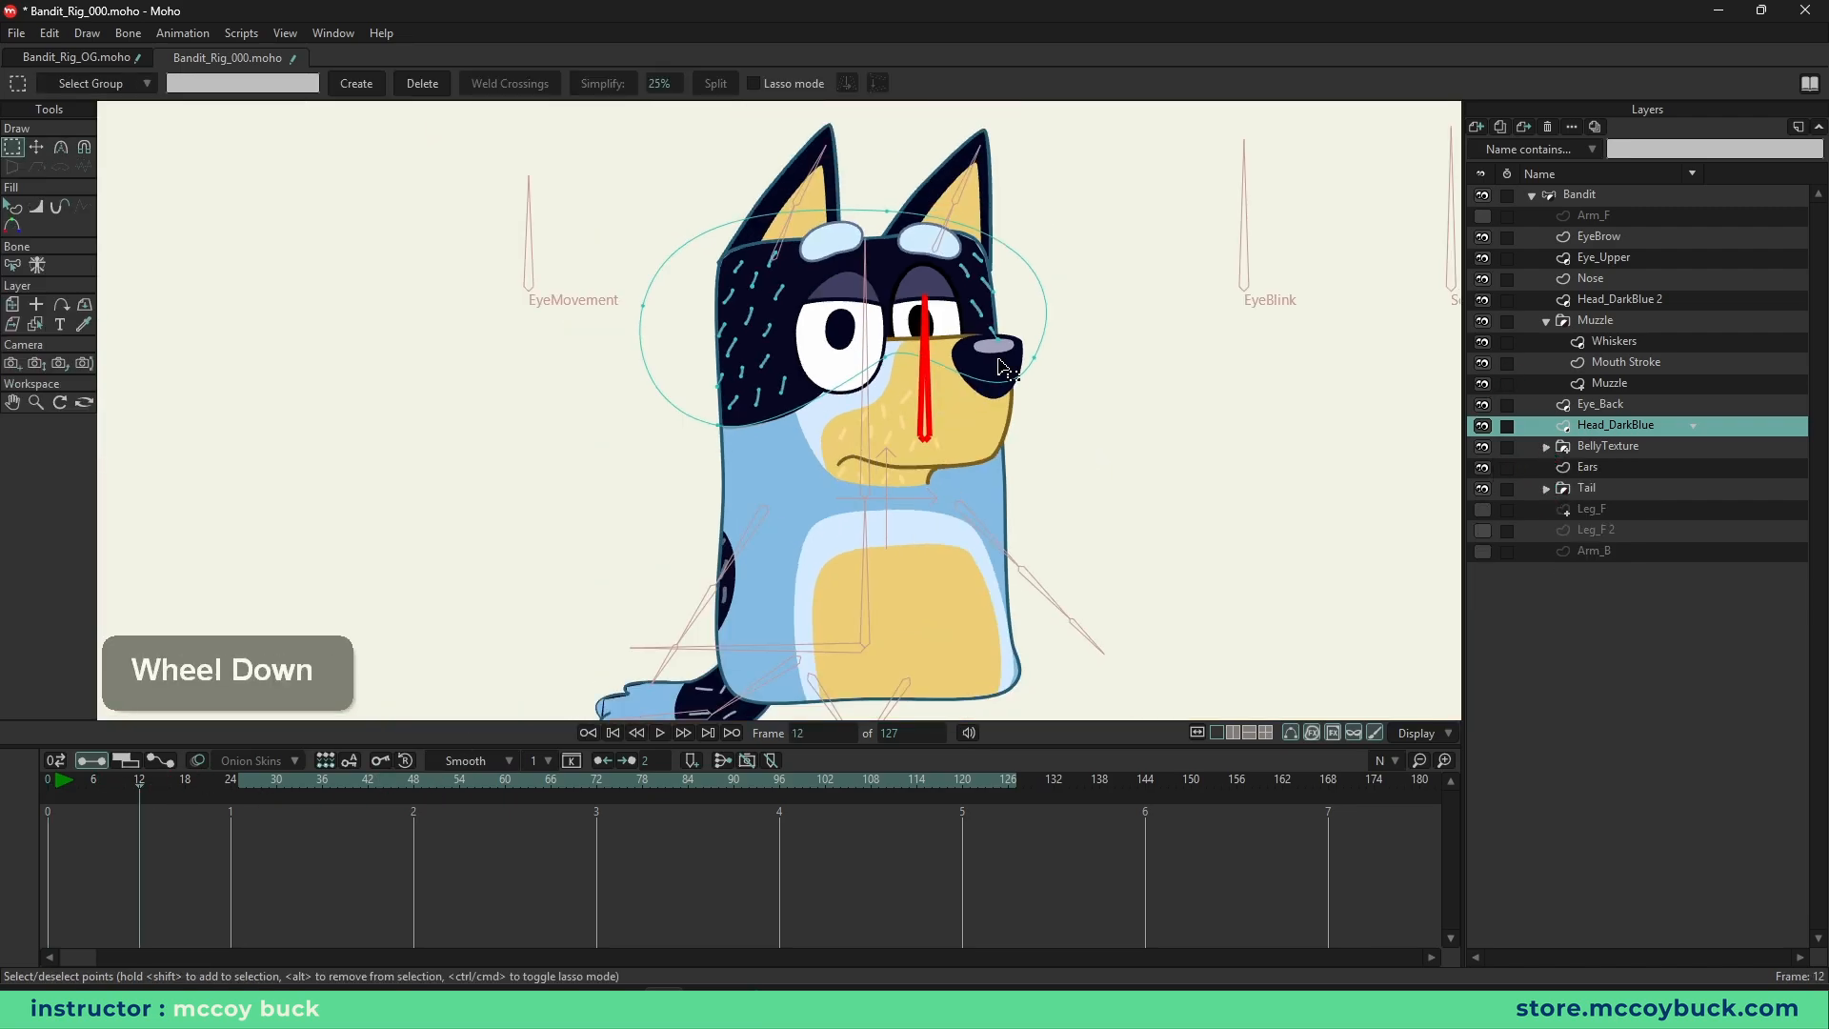
right_click(837, 335)
scroll(837, 336, "down", 3)
key("b")
key("z")
left_click_drag(846, 167, 896, 165)
- Try moving the face bone sideways at frame 12, undo the movement and deselect the bone
key("b")
left_click(894, 505)
key("t")
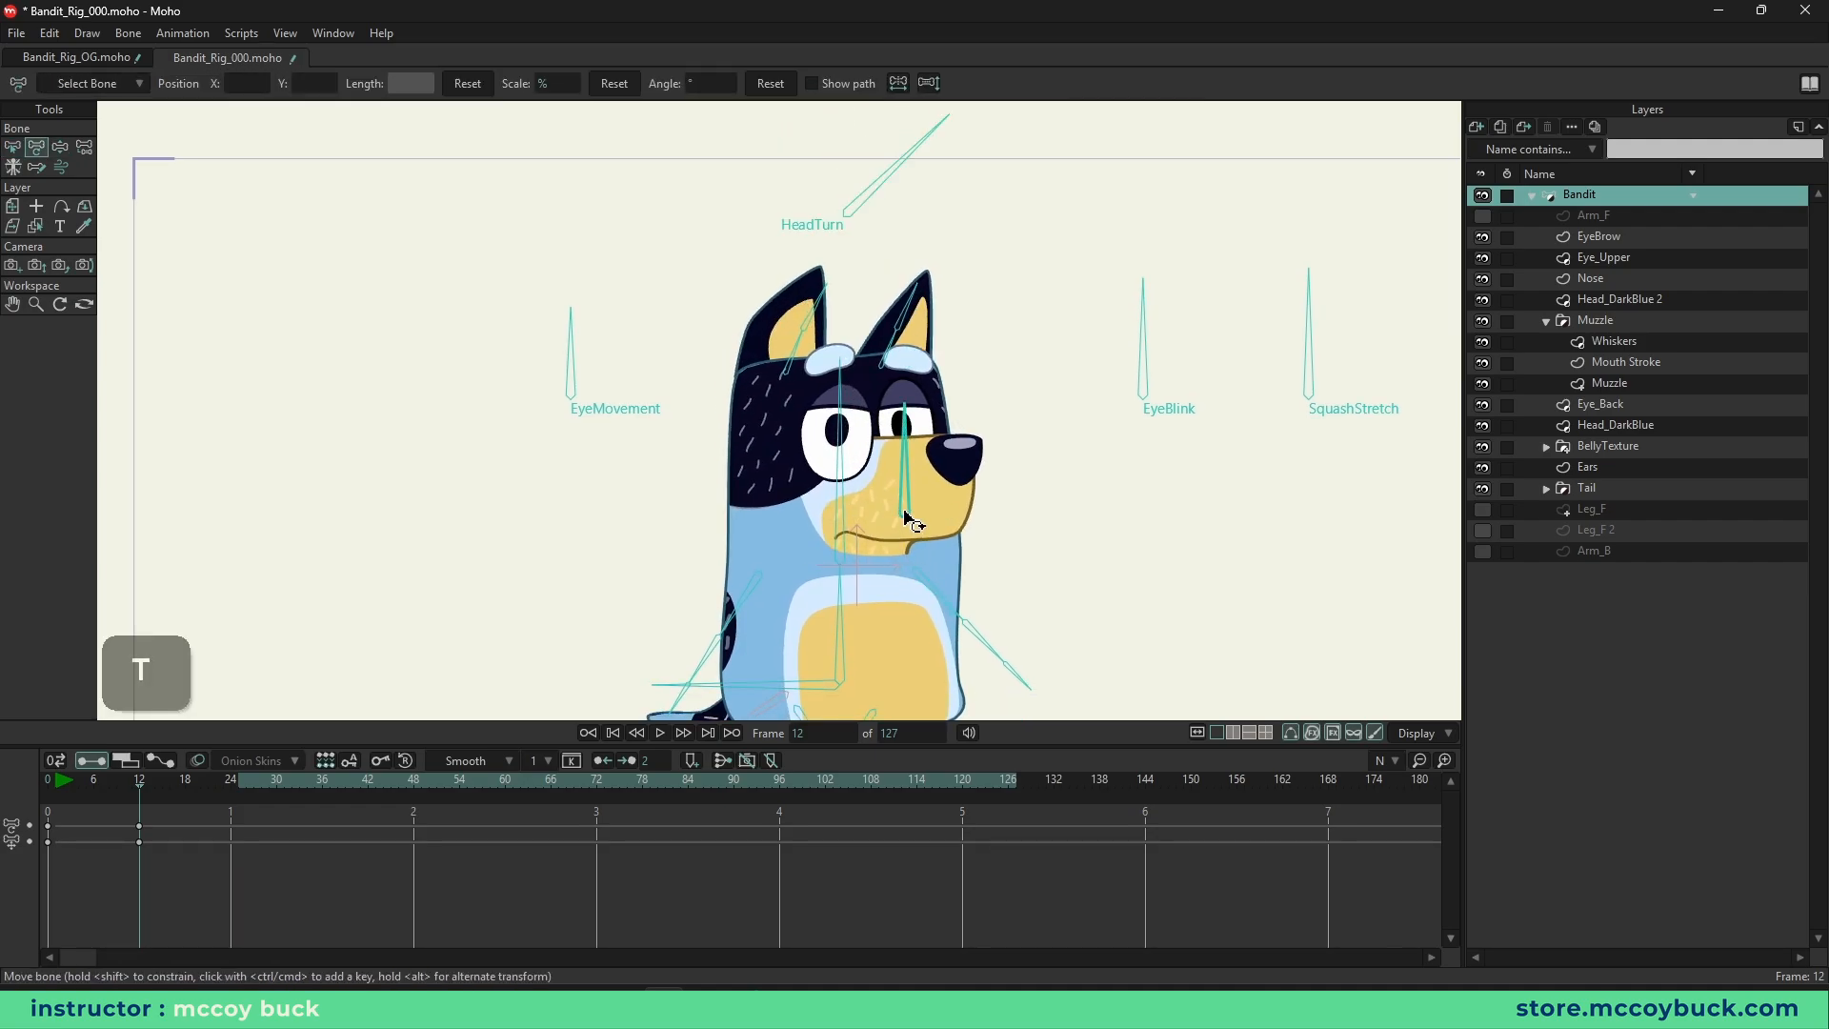
left_click(901, 517)
mouse_move(902, 518)
left_mouse_down()
mouse_move(860, 529)
mouse_move(810, 510)
mouse_move(877, 486)
mouse_move(910, 448)
mouse_move(1296, 515)
mouse_move(838, 495)
mouse_move(902, 527)
mouse_move(874, 523)
left_mouse_up()
key("ctrl+z")
key("b")
left_click(1046, 497)
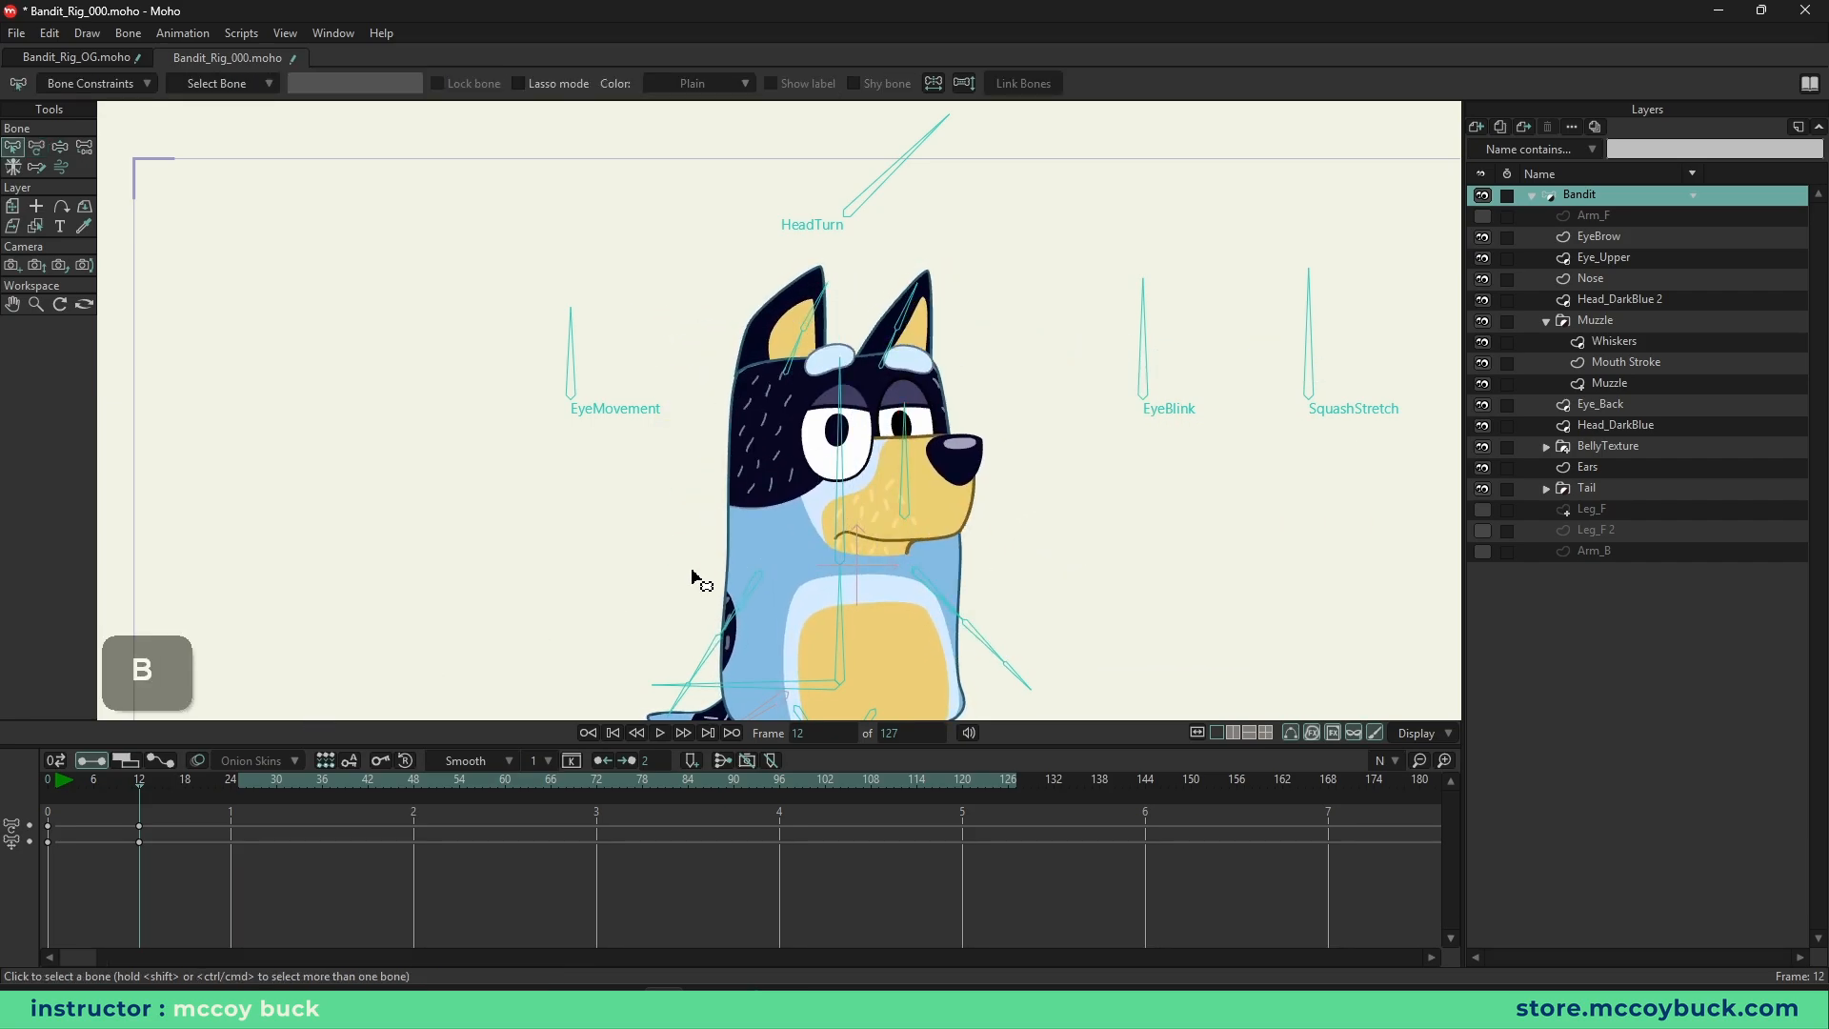
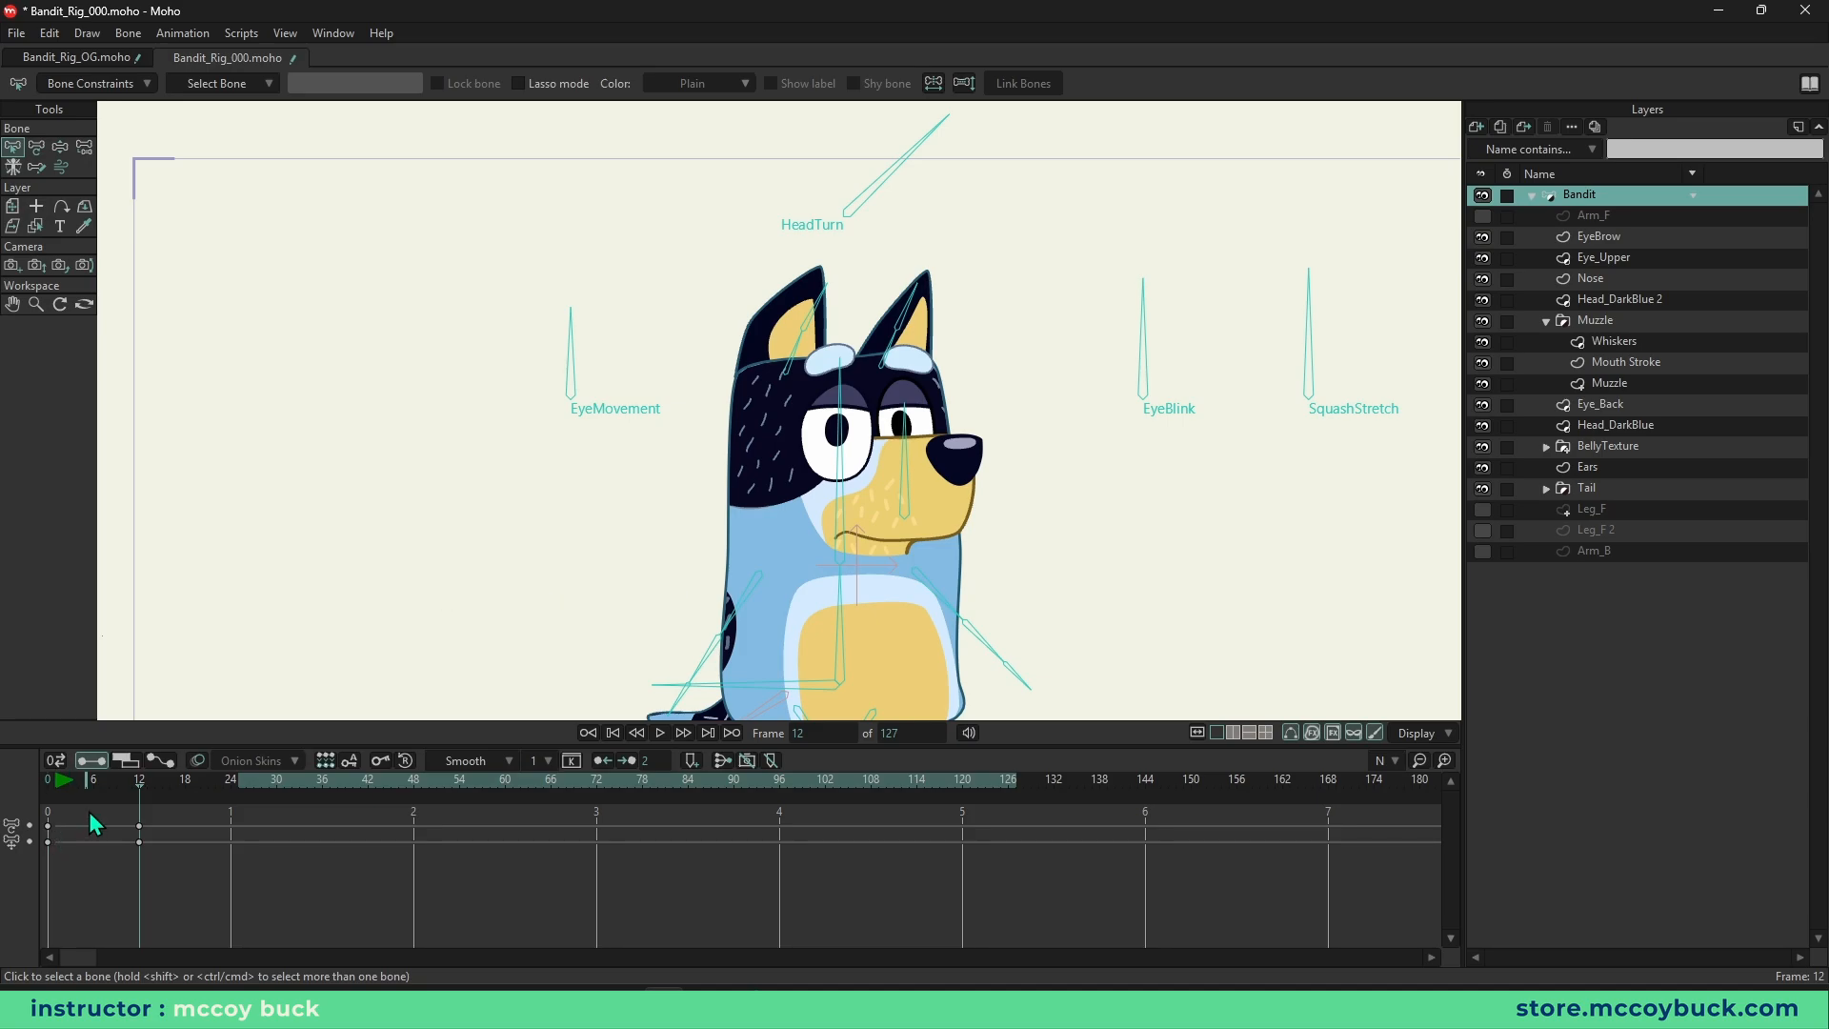
- Return to frame 0, make the Leg_F 2 layer visible and select it with the Select Bone tool active
left_click_drag(101, 781, 2, 779)
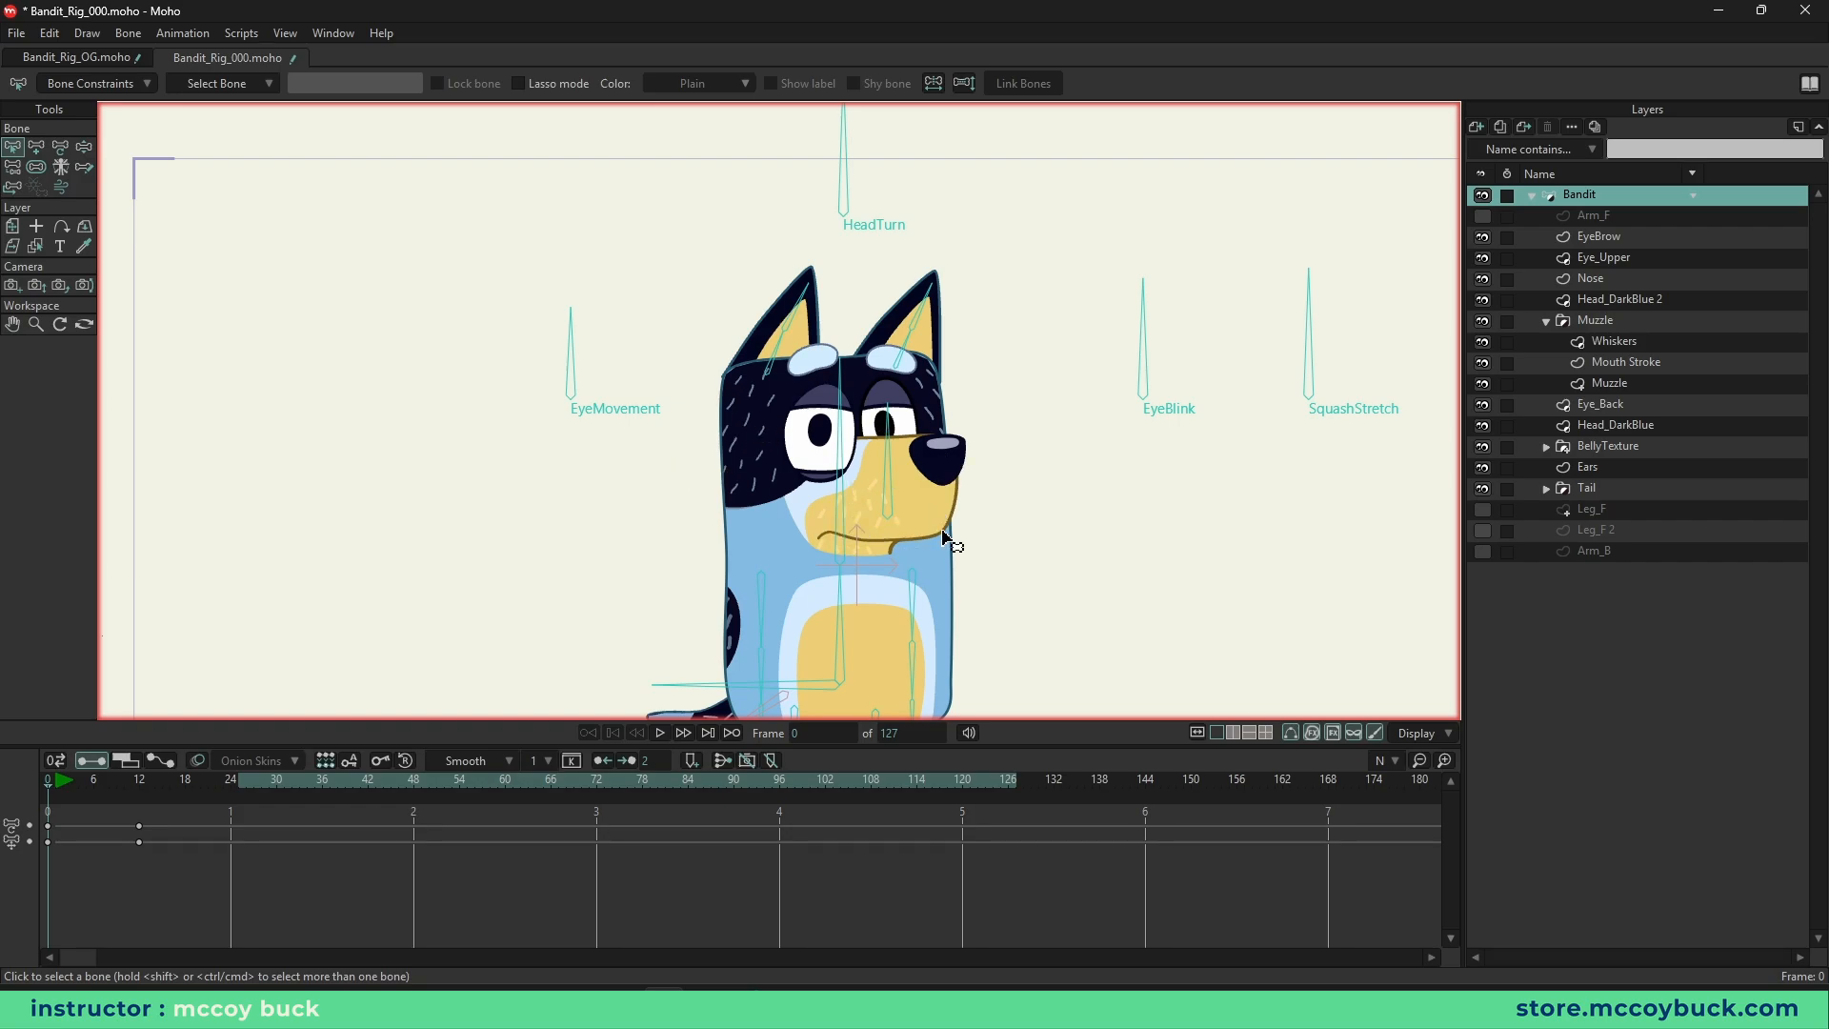
scroll(1286, 395, "up", 2)
left_click(1486, 529)
right_click(890, 482)
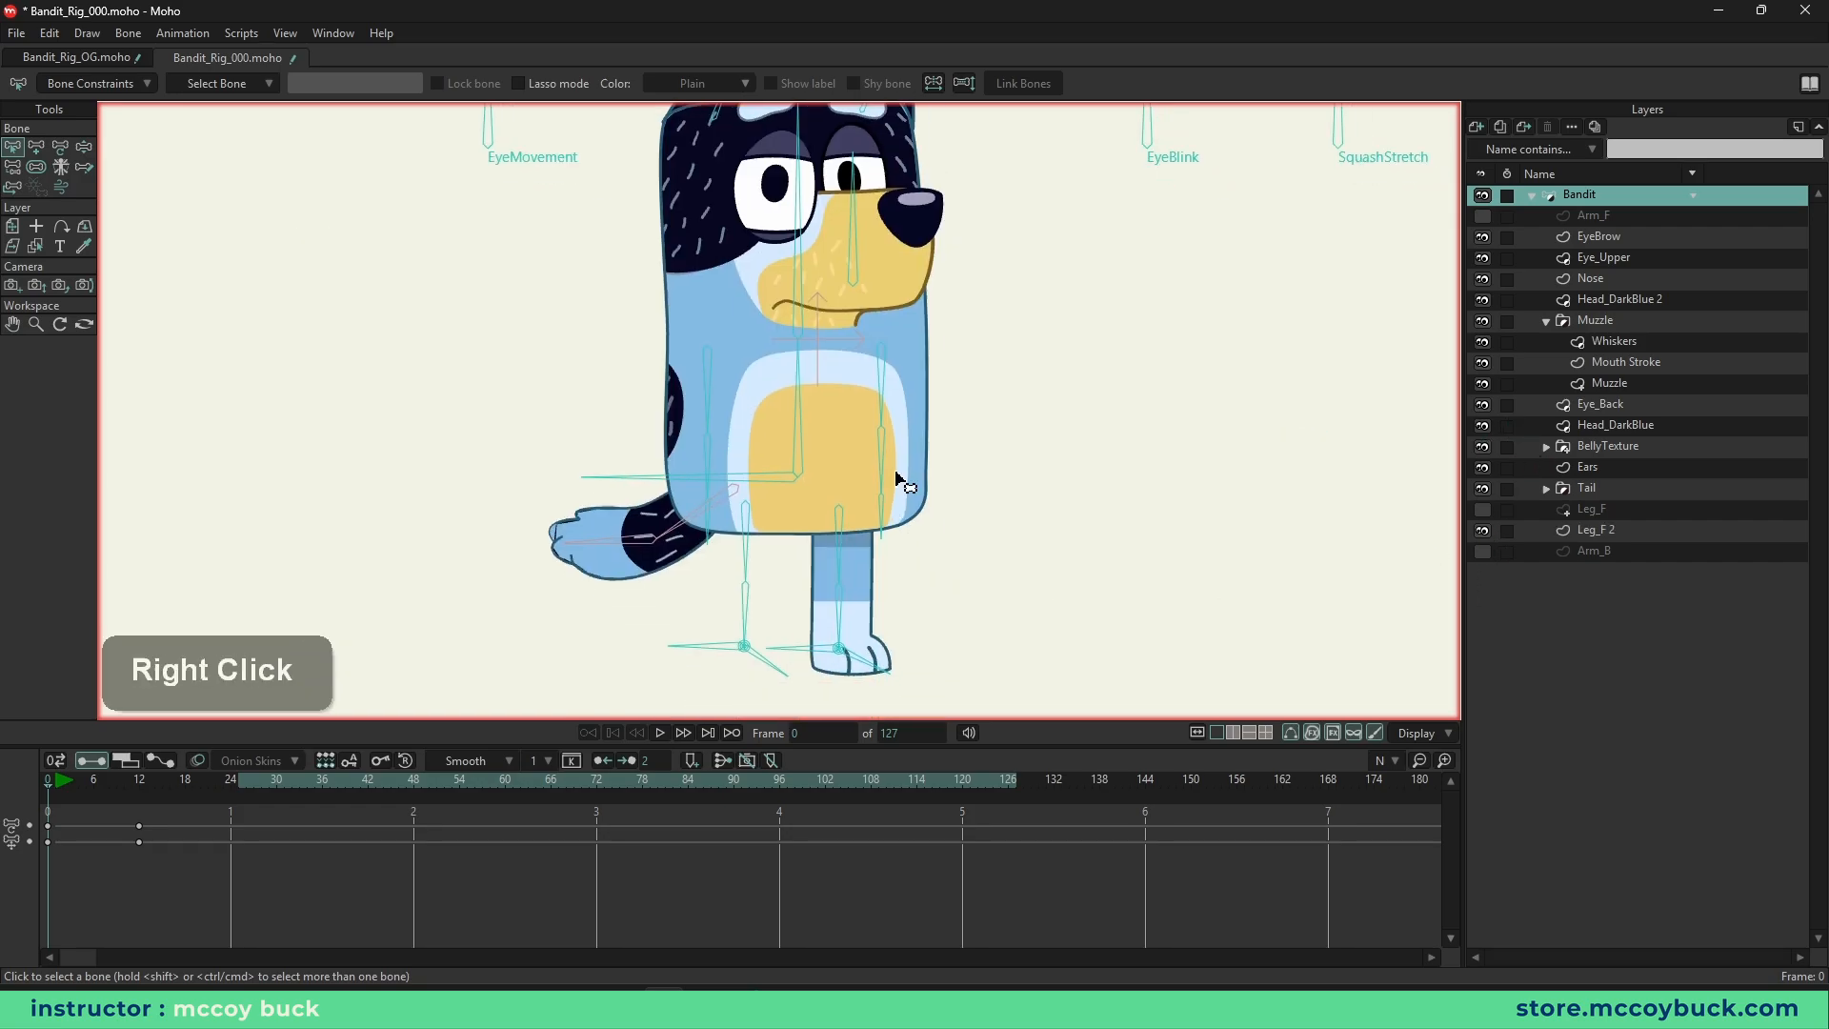
scroll(820, 608, "up", 3)
left_click(850, 600, "alt")
key("b")
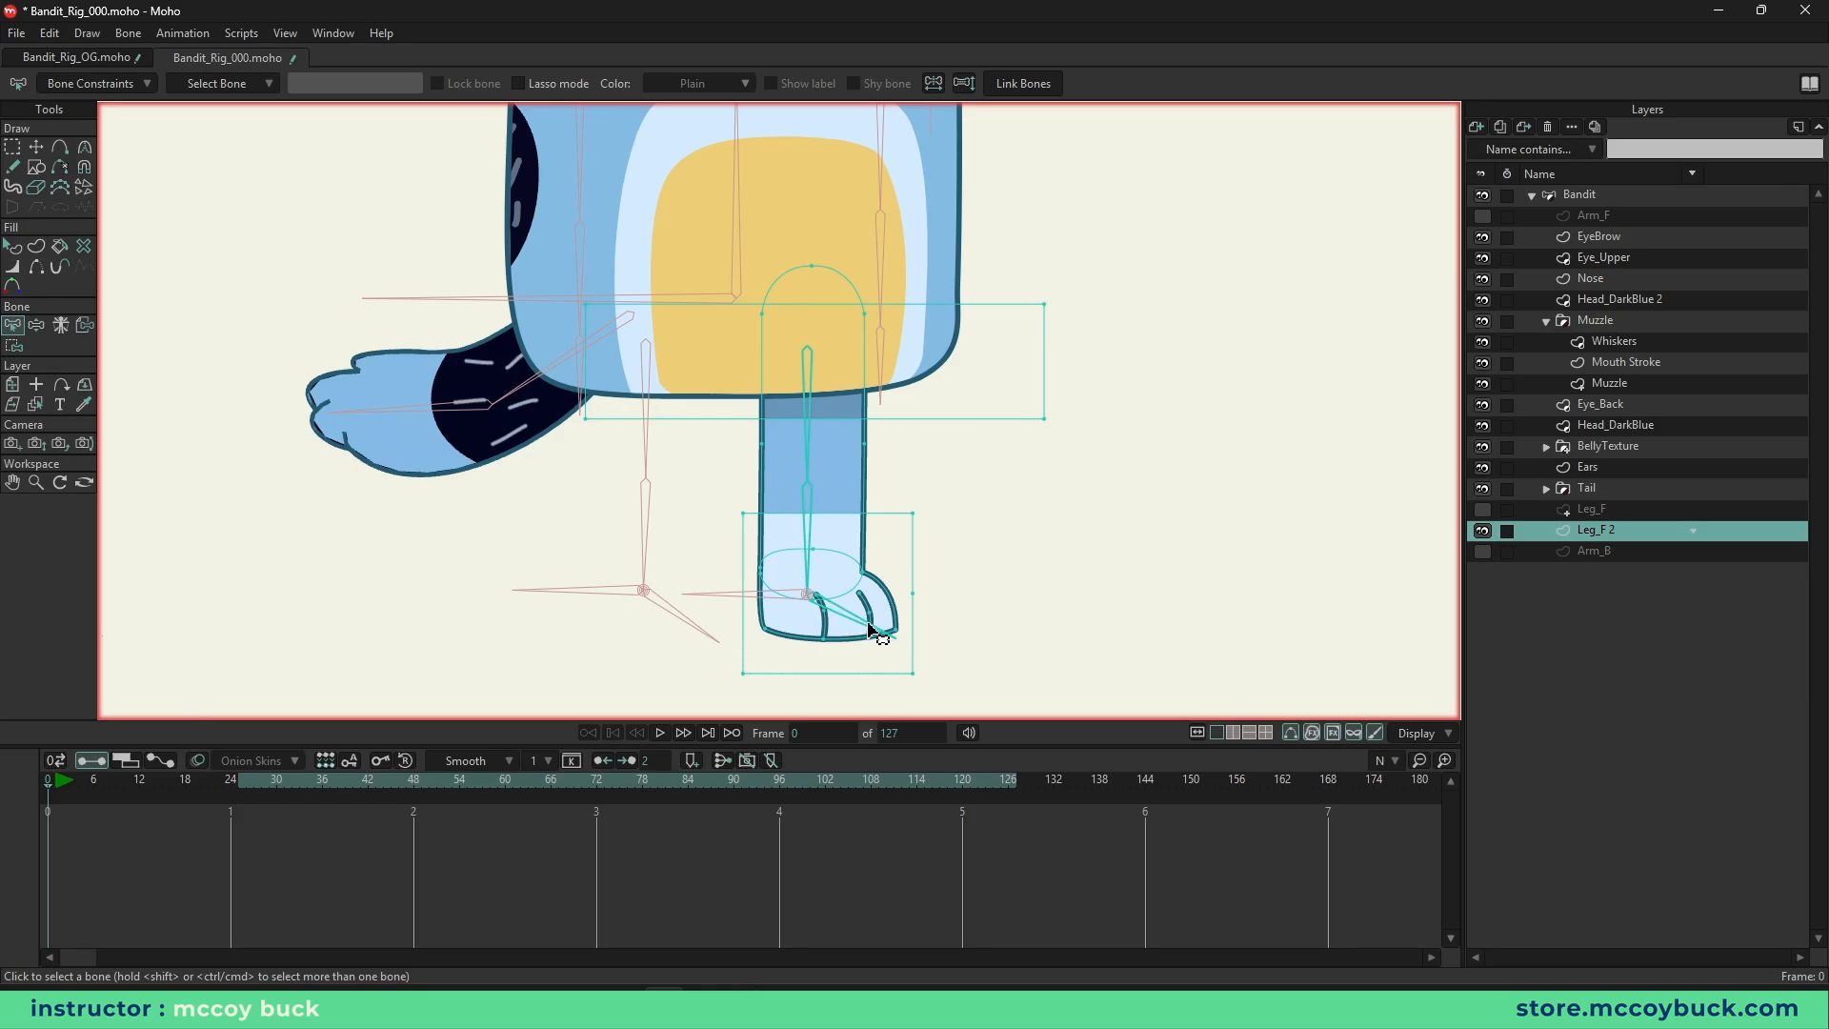
- Select the foot bone B15 running from ankle to toes and examine which Leg_F 2 points are bound to it
scroll(869, 631, "up", 2)
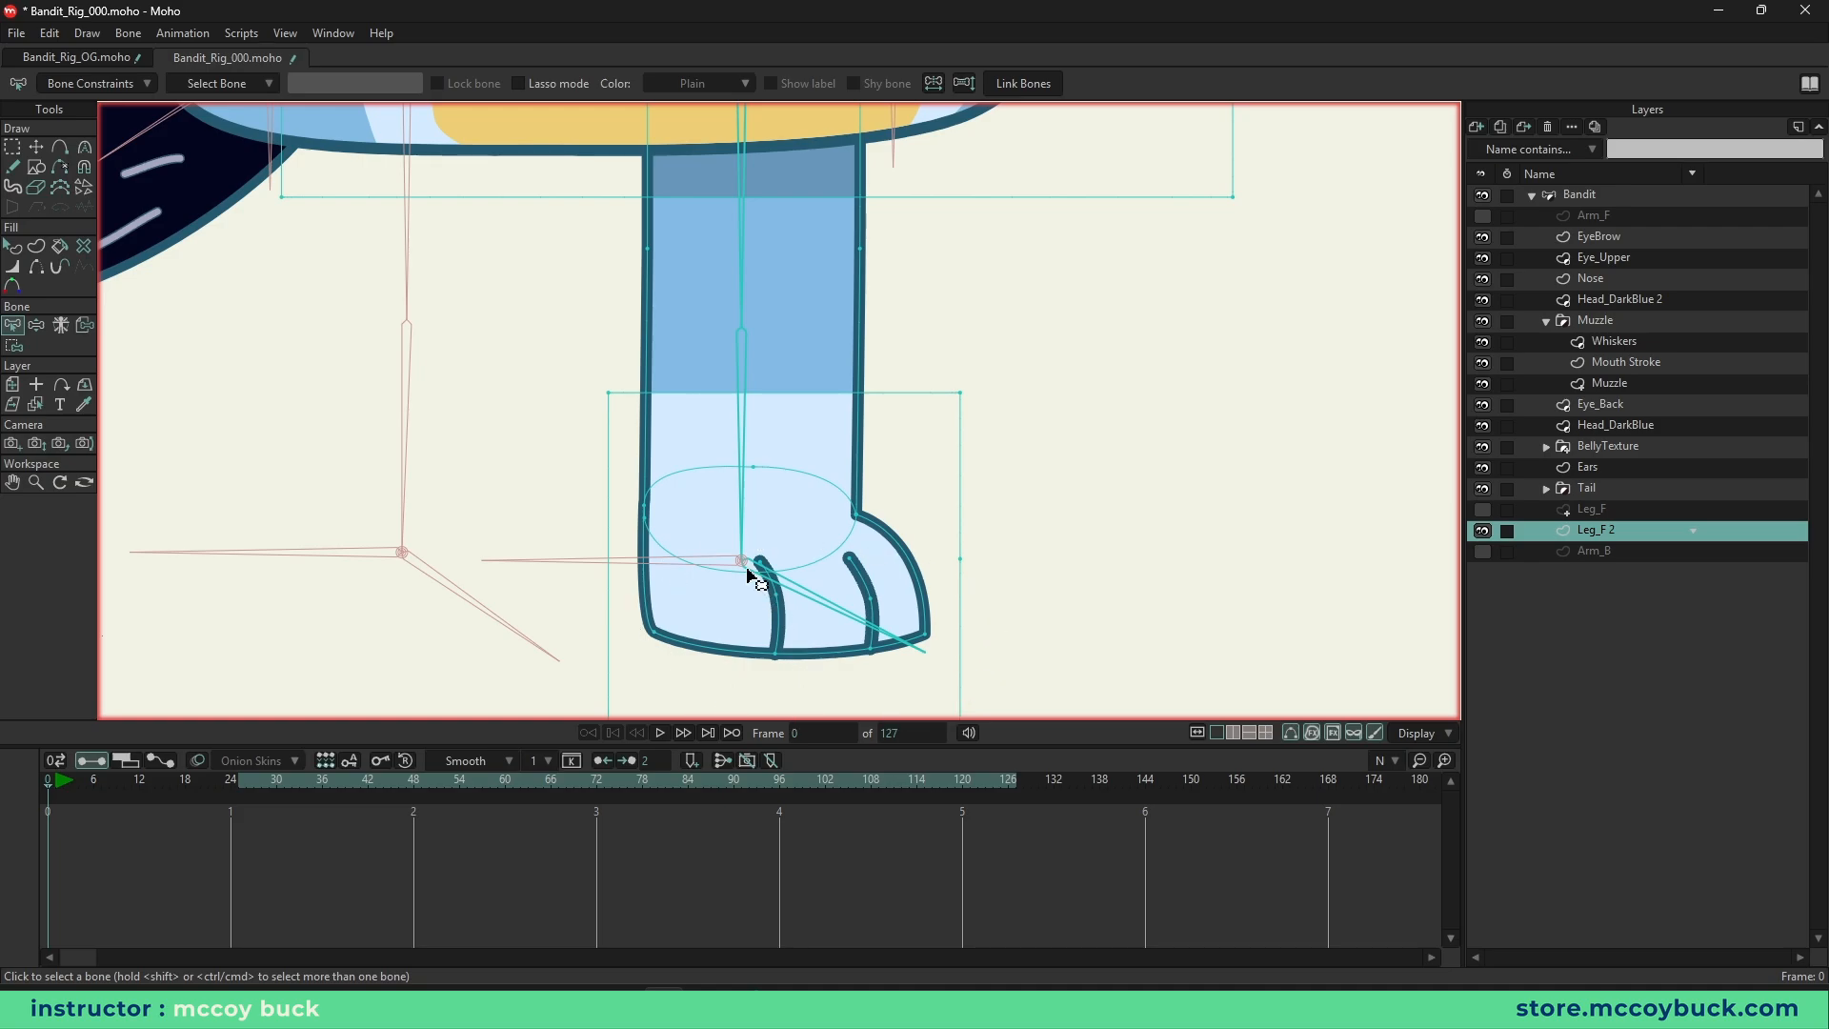
scroll(886, 627, "up", 2)
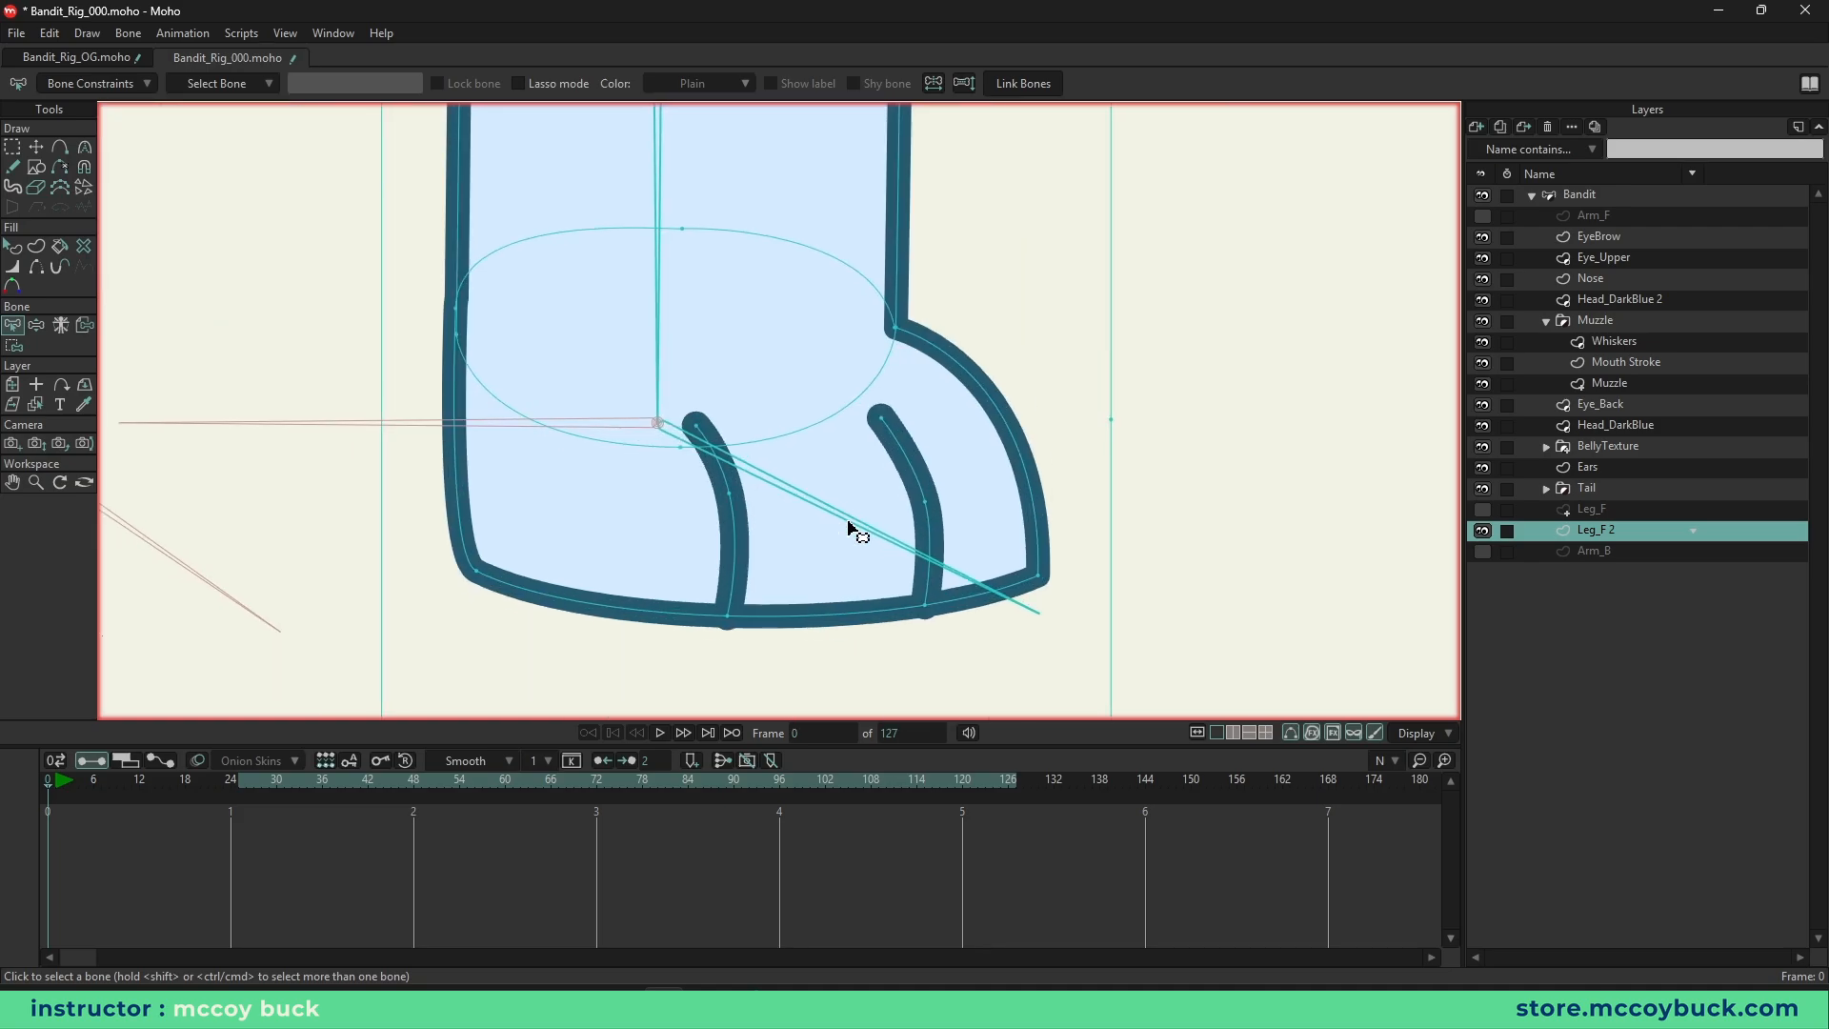
left_click(842, 520, "alt")
scroll(654, 482, "down", 1)
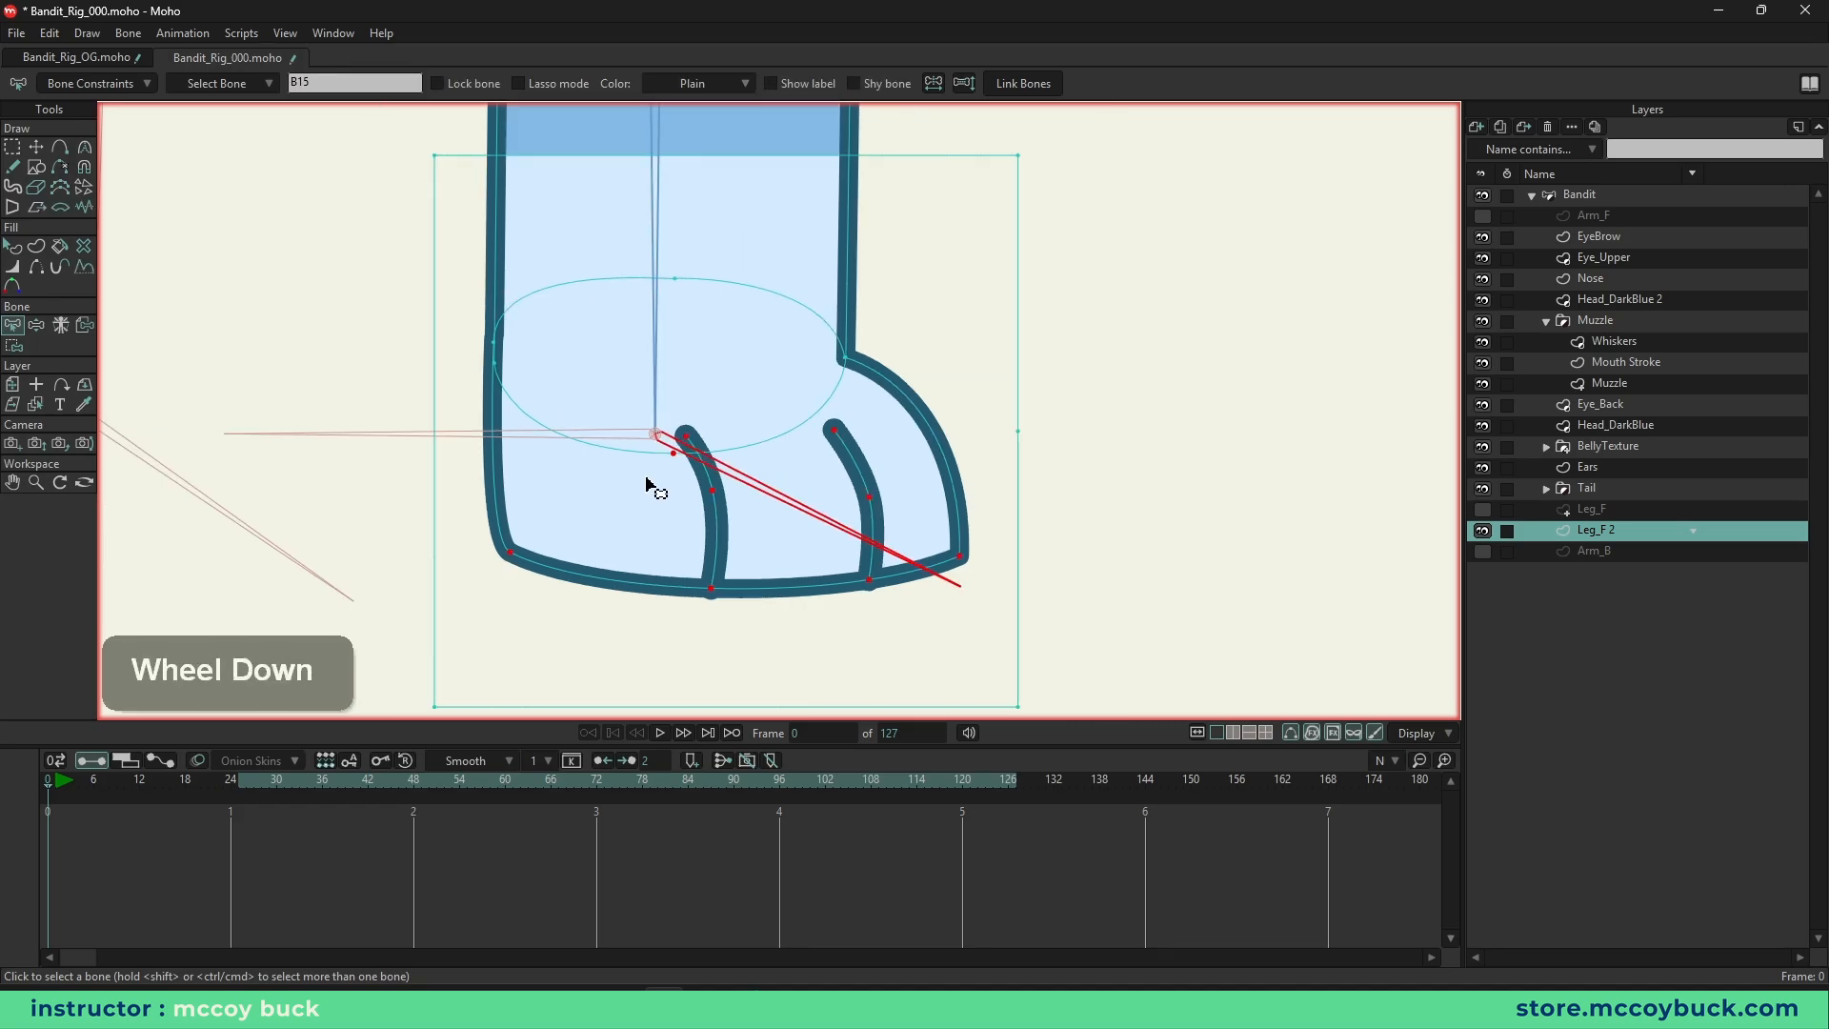
scroll(655, 464, "up", 1)
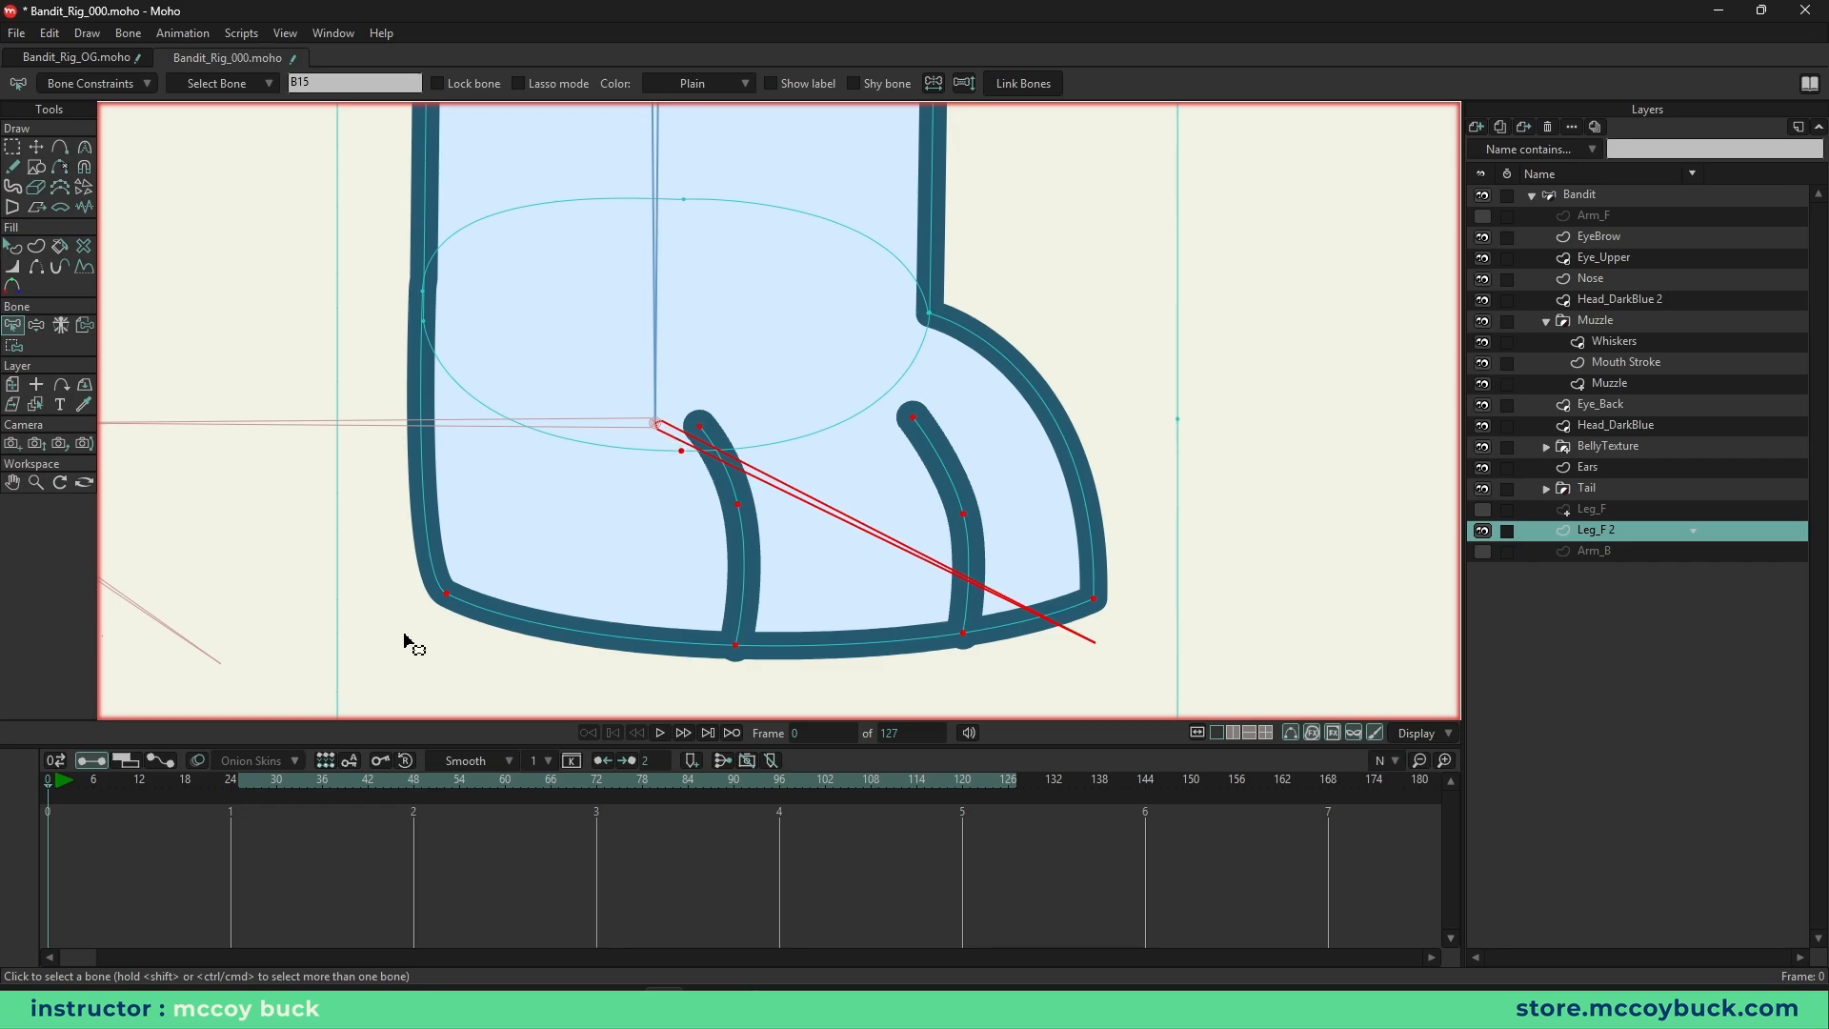
- Rotate the foot bone to about 46.4° at frame 12
left_click(138, 781)
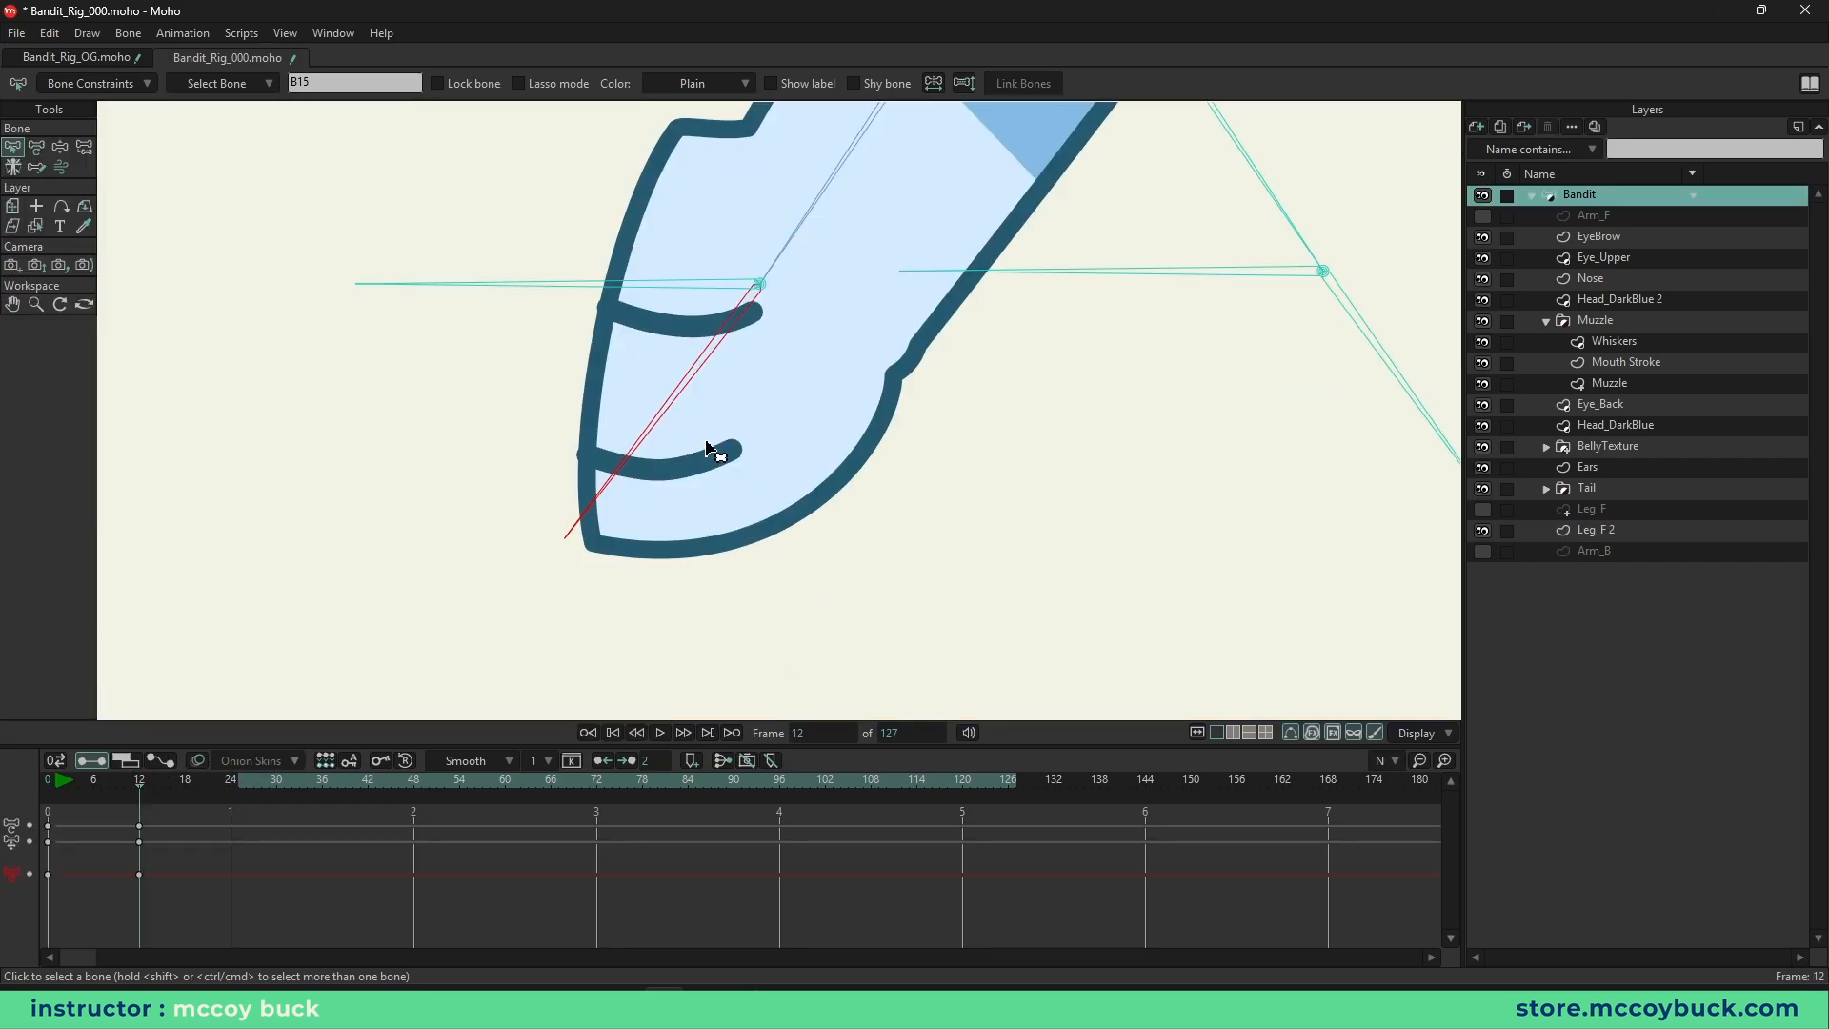
key("t")
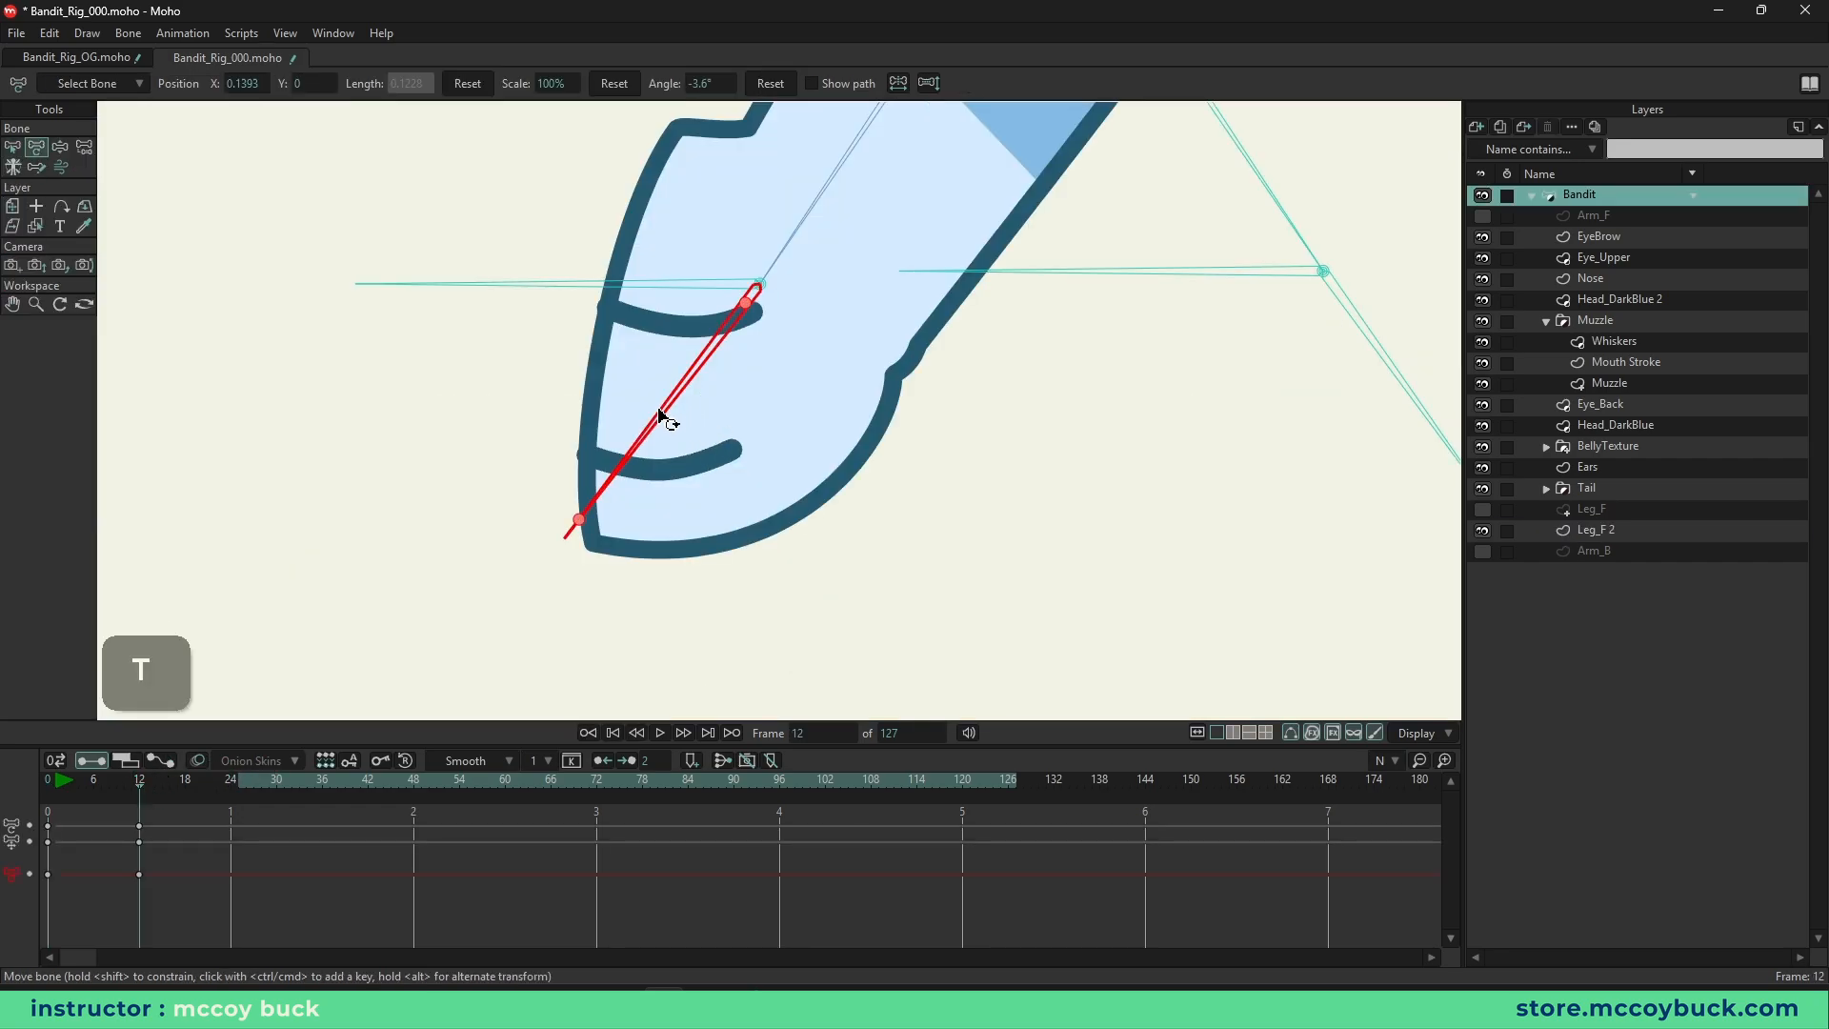
left_click_drag(660, 411, 813, 457)
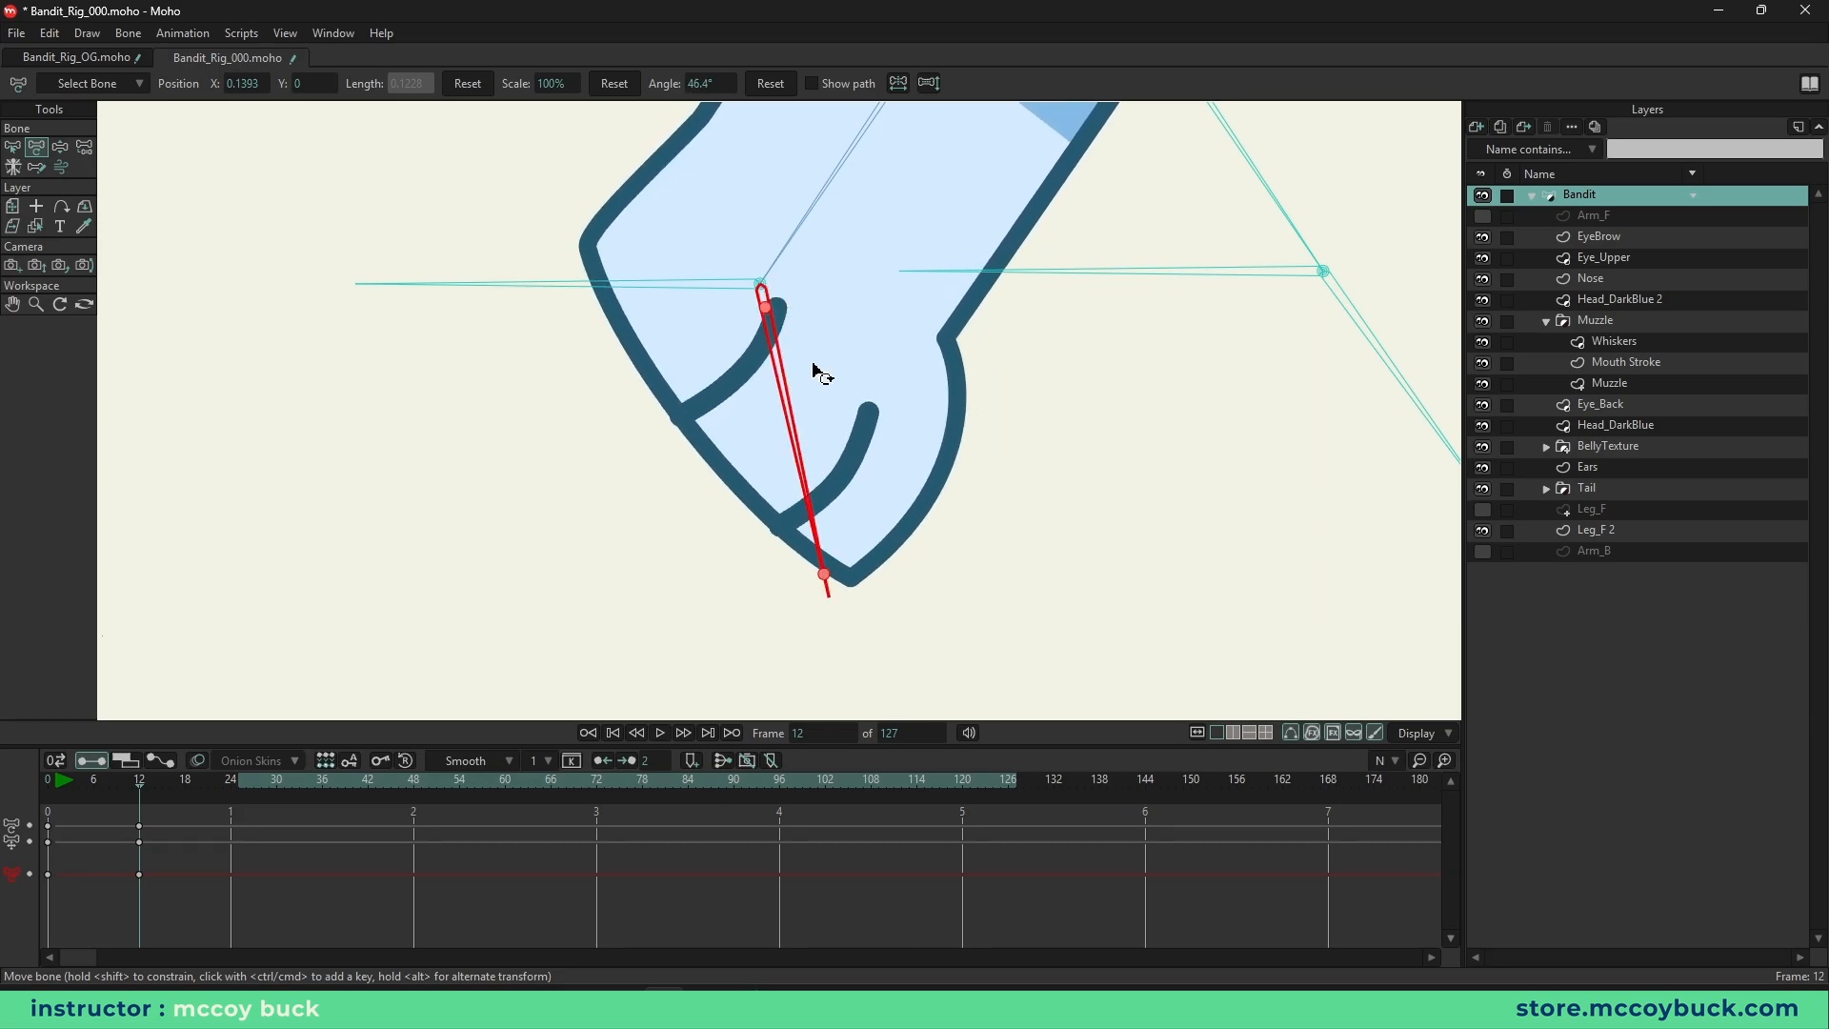
- Turn off the display of fills and strokes so that only the foot's points, curves and bones show
left_click(1426, 732)
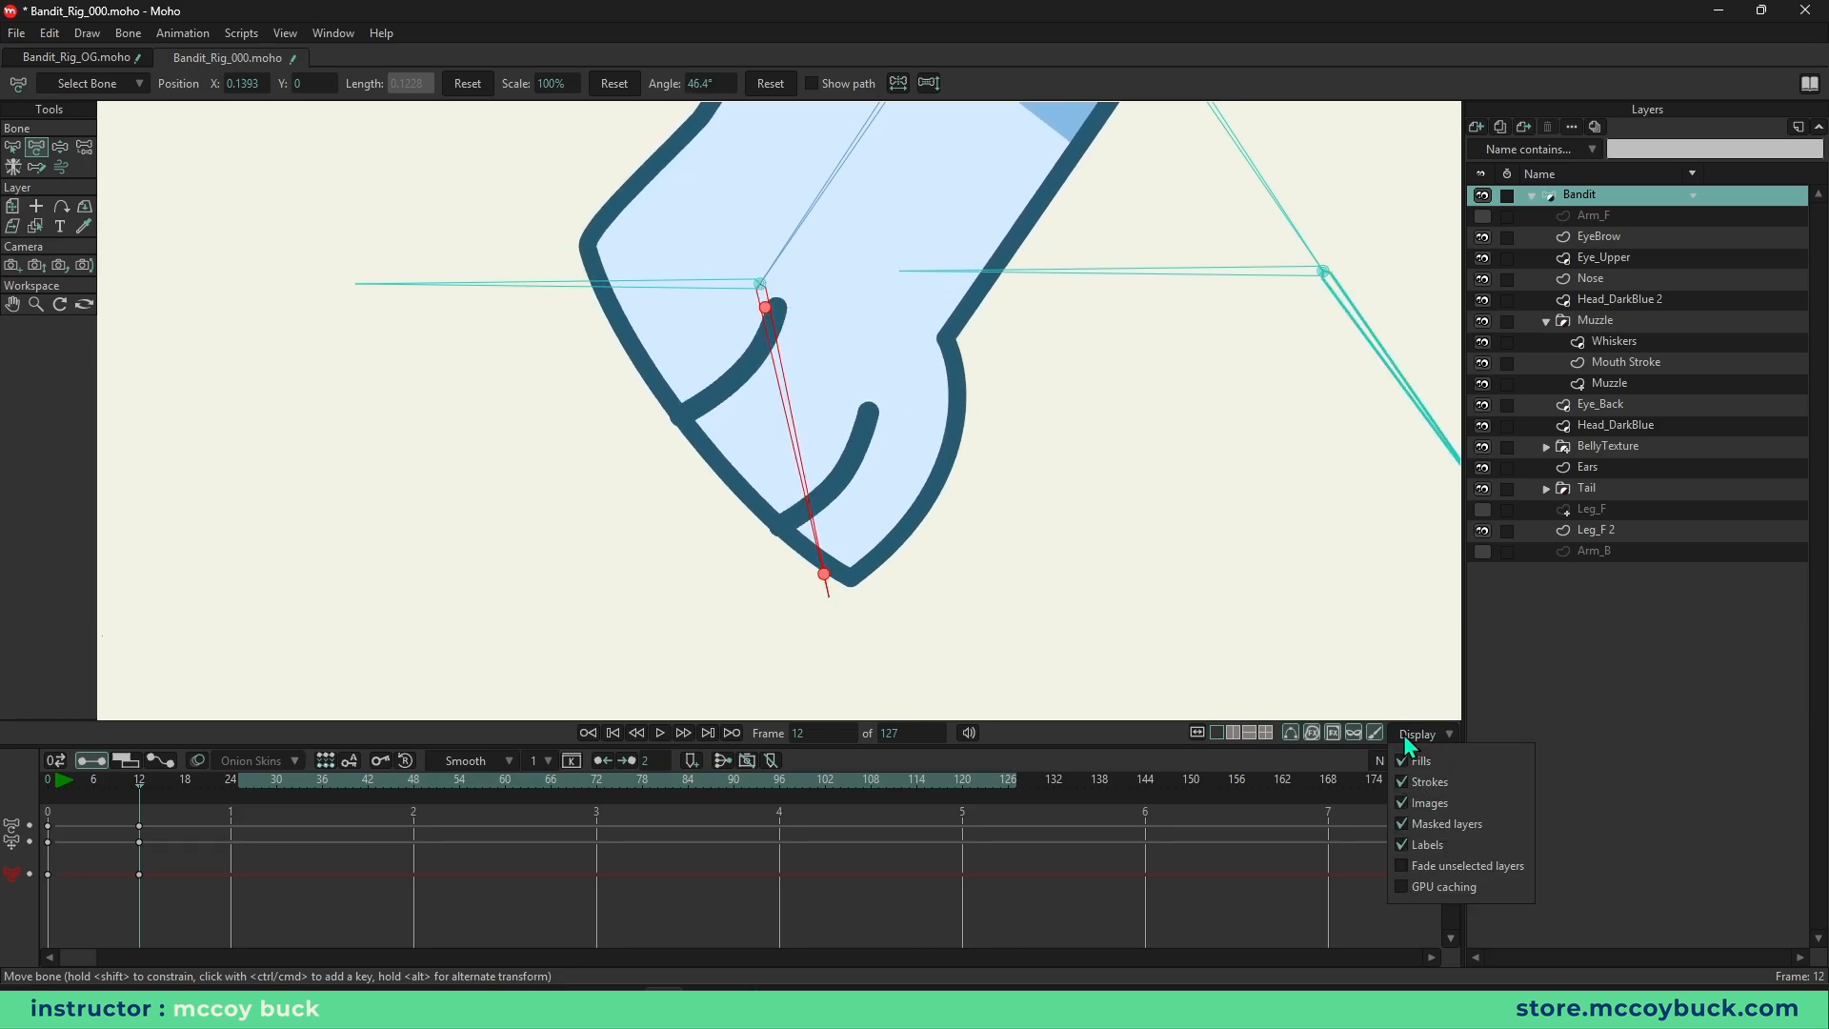
left_click(1402, 760)
left_click(1402, 782)
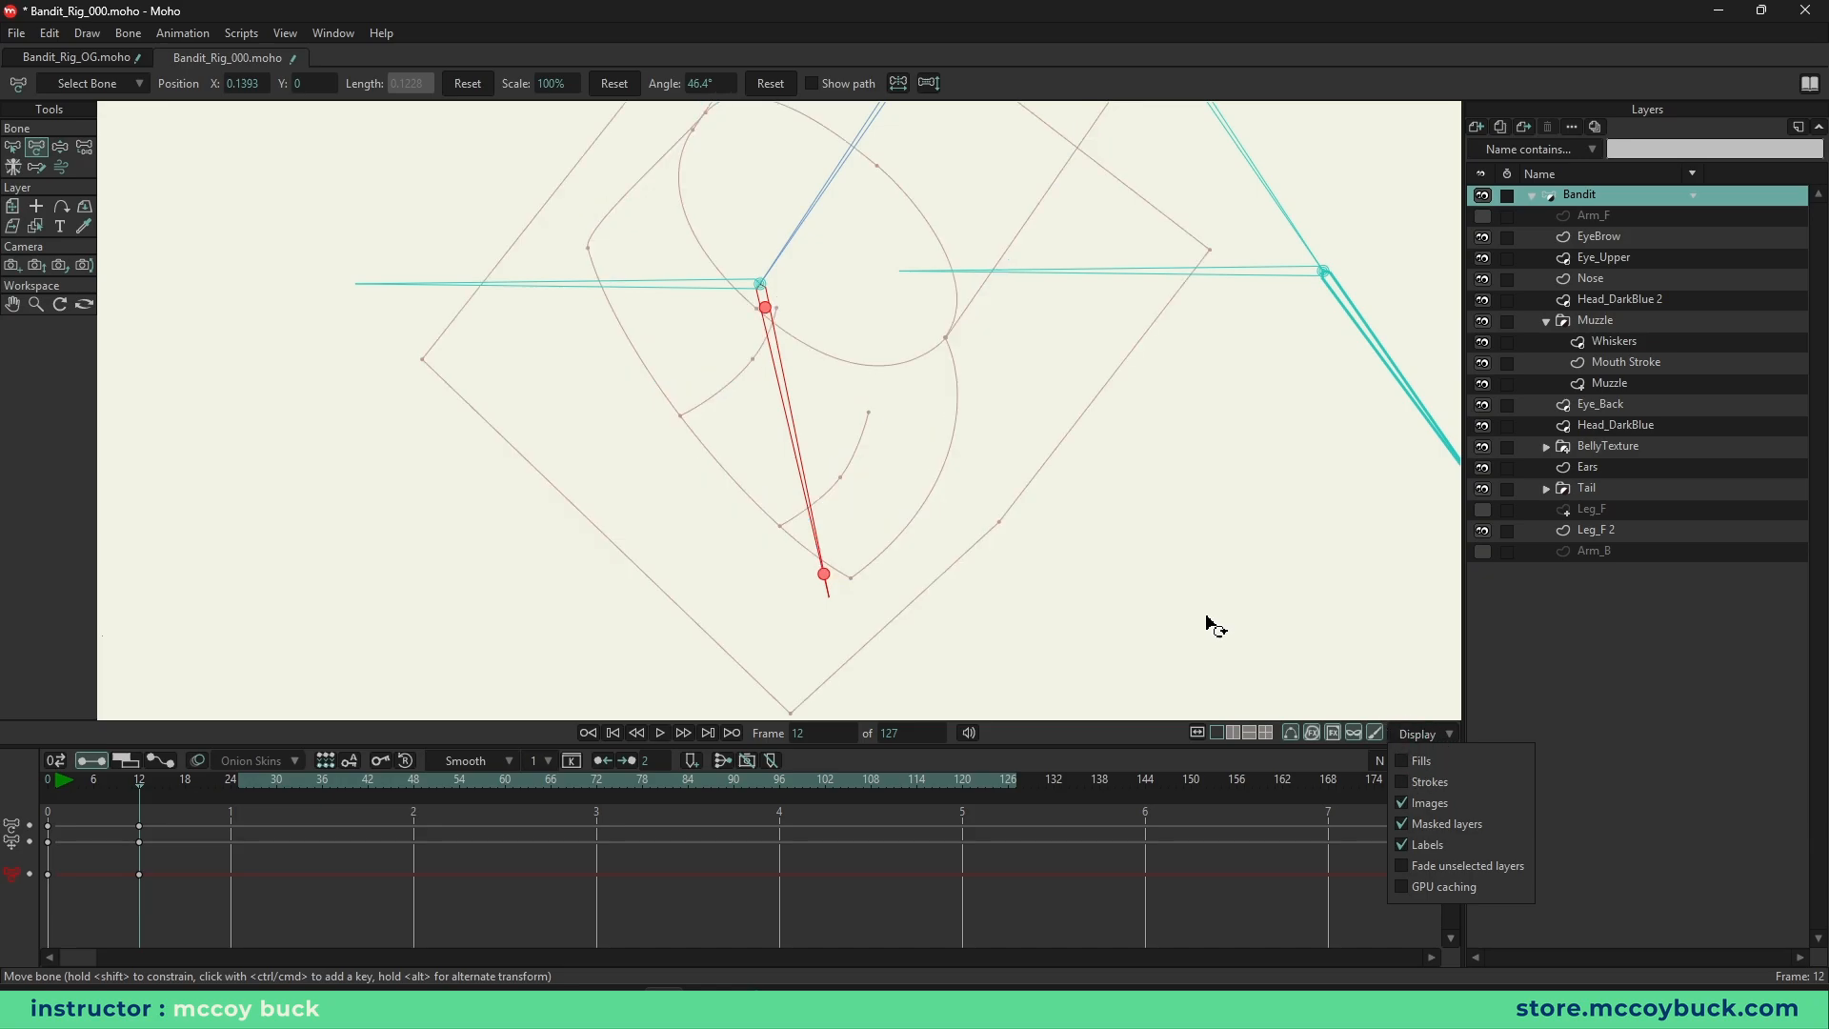
left_click(903, 489)
scroll(798, 467, "up", 1)
right_click(818, 465)
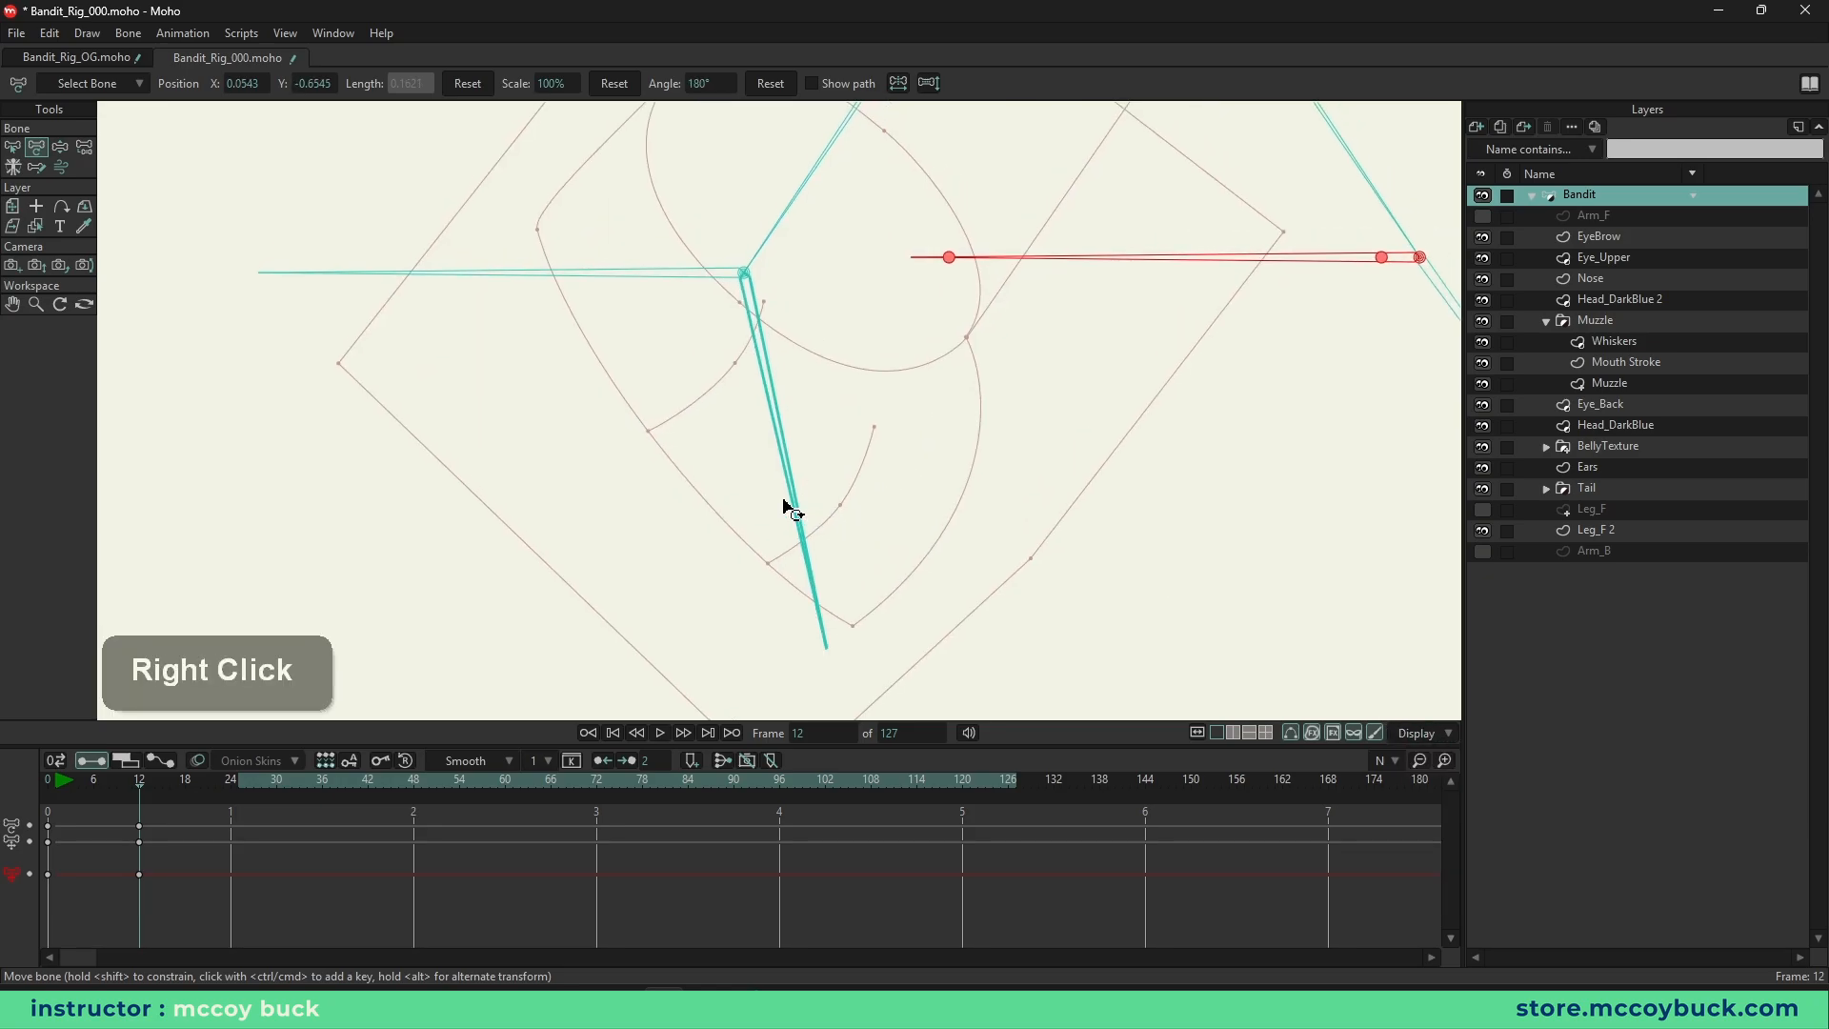
- Swing the foot bone back and forth at frame 12 to test the curve deformation, leaving it at about 55.6°
key("t")
left_click_drag(785, 481, 781, 414)
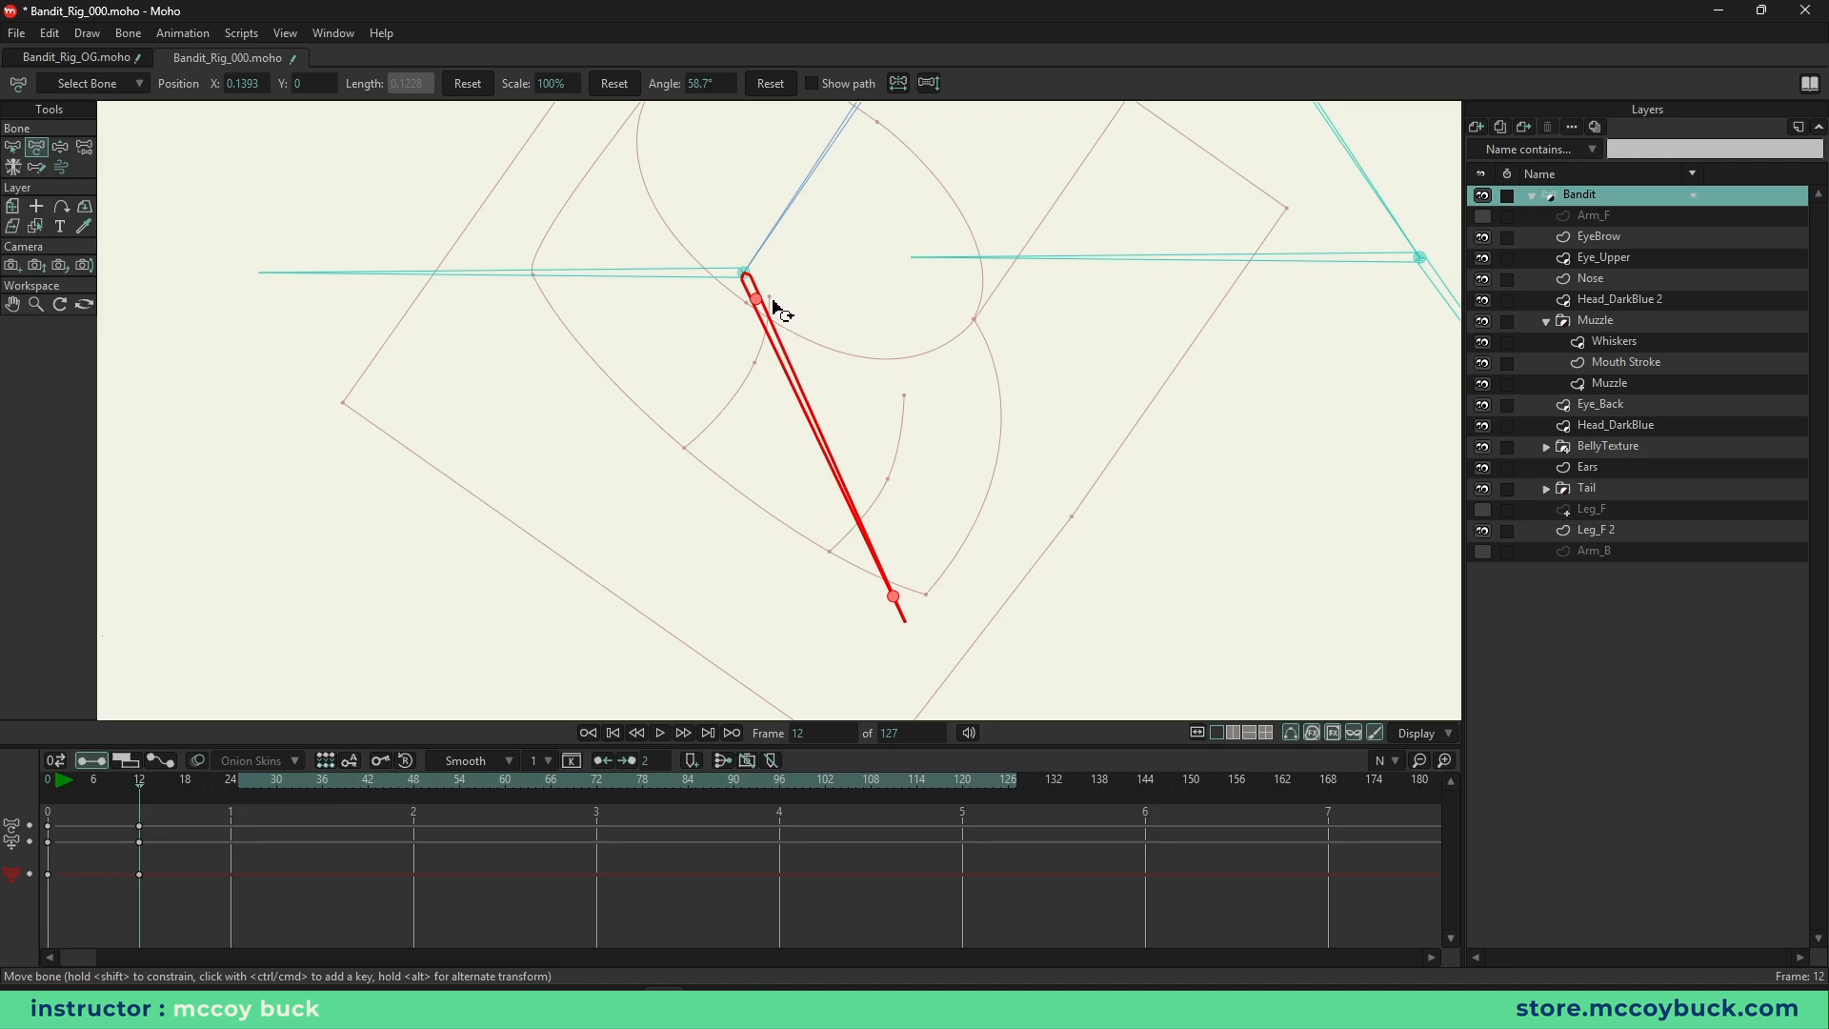
left_click_drag(912, 415, 706, 533)
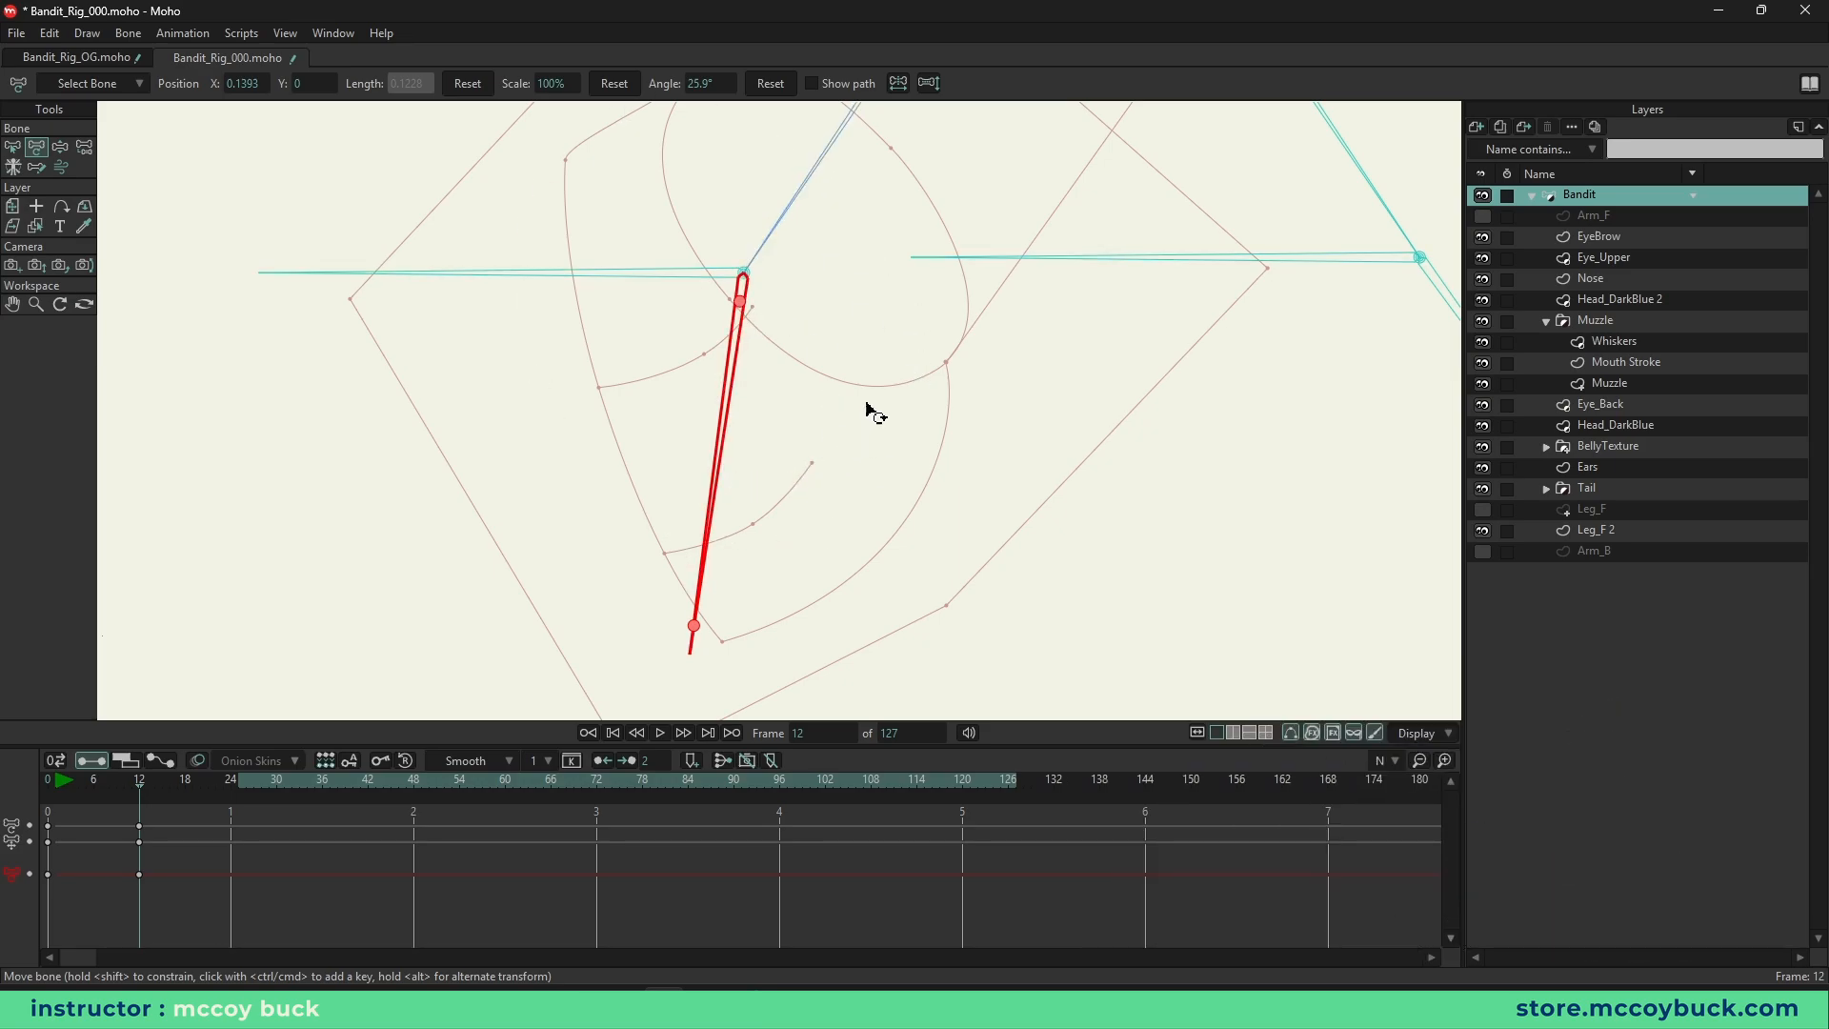
left_click_drag(768, 642, 847, 464)
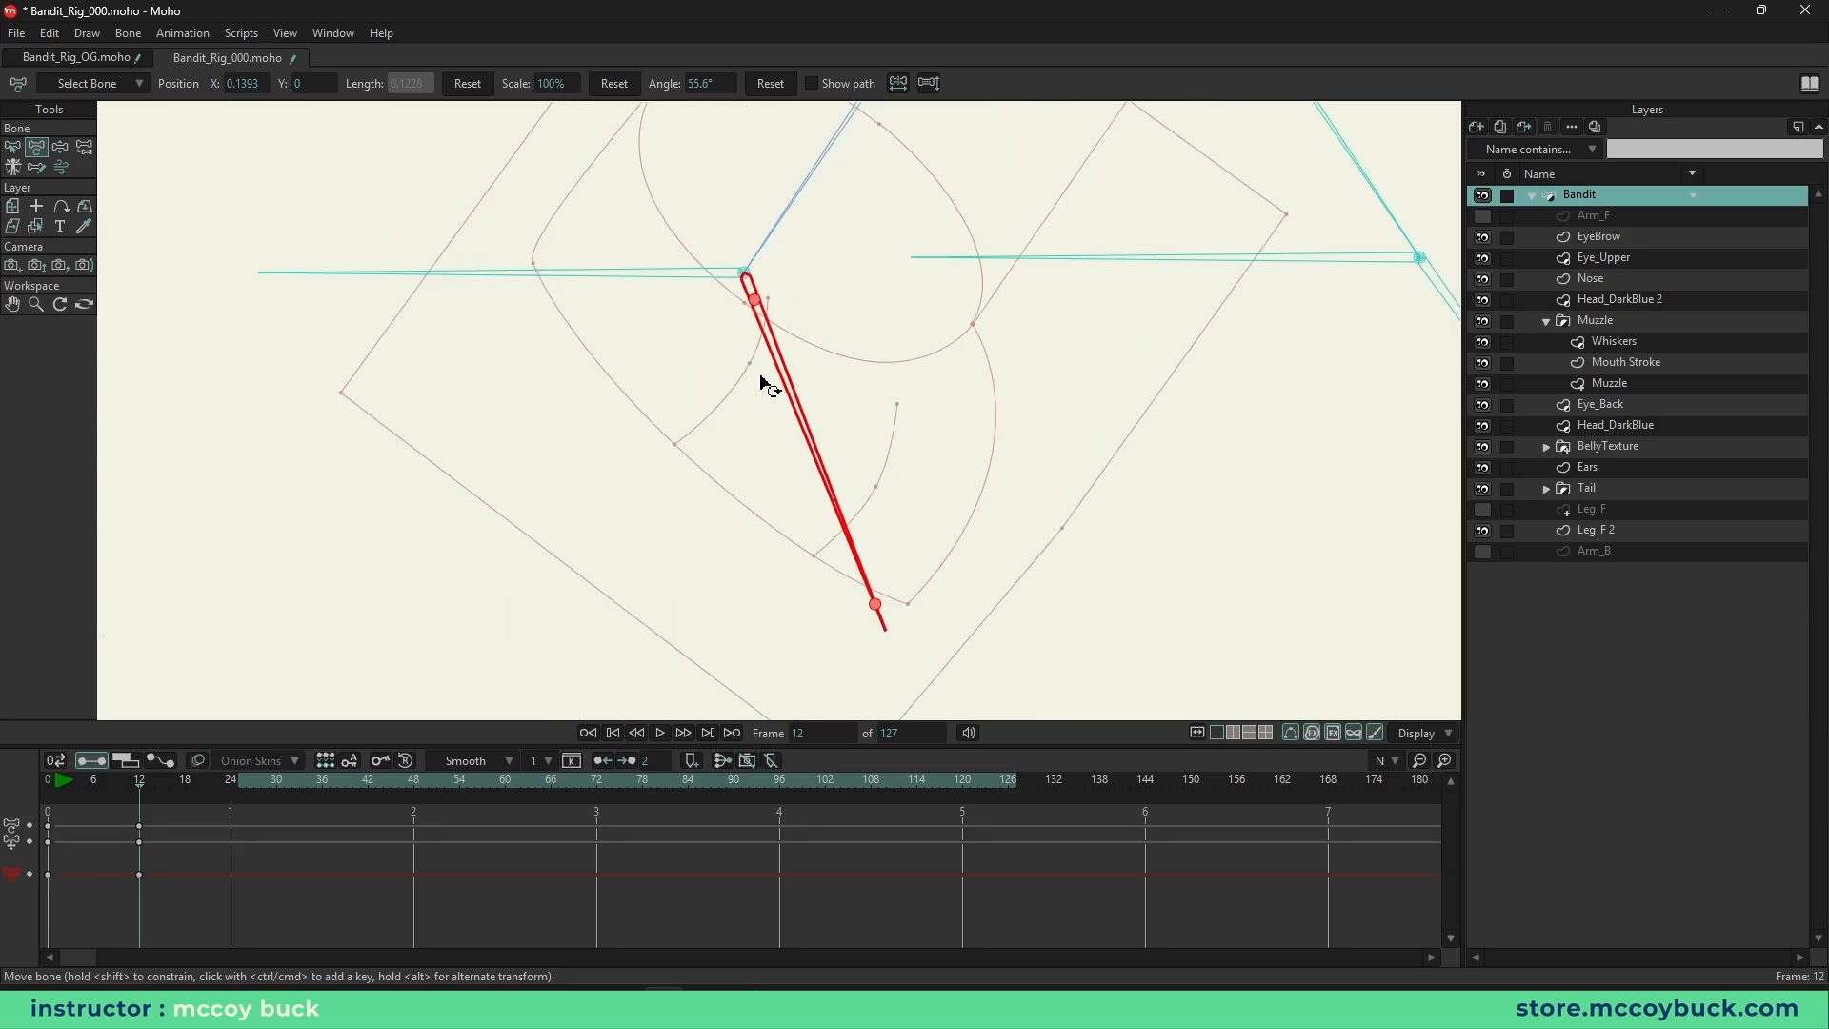
- Try shifting the foot bone away from the ankle, restore its position and deselect it
key("b")
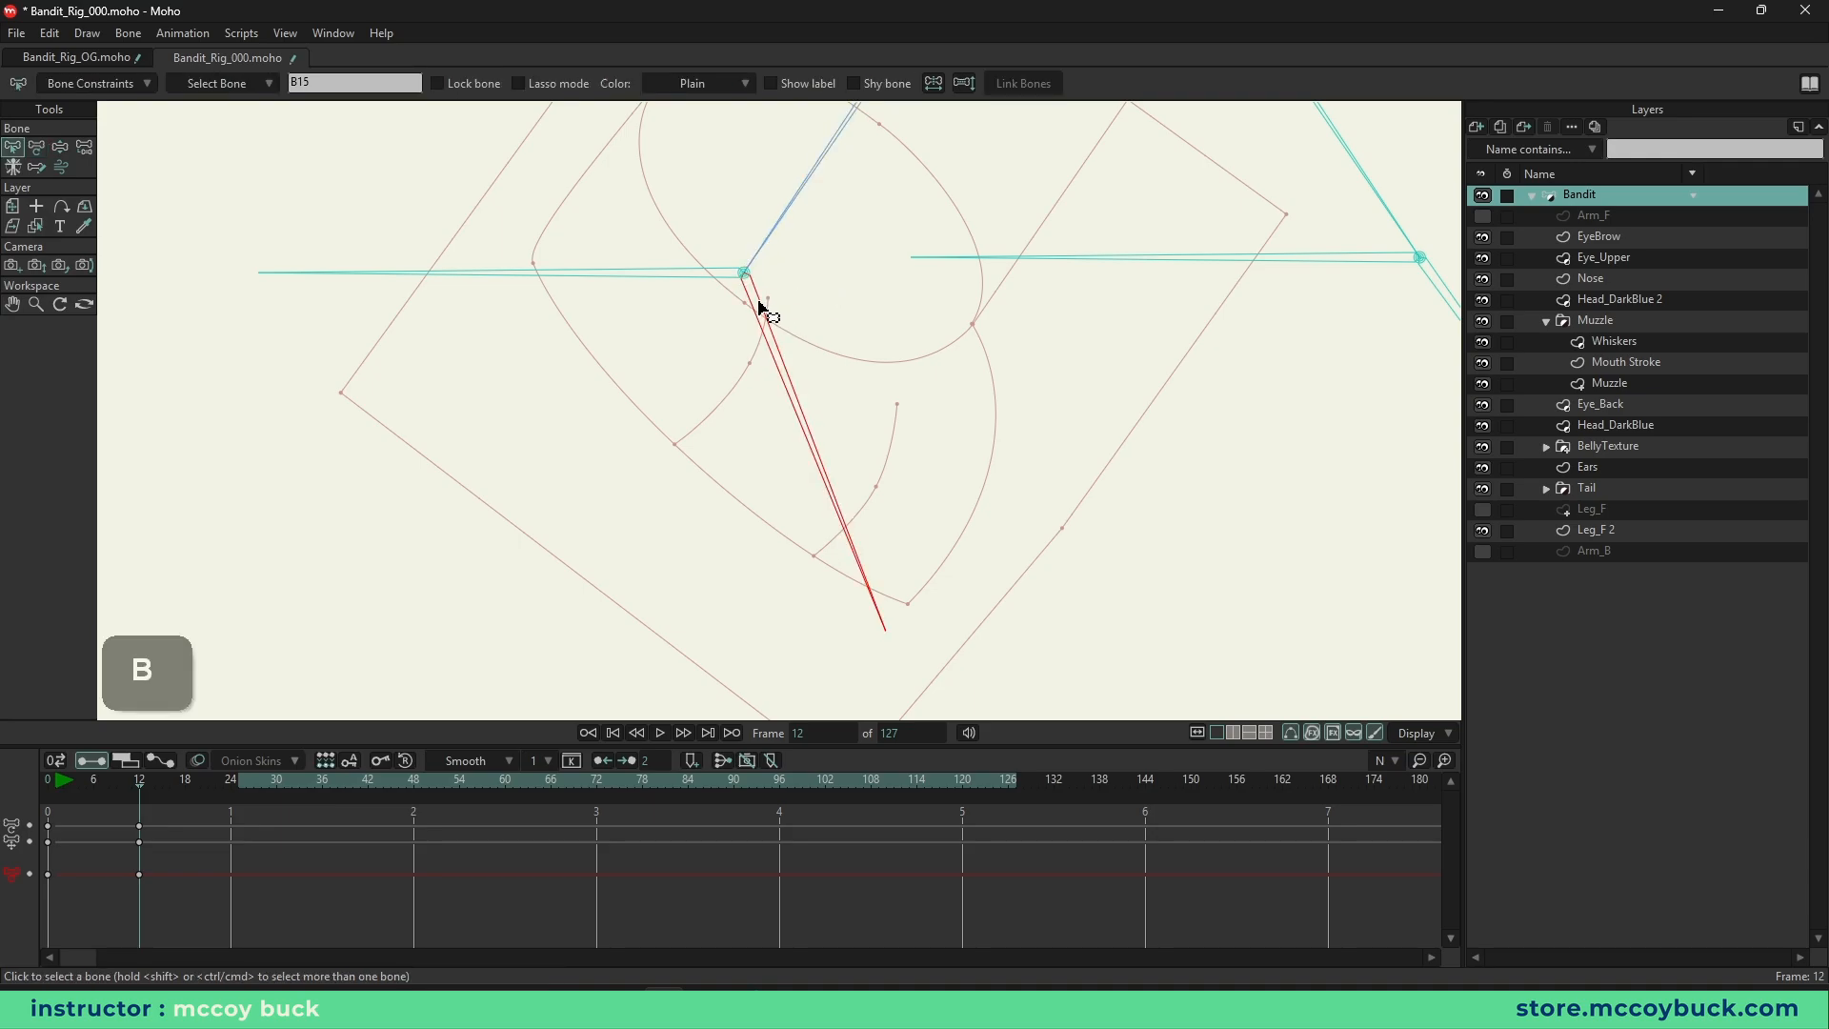
key("t")
left_click_drag(753, 290, 674, 380)
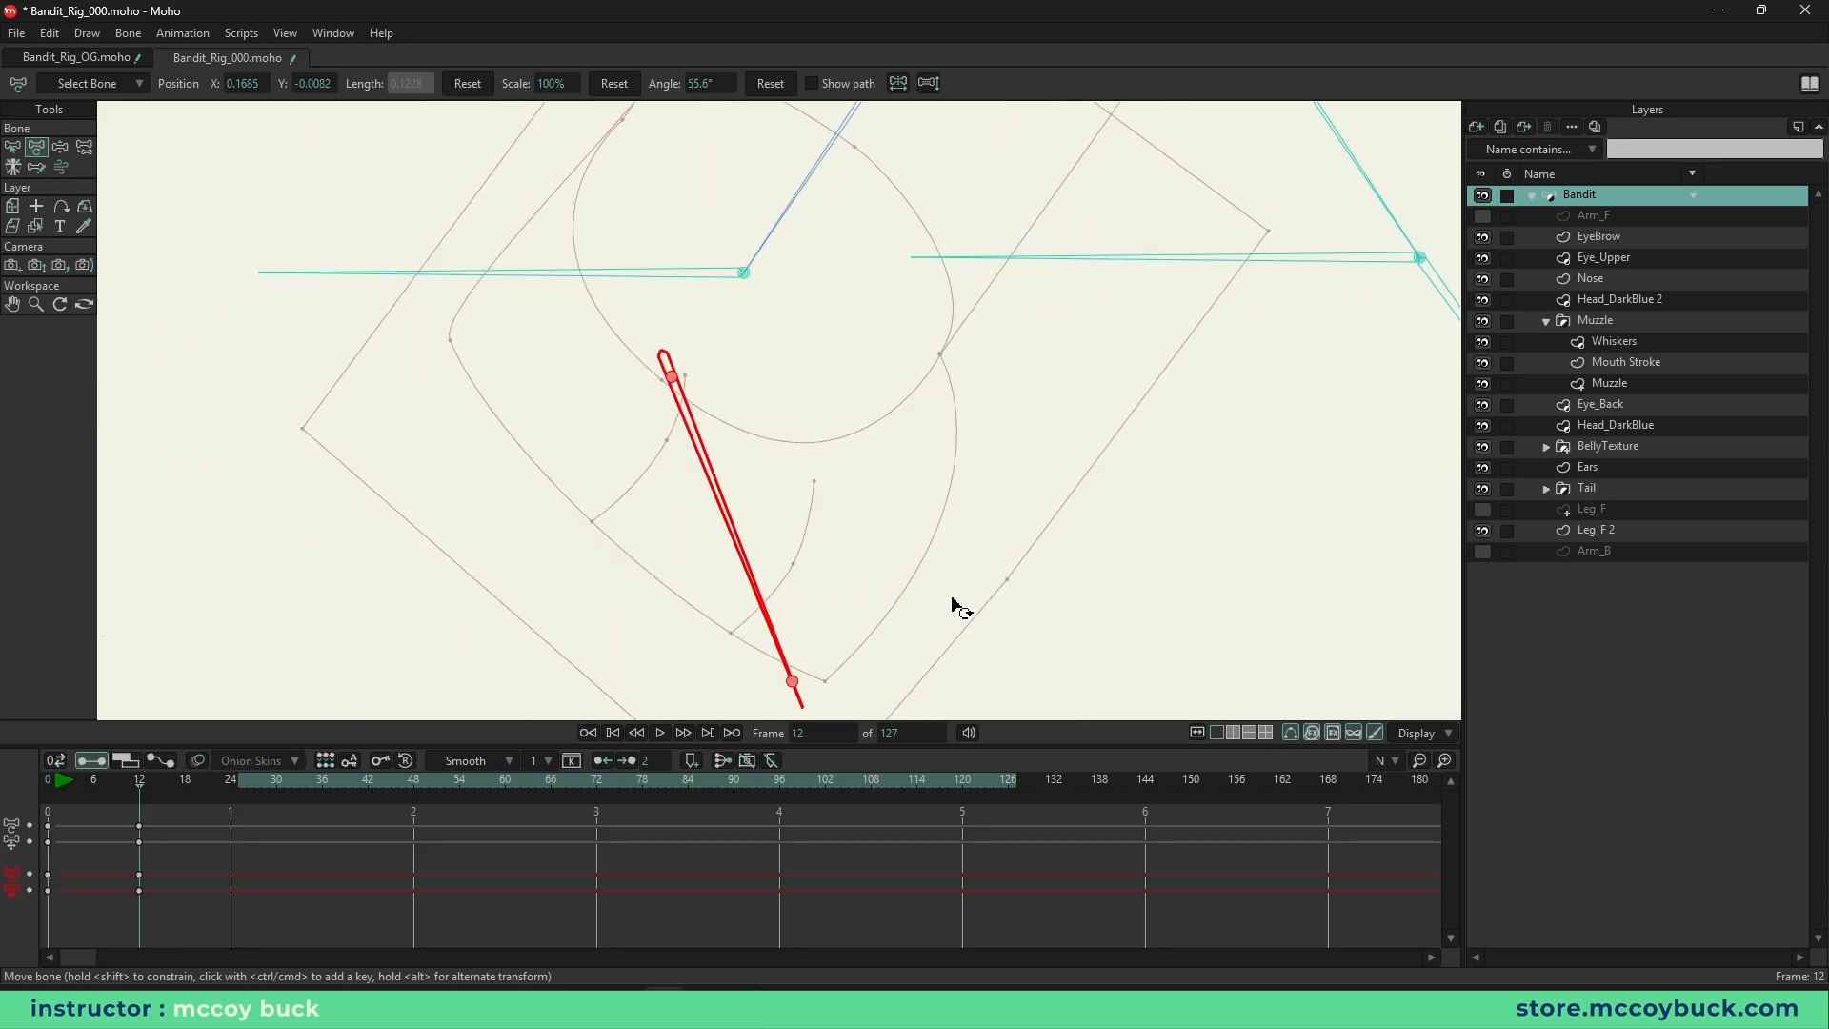
key("b")
left_click(1131, 477)
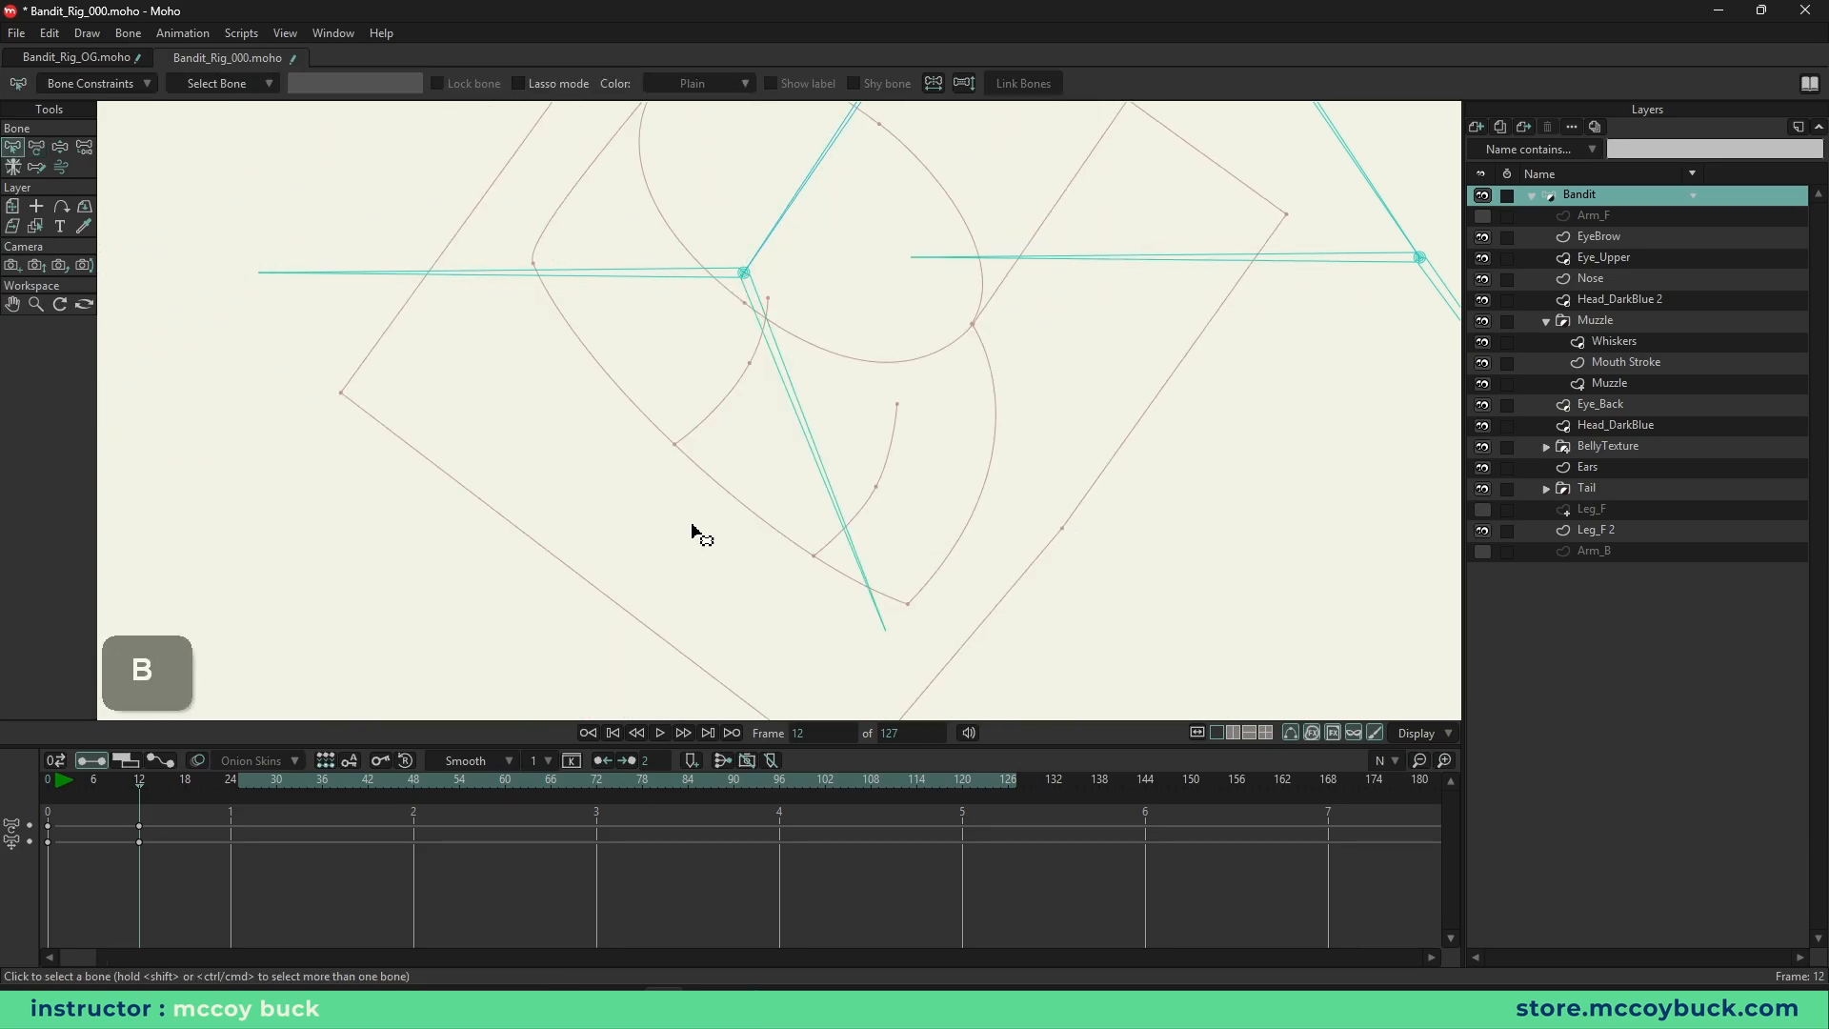
- Return to frame 0 and turn the display of fills and strokes back on
left_click_drag(79, 781, 5, 791)
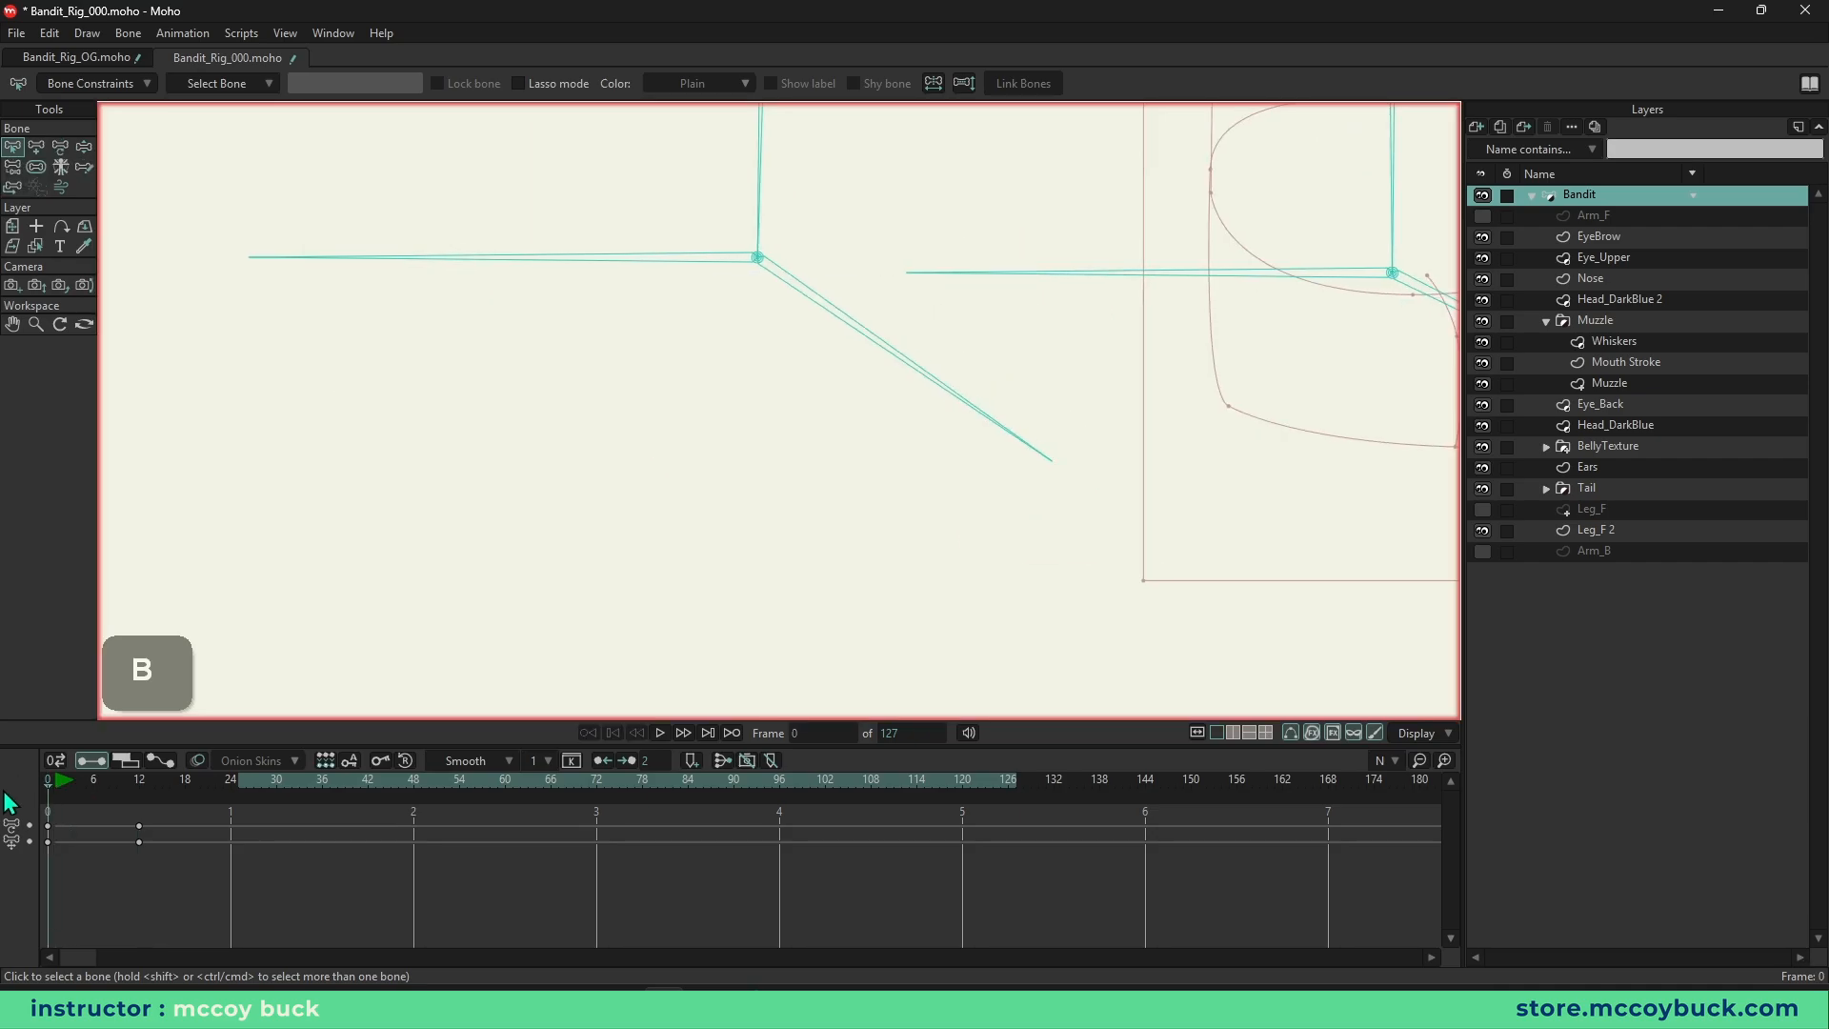
scroll(918, 393, "down", 5)
left_click(1413, 733)
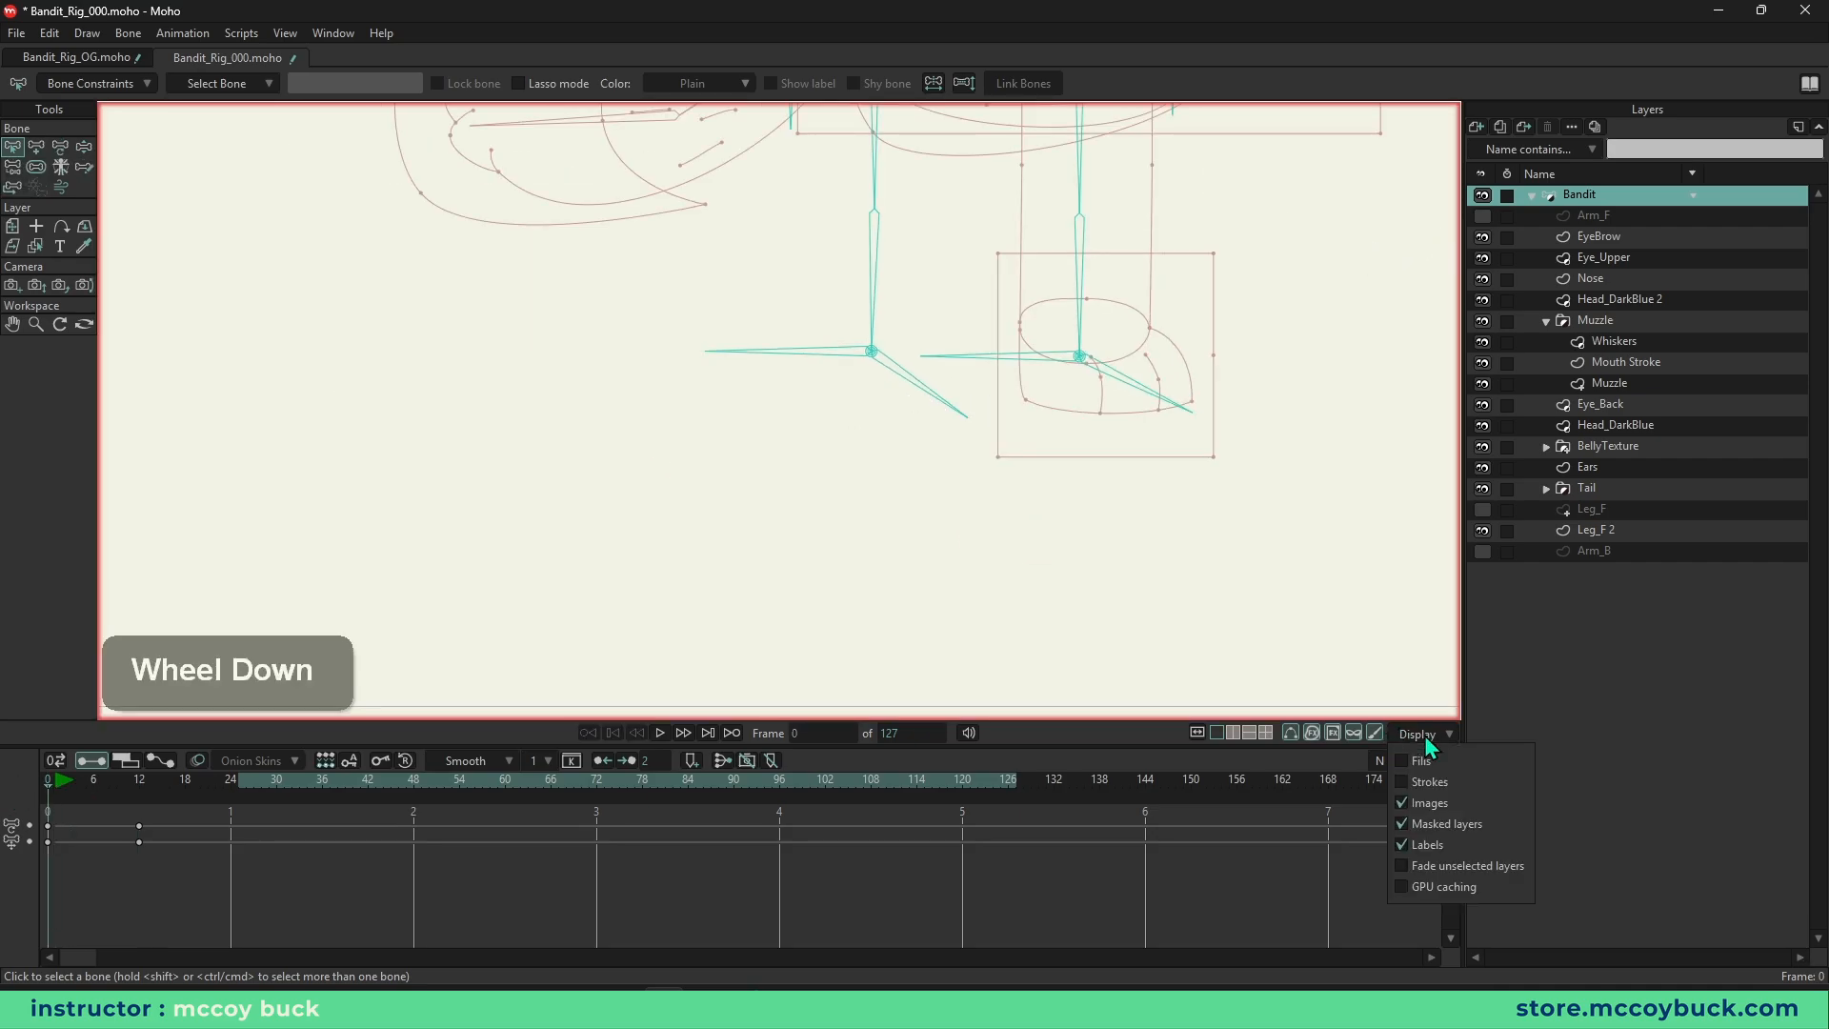
left_click(1405, 760)
- Bring the whole character into view and select the Muzzle group layer
key("b")
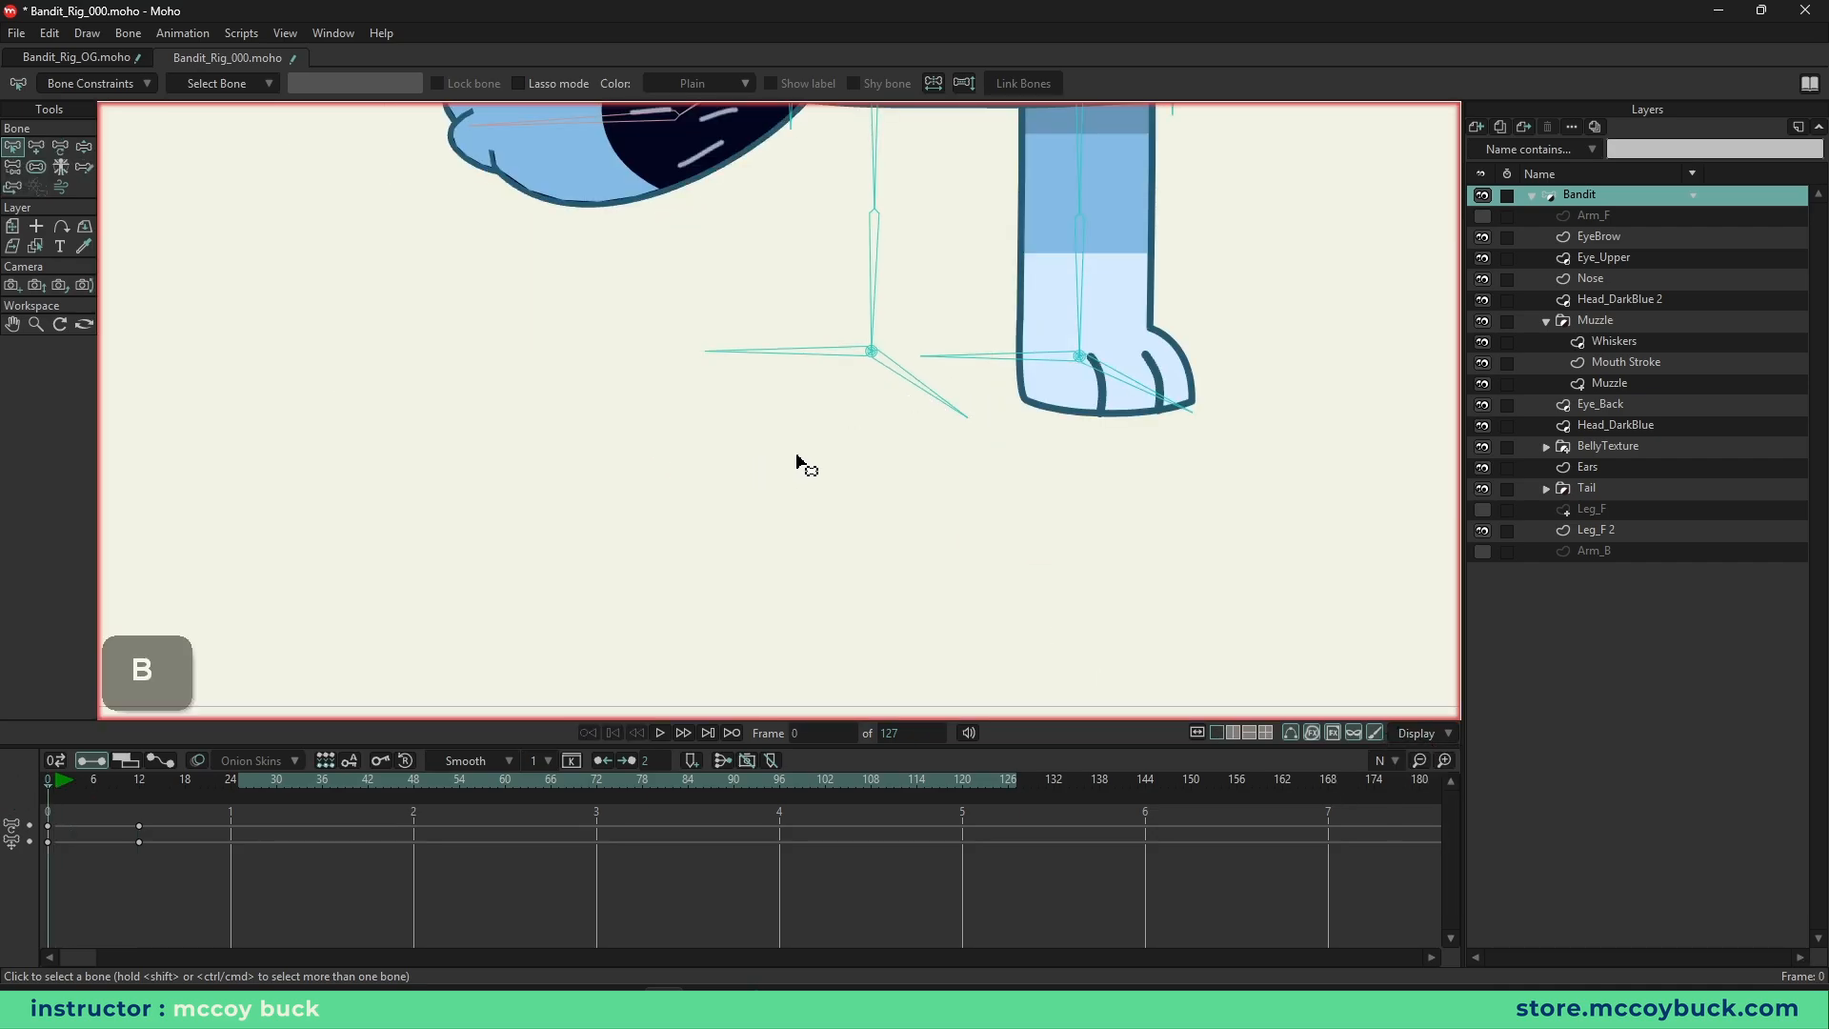
right_click(1005, 391)
scroll(759, 592, "down", 3)
scroll(743, 478, "down", 3)
right_click(743, 478)
left_click(1627, 322)
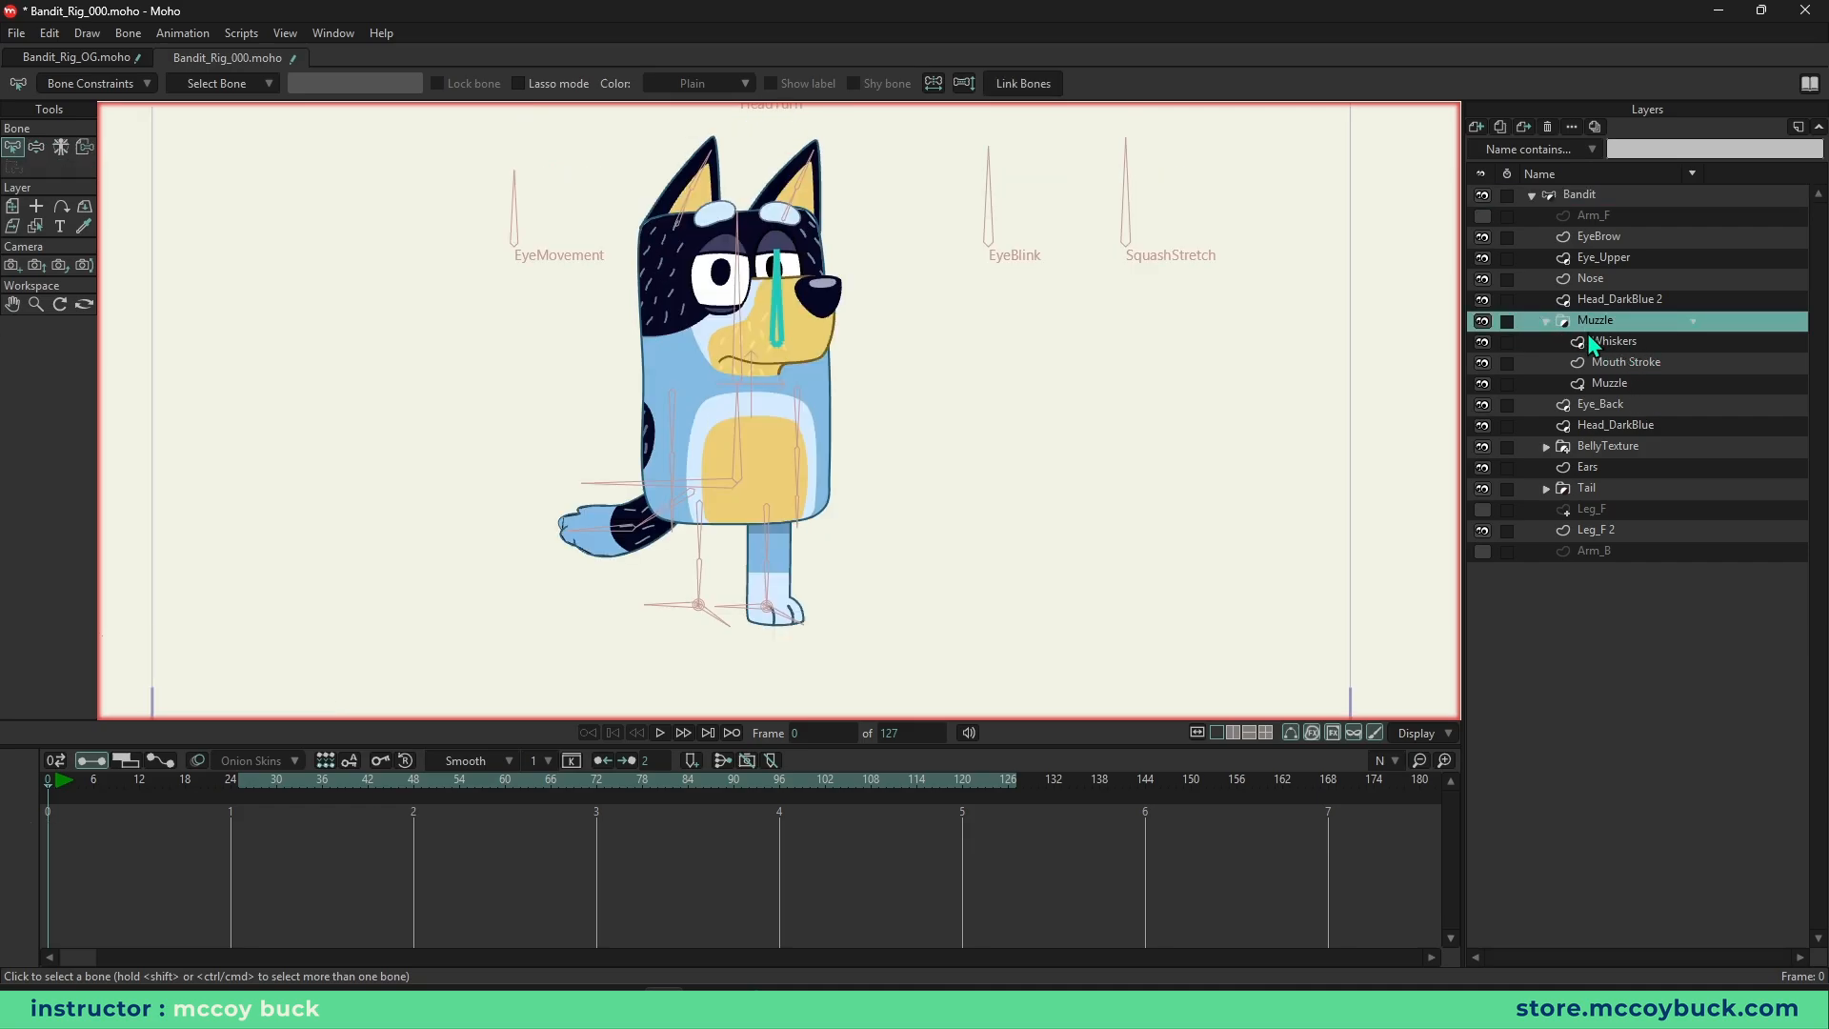
- Hide the Leg_F 2 layer and collapse the Muzzle group
left_click(1479, 531)
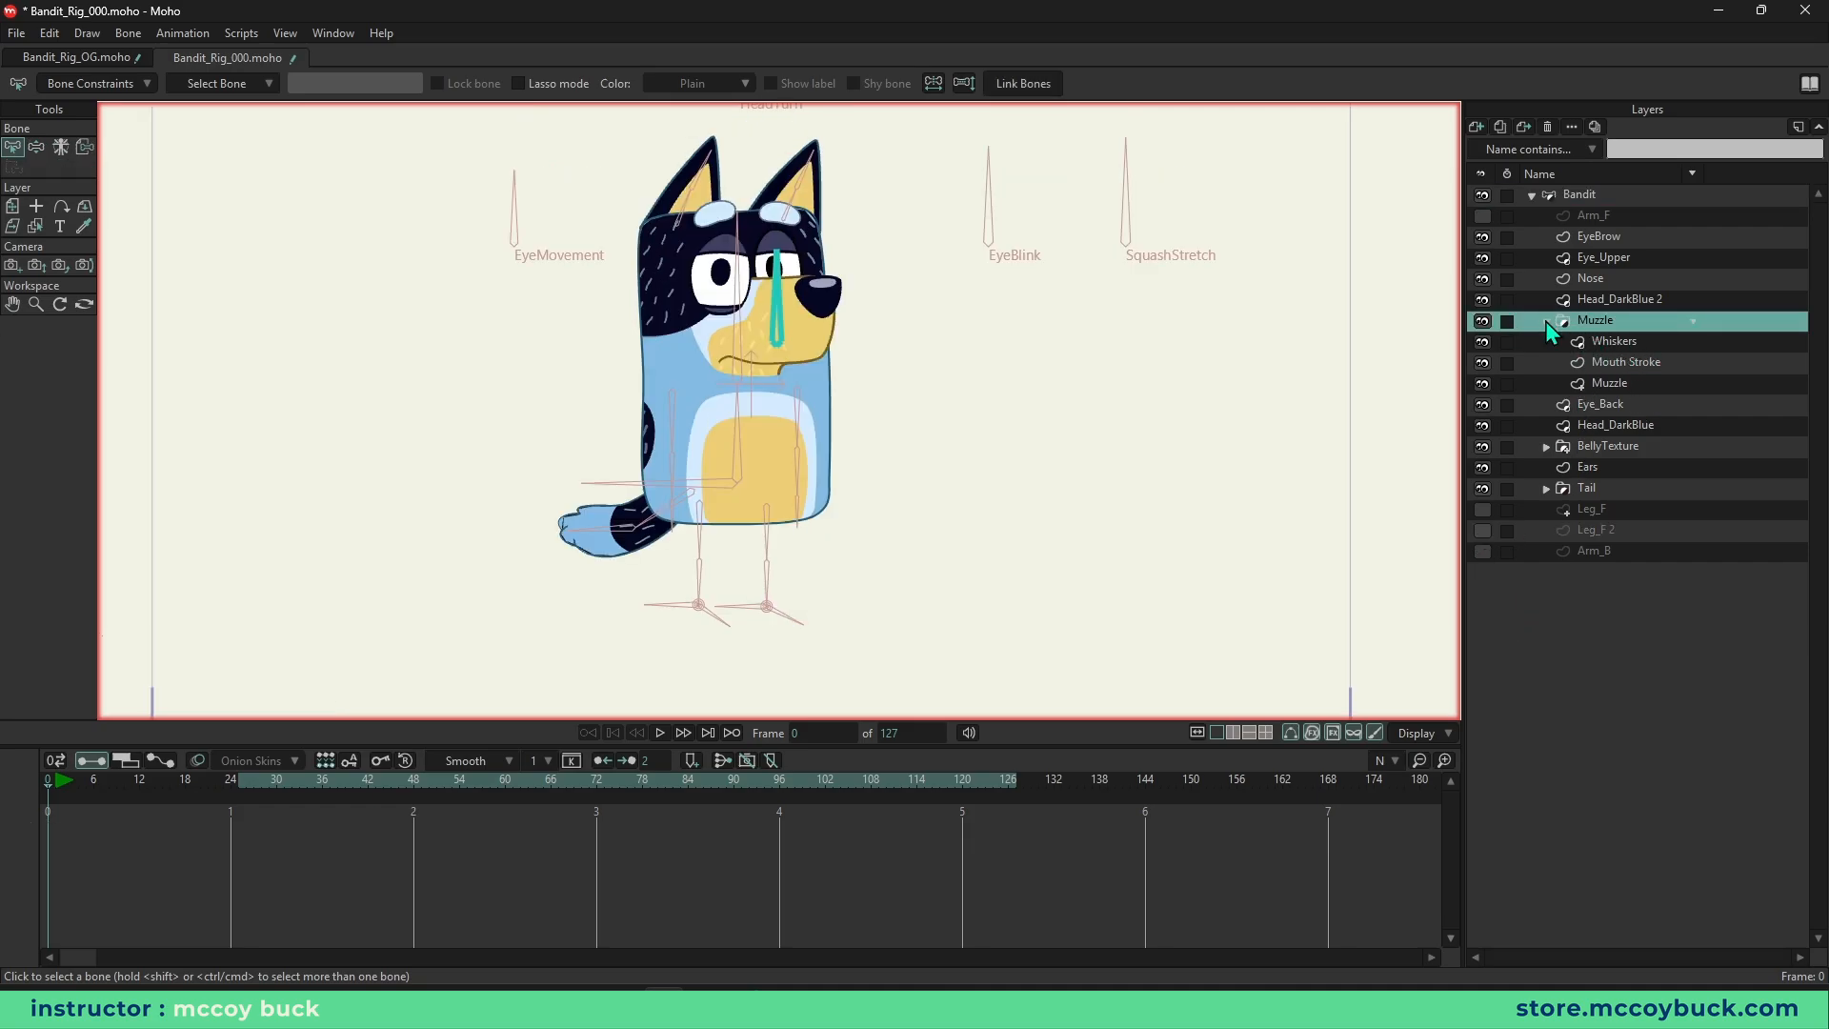
left_click(1547, 322)
scroll(530, 494, "up", 3)
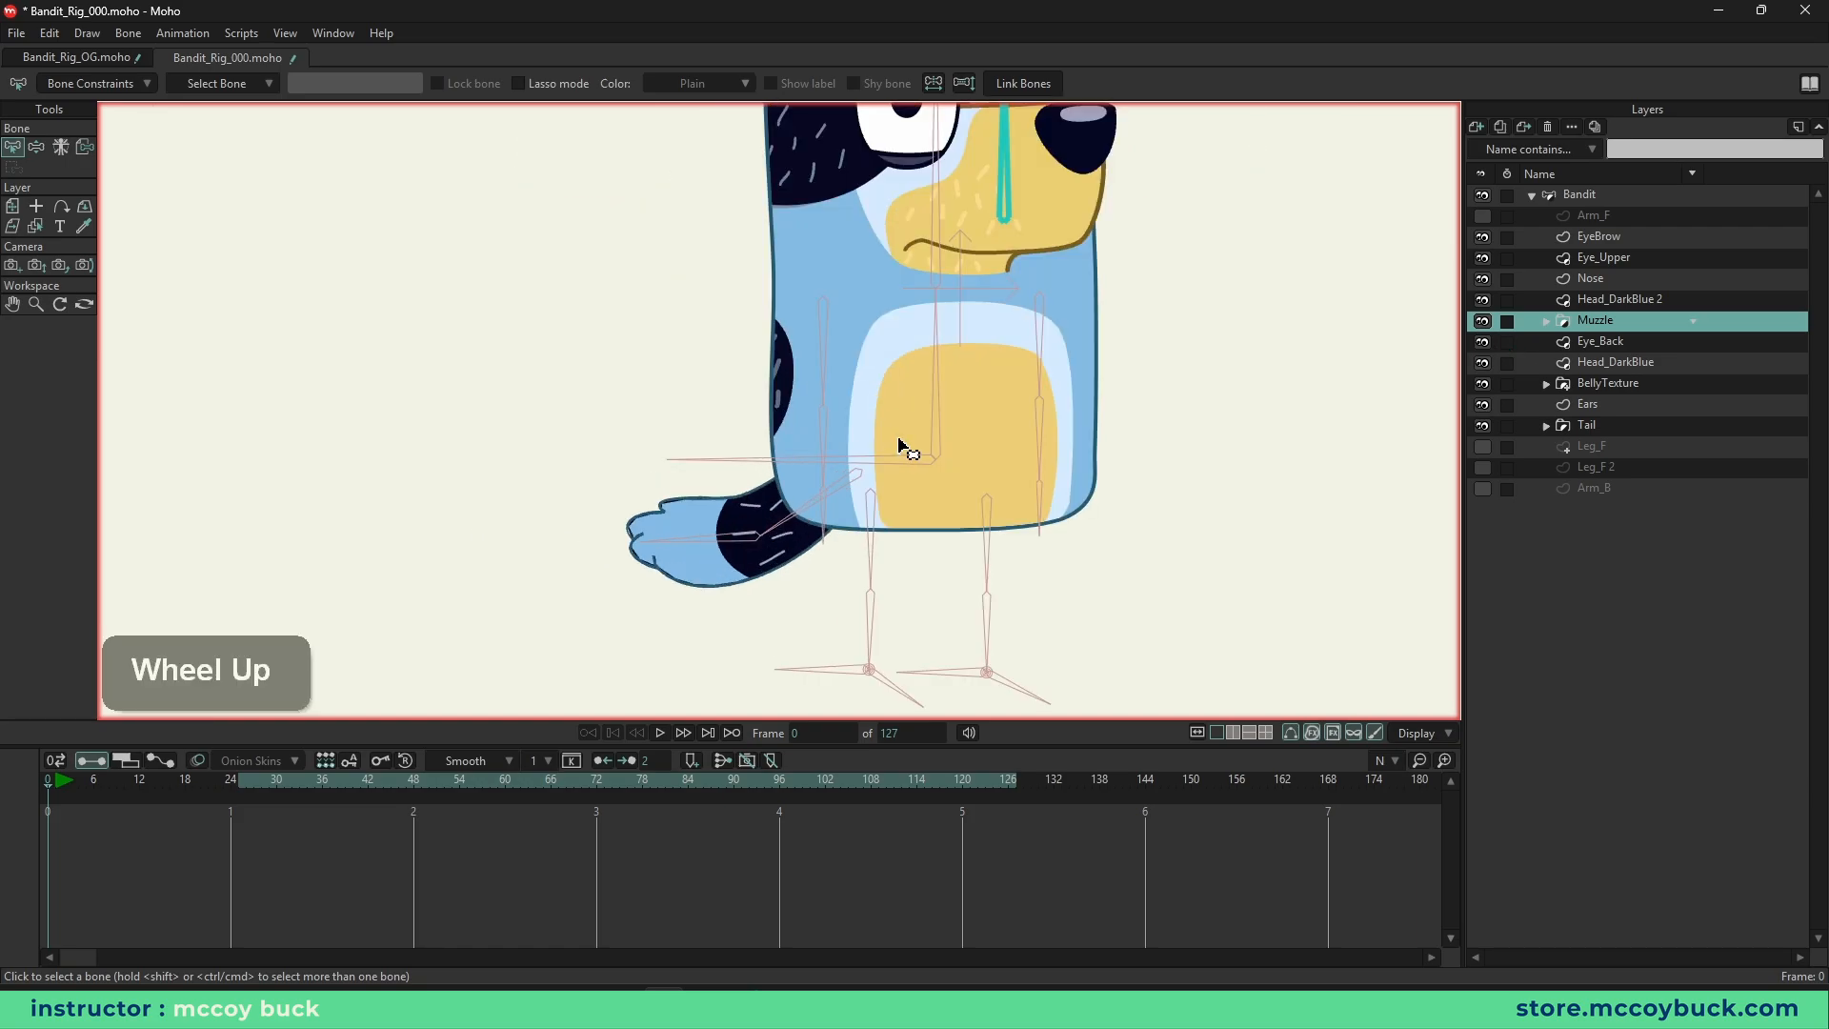
- Toggle the BellyTexture group's visibility to check what it contains, and expand the group
left_click(1580, 383)
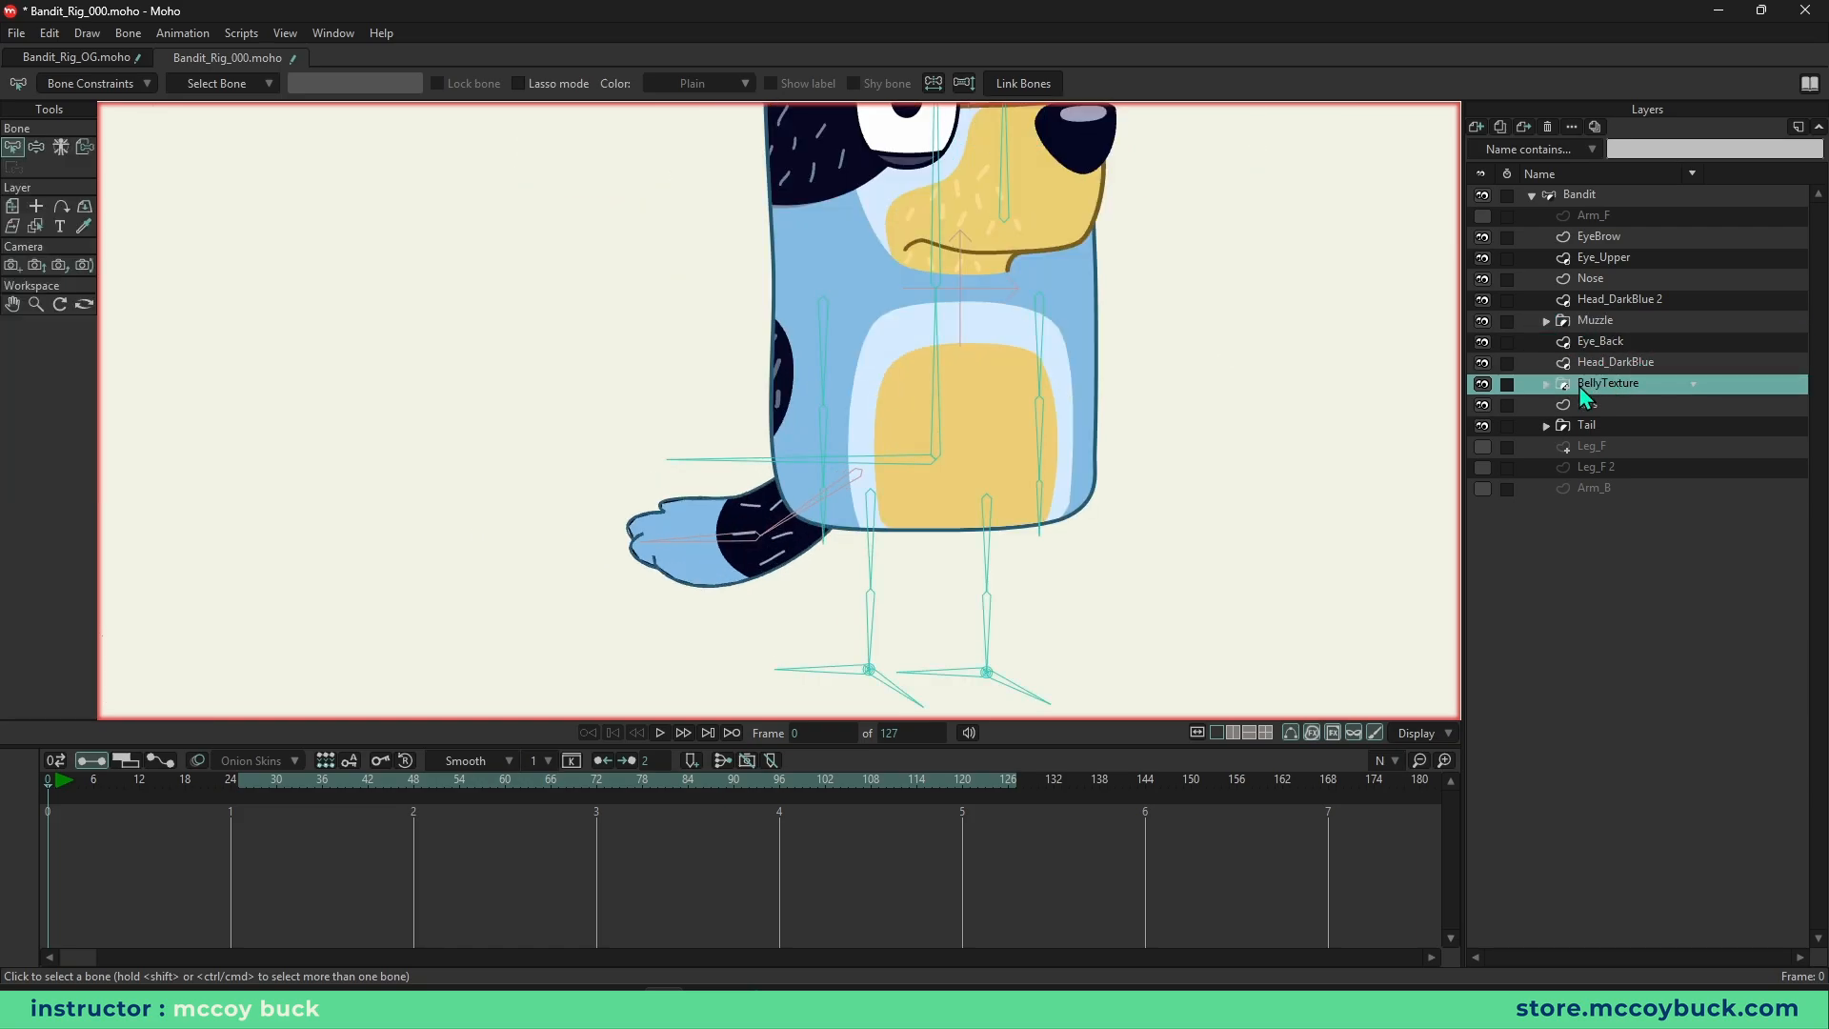
left_click(1481, 385)
left_click(1481, 384)
left_click(1483, 385)
left_click(1484, 385)
left_click_drag(1293, 400, 1049, 450)
left_click(1547, 384)
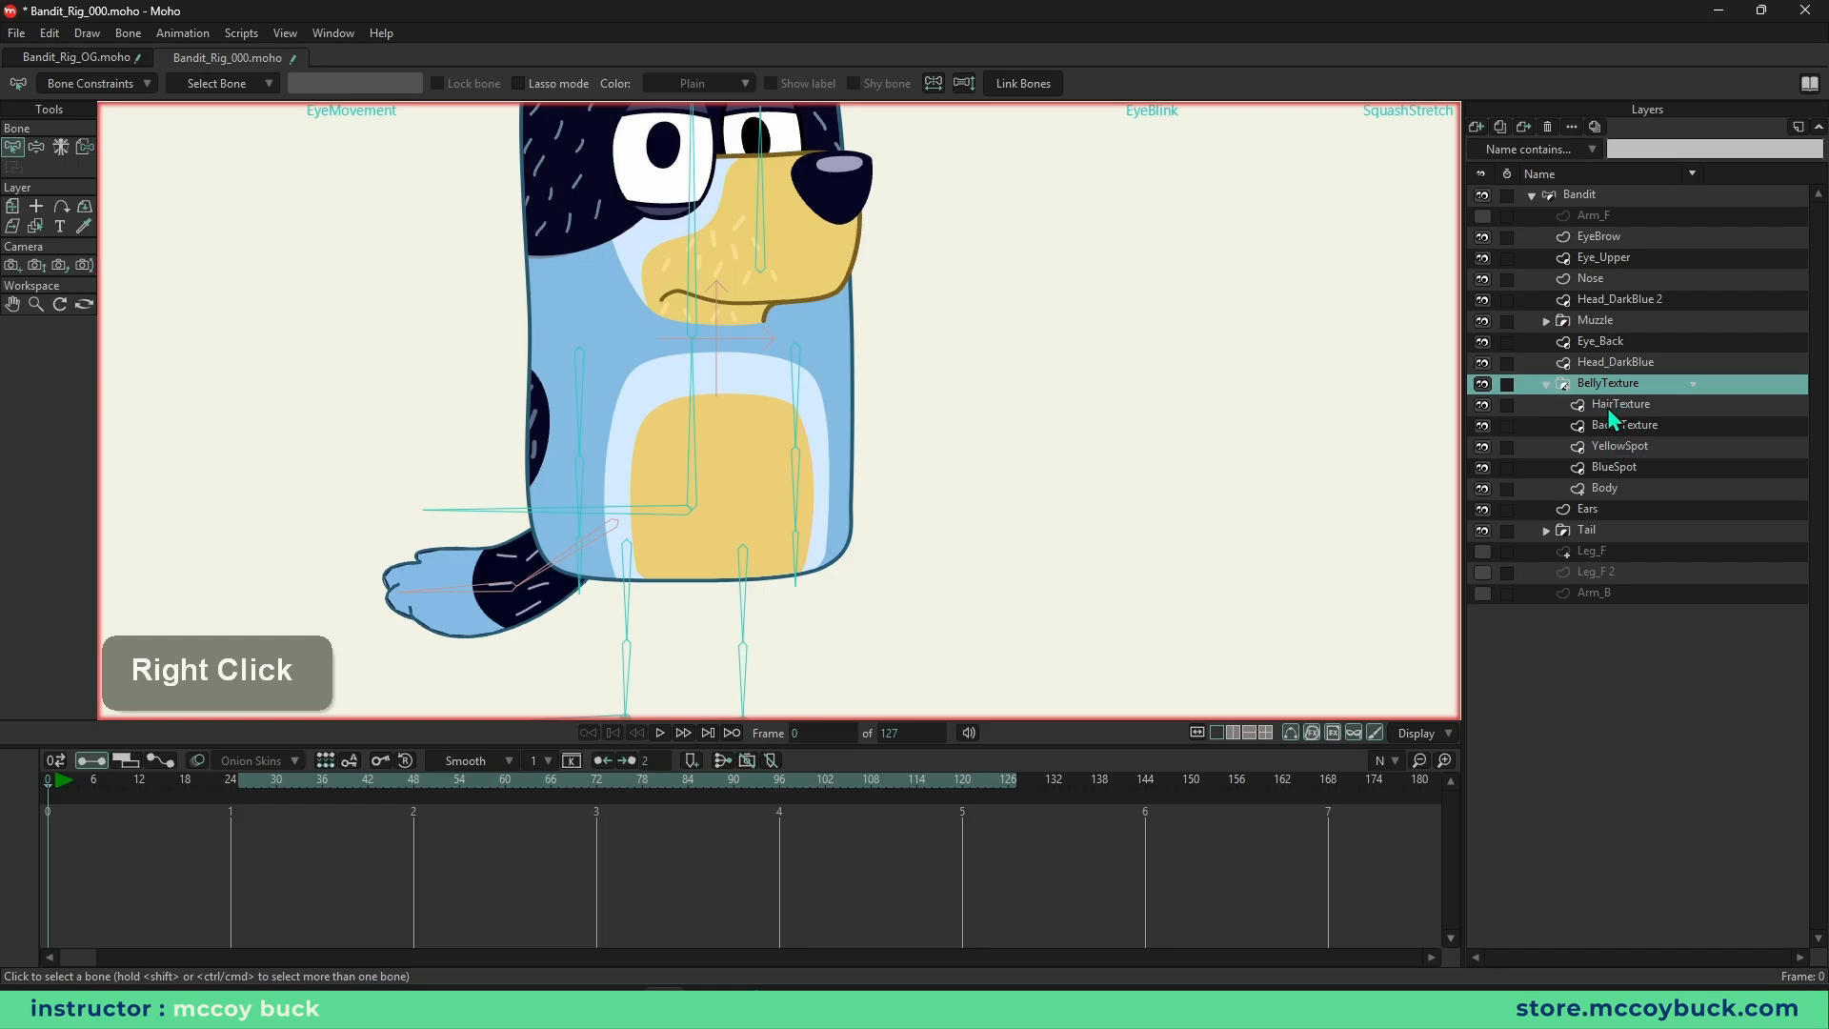
left_click_drag(966, 526, 1054, 490)
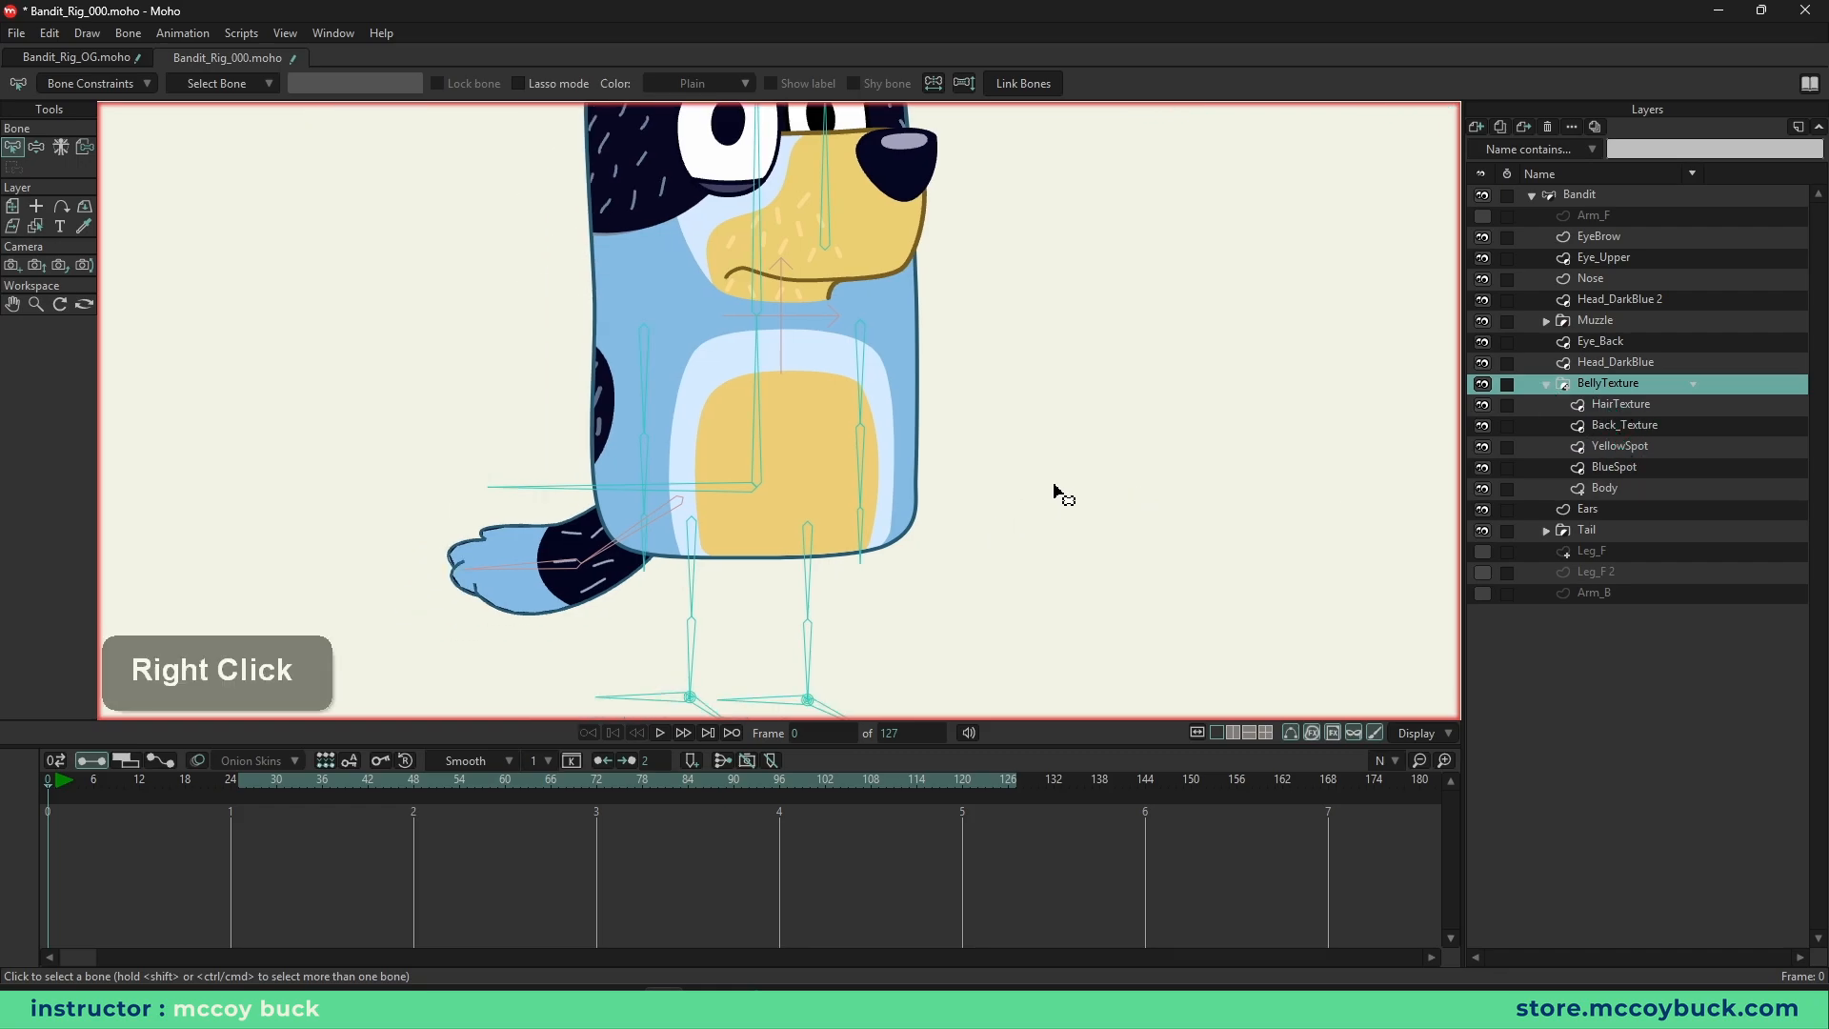
- Examine the HairTexture, Back_Texture, YellowSpot, BlueSpot and Body layers to see which part of the torso each one holds
left_click(1643, 409)
left_click(1648, 430)
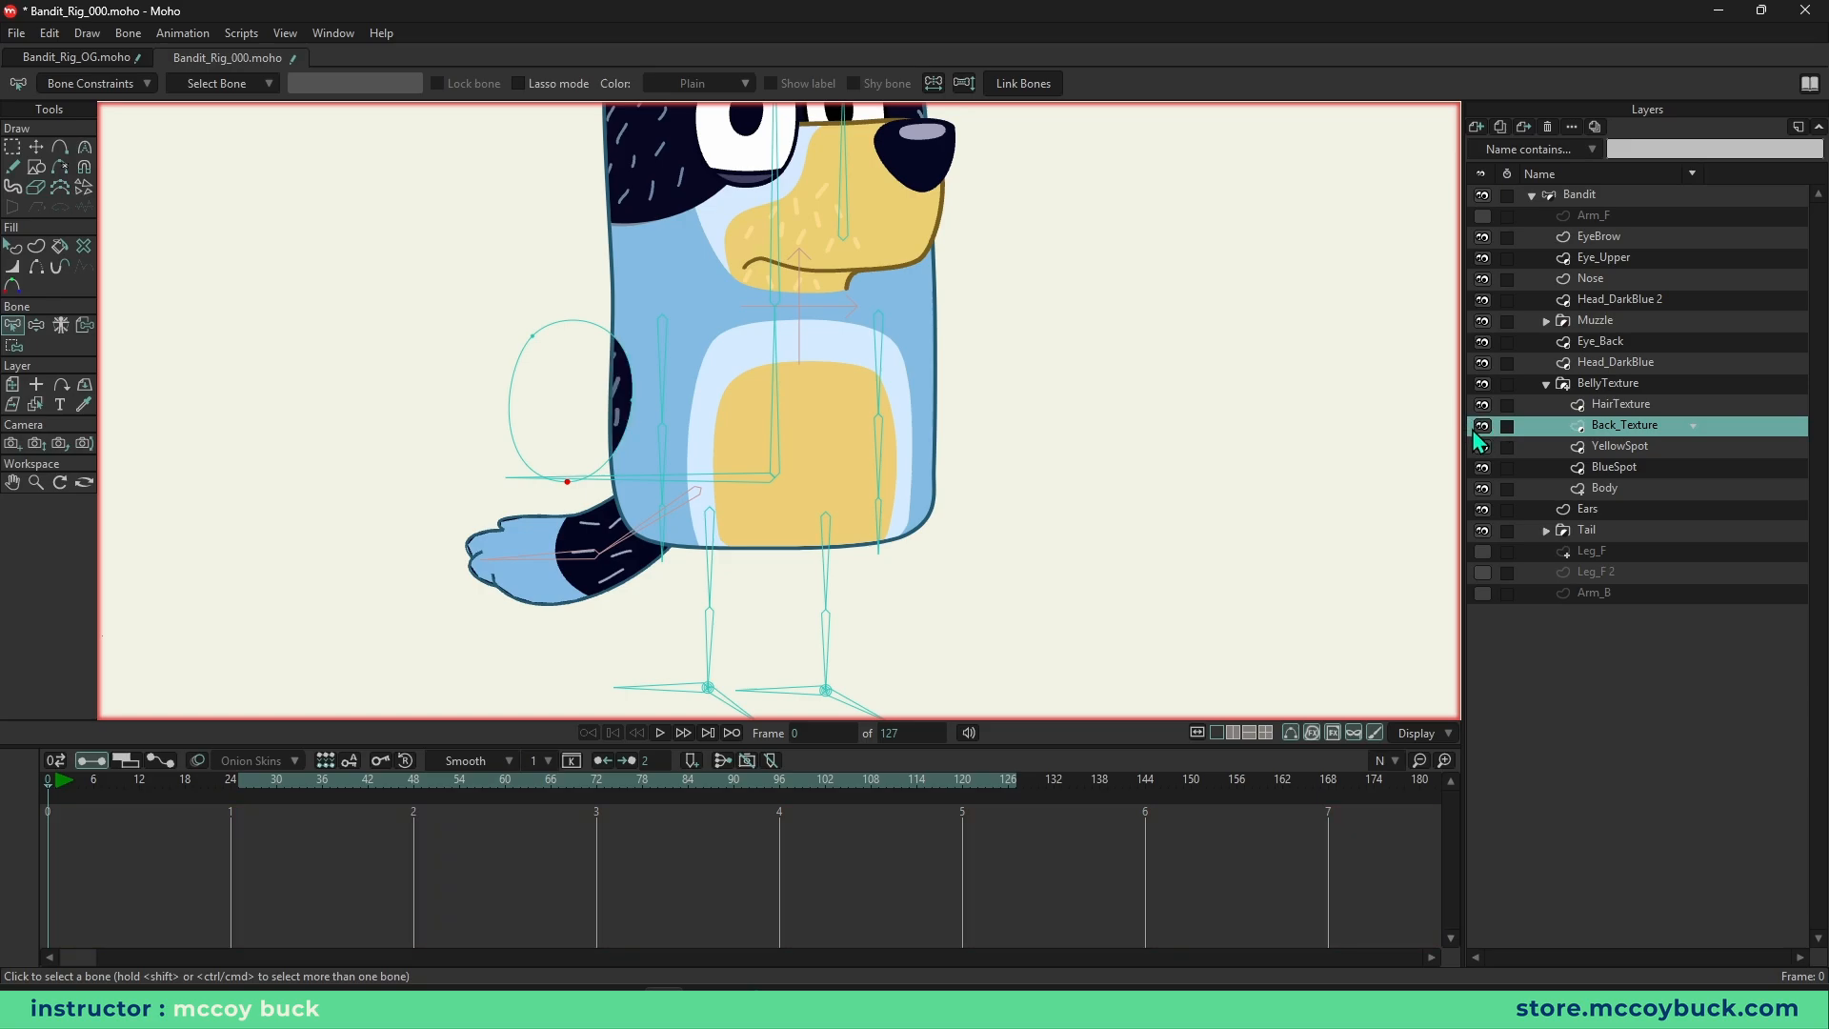
left_click(1524, 447)
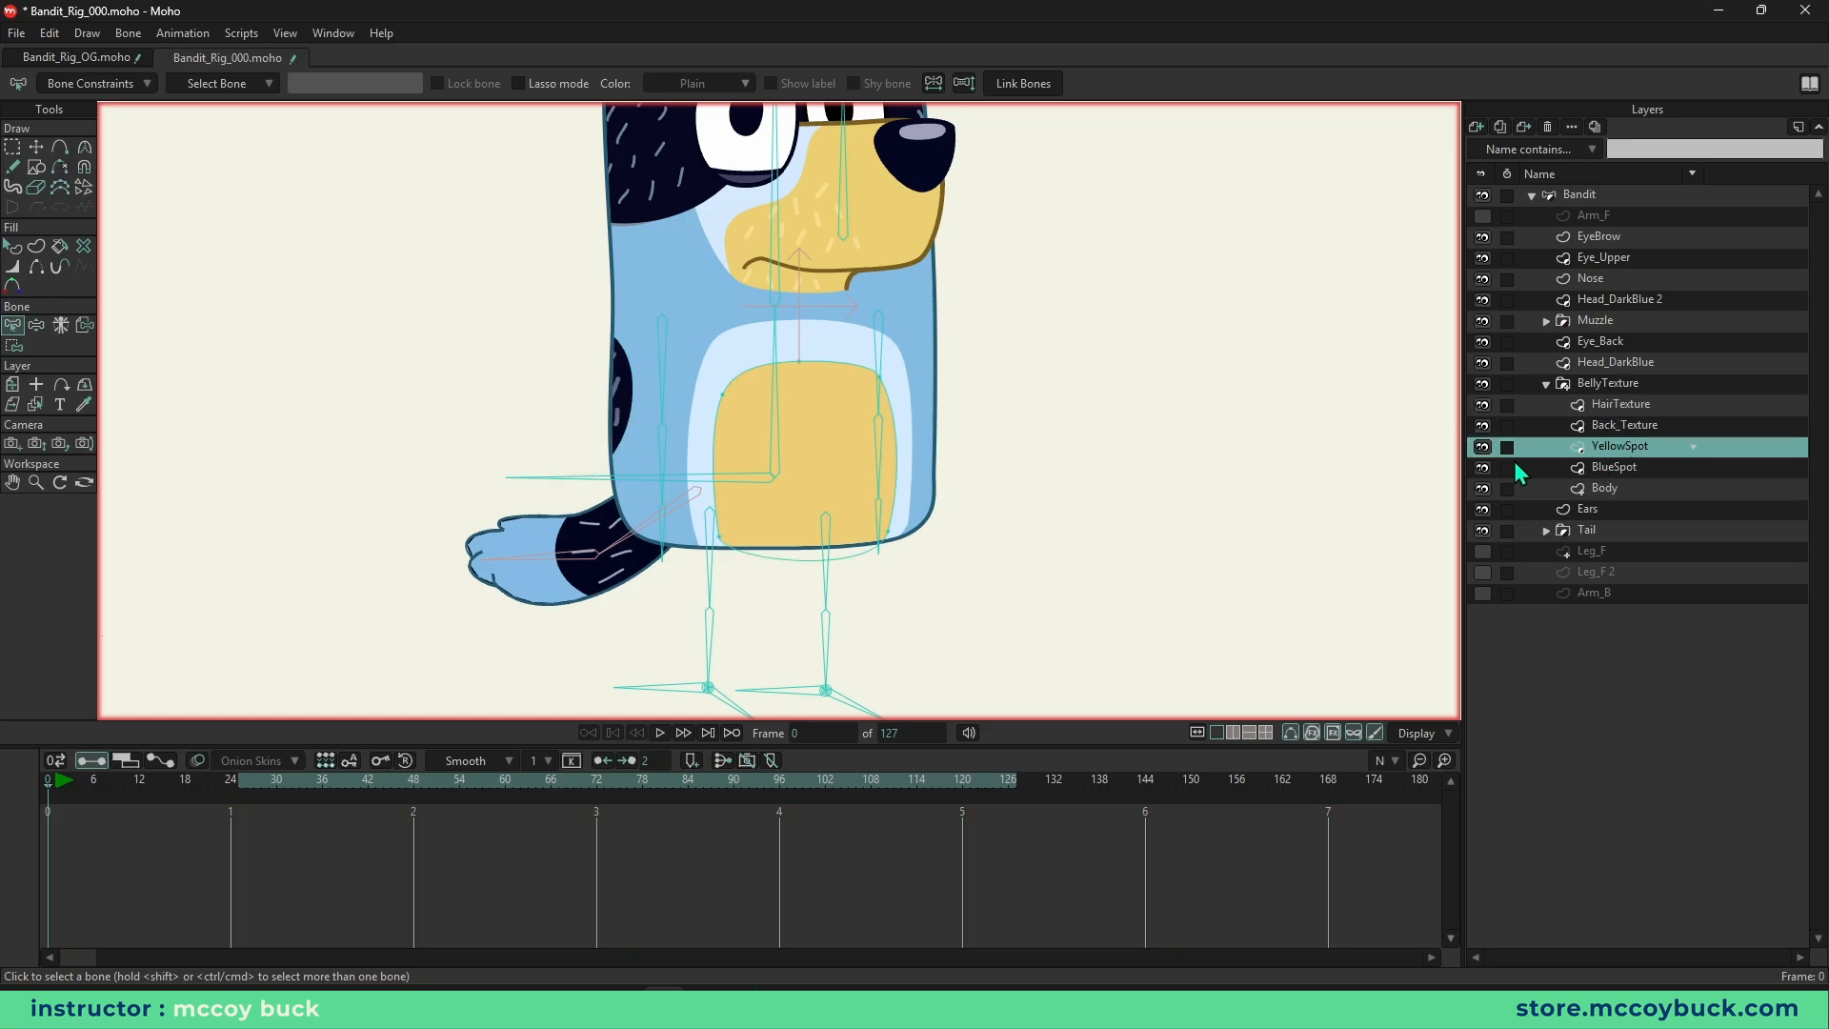
left_click(1591, 467)
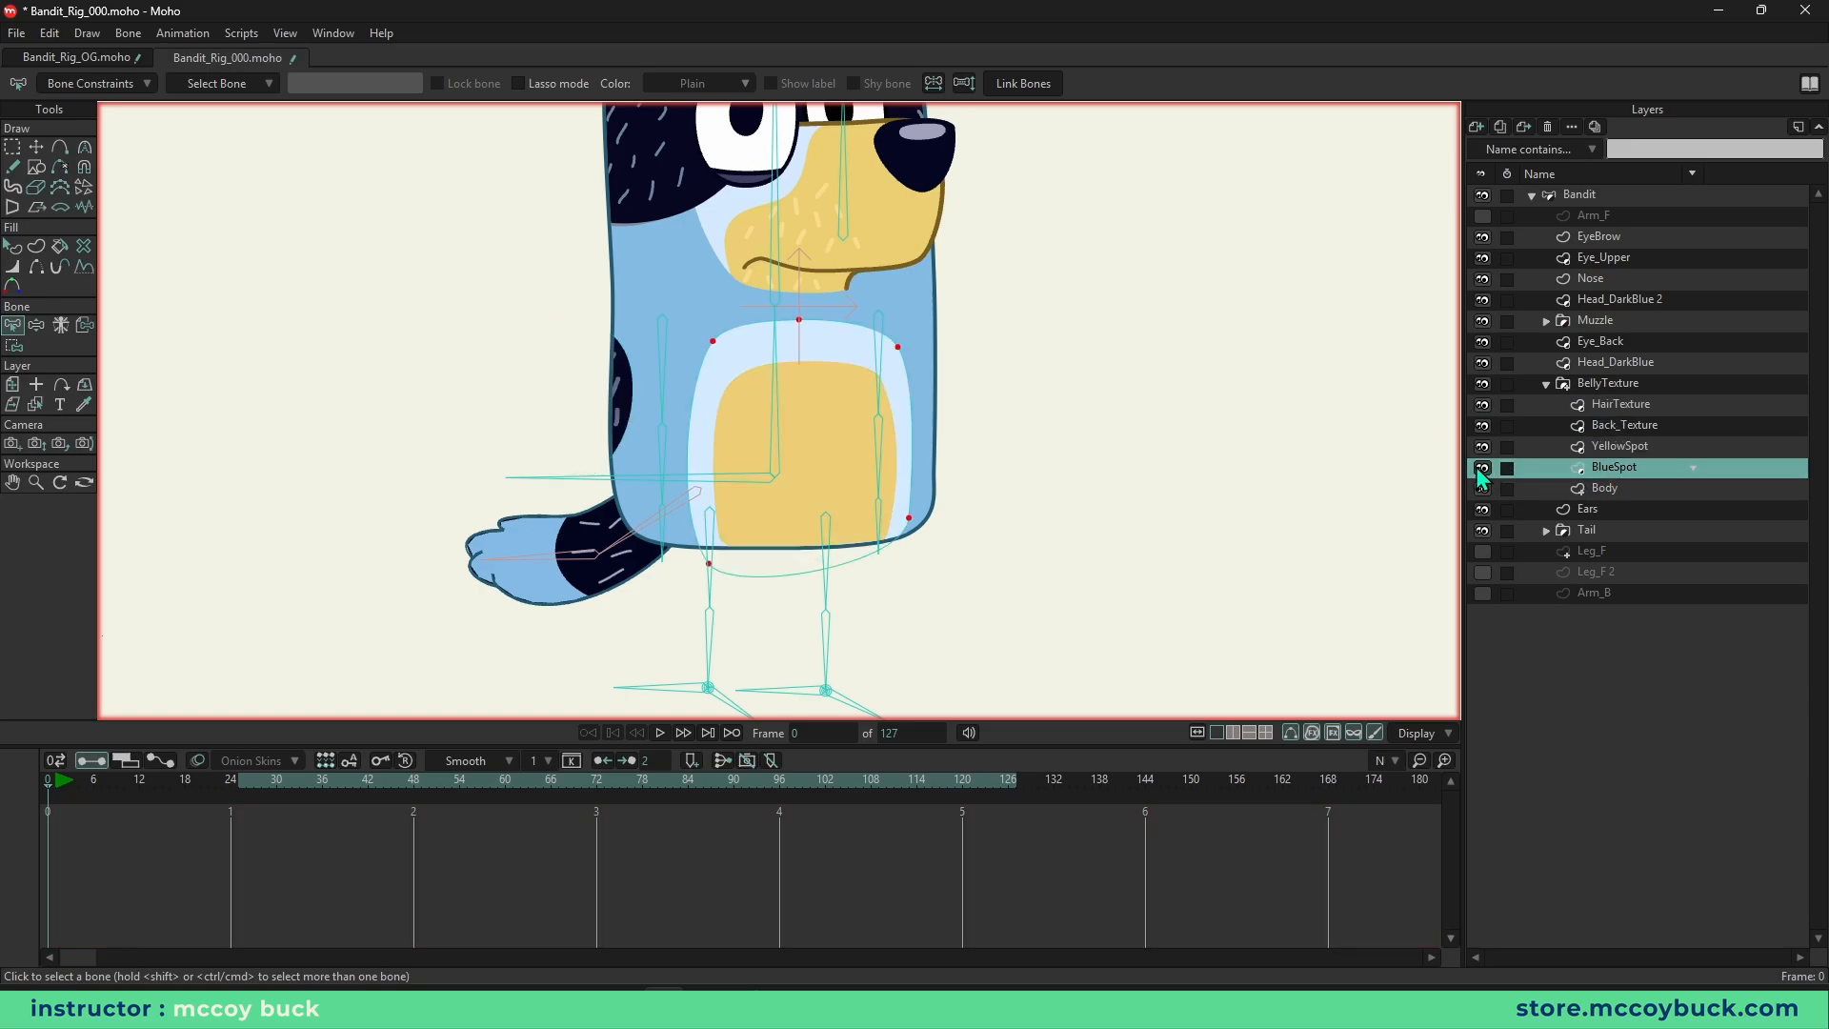
left_click(1482, 468)
left_click(1637, 494)
left_click(1484, 489)
left_click(1485, 490)
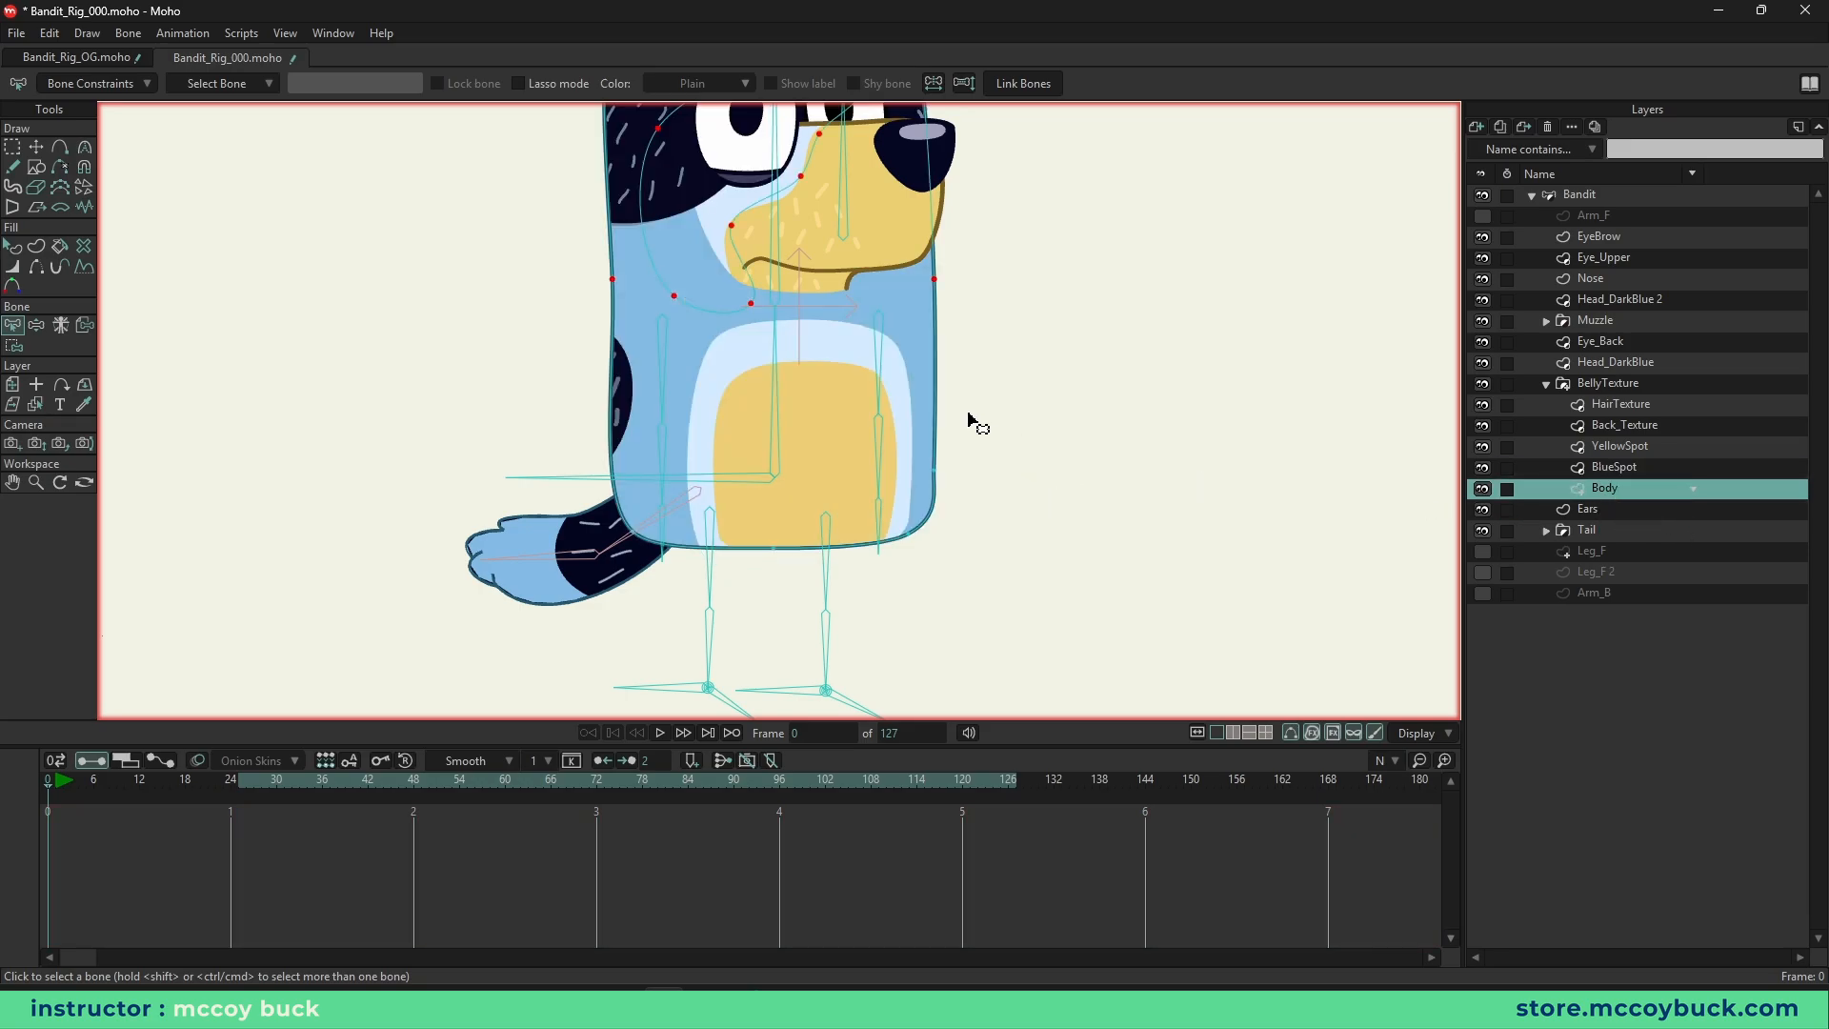
scroll(983, 513, "down", 2)
scroll(984, 515, "up", 1)
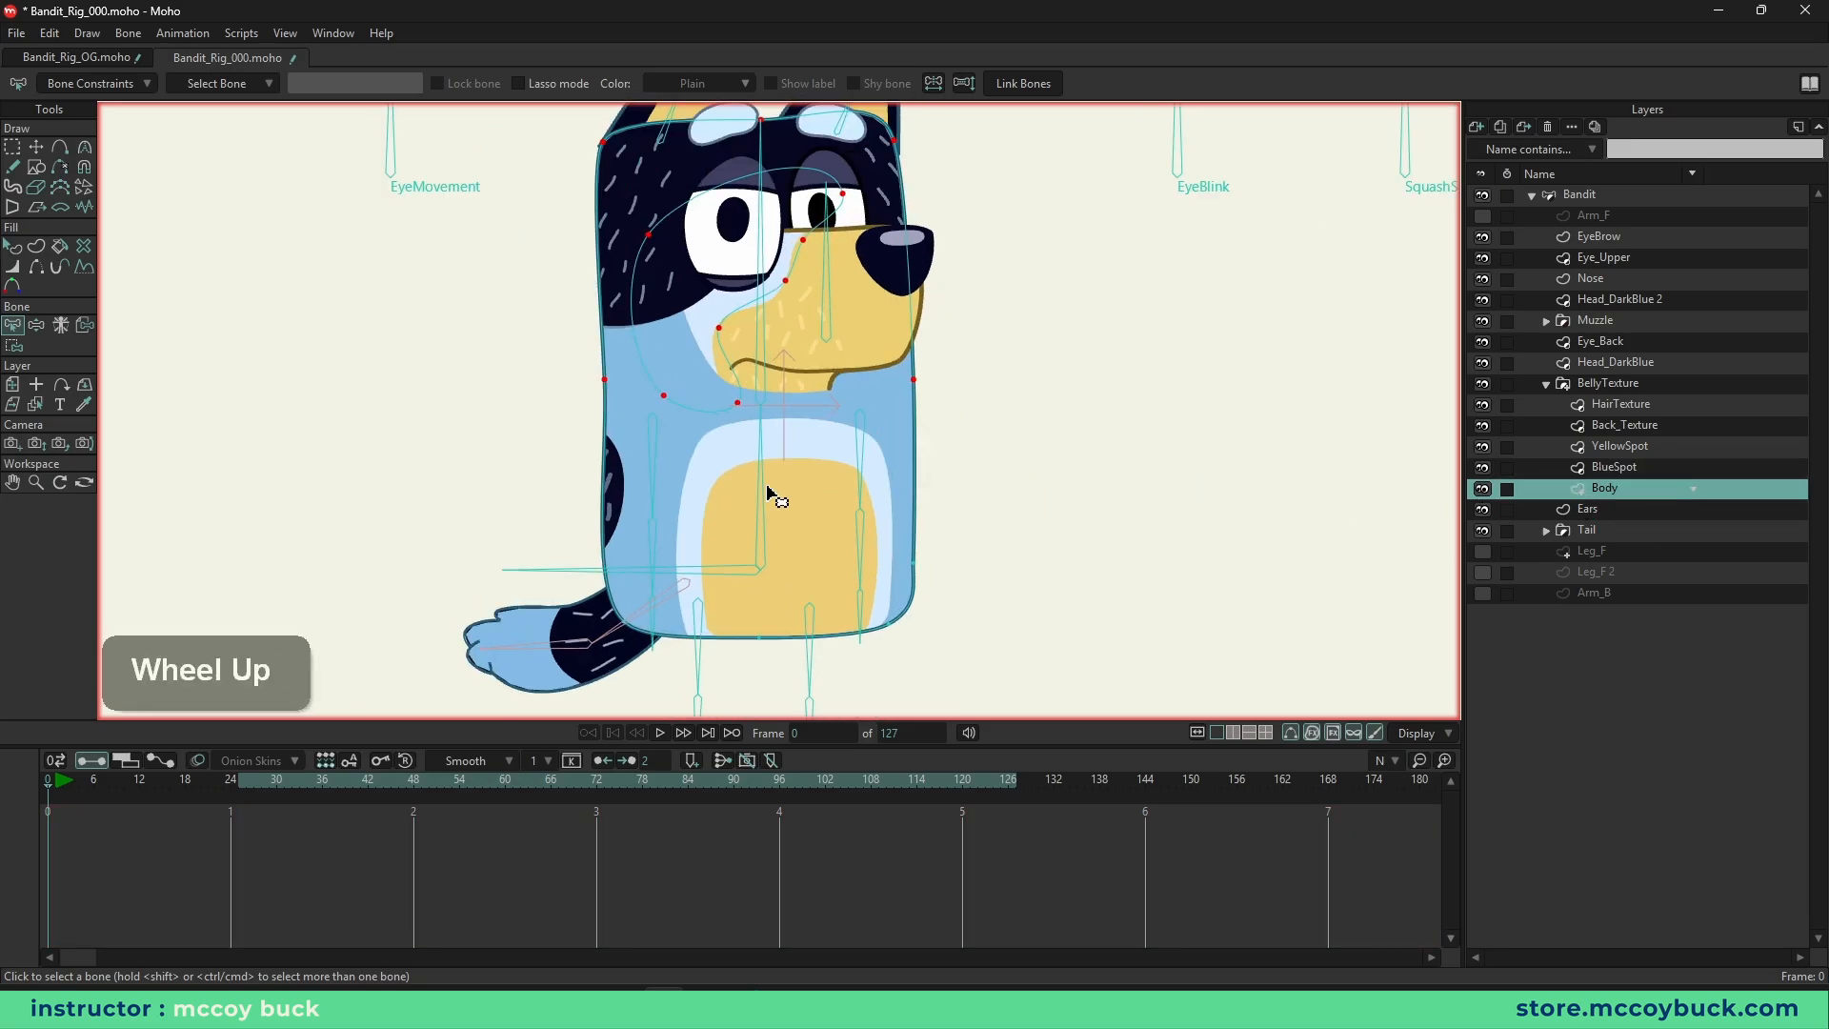
key("t")
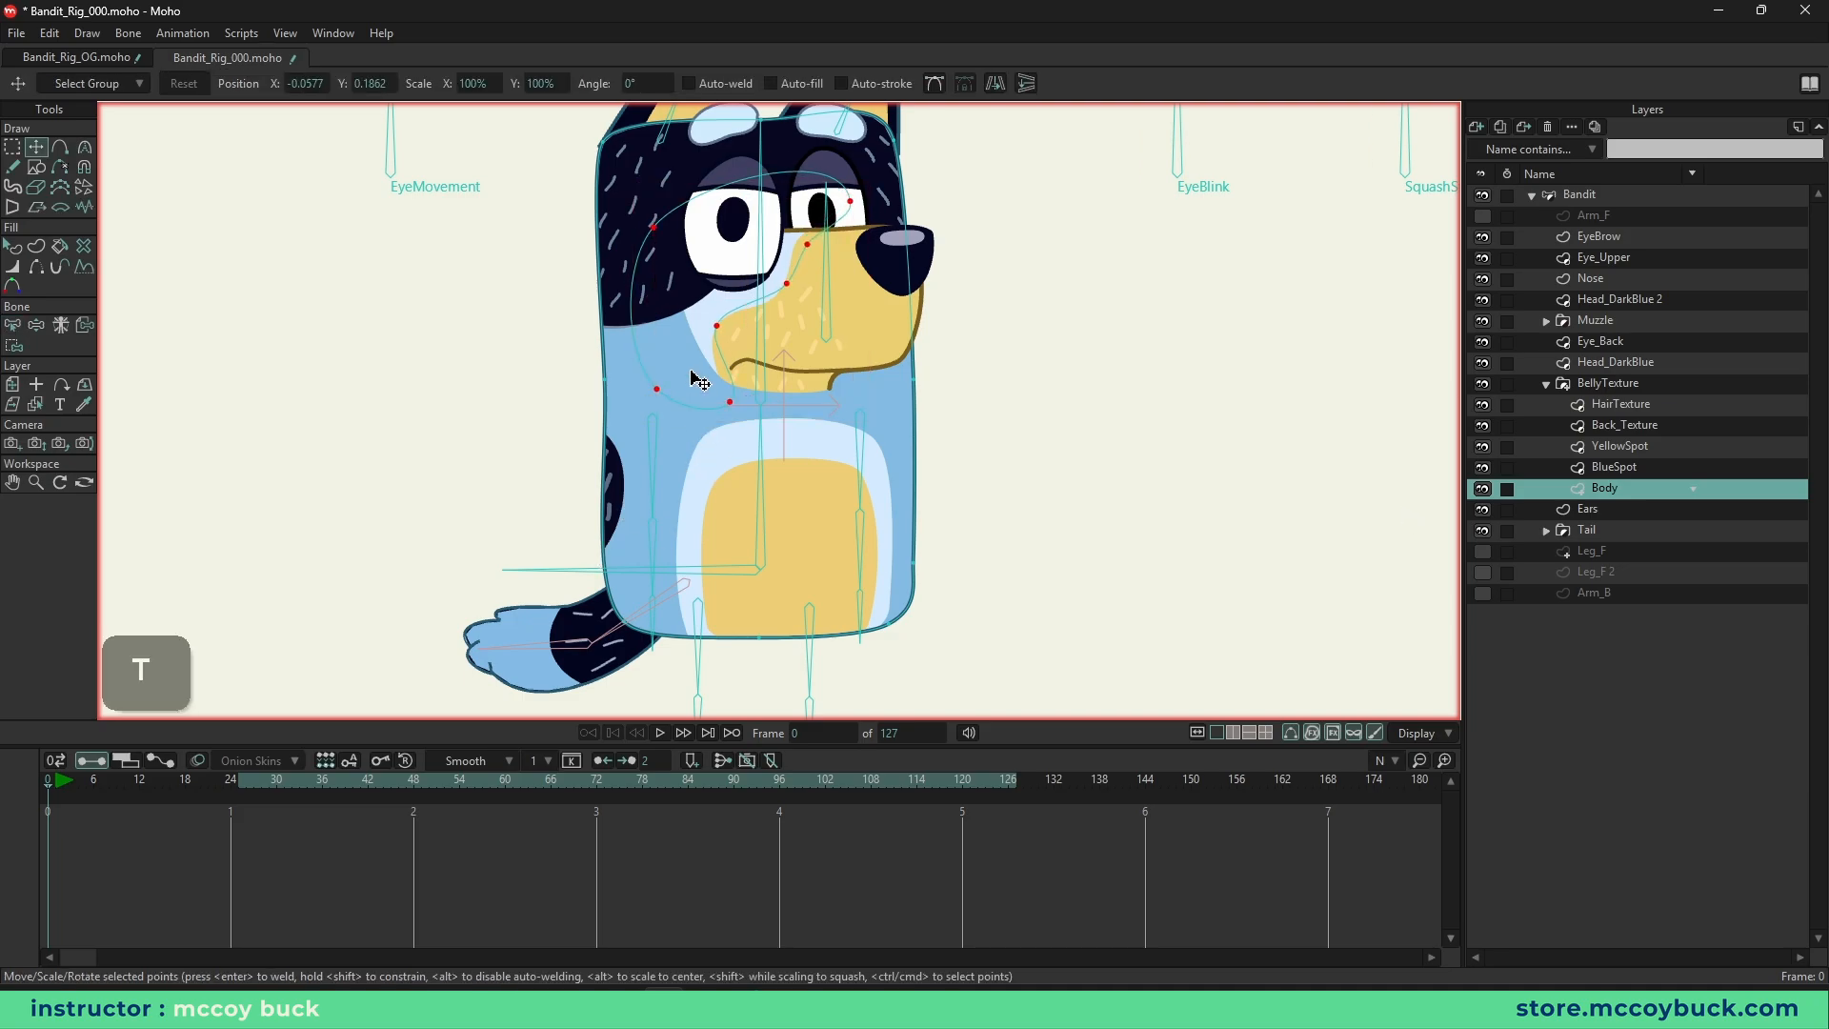
scroll(938, 485, "down", 1)
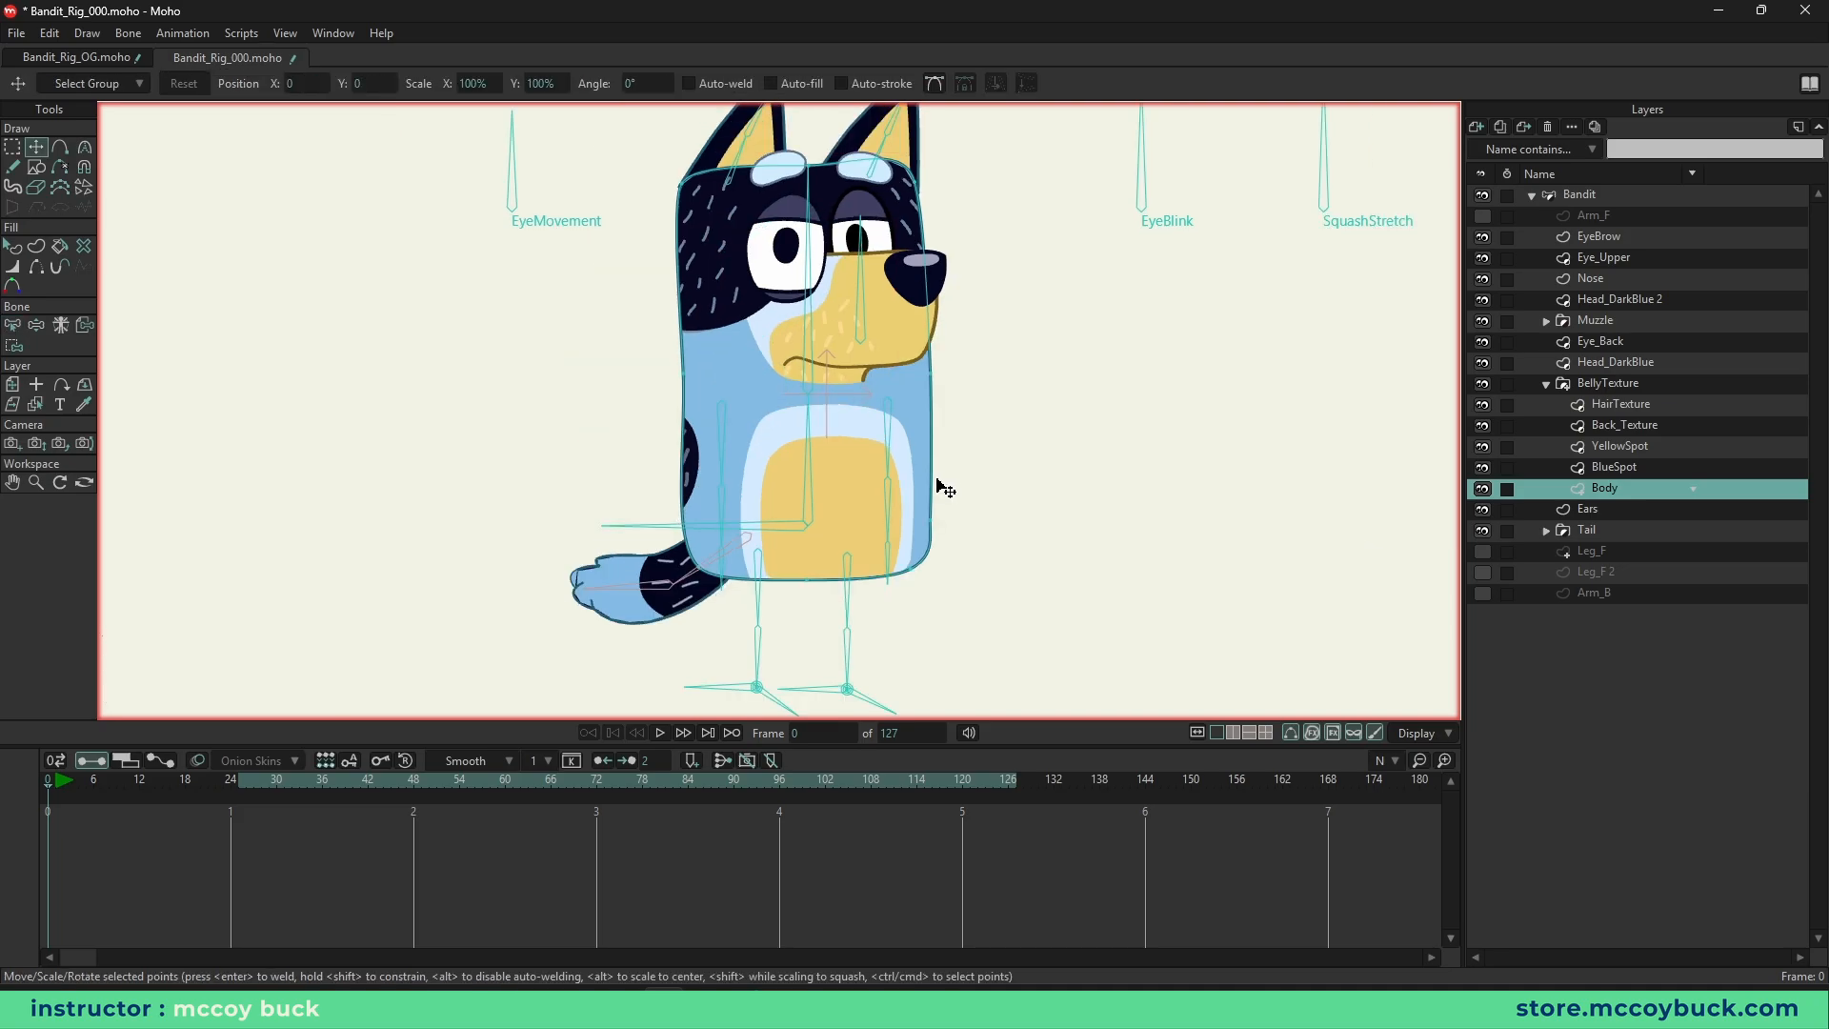
- Link the HairTexture and Back_Texture layers to both spine bones, B2 and B3, after testing the head bone's bend
left_click(1606, 414)
scroll(701, 459, "up", 1)
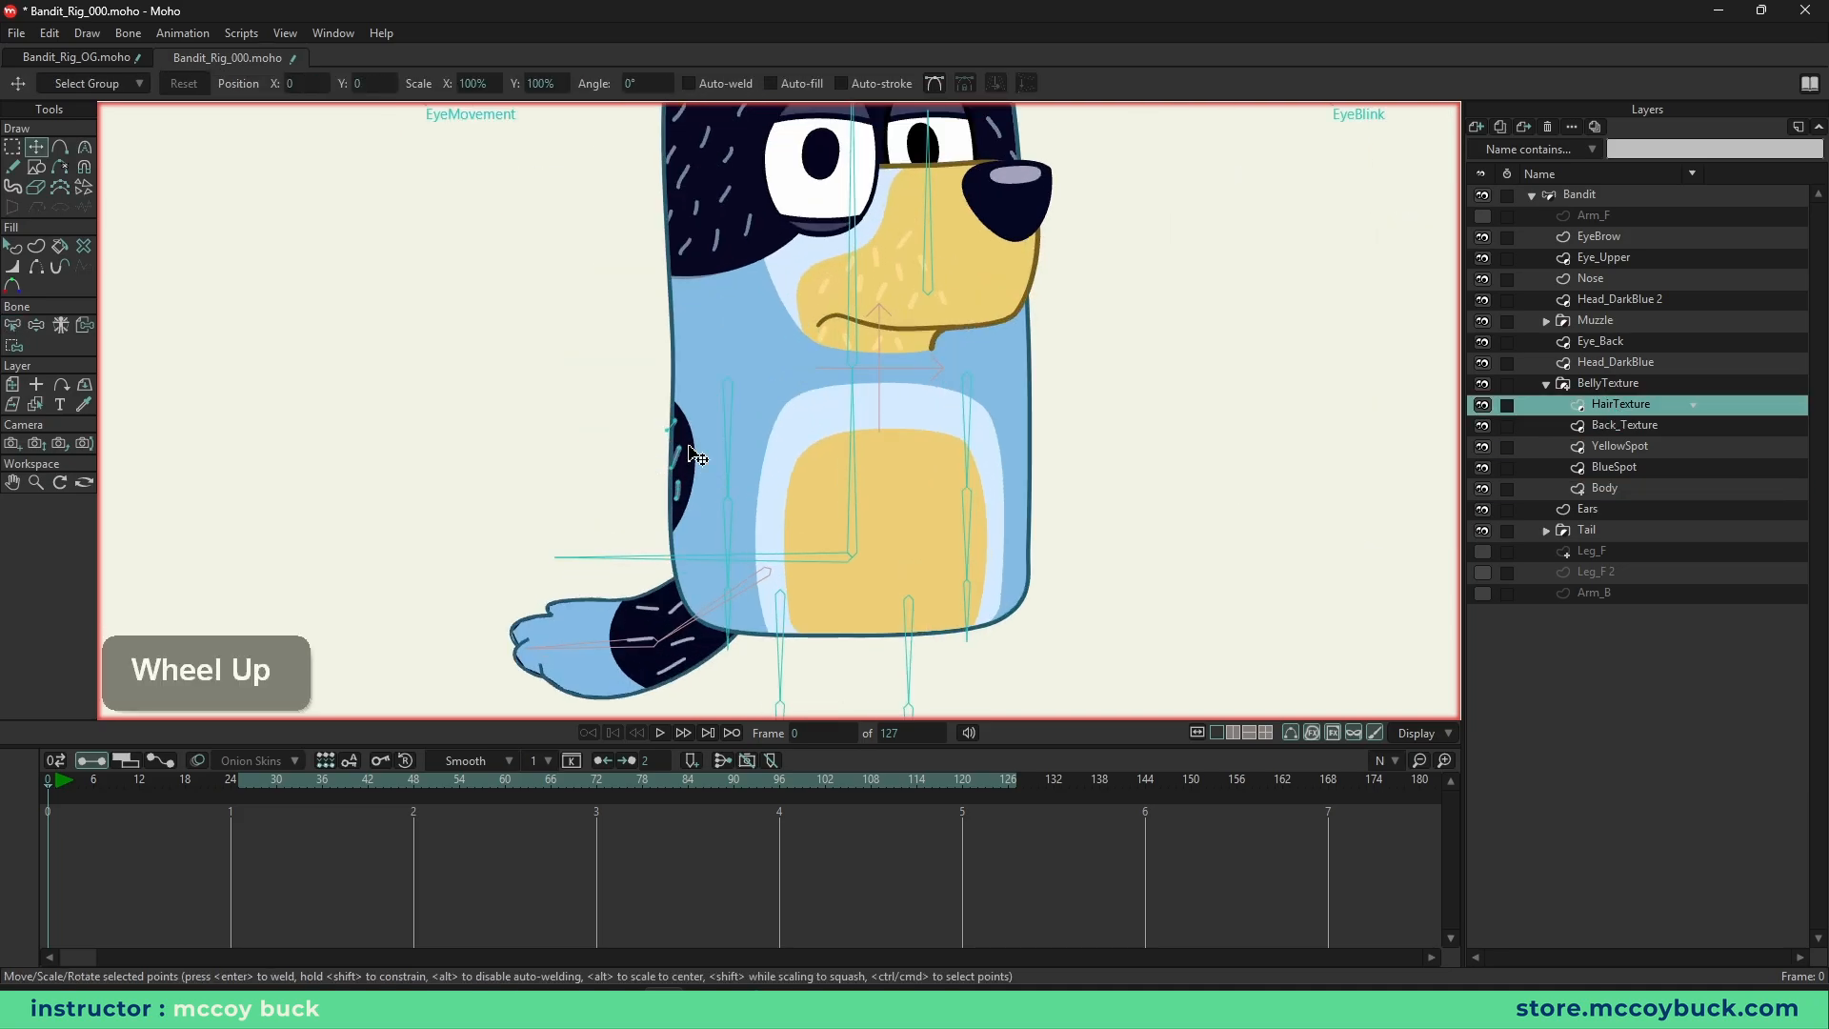
left_click_drag(740, 481, 707, 475)
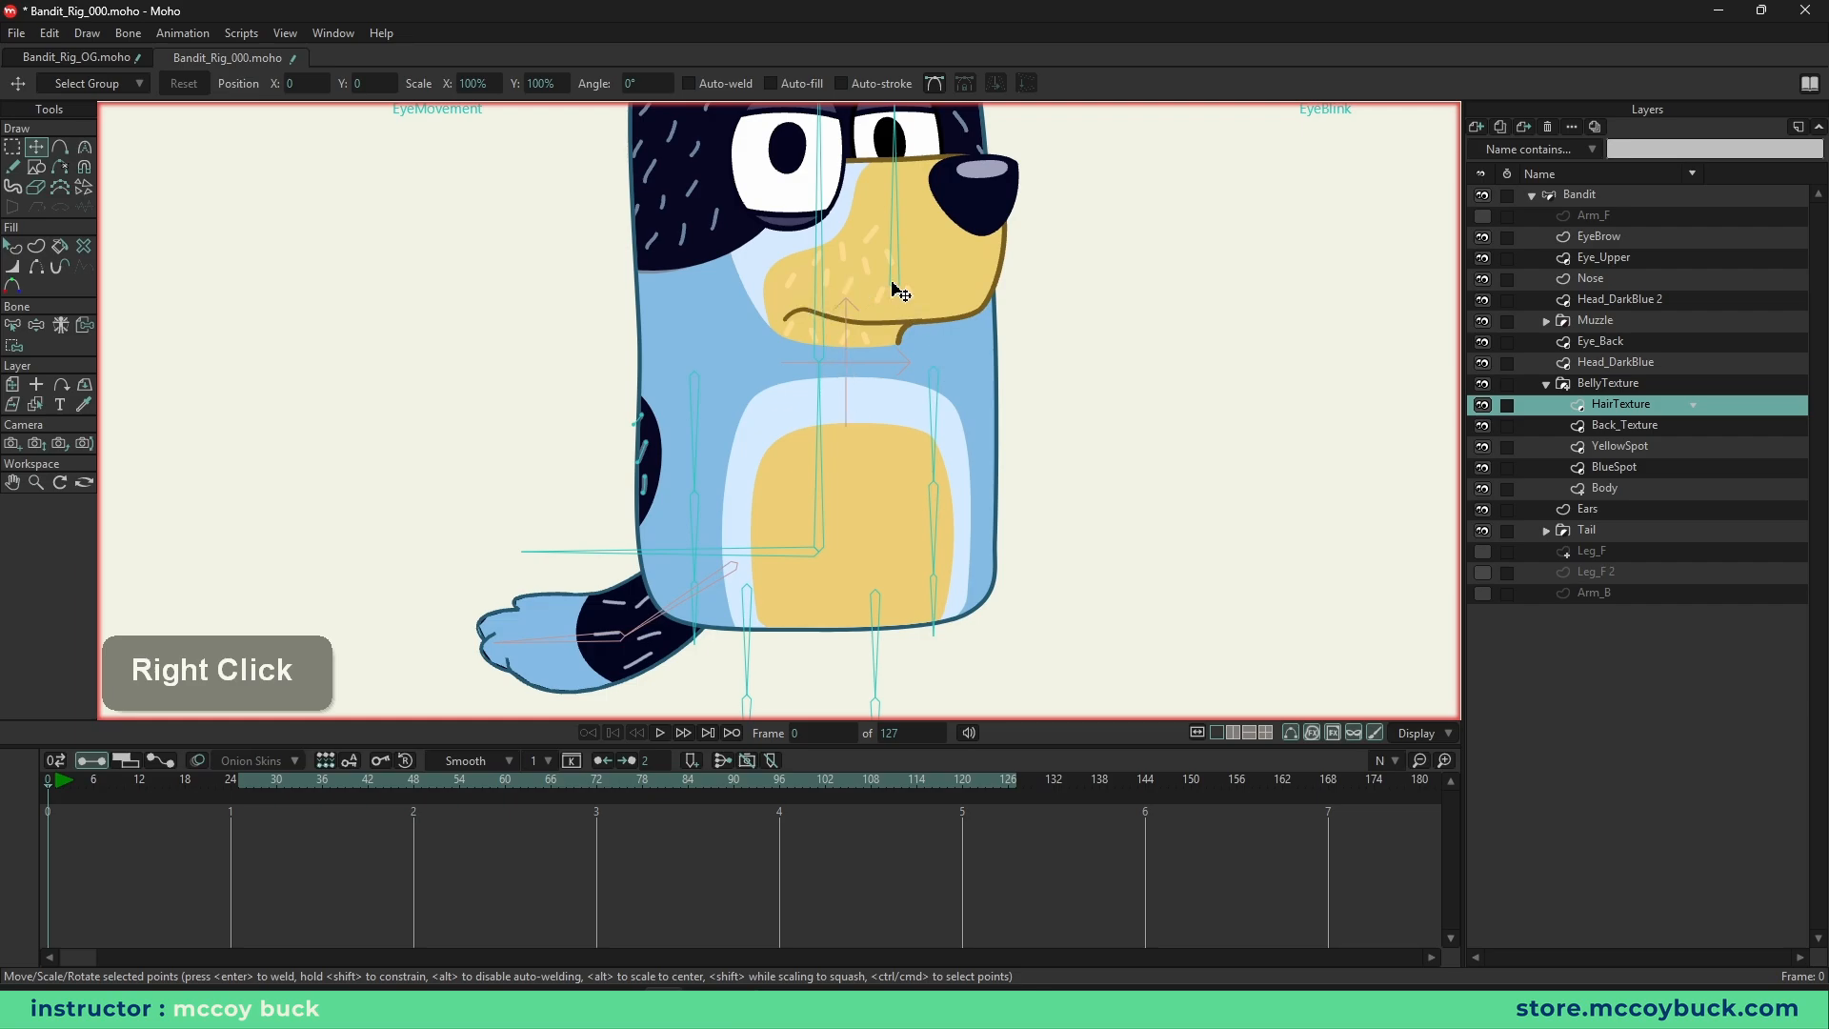
key("b")
key("z")
left_click_drag(816, 286, 829, 432)
key("b")
left_click(824, 329, "shift")
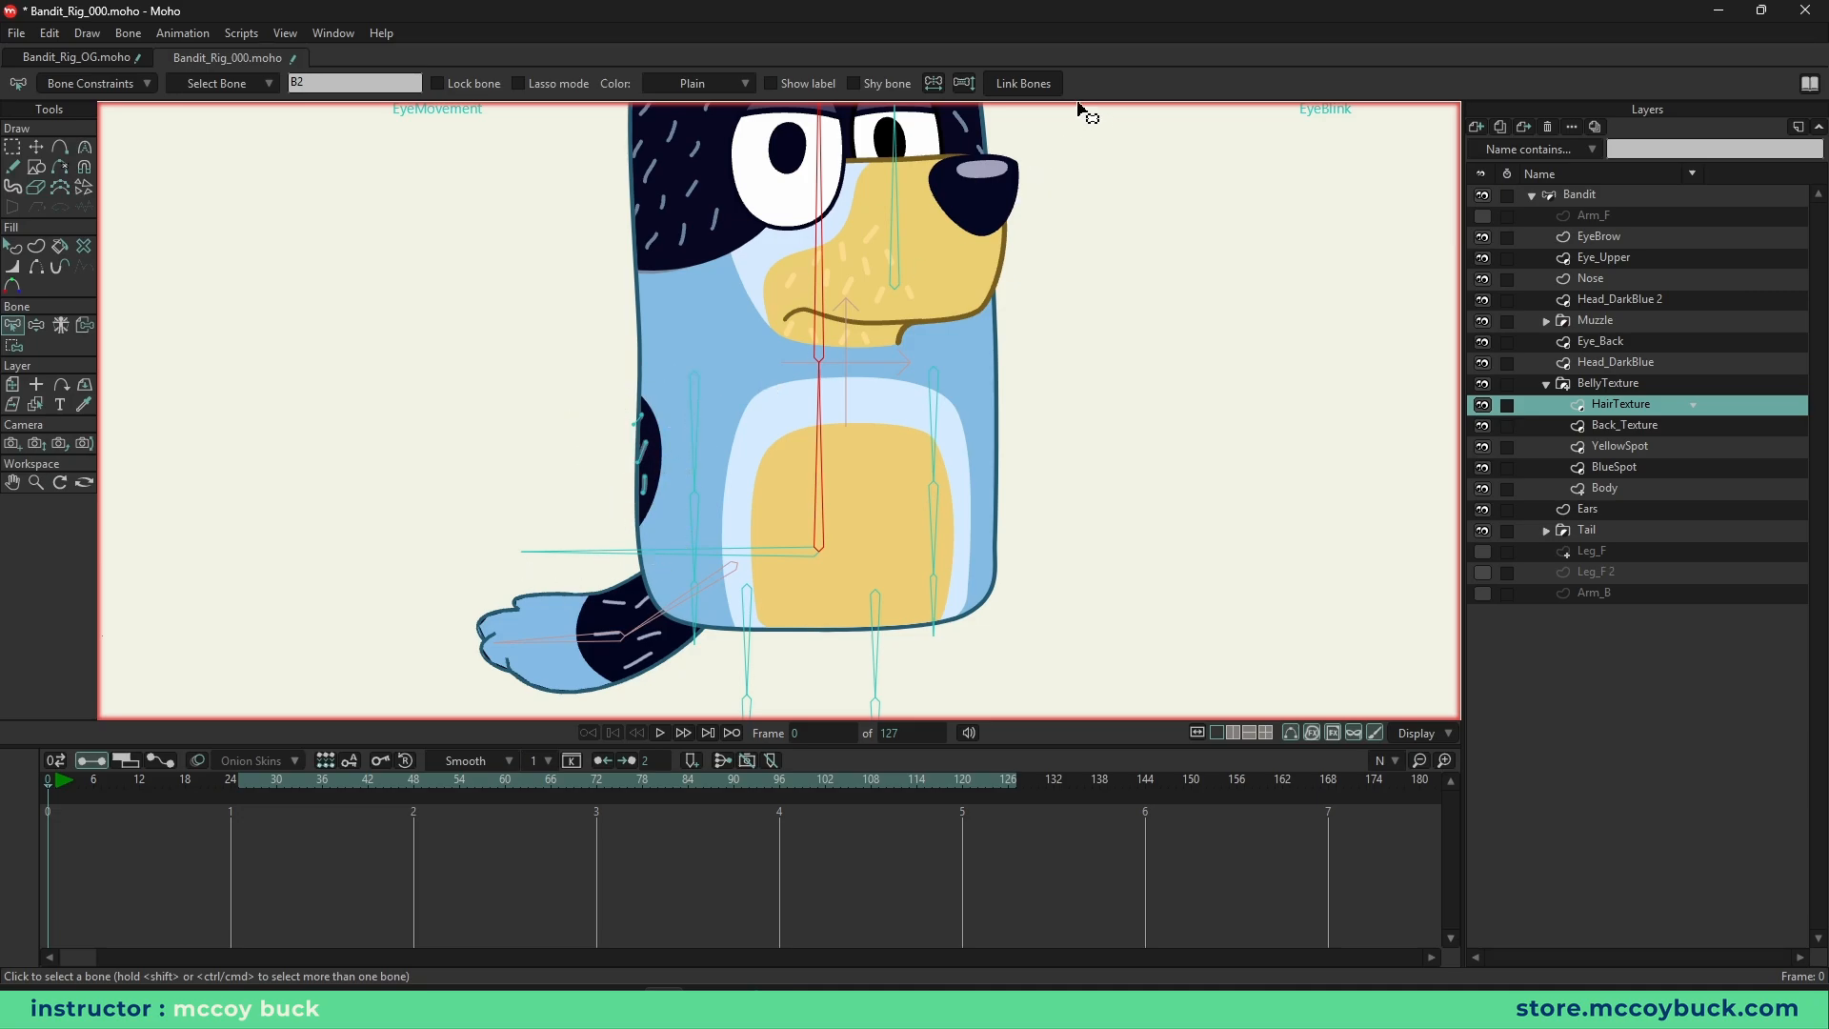
left_click(1024, 90)
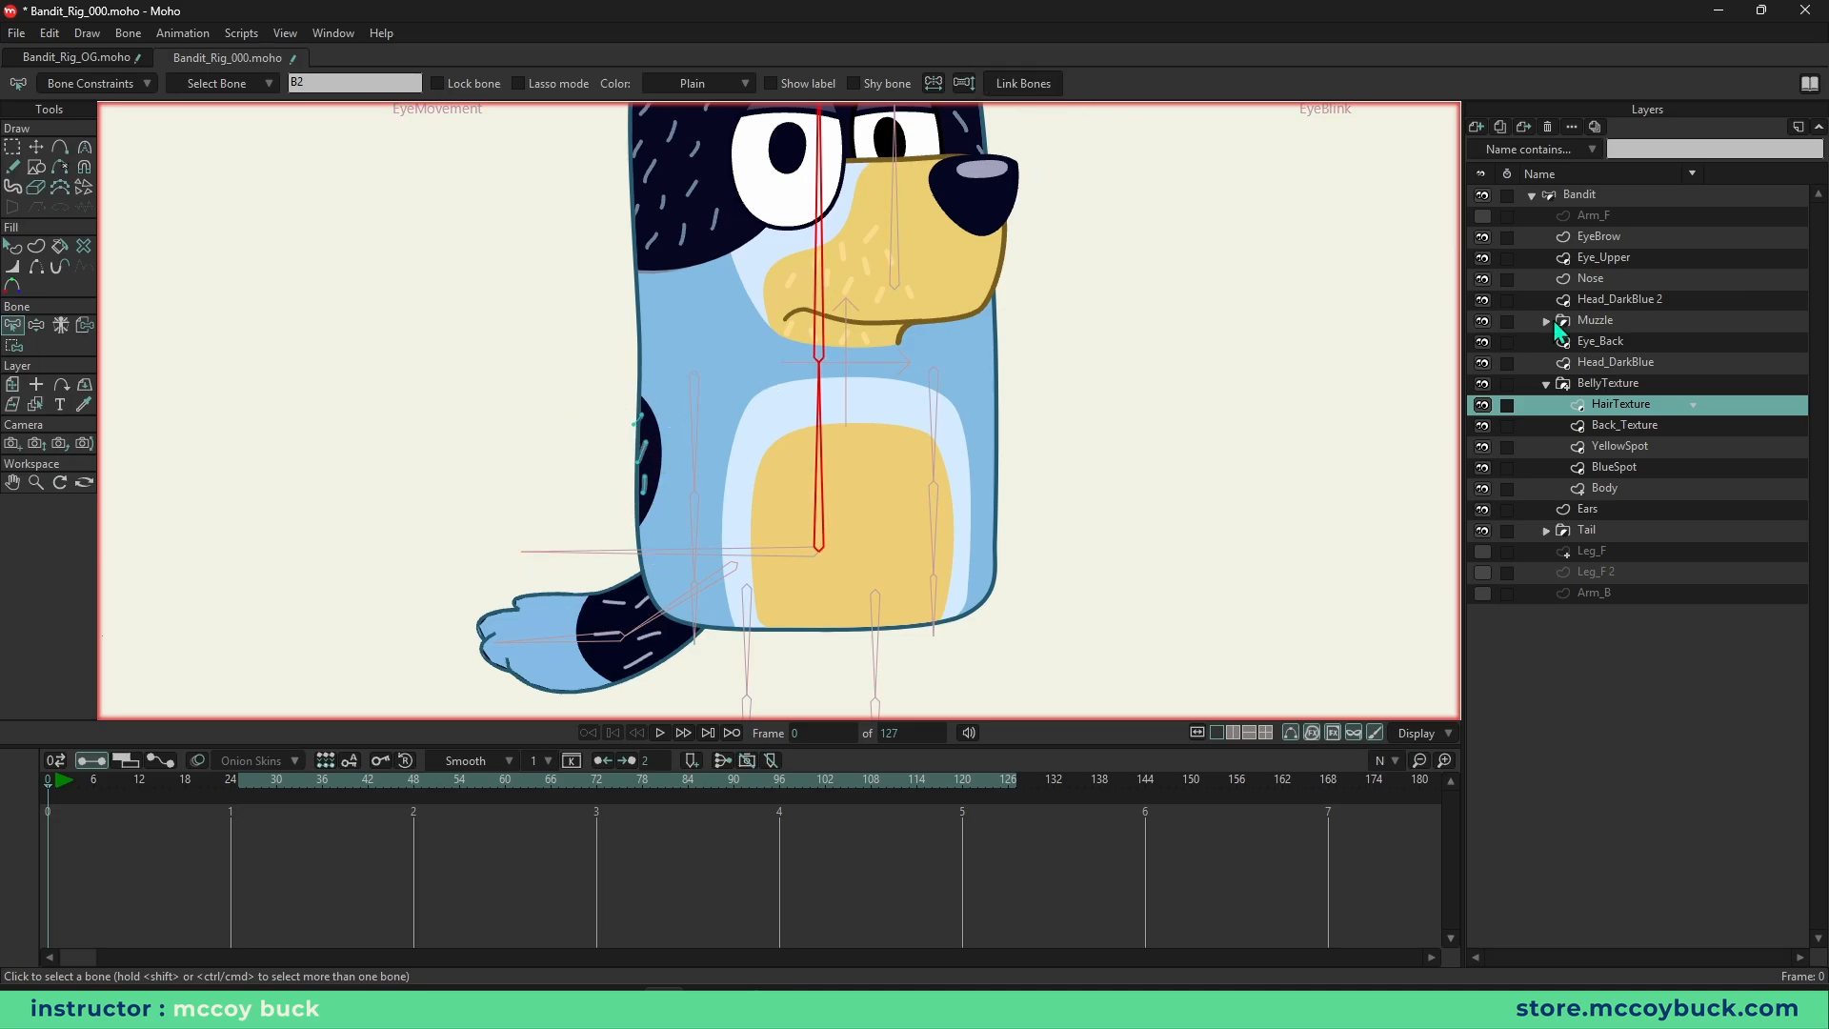
left_click(1624, 426)
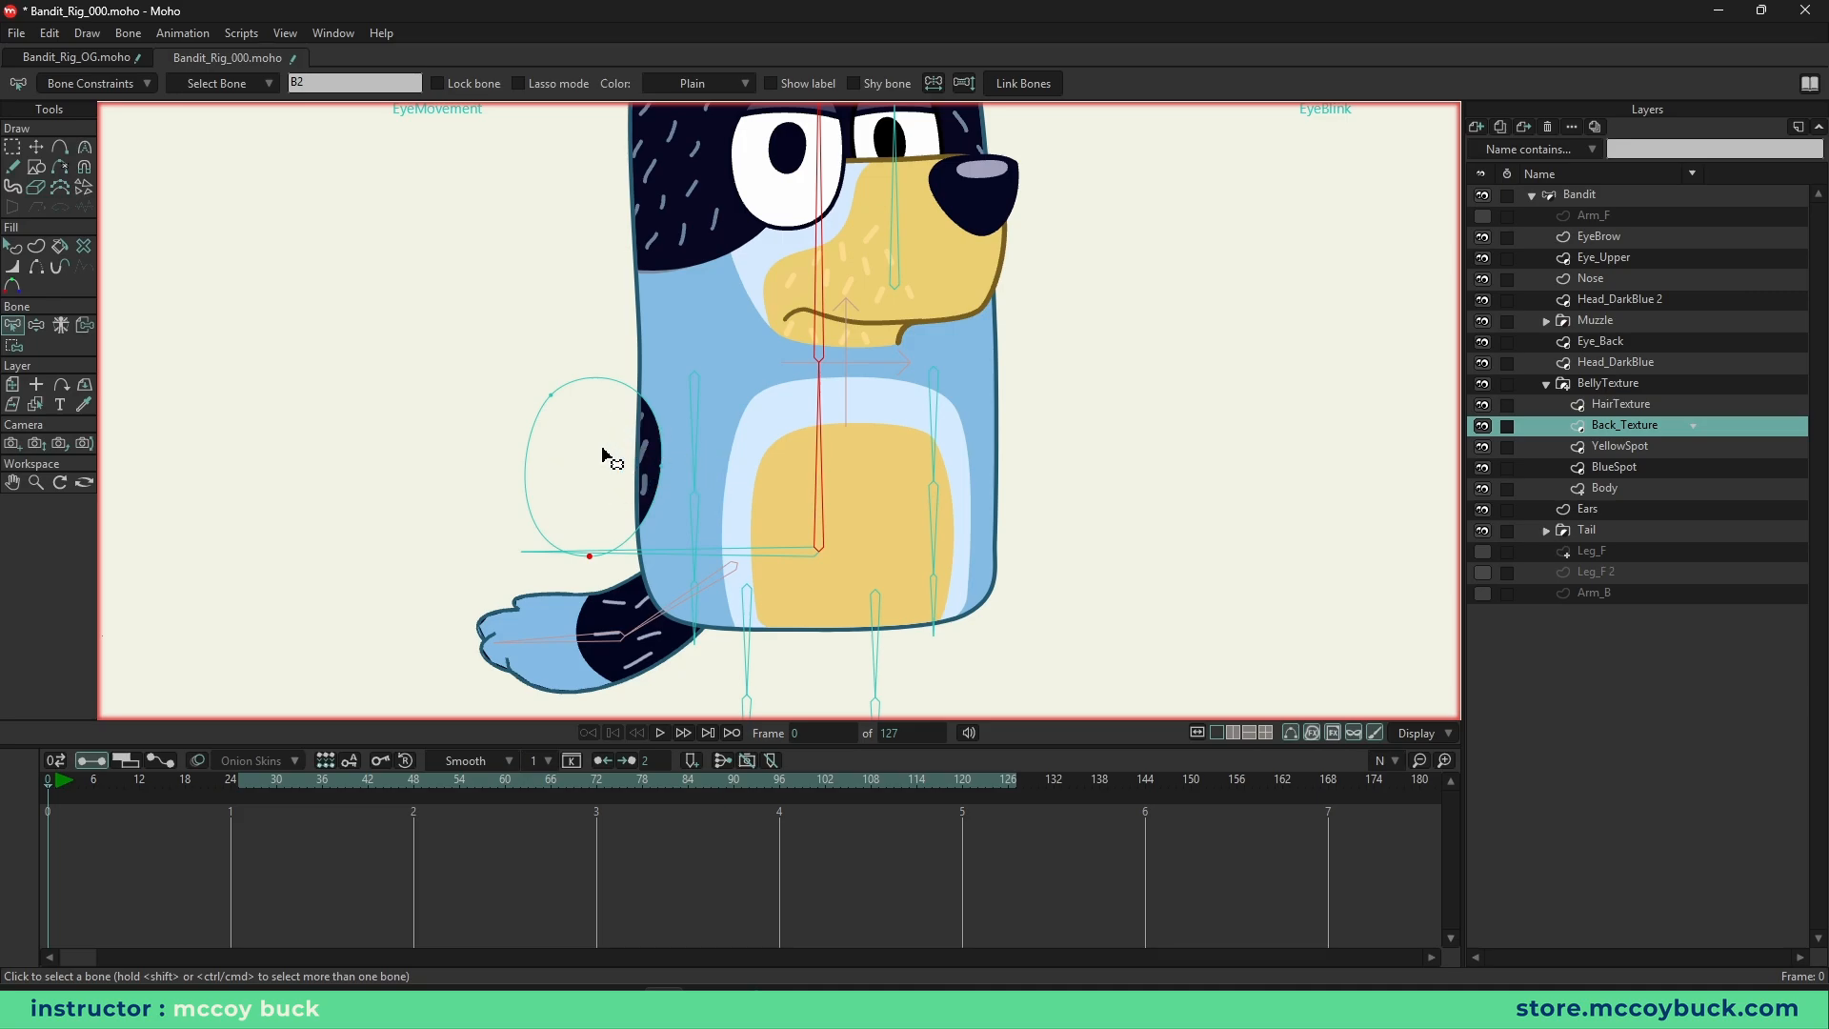
left_click(1036, 83)
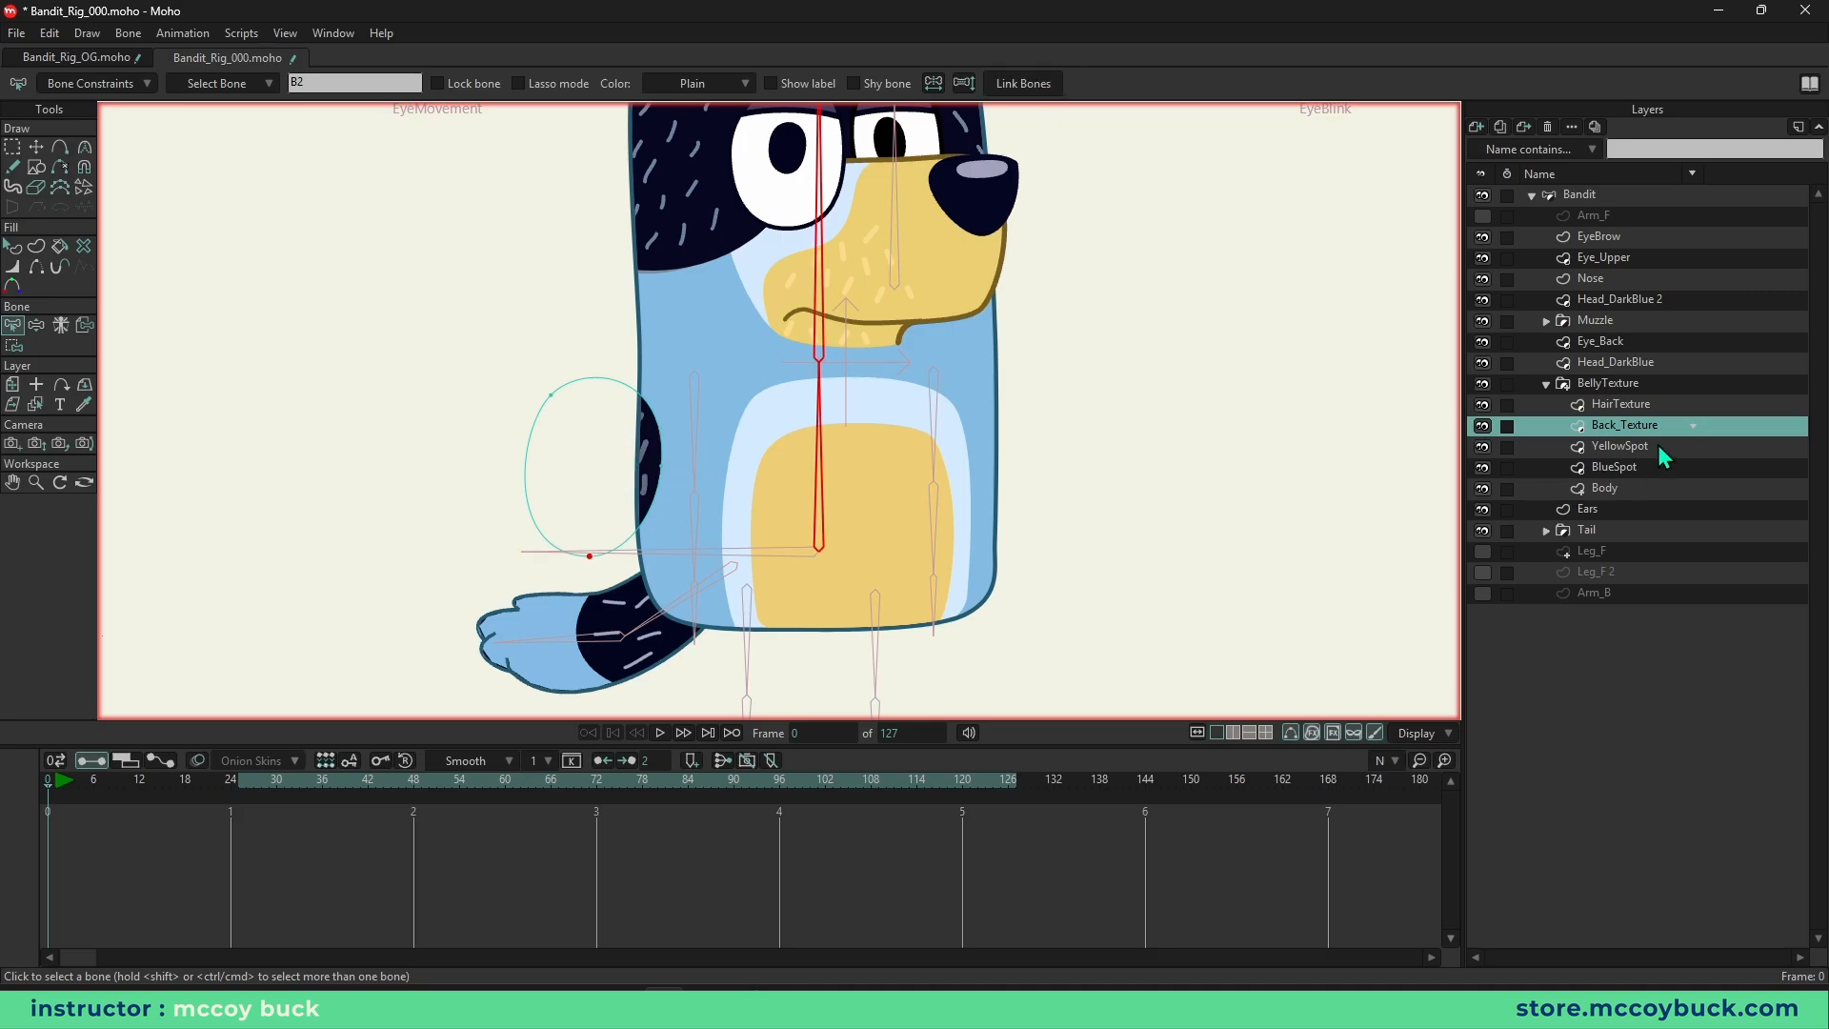
- Link the YellowSpot and BlueSpot layers to the spine bones B2 and B3
left_click(1661, 448)
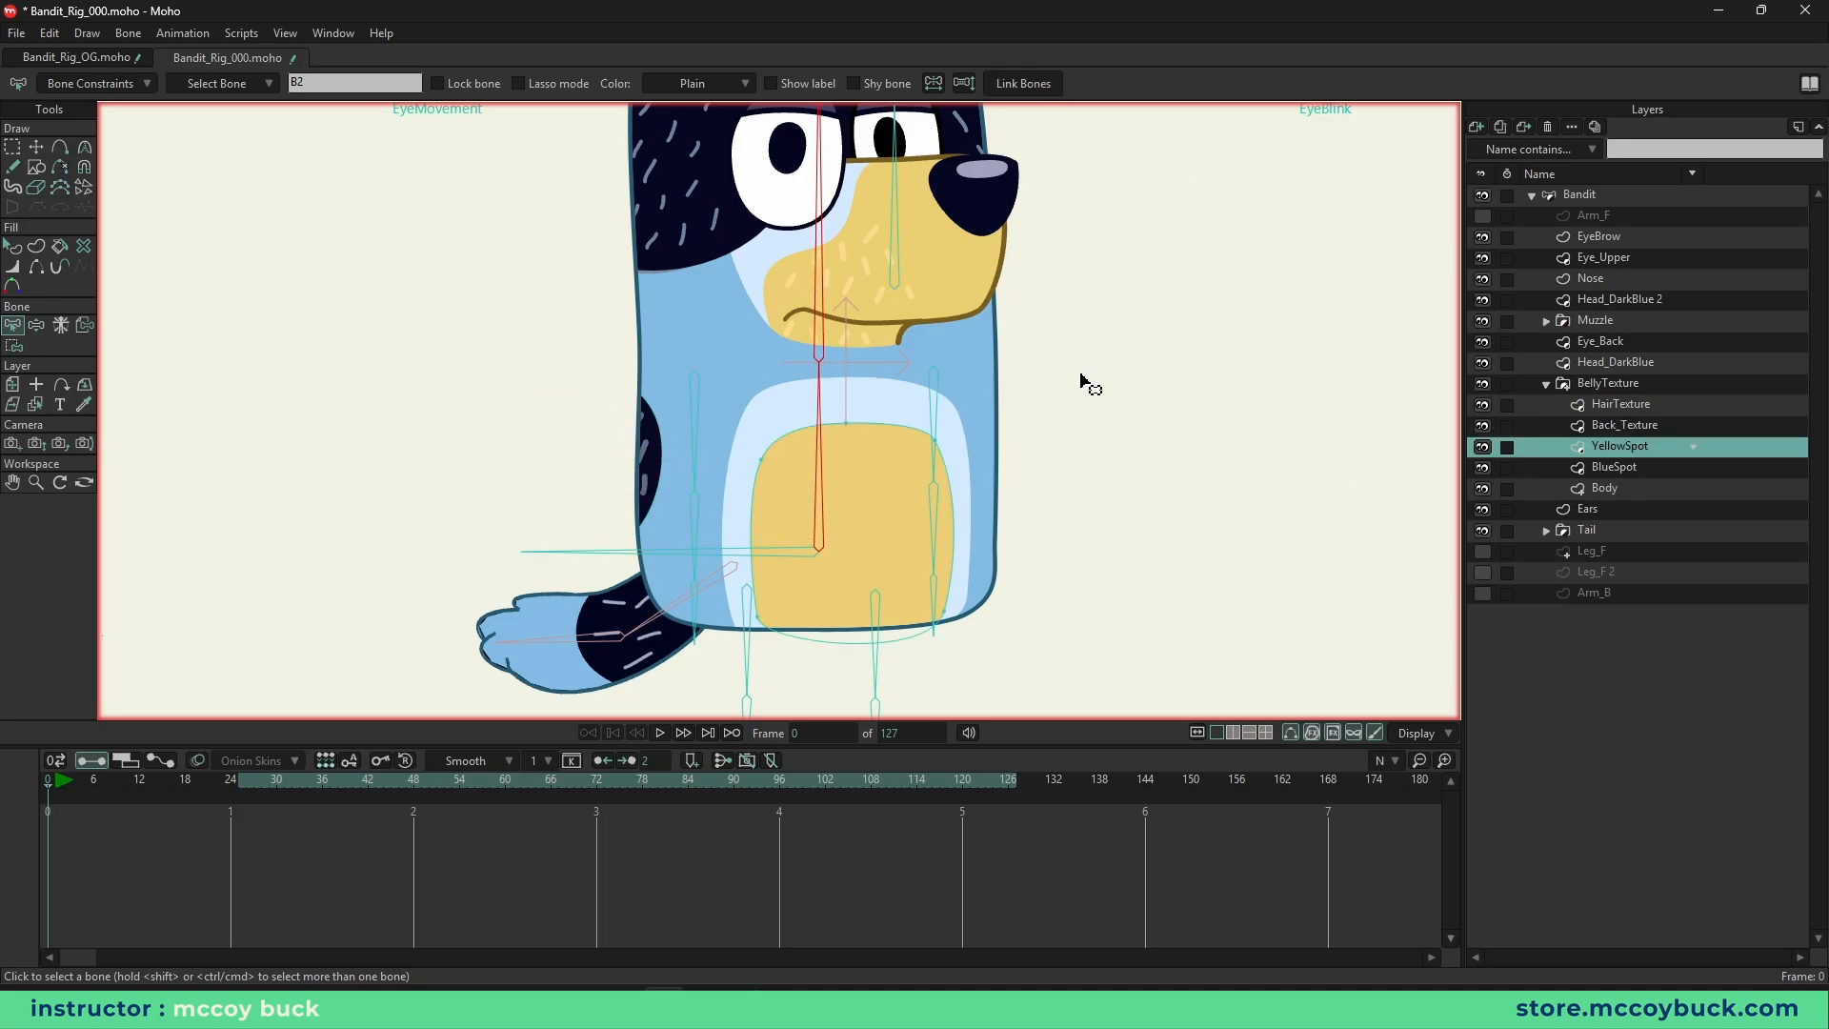
key("b")
key("z")
left_click_drag(776, 286, 910, 314)
key("b")
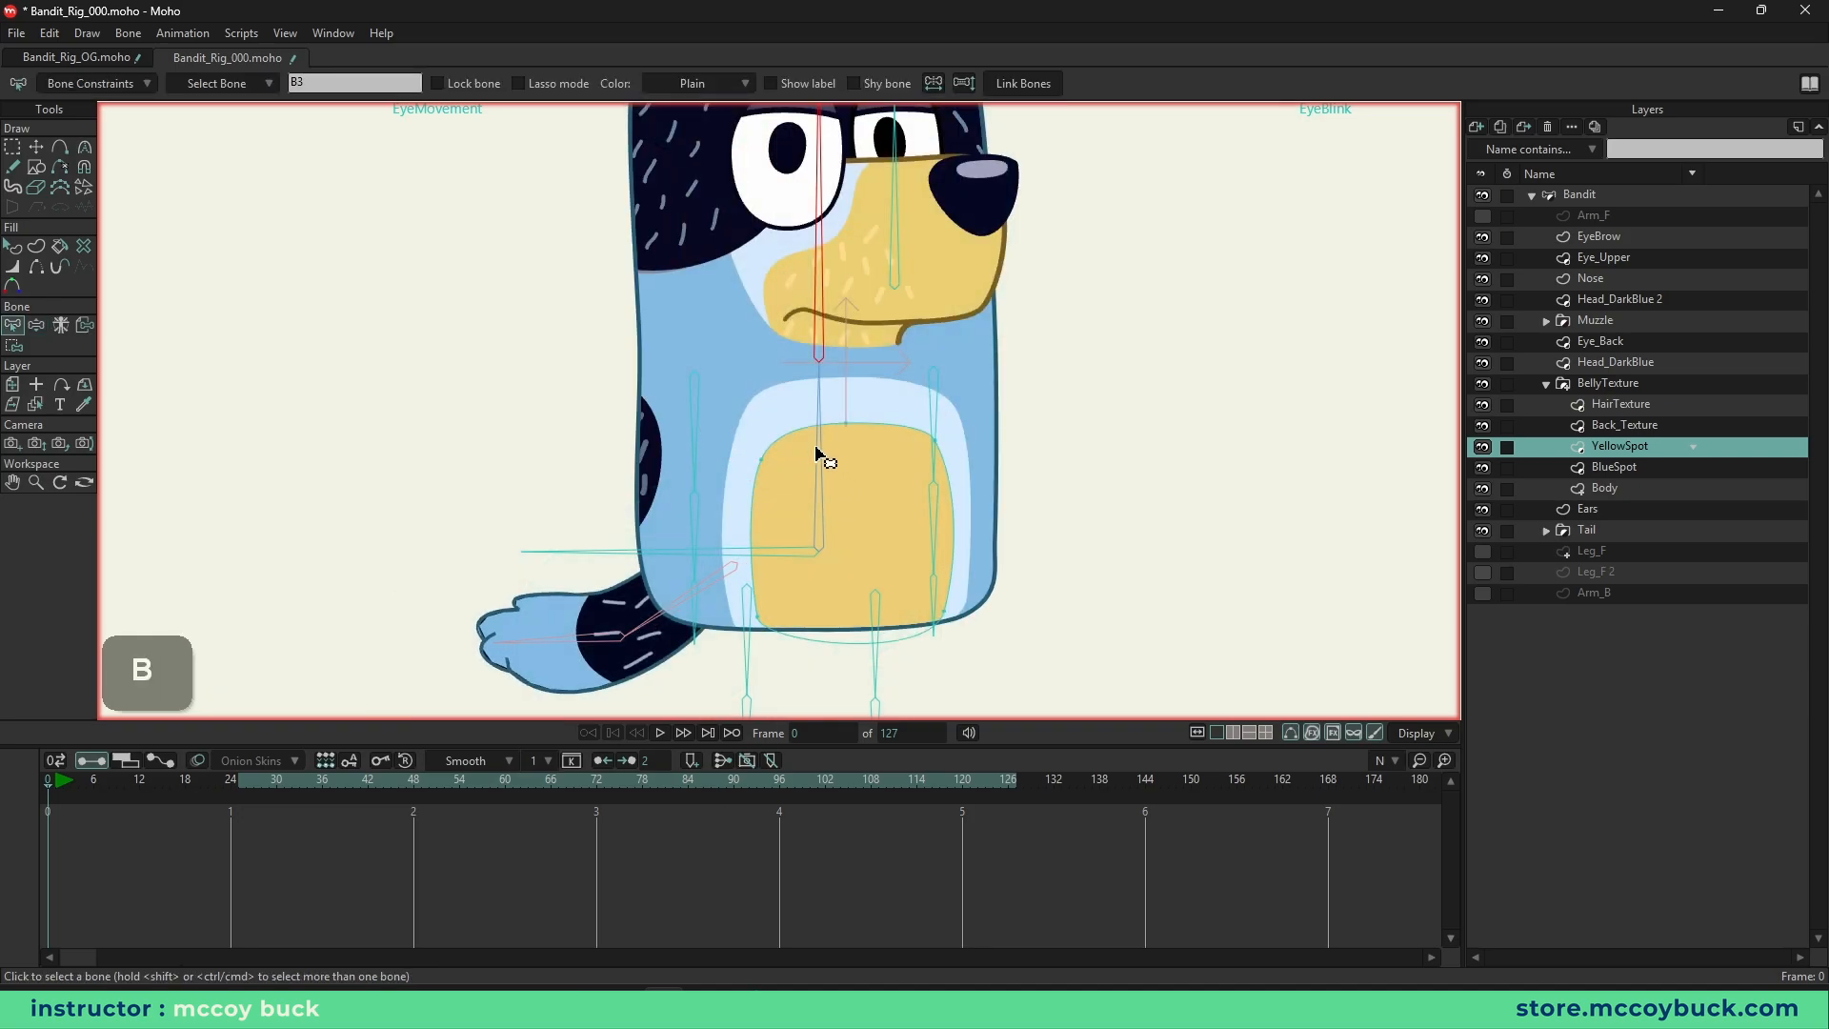
left_click(817, 457)
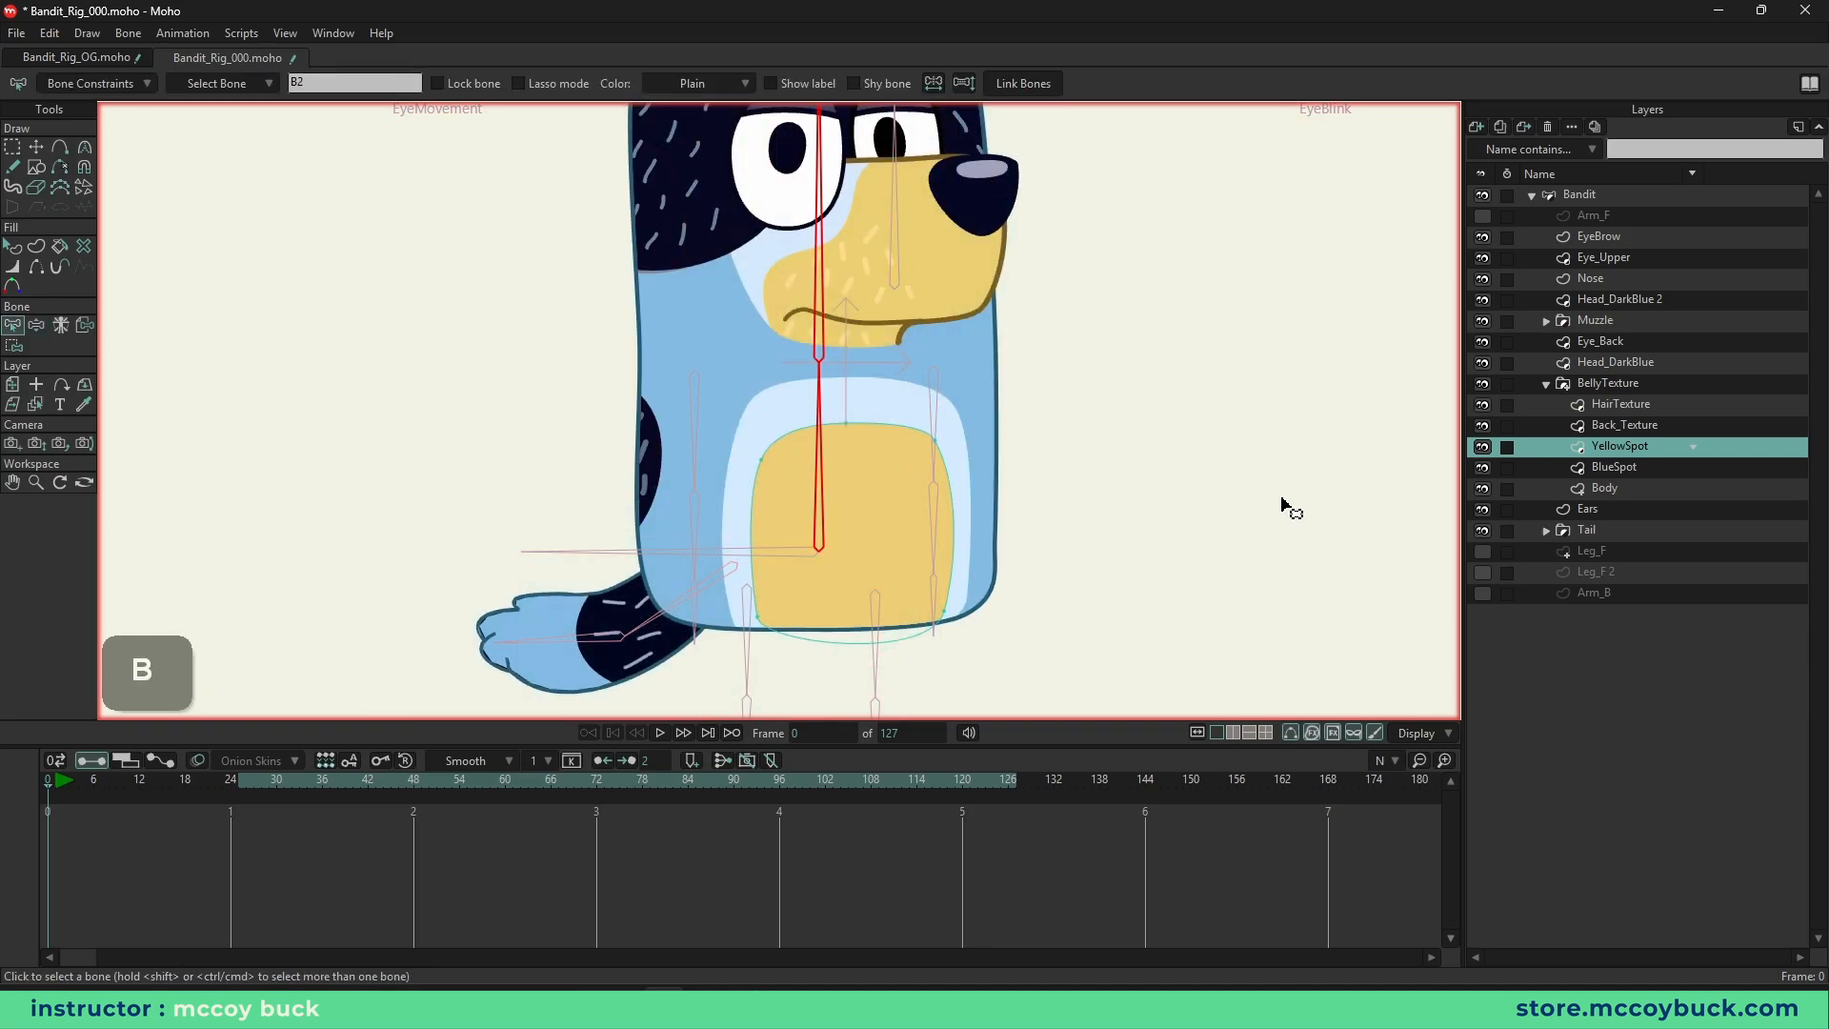
left_click(1614, 468)
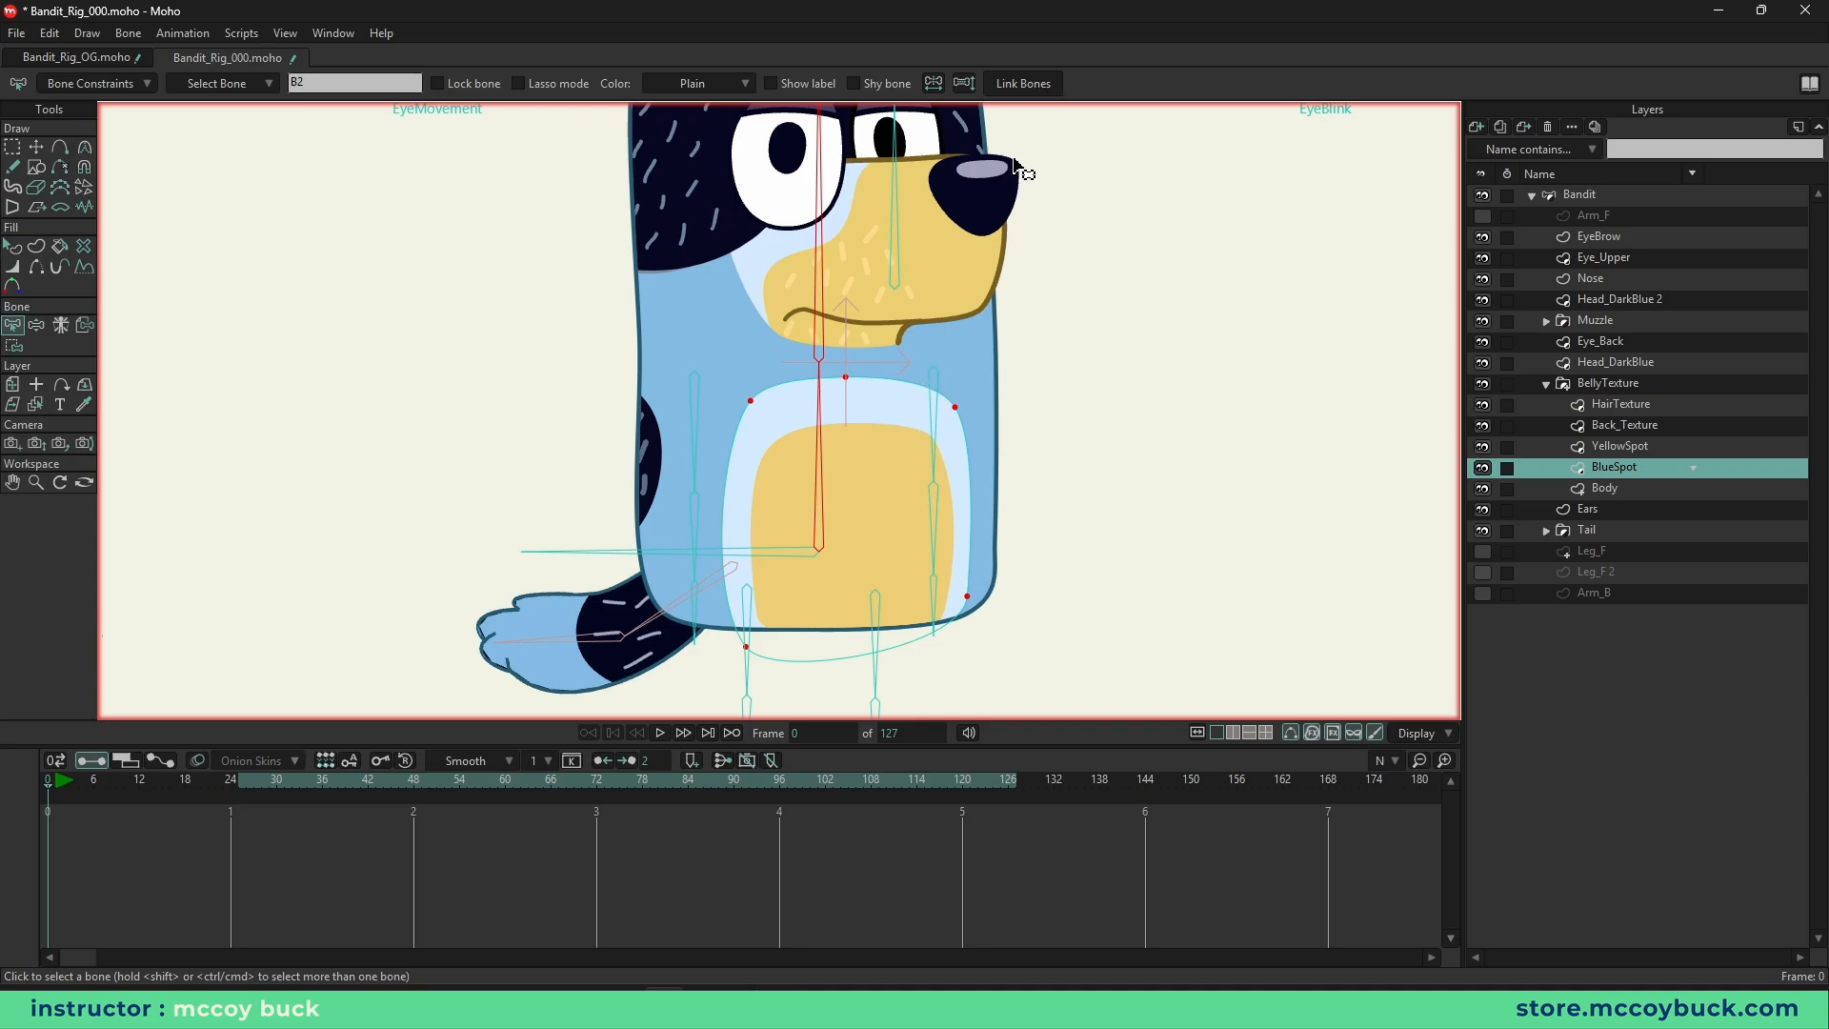
left_click(1021, 85)
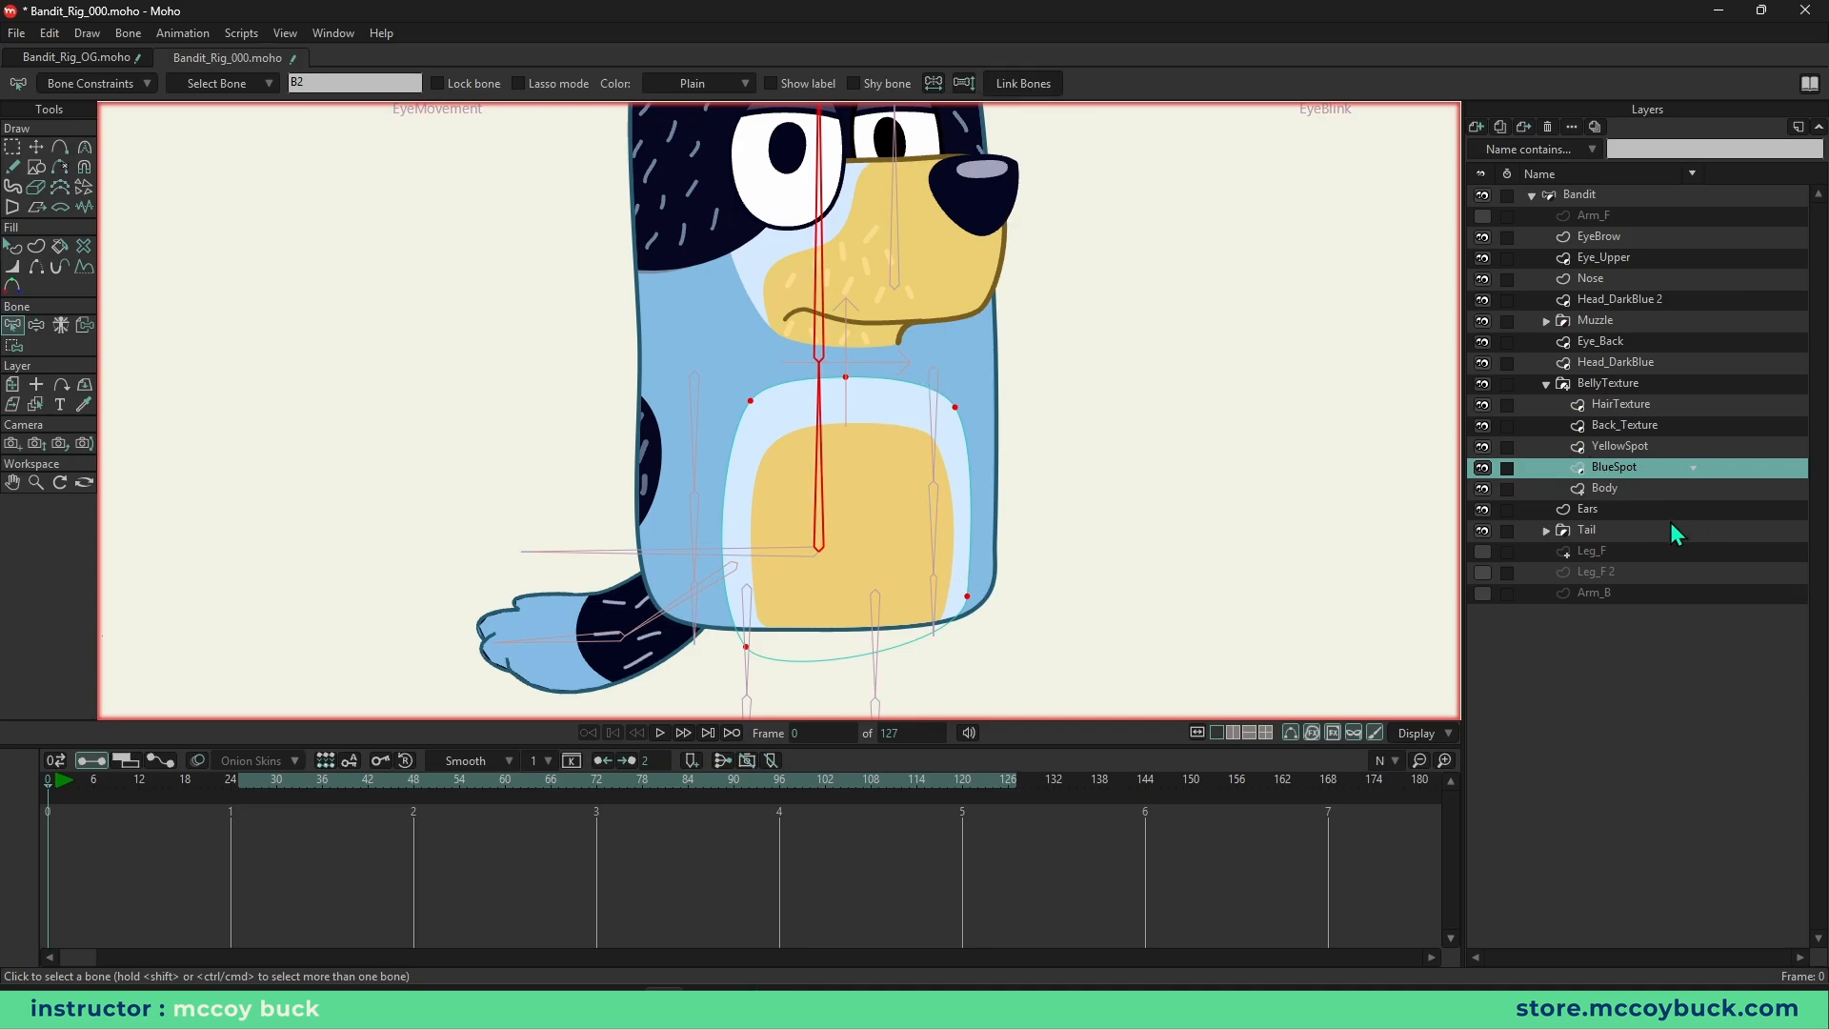
- Select the Body layer and bend the upper spine bone forward to test how the torso deforms
left_click(1635, 490)
scroll(936, 372, "down", 2)
scroll(857, 409, "up", 2)
key("z")
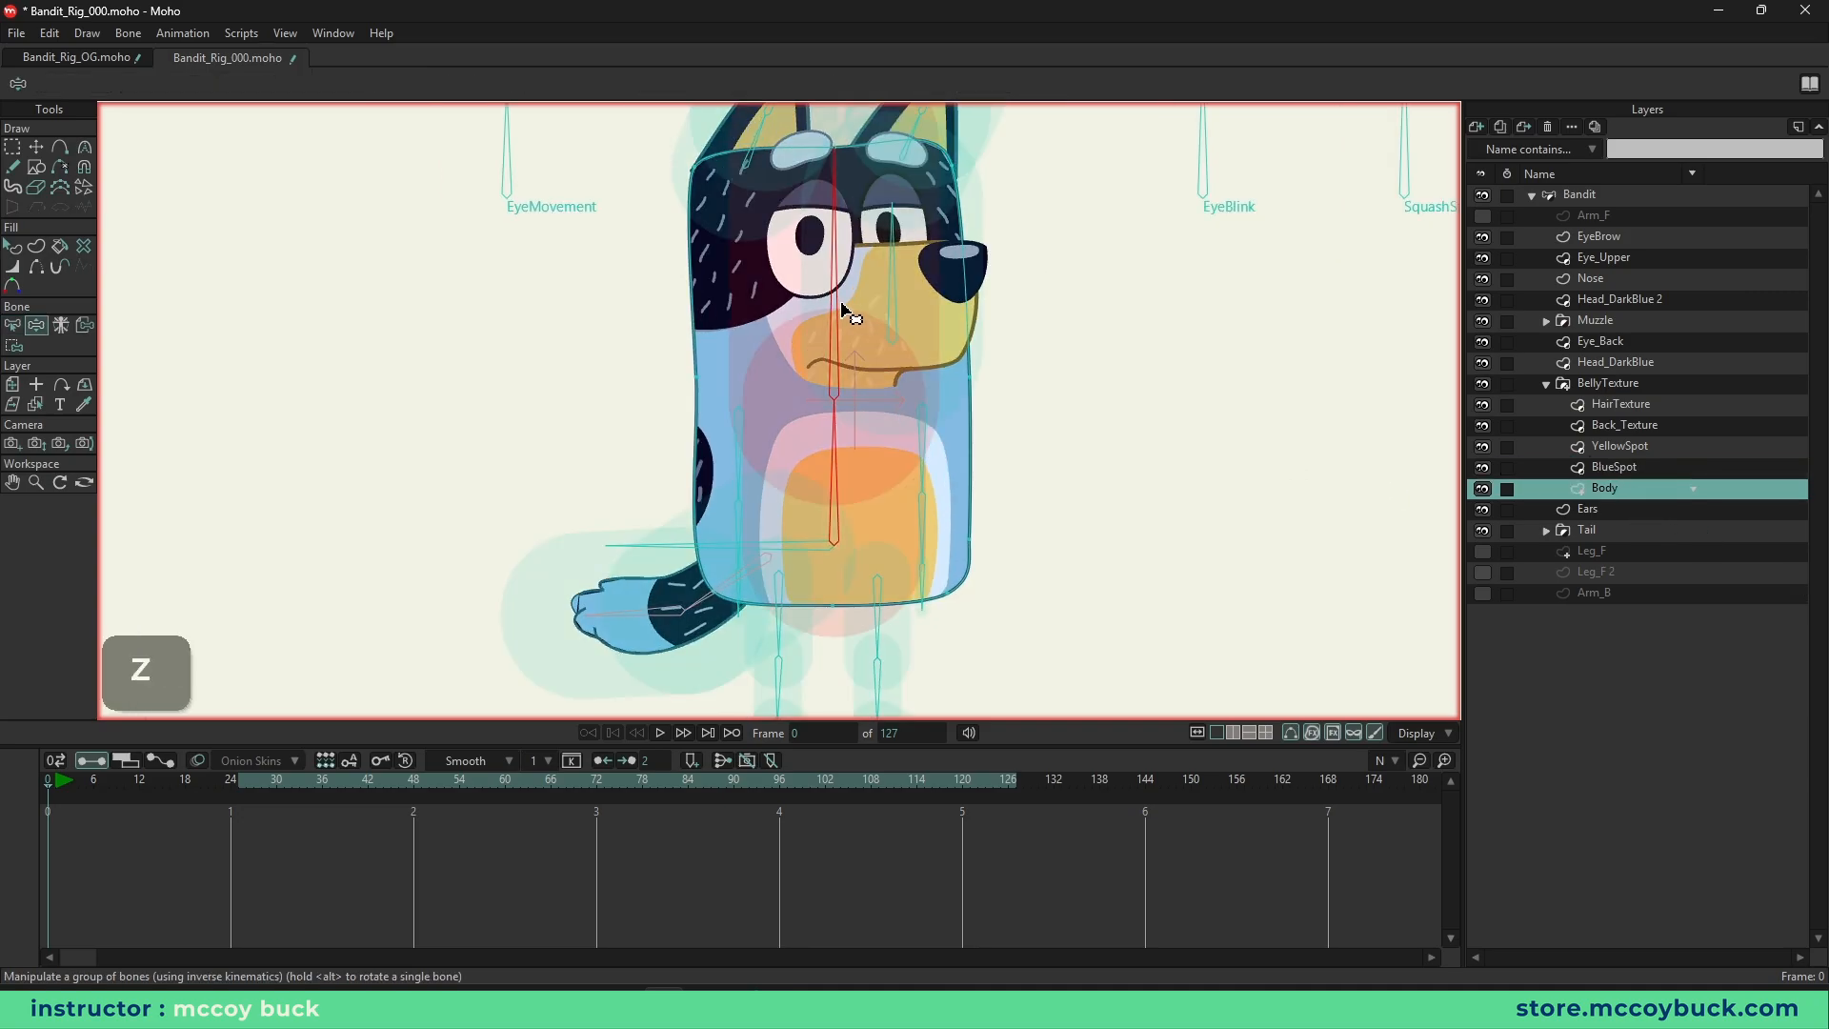
left_click_drag(832, 298, 993, 345)
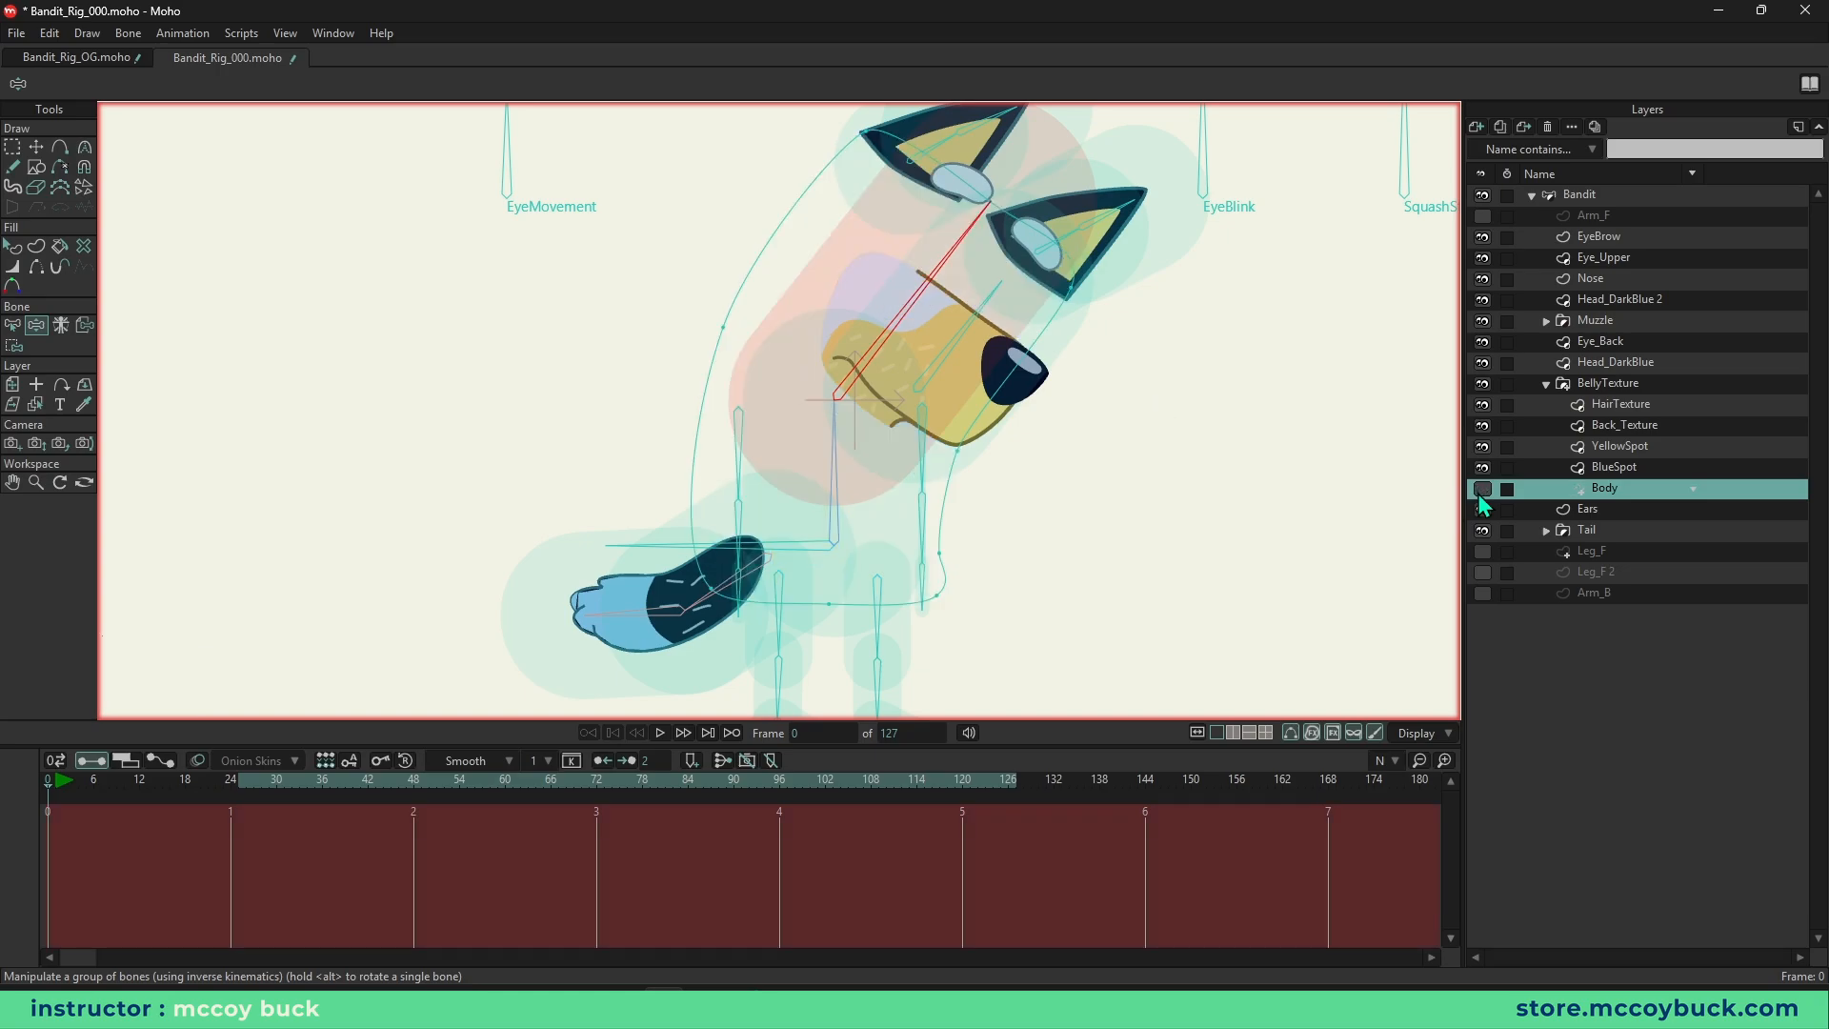
- Select all points of the Body layer, link them to bones B2 and B3, and go to frame 12
left_click(929, 474, "alt")
key("ctrl+a")
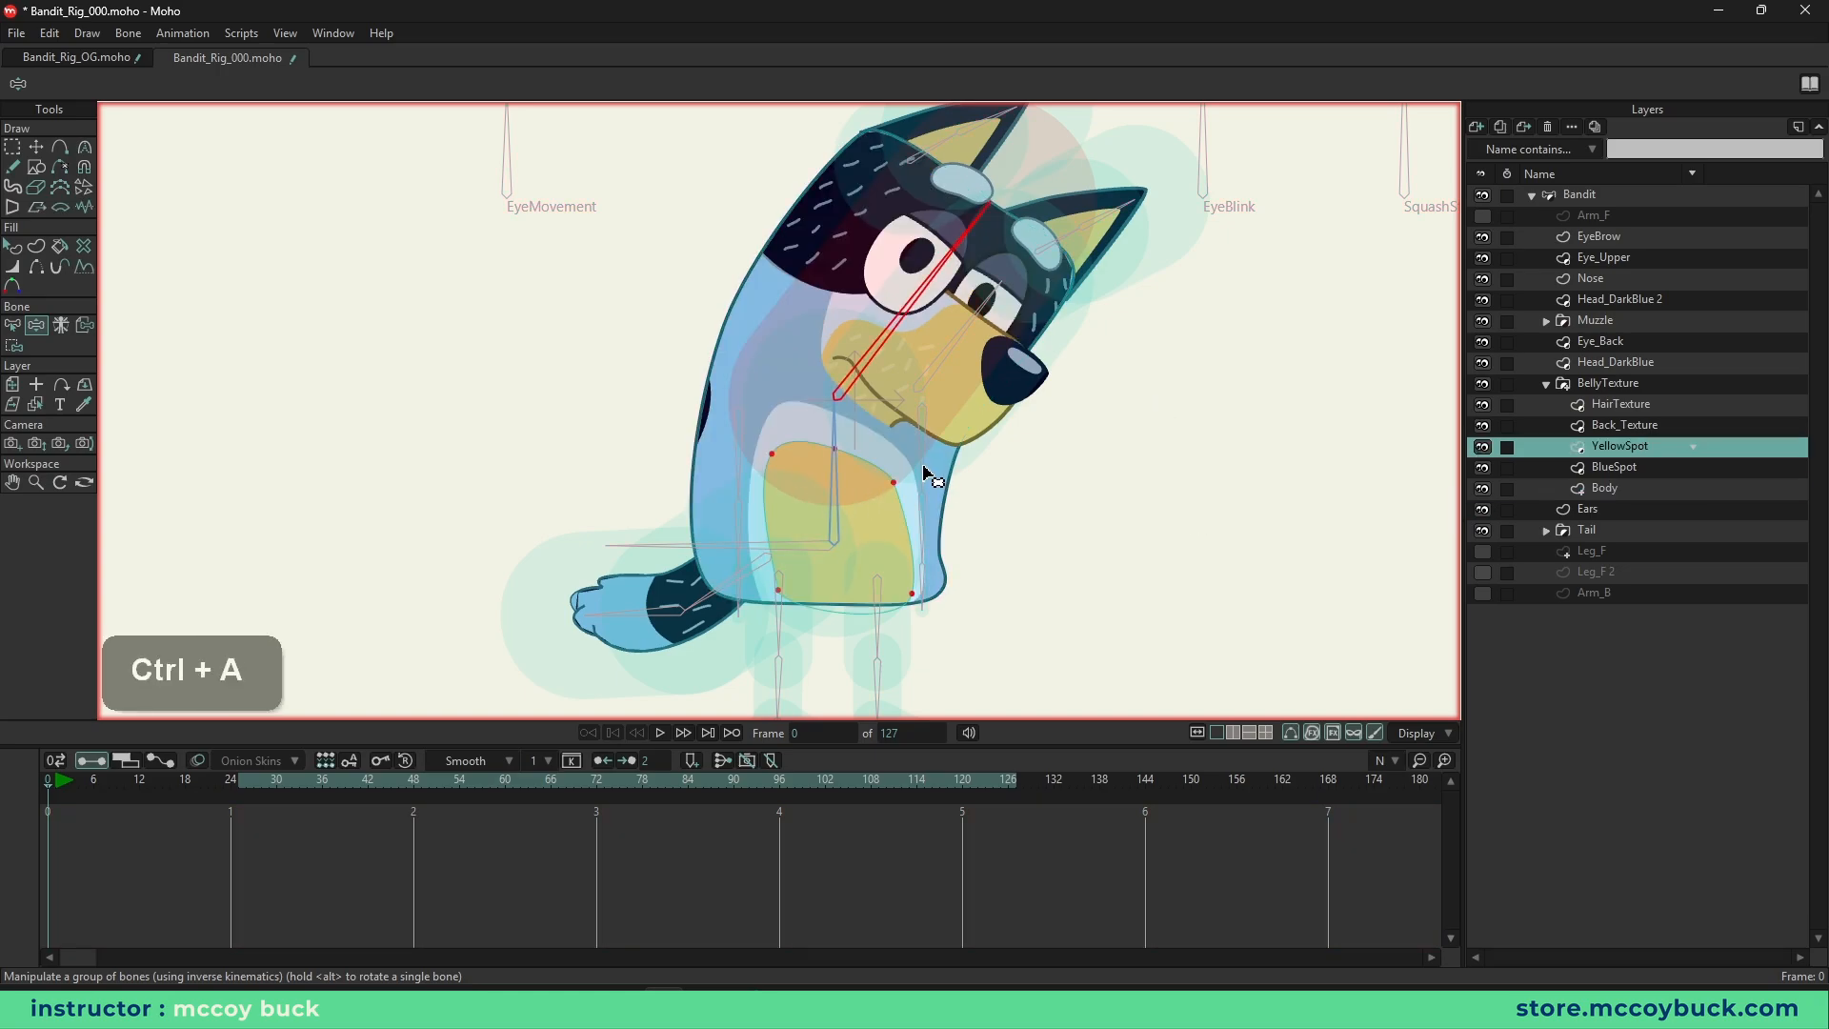
left_click(1598, 485)
key("g")
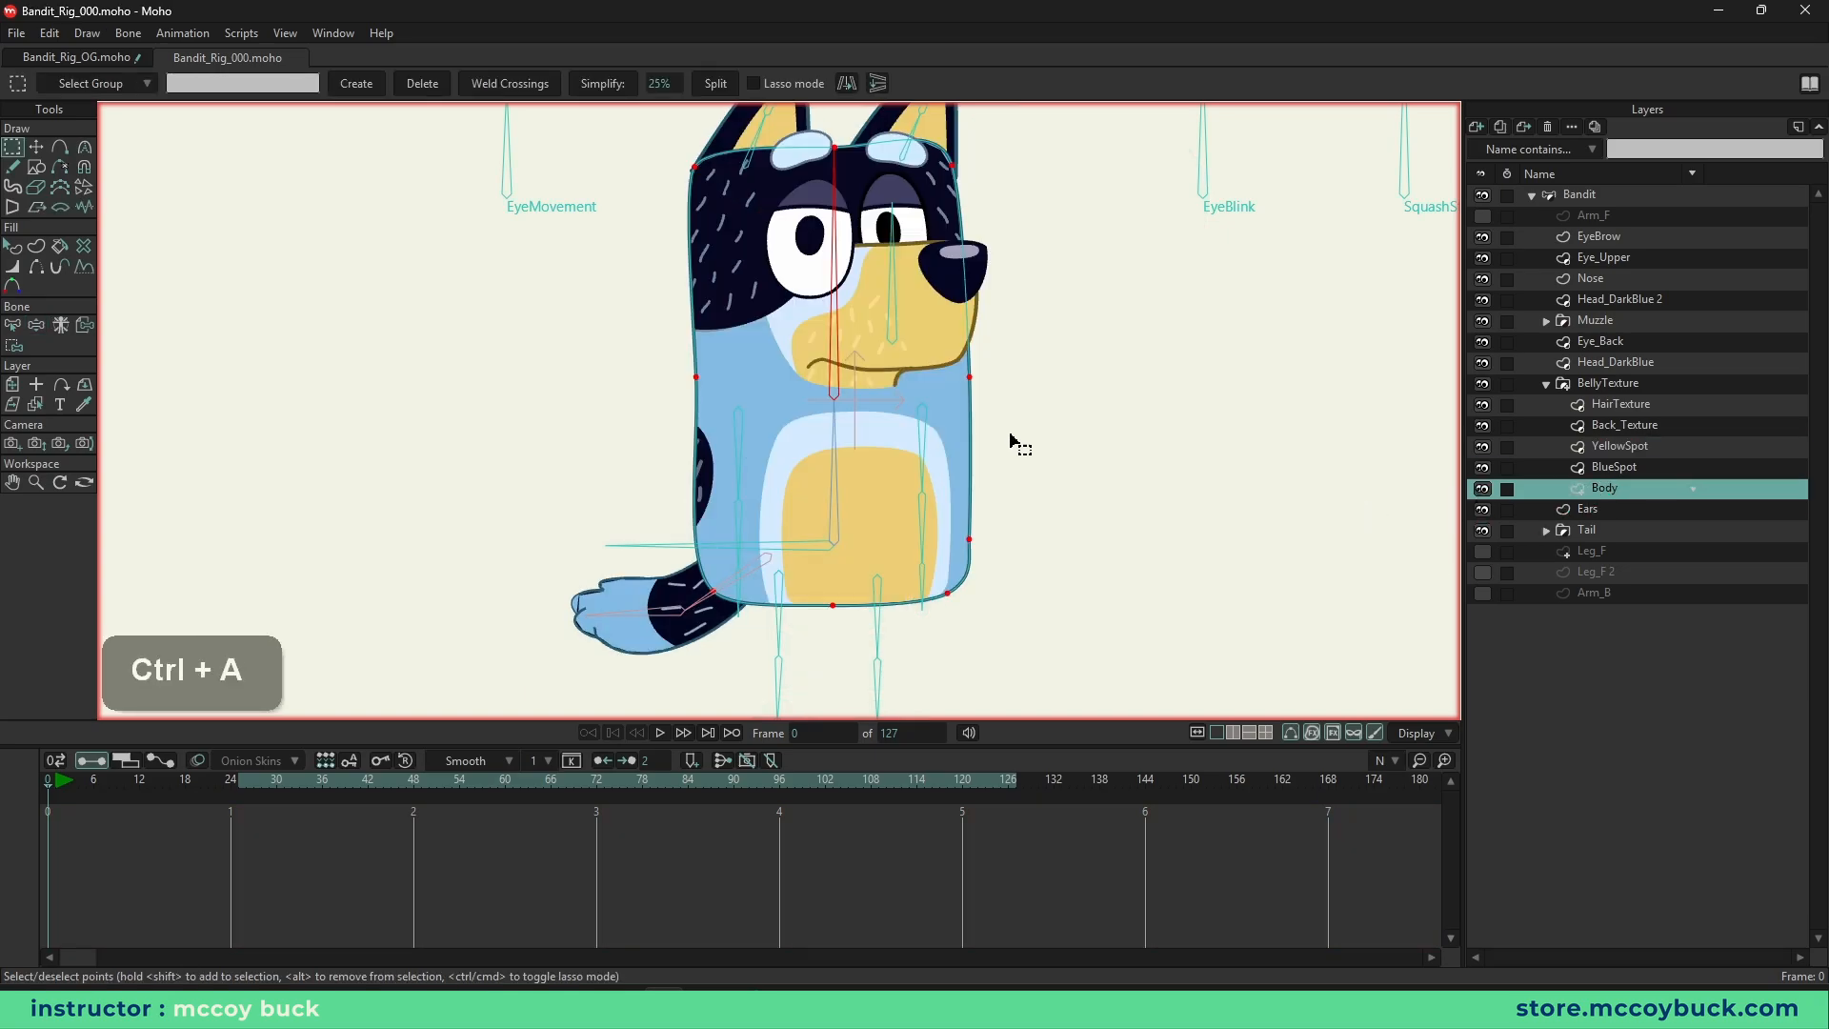
right_click(805, 227)
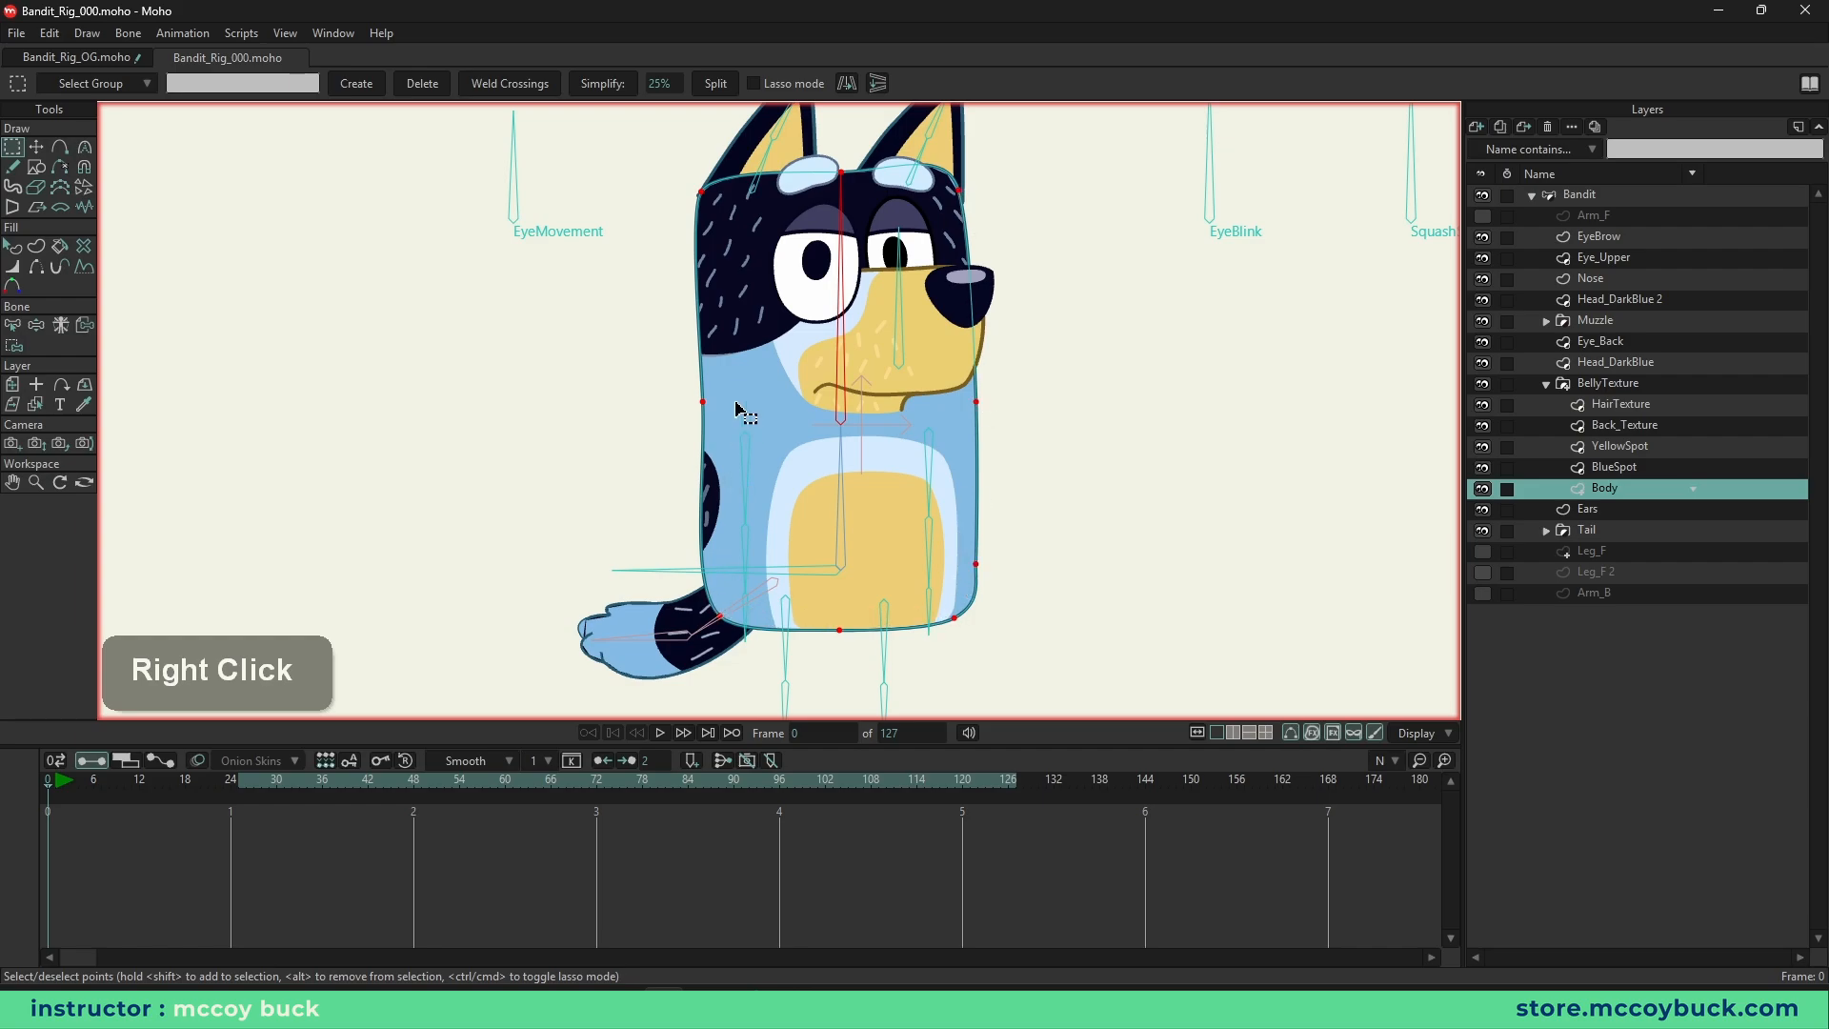
key("b")
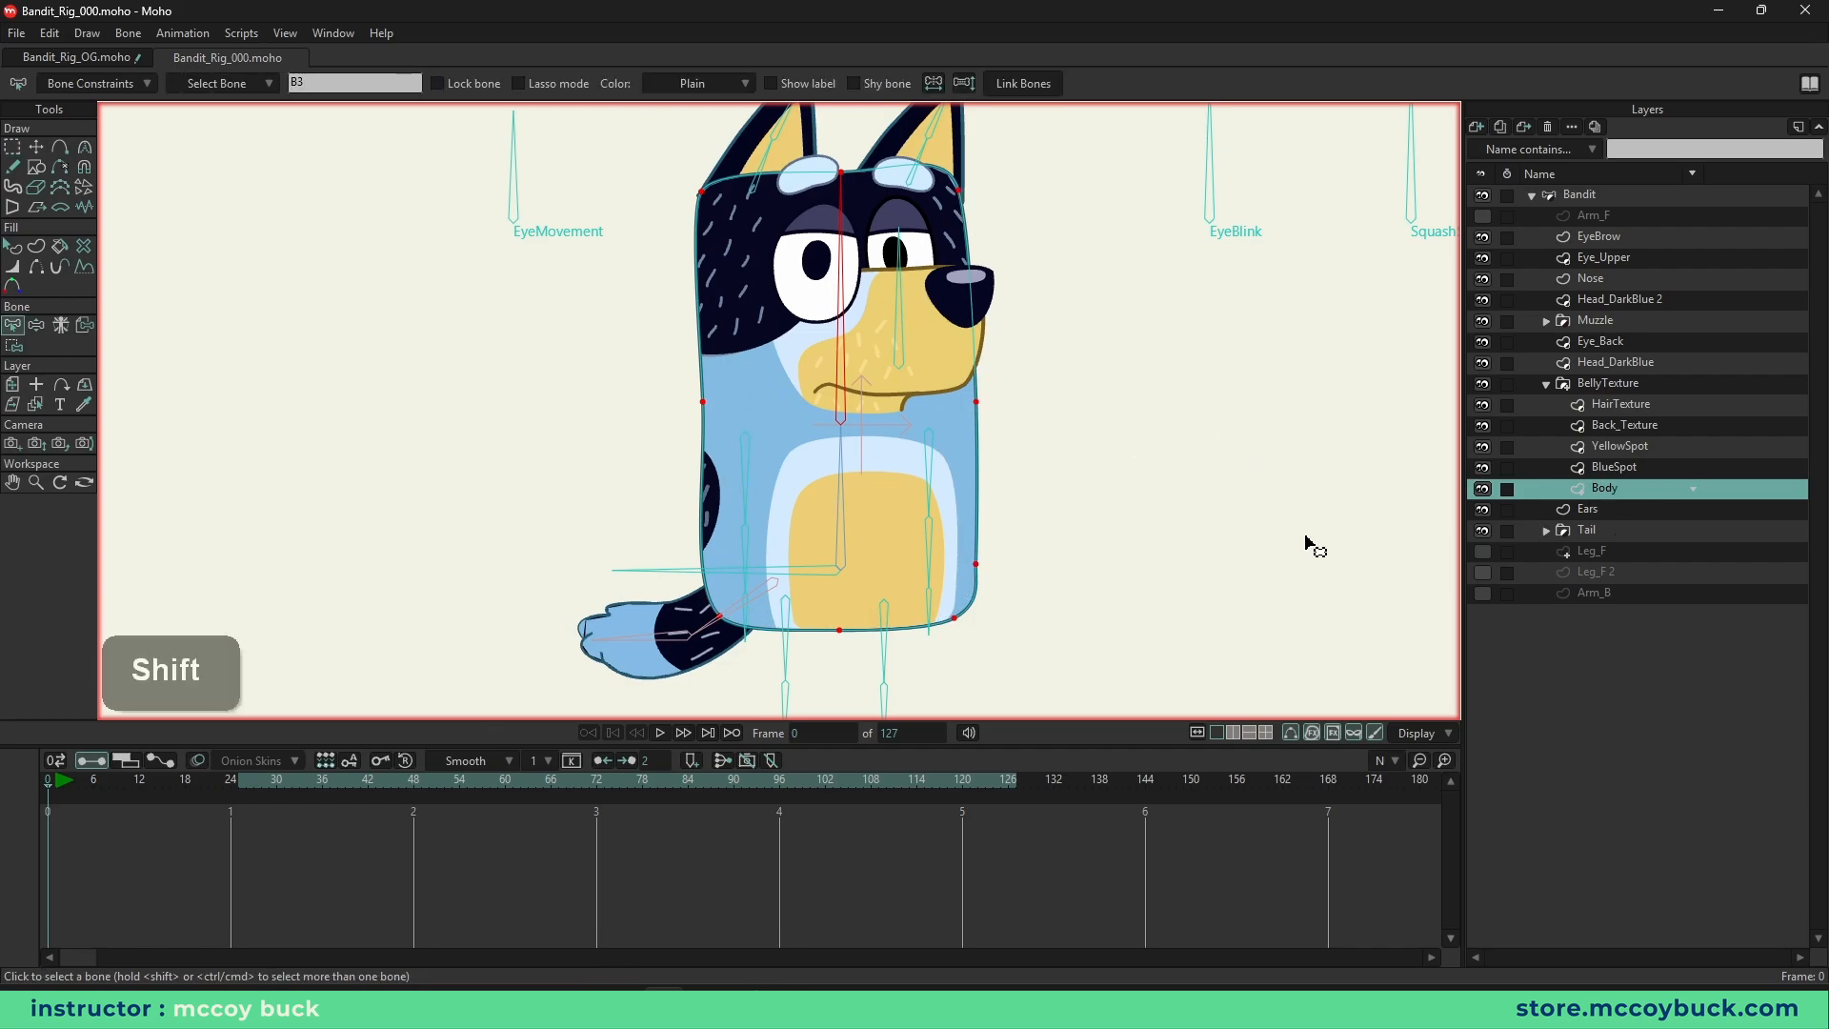
left_click(844, 529, "shift")
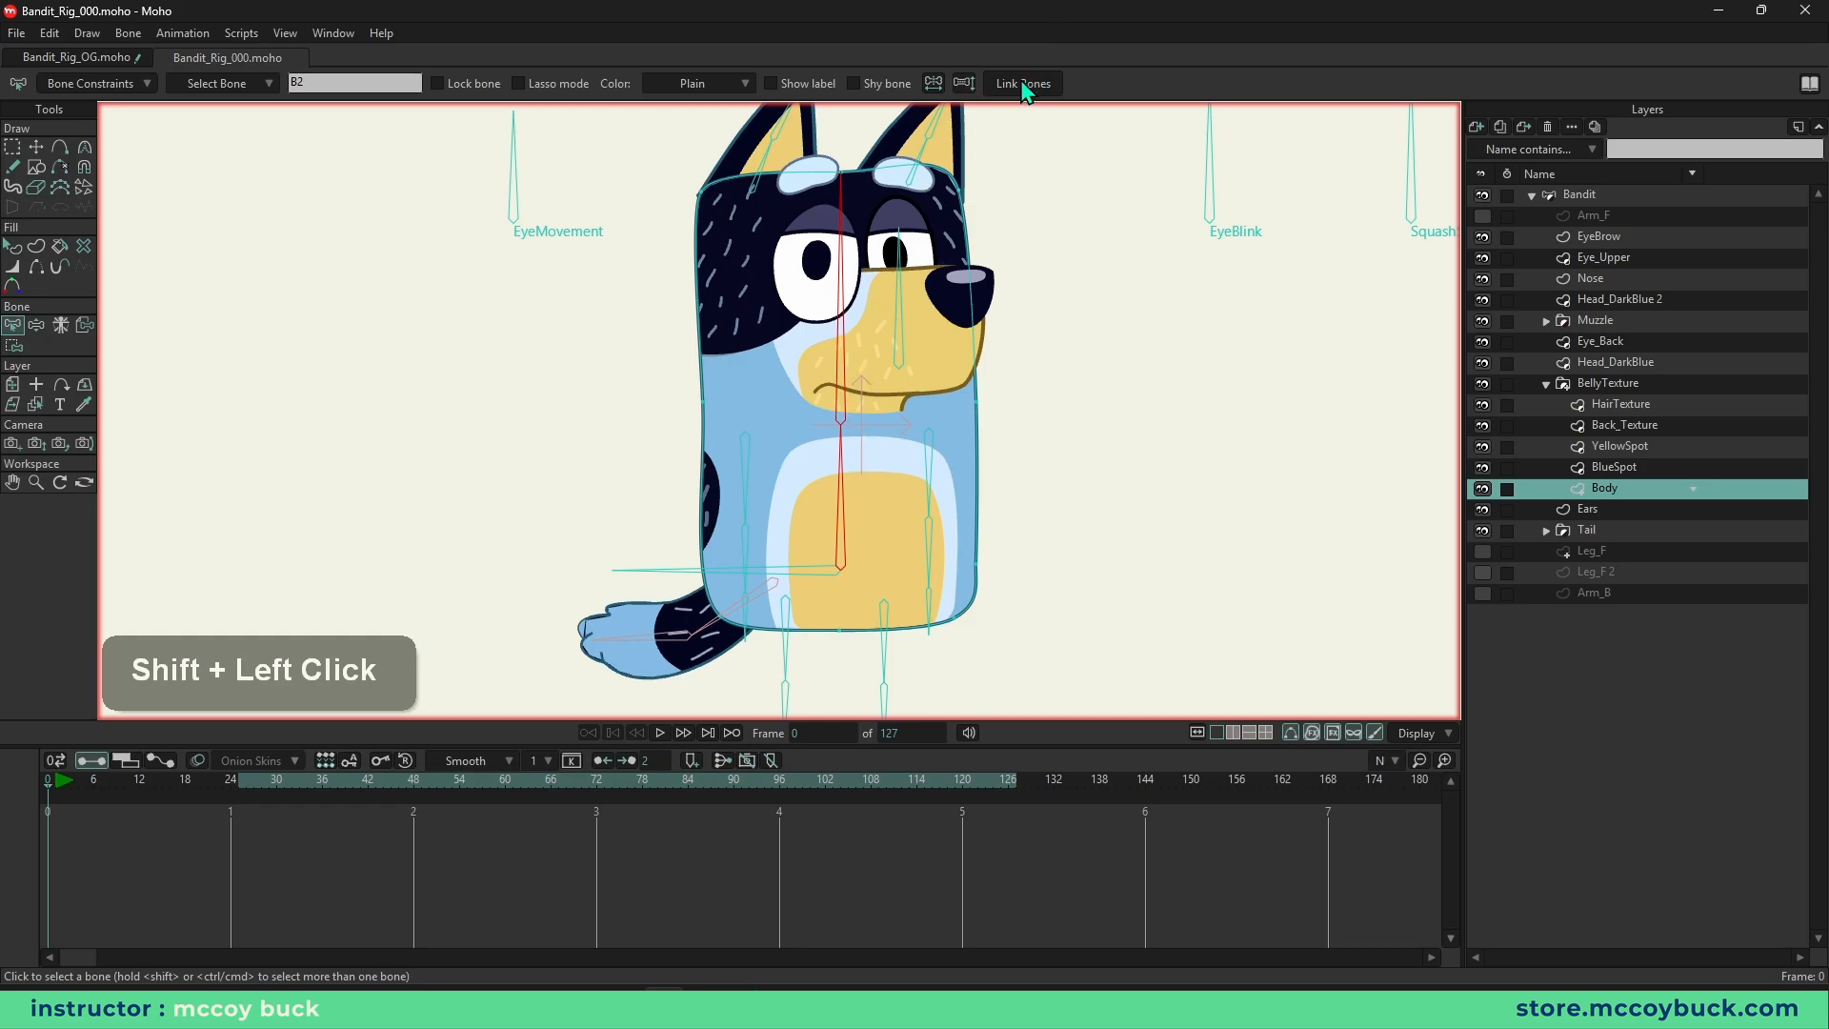
key("b")
scroll(1115, 438, "down", 2)
scroll(1029, 434, "up", 1)
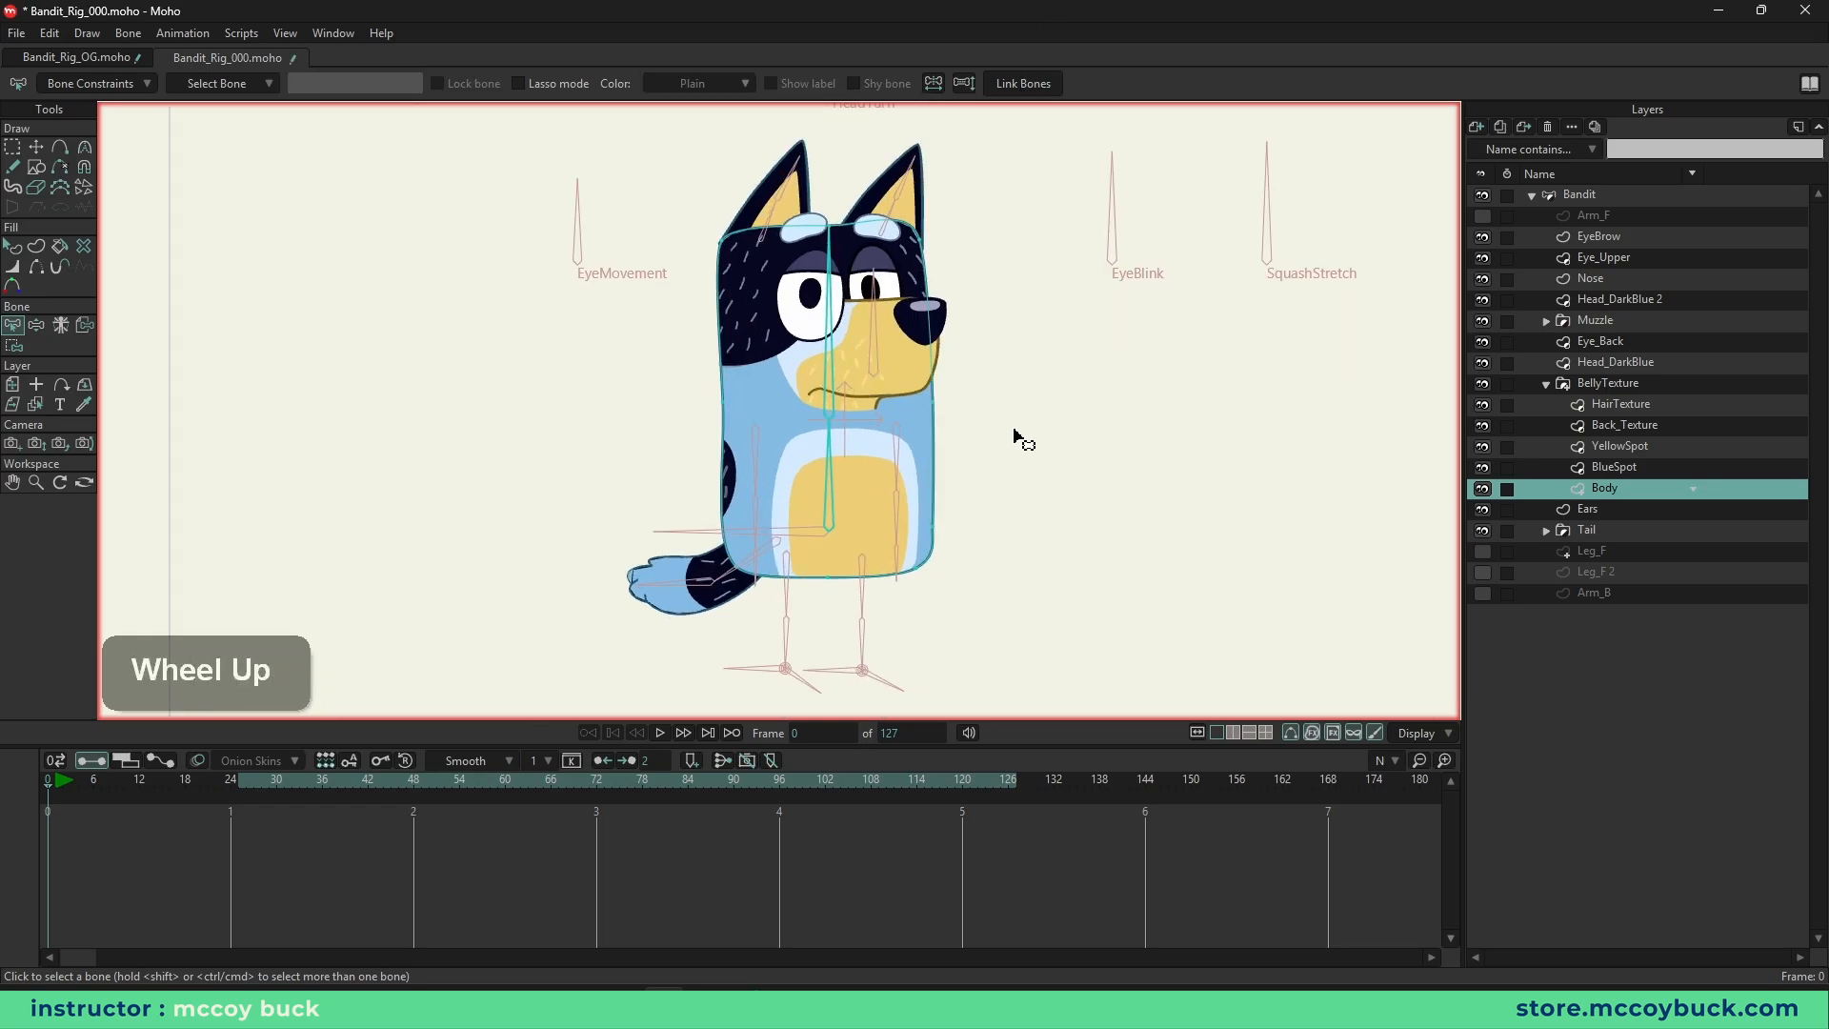
key("ctrl+shift+d")
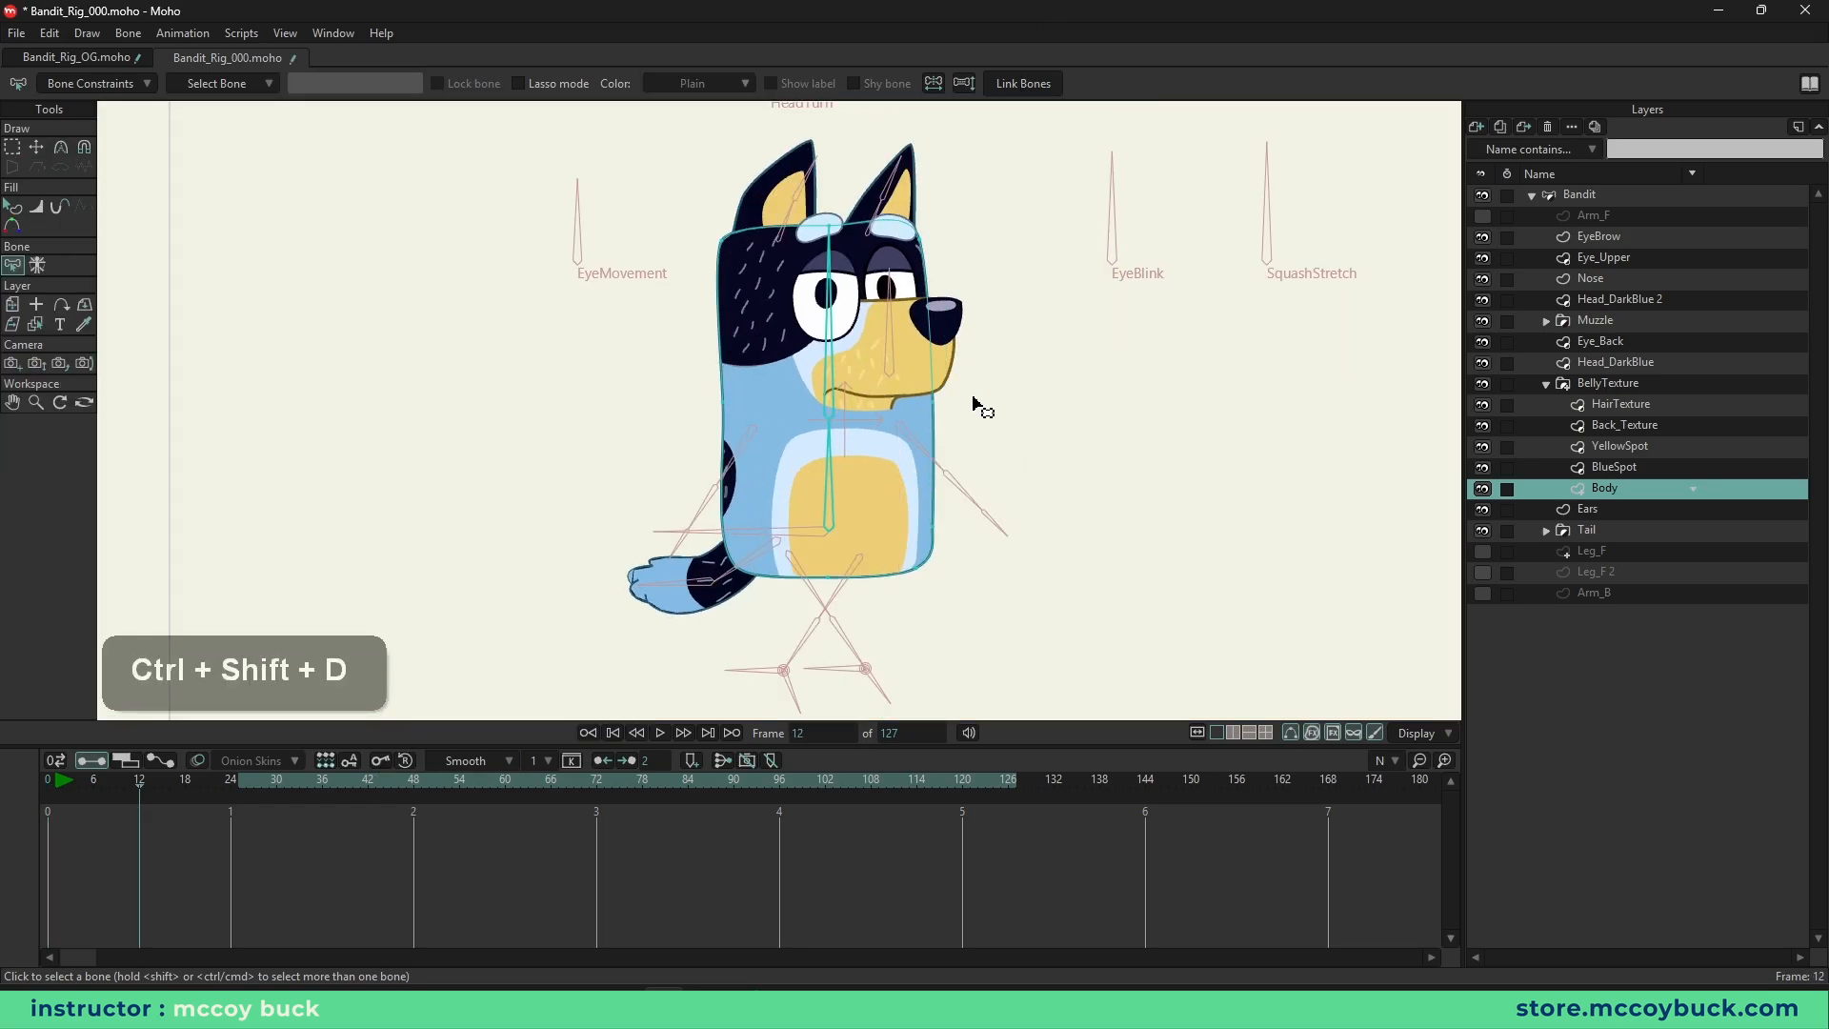
key("z")
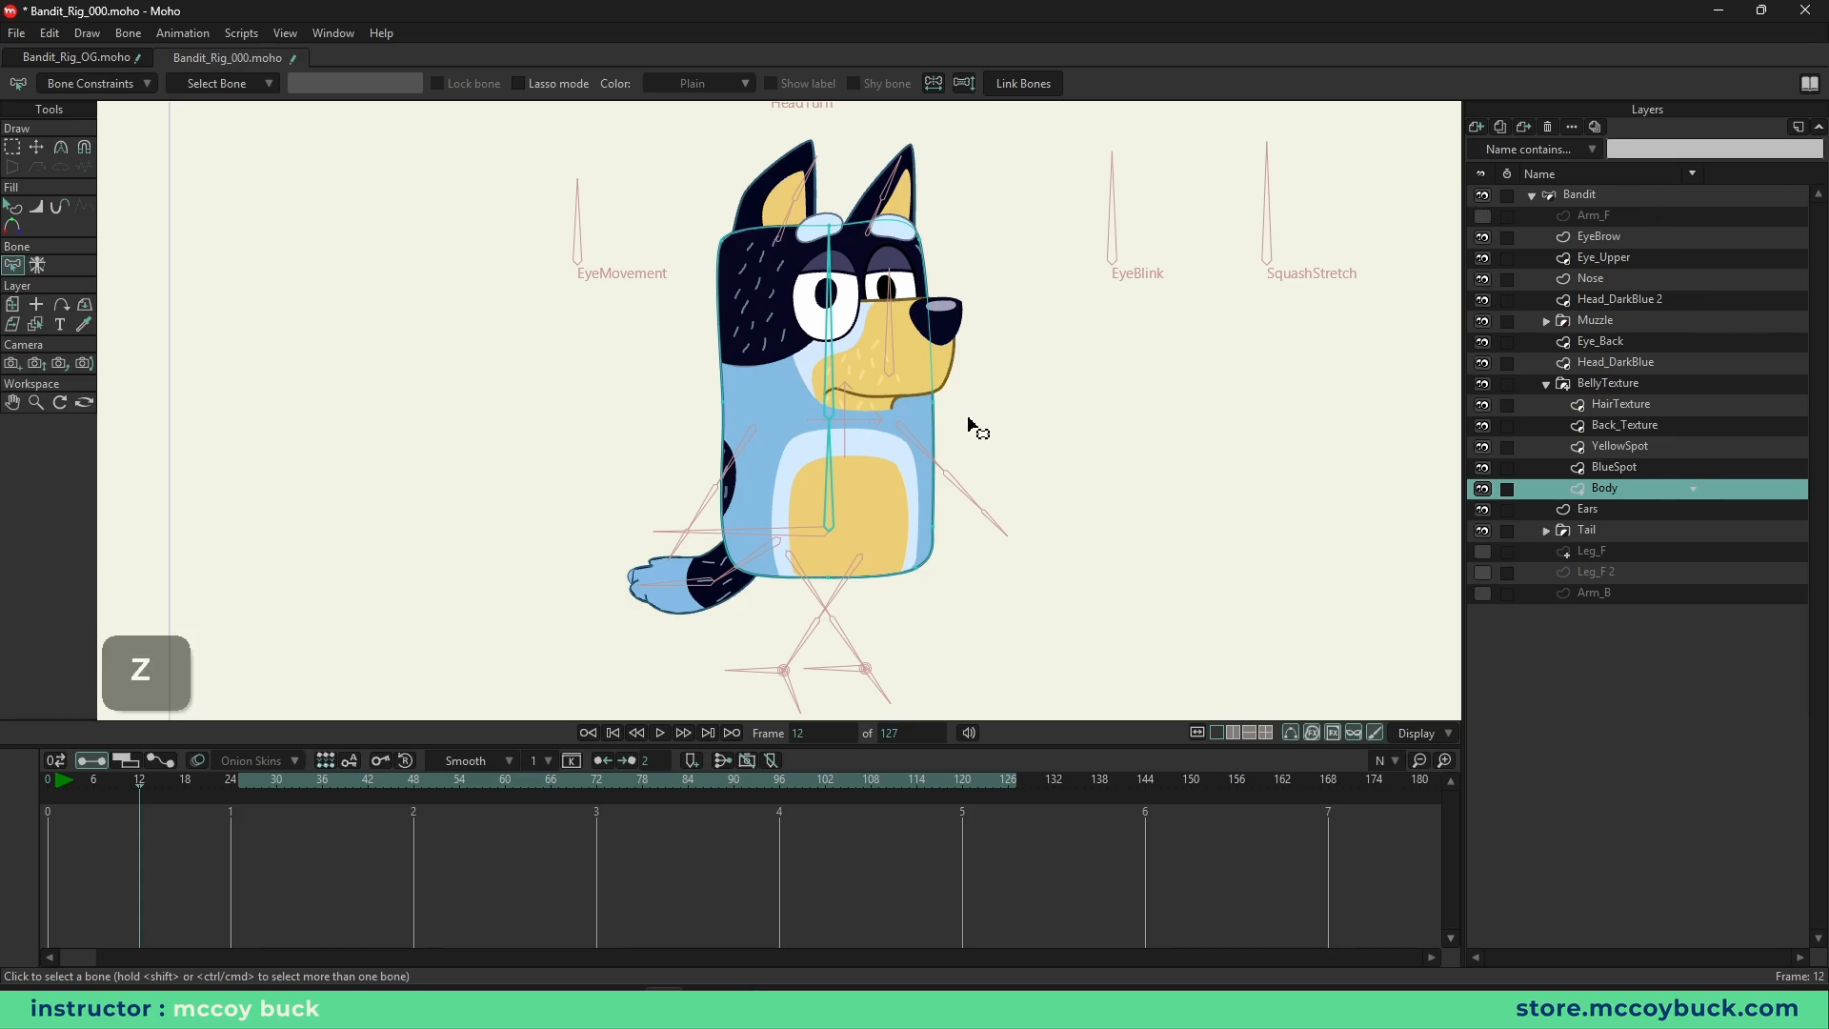
- Switch to Bandit_Rig_OG.moho, try bending the finished rig's upper body at frame 77, and undo the bend
left_click(76, 59)
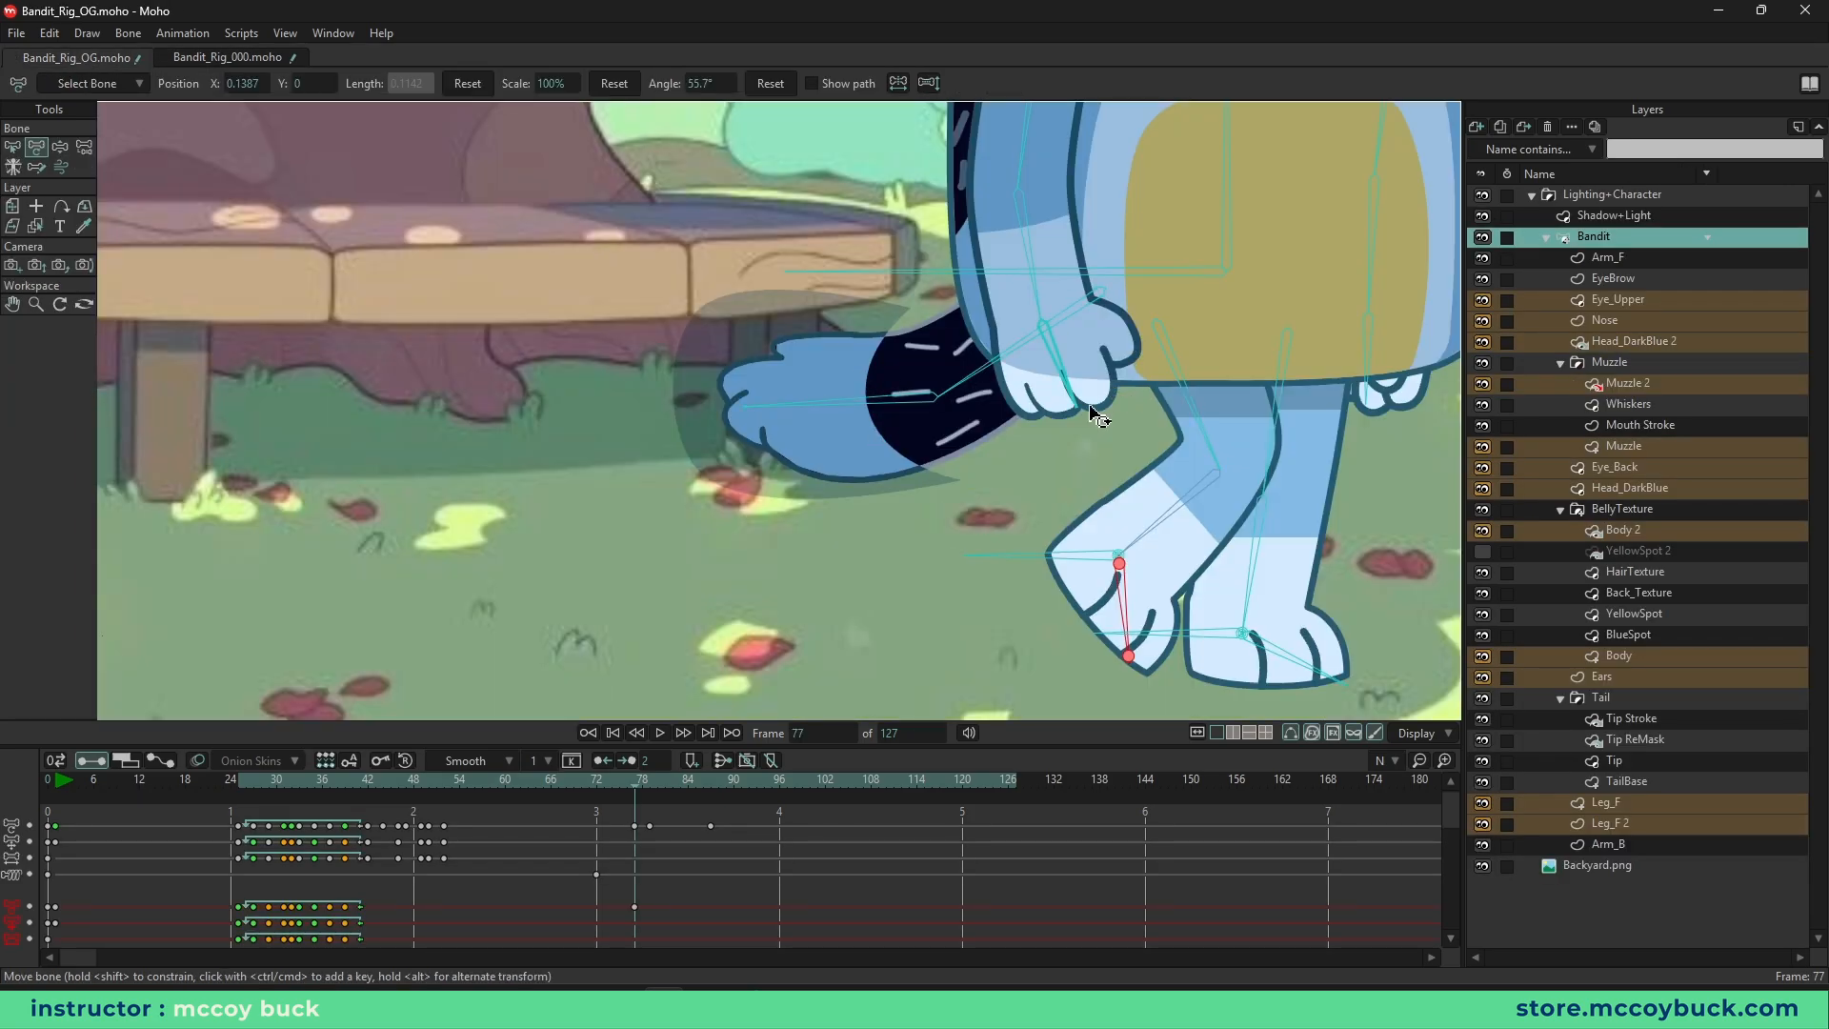
scroll(839, 284, "down", 3)
key("z")
left_click_drag(838, 284, 855, 366)
key("b")
key("ctrl+z")
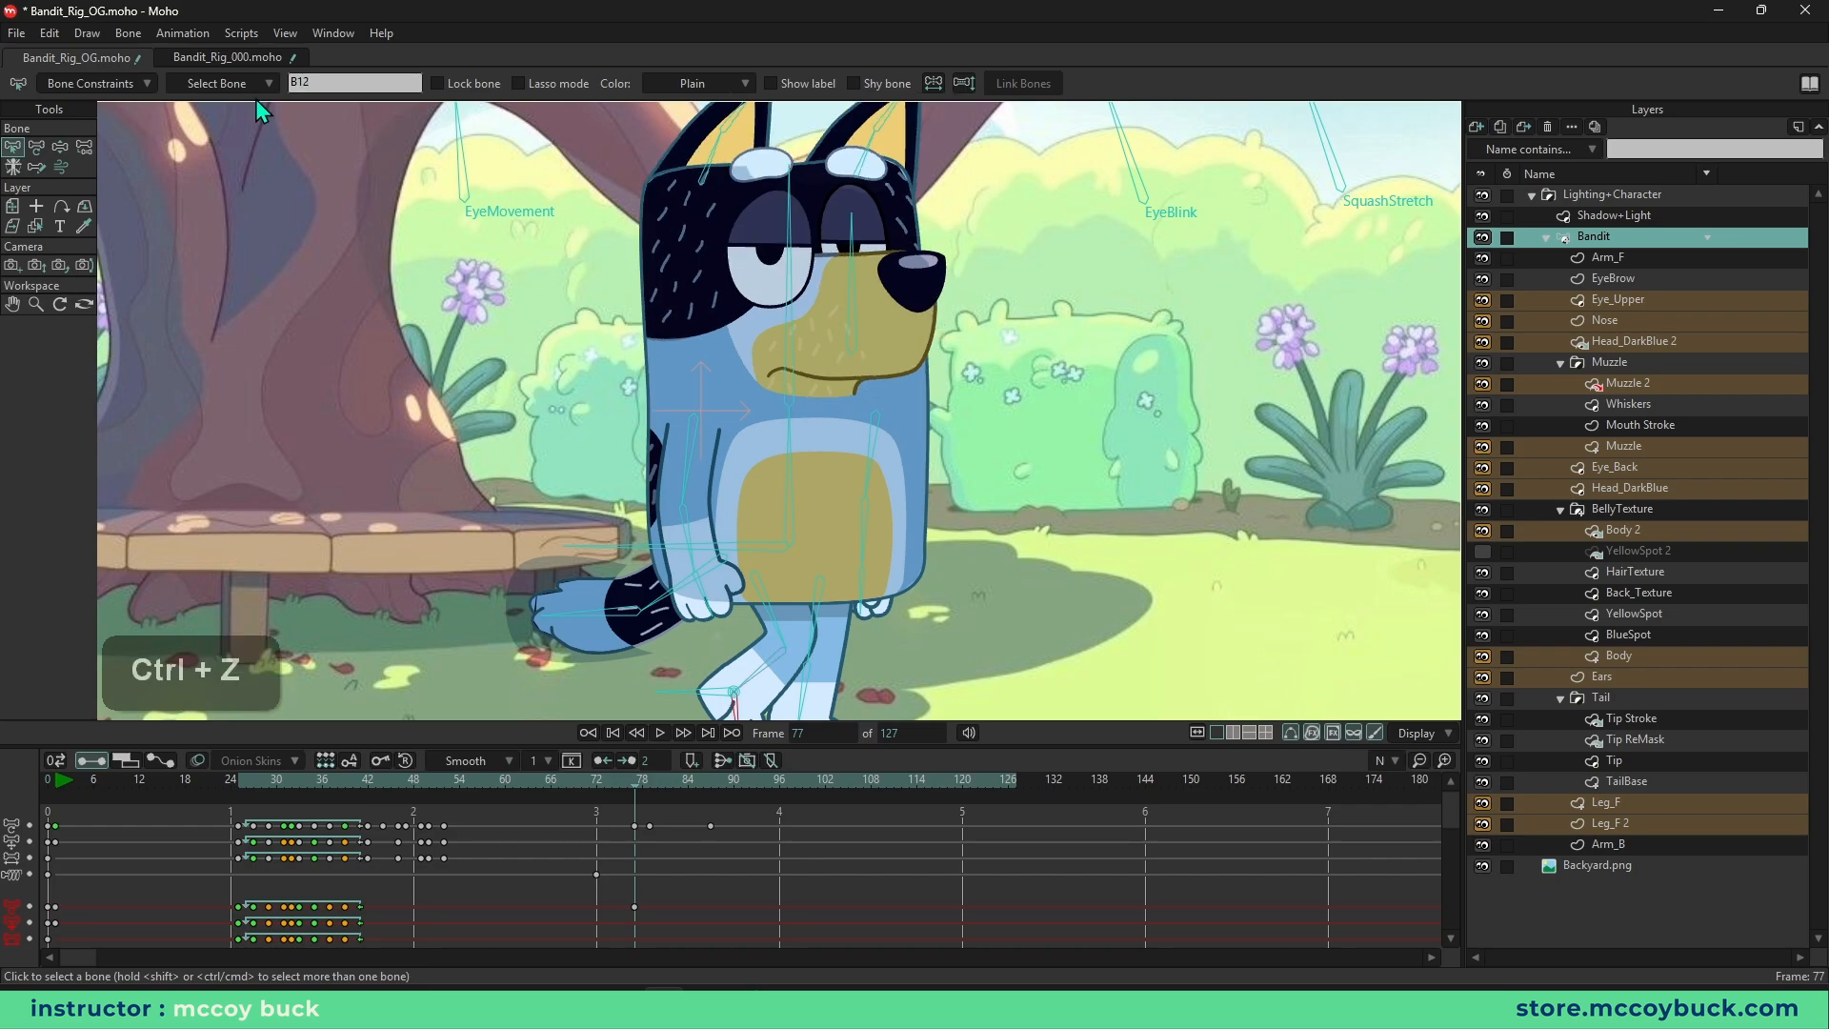
- Switch back to Bandit_Rig_000.moho, select the Bandit layer and bend the upper spine bone forward at frame 12 to test the linked body
left_click(226, 57)
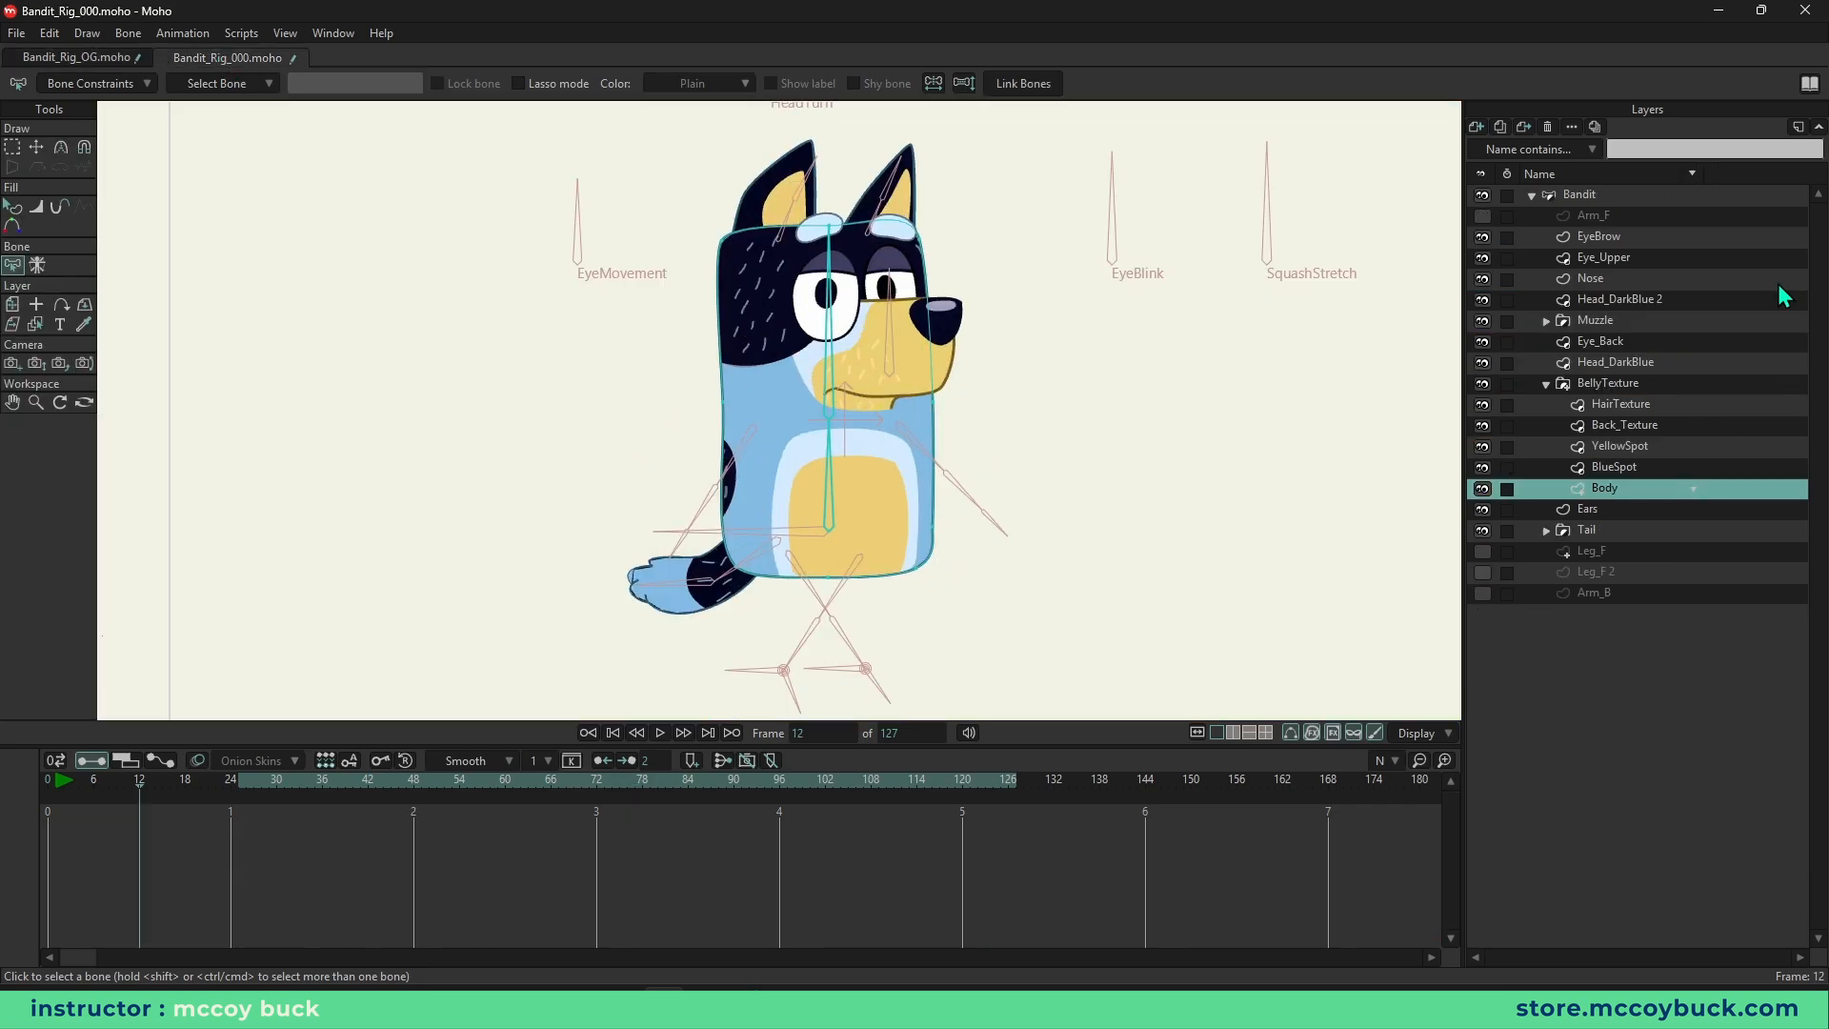
left_click(1667, 195)
key("z")
left_click_drag(853, 348, 883, 376)
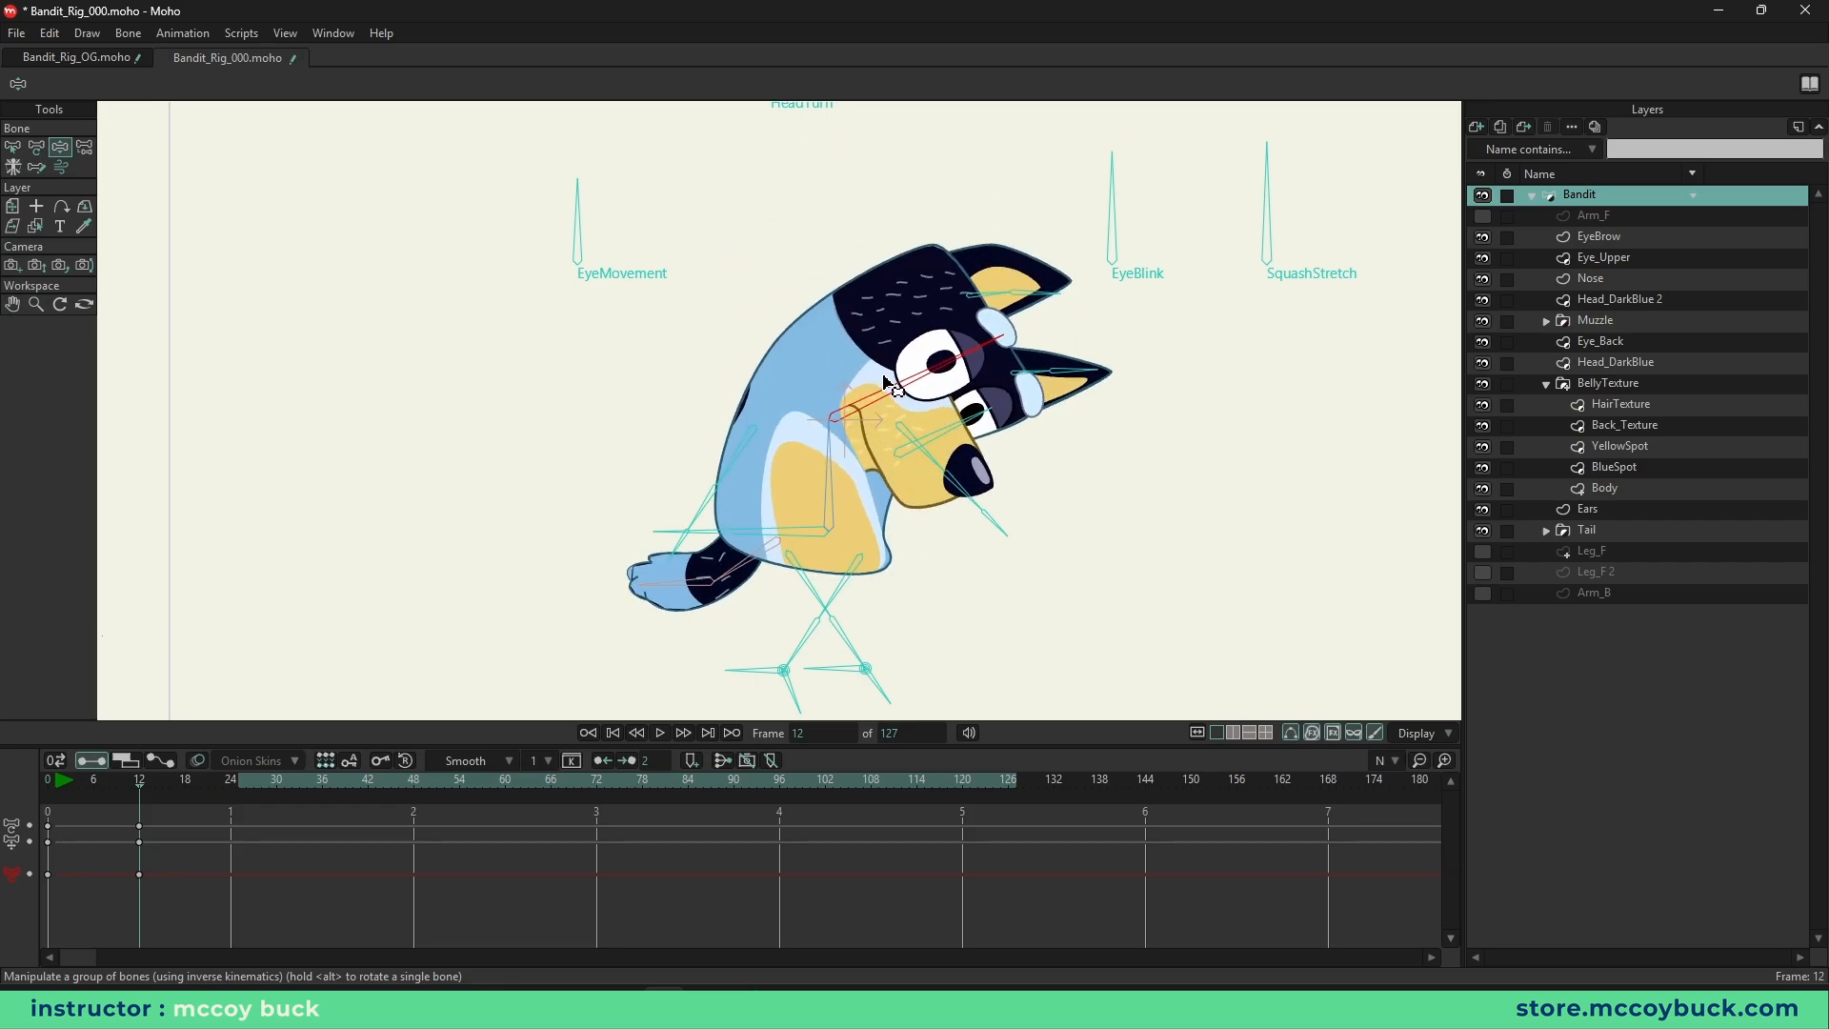
left_click_drag(825, 505, 872, 387)
scroll(900, 582, "up", 3)
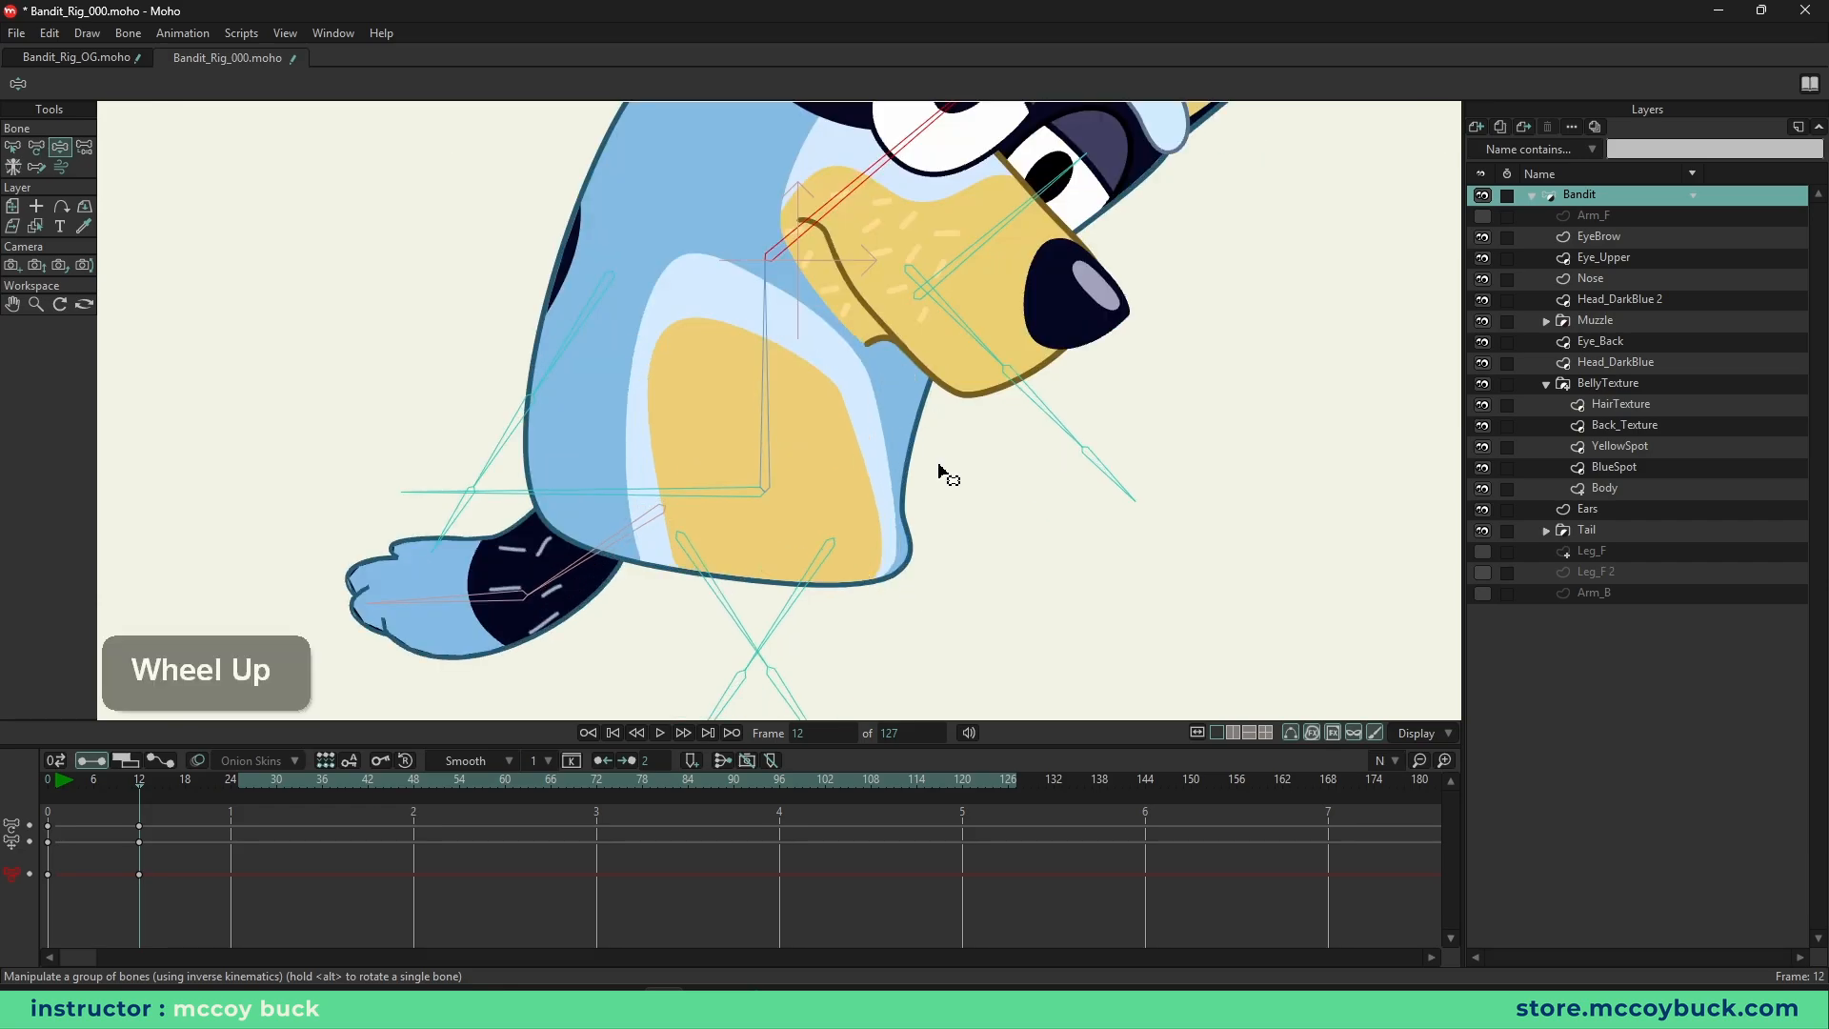
scroll(887, 505, "down", 3)
- At frame 0, inspect the strength area of spine bone B2 and bend the upper spine bone forward to test its influence
left_click(48, 779)
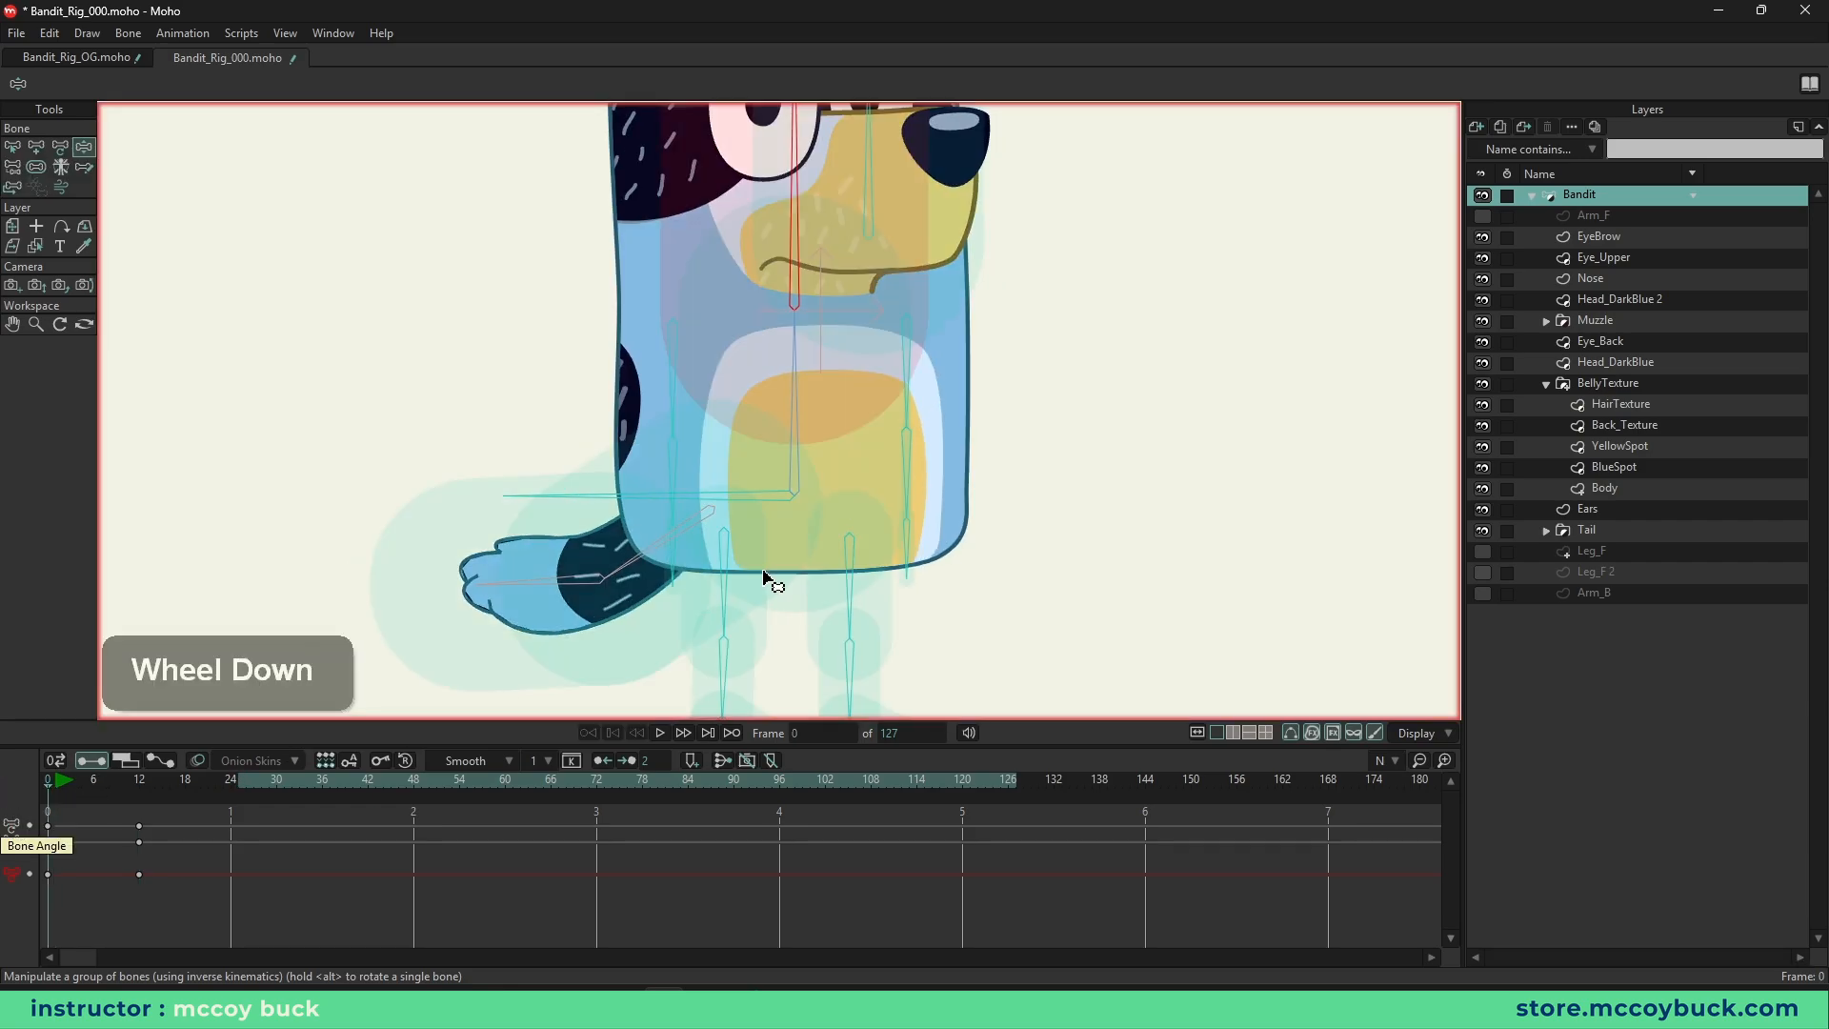
key("b")
left_click(795, 463)
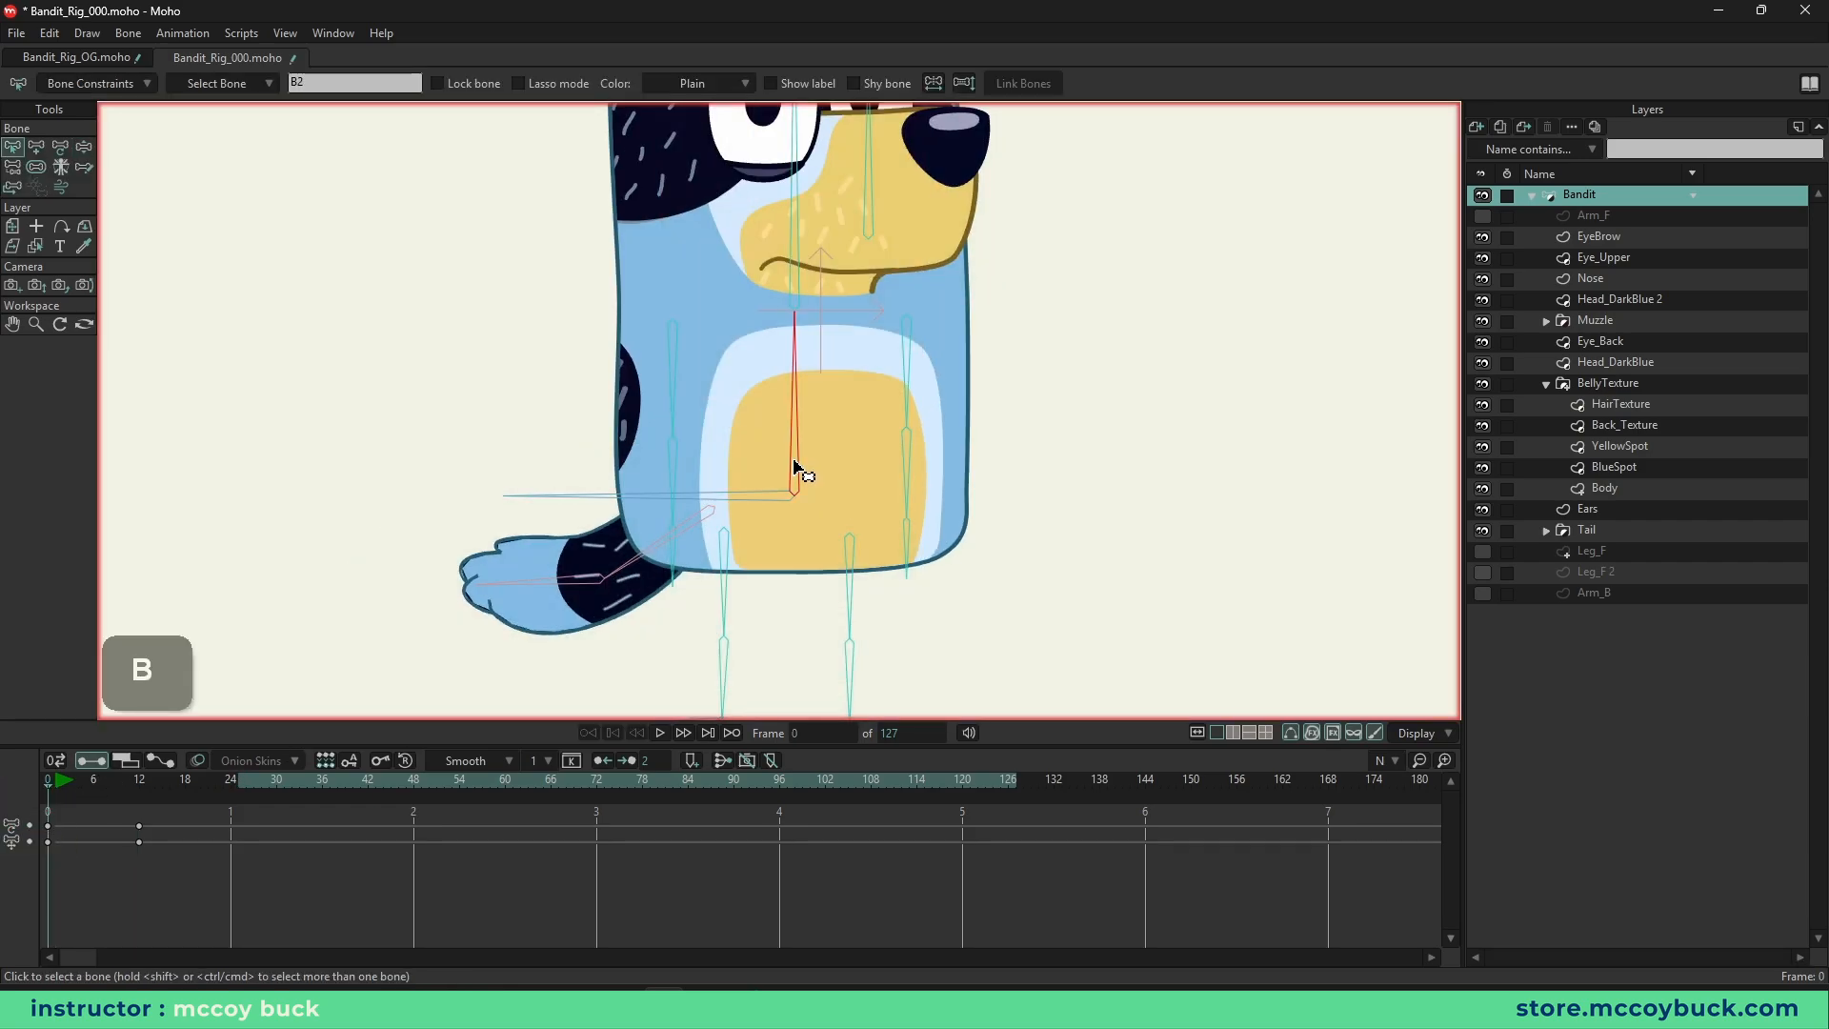
key("s")
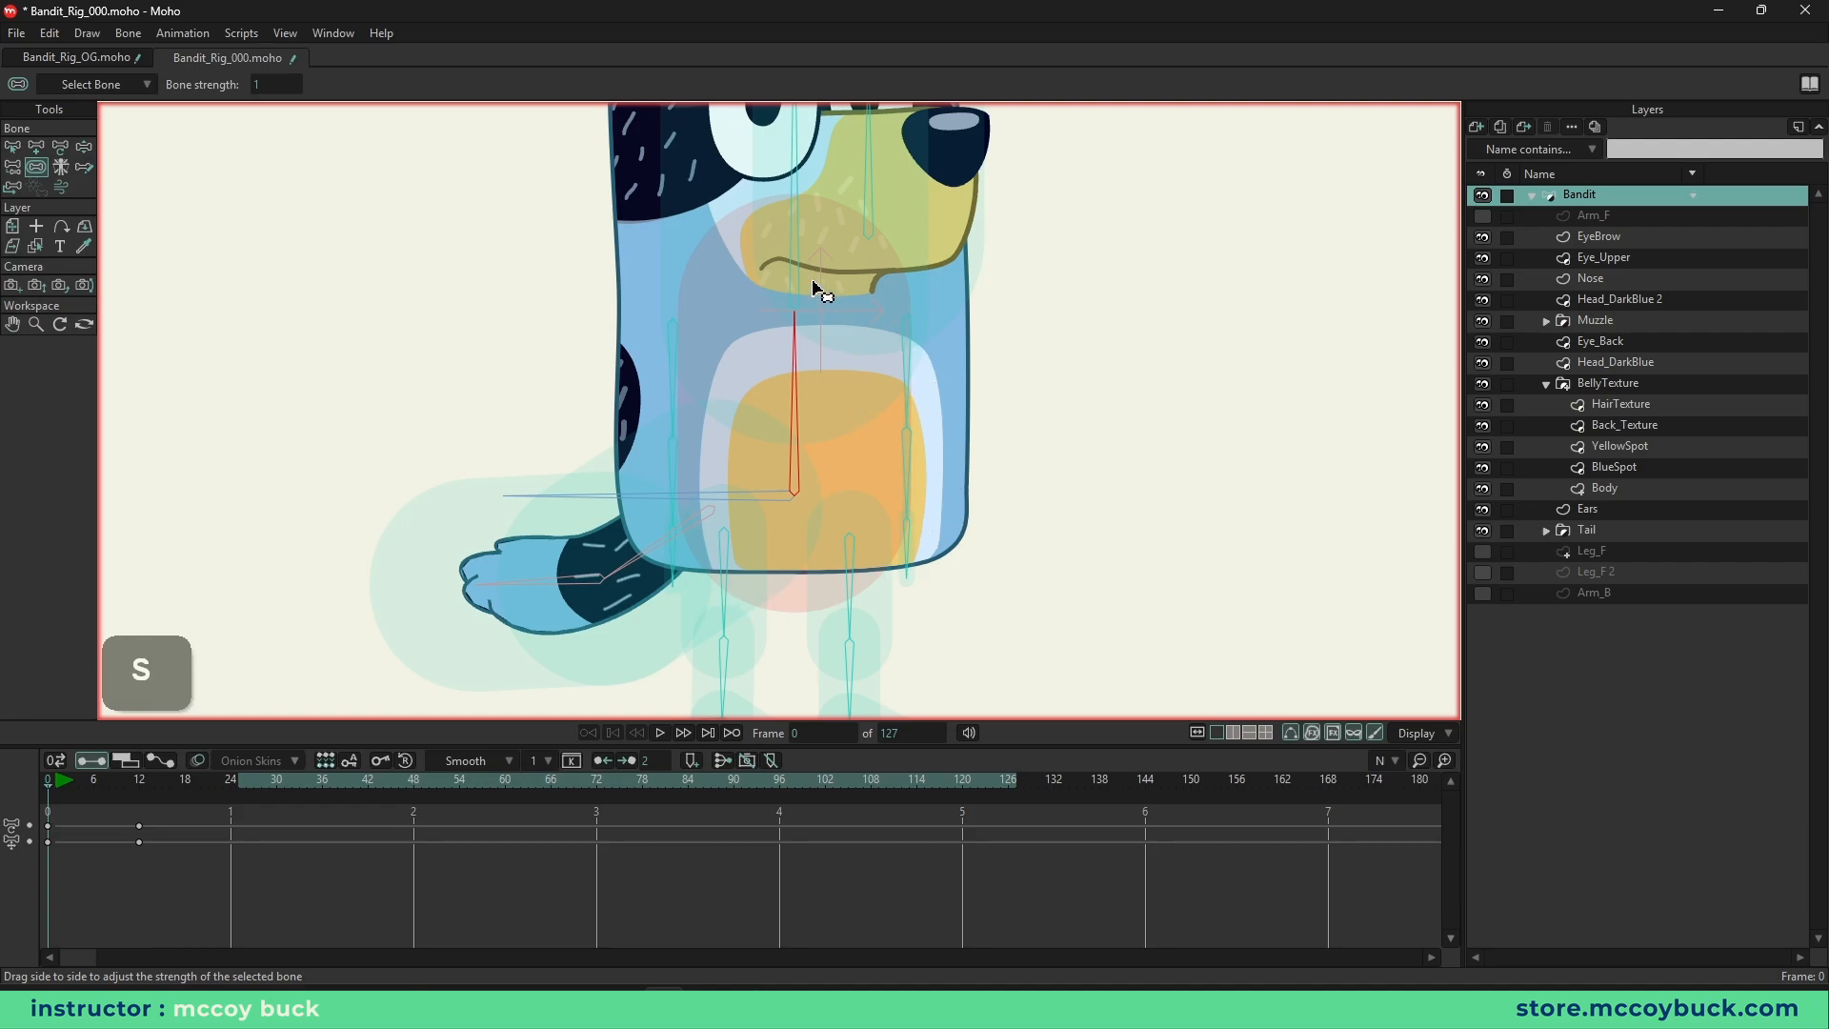
right_click(963, 534)
scroll(878, 397, "down", 2)
key("z")
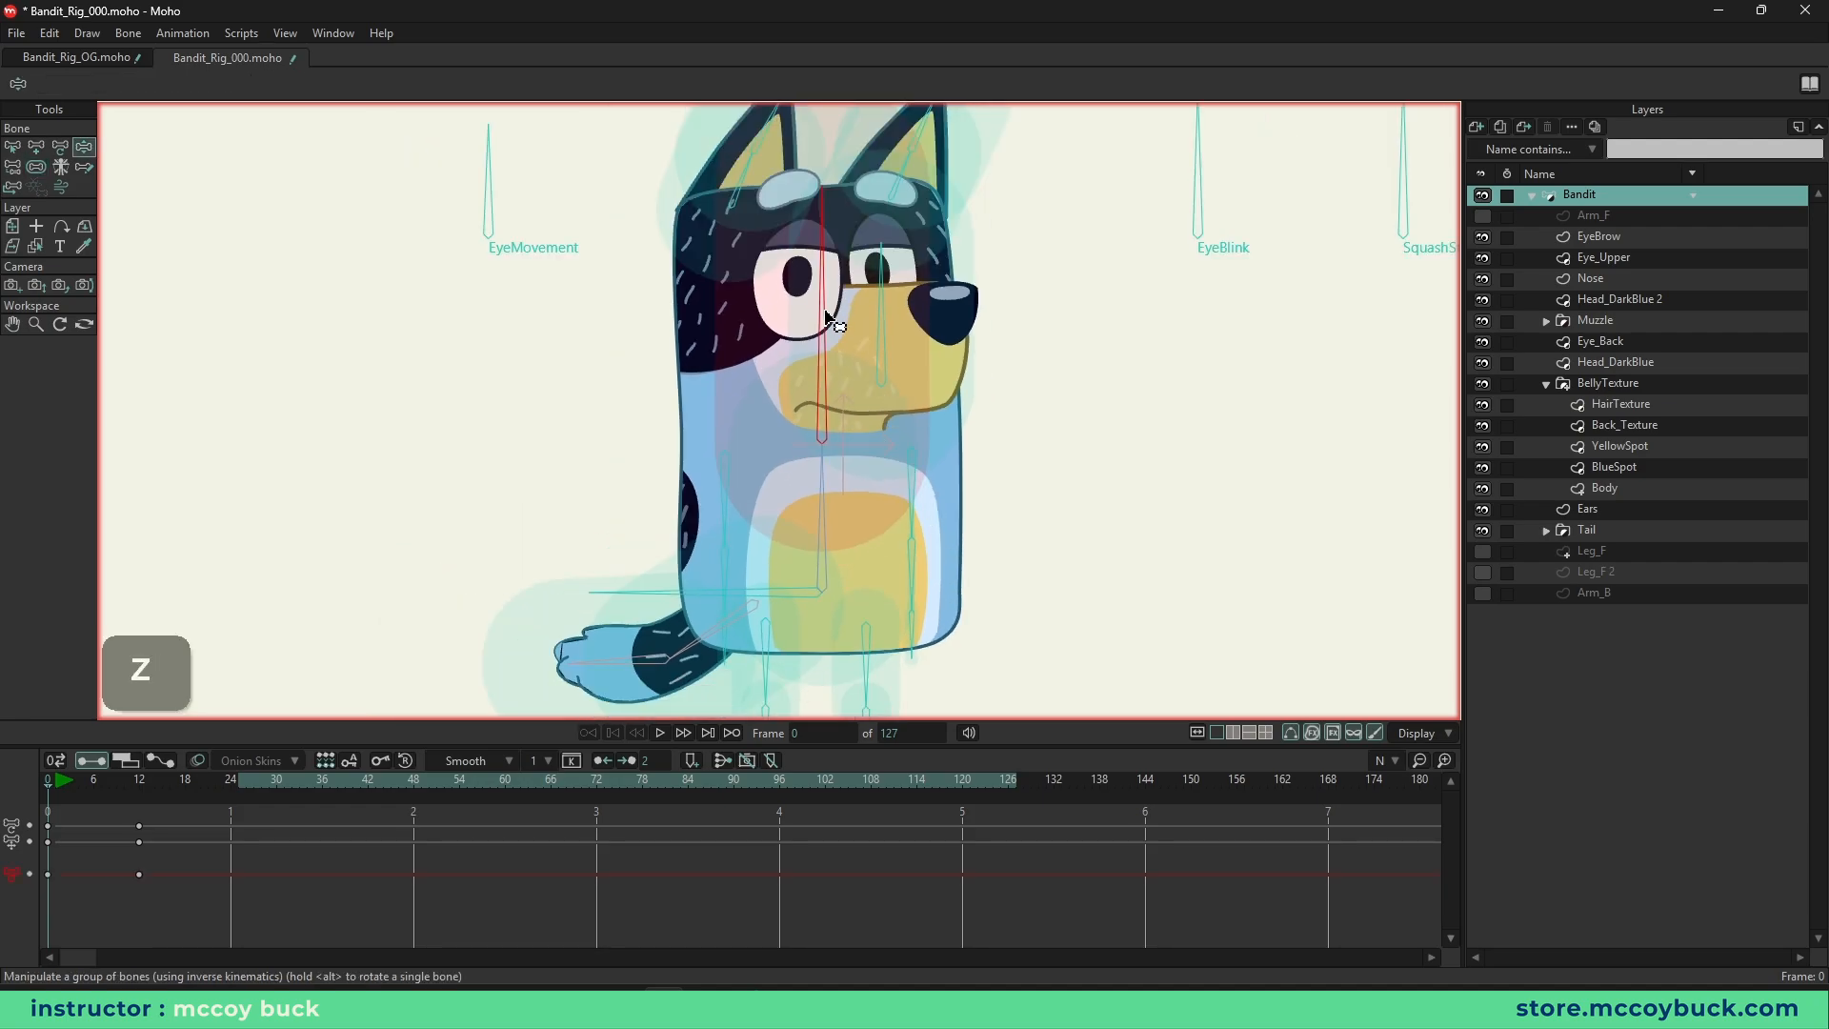
left_click_drag(815, 295, 952, 379)
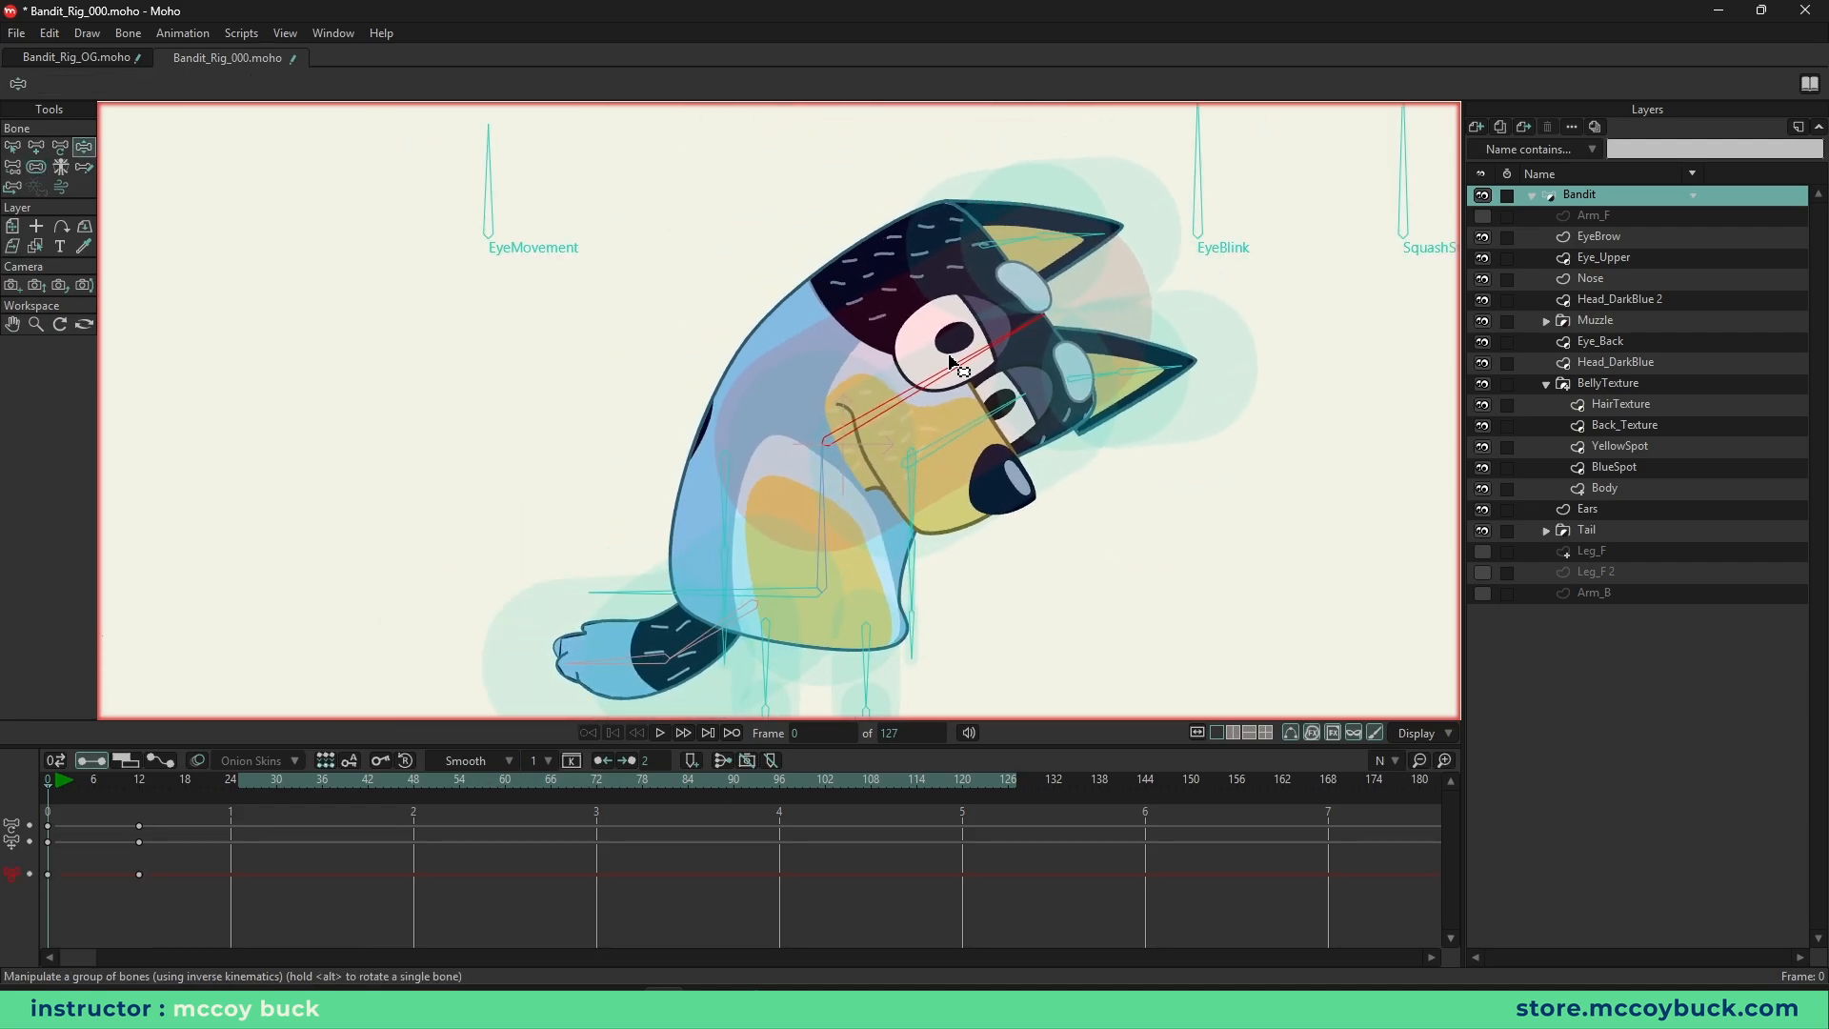
- Set the bone strength of the lower spine bone B2 to 1.1118
key("s")
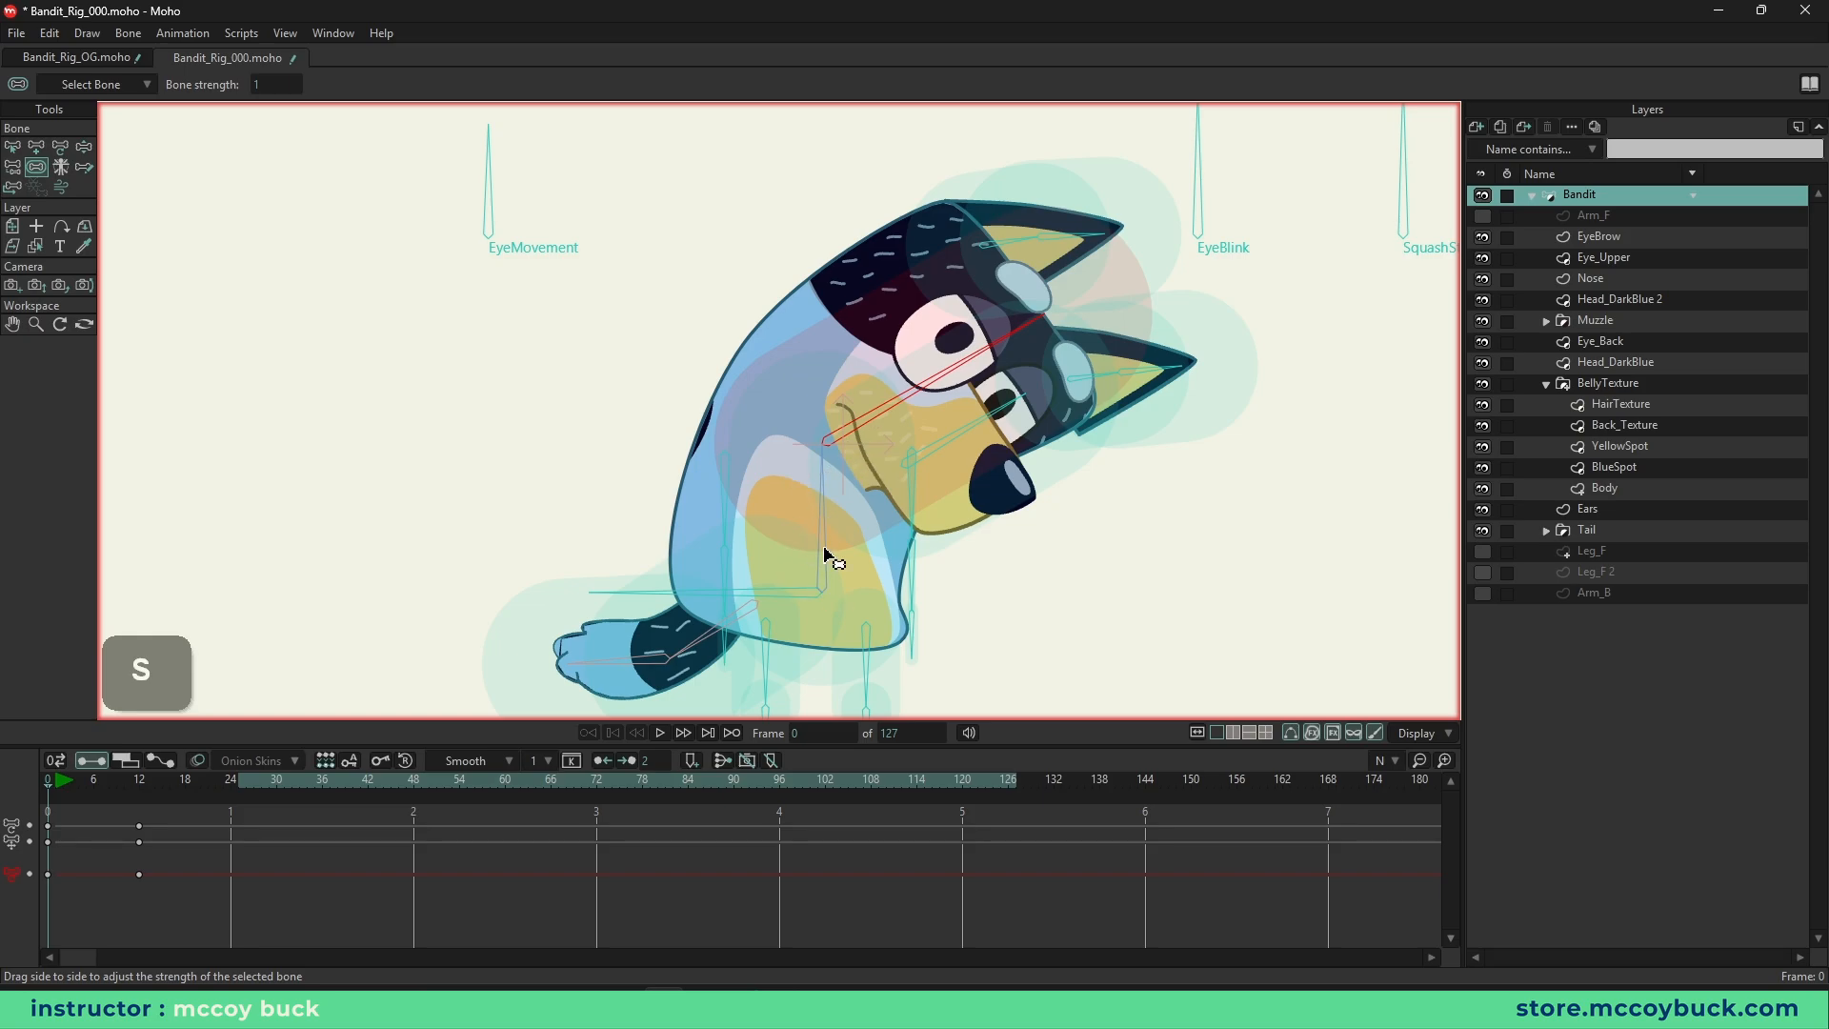
left_click_drag(938, 380, 997, 409)
left_click_drag(823, 524, 1034, 598)
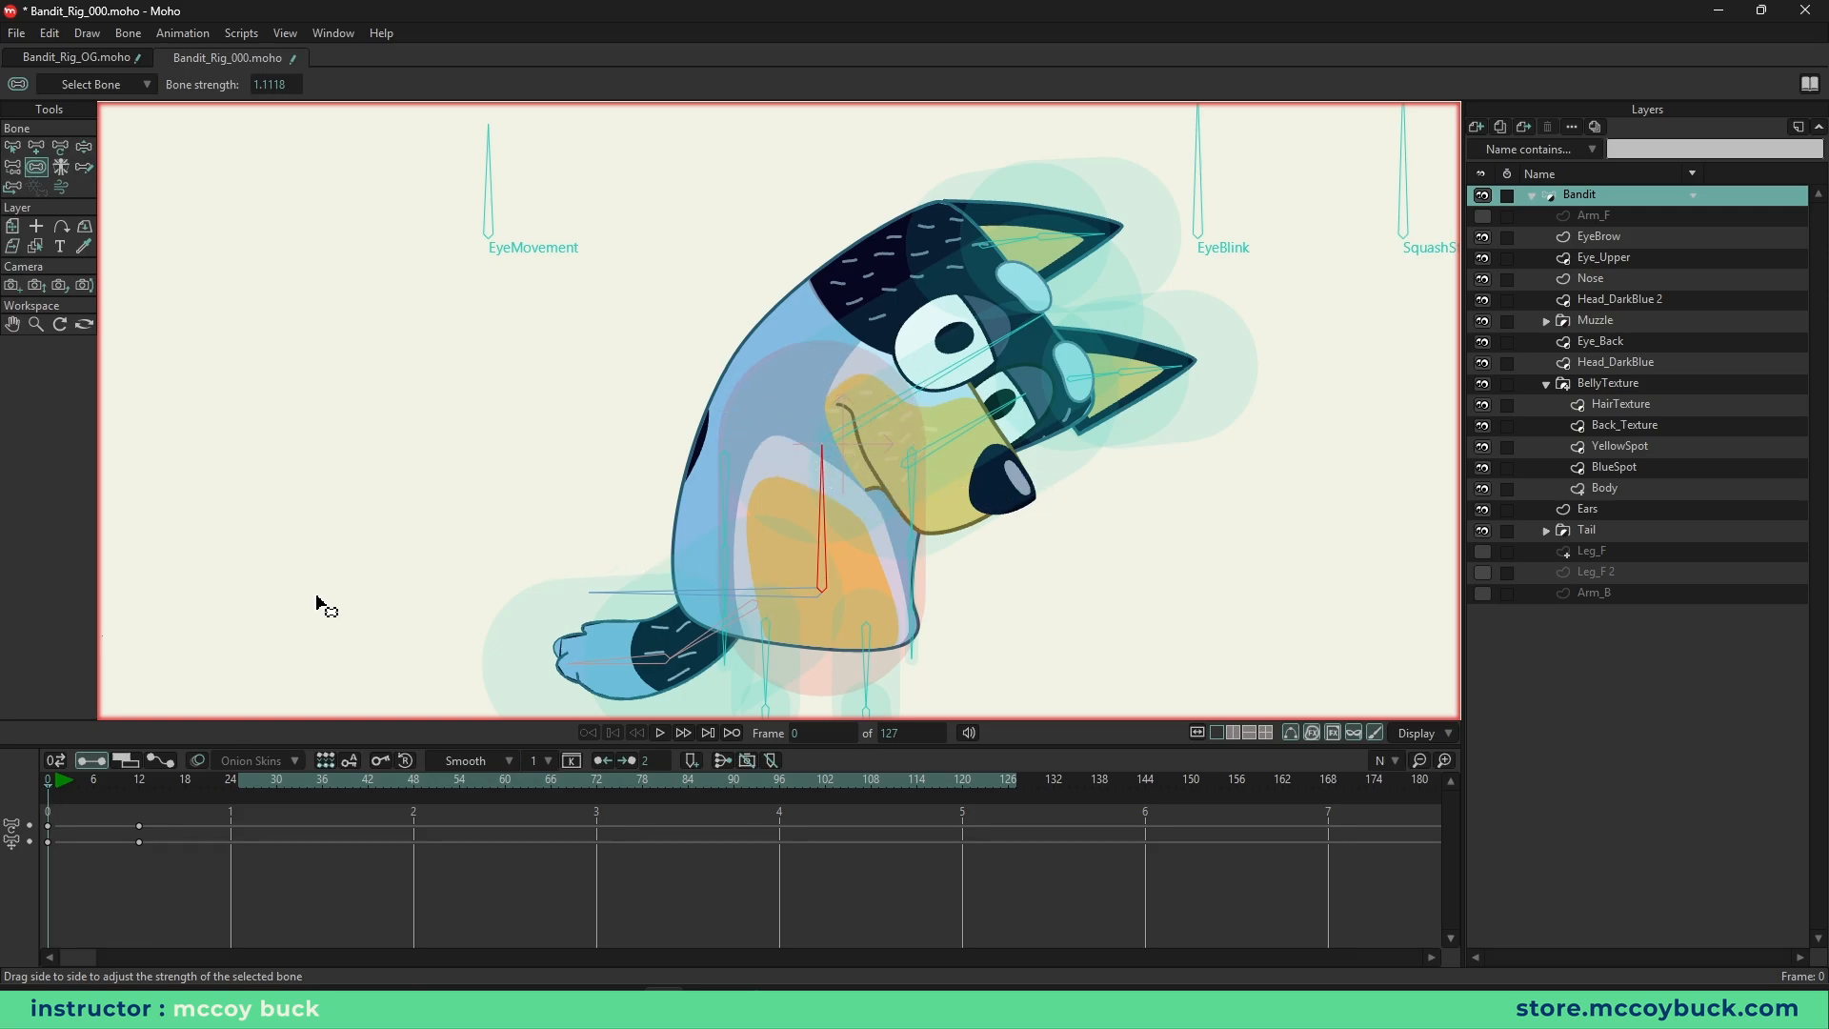
key("b")
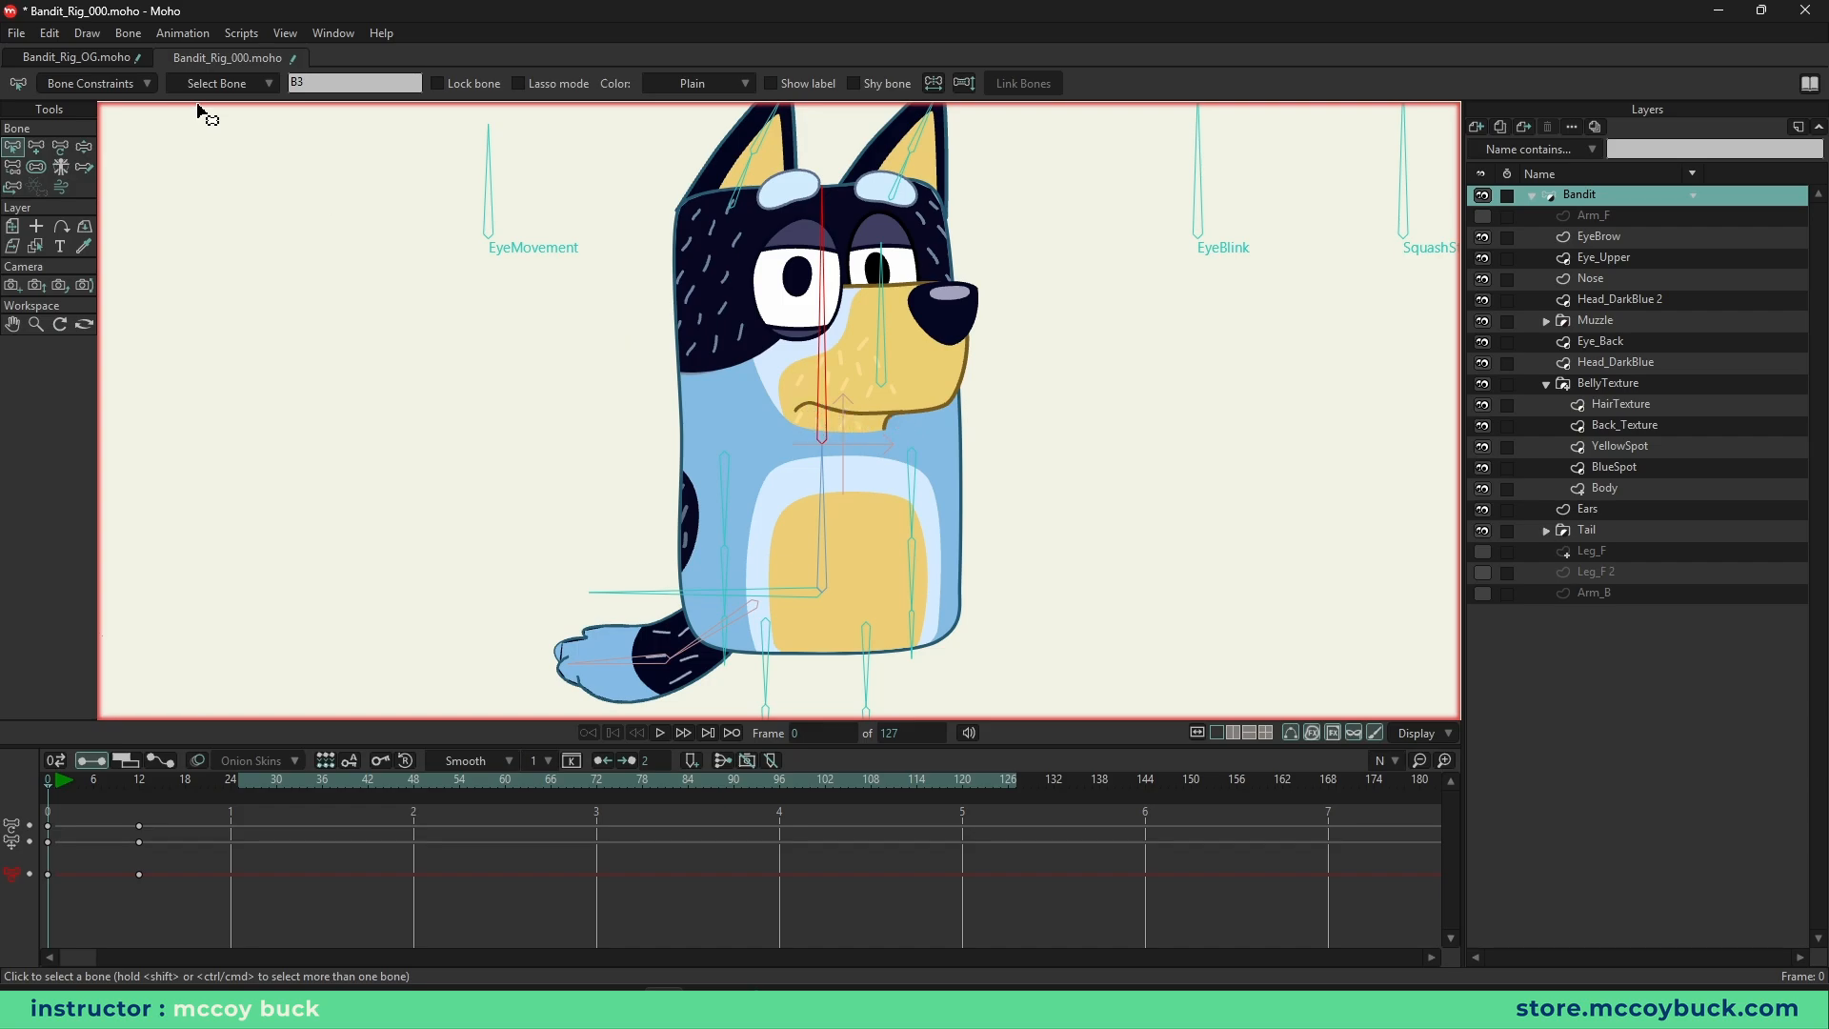
- Switch to Bandit_Rig_OG.moho, scrub the finished animation to frame 86, and return to Bandit_Rig_000.moho
left_click(74, 57)
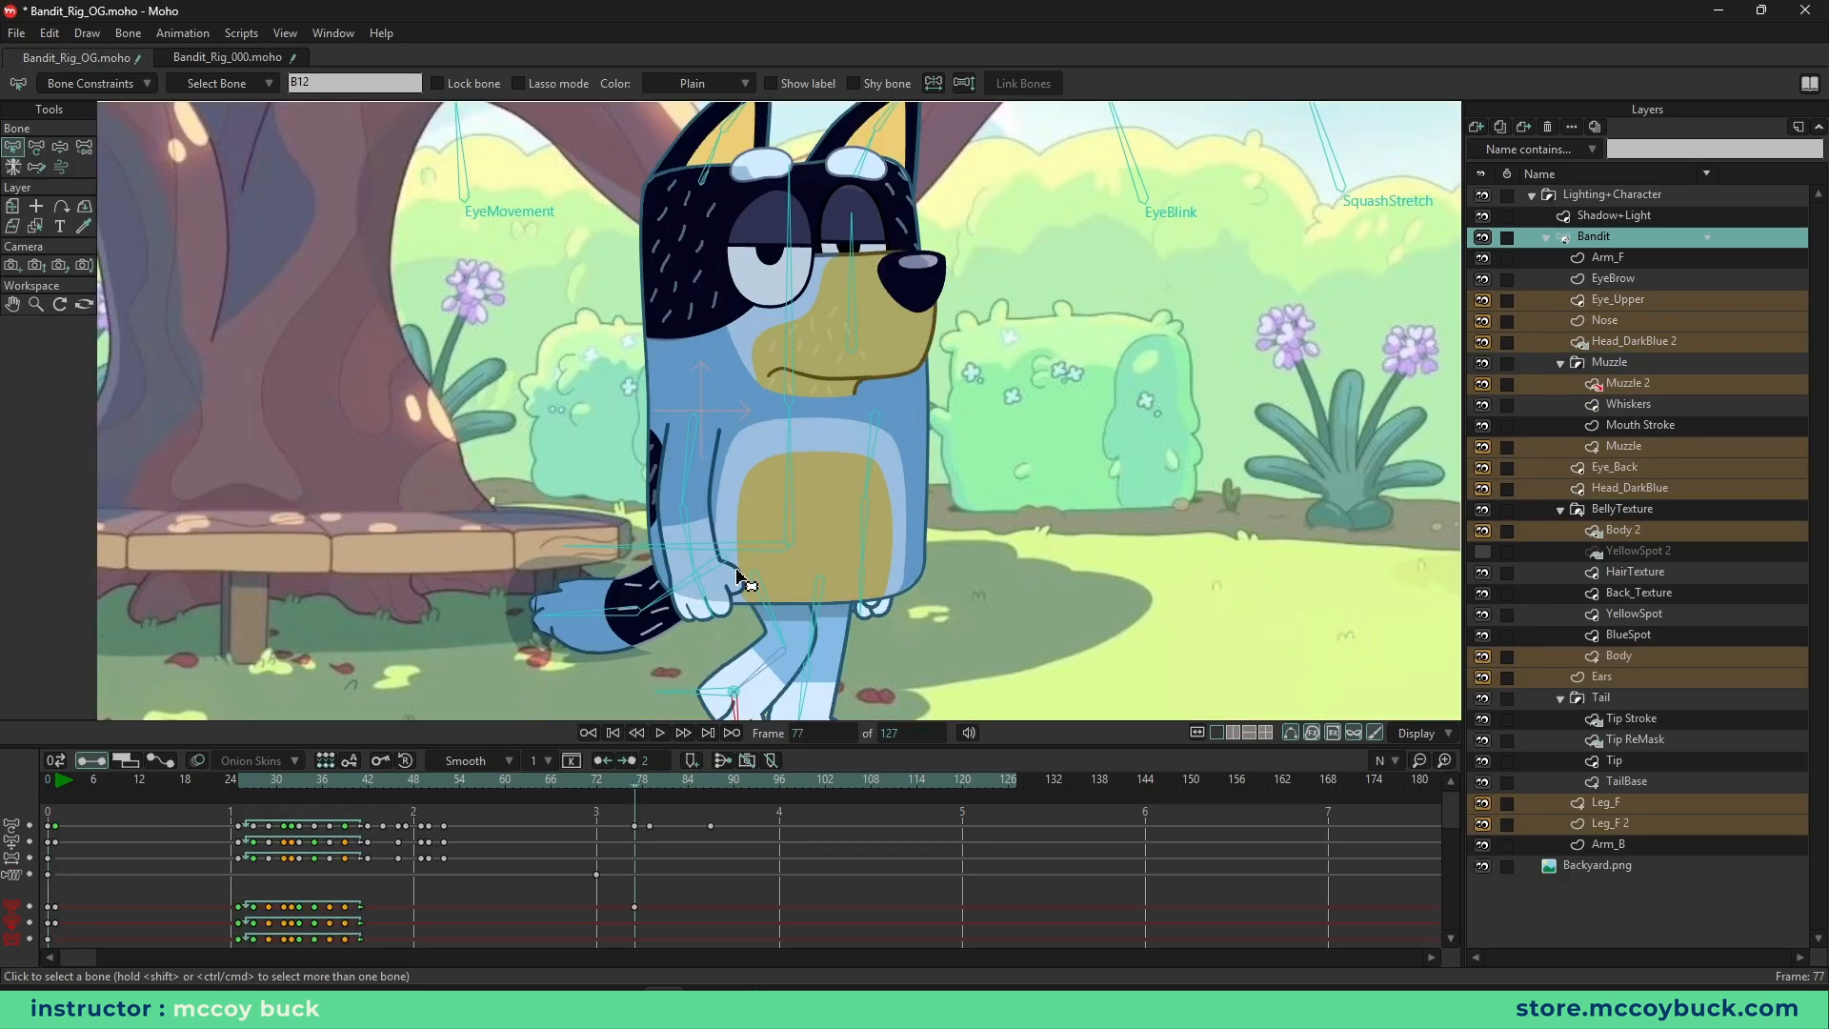
left_click_drag(473, 786, 701, 804)
left_click(215, 59)
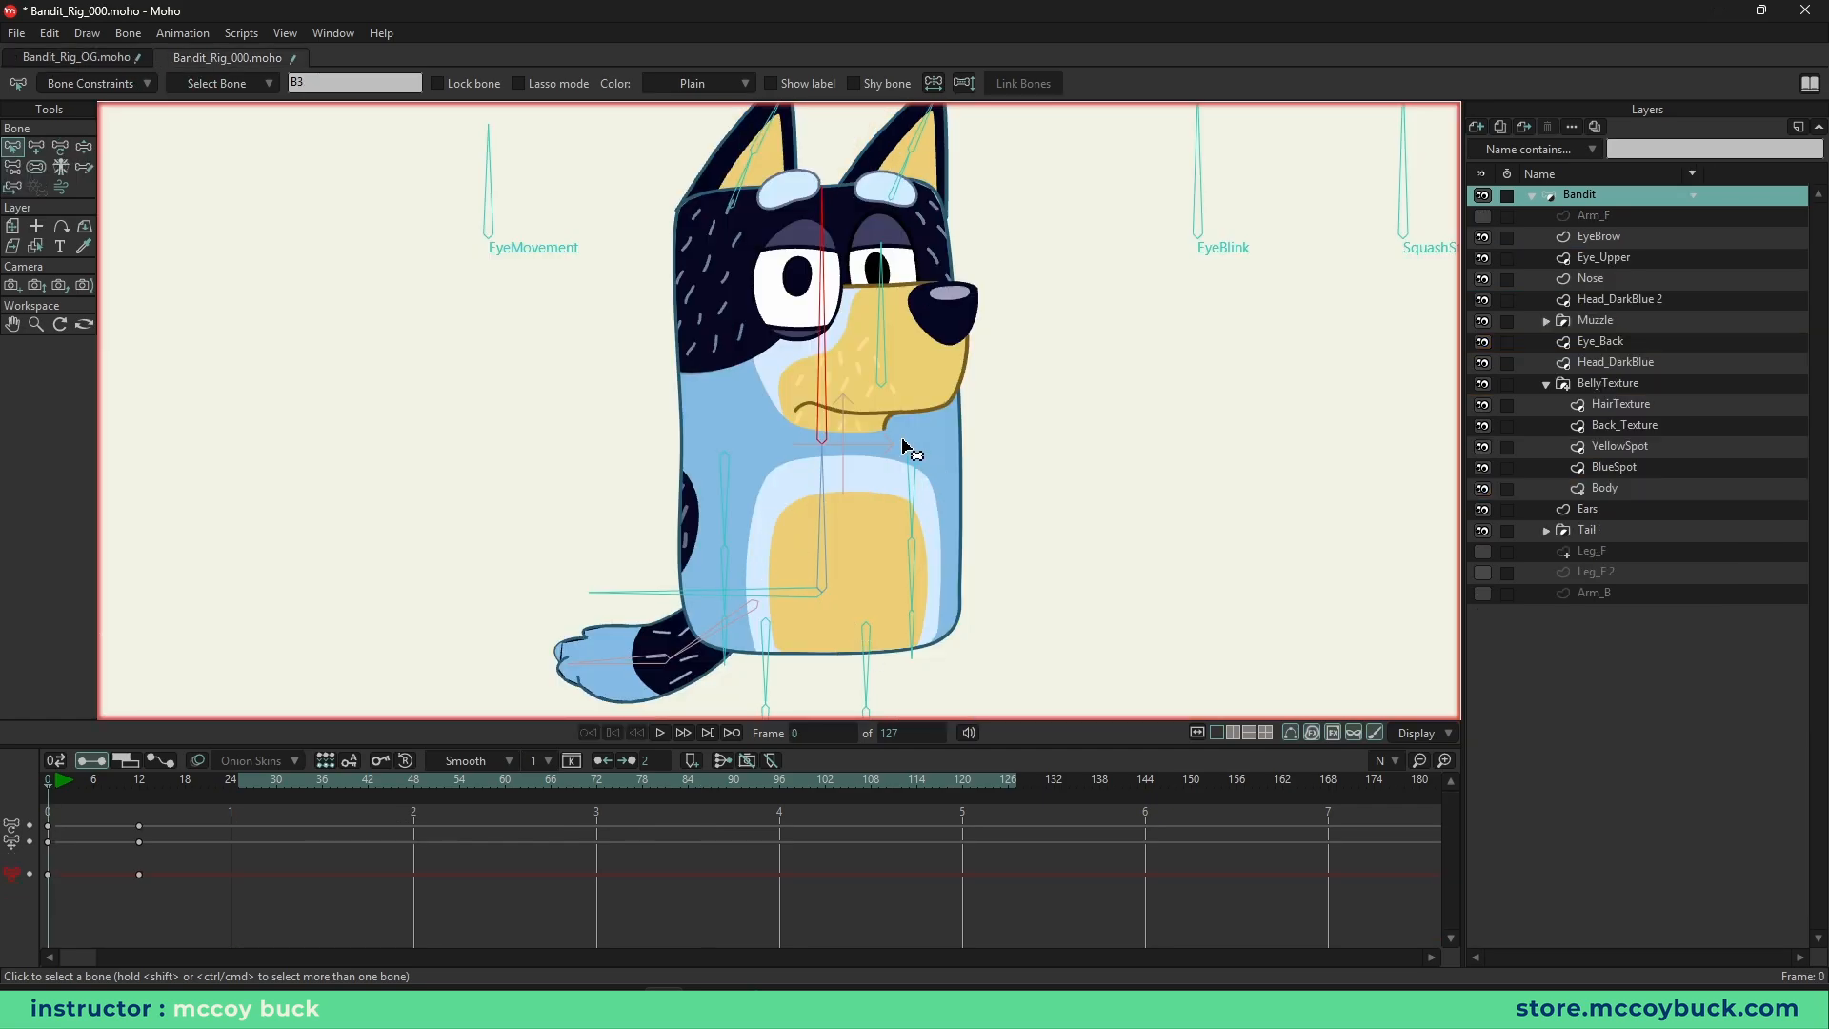
- Select bone B2 and the Body layer, and bend the lower spine bone forward at frame 0 to test the torso
key("b")
left_click(821, 547)
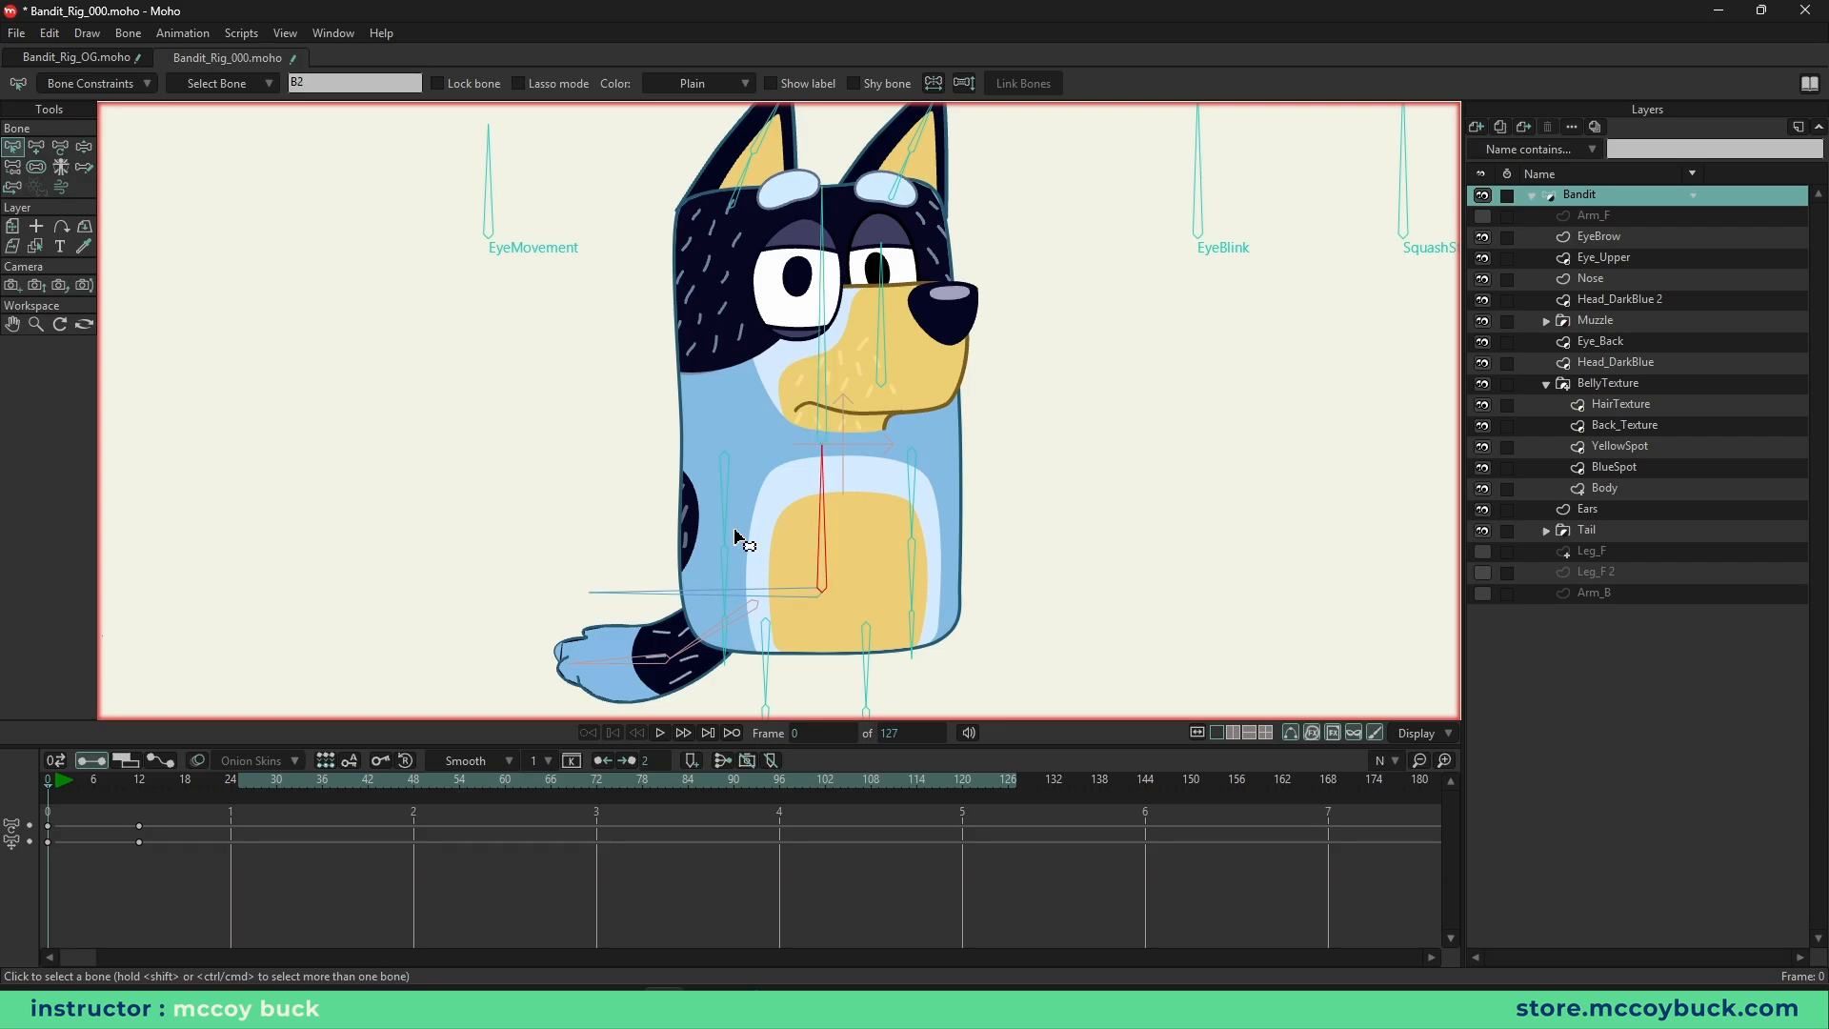
right_click(773, 471, "alt")
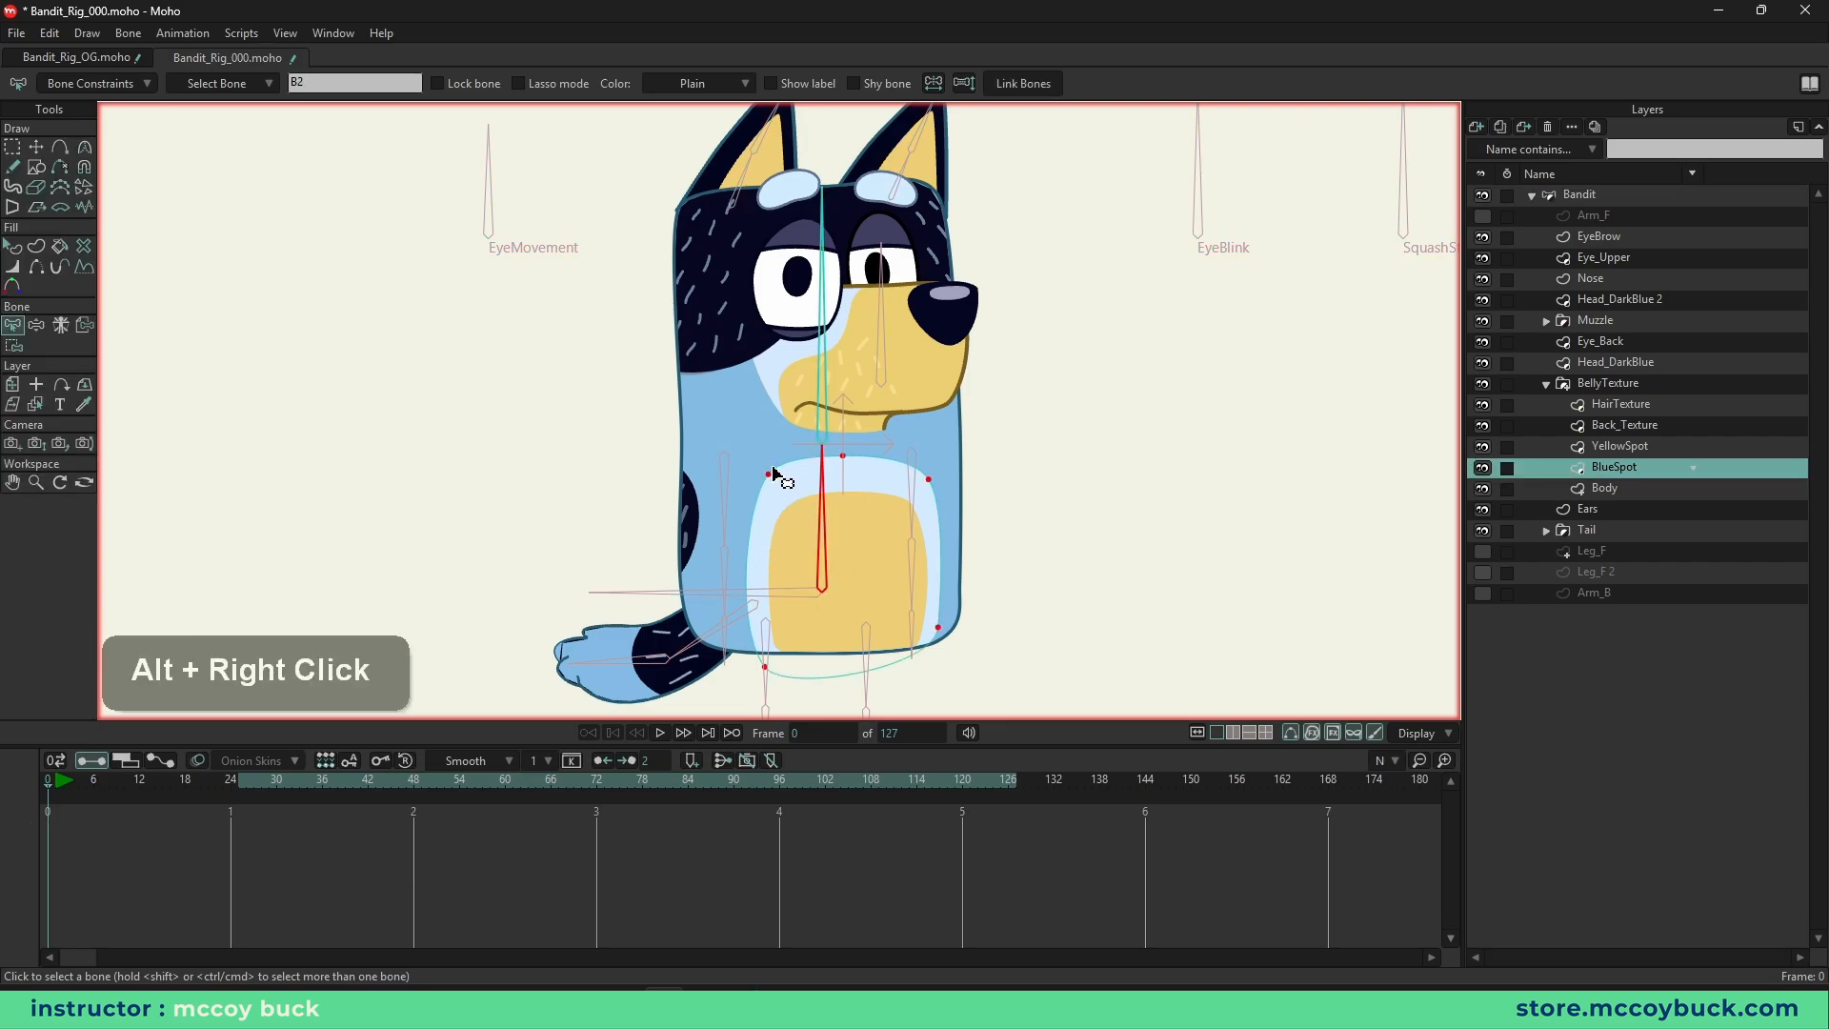
right_click(707, 624, "alt")
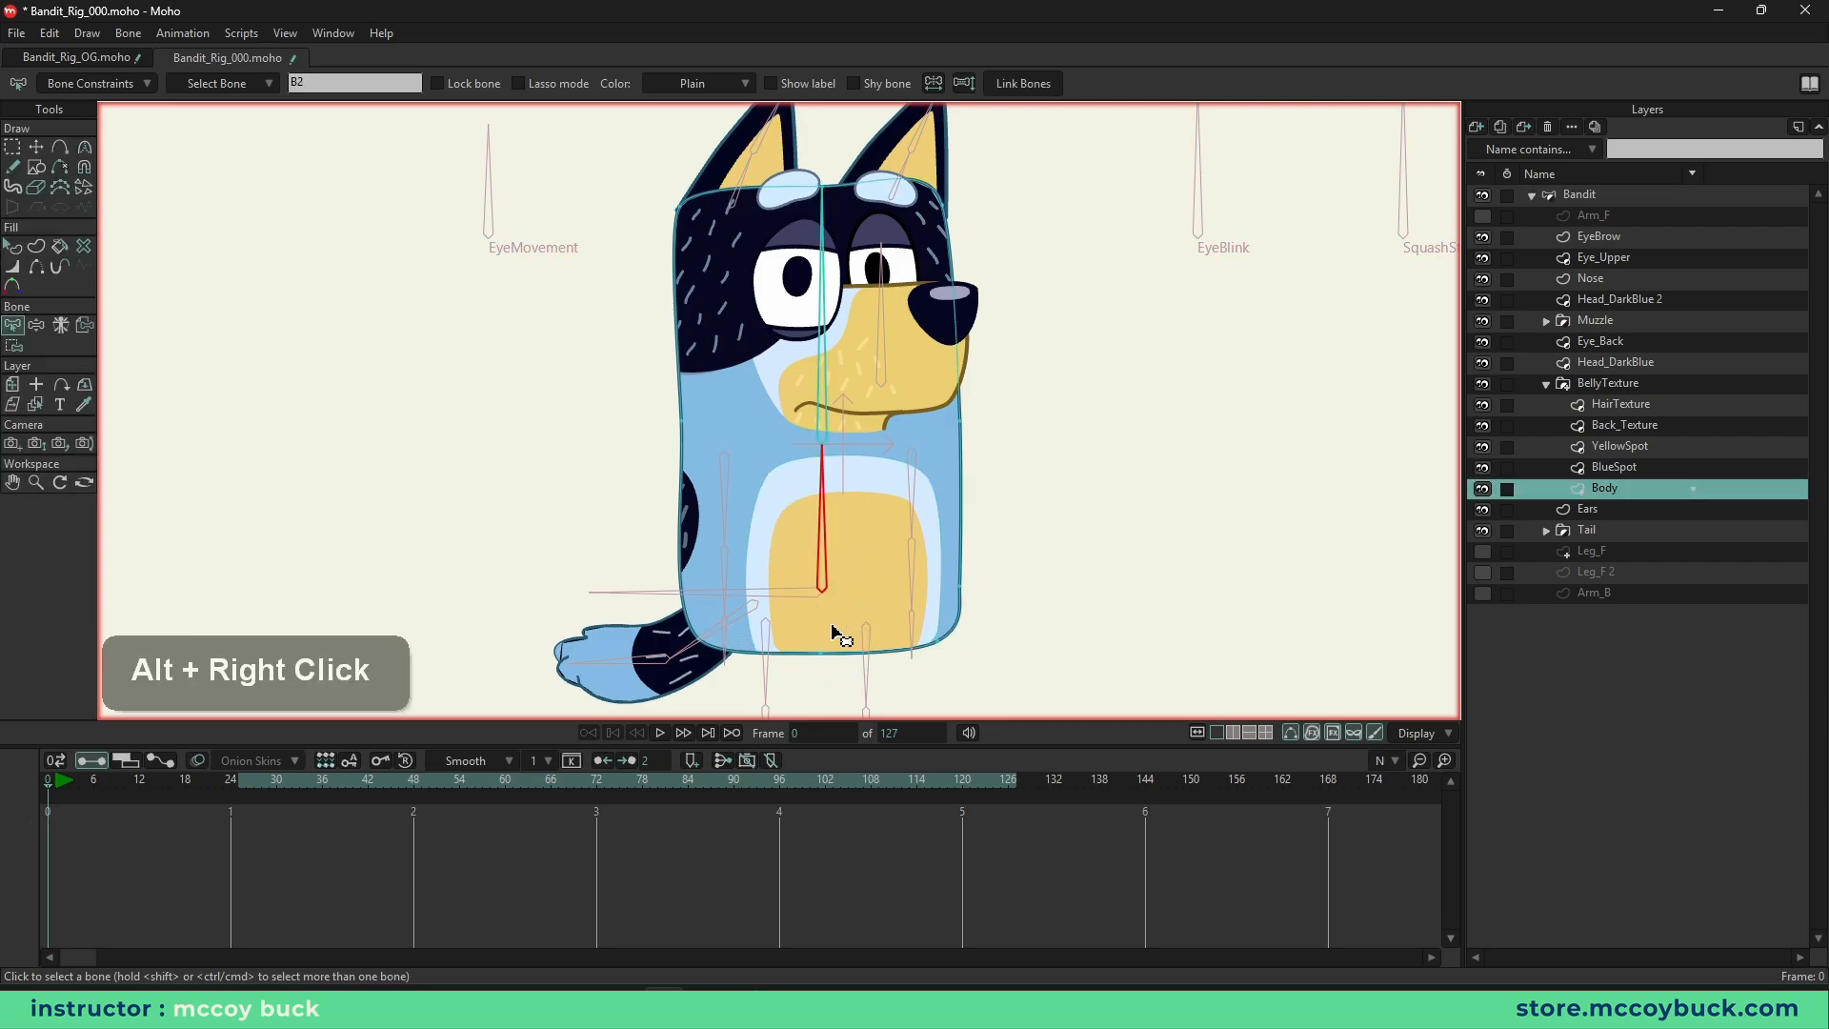
right_click(829, 429)
key("z")
left_click_drag(816, 436, 848, 479)
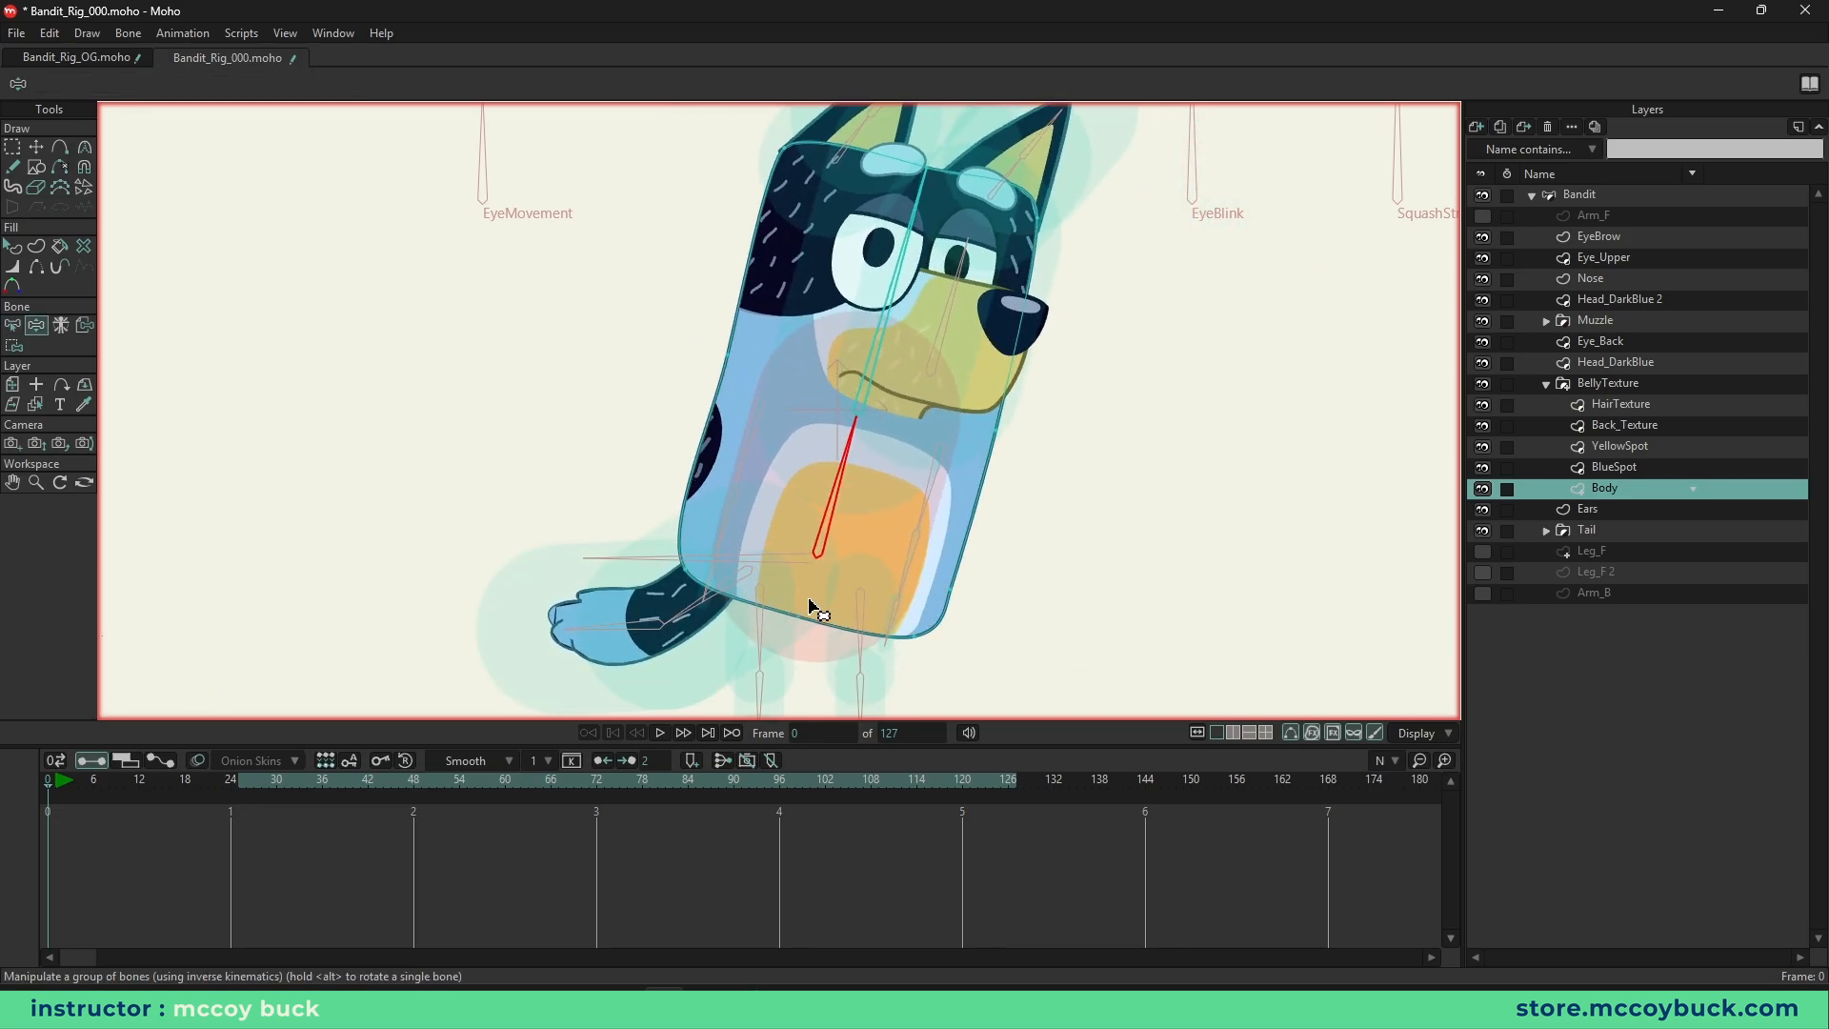
- Bind the bottom points of the Body layer to the horizontal base bone B1 and check the points against spine bone B2
key("b")
left_click(752, 553, "alt")
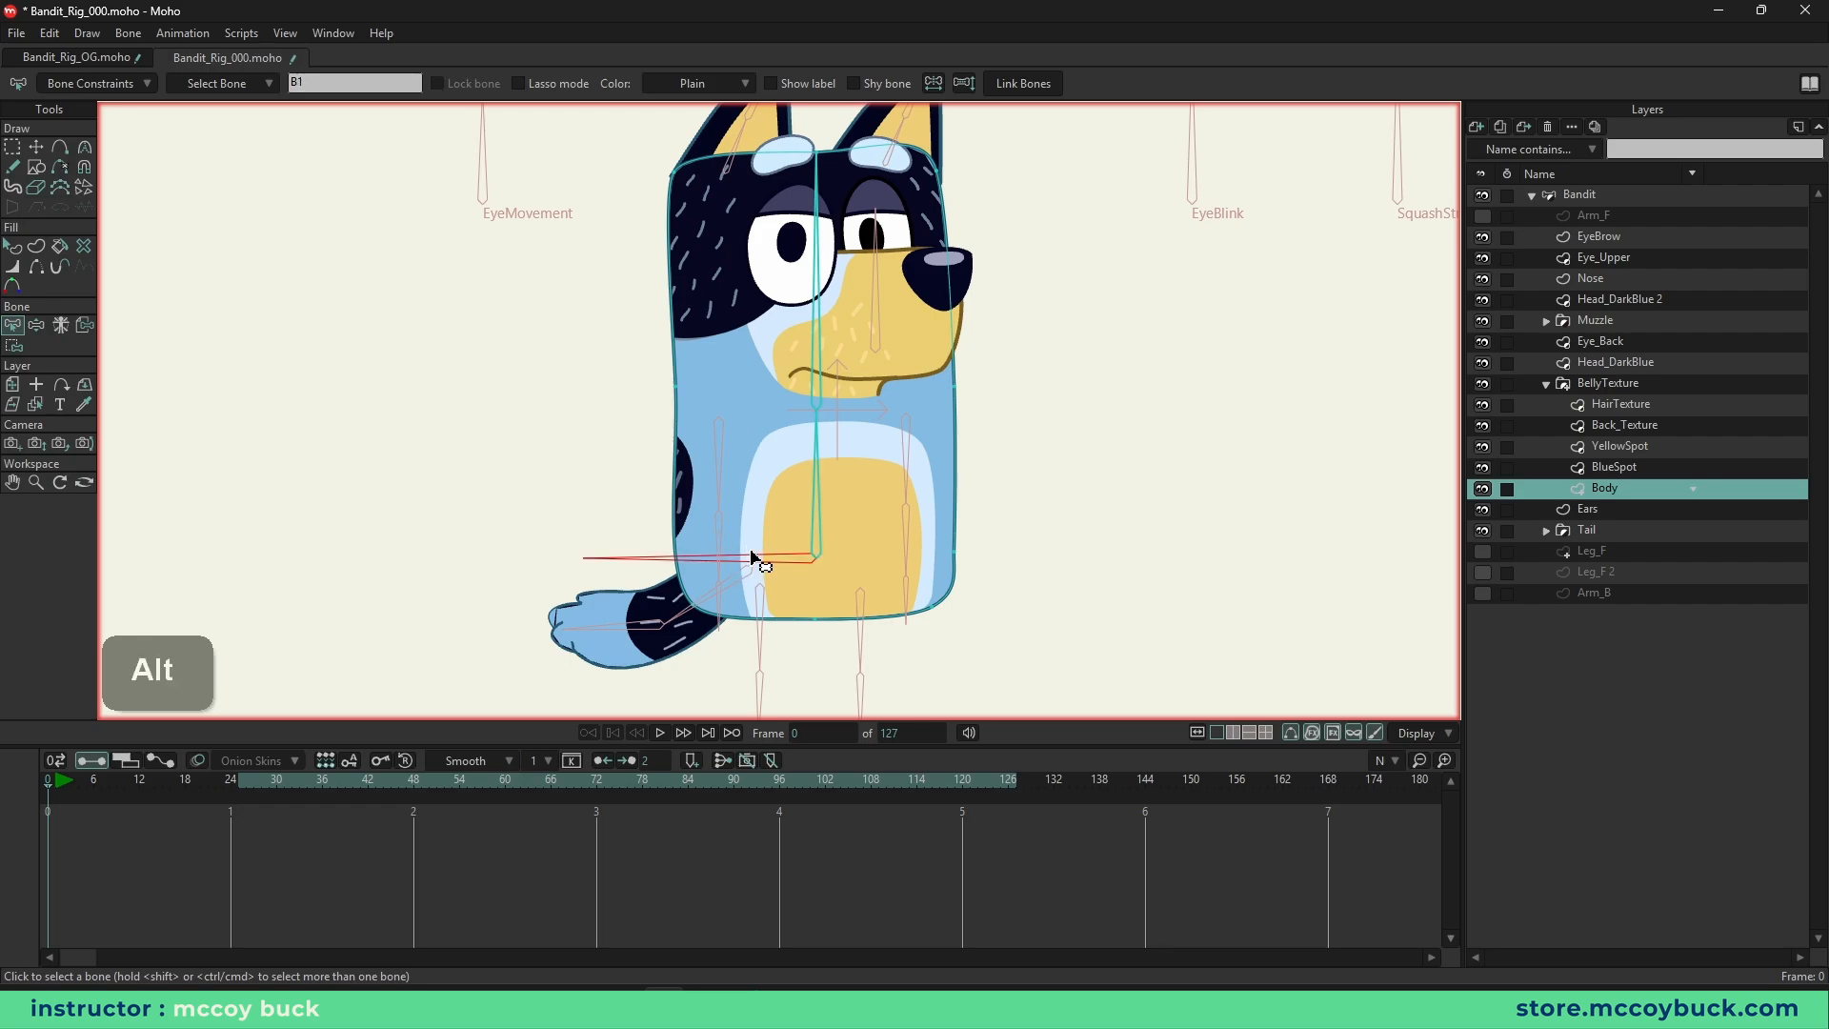
scroll(757, 569, "up", 3)
right_click(731, 436, "alt")
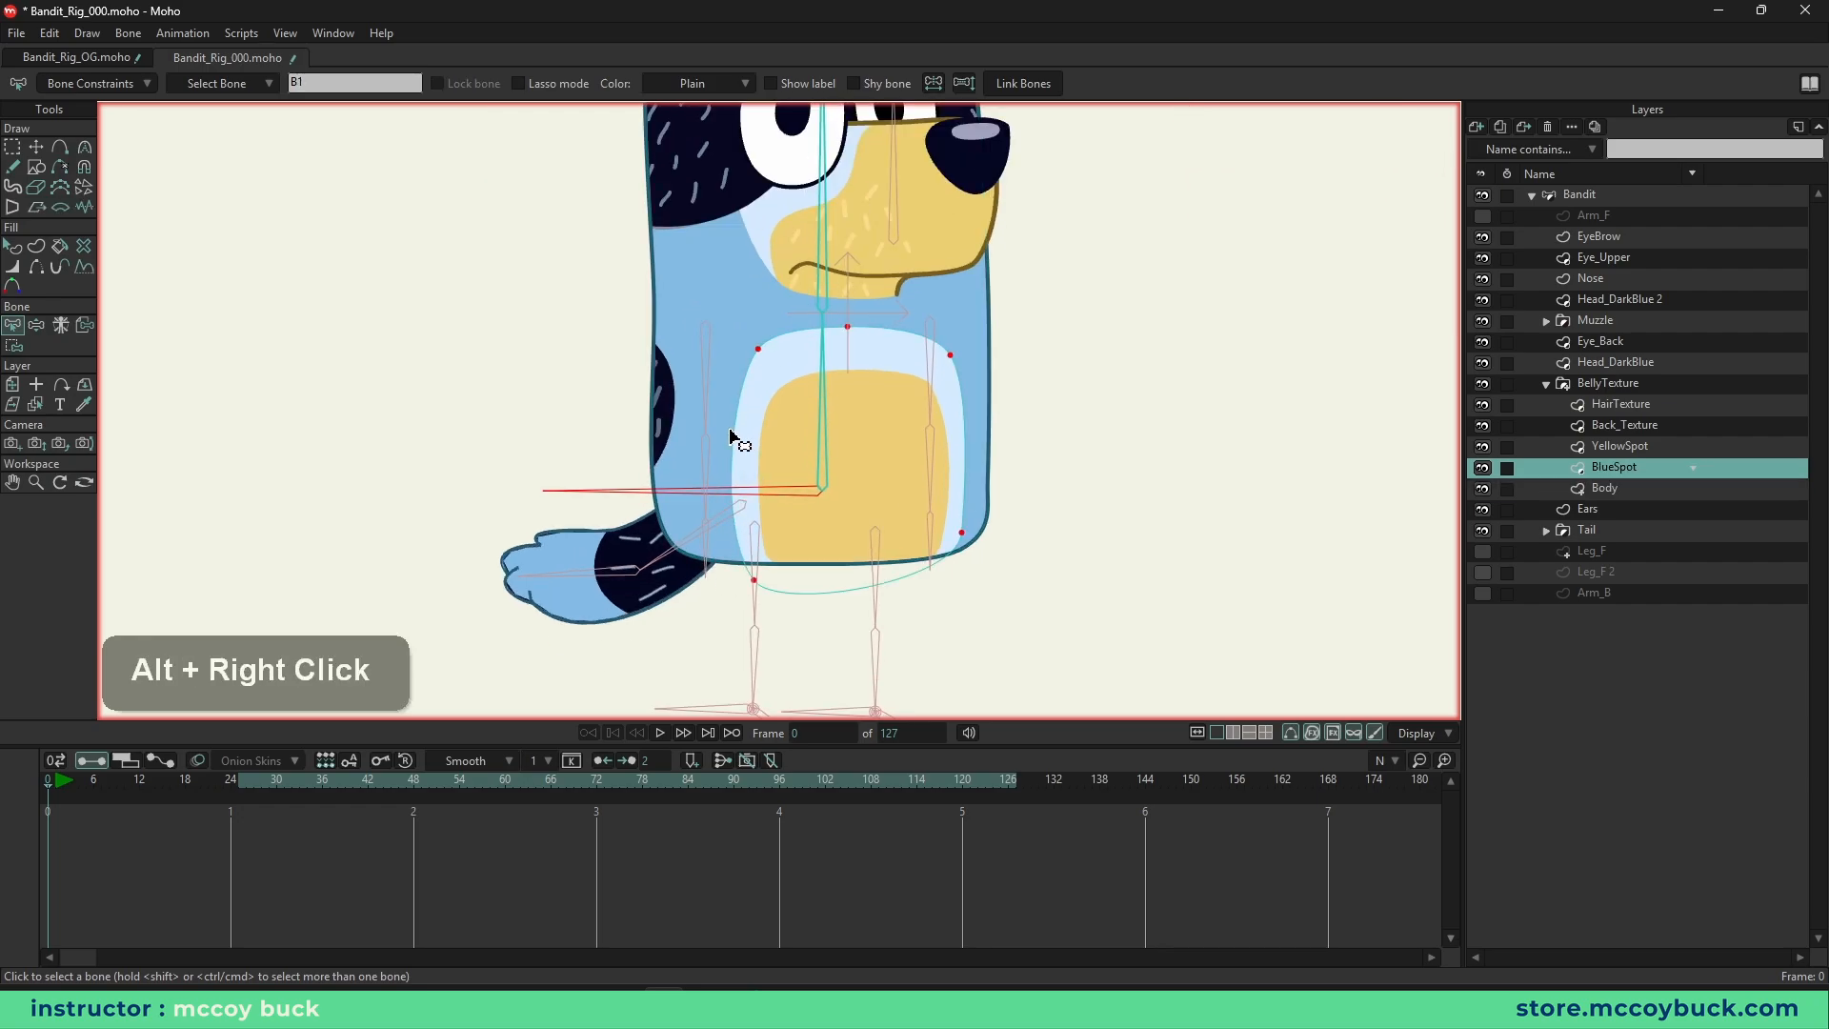
right_click(715, 514, "alt")
key("g")
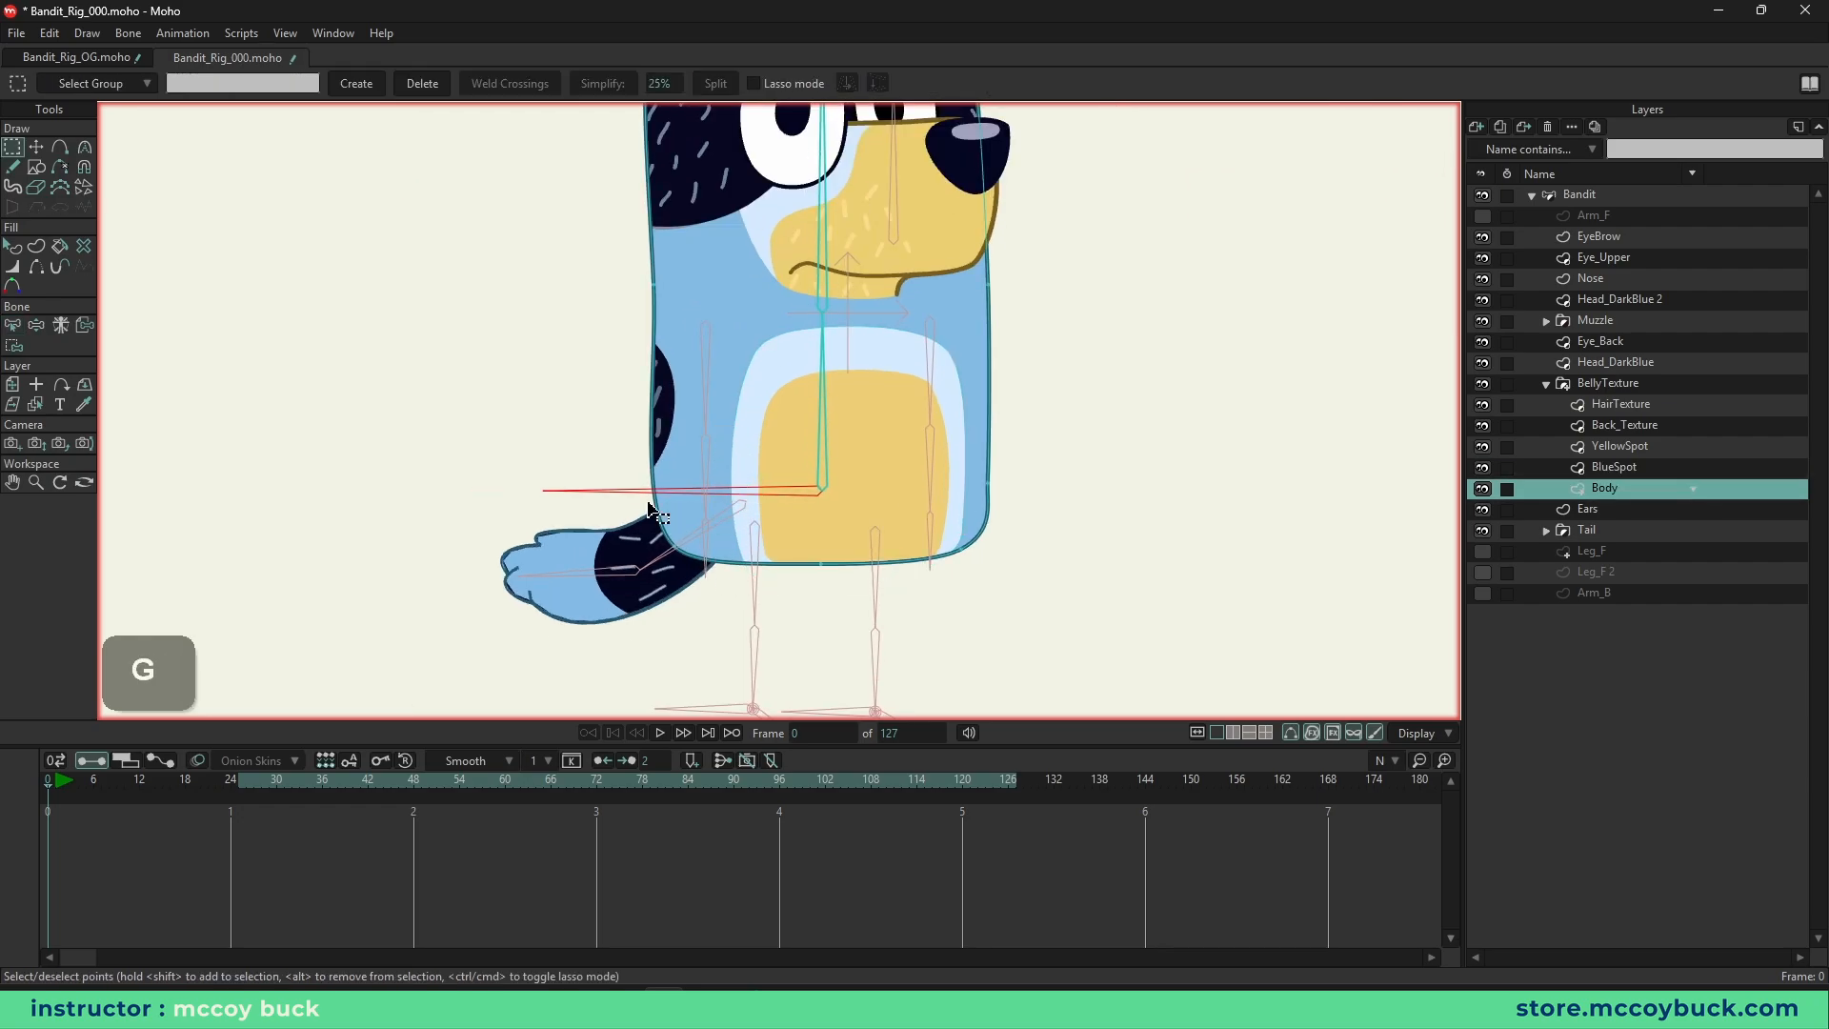
left_click_drag(563, 460, 1291, 628)
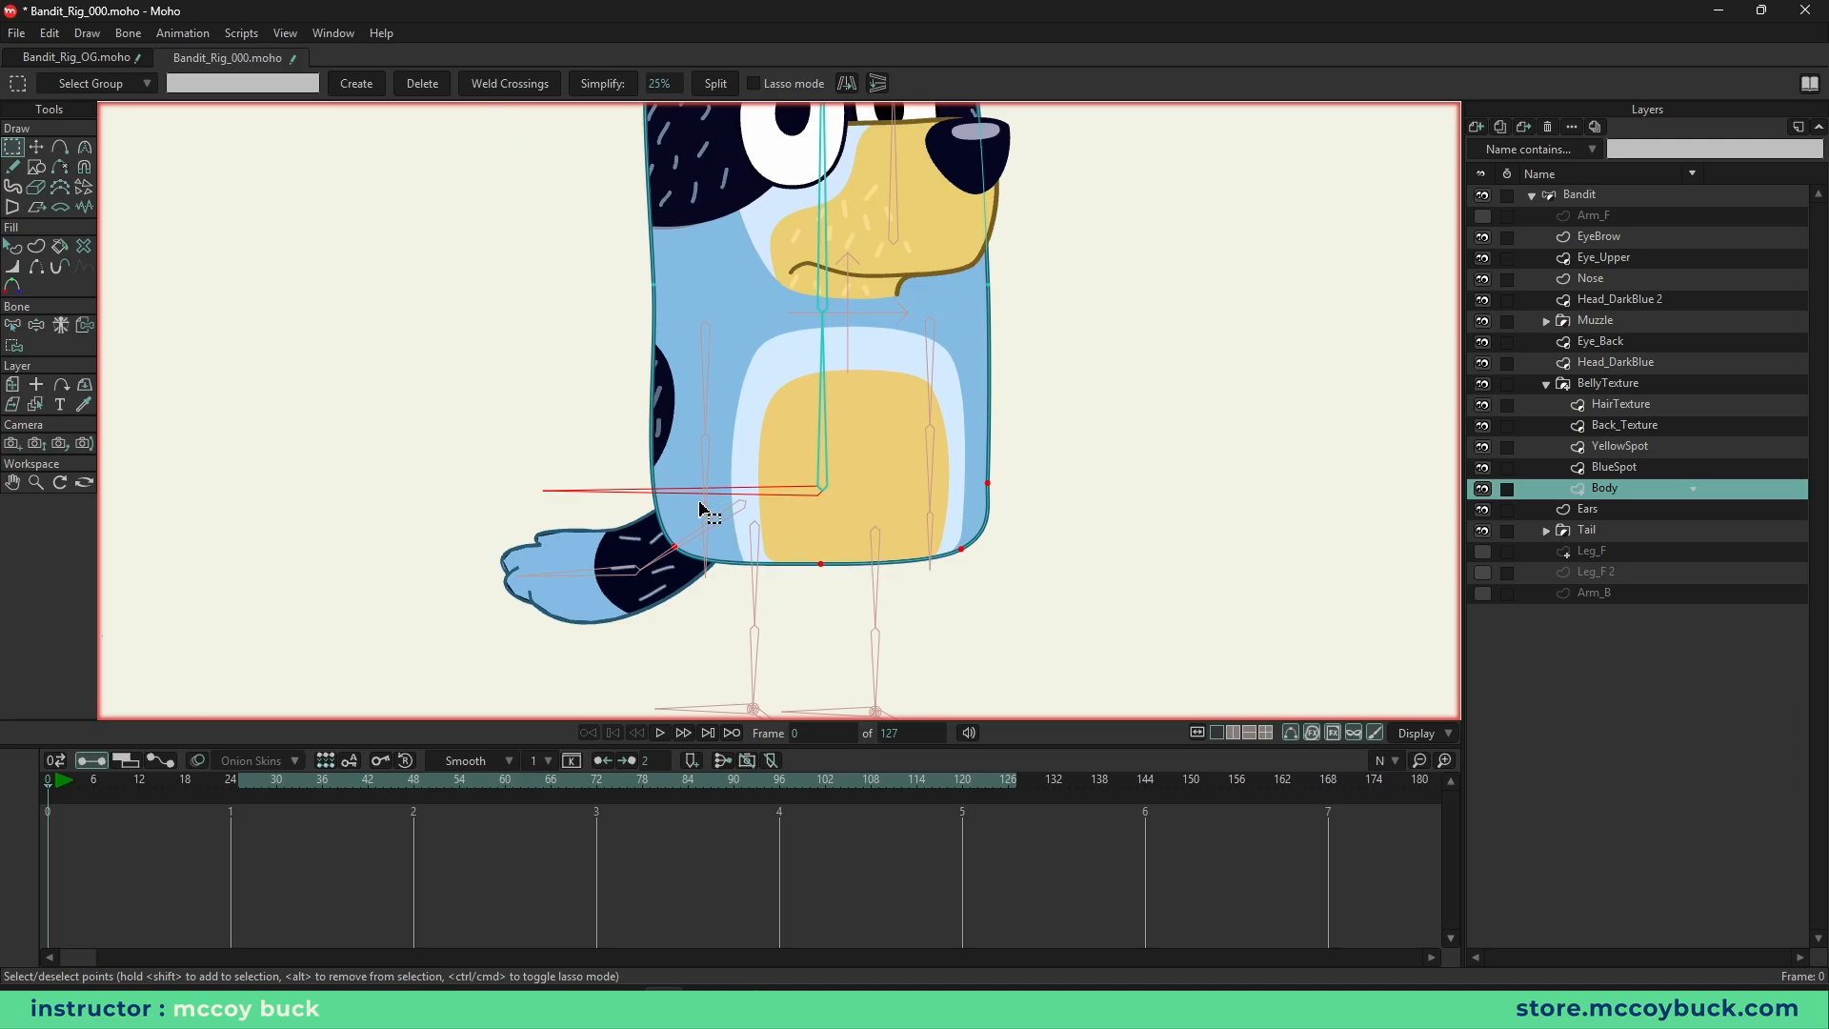
left_click(13, 347)
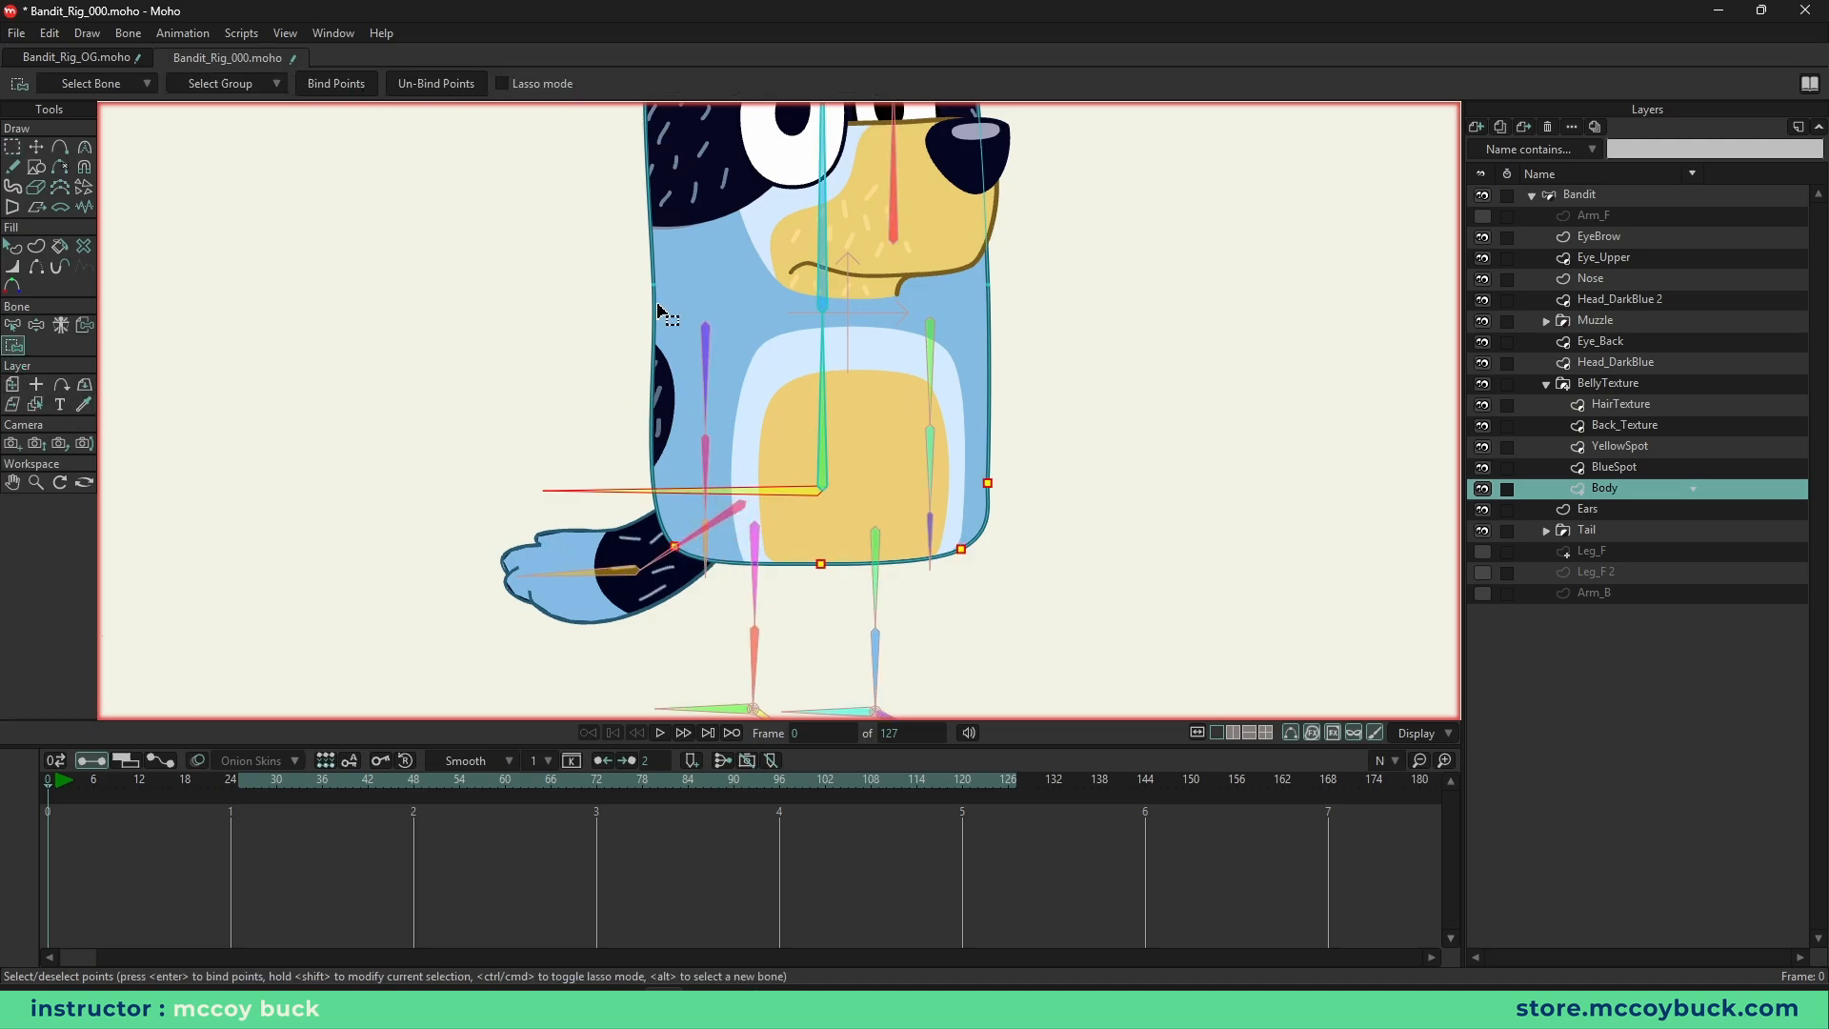
scroll(842, 492, "down", 2)
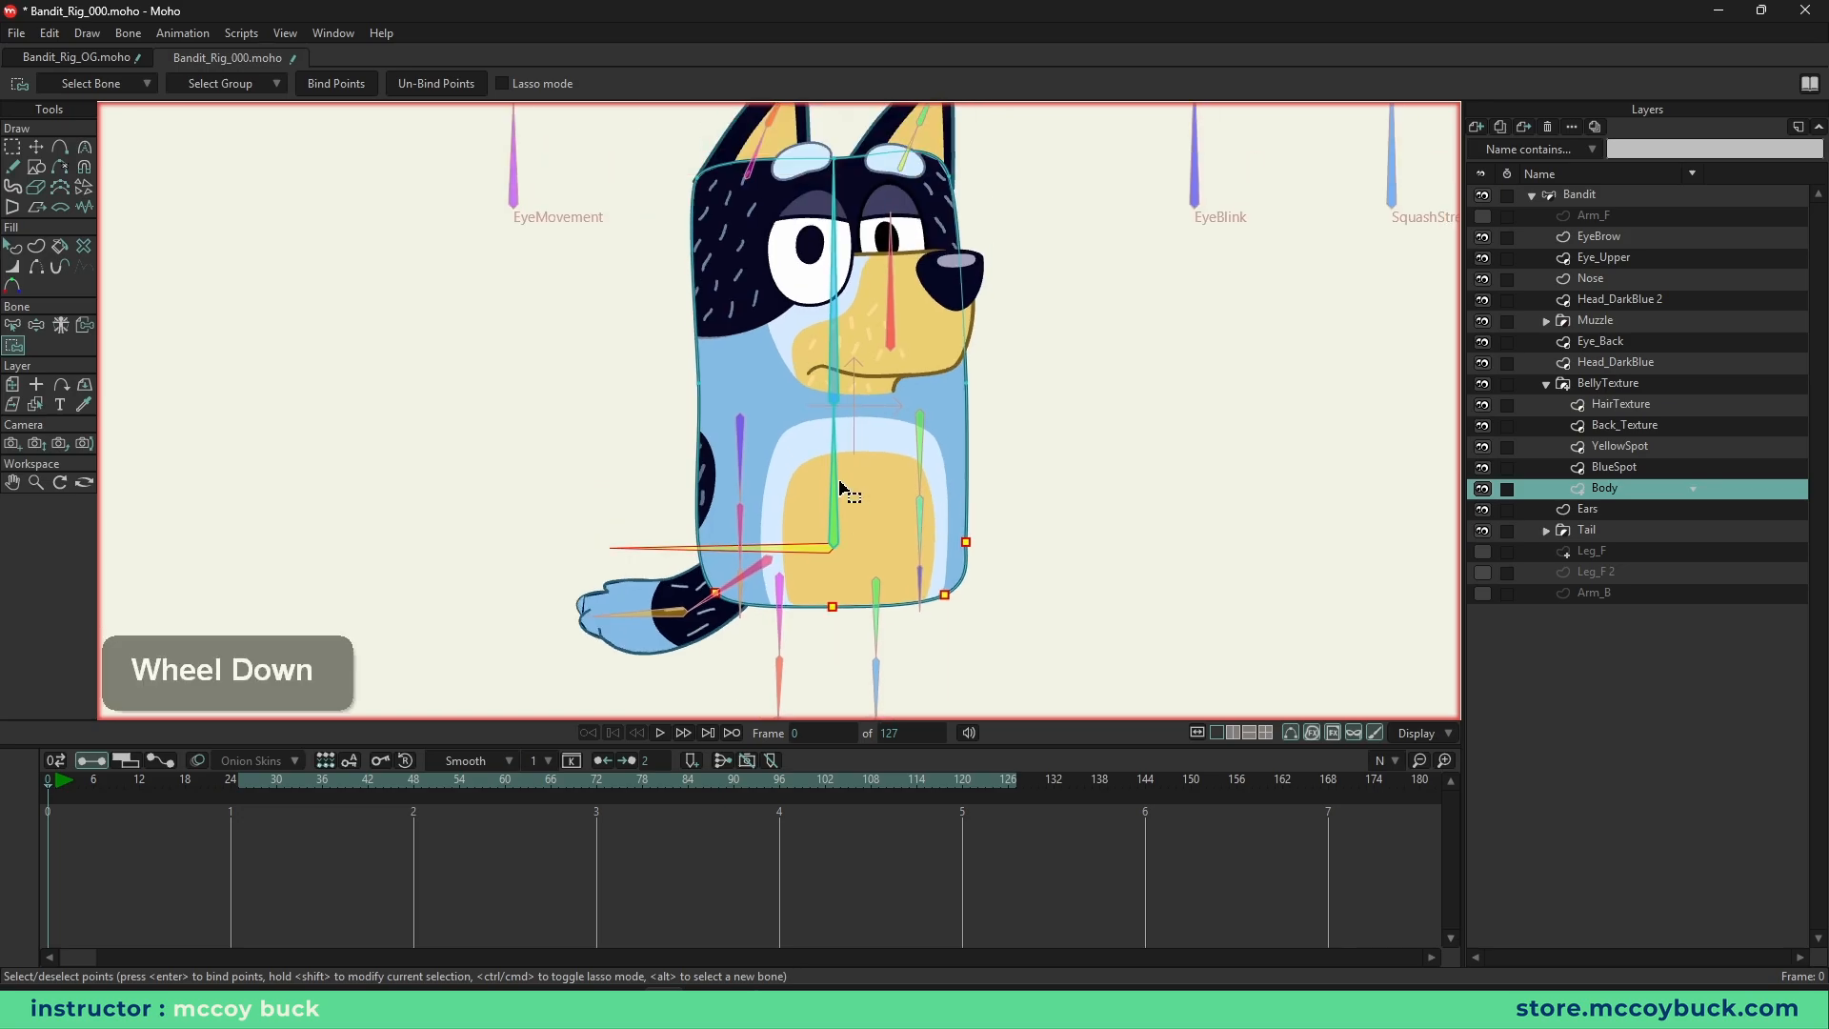
left_click(831, 488, "alt")
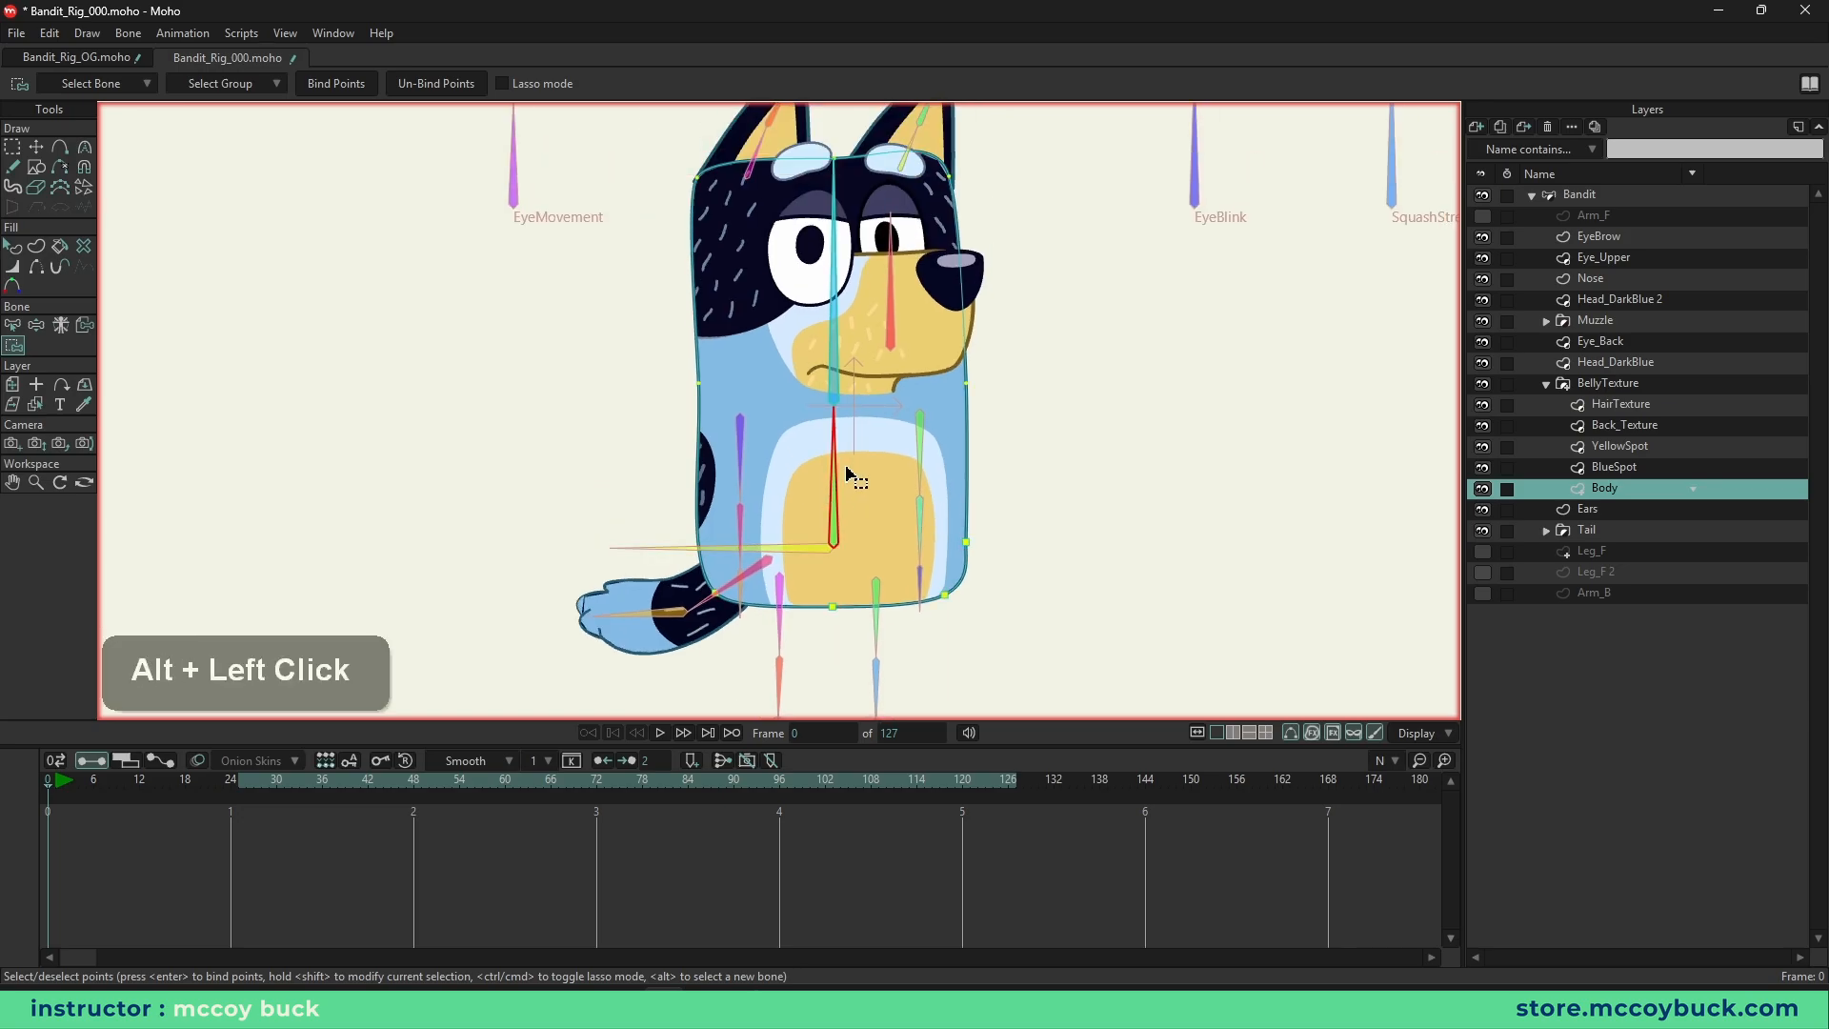
right_click(965, 437)
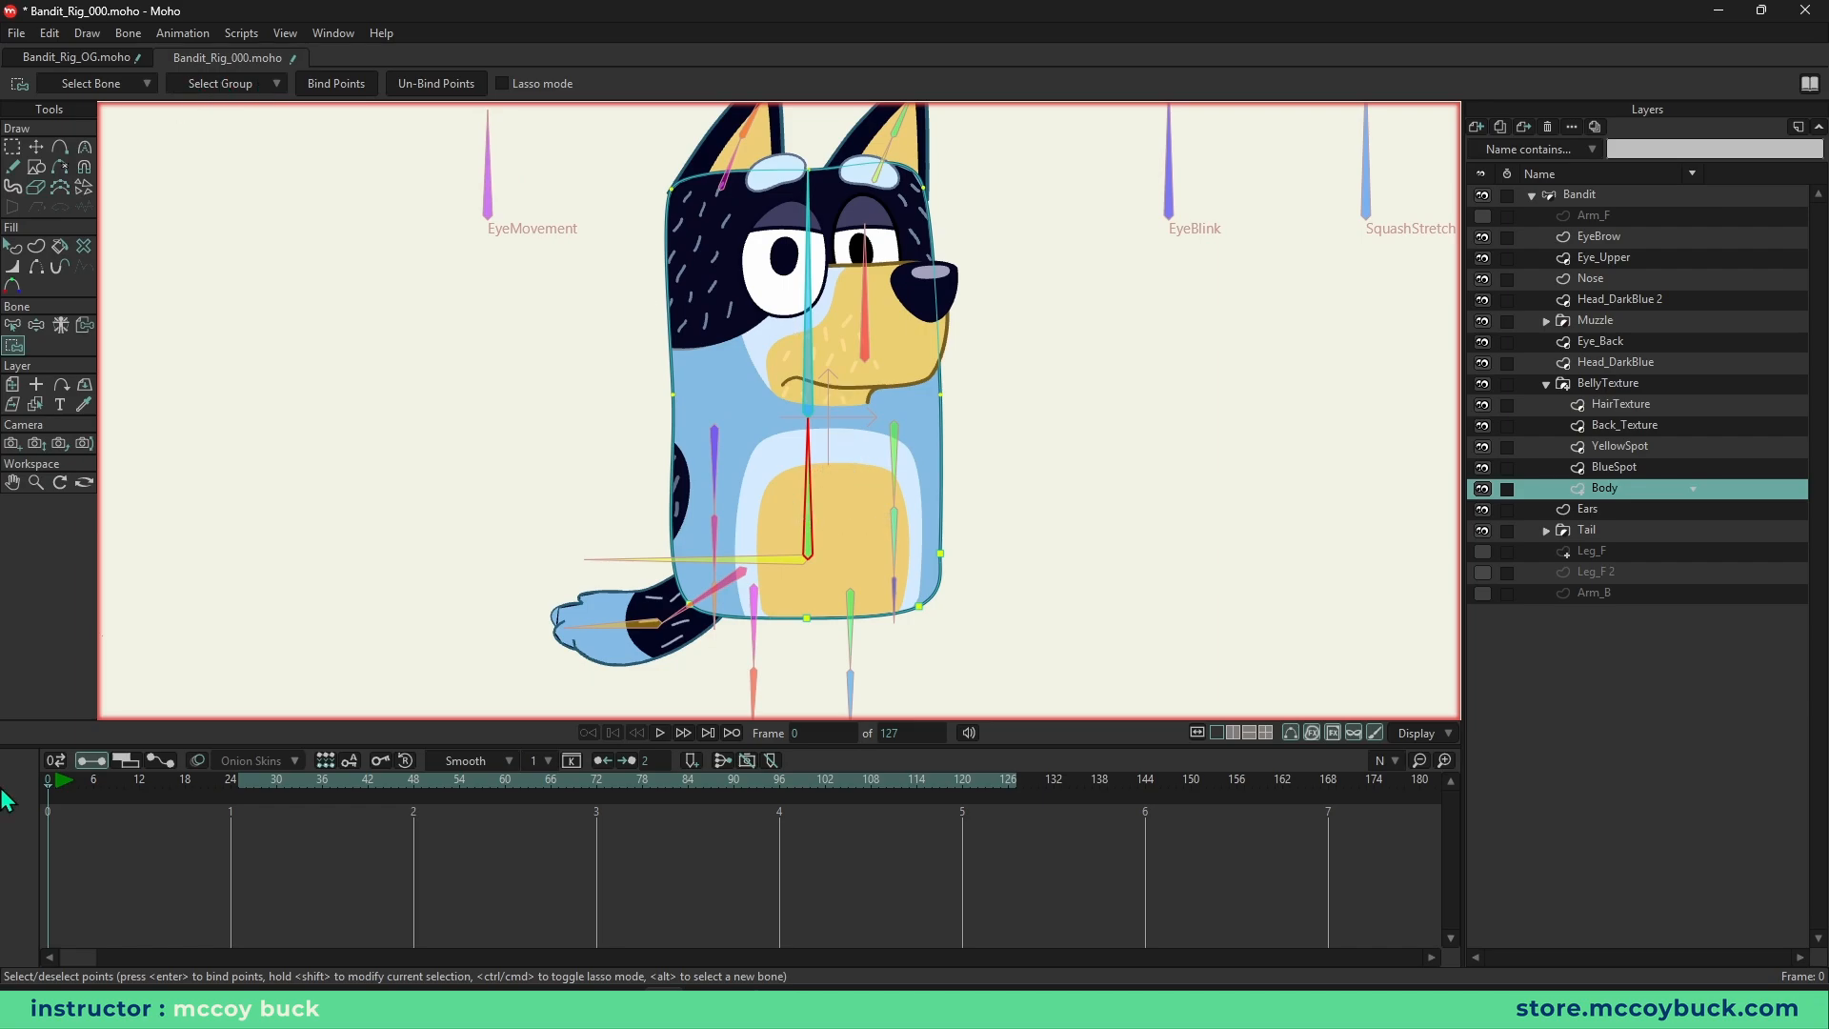
- Go to frame 12, select the Bandit layer and bend the lower spine bone forward to test the bound bottom points
left_click(140, 783)
key("z")
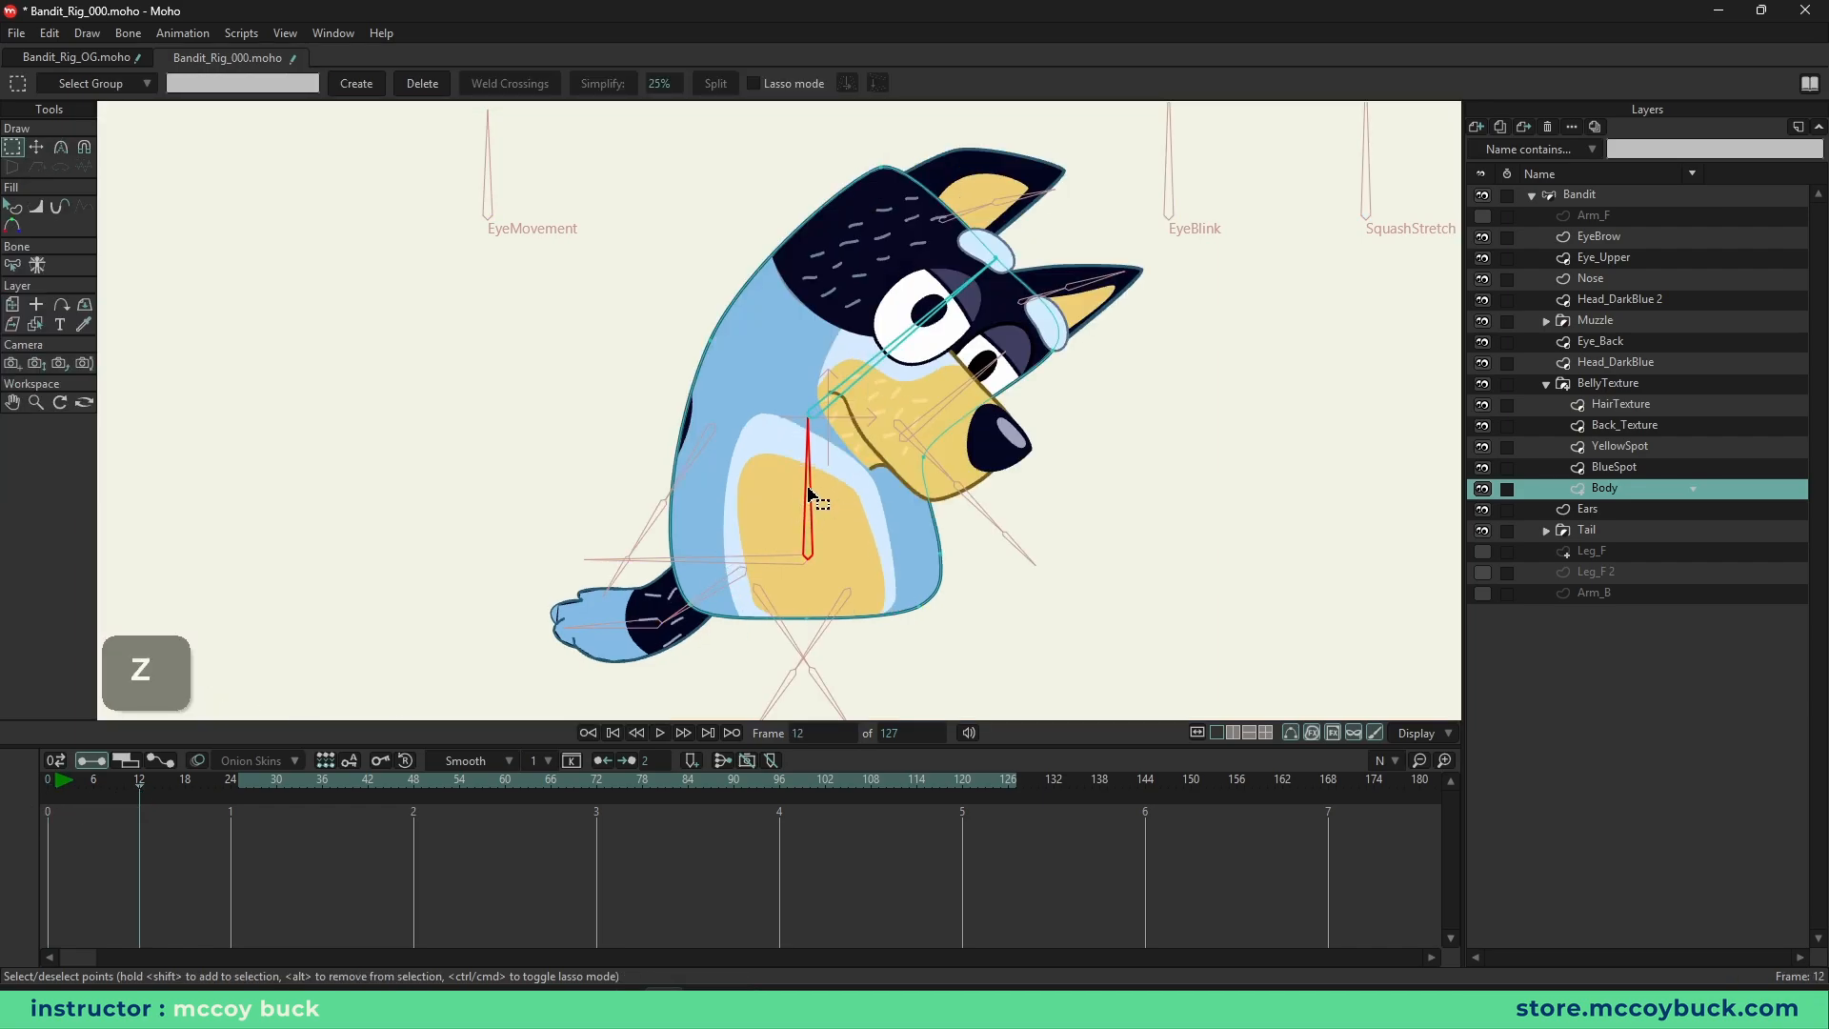
left_click(1697, 193)
left_click_drag(808, 448, 845, 494)
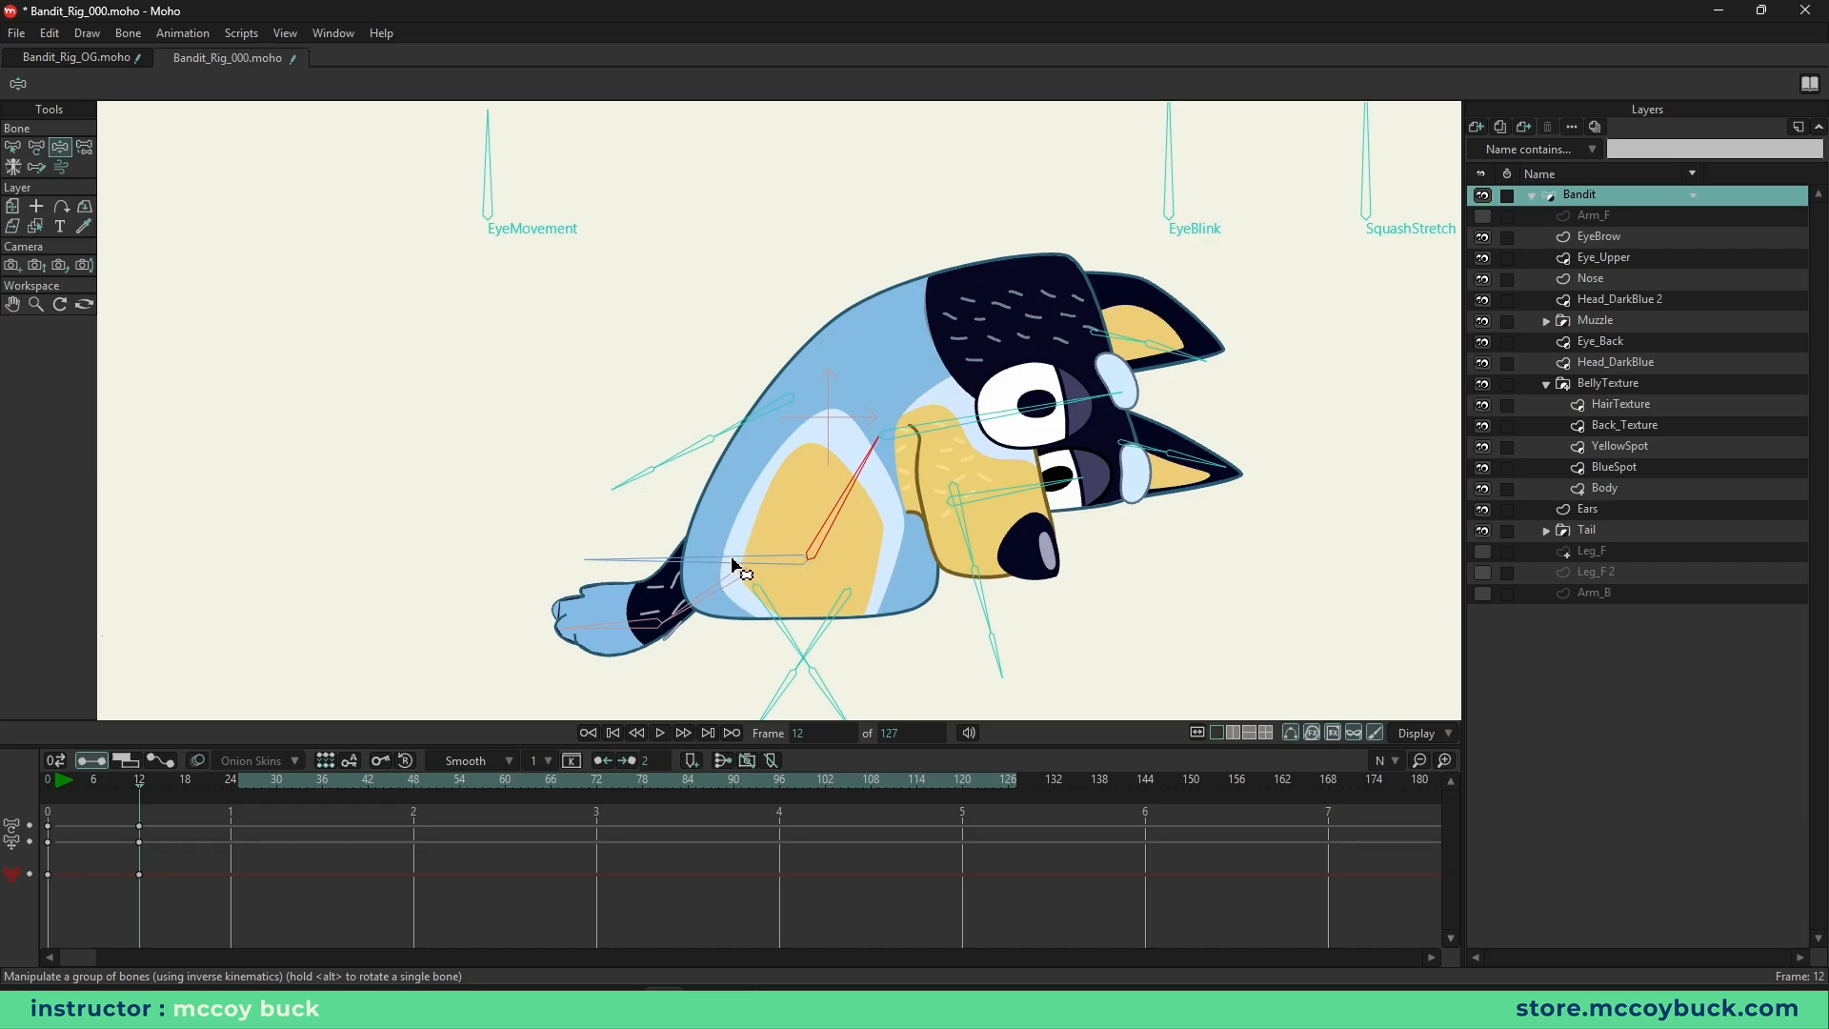
- Try moving the whole rig with the base bone B1 at frame 12 and undo each move
mouse_move(733, 561)
left_mouse_down()
mouse_move(595, 523)
mouse_move(667, 461)
mouse_move(682, 502)
mouse_move(729, 531)
left_mouse_up()
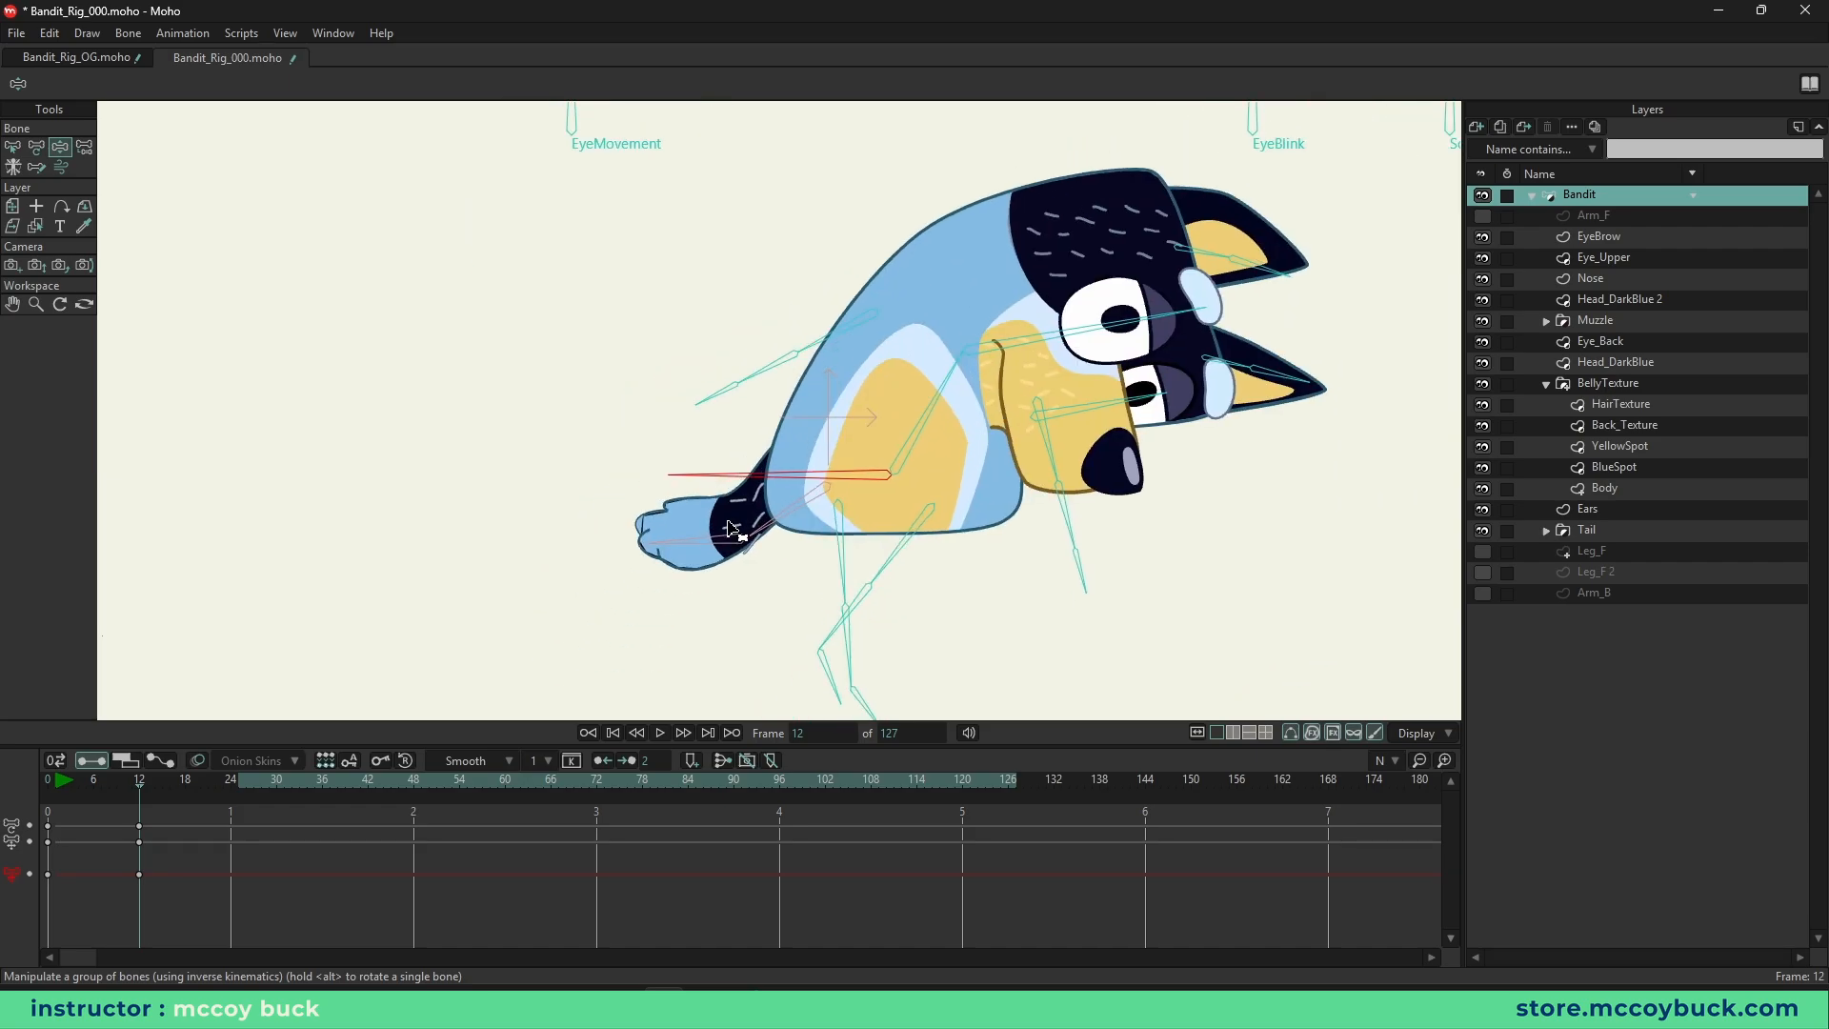
key("ctrl+z")
left_click(583, 561)
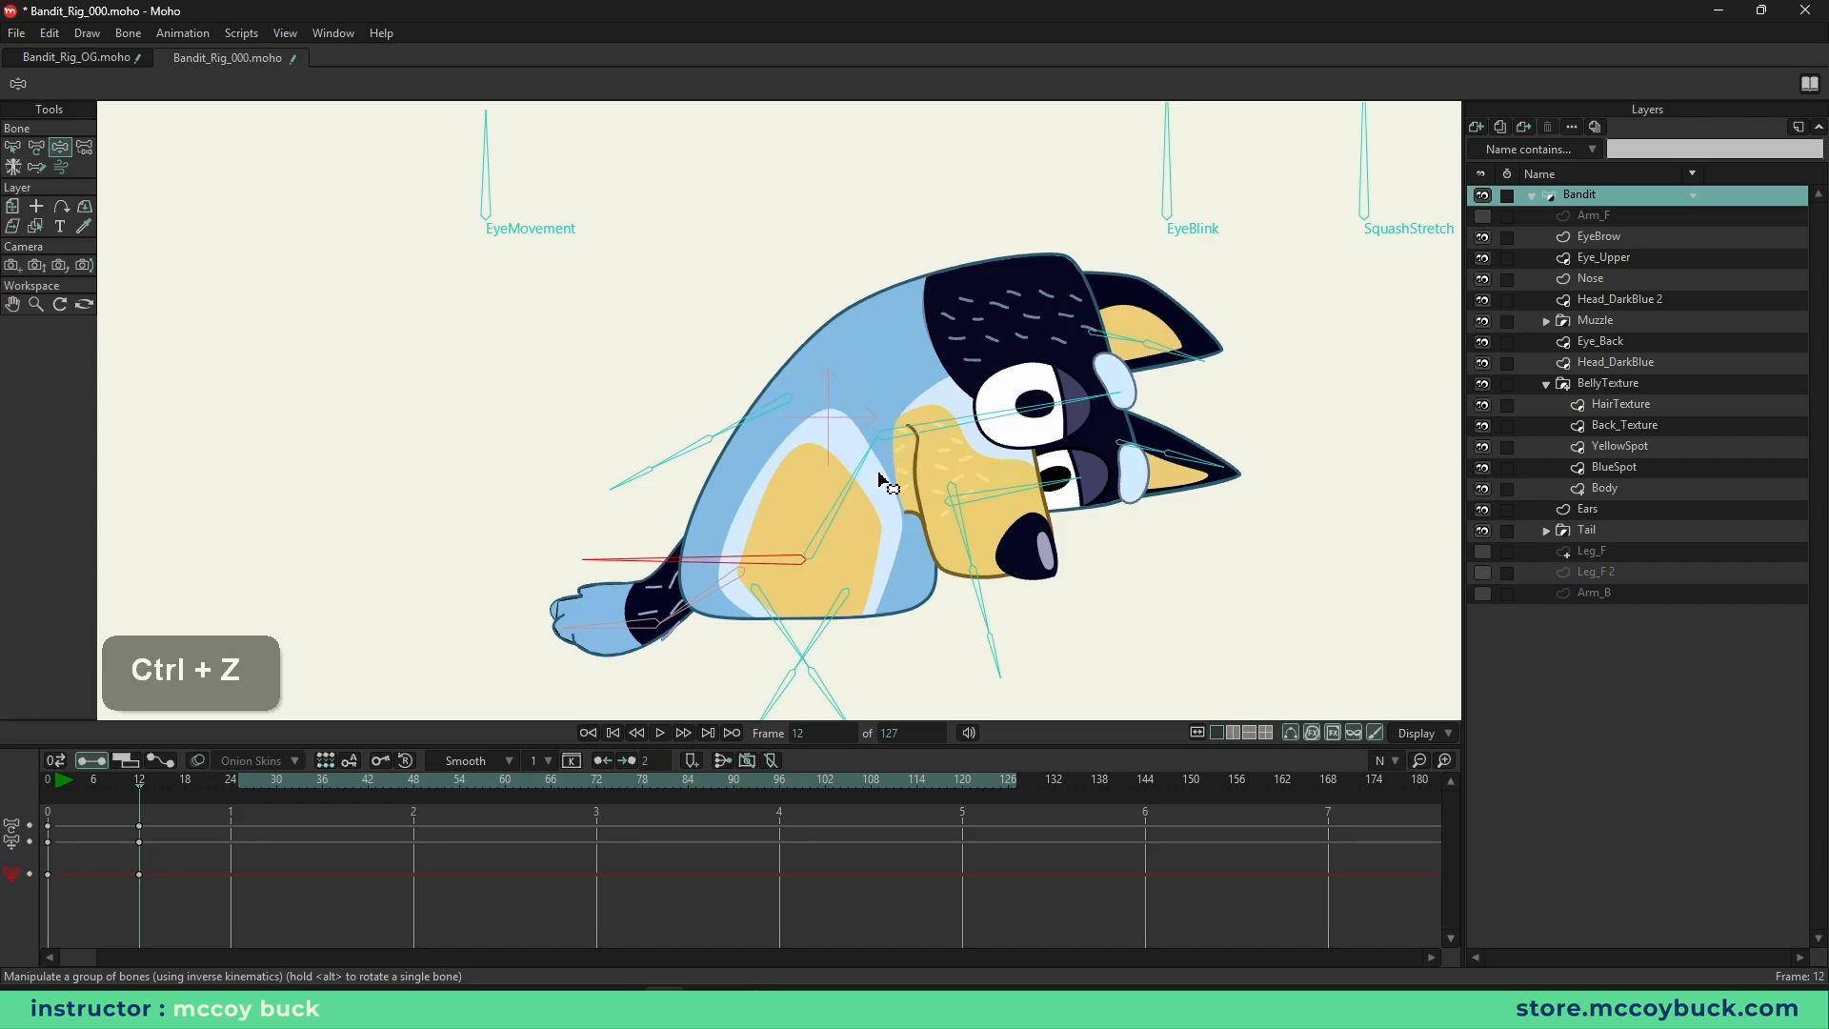
left_click_drag(661, 560, 831, 476)
key("ctrl+z")
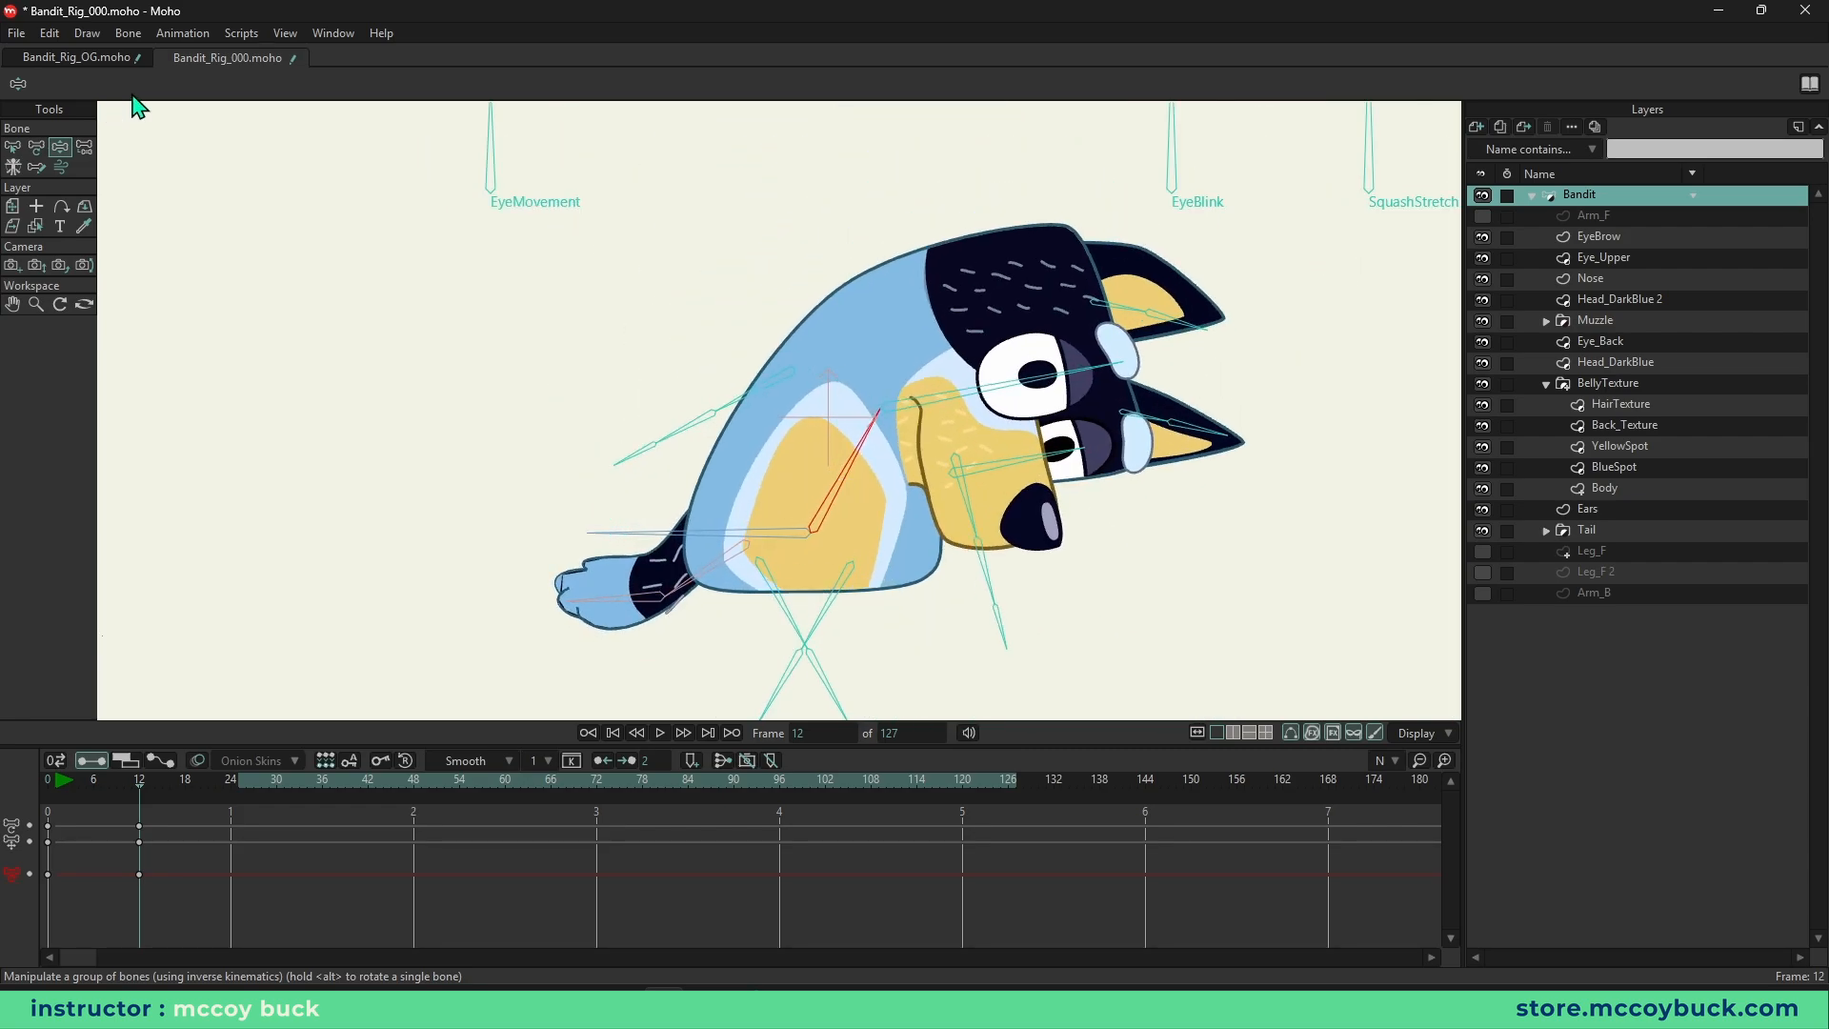
- Switch to Bandit_Rig_OG.moho, select the Bandit layer and try bending the finished rig's lower spine at frame 86
left_click(105, 58)
key("x")
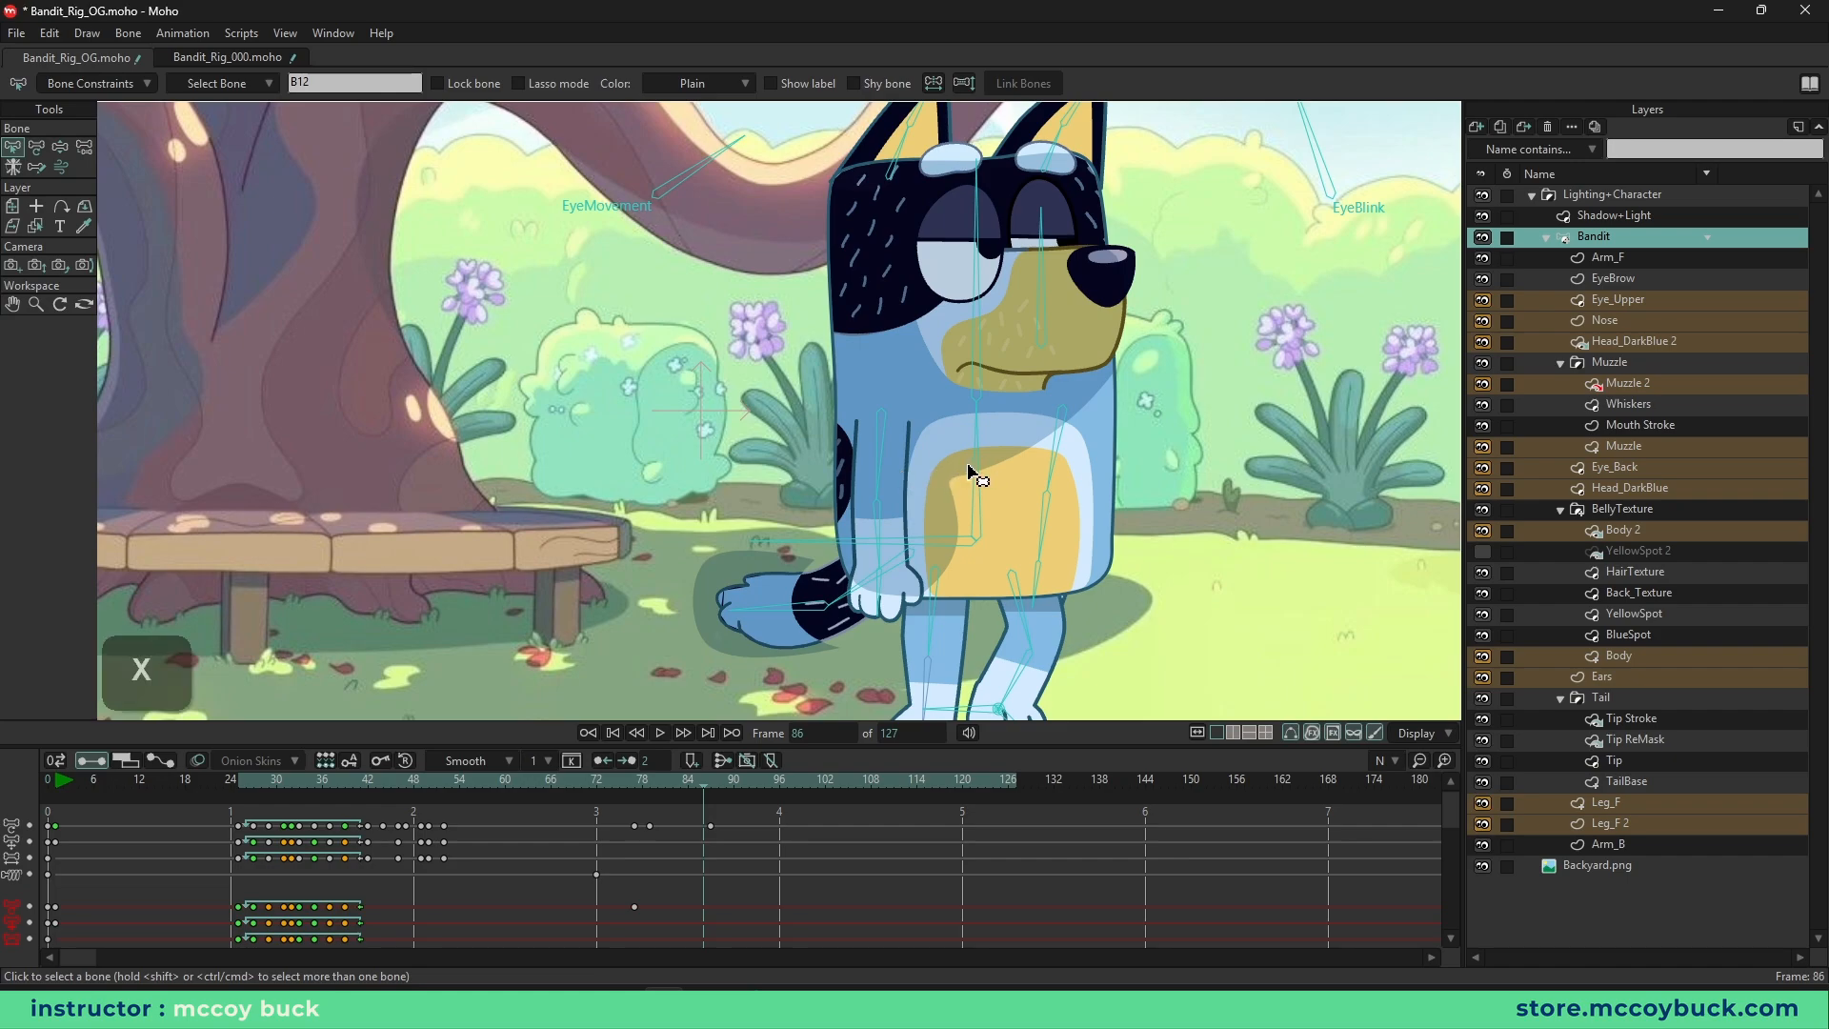
left_click(1617, 195)
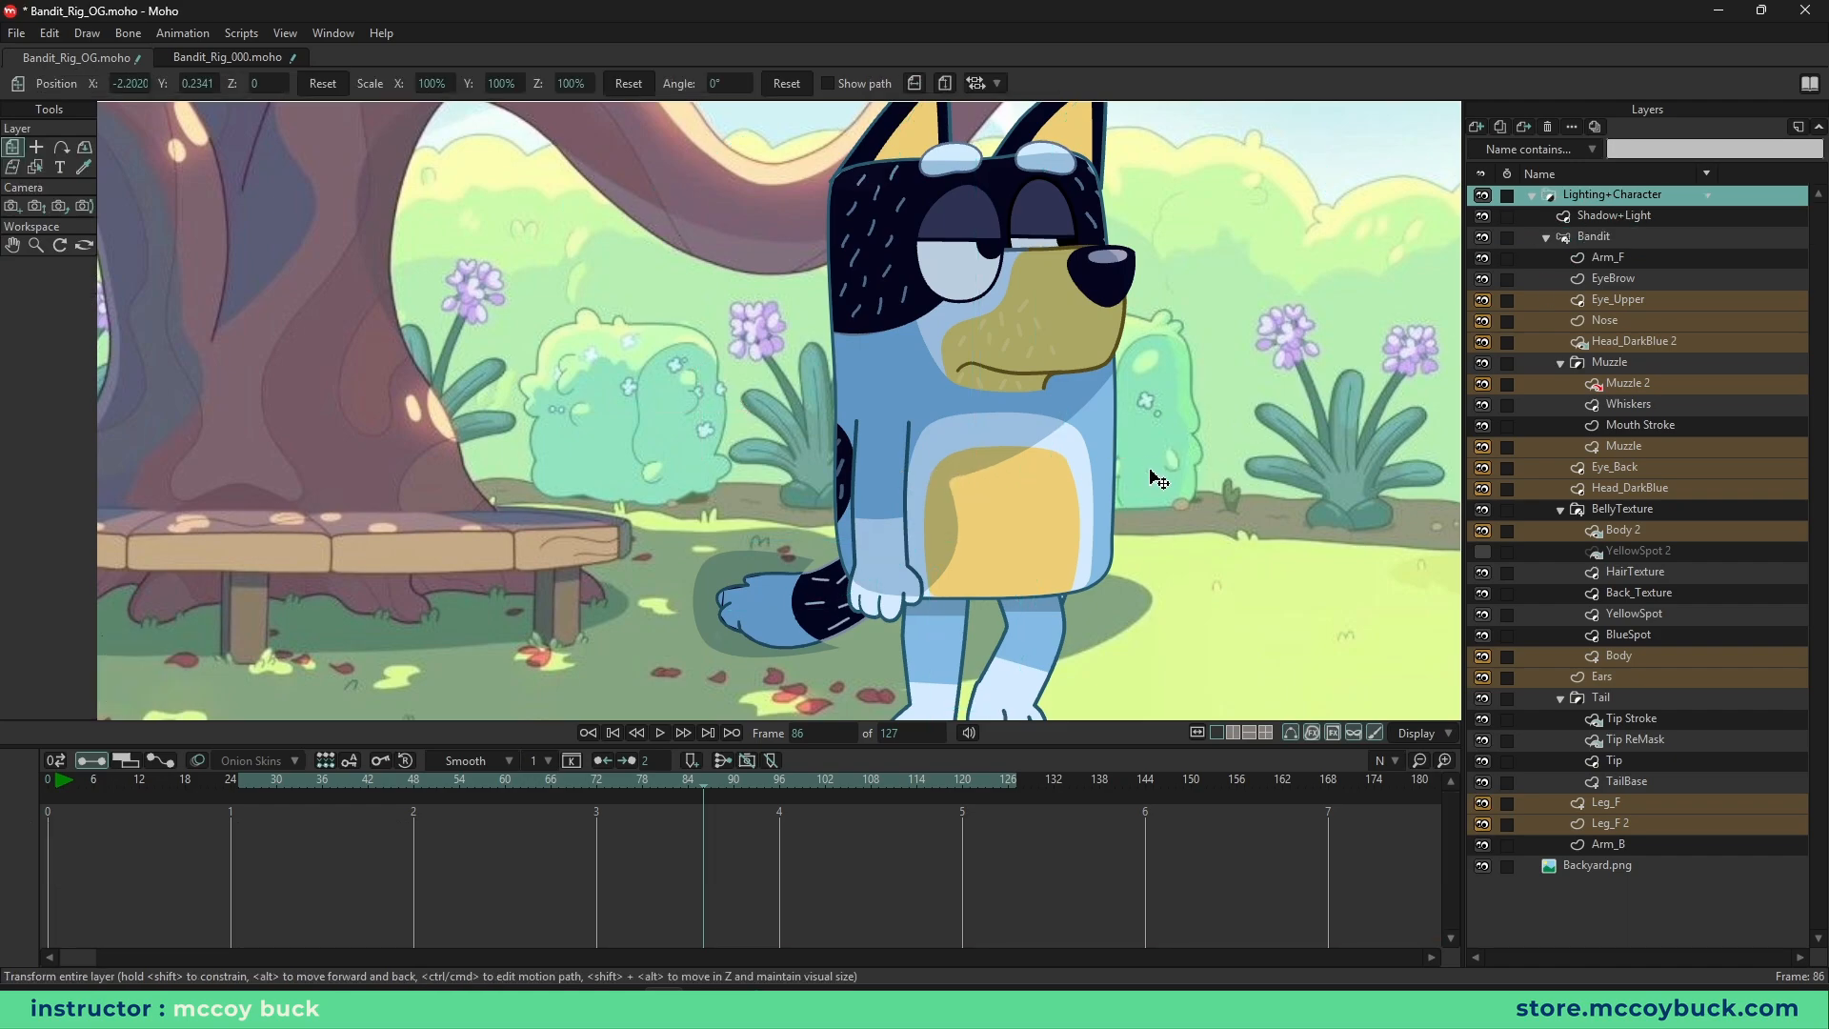
key("z")
left_click(1641, 238)
left_click_drag(982, 467, 815, 512)
- Return to Bandit_Rig_000.moho at frame 0 and bind the bottom points of the Body layer to lower spine bone B2
left_click(228, 57)
key("b")
key("ctrl+shift+d")
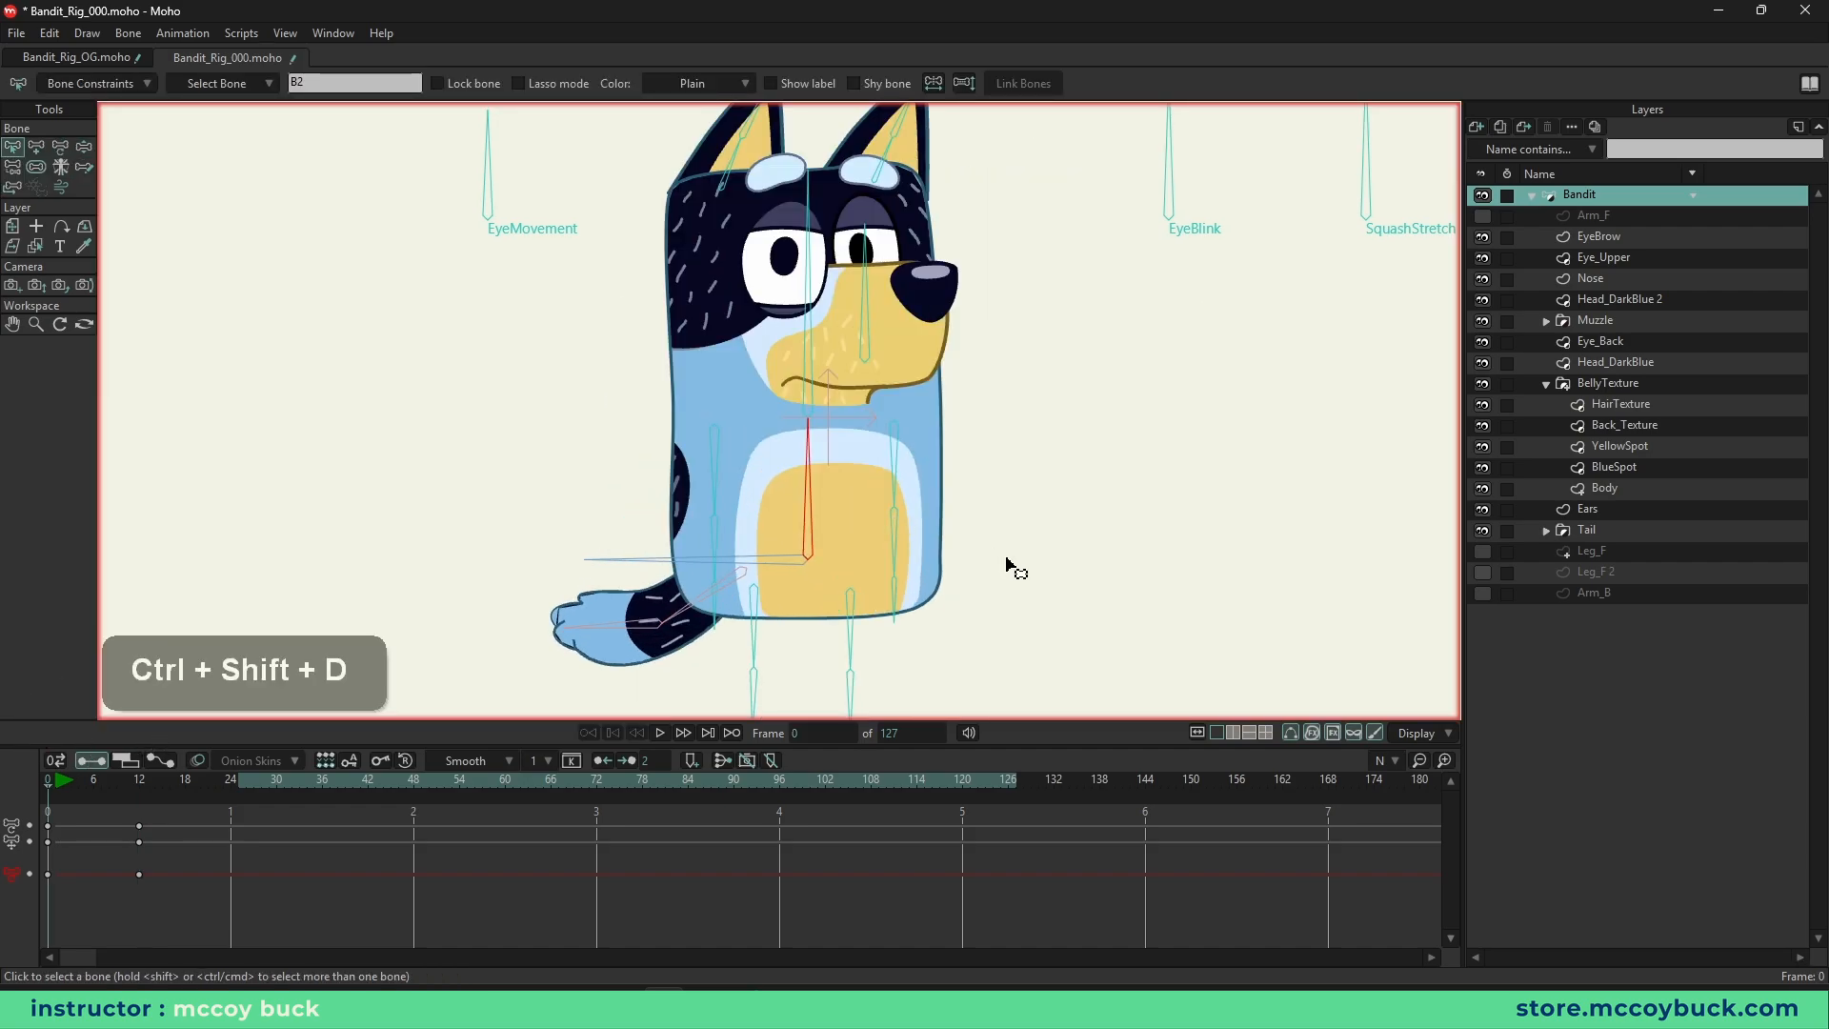
right_click(943, 539, "alt")
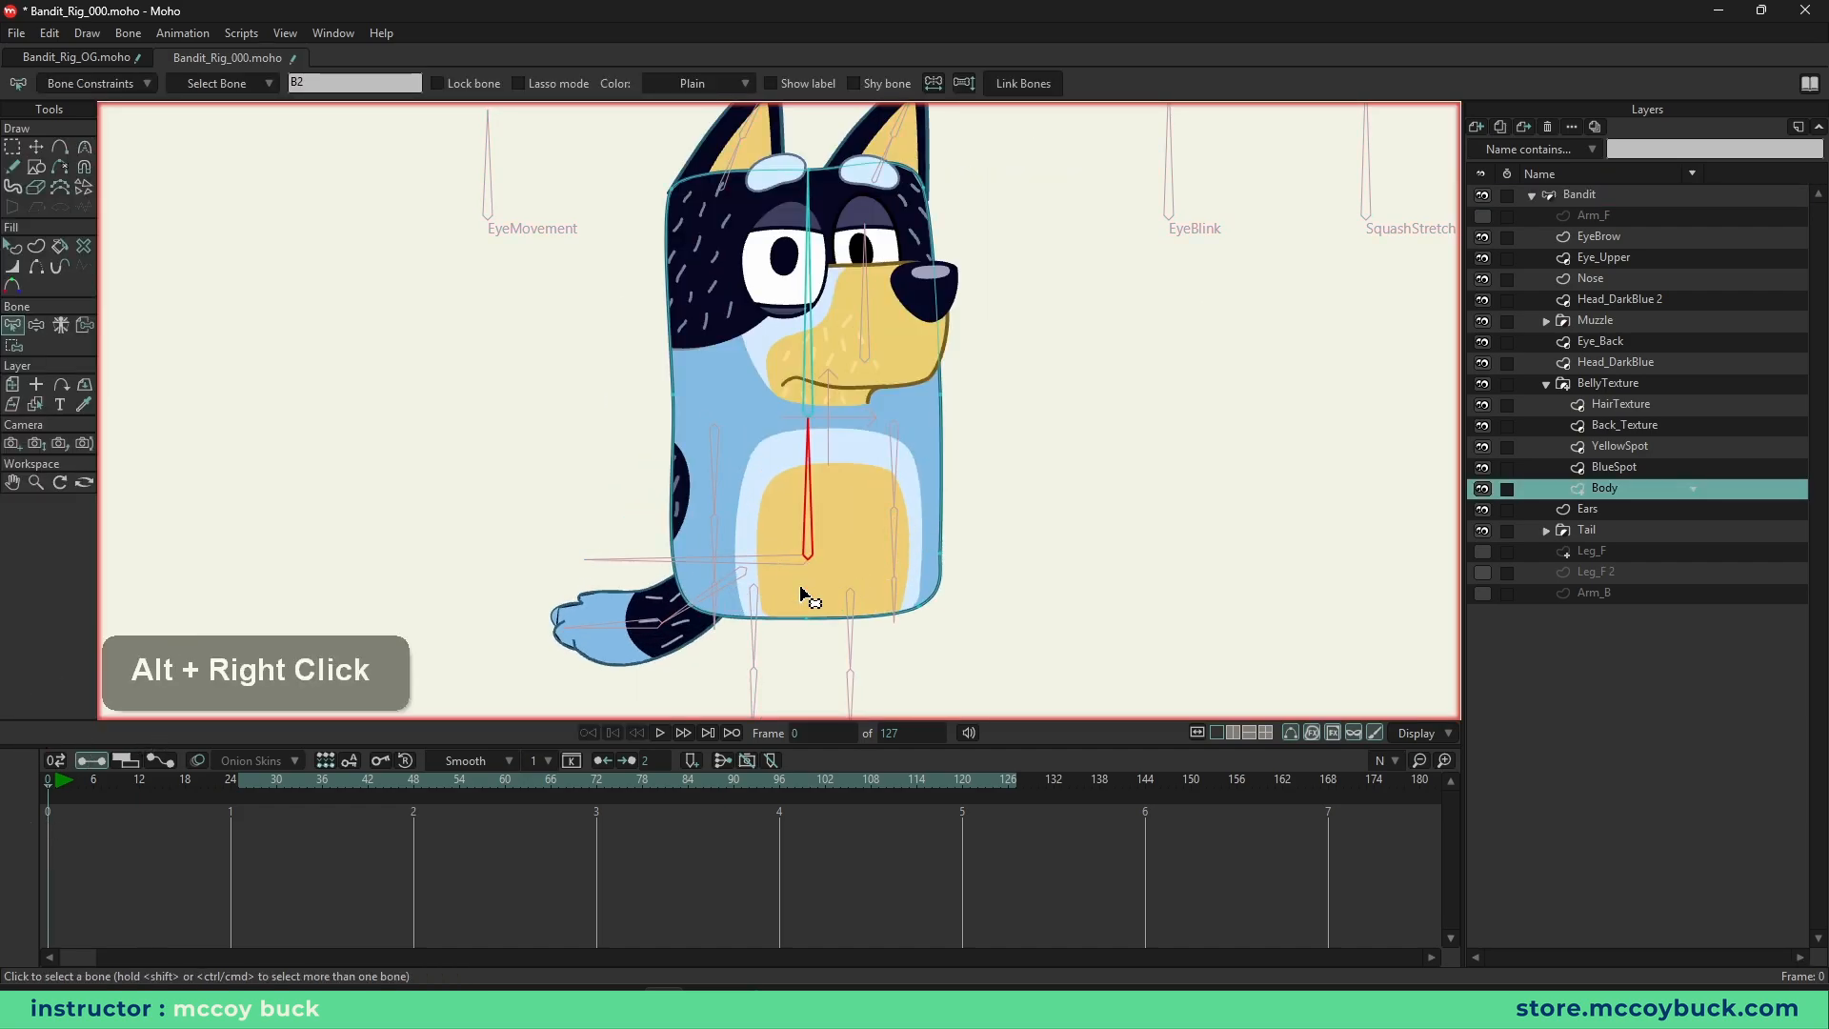
key("g")
left_click_drag(572, 519, 948, 626)
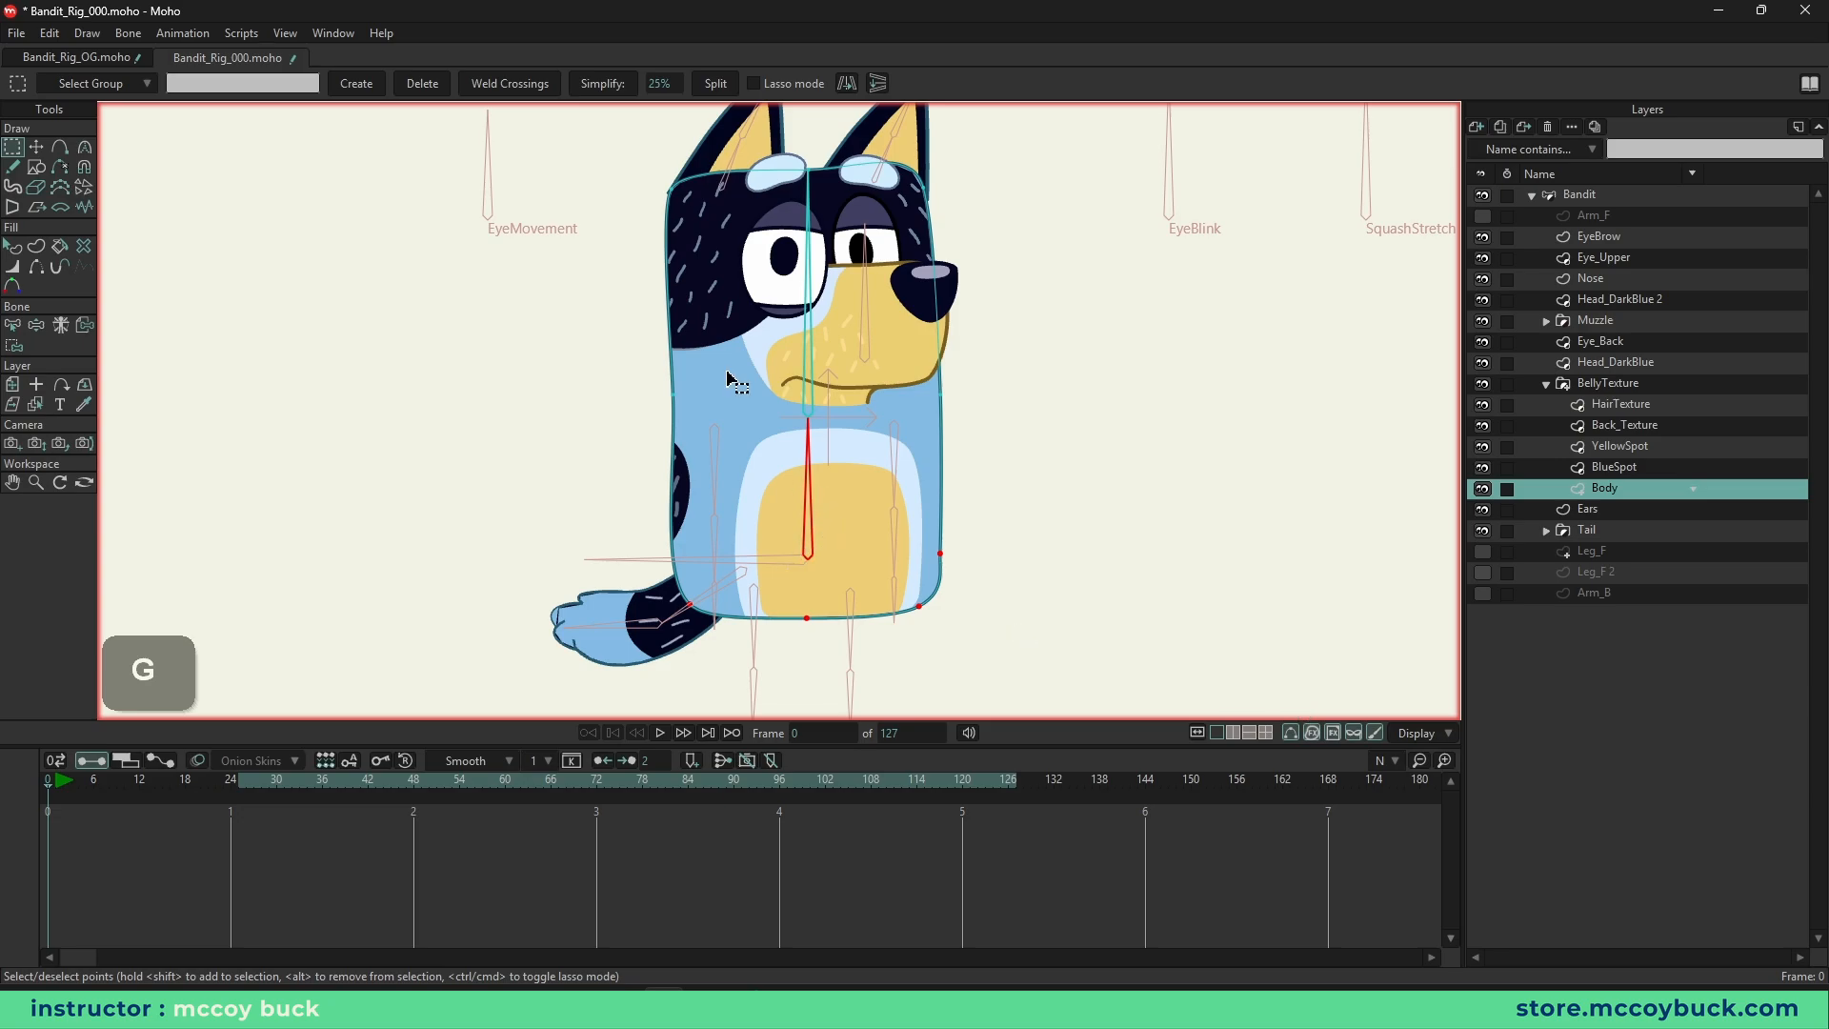
left_click(14, 348)
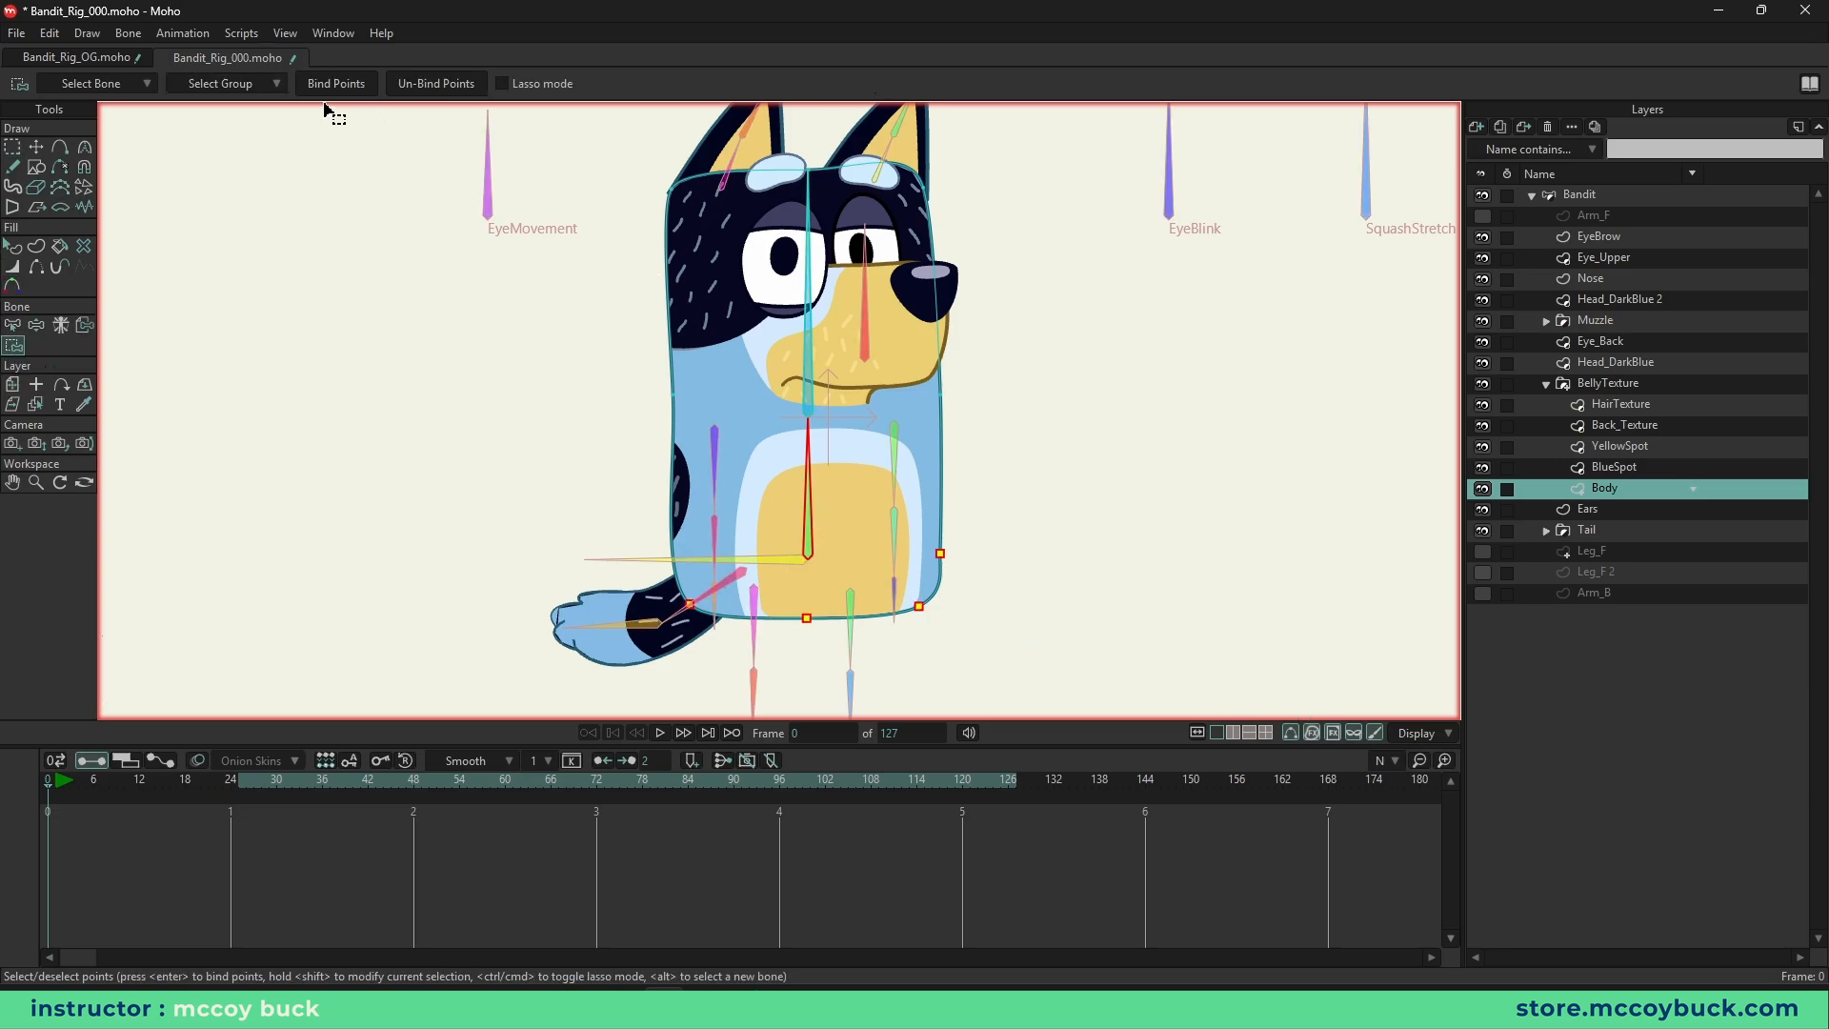
- Test-bend the upper and lower spine bones at frame 0 and examine how the Body and YellowSpot layers deform
key("z")
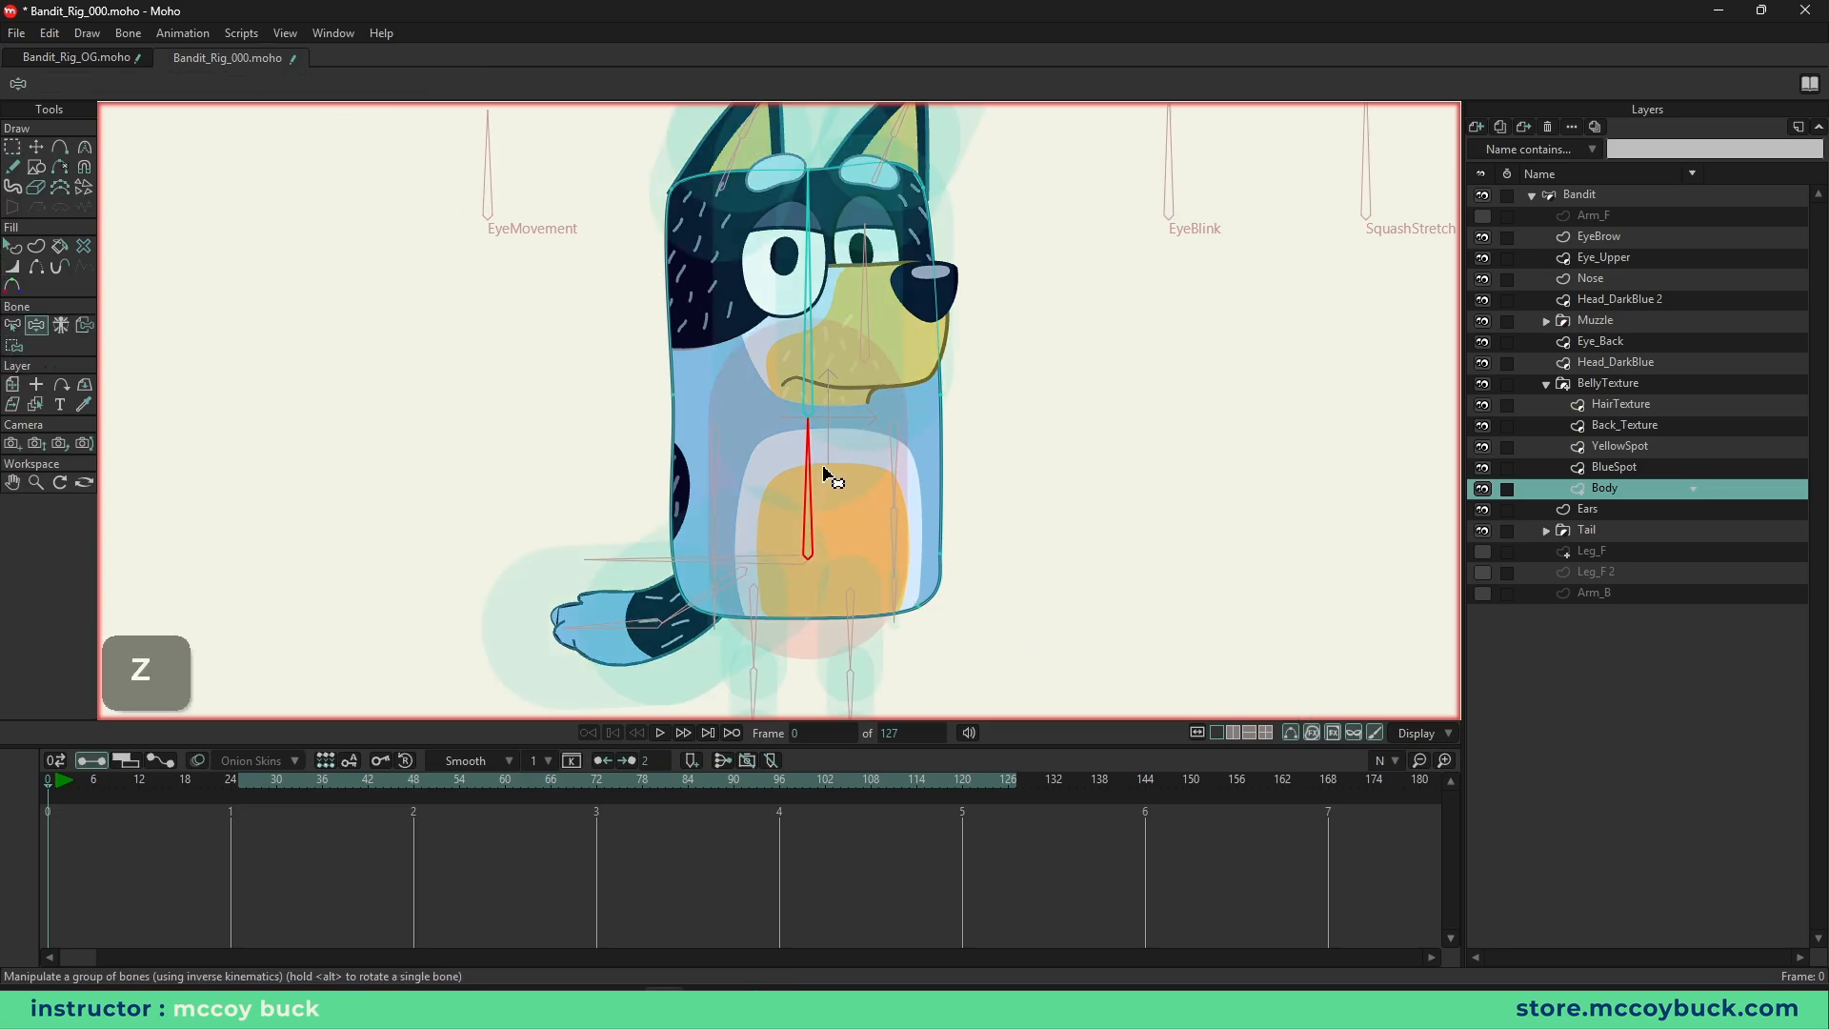
left_click(1631, 194)
left_click_drag(870, 470, 894, 371)
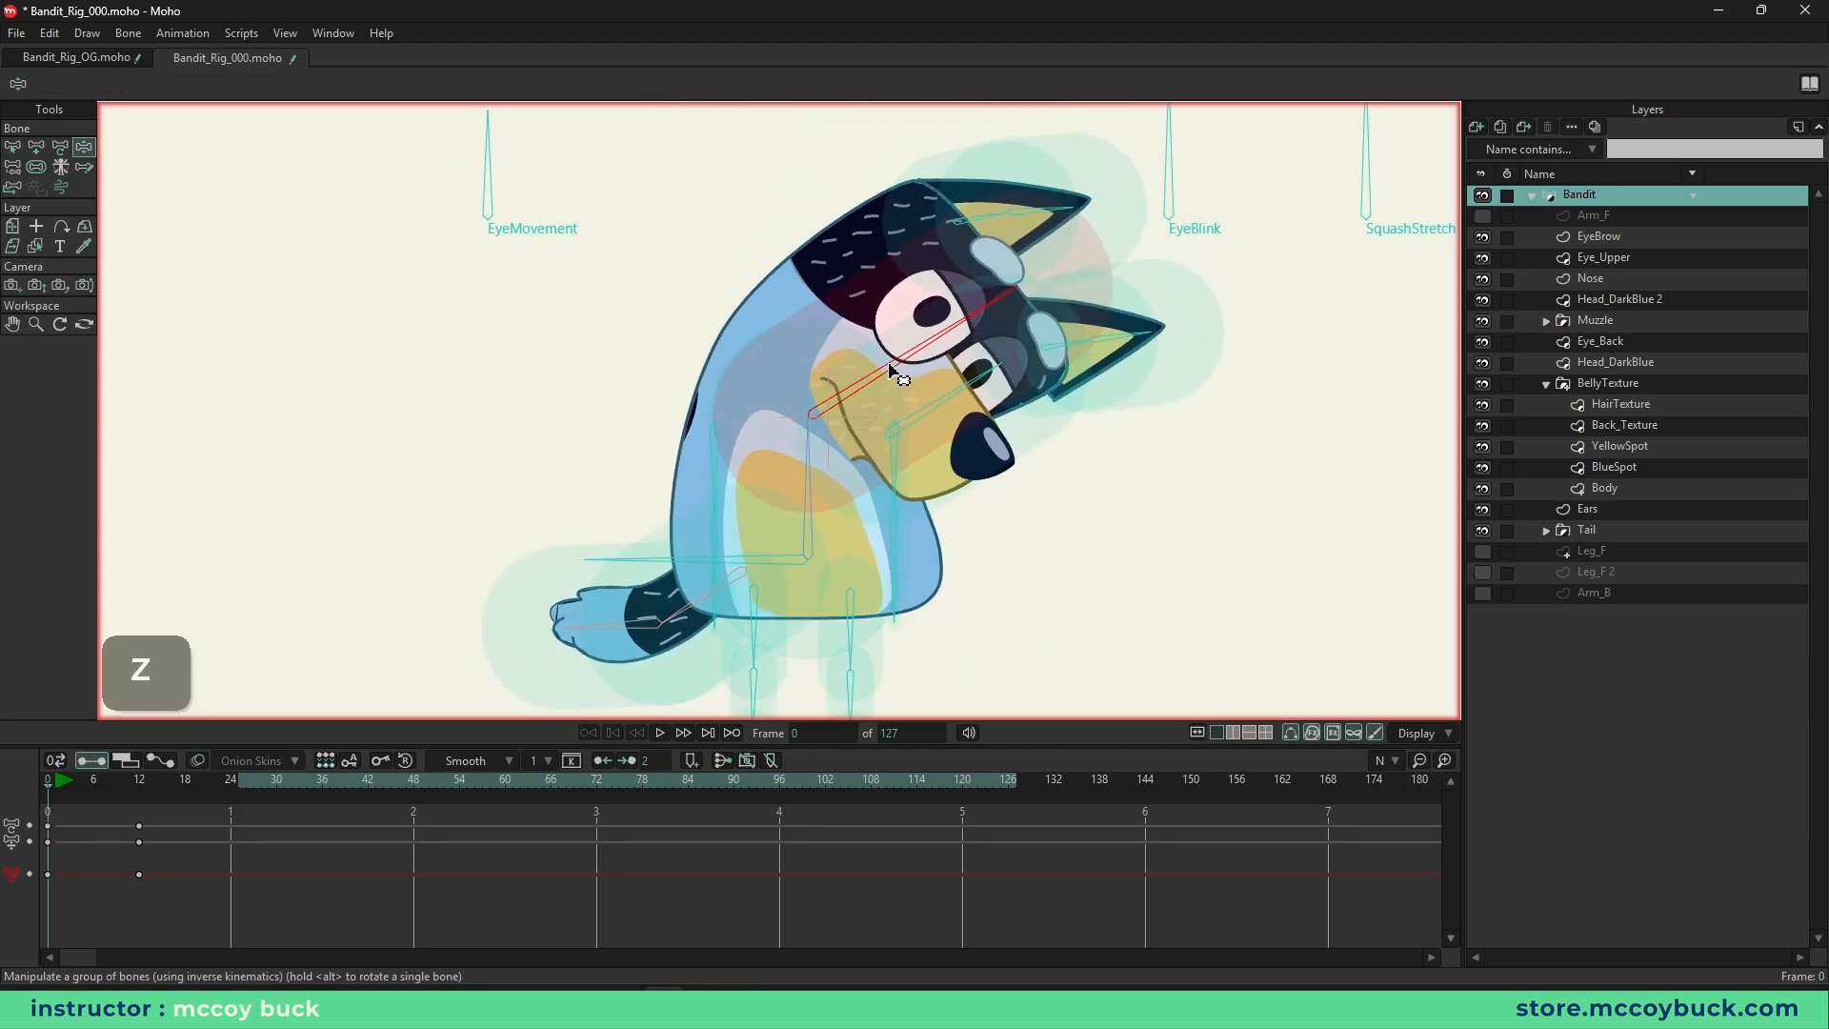
left_click_drag(826, 479, 824, 343)
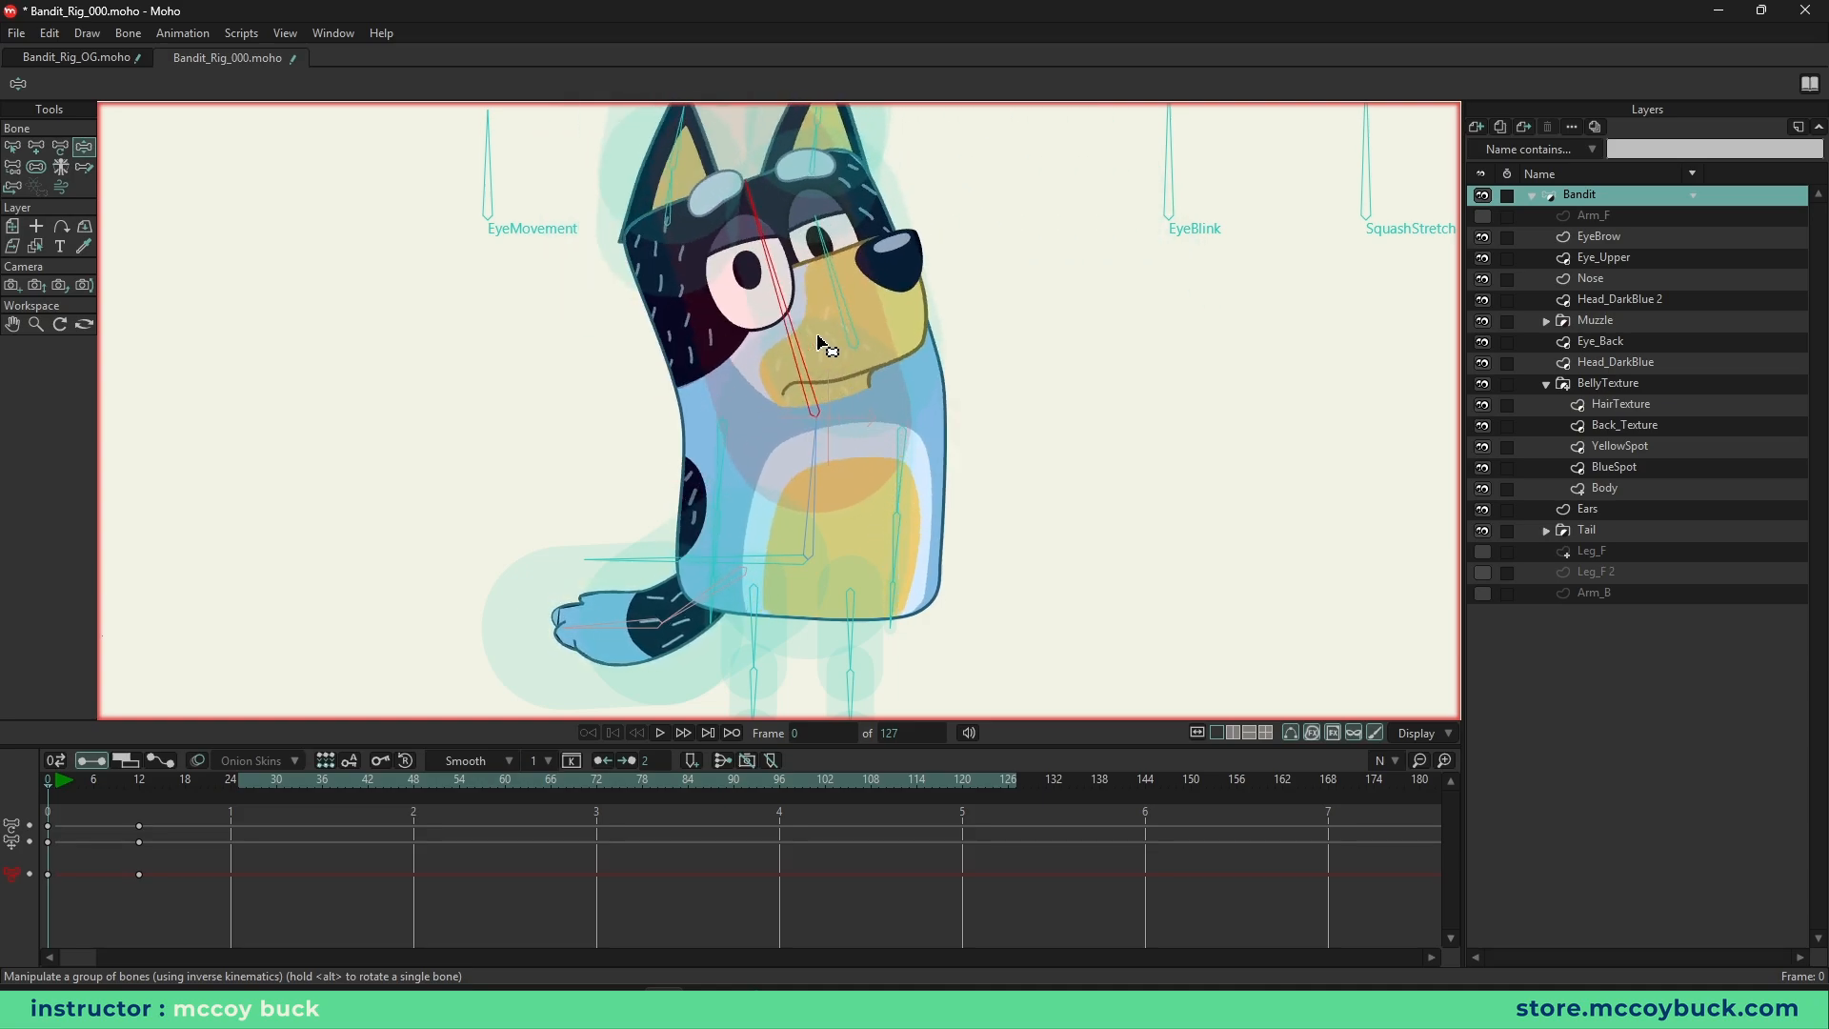
key("z")
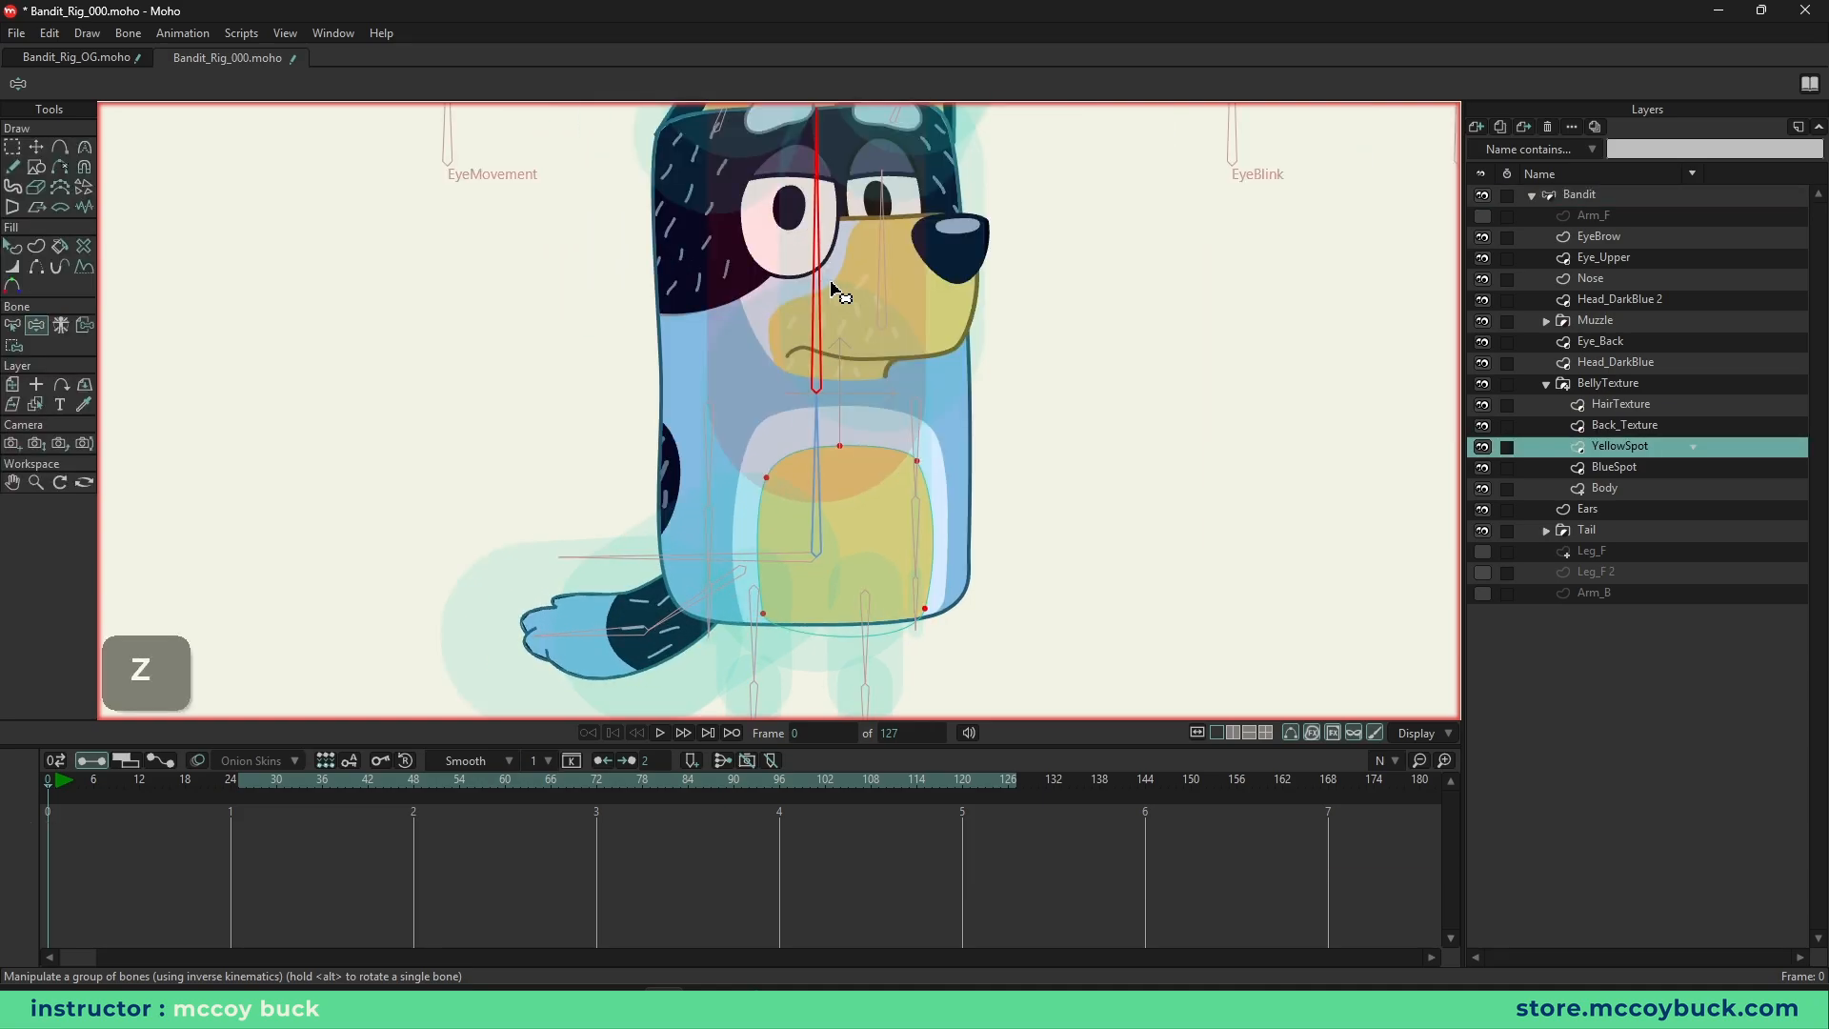
left_click_drag(832, 290, 886, 298)
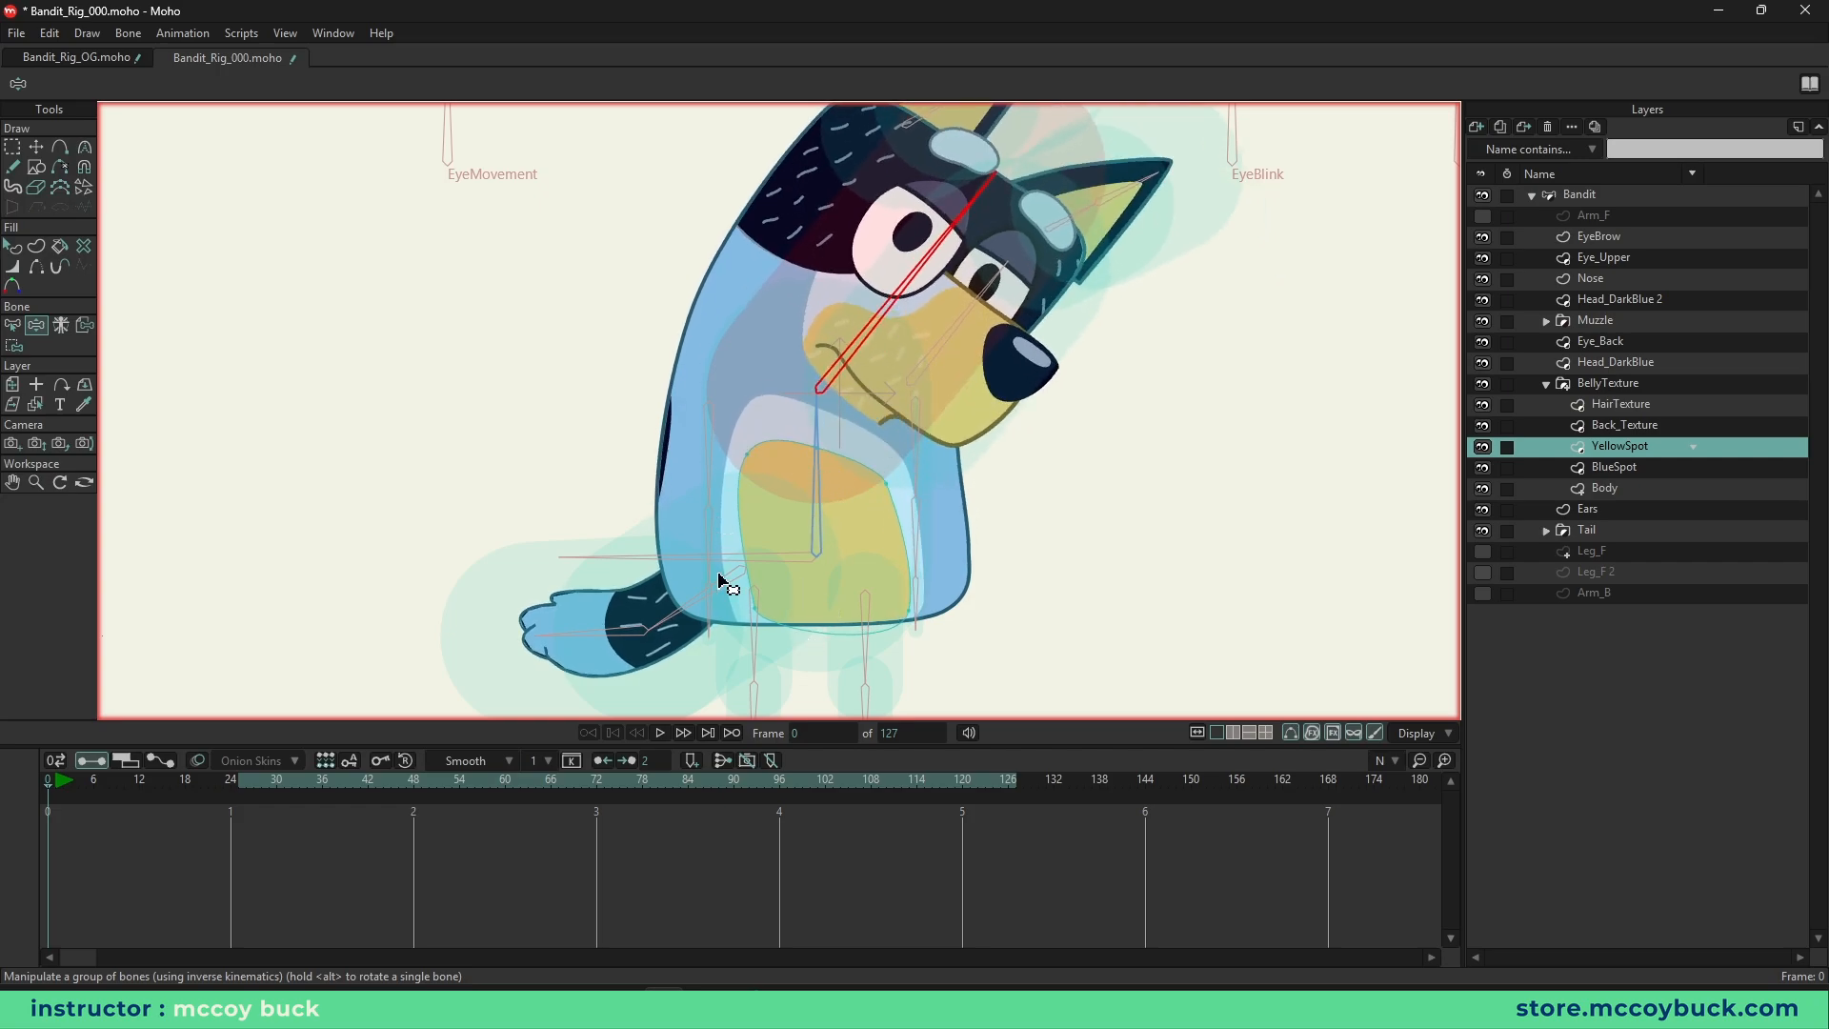
- Bind the two bottom points of the YellowSpot layer to lower spine bone B2
key("b")
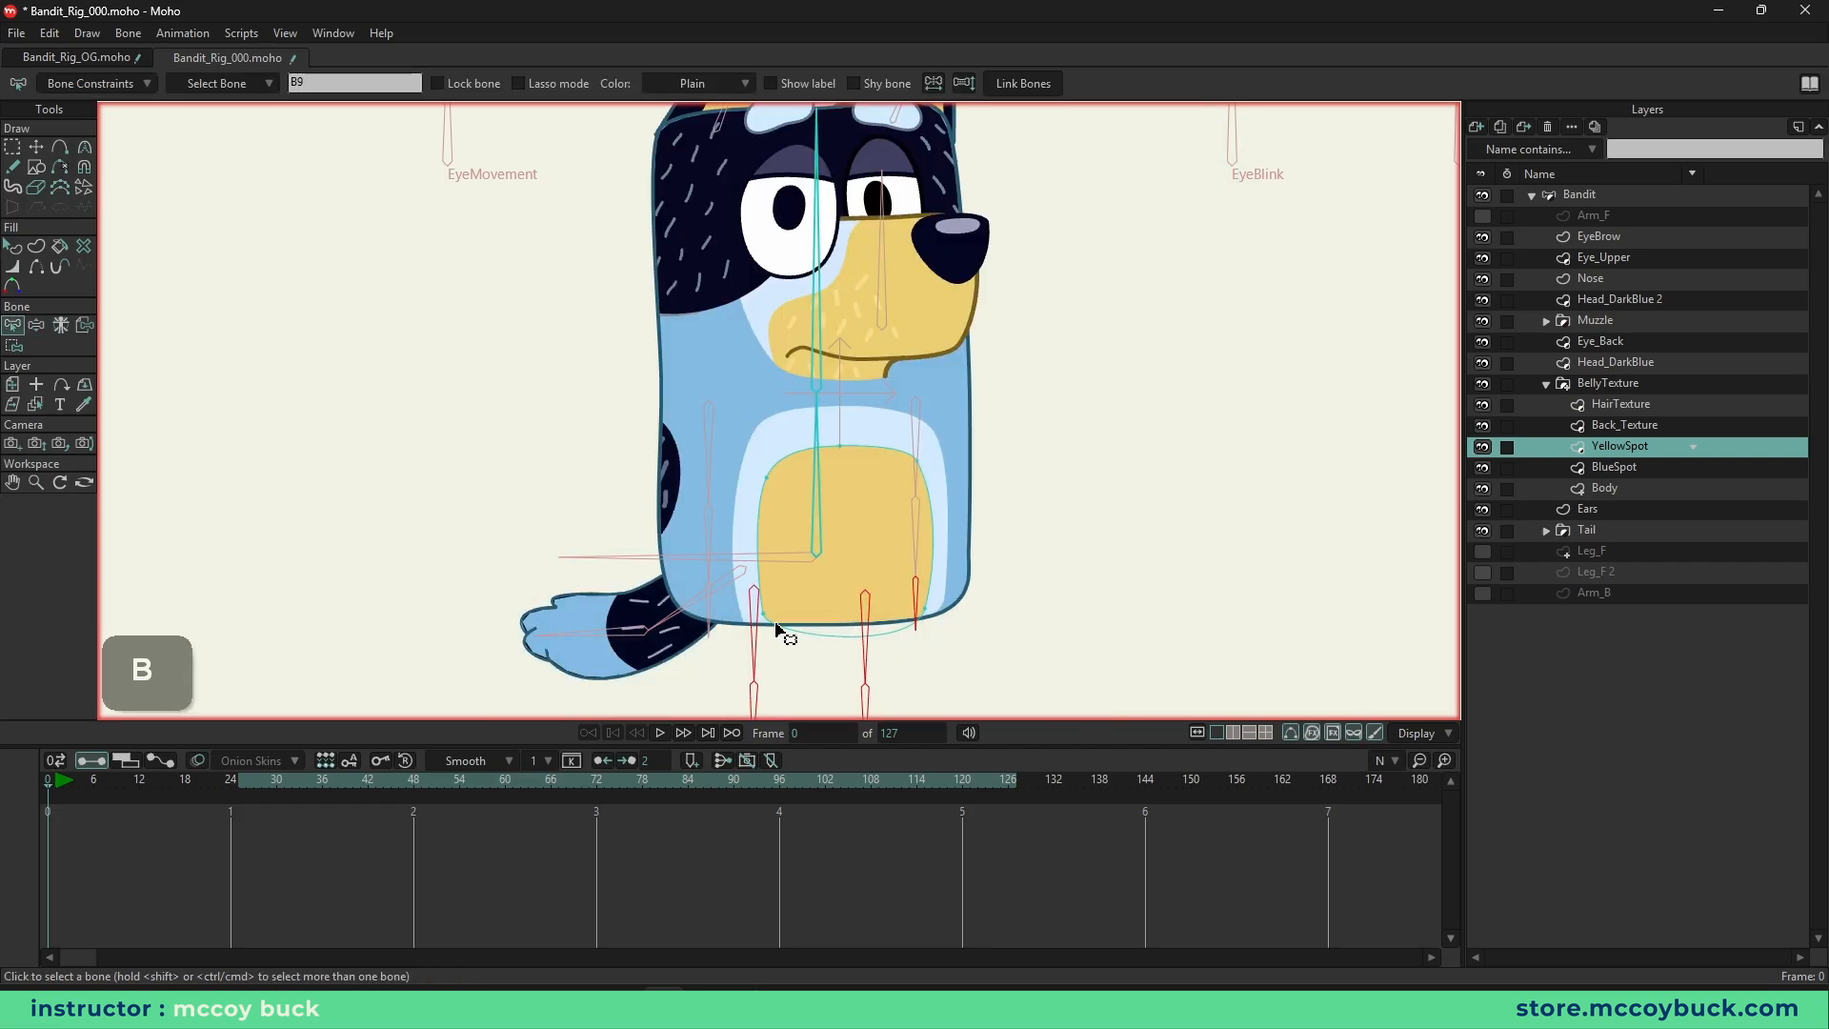
key("Escape")
right_click(806, 598, "alt")
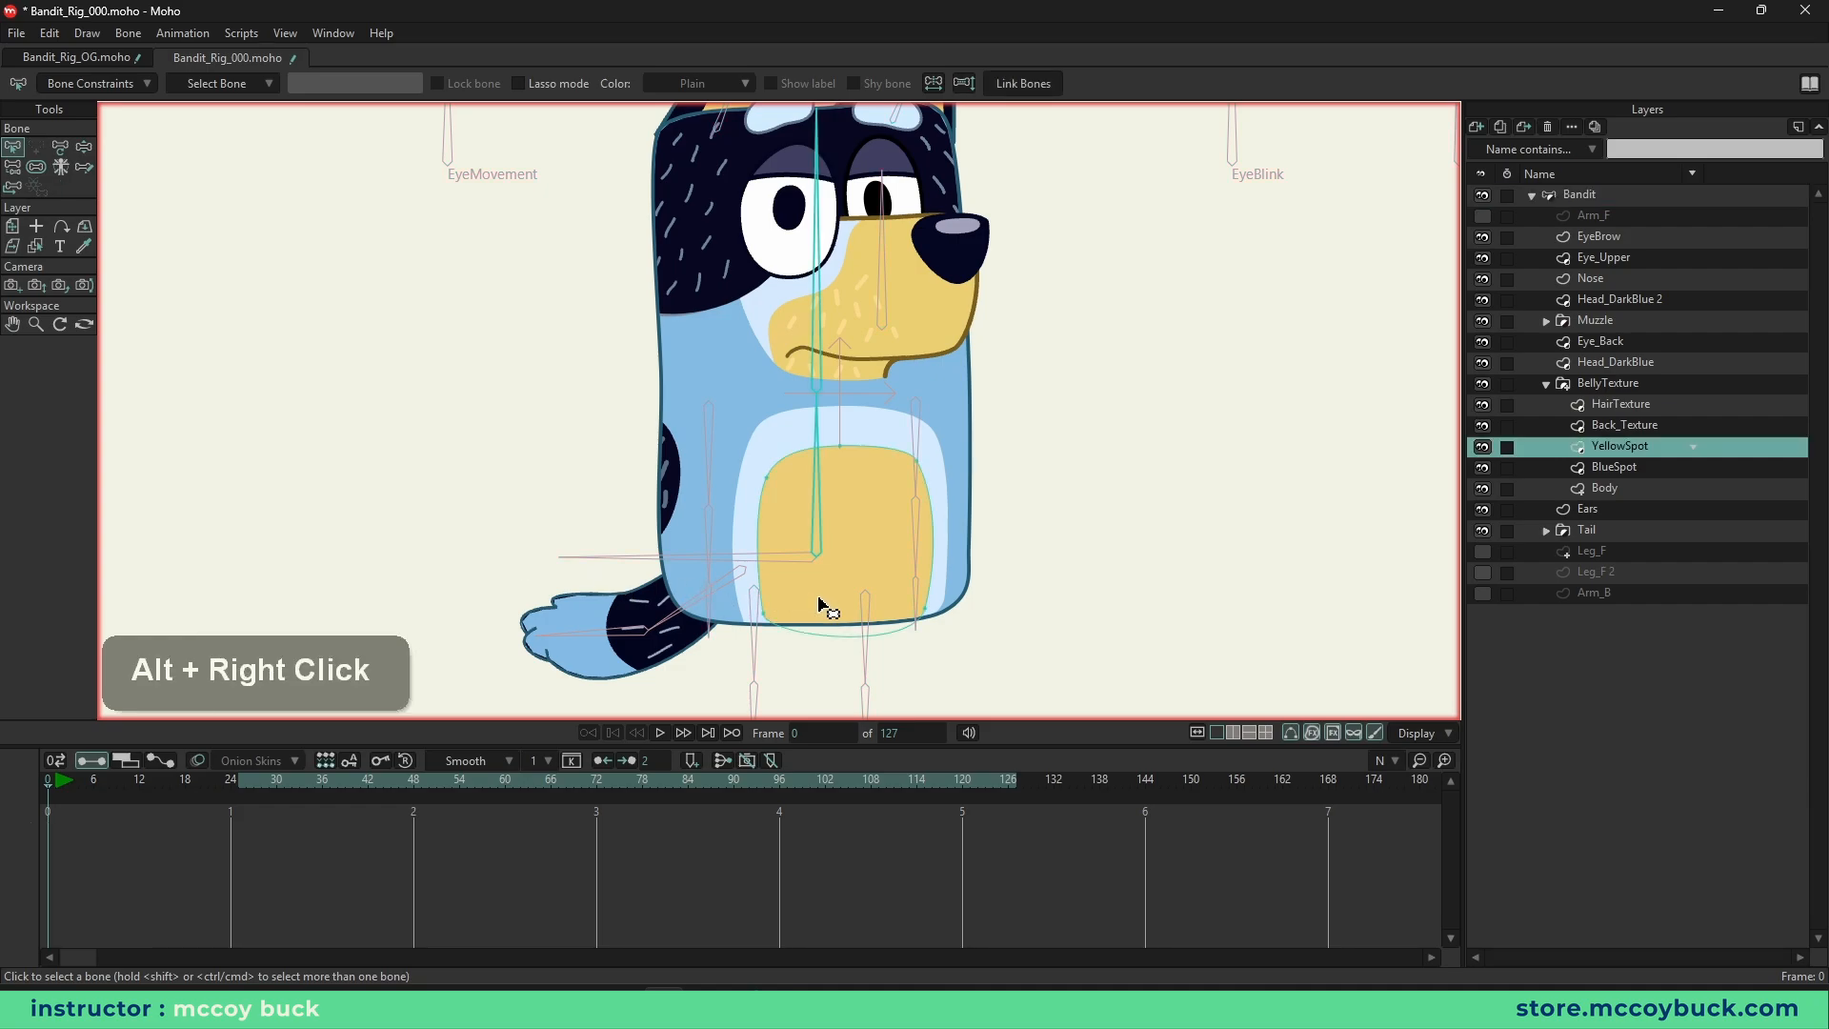
key("g")
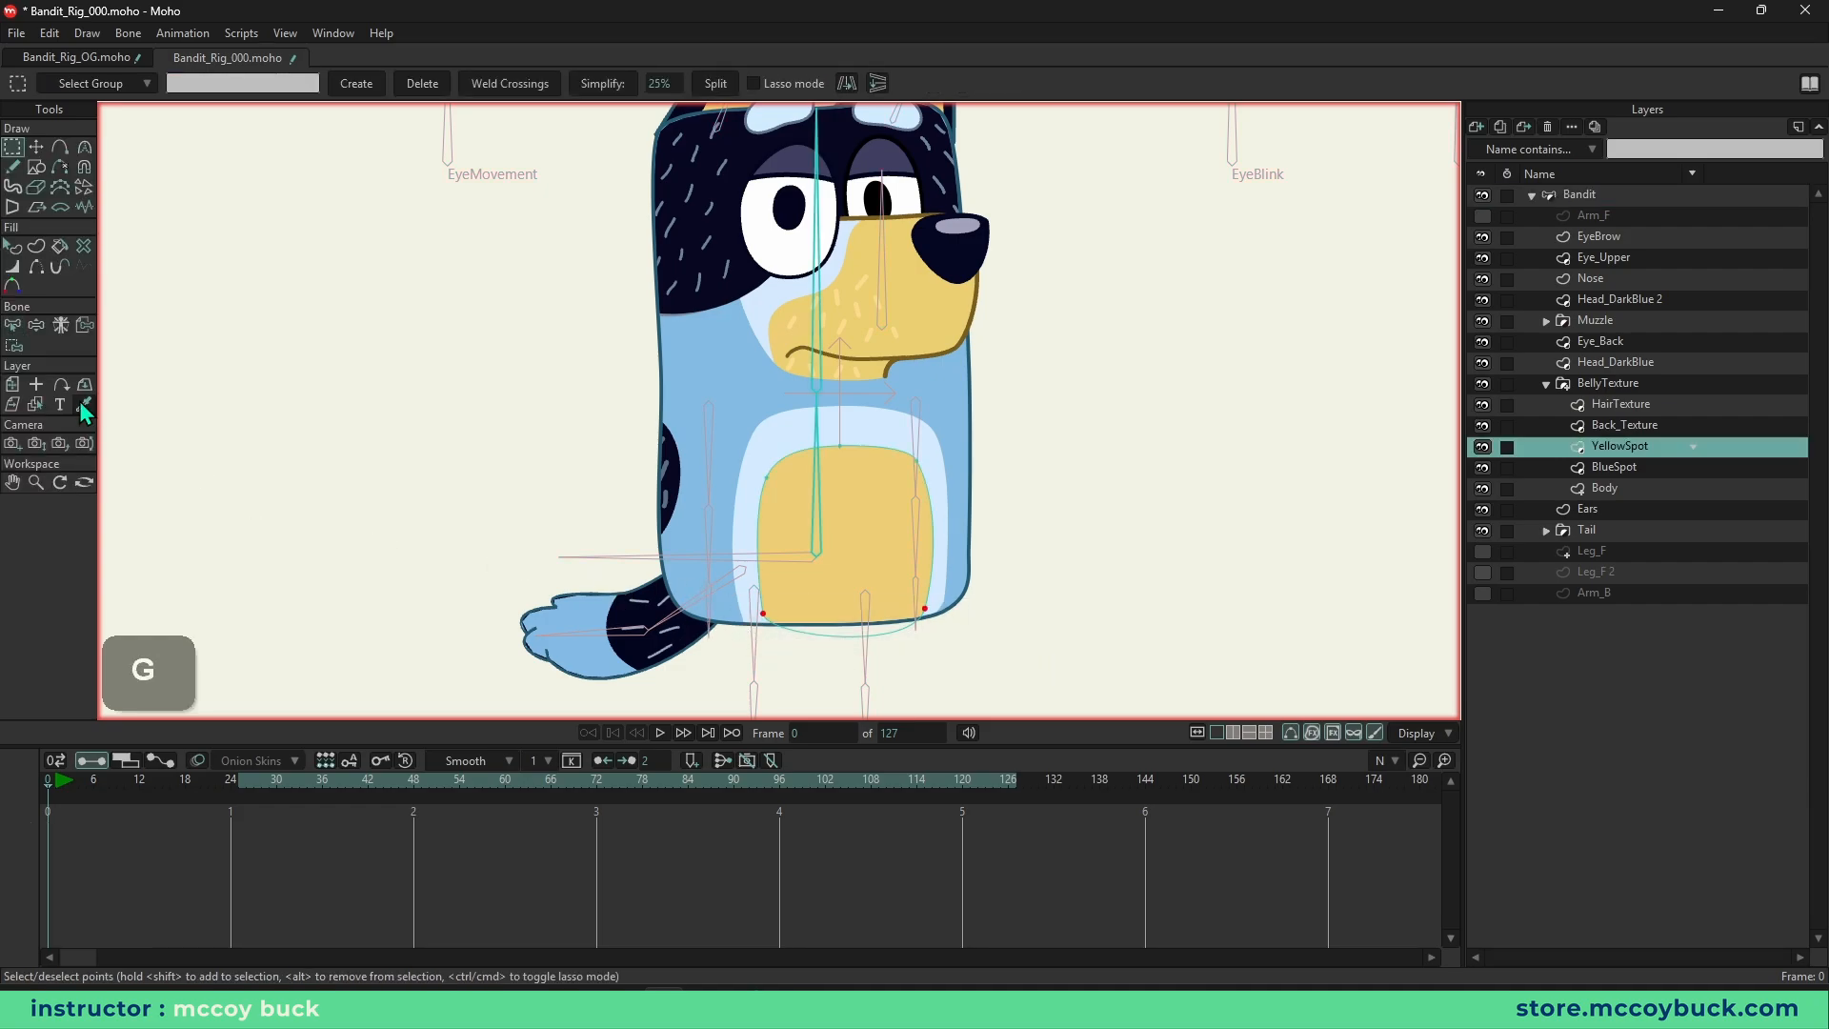
left_click(12, 347)
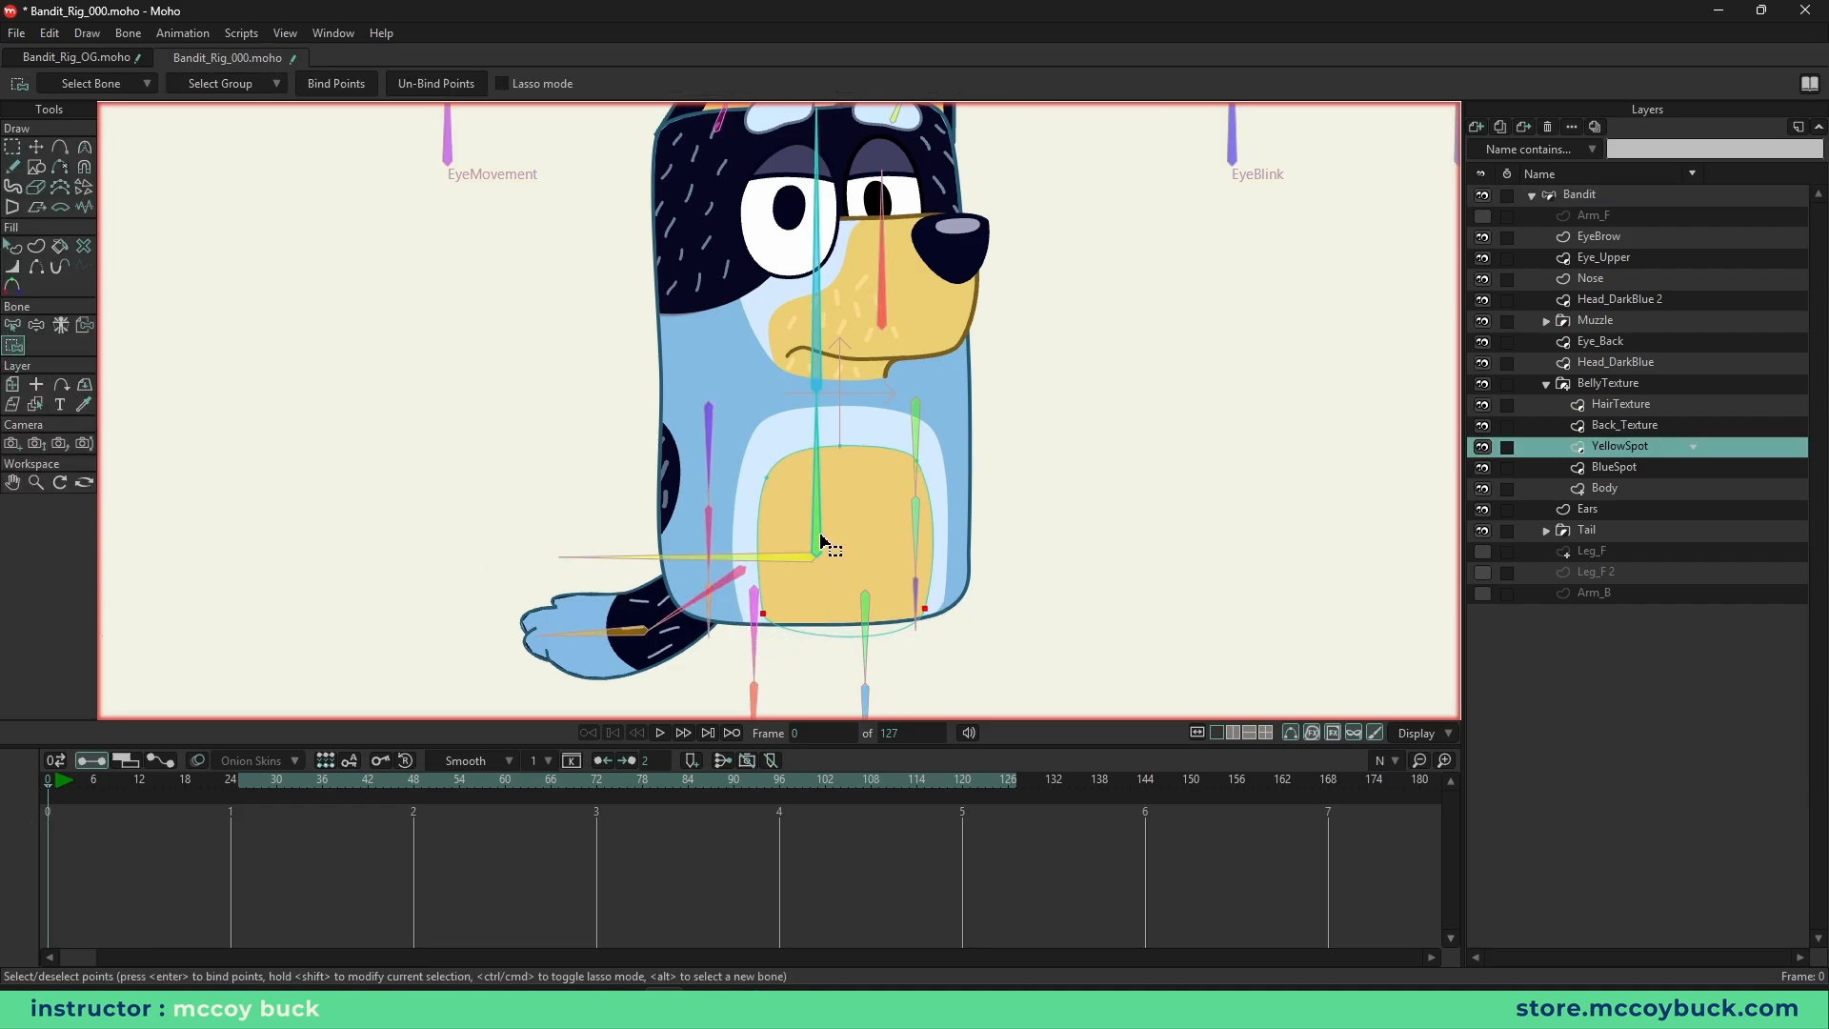
left_click(829, 566, "alt")
left_click_drag(713, 575, 1088, 695)
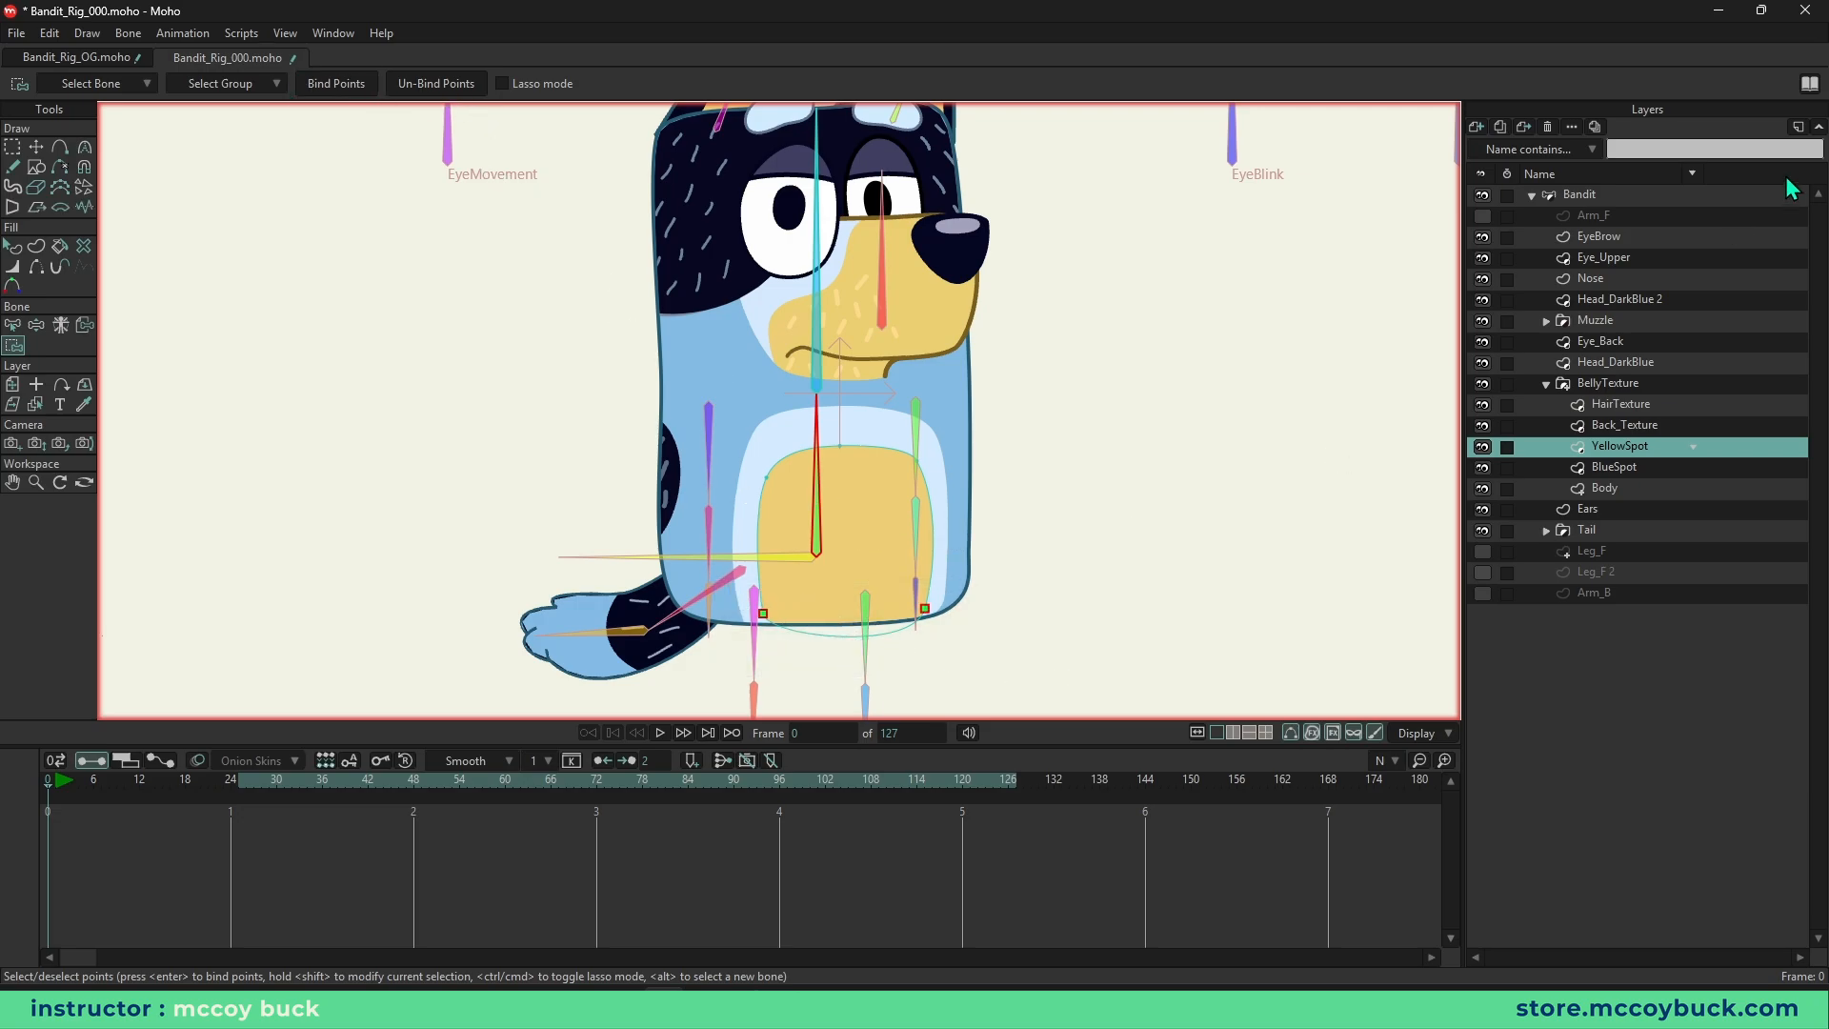
- Select the Bandit layer and test-bend both spine bones to check the YellowSpot binding
left_click(1654, 194)
key("z")
left_click_drag(816, 449, 890, 341)
left_click_drag(835, 332, 862, 445)
- Try binding the two bottom points of the BlueSpot layer to upper spine bone B3 and test the bend
key("b")
right_click(827, 649, "alt")
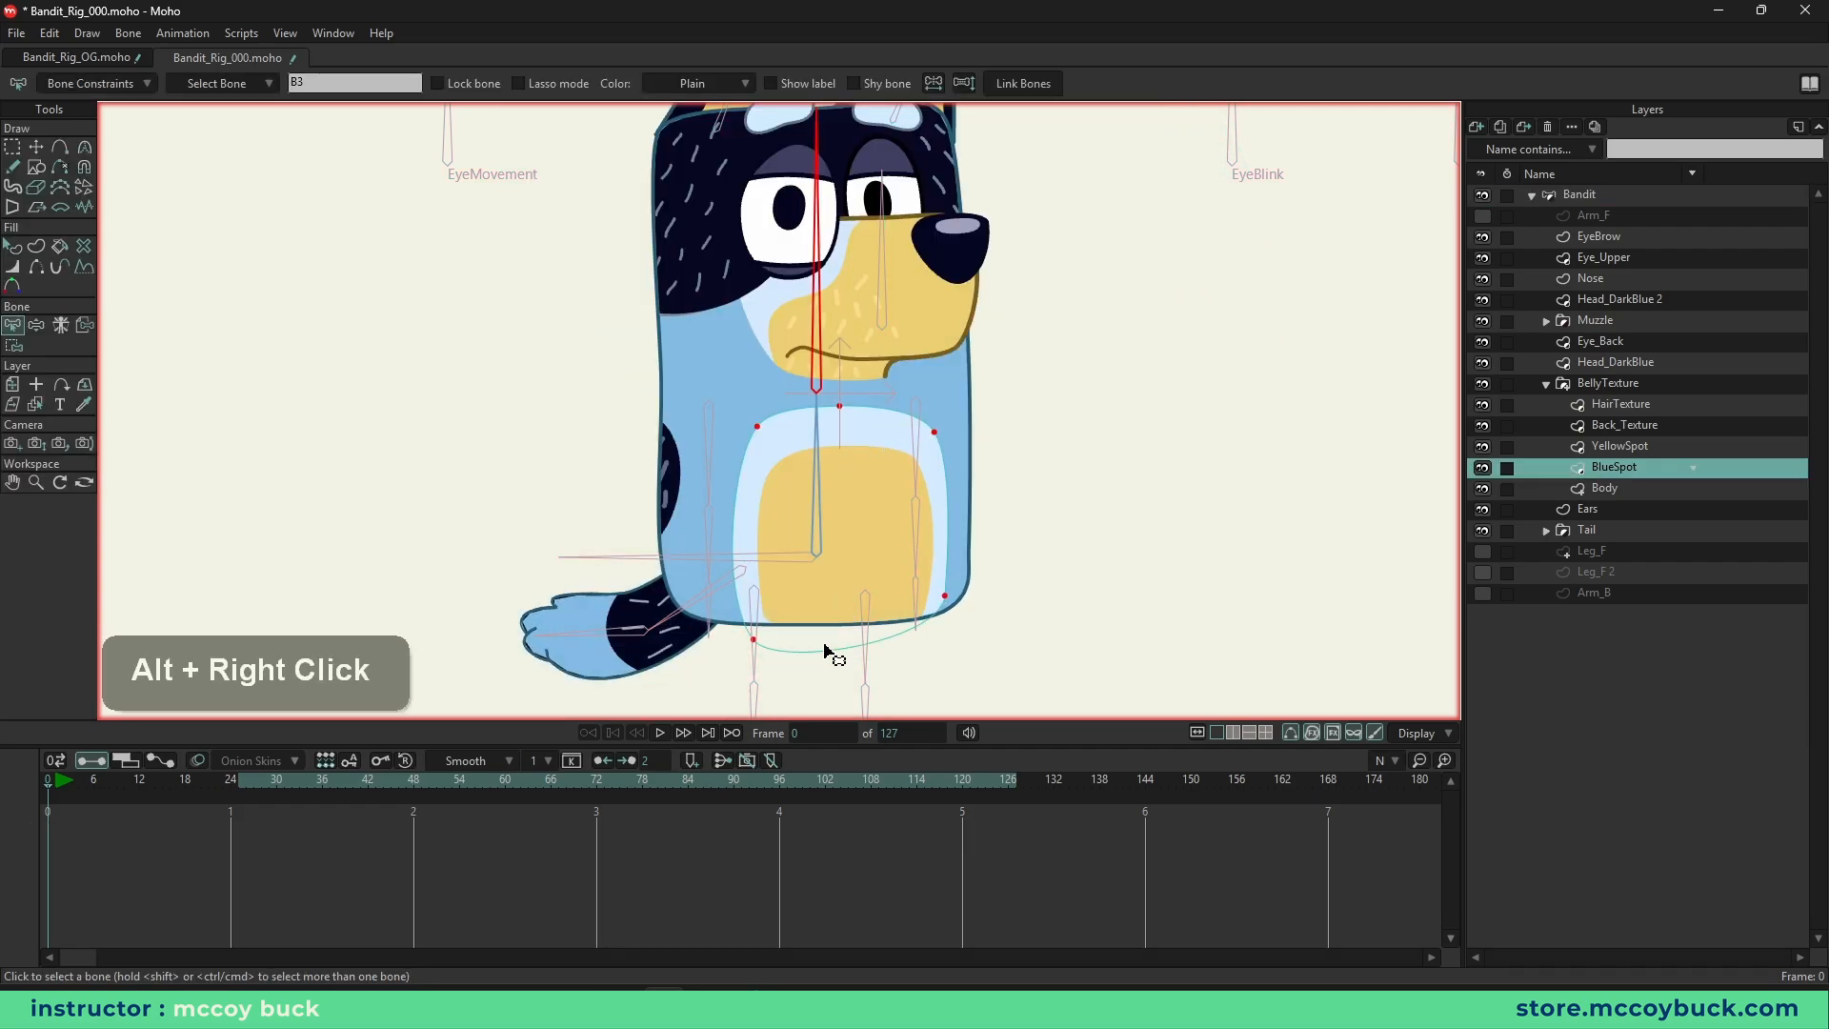
key("g")
left_click(14, 346)
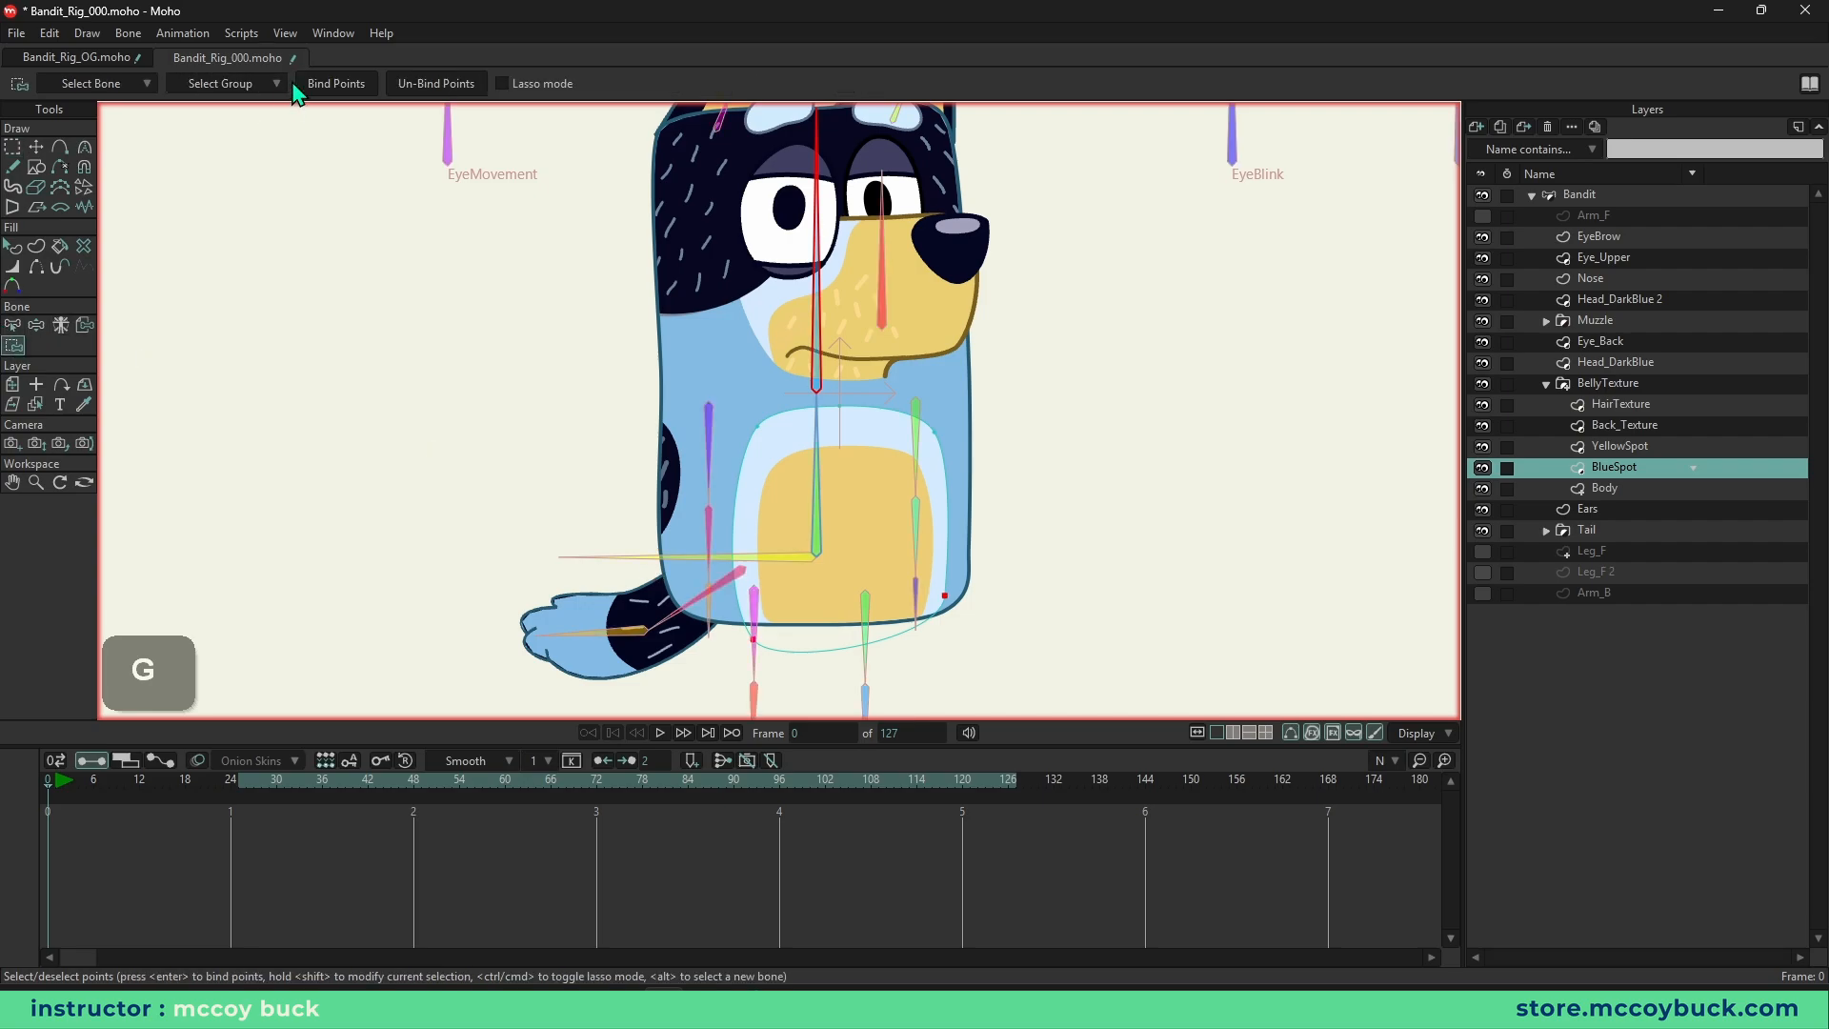
left_click(1633, 200)
key("z")
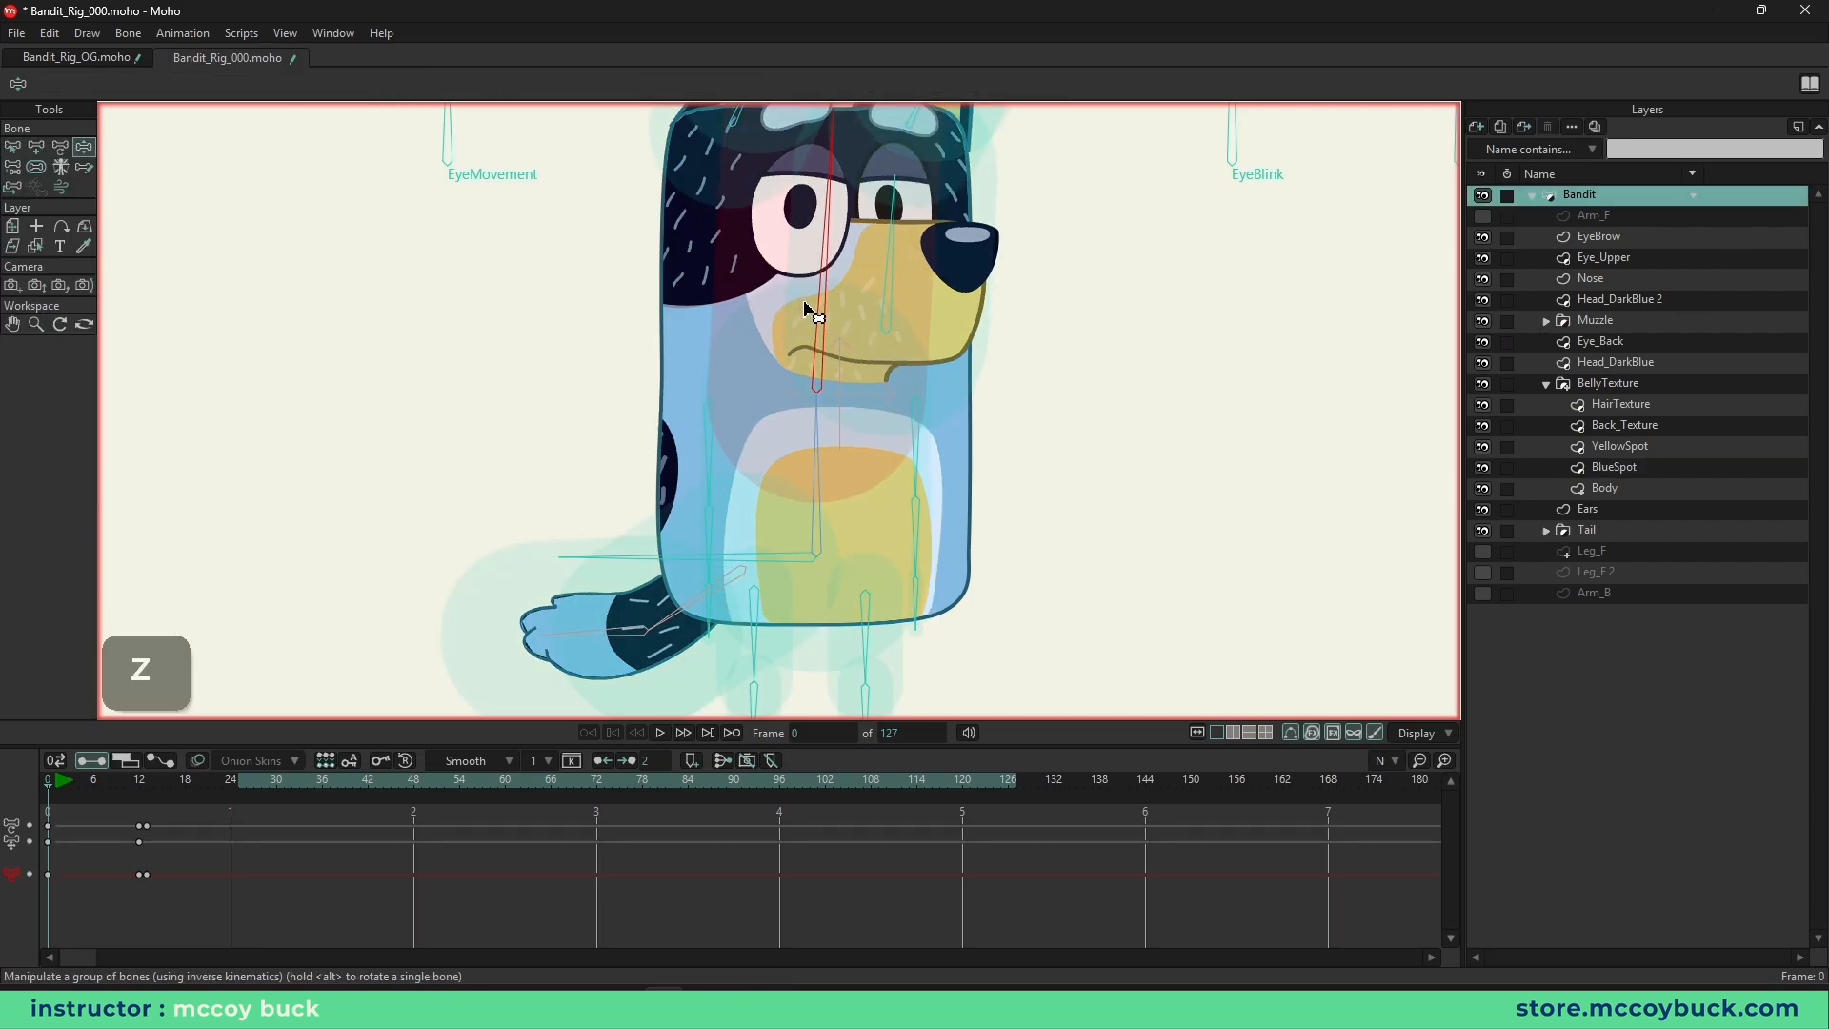
left_click_drag(816, 306, 851, 300)
key("ctrl+z")
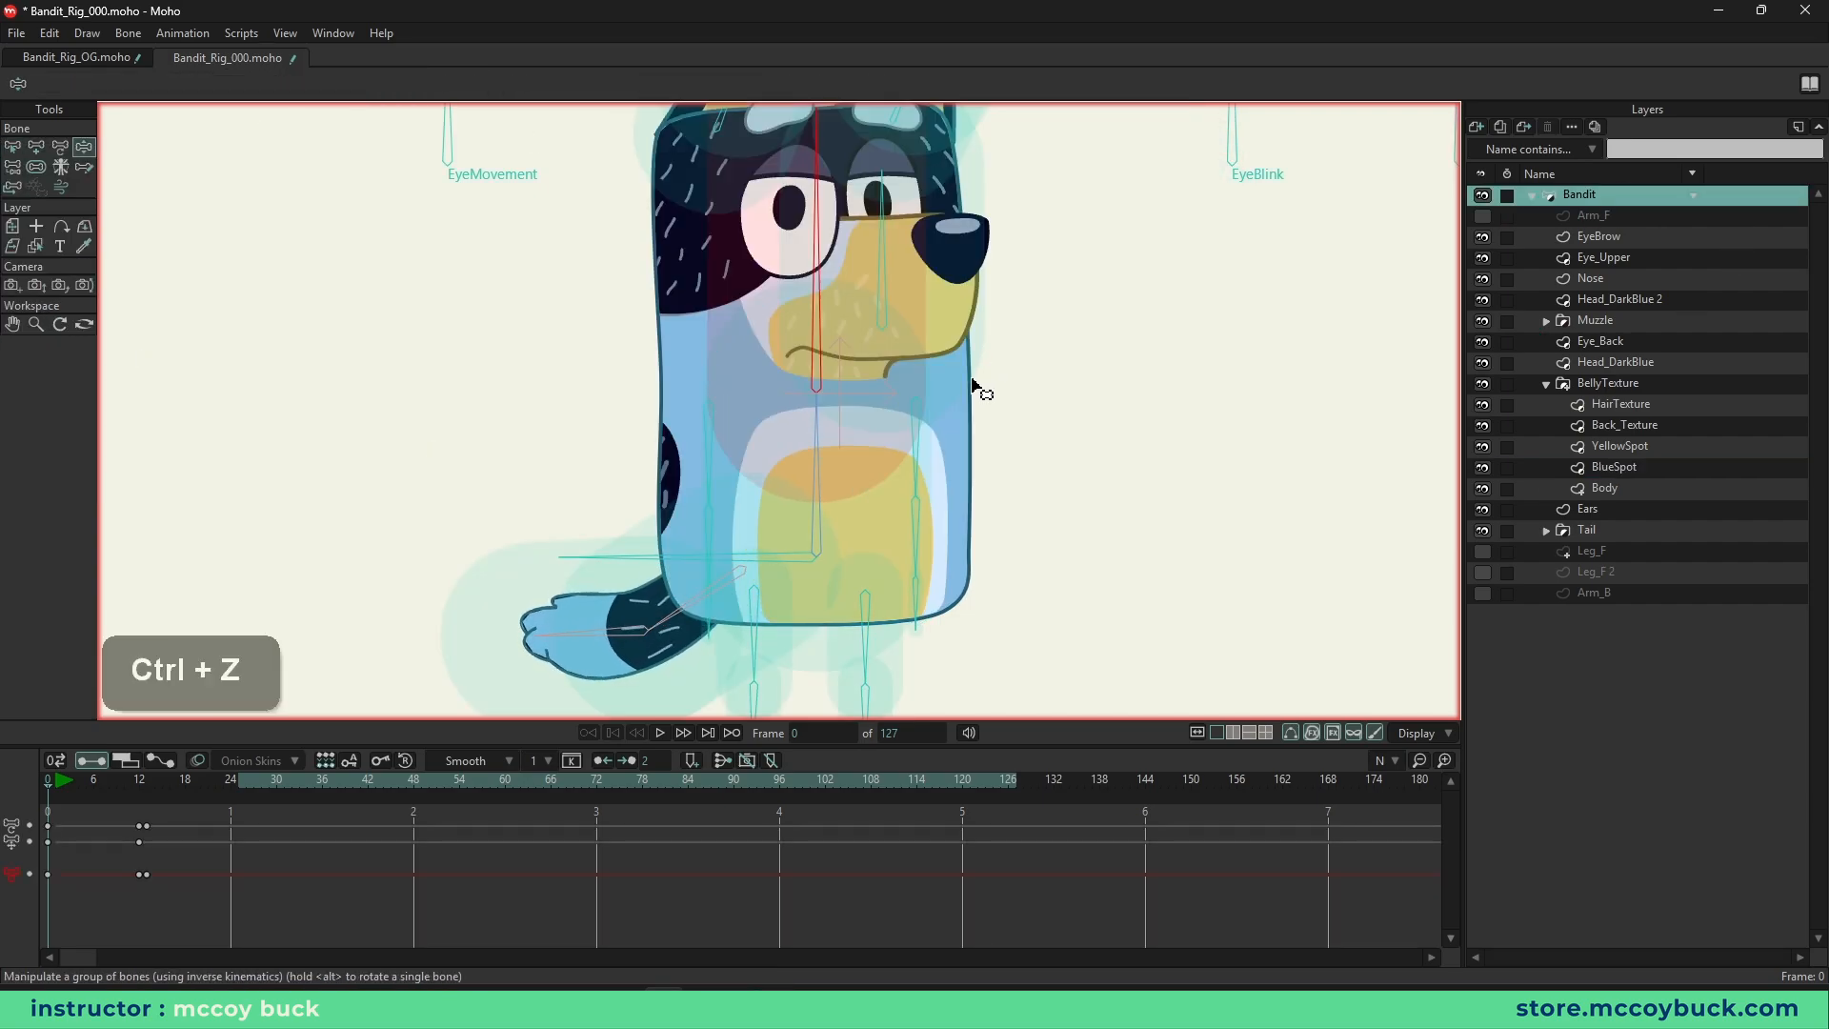
- Bind the two bottom points of the BlueSpot layer to lower spine bone B2
left_click(902, 441, "ctrl+alt")
key("g")
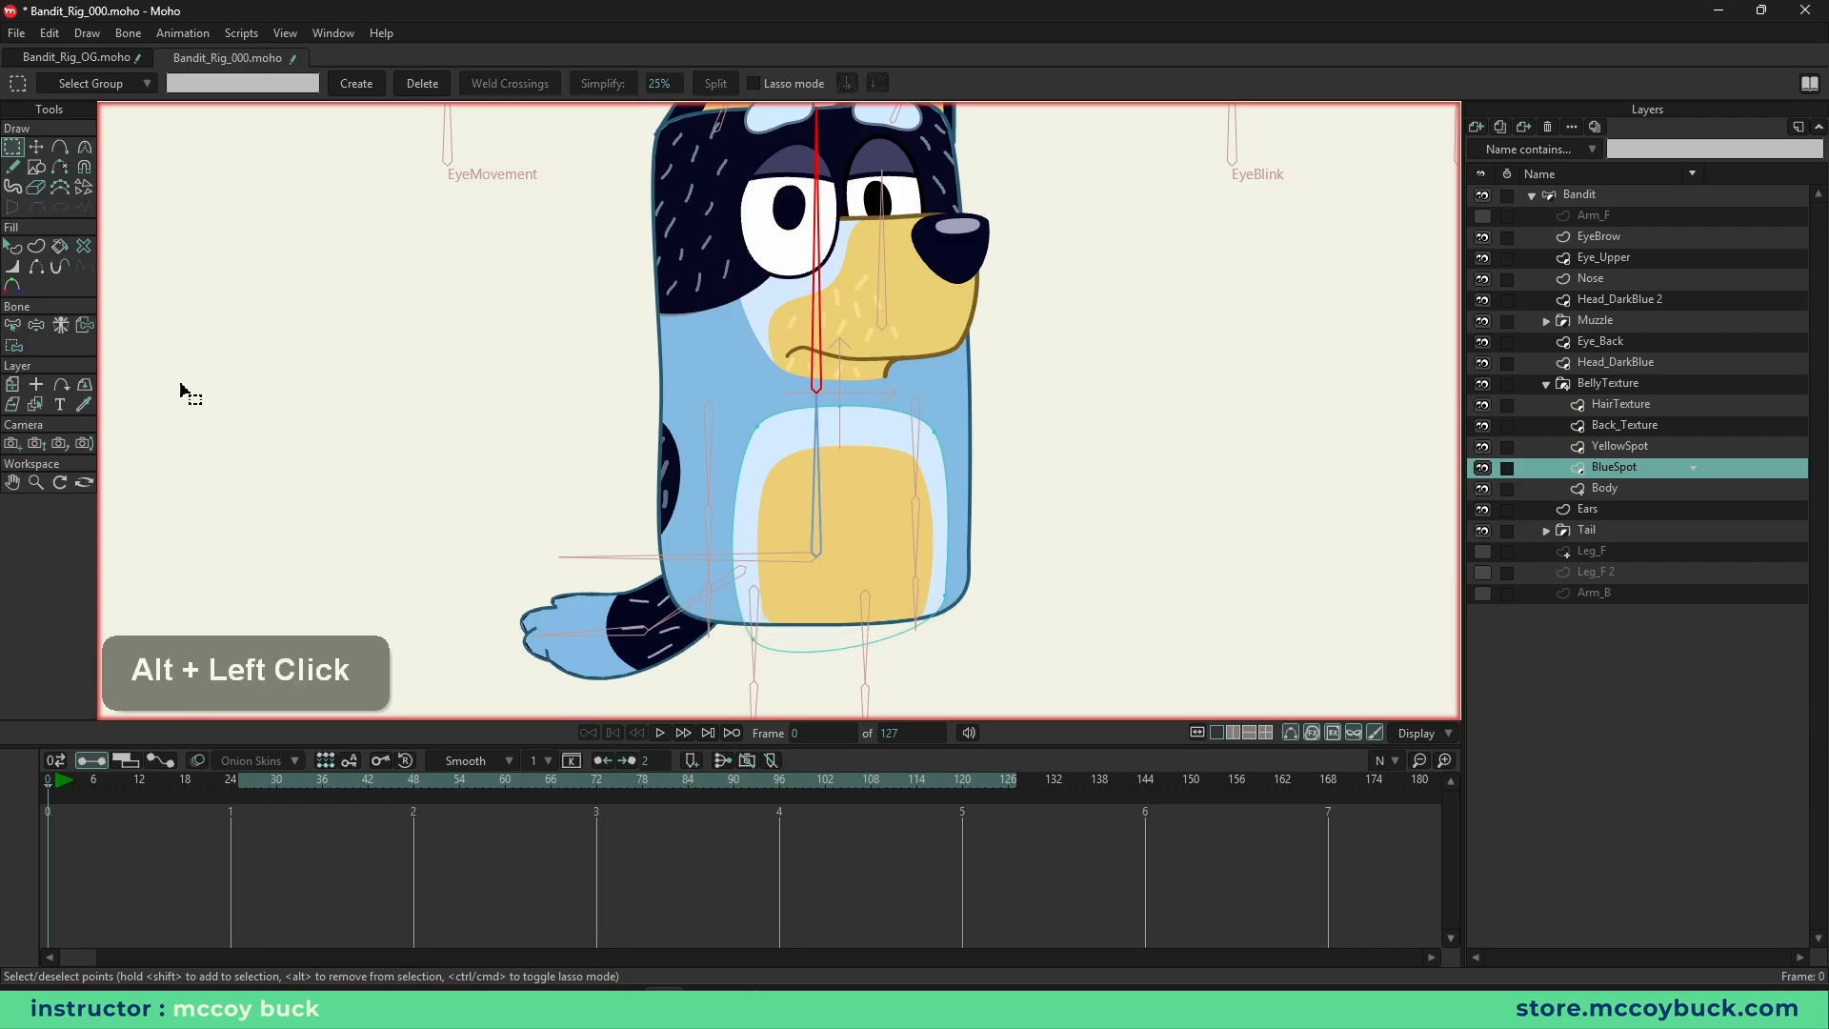
left_click(13, 345)
left_click(811, 505, "alt")
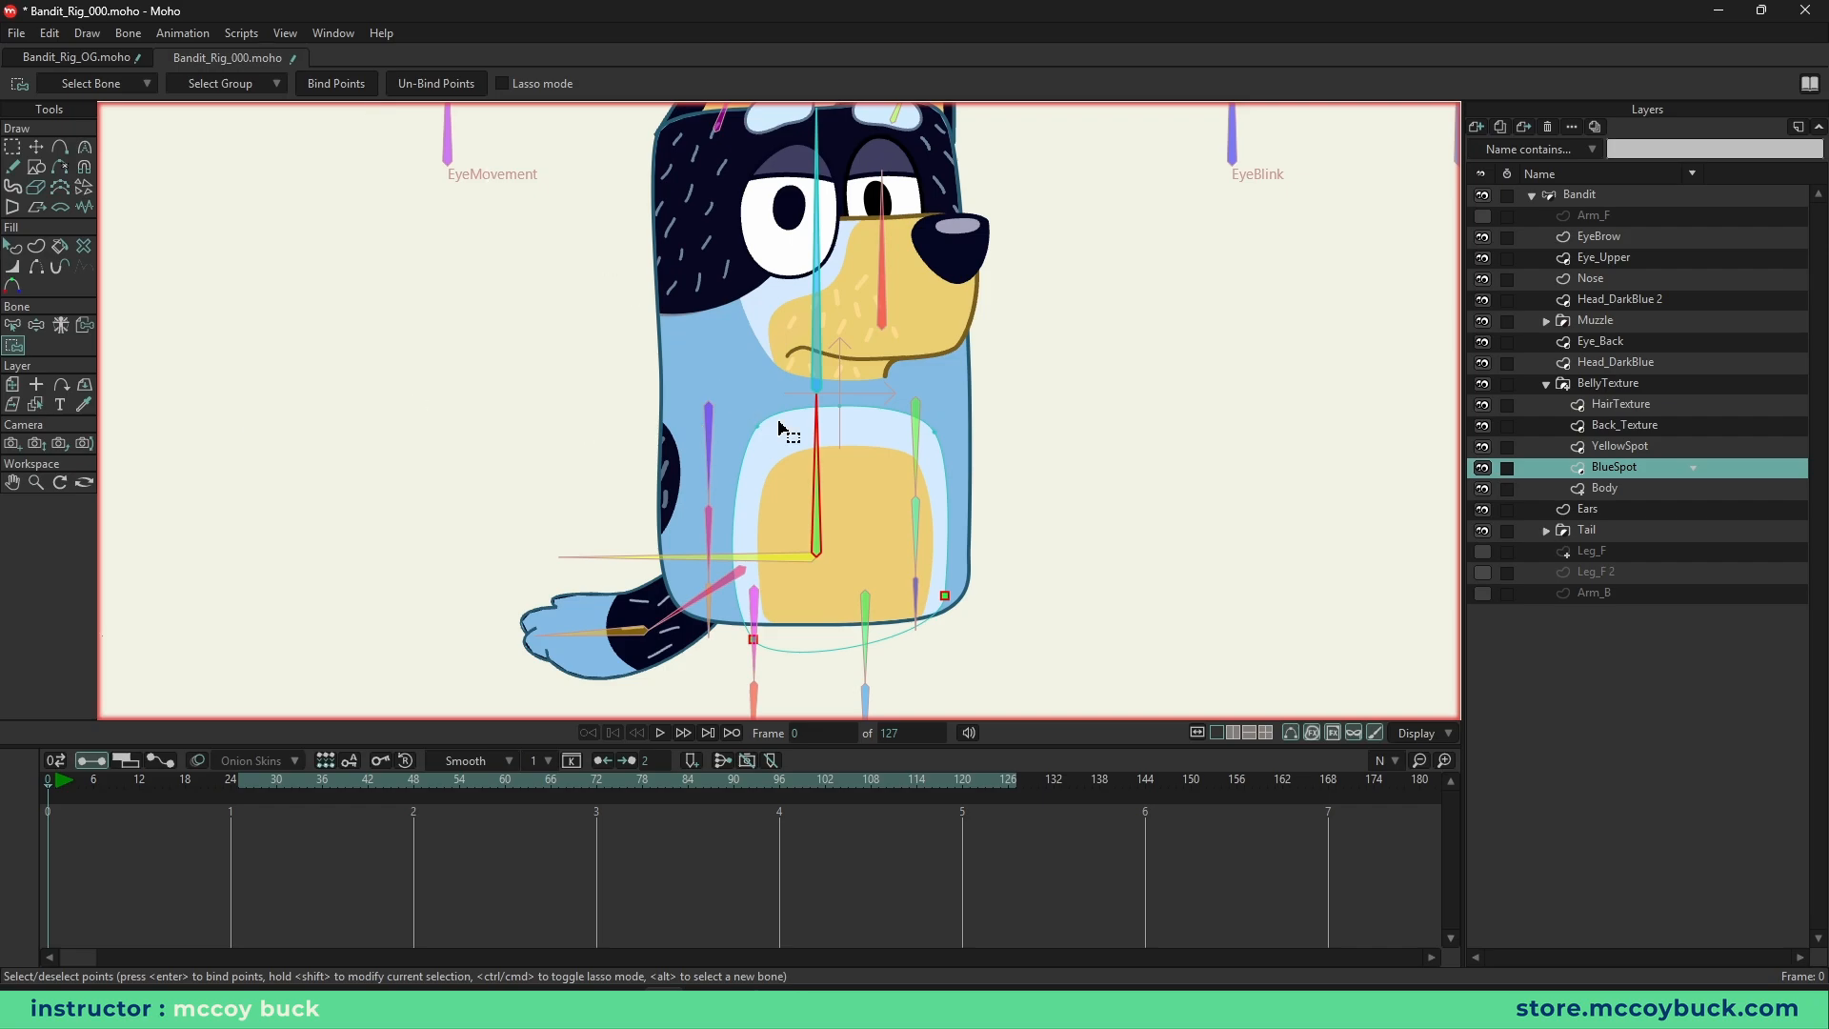
- Select the Bandit layer and tilt the upper body backward with spine bone B3 at frame 12 to test the body
left_click(1674, 197)
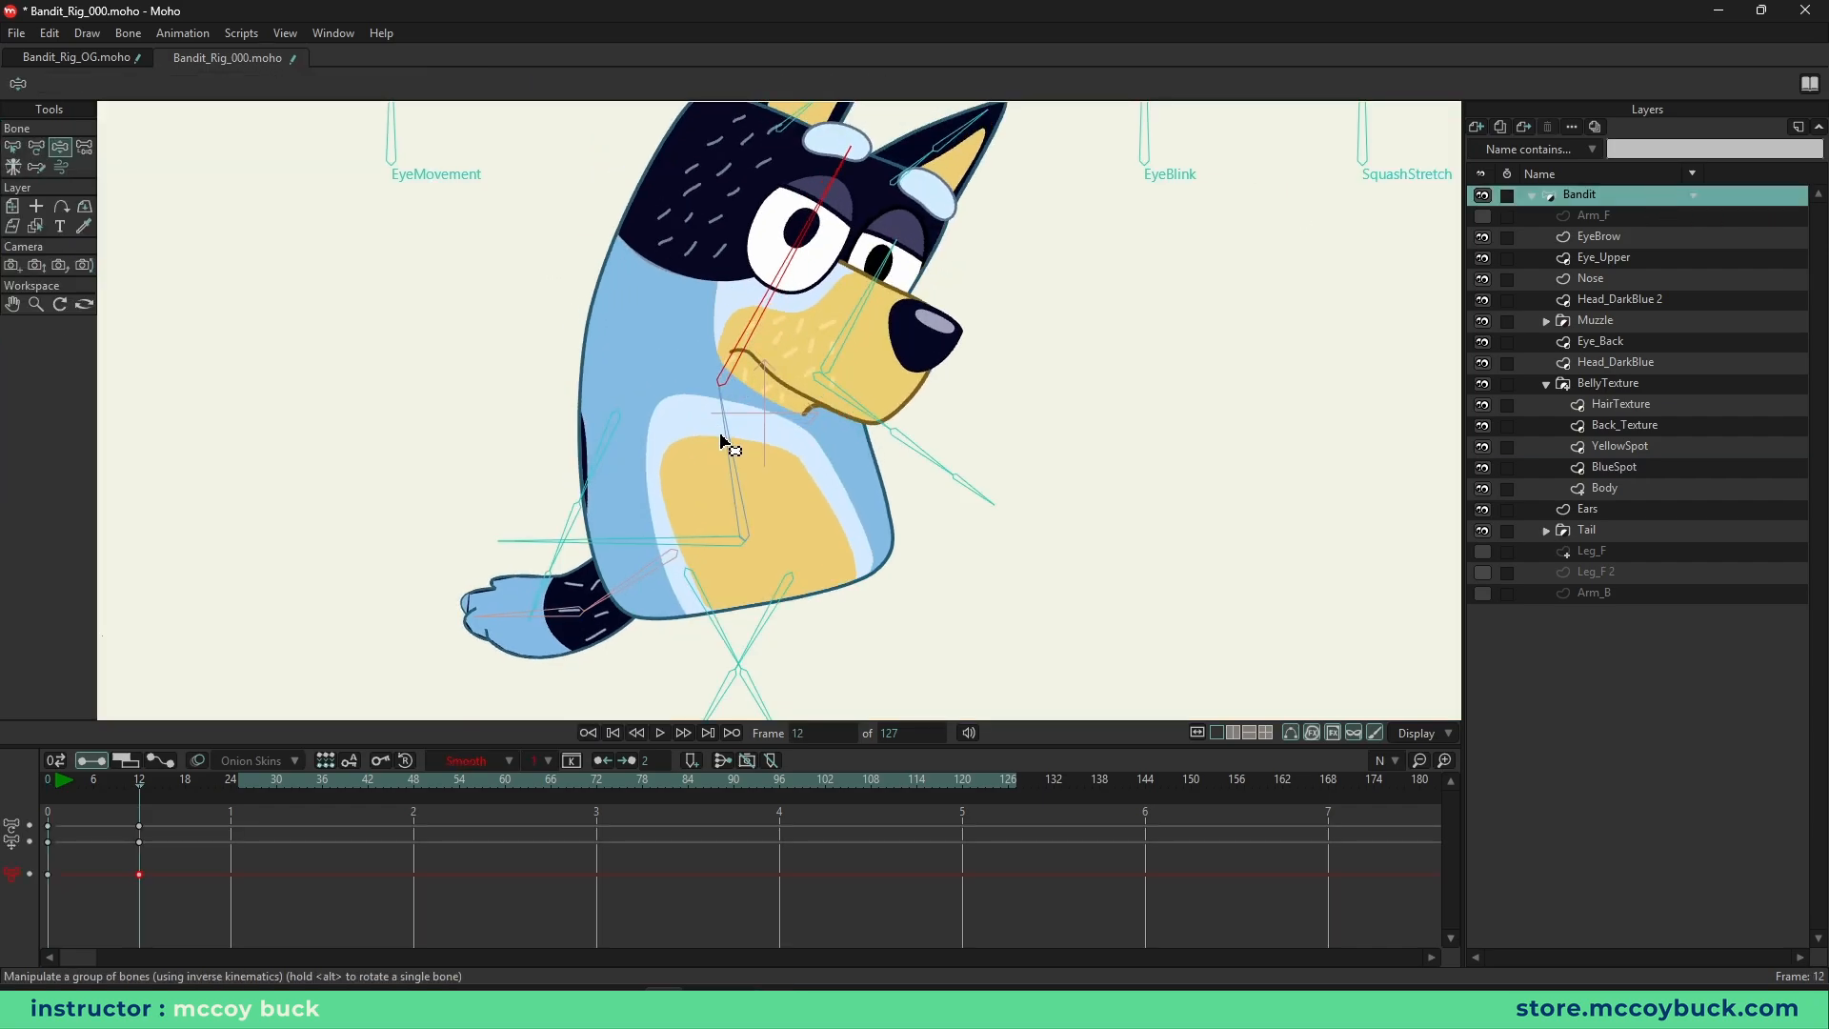
left_click_drag(727, 437, 753, 315)
key("z")
scroll(997, 396, "down", 2)
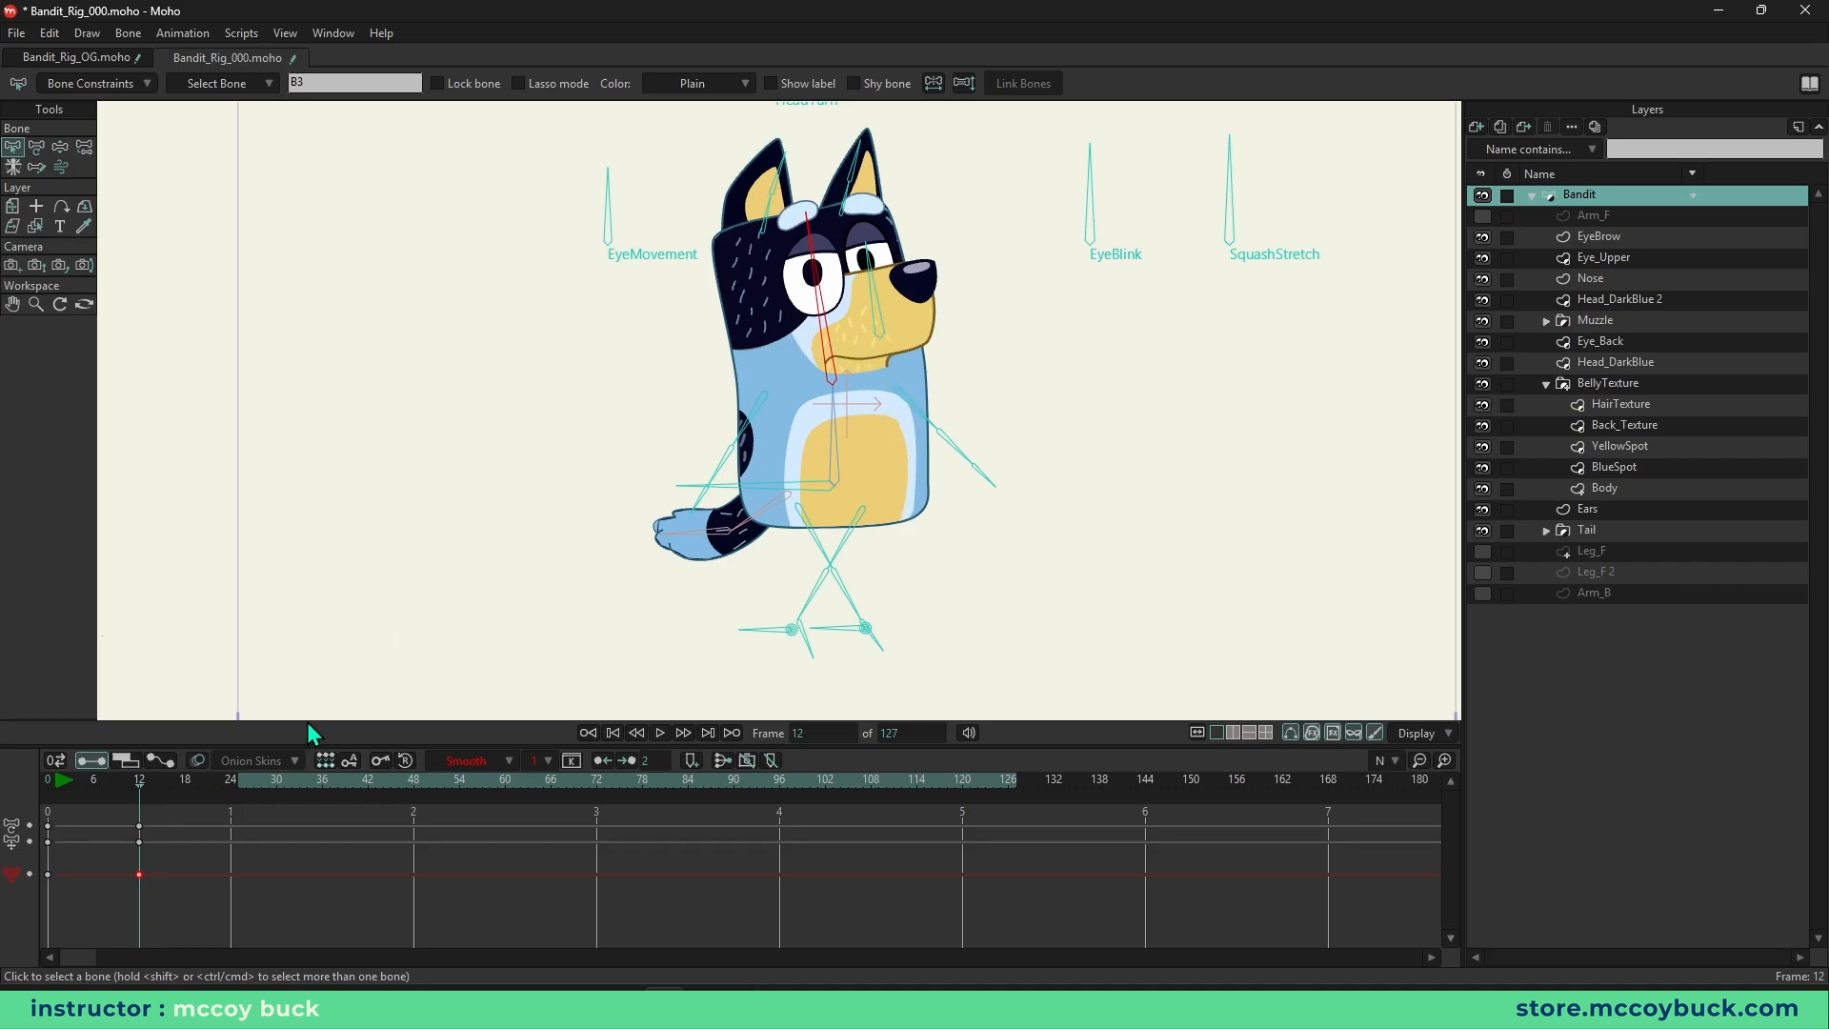
key("ctrl+shift+d")
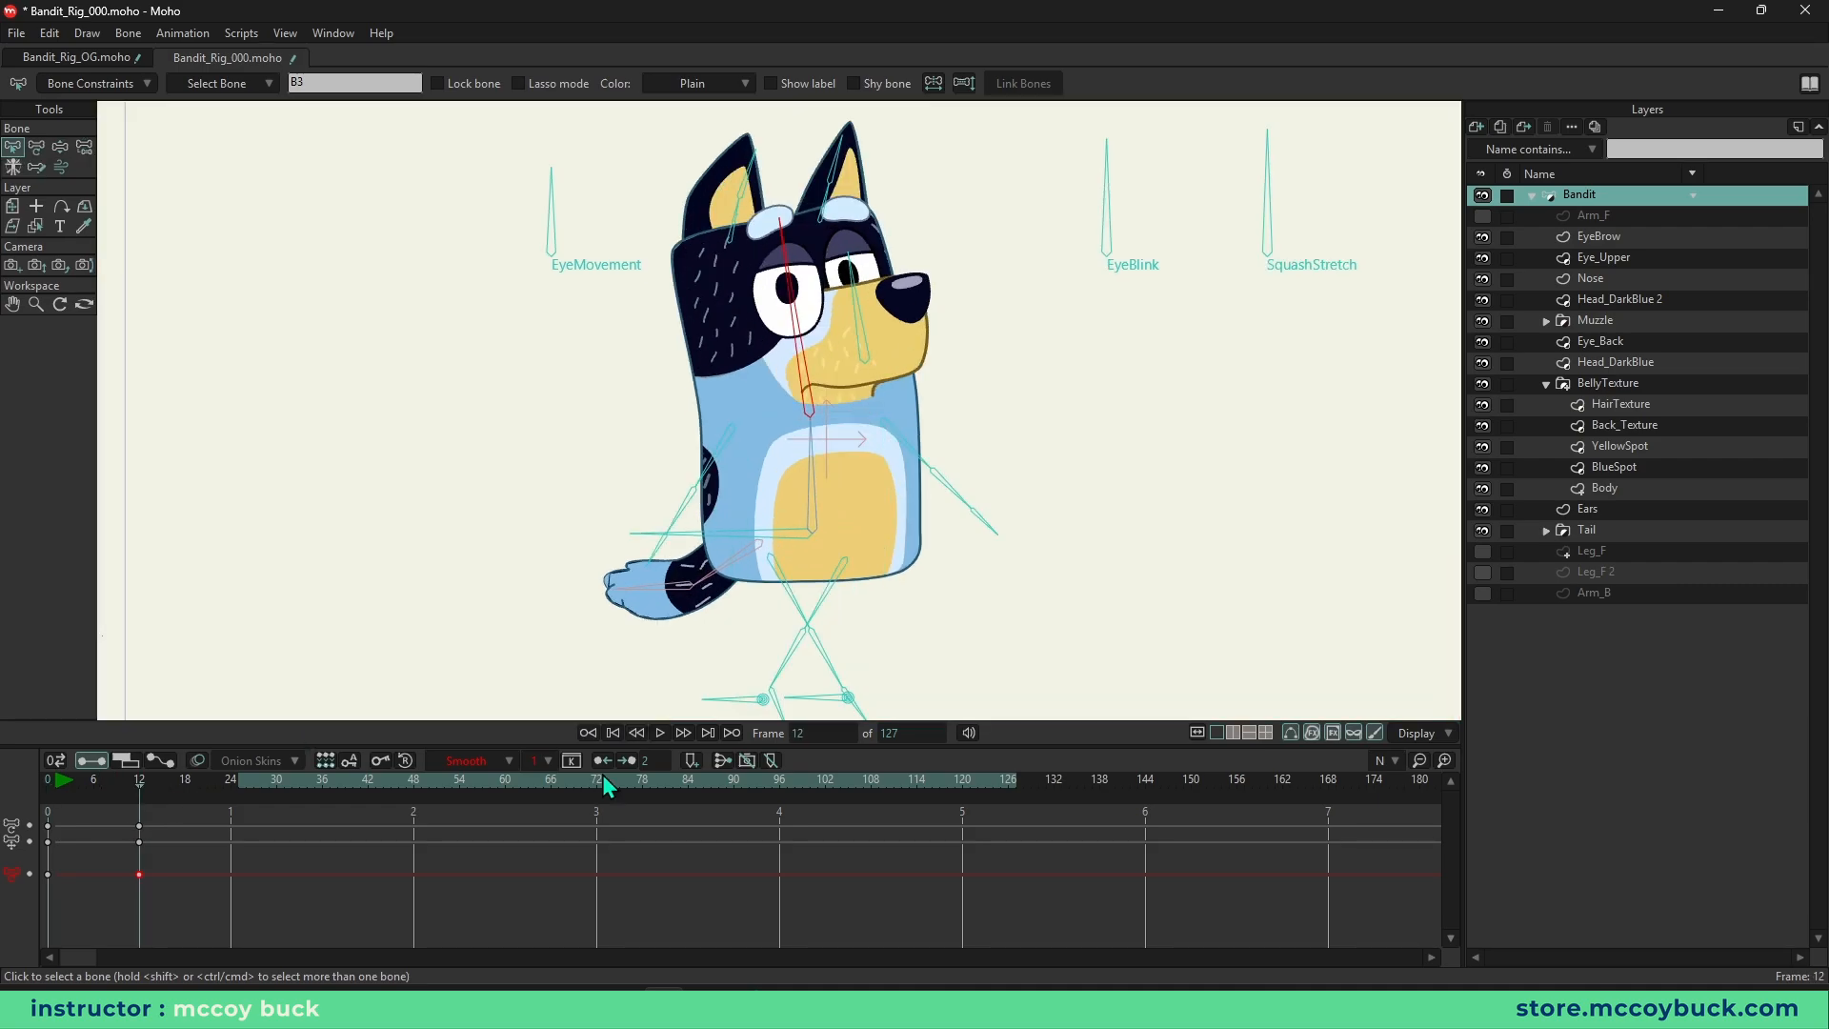
key("z")
mouse_move(850, 292)
left_mouse_down()
mouse_move(881, 348)
mouse_move(788, 340)
mouse_move(829, 267)
left_mouse_up()
- Rotate the HeadTurn control bone clockwise at frame 12 to test it
scroll(845, 254, "down", 3)
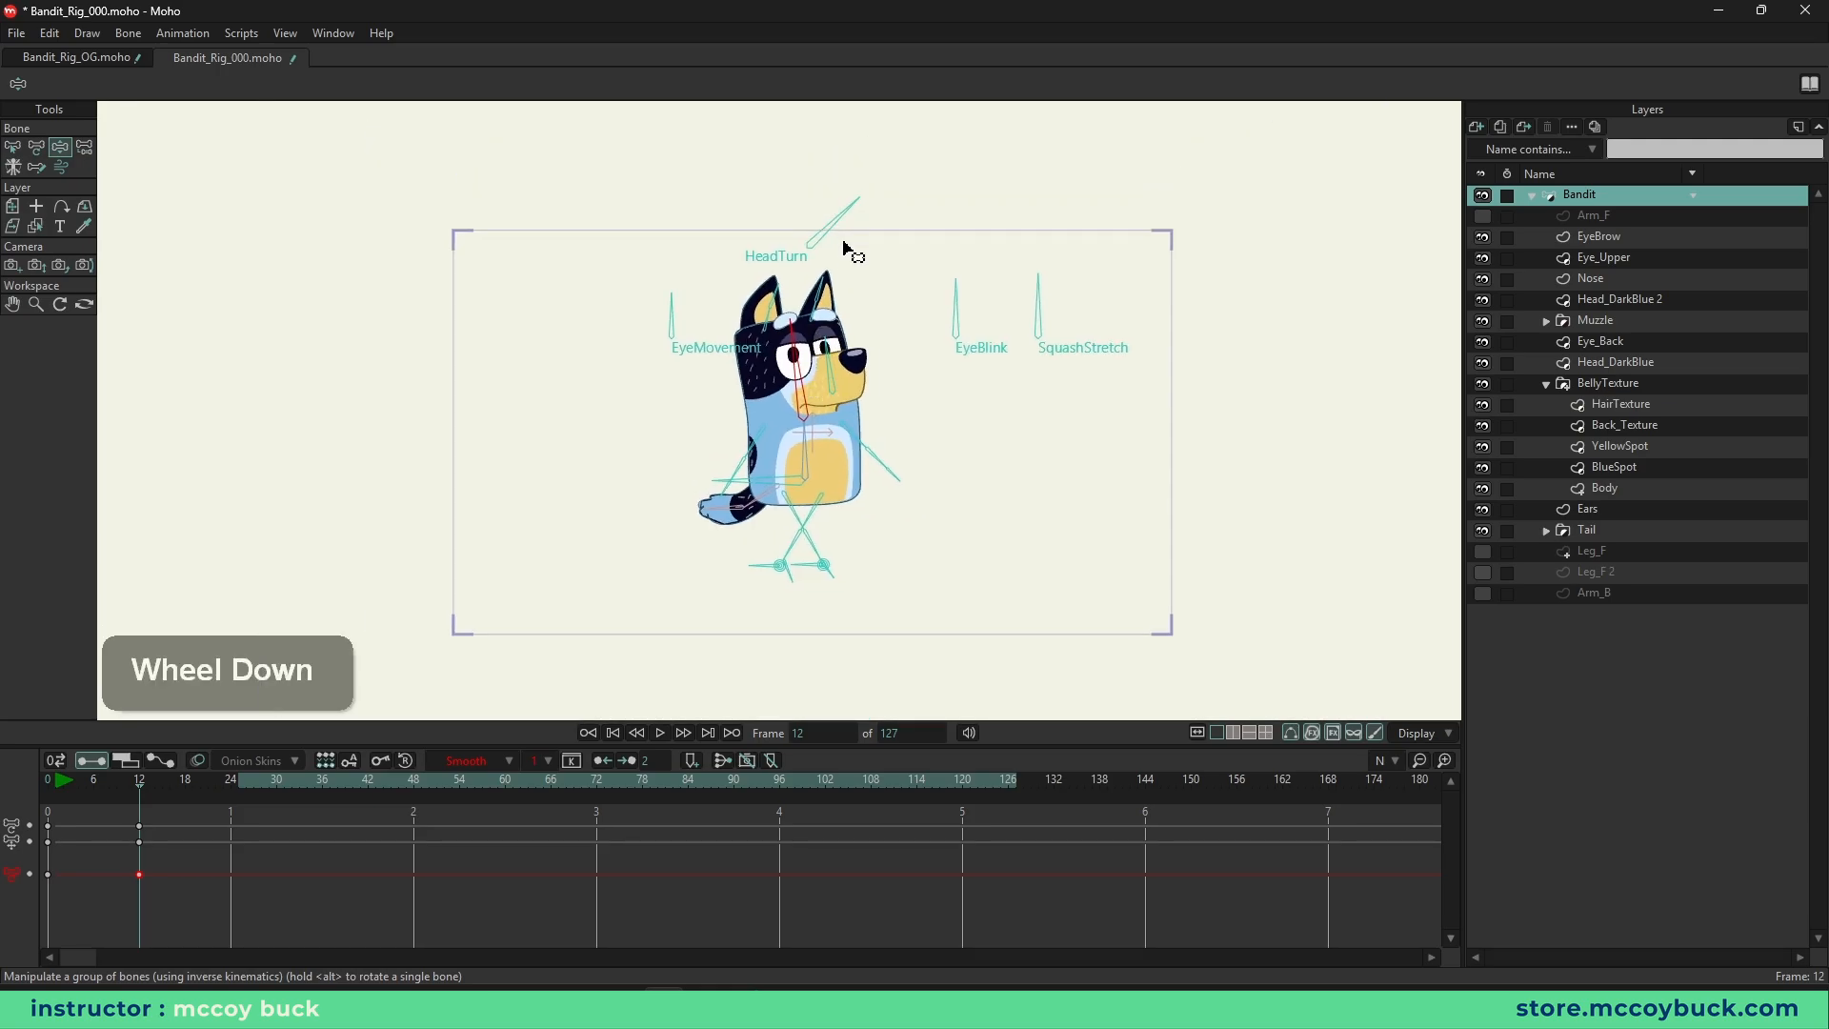
key("z")
left_click_drag(748, 212, 856, 251)
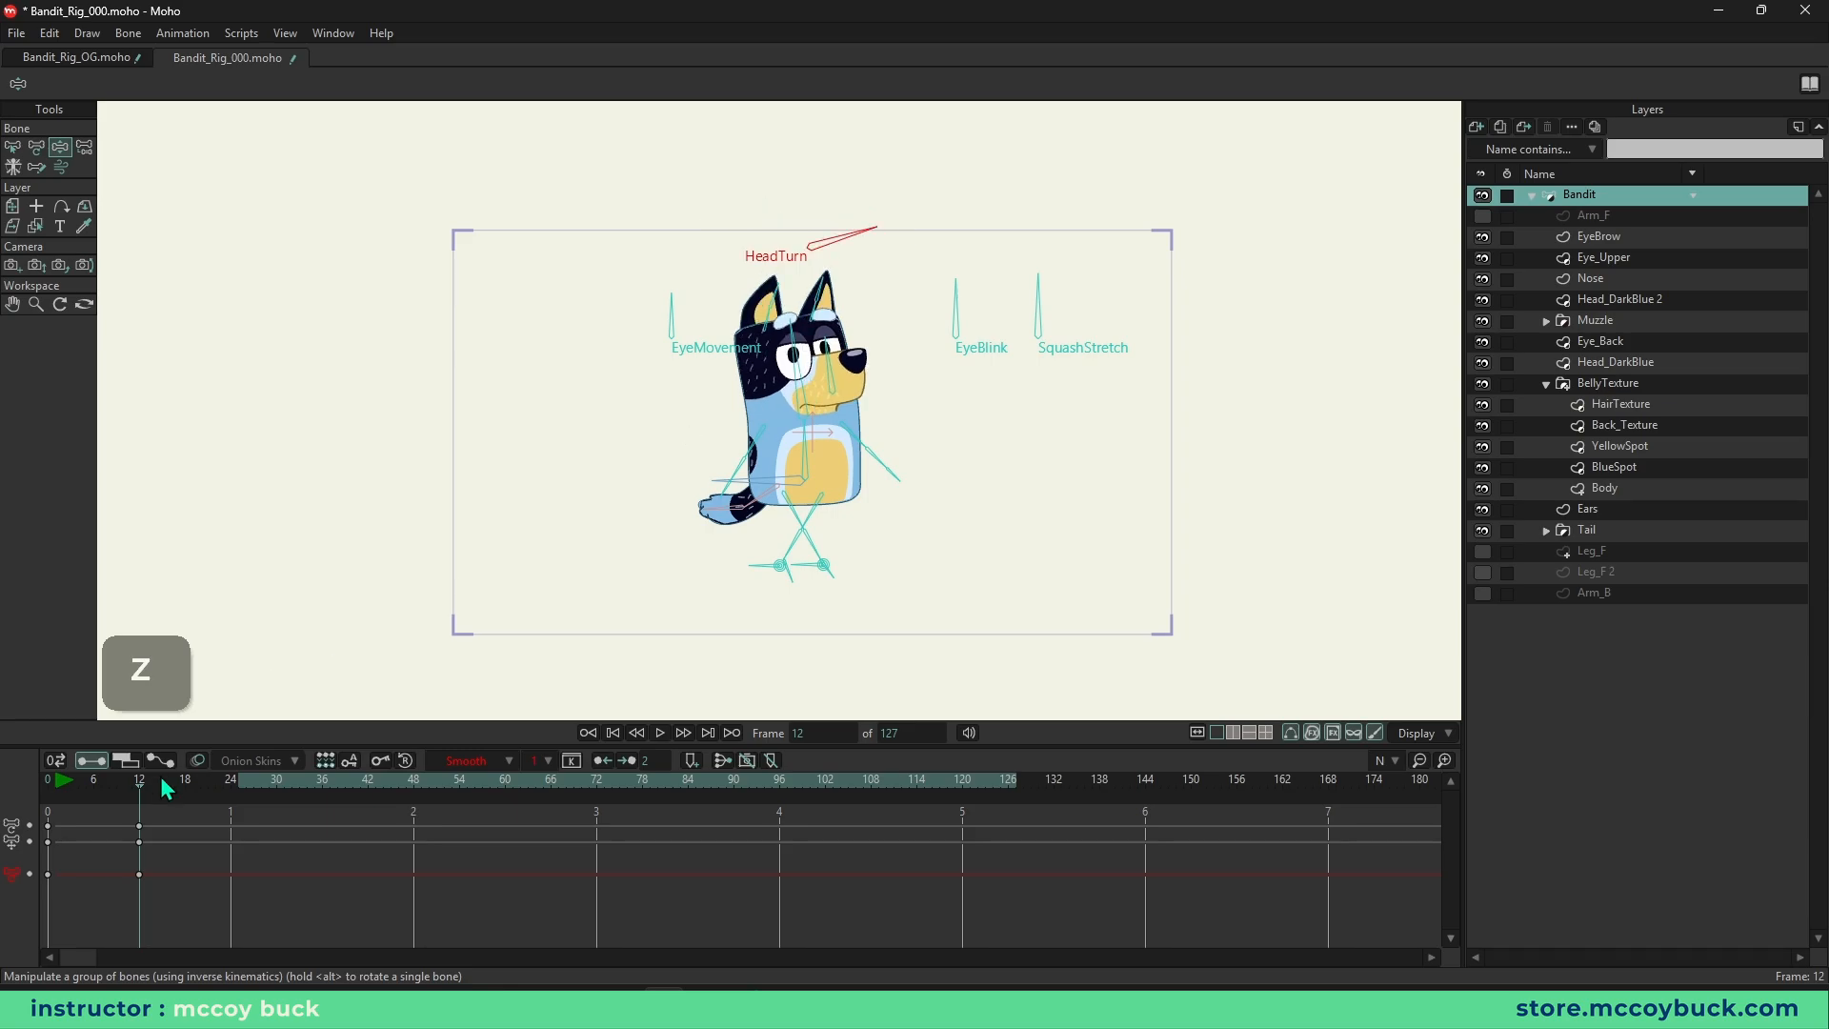
- Return to frame 0, select the Ears layer and link it to the four bones of both ears
key("ctrl+shift+d")
key("b")
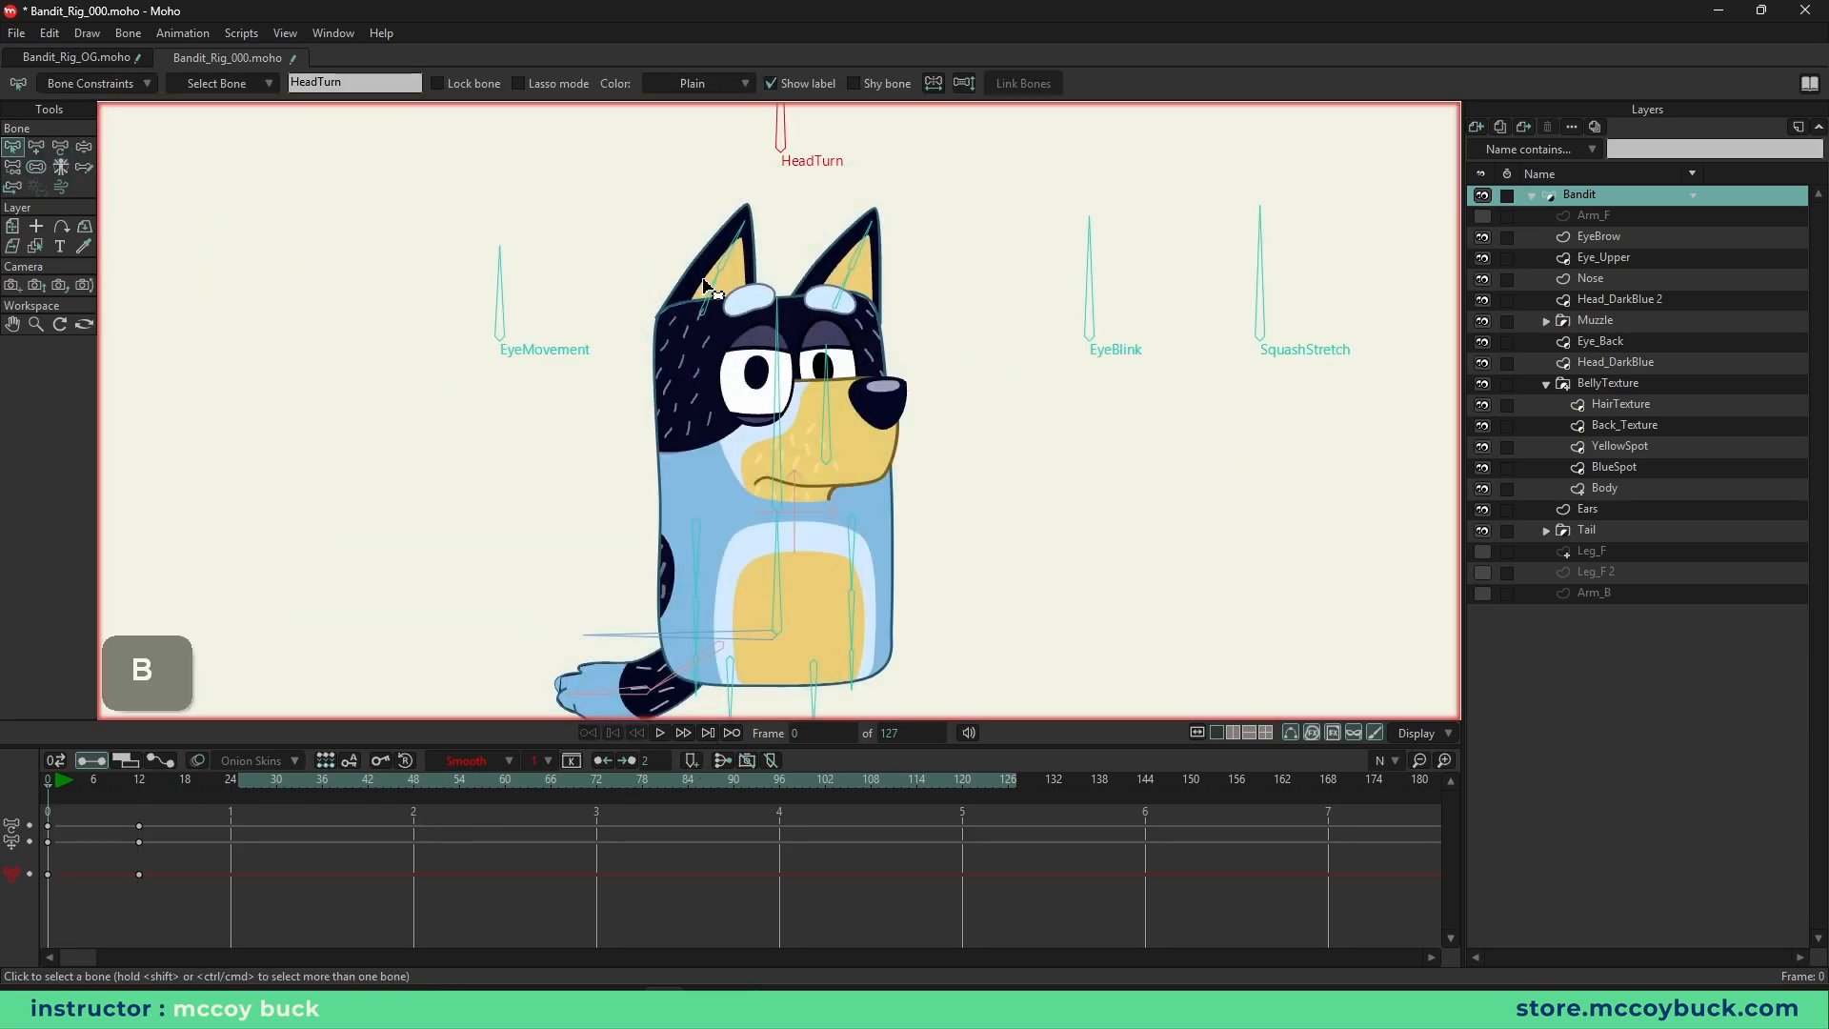
right_click(716, 282, "alt")
scroll(733, 276, "up", 3)
right_click(746, 252, "alt")
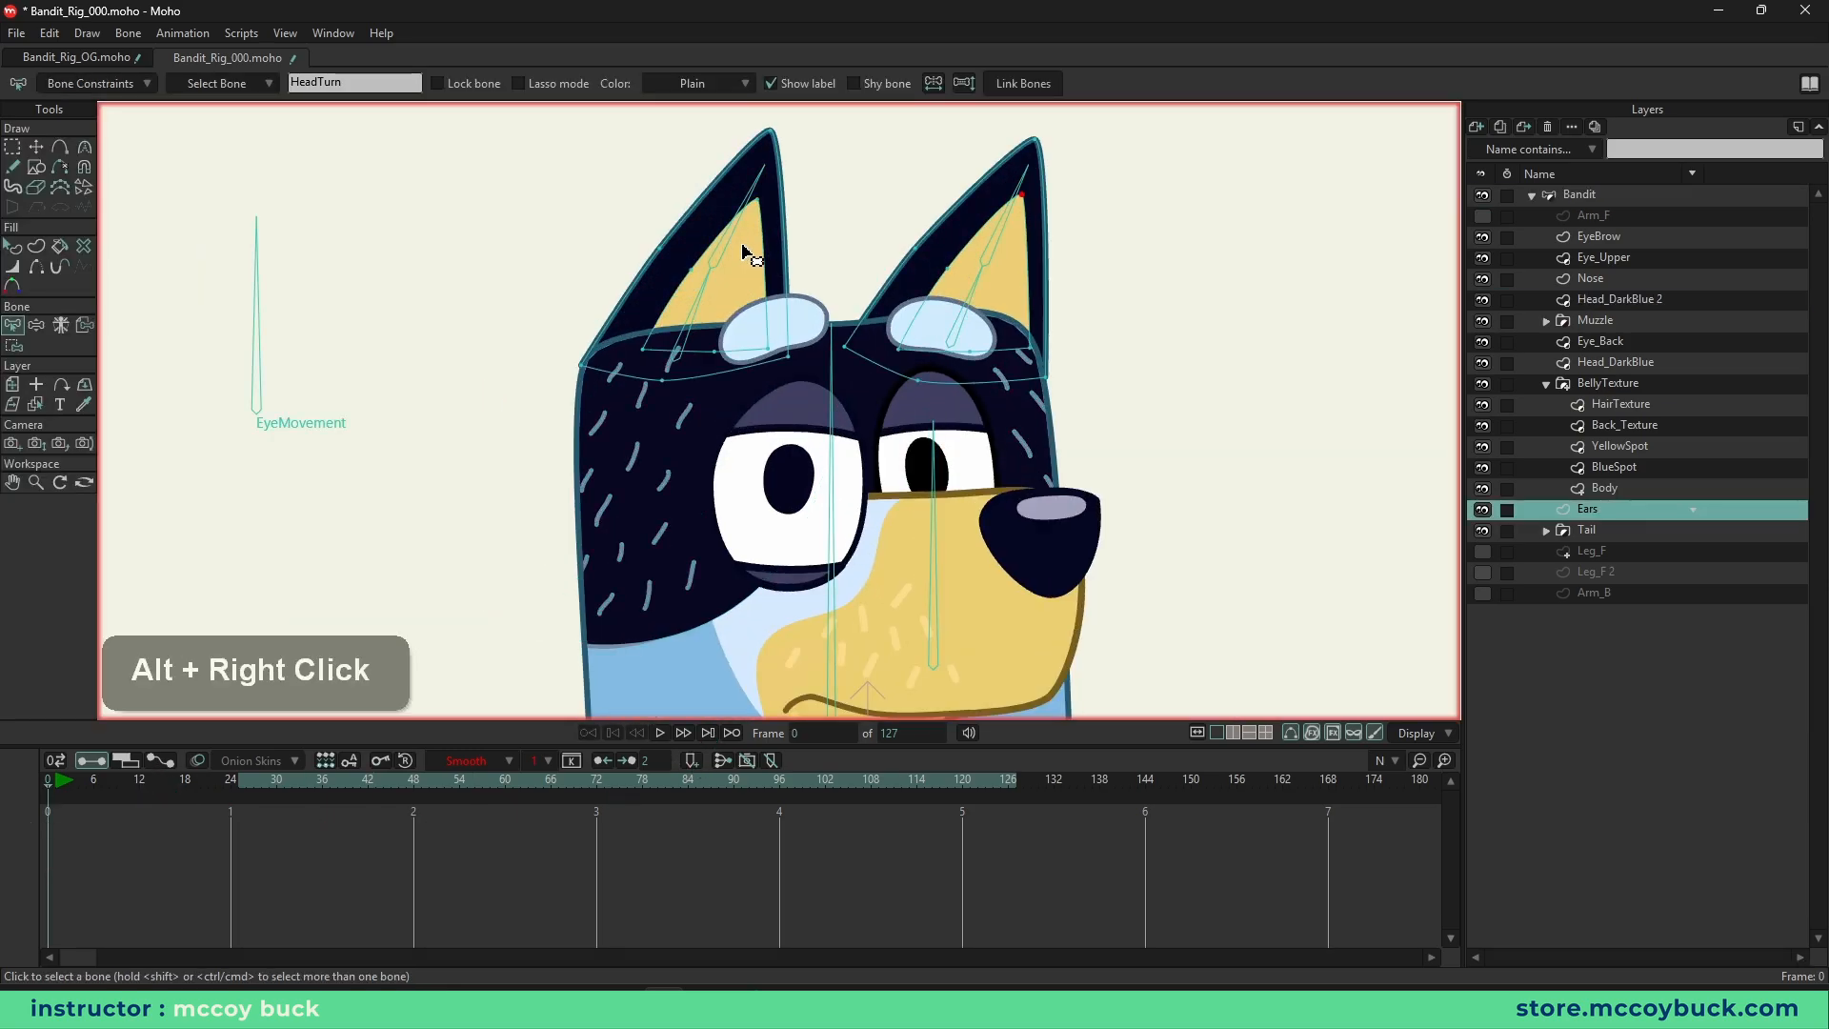
key("b")
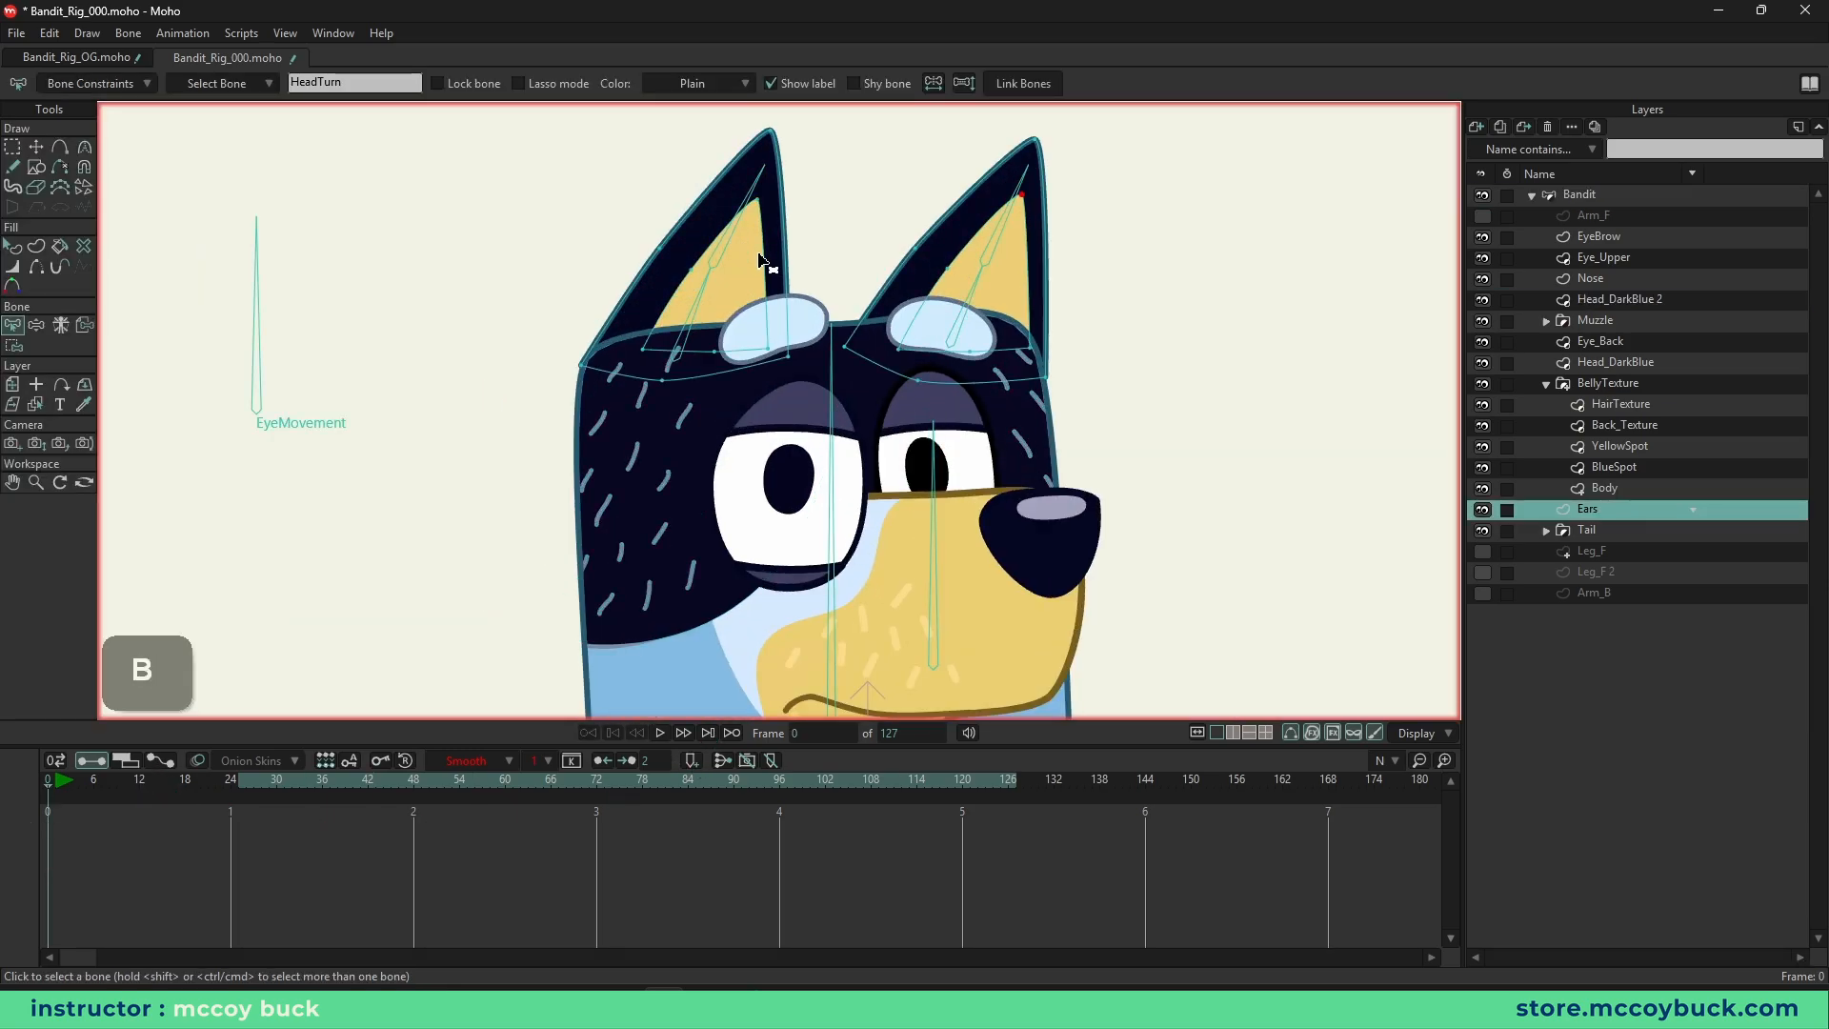
left_click(1482, 512)
key("b")
left_click(715, 284, "shift")
left_click(991, 248, "shift")
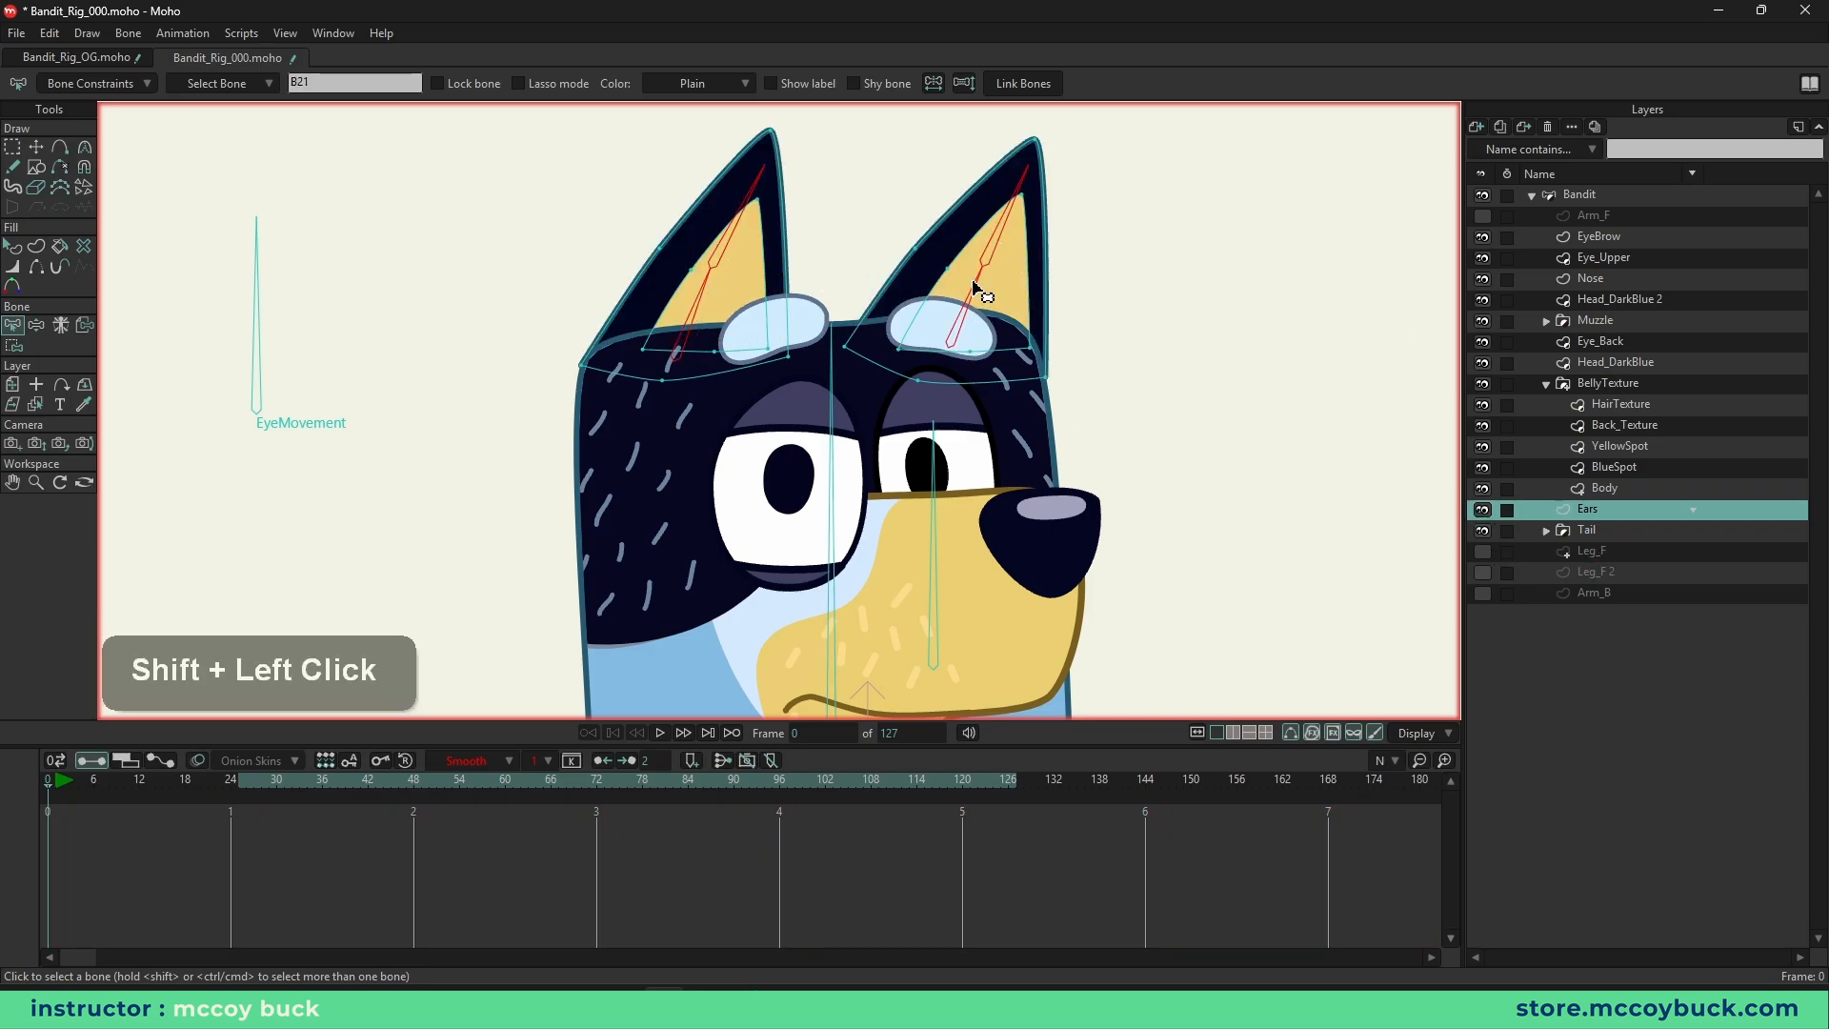
scroll(905, 324, "down", 1)
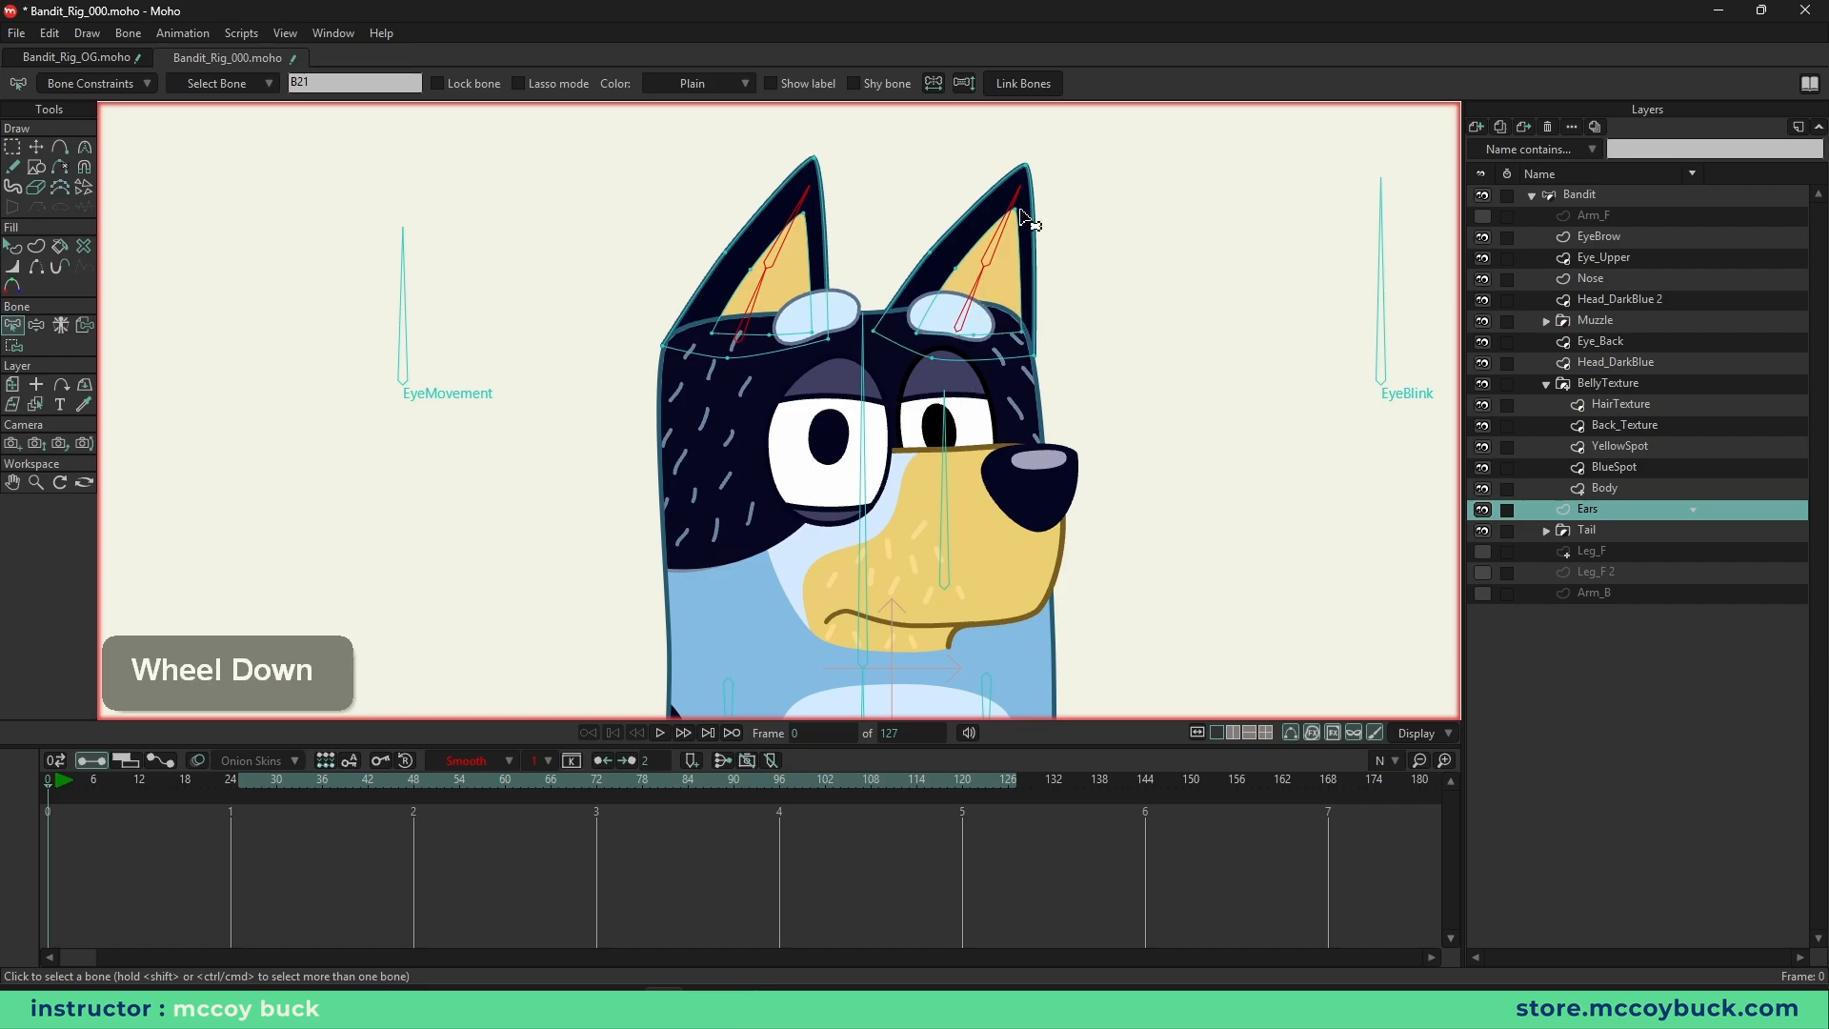
left_click(1024, 85)
left_click_drag(1049, 351, 1000, 350)
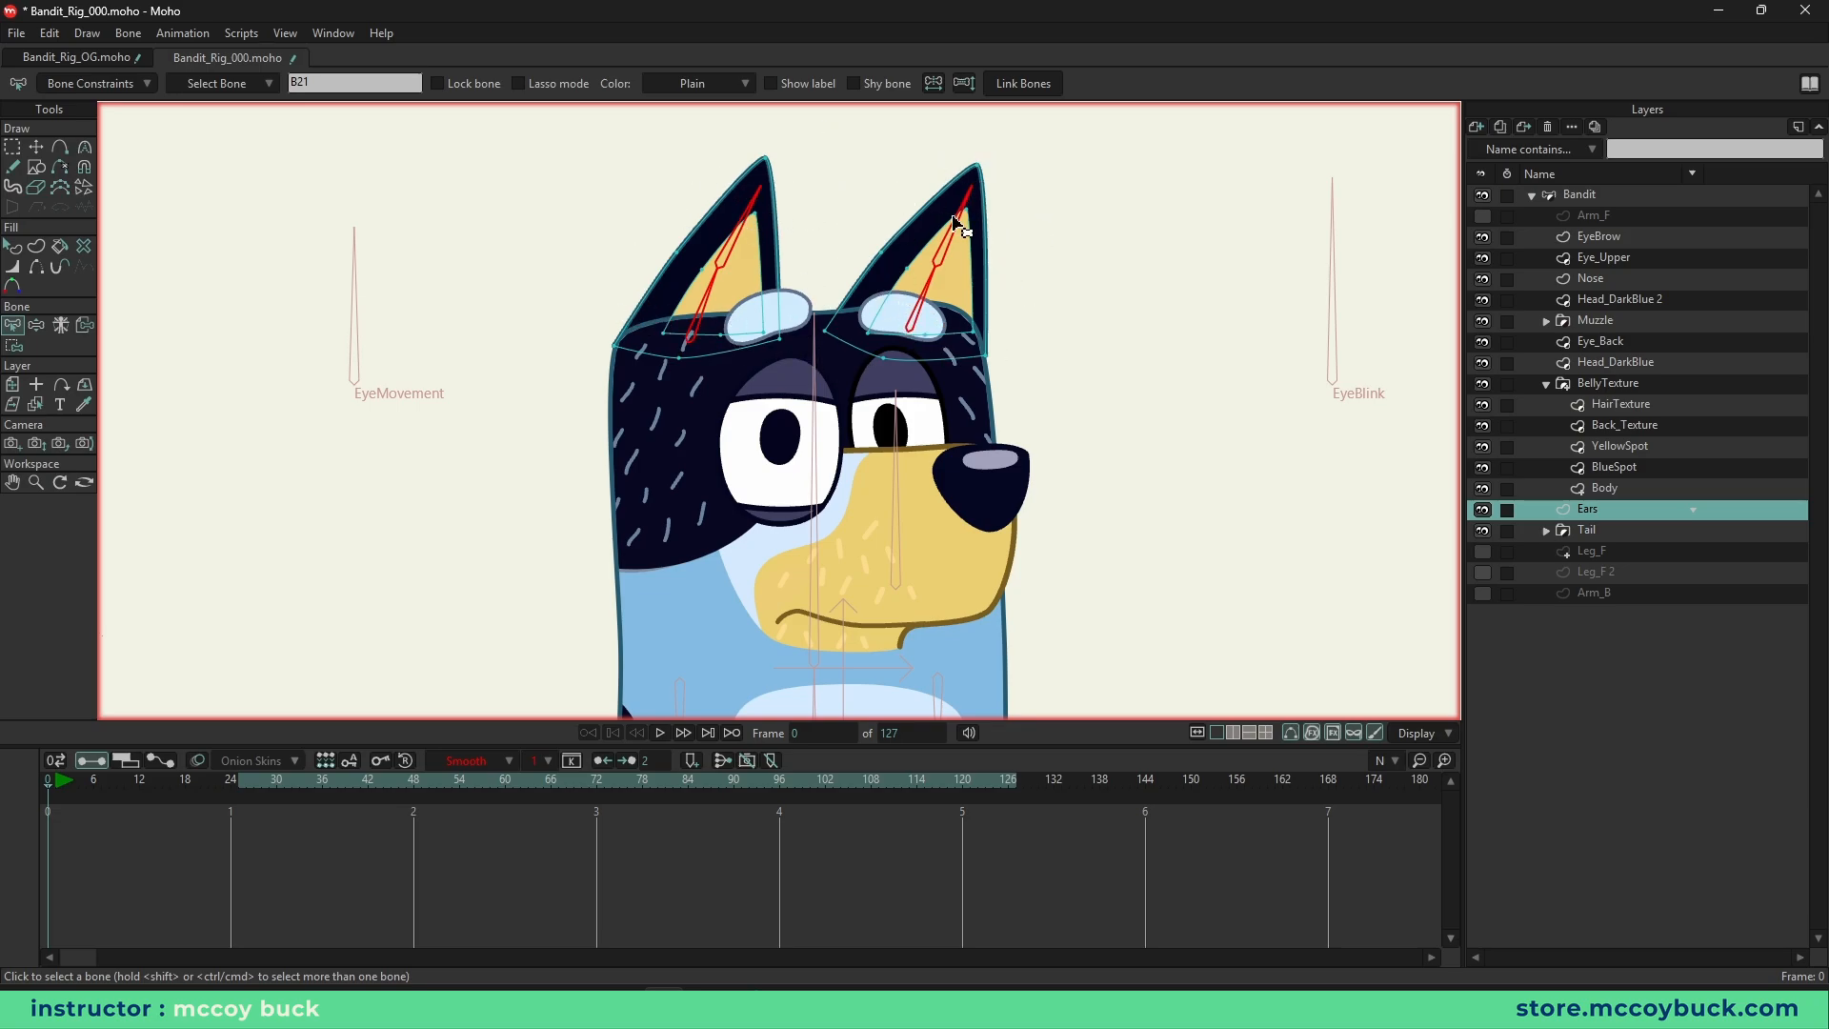
- Go to frame 12, select the Bandit layer and bend the ear bones to test how the ears deform
left_click(141, 789)
key("z")
key("b")
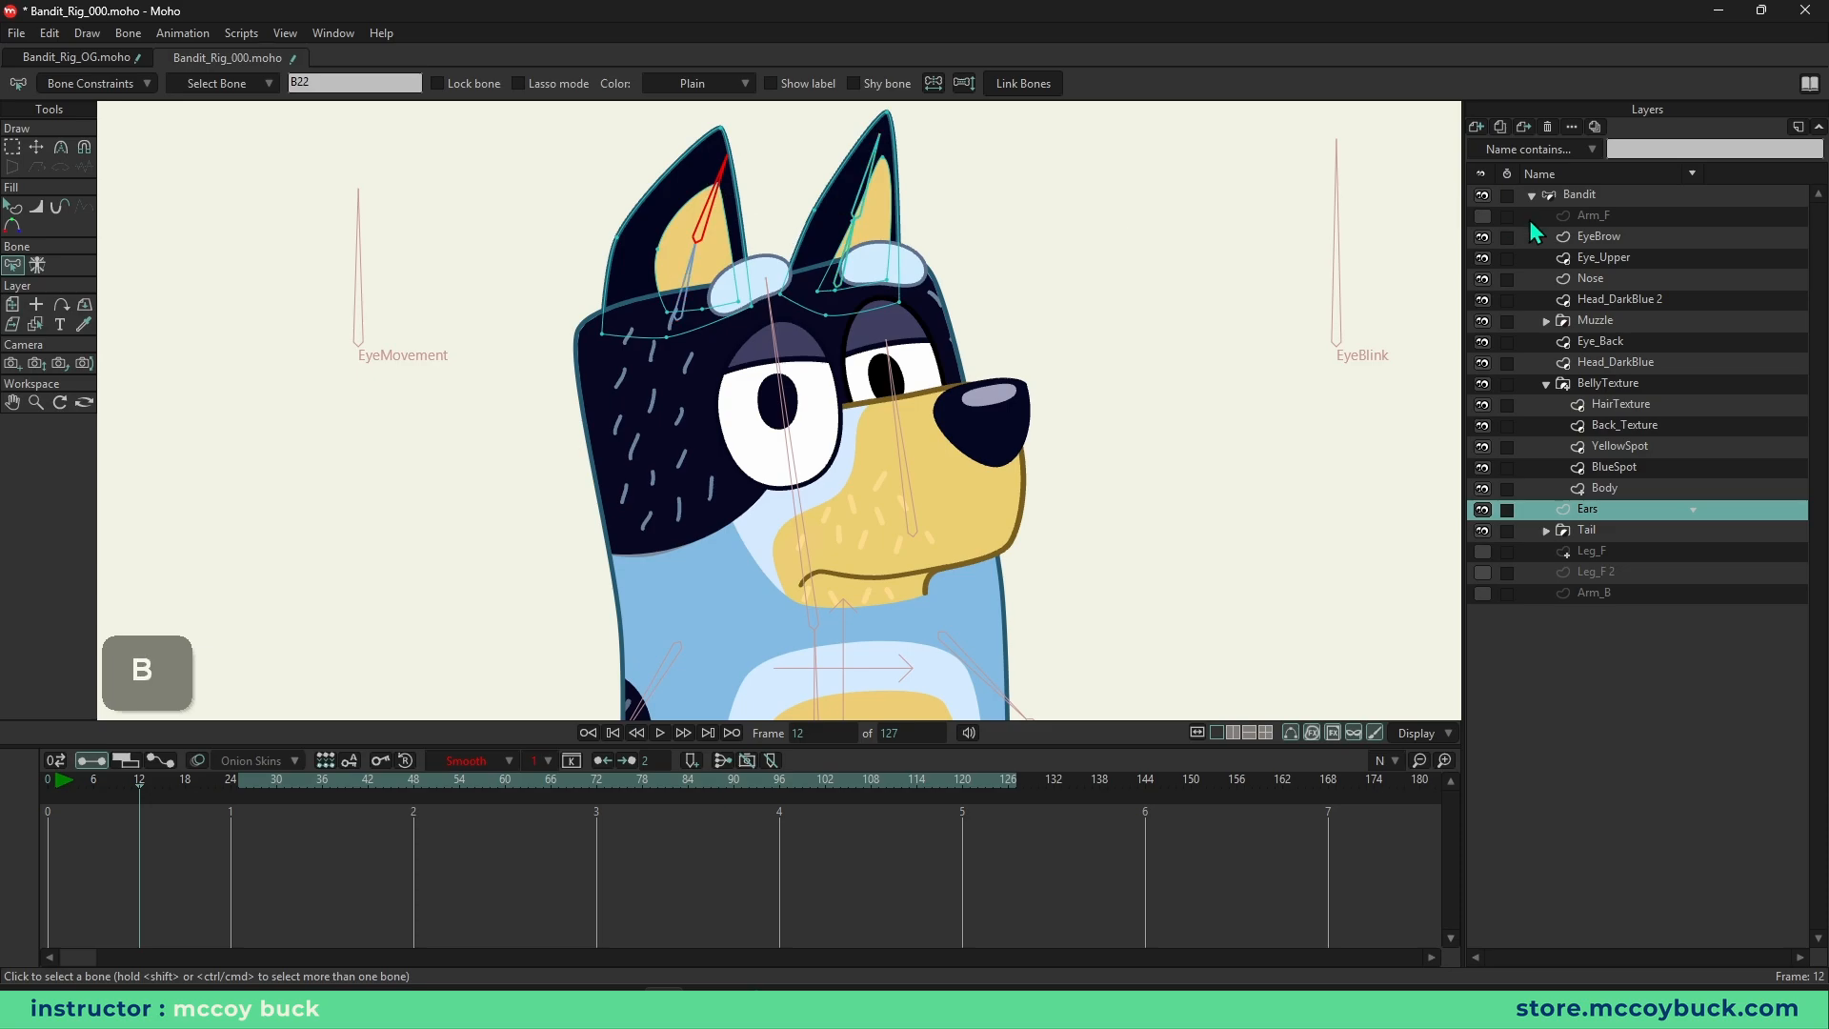
left_click(1600, 198)
key("z")
left_click_drag(757, 189, 1076, 202)
mouse_move(757, 232)
left_mouse_down()
mouse_move(584, 175)
mouse_move(727, 191)
mouse_move(610, 283)
mouse_move(726, 288)
mouse_move(752, 235)
left_mouse_up()
- Return to frame 0 and select the Ears layer
key("ctrl+shift+d")
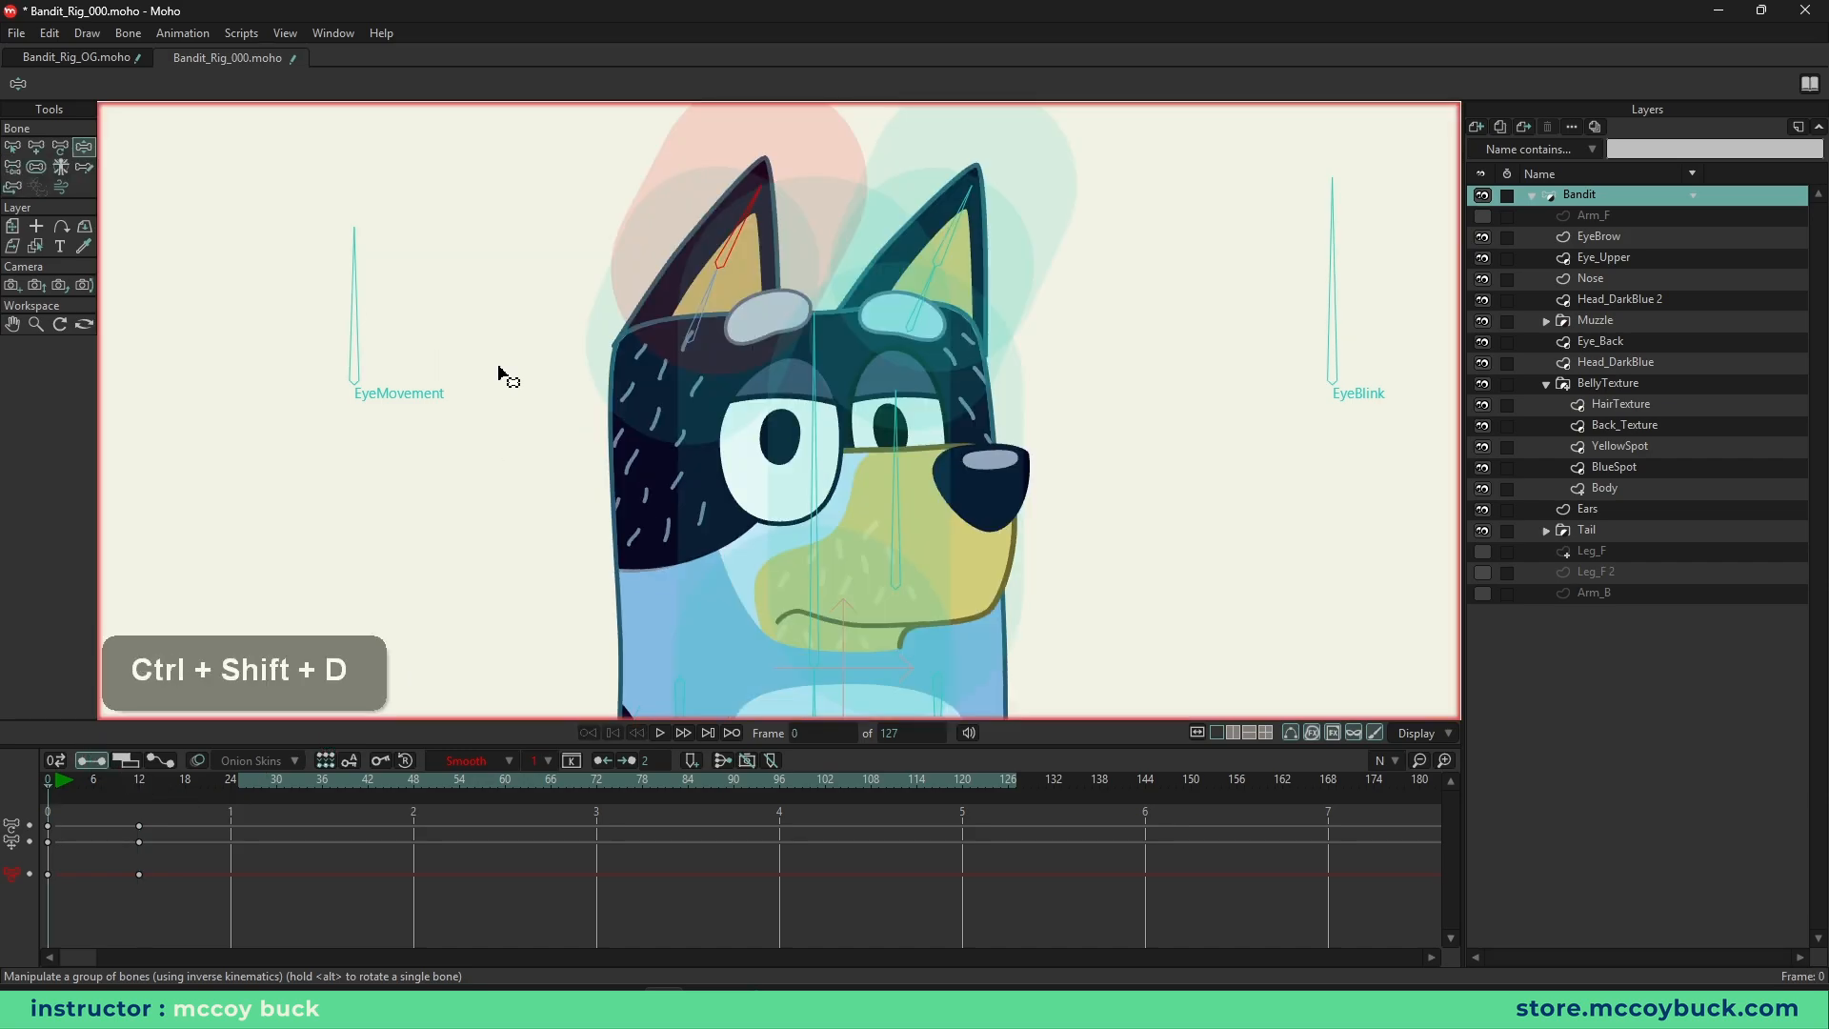
left_click(646, 265, "alt")
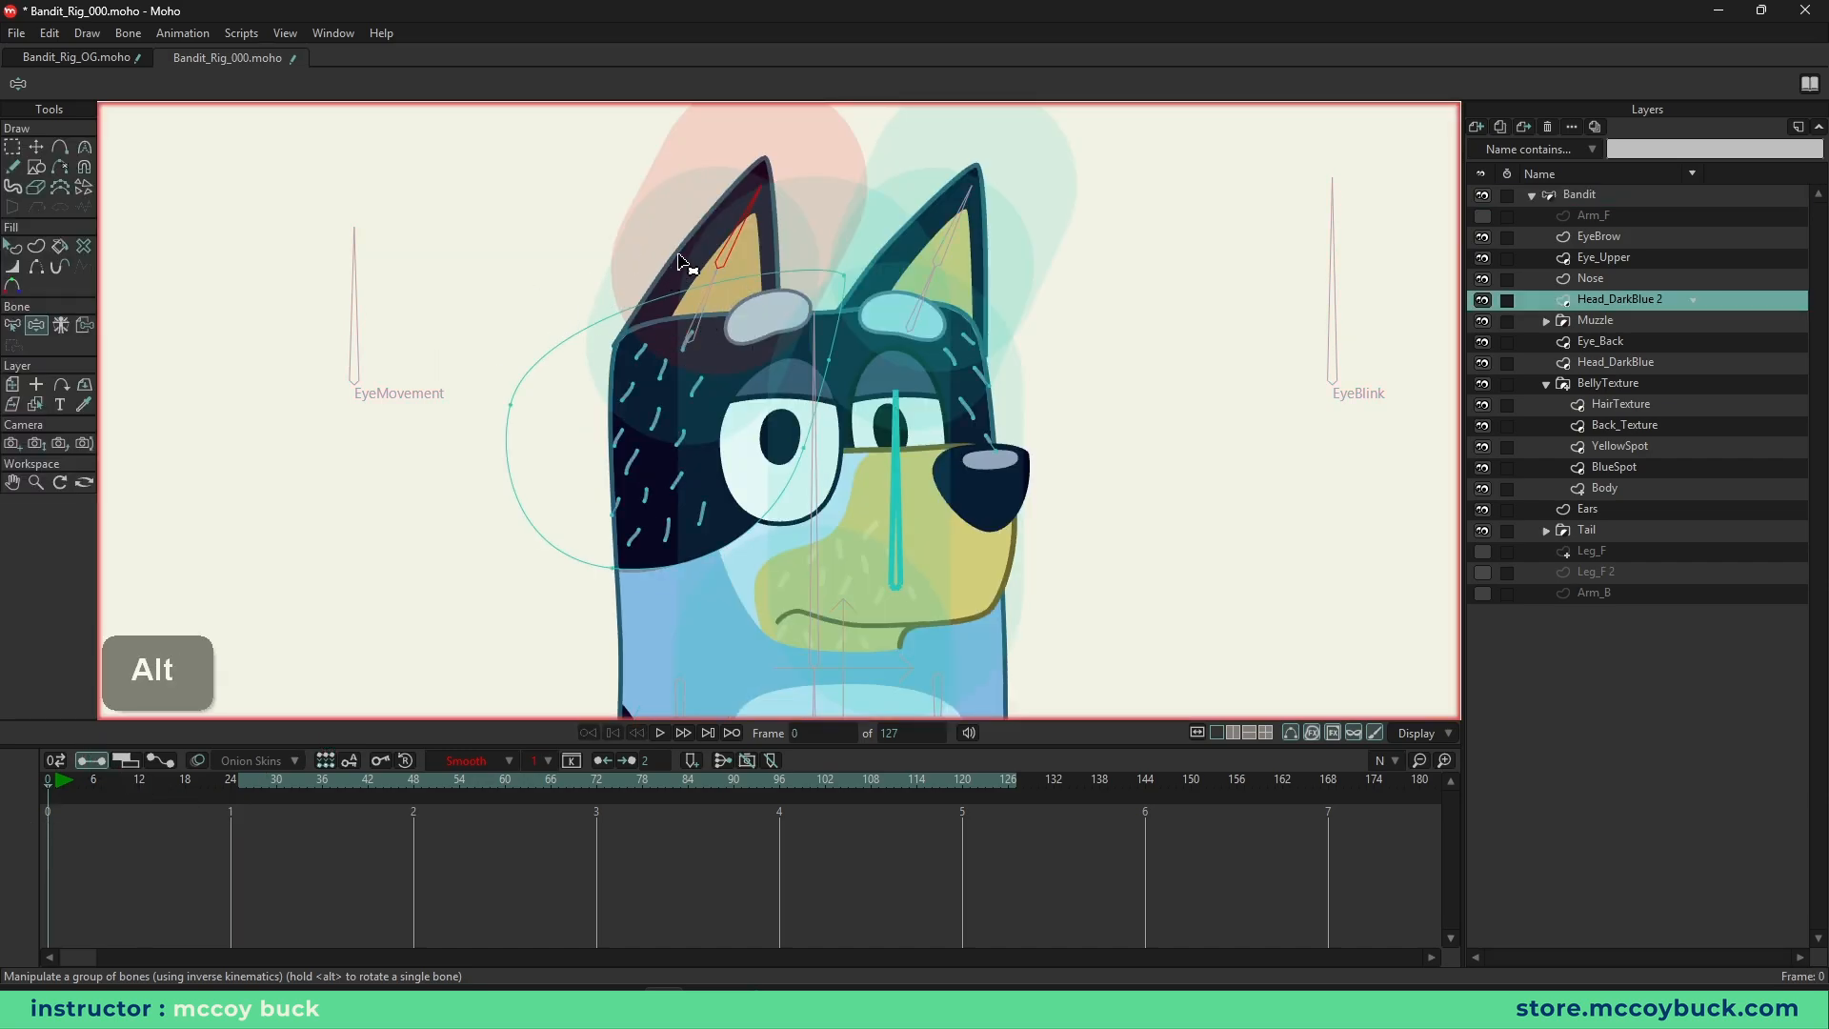
left_click(678, 262, "alt")
scroll(671, 295, "up", 2)
left_click_drag(701, 398, 623, 401)
scroll(619, 338, "down", 2)
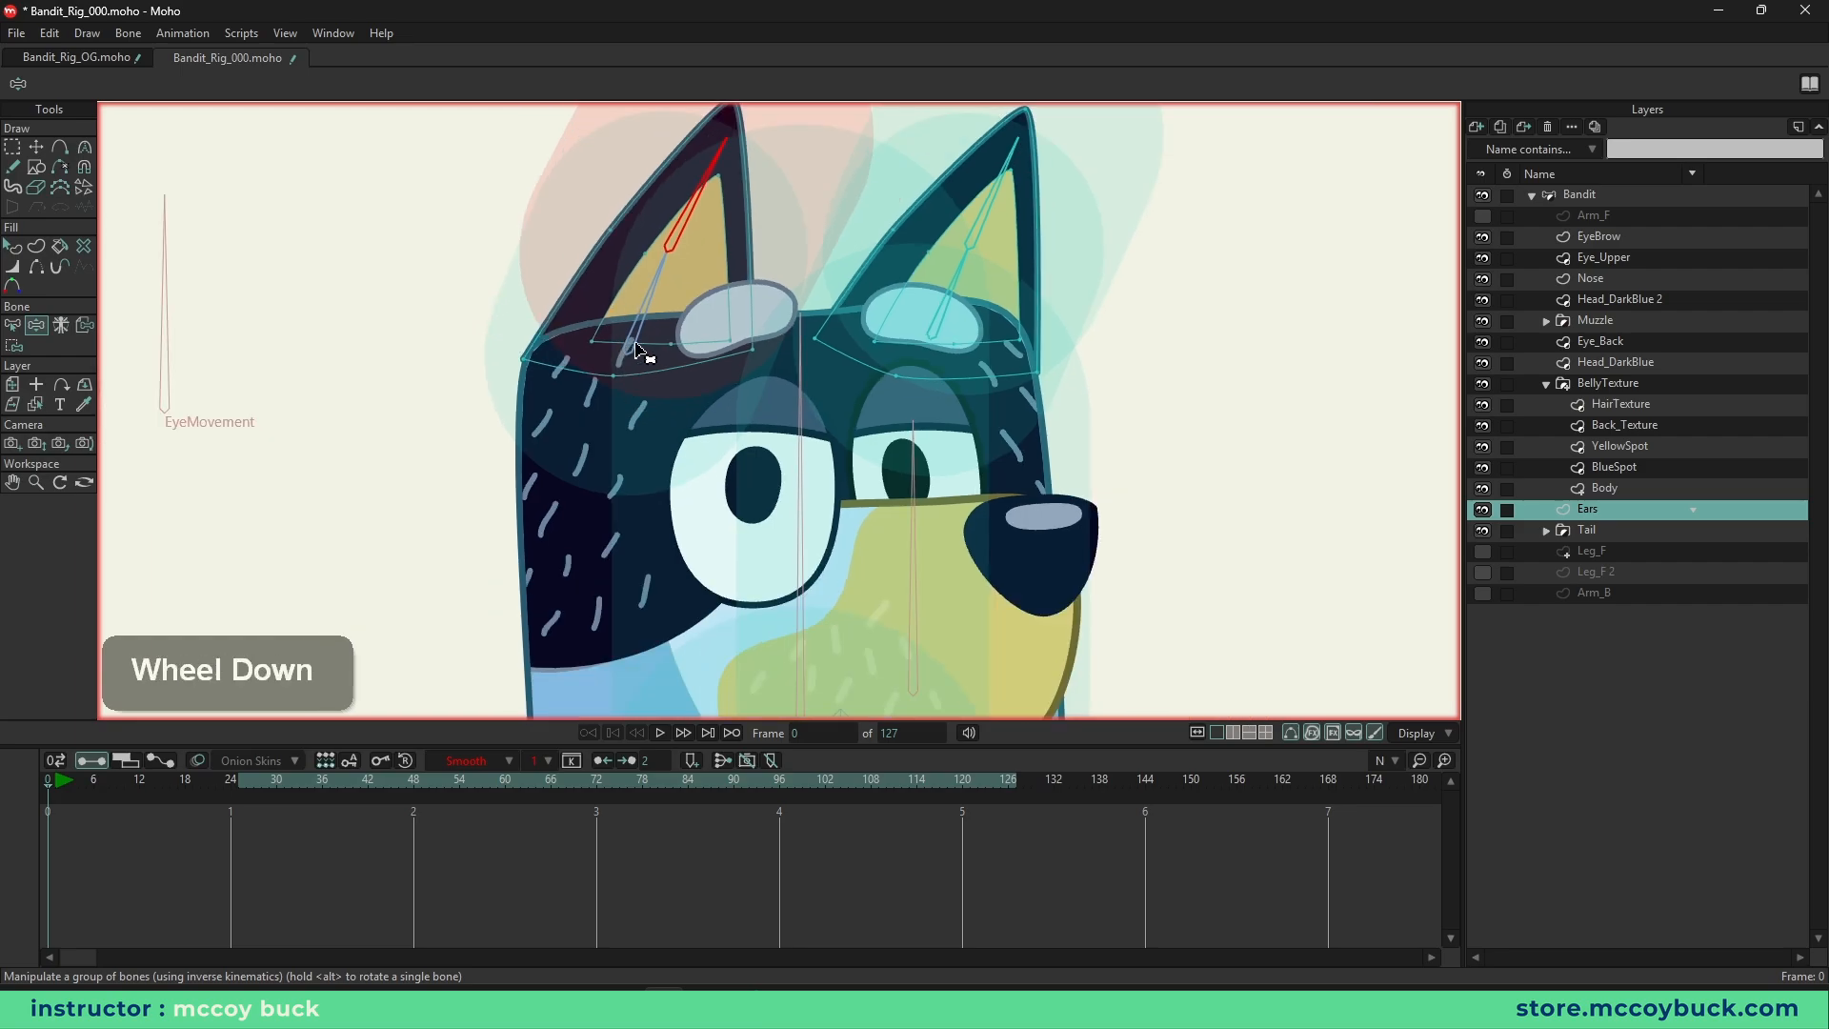
- Select the lower bone B21 of the left ear and examine its bone constraints
key("z")
mouse_move(652, 297)
left_mouse_down()
mouse_move(625, 283)
mouse_move(645, 291)
left_mouse_up()
left_click_drag(675, 217, 684, 242)
key("b")
left_click(646, 312)
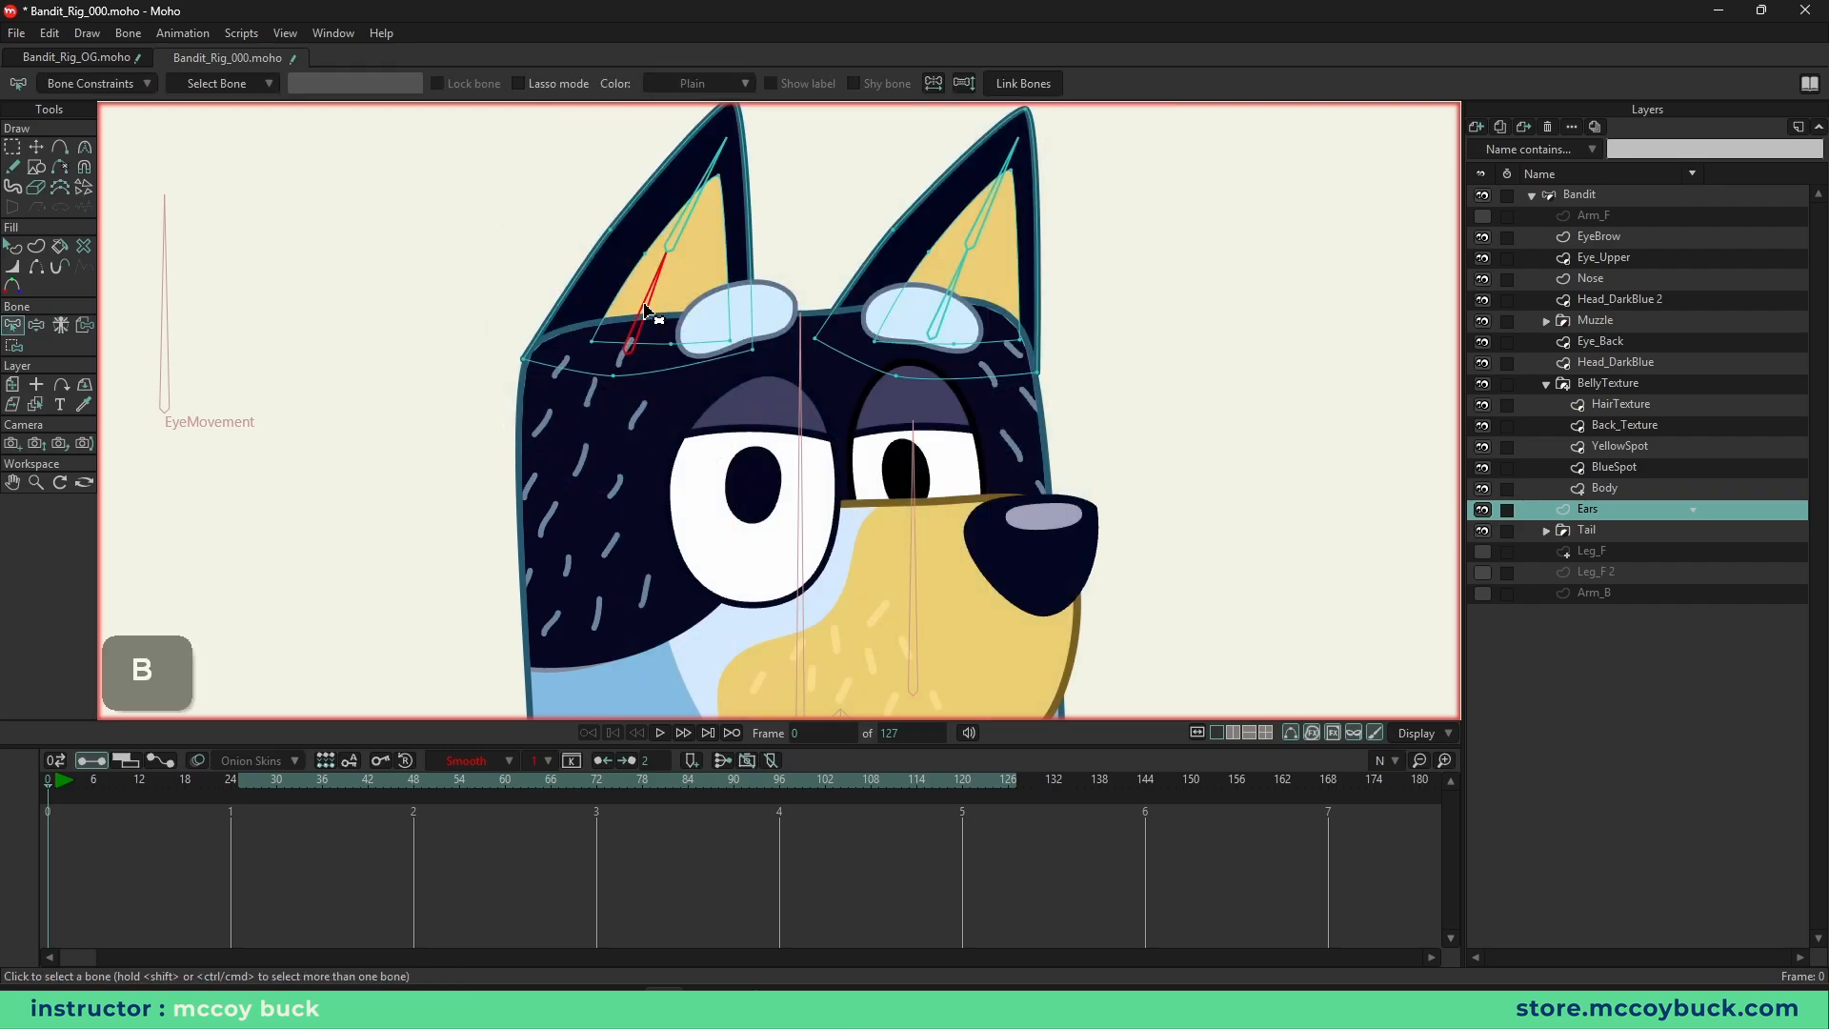
left_click(145, 87)
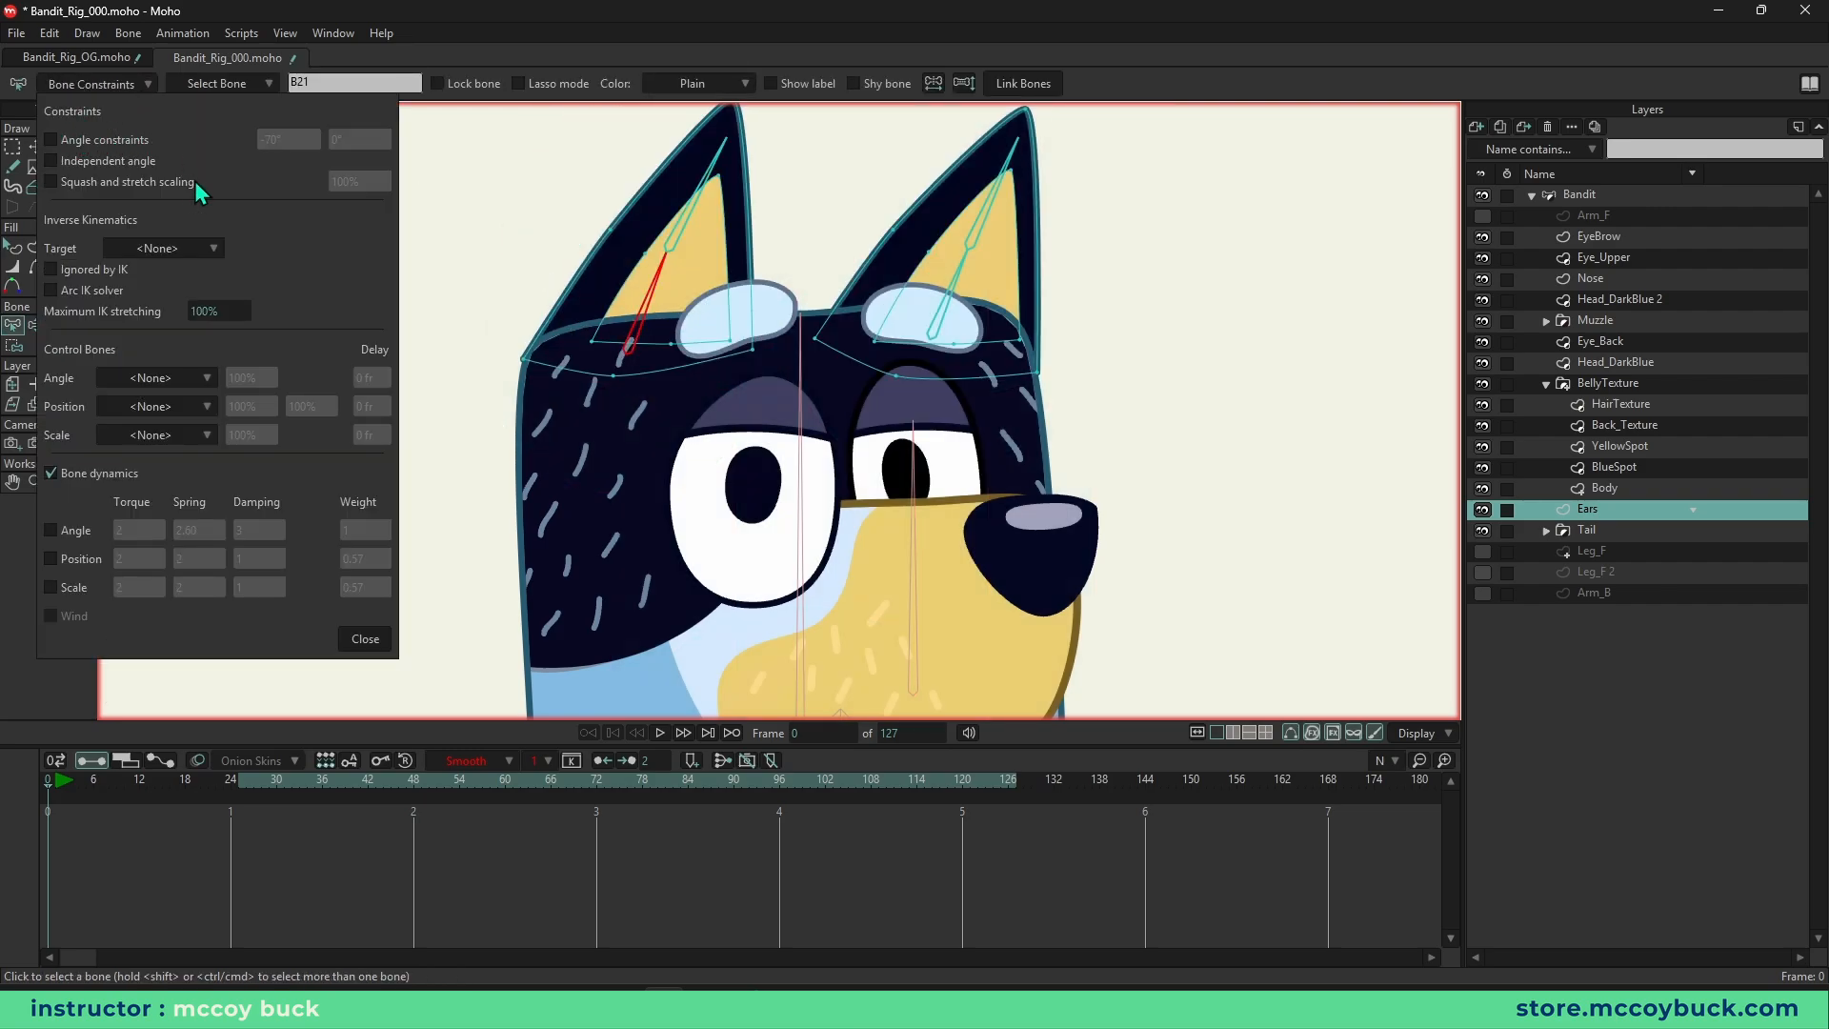
left_click(367, 639)
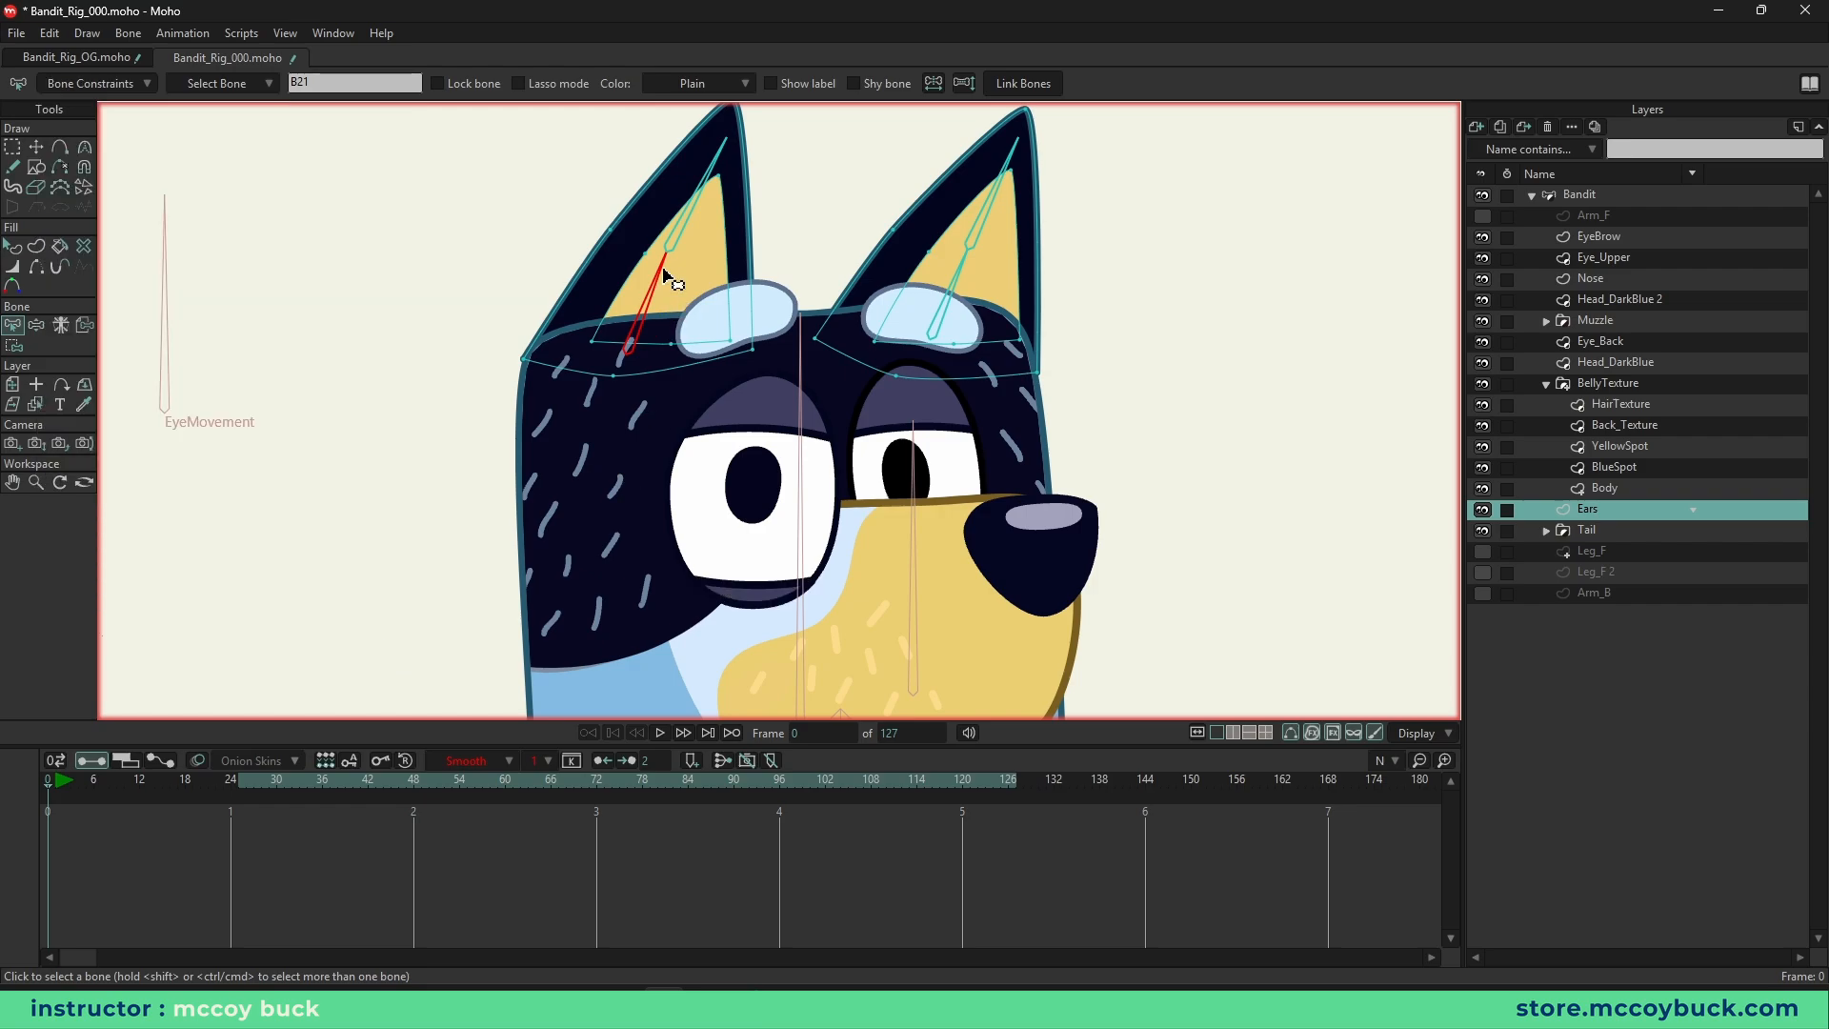
key("z")
mouse_move(715, 186)
left_mouse_down()
mouse_move(739, 233)
mouse_move(695, 238)
mouse_move(703, 219)
left_mouse_up()
key("ctrl+z")
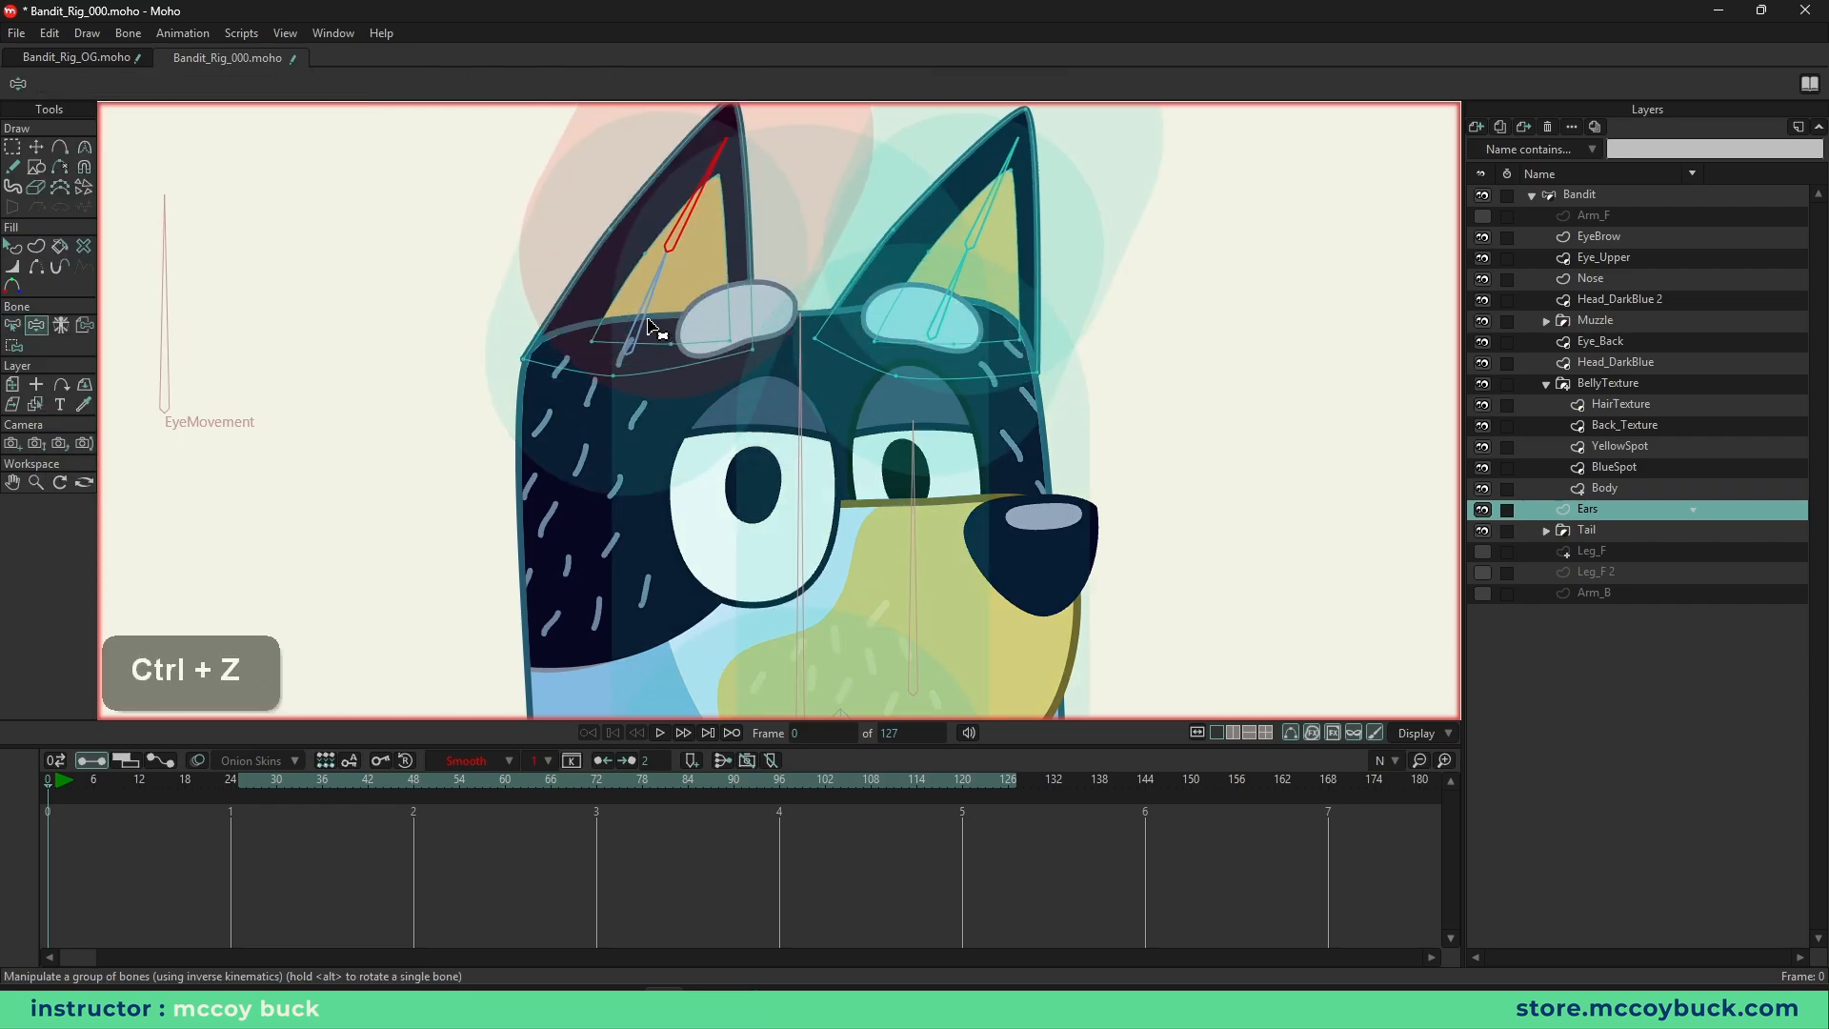
key("b")
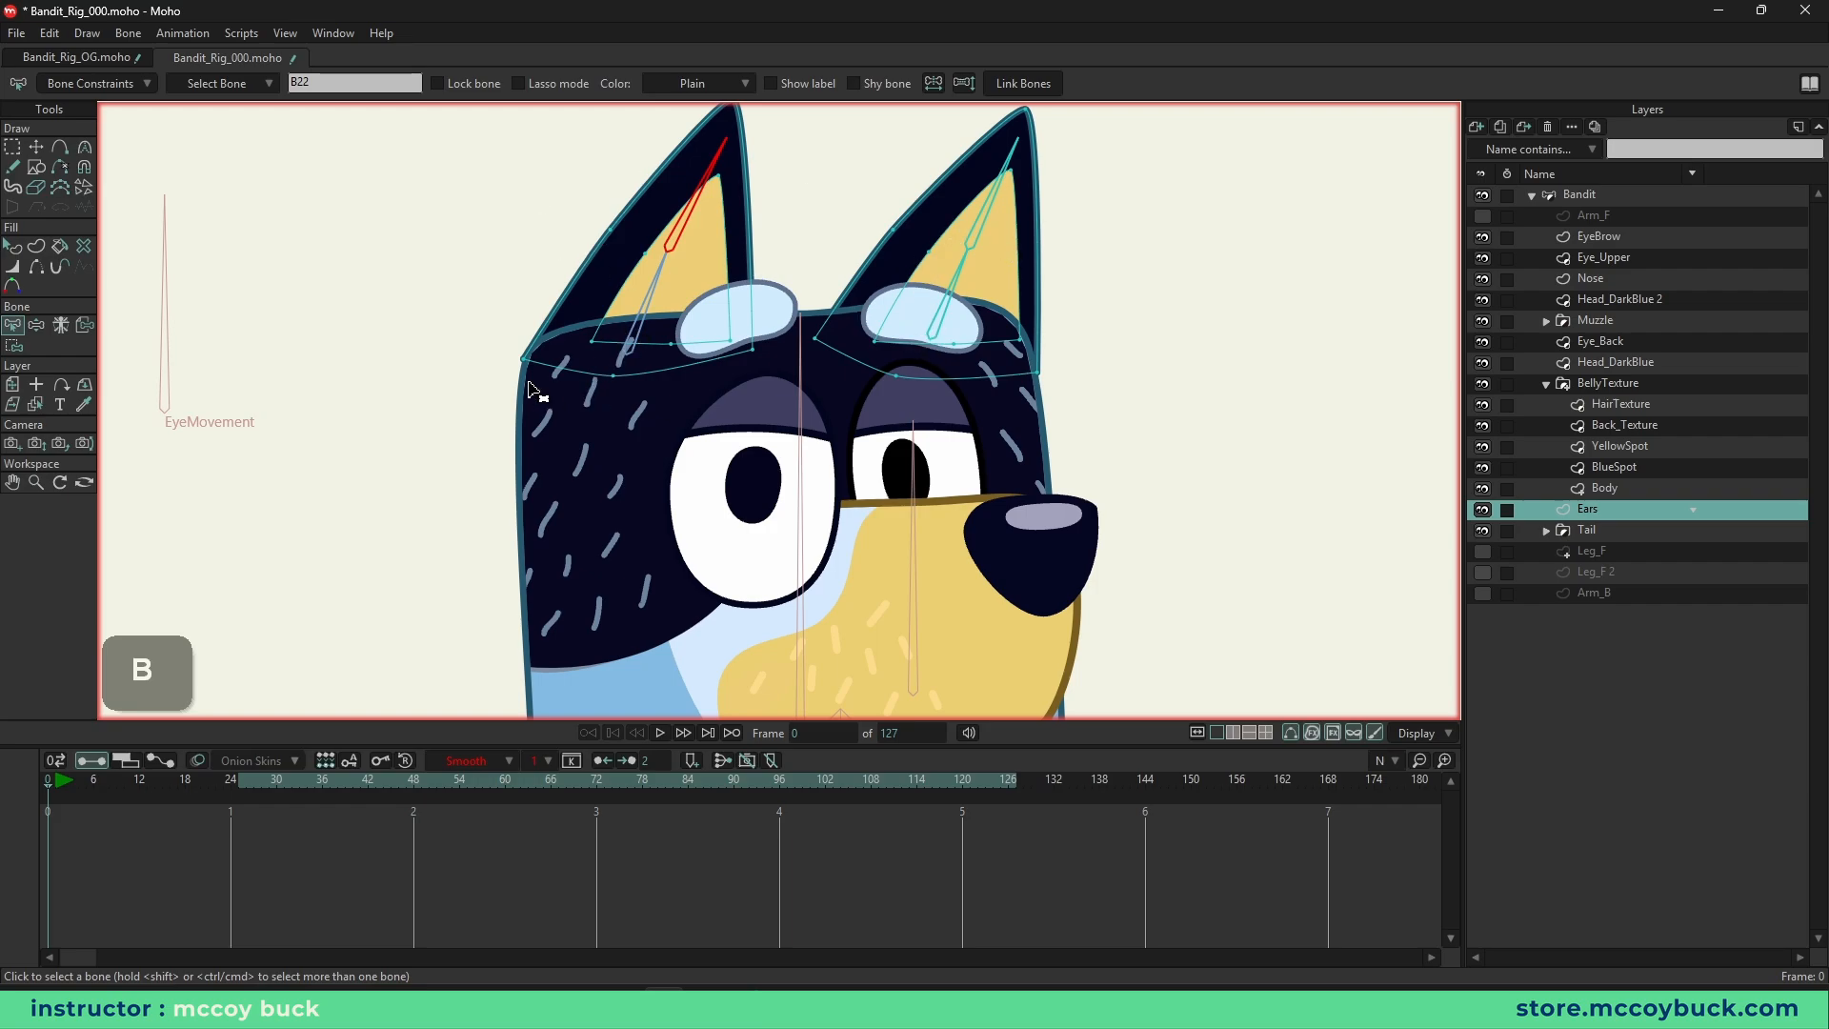
scroll(529, 387, "down", 1)
right_click(568, 427)
scroll(571, 354, "up", 1)
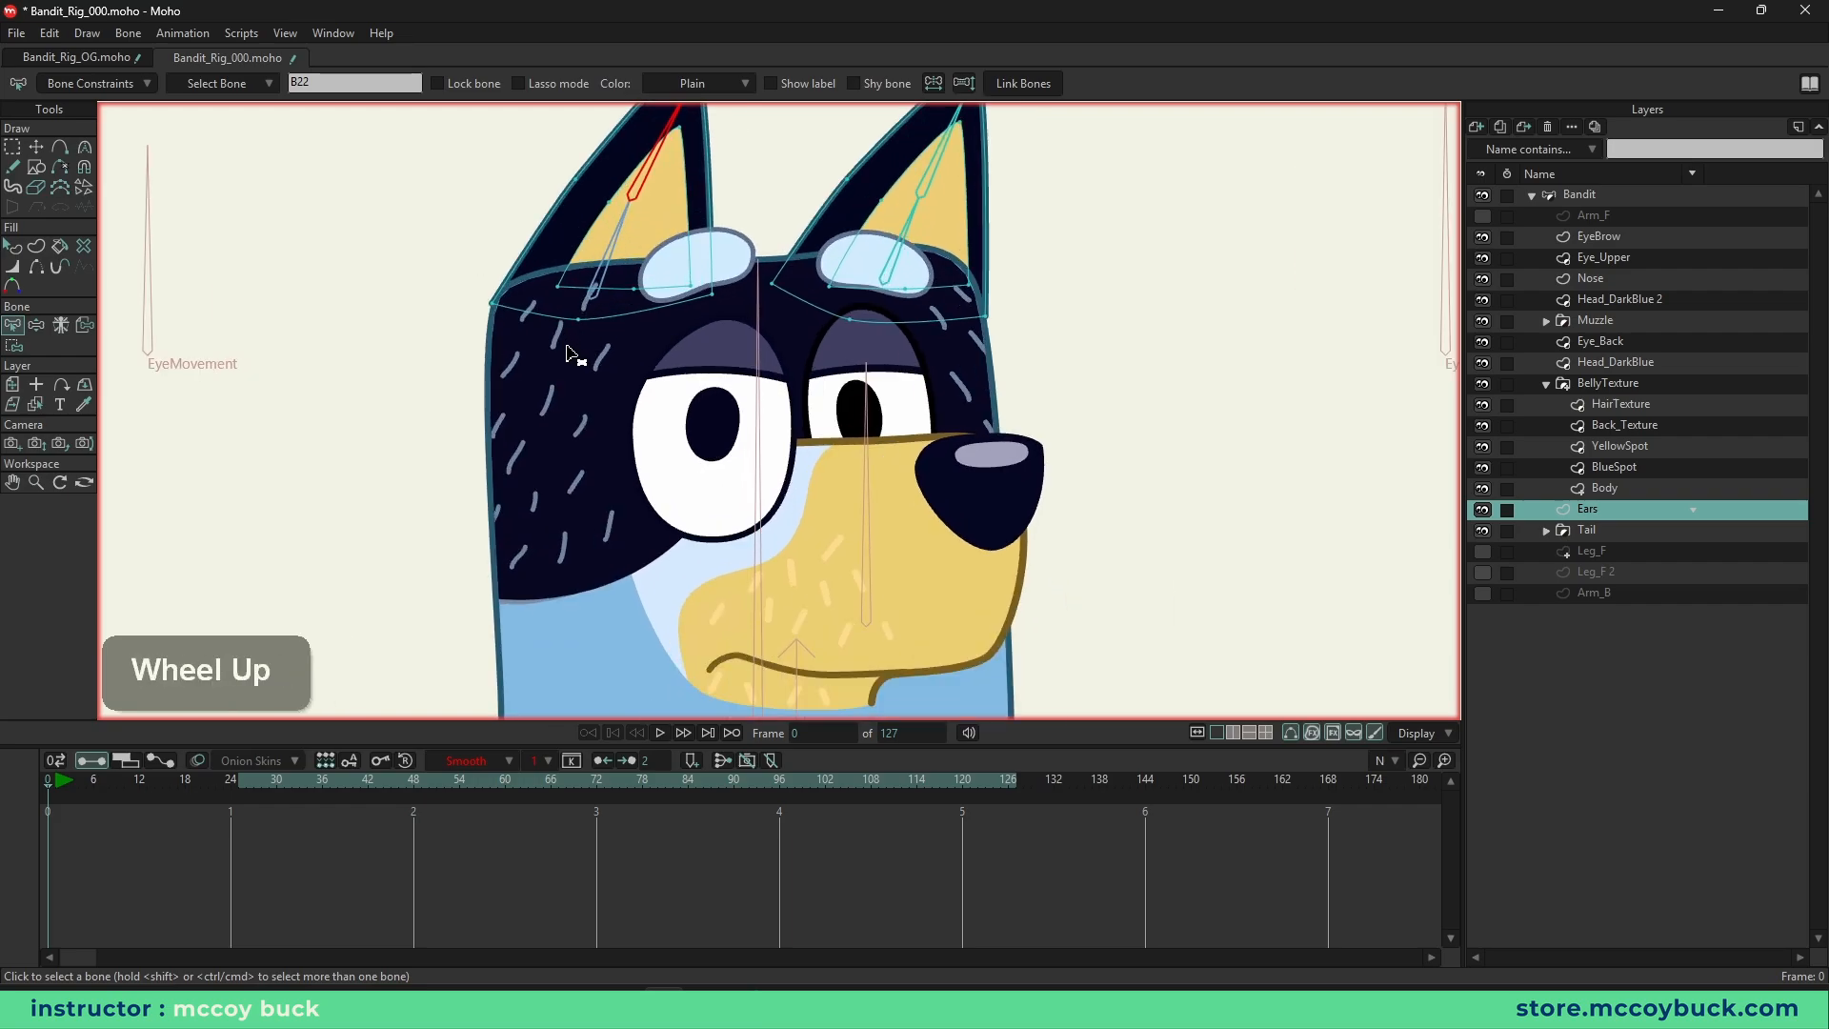
key("b")
left_click(598, 286)
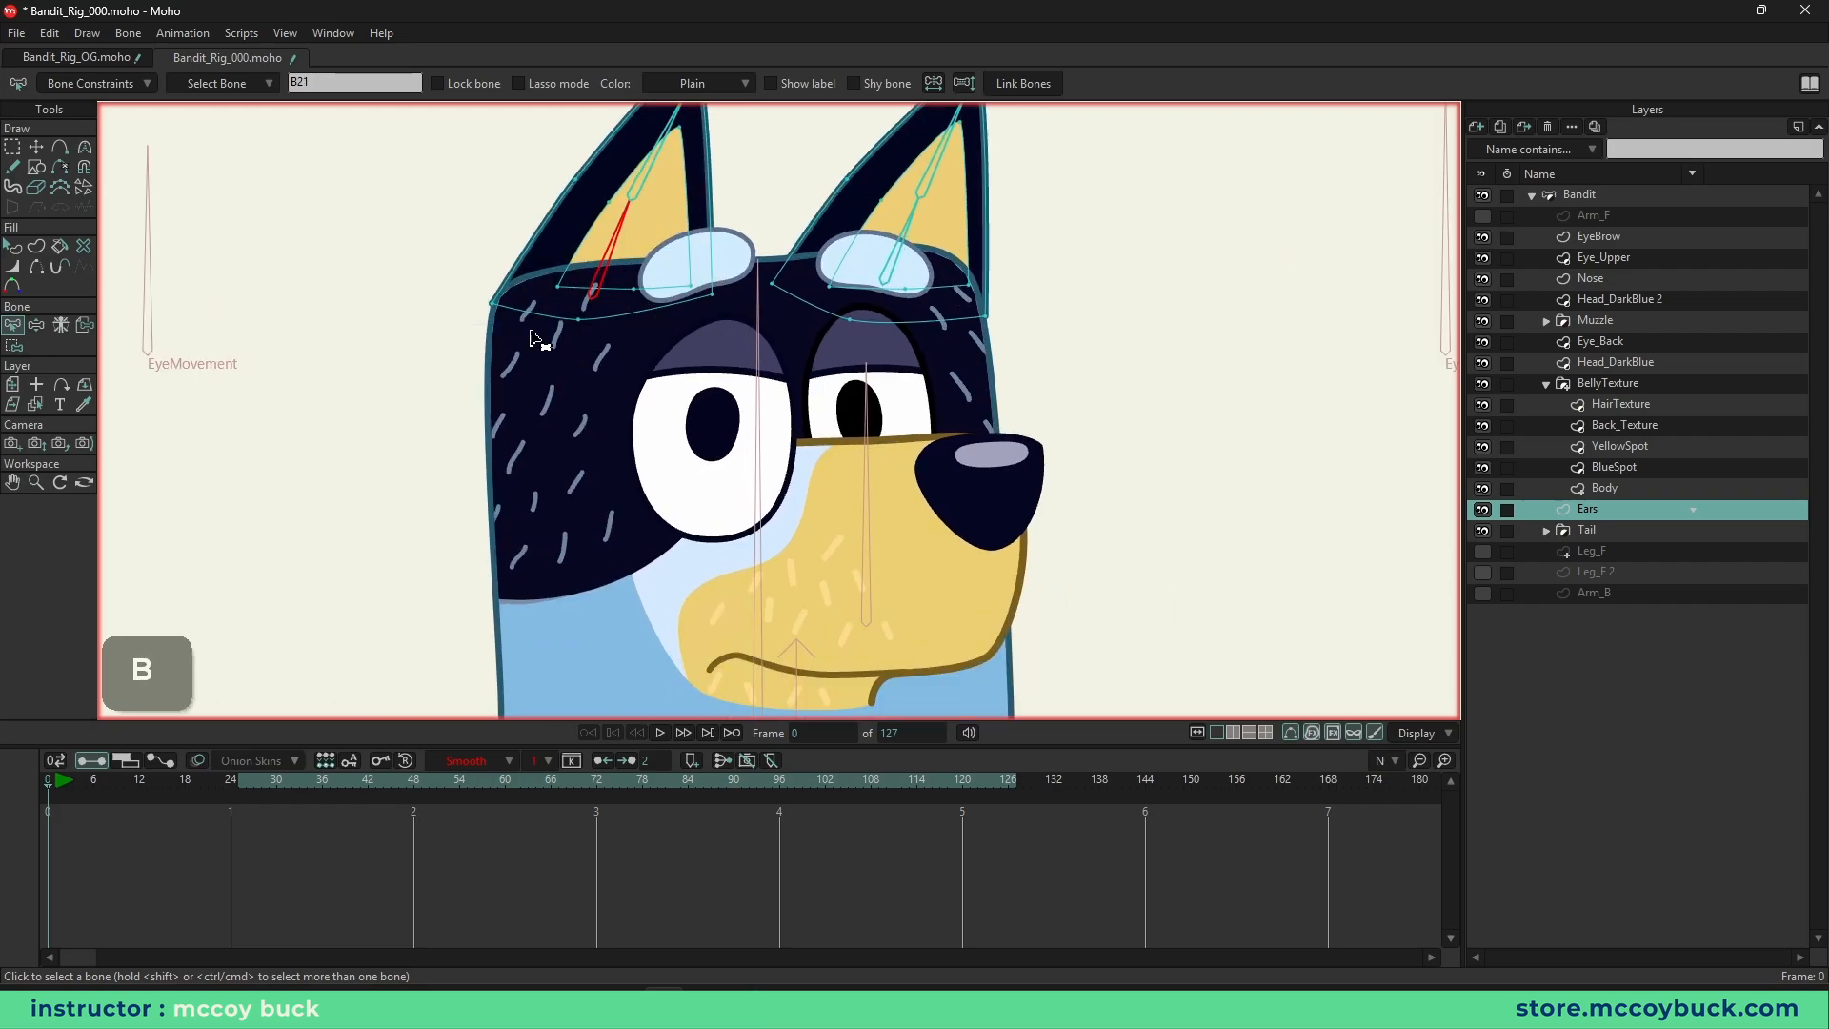
- Bind the base points of both ears to the central head bone
left_click(12, 345)
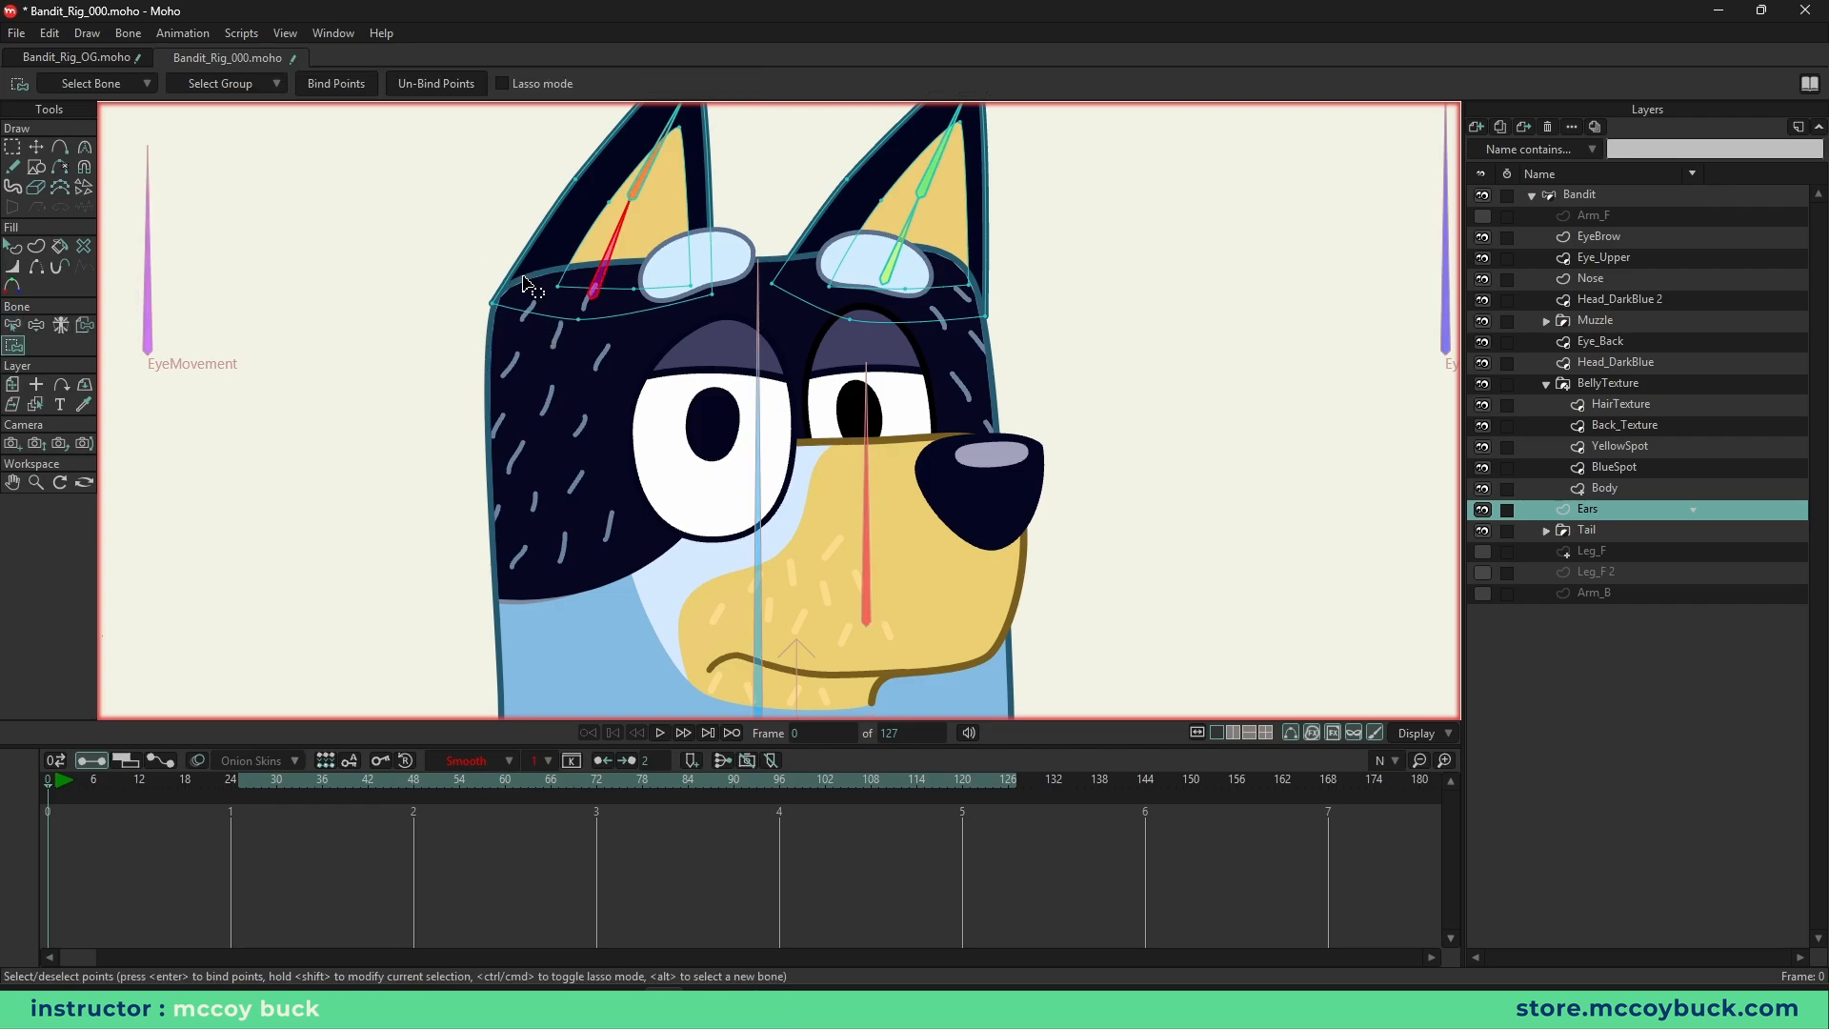
left_click(761, 458, "alt")
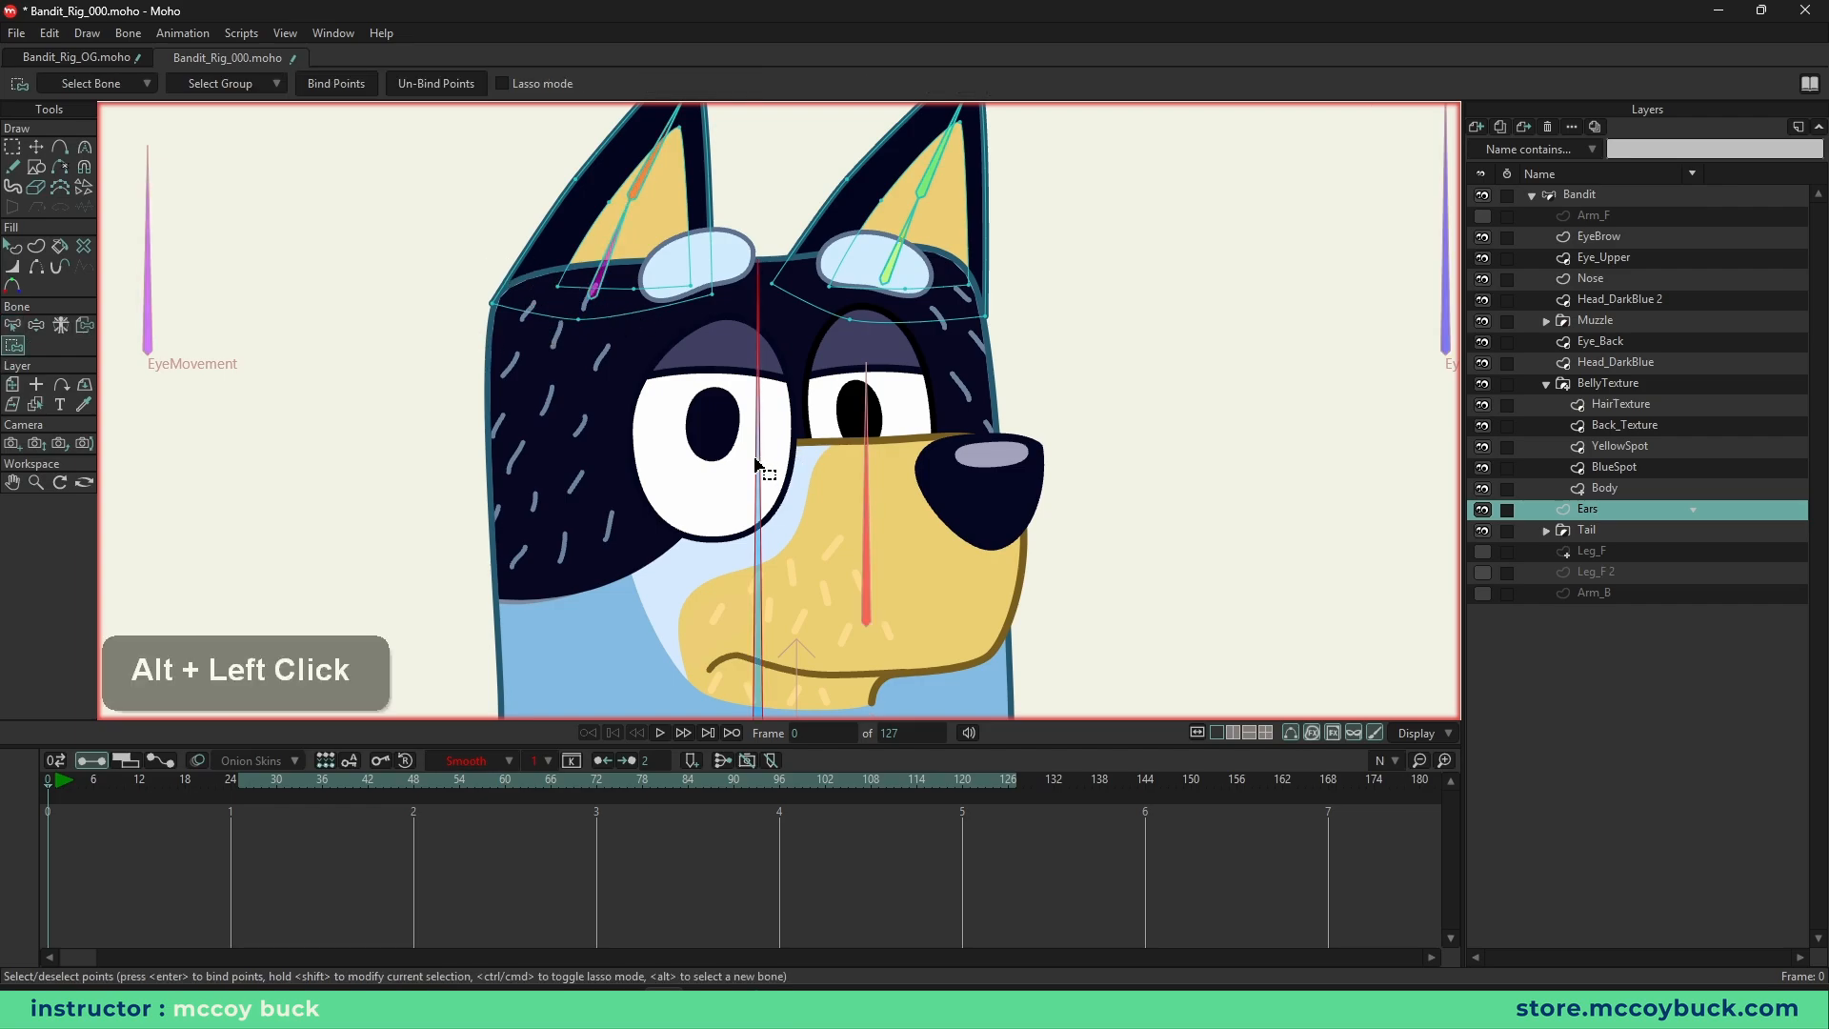
left_click(15, 348)
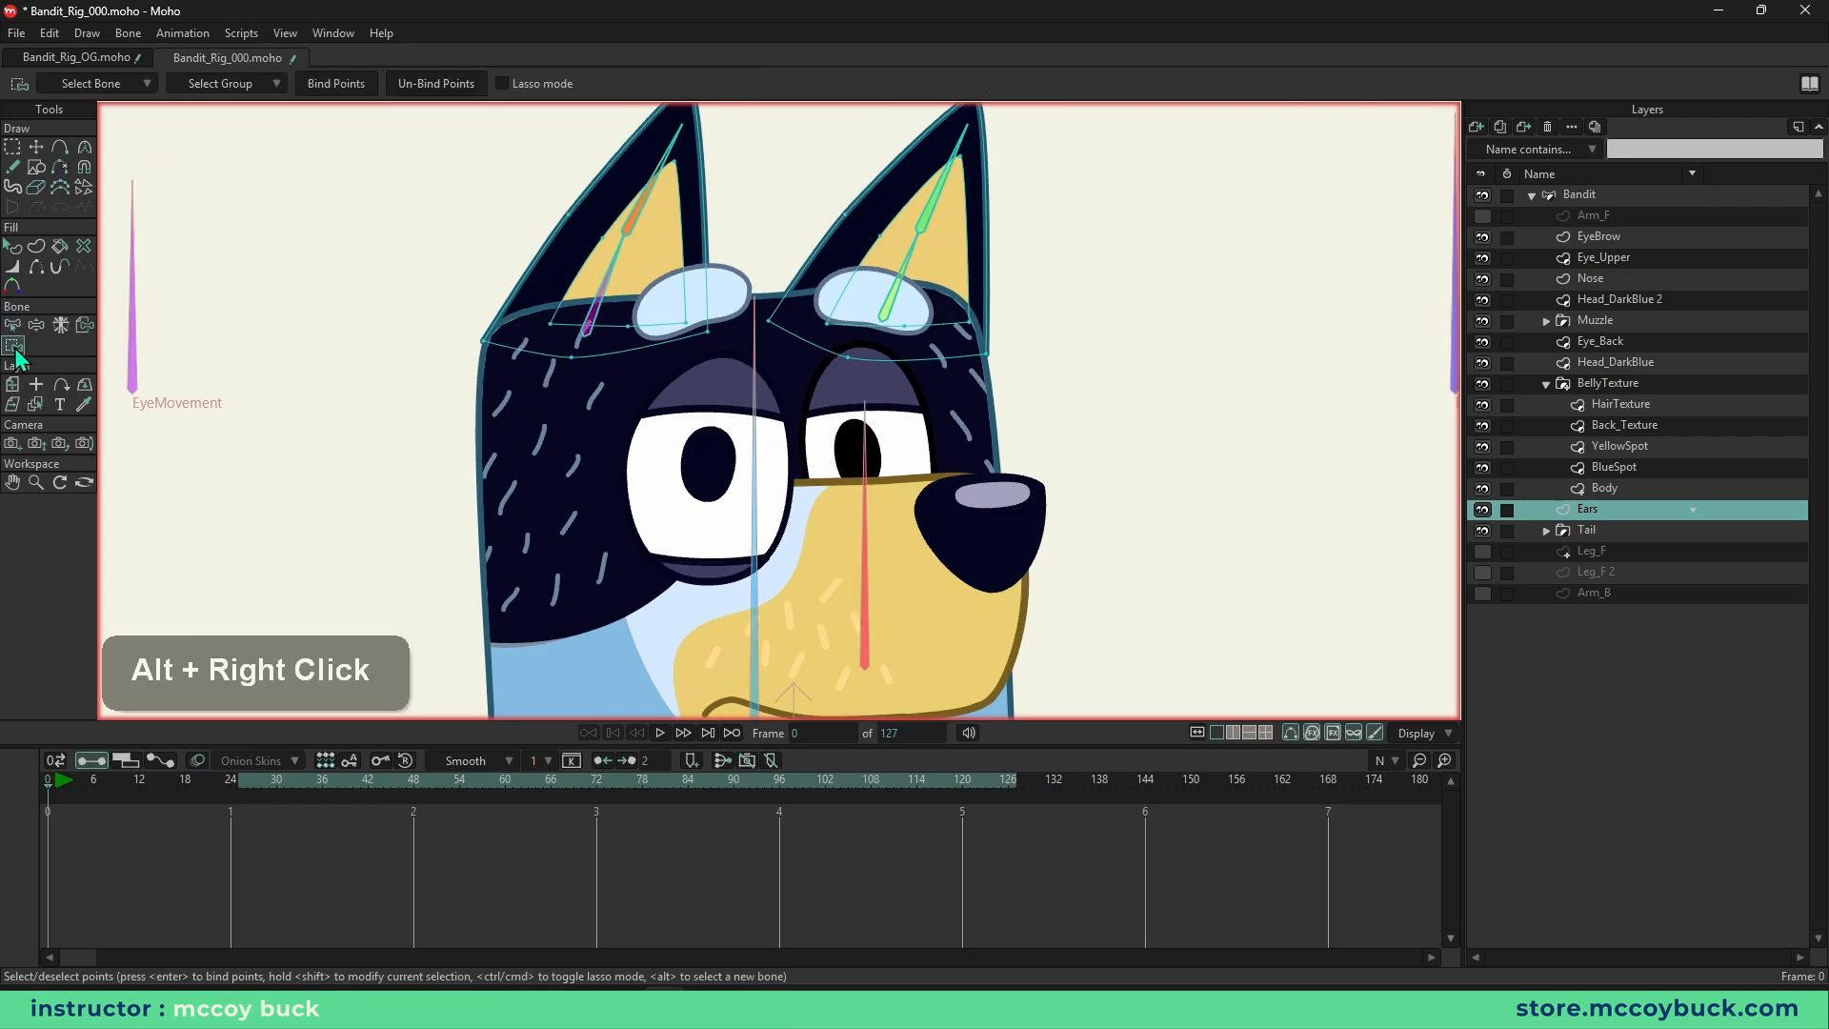
left_click_drag(444, 262, 783, 380)
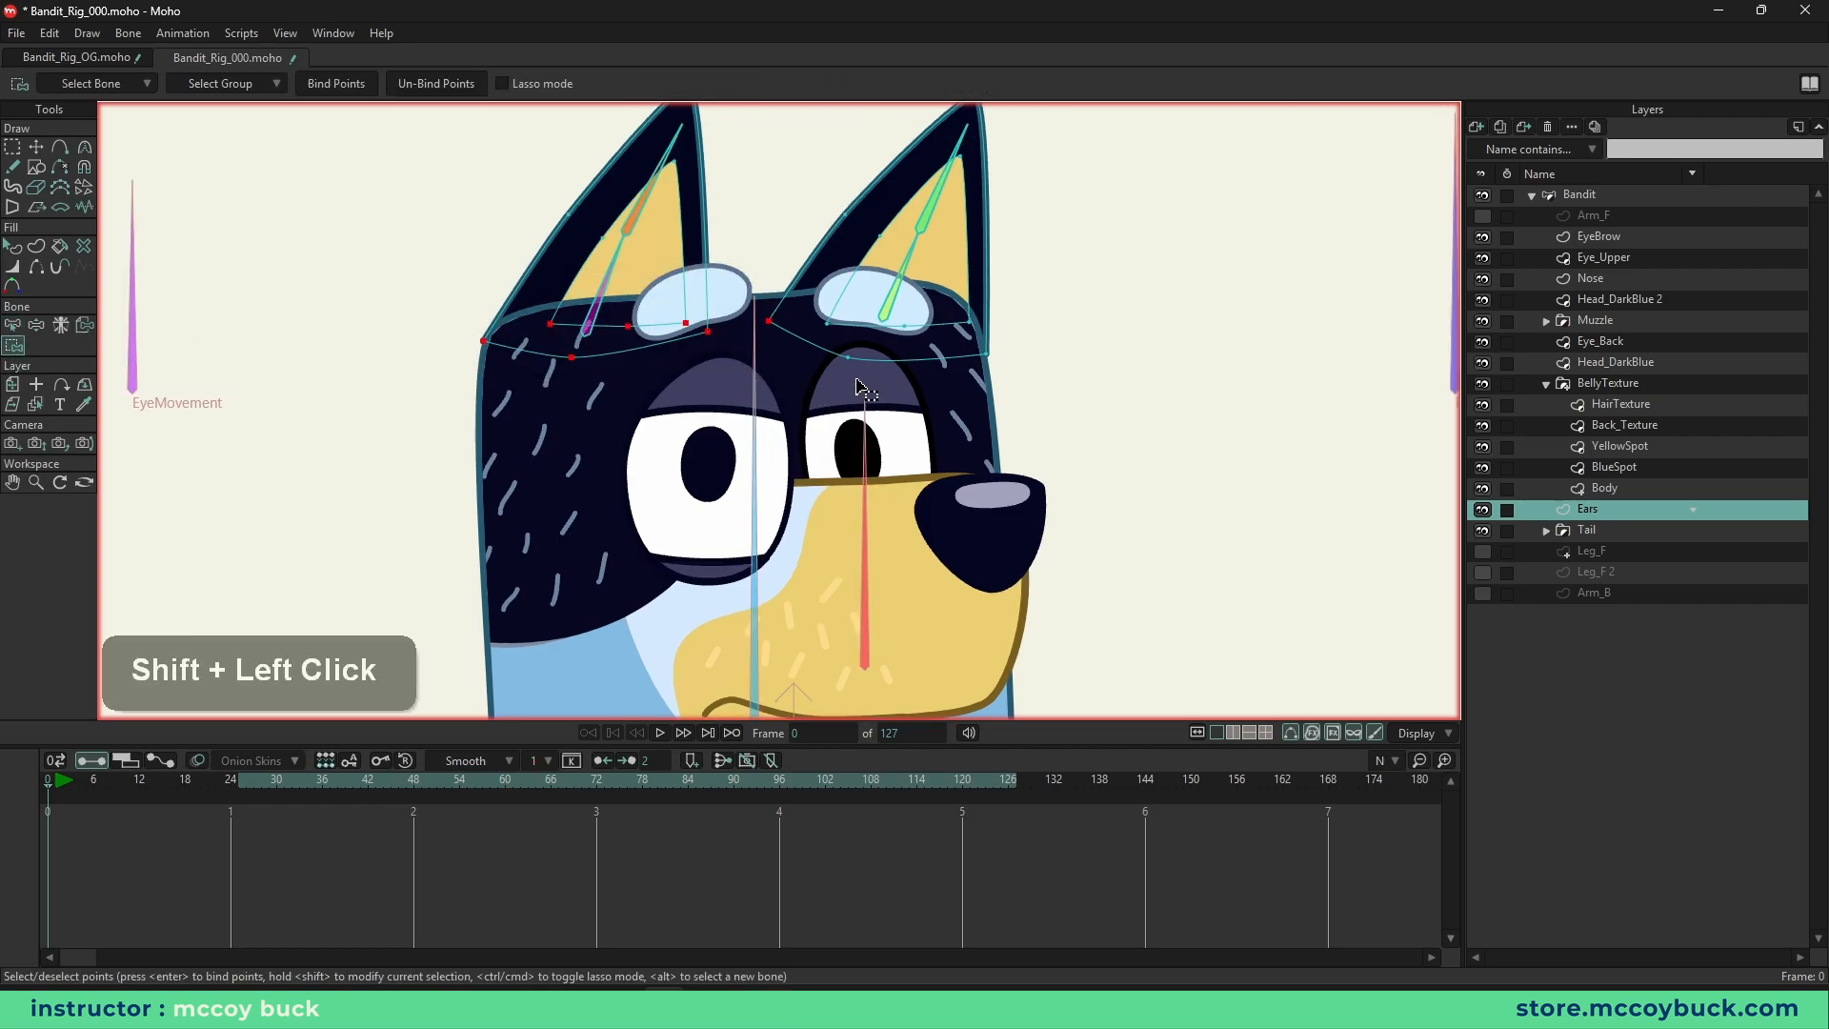
left_click(881, 349, "shift")
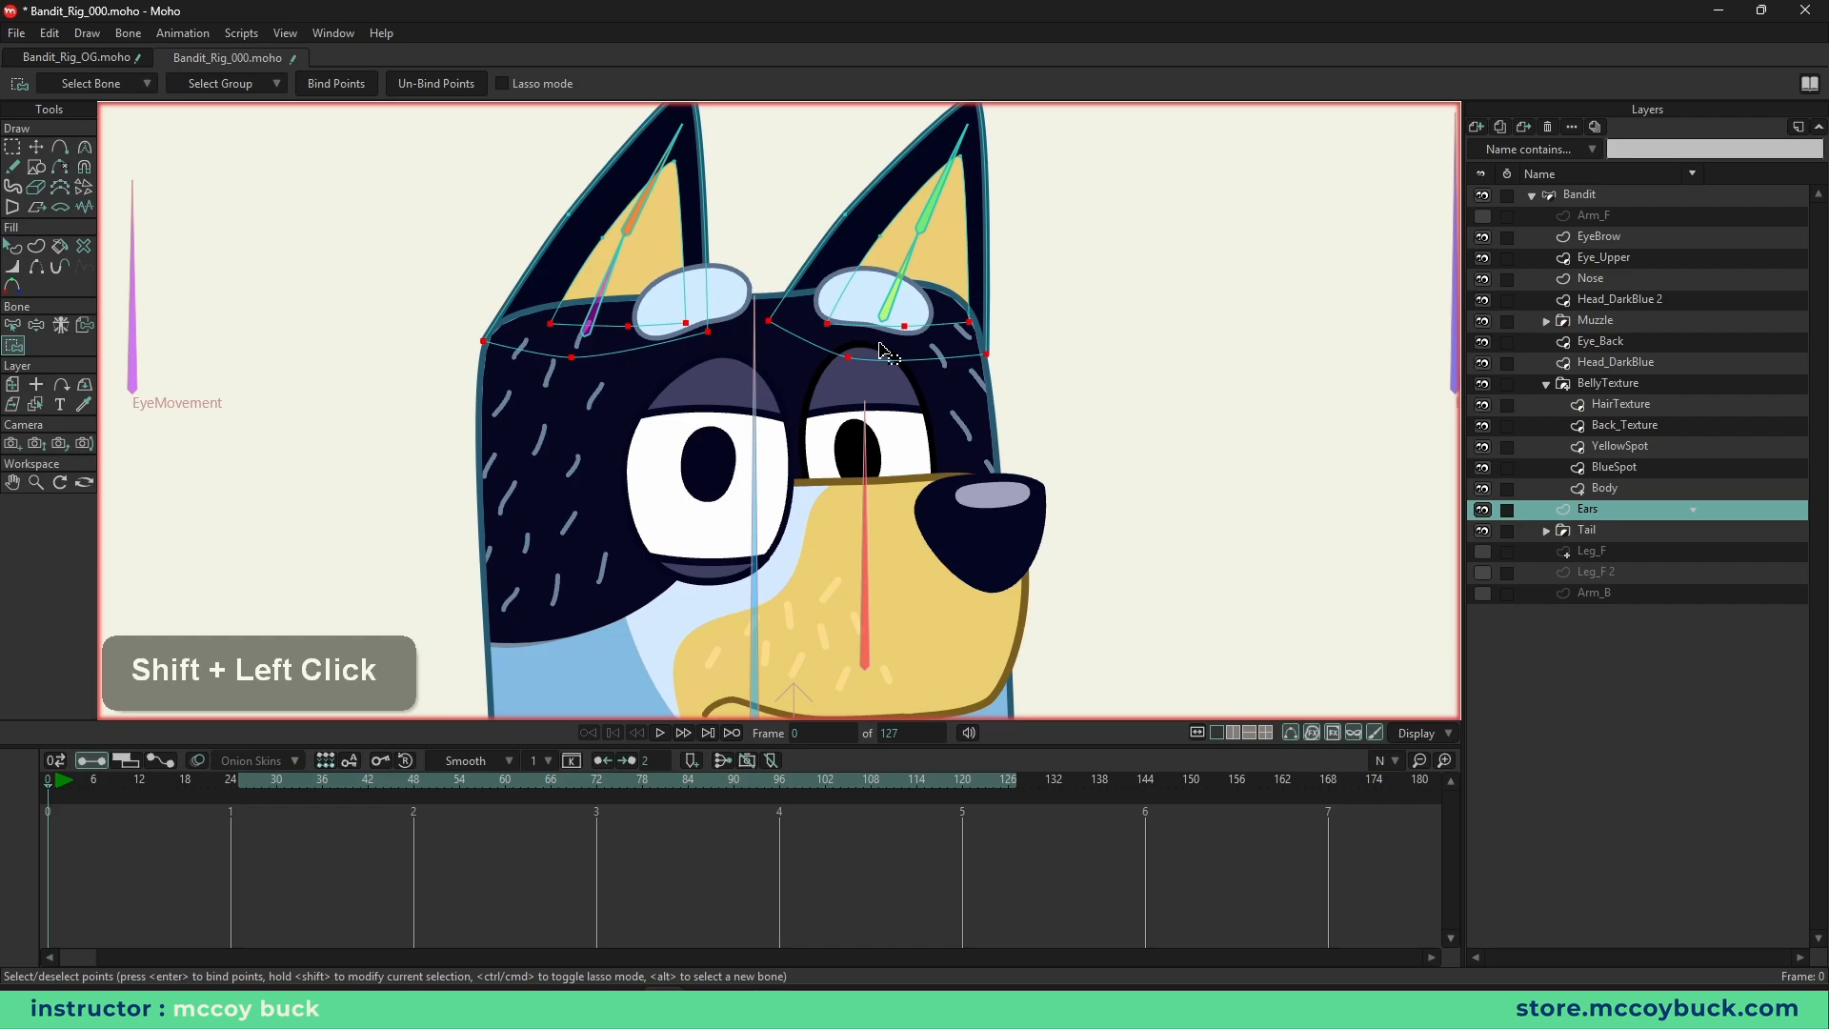
left_click(760, 457, "alt")
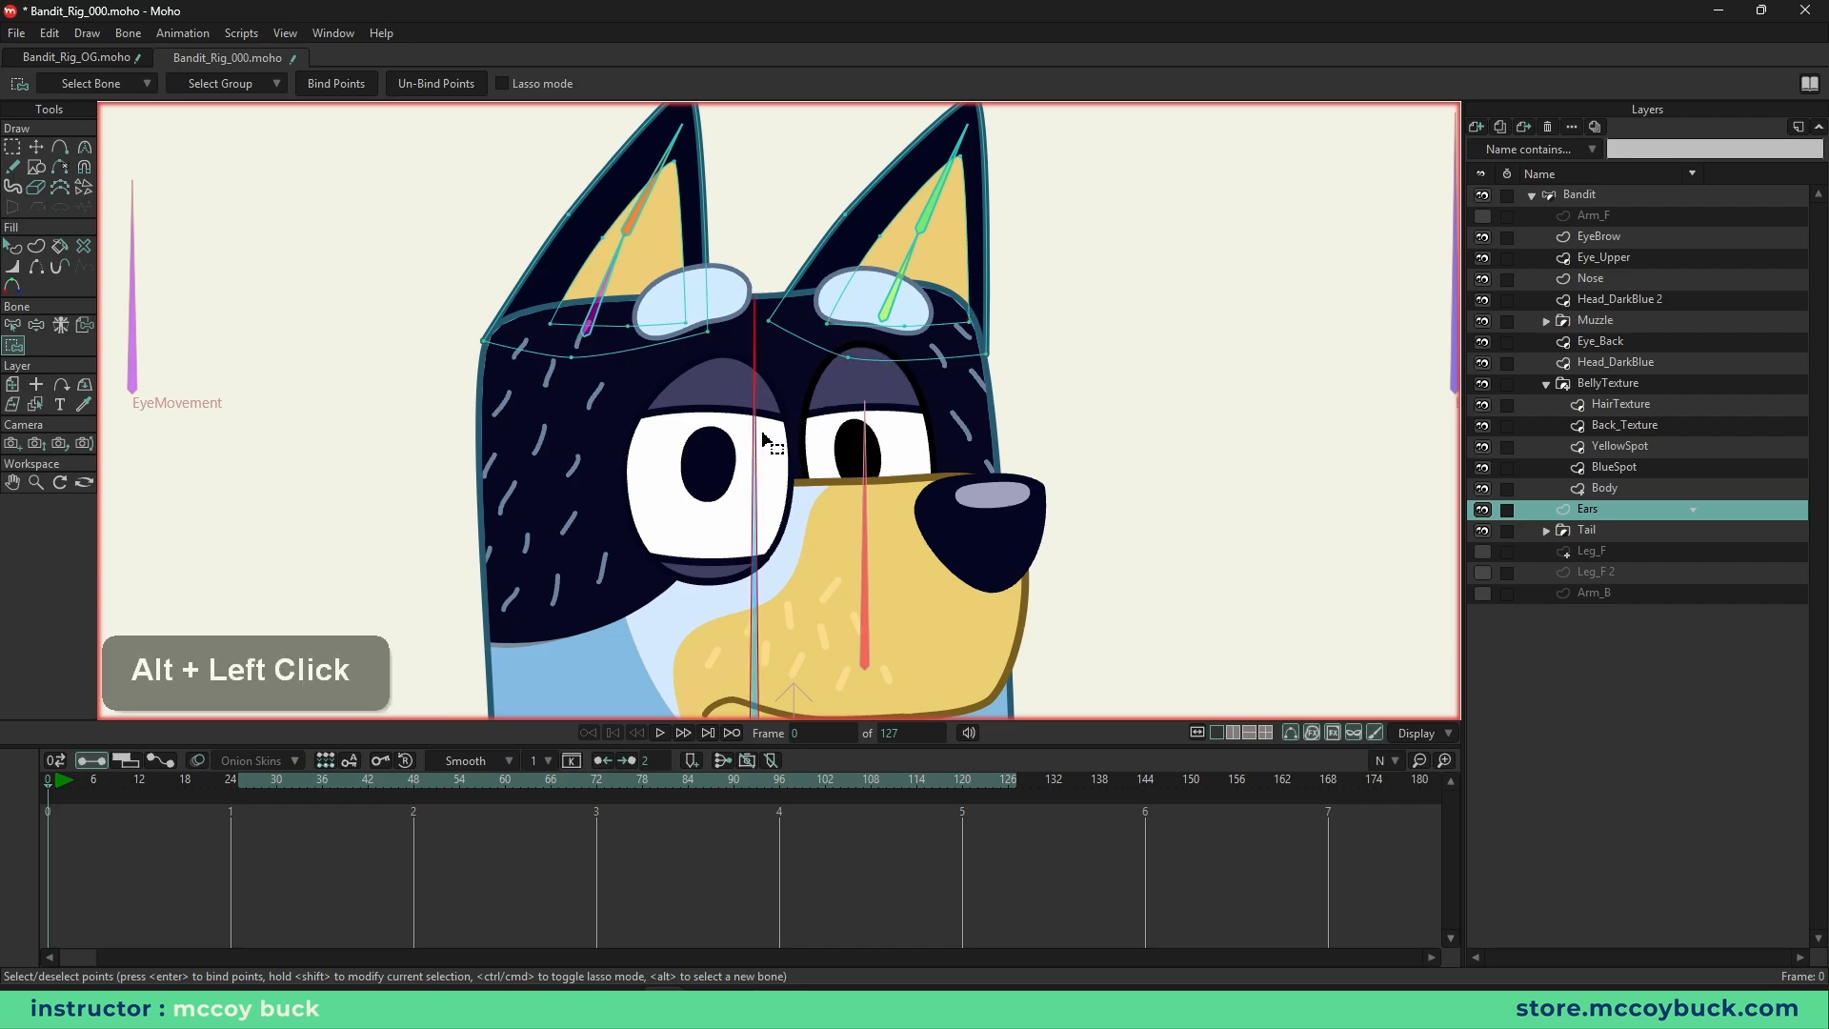
left_click_drag(380, 293, 1267, 399)
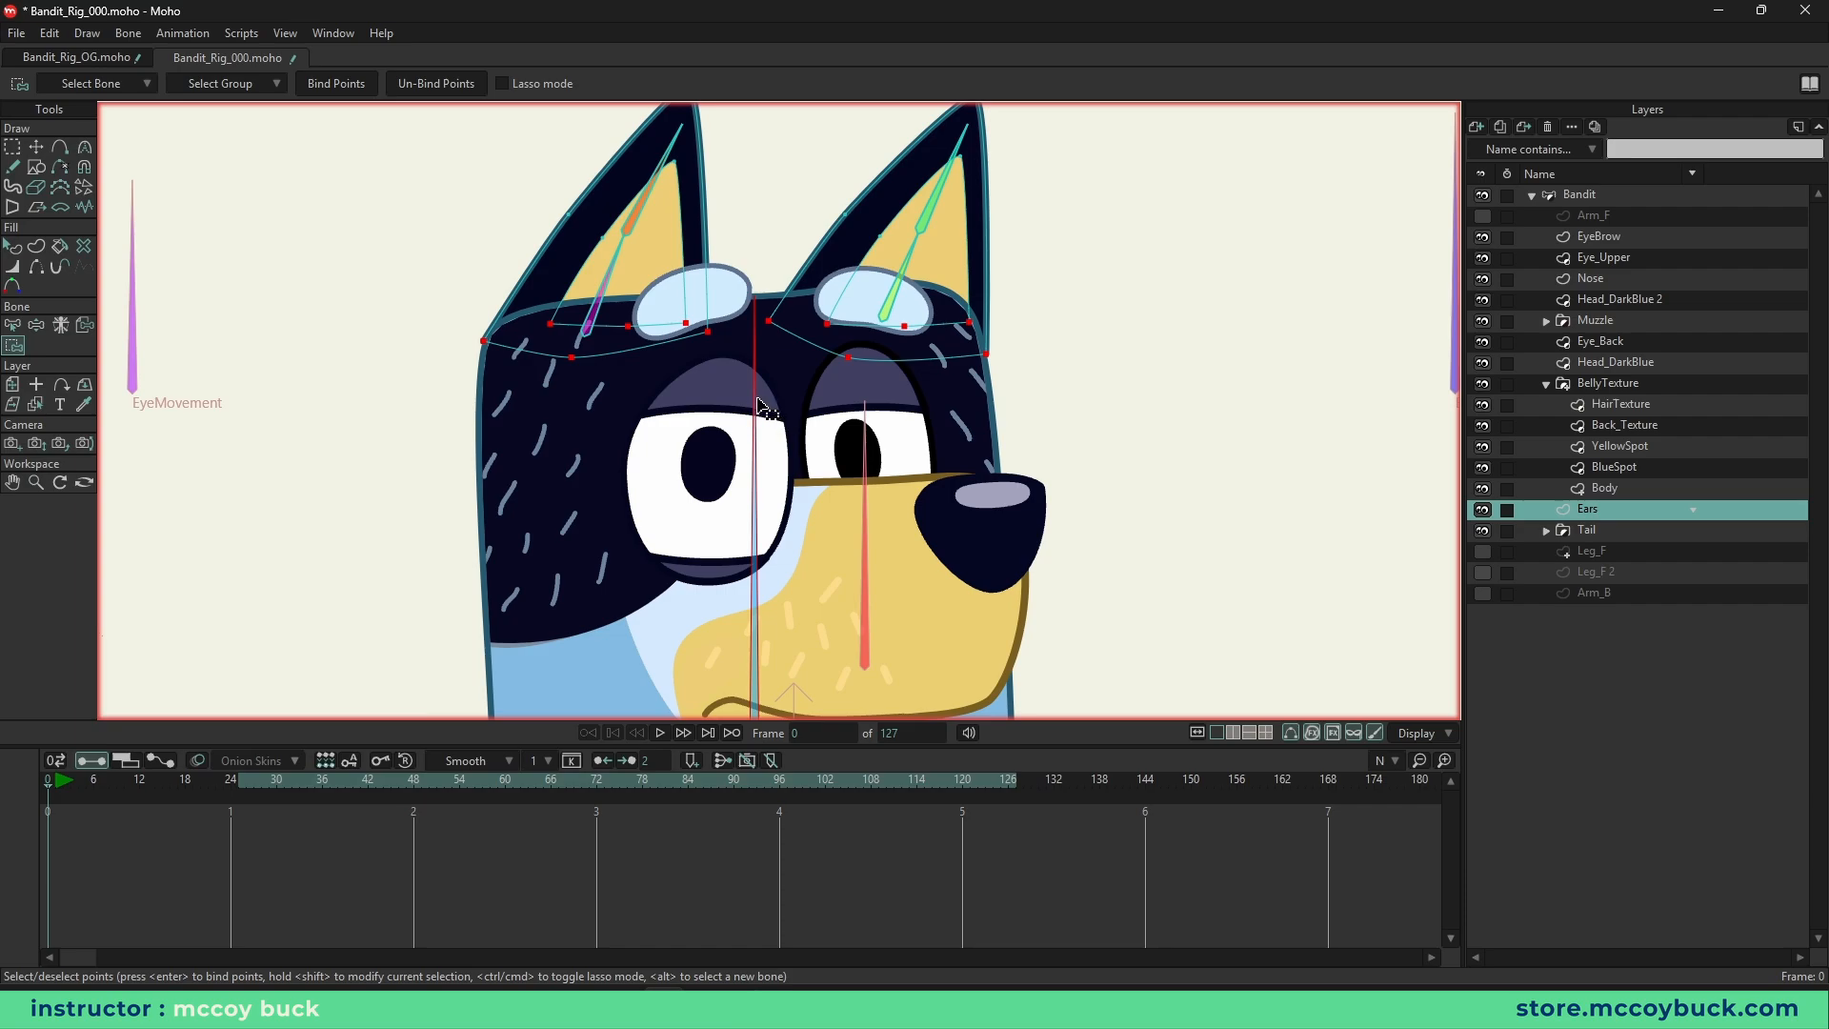
left_click(336, 85)
- Go to frame 12, select the Bandit layer and raise the bones of both ears to test the bound base points
left_click_drag(613, 282, 566, 357)
left_click(139, 779)
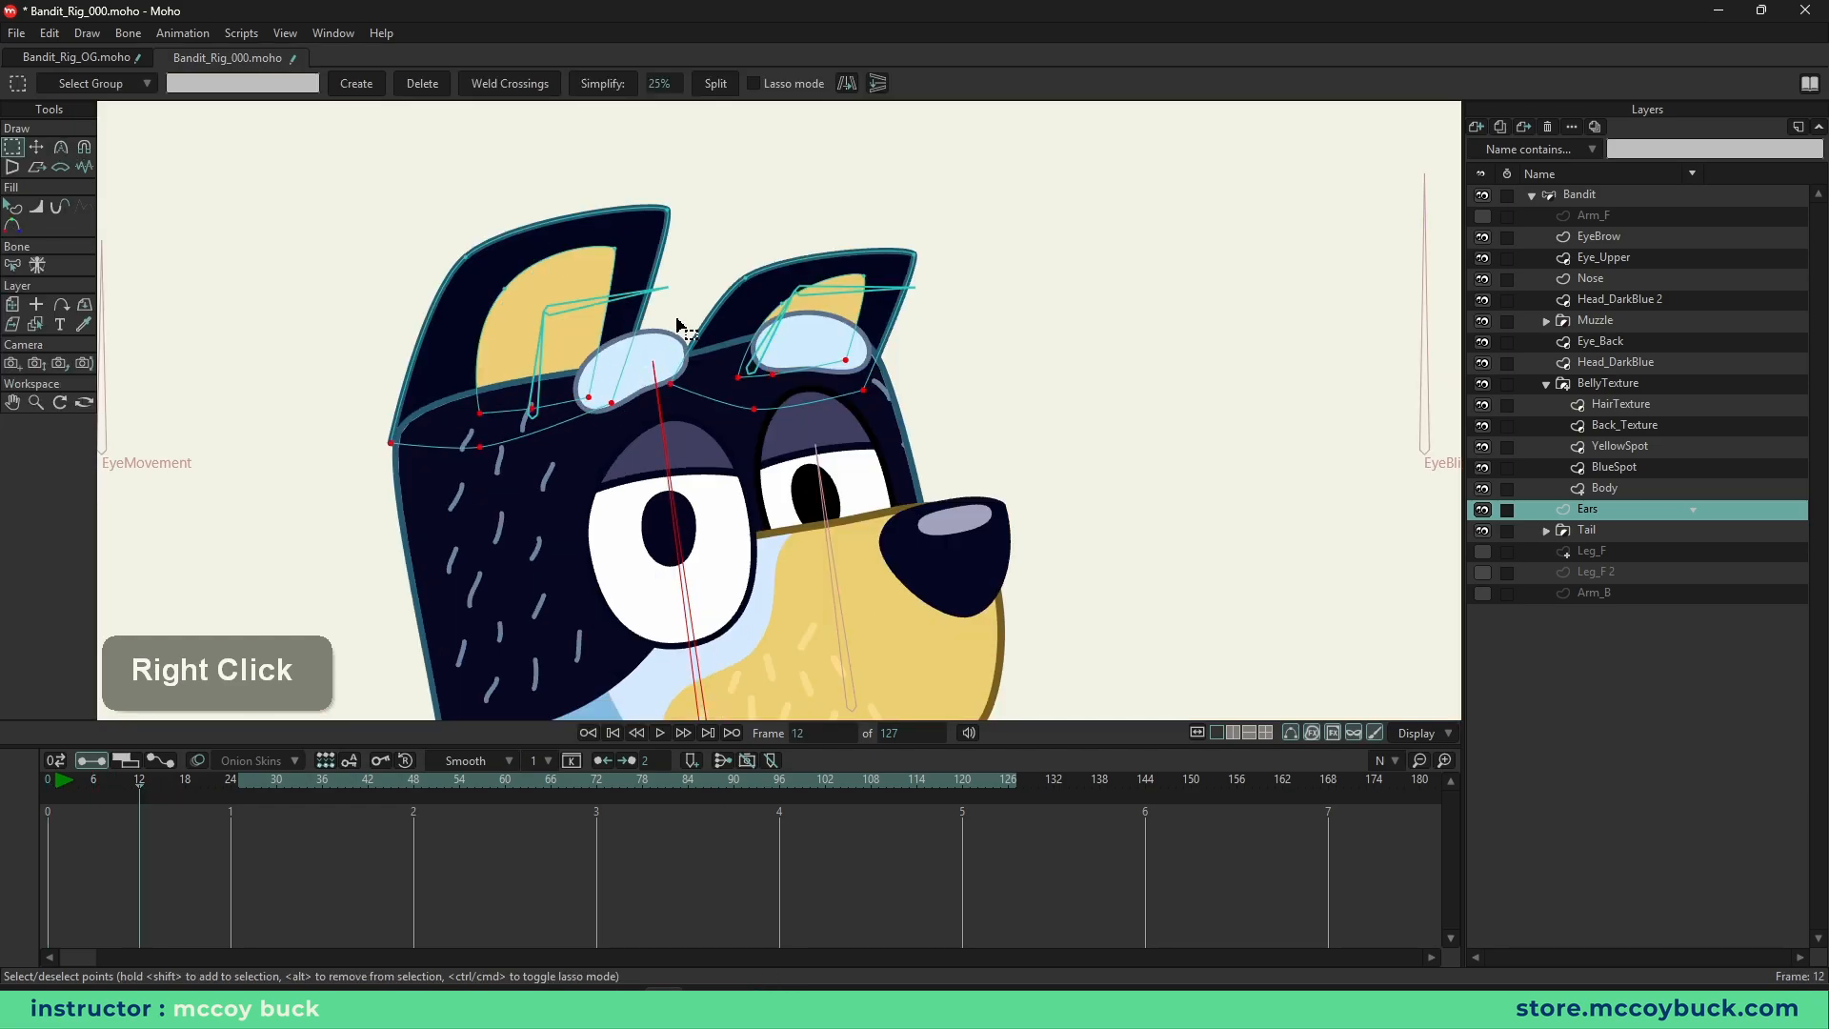
key("z")
left_click_drag(650, 270, 548, 314)
mouse_move(873, 284)
left_mouse_down()
mouse_move(829, 288)
mouse_move(890, 200)
mouse_move(893, 290)
left_mouse_up()
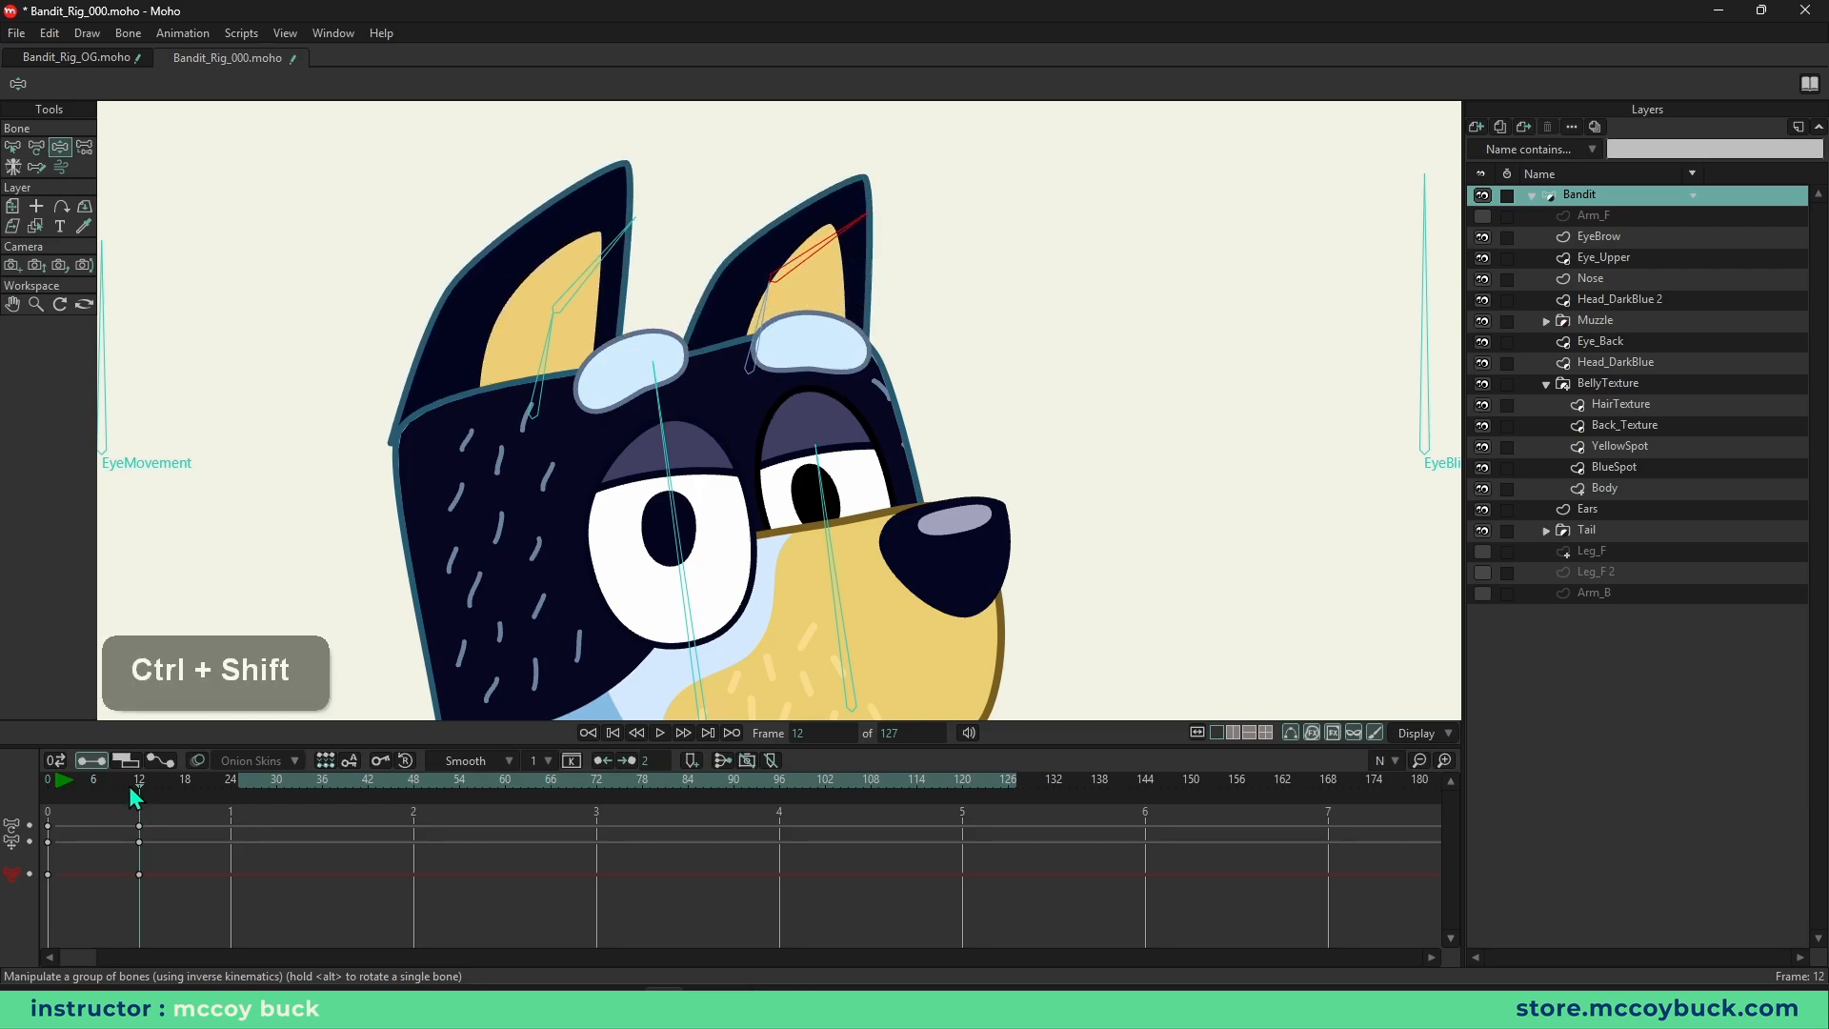
- Return to frame 0, select the Ears layer and bind the middle points of the left ear to its lower bone B21
key("ctrl+shift+d")
key("b")
right_click(613, 384, "alt")
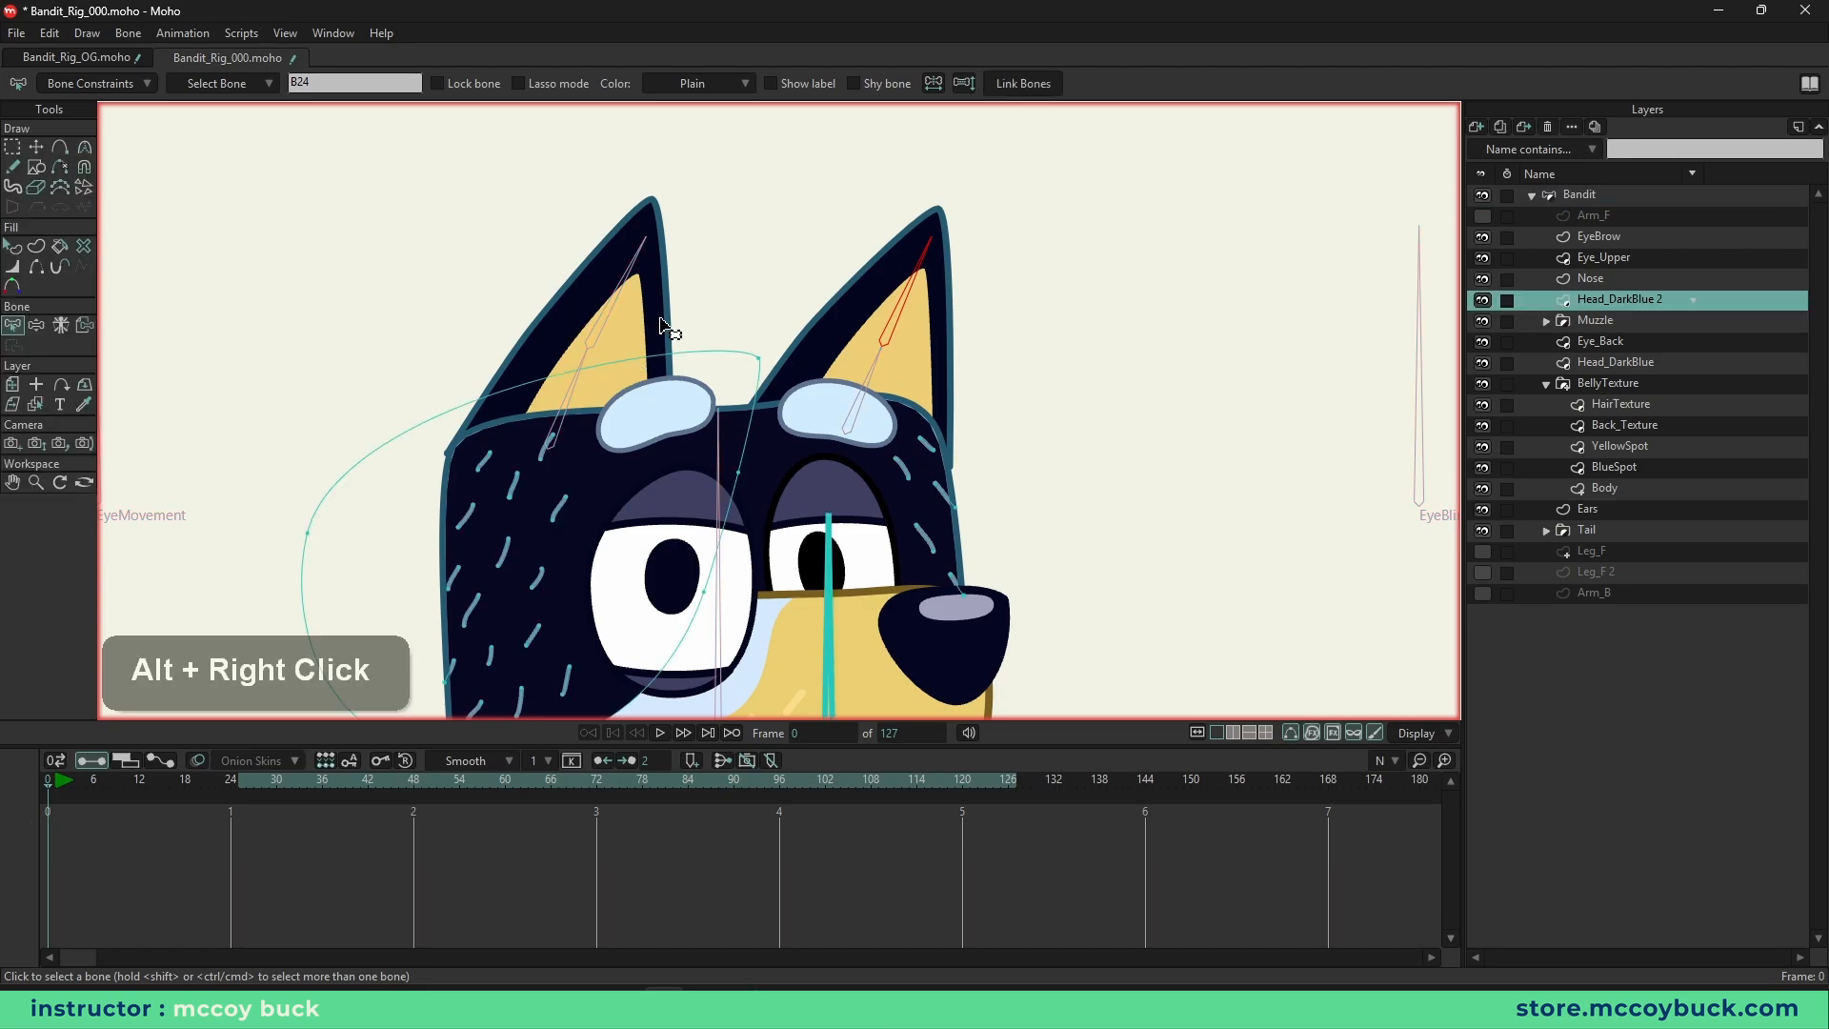
right_click(667, 328, "alt")
key("g")
right_click(606, 370, "alt")
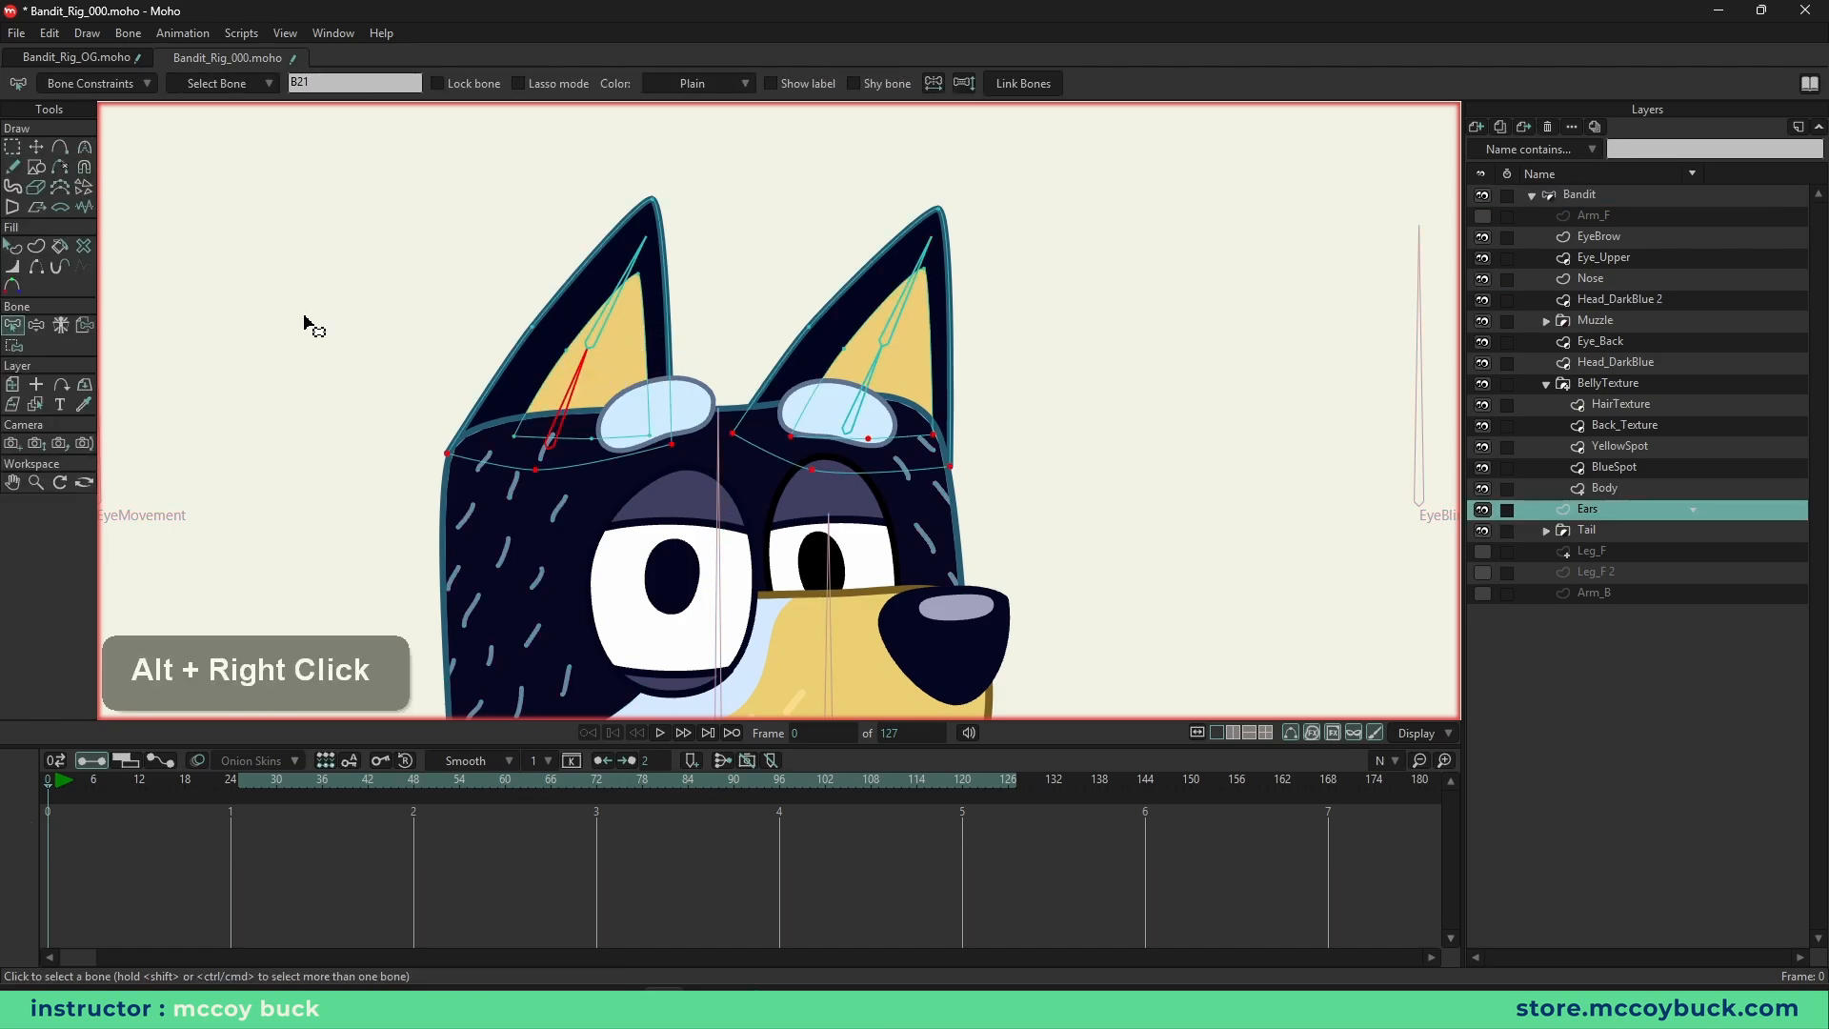
left_click(15, 347)
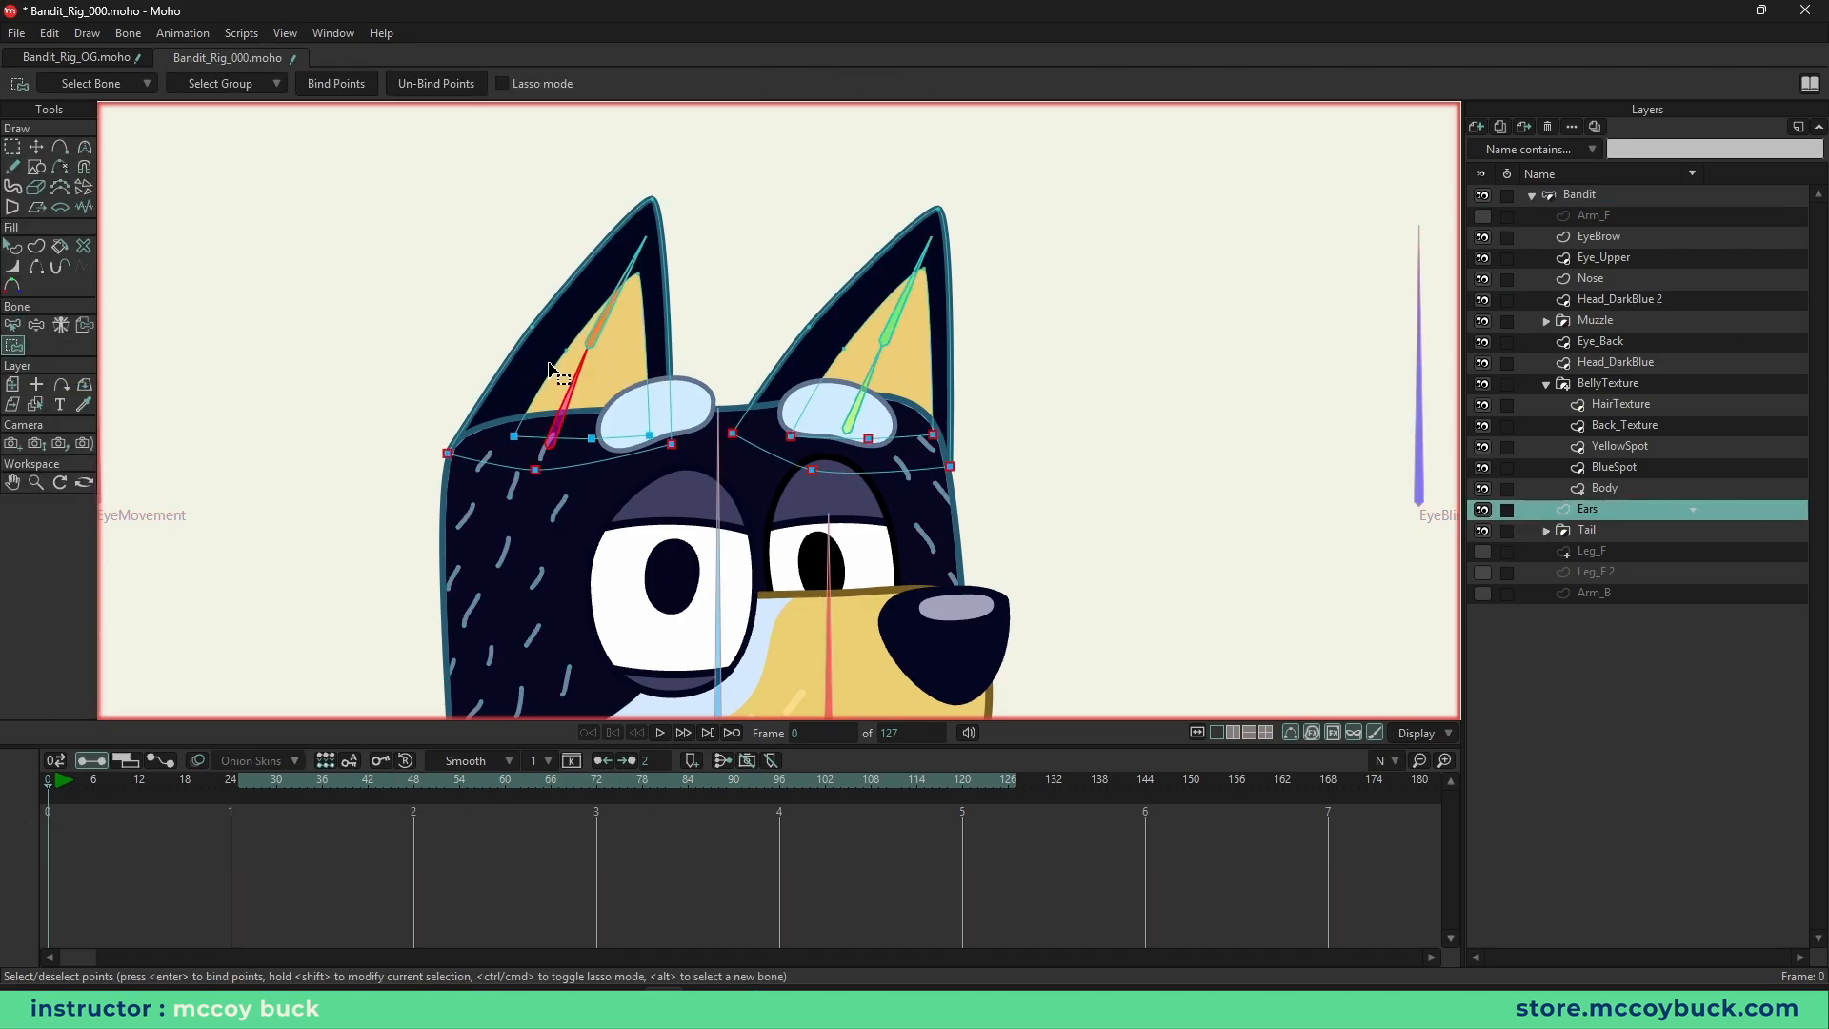
left_click_drag(419, 305, 632, 396)
- Bind the tip points of the left and right ears to the upper bone of each ear
left_click(606, 329, "alt")
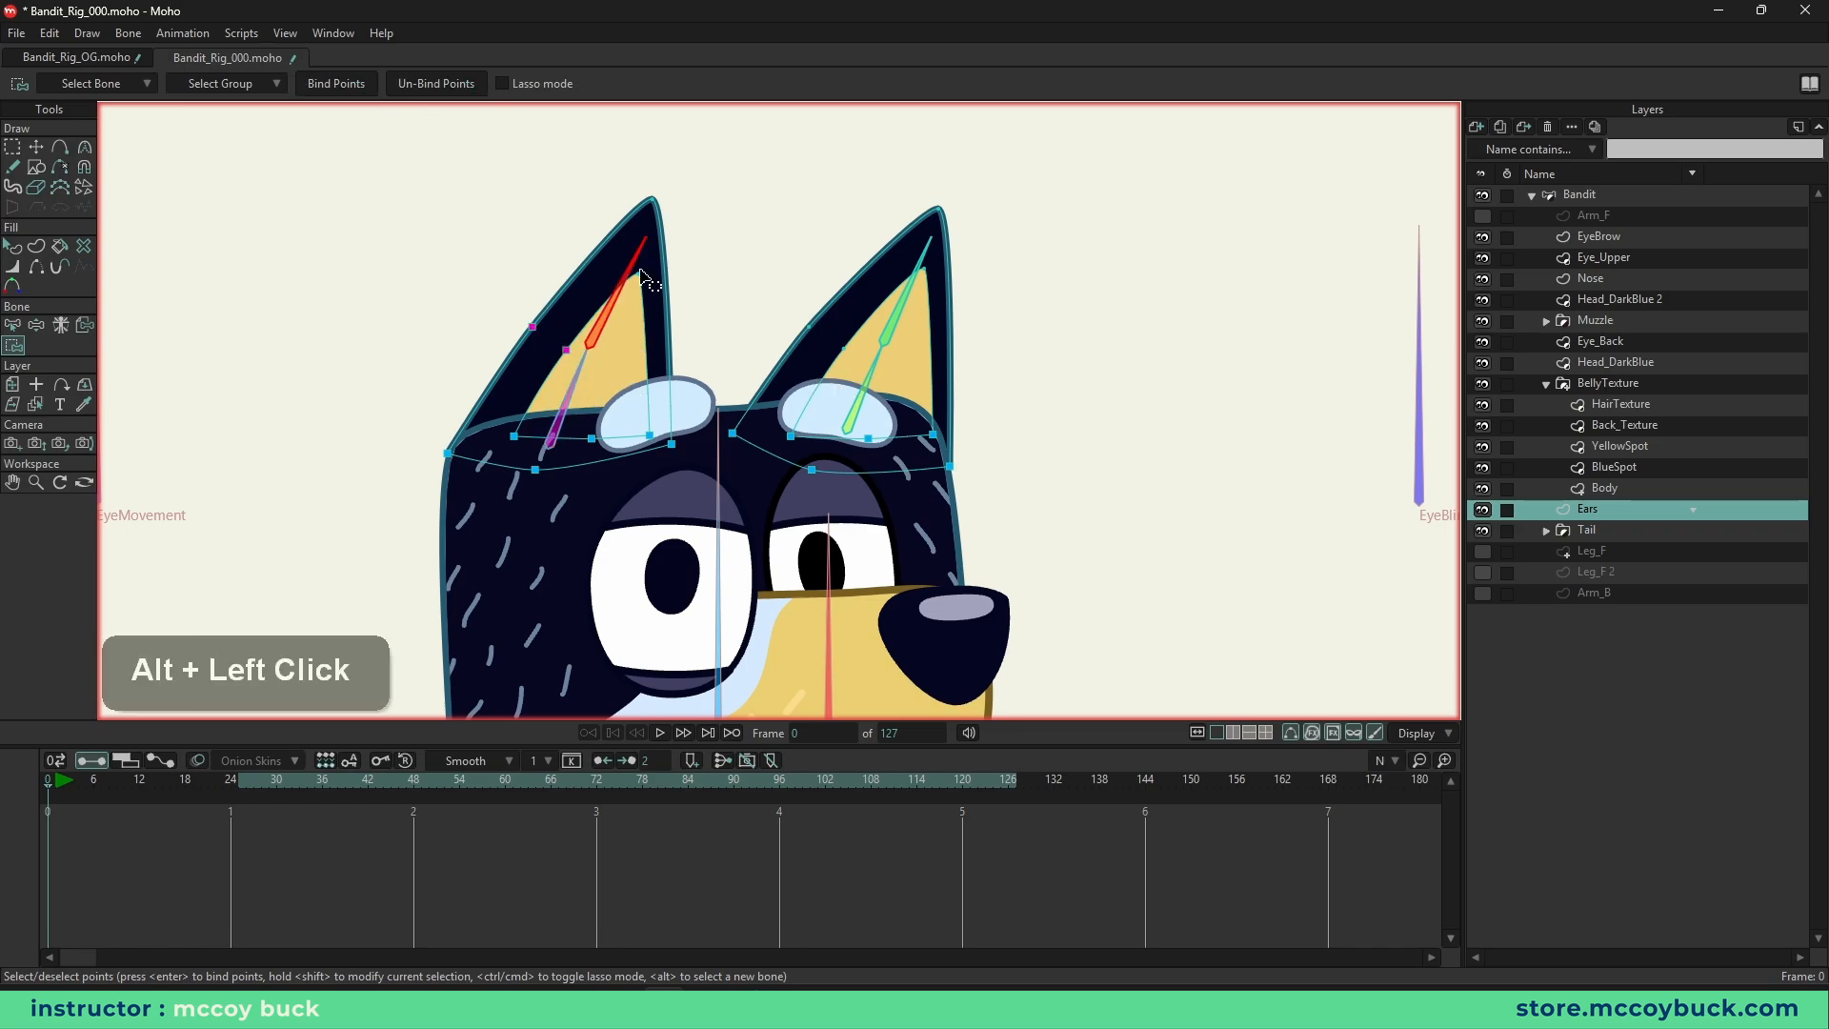
left_click_drag(575, 155, 705, 329)
left_click(341, 84, "shift")
left_click(895, 326, "alt")
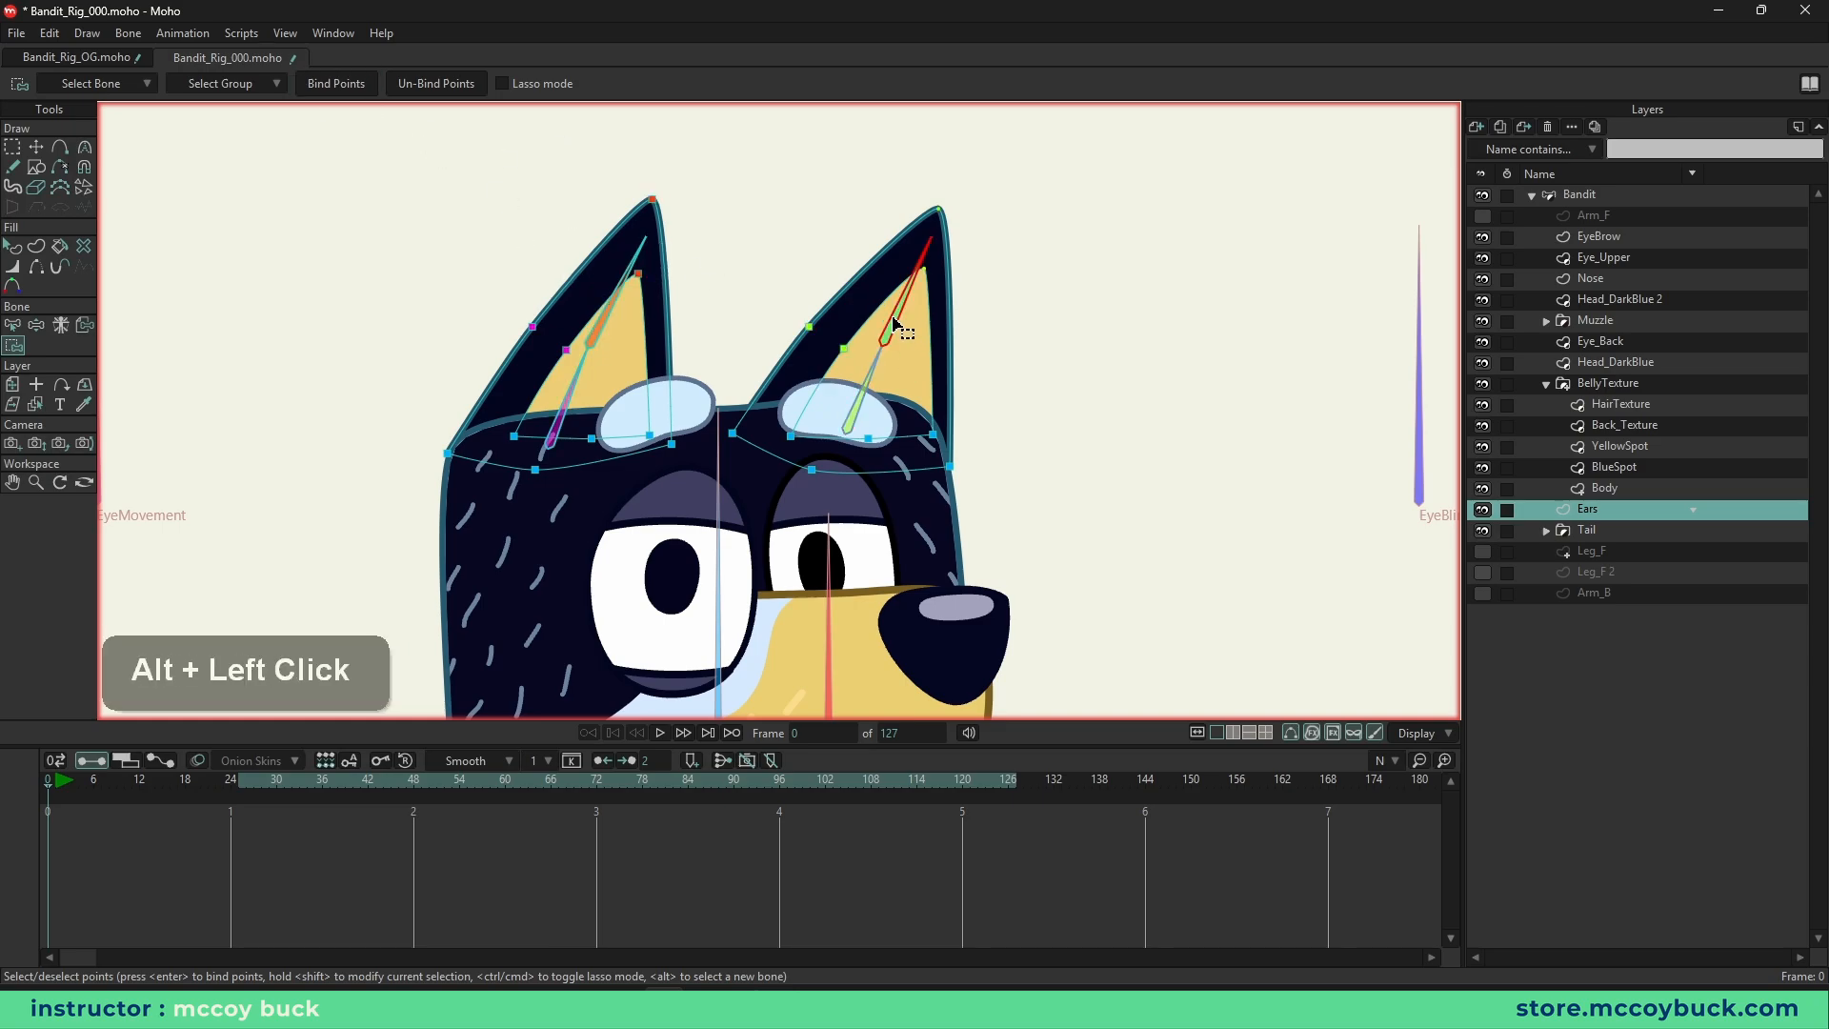
left_click_drag(895, 181, 1007, 279)
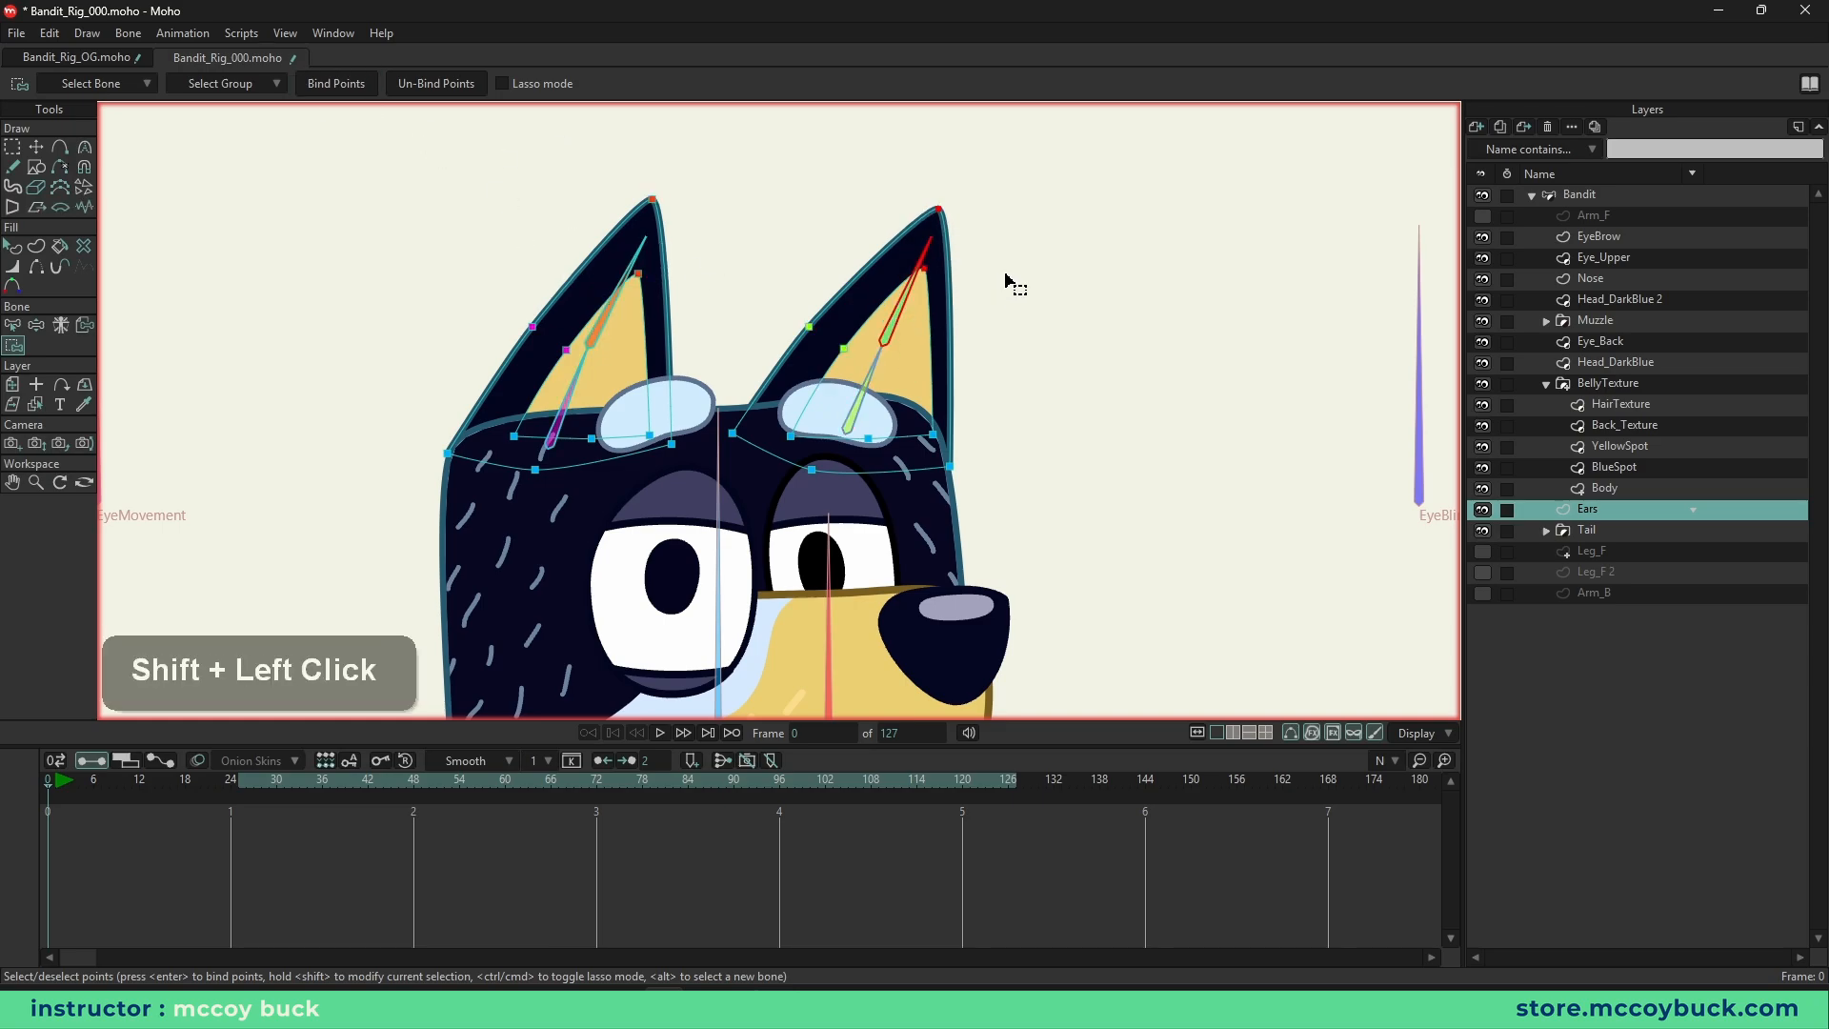
left_click(341, 84, "shift")
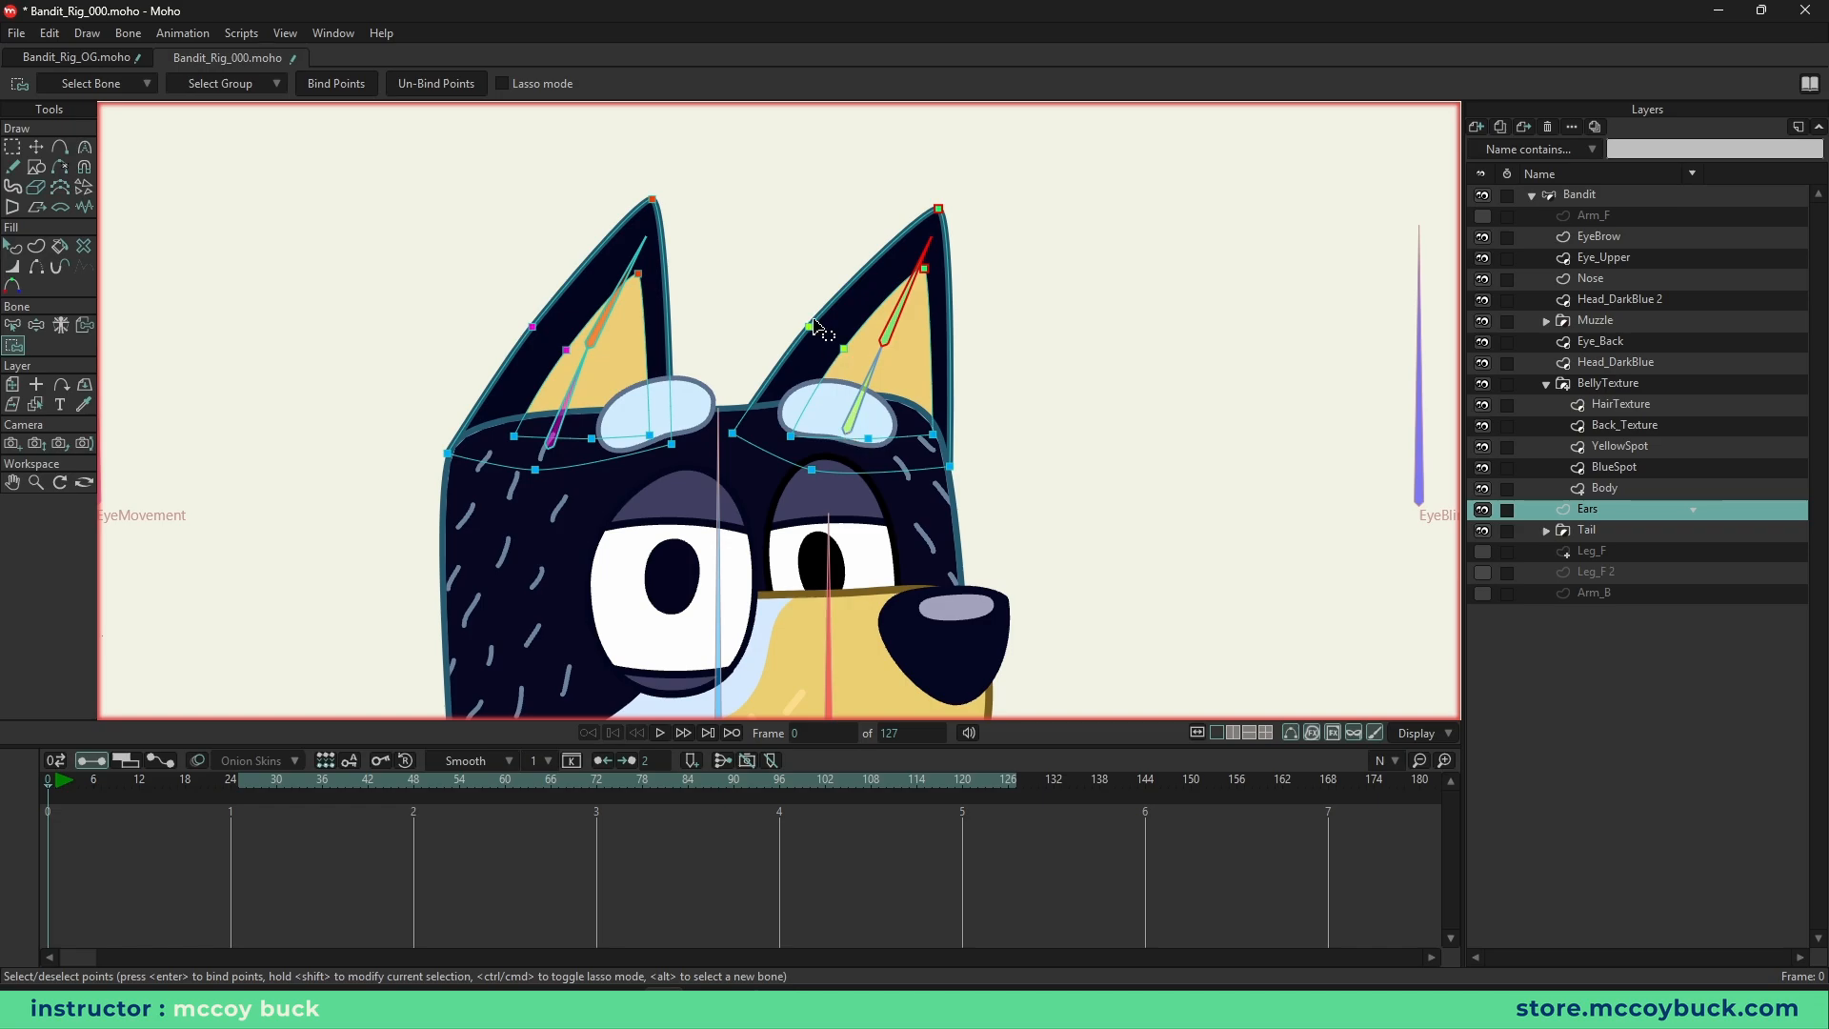
left_click(1658, 195)
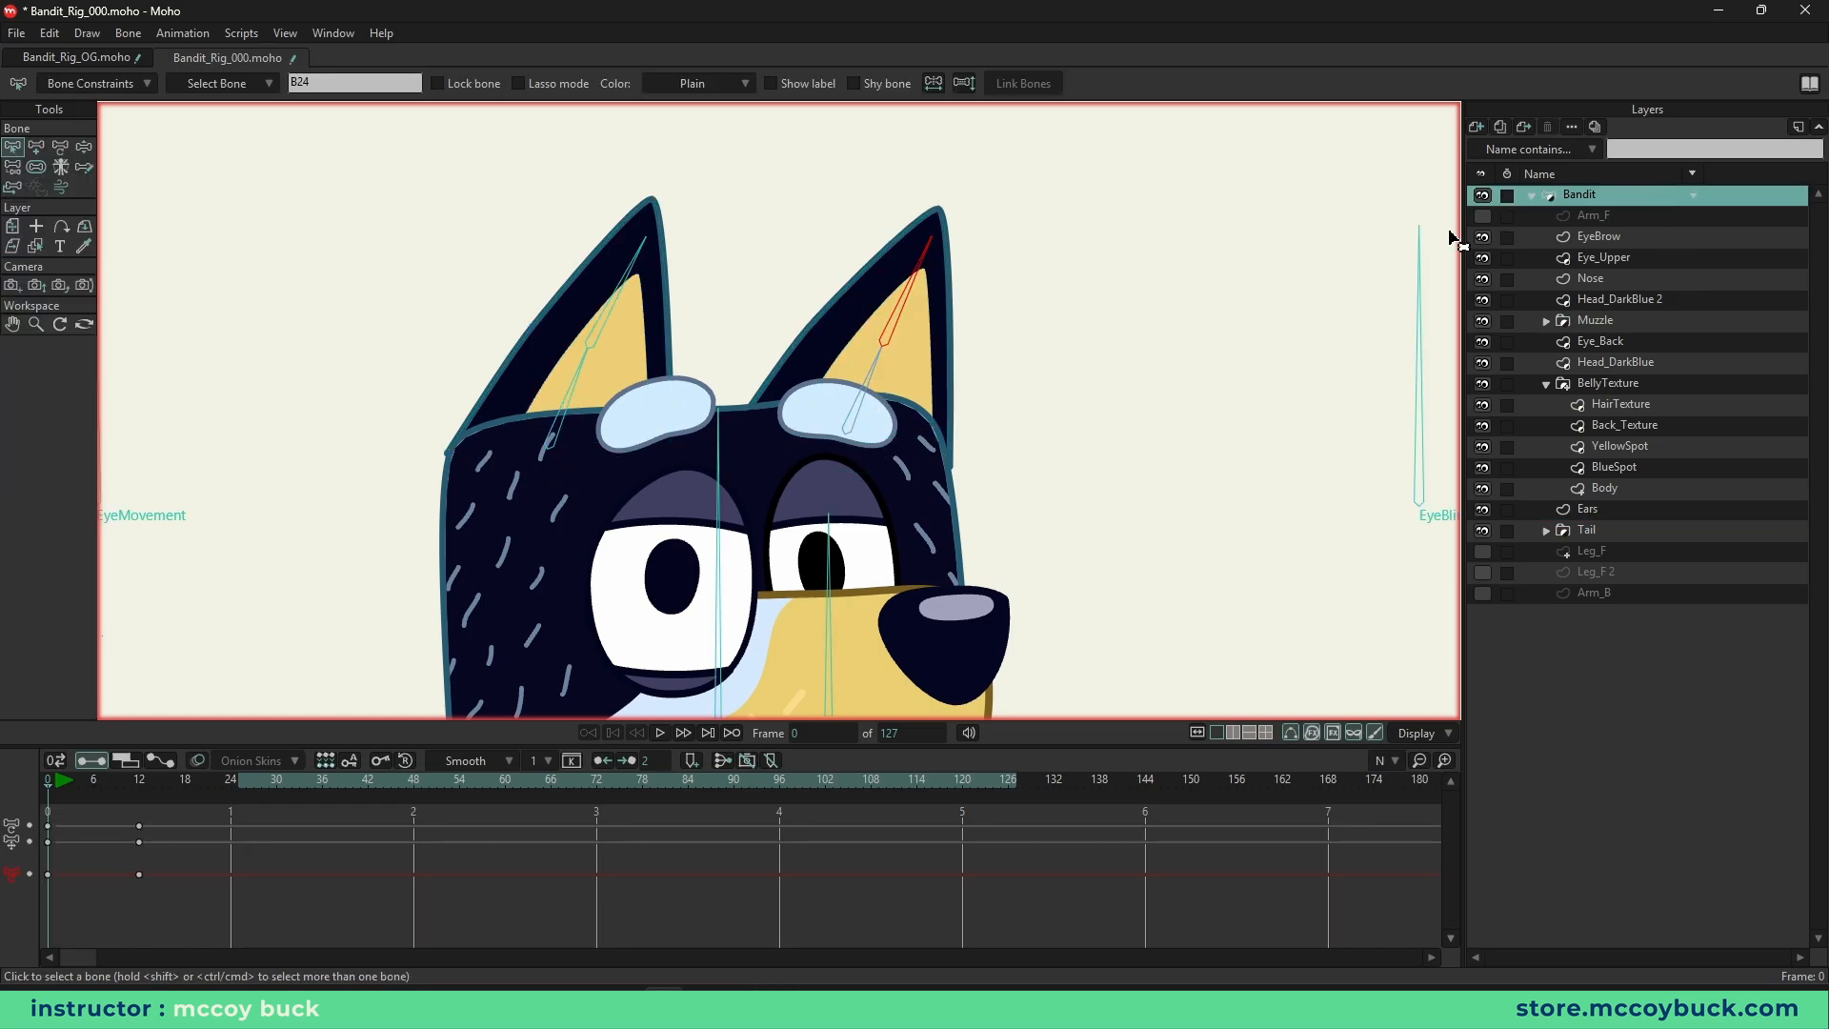
key("b")
key("t")
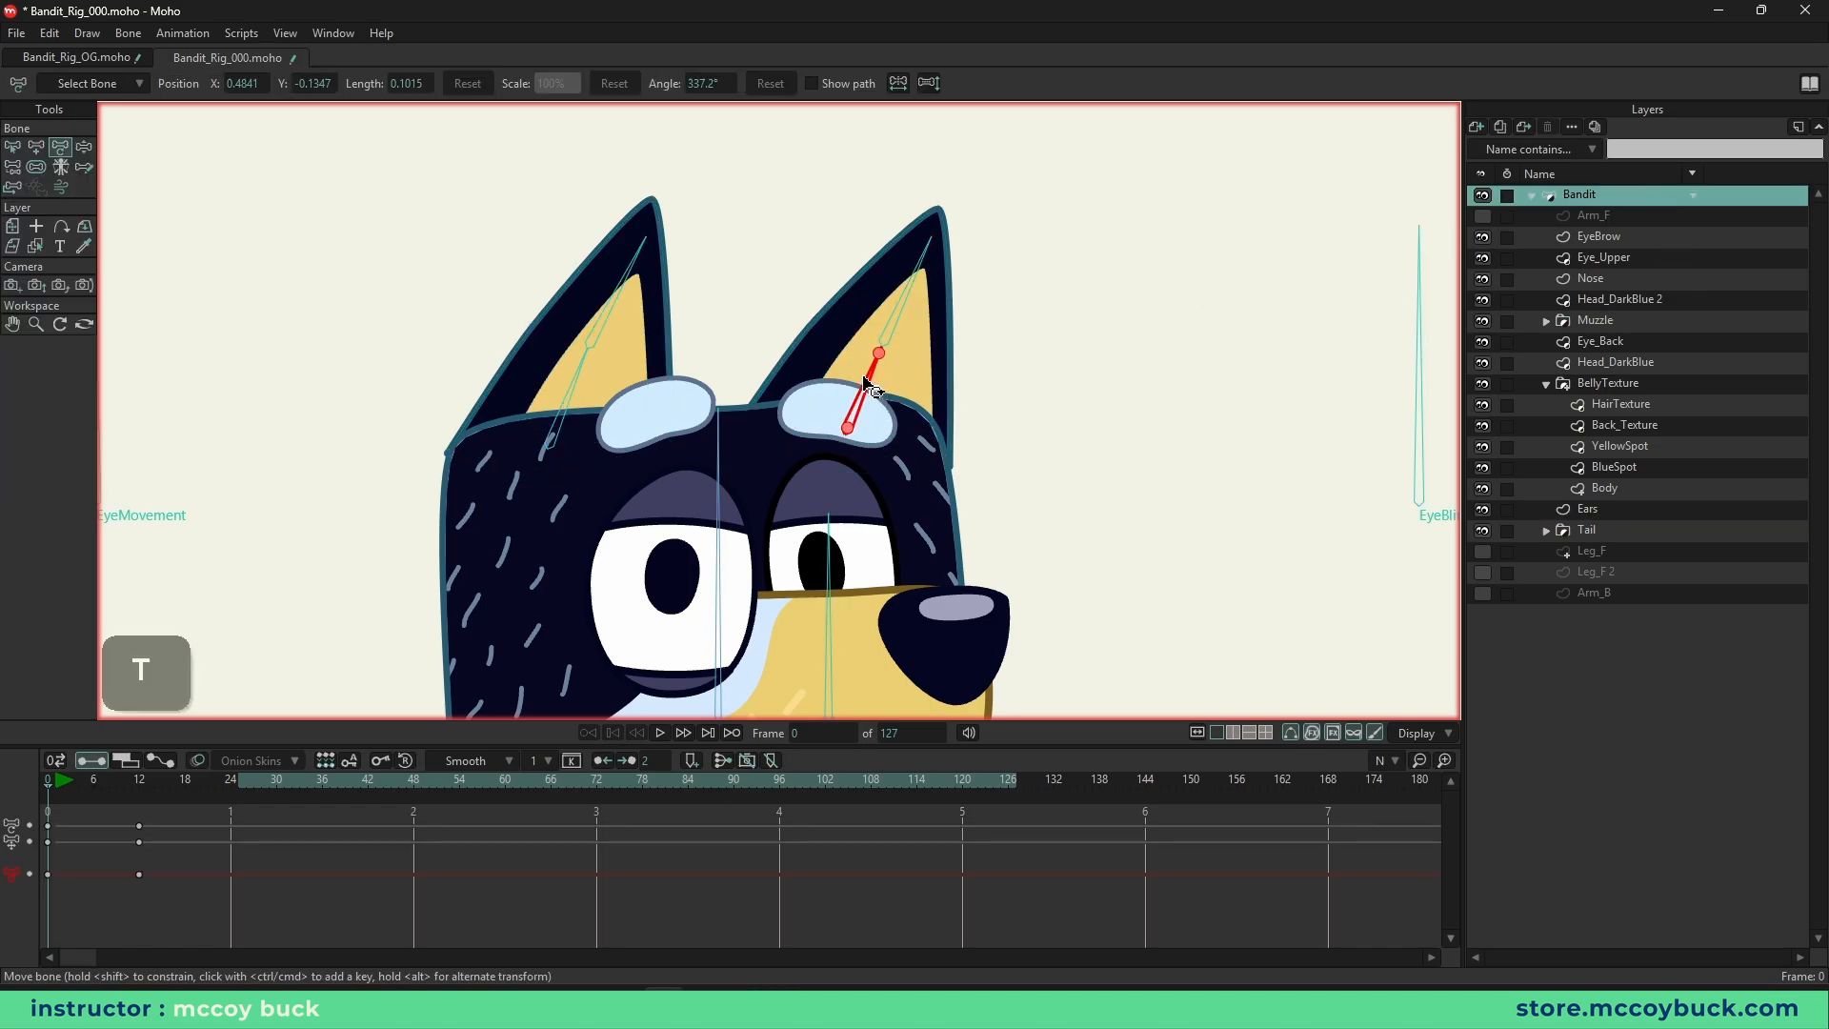
mouse_move(866, 380)
left_mouse_down()
mouse_move(931, 436)
mouse_move(839, 370)
mouse_move(854, 374)
left_mouse_up()
key("ctrl+z")
key("z")
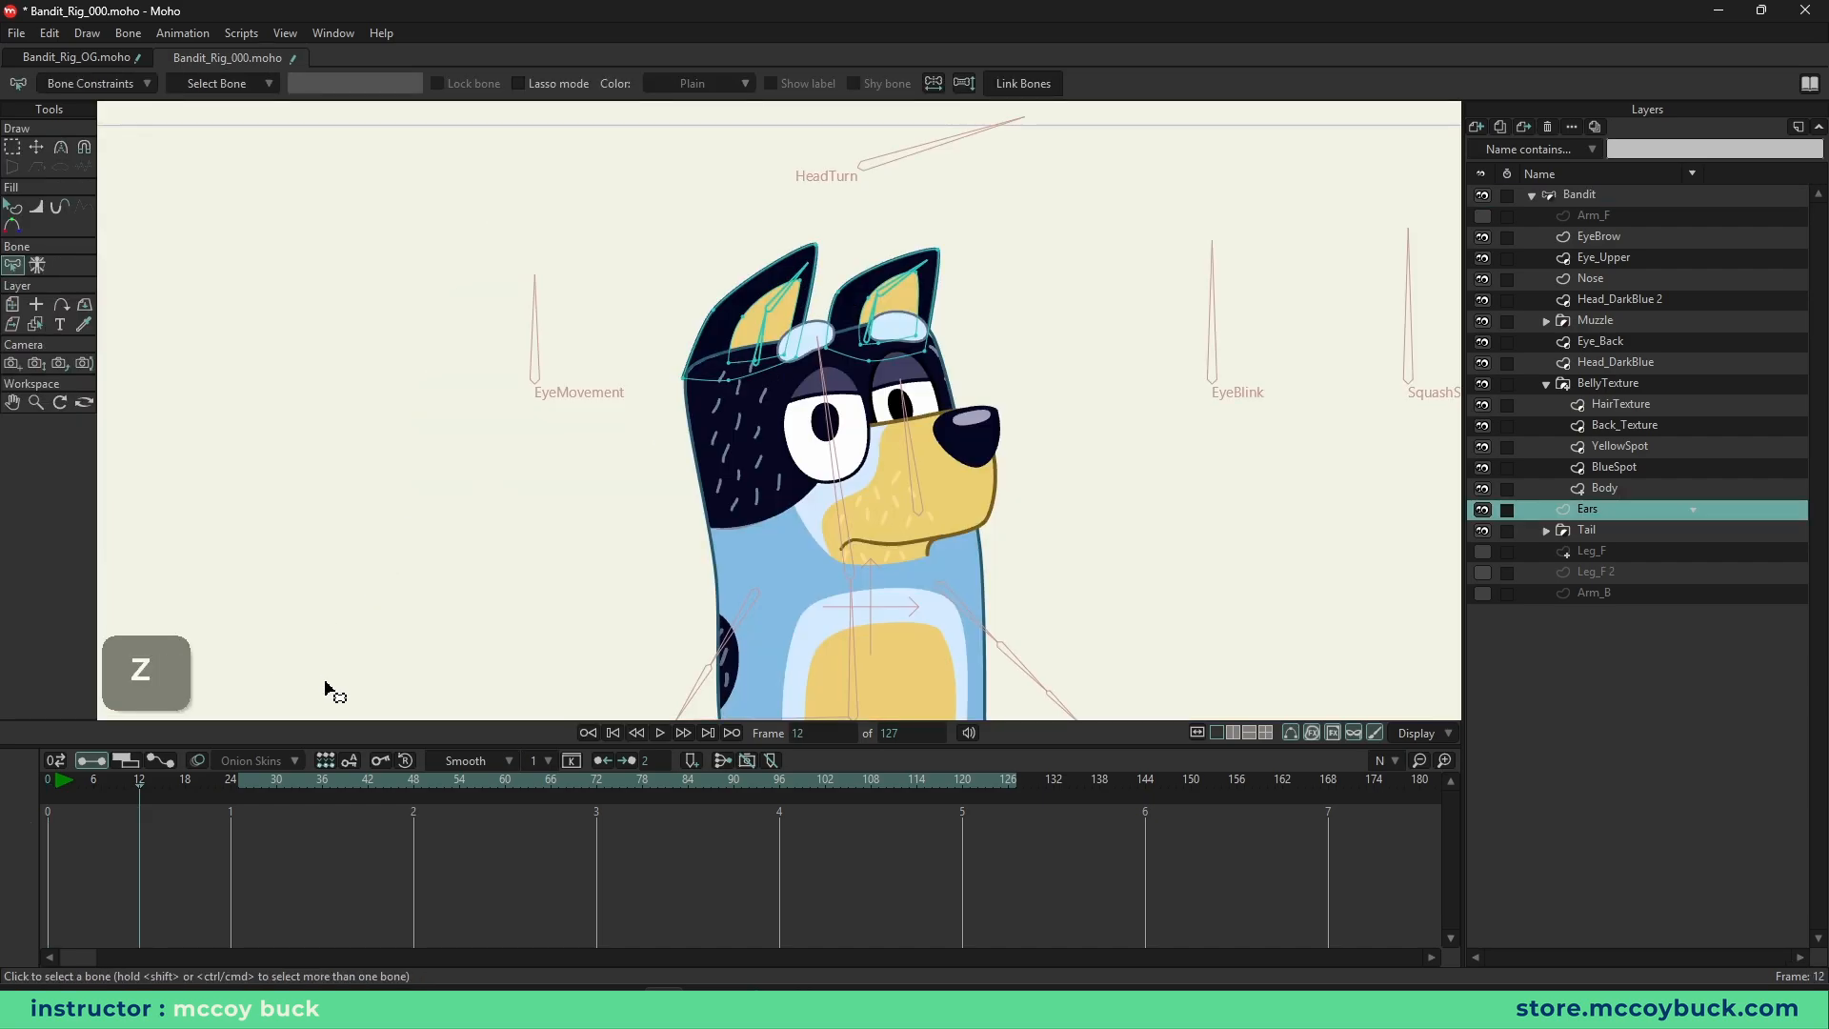
- Return to frame 0 and make the hidden Arm_F, Leg_F, Leg_F 2 and Arm_B layers visible
scroll(982, 238, "down", 2)
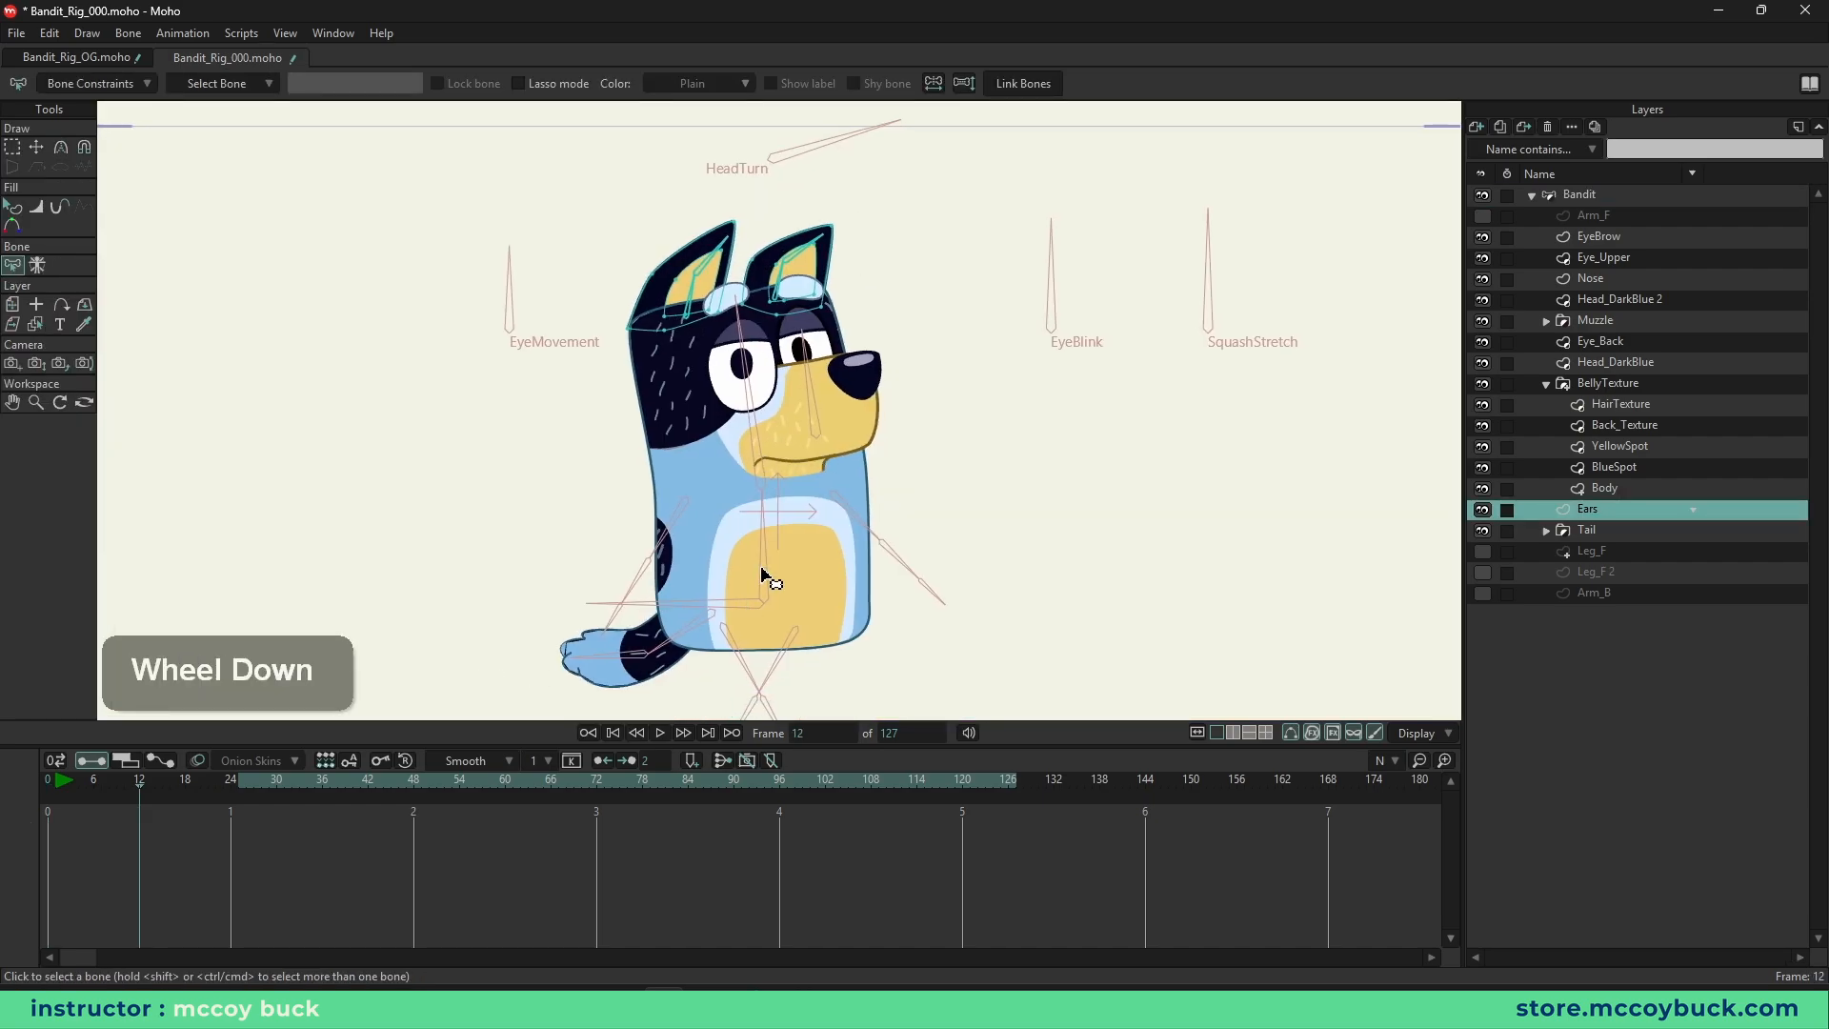
left_click(45, 779)
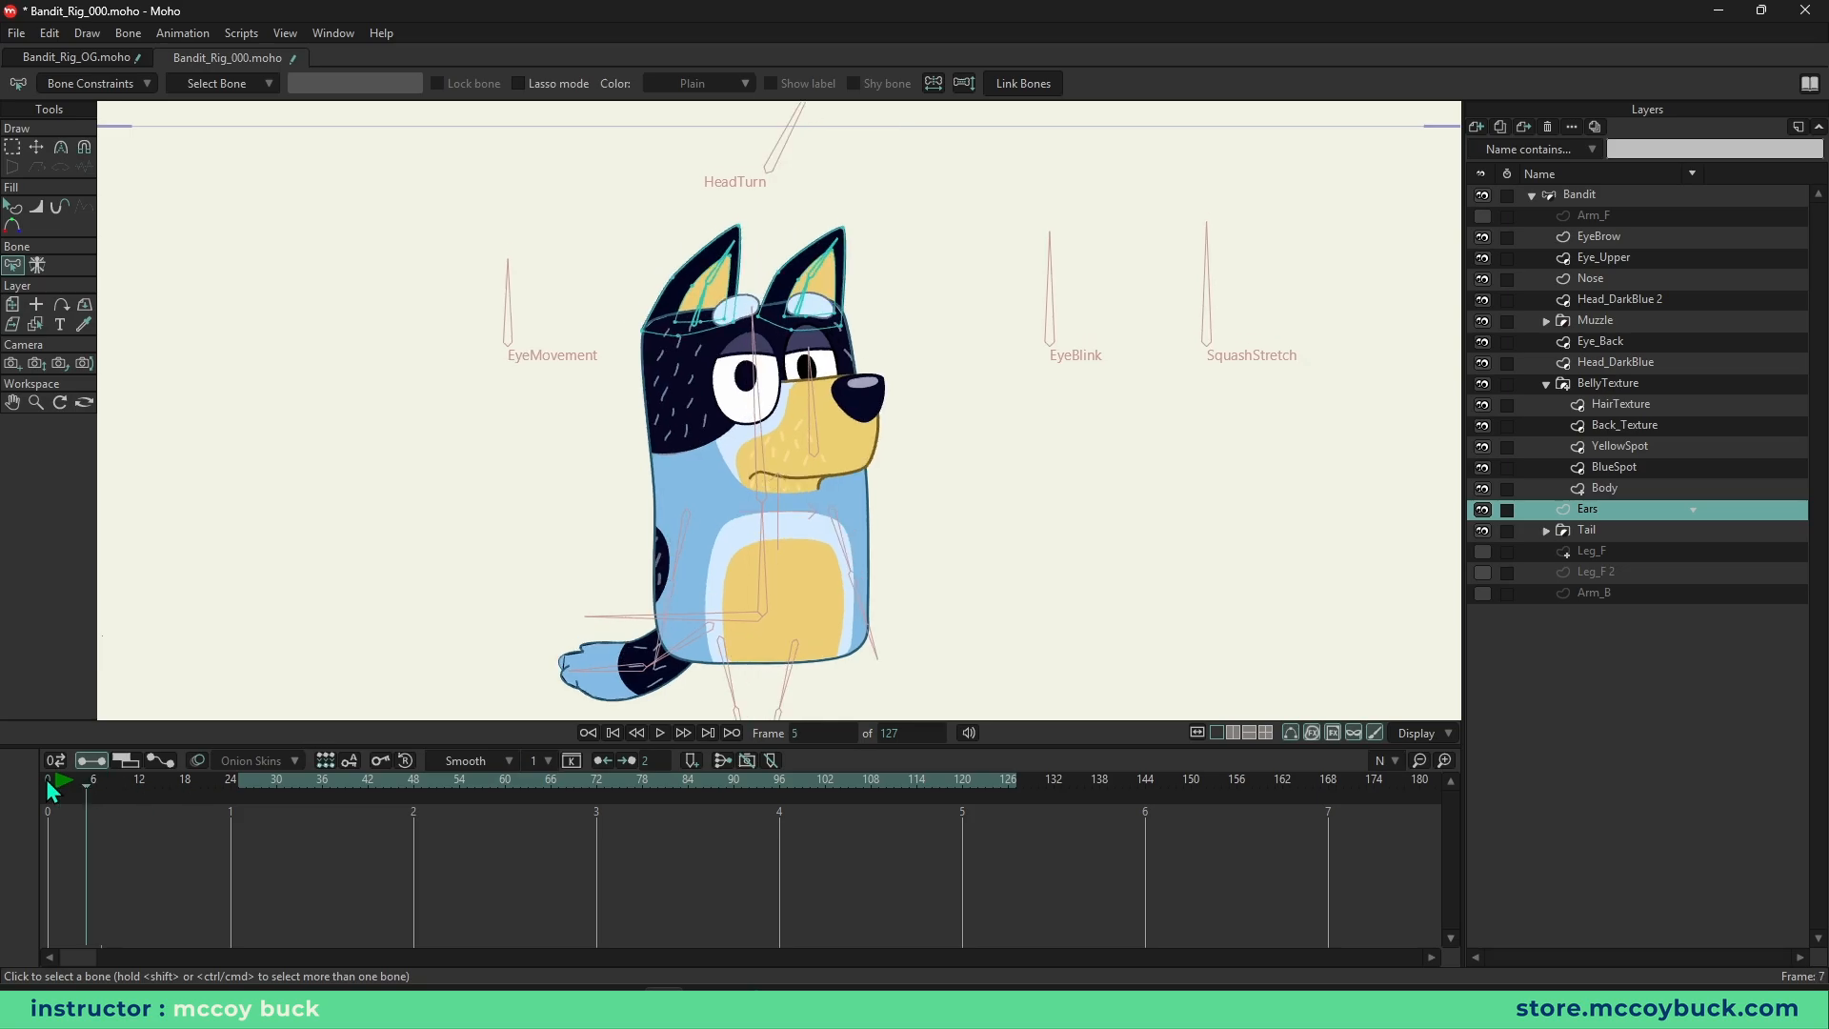
scroll(556, 478, "down", 2)
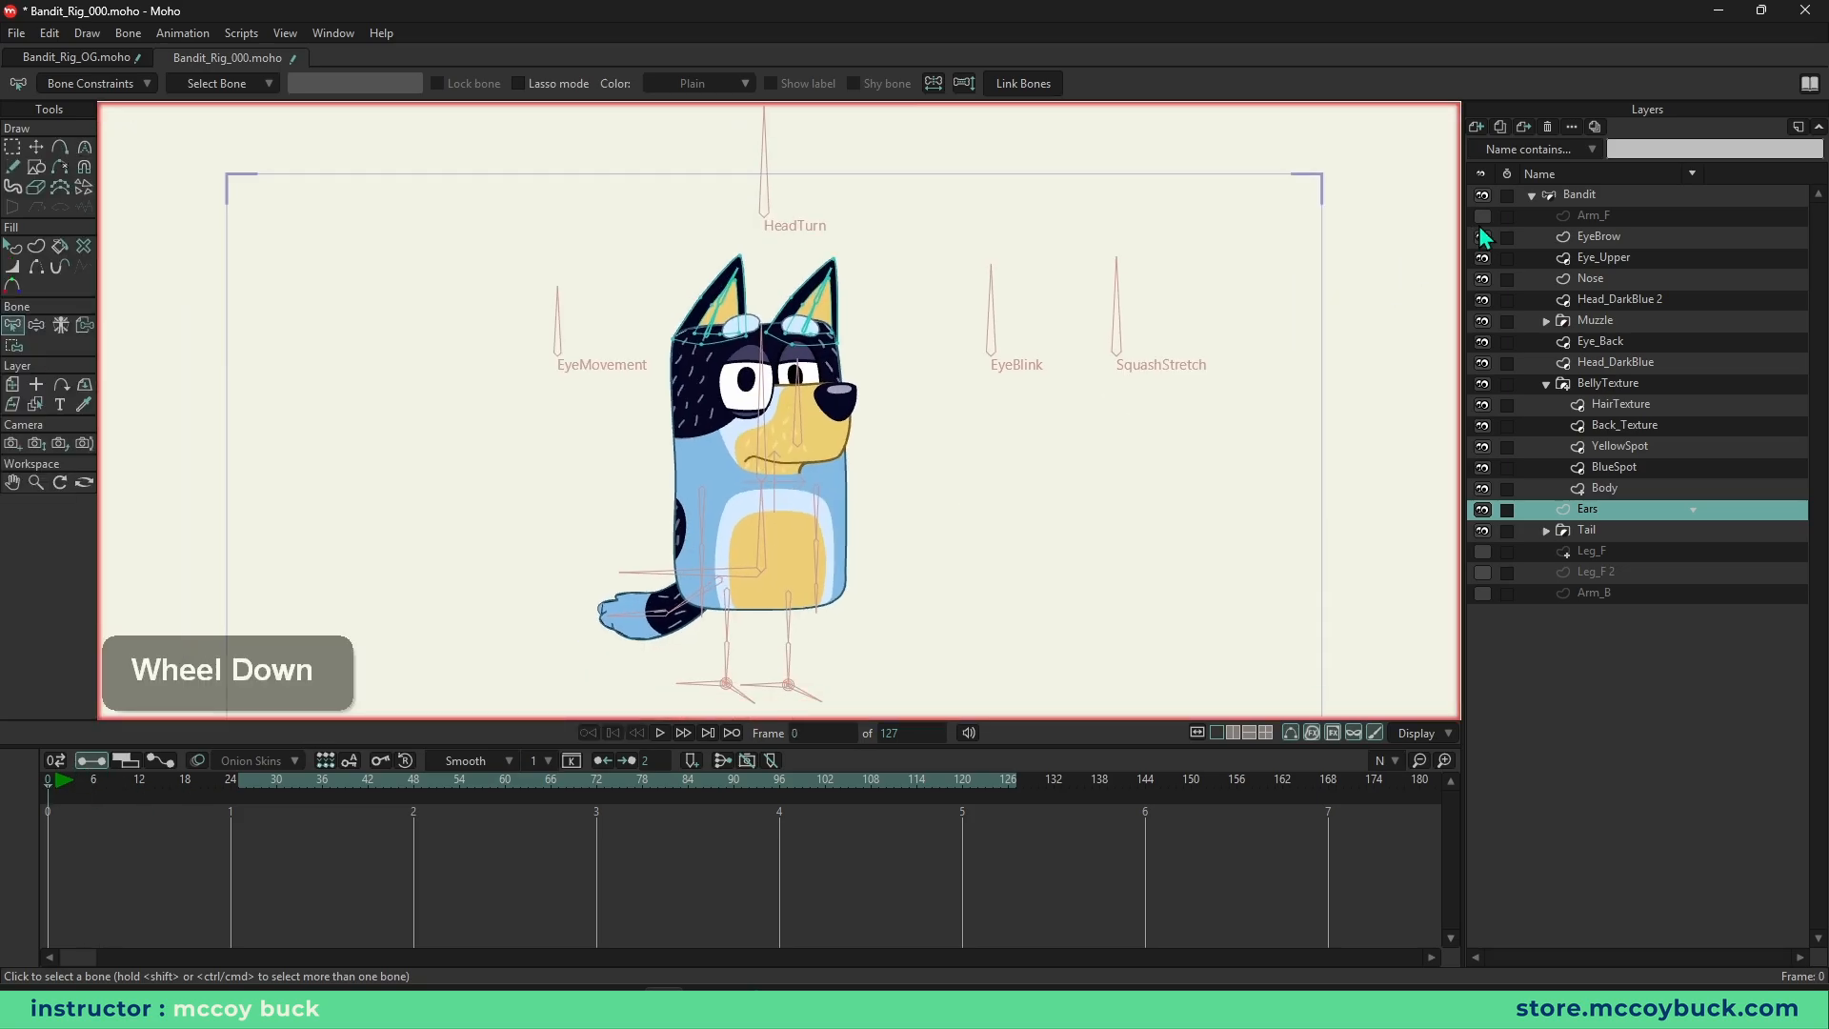
left_click(1482, 215)
left_click(1483, 550)
left_click(1482, 572)
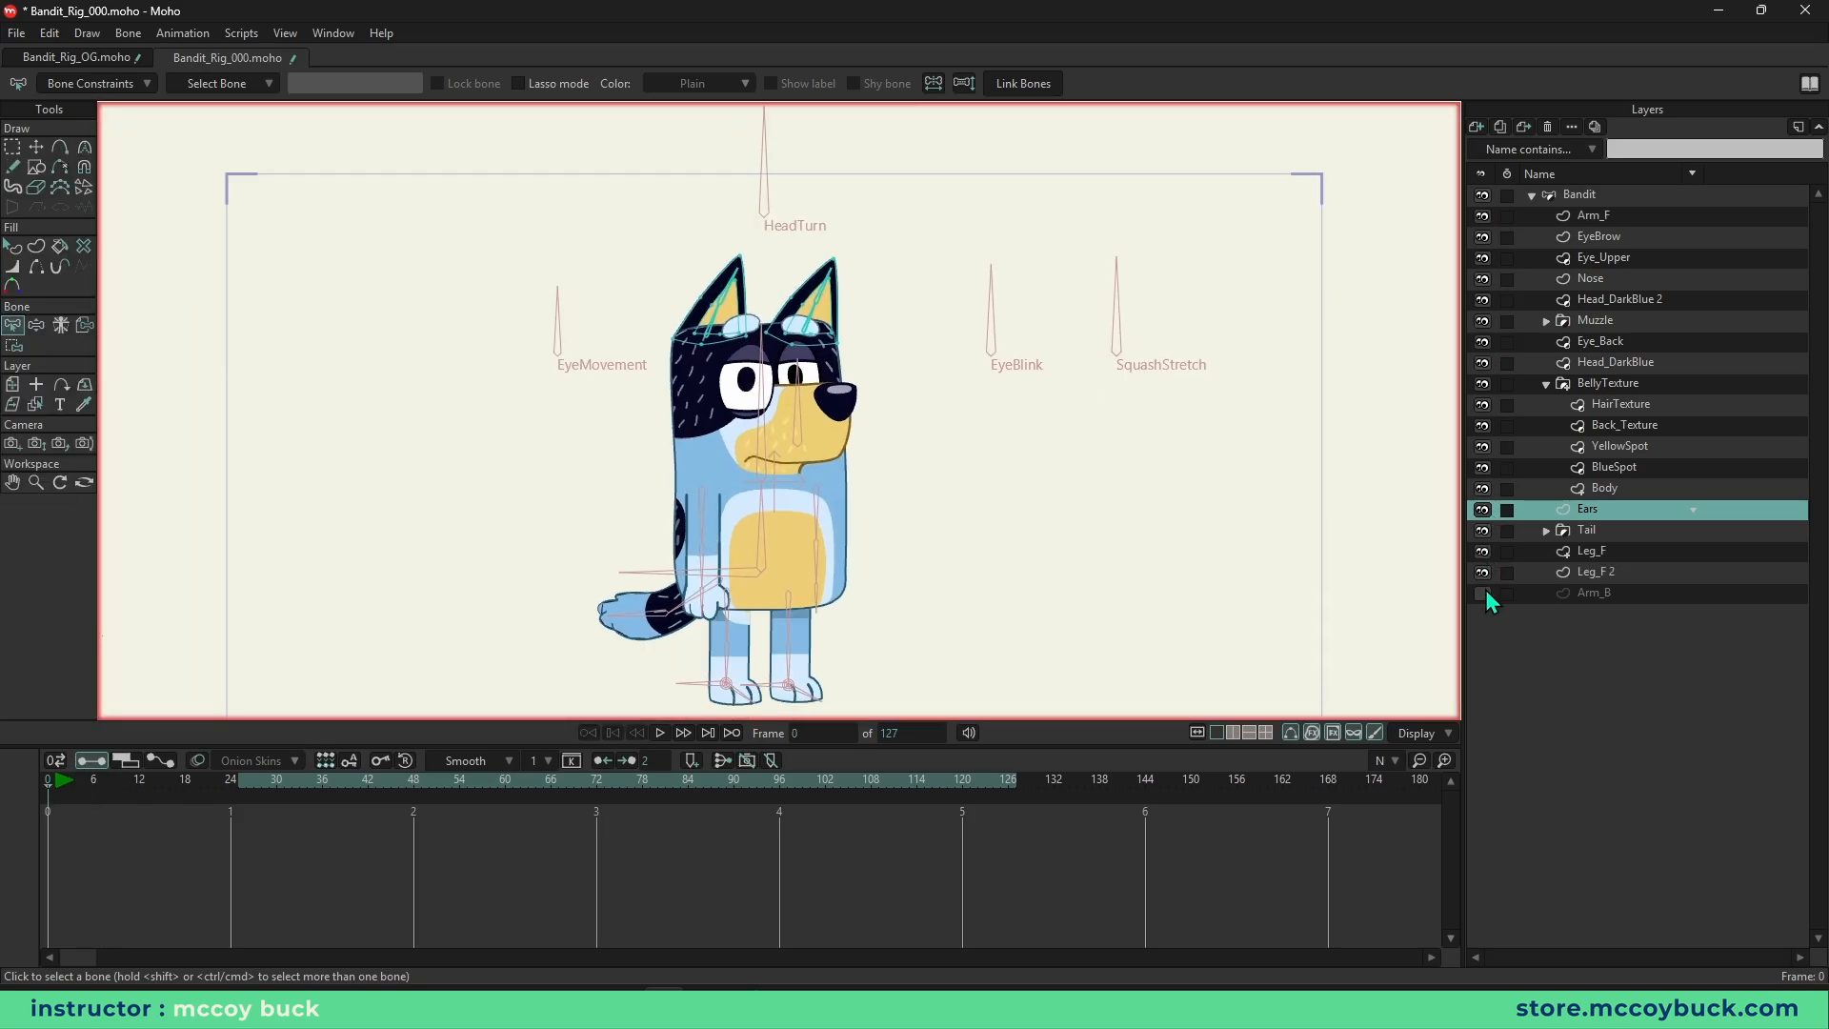
left_click(1482, 592)
- Go to frame 12, select the Bandit layer and bend the front arm at the elbow to test its deformation
left_click(139, 779)
key("z")
left_click(678, 424)
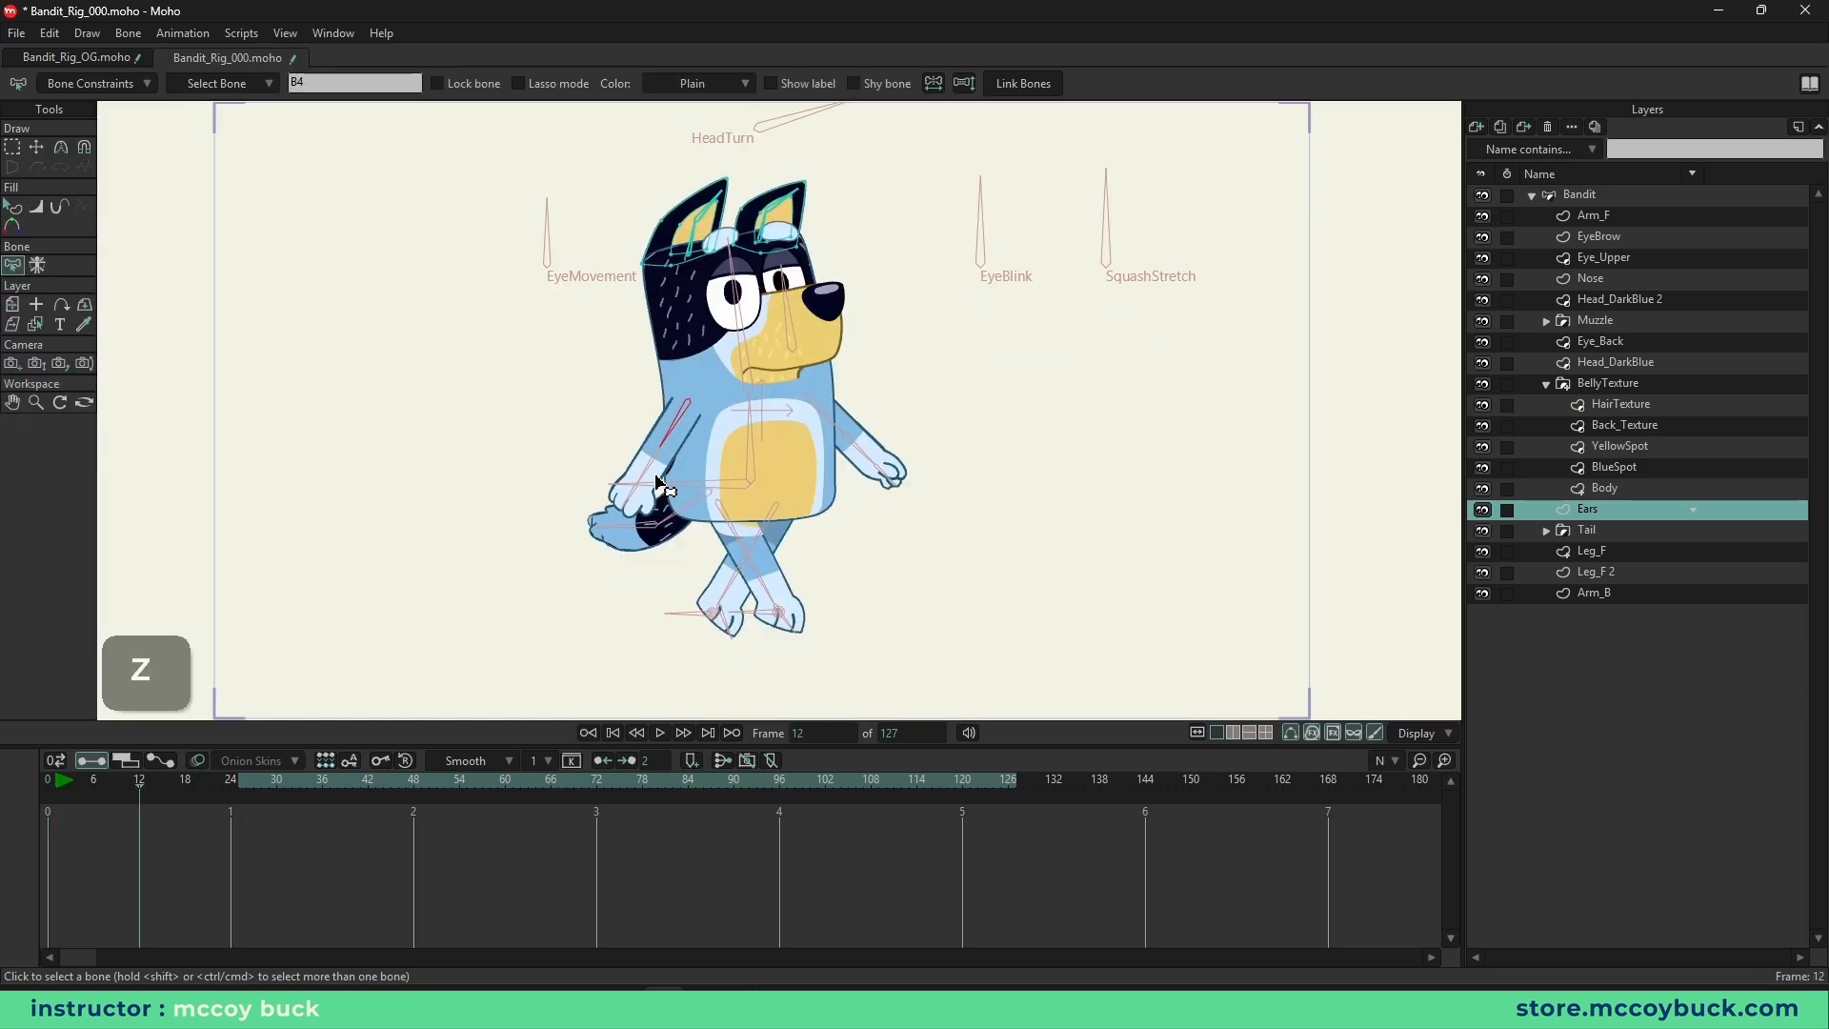
left_click(1620, 191)
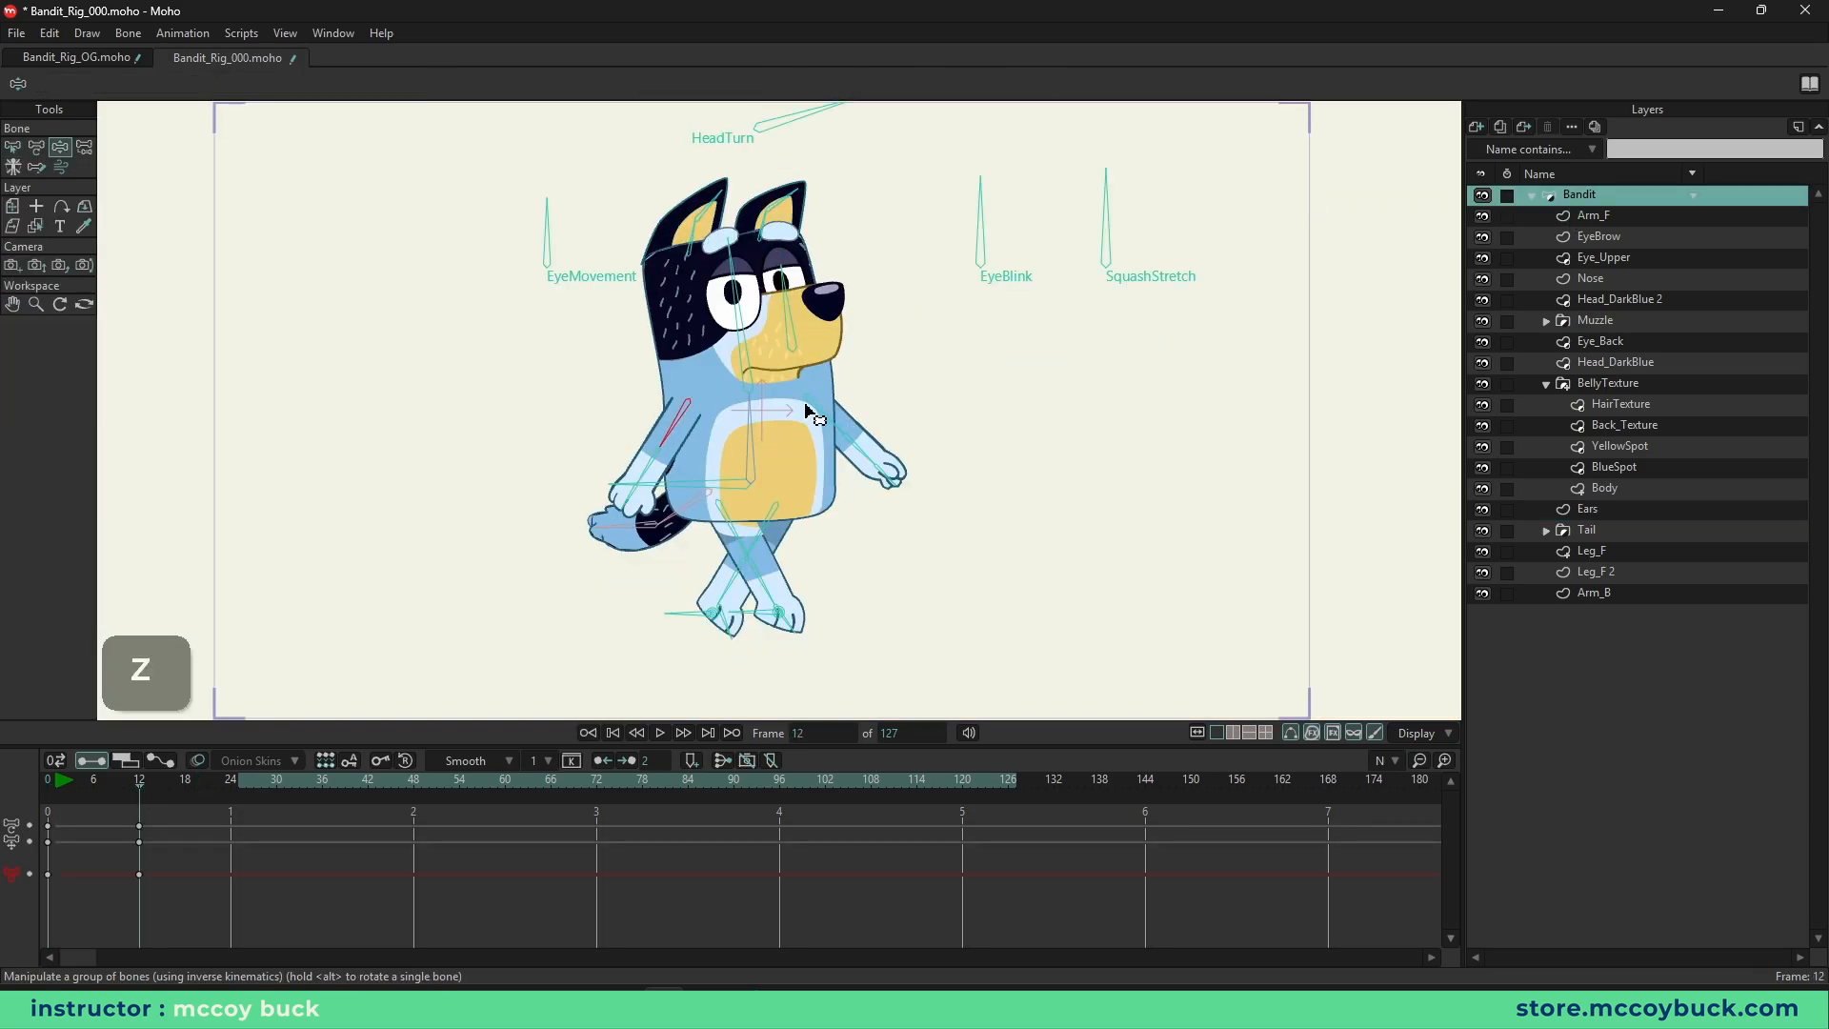
left_click_drag(636, 497, 626, 439)
scroll(654, 585, "up", 3)
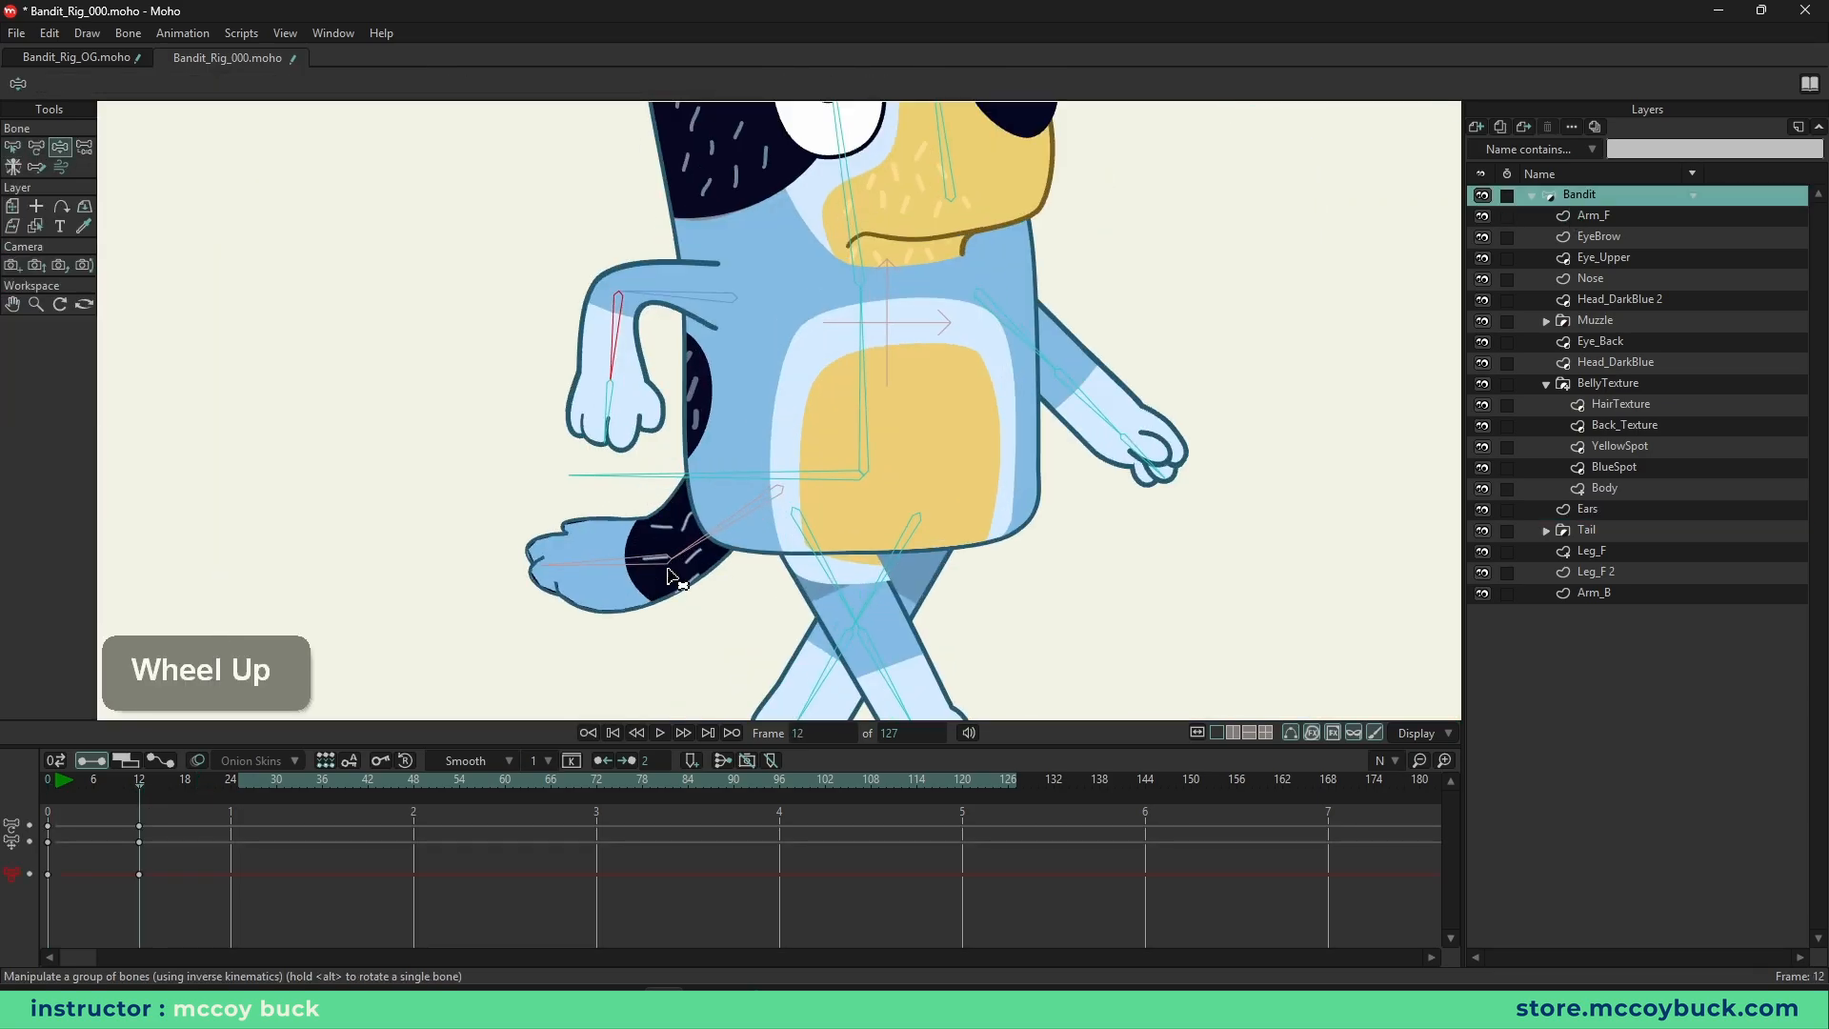
- Return to frame 0 with the tail's Tip layer selected and link that layer to the two tail bones
scroll(664, 610, "up", 1)
right_click(609, 593, "alt")
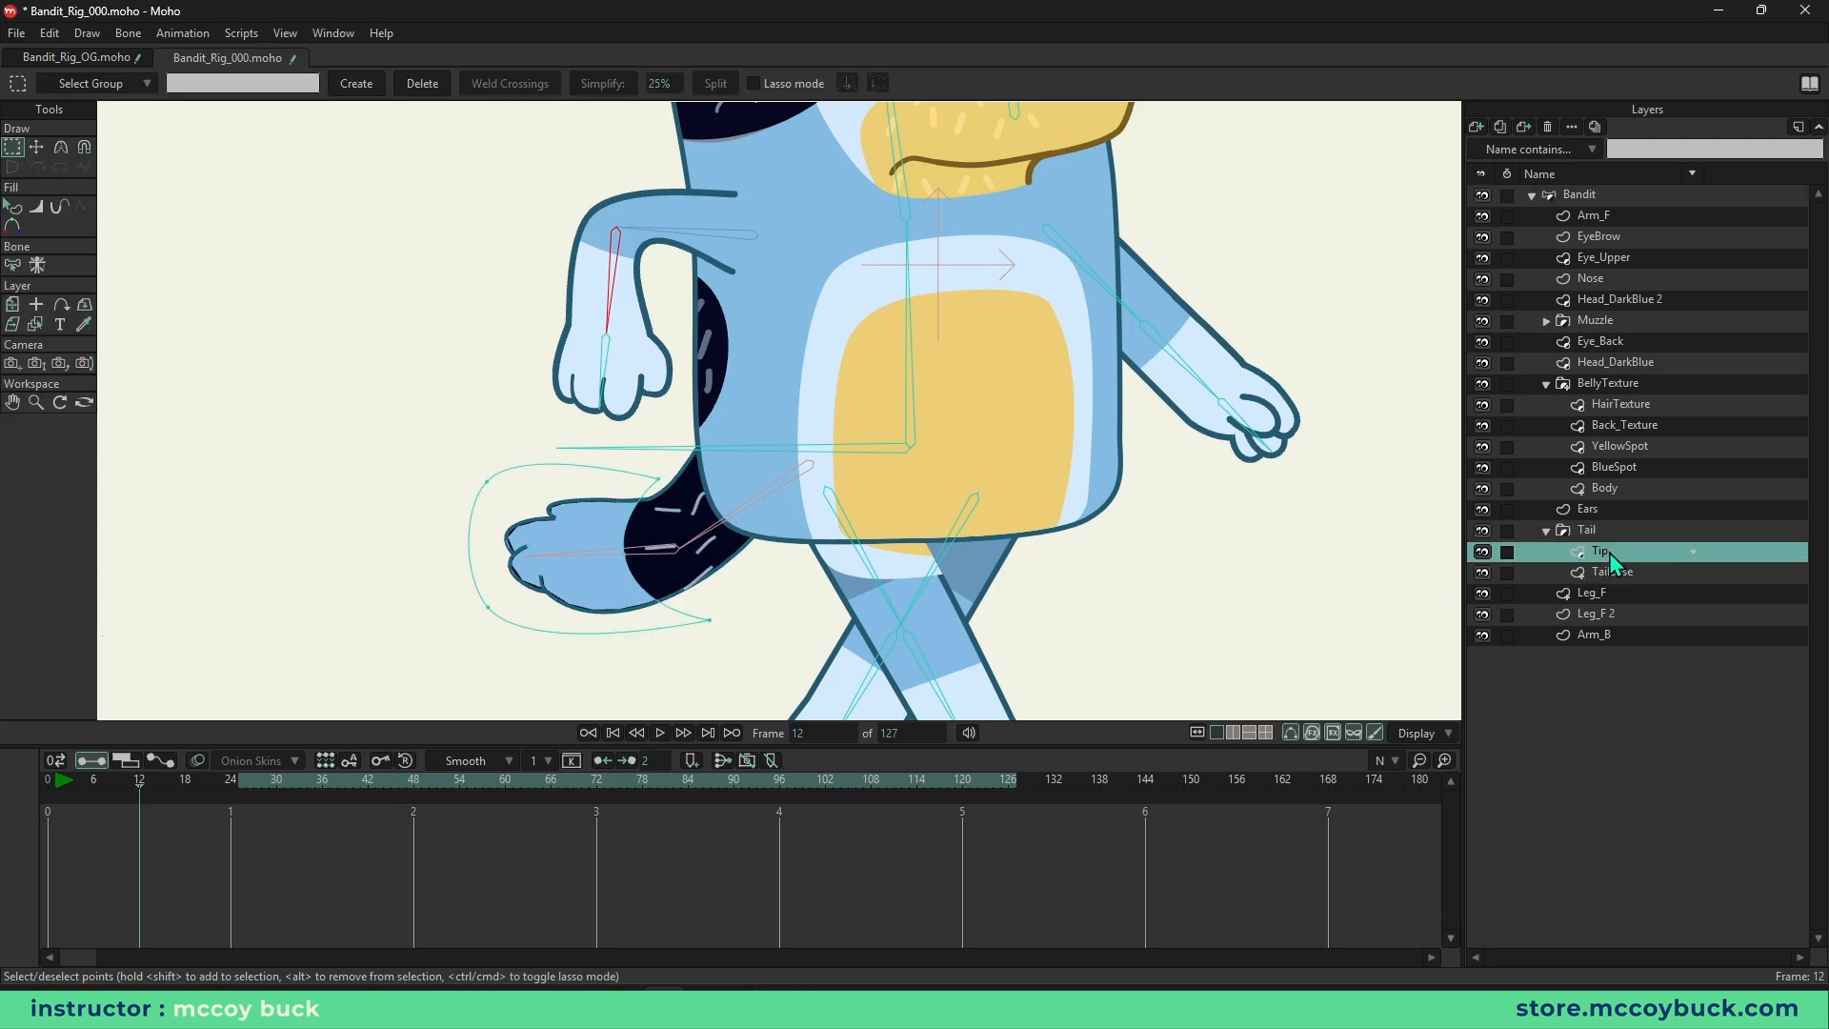
key("b")
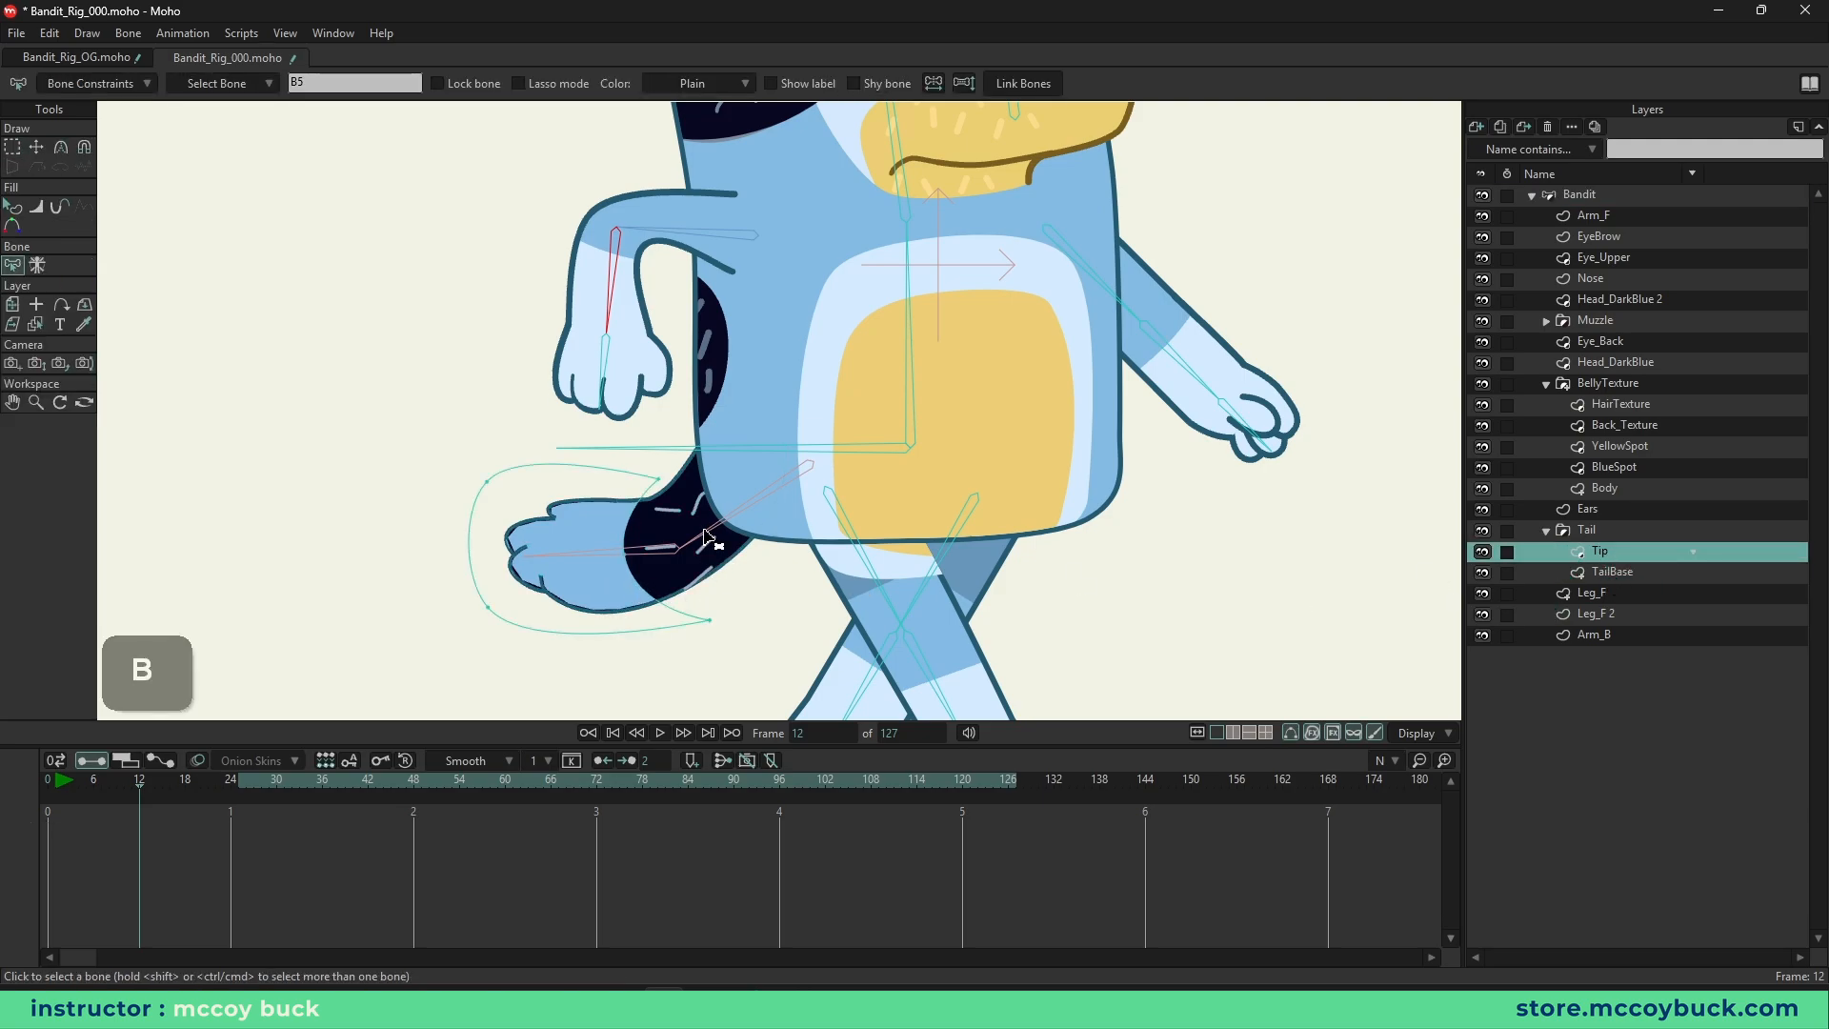
key("ctrl+shift+d")
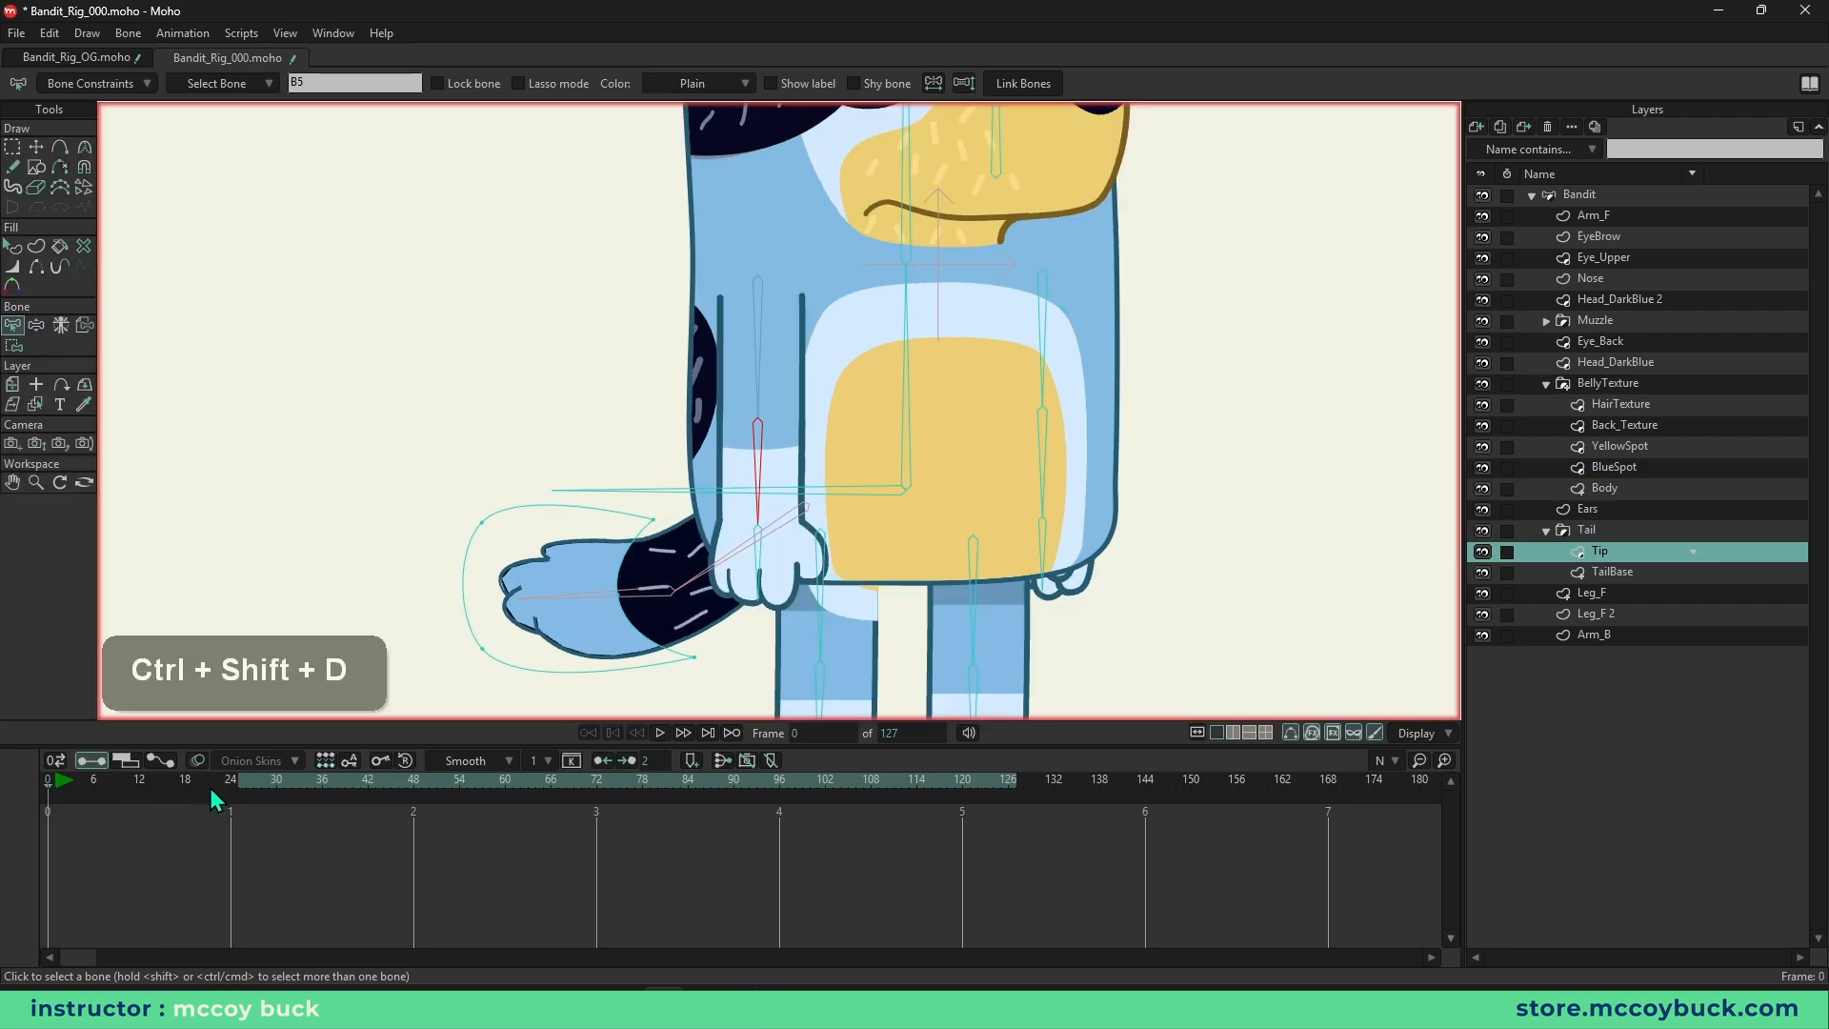
key("b")
left_click(636, 592)
left_click(774, 526, "shift")
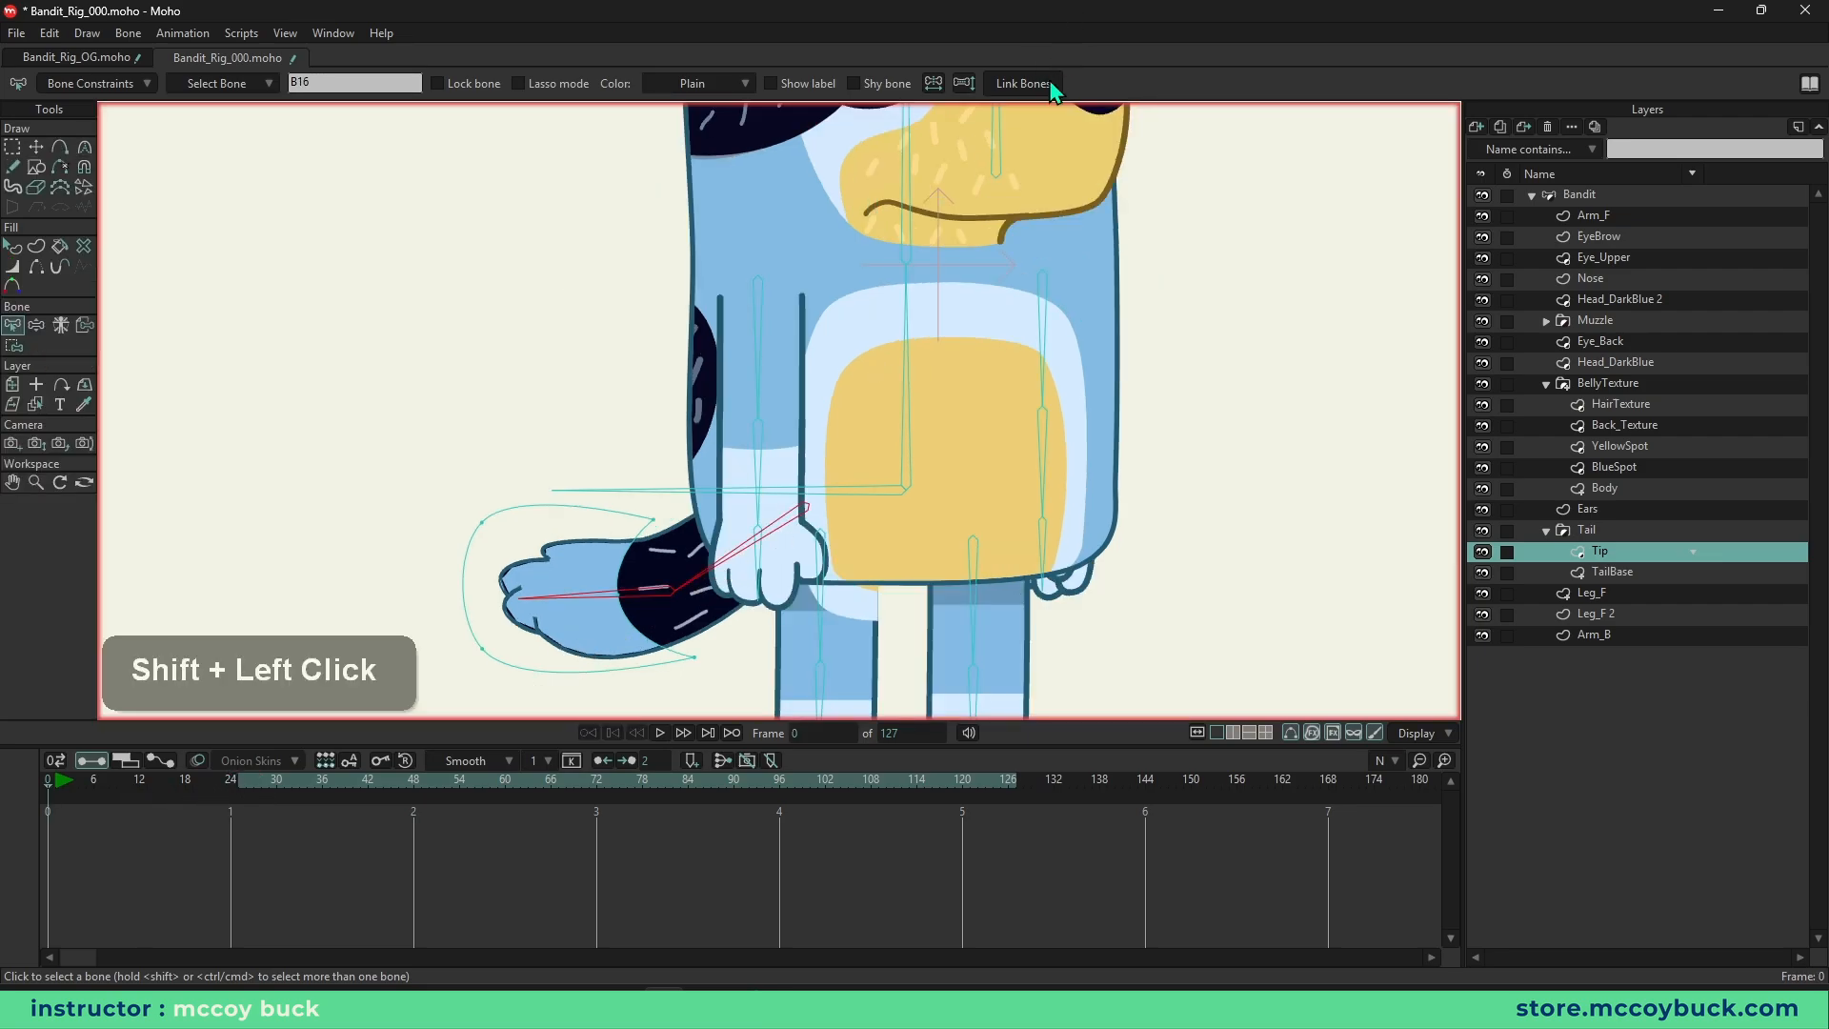
- Go to frame 12, select the Bandit layer and swing the tail bones up and down to test the linked Tip layer
left_click(141, 781)
key("z")
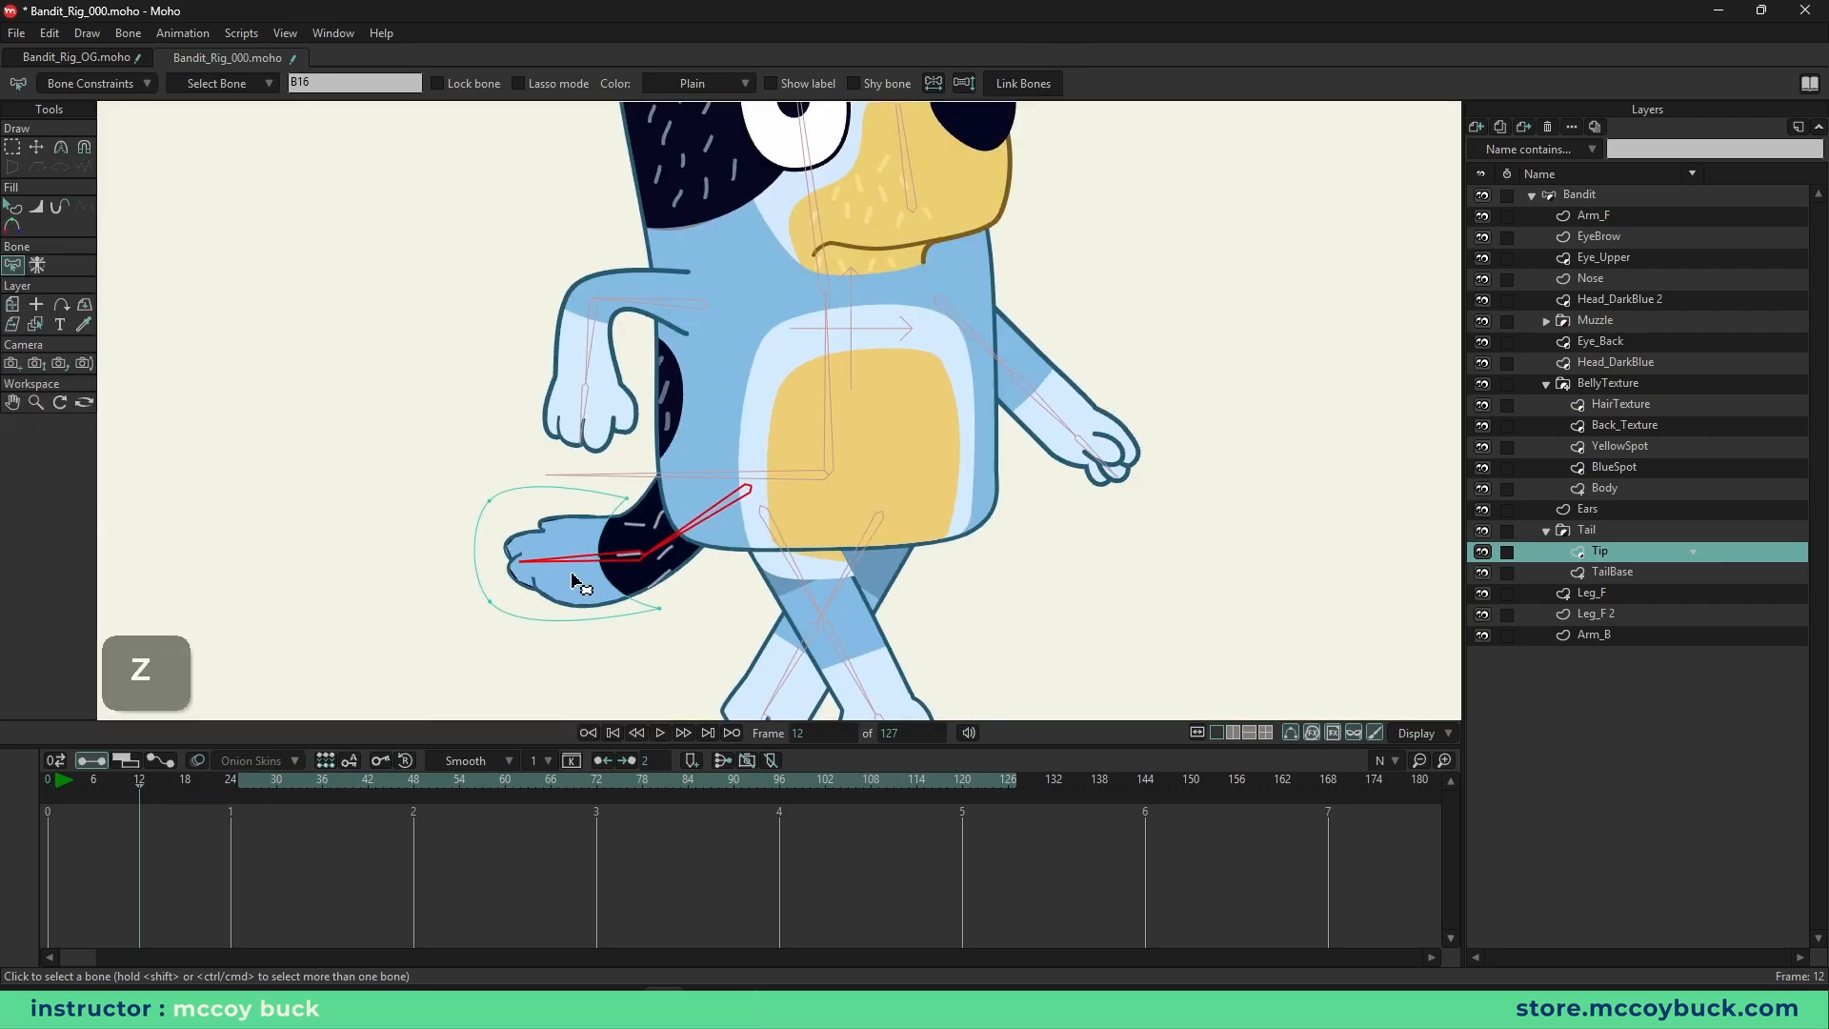
left_click(1620, 194)
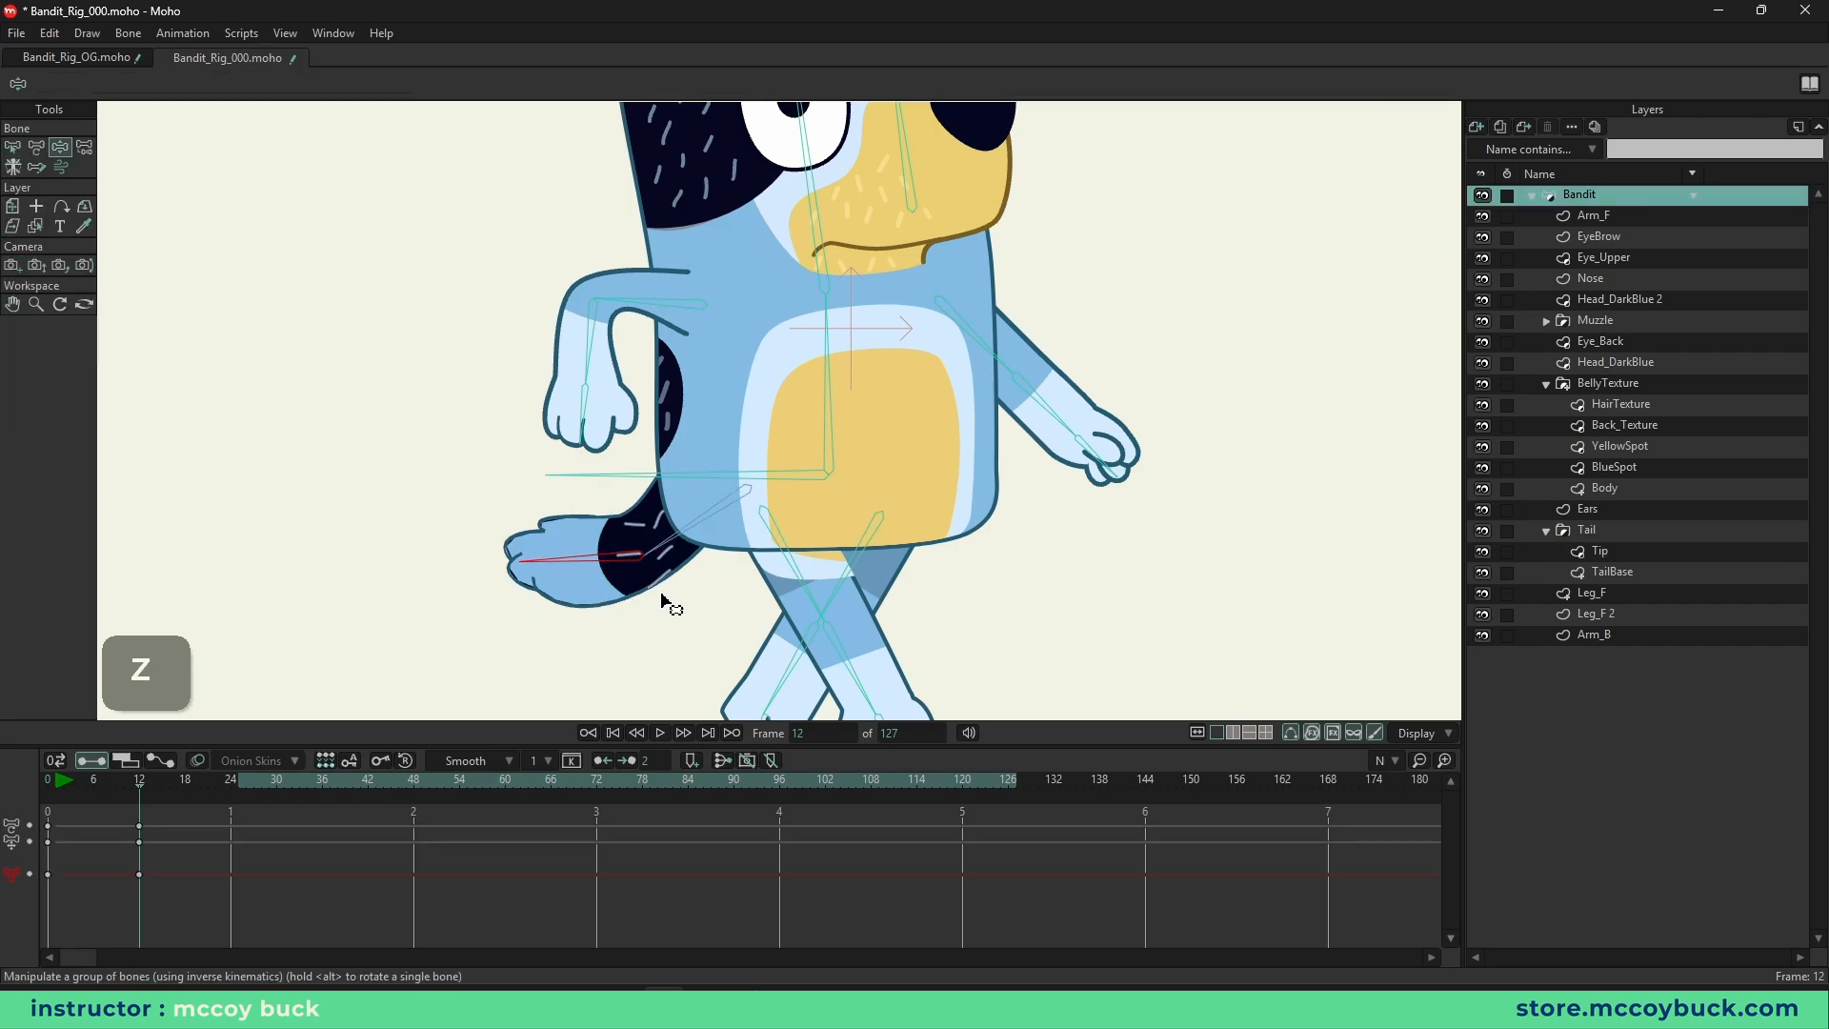
key("t")
left_click_drag(578, 575, 651, 630)
left_click_drag(742, 565, 514, 519)
key("z")
key("b")
key("z")
left_click_drag(653, 511, 552, 550)
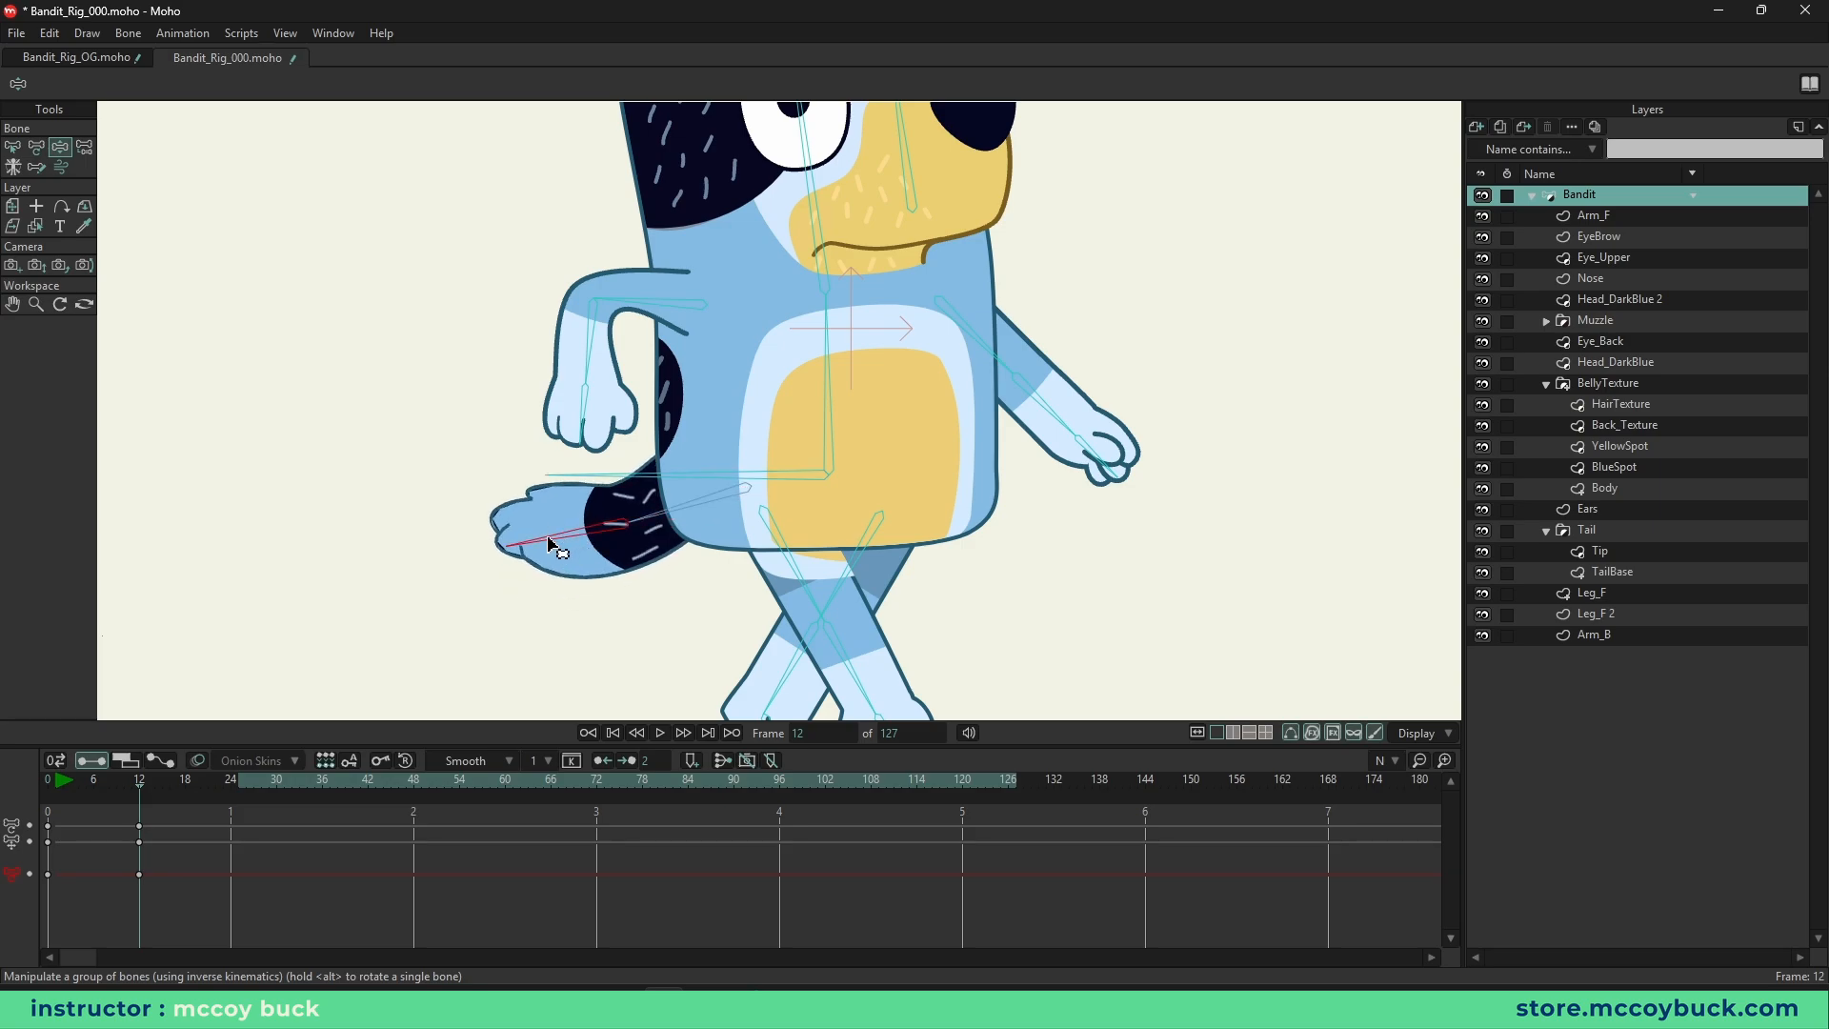
- Check the bone constraints and dynamics settings of the tail tip bone
key("b")
left_click(95, 84)
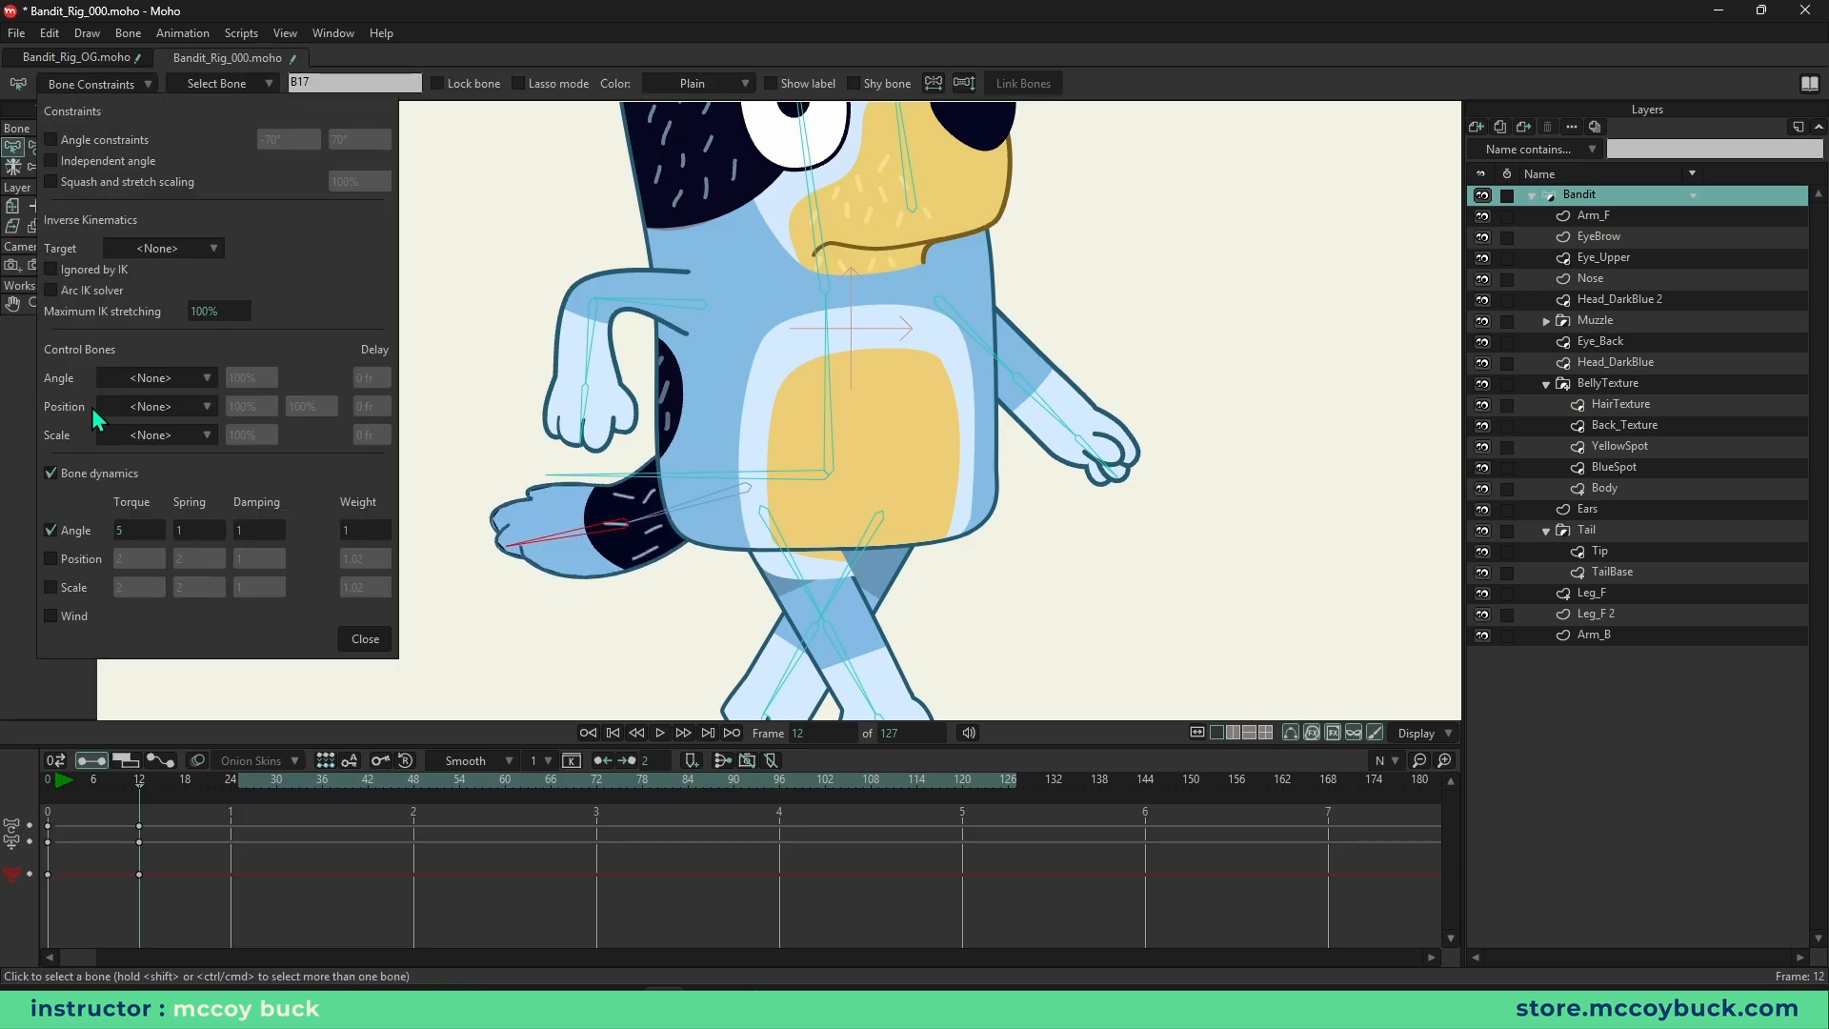
left_click(128, 84)
- Raise the tail's base bone and turn the tip bone downward to an angle of about 376° at frame 12
key("z")
key("b")
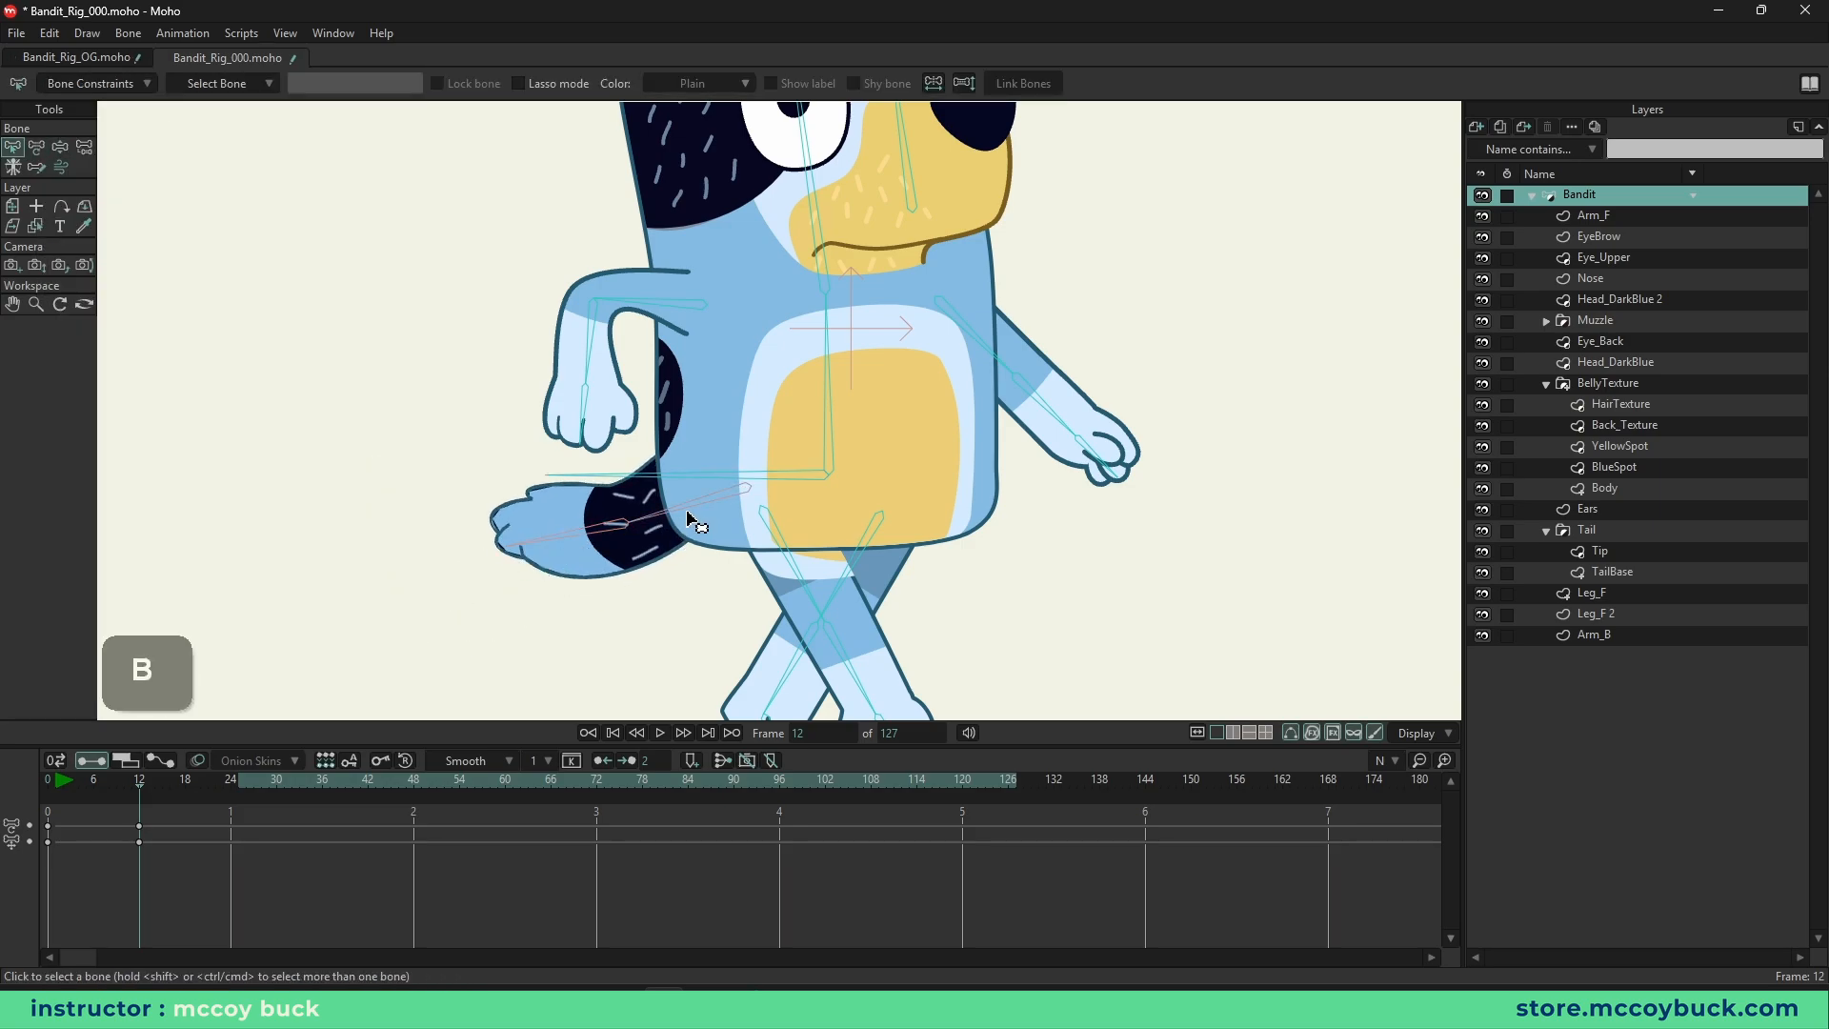
left_click(694, 521)
key("z")
left_click(594, 535)
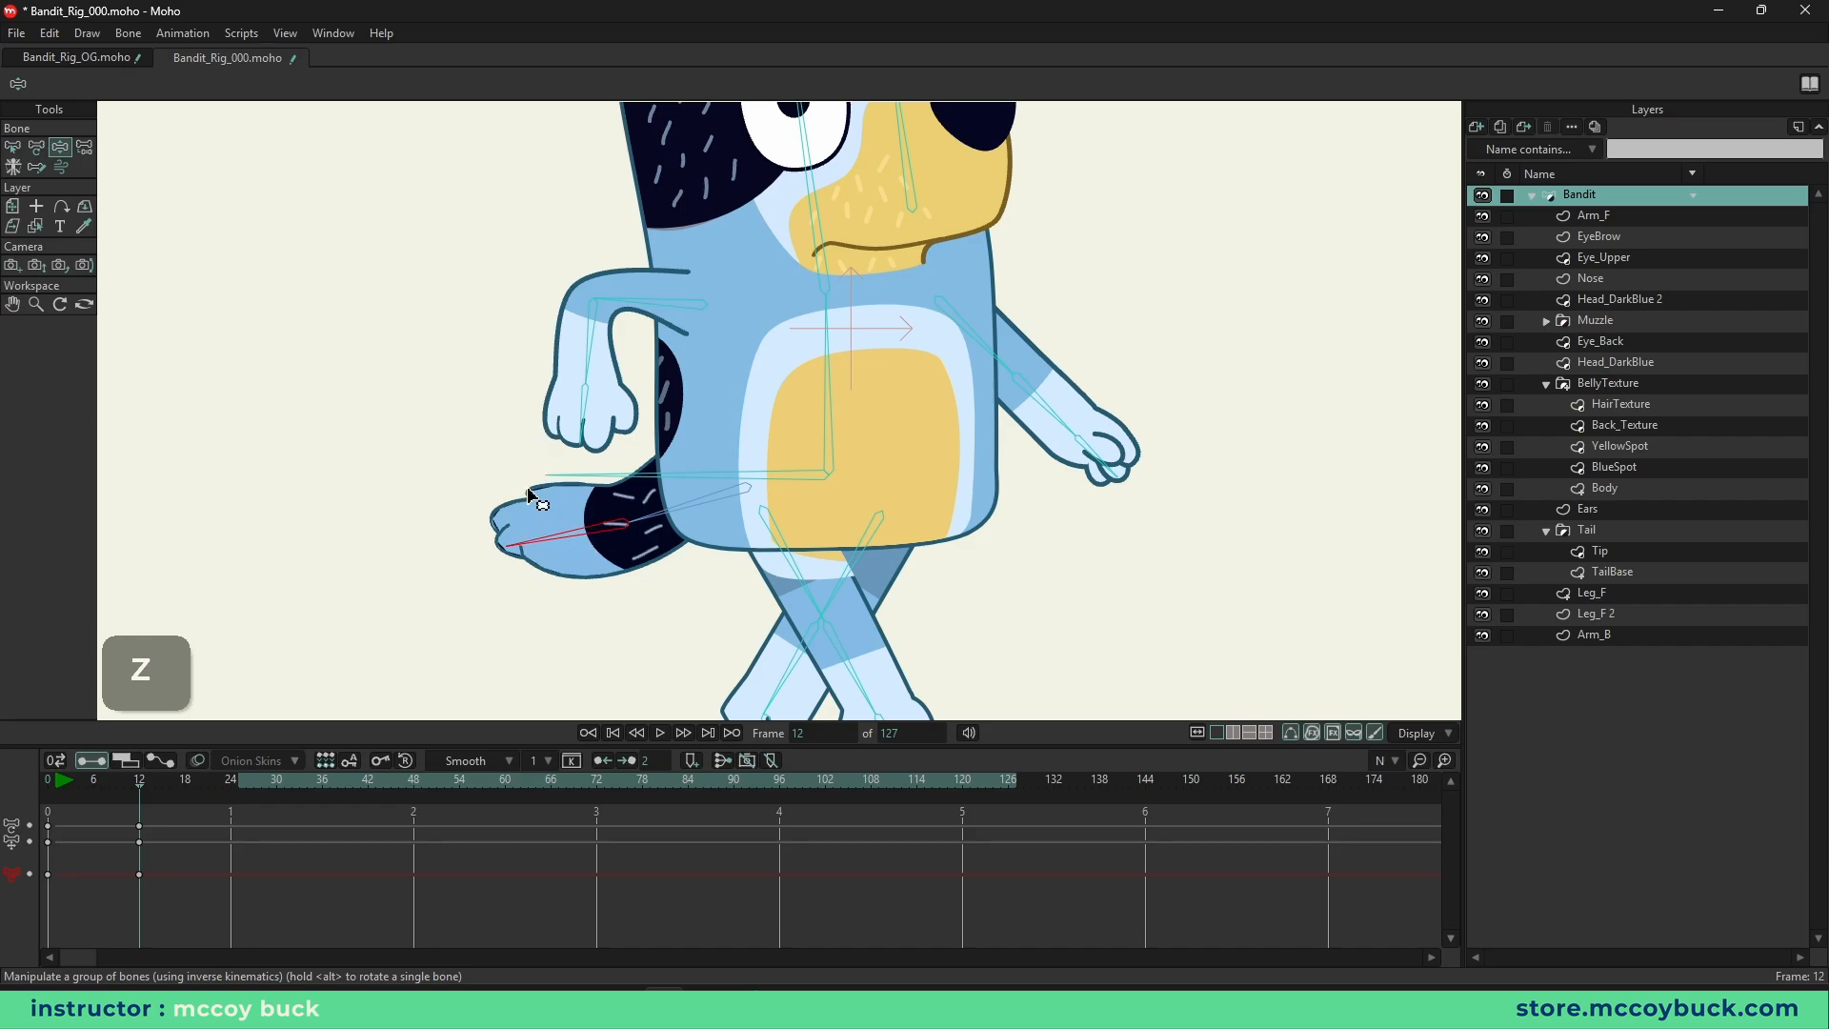
key("t")
mouse_move(524, 539)
left_mouse_down()
mouse_move(526, 465)
mouse_move(564, 566)
mouse_move(505, 529)
mouse_move(514, 448)
mouse_move(538, 470)
mouse_move(530, 564)
mouse_move(512, 526)
left_mouse_up()
key("z")
key("g")
key("t")
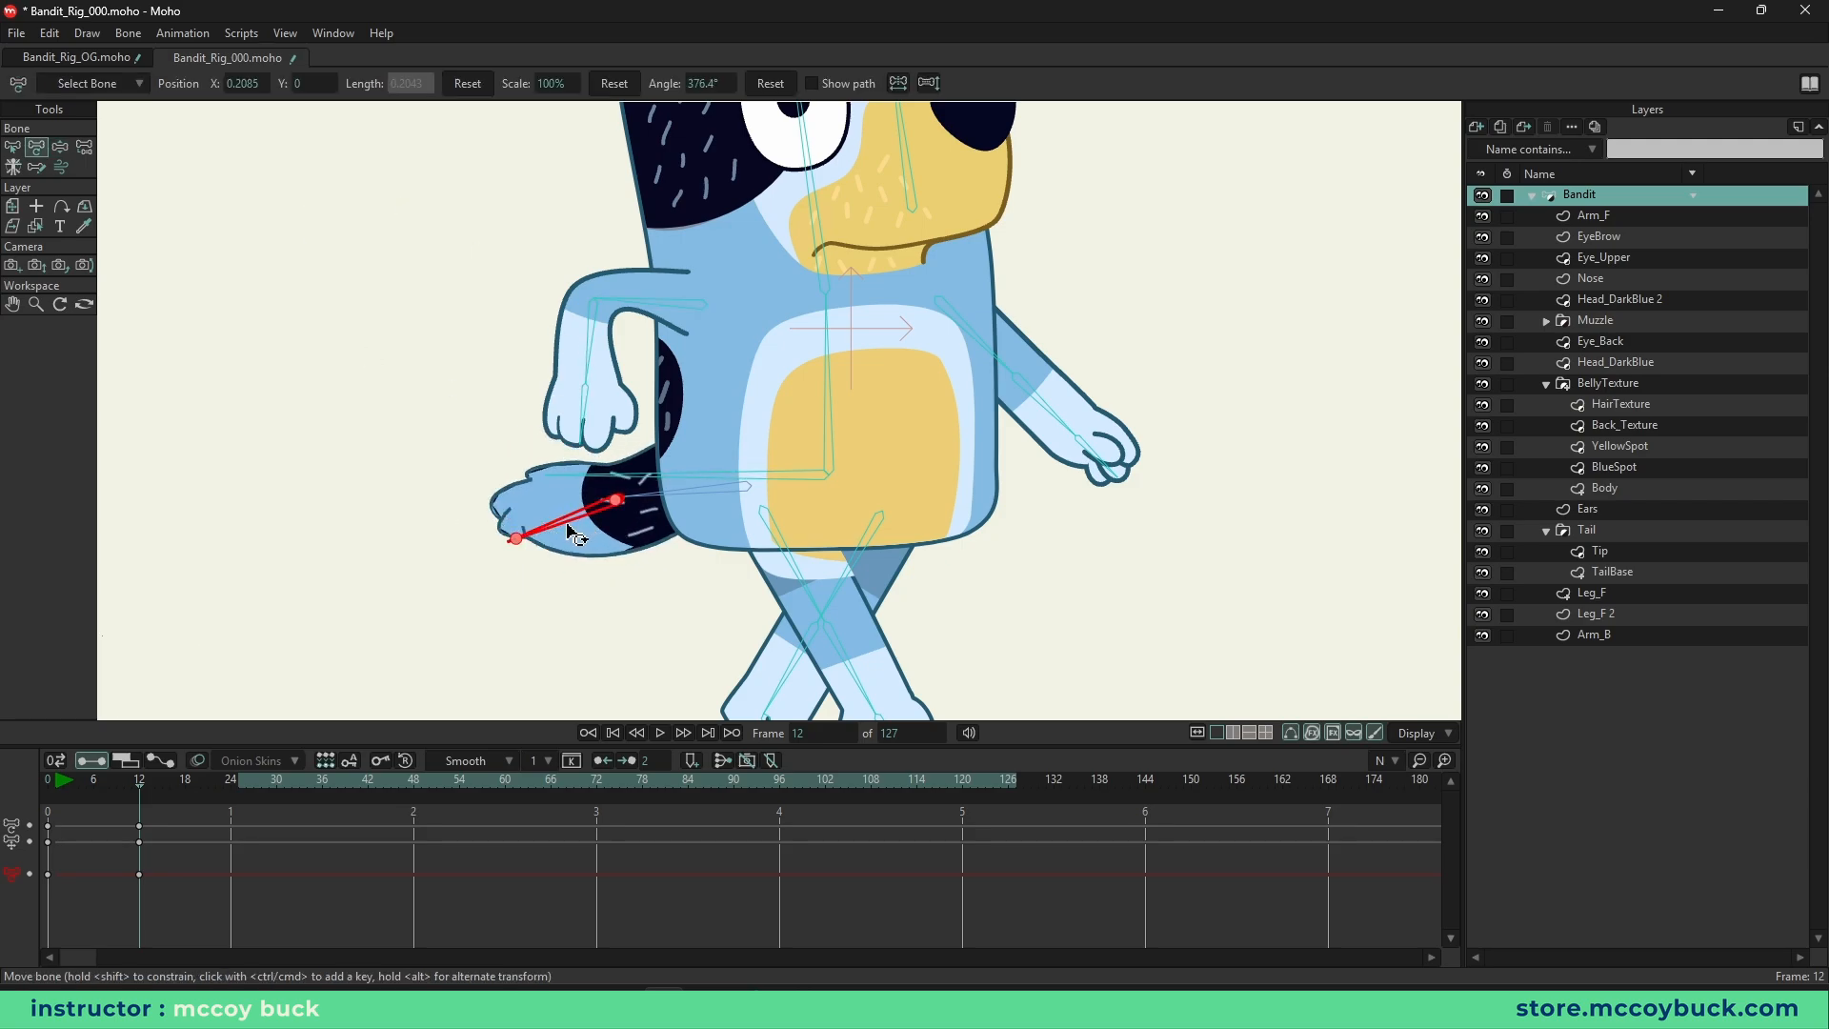
- Swing the tail tip bone upward and lower the whole tail again, leaving the tip bone at about 351°
key("b")
key("z")
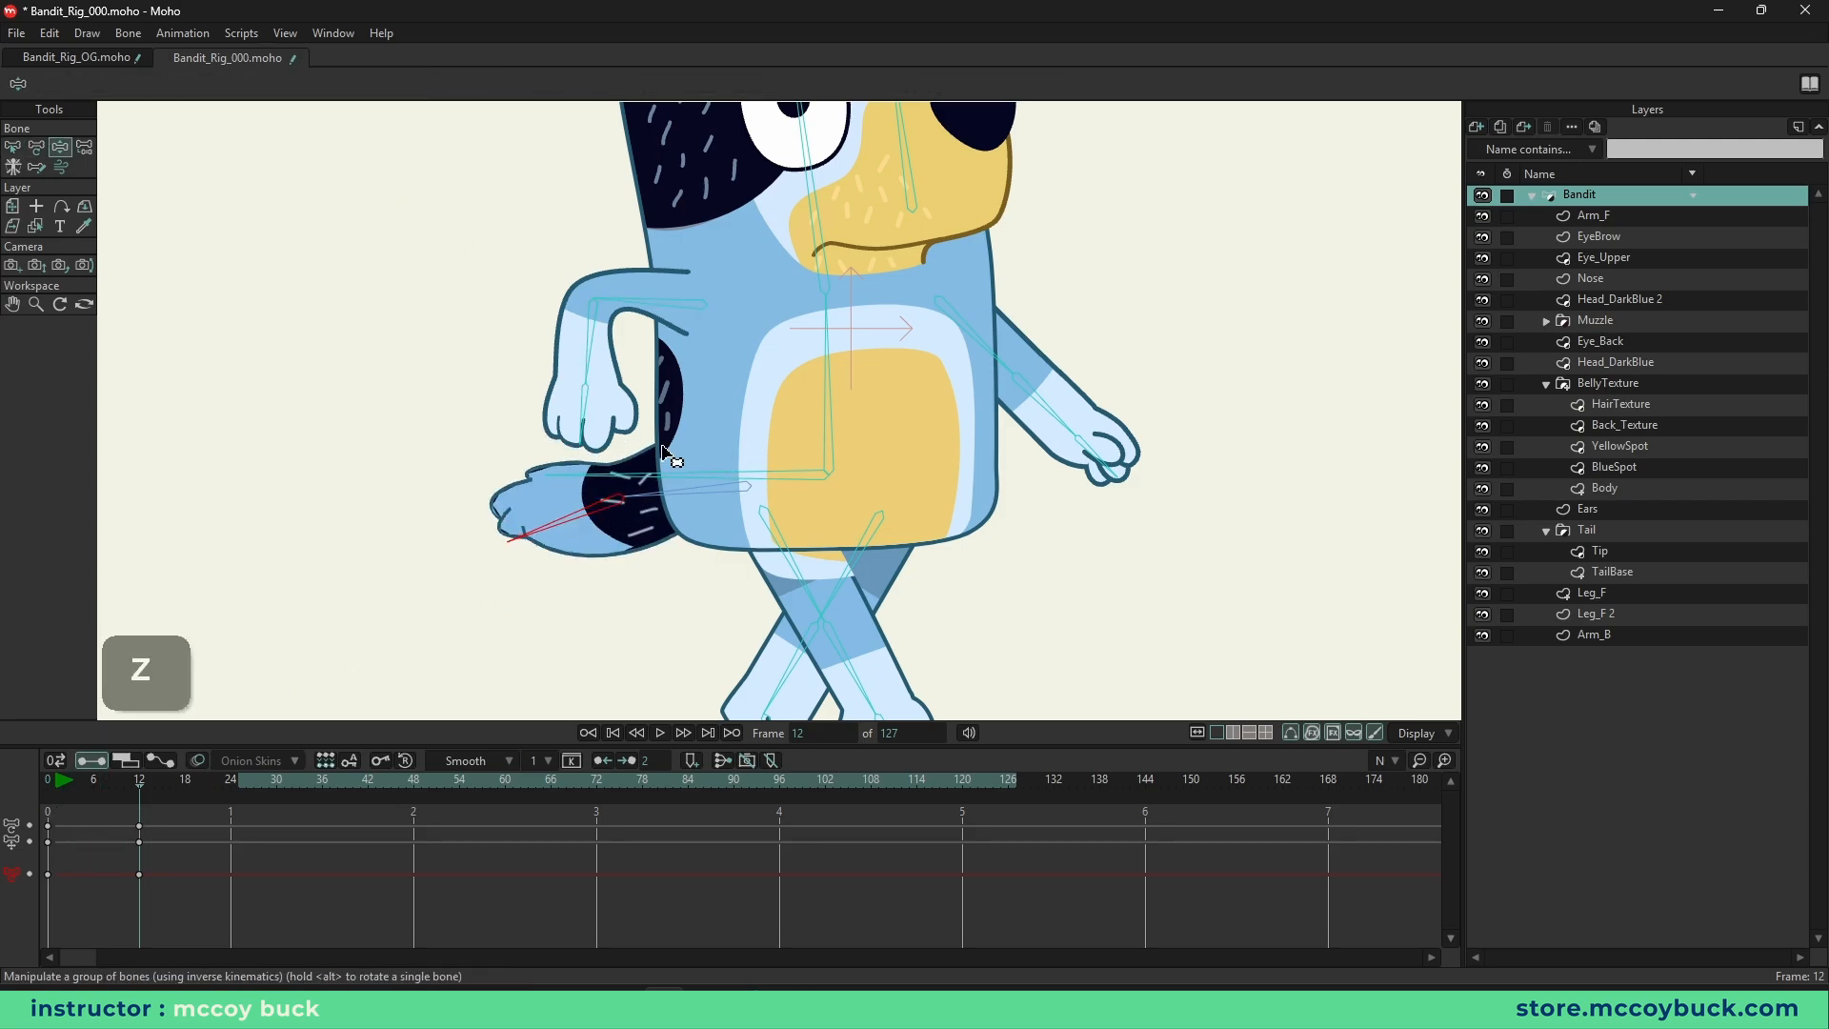
key("t")
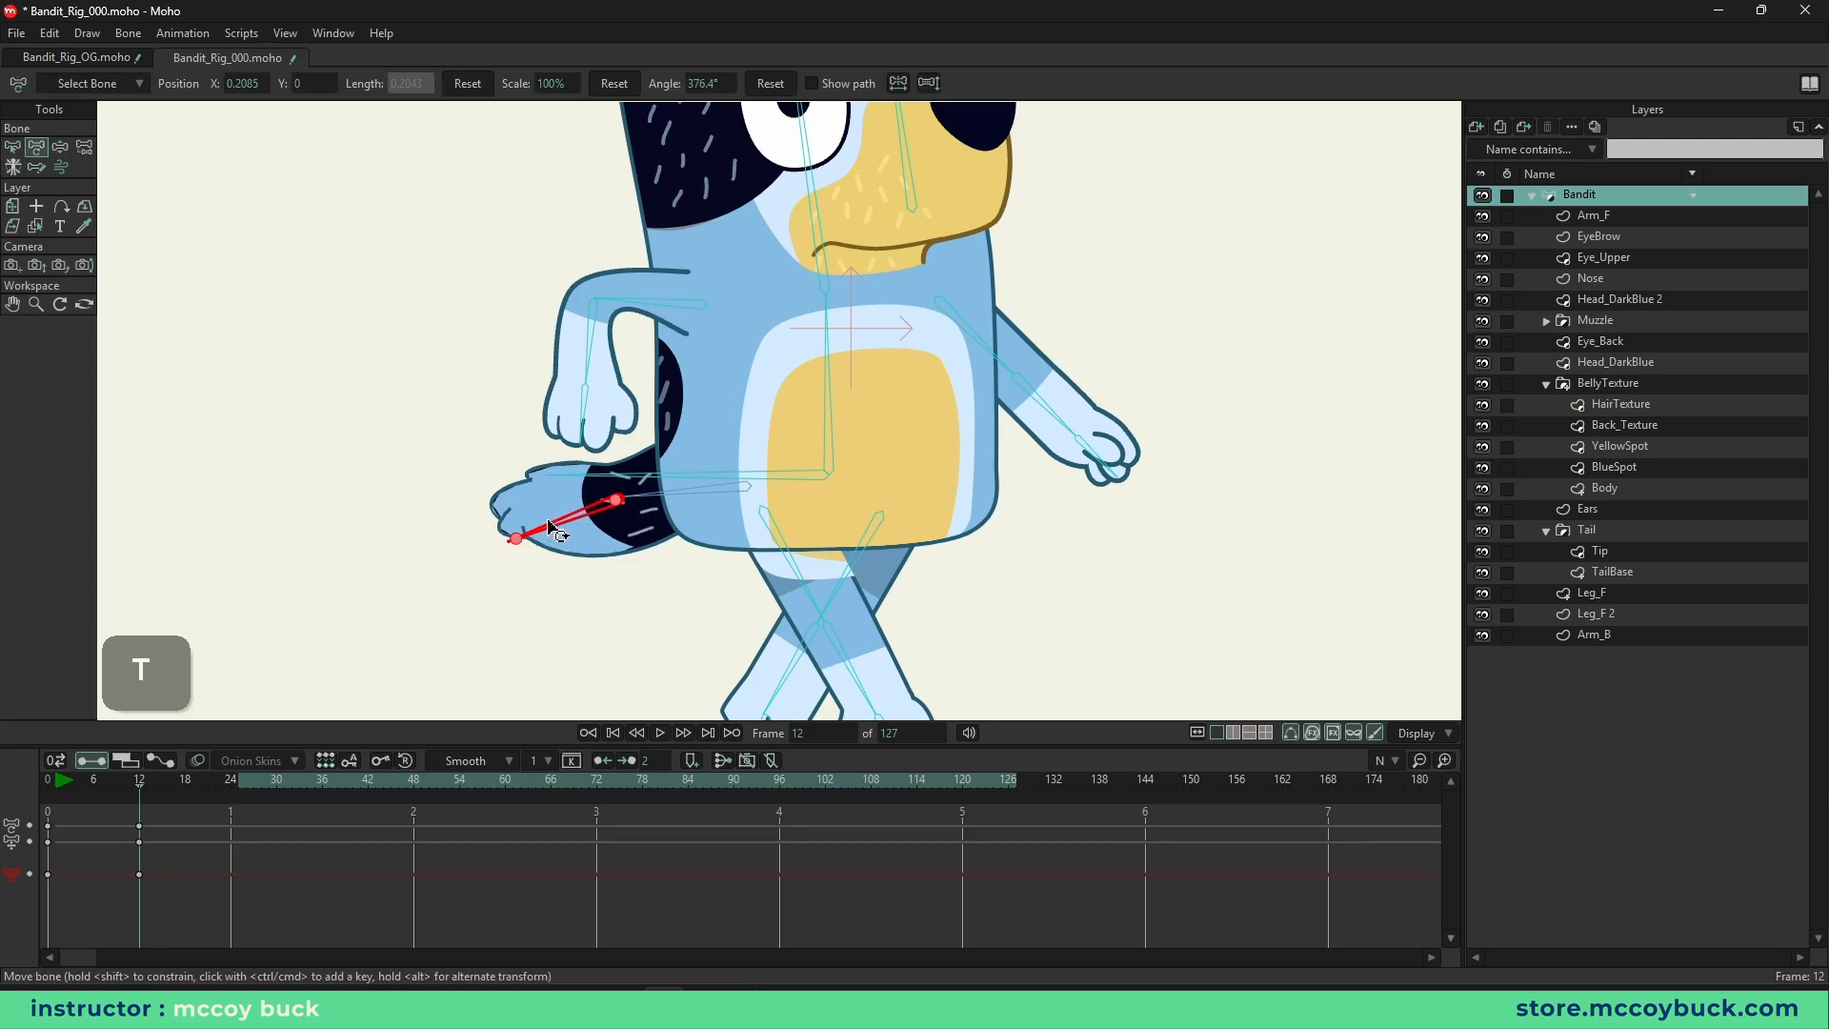
left_click_drag(529, 533, 511, 470)
key("b")
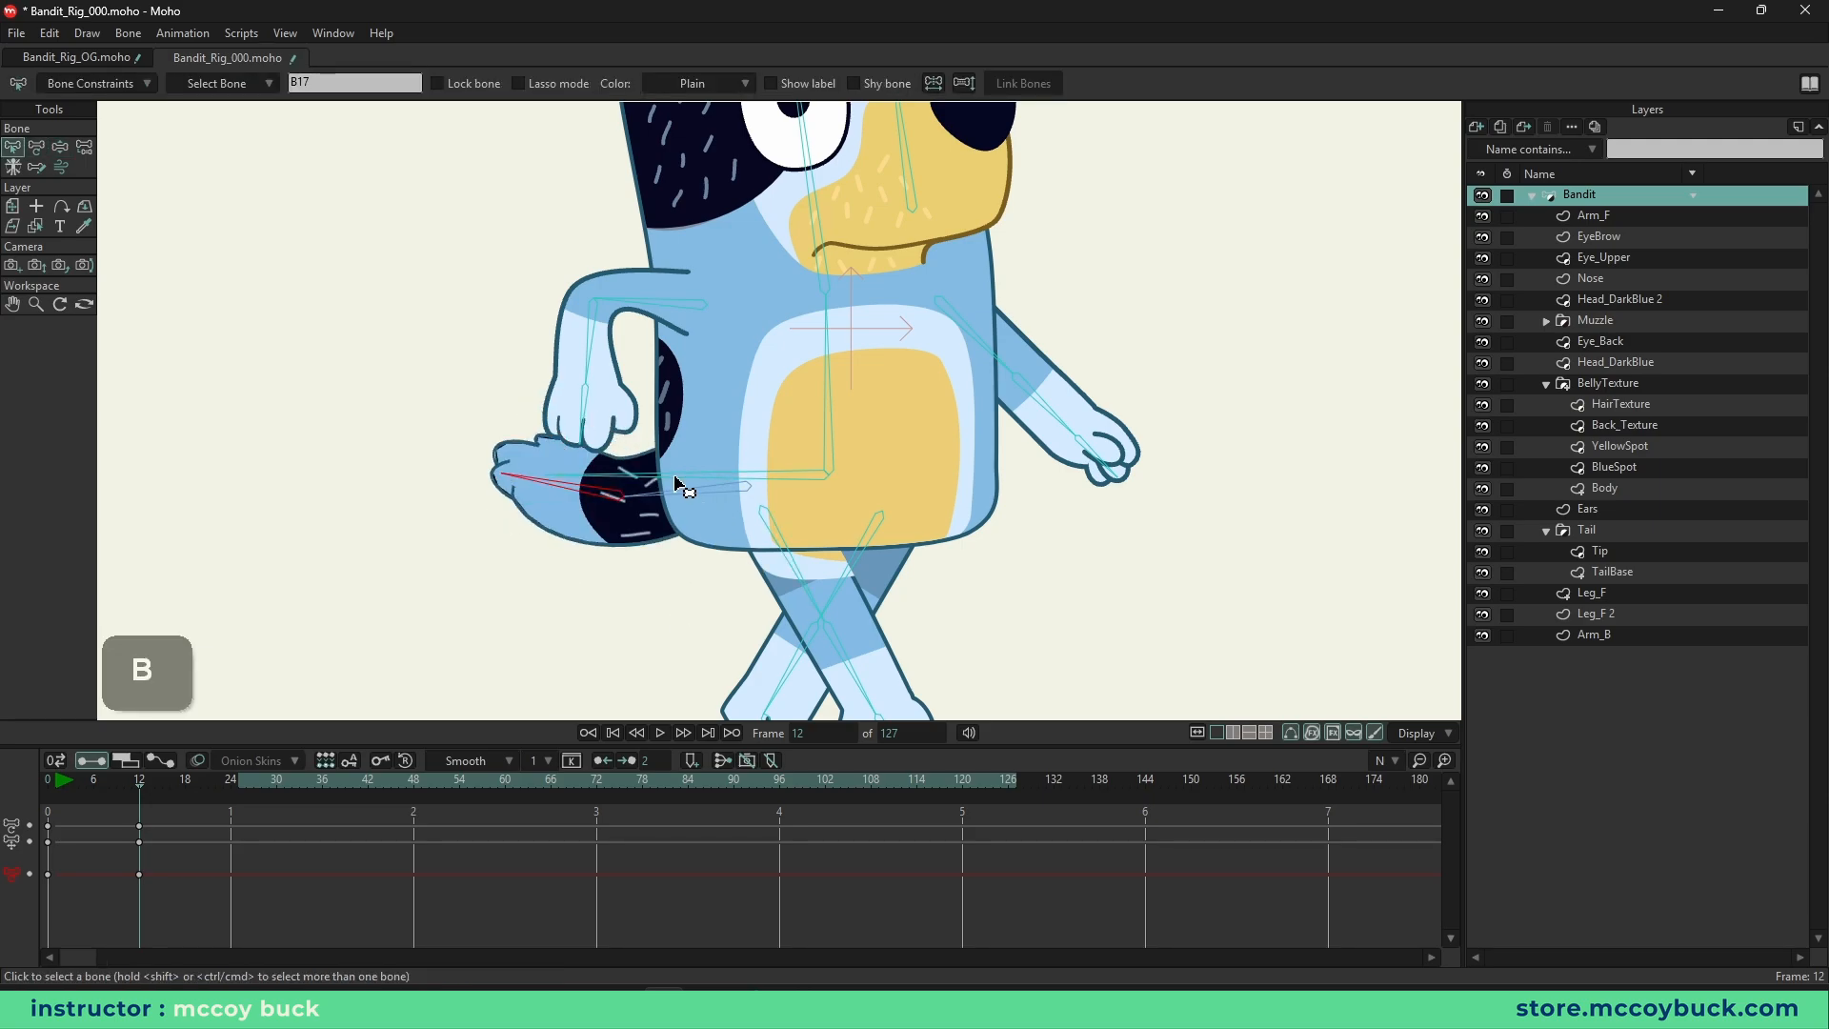
left_click(673, 503)
key("z")
left_click_drag(614, 503, 522, 577)
key("t")
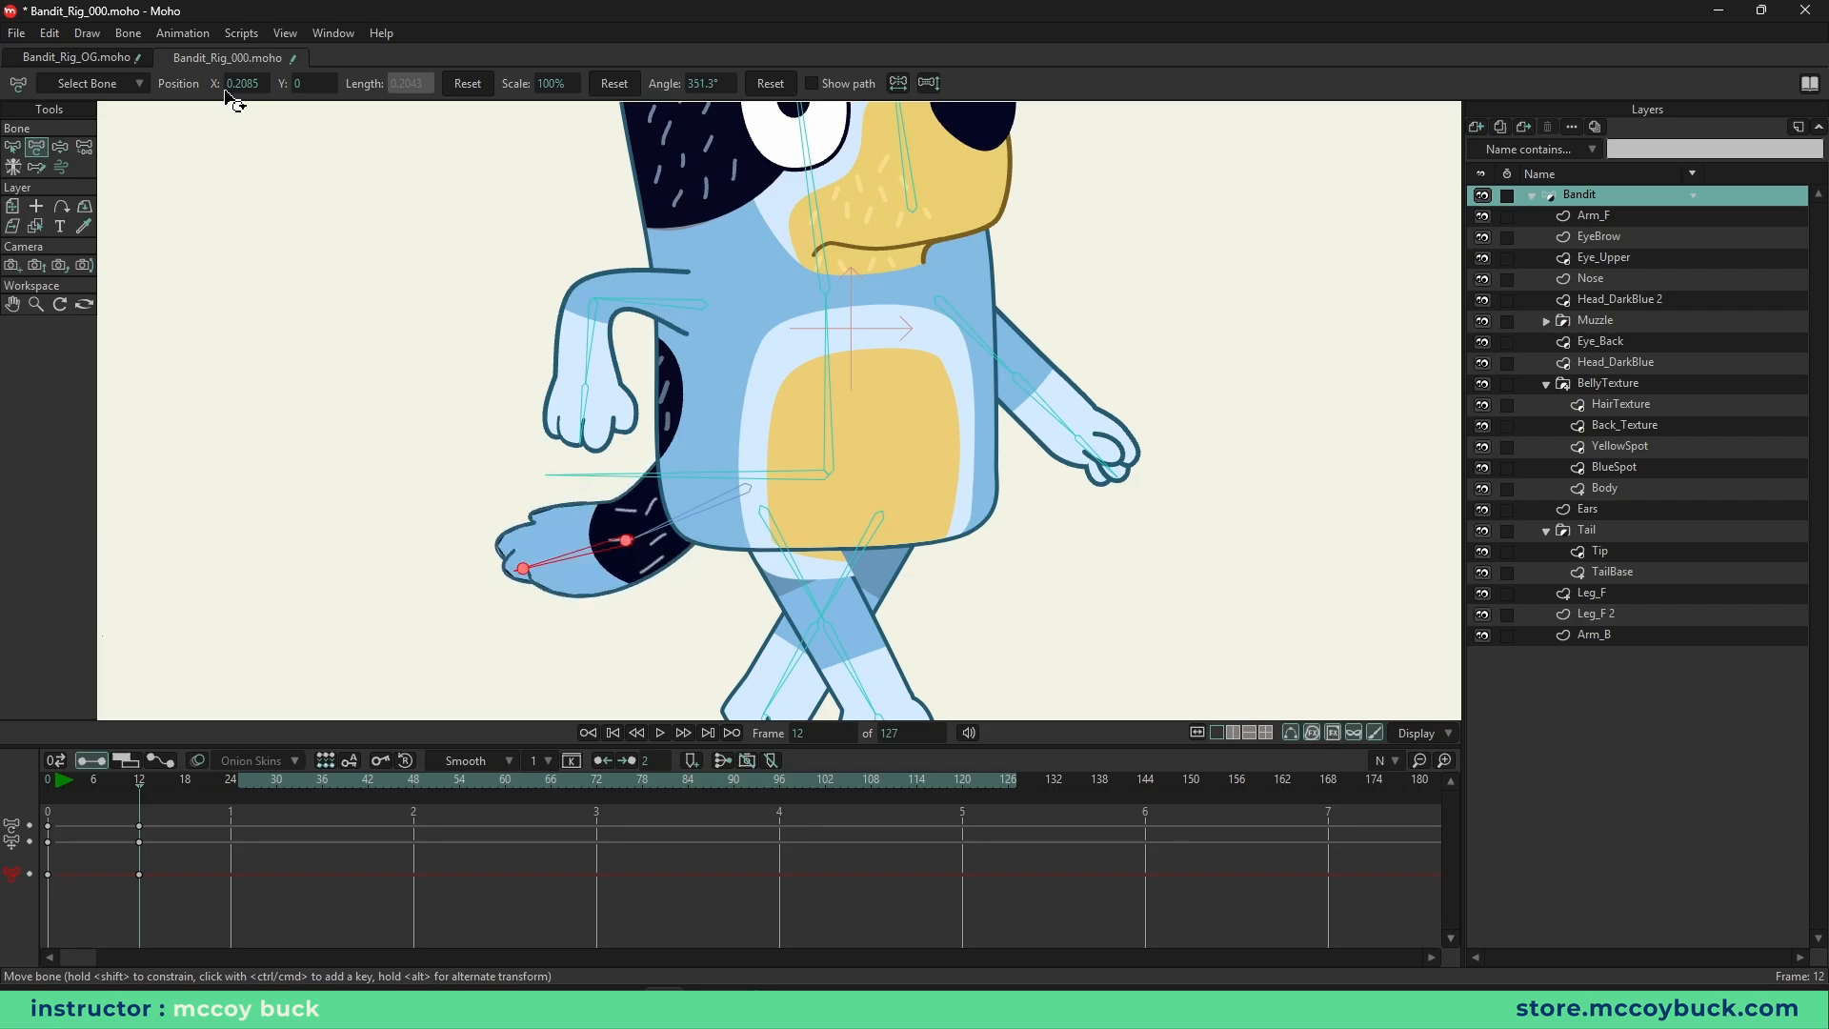
- Switch to the Bandit_Rig_OG.moho document and play its walk animation to examine how the tail and body move
left_click(76, 60)
scroll(629, 514, "down", 3)
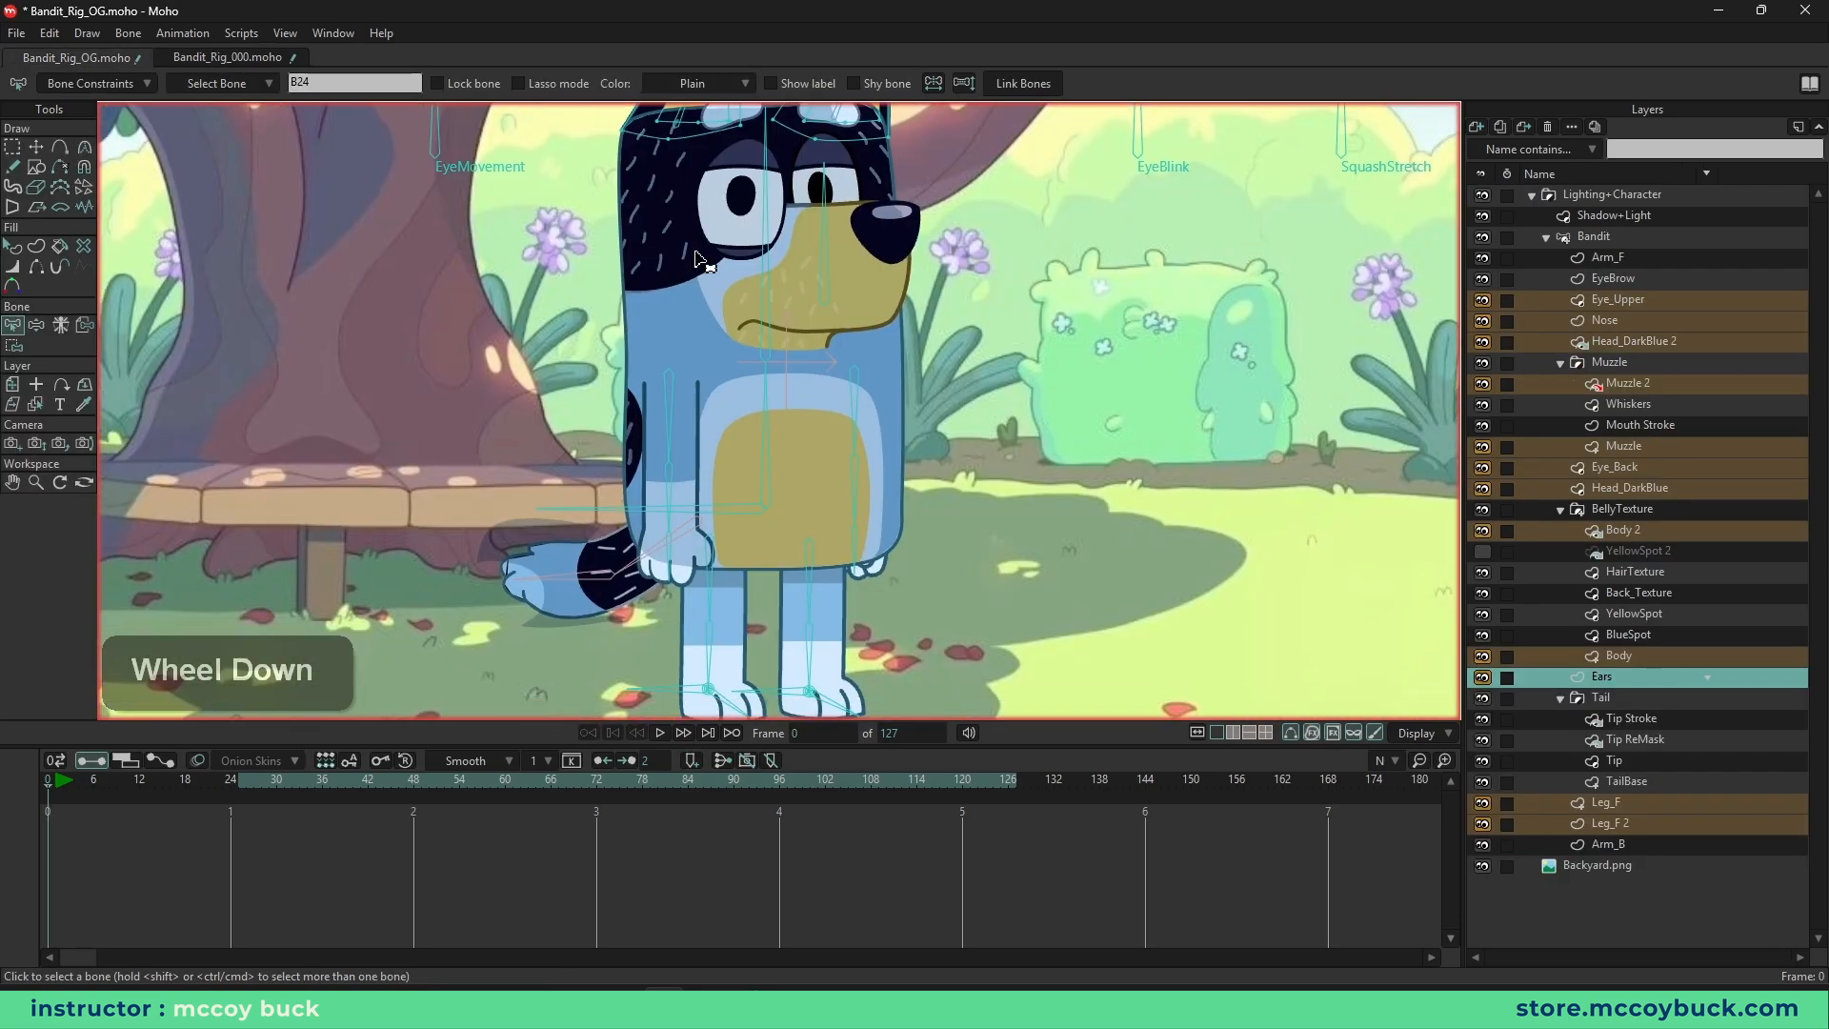
scroll(624, 516, "up", 3)
scroll(631, 636, "down", 2)
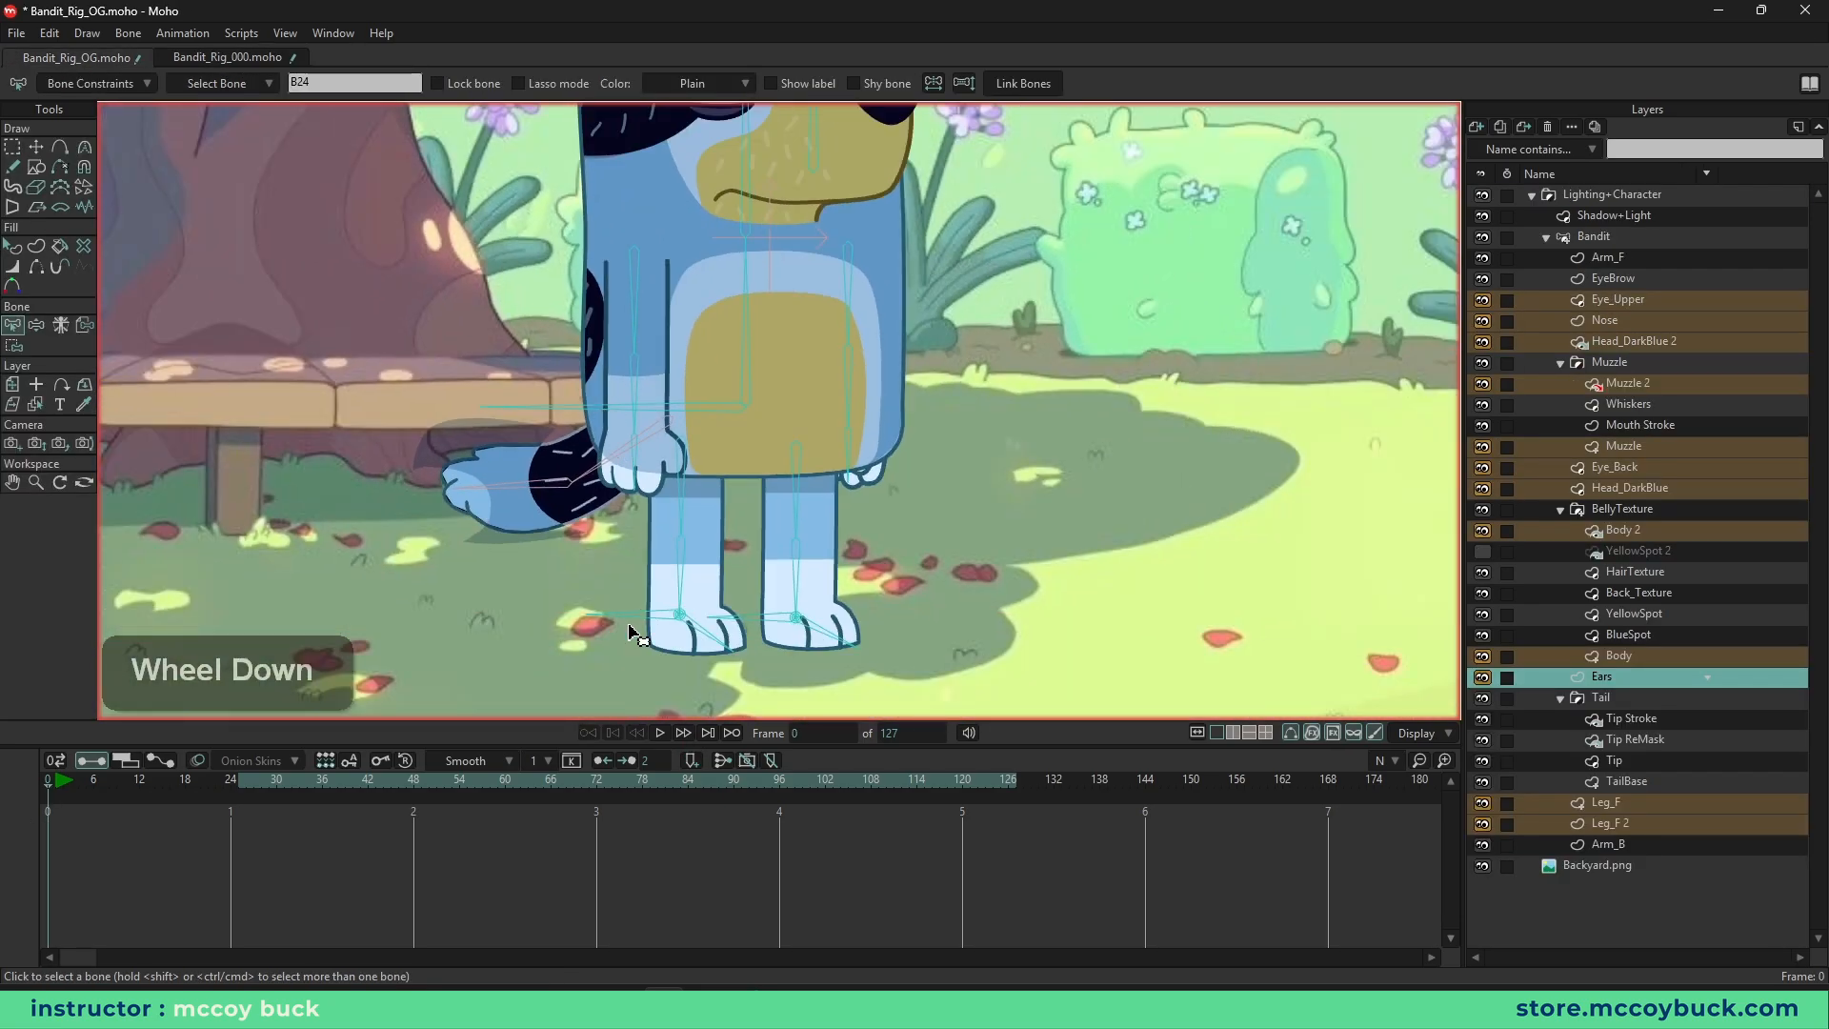
left_click(659, 732)
right_click(1126, 592)
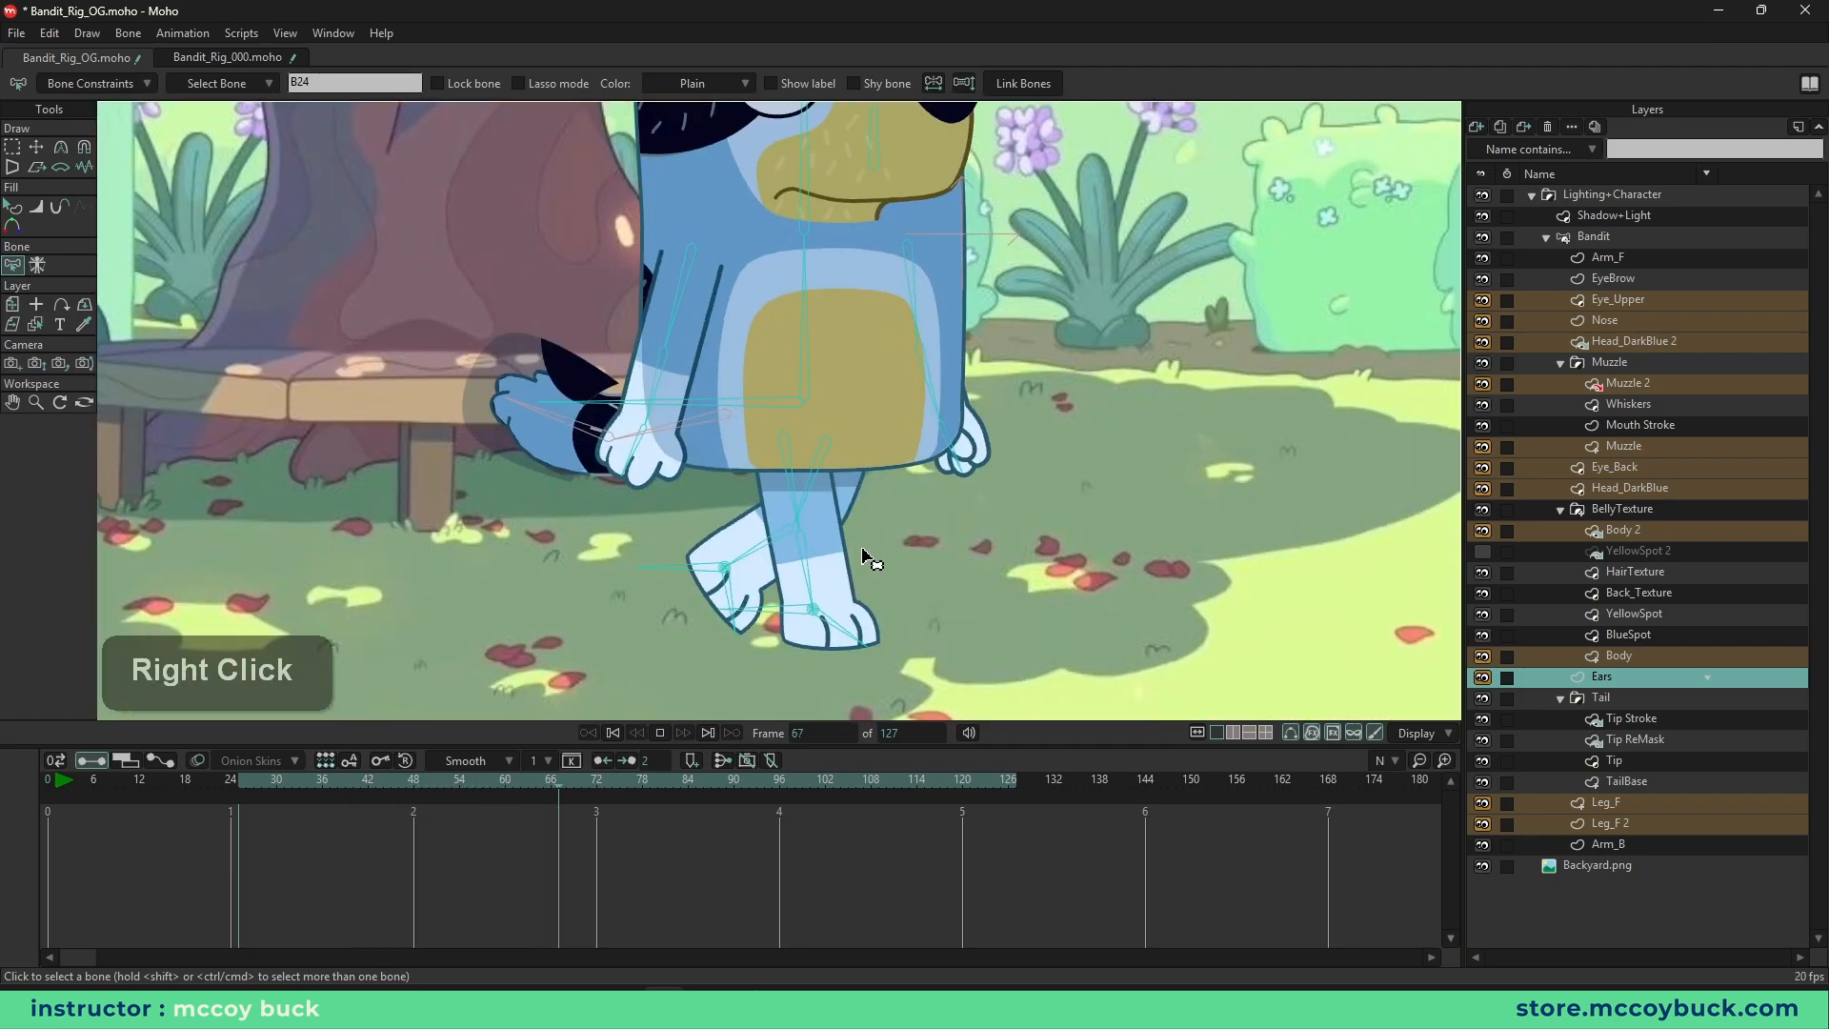
scroll(648, 603, "down", 4)
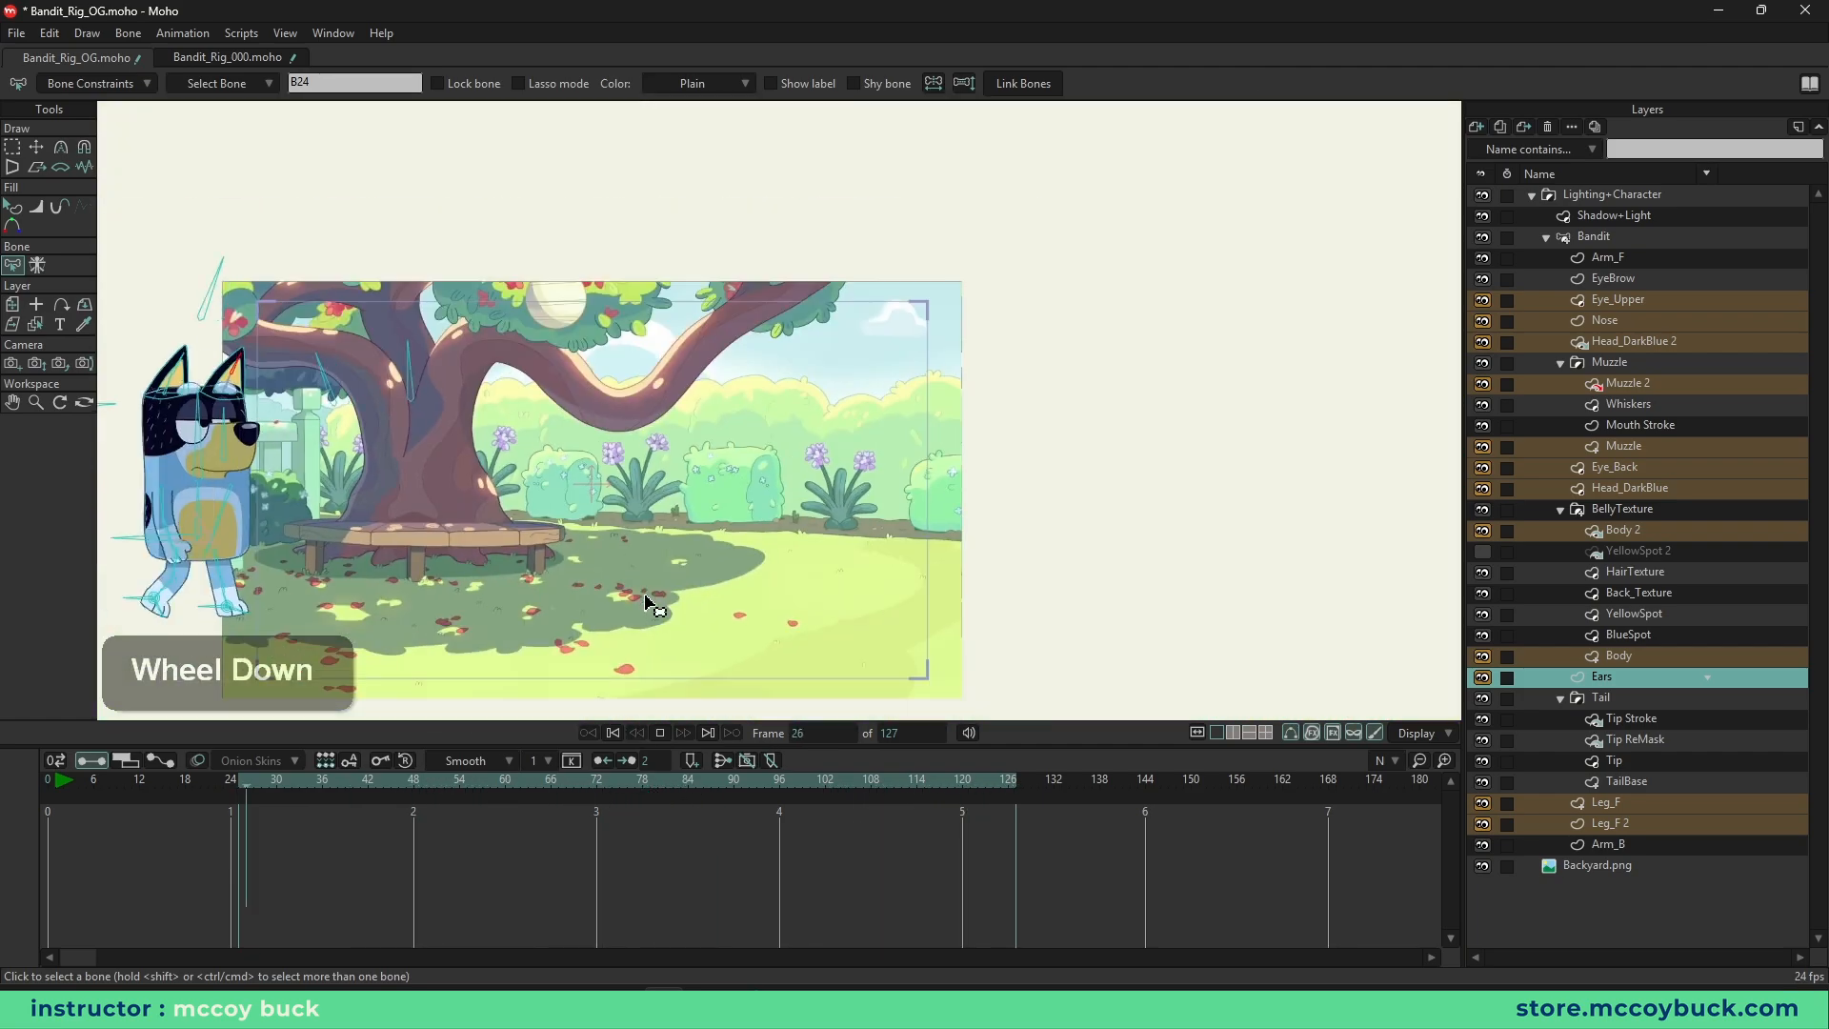
scroll(667, 515, "up", 2)
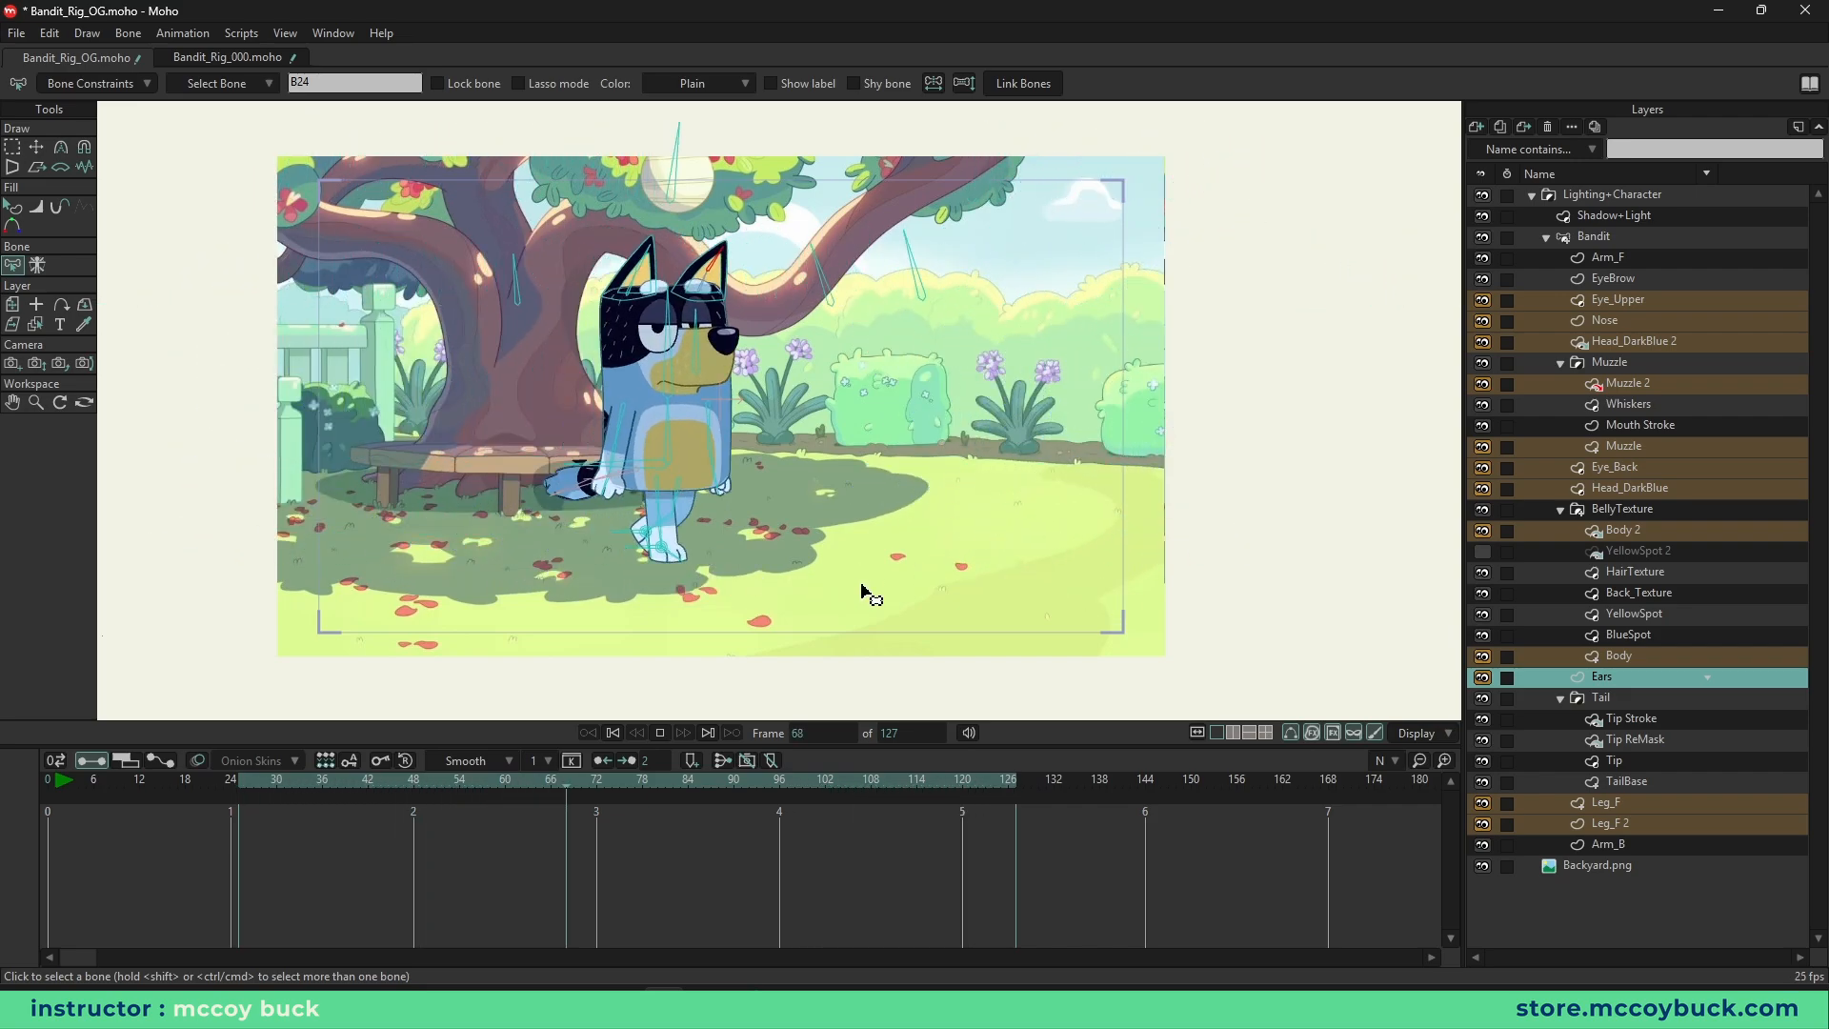
key("space")
- Revert the Bandit_Rig_OG.moho document to its last saved version
right_click(84, 54)
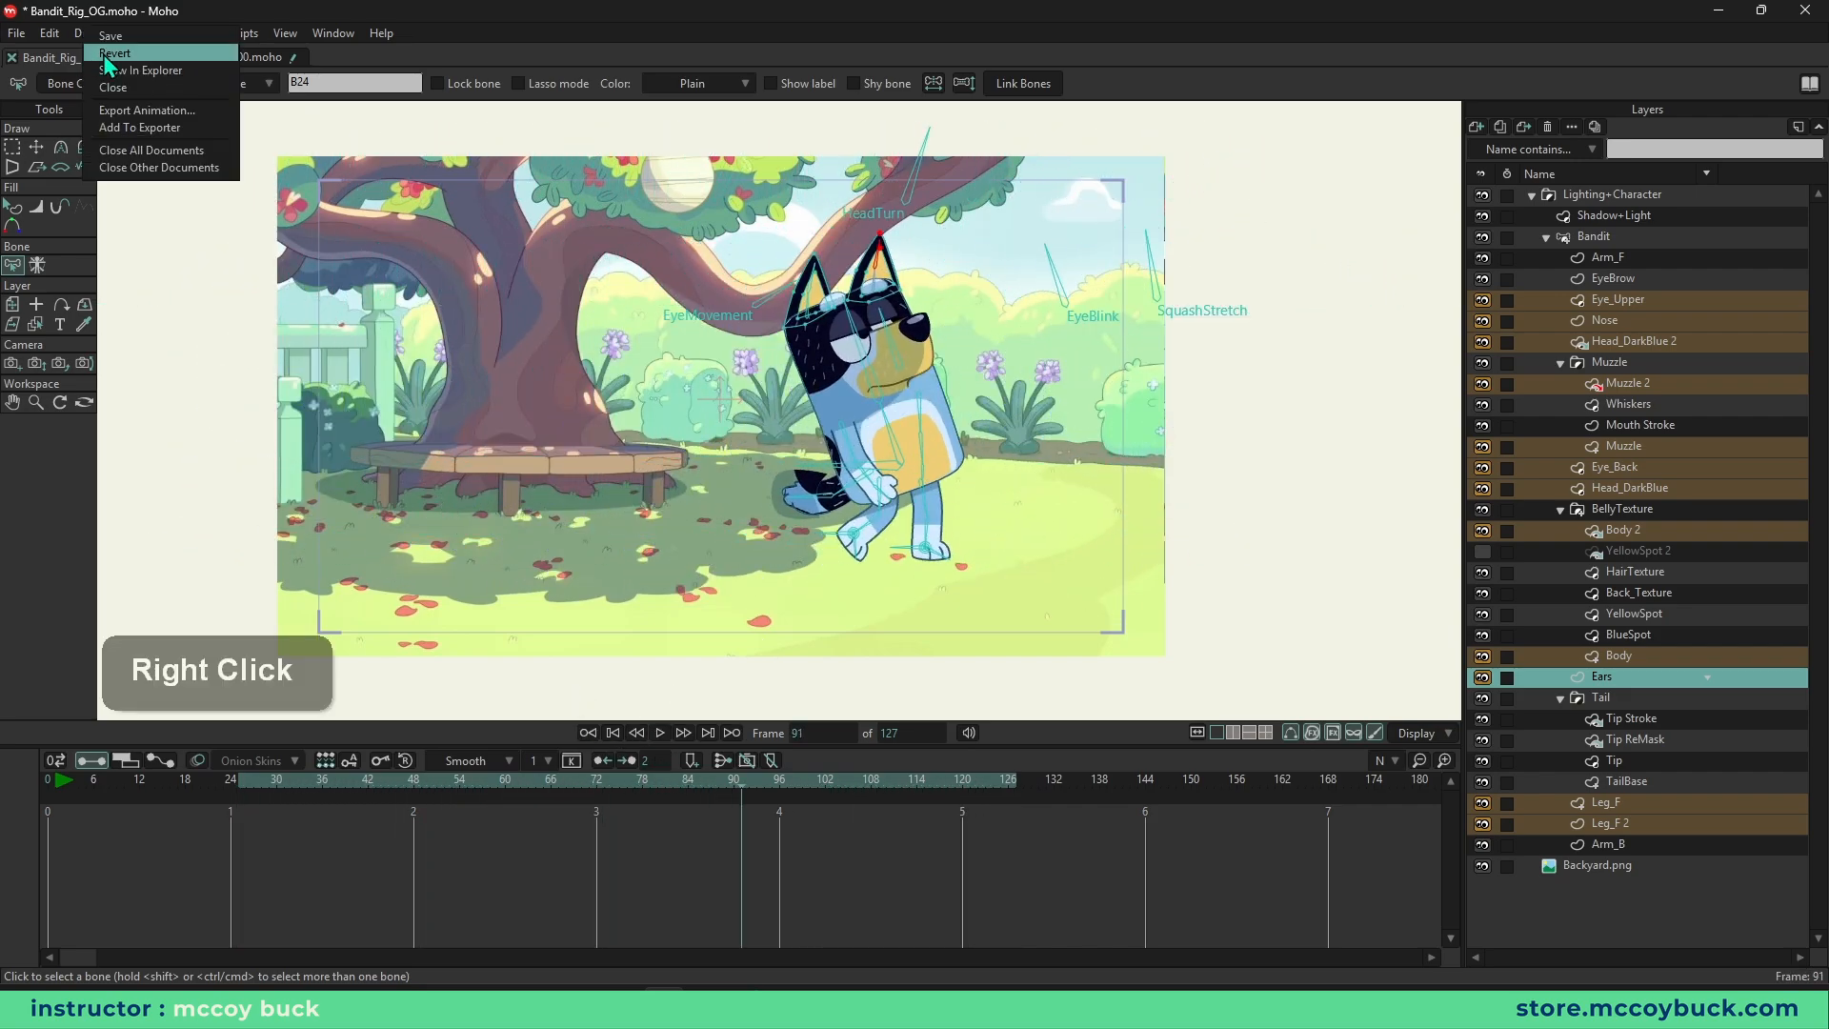
left_click(200, 80)
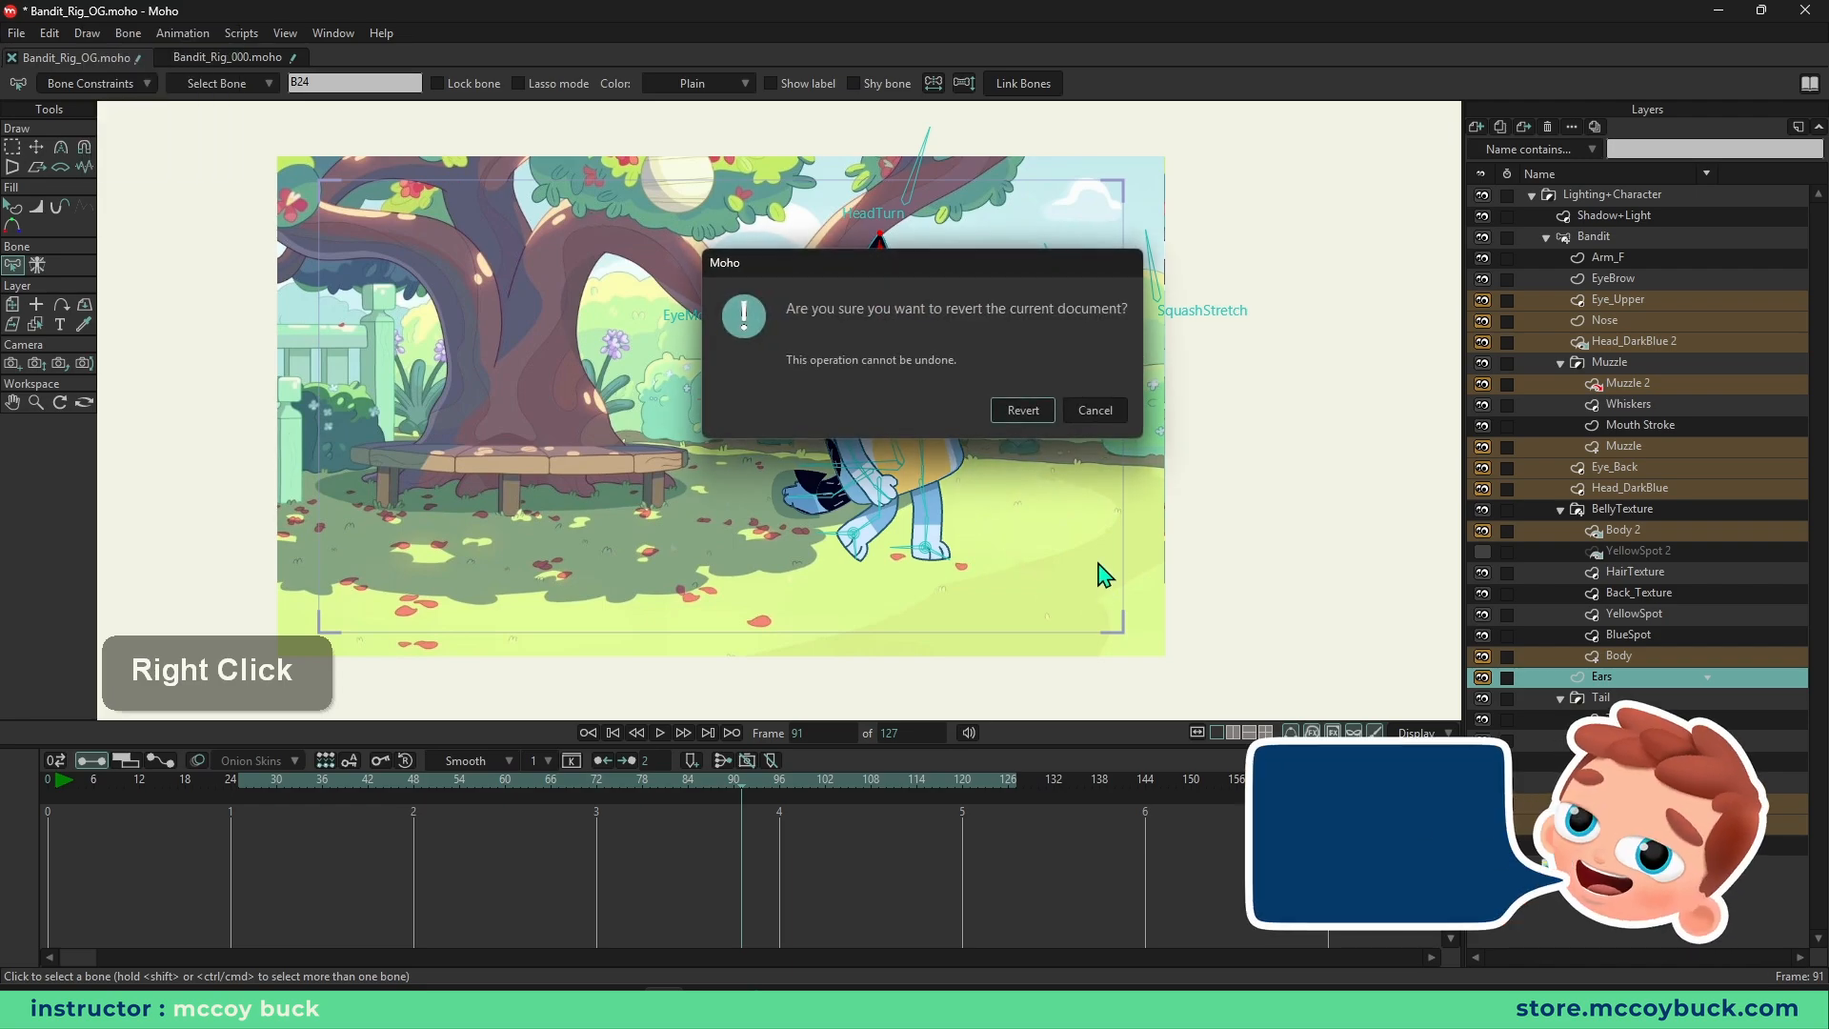
left_click(1023, 409)
right_click(88, 55)
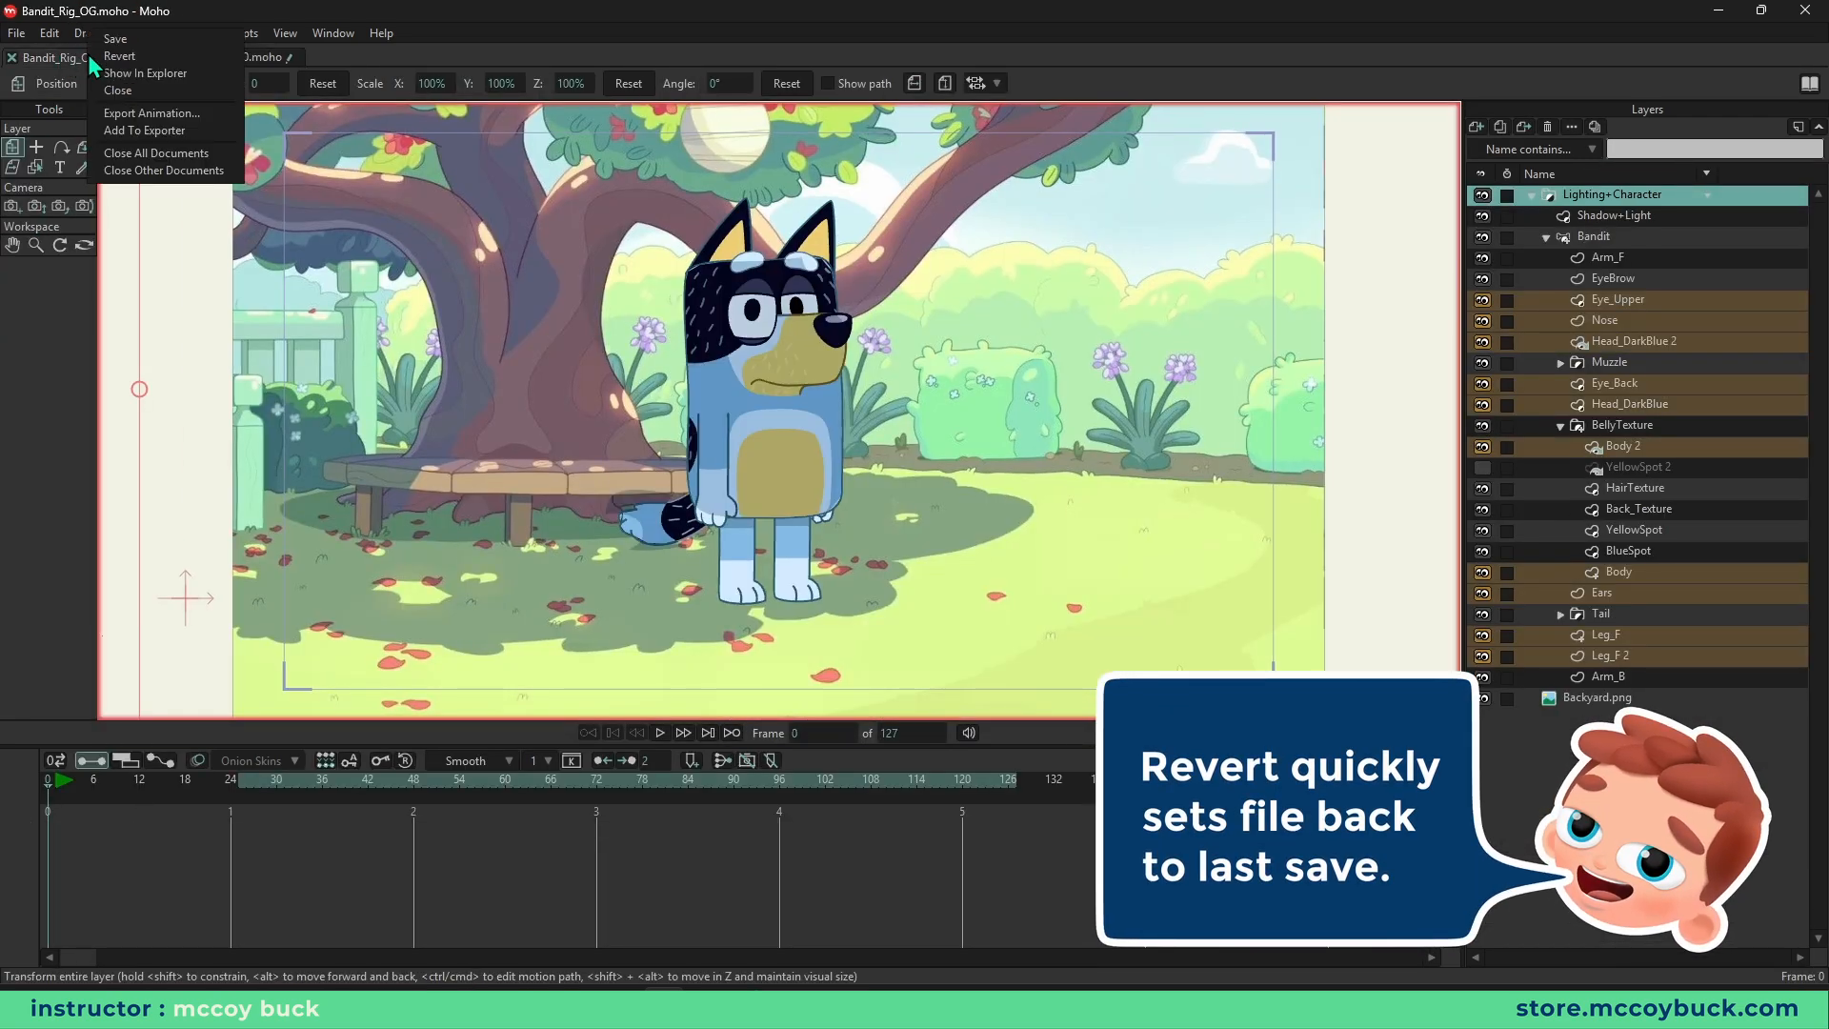
left_click(11, 358)
left_click(659, 733)
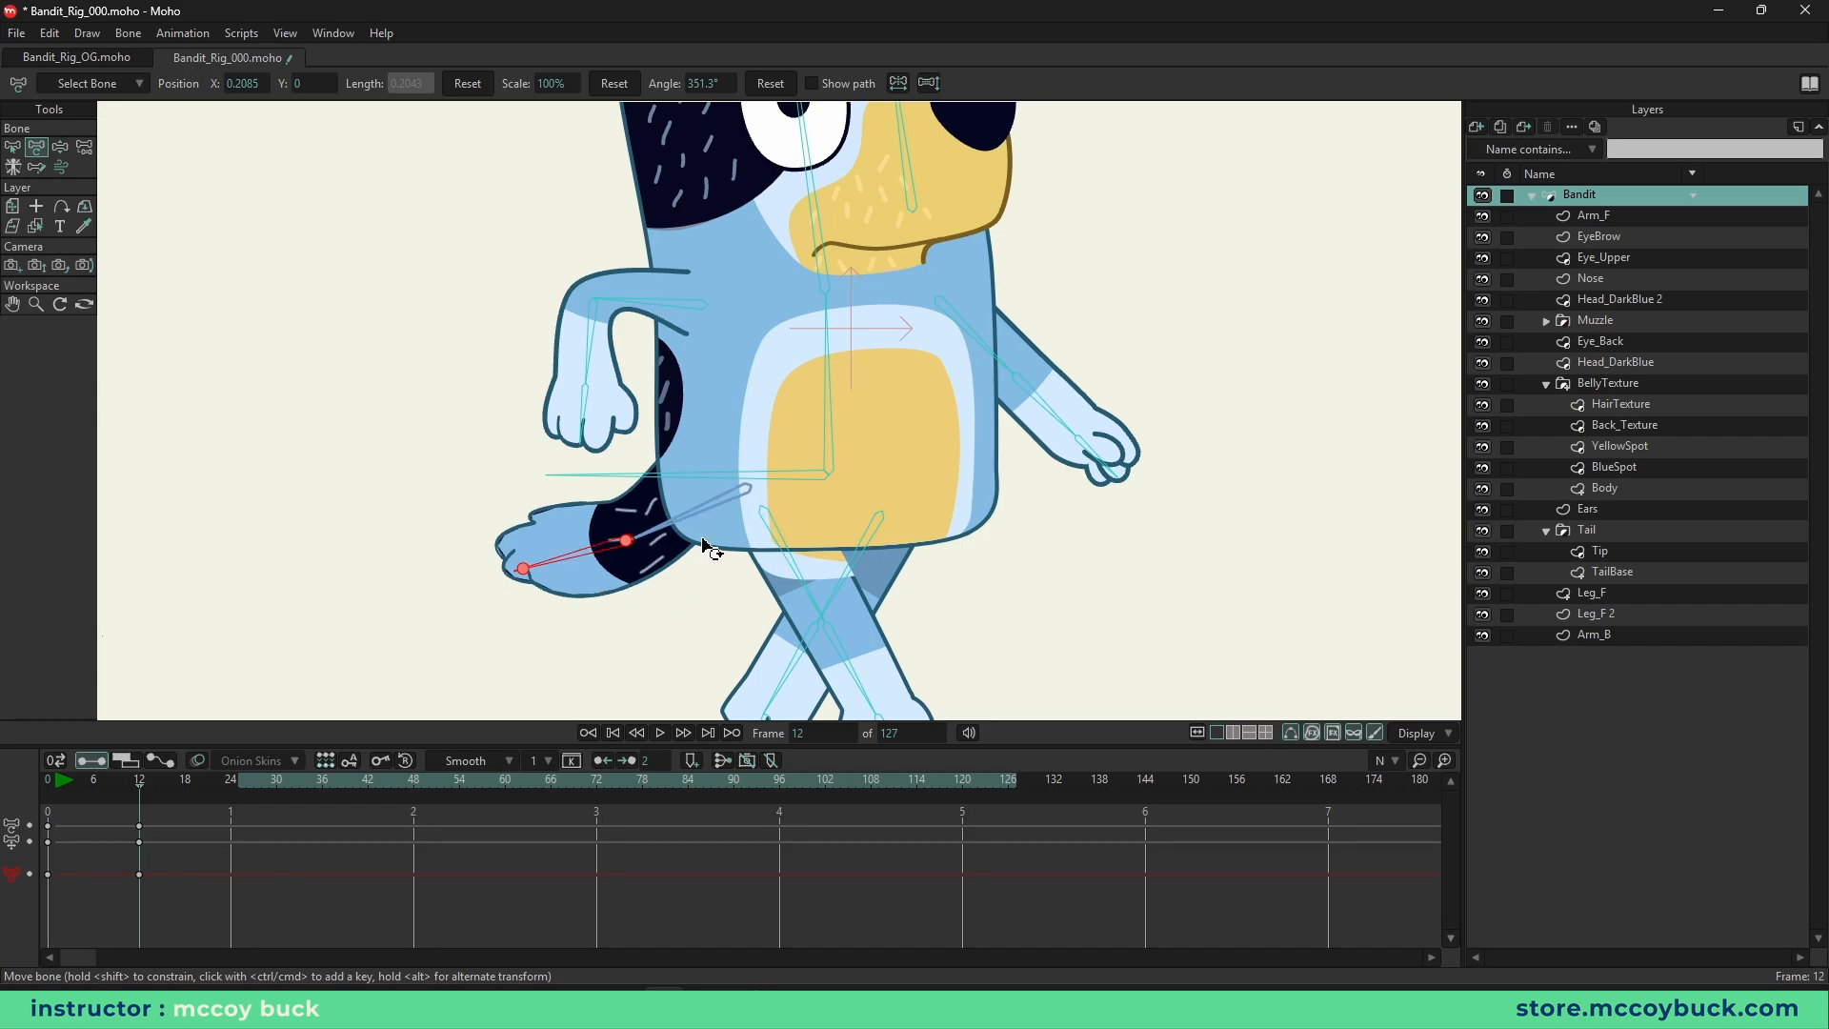
- In Bandit_Rig_000.moho, swing the tail tip bone up to about 257°, down to about 459° and back out behind the body
key("b")
left_click(669, 522)
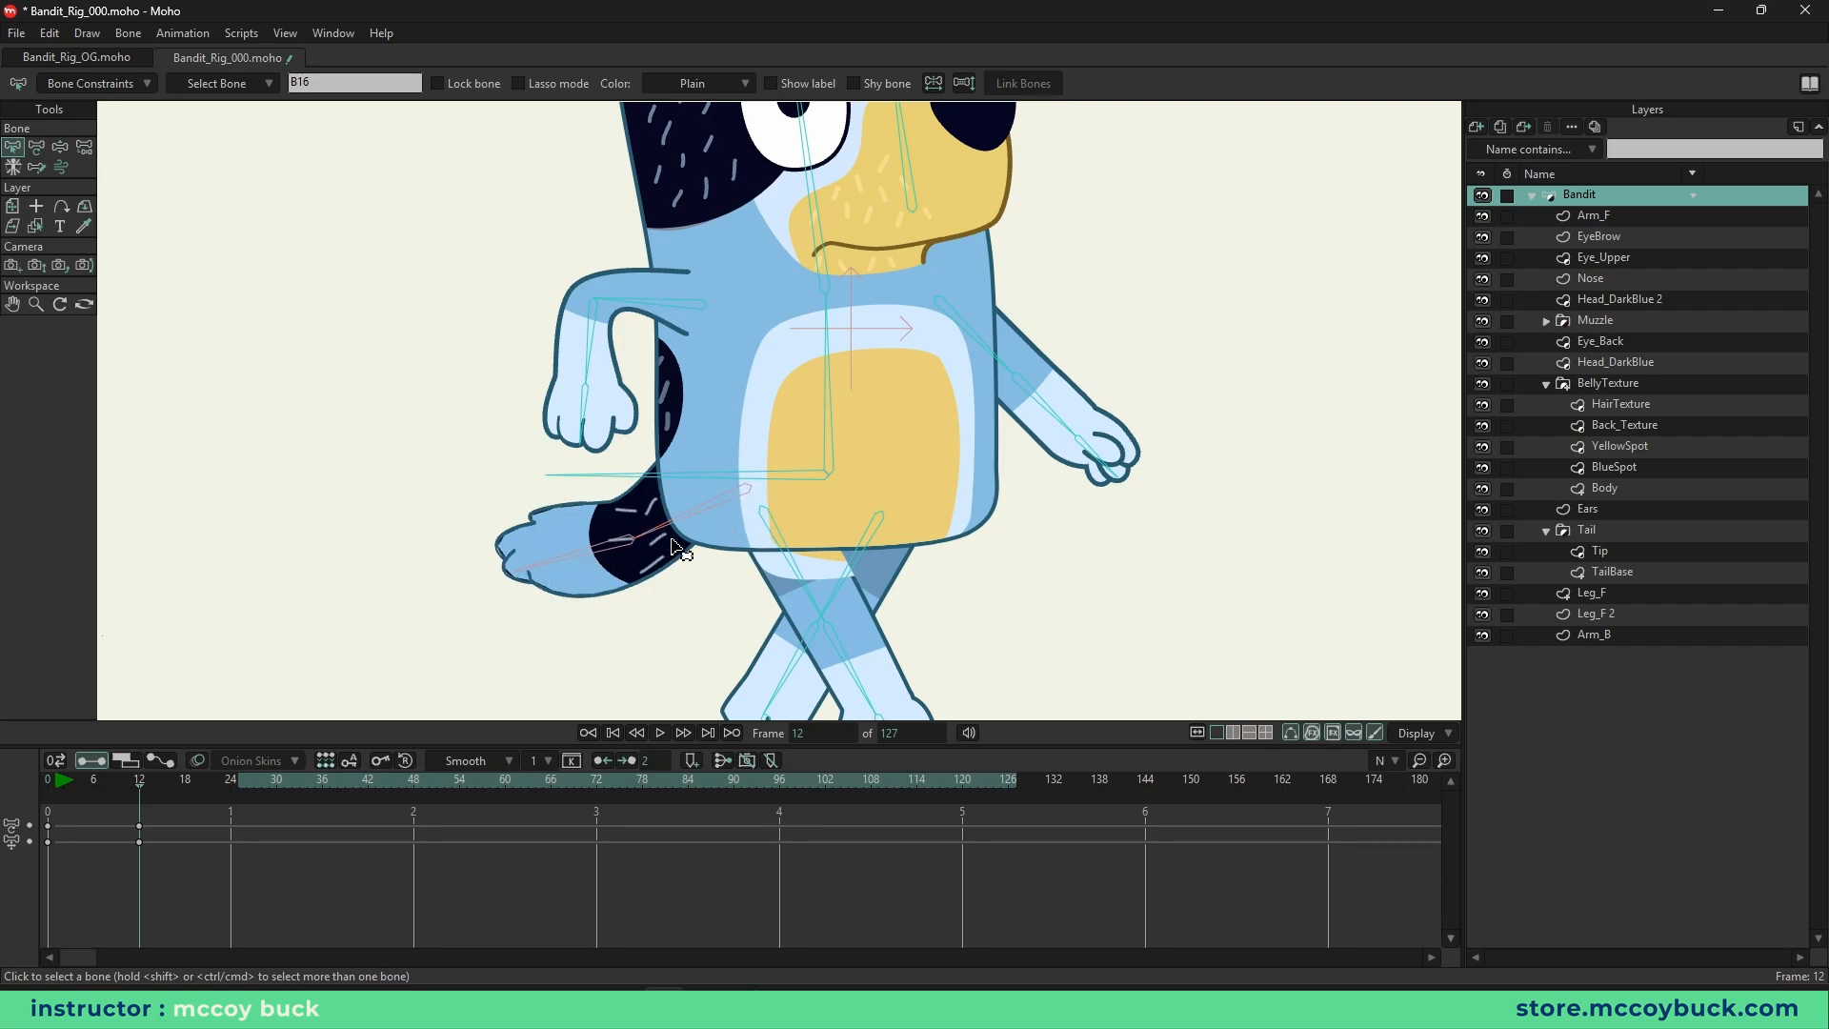
key("t")
left_click_drag(633, 534, 578, 447)
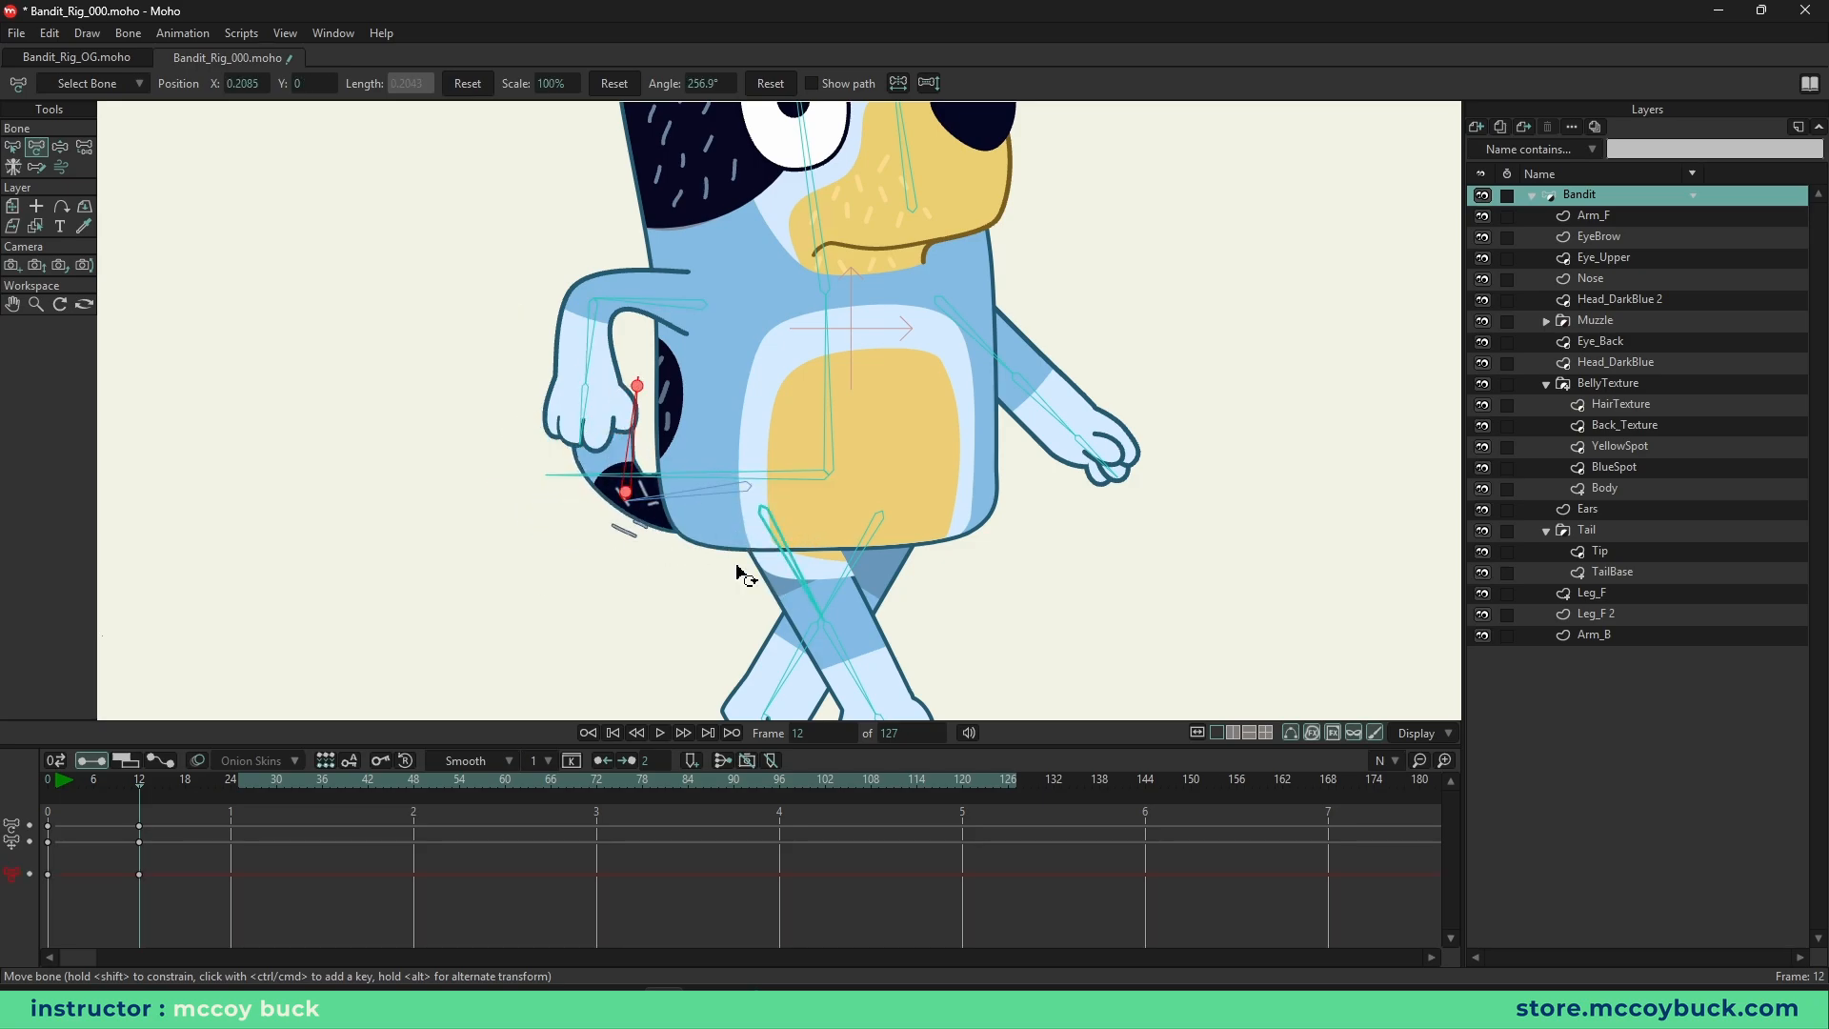
left_click_drag(637, 464, 703, 678)
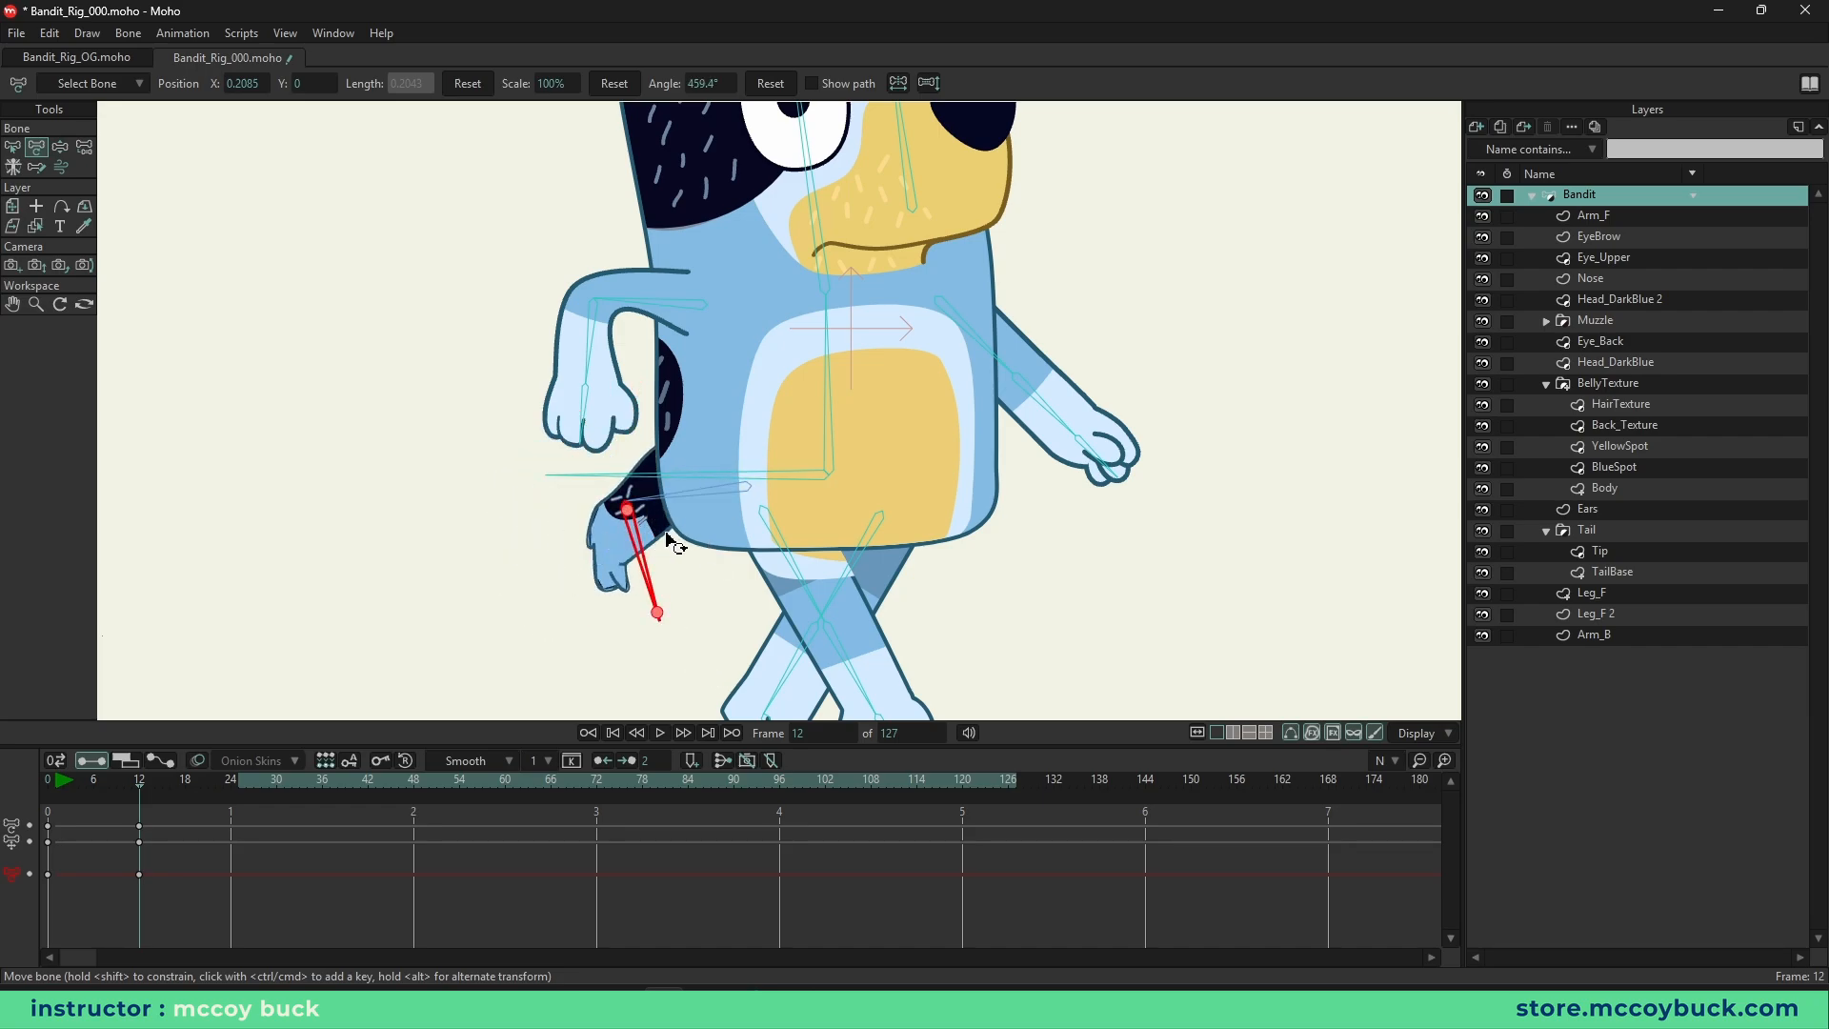
left_click_drag(640, 568, 469, 568)
- Inspect the tail's Tip layer outline, and select the TailBase layer with all its points to examine their placement
right_click(593, 550, "alt")
scroll(594, 550, "up", 3)
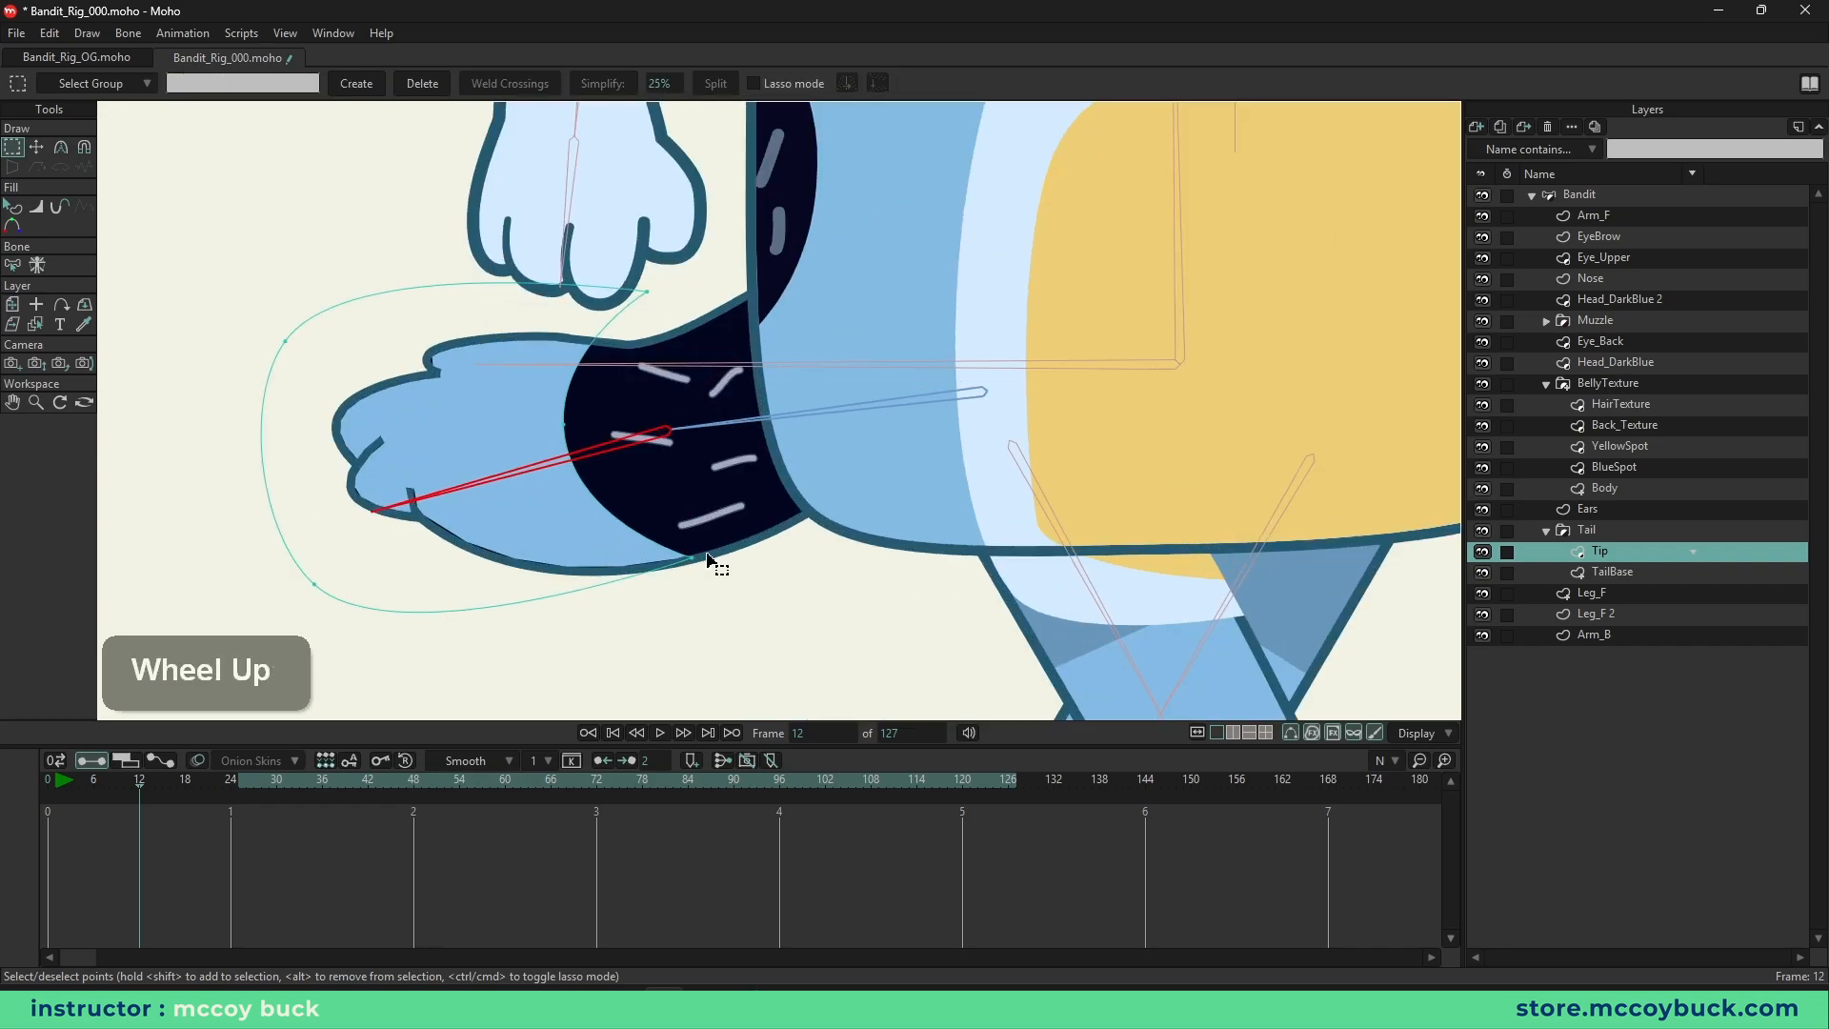
right_click(762, 556, "alt")
key("g")
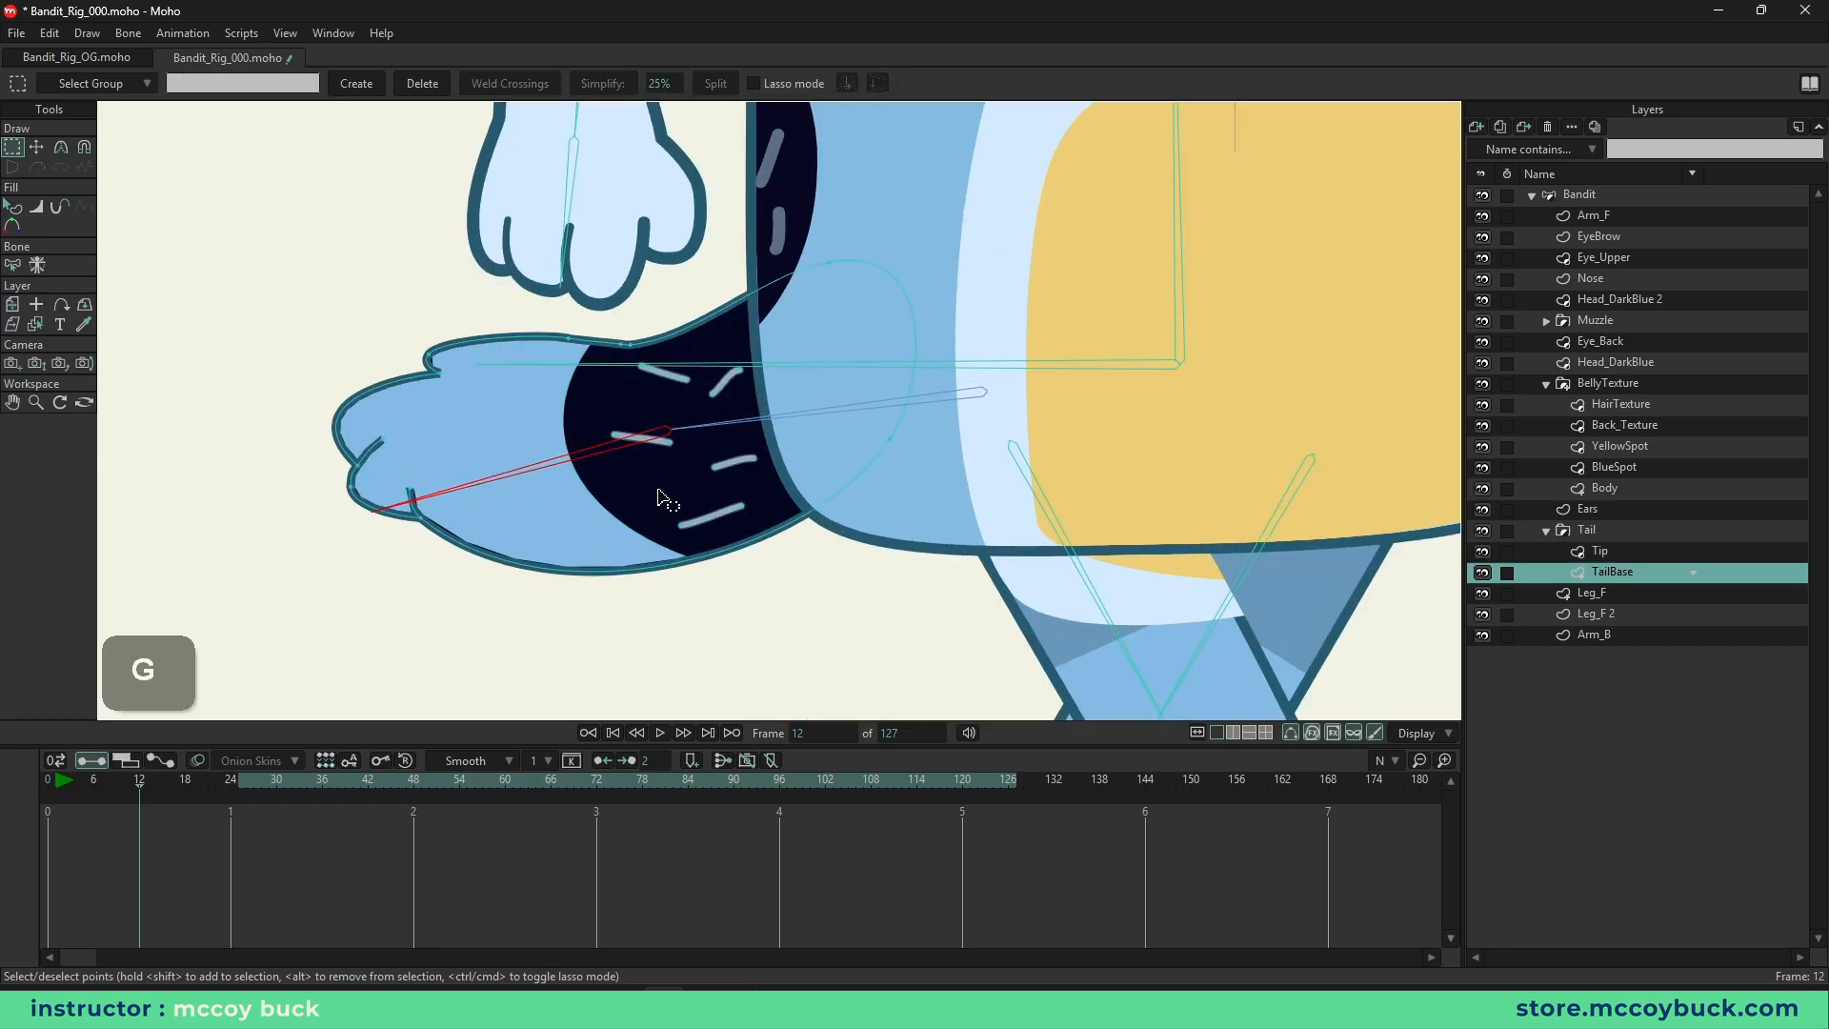
key("ctrl+a")
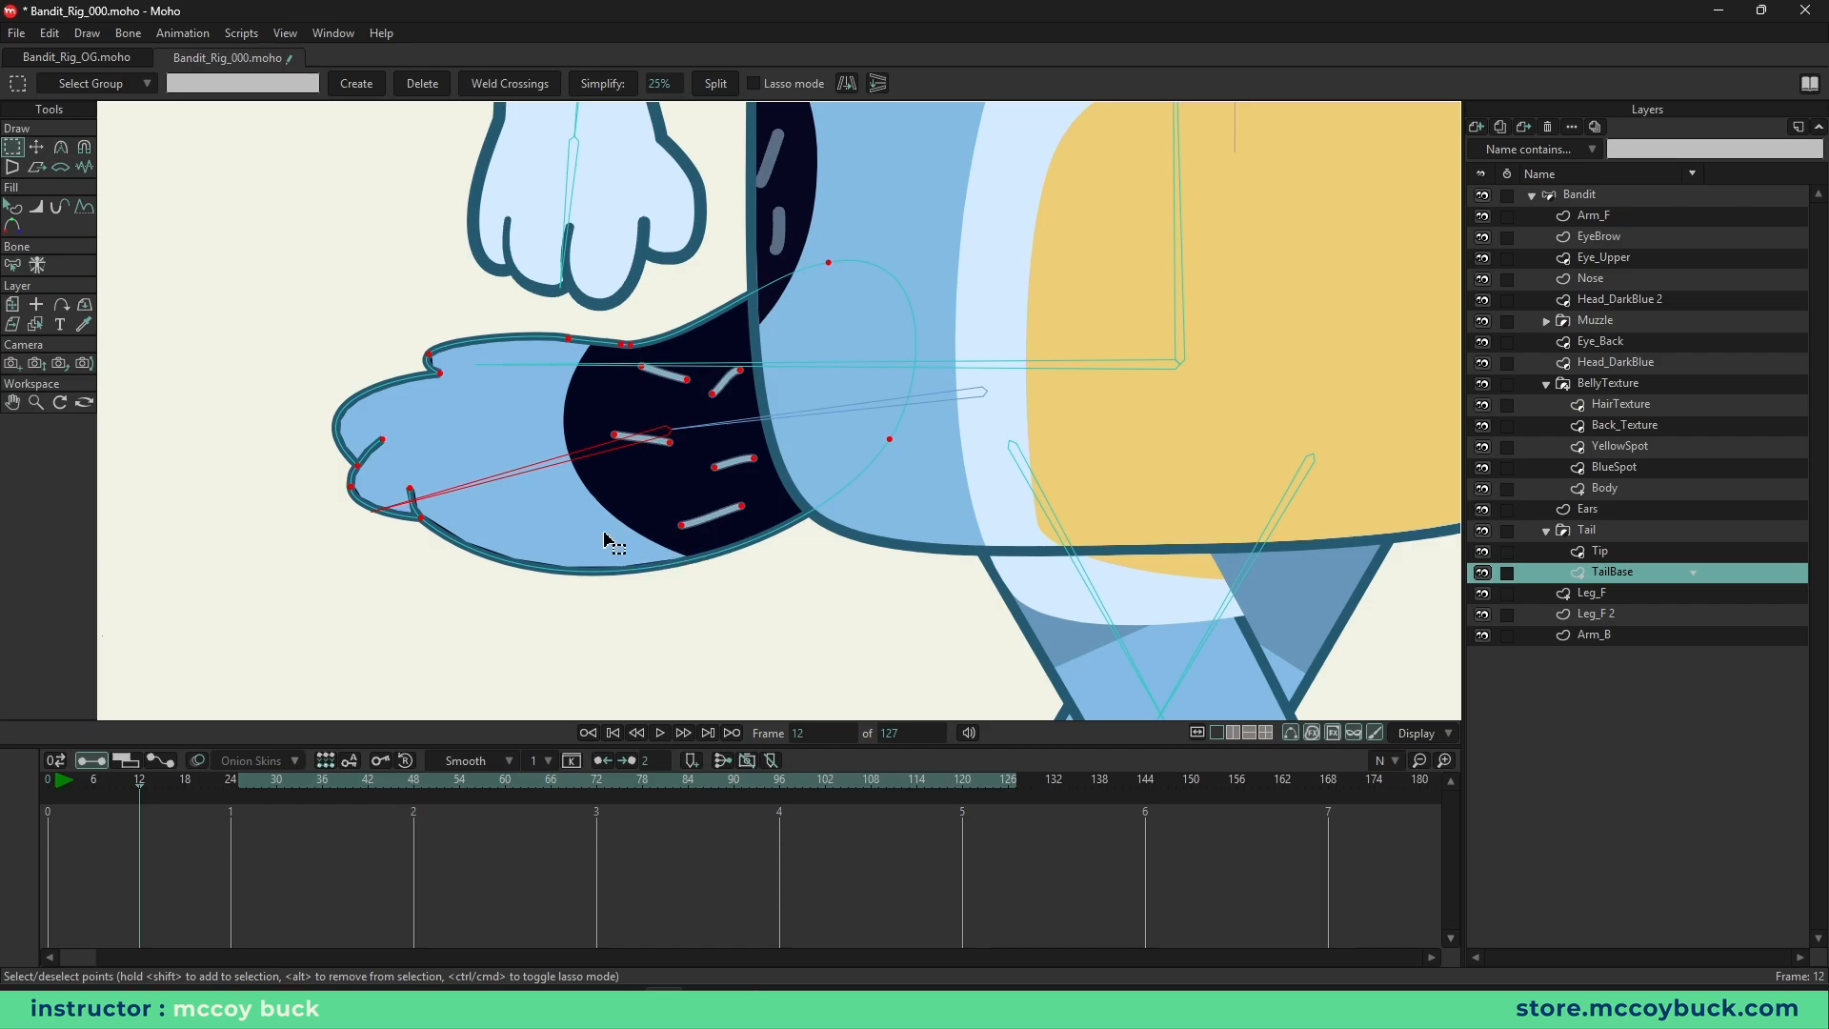
scroll(429, 523, "down", 6)
key("z")
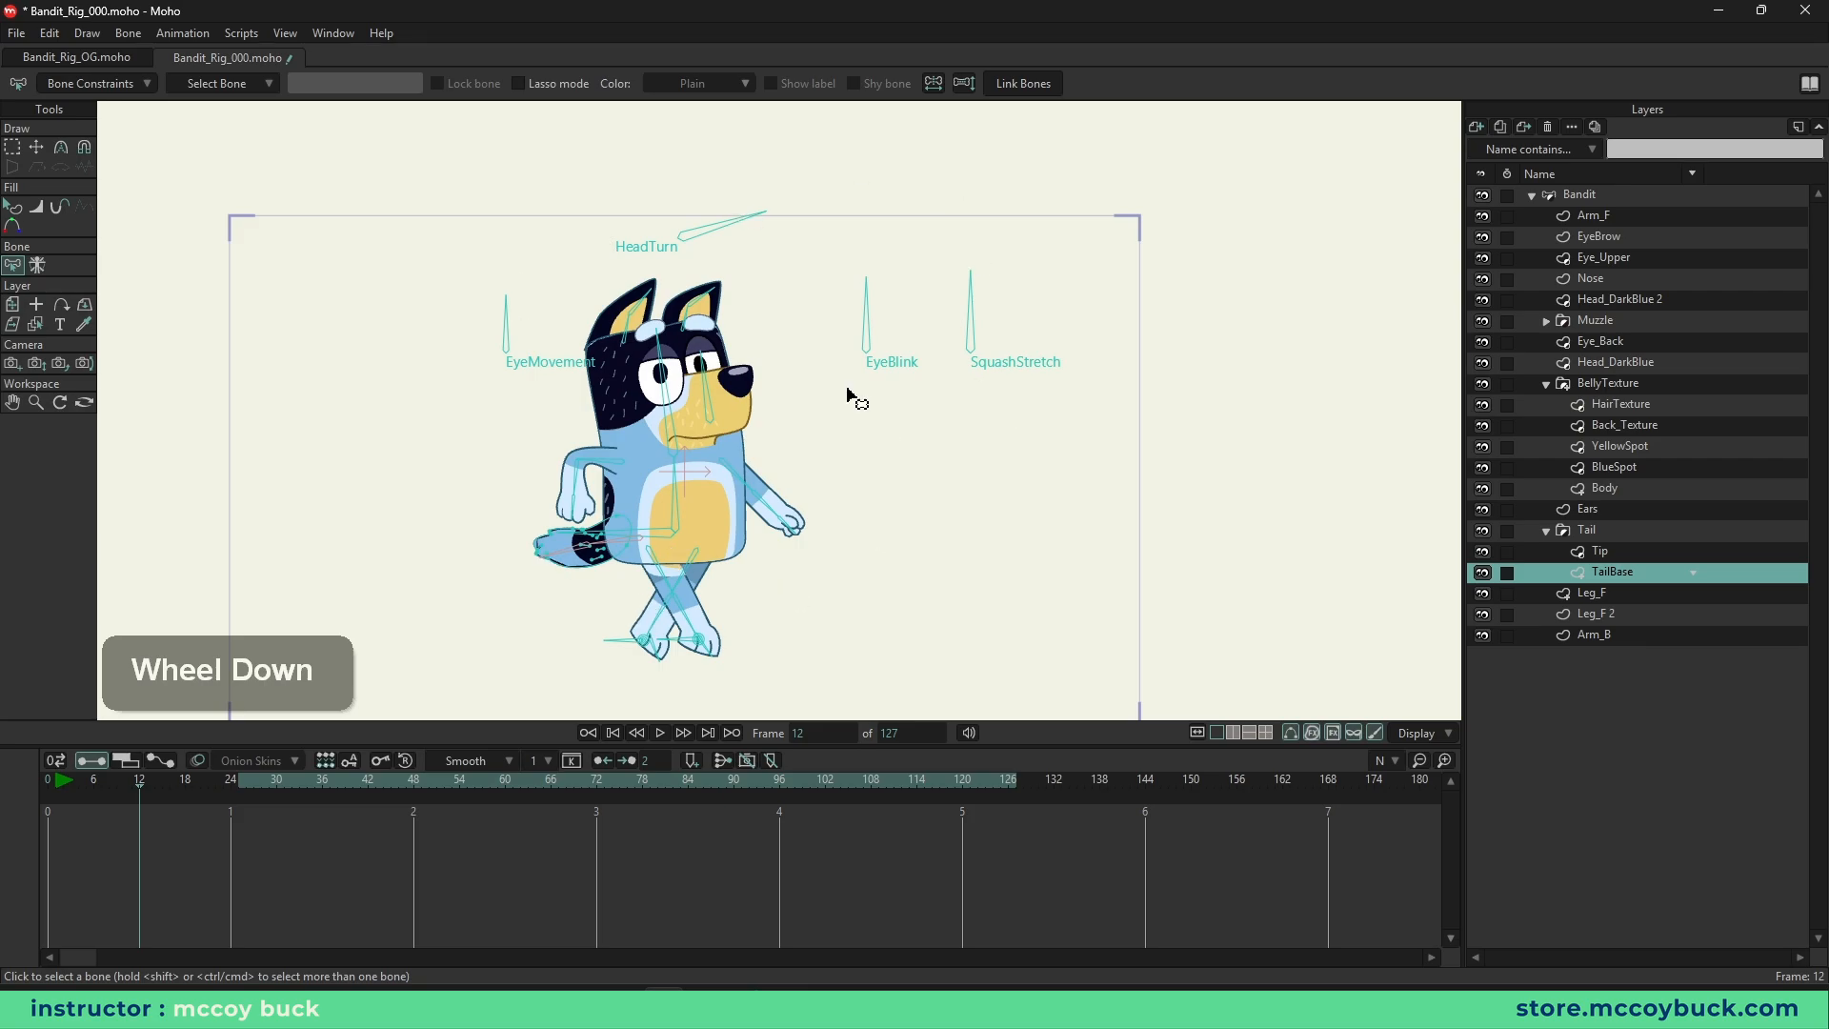
scroll(505, 564, "up", 2)
right_click(549, 570)
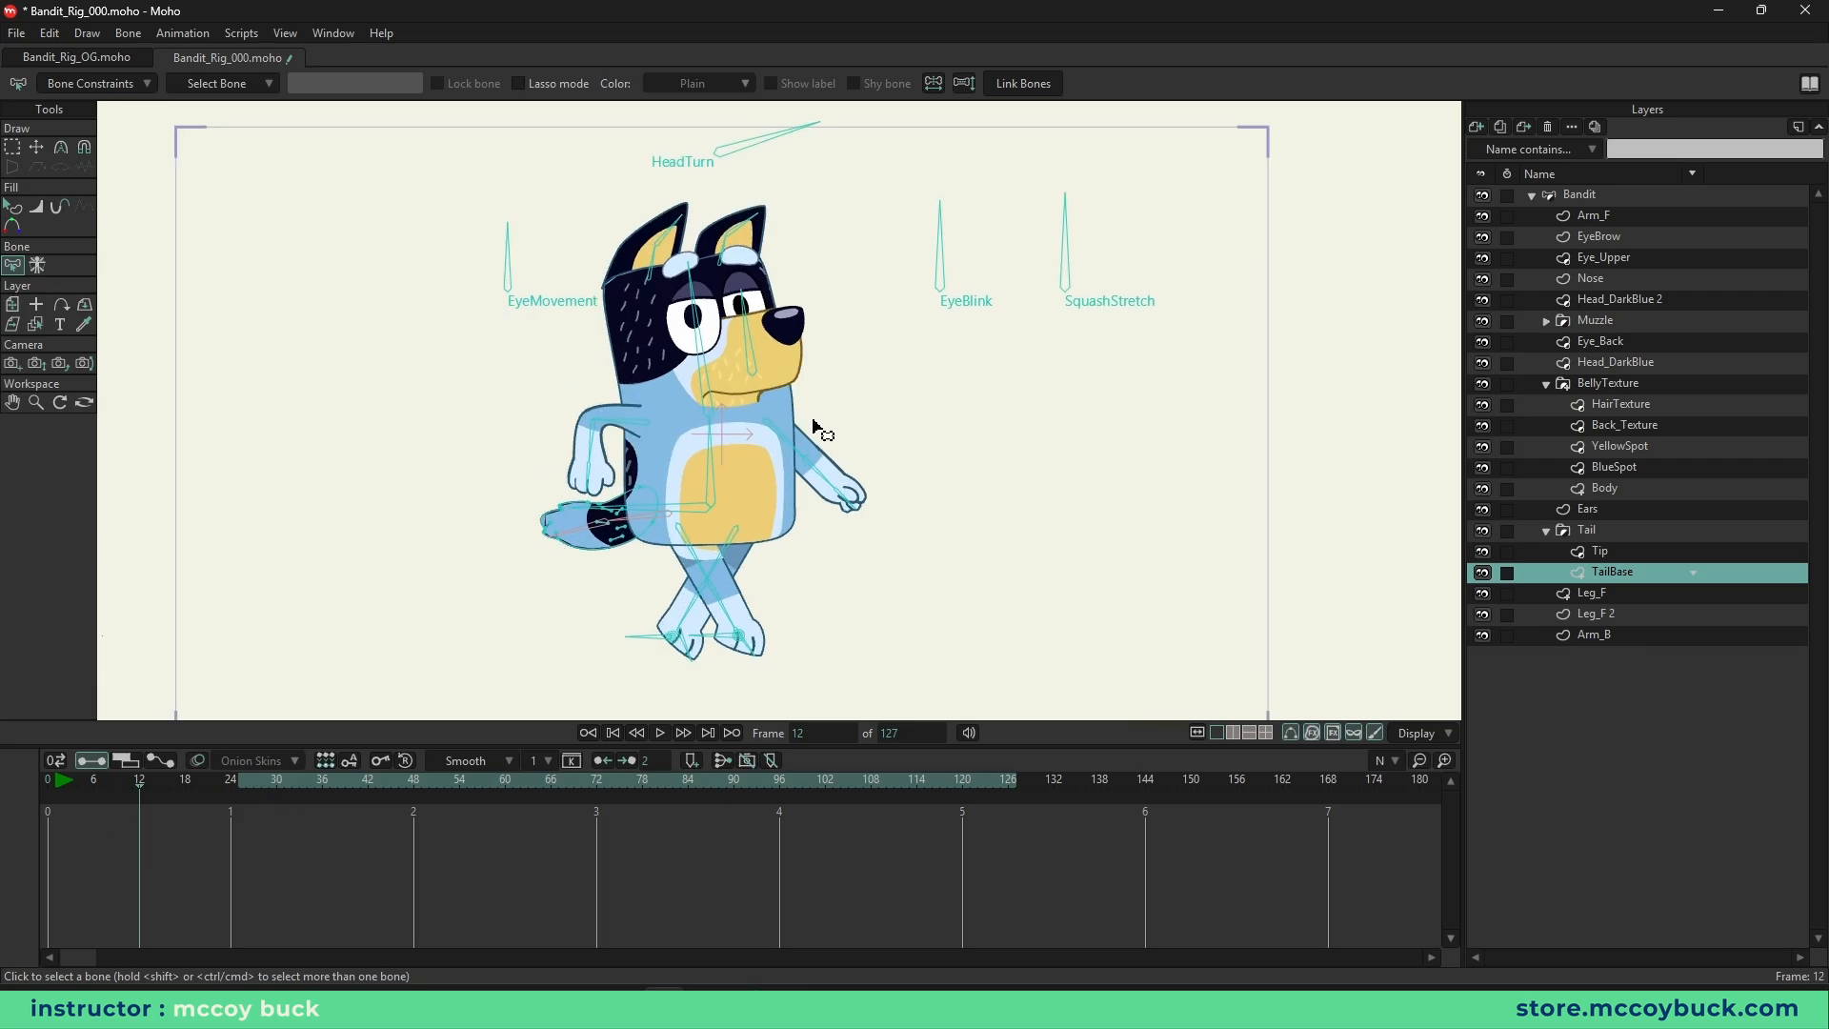
- Return to frame 0, collapse the Bandit bone layer and delete its test pose keyframes at frame 12
left_click(47, 781)
scroll(597, 451, "down", 1)
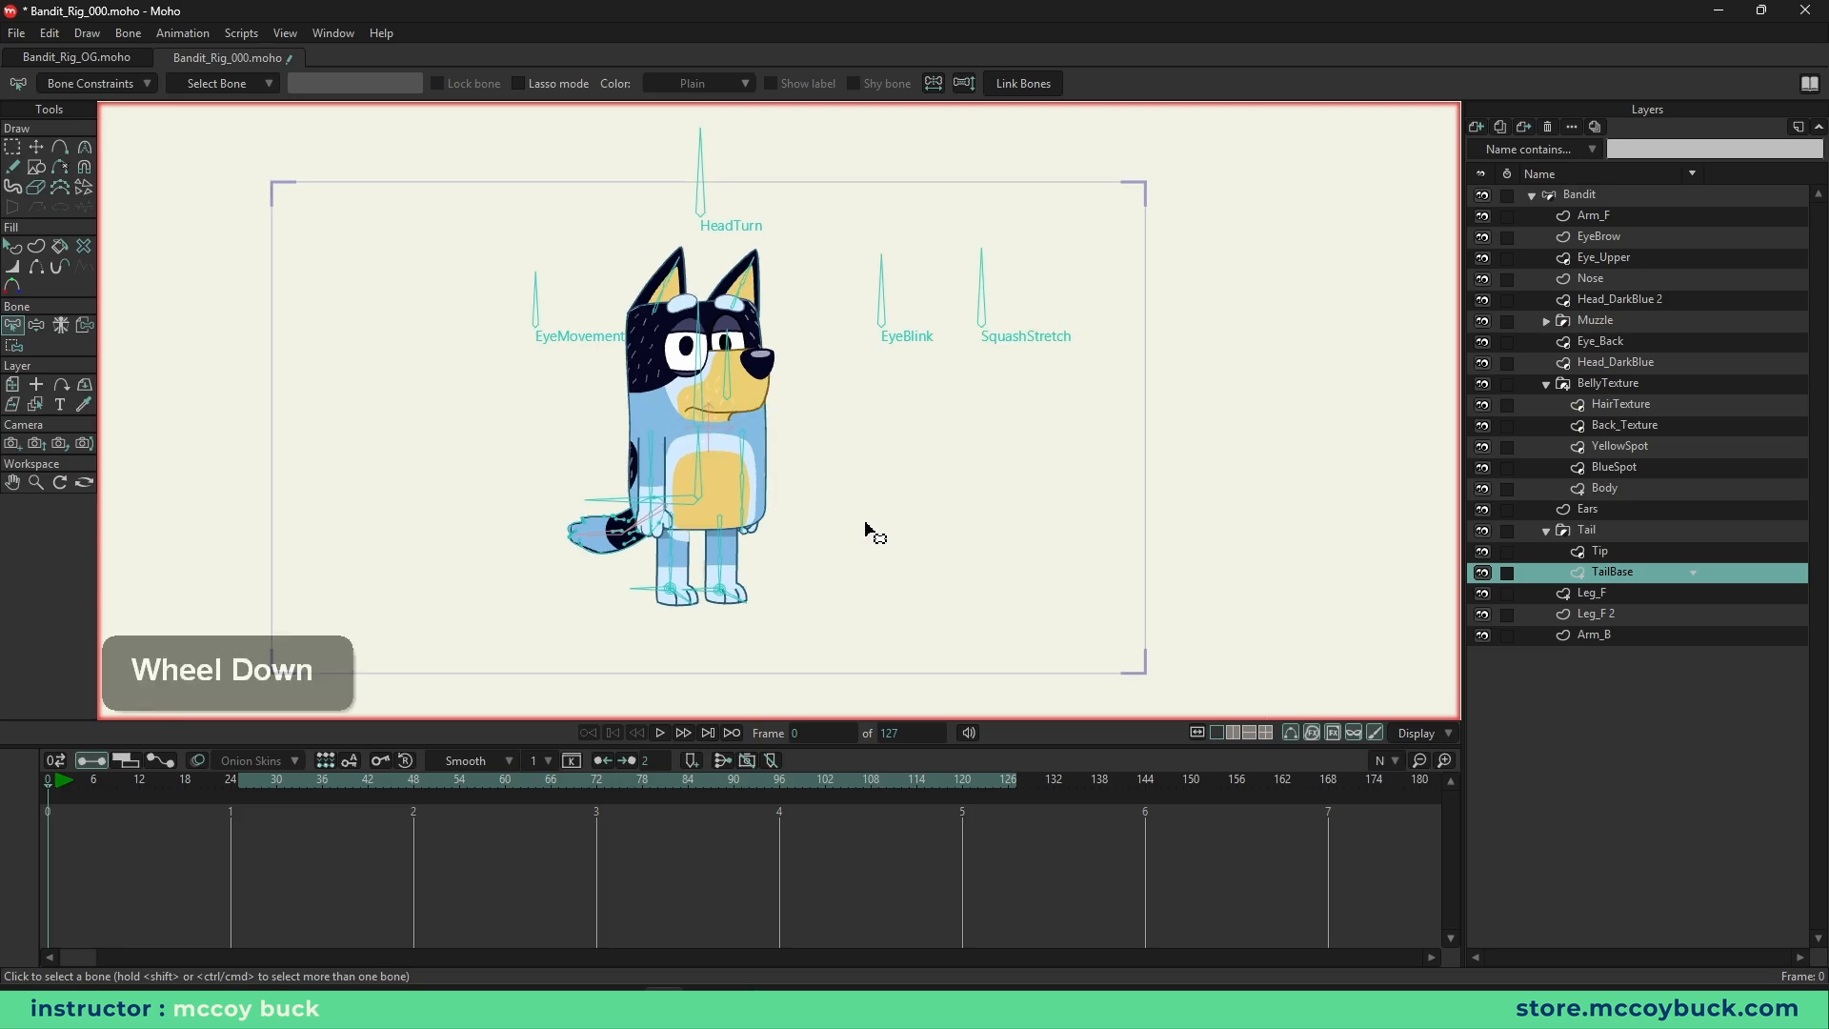
left_click(1547, 196)
left_click(1530, 197)
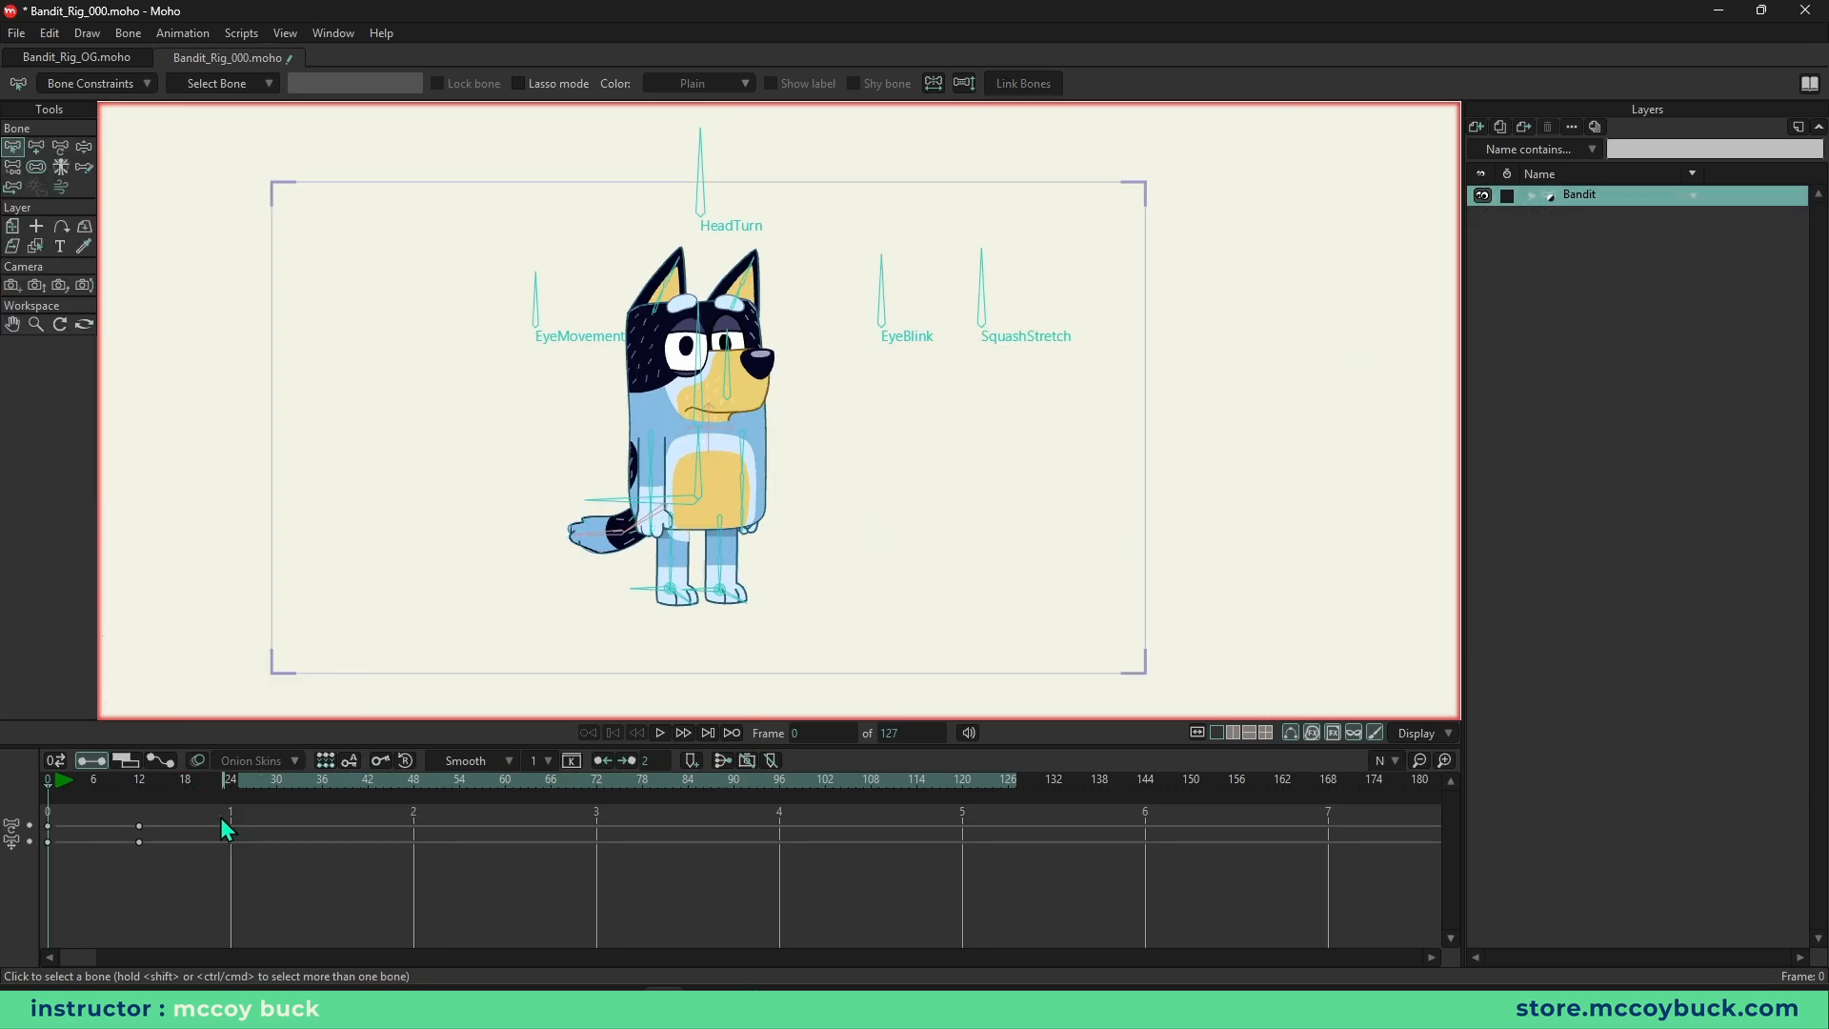
key("Delete")
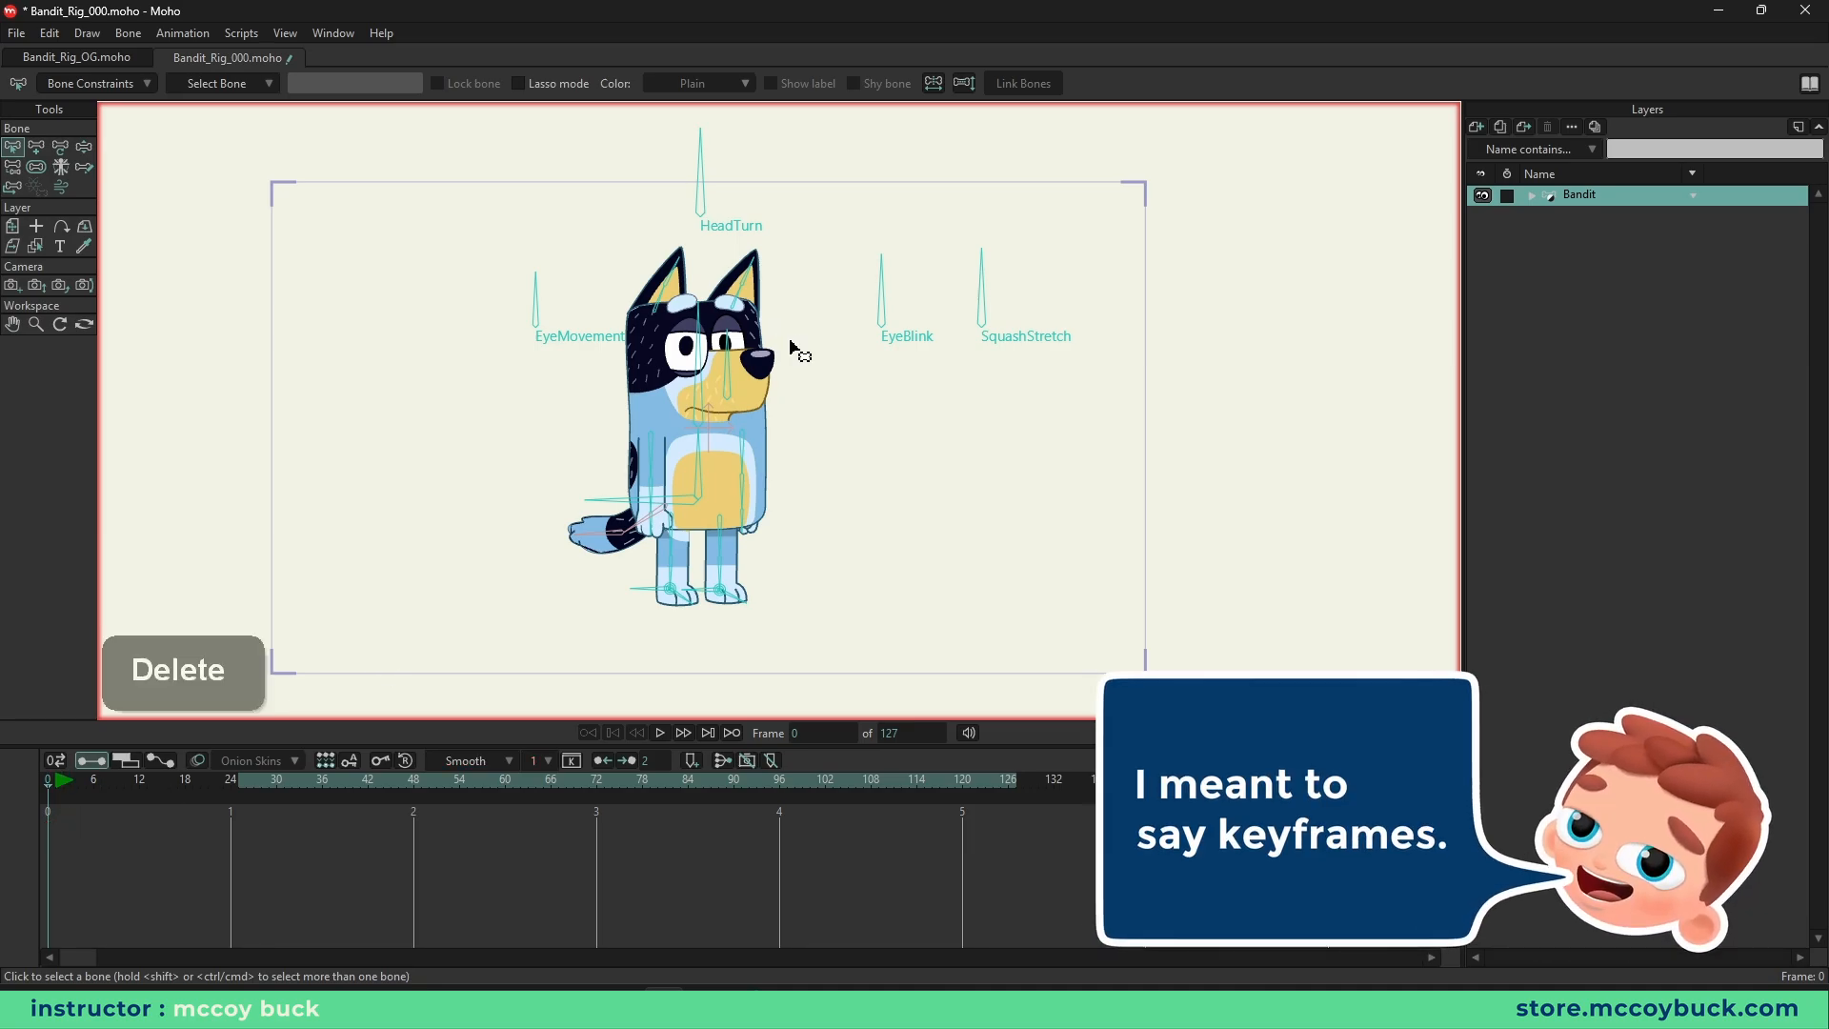
- Open the Actions window and place it over the empty canvas area beside the character
left_click(334, 34)
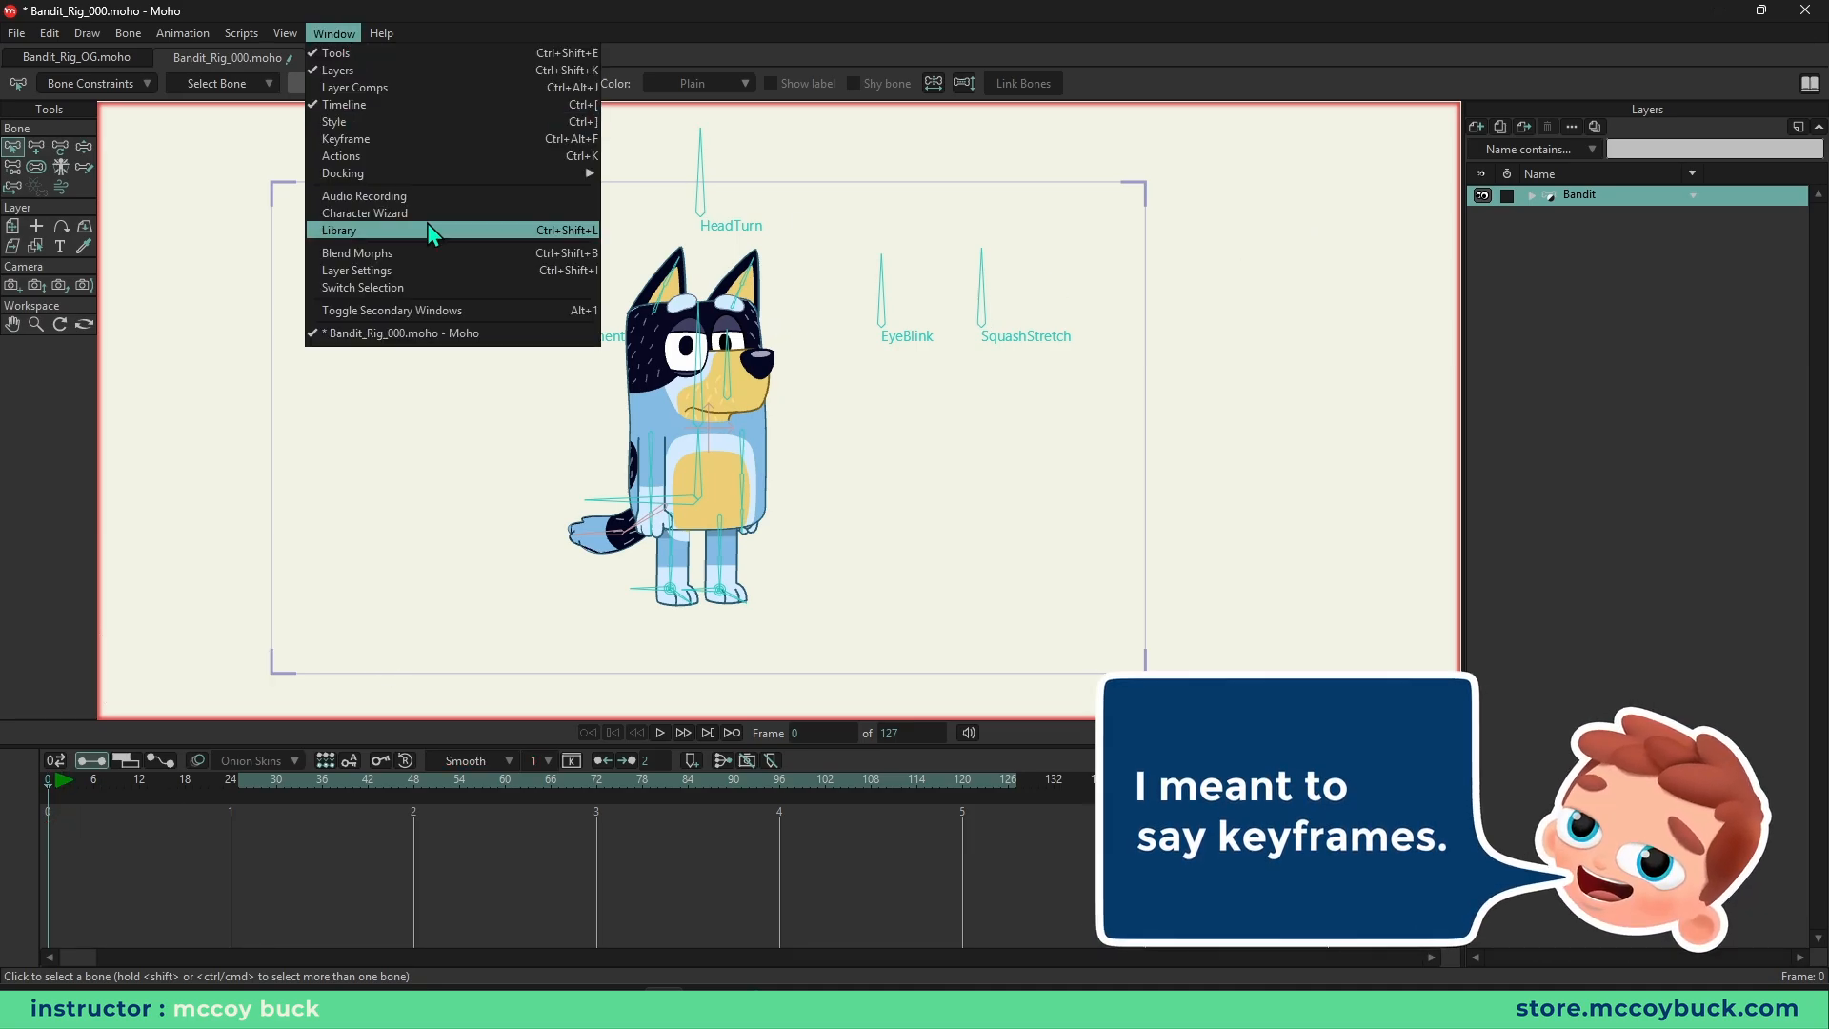
left_click(397, 156)
left_click_drag(1347, 276, 1228, 214)
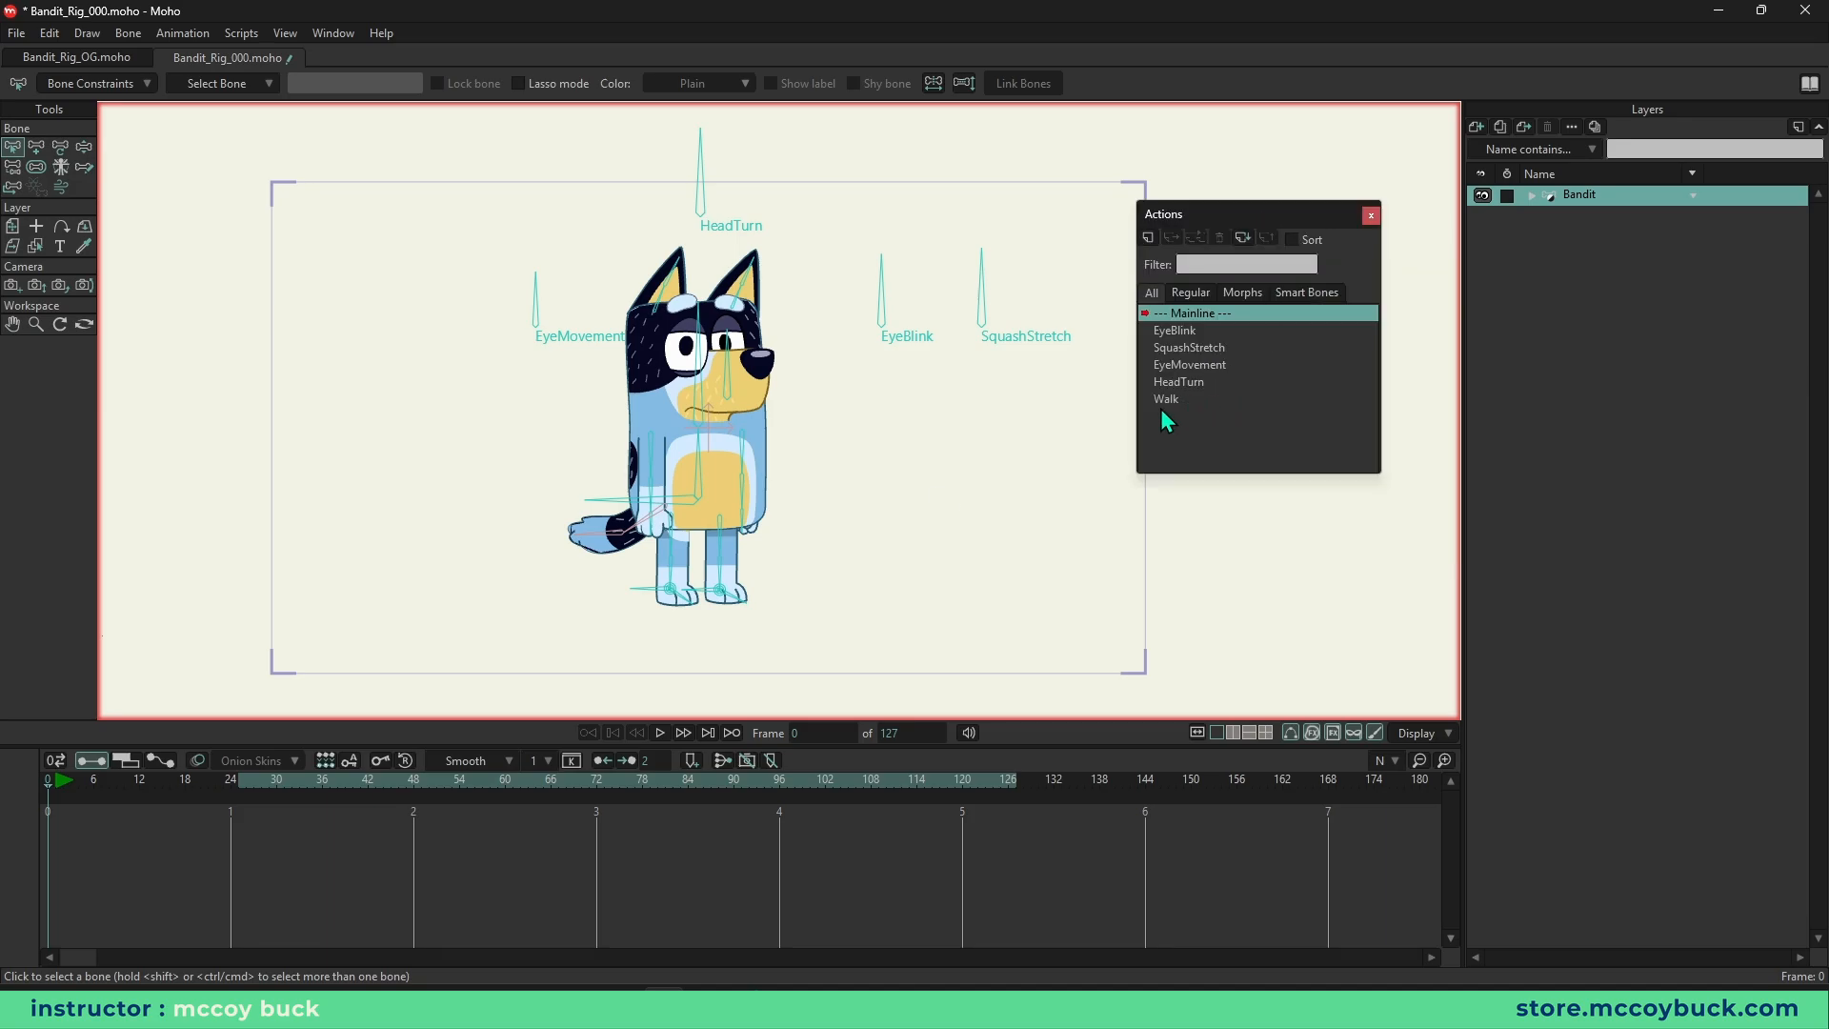
- Insert a copy of the Walk action into the Bandit layer's mainline timeline at frame 1
left_click(56, 785)
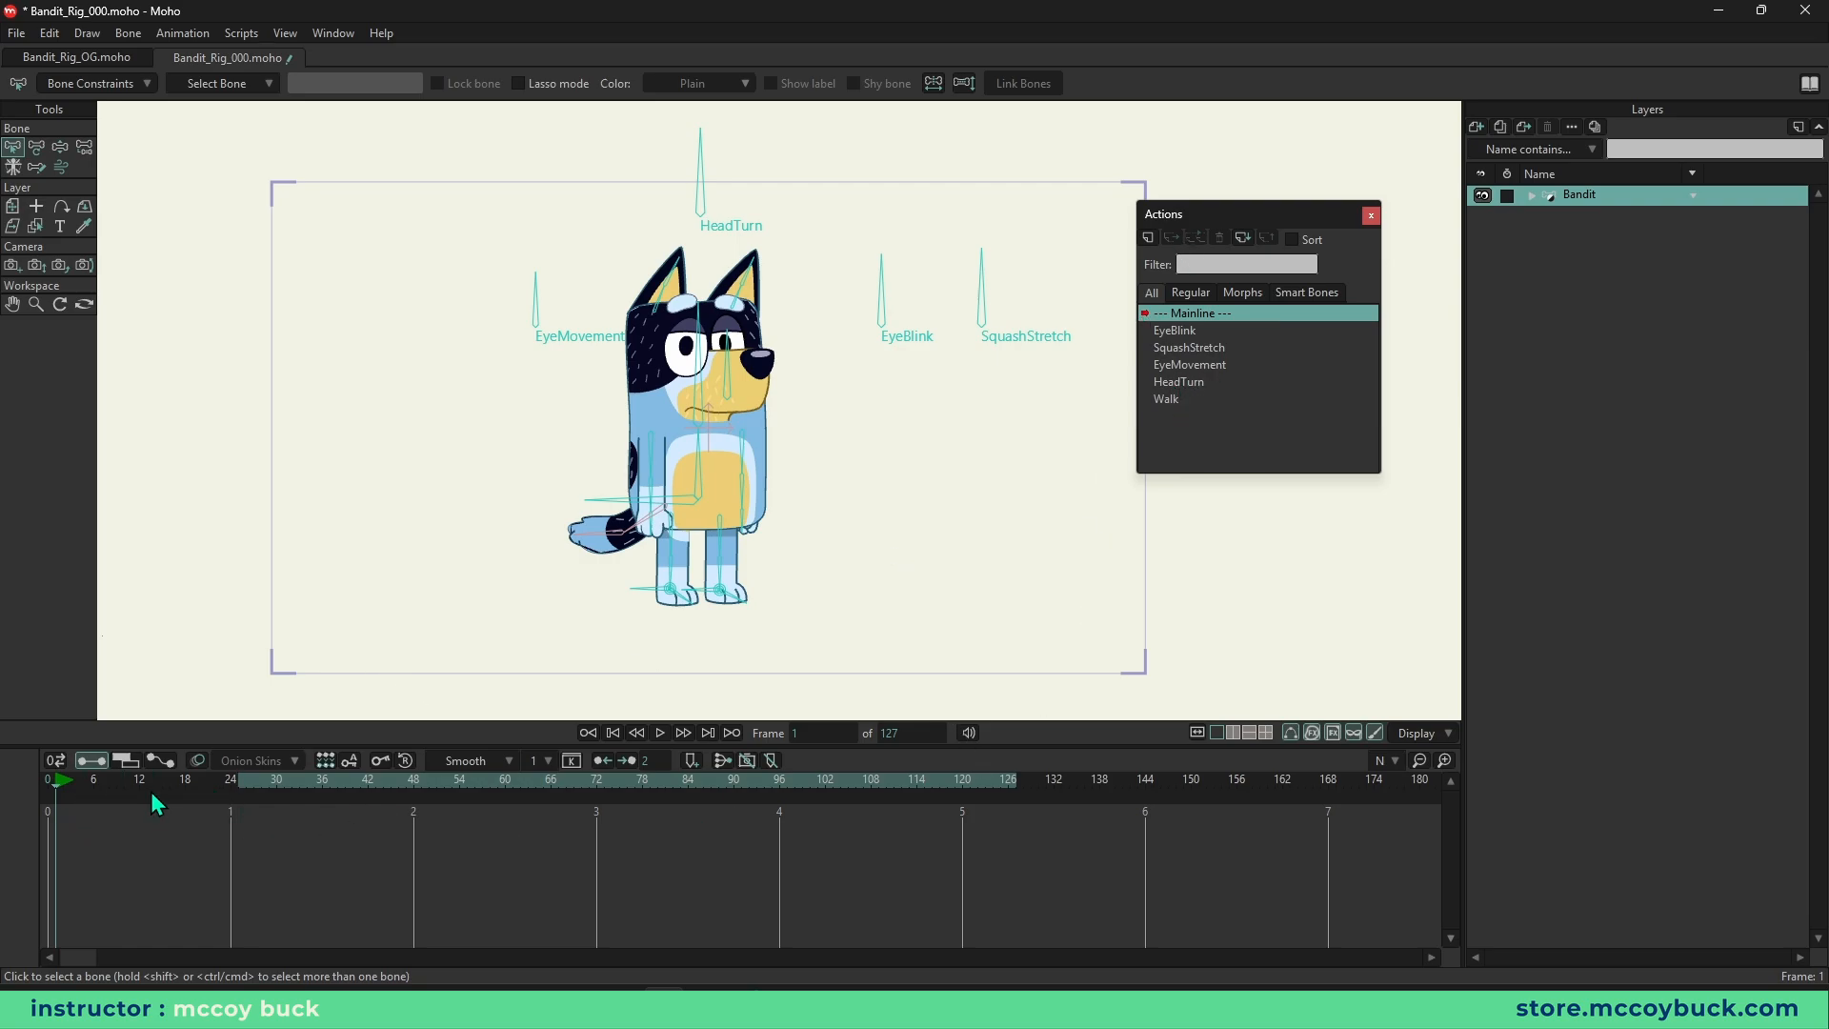
left_click(40, 788)
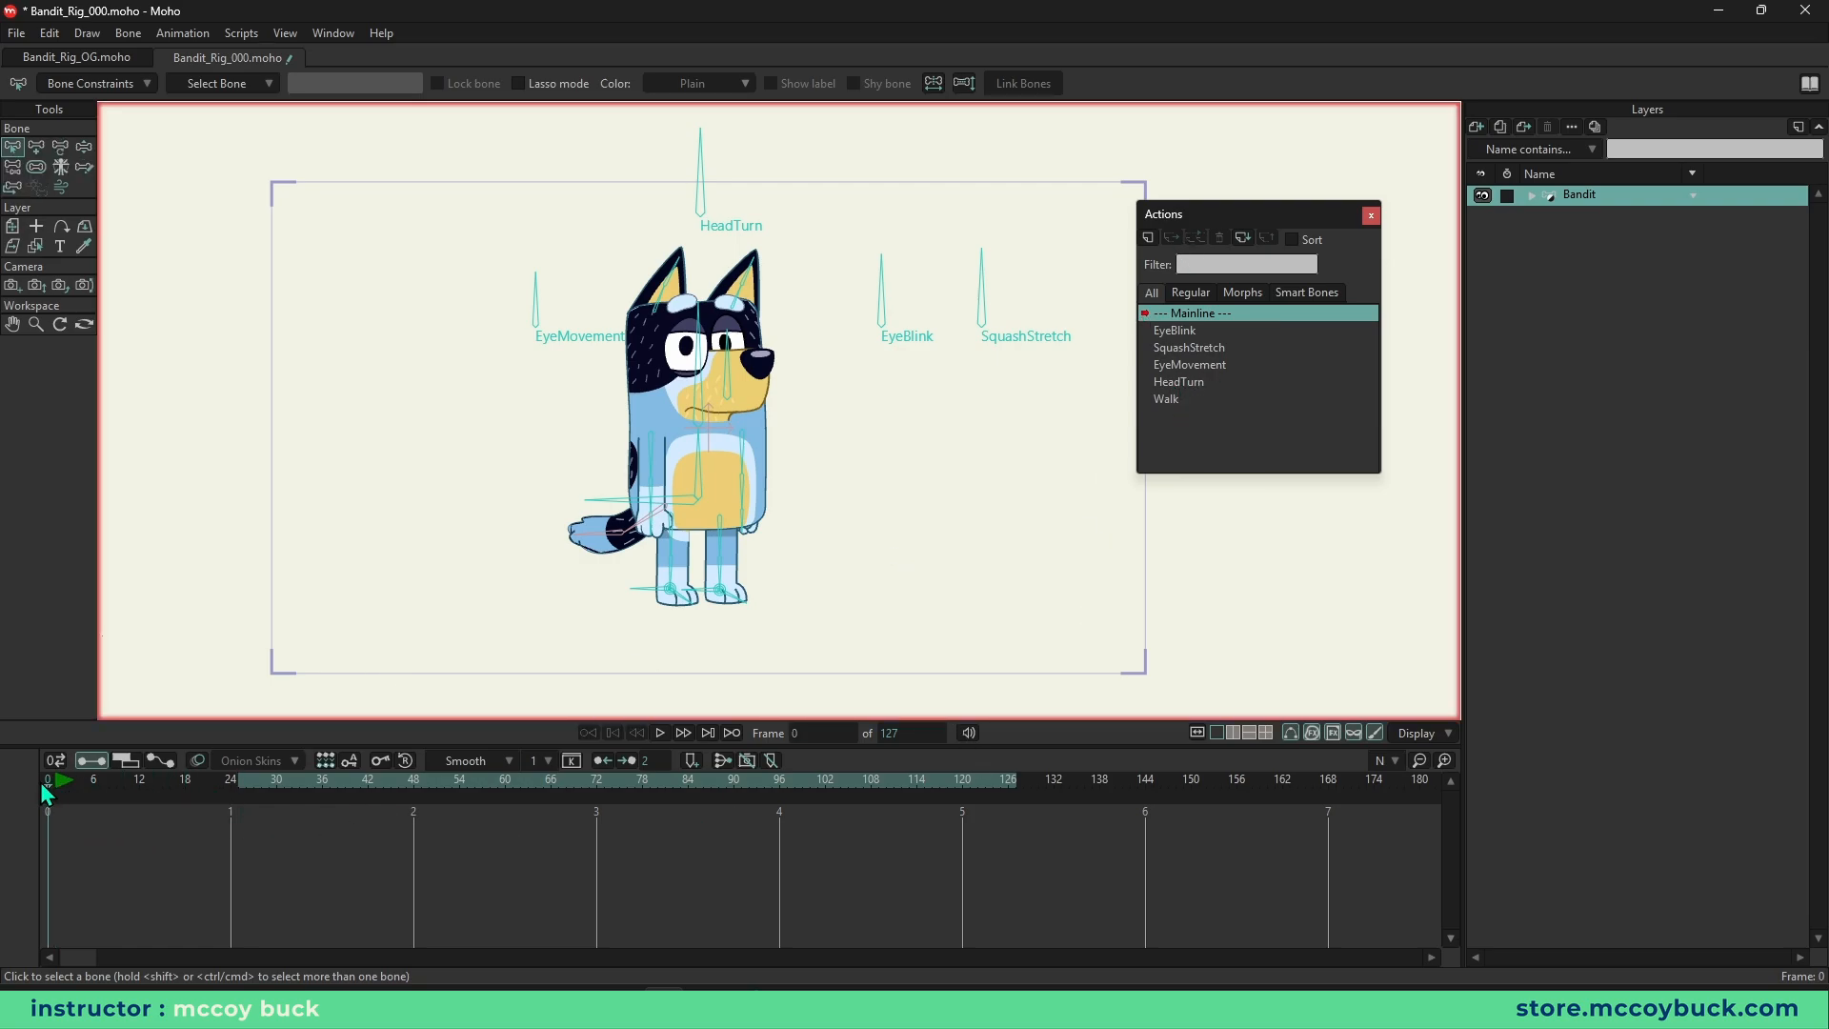
right_click(1171, 401)
left_click(1155, 441)
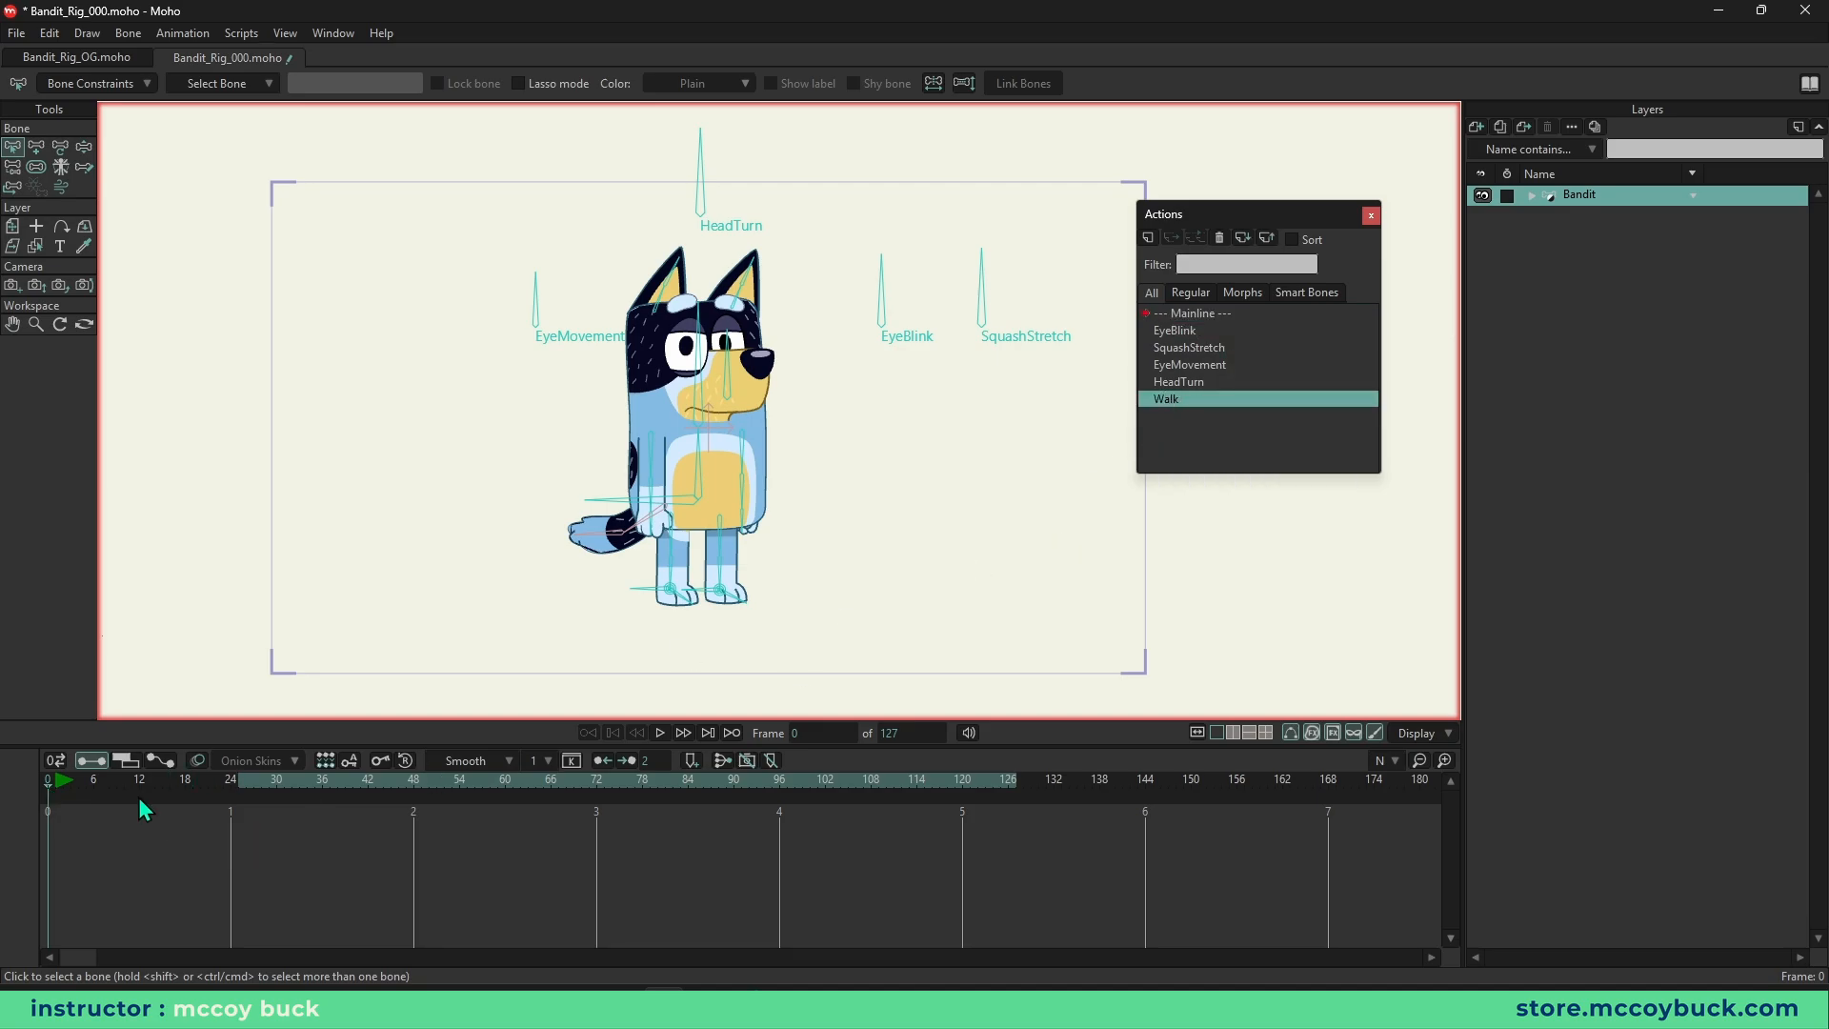
right_click(1164, 392)
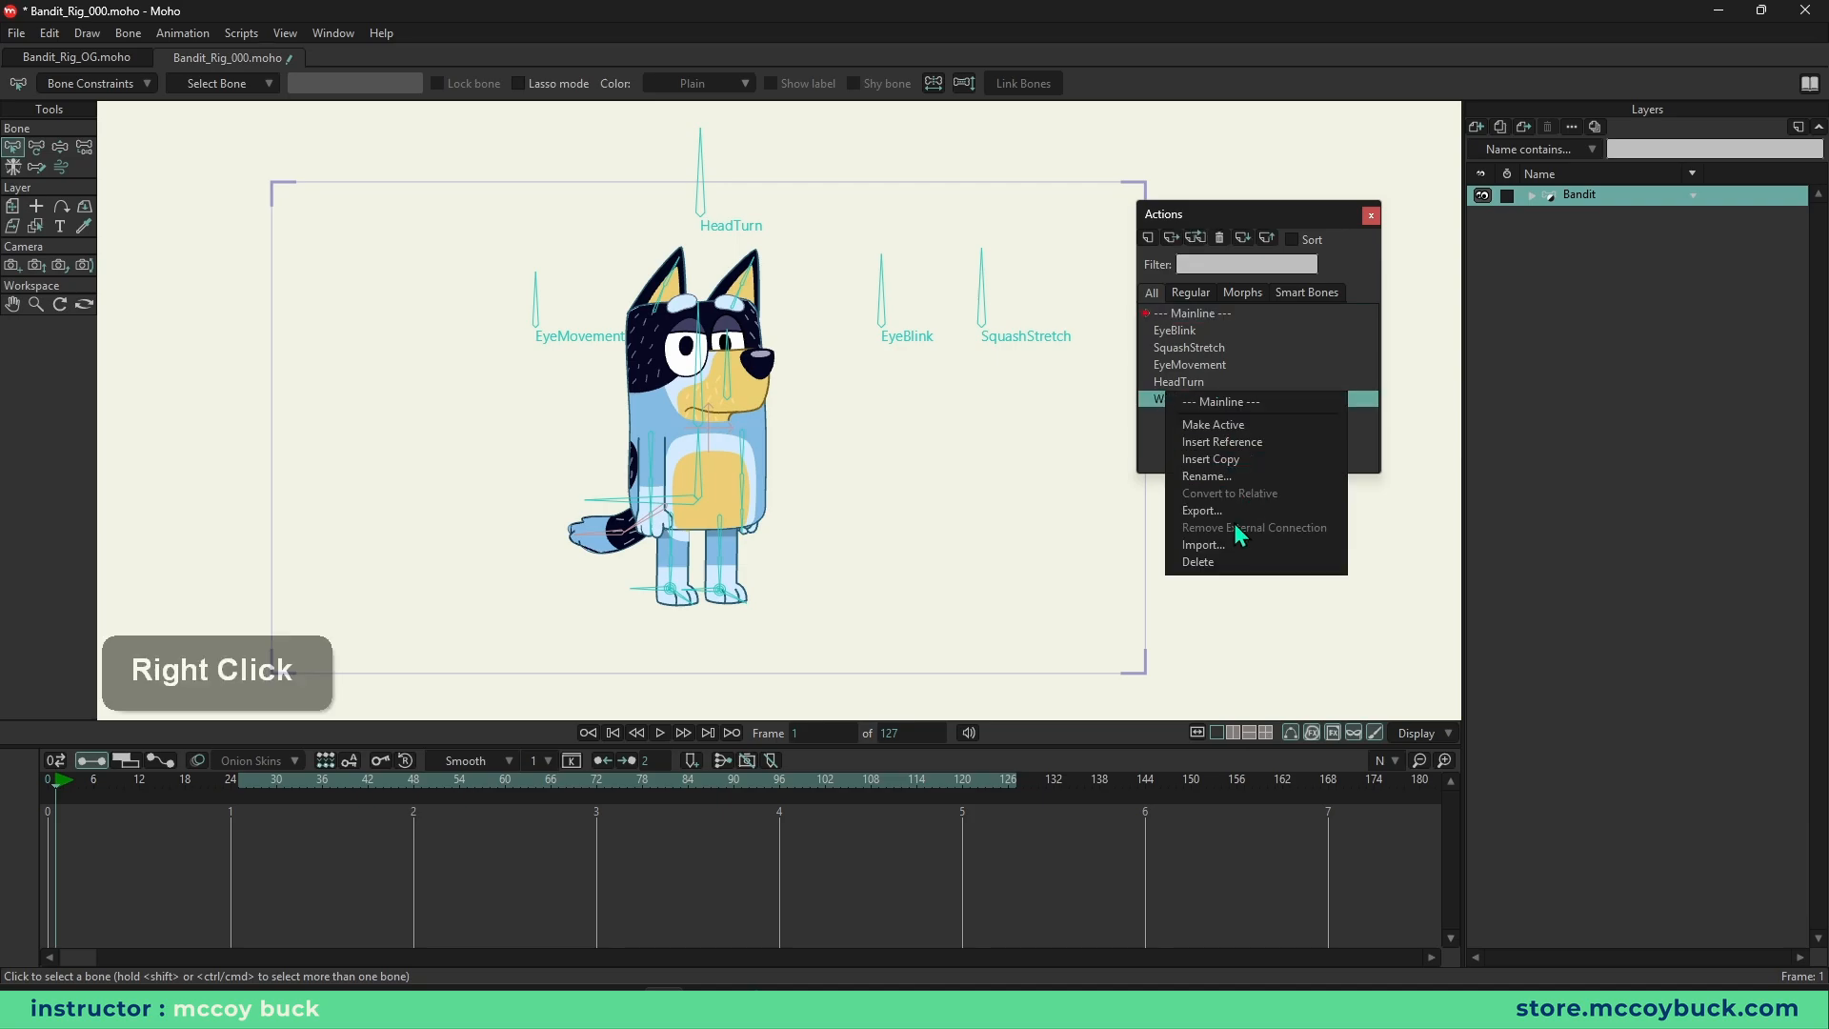
left_click(1243, 461)
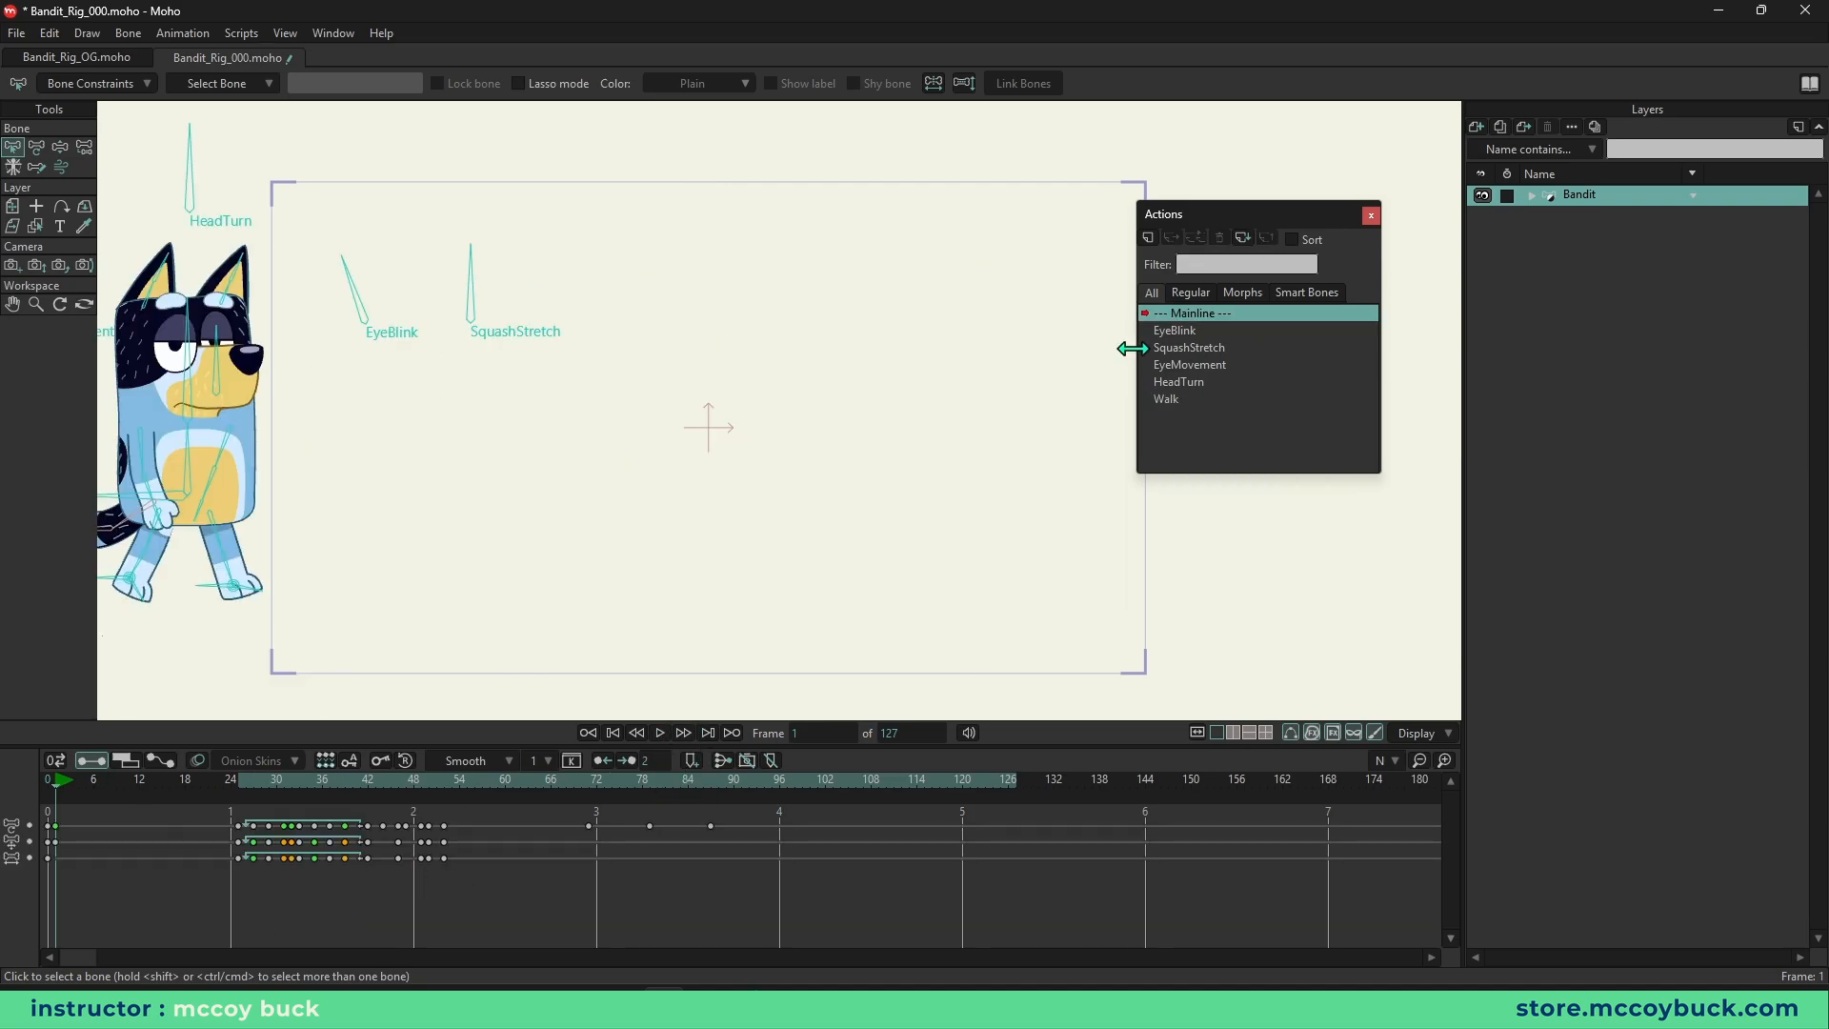
- Fit the view to the project frame, play the inserted walk animation to examine the rig, and stop playback
key("ctrl+j")
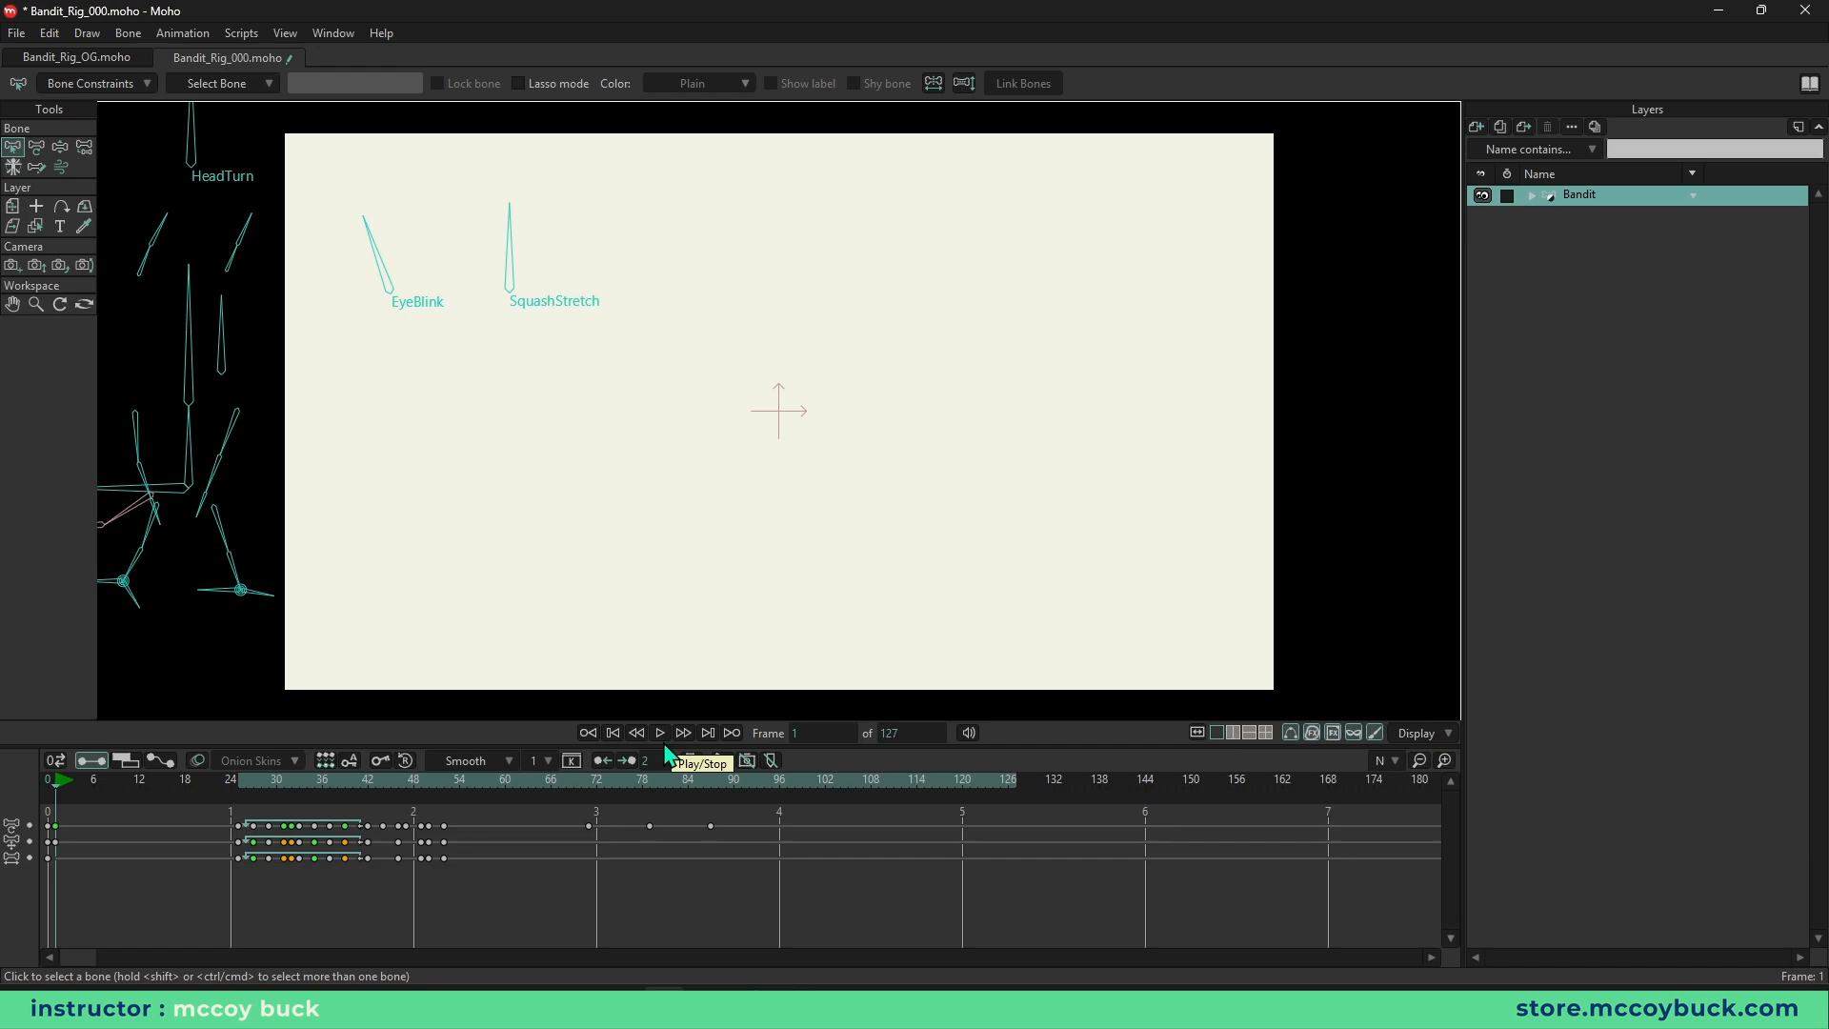
left_click(661, 734)
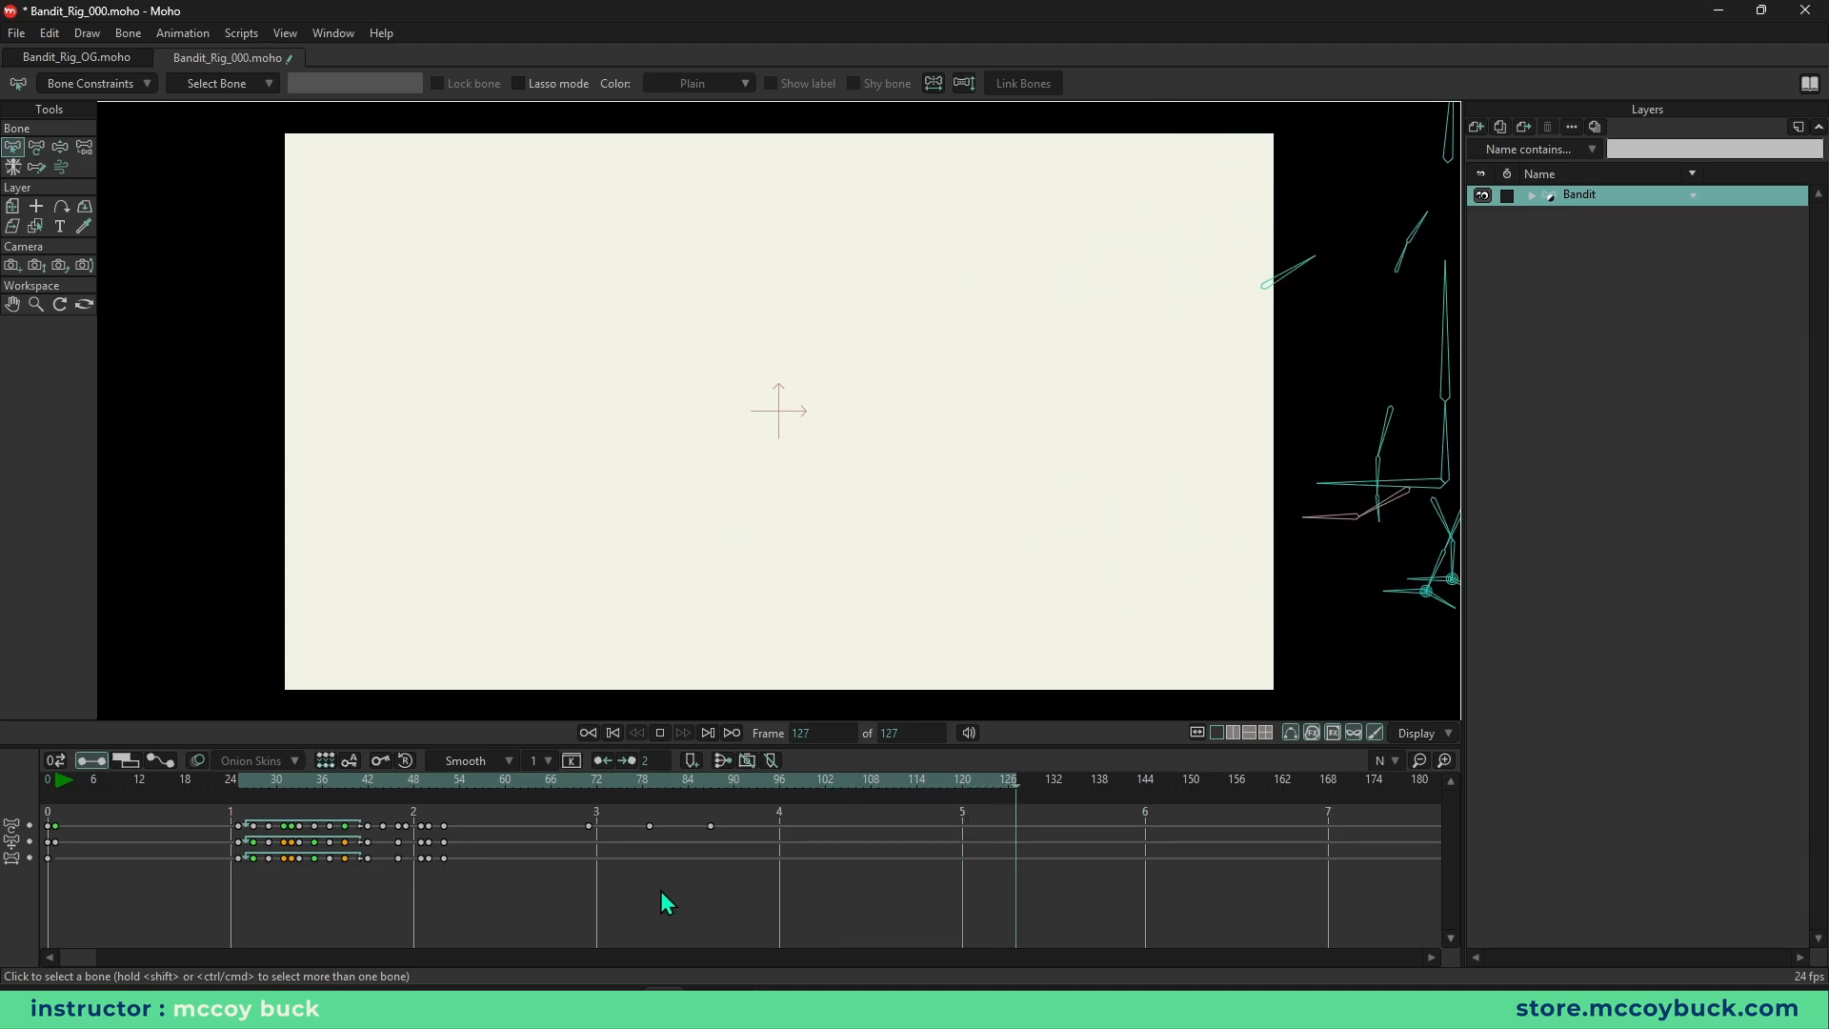
key("space")
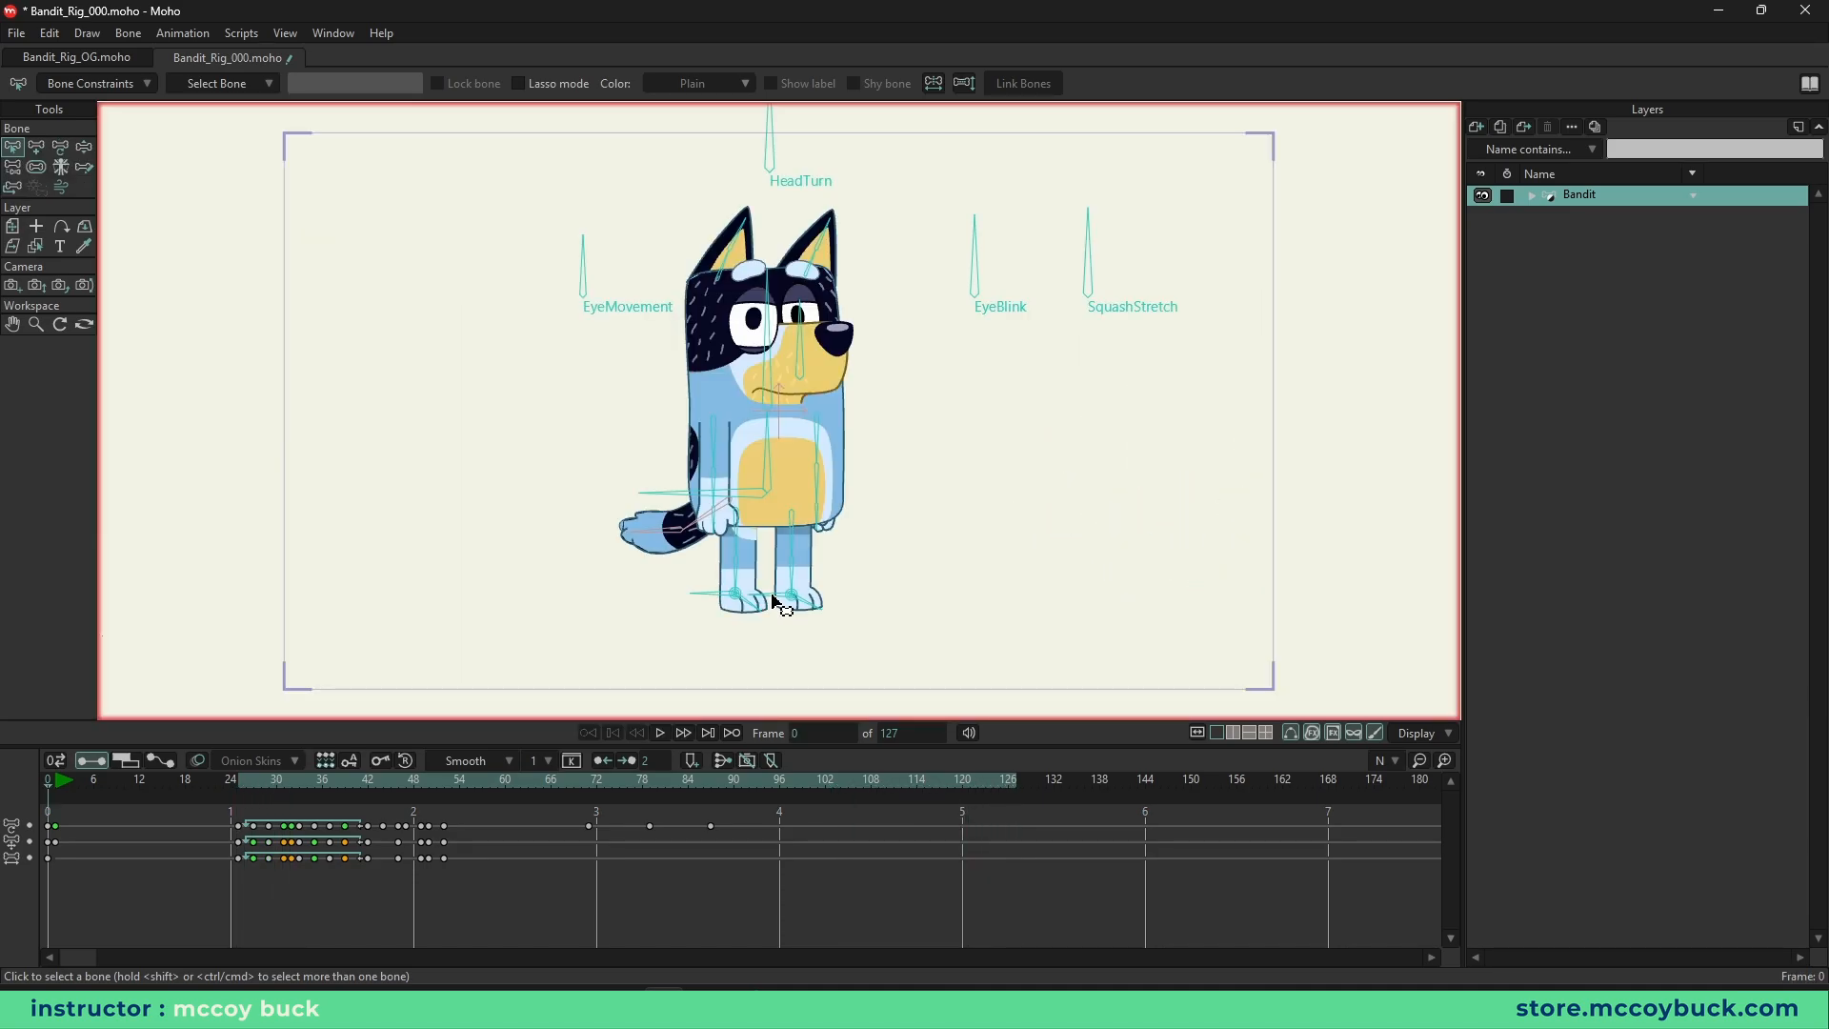